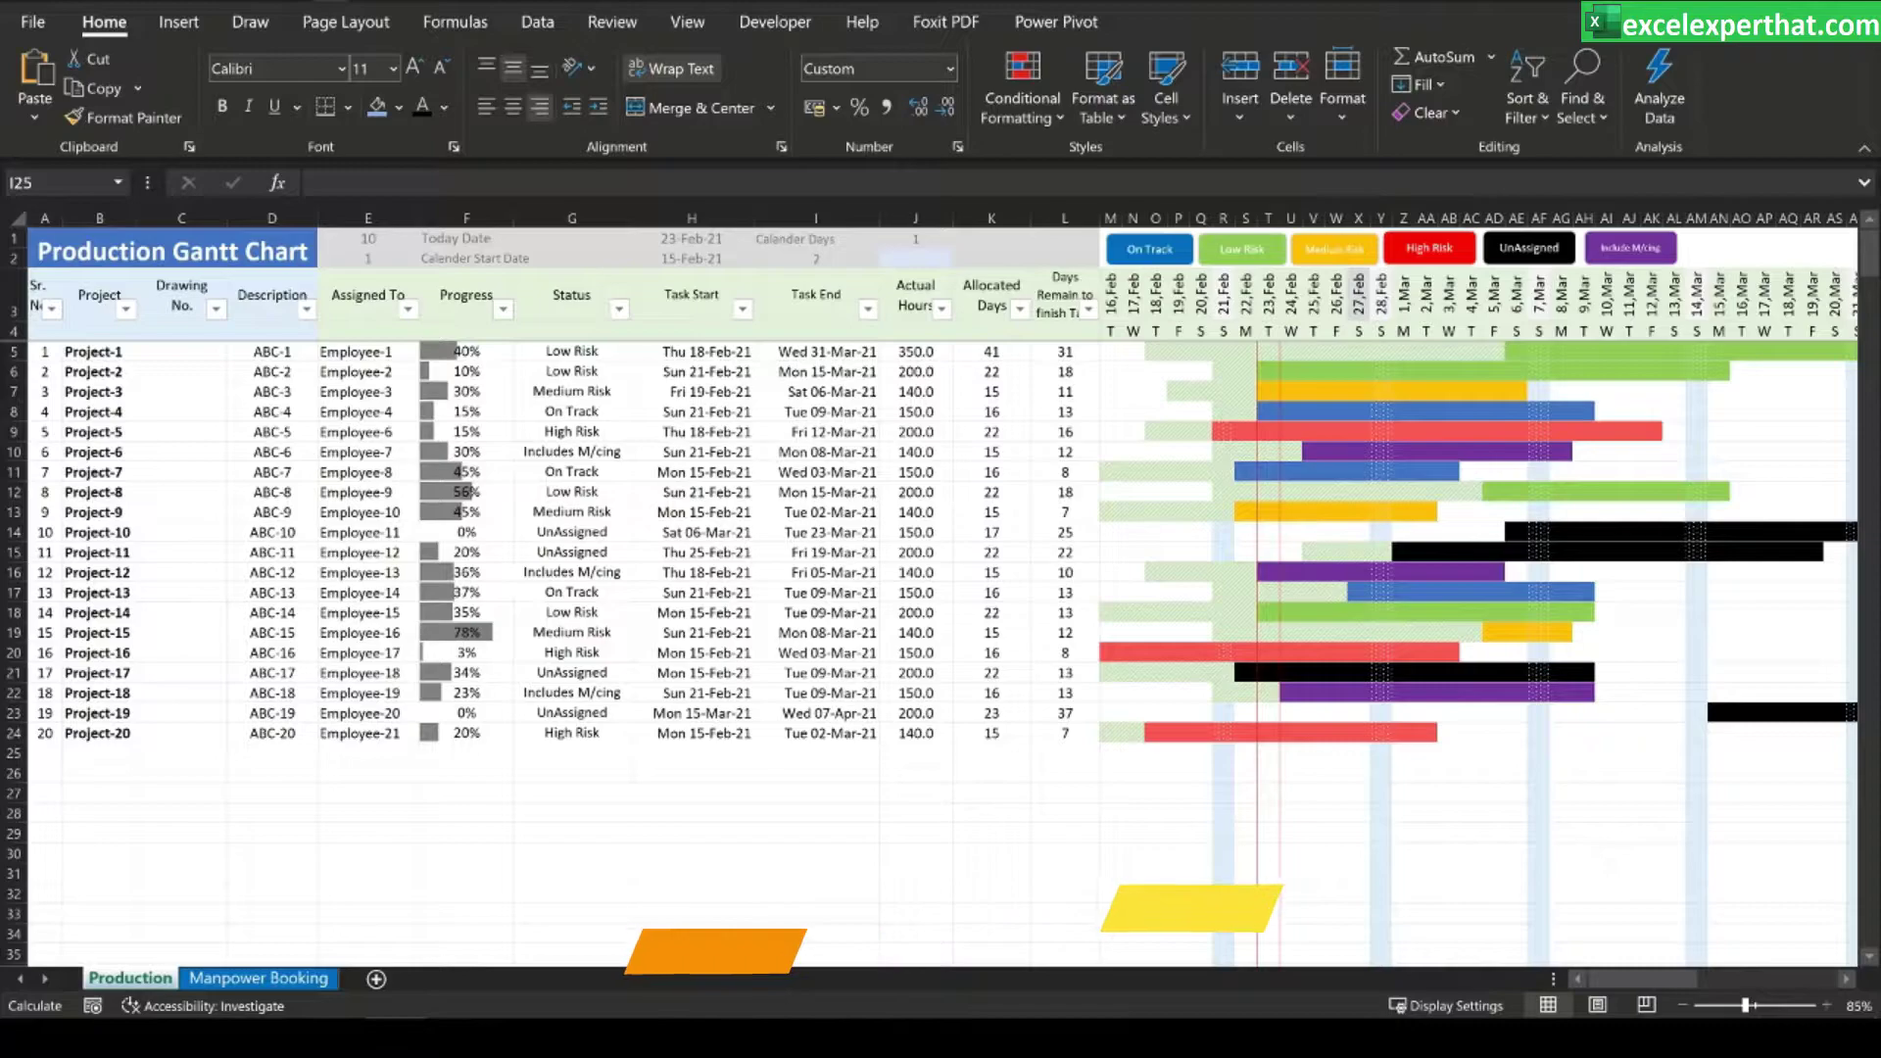
- Select the project table, the status legend shapes, and the calendar header and bar areas
click(181, 775)
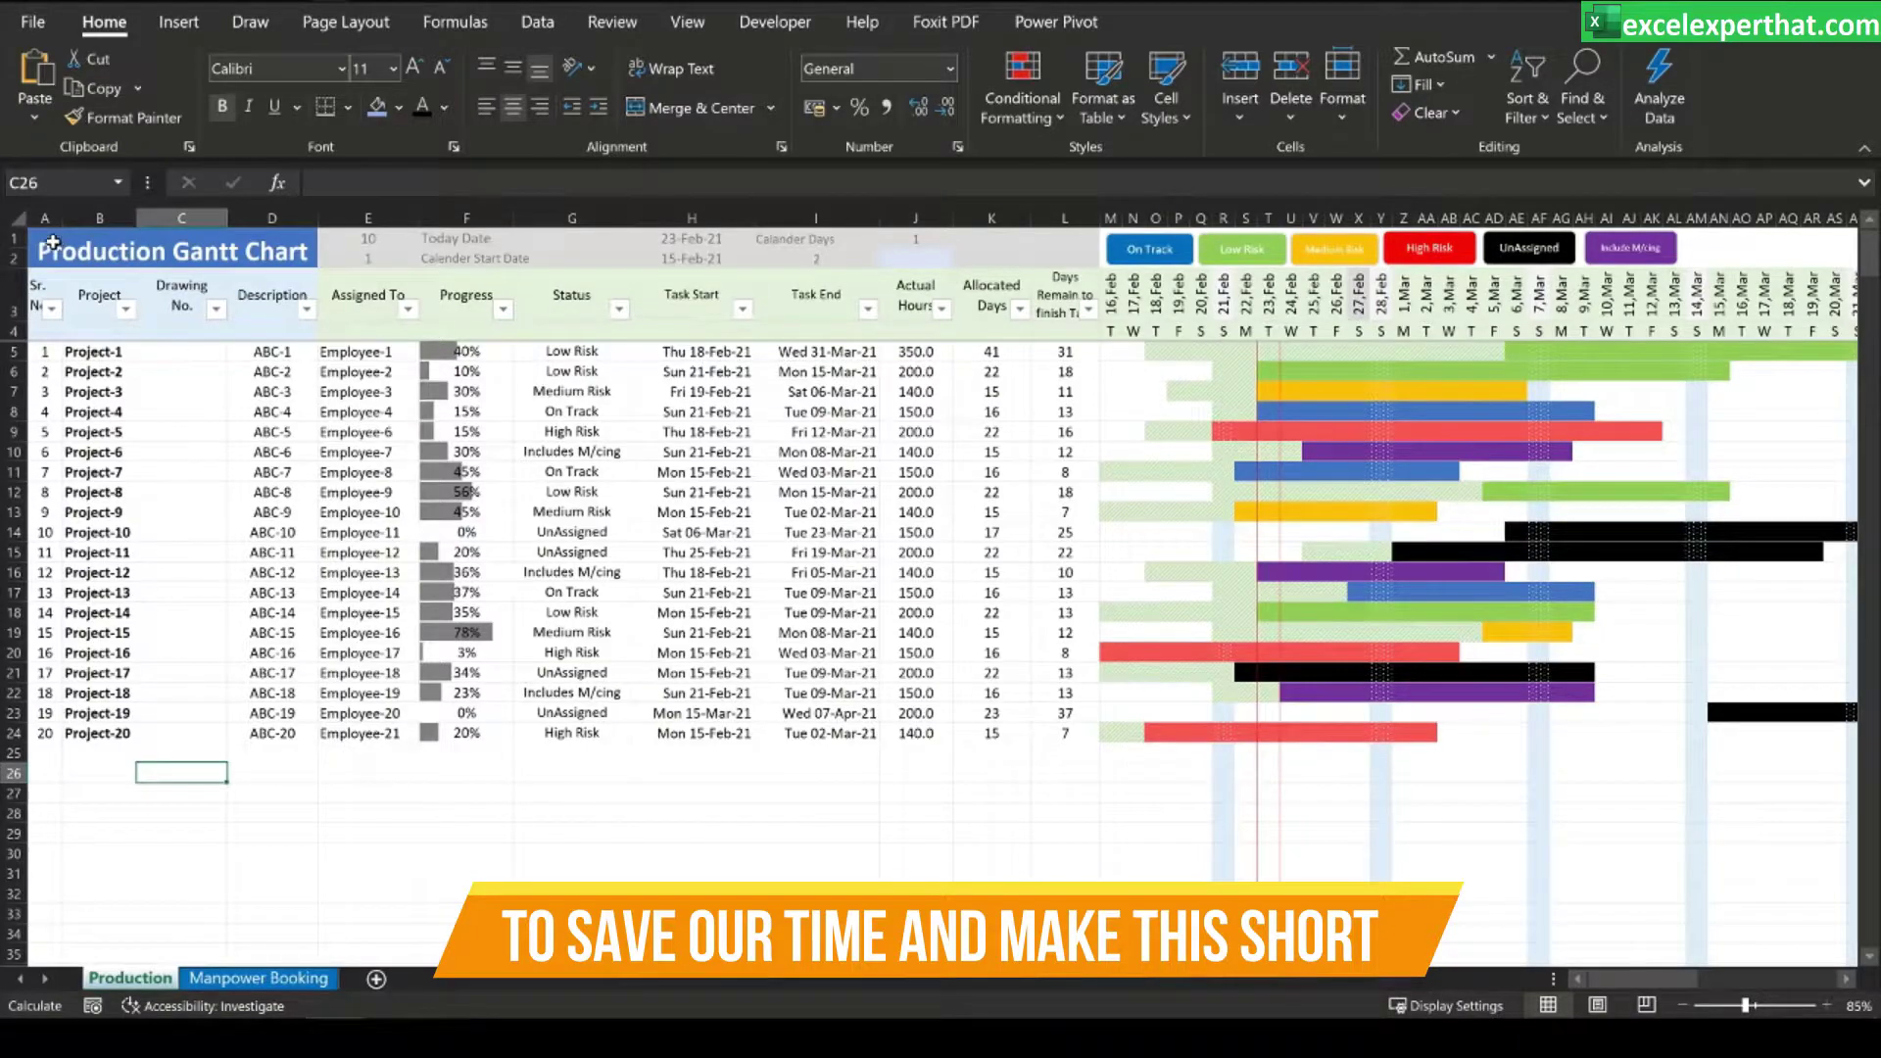
drag(51, 243, 1072, 733)
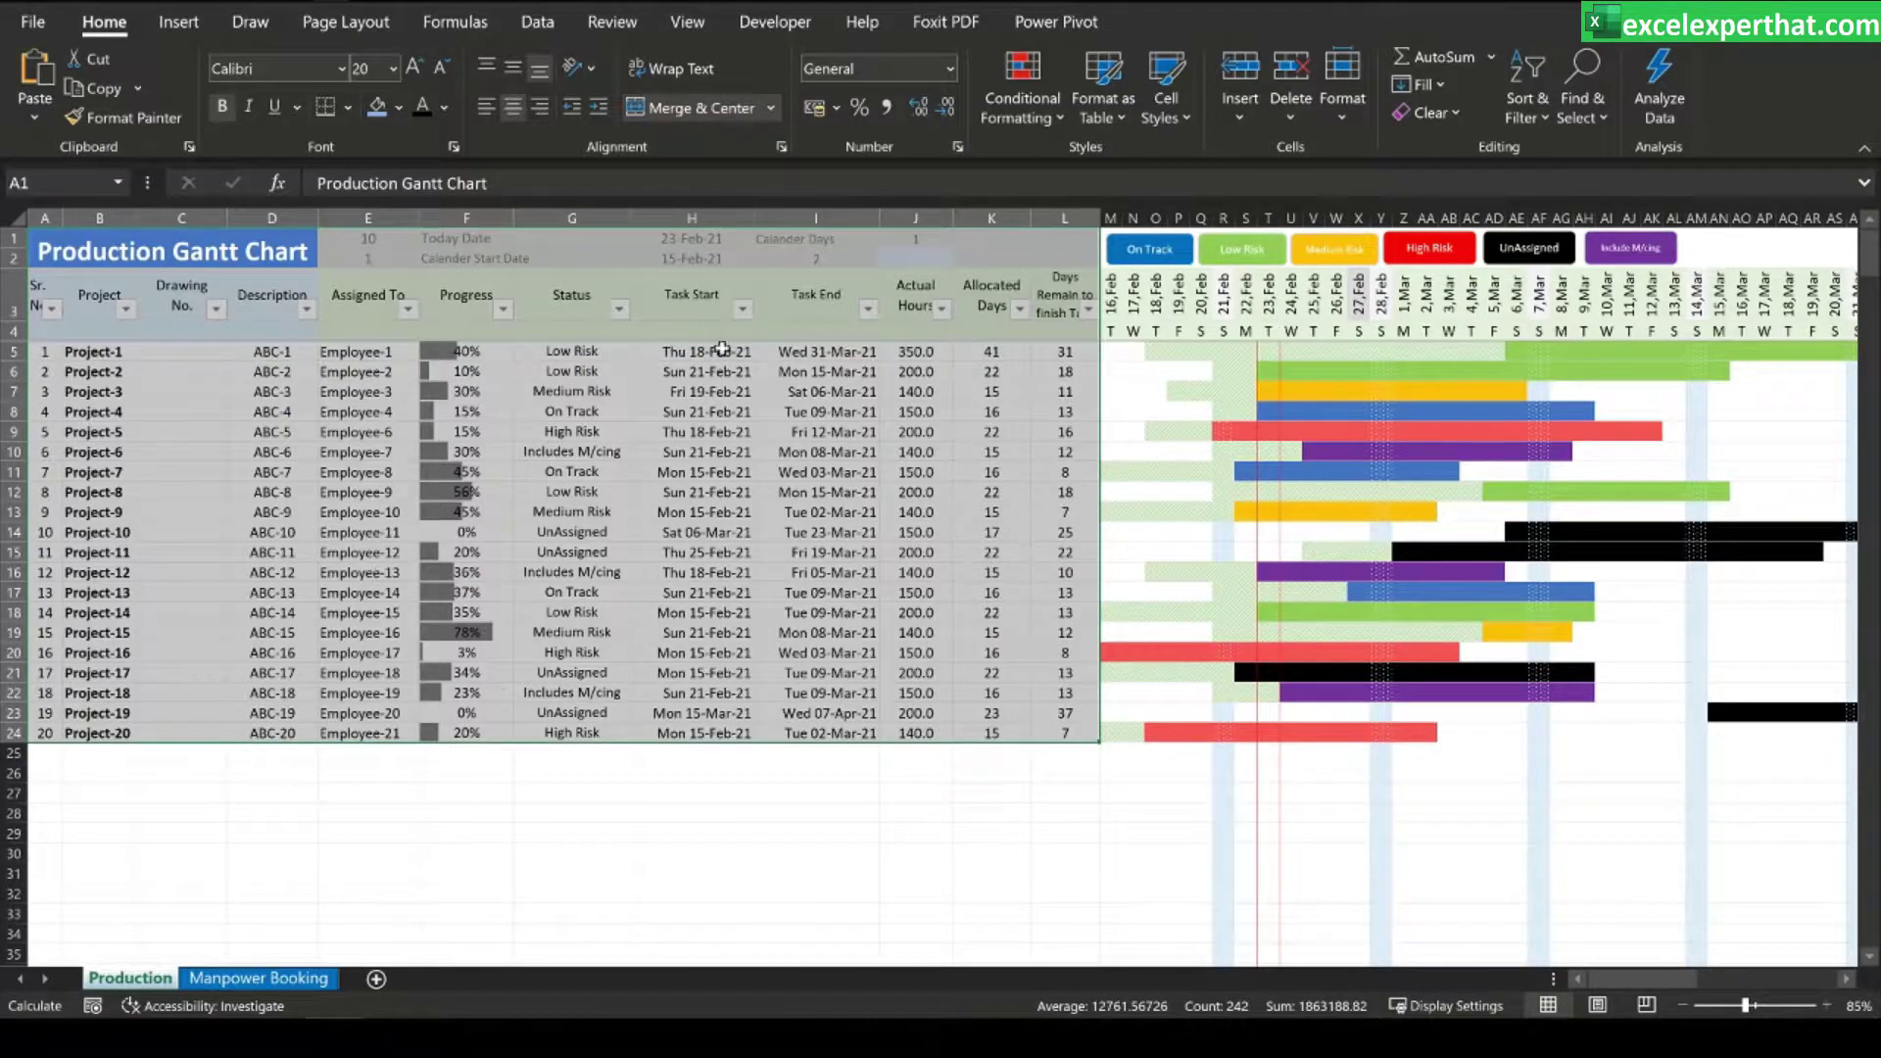
click(1163, 249)
ctrl+click(1240, 249)
ctrl+click(1299, 257)
key(Tab)
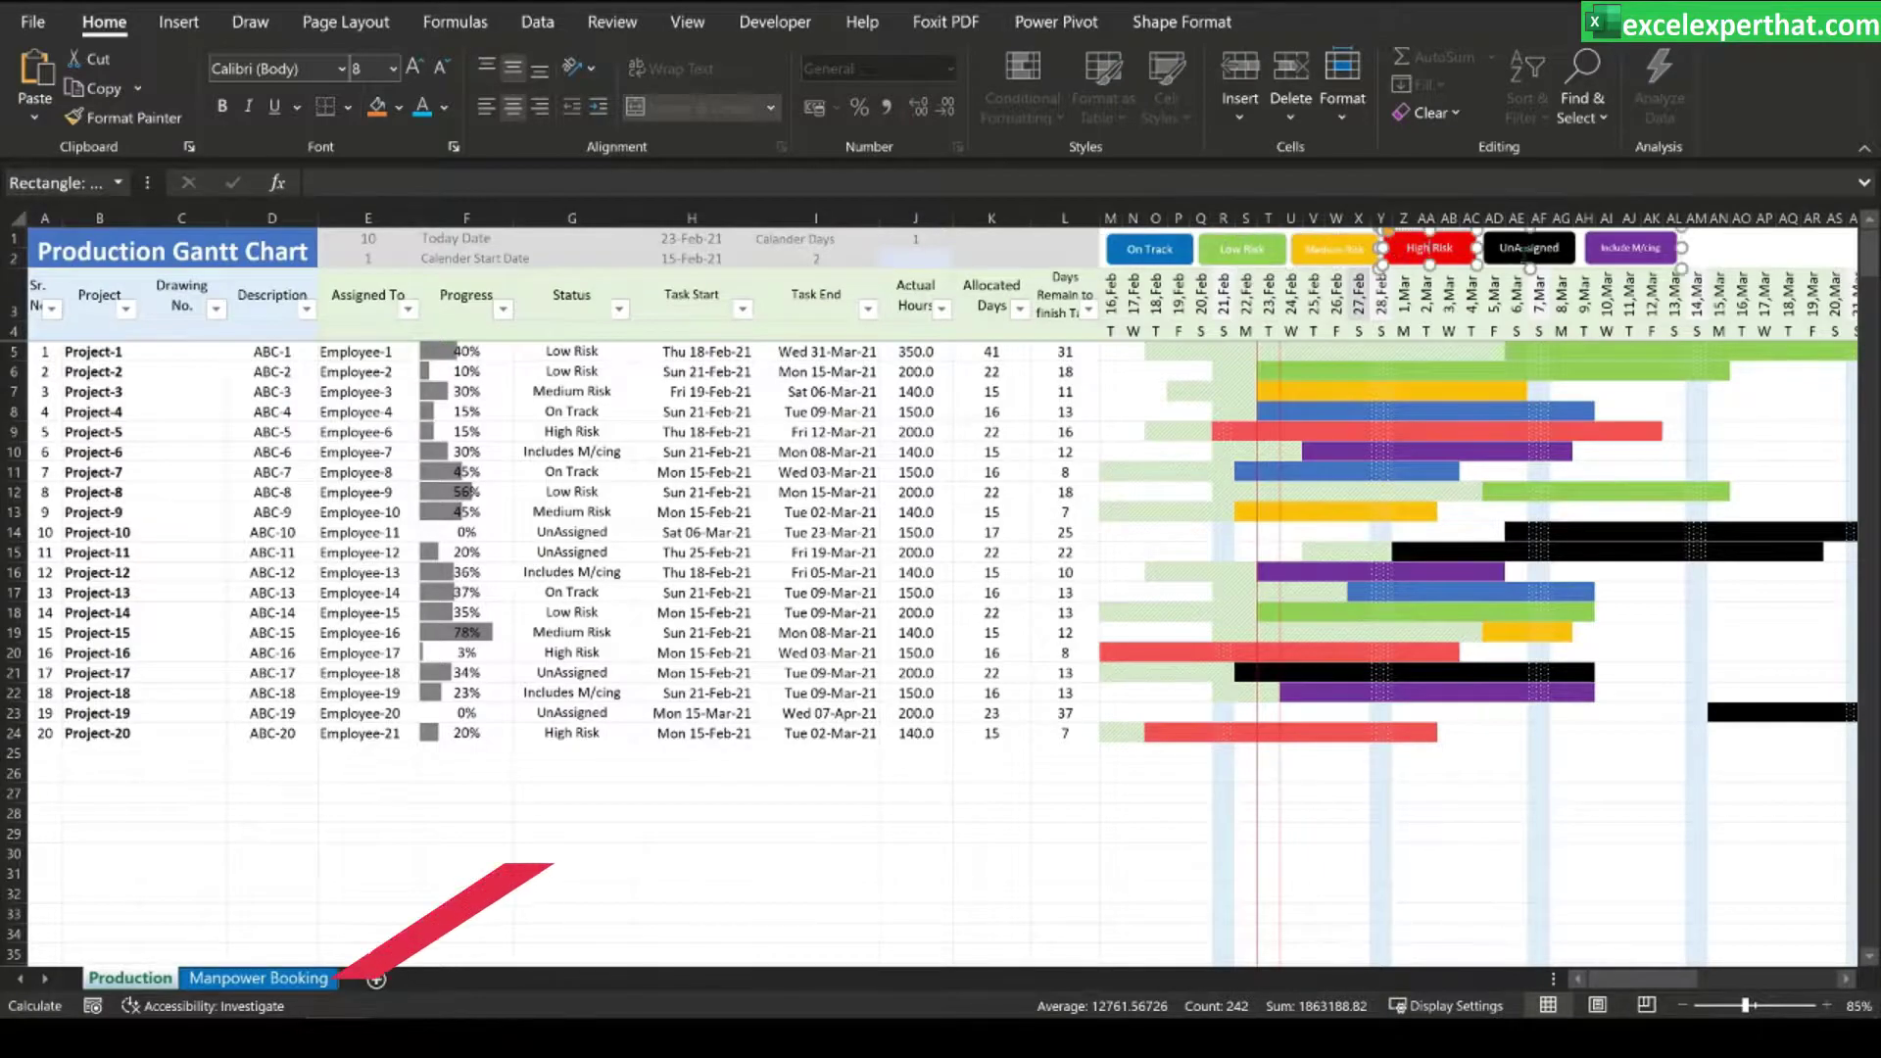
key(Tab)
key(Tab)
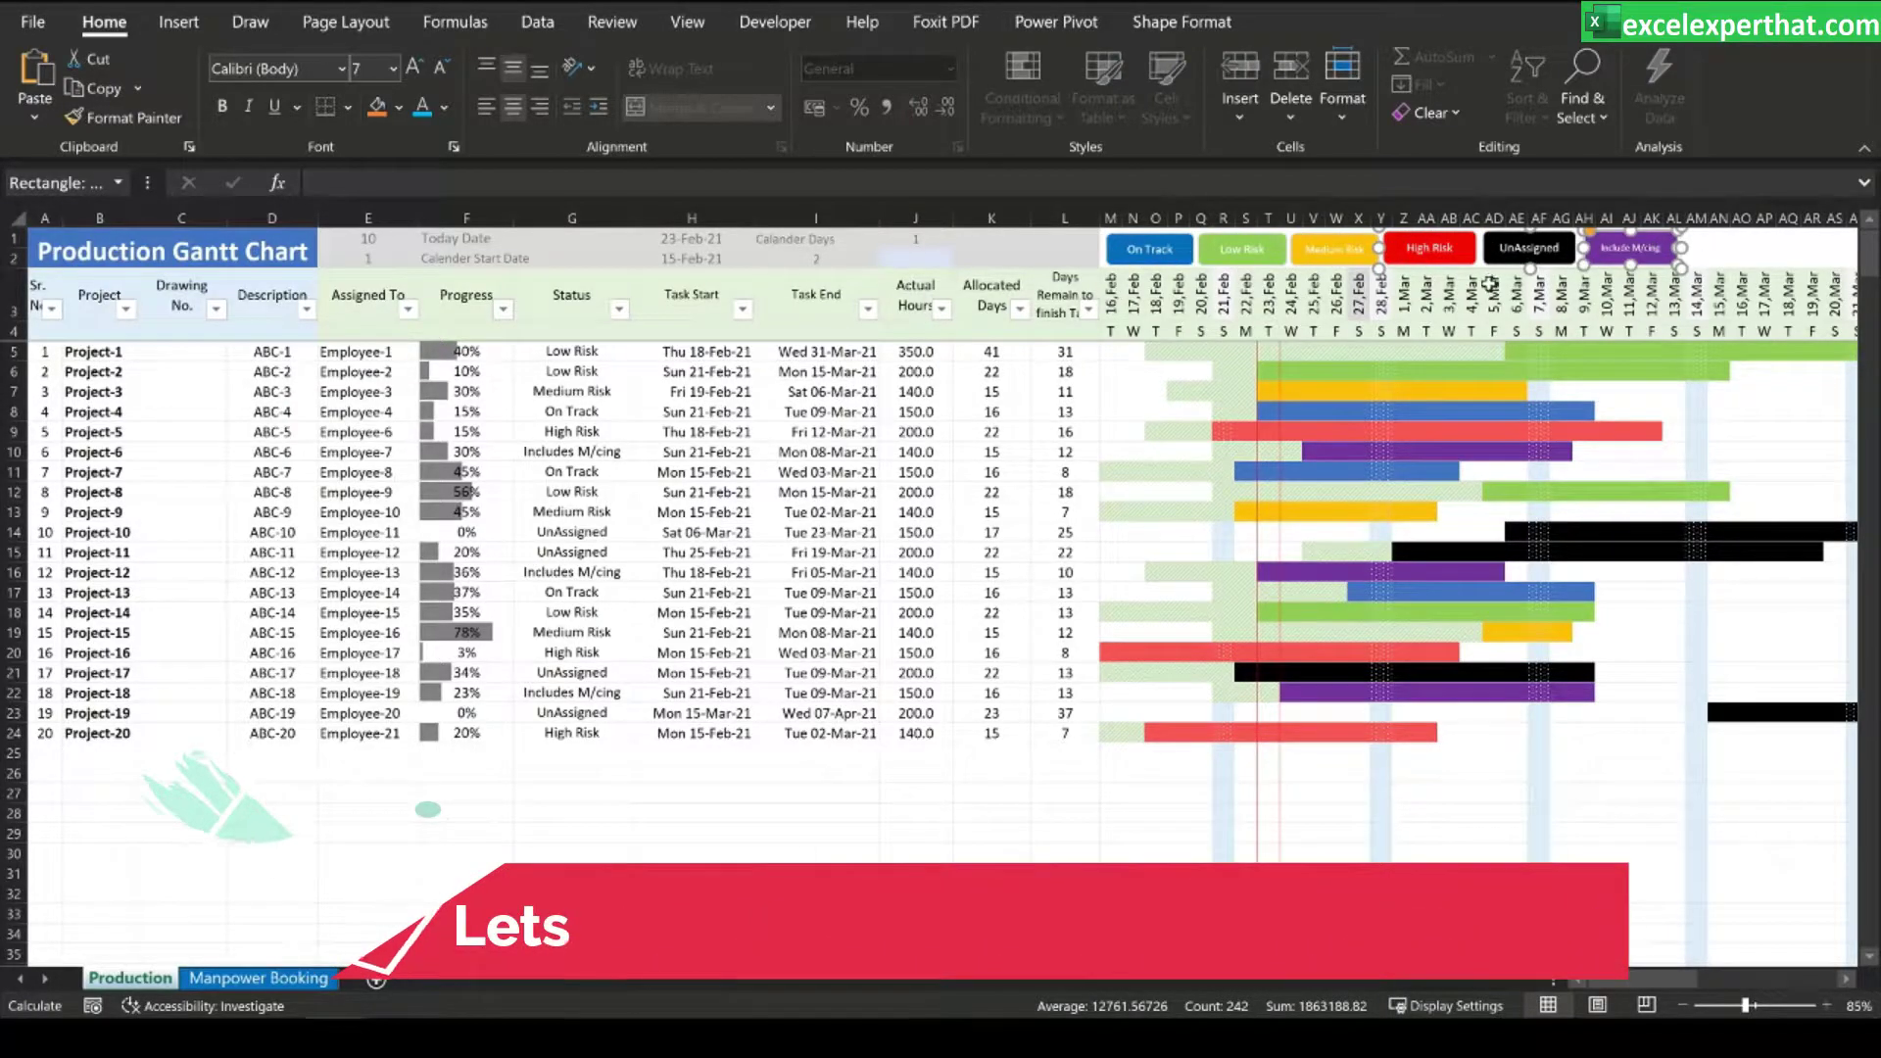
drag(1112, 294, 1403, 328)
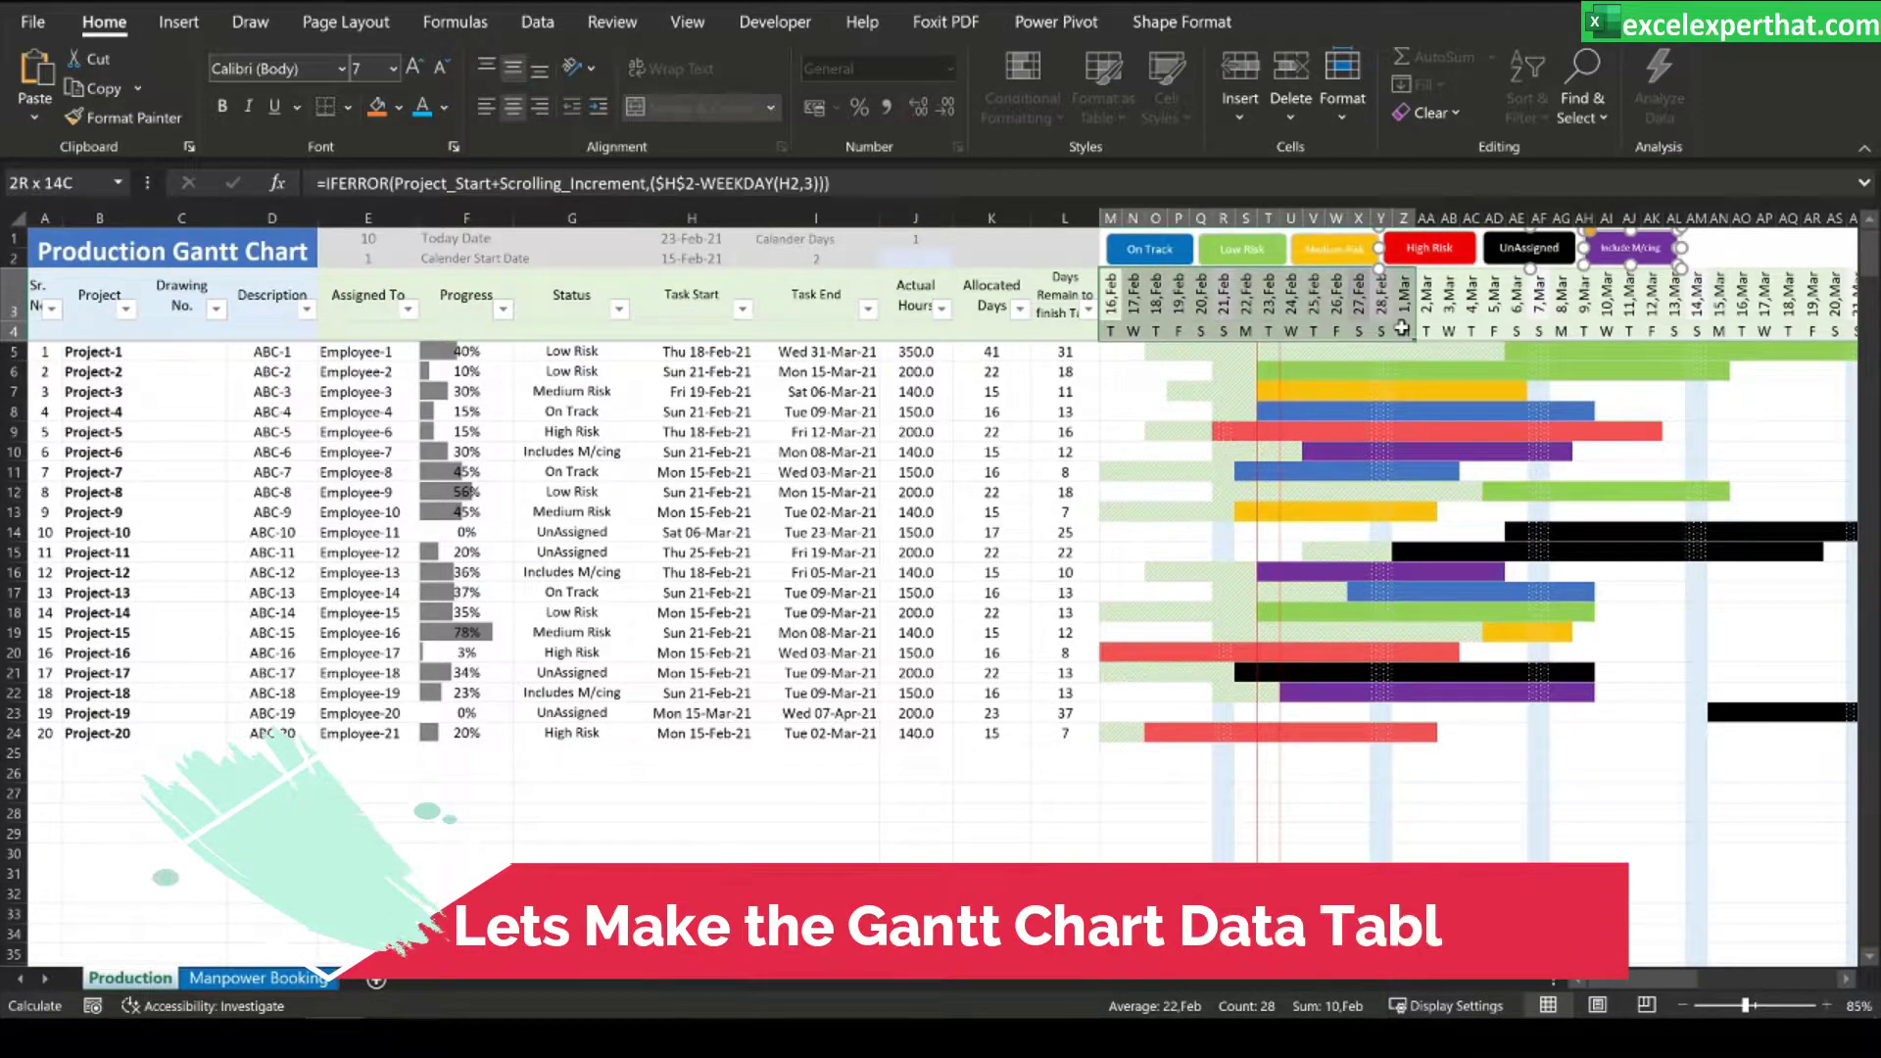
mouse_move(1112, 351)
mouse_down()
mouse_move(1540, 637)
mouse_move(1799, 760)
mouse_up()
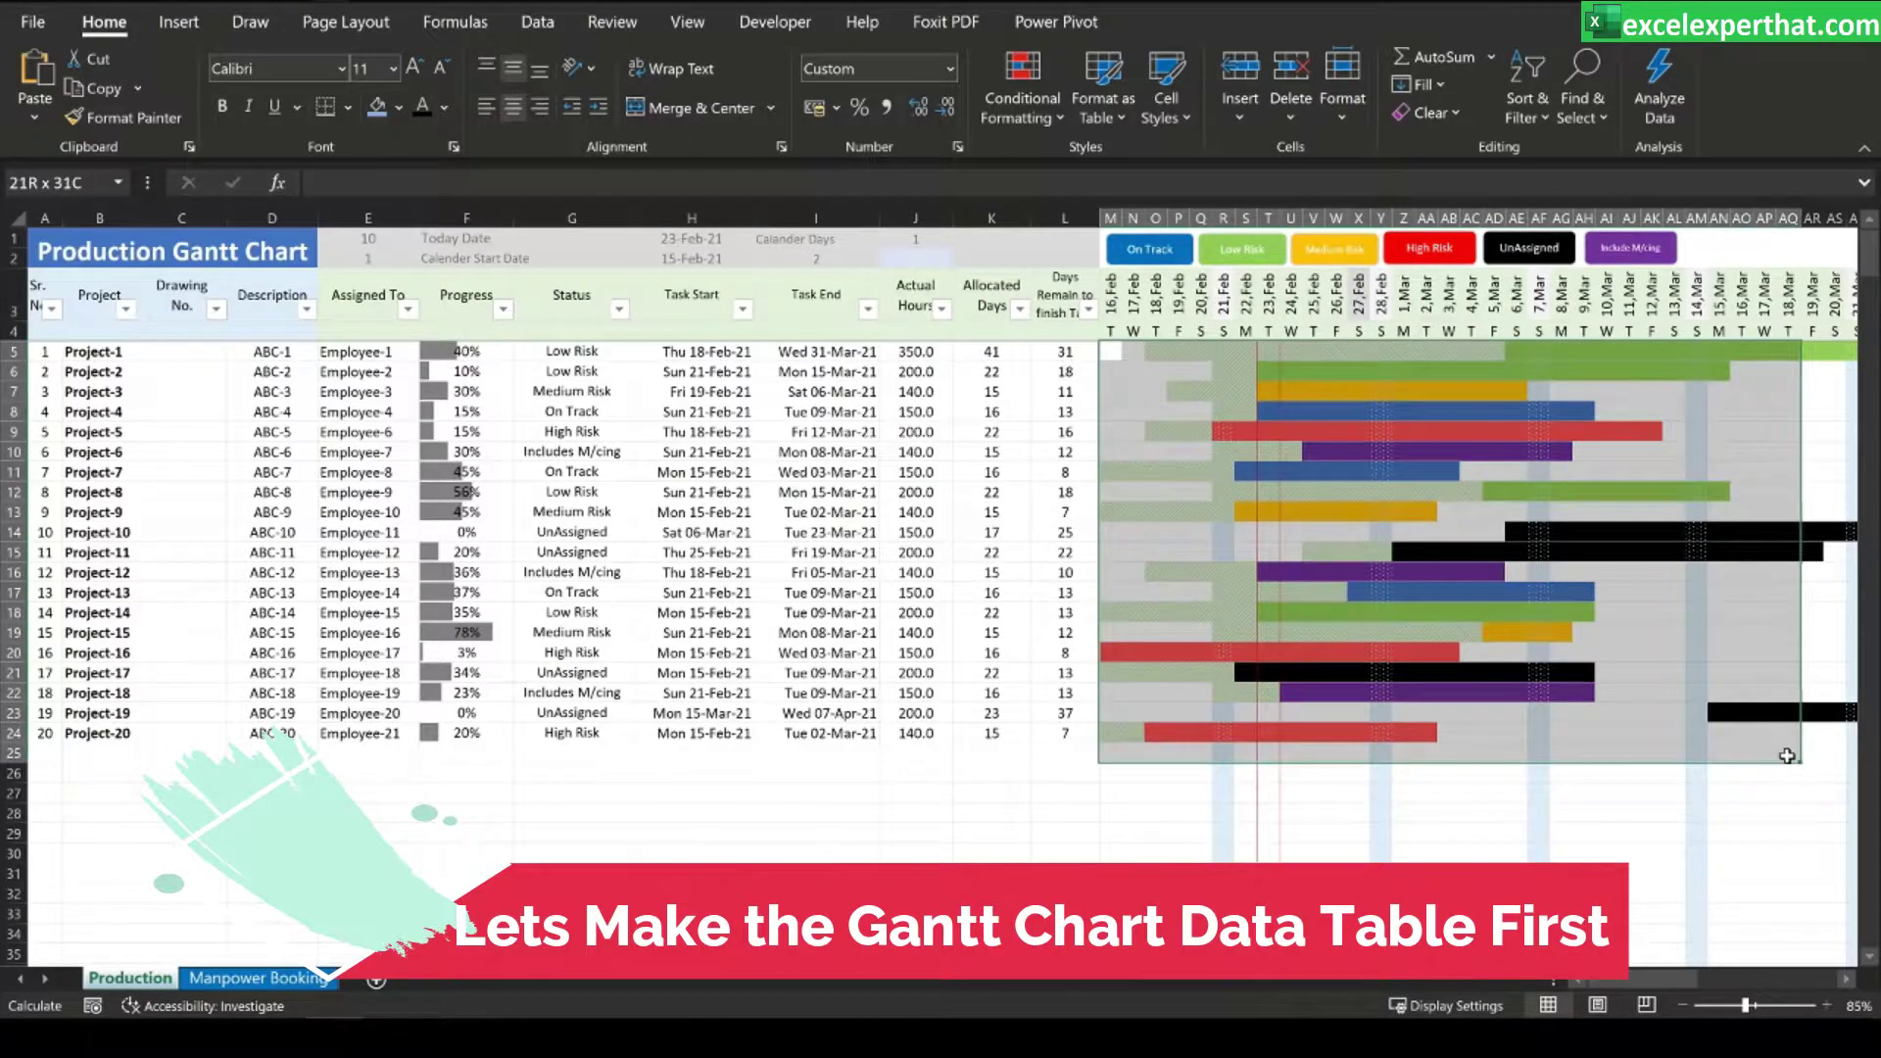
- Select the Status and Progress values, then clear the selection with an empty cell
drag(571, 349, 534, 739)
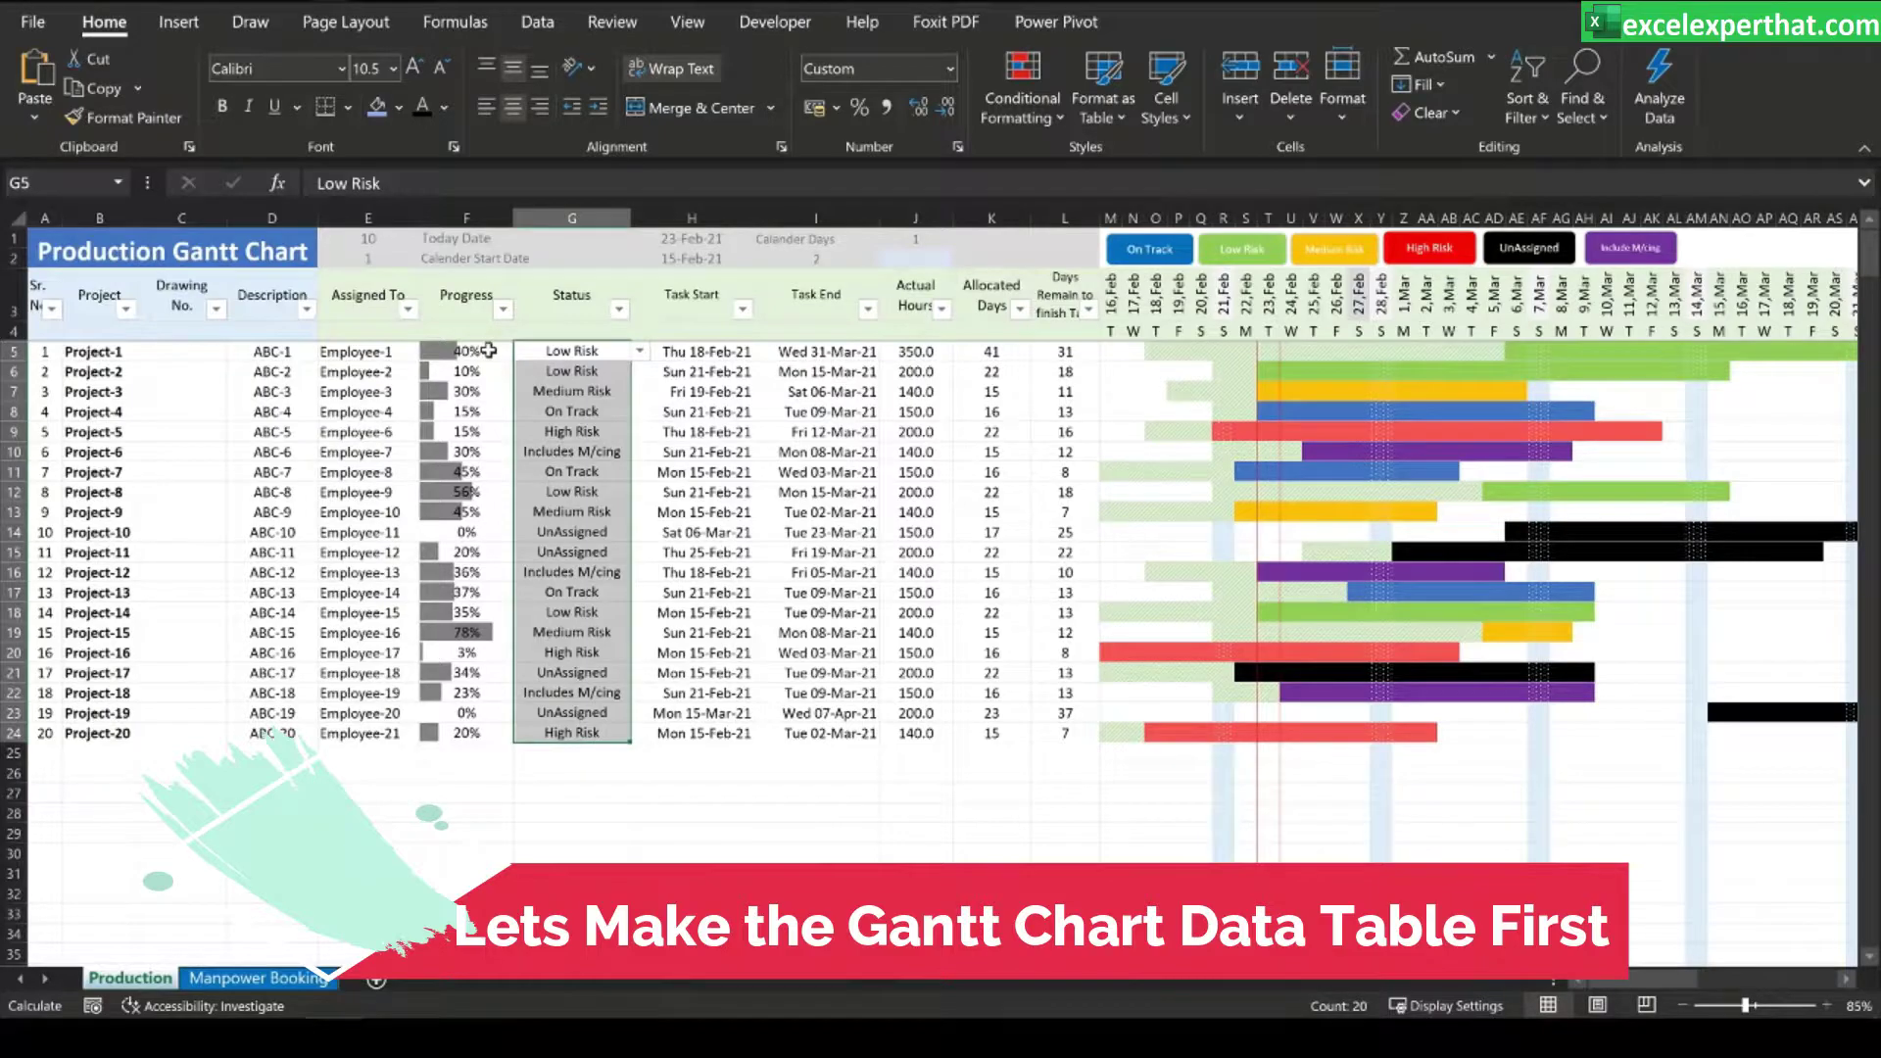
drag(488, 350, 452, 740)
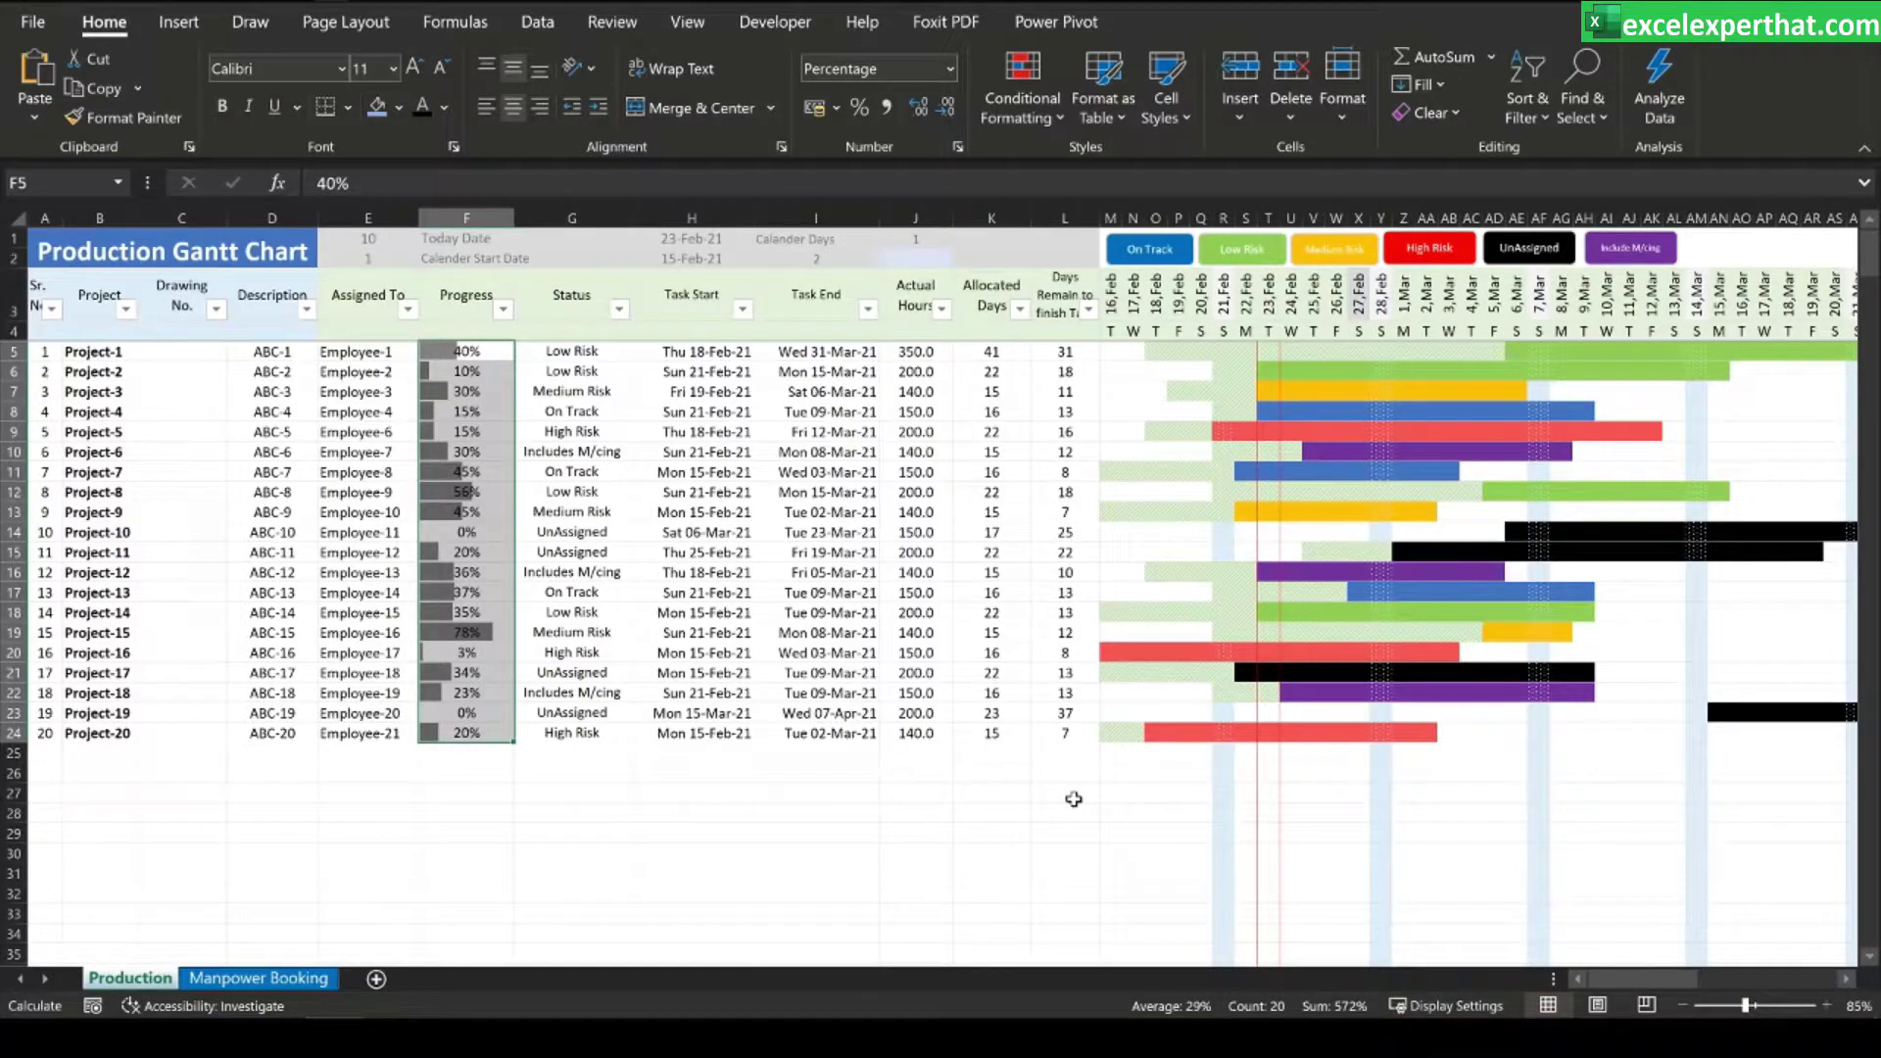
click(573, 795)
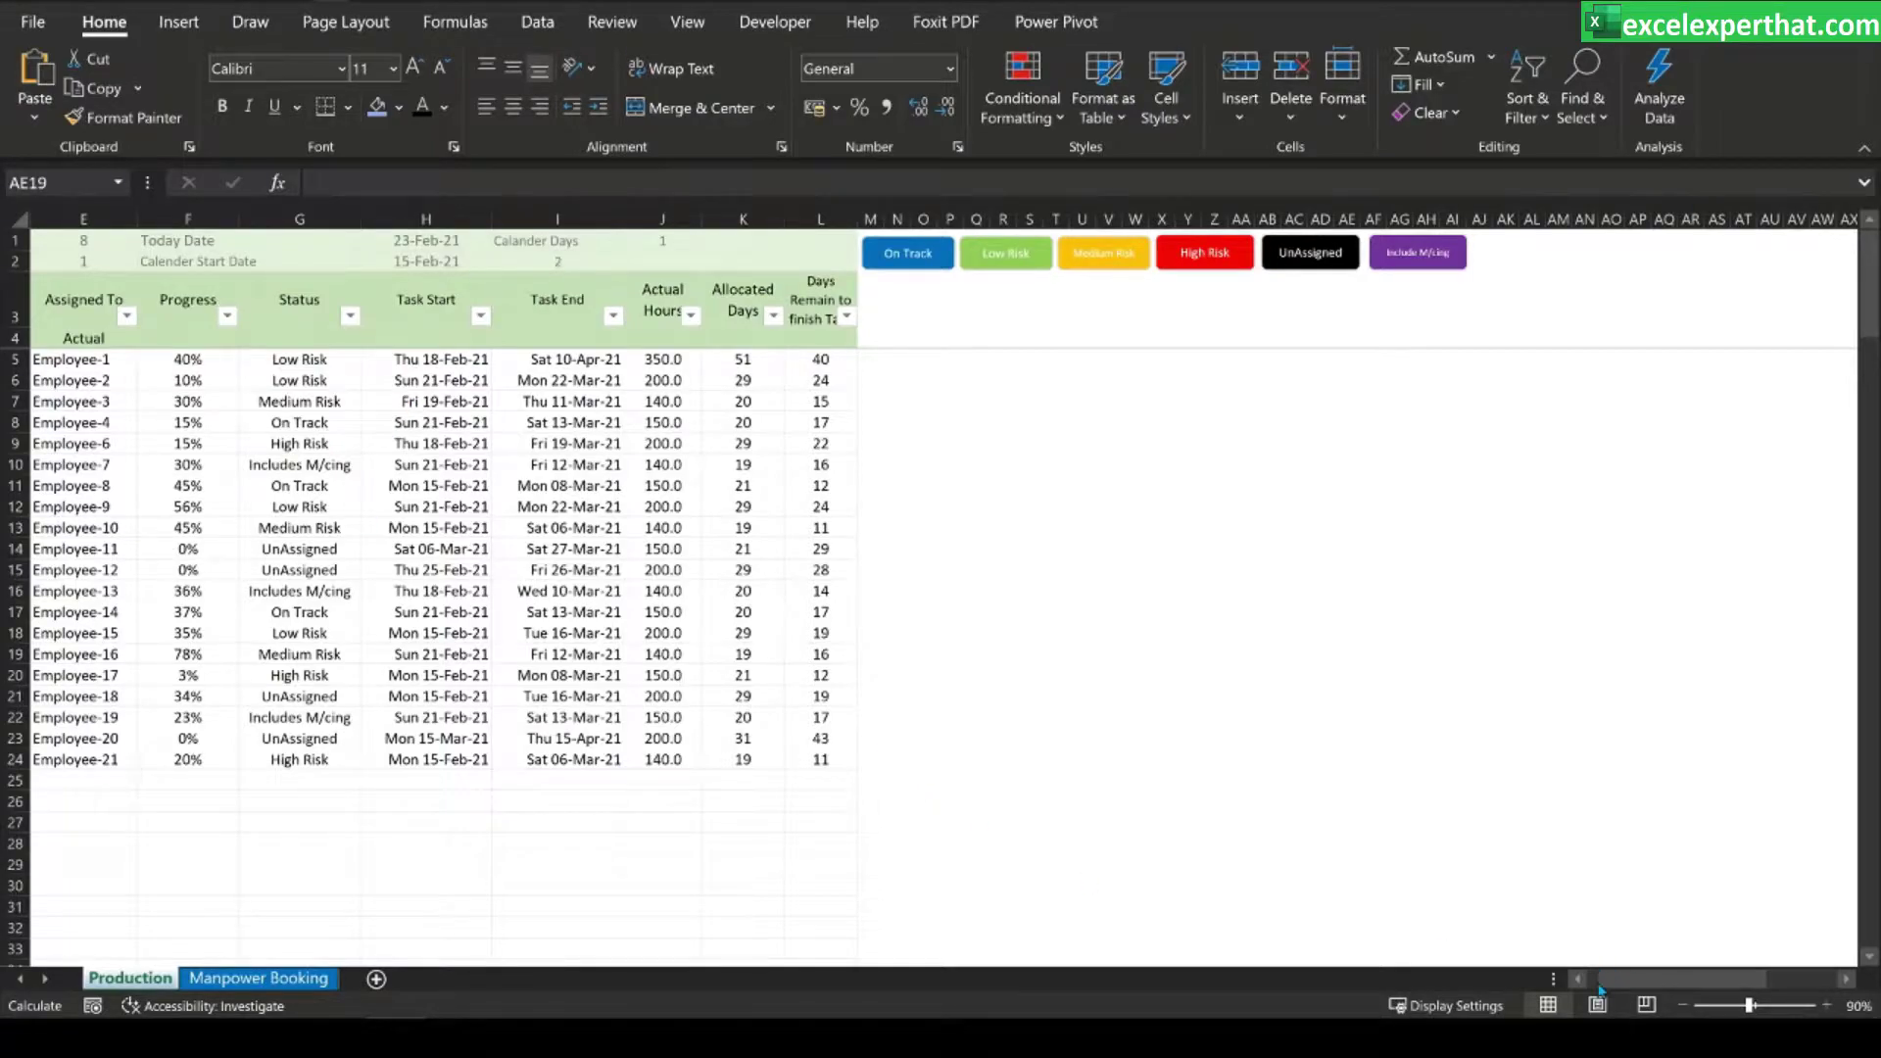
drag(1600, 989, 1580, 983)
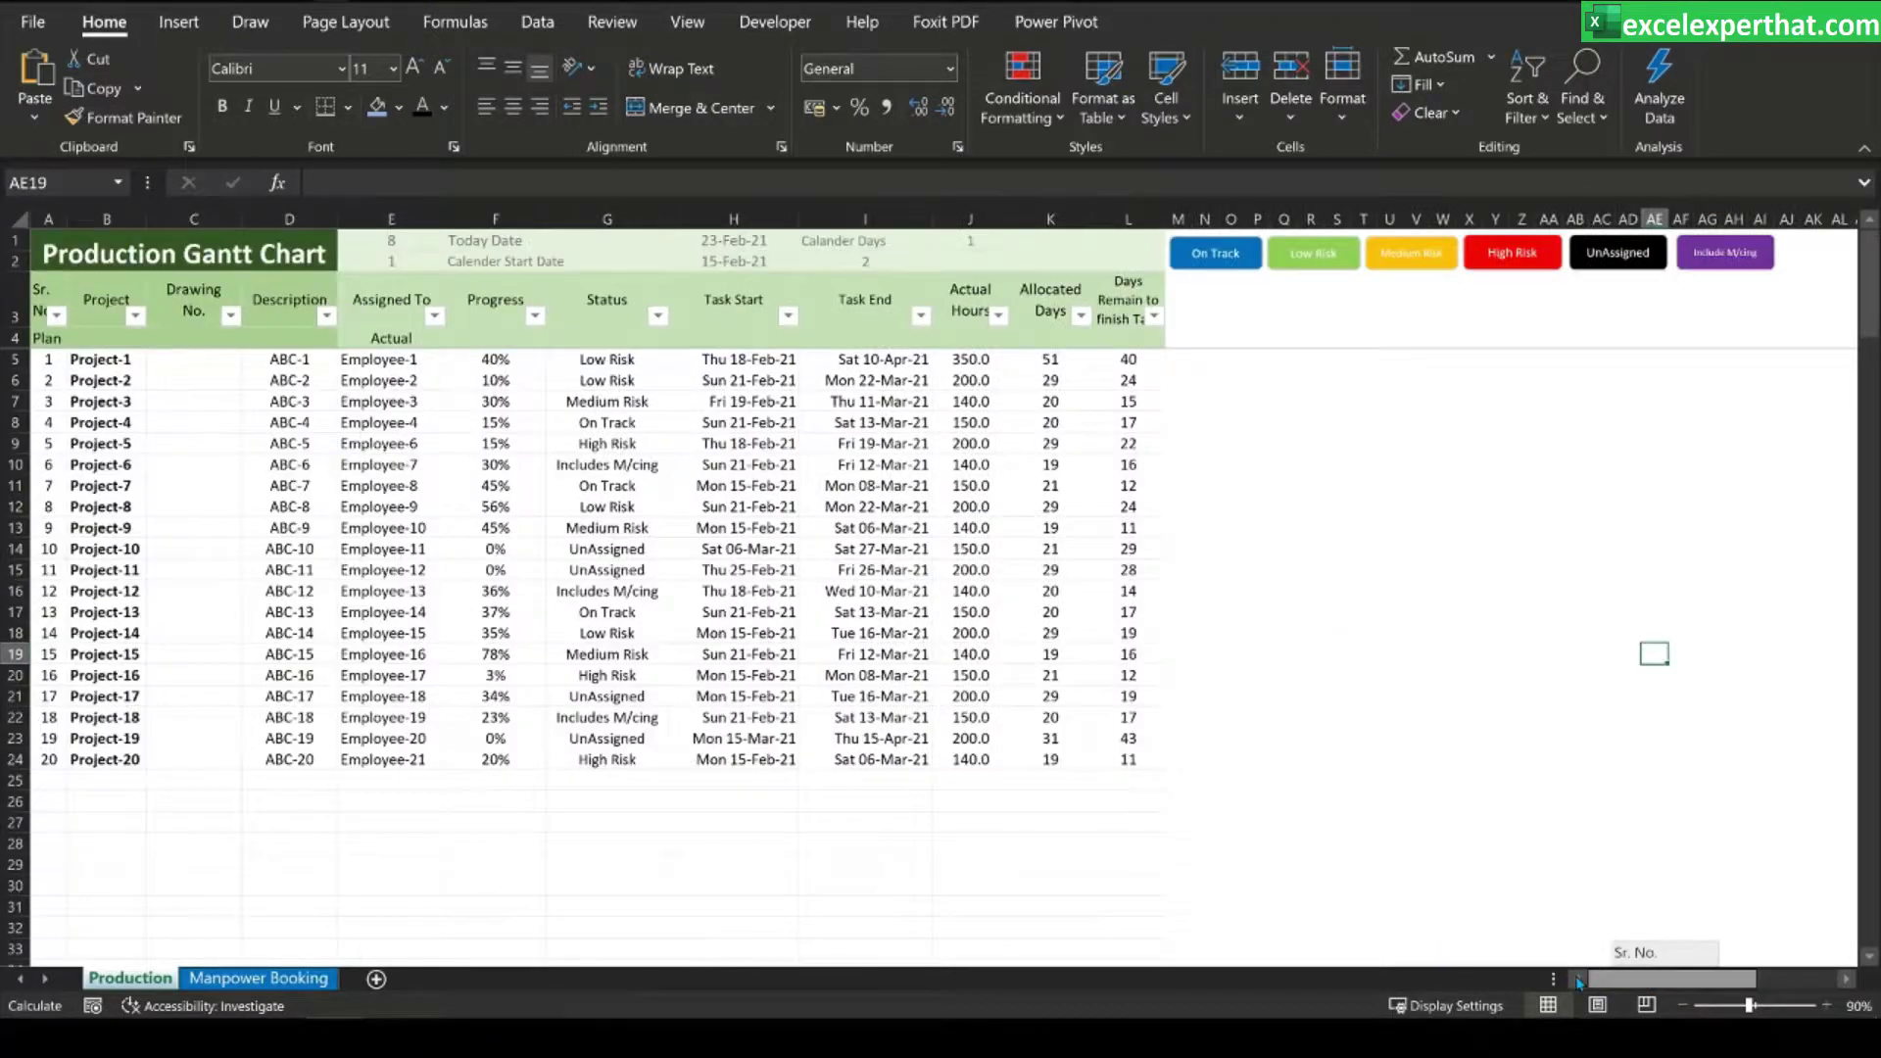
drag(86, 252, 1156, 767)
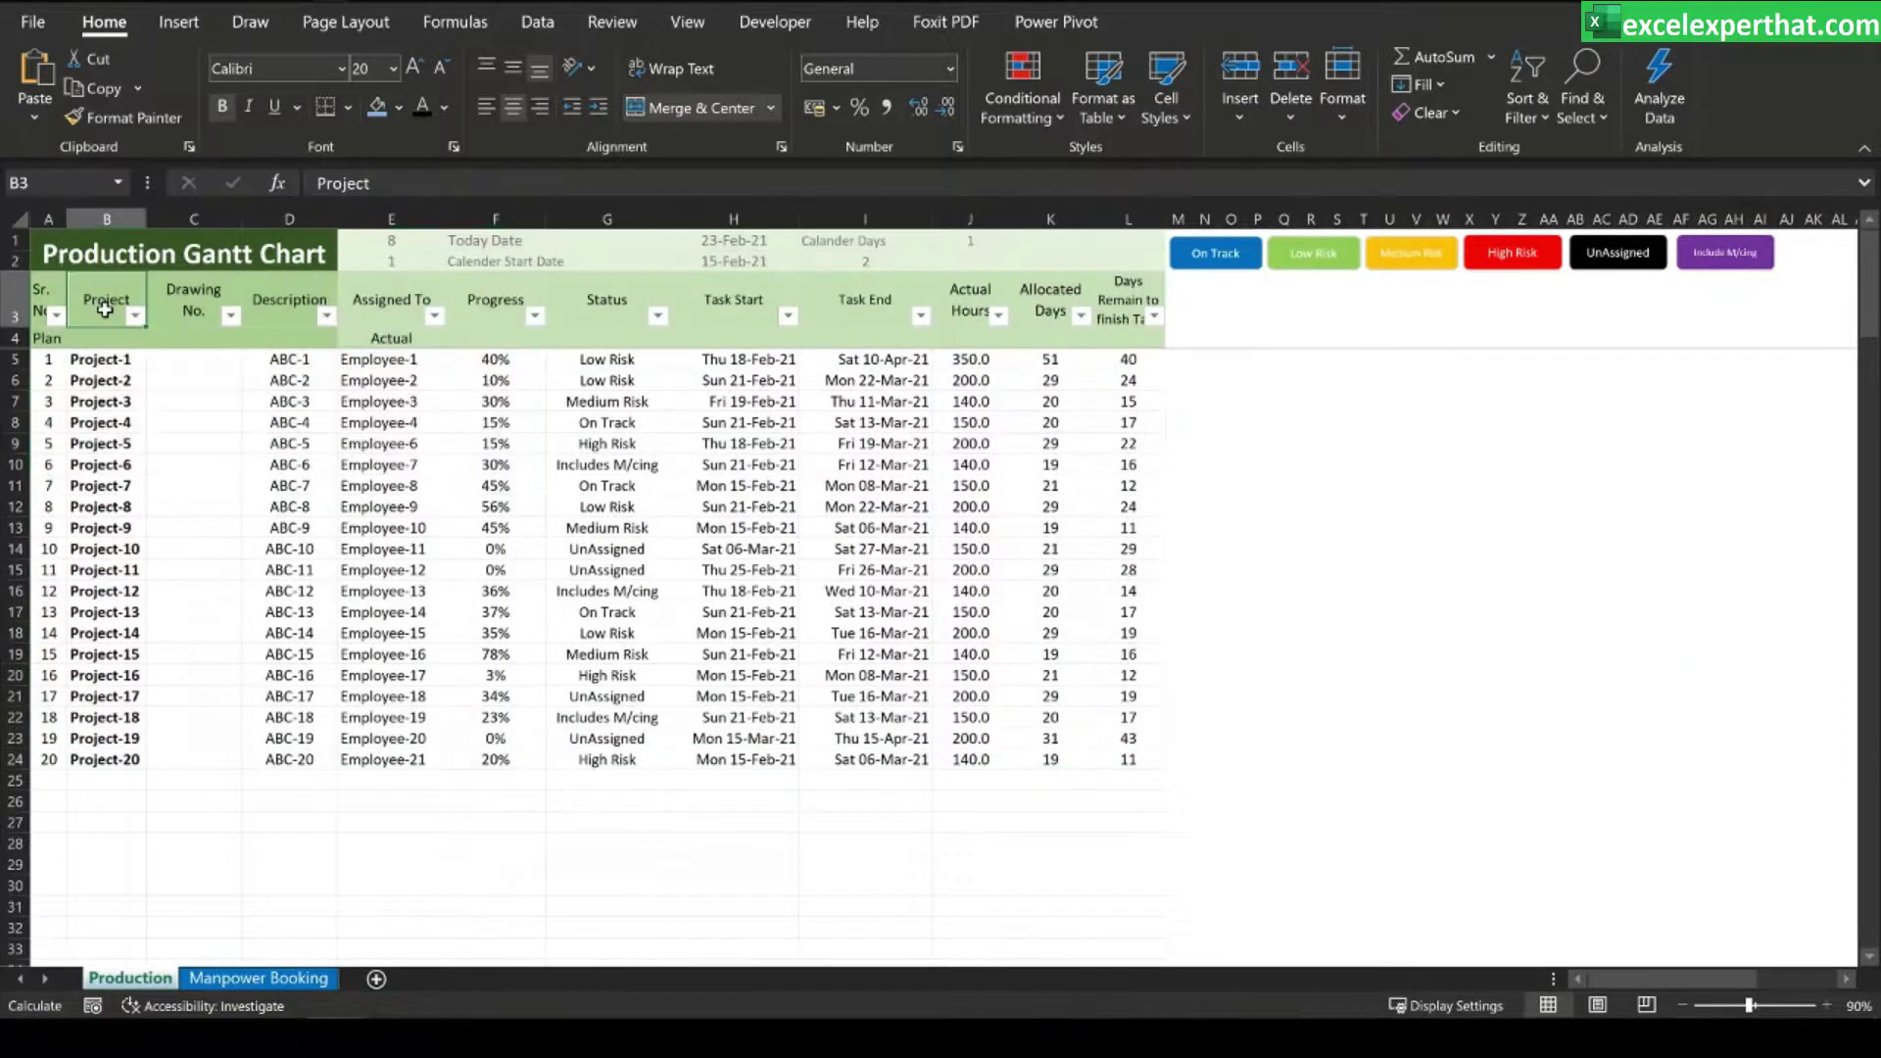
drag(105, 310, 107, 754)
click(211, 305)
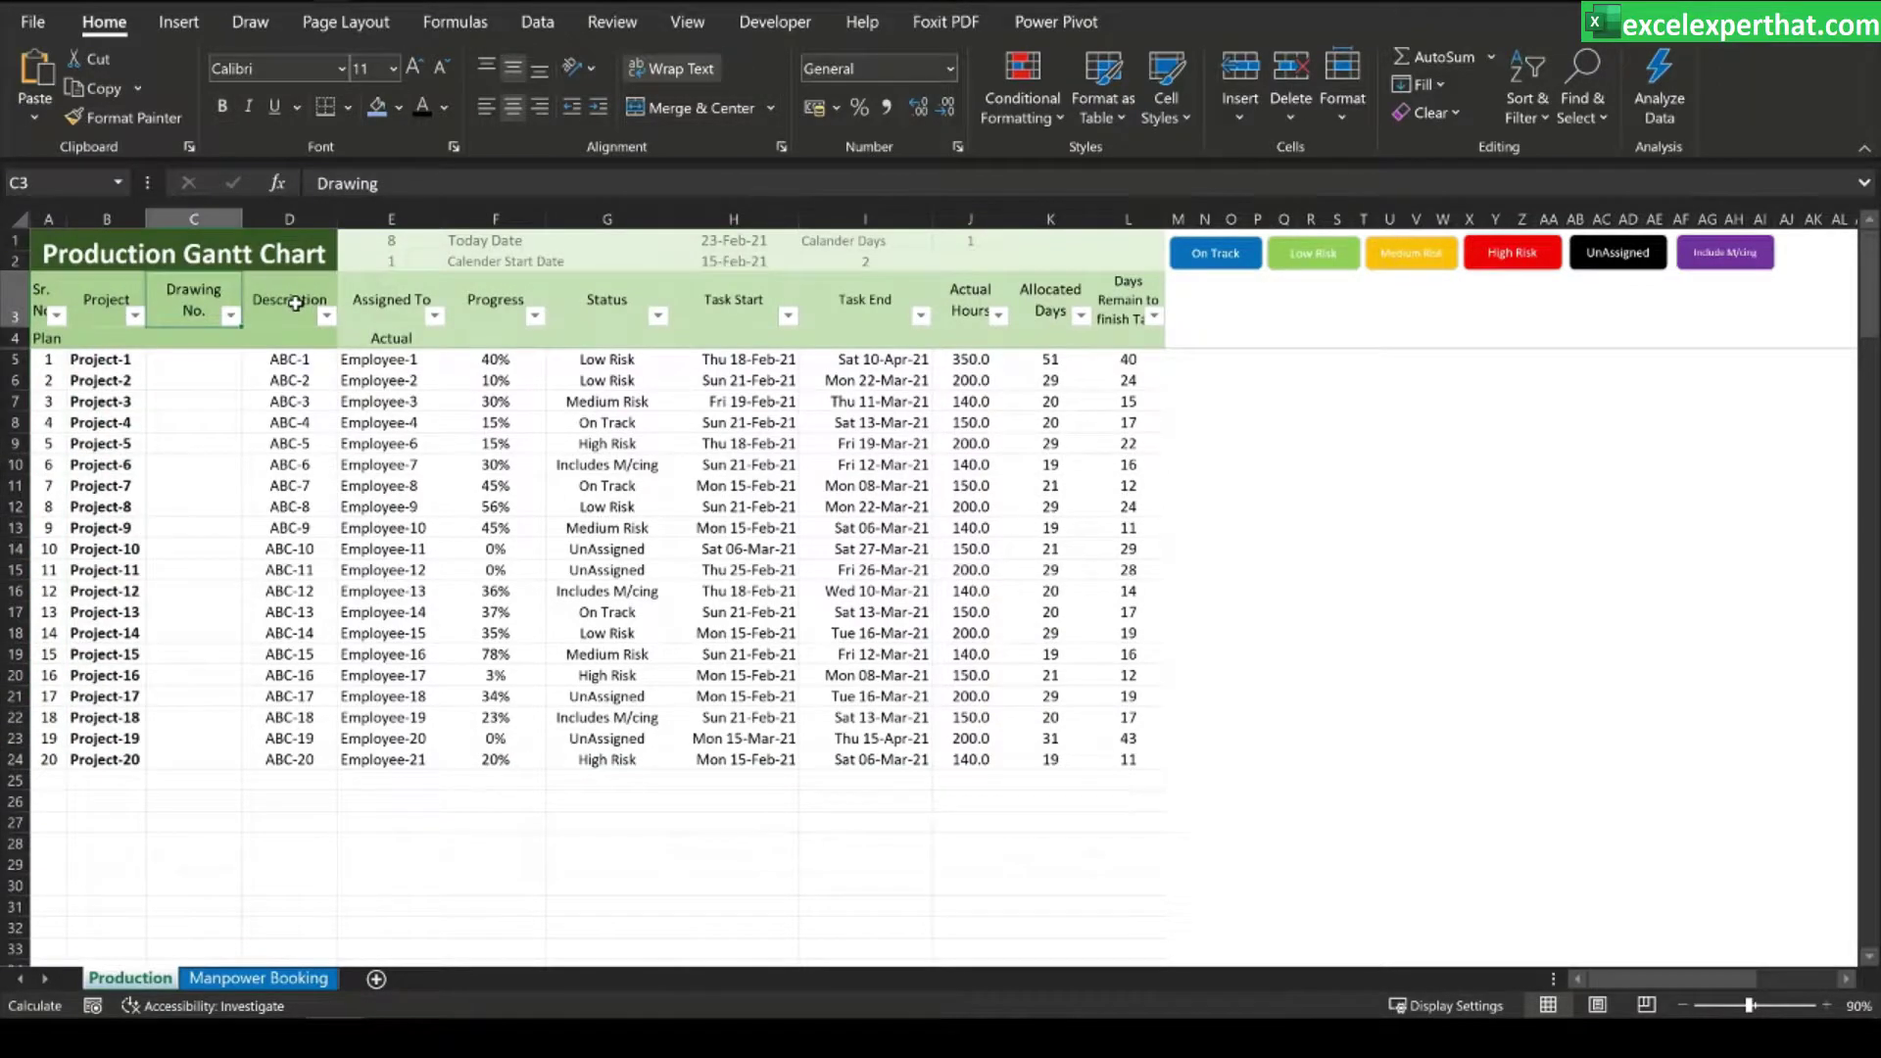
click(295, 303)
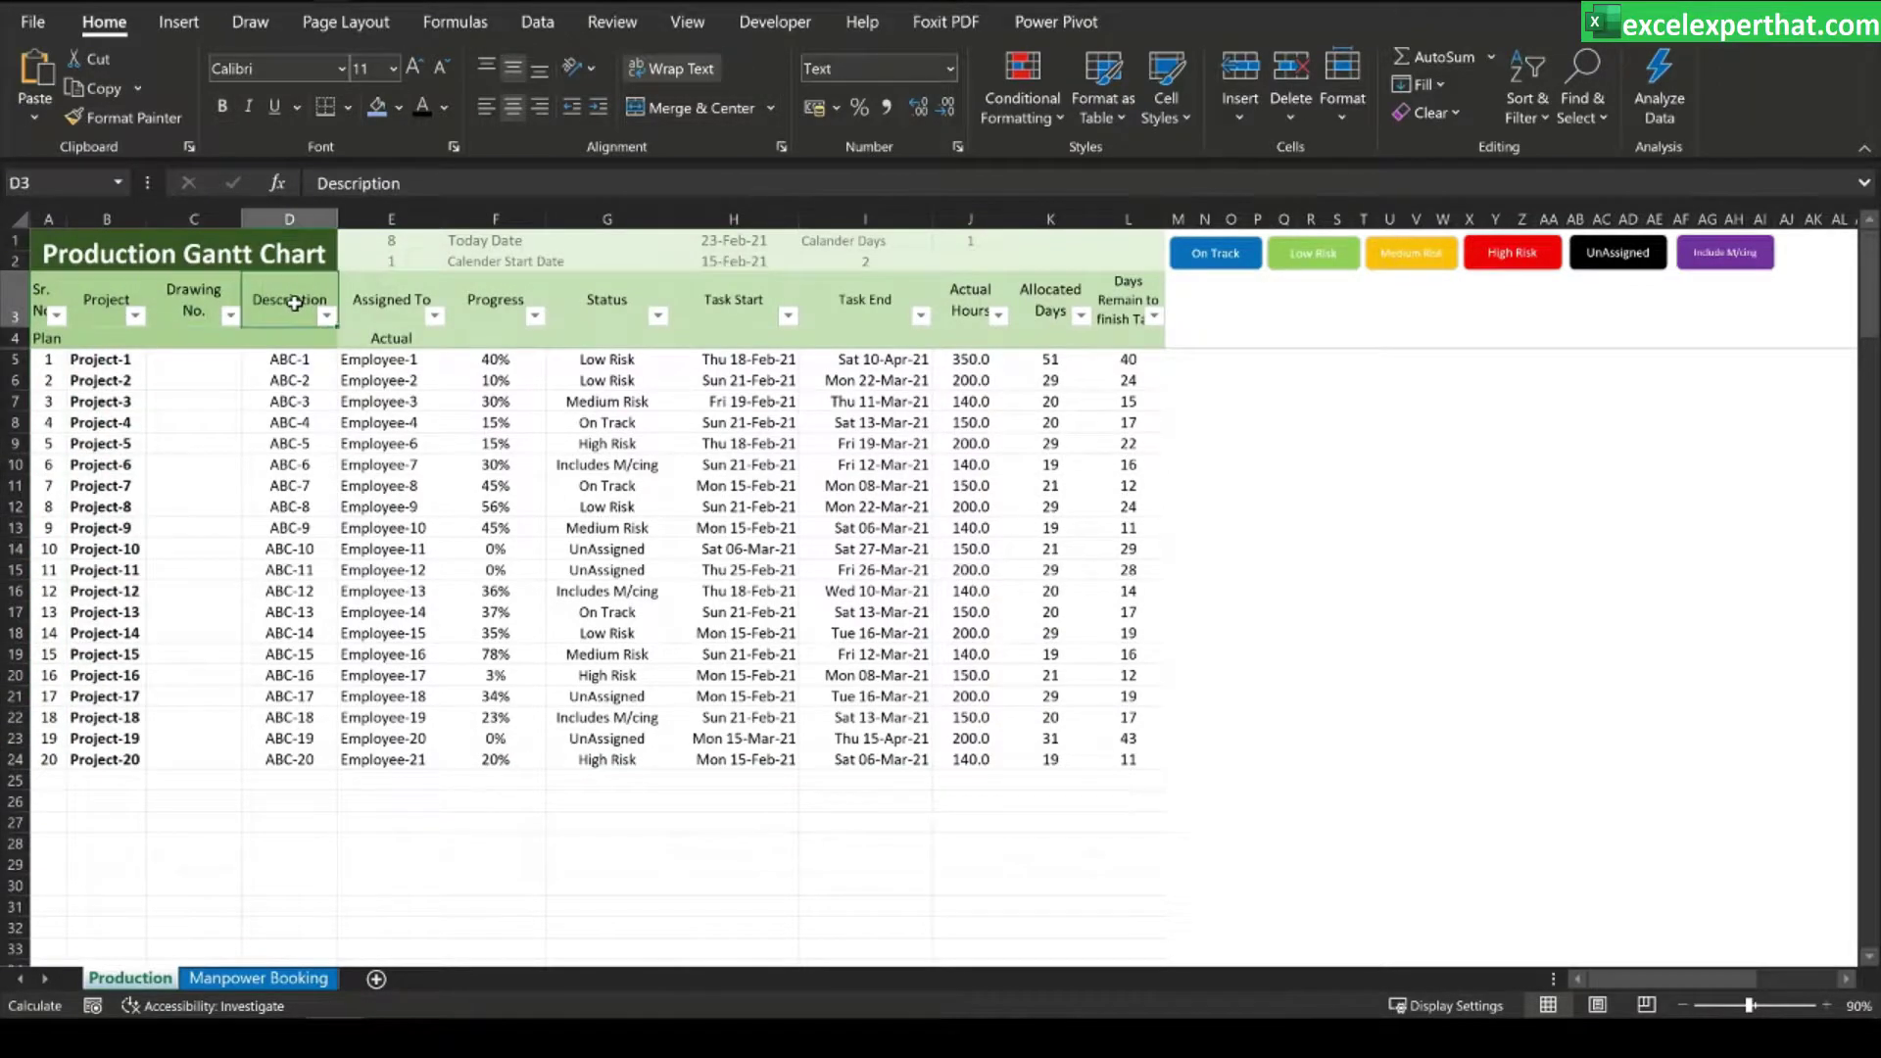
click(389, 317)
drag(390, 361, 389, 749)
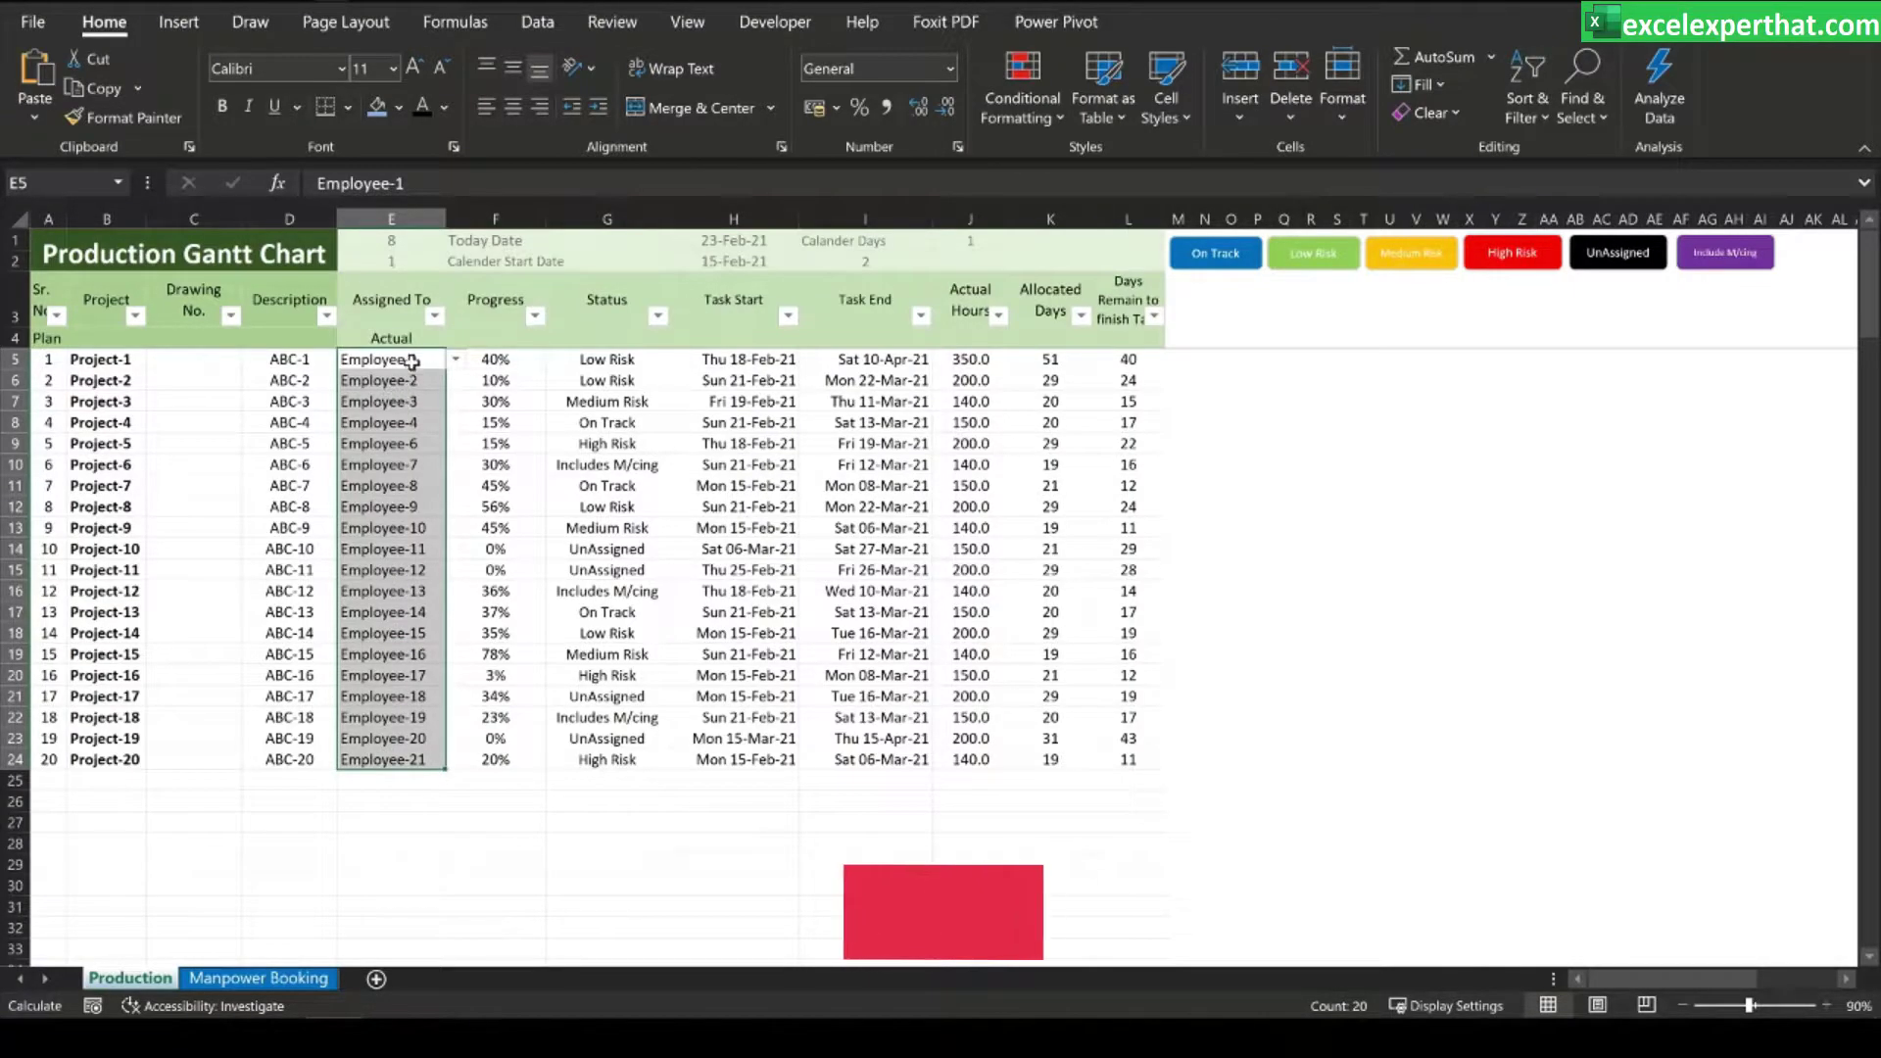
drag(495, 306, 513, 770)
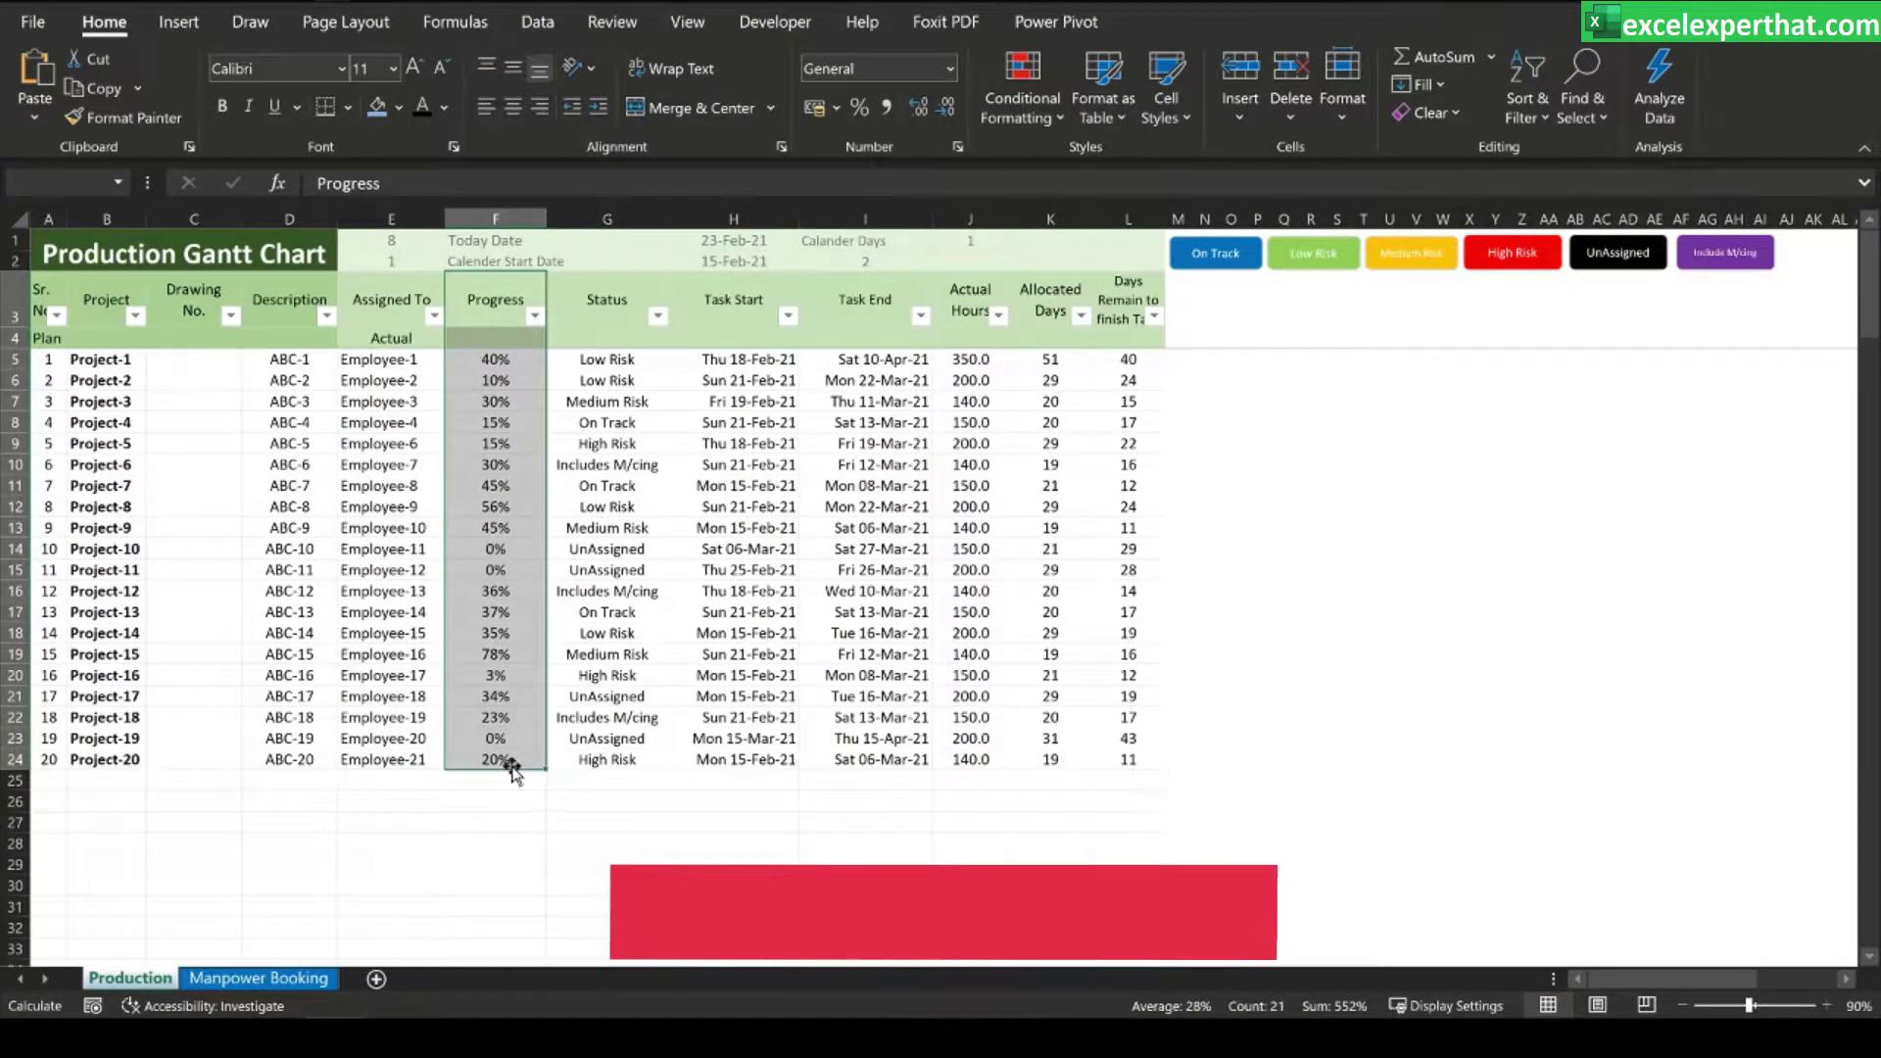
drag(607, 305, 608, 756)
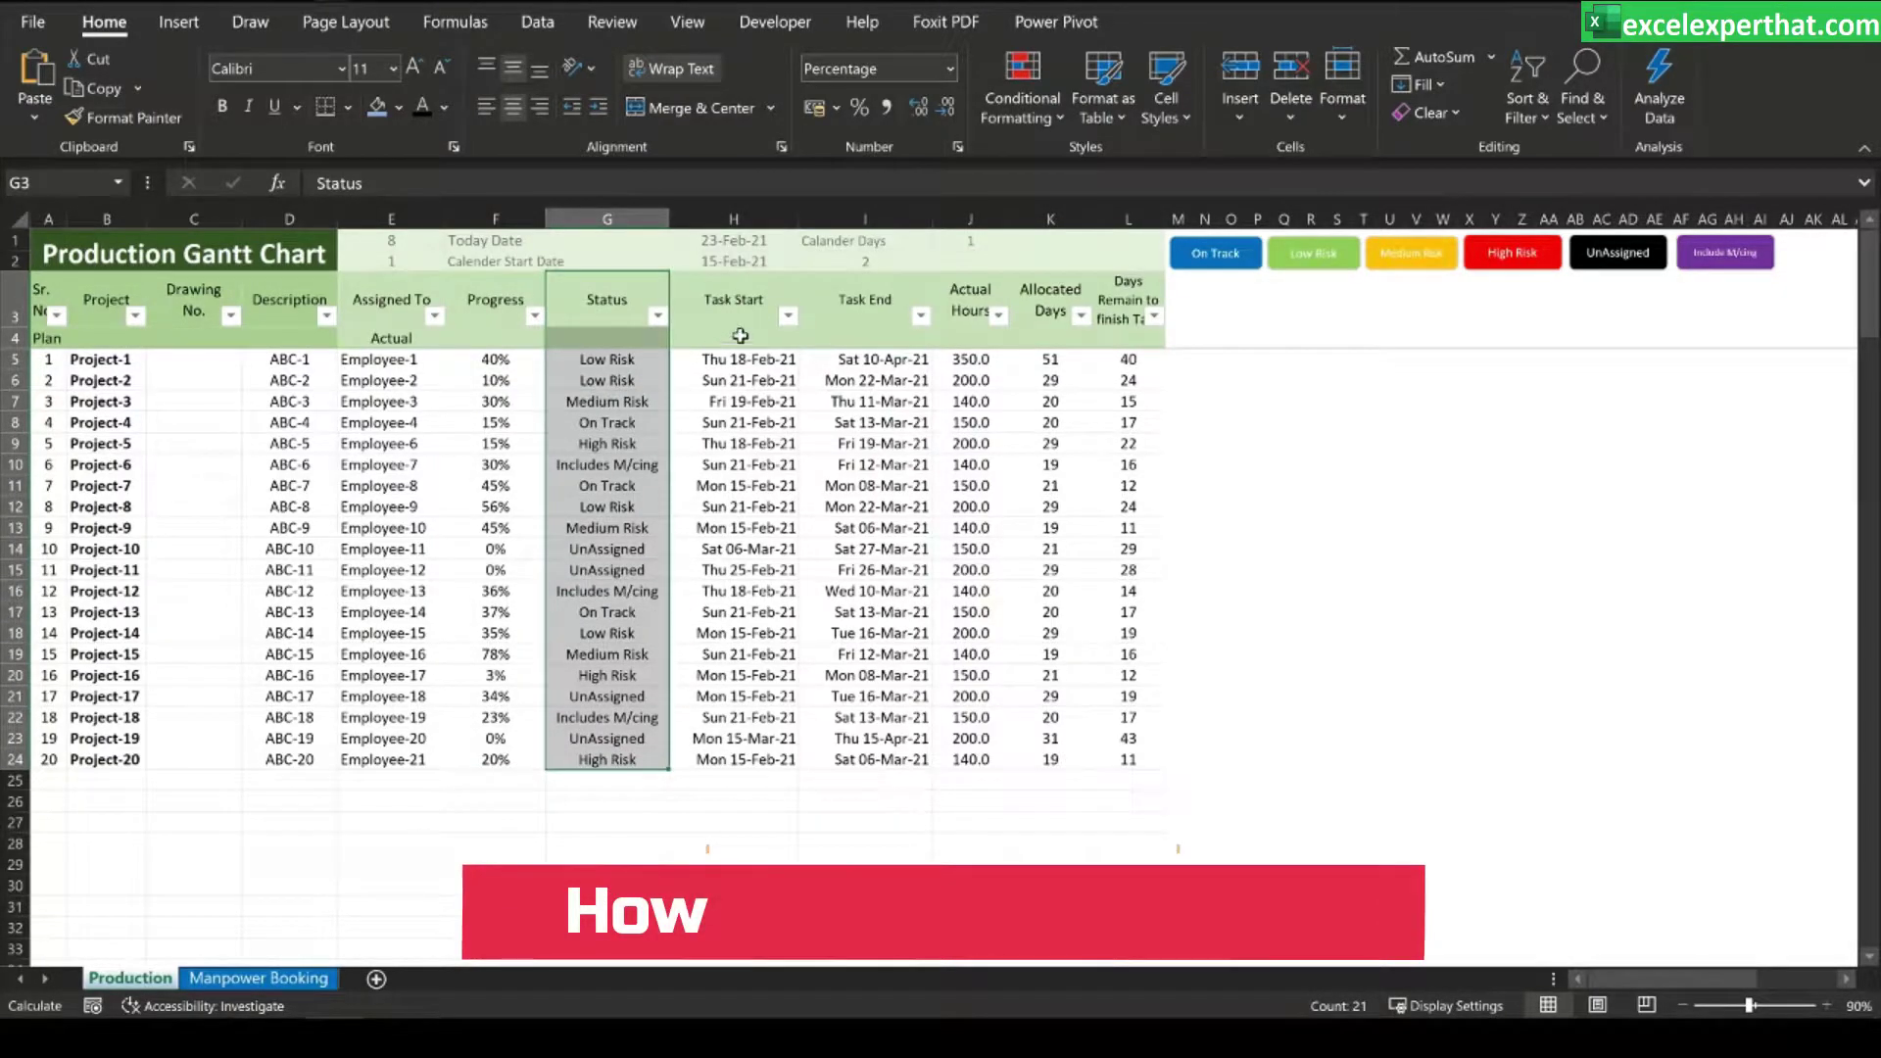
drag(739, 313, 738, 369)
click(870, 303)
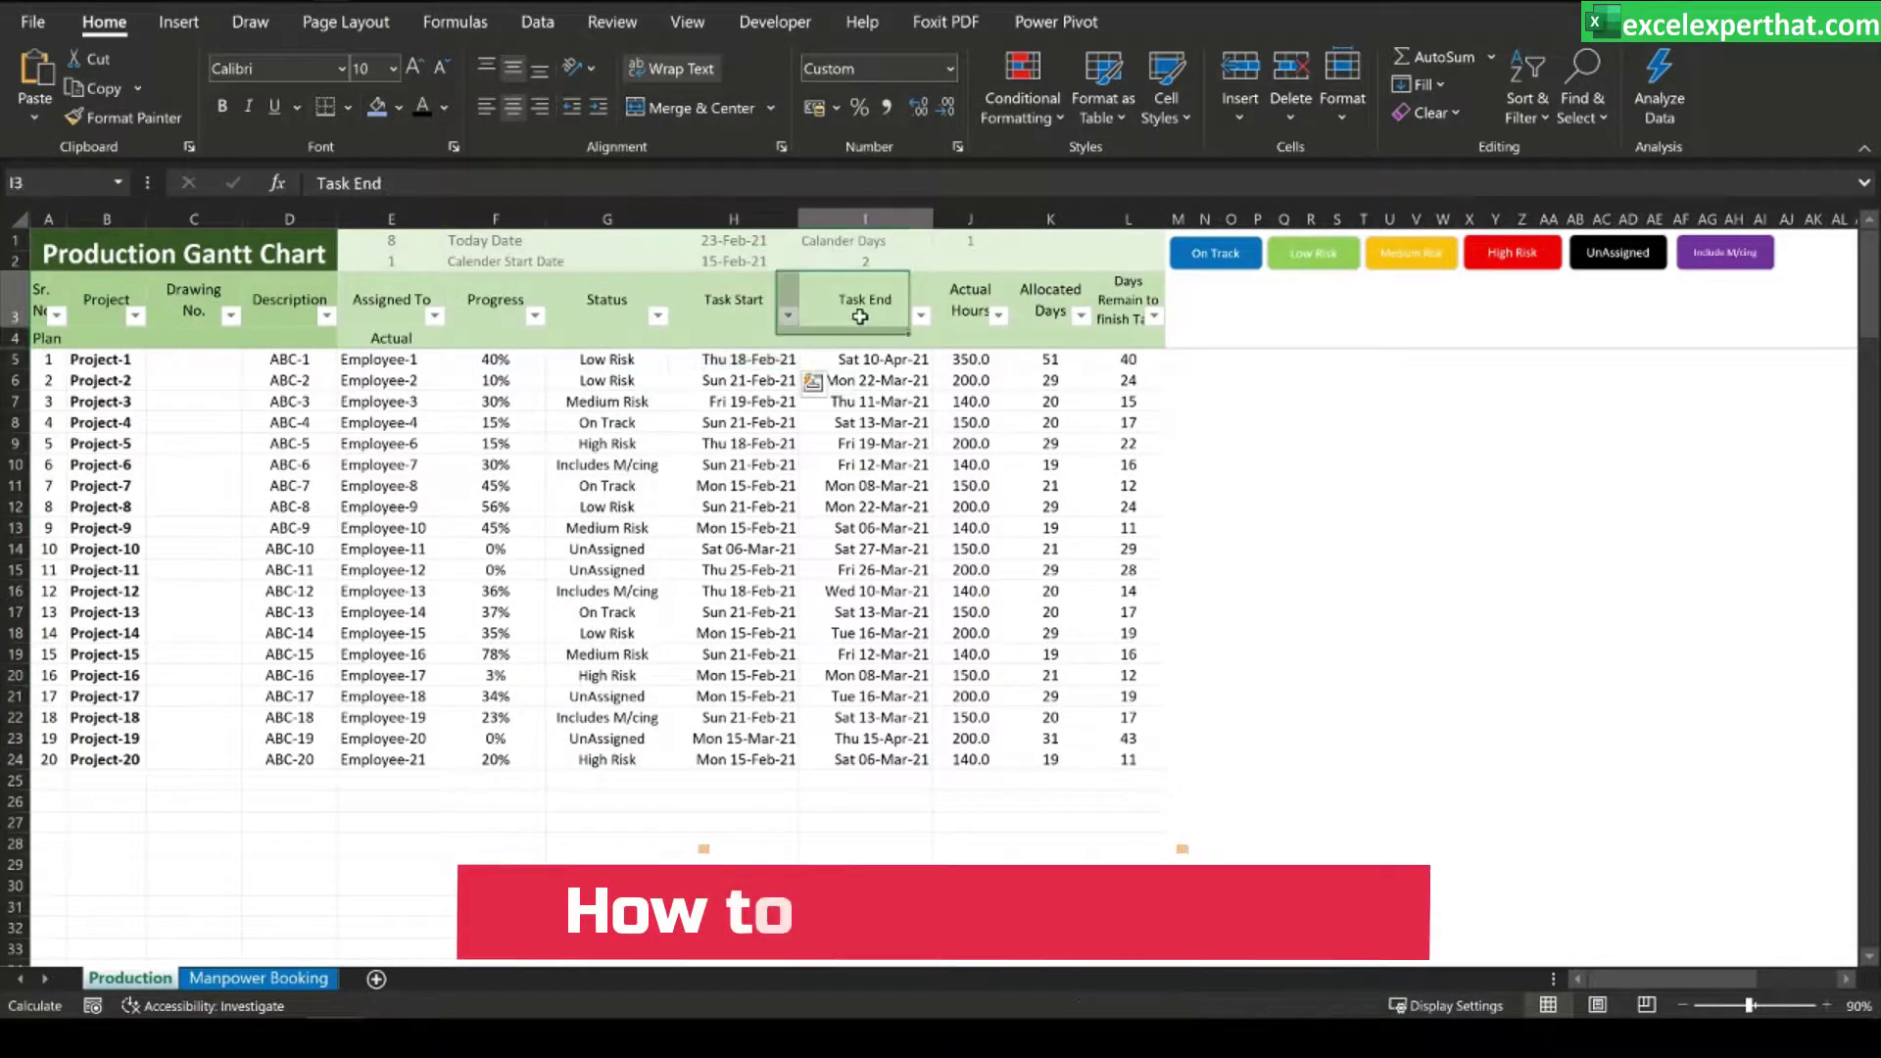
click(1008, 306)
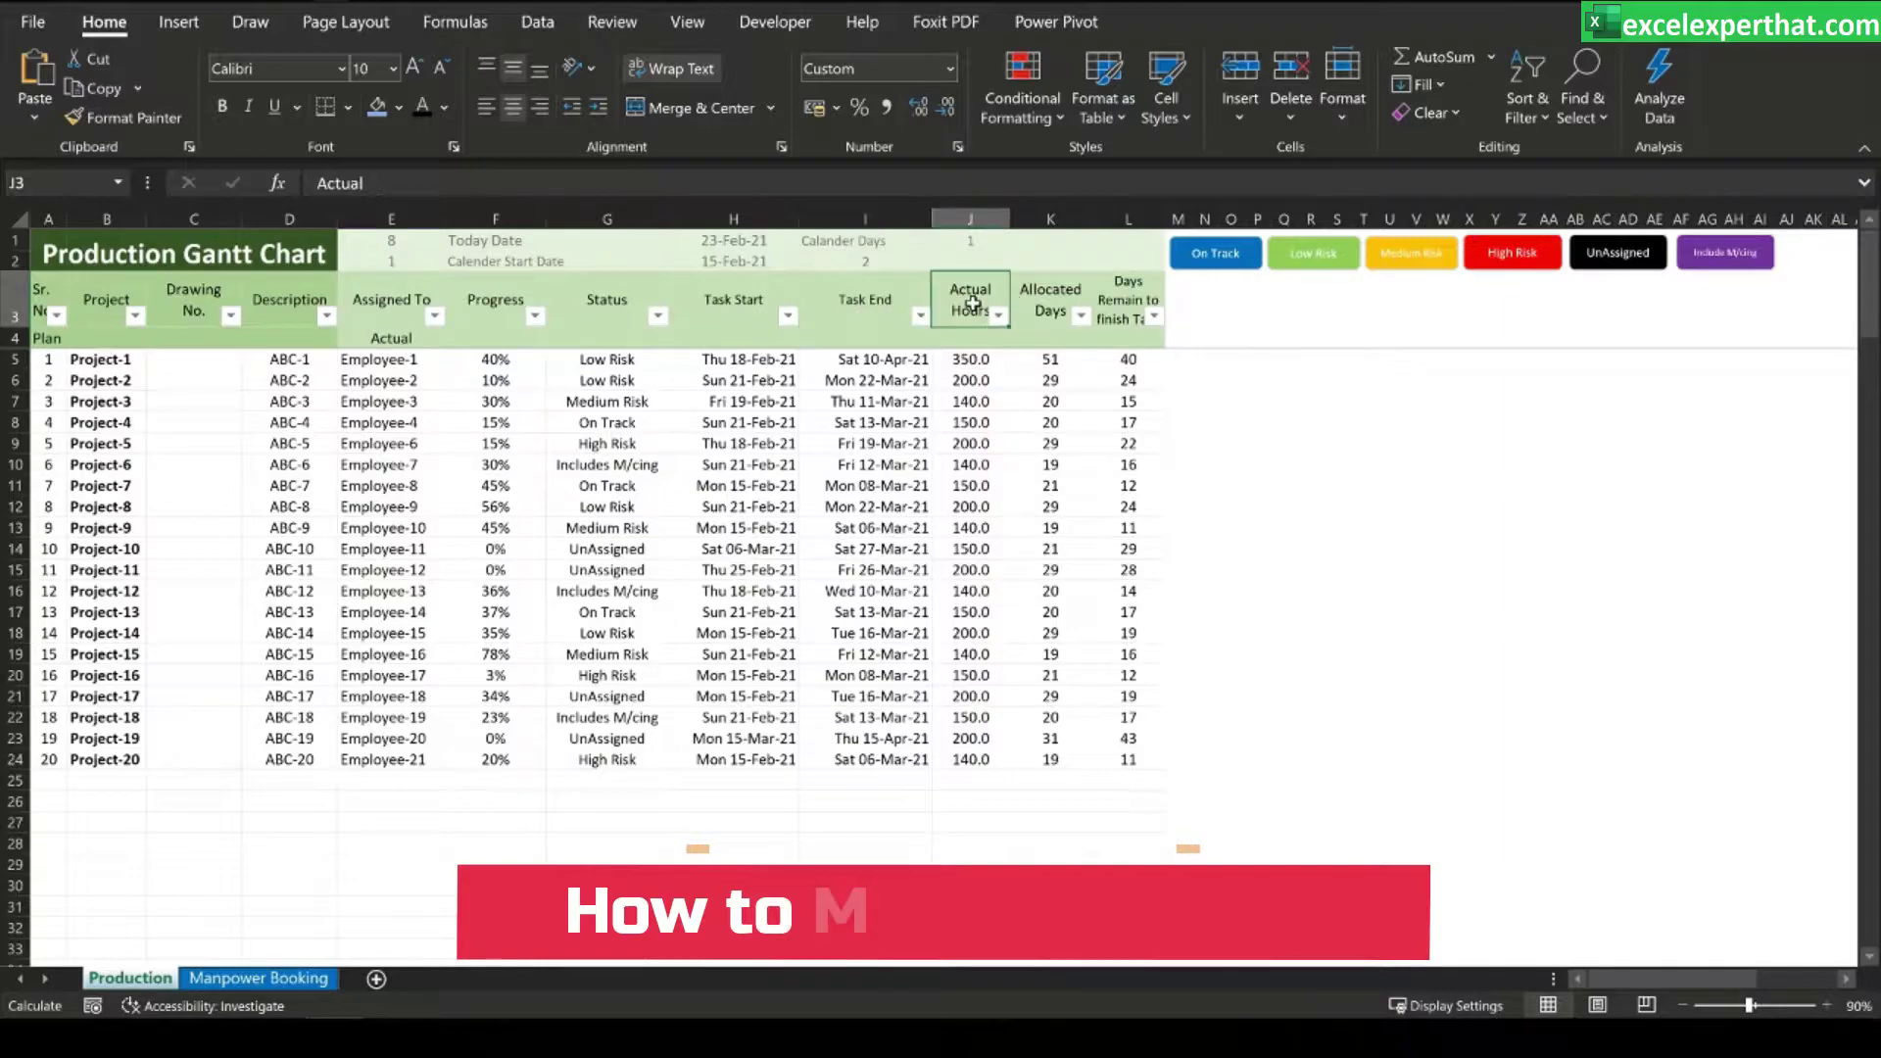
click(959, 360)
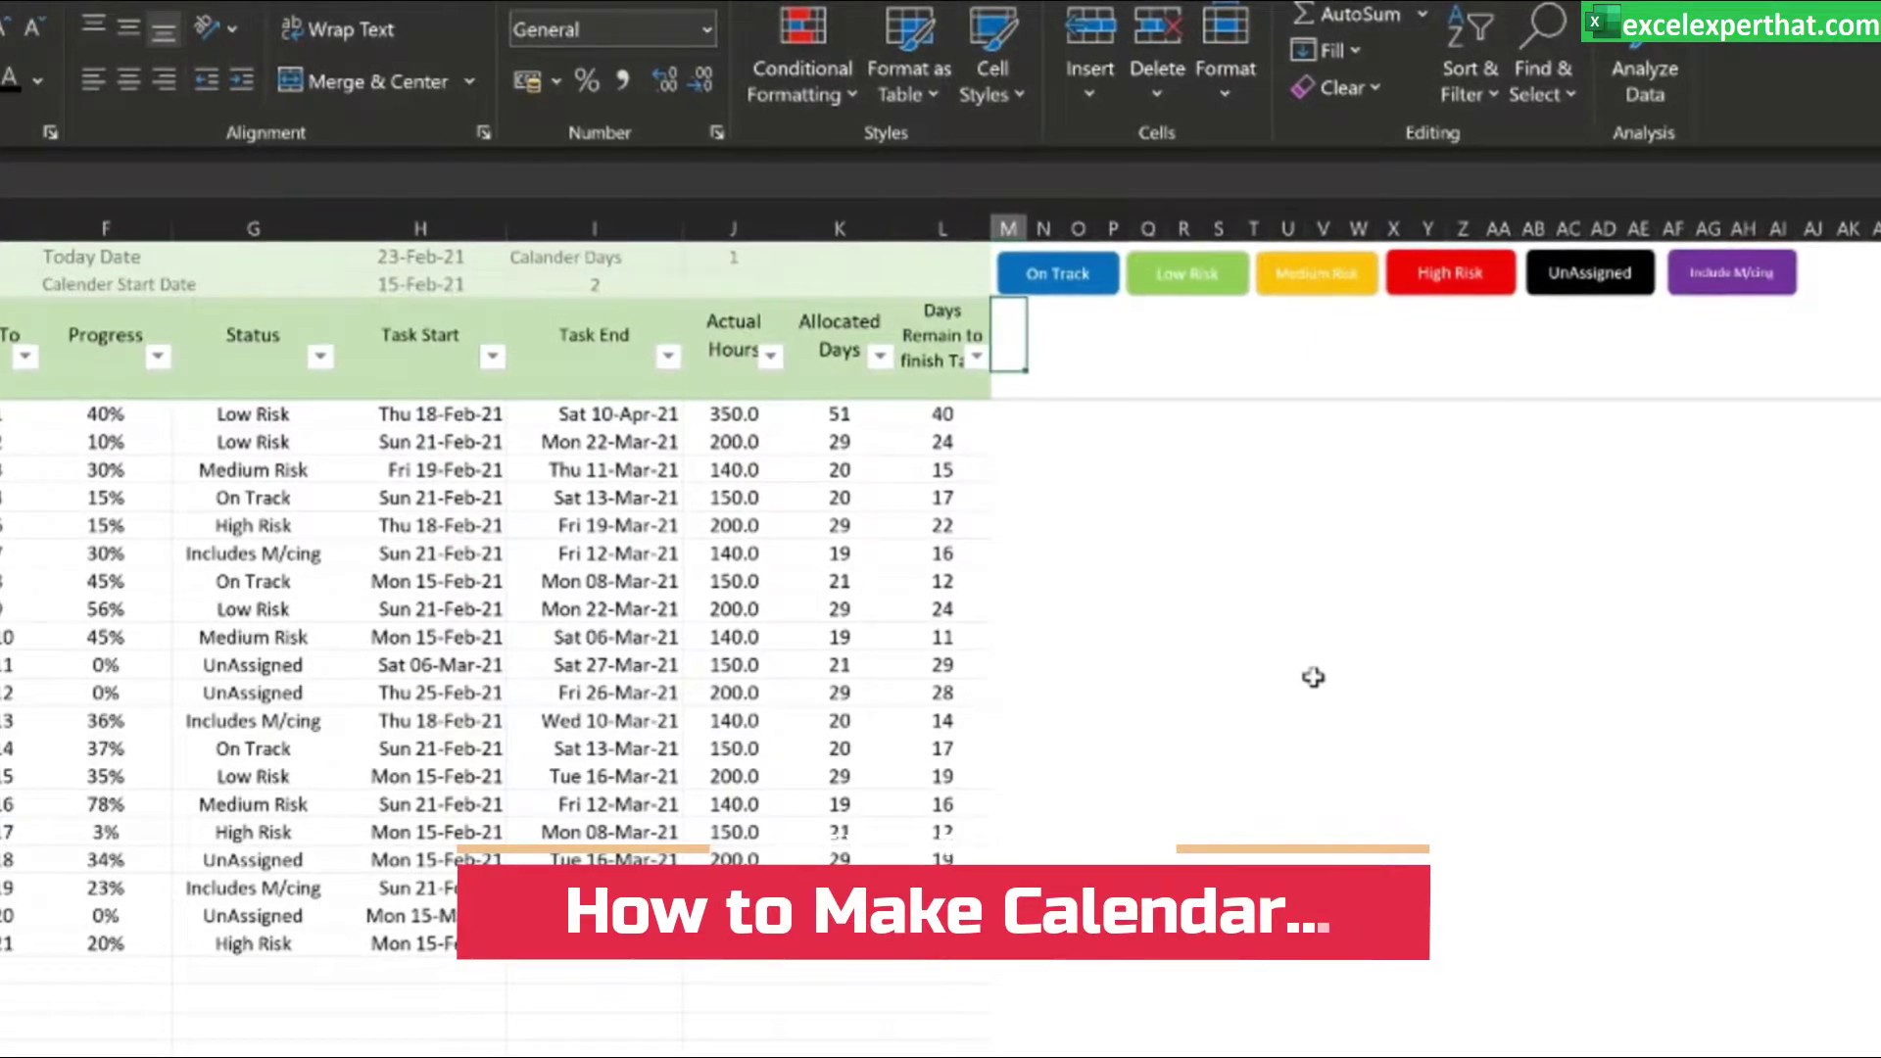
- Enter the calendar start date 15 feb in cell M3
text(15)
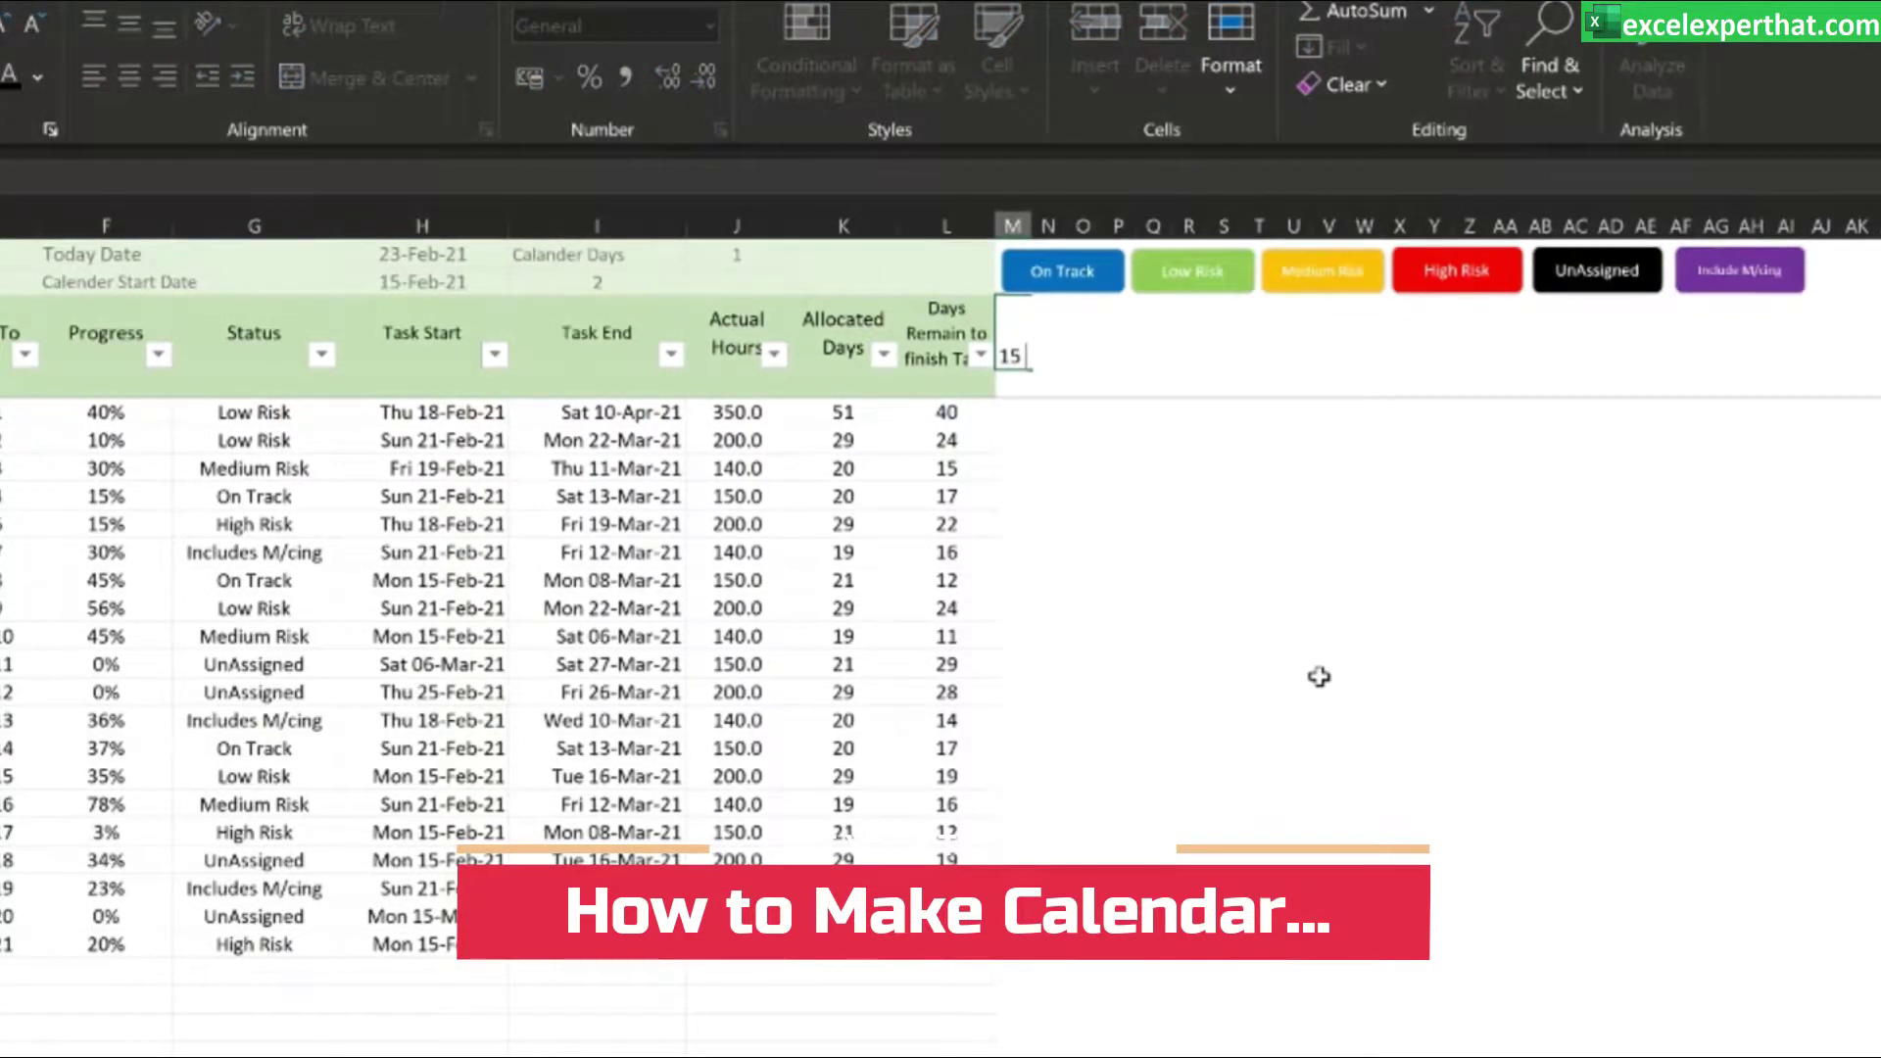
text( feb)
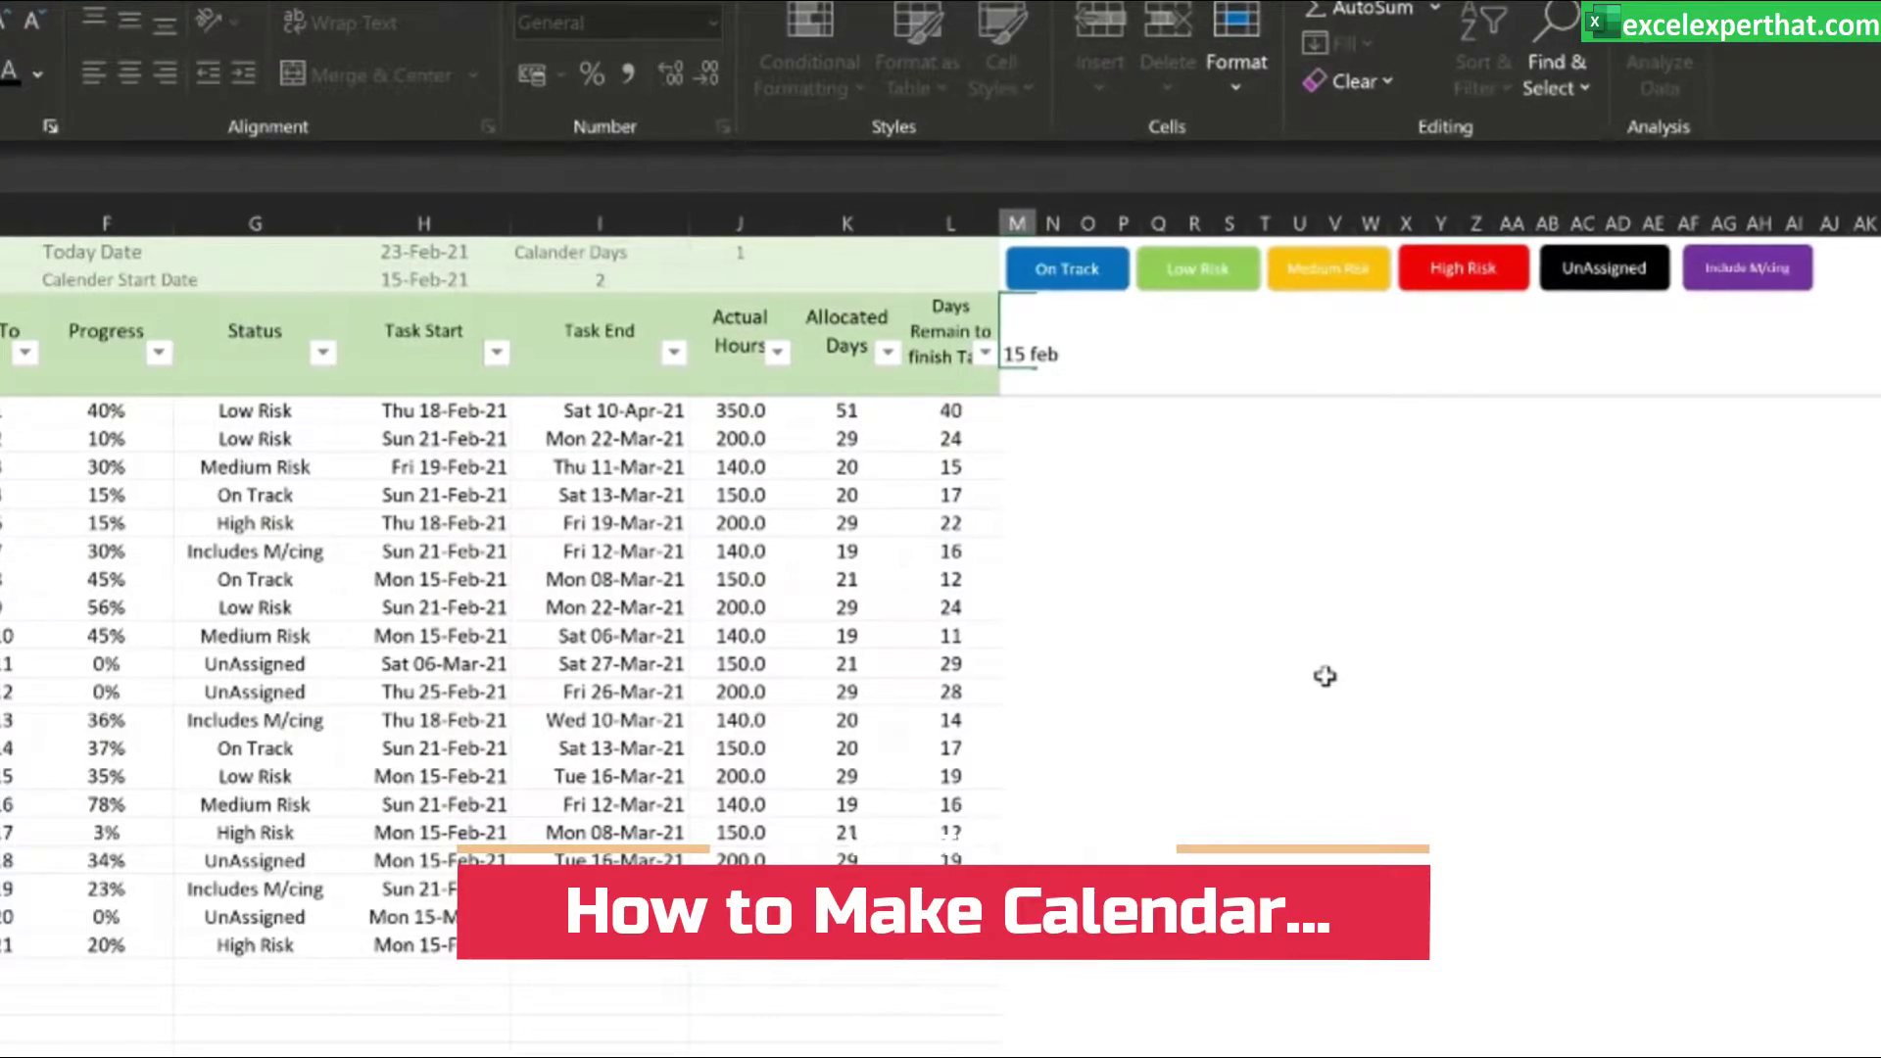
click(1324, 676)
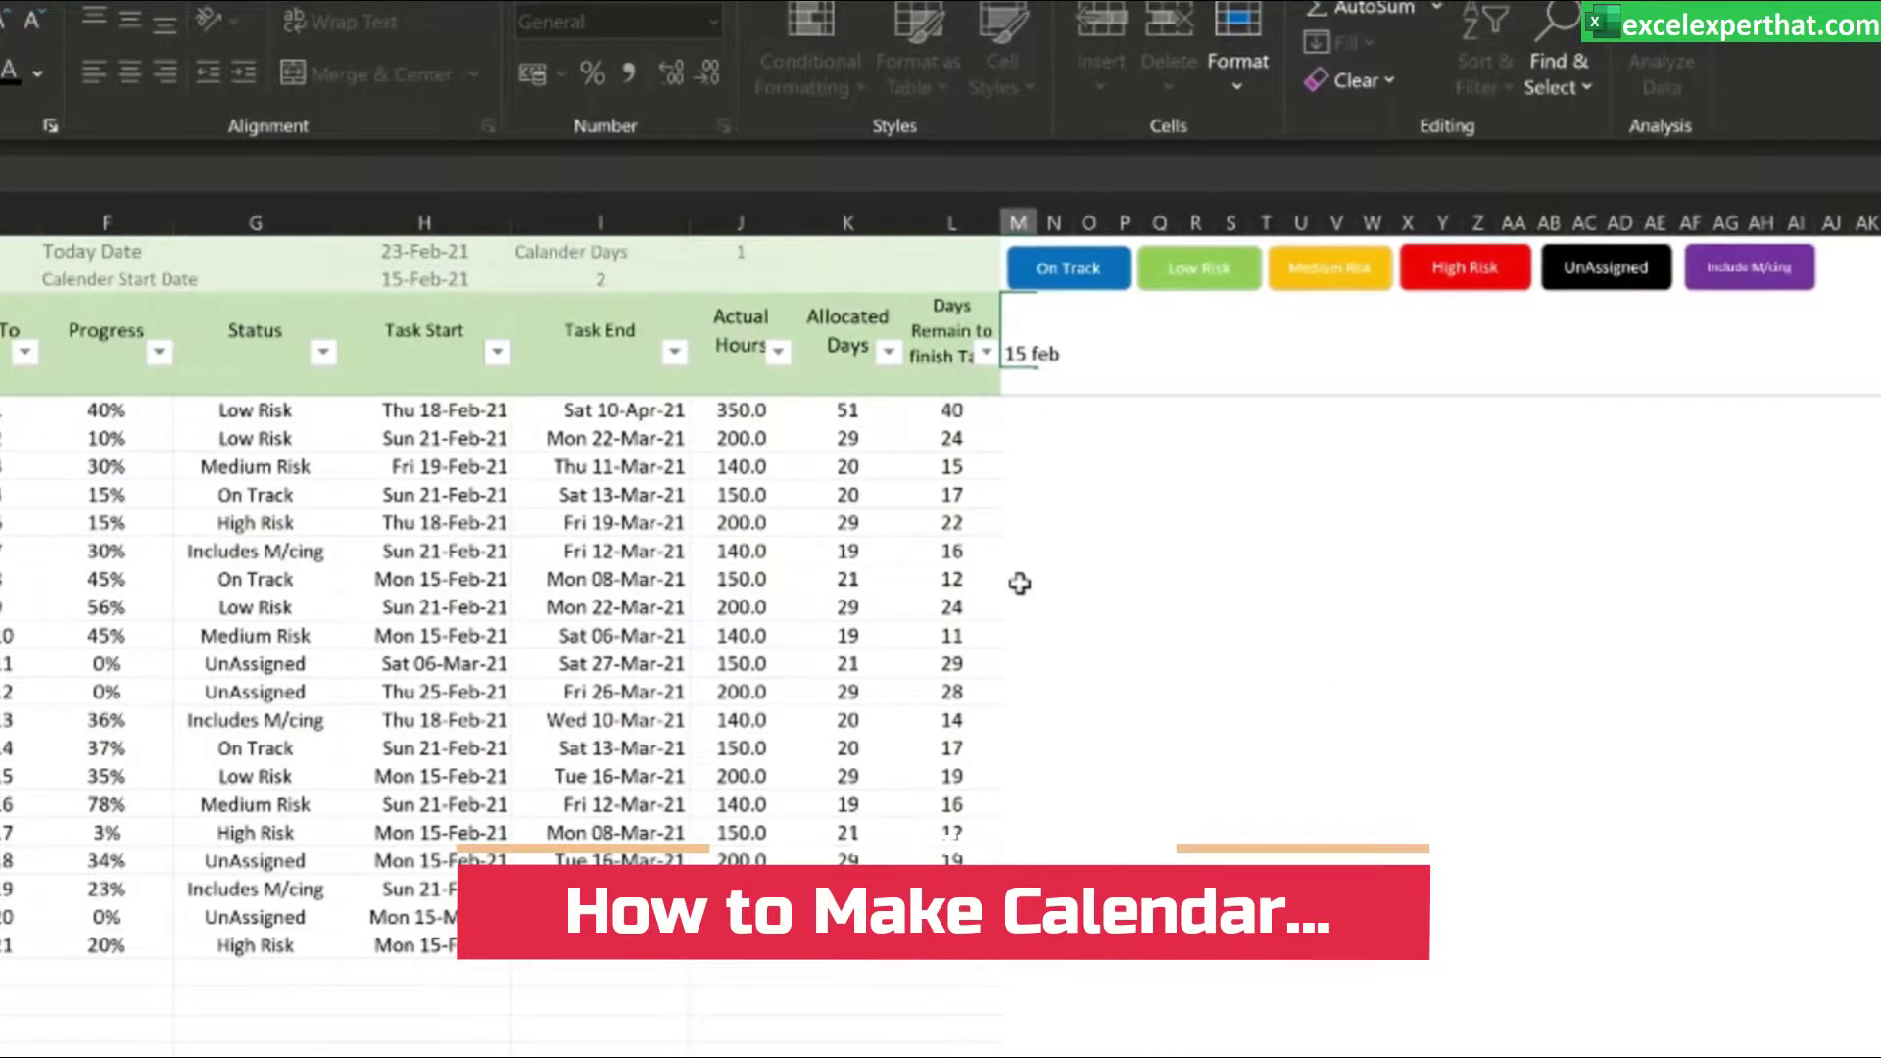
click(1050, 343)
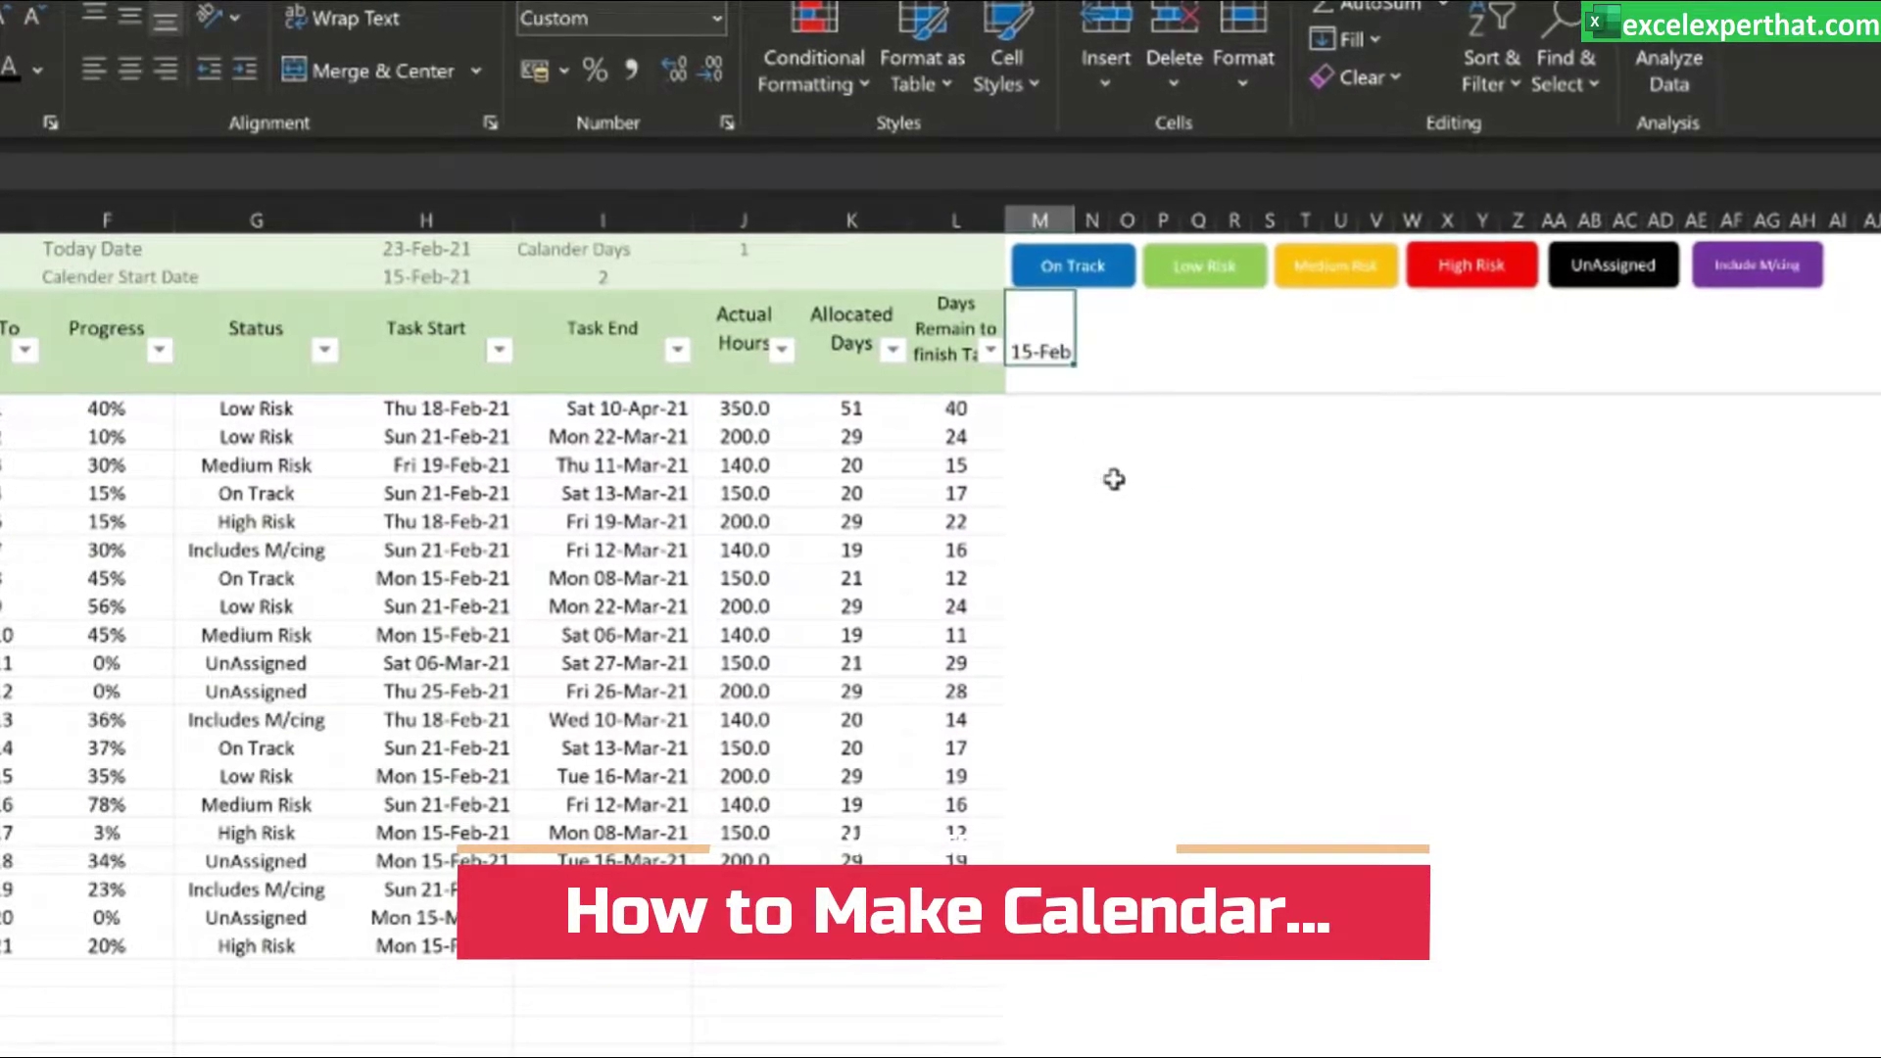
- Rotate M3's date to a 90-degree vertical text orientation
right_click(1039, 335)
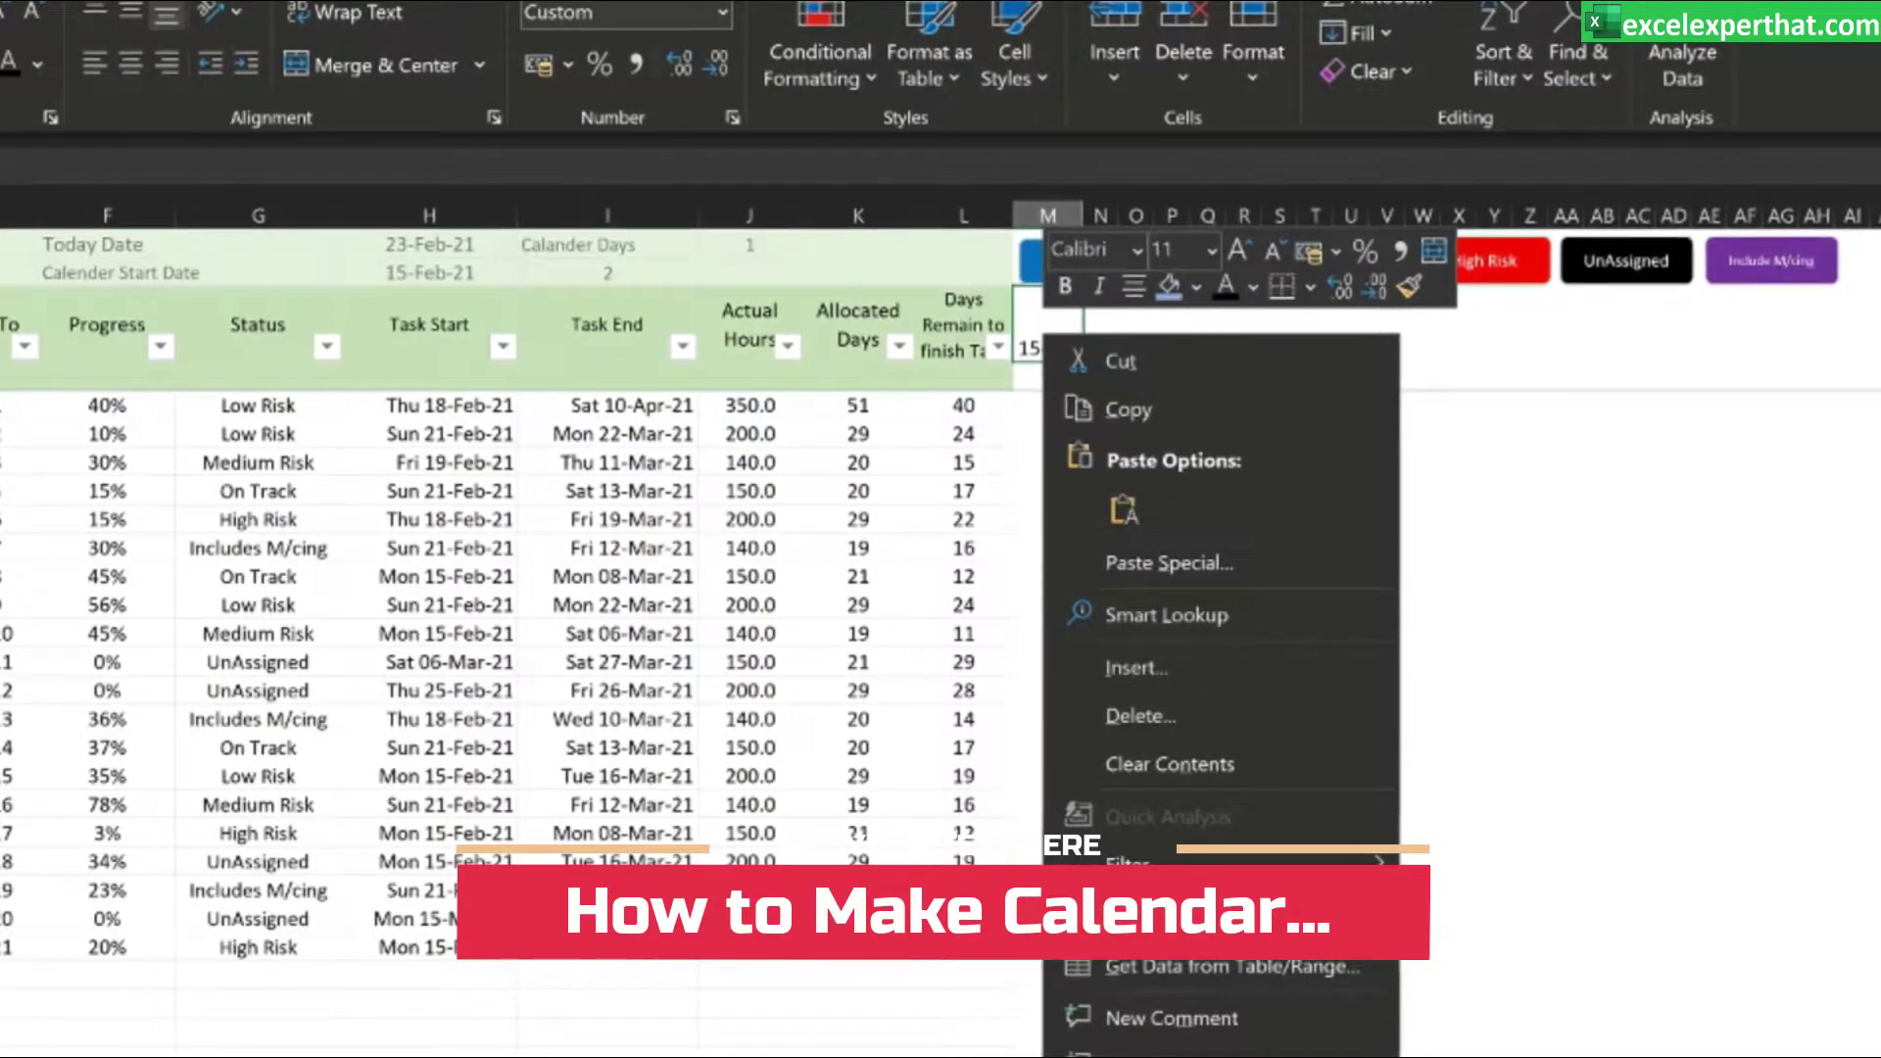
key(ctrl+1)
click(901, 476)
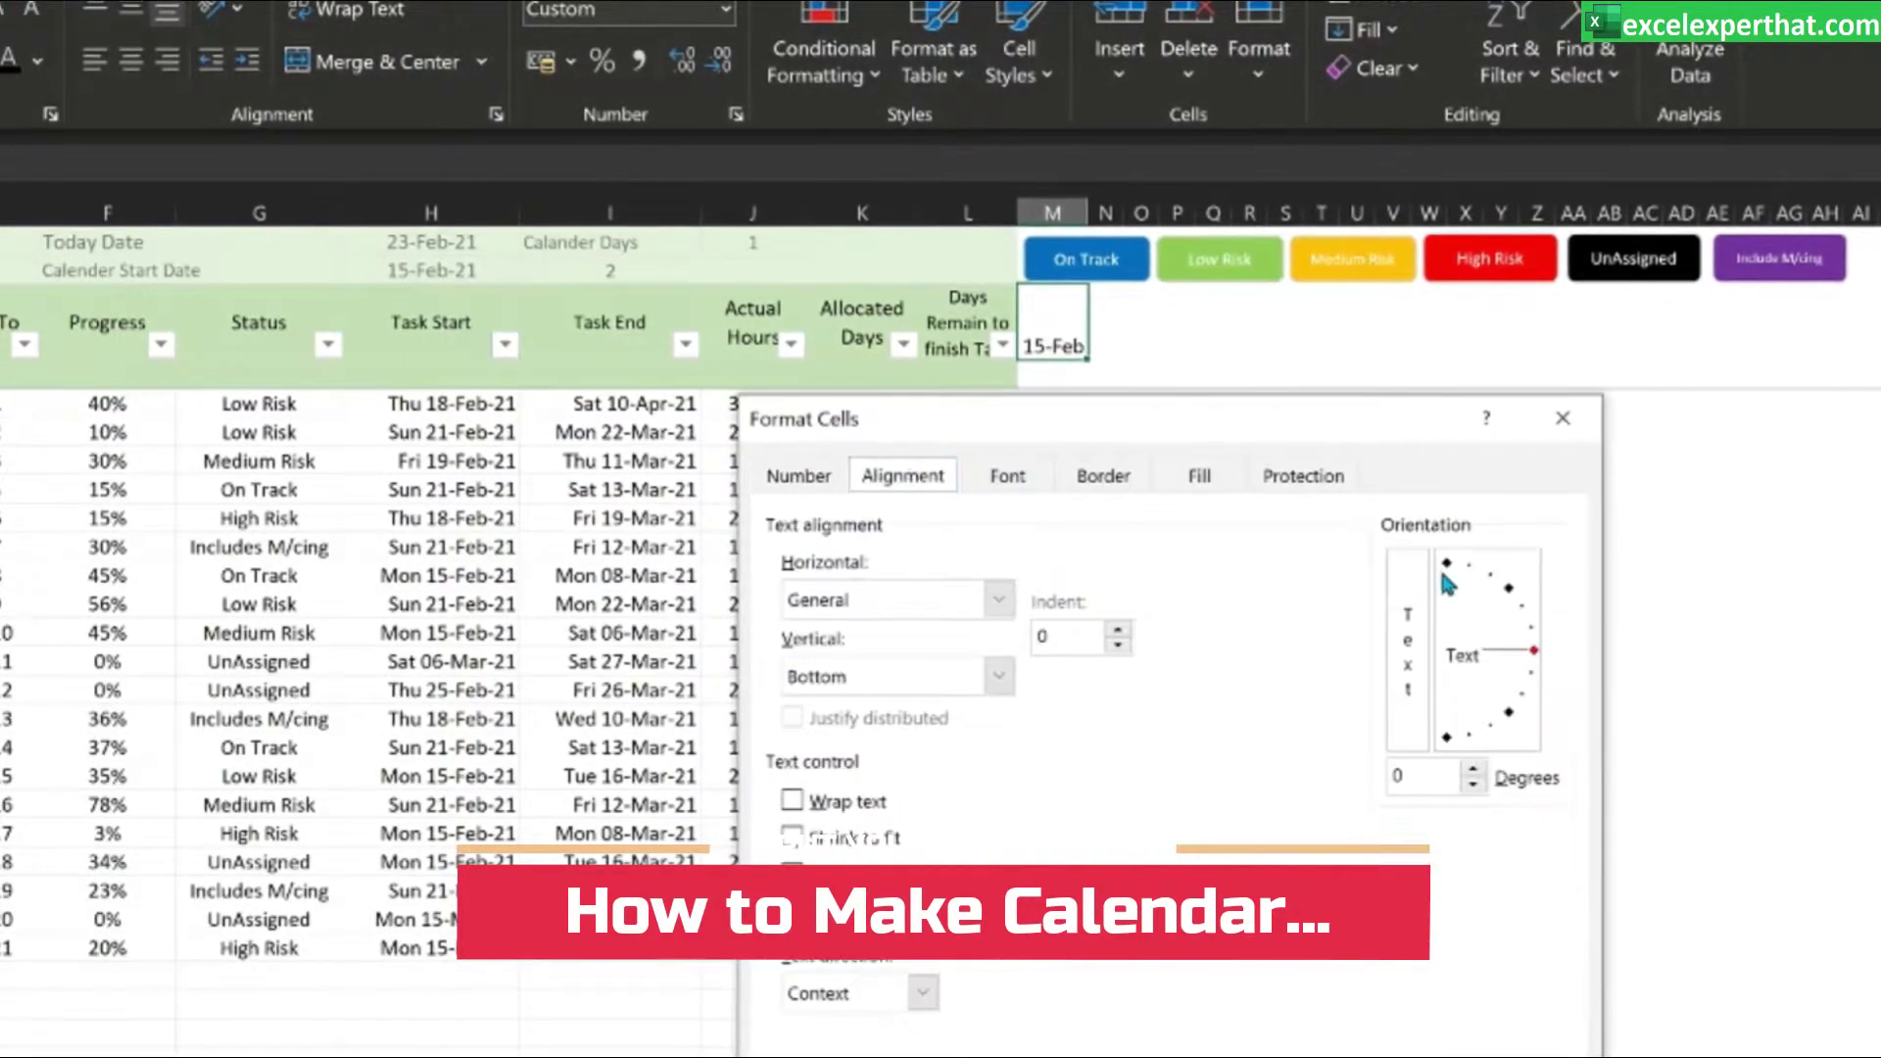
click(1450, 562)
drag(1179, 431, 632, 98)
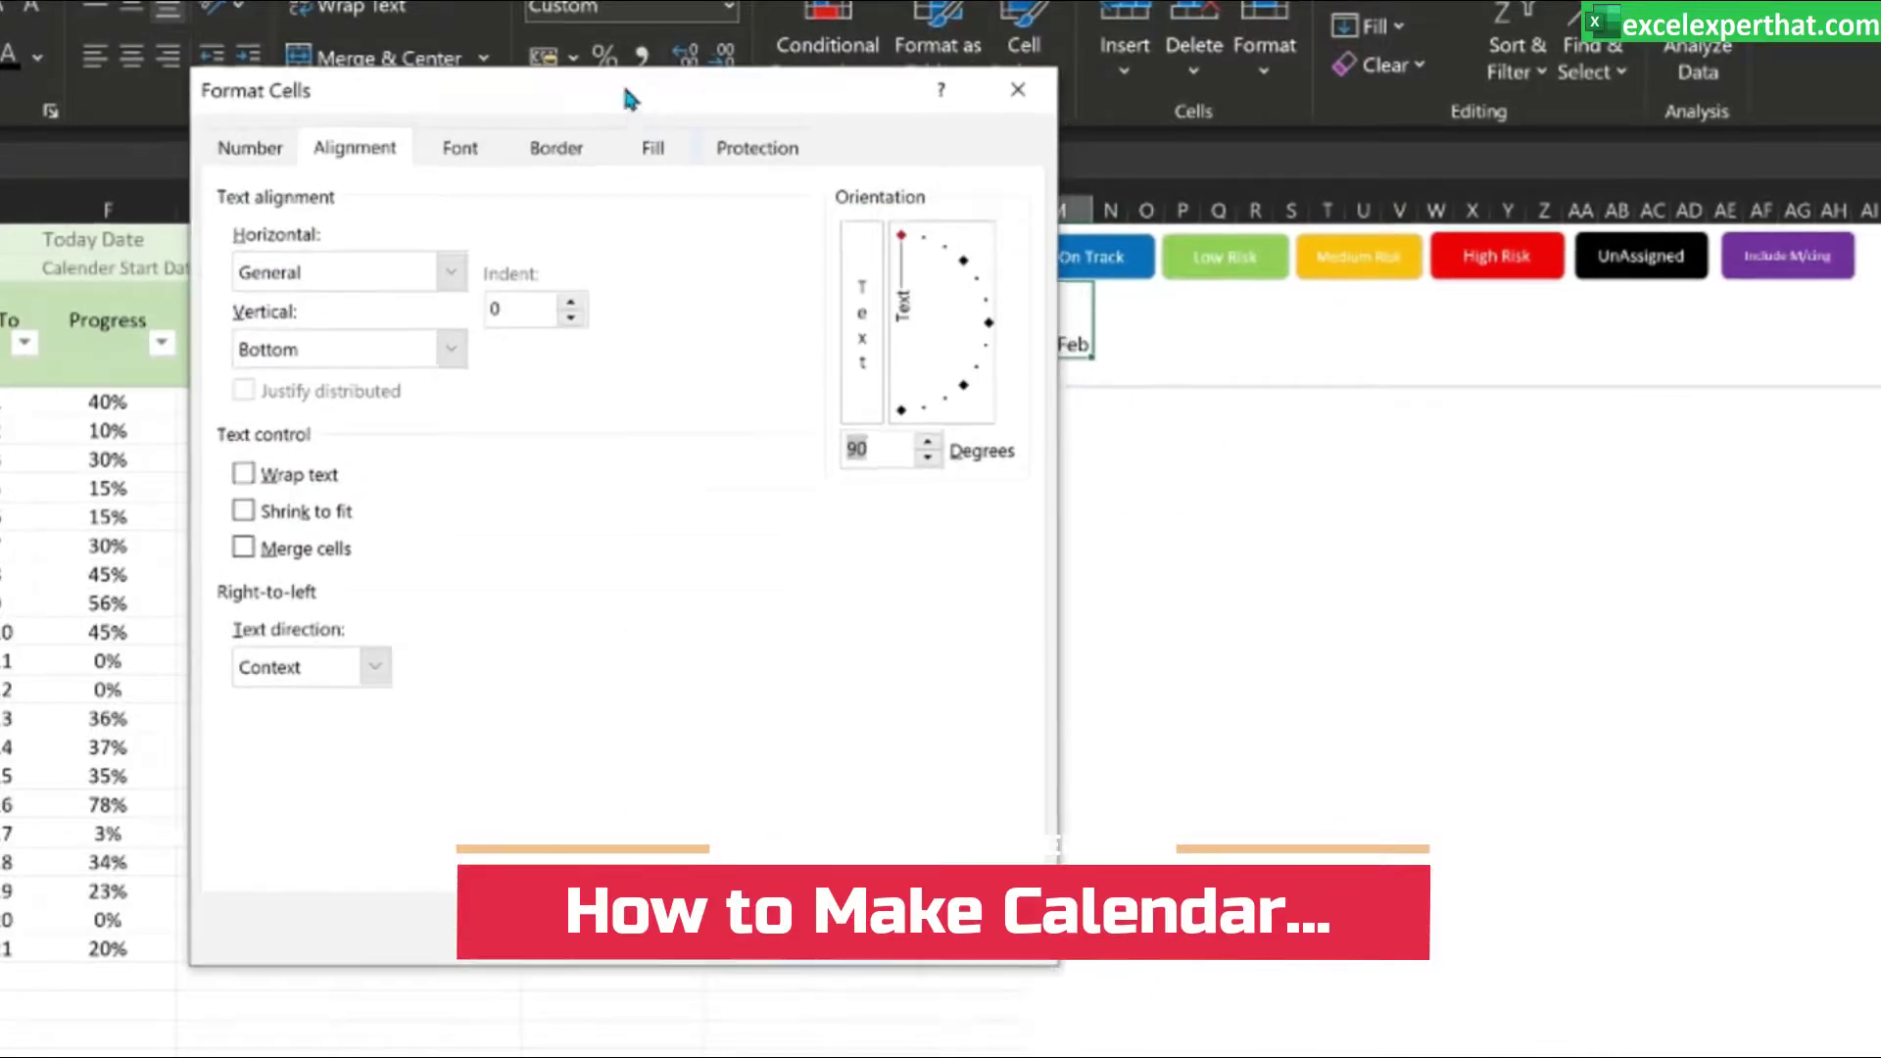
key(Return)
click(1227, 662)
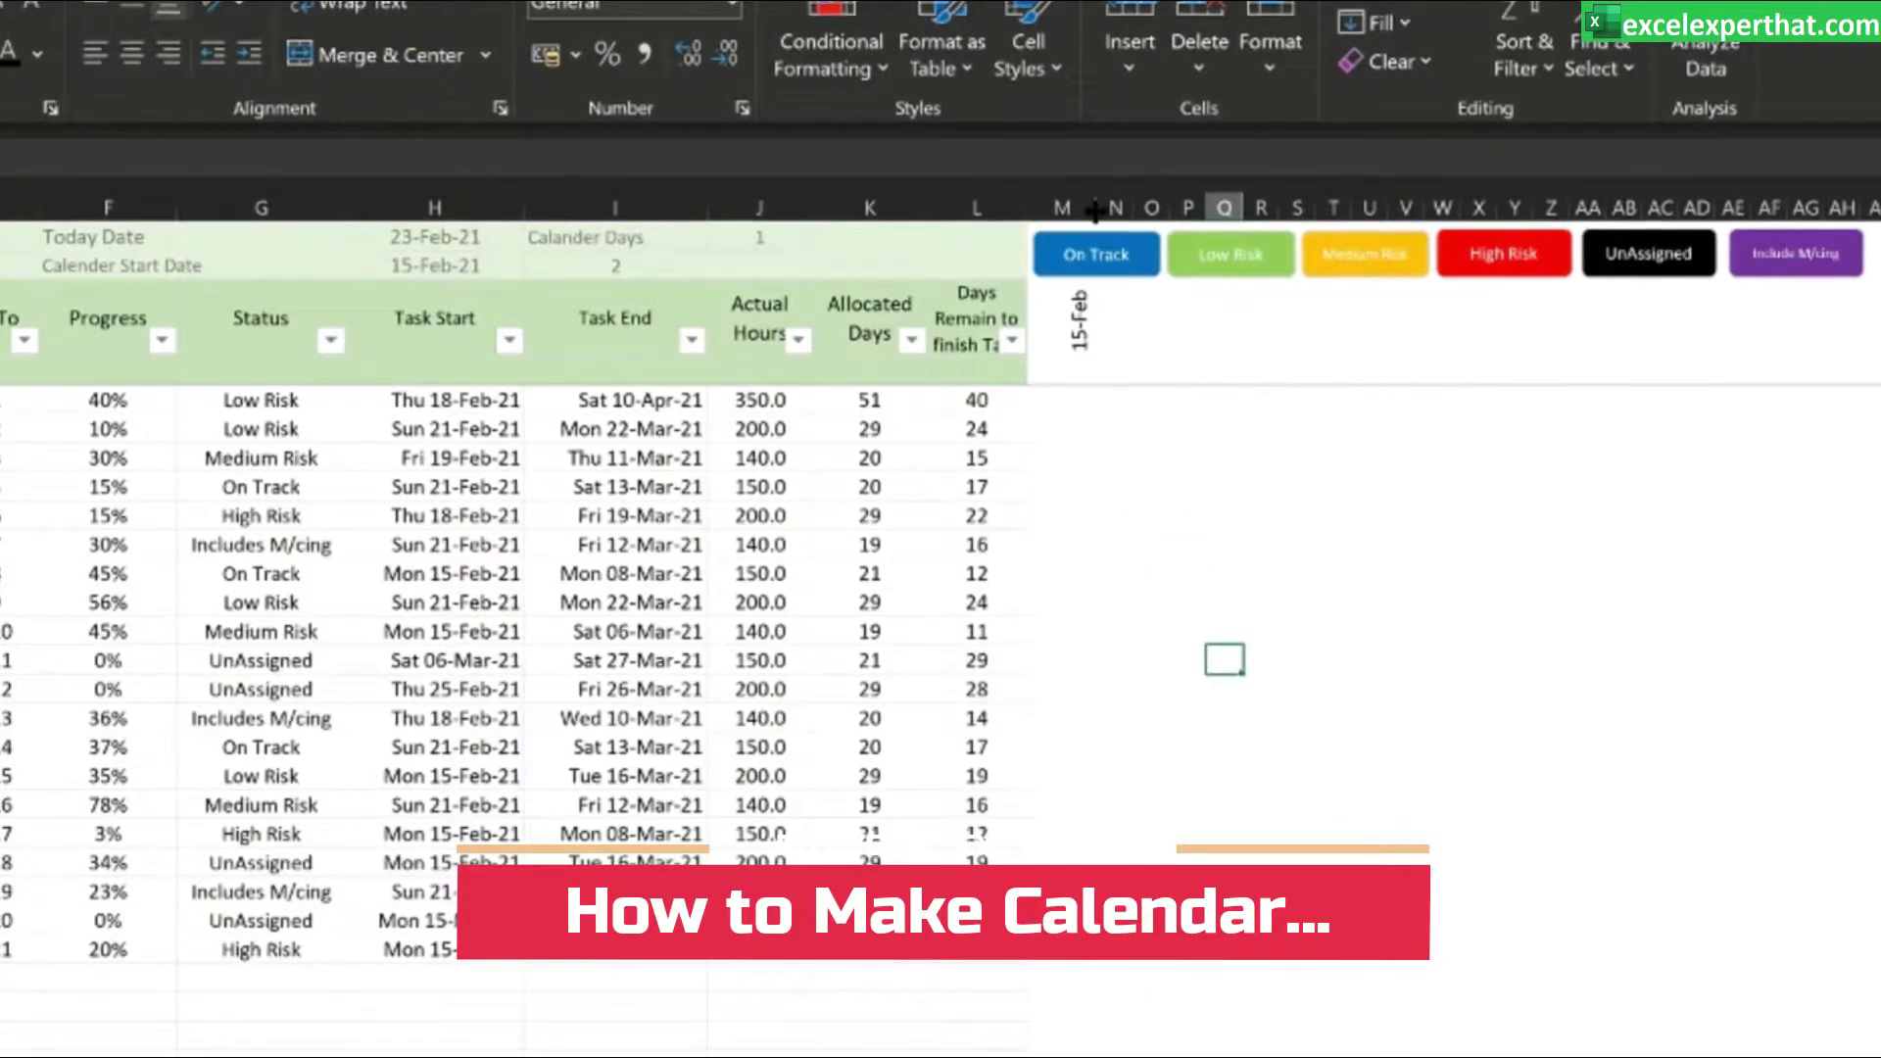
- Replace M3's value with =Project_Start so it pulls 15-Feb from the start date
click(1237, 542)
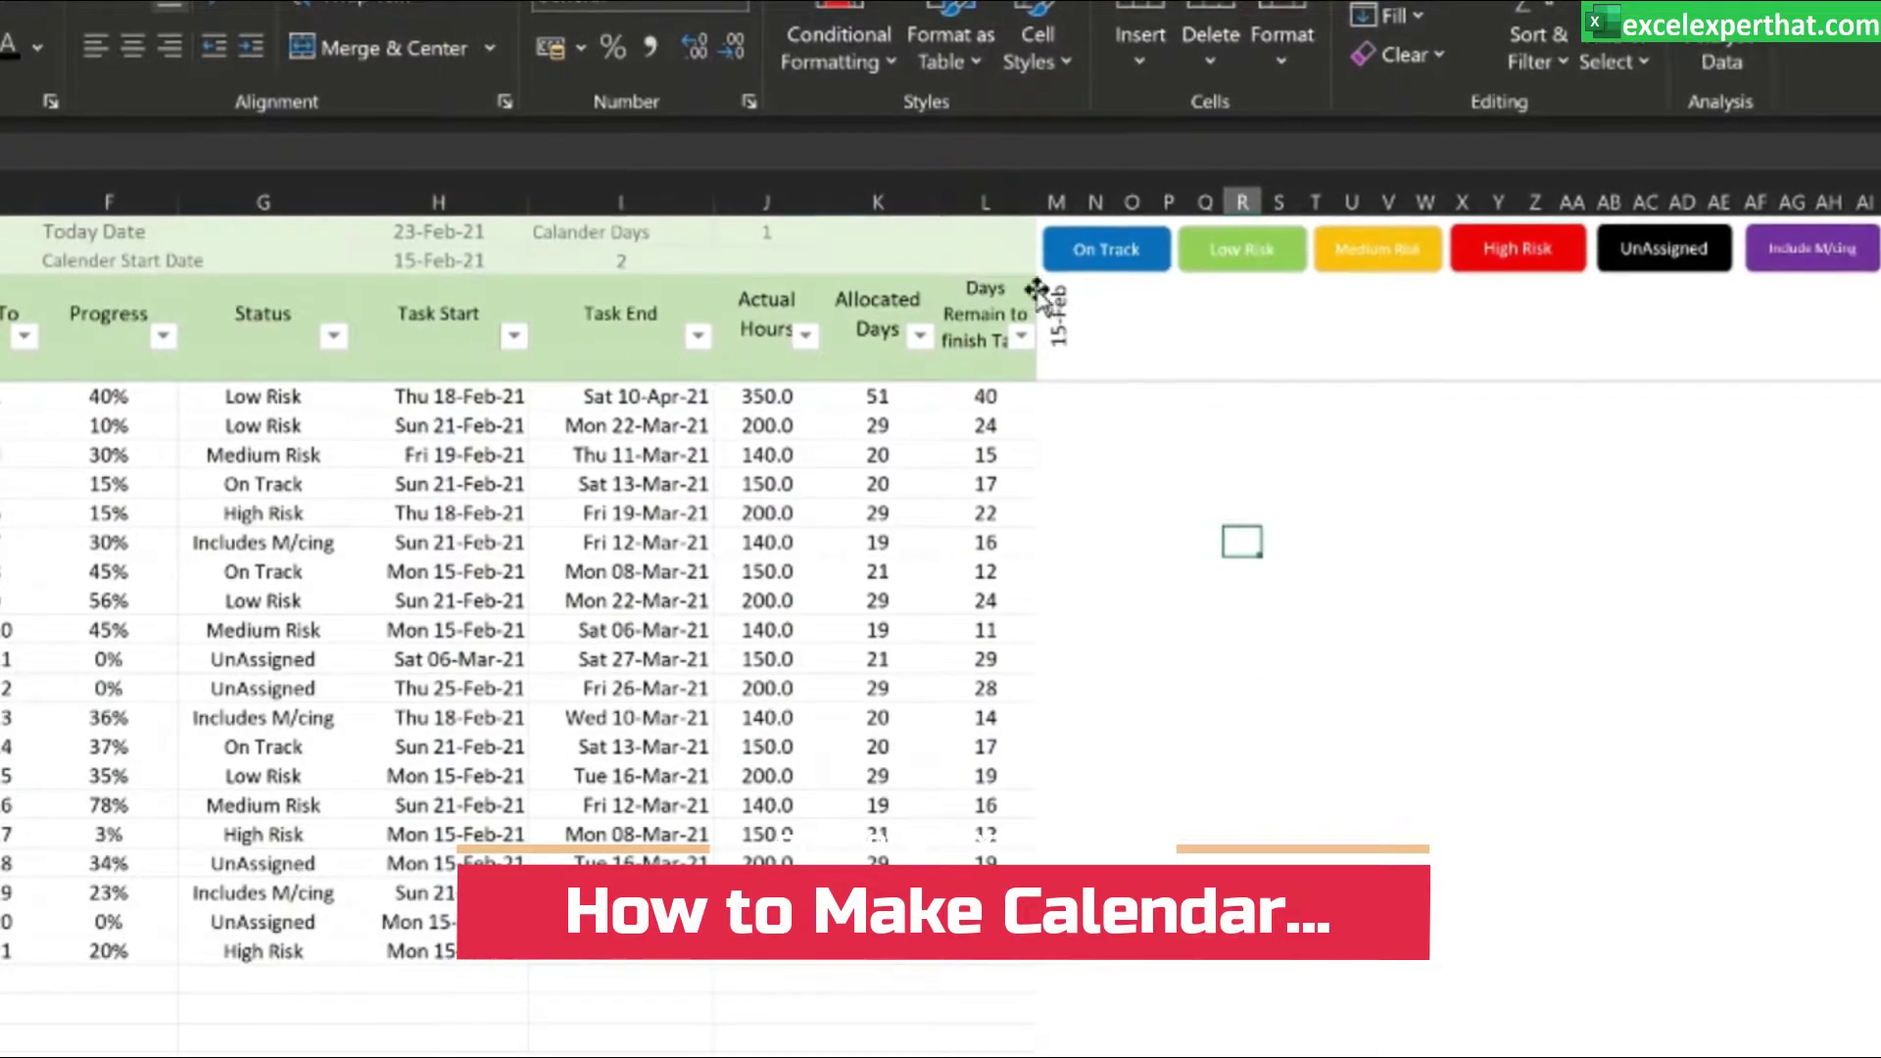
click(1058, 323)
text(=)
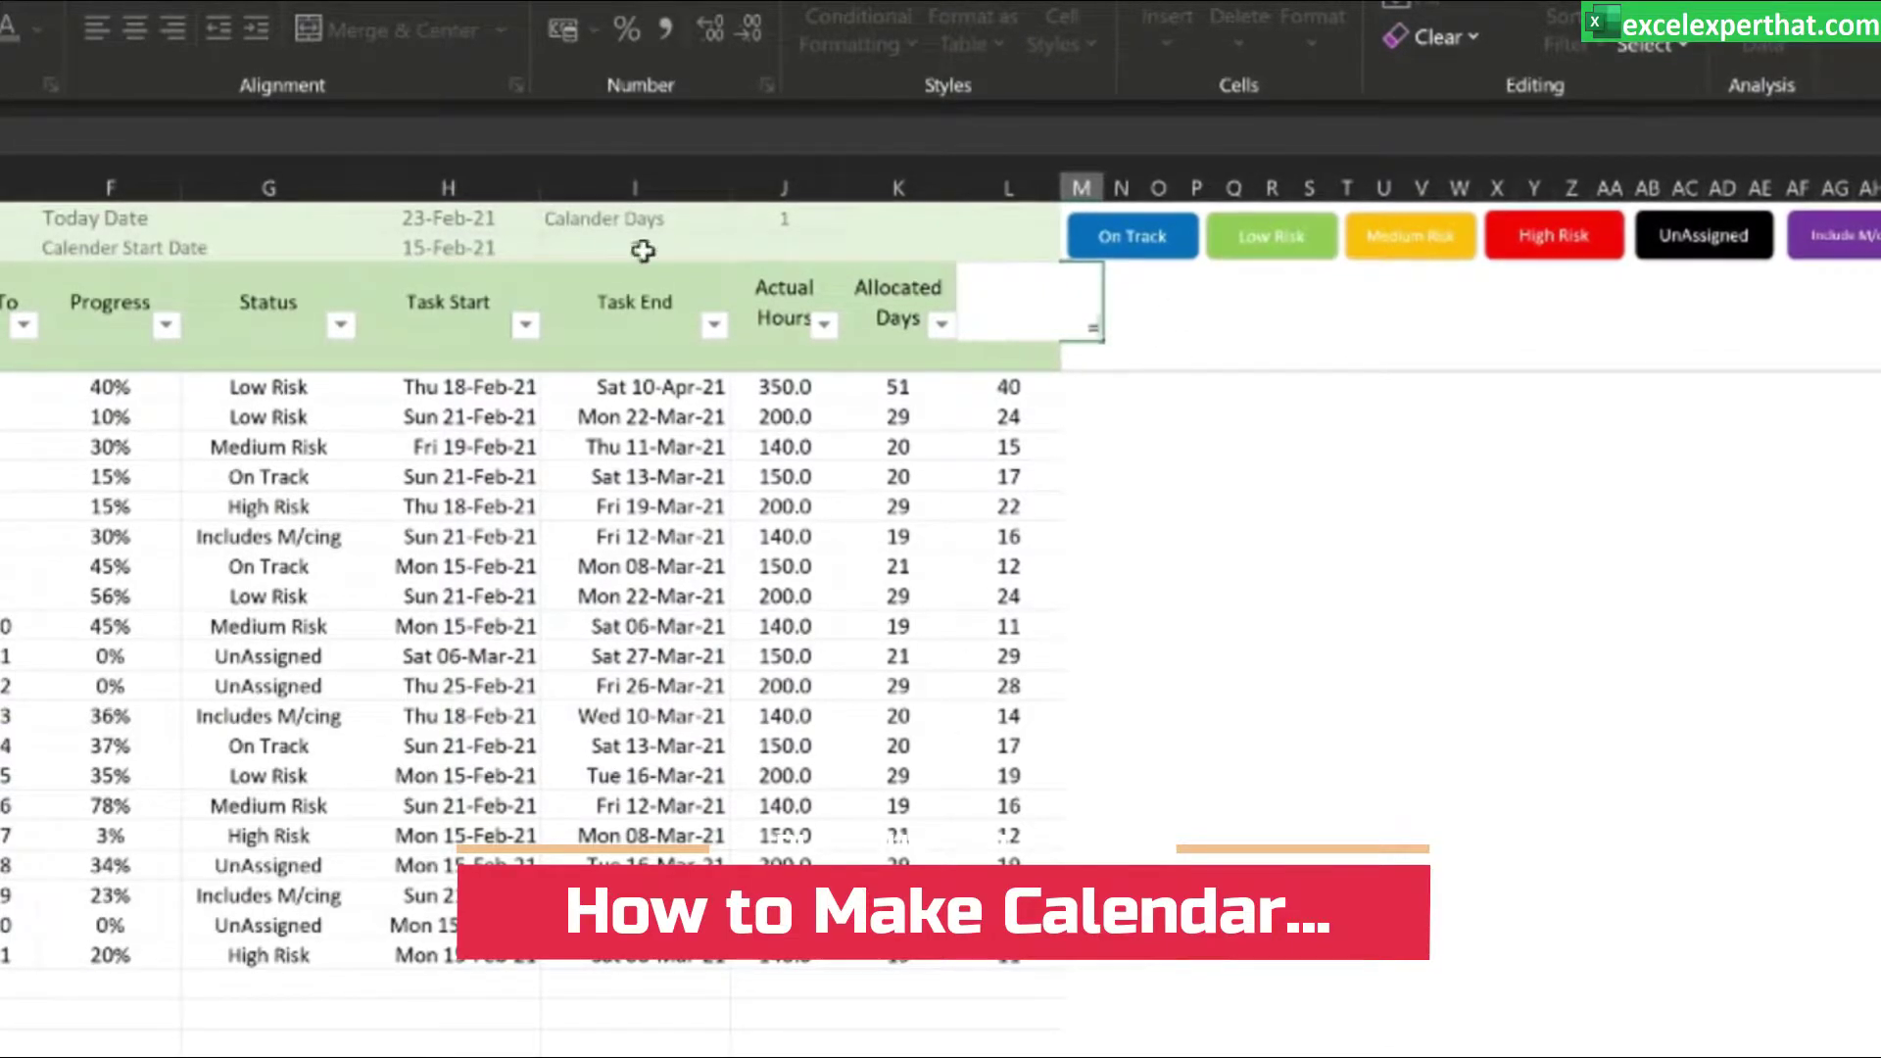
click(475, 244)
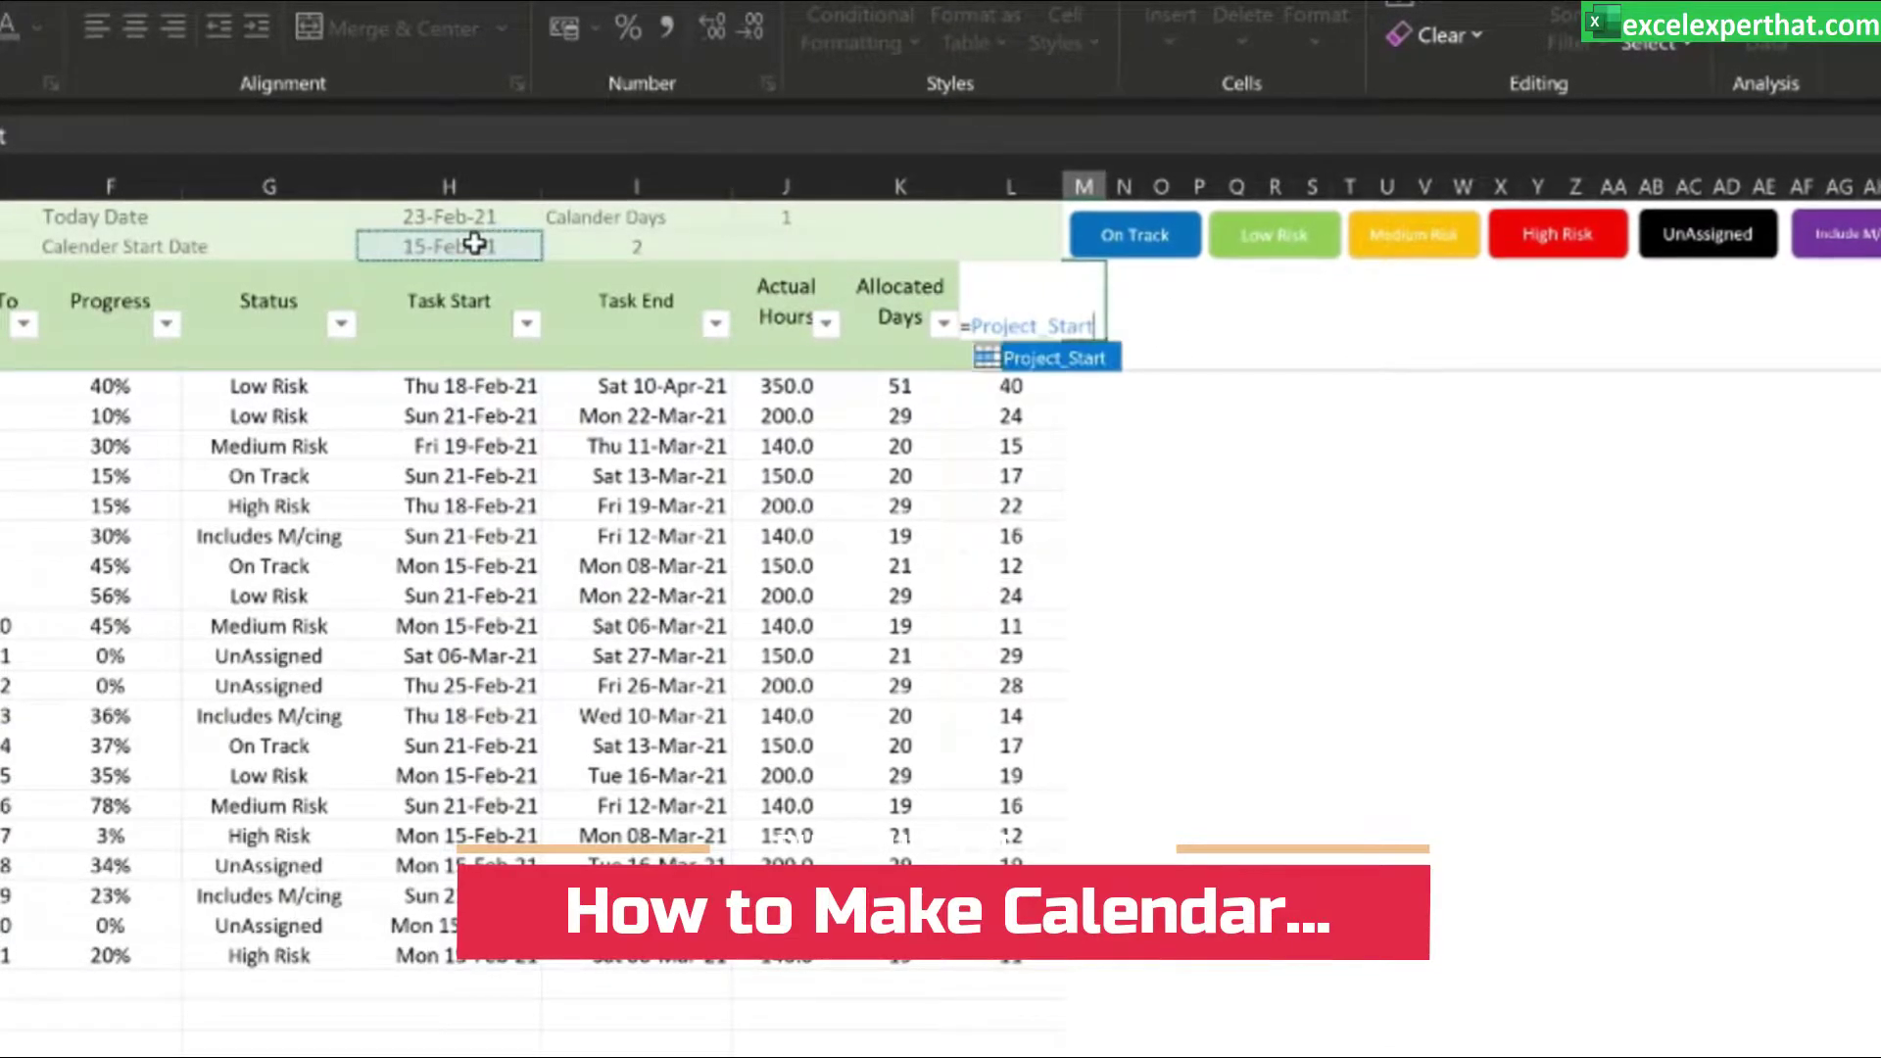
click(1285, 503)
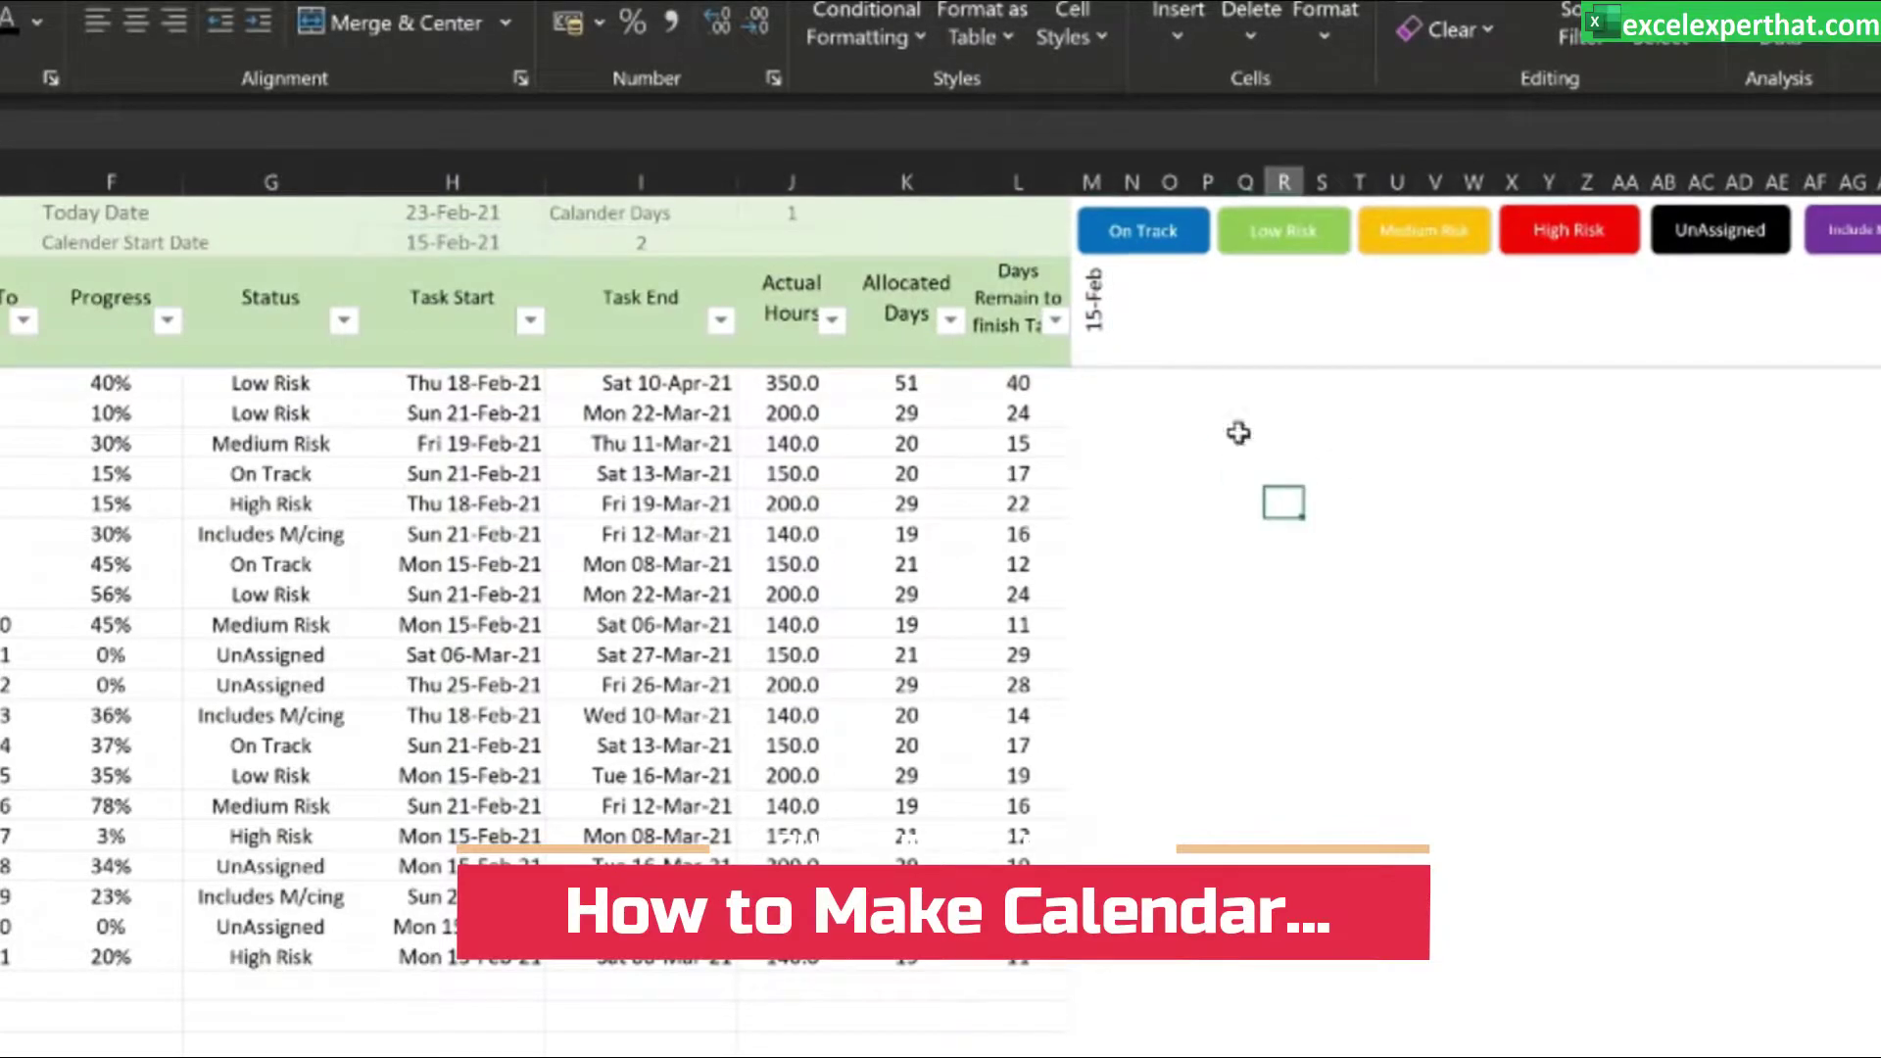
click(1098, 324)
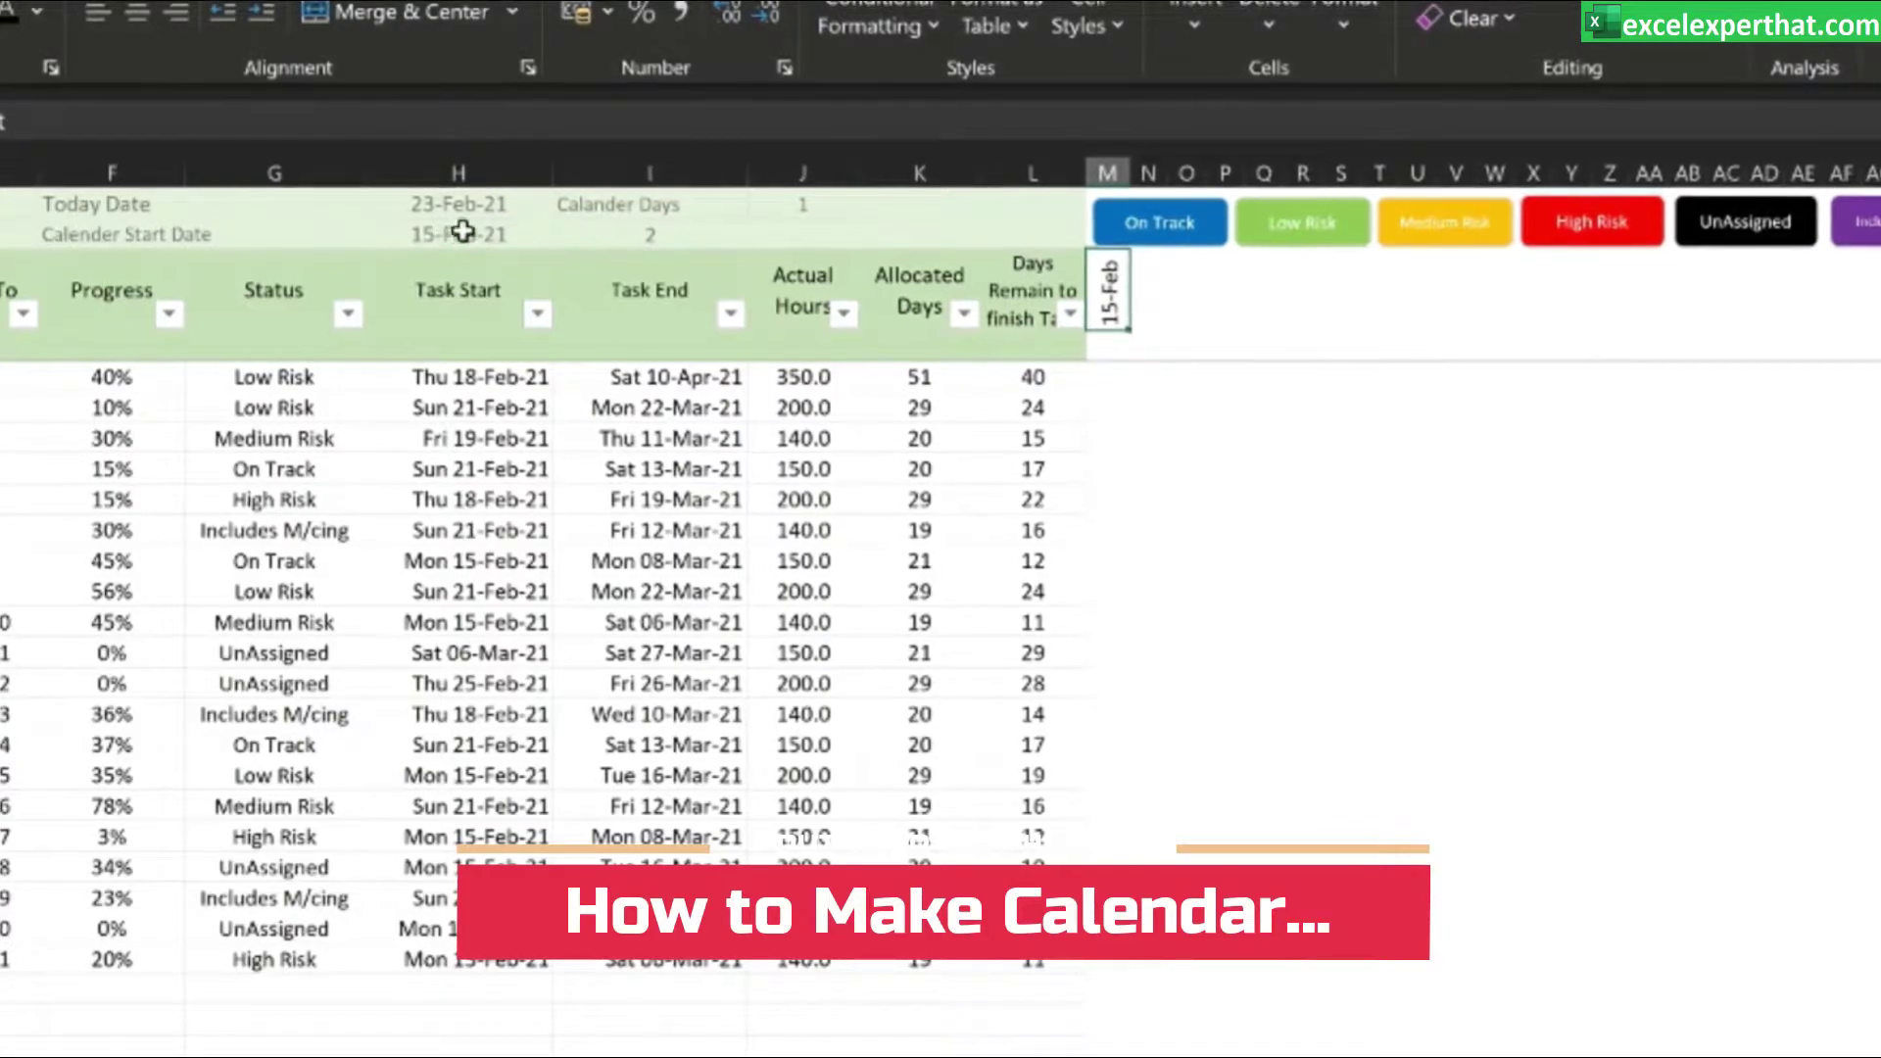
- In N3 enter =M$3+$J$1 so it shows 16-Feb
click(1163, 309)
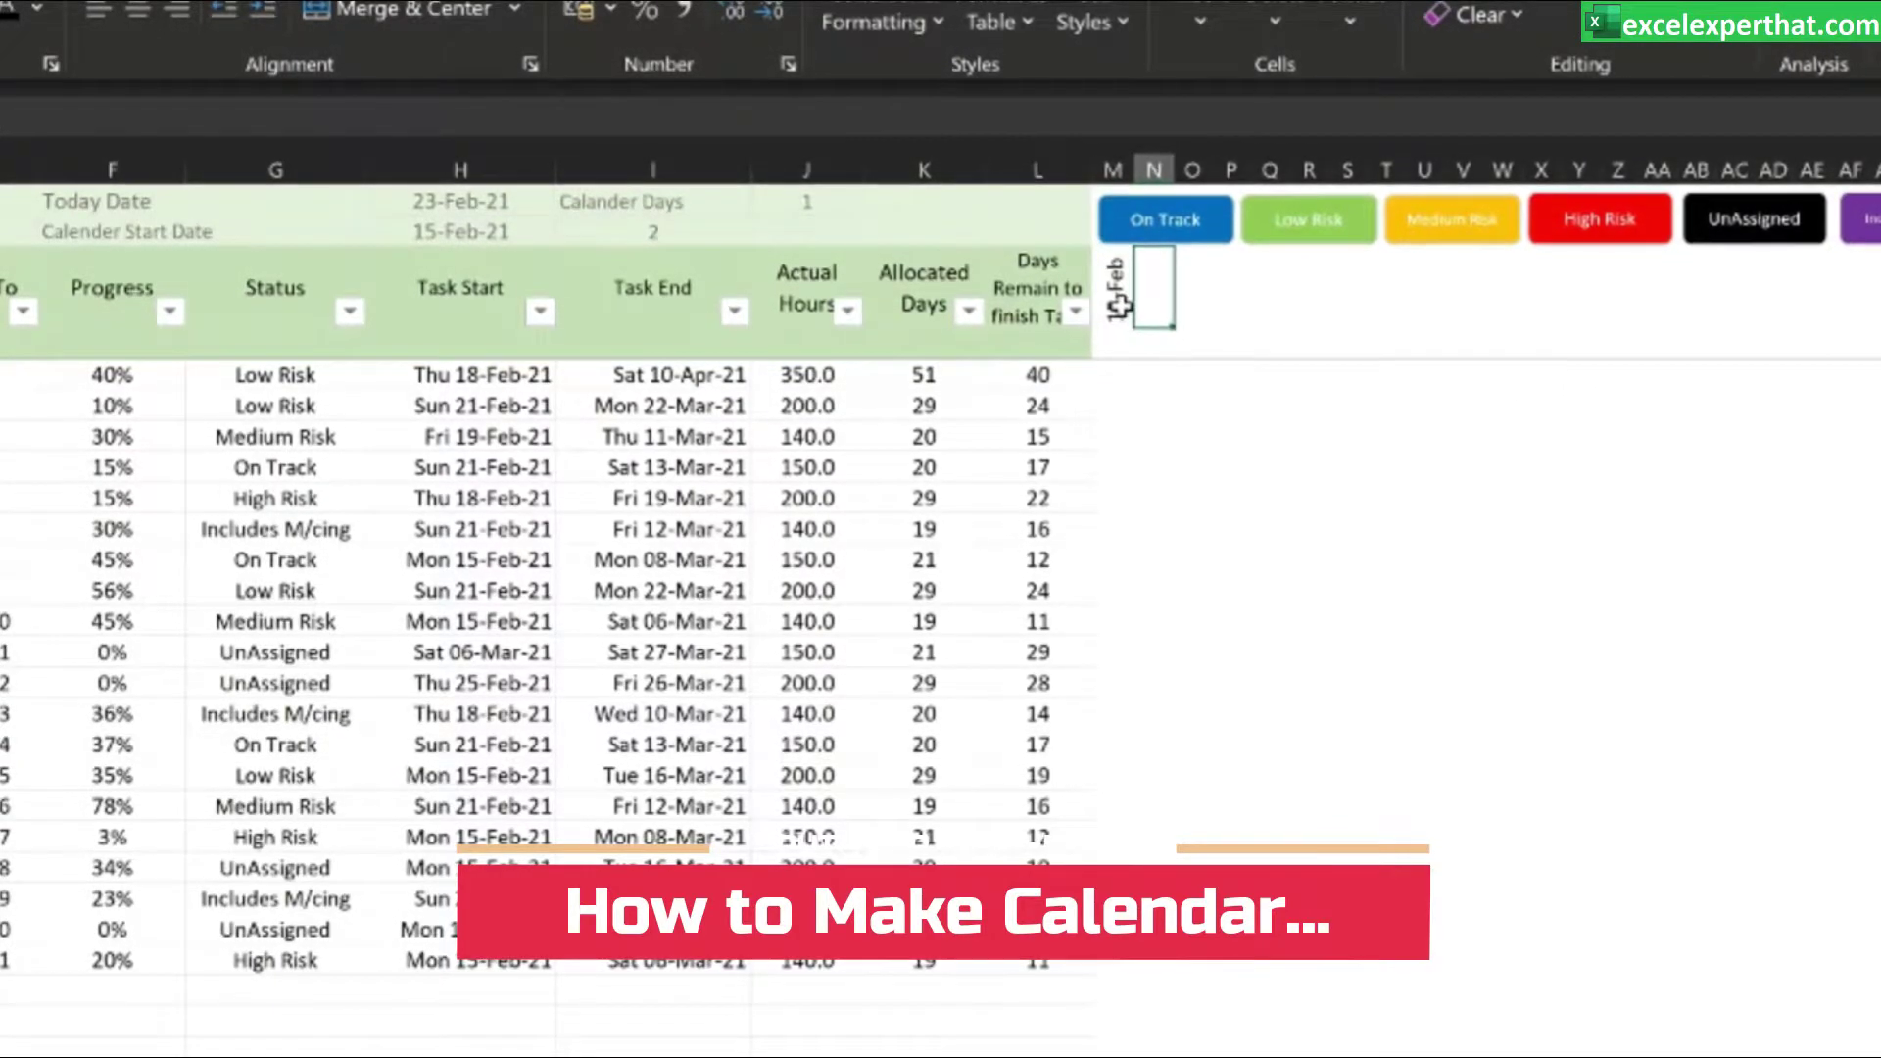
text(=)
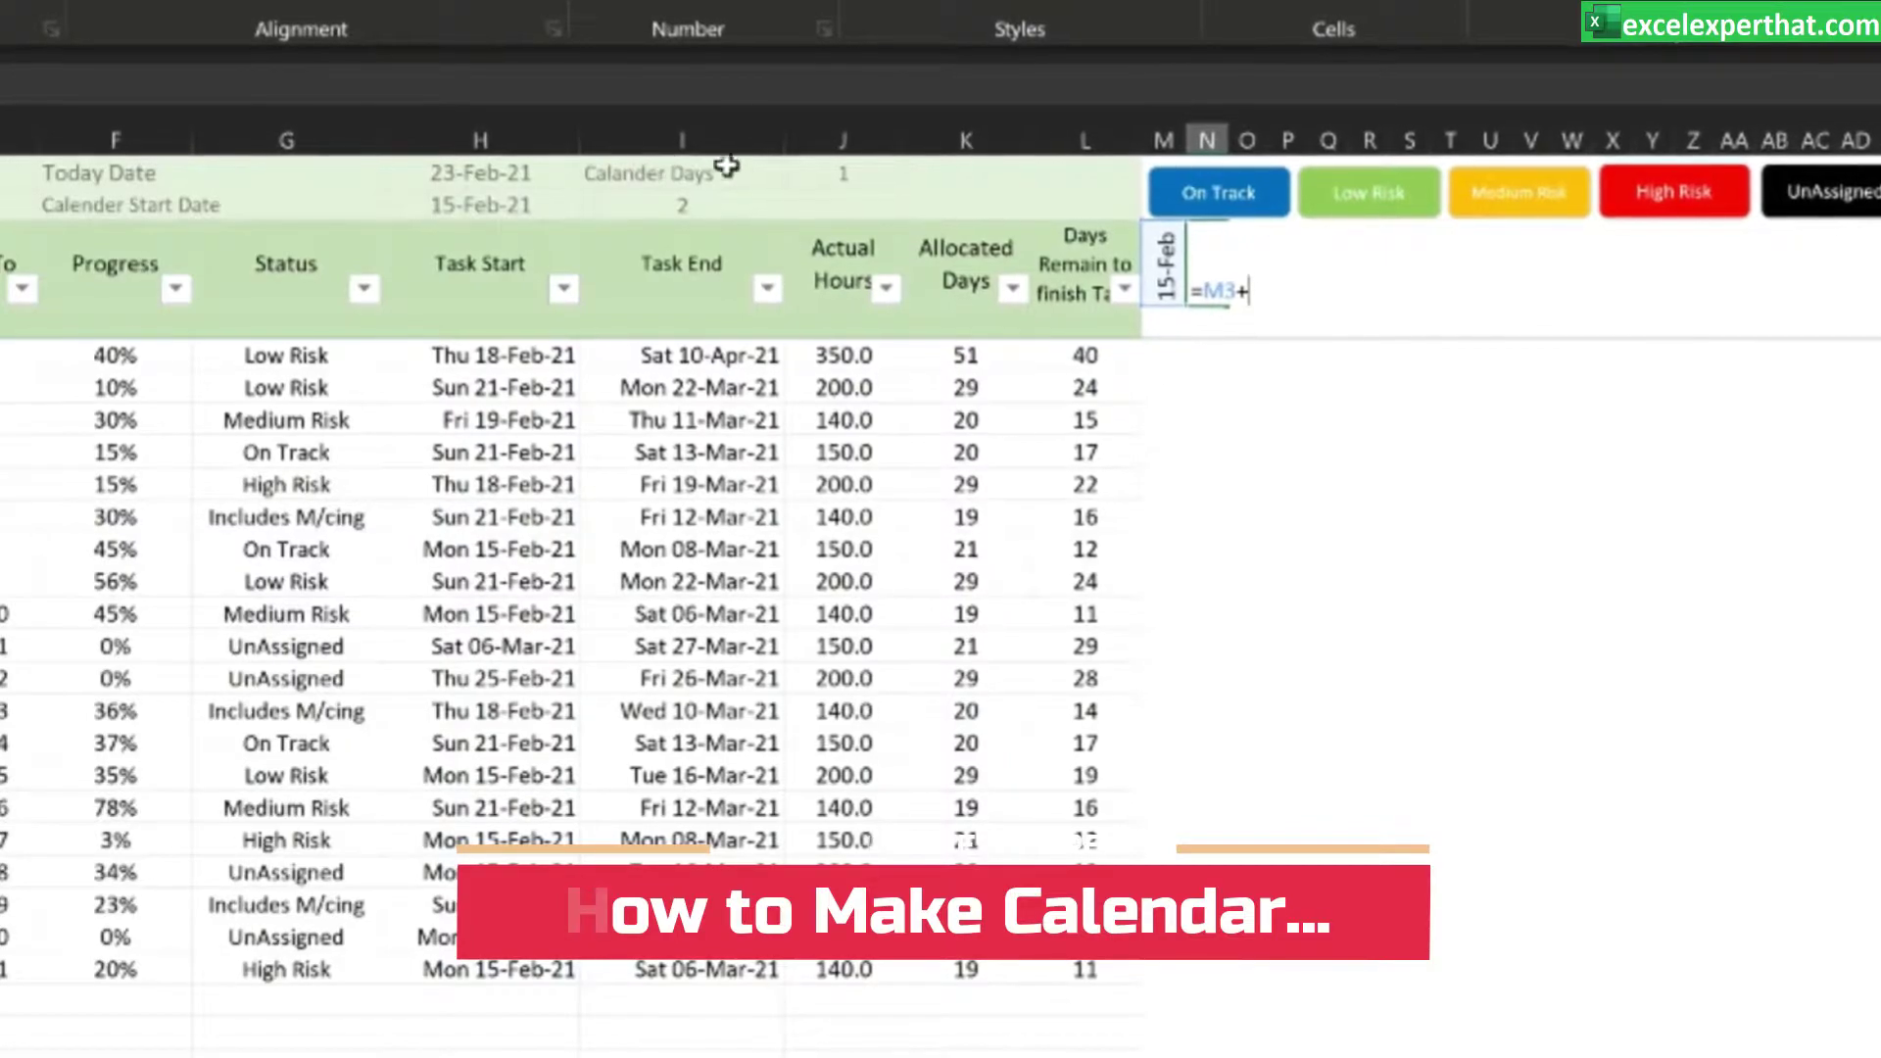
click(847, 174)
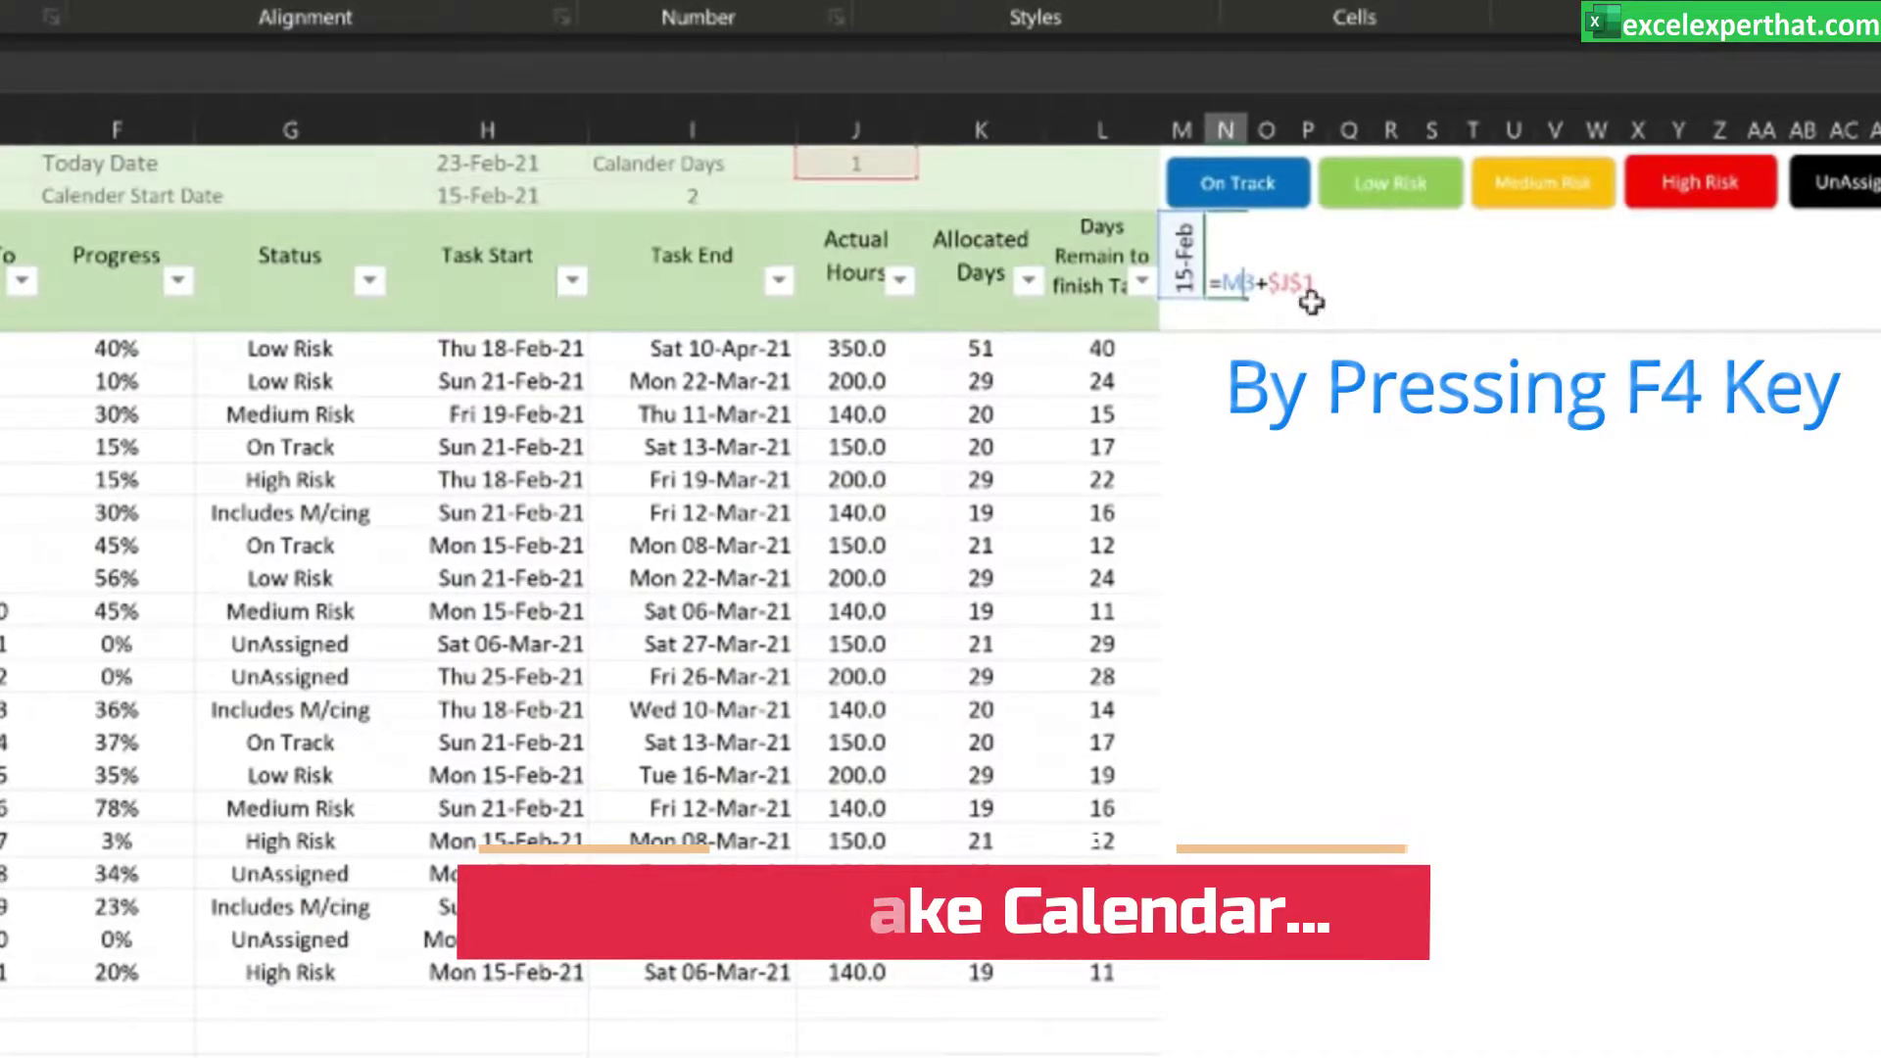
key(F4)
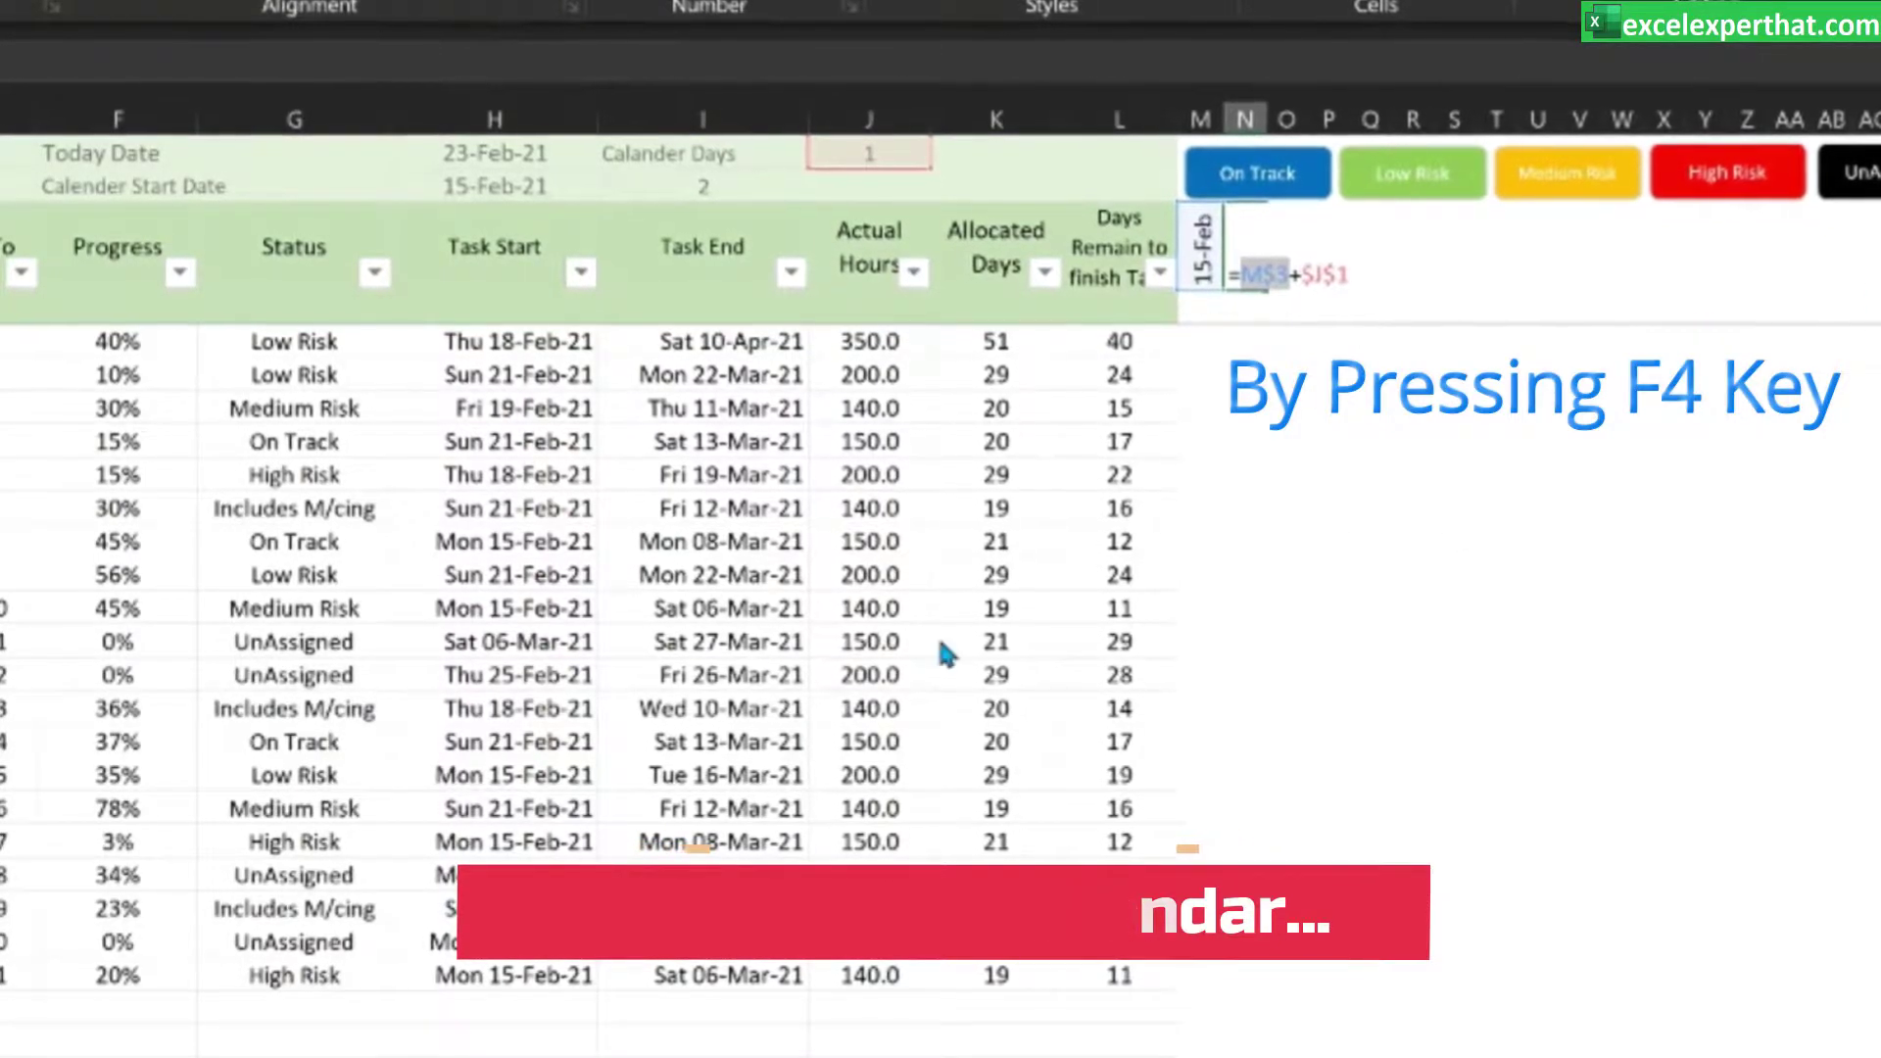
key(Return)
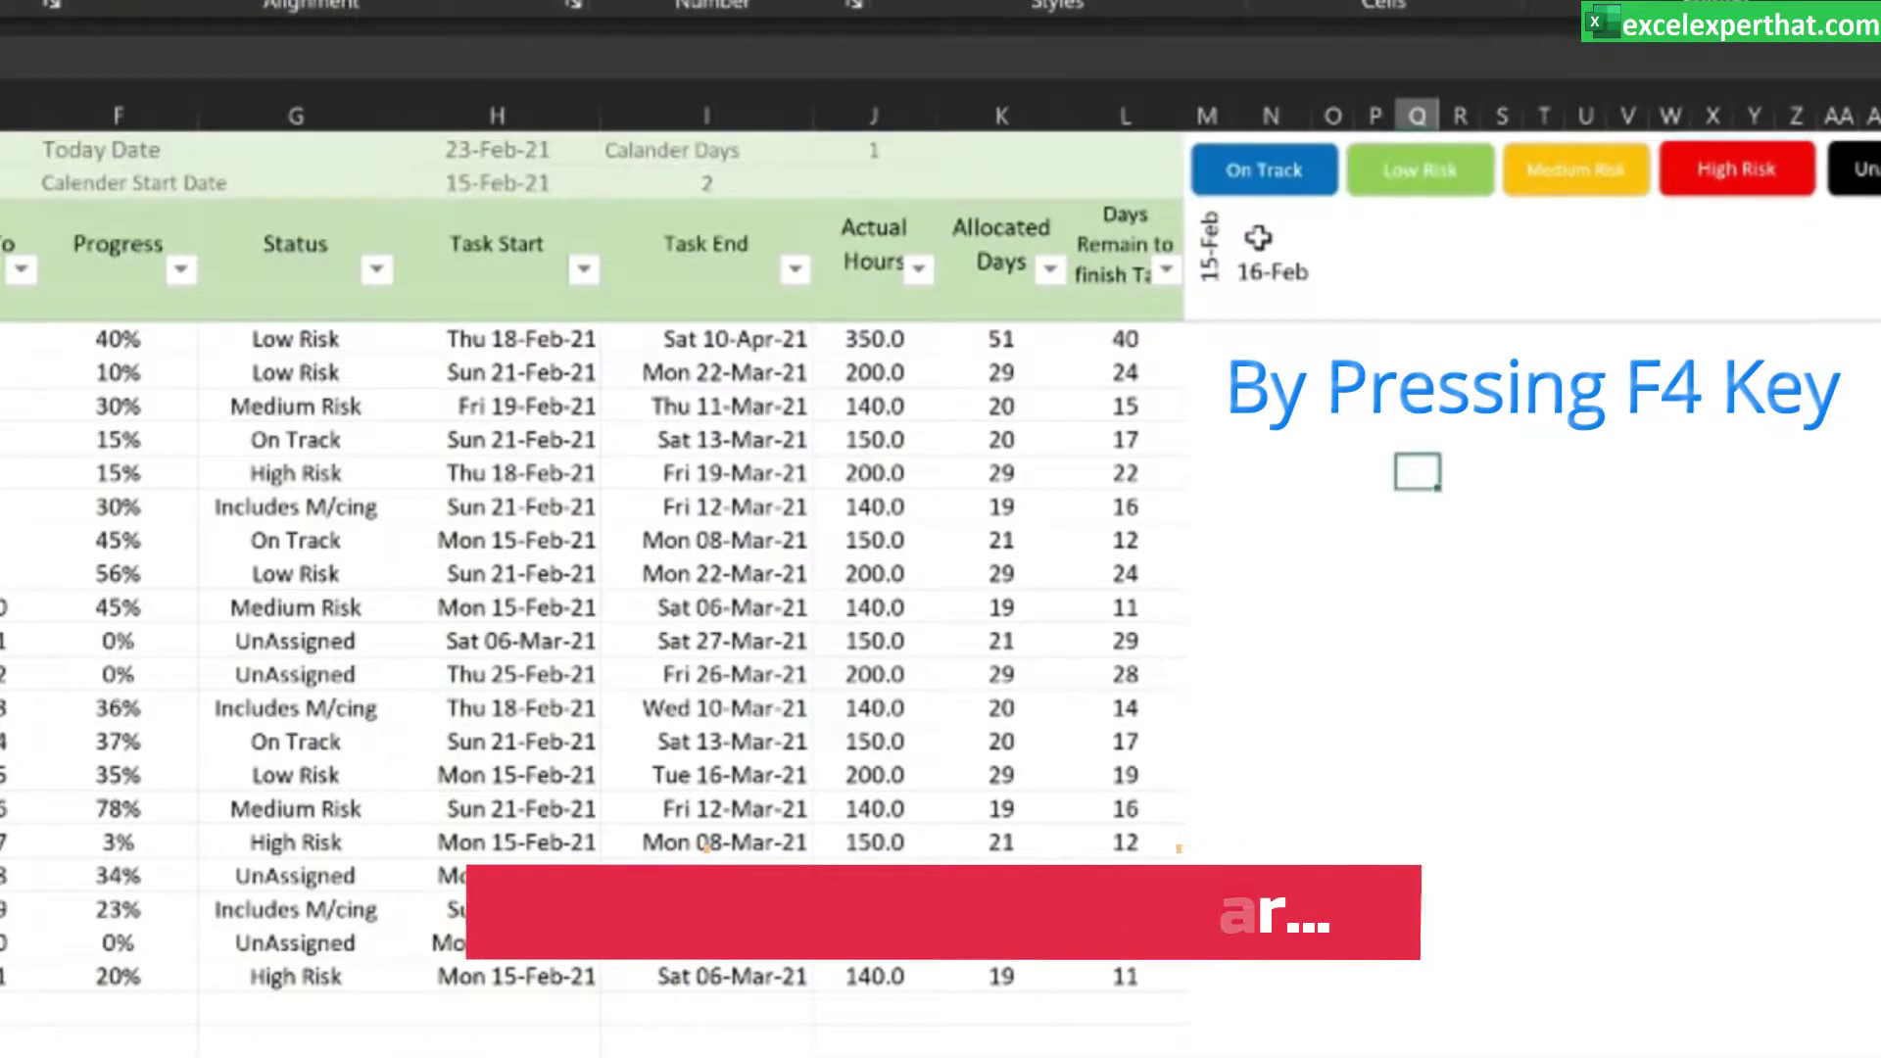
- Copy M3's vertical date formatting onto the 16-Feb cell
drag(1274, 250, 1420, 240)
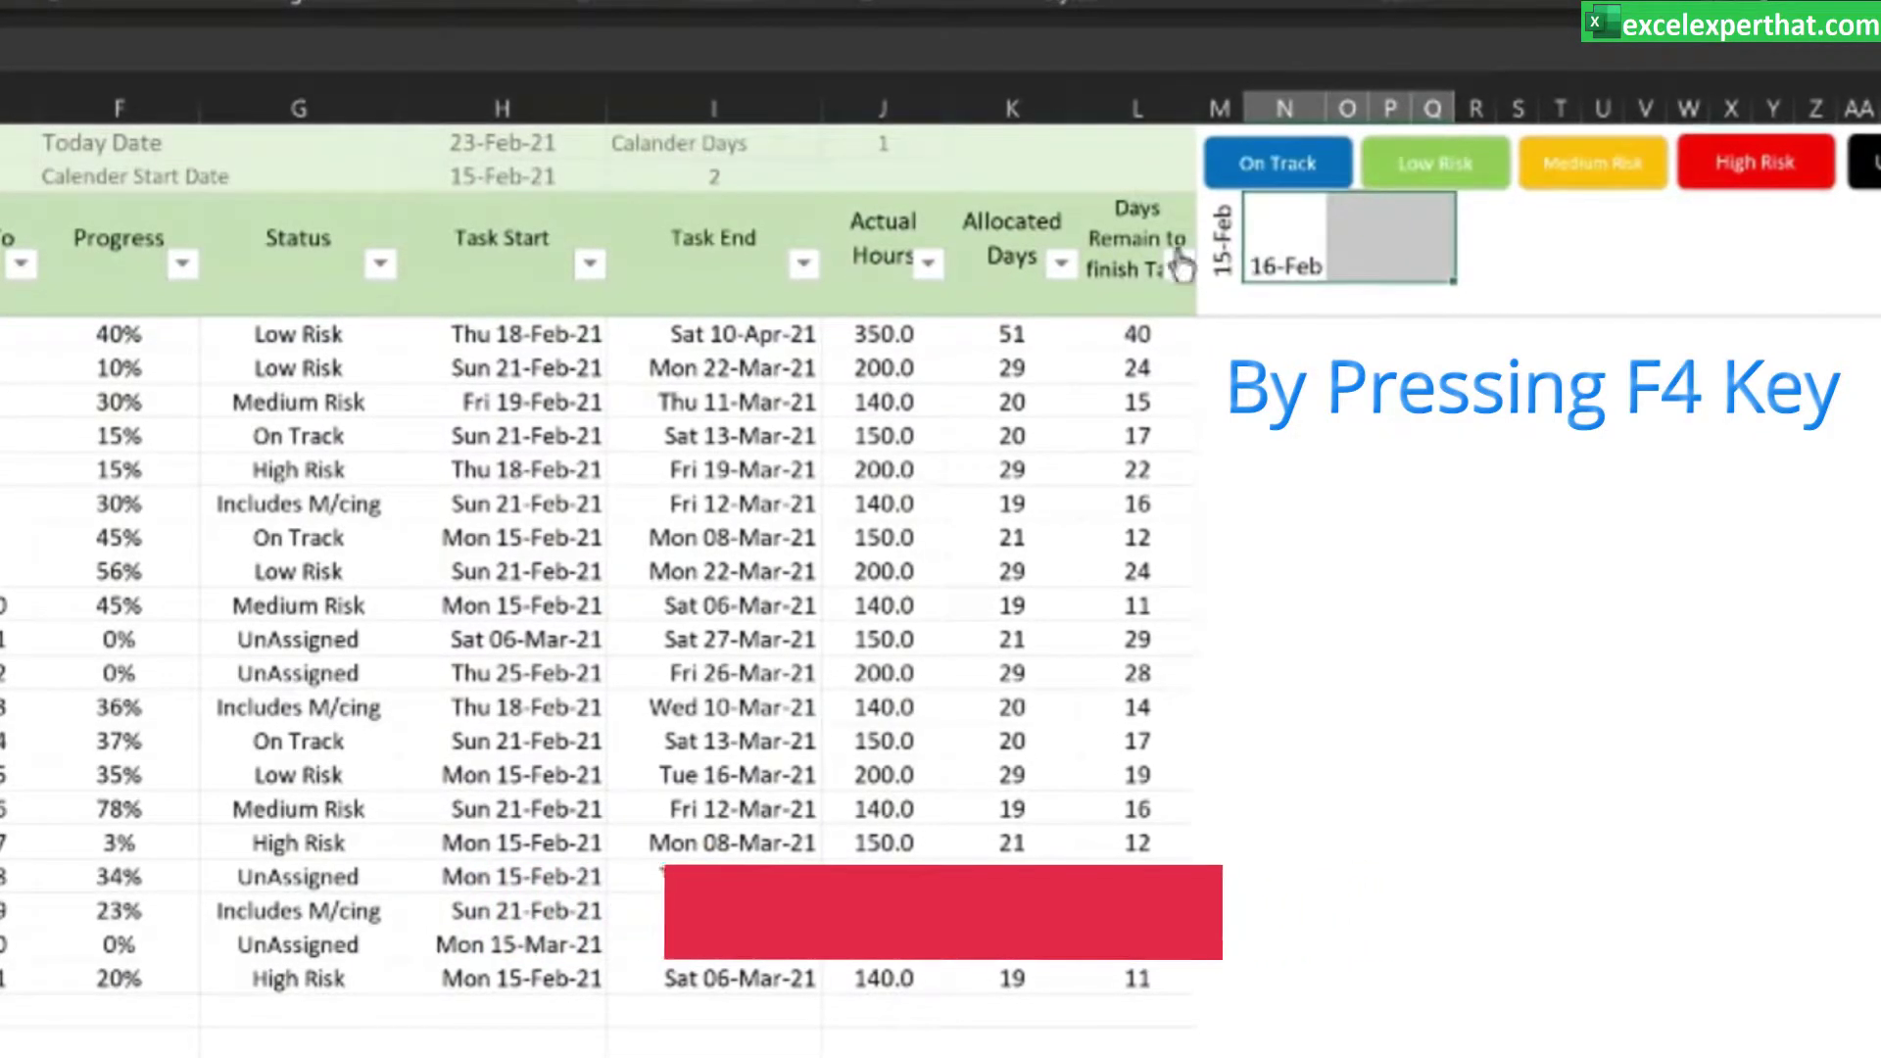
click(1221, 250)
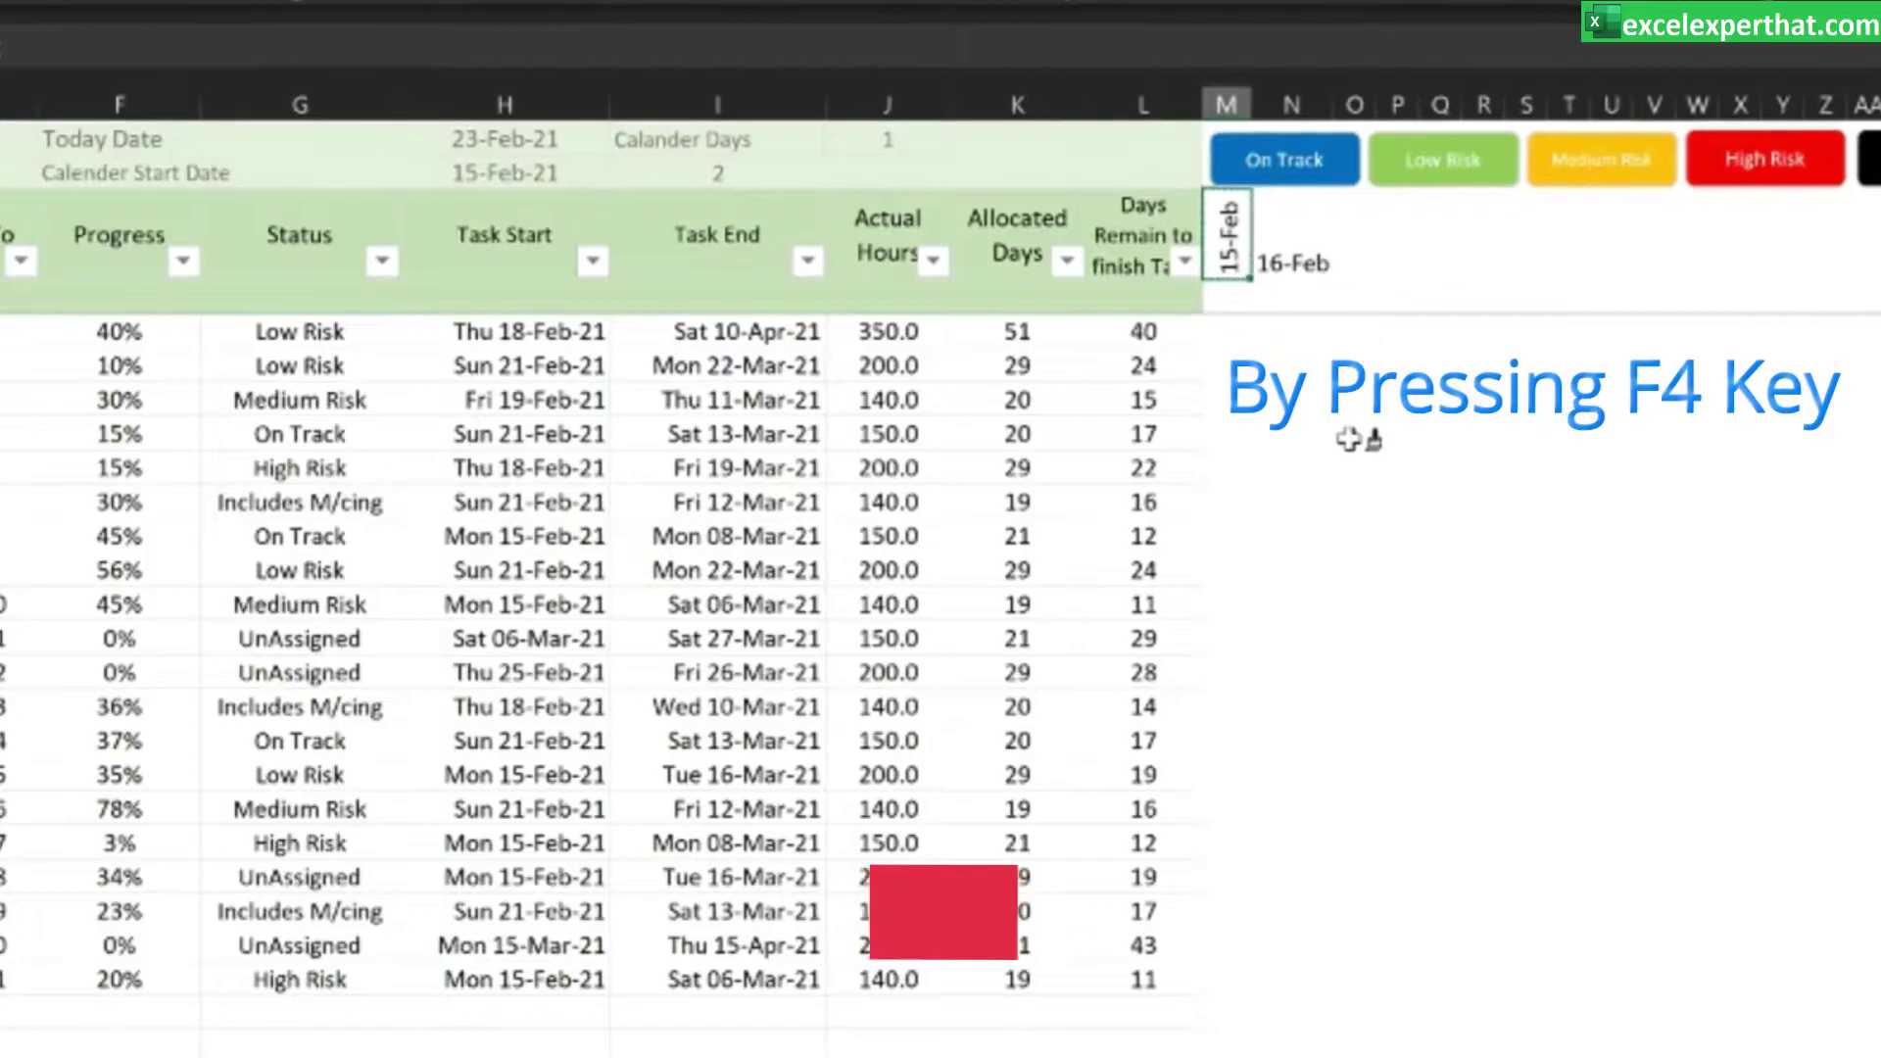
key(Right)
key(F4)
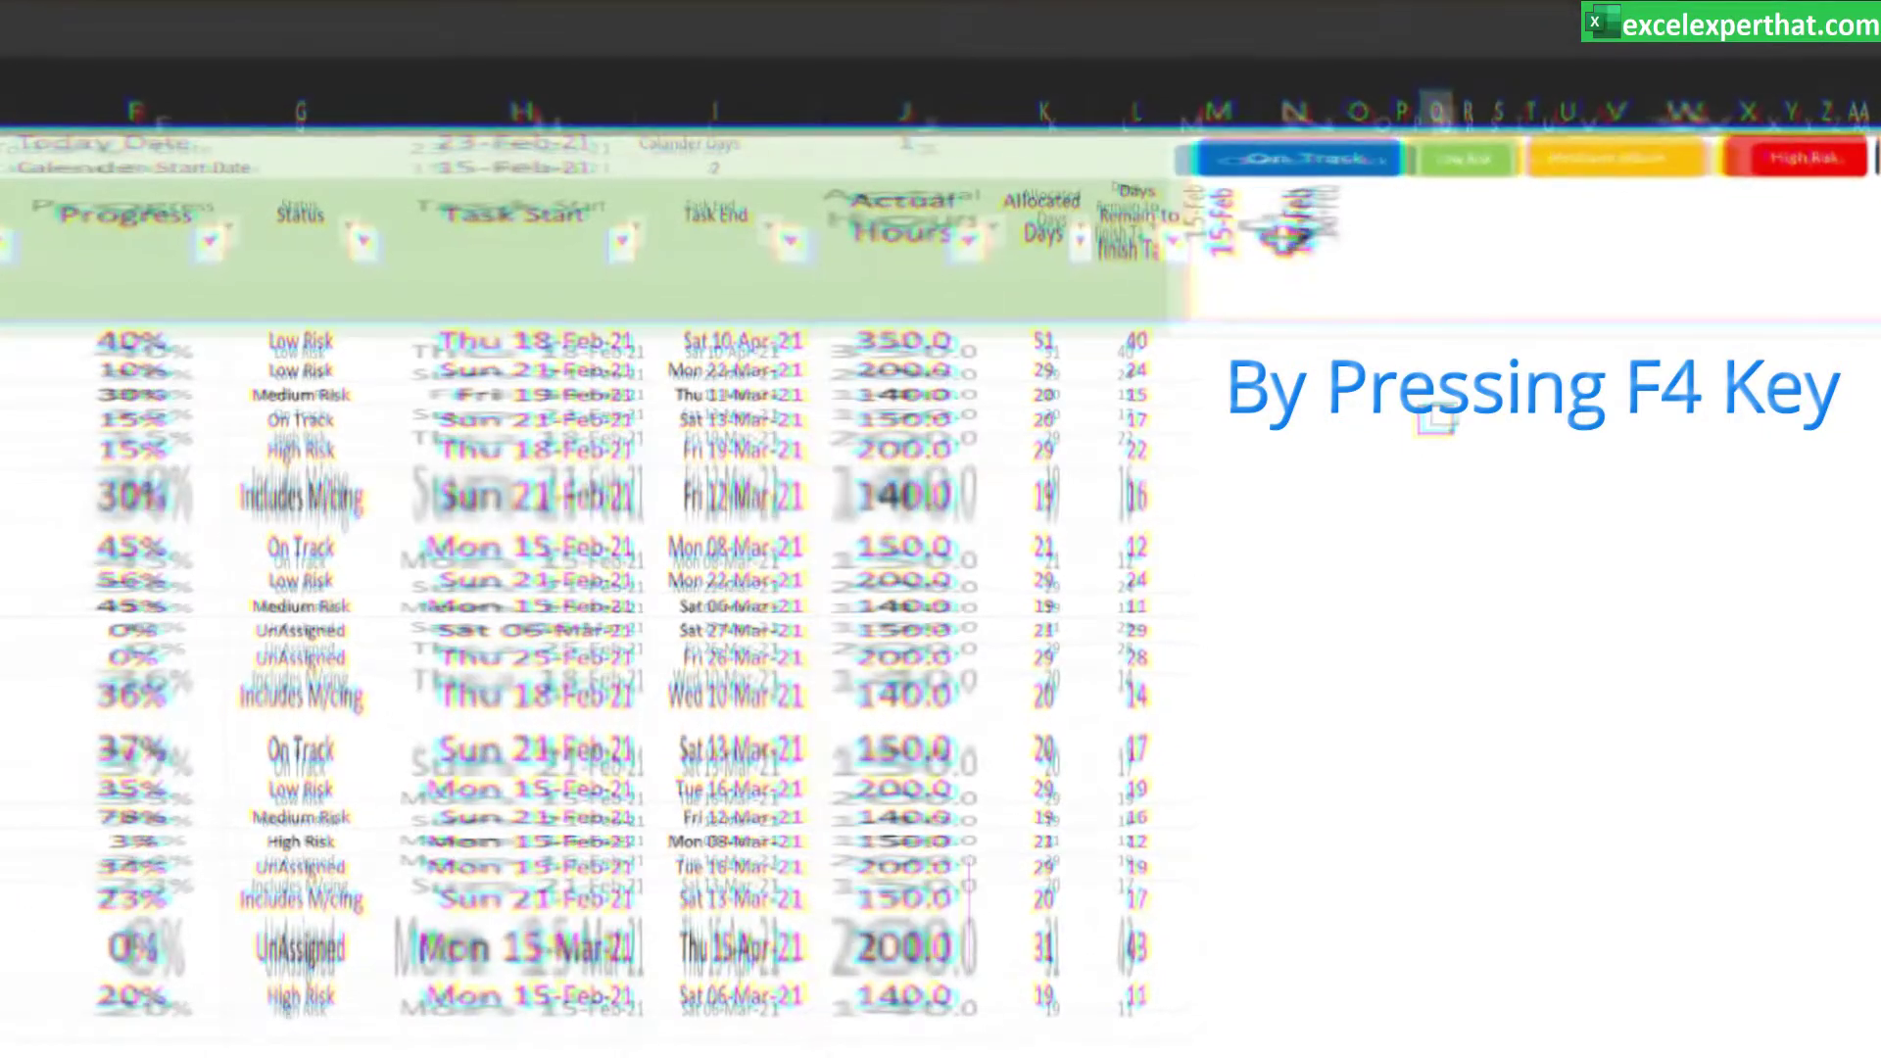
- Fill the date formula along row 3 so the dates run through 12-May
drag(1333, 256, 1861, 245)
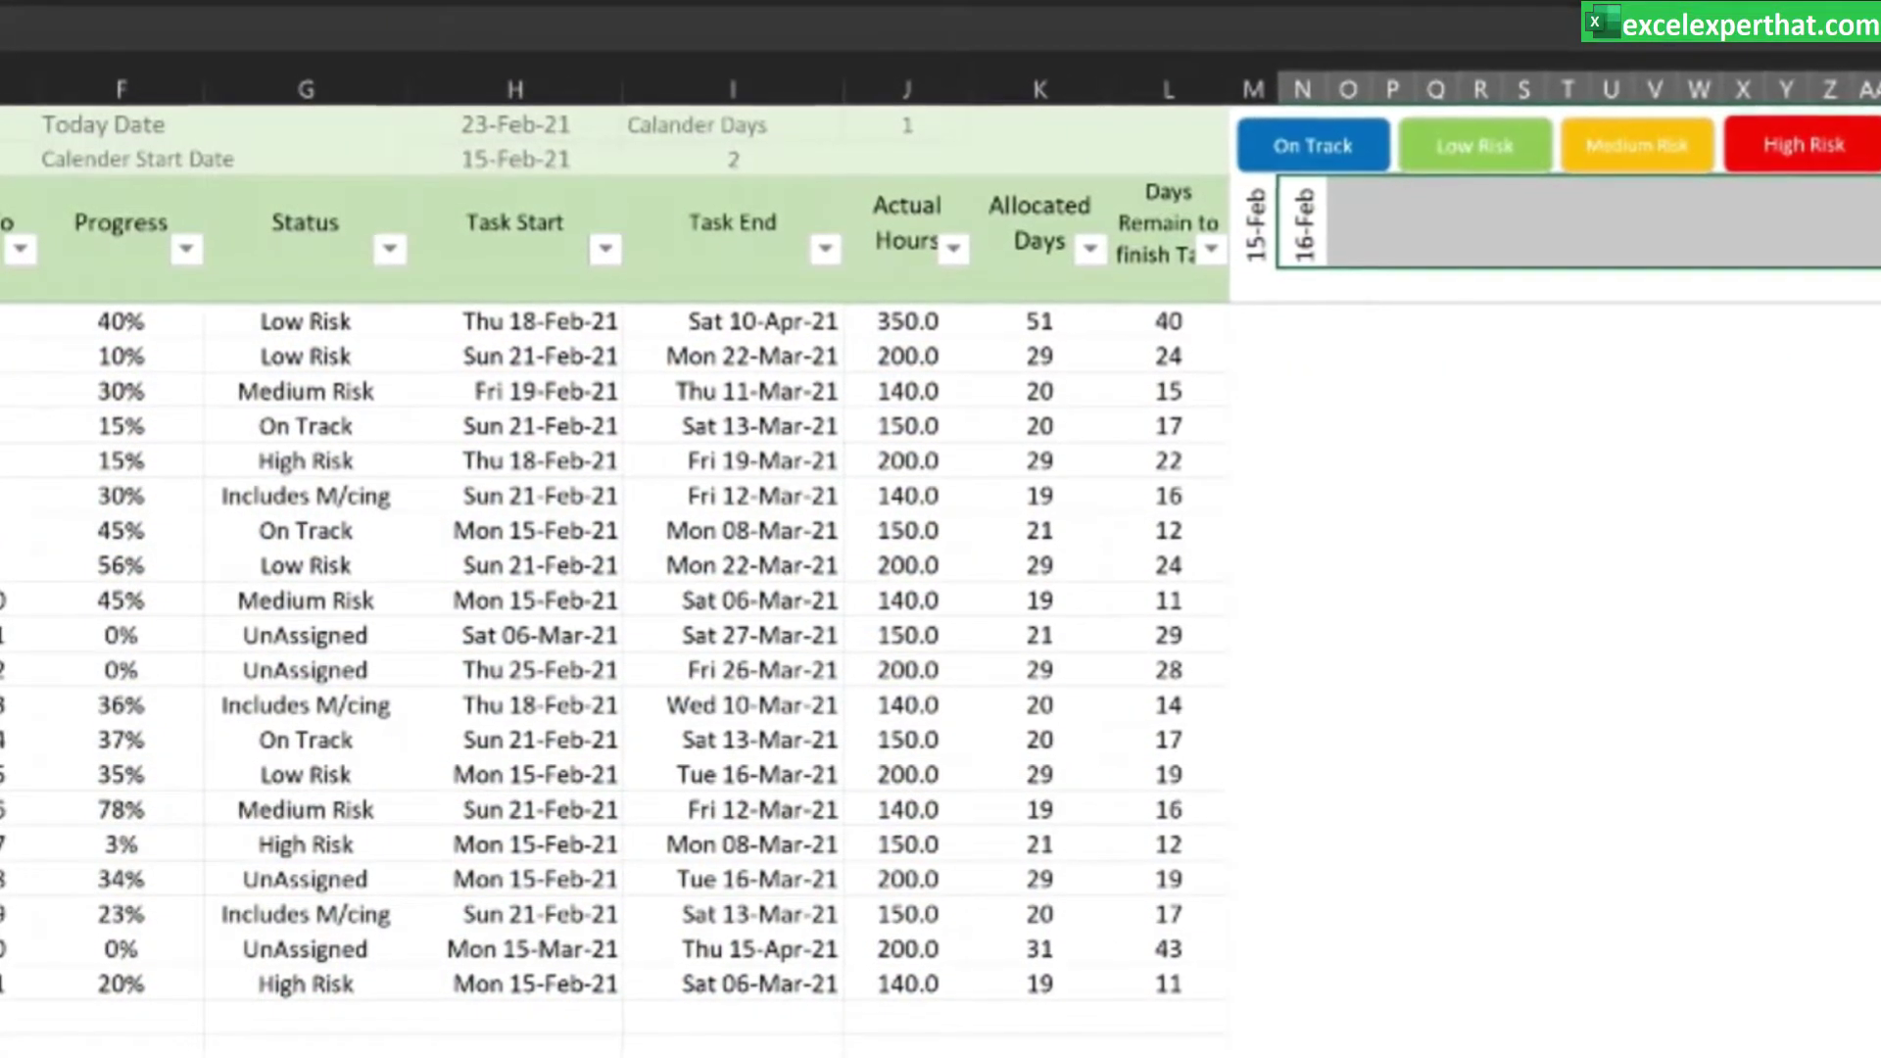
key(ctrl+r)
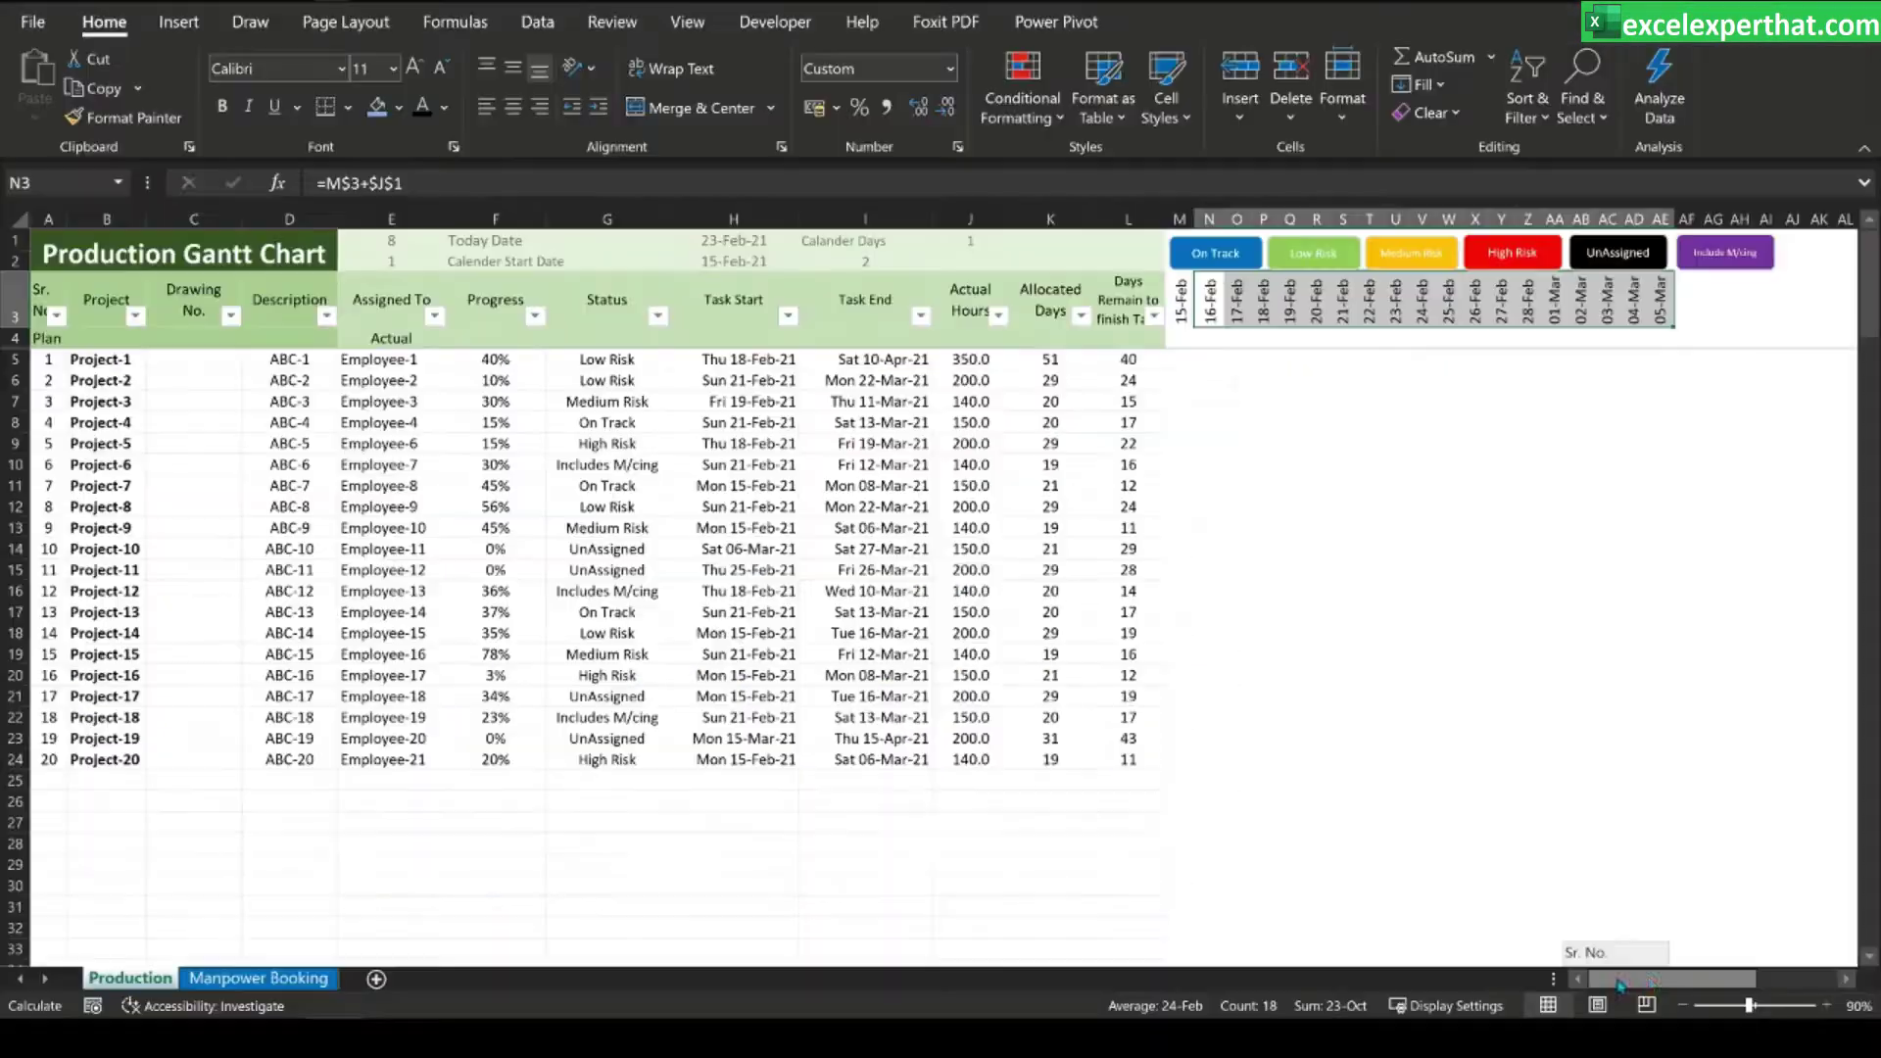
drag(1721, 978, 1642, 987)
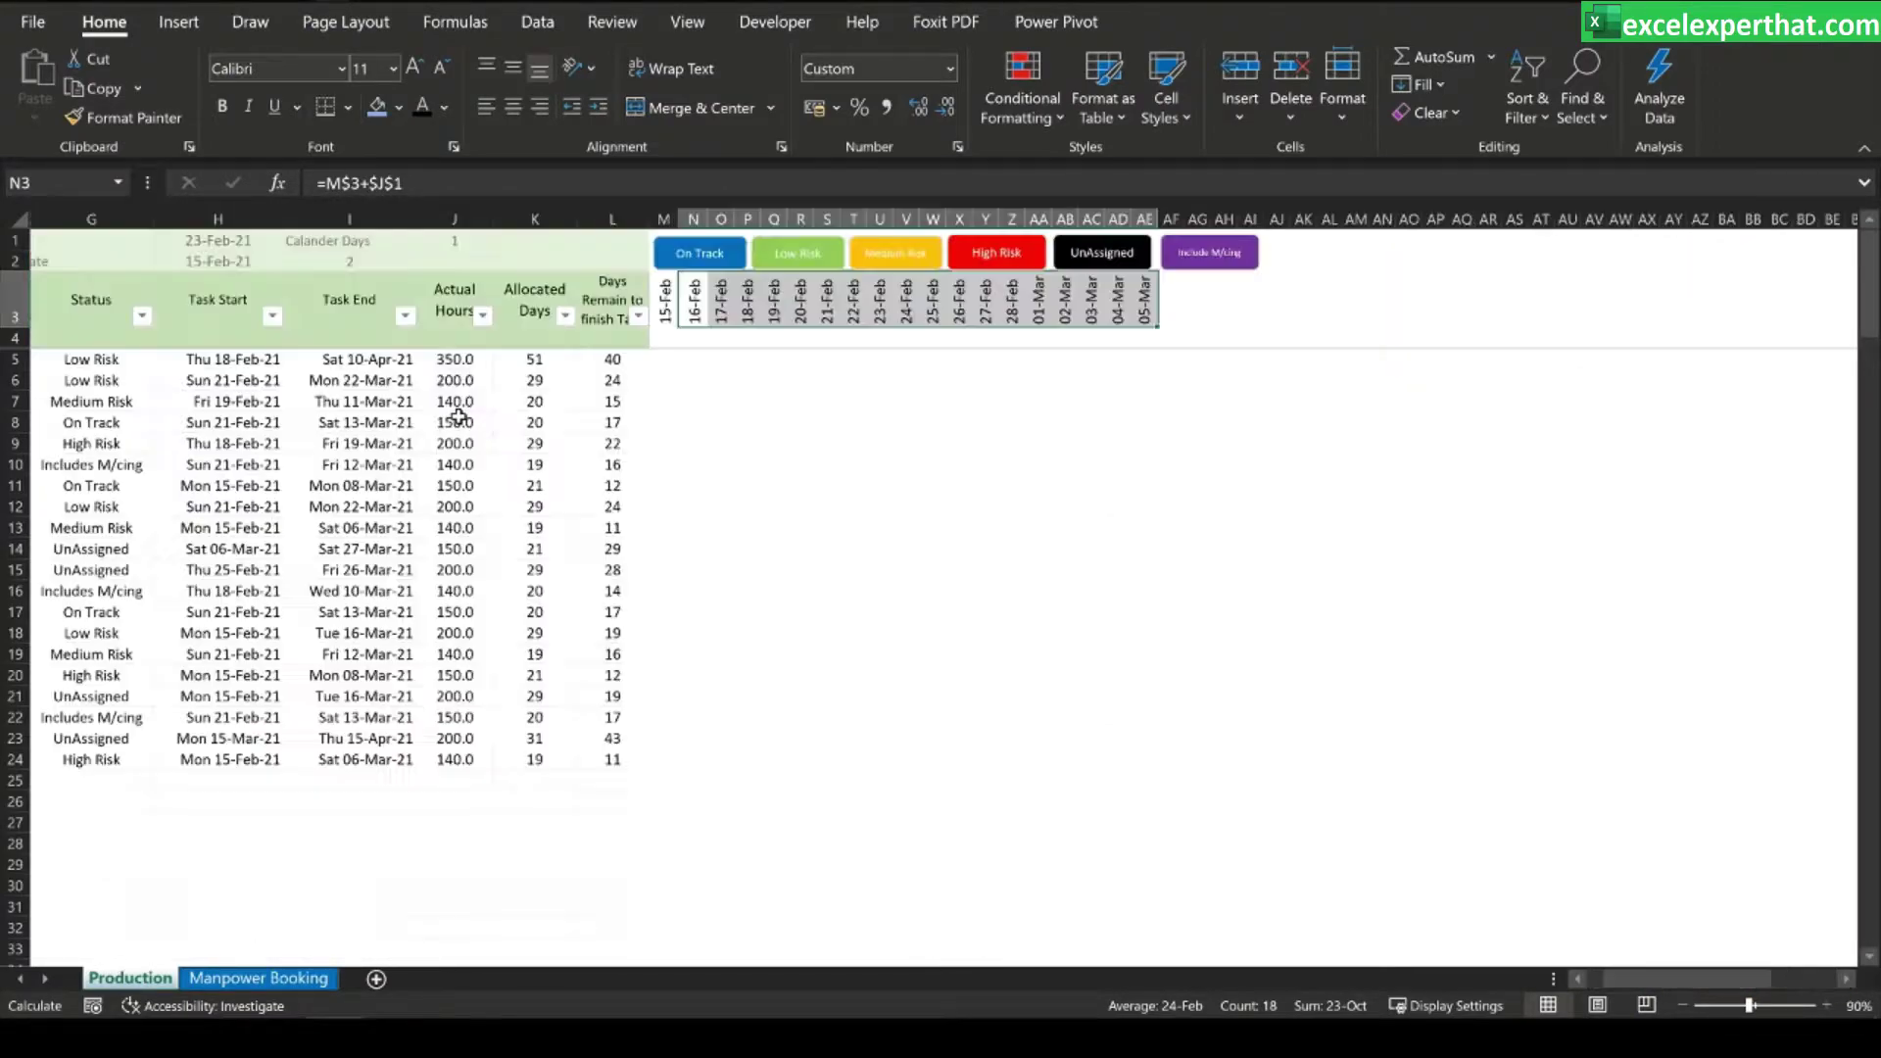
click(1135, 312)
drag(1157, 325, 1283, 340)
drag(1854, 352, 1842, 314)
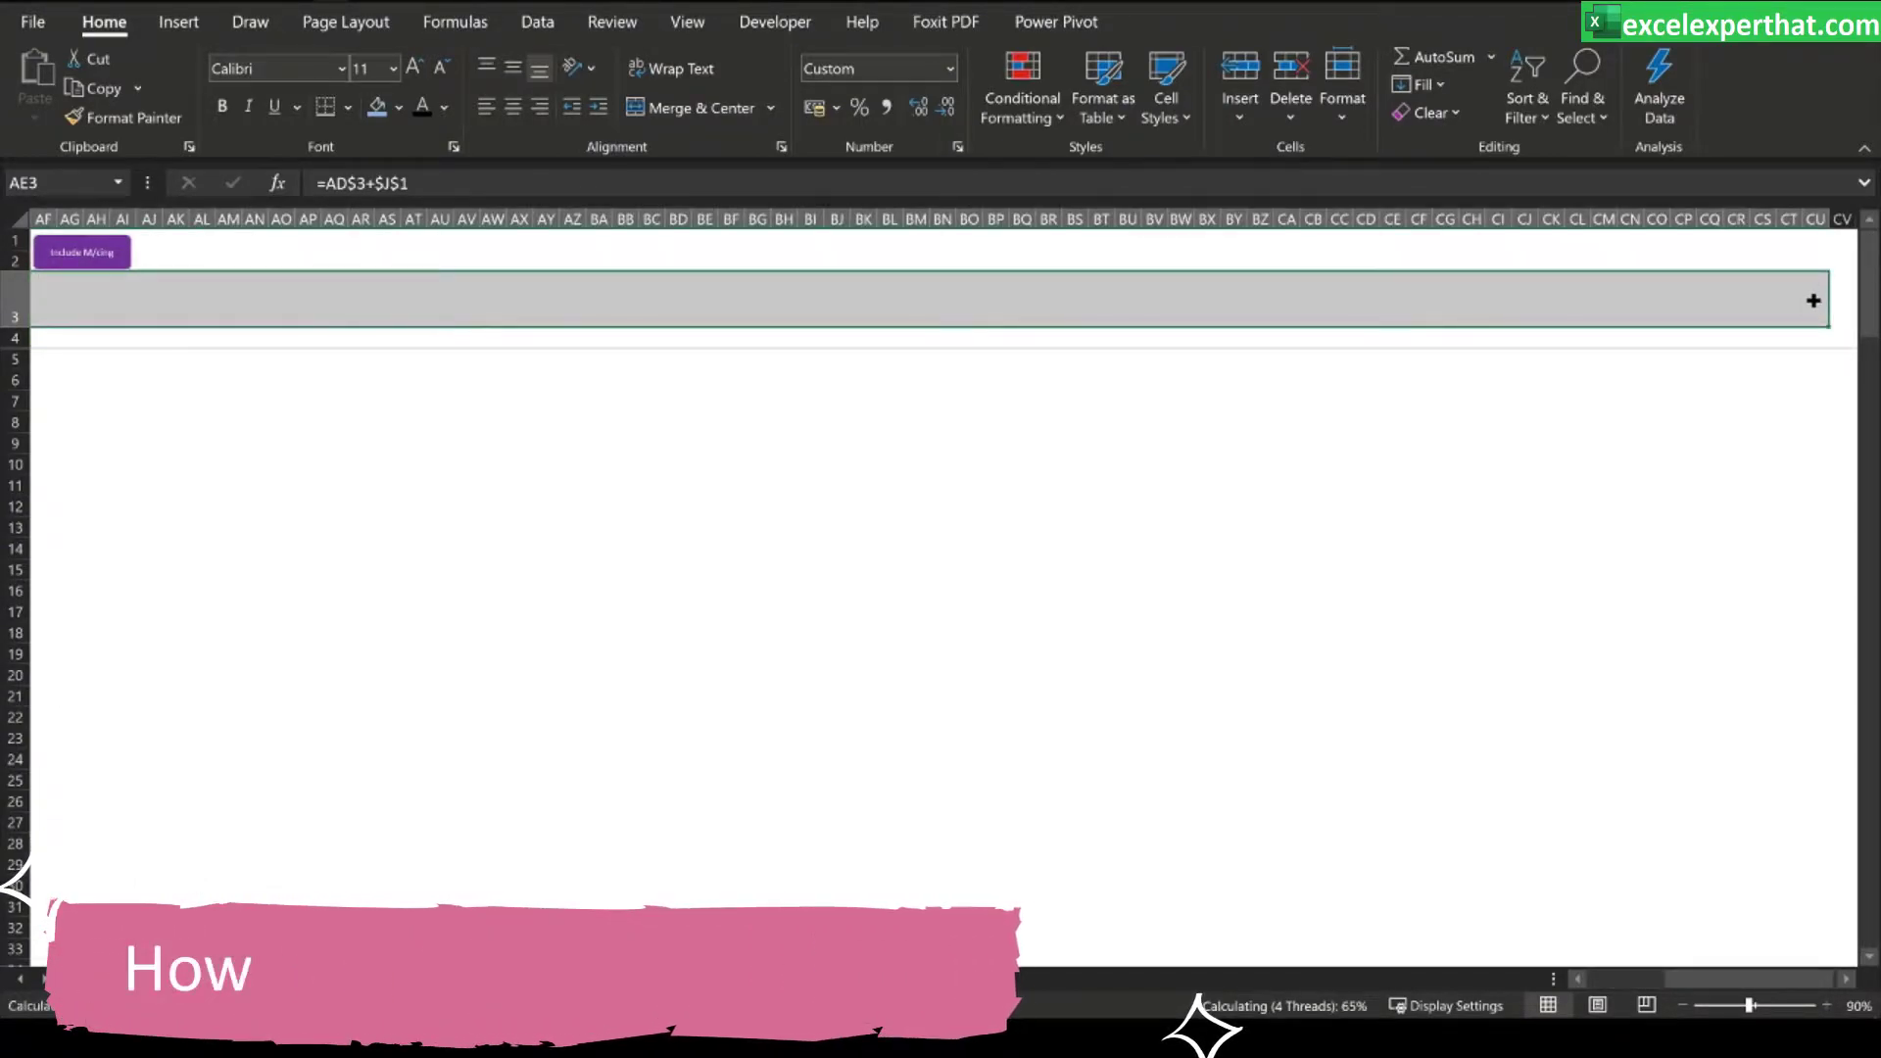
click(1789, 379)
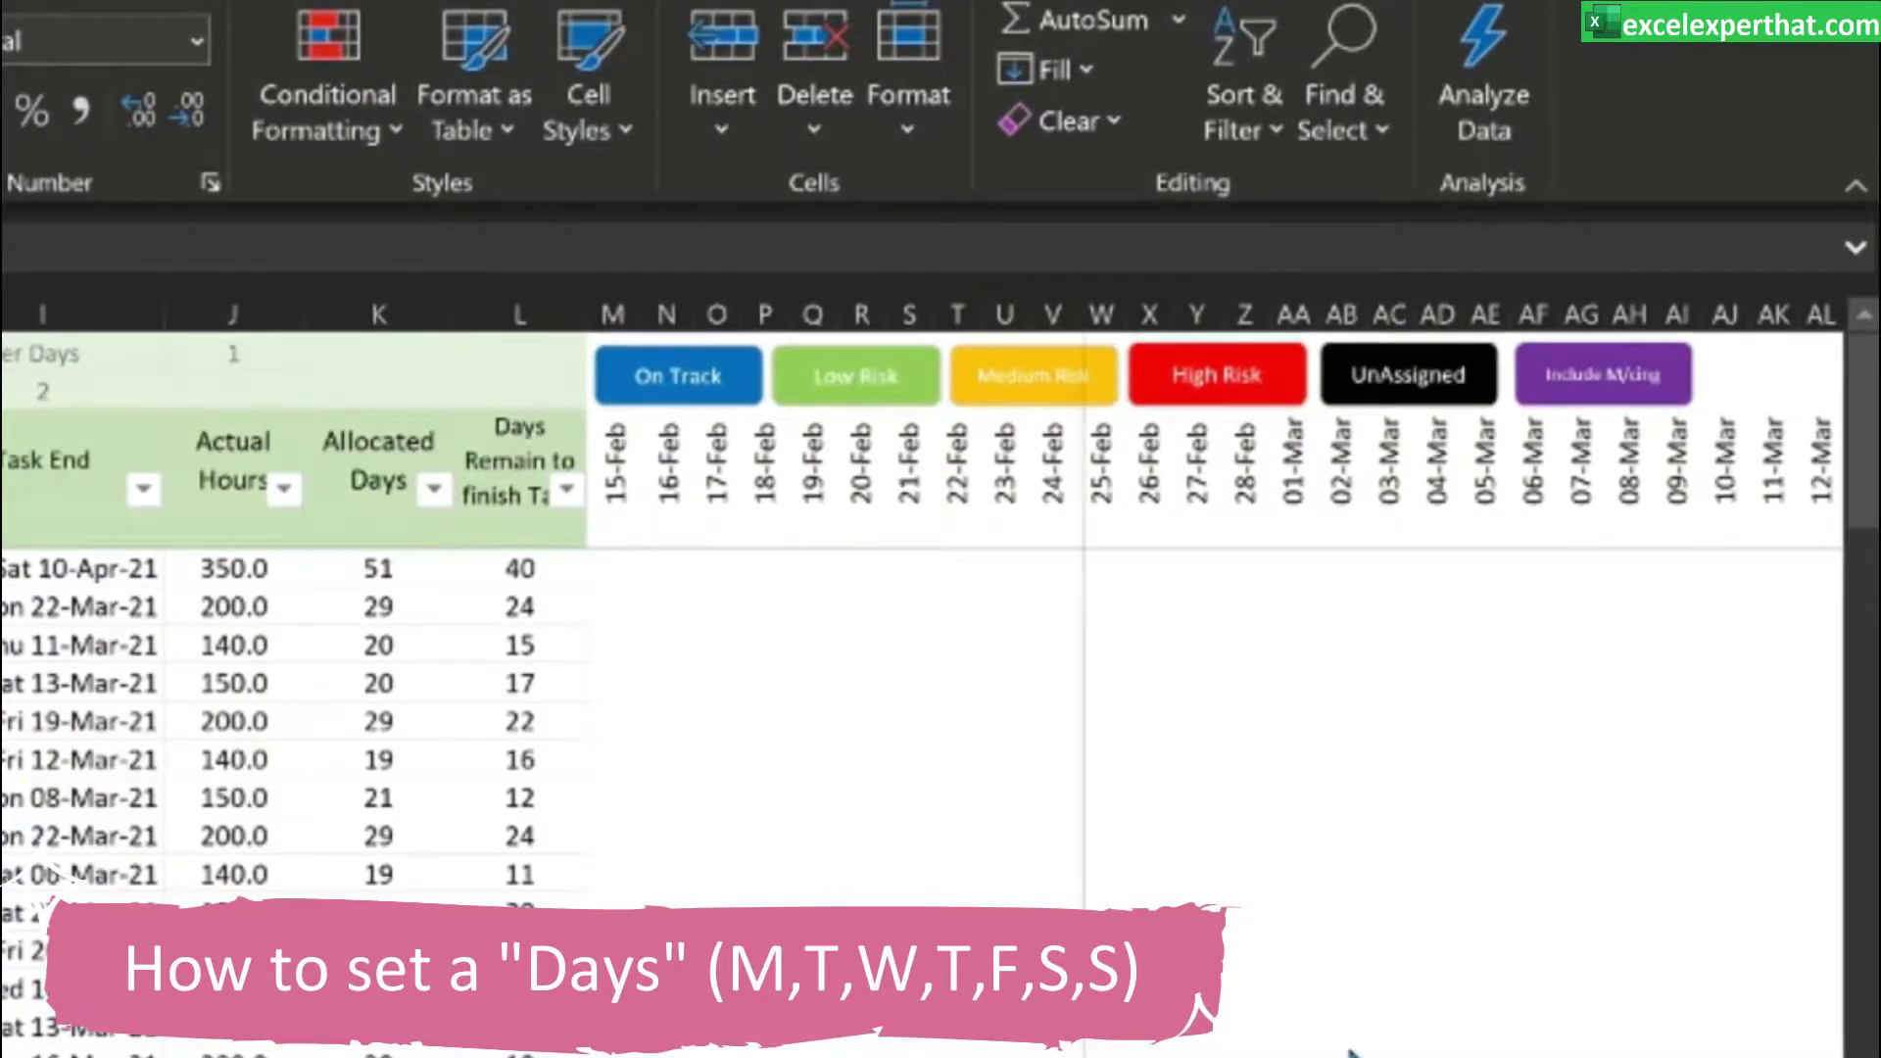
- In M4 enter =LEFT(TEXT(M3,"ddd"),1) to show the weekday initial M
click(1343, 1054)
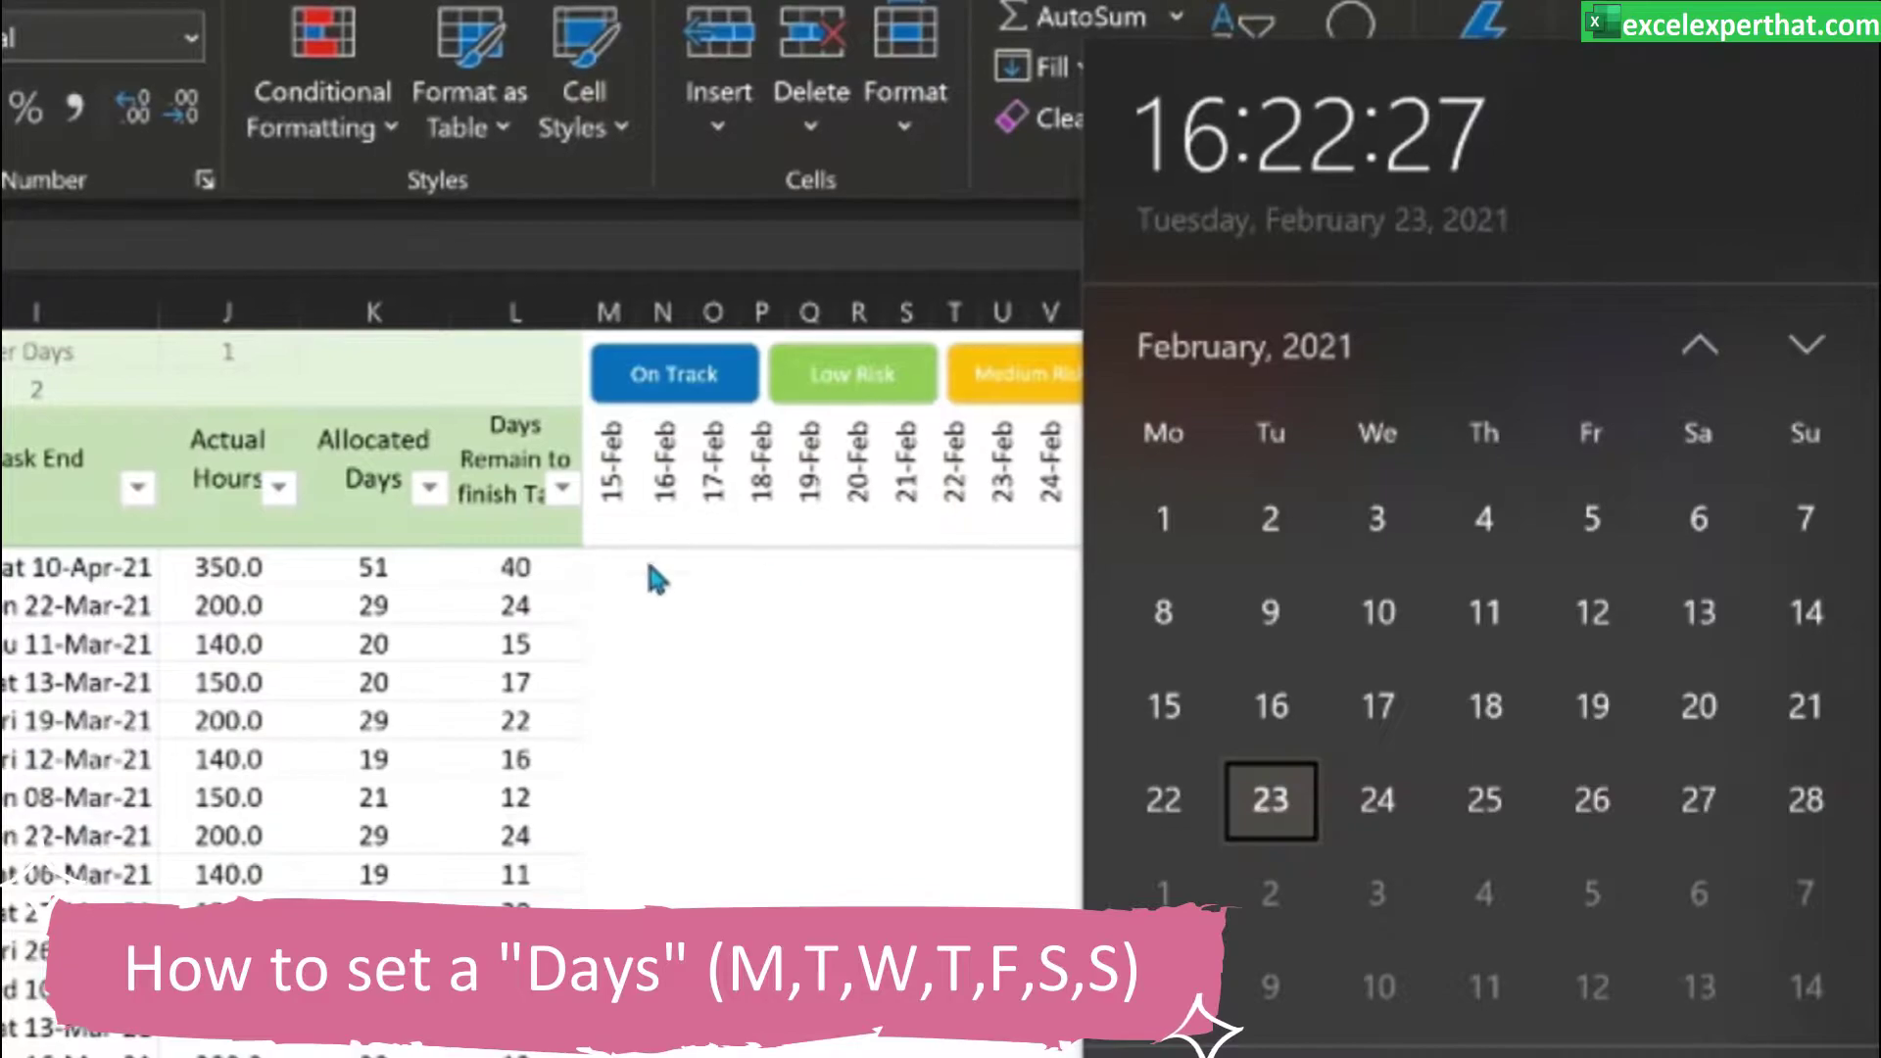
click(604, 536)
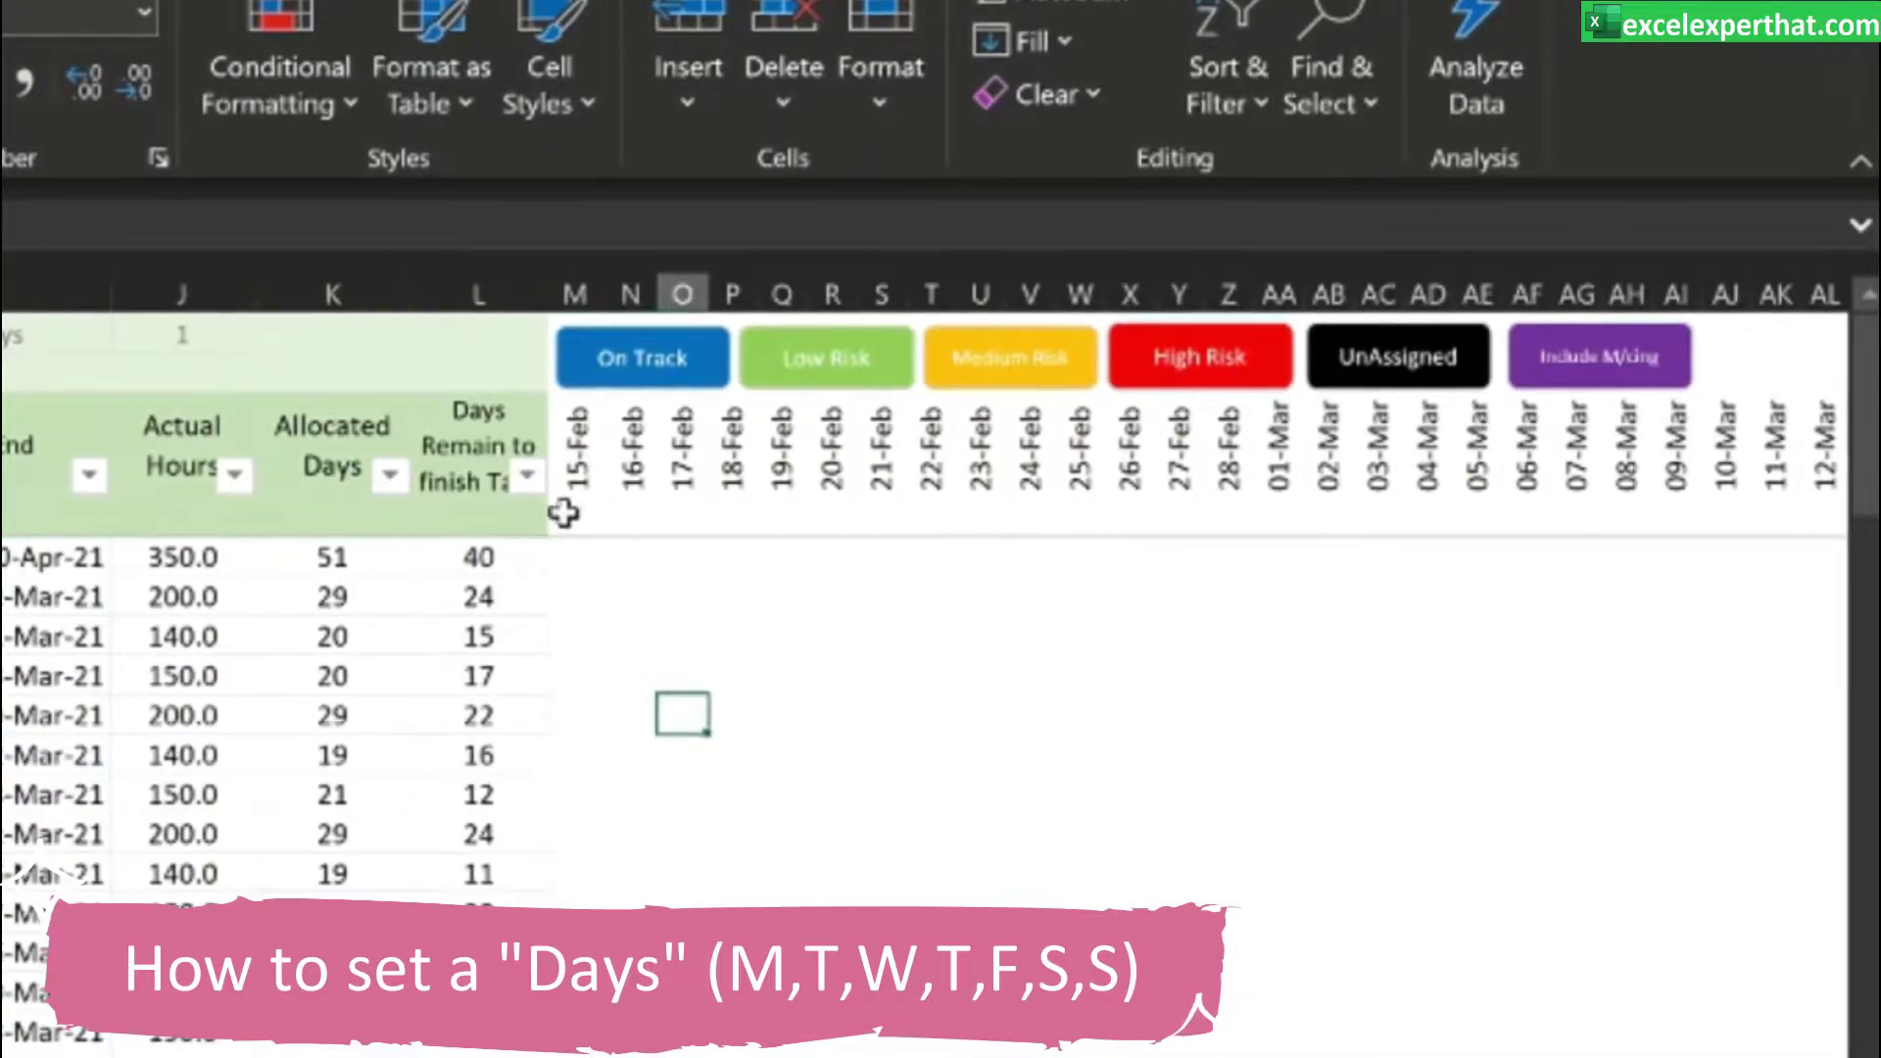
text(=LEFT(TEXT(M3,"ddd"),1)
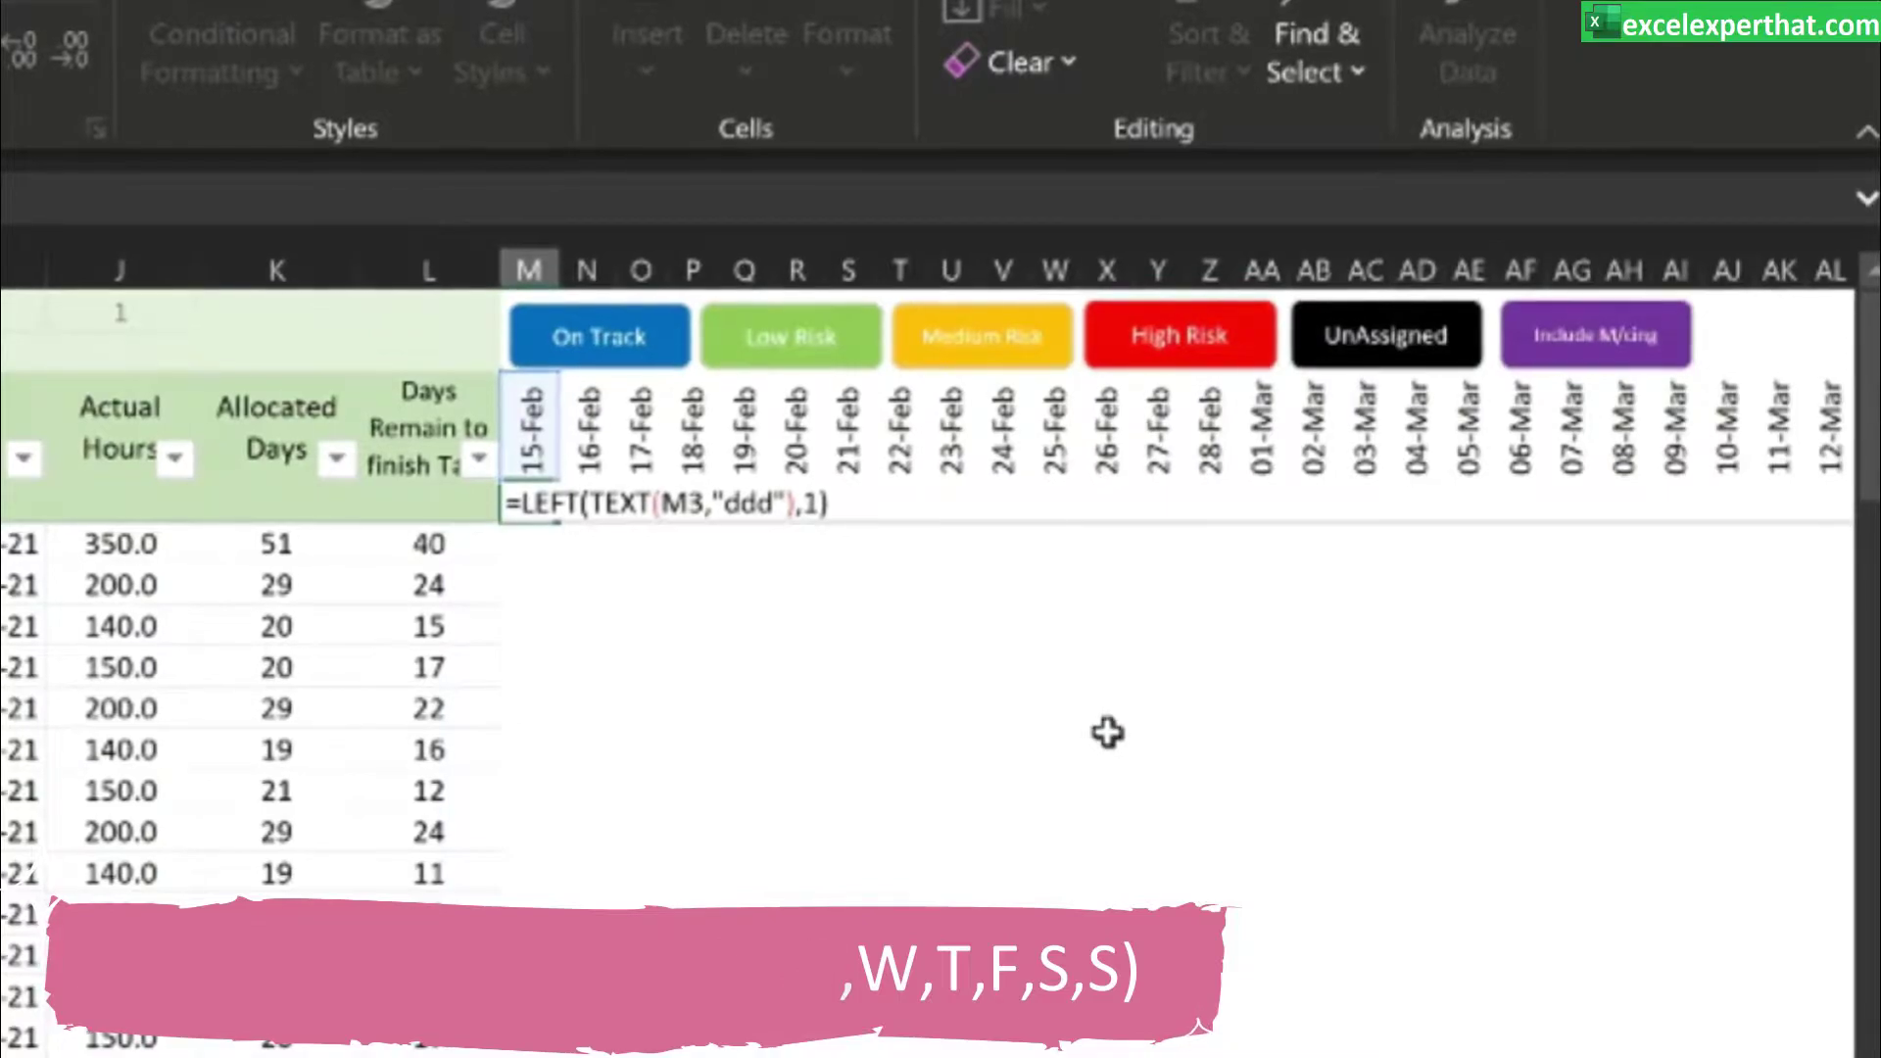
click(854, 750)
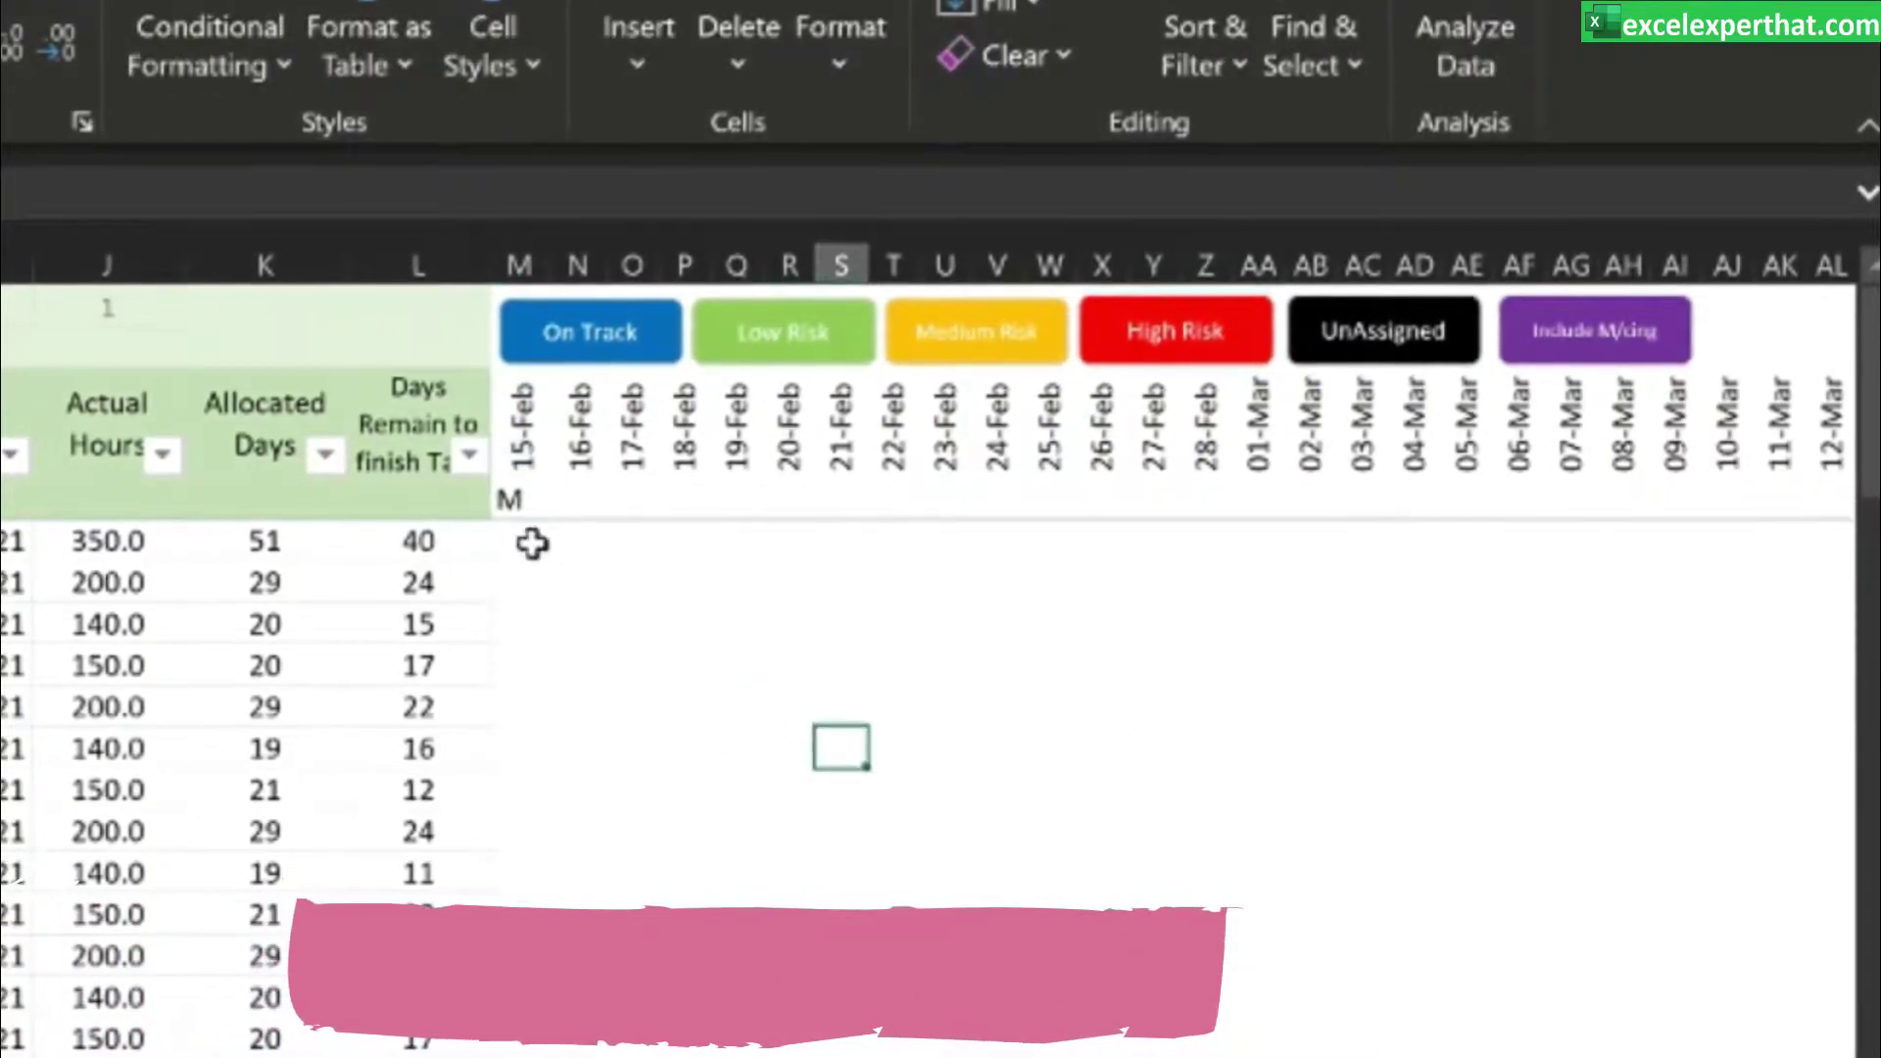
click(511, 490)
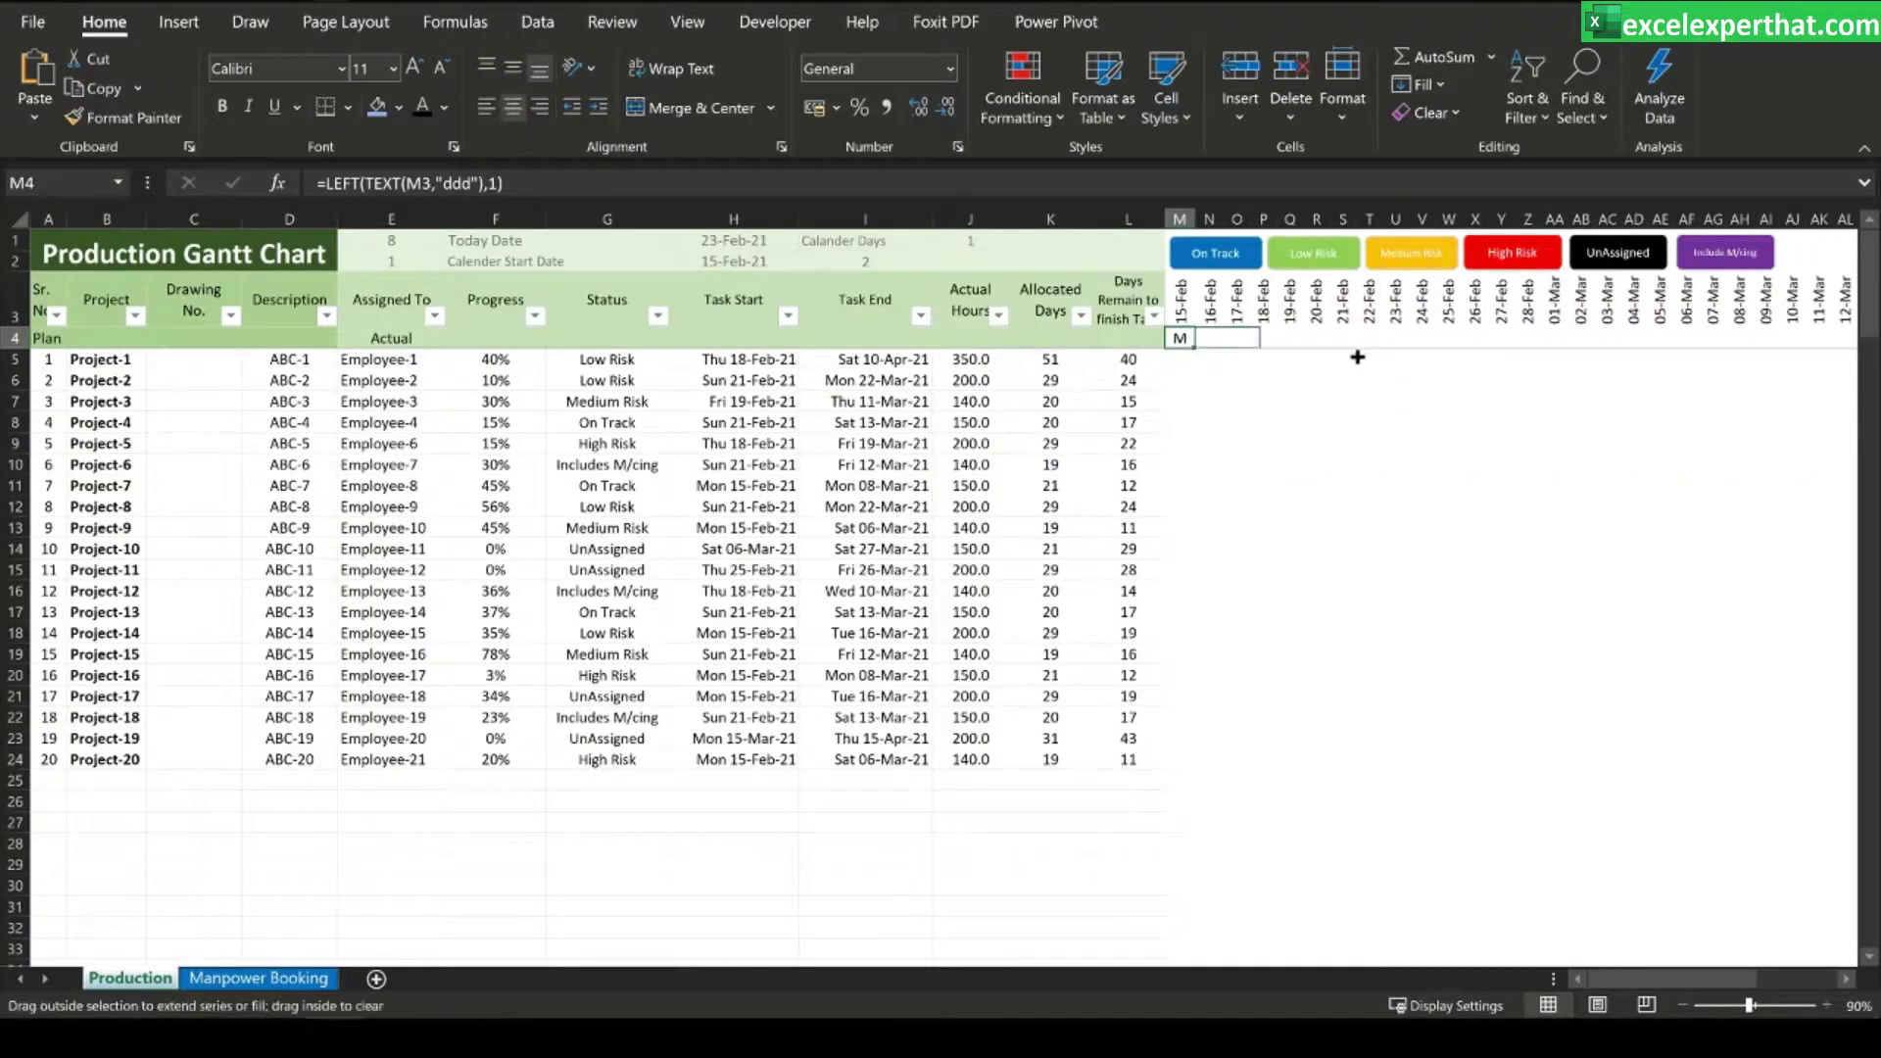
- Fill M4's weekday formula right along row 4 through 12-May
drag(1357, 356, 1769, 343)
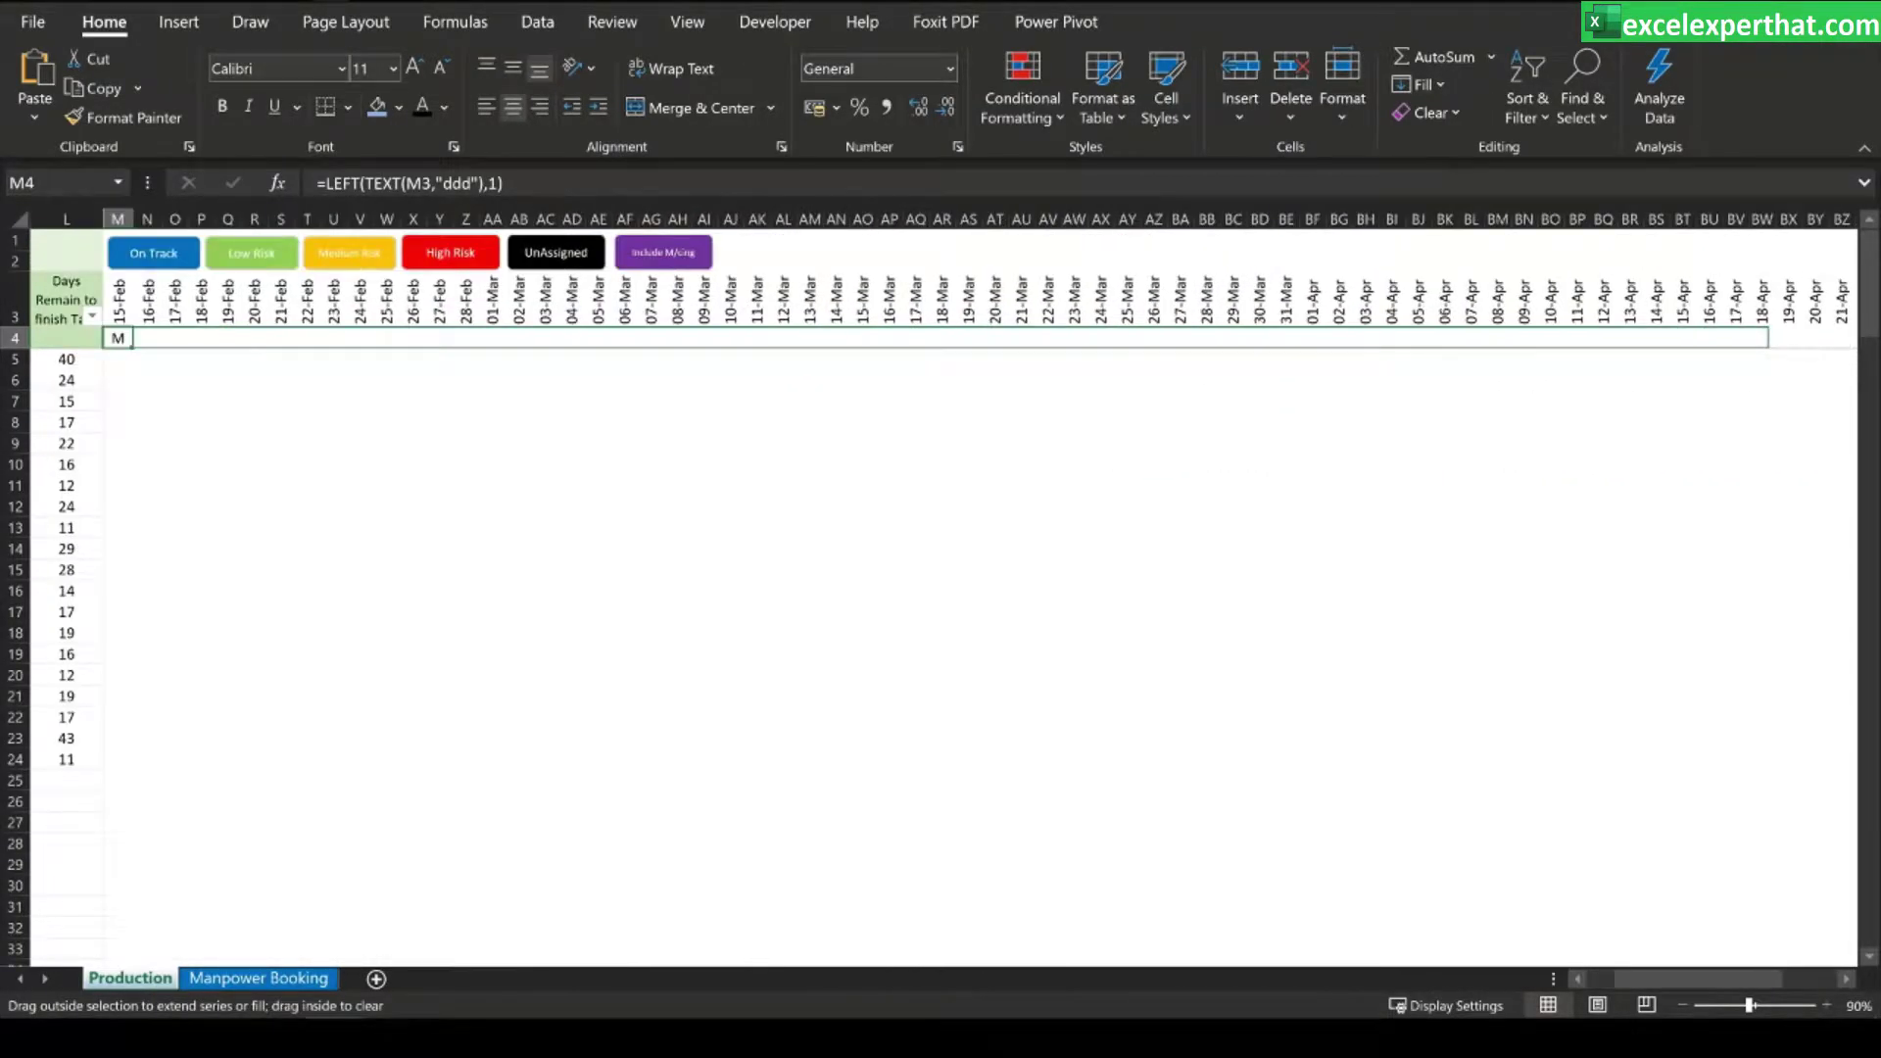
drag(1769, 343, 1792, 351)
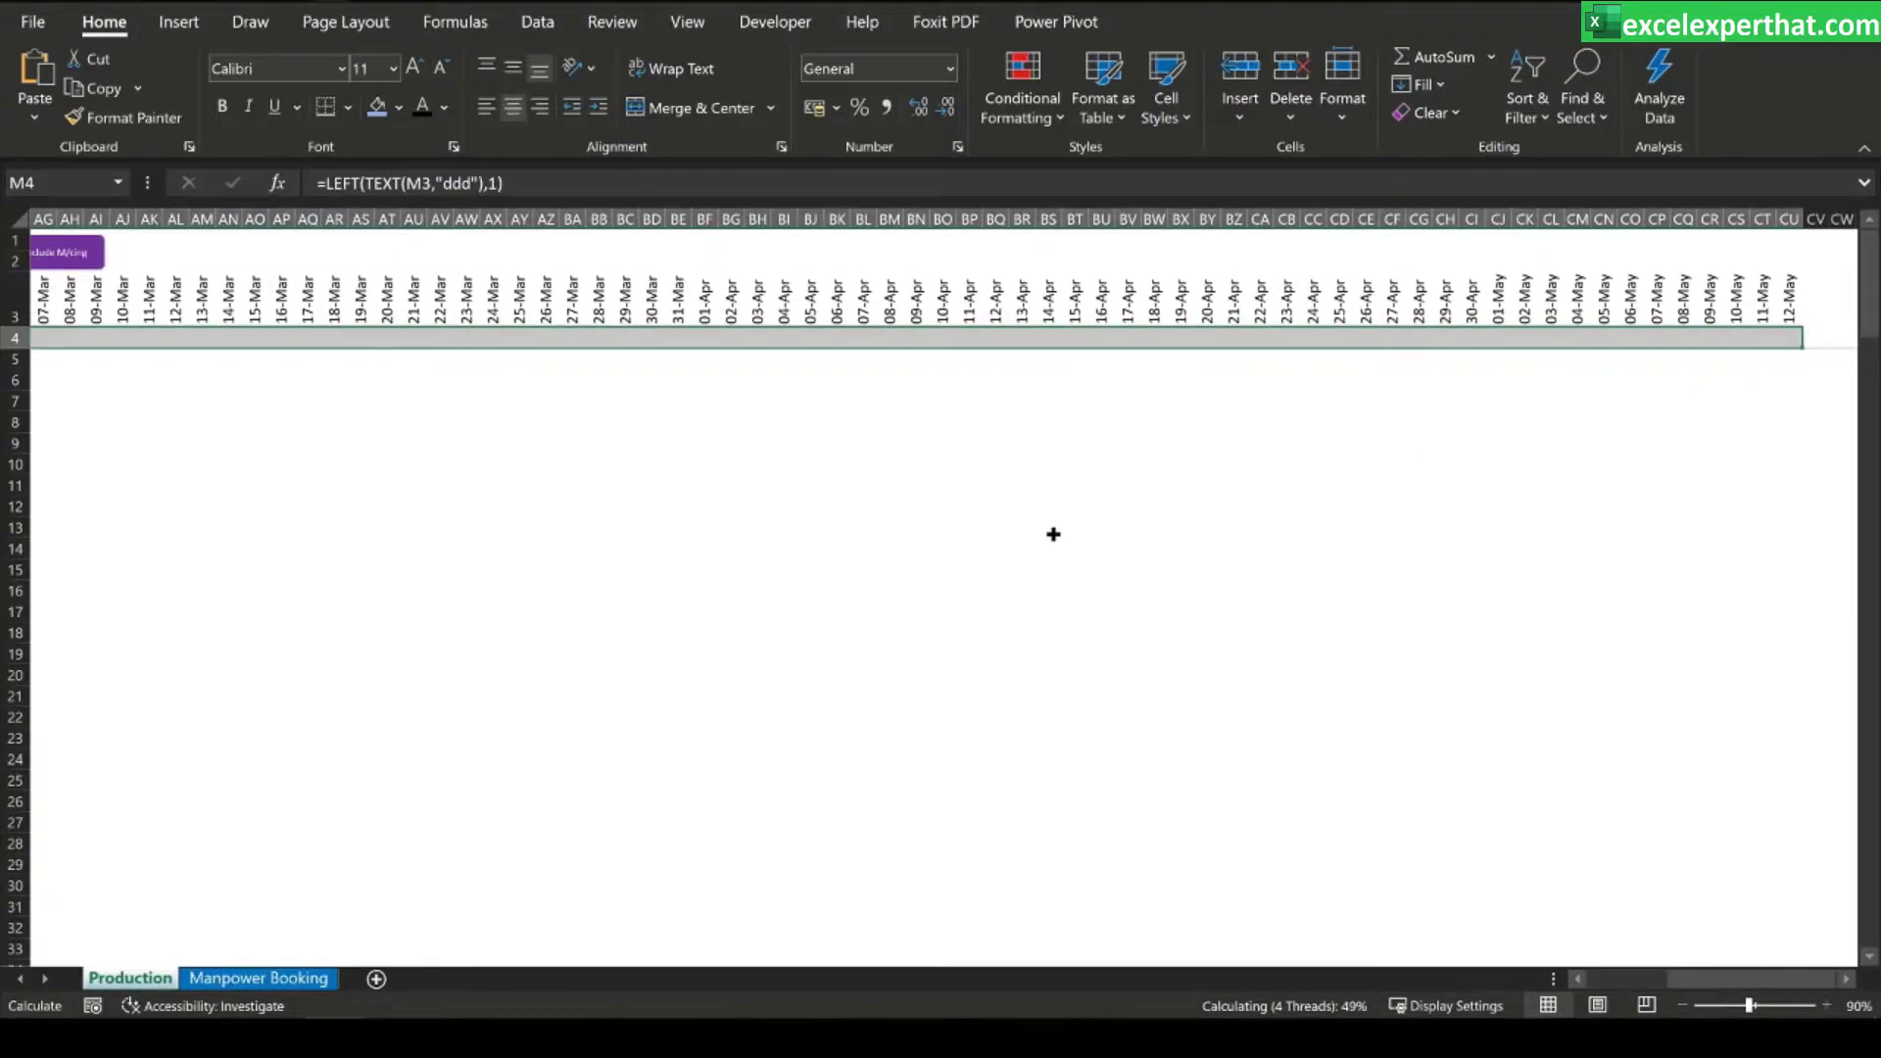
drag(1756, 401, 1756, 401)
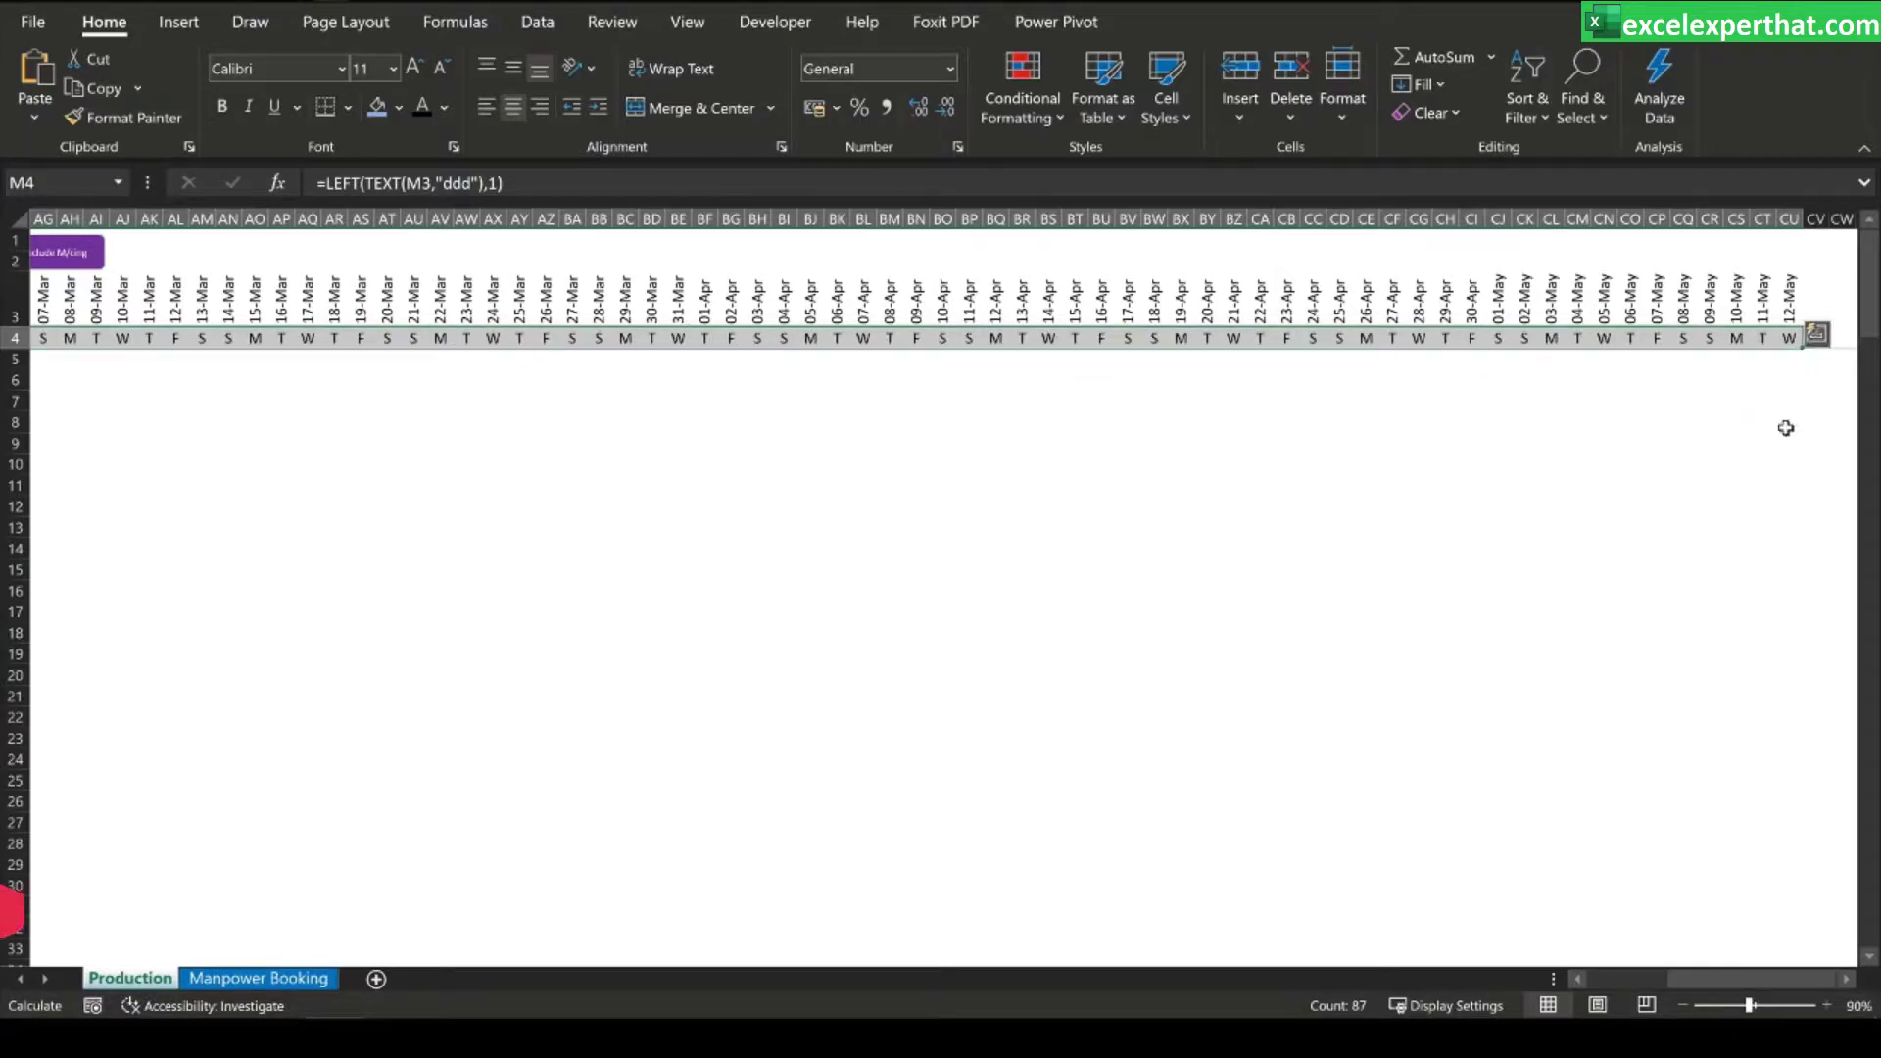
scroll(680, 445, left, 5)
scroll(680, 444, left, 10)
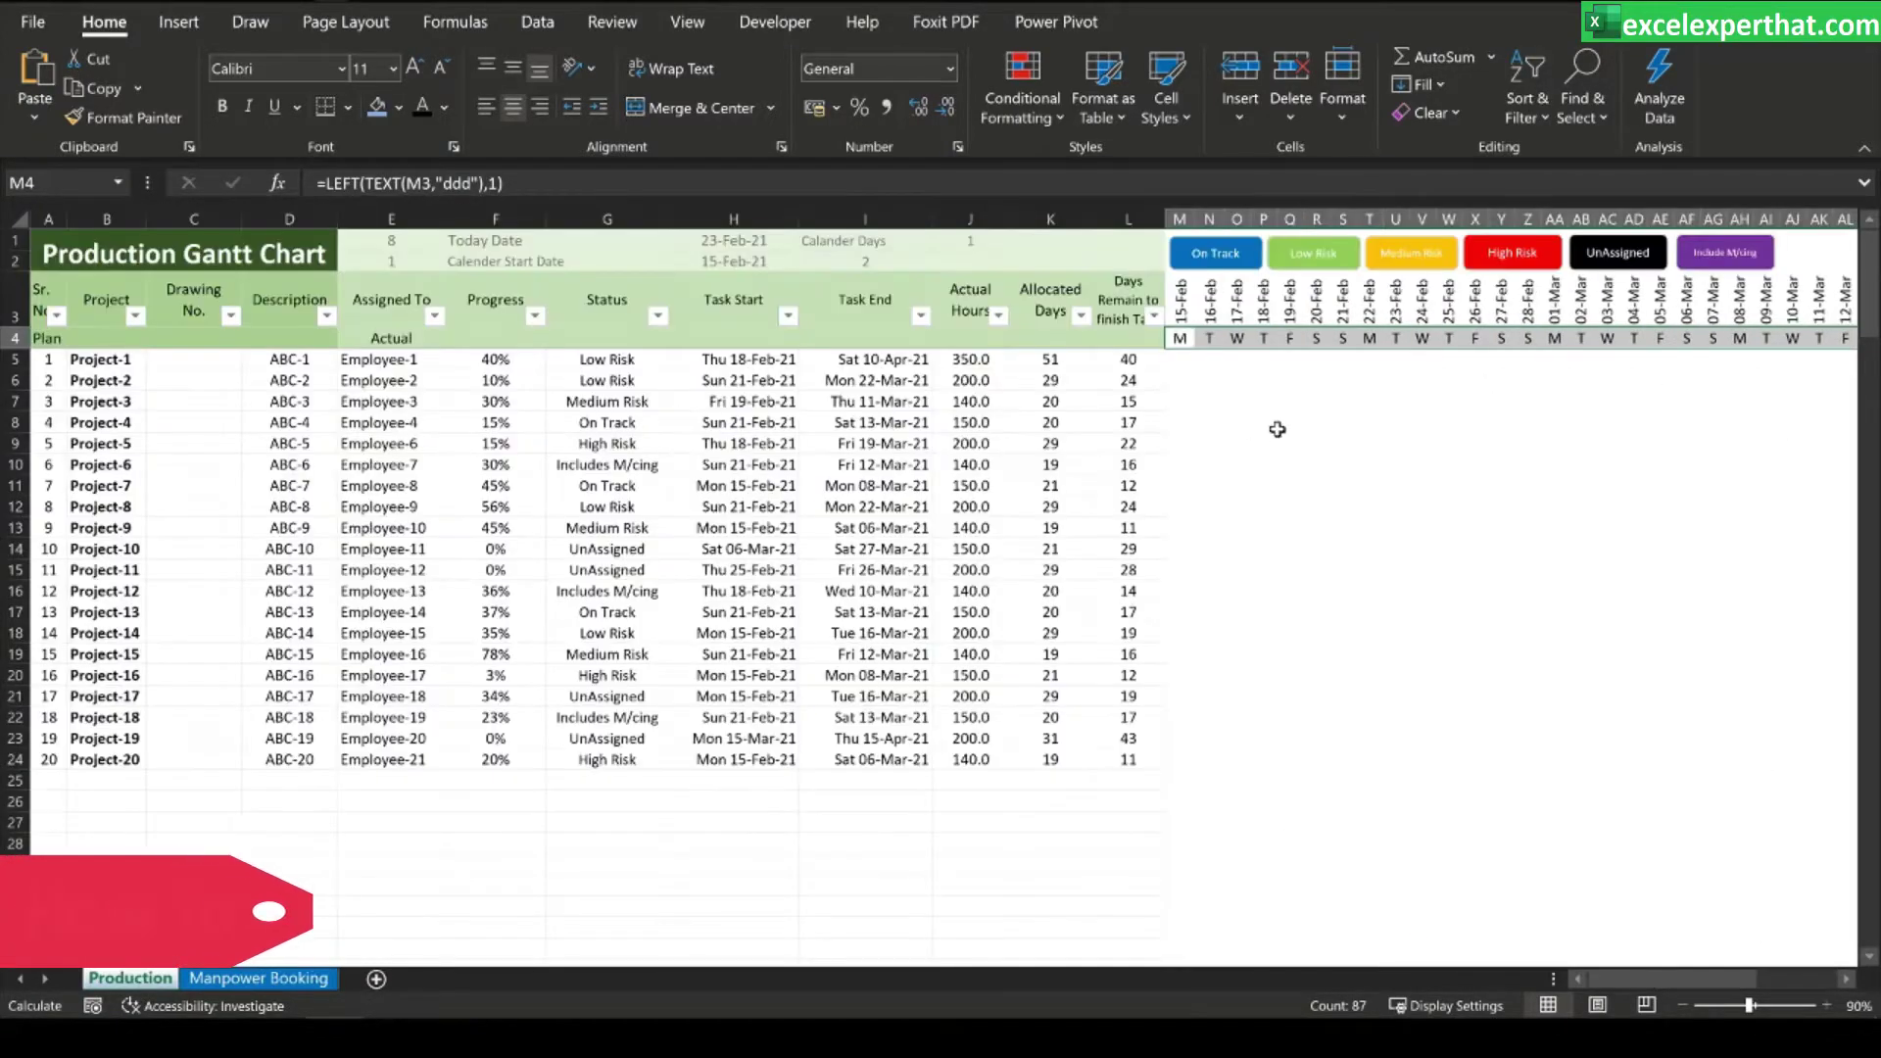
click(1254, 420)
click(1209, 359)
- Select the Progress cells F5:F24
click(495, 359)
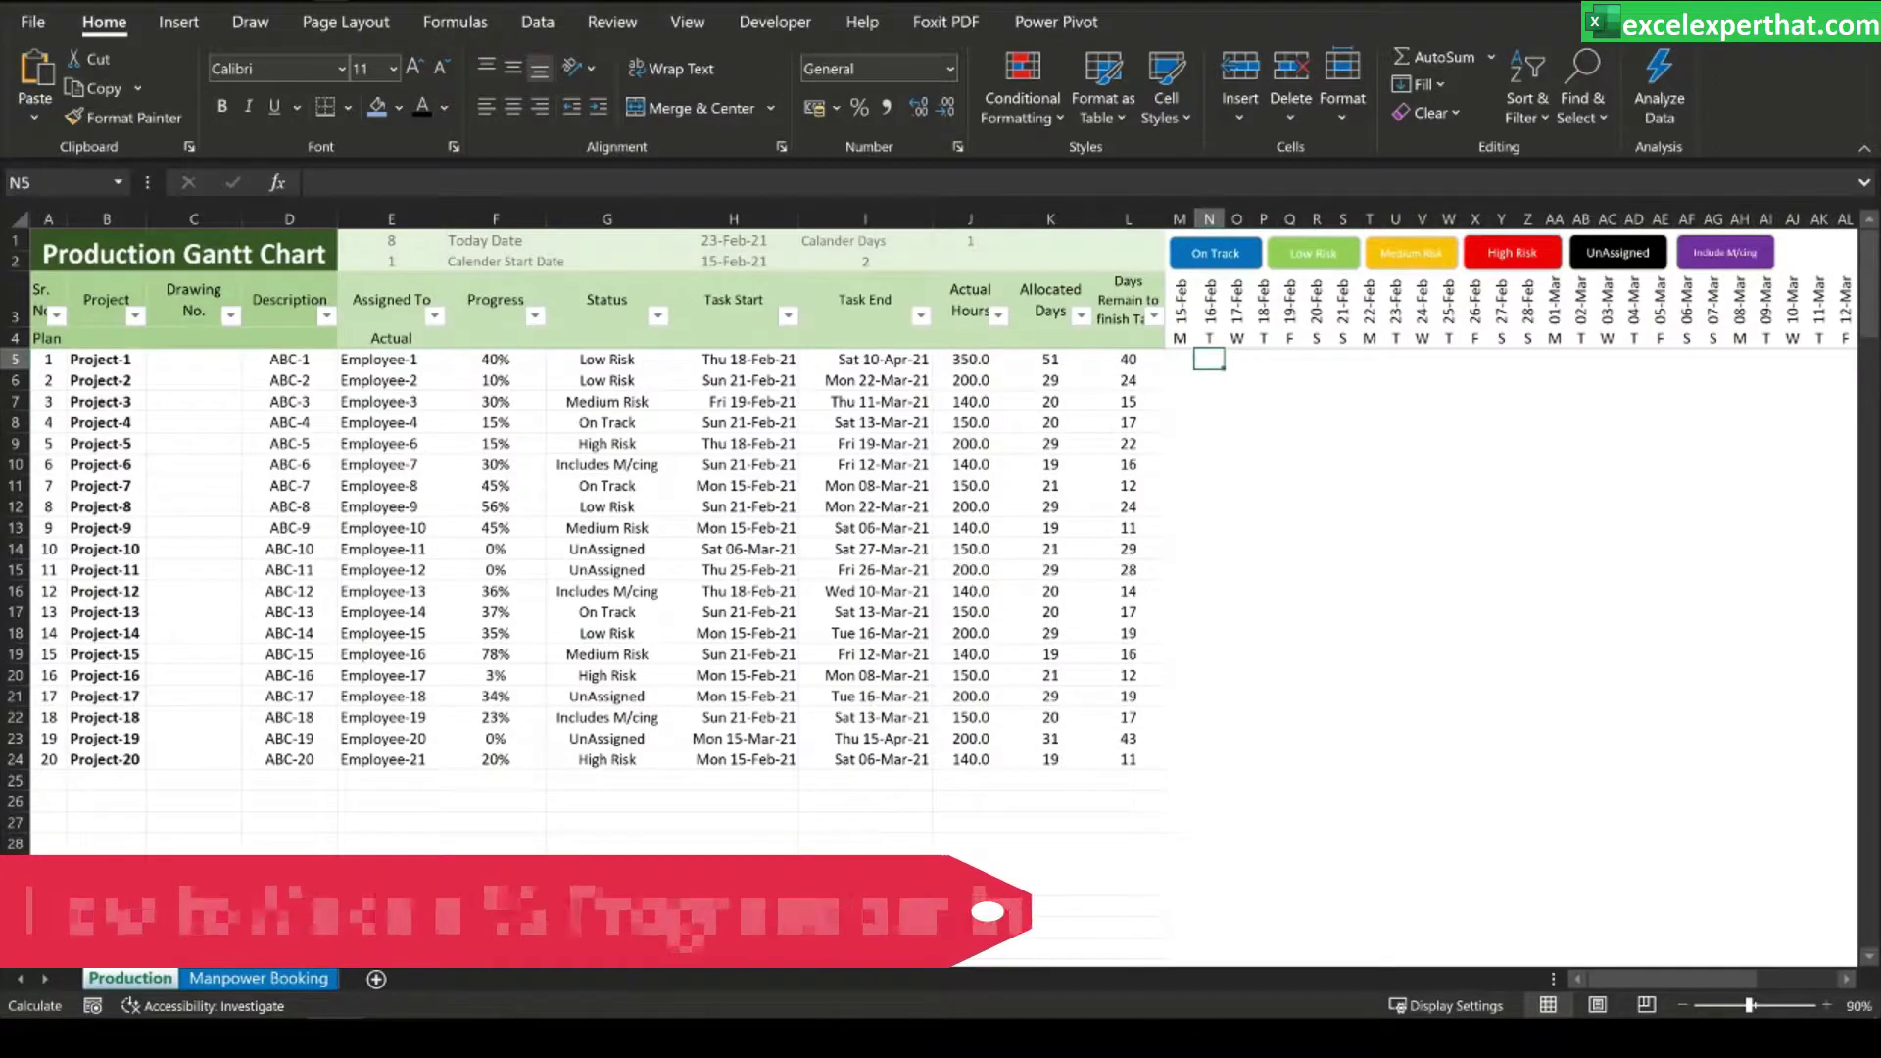
click(537, 21)
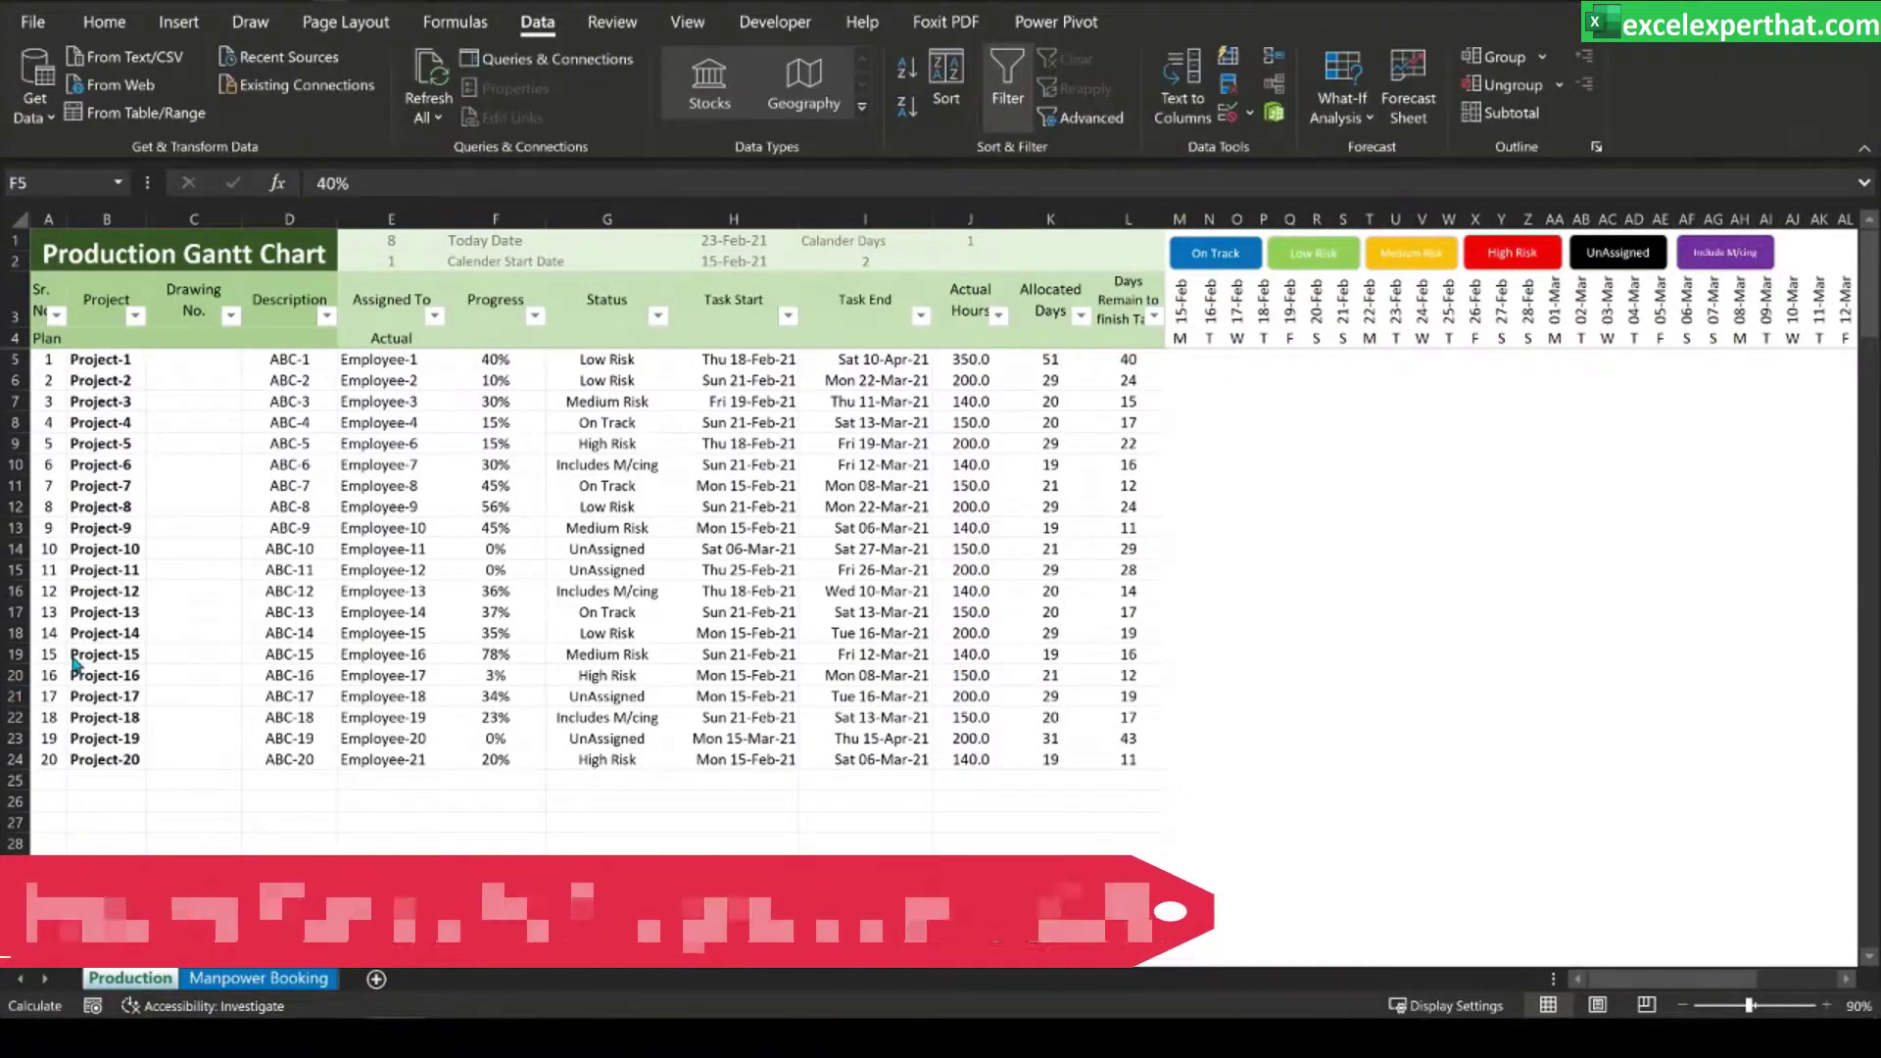
click(520, 358)
drag(521, 359, 495, 760)
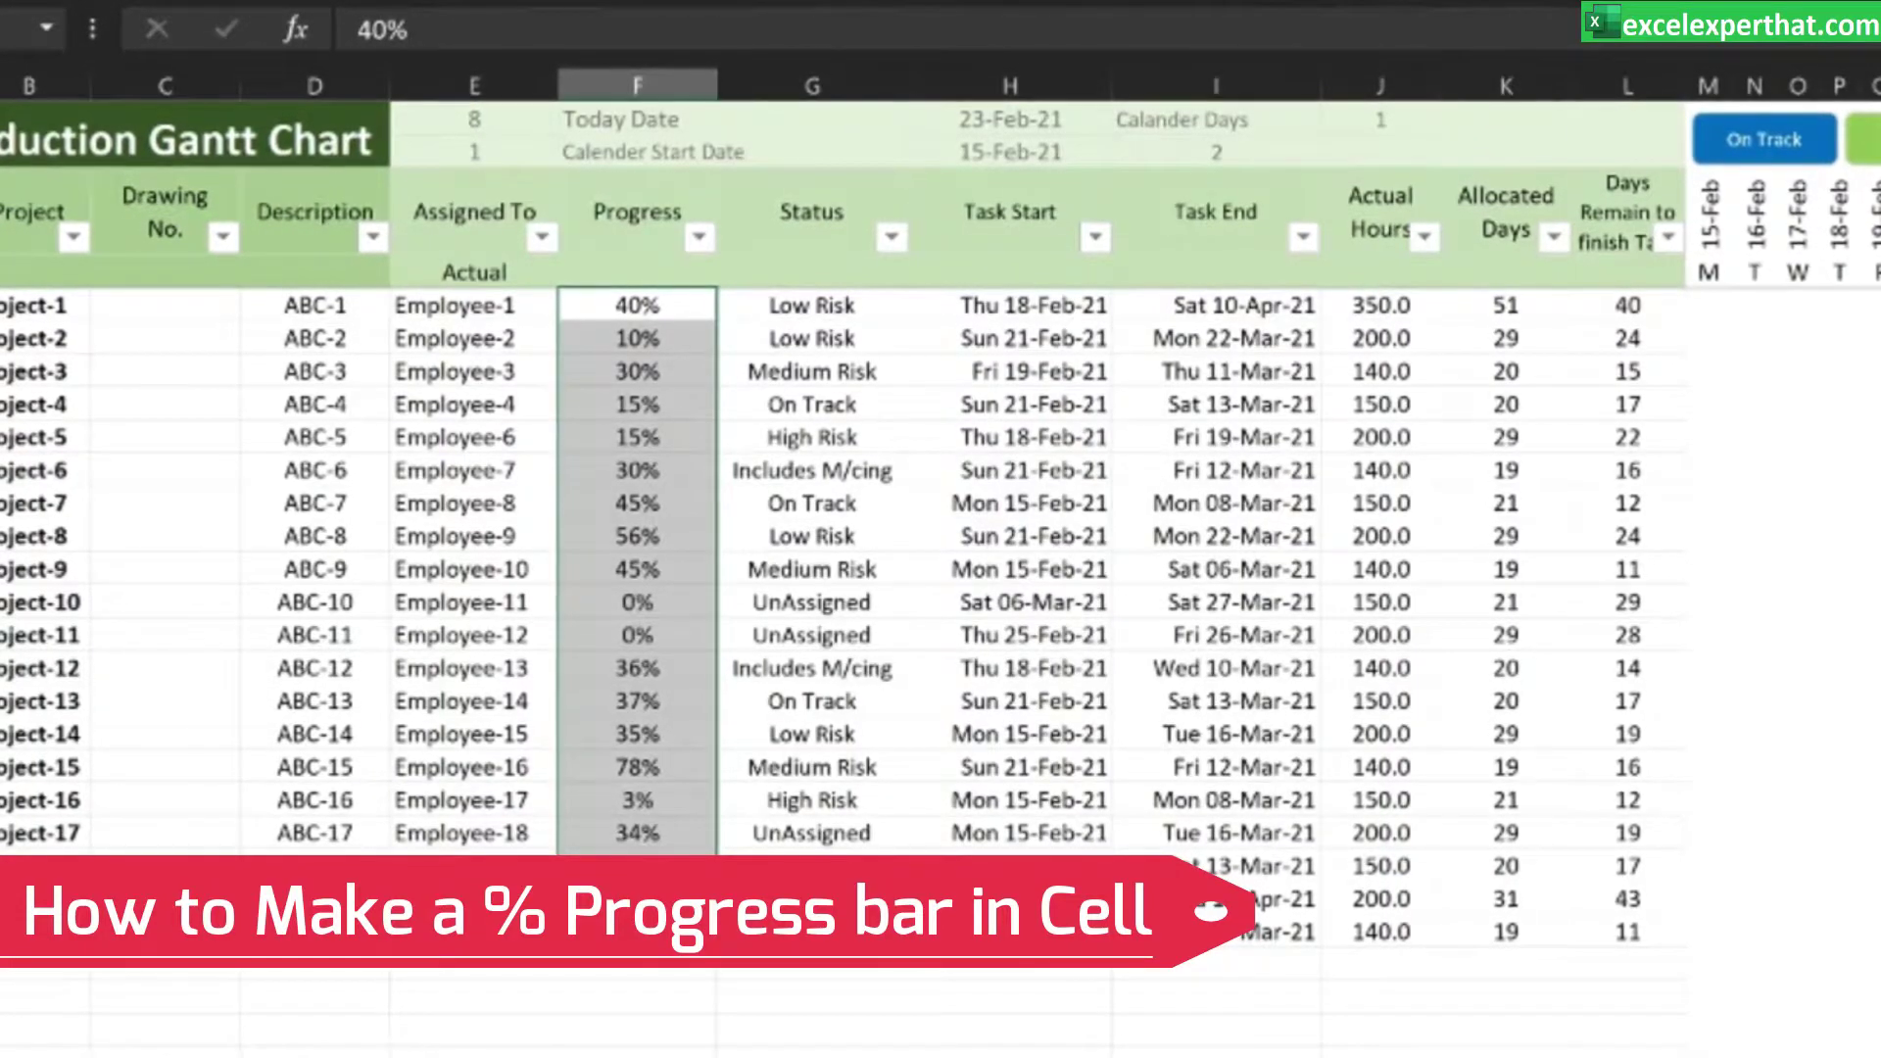
- Add a Data Bar rule to Progress with minimum Number 0 and maximum Number 1
key(alt+h)
key(l)
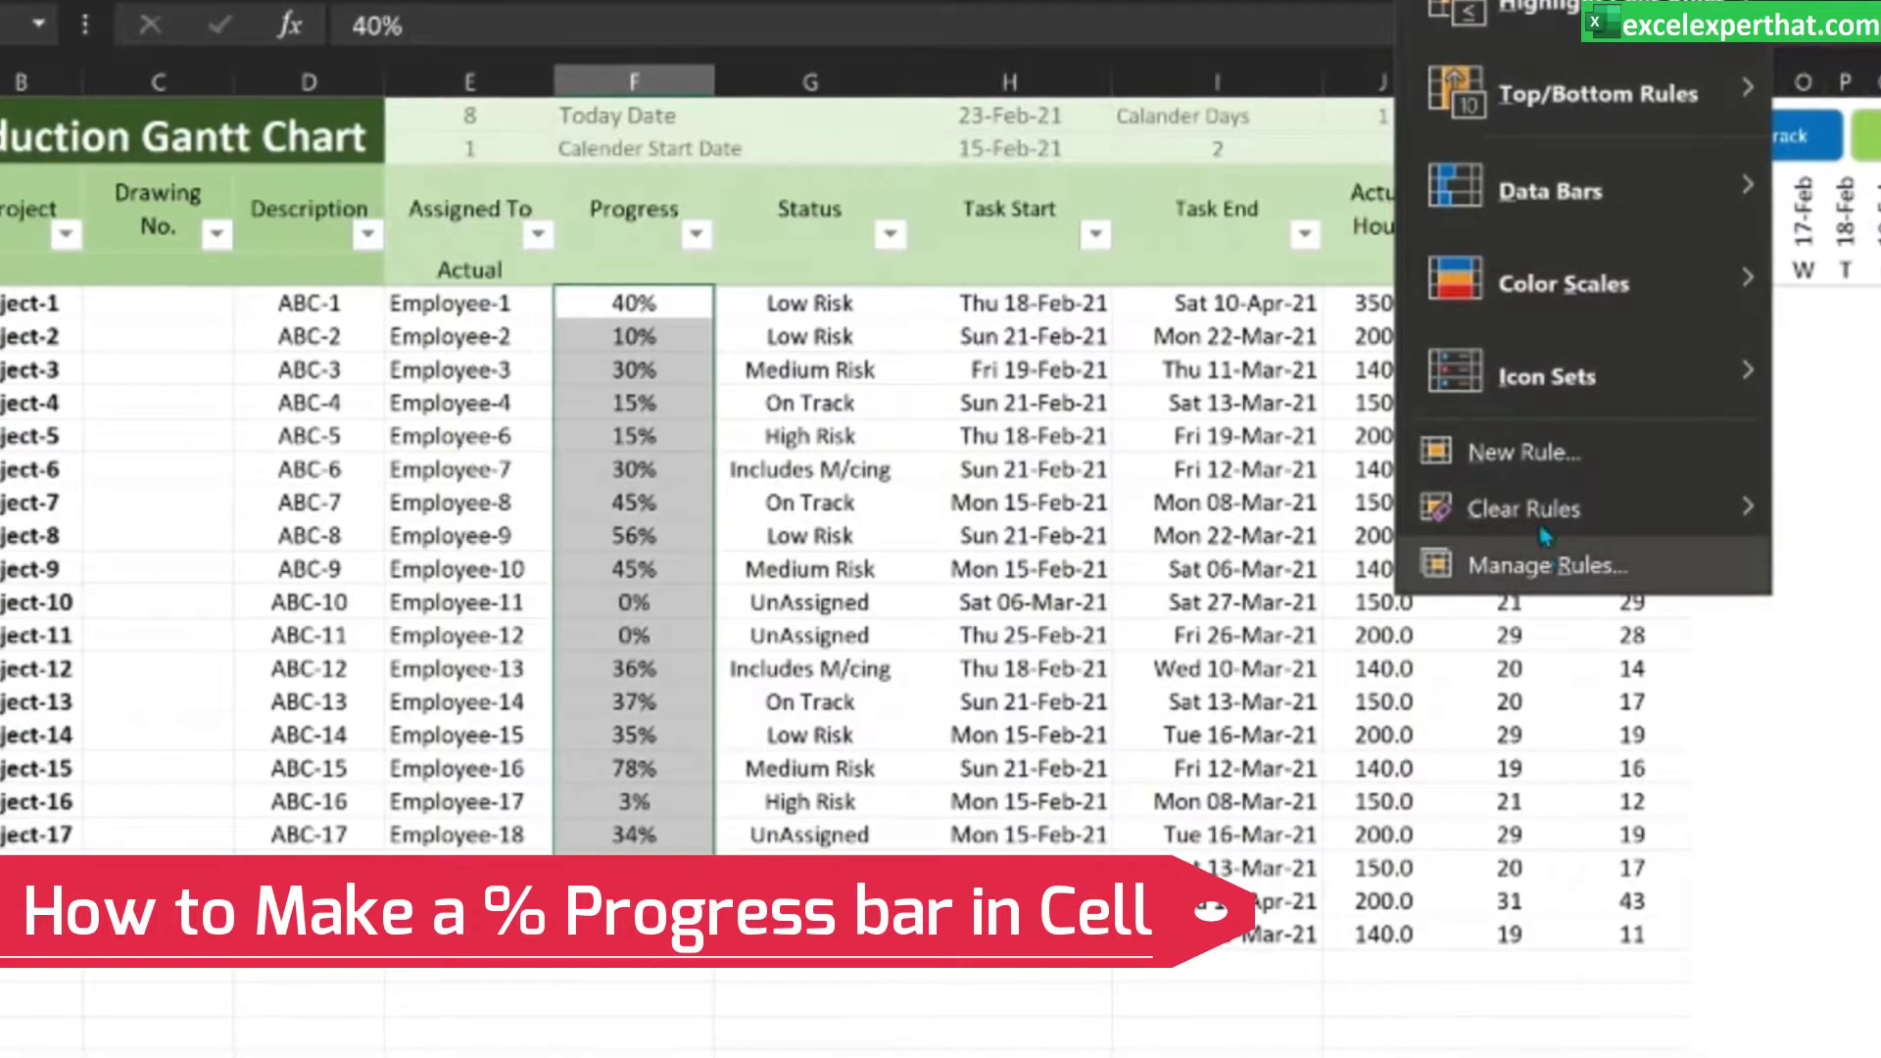
click(1556, 452)
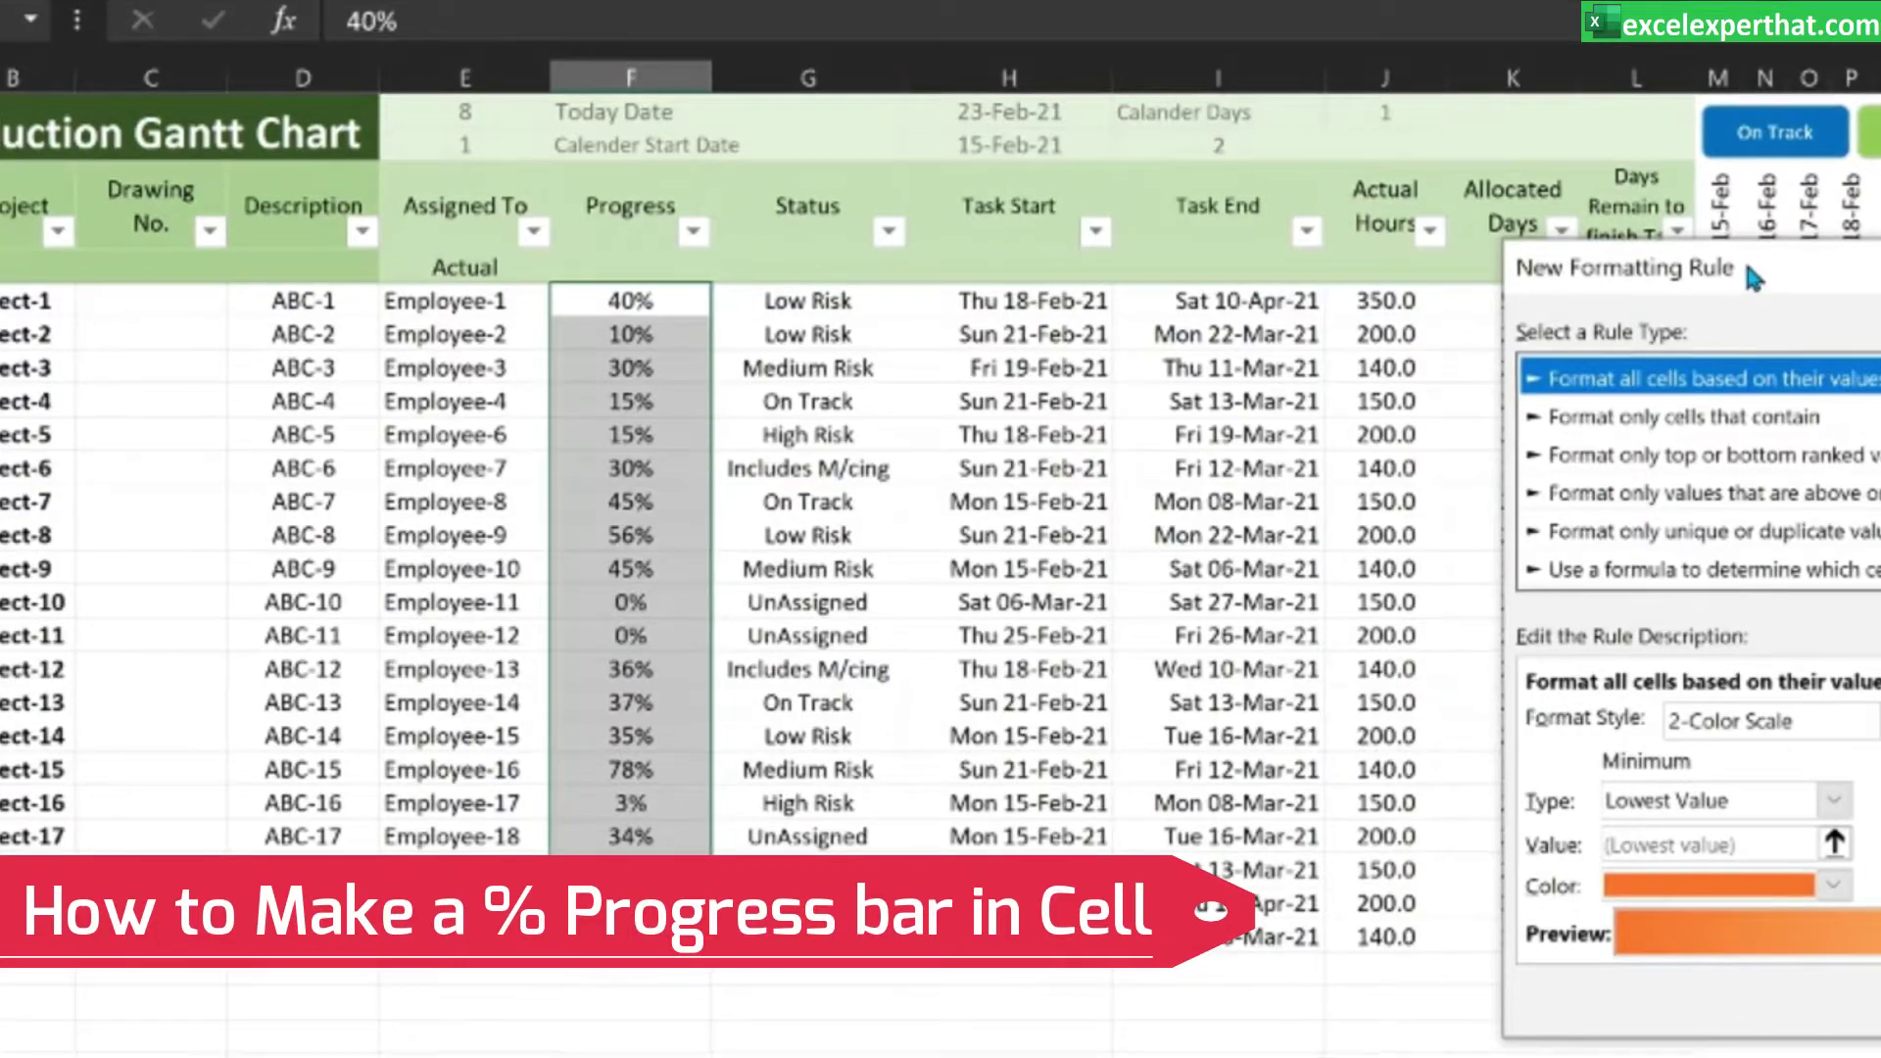
drag(1743, 257, 1562, 2)
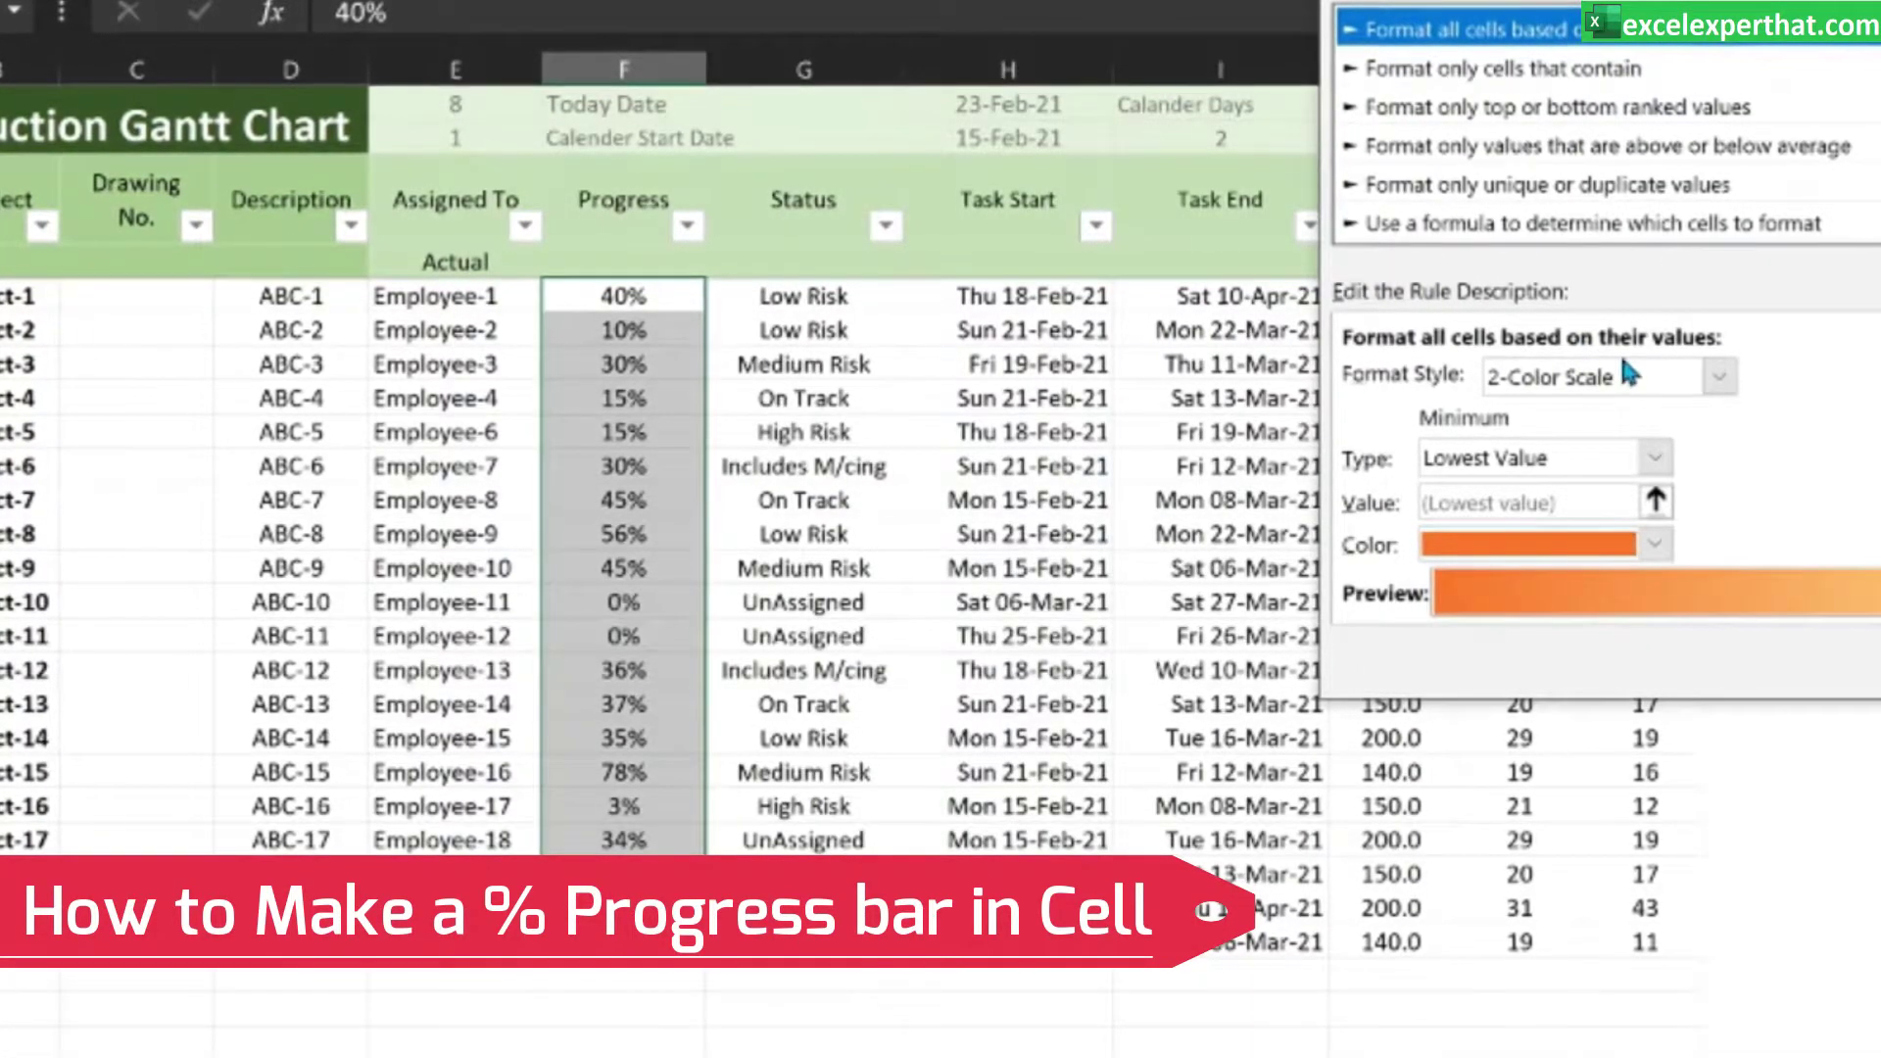
click(1629, 381)
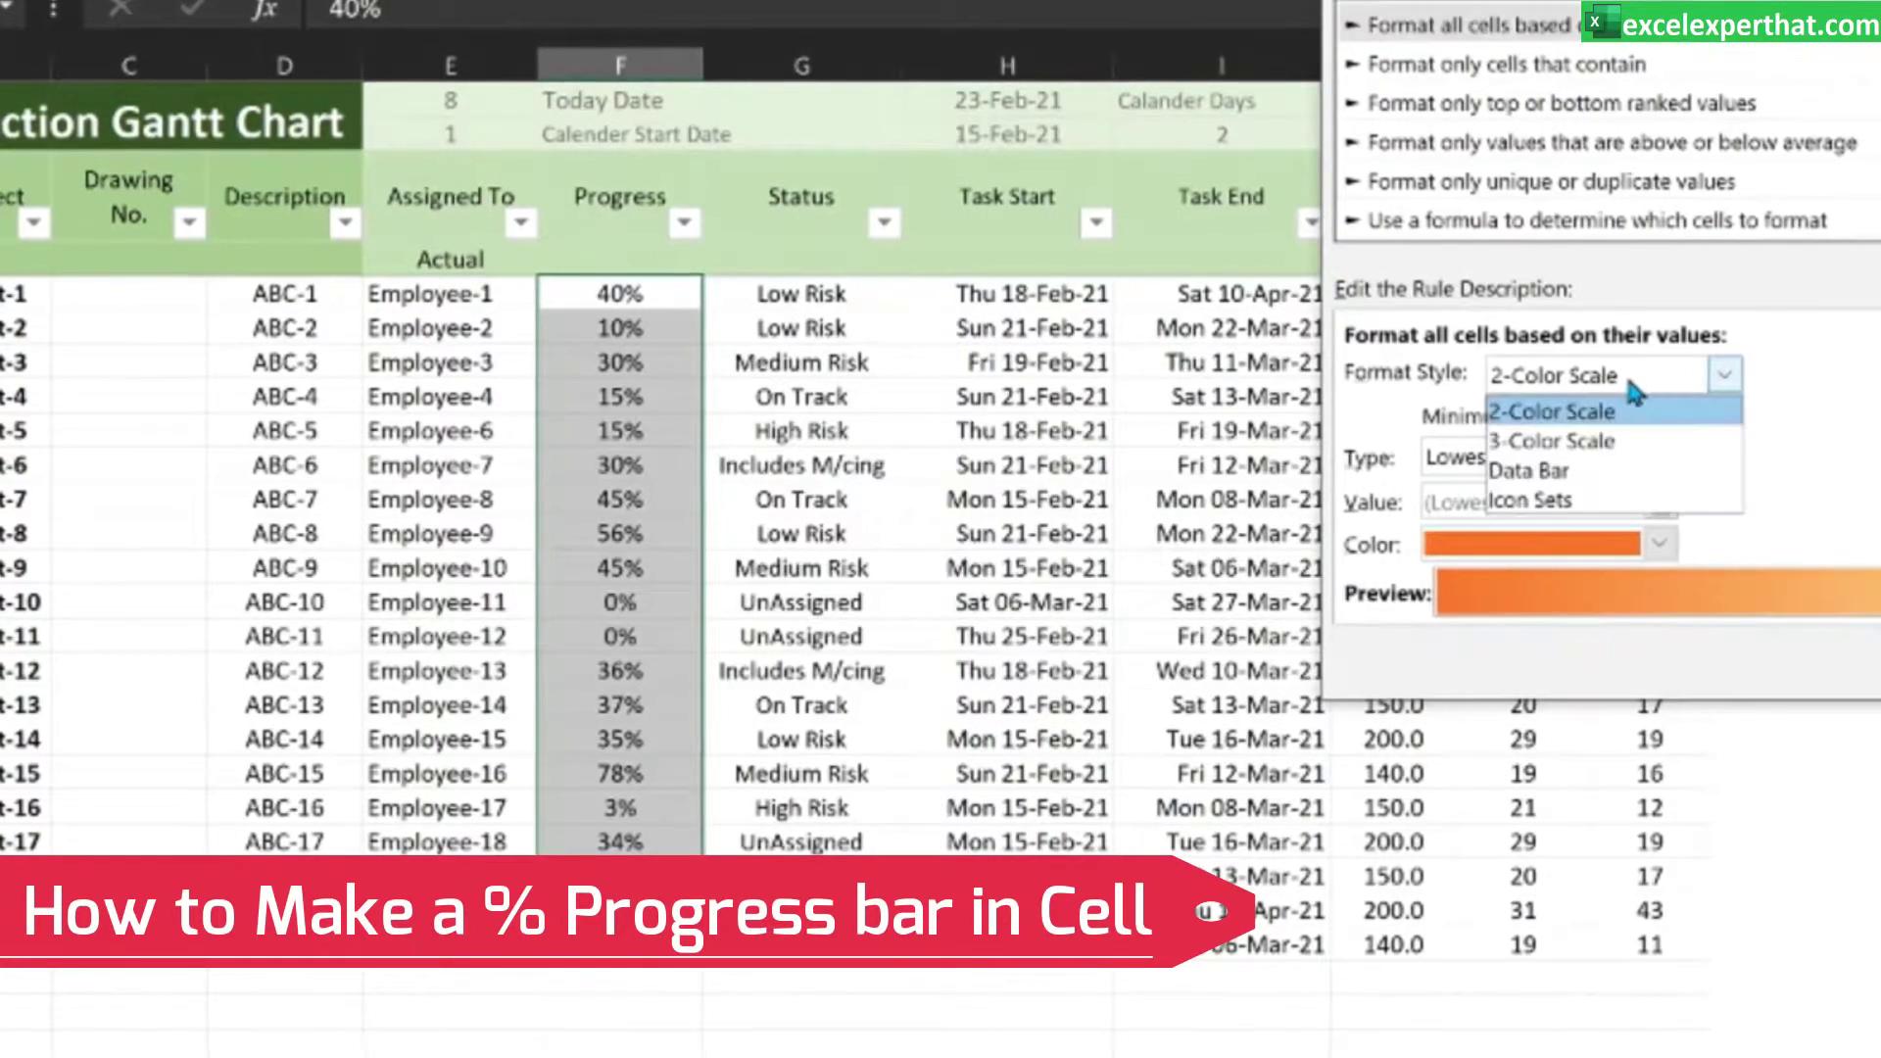
click(1577, 474)
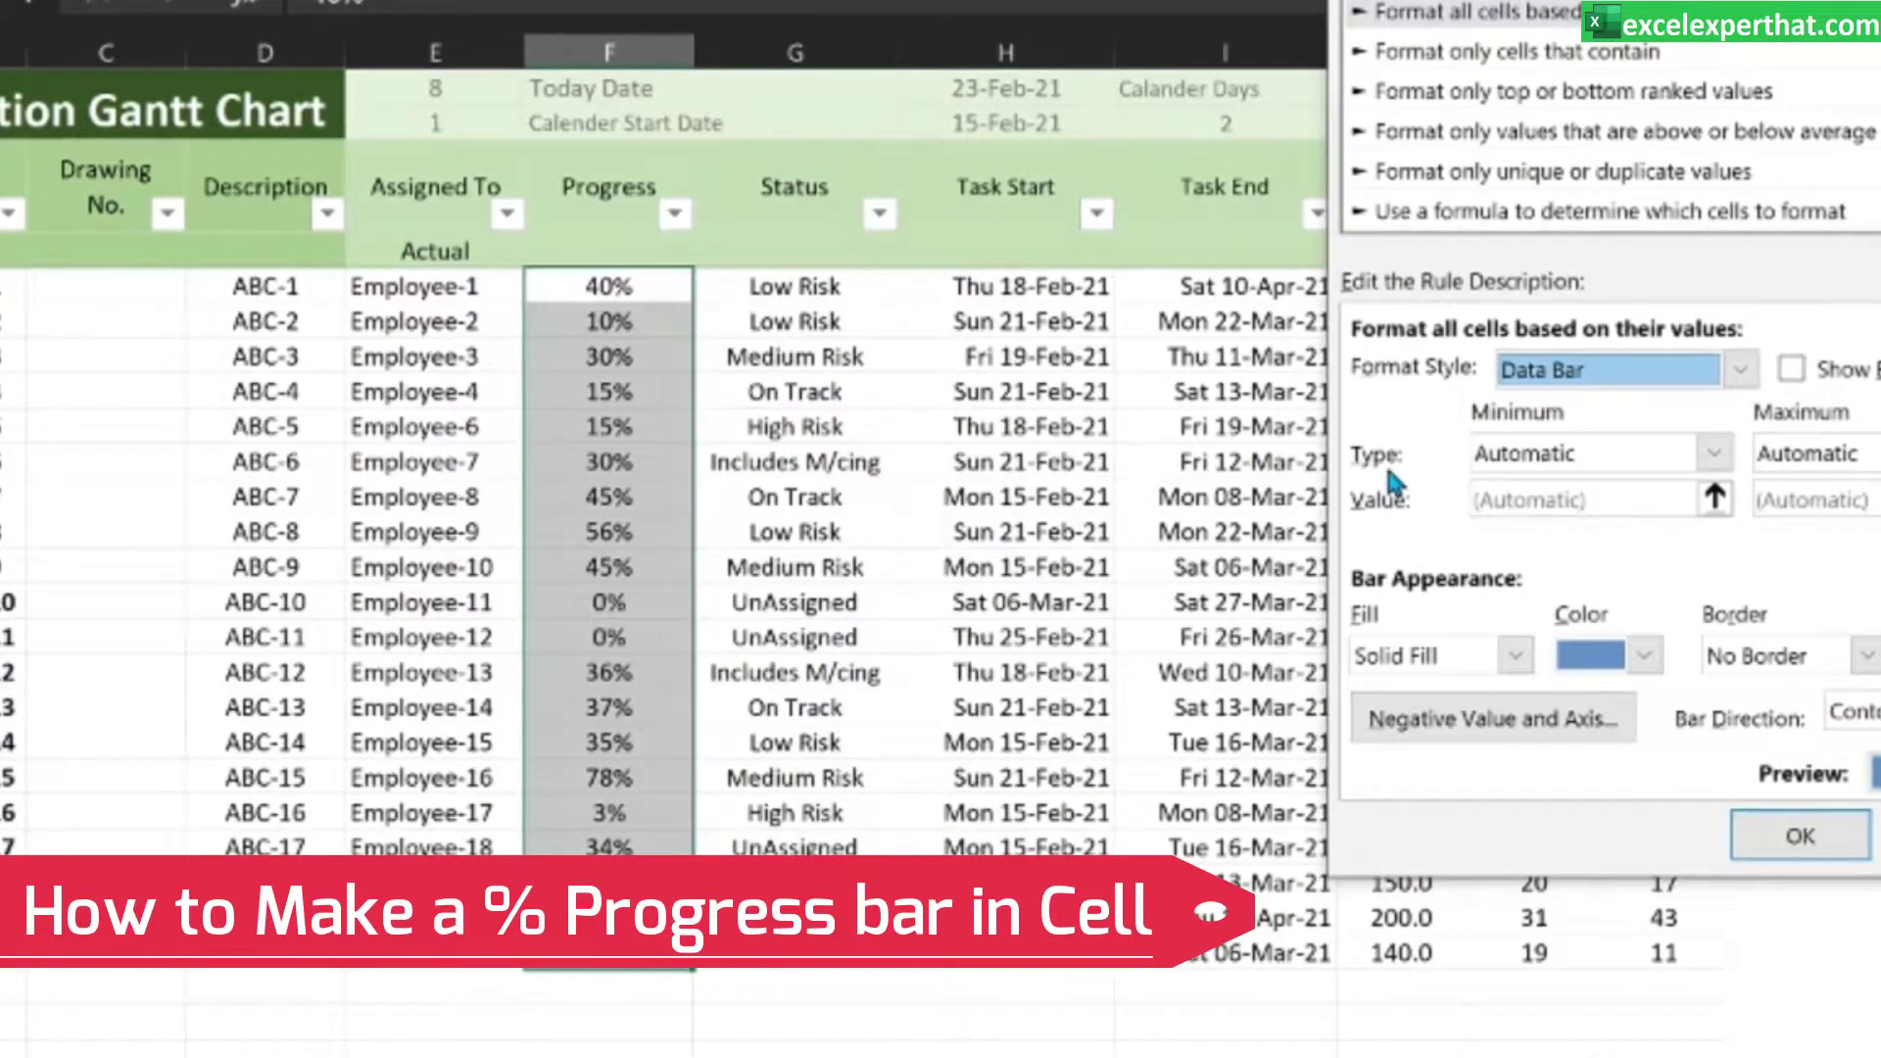
click(1563, 456)
click(1558, 521)
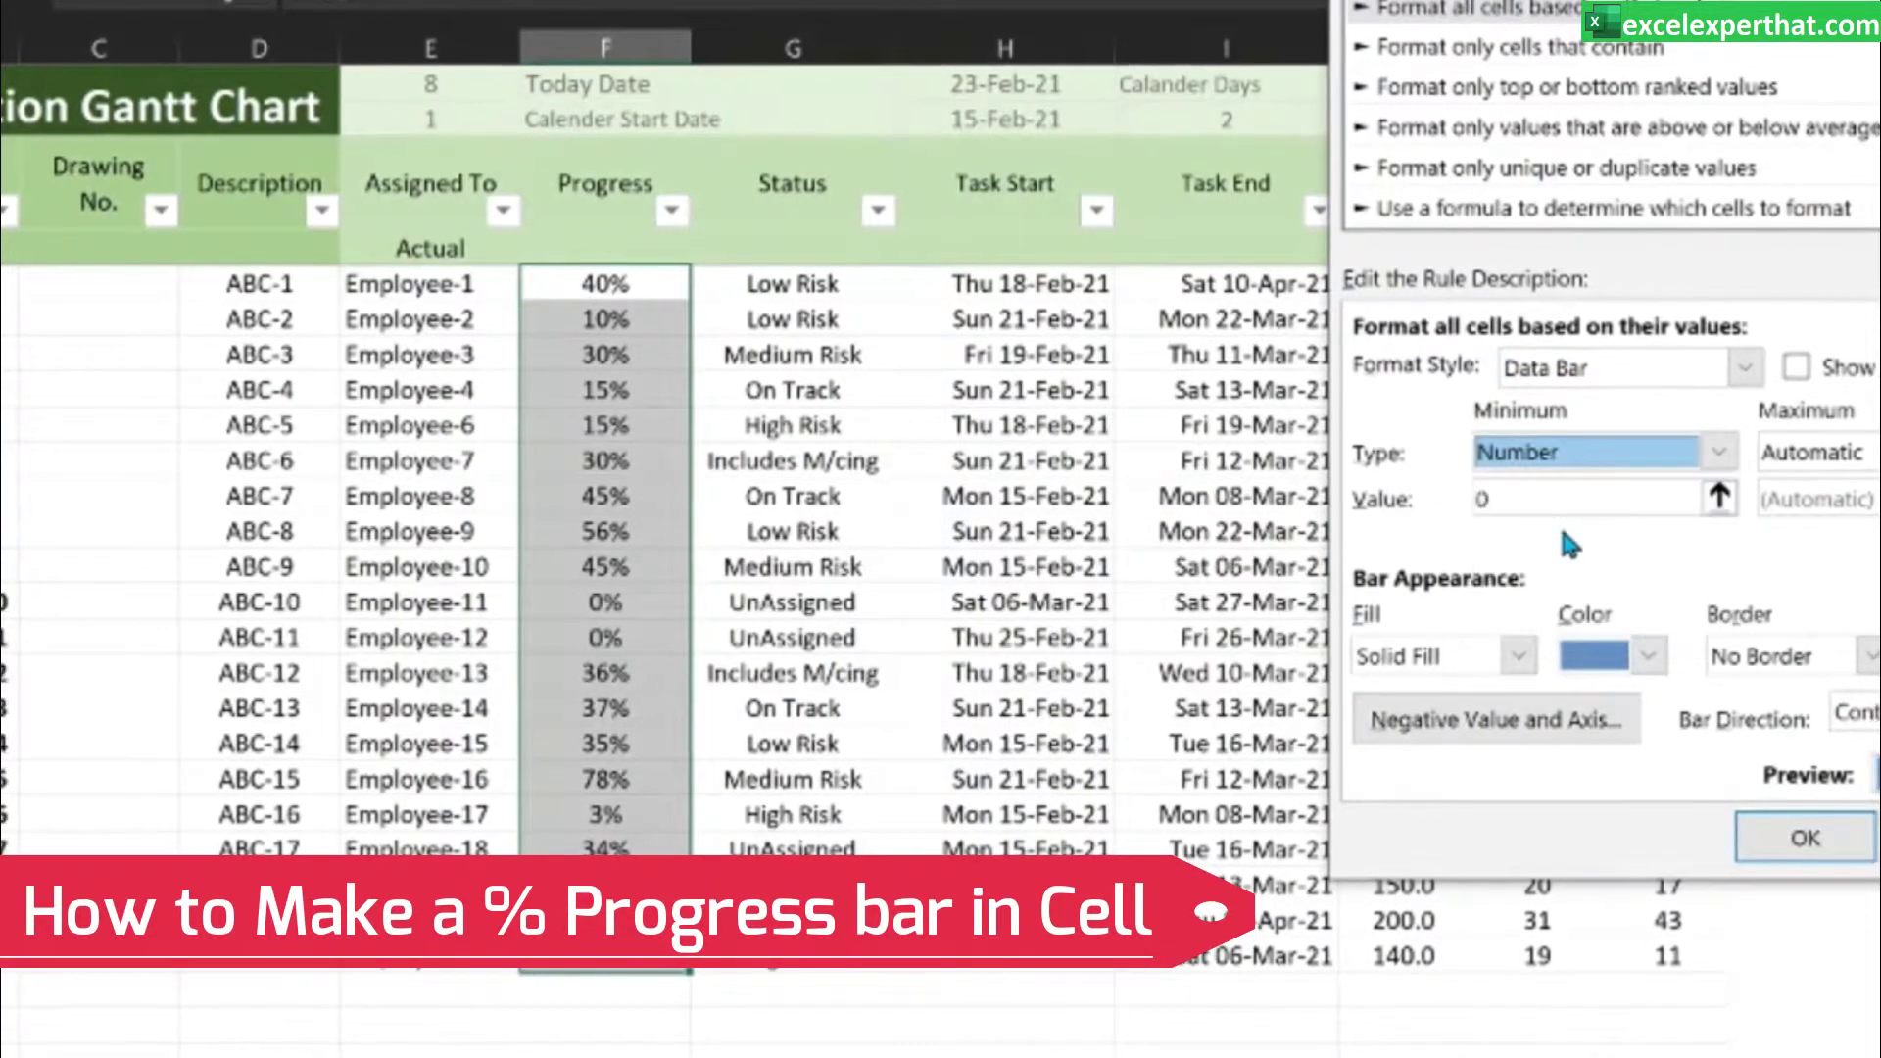
click(1828, 453)
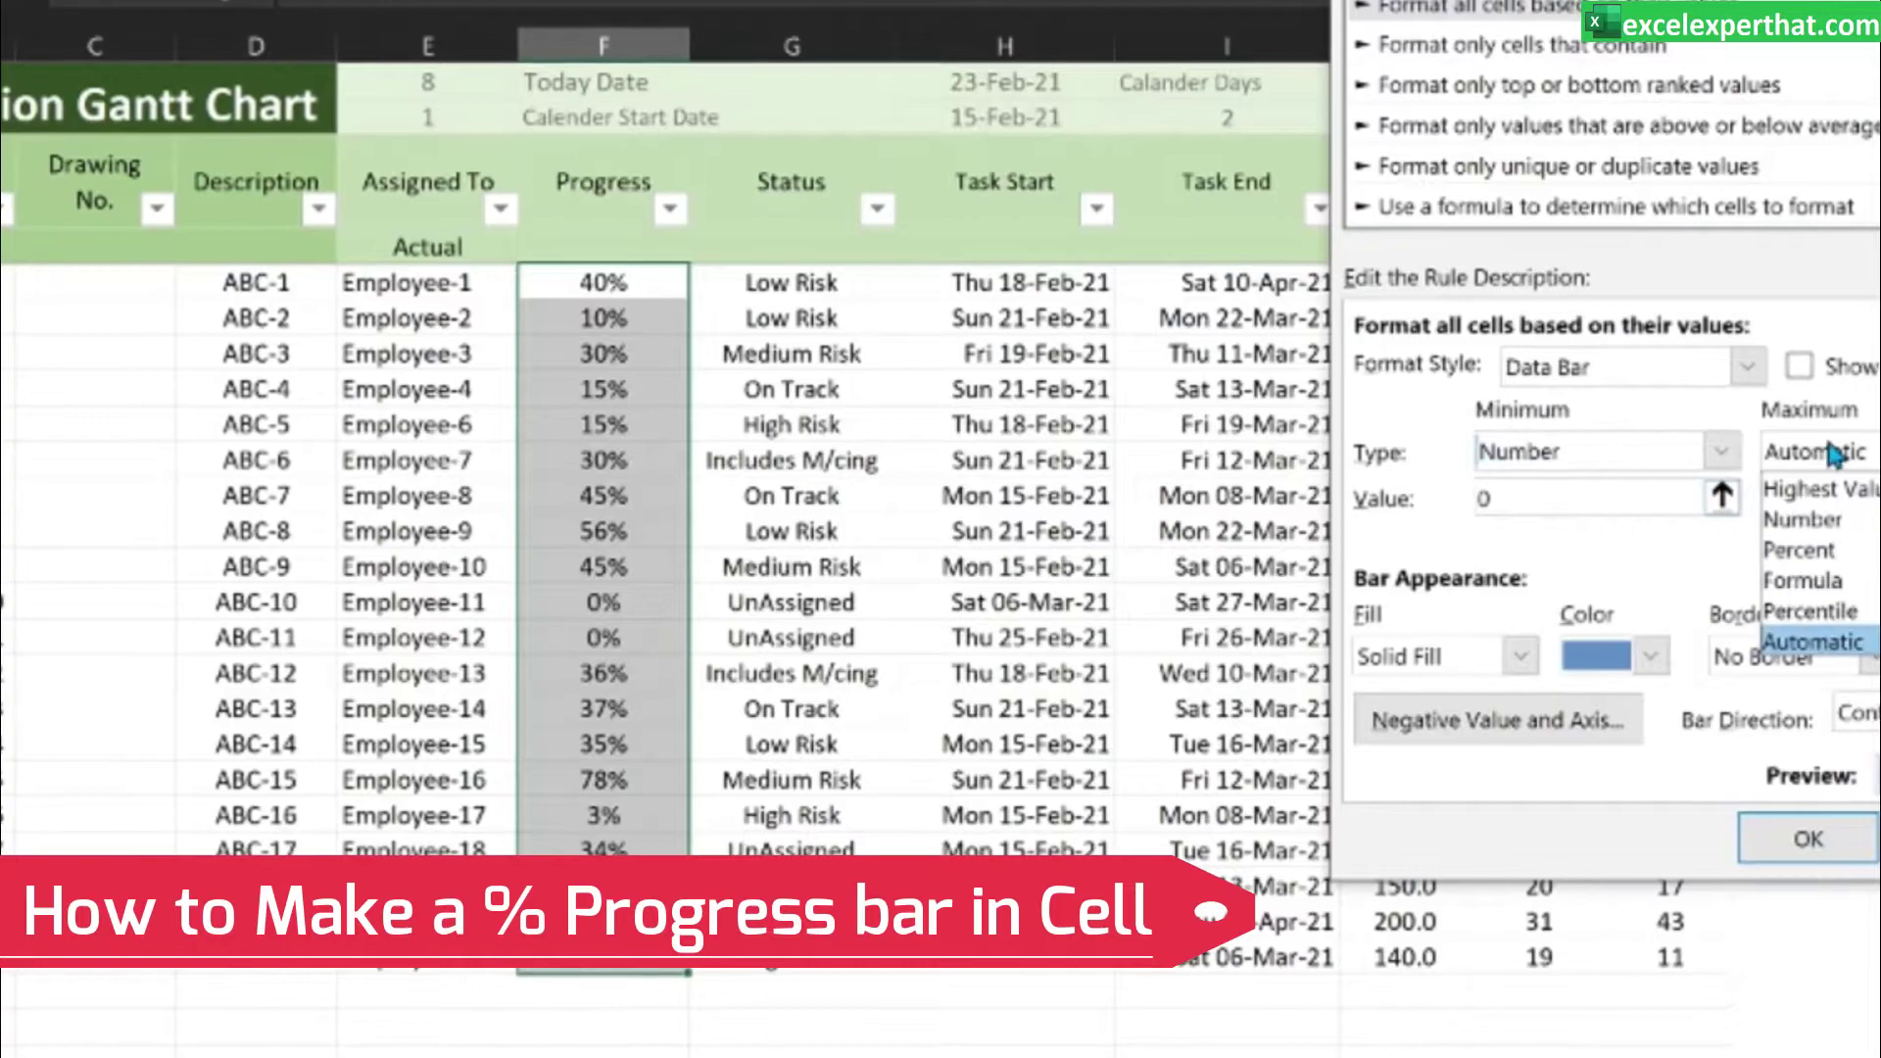
click(1865, 529)
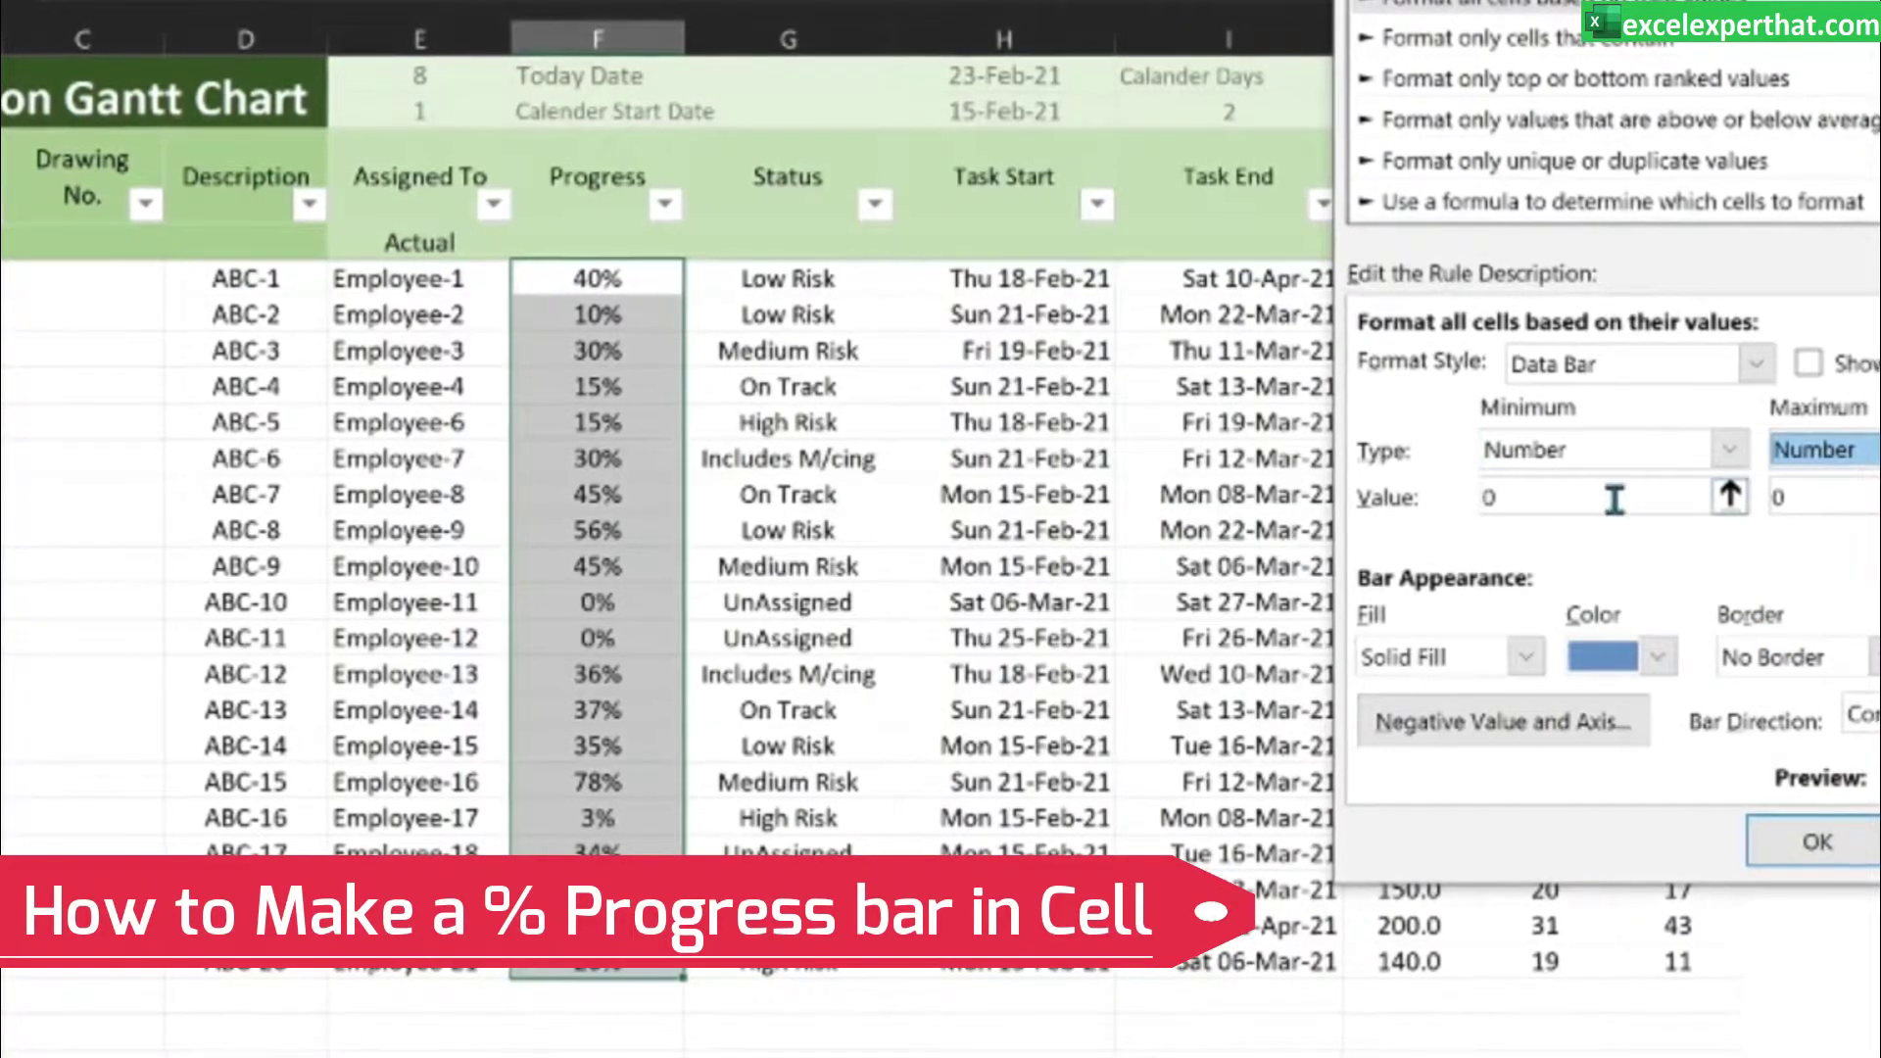
key(BackSpace)
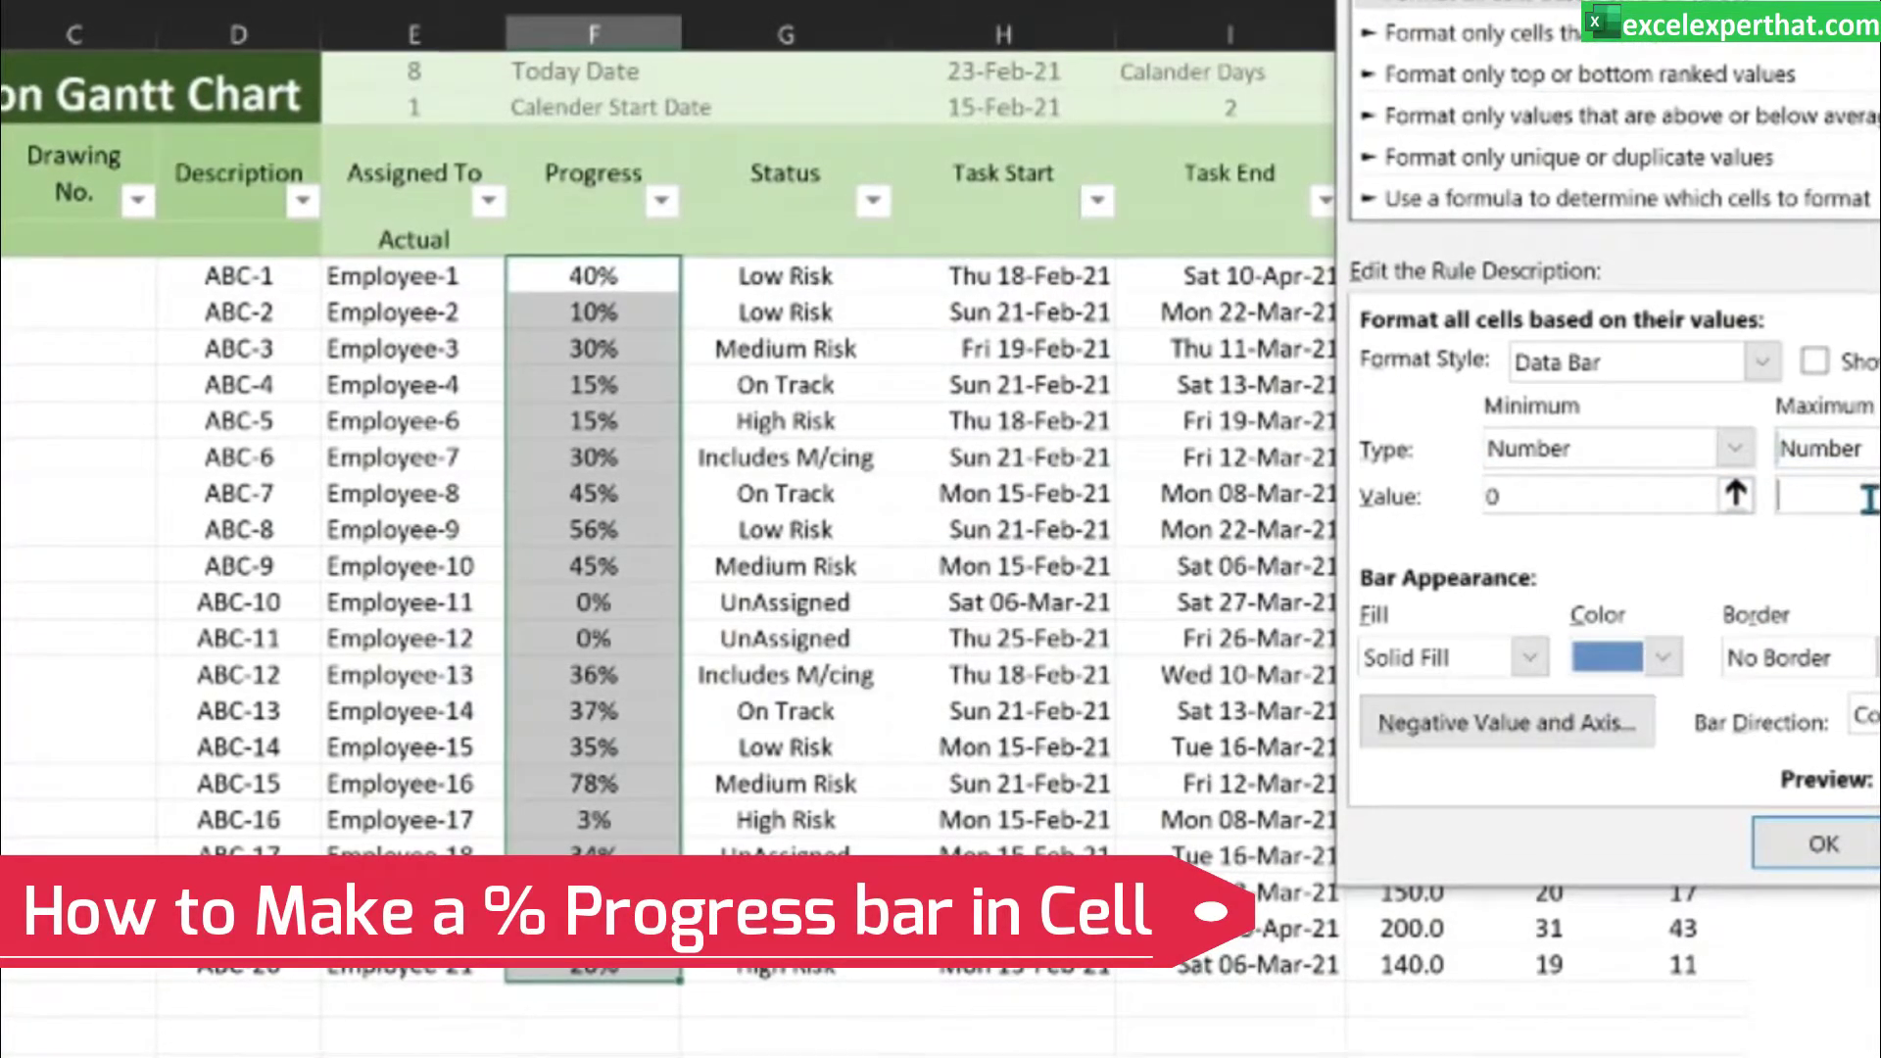
text(1)
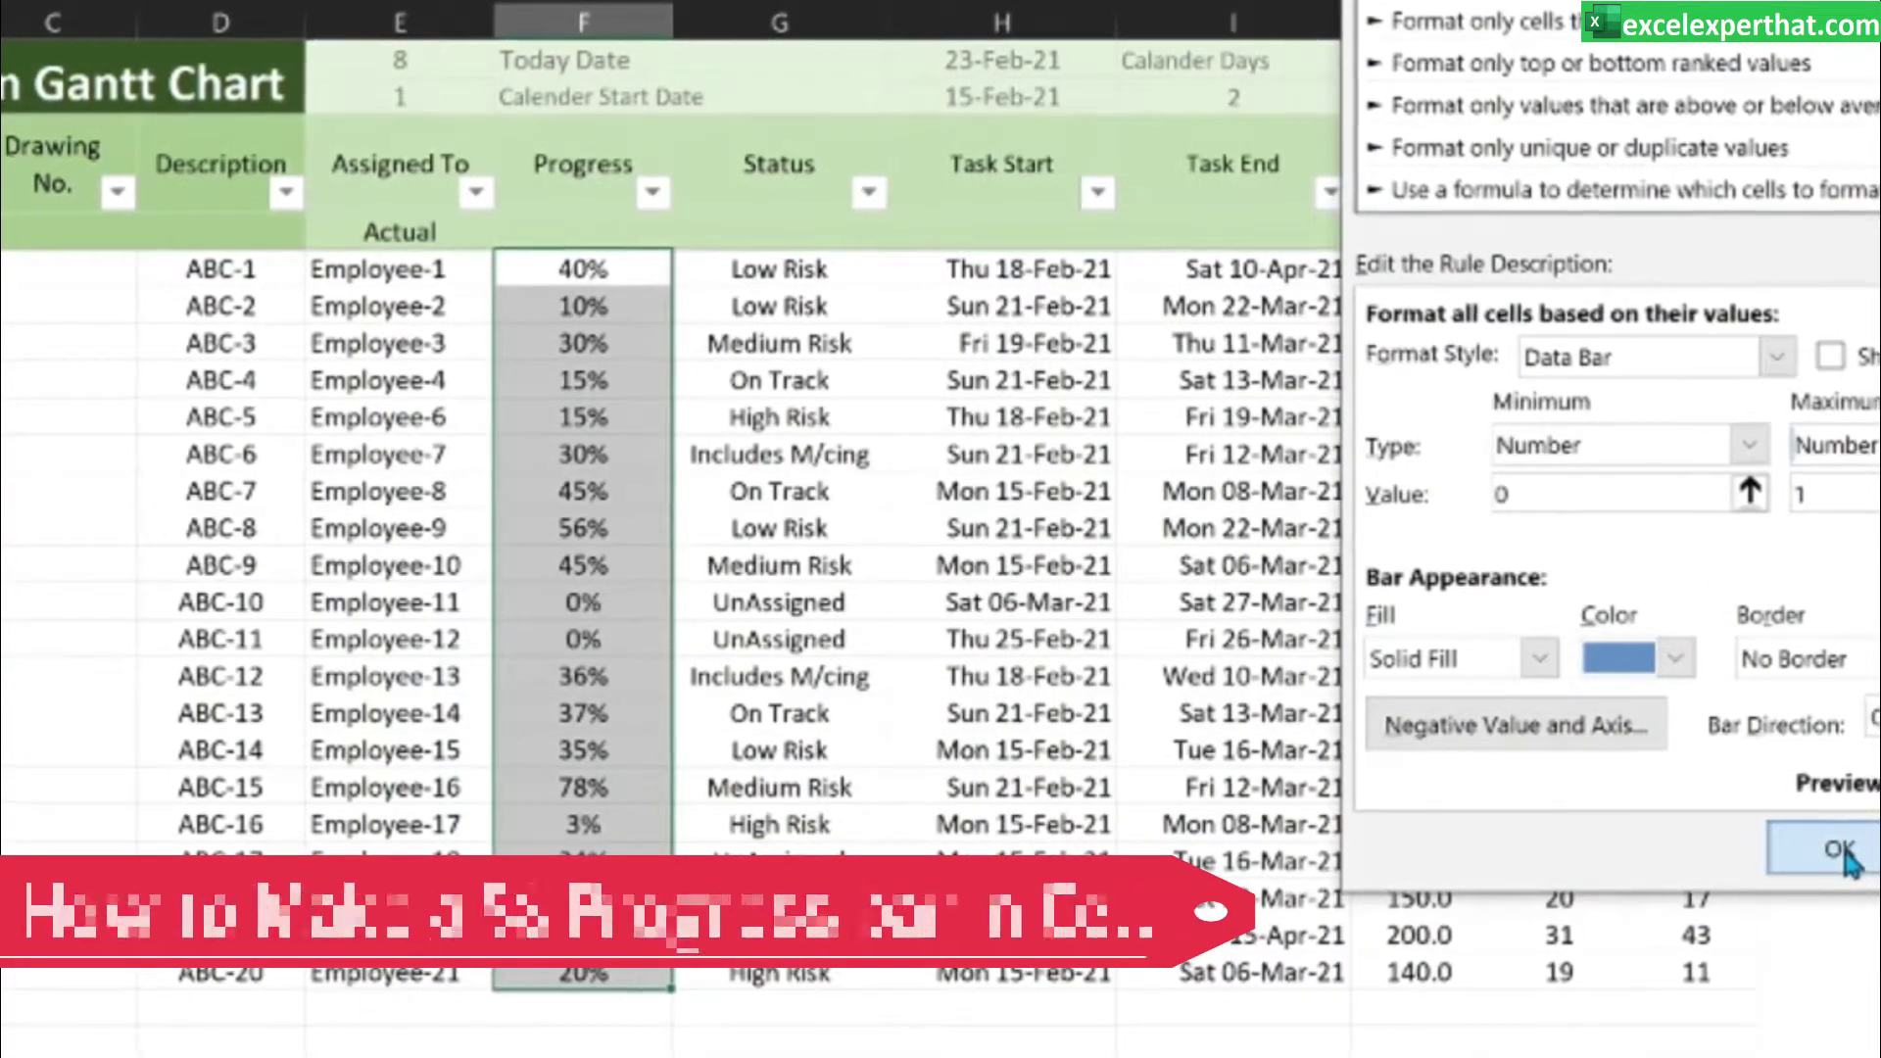
click(1842, 851)
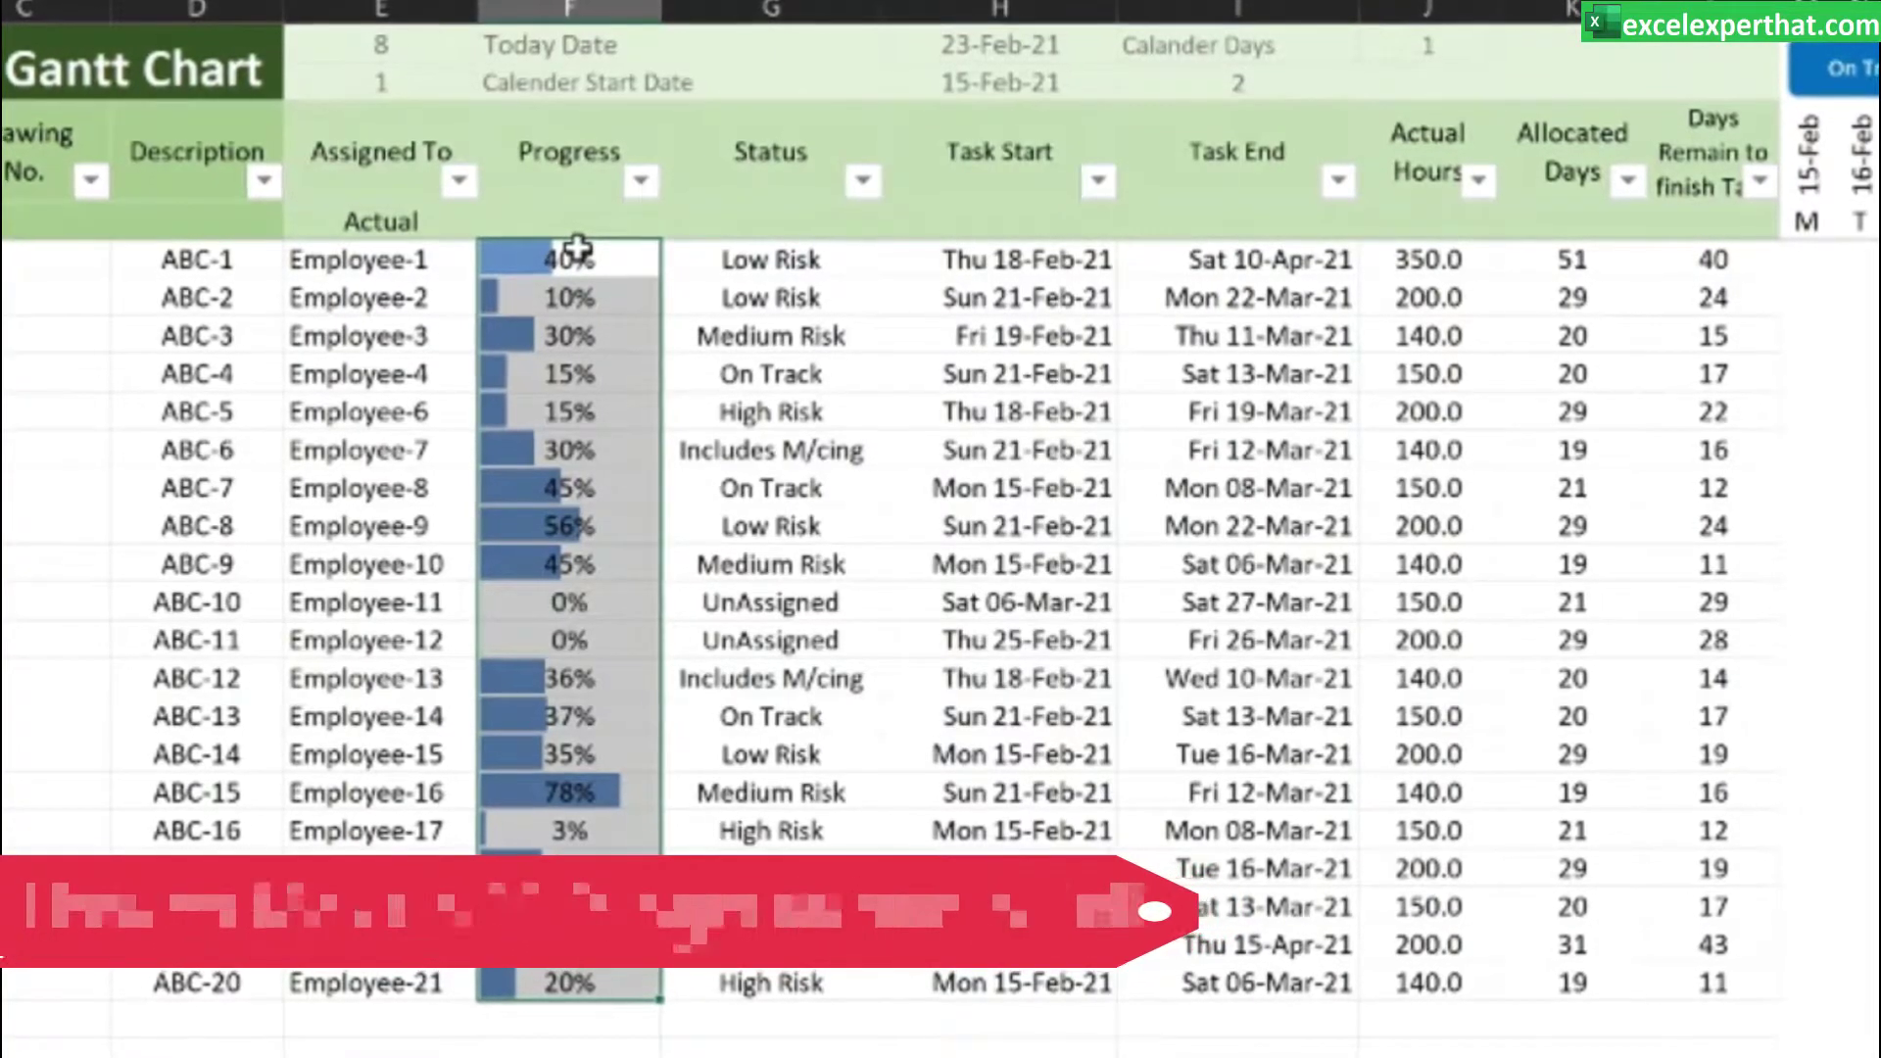
click(584, 259)
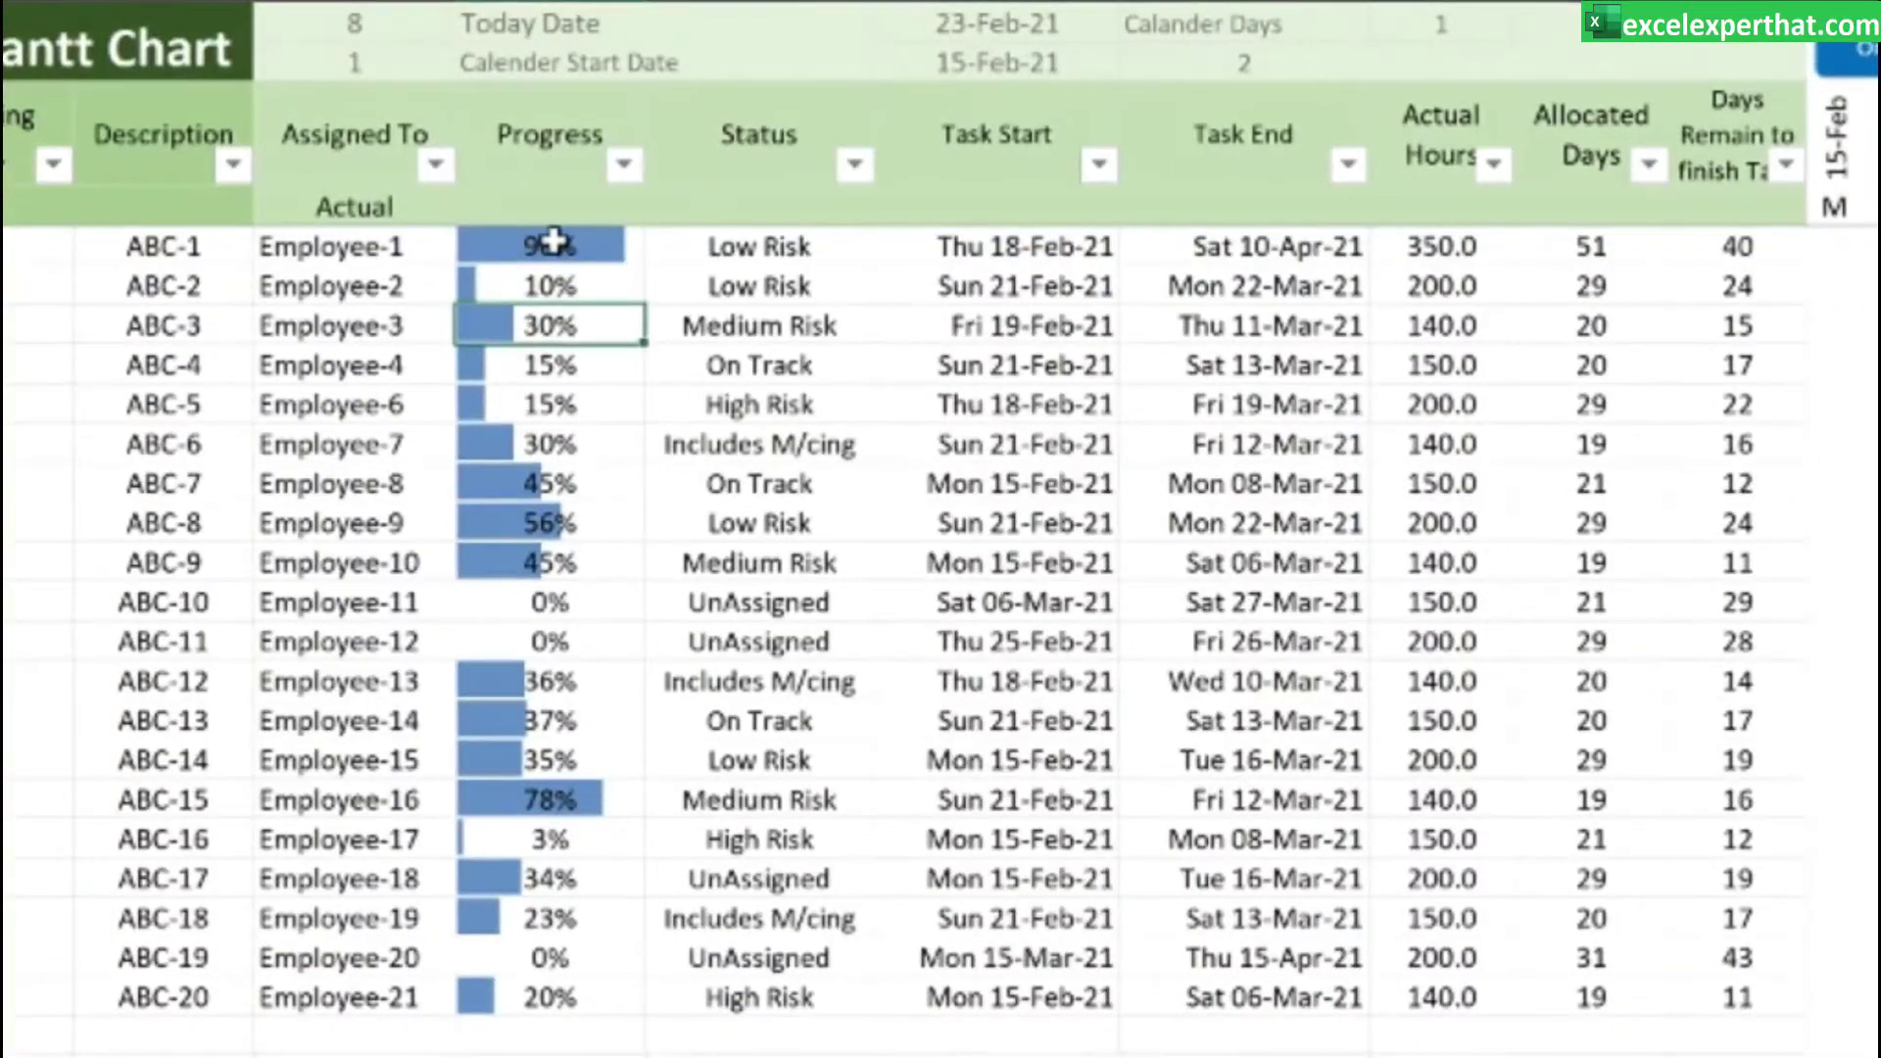
click(554, 240)
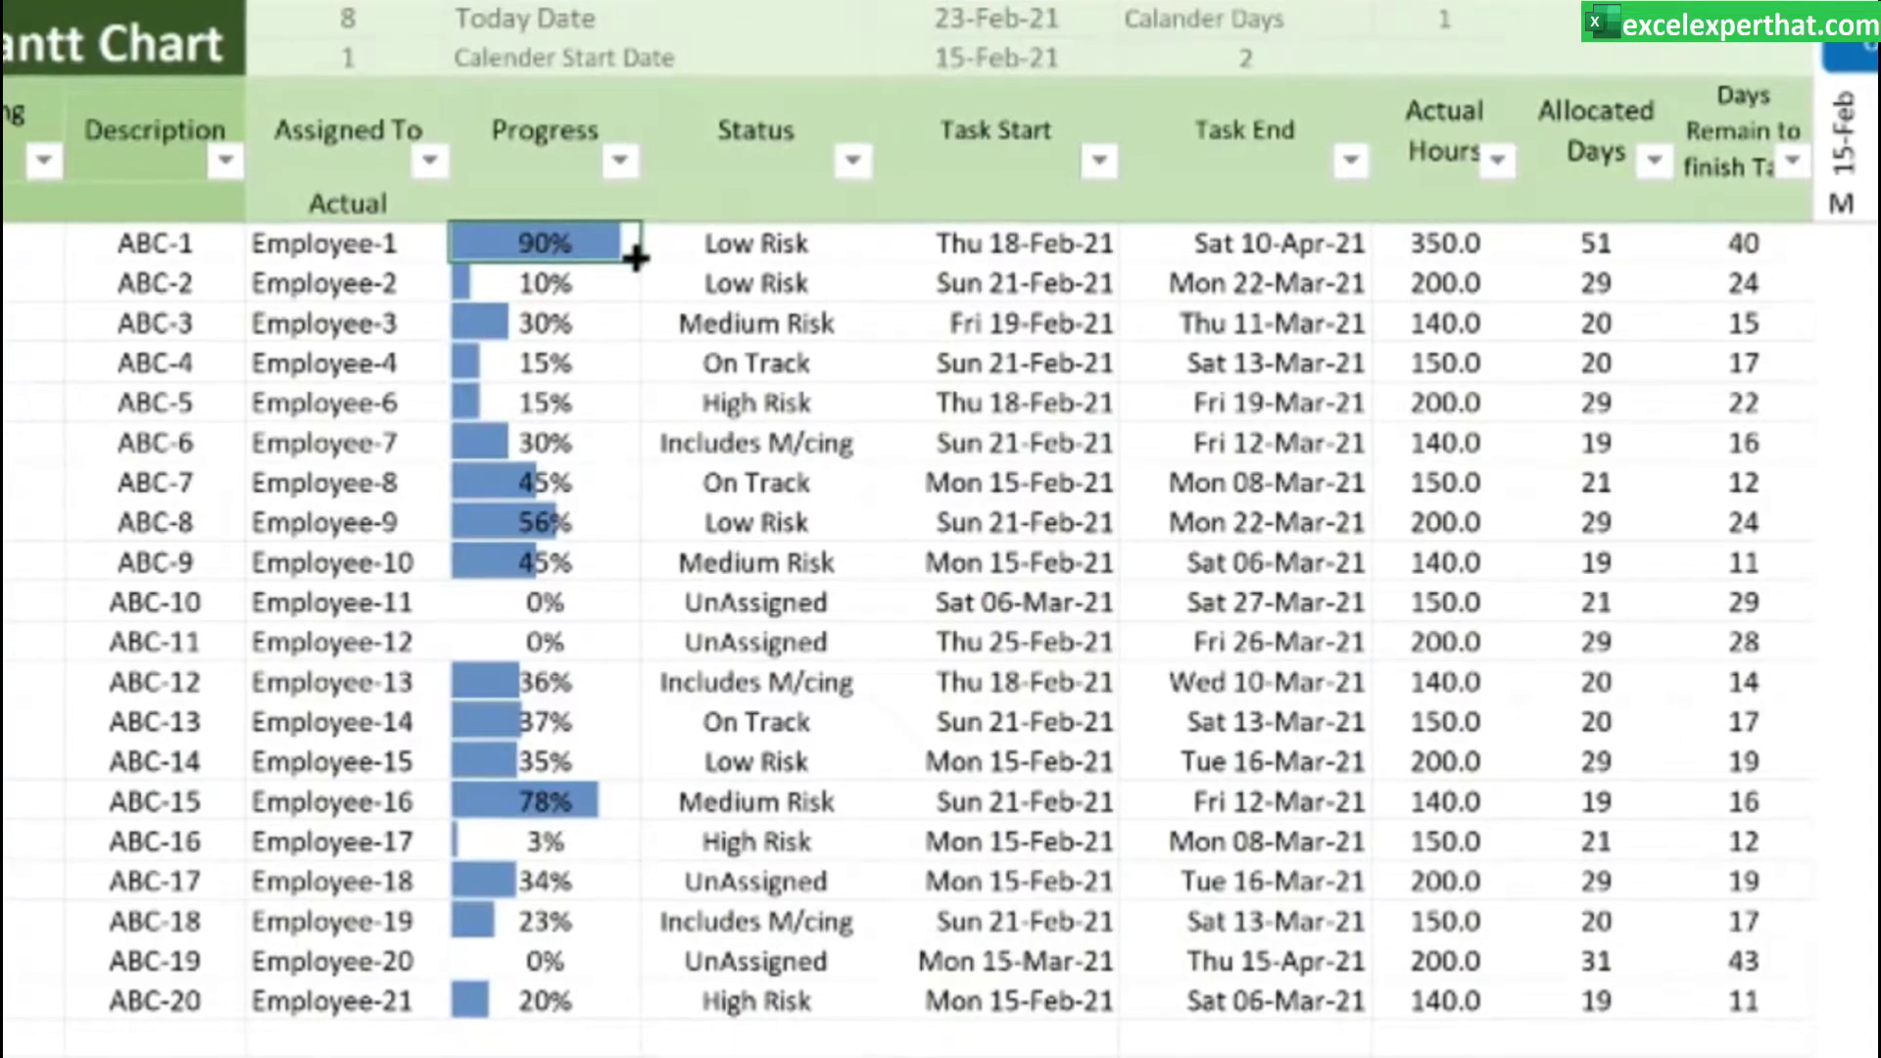
text(40)
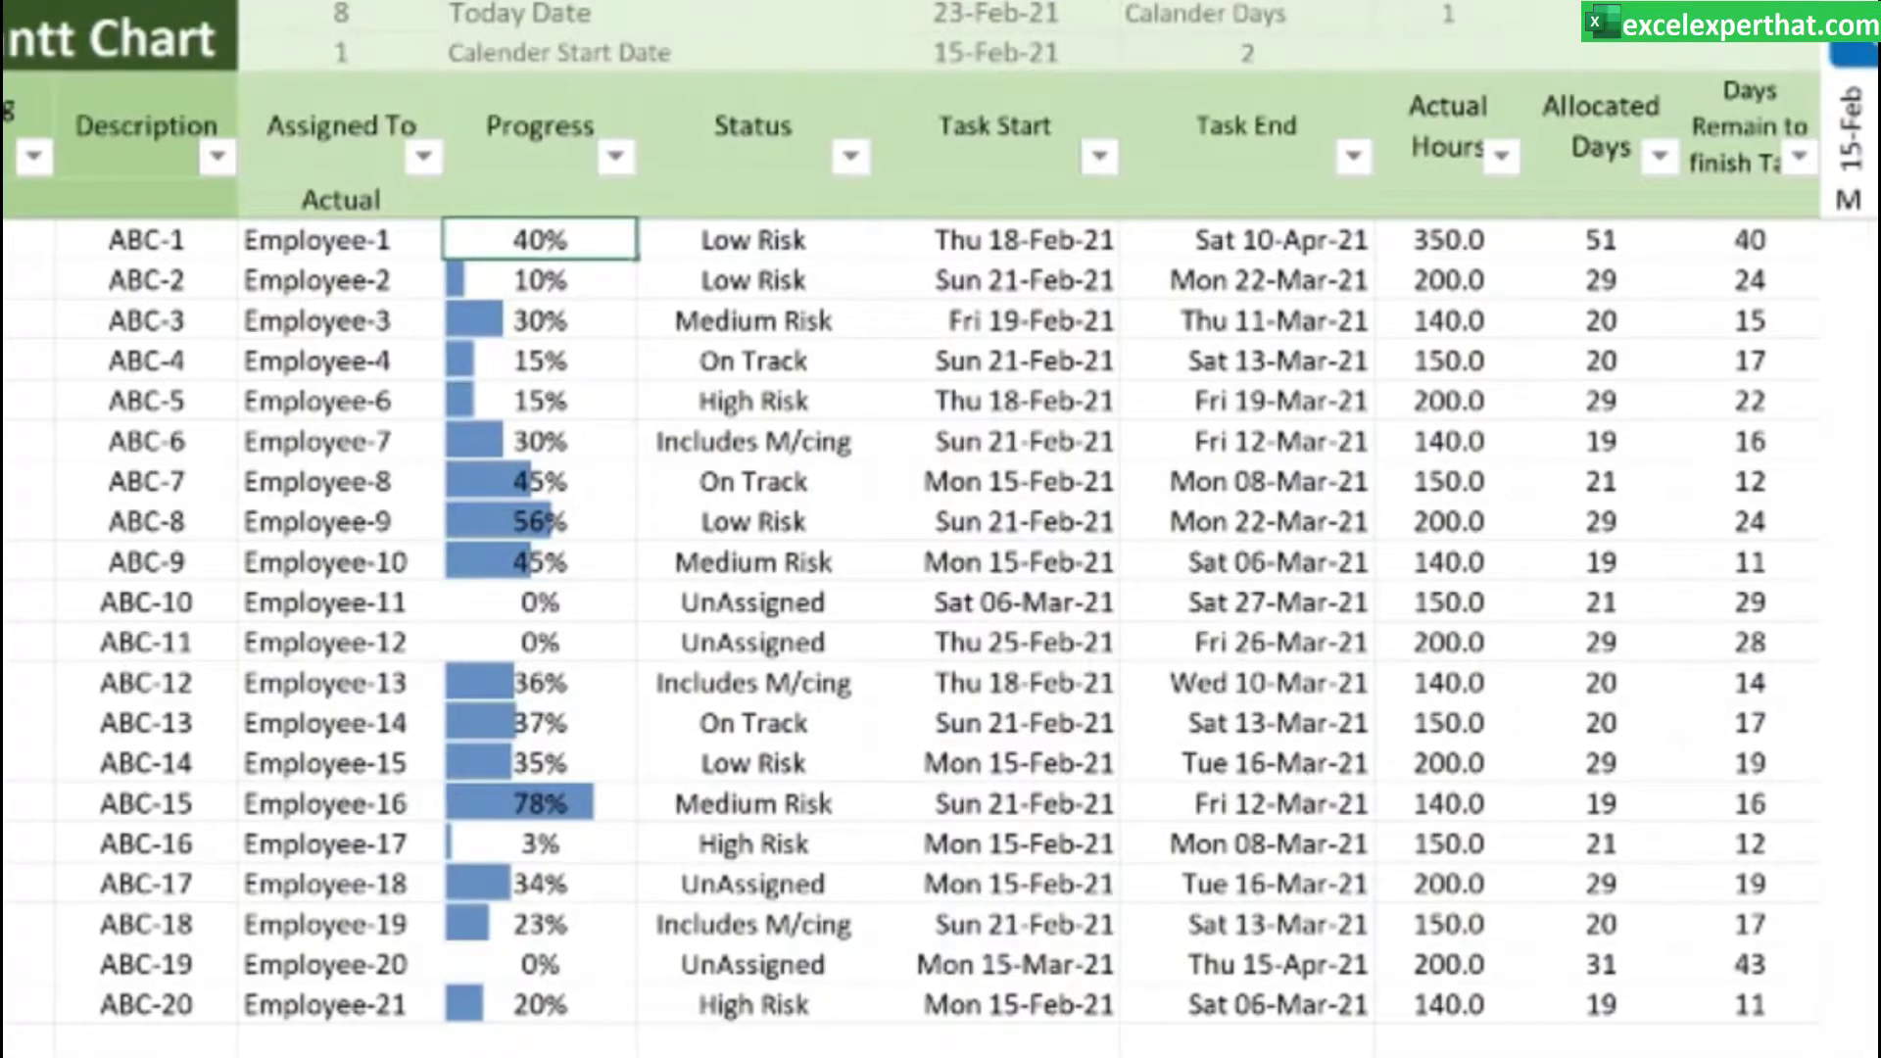
click(1213, 525)
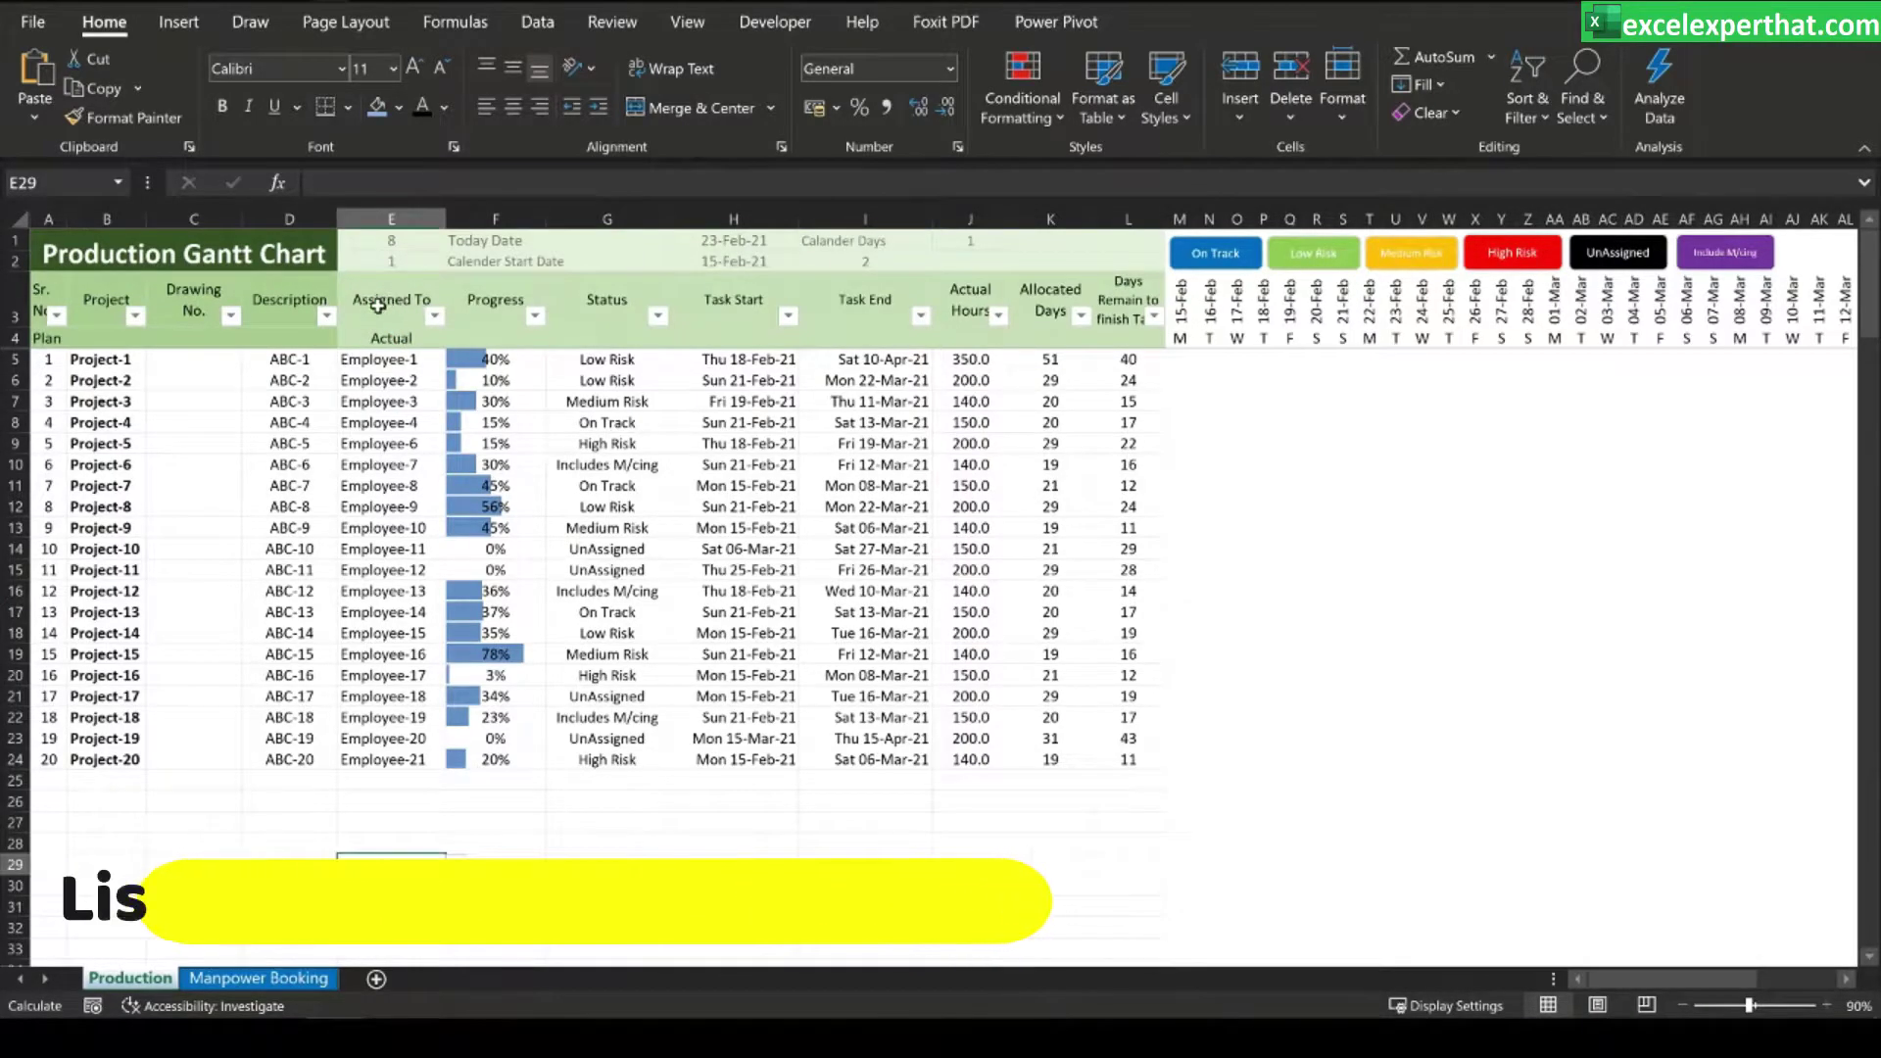
- Check E5's employee dropdown list, then switch to the Manpower Booking sheet
click(378, 305)
click(395, 359)
click(456, 359)
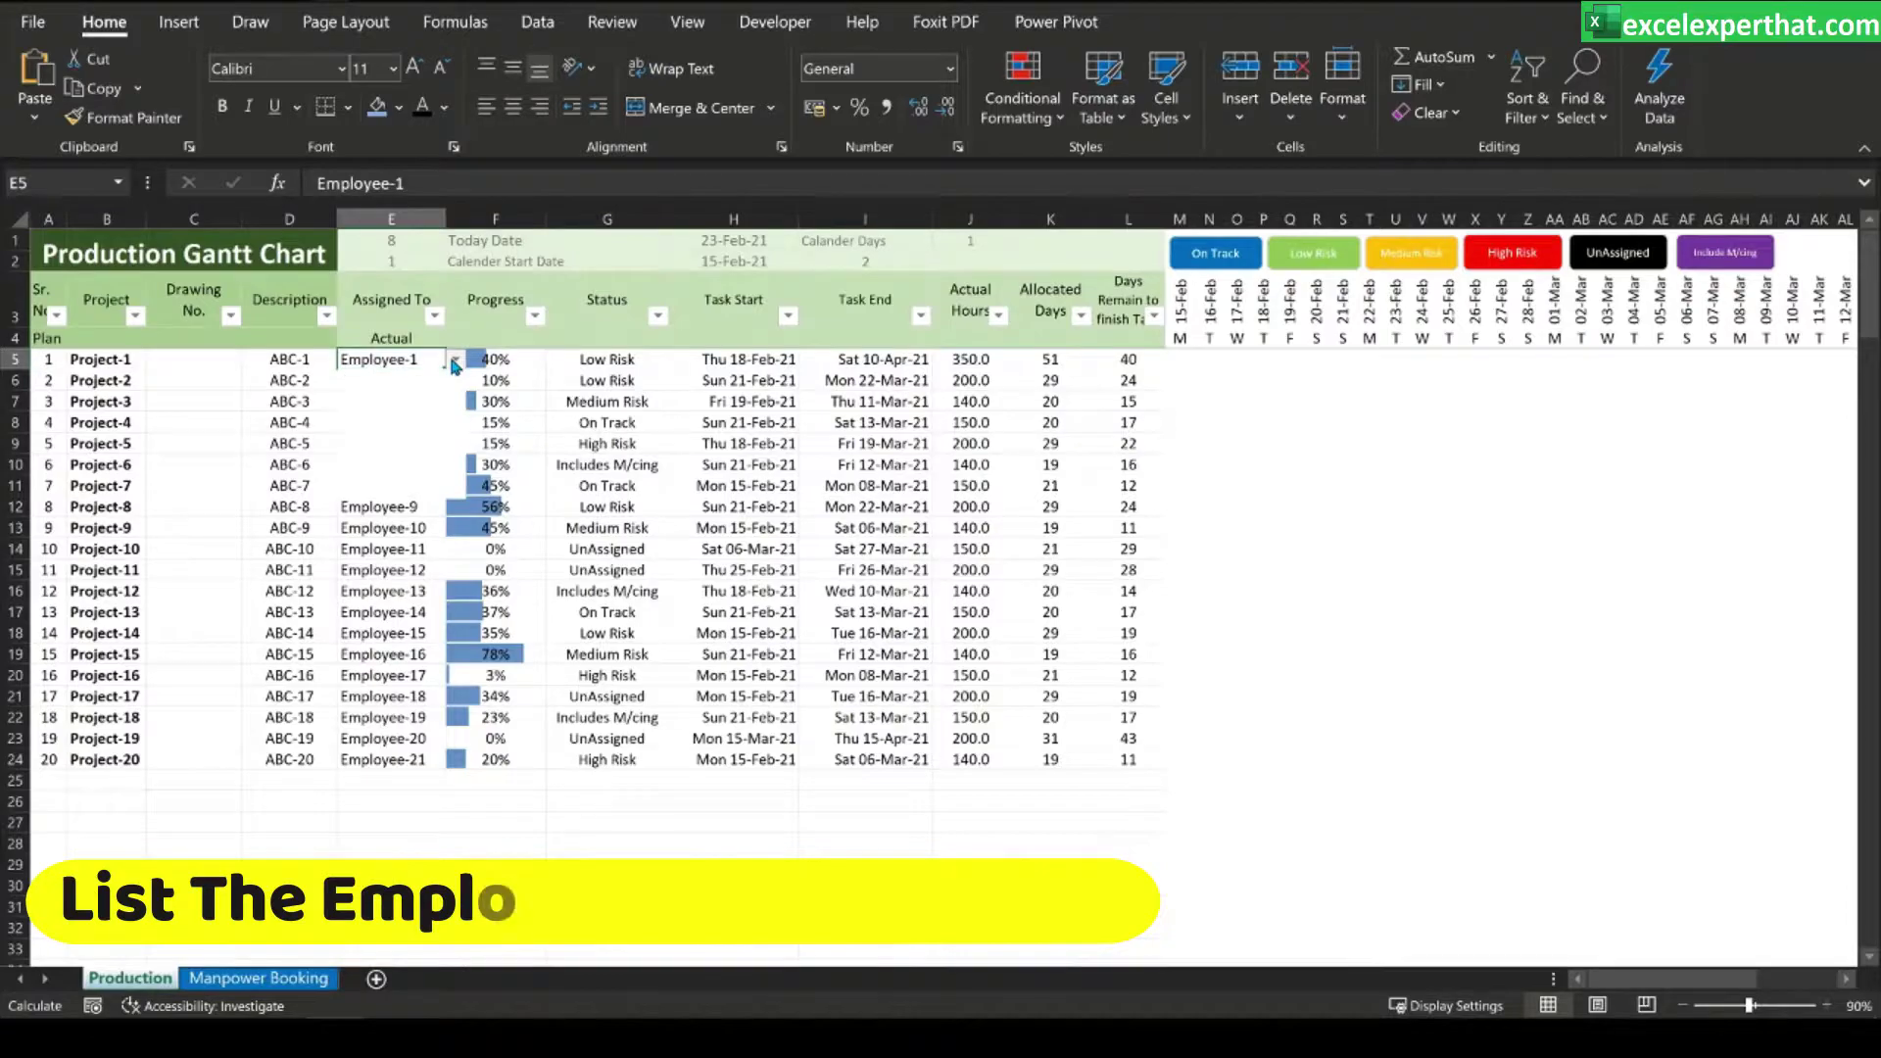
drag(456, 402, 459, 465)
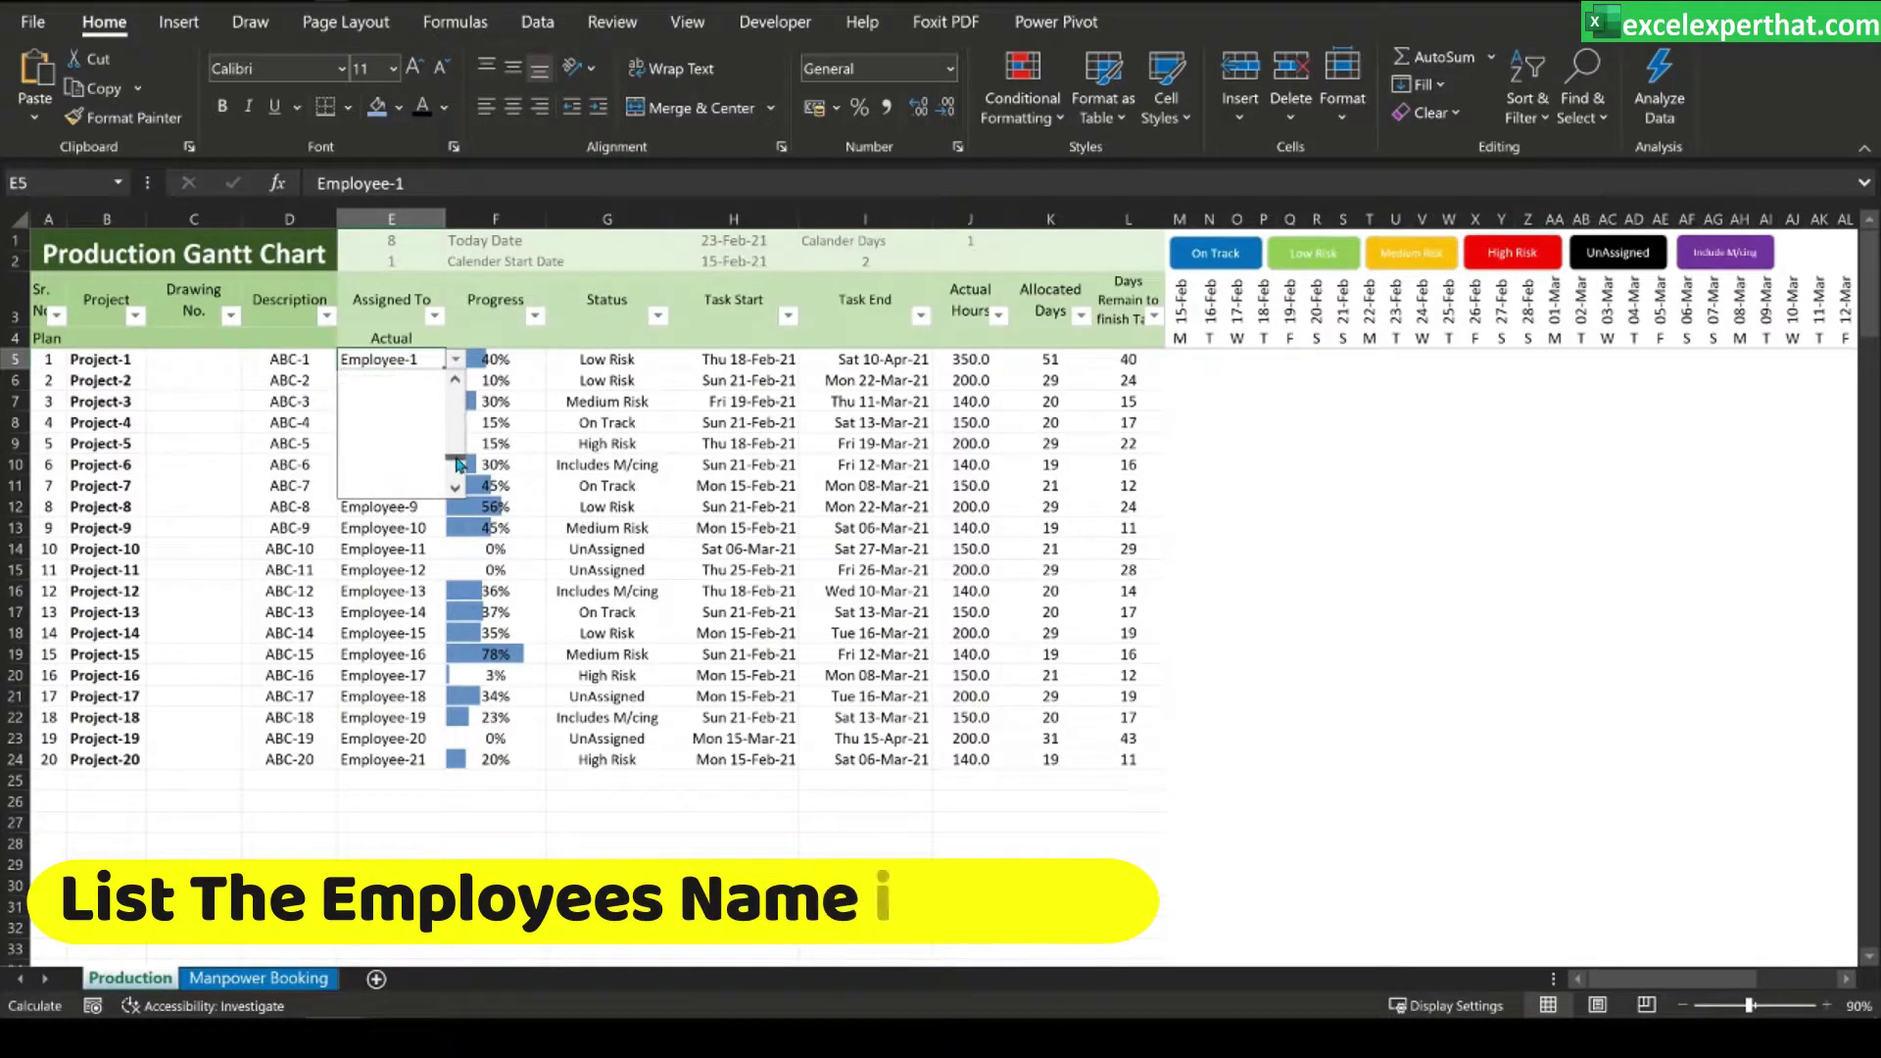
key(Escape)
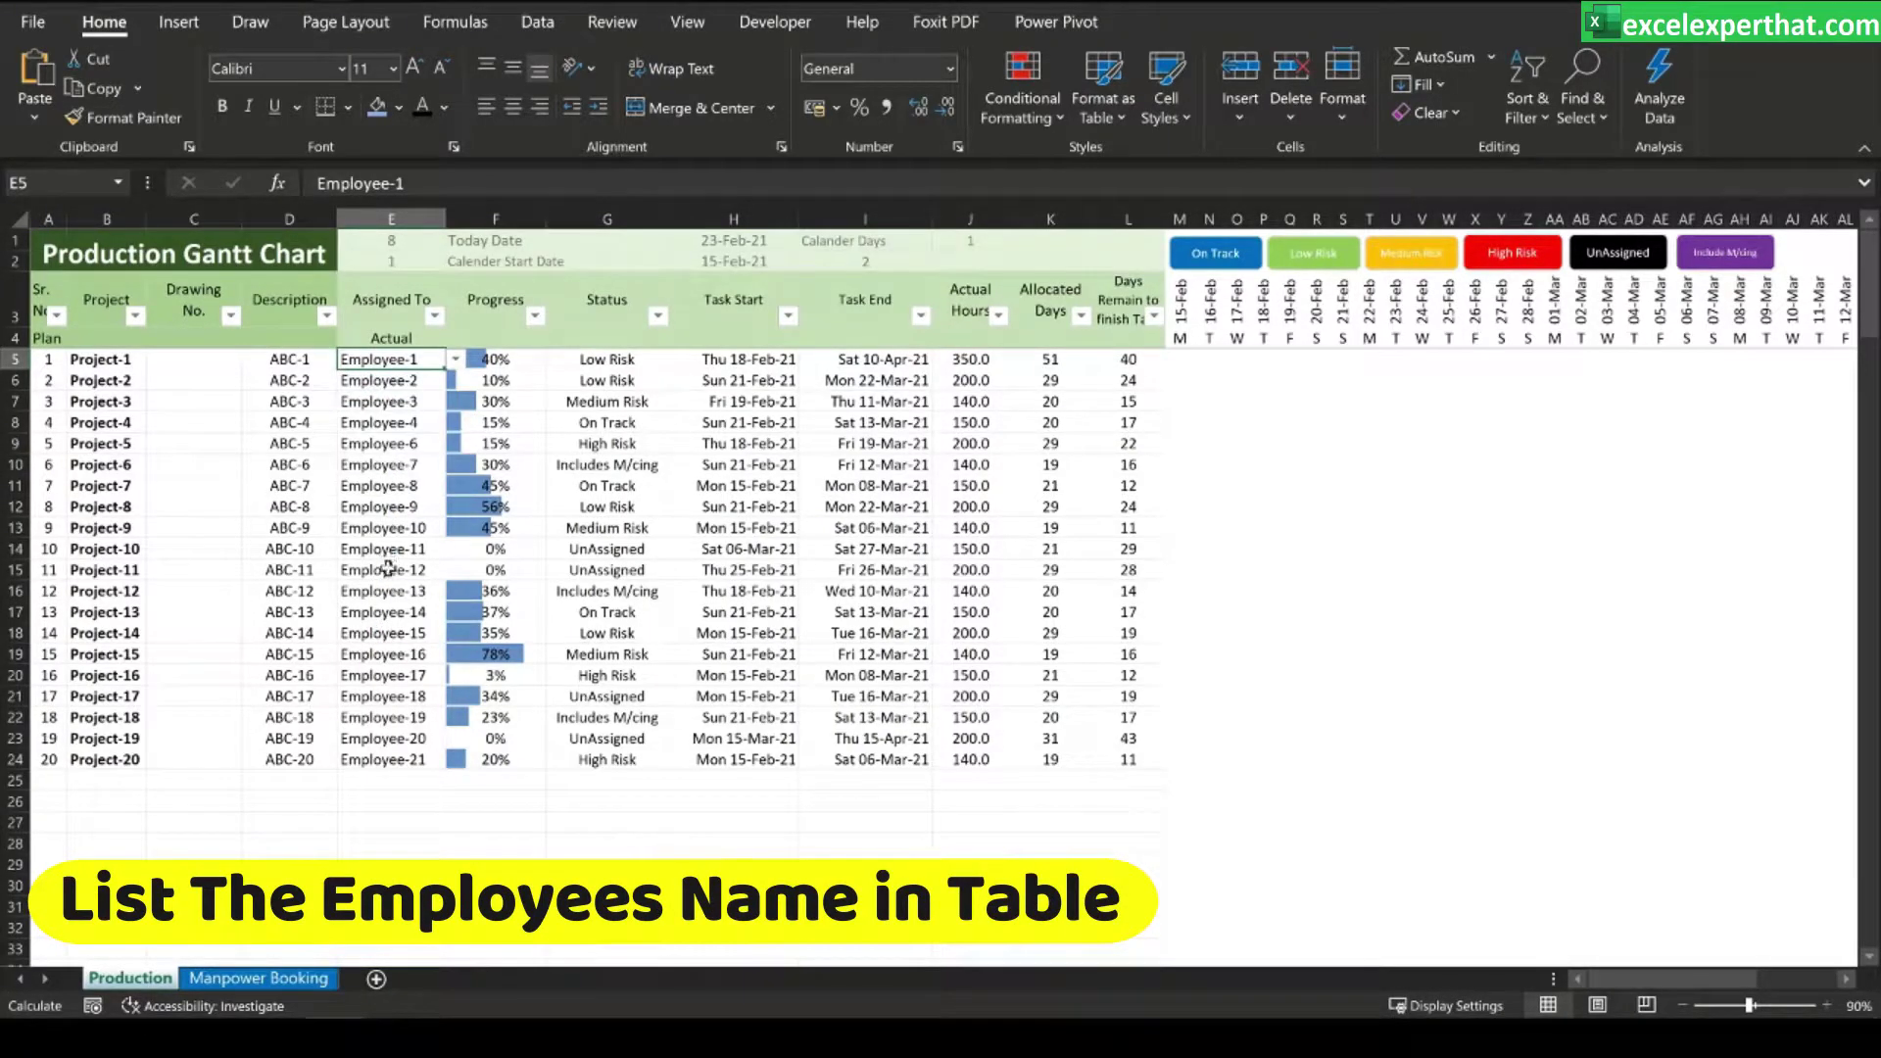
click(284, 979)
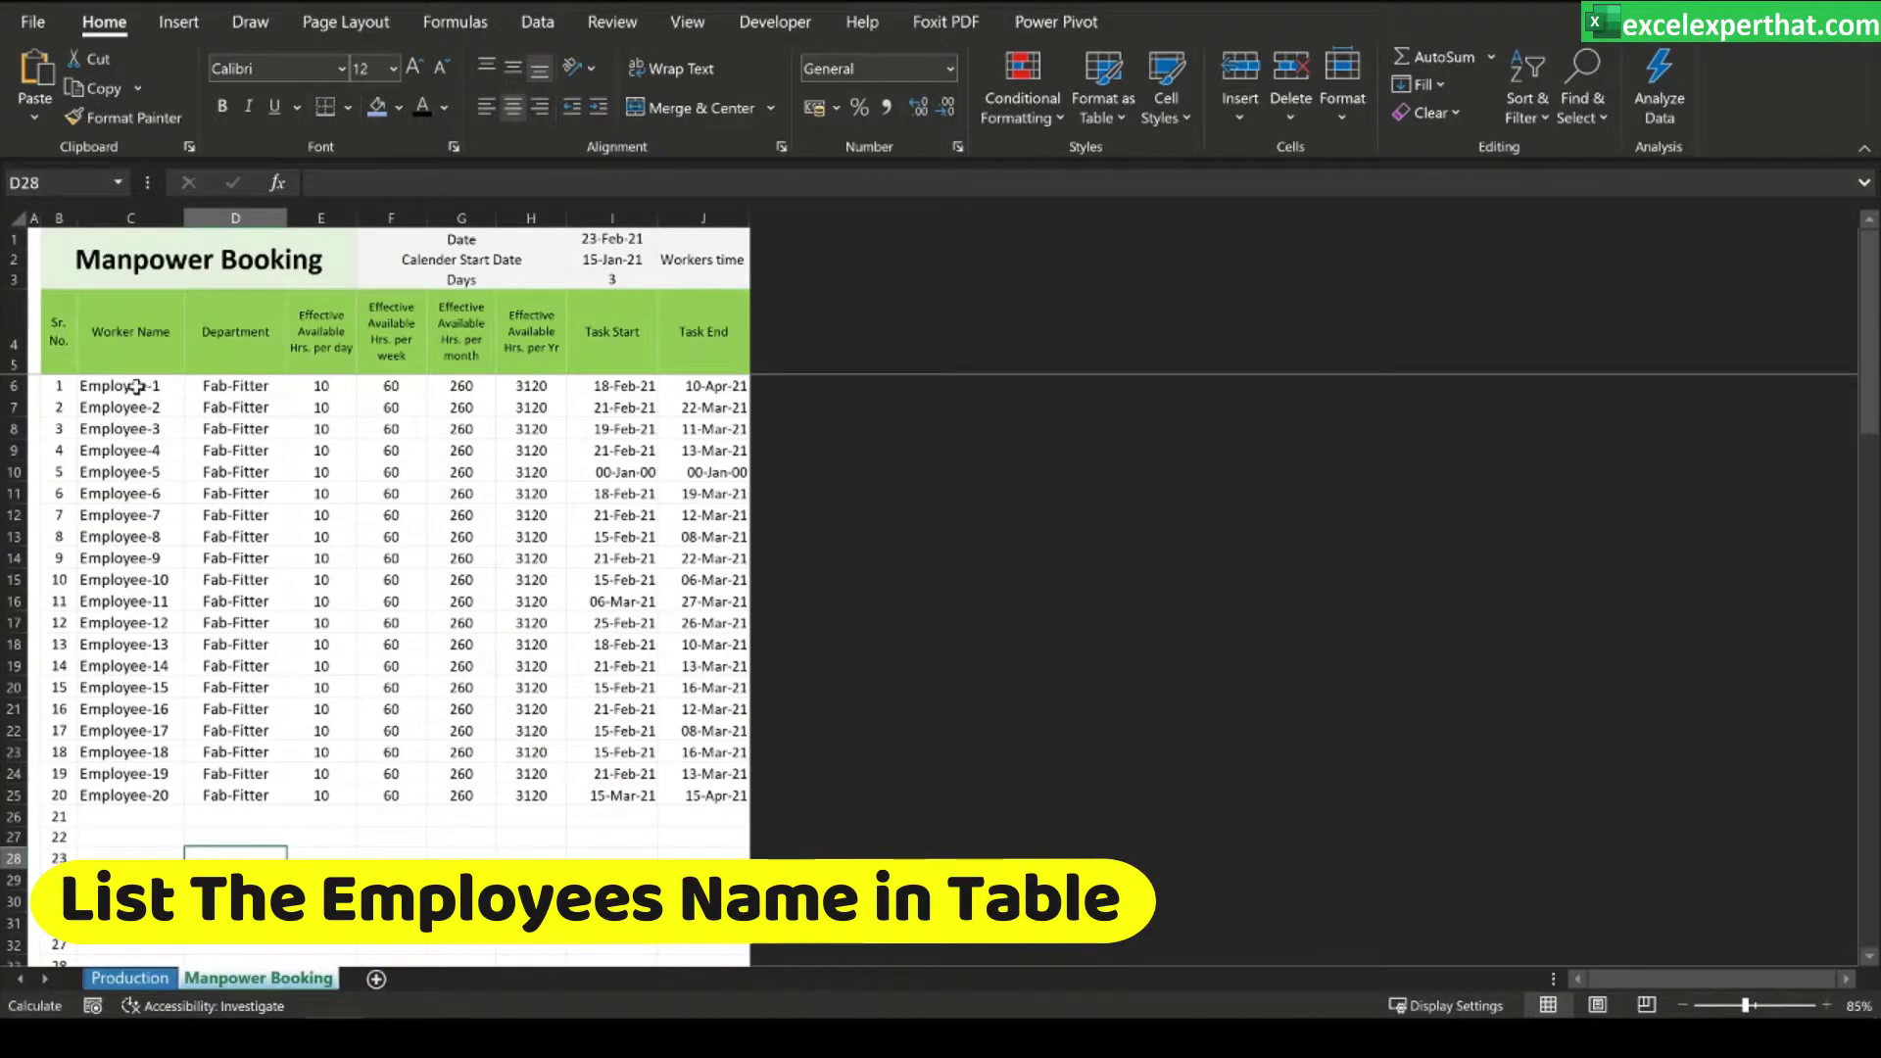
drag(138, 387, 127, 794)
drag(245, 387, 251, 794)
drag(331, 391, 344, 782)
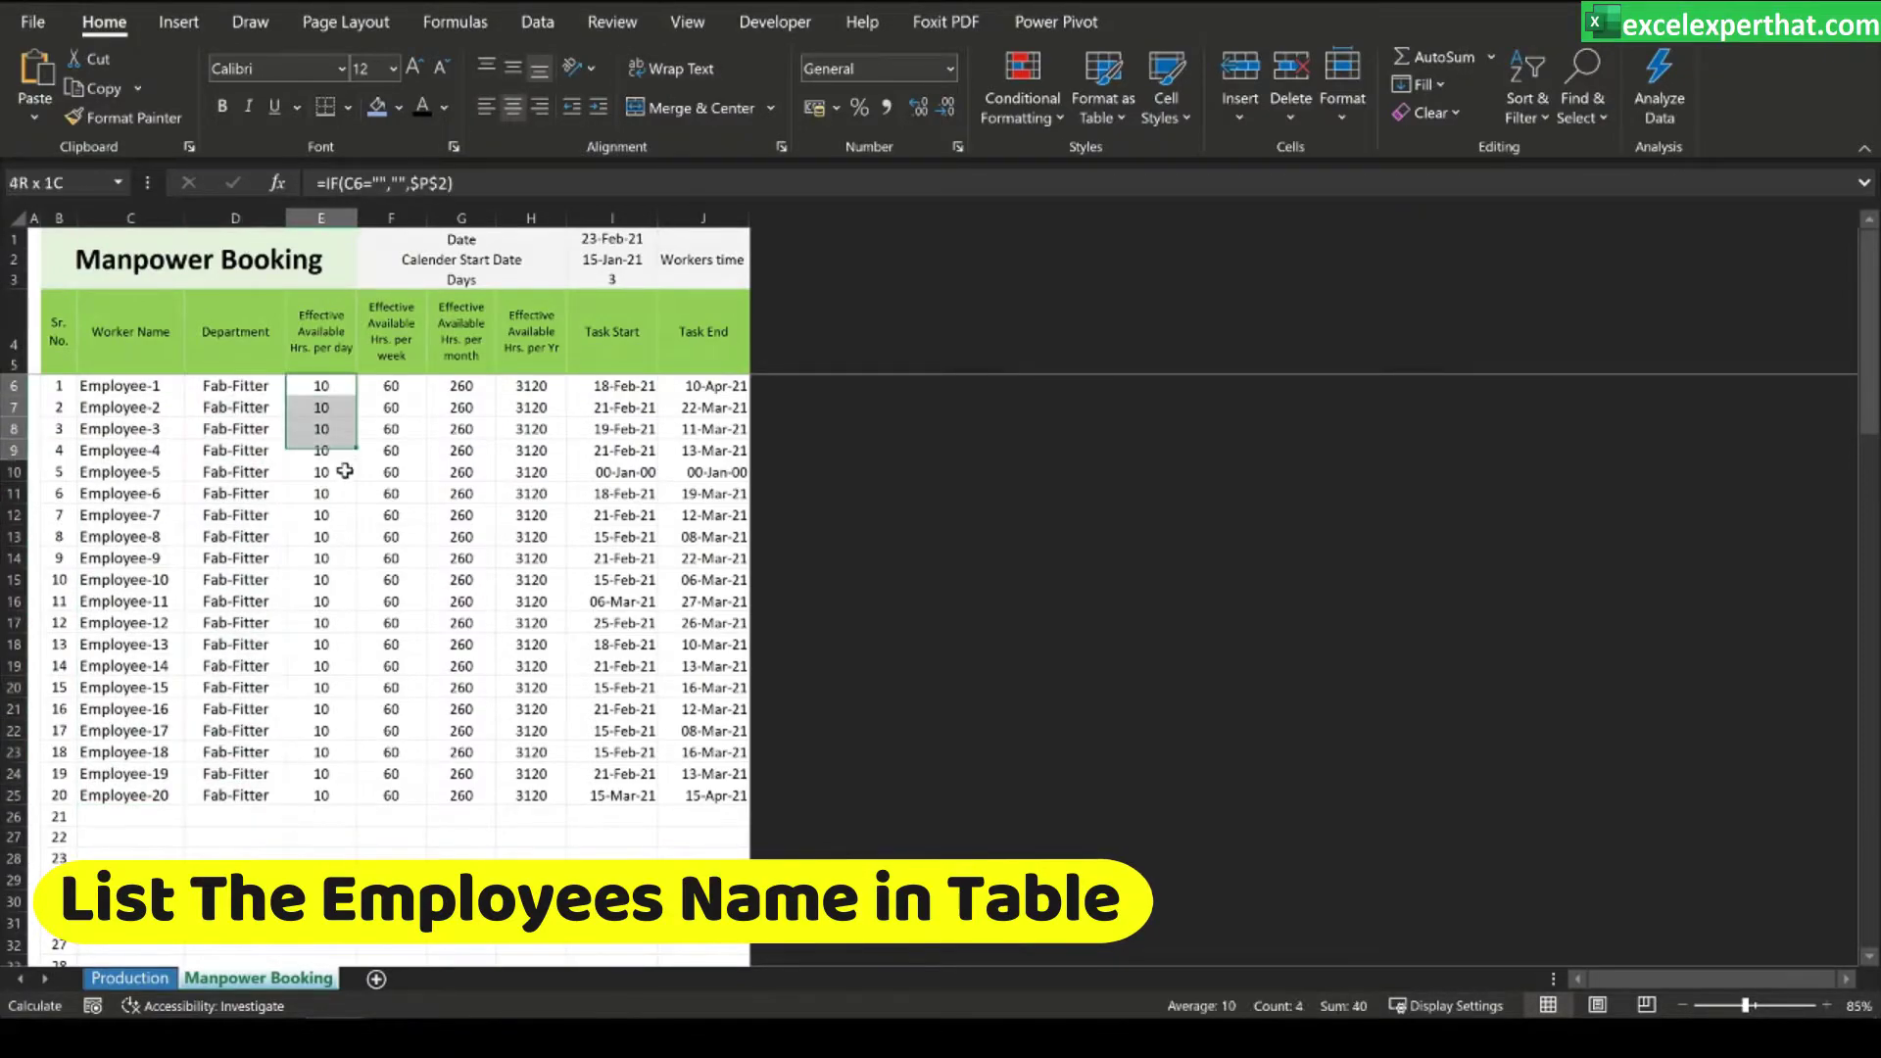
click(408, 388)
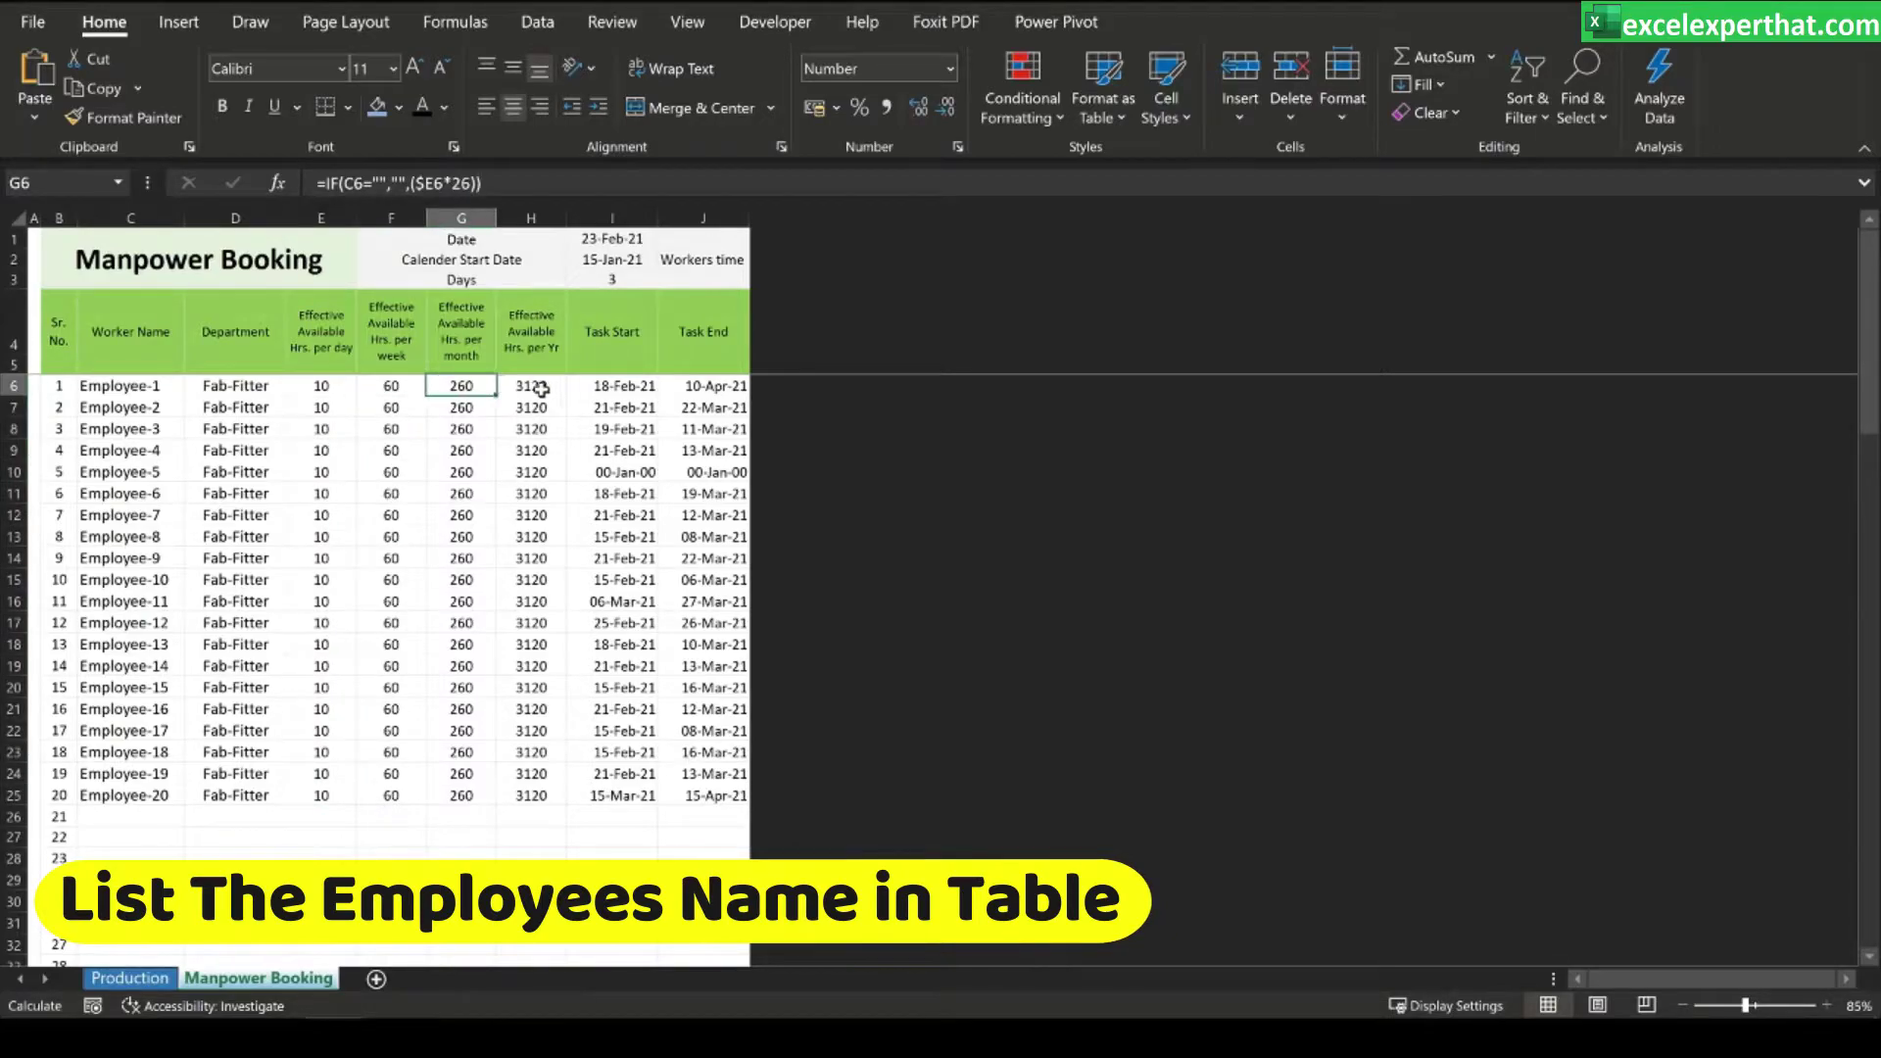
click(633, 388)
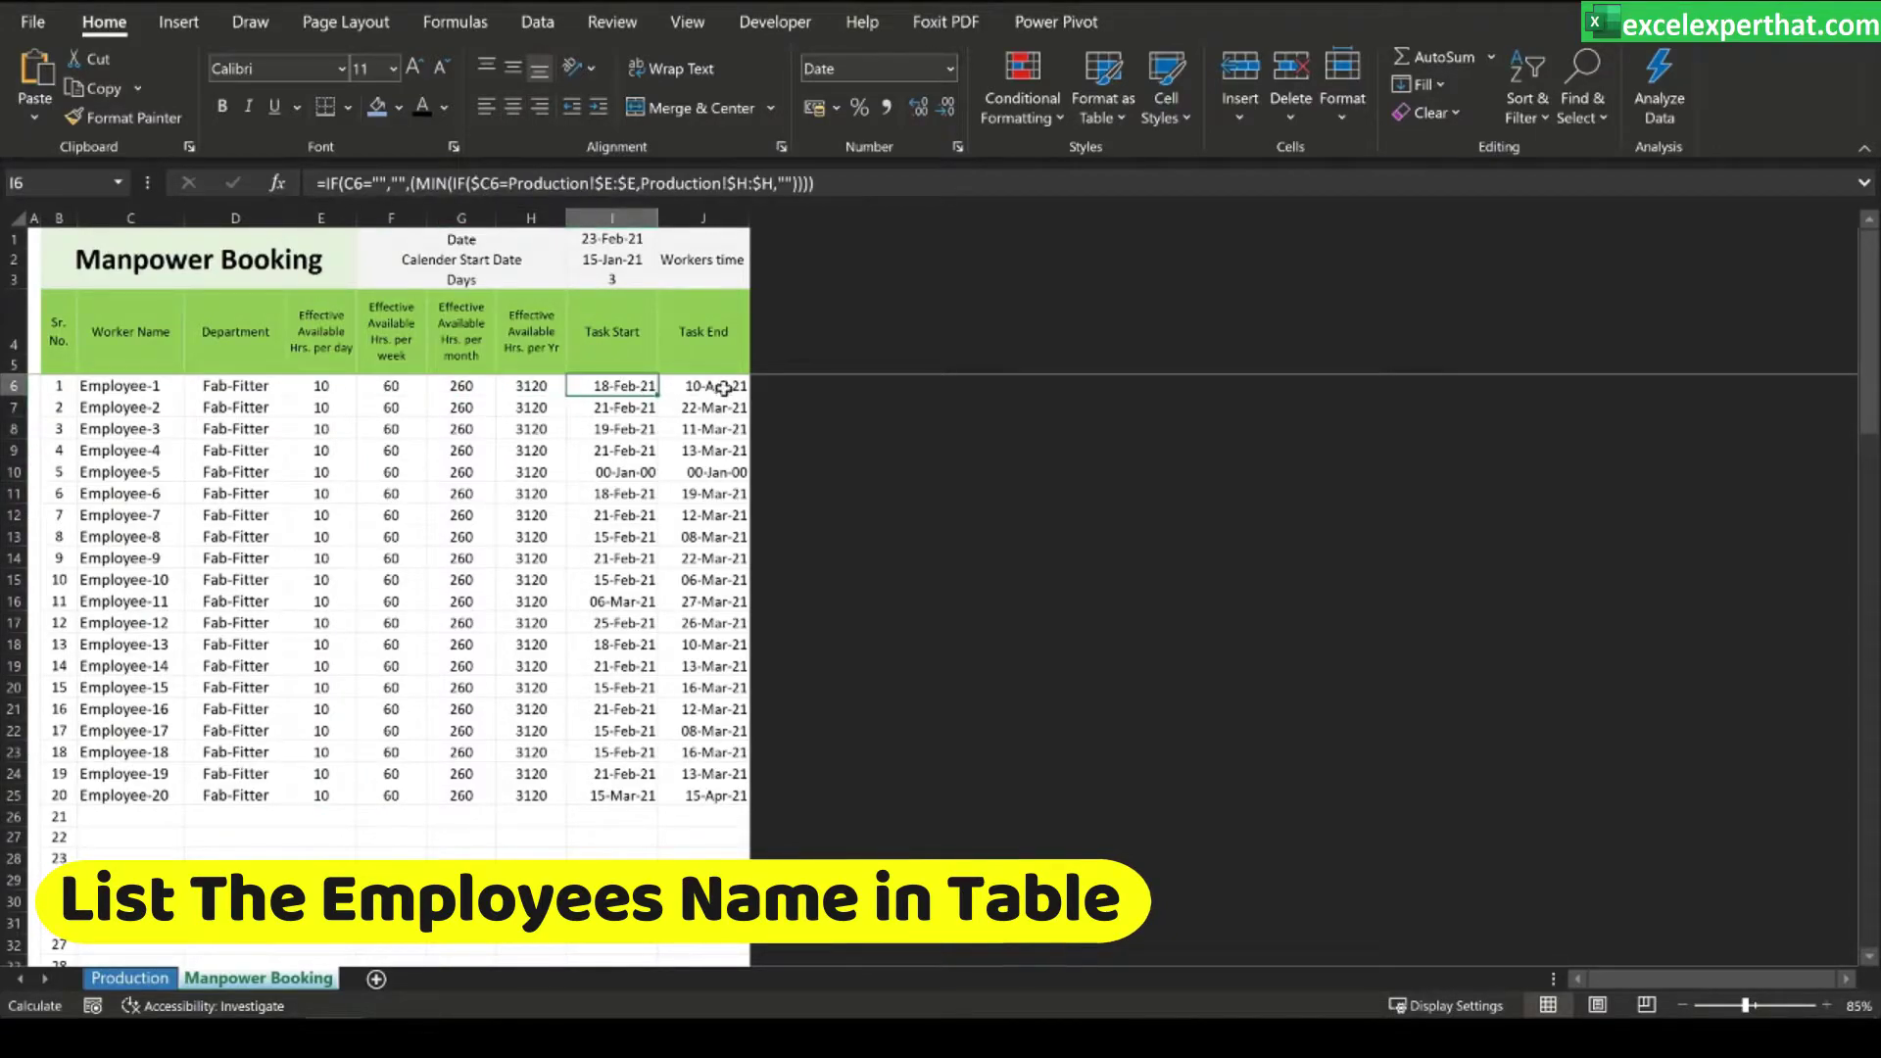
click(699, 388)
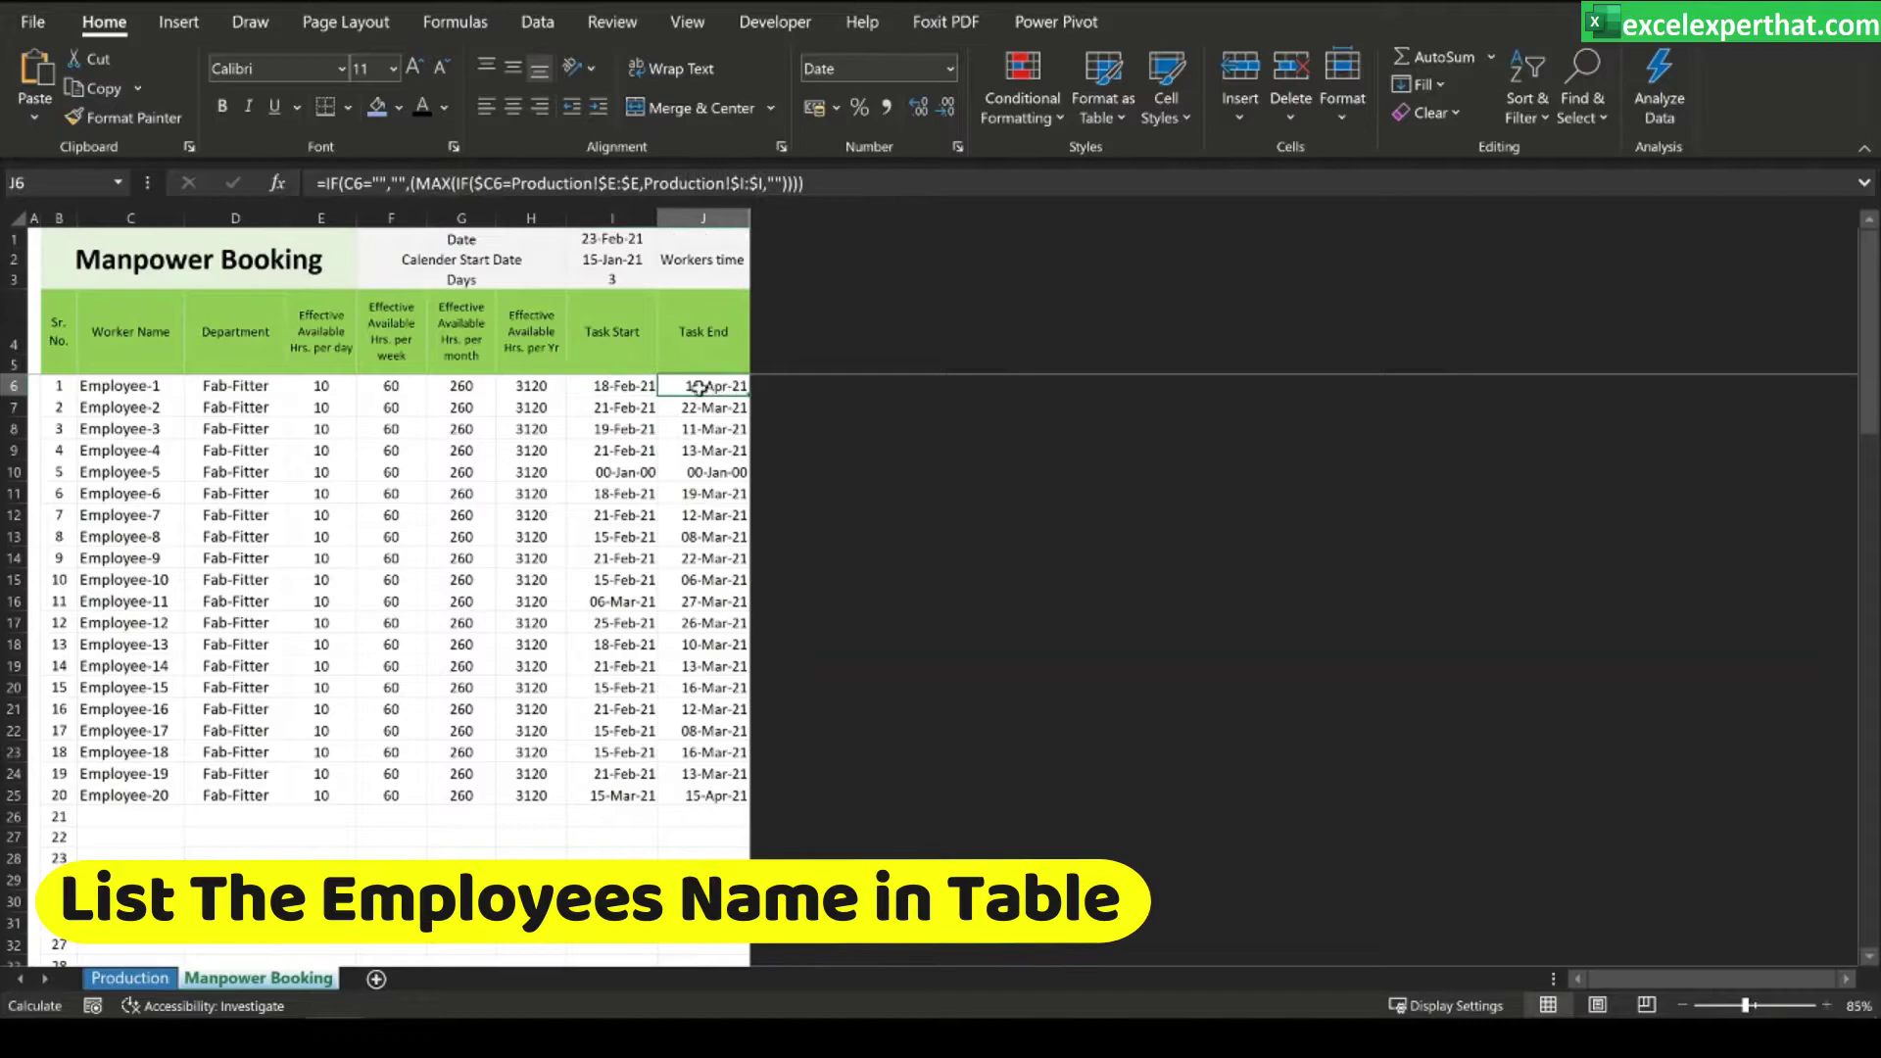
click(132, 983)
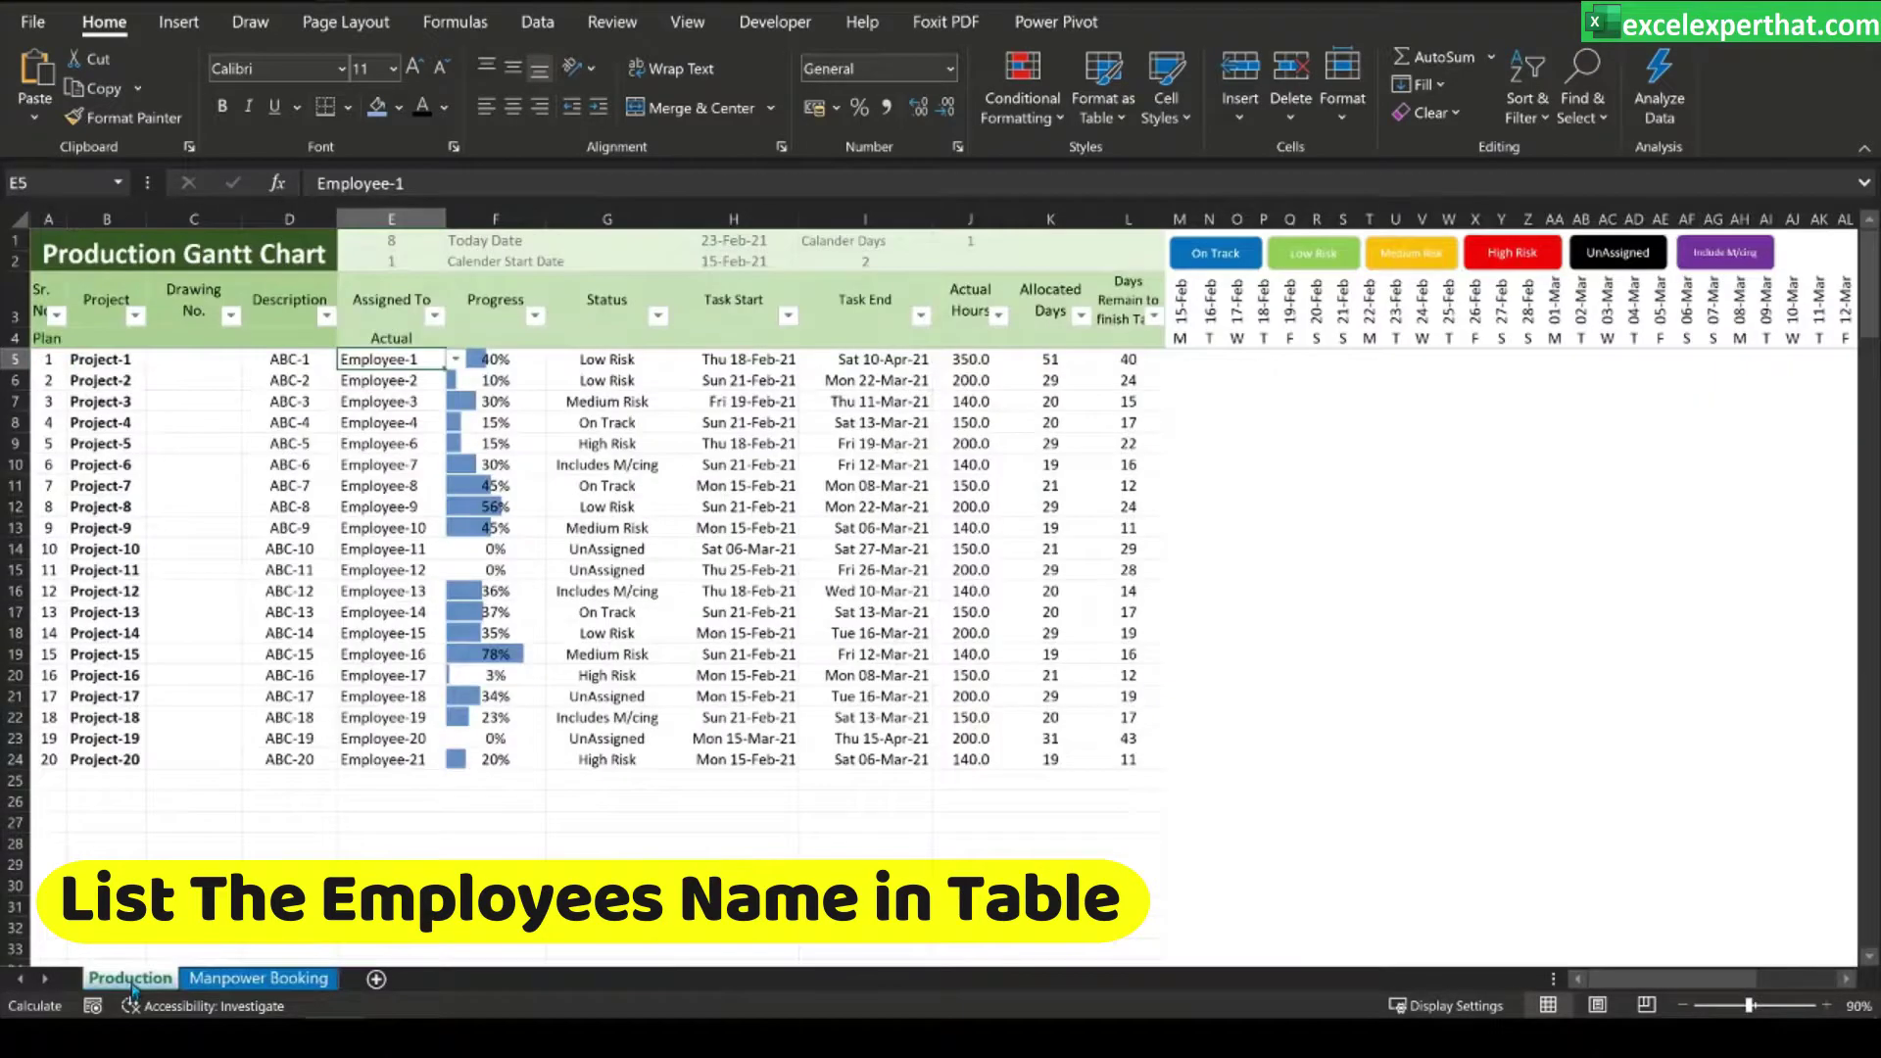
click(251, 979)
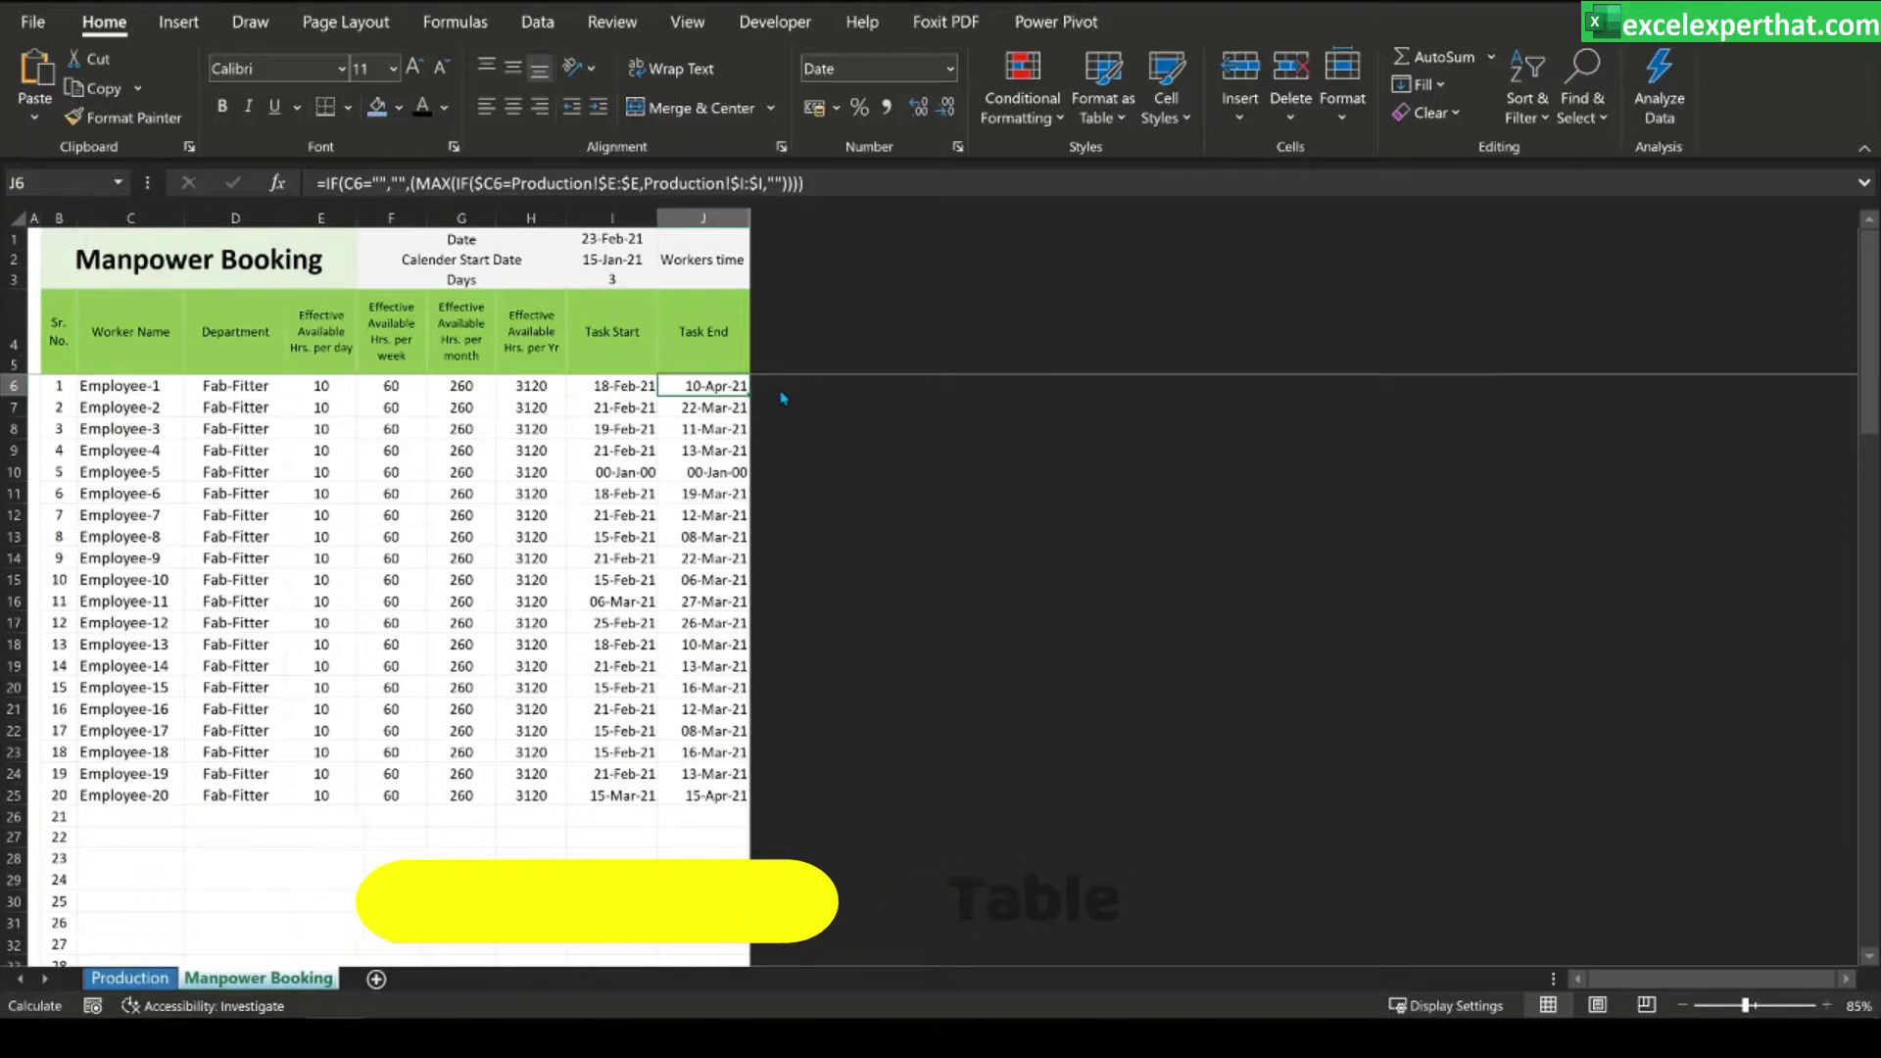
click(14, 387)
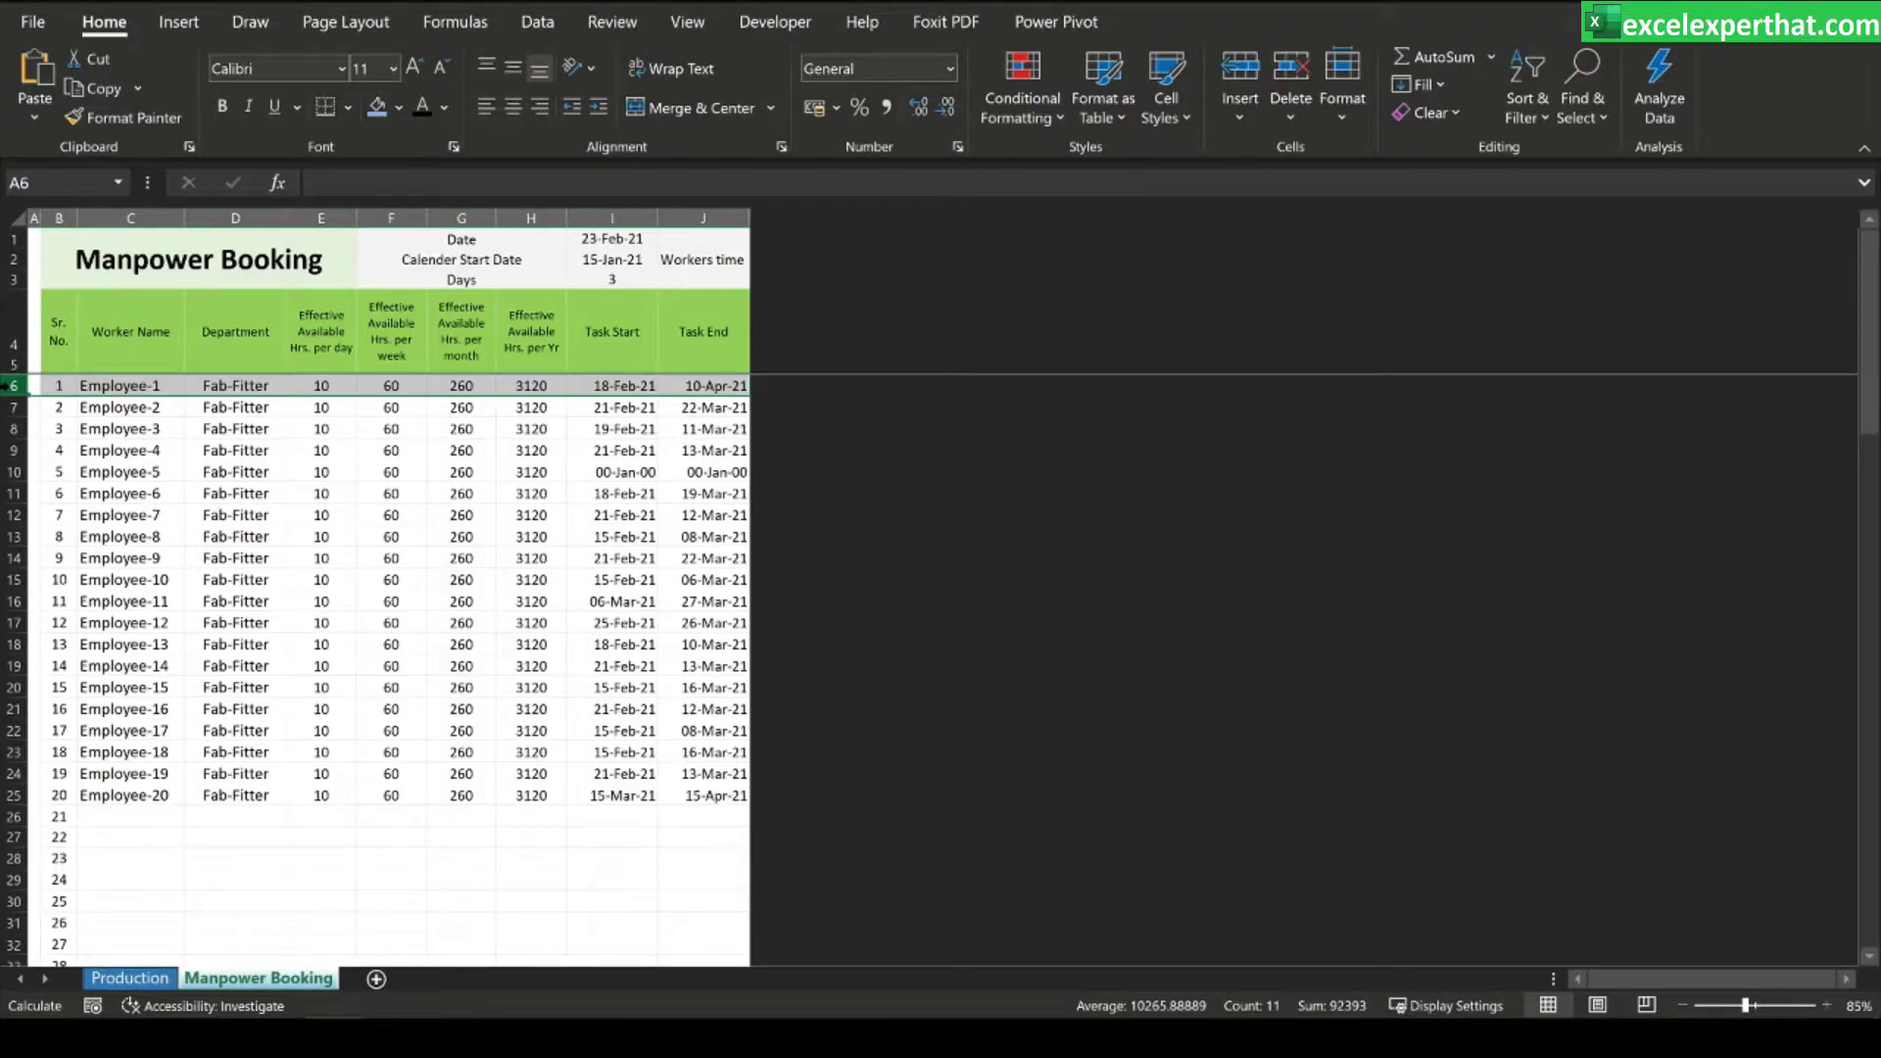
key(ctrl+Page_Up)
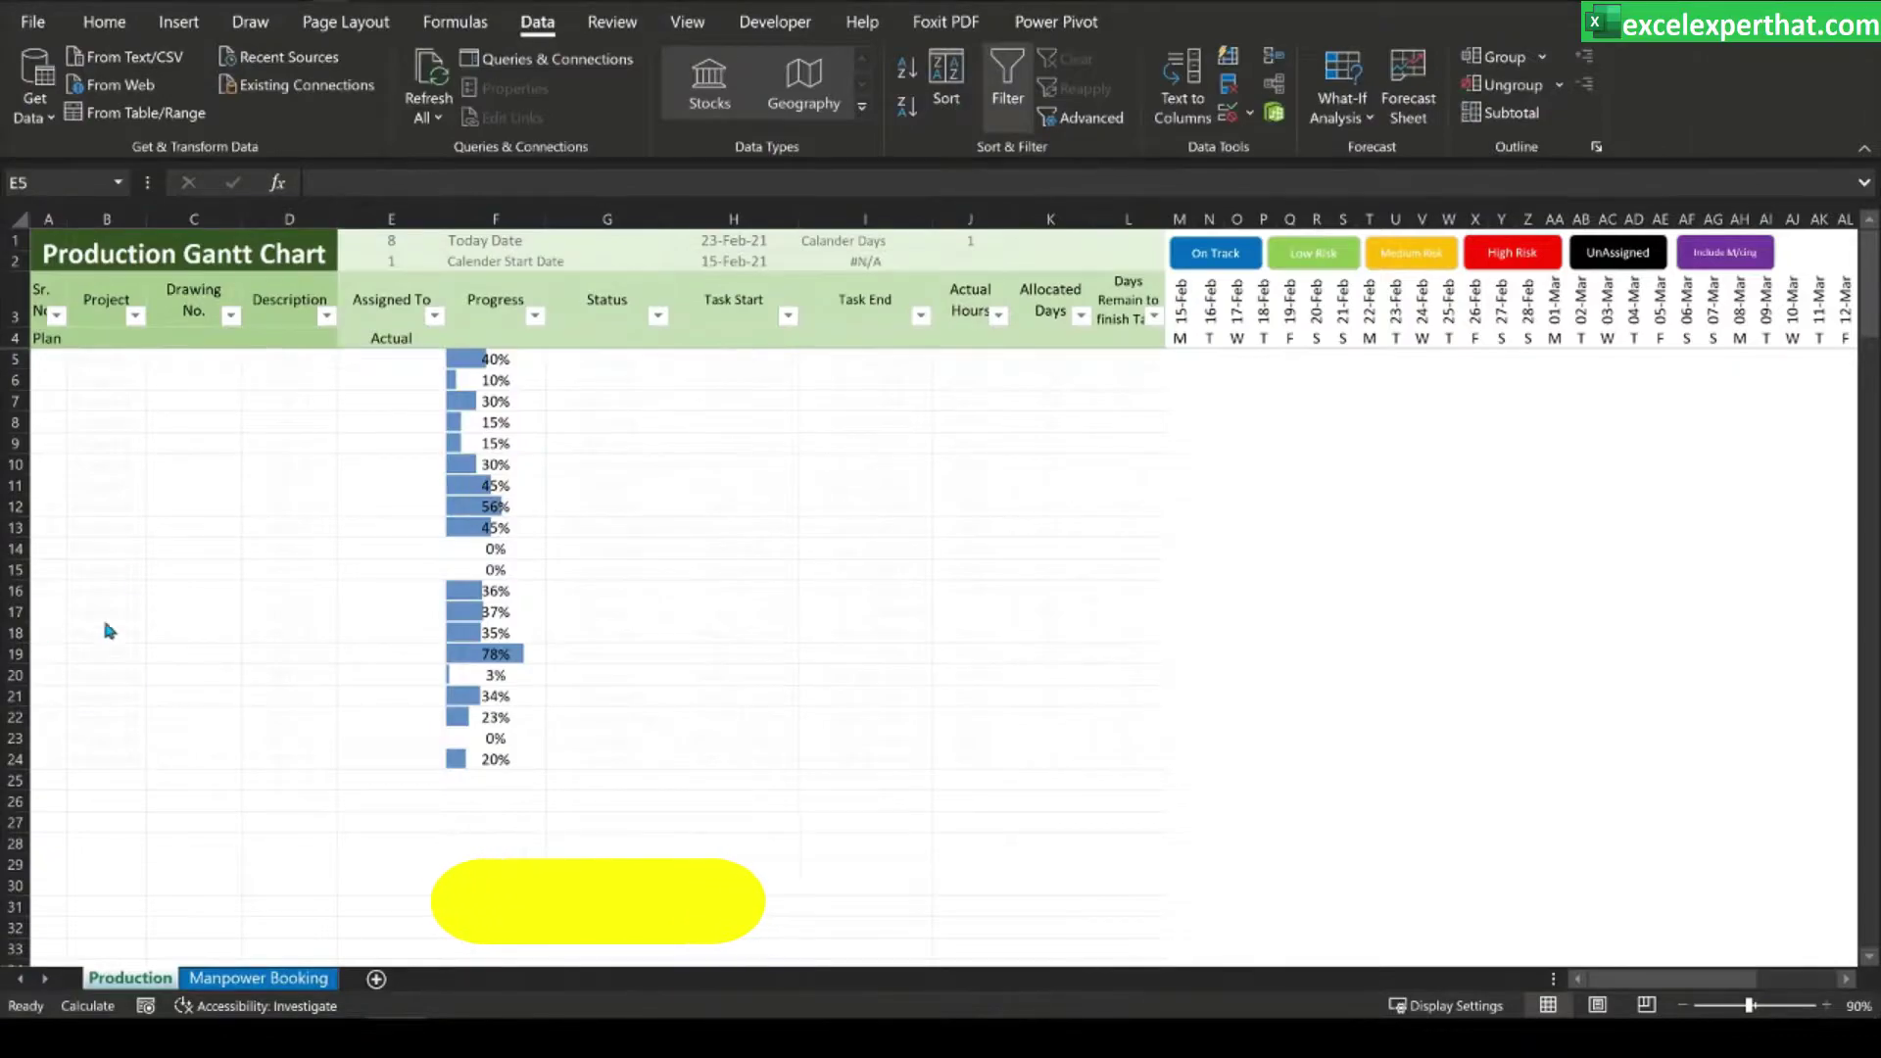
click(392, 361)
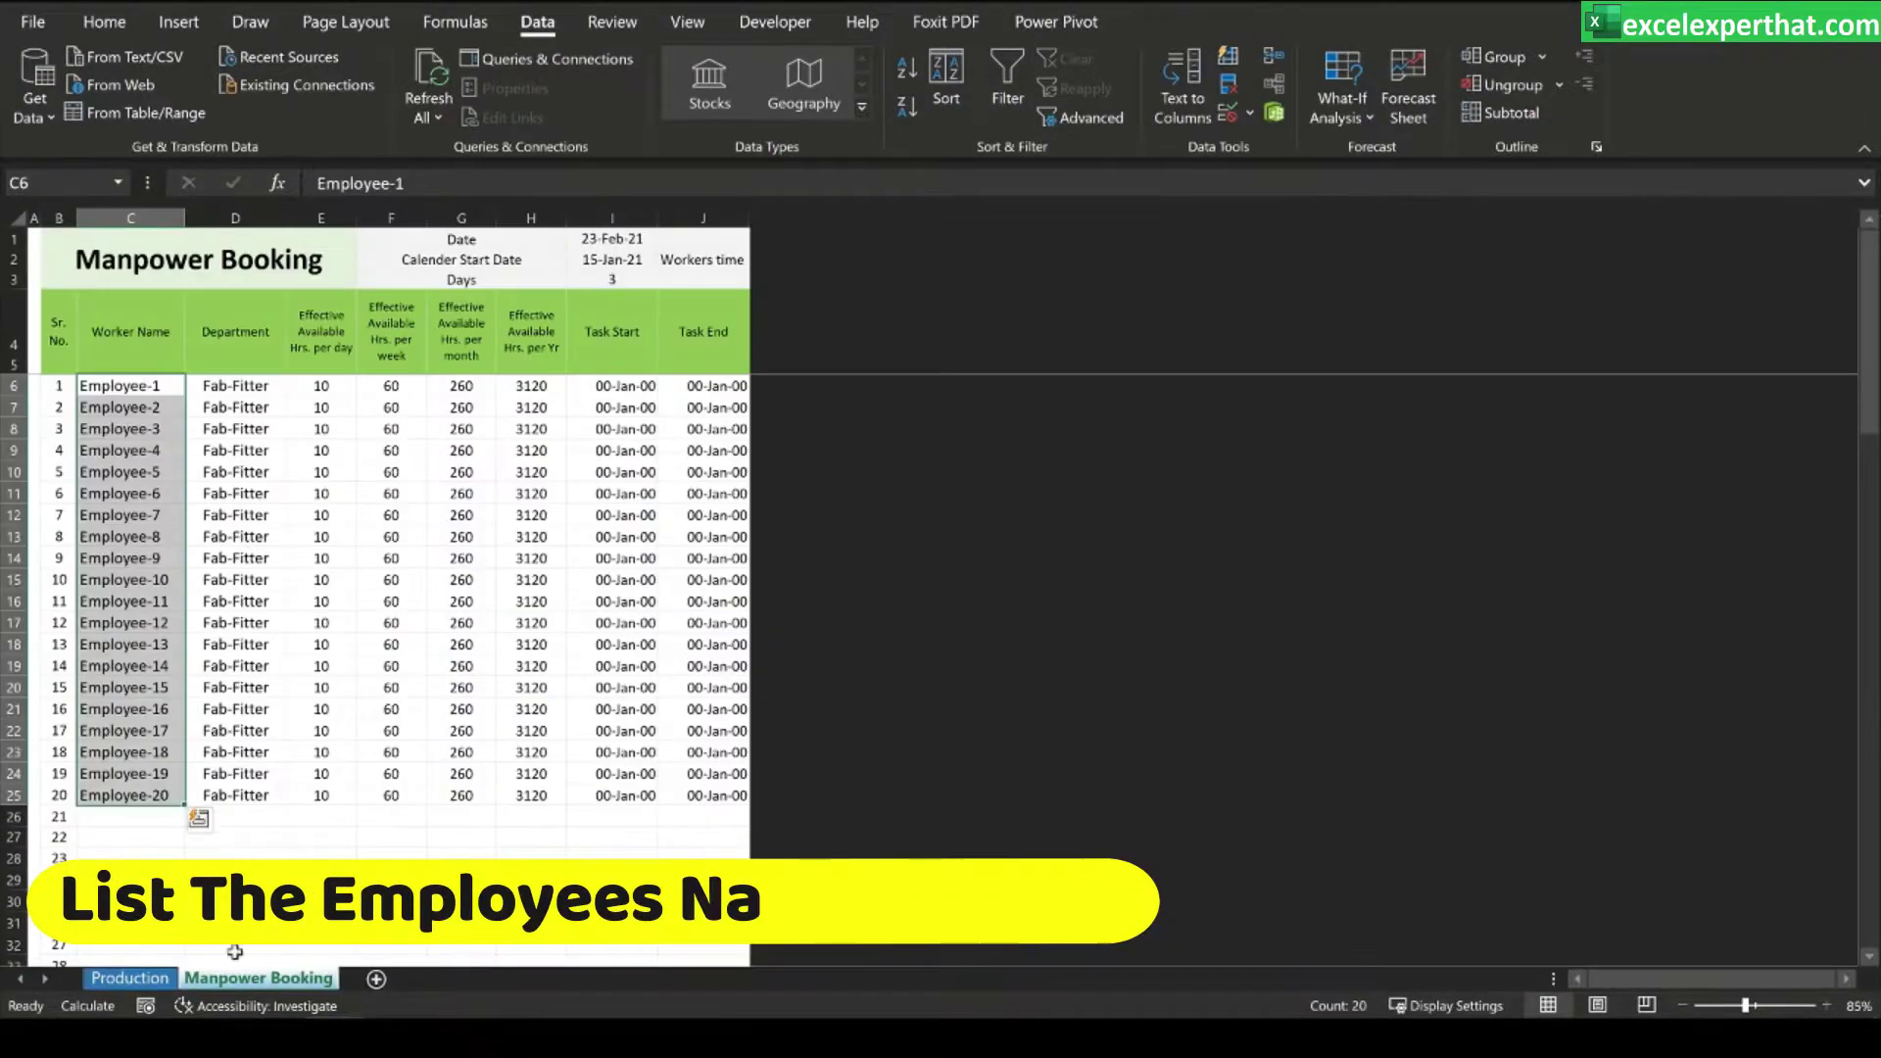
click(258, 977)
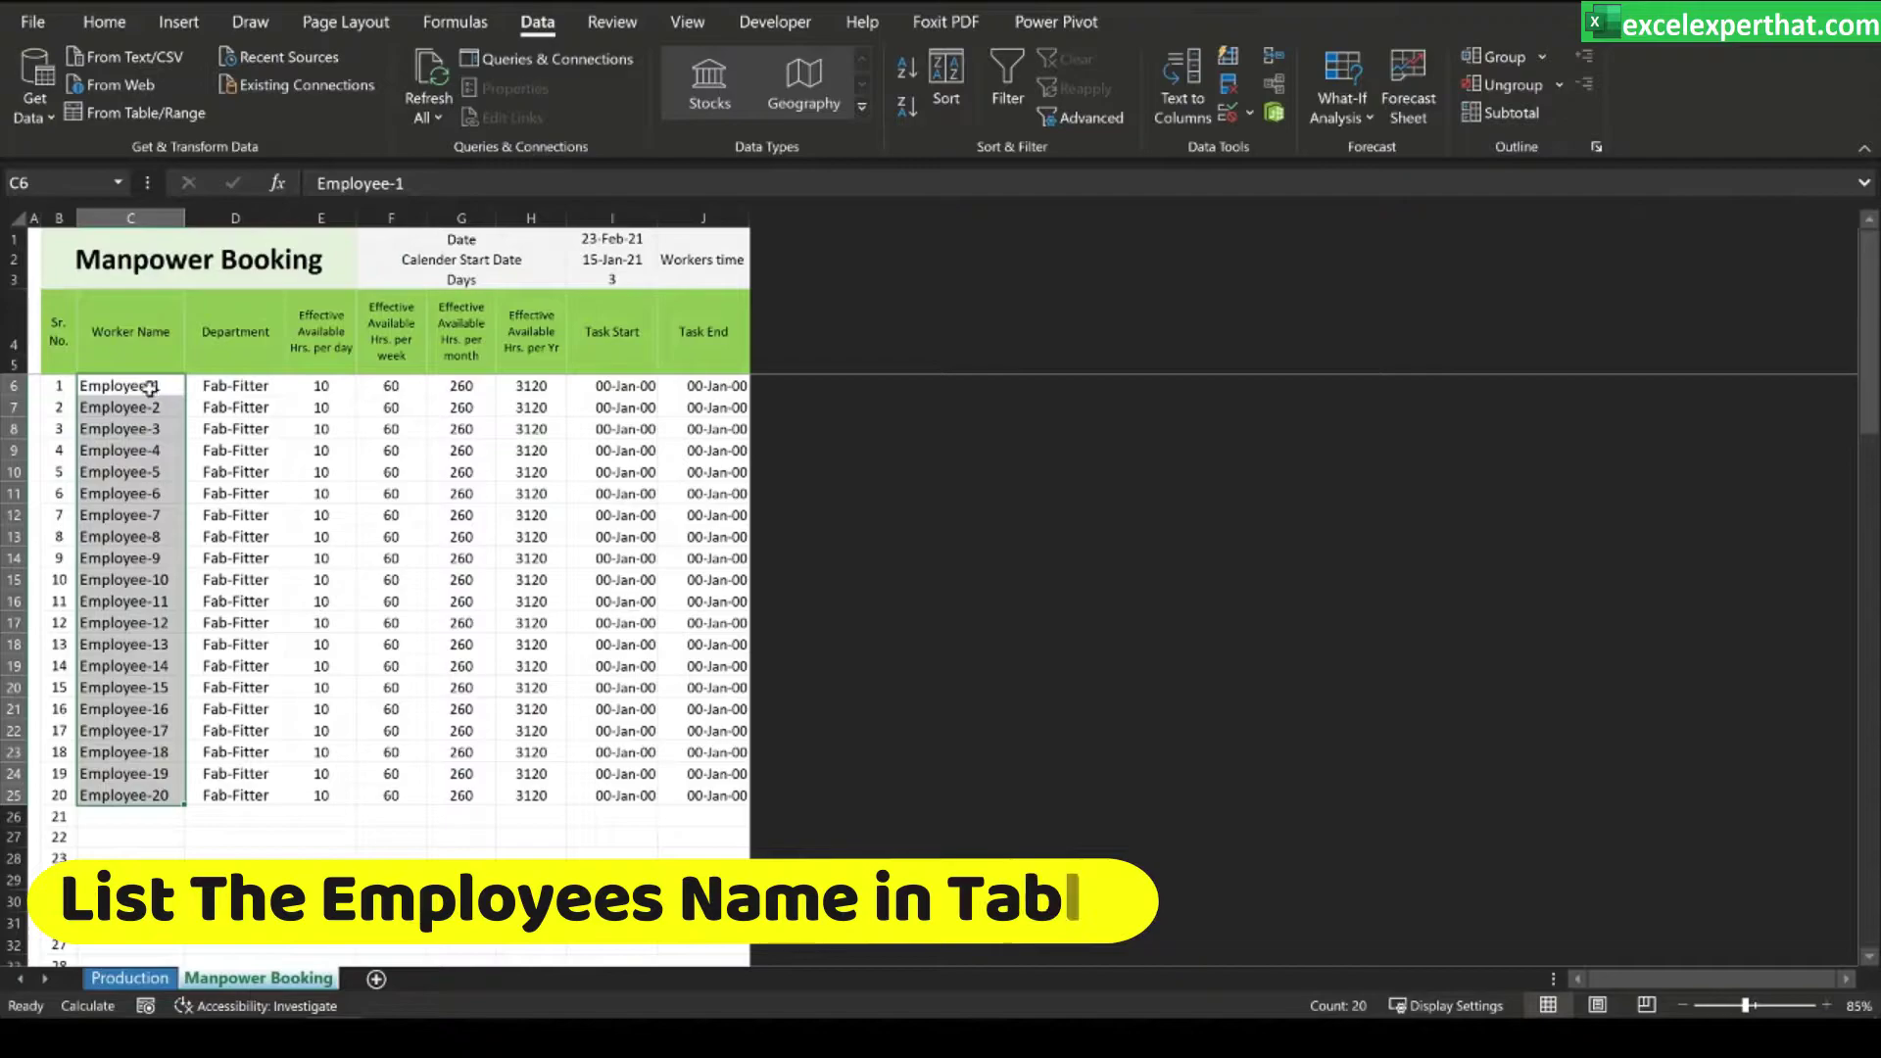
drag(154, 389, 143, 796)
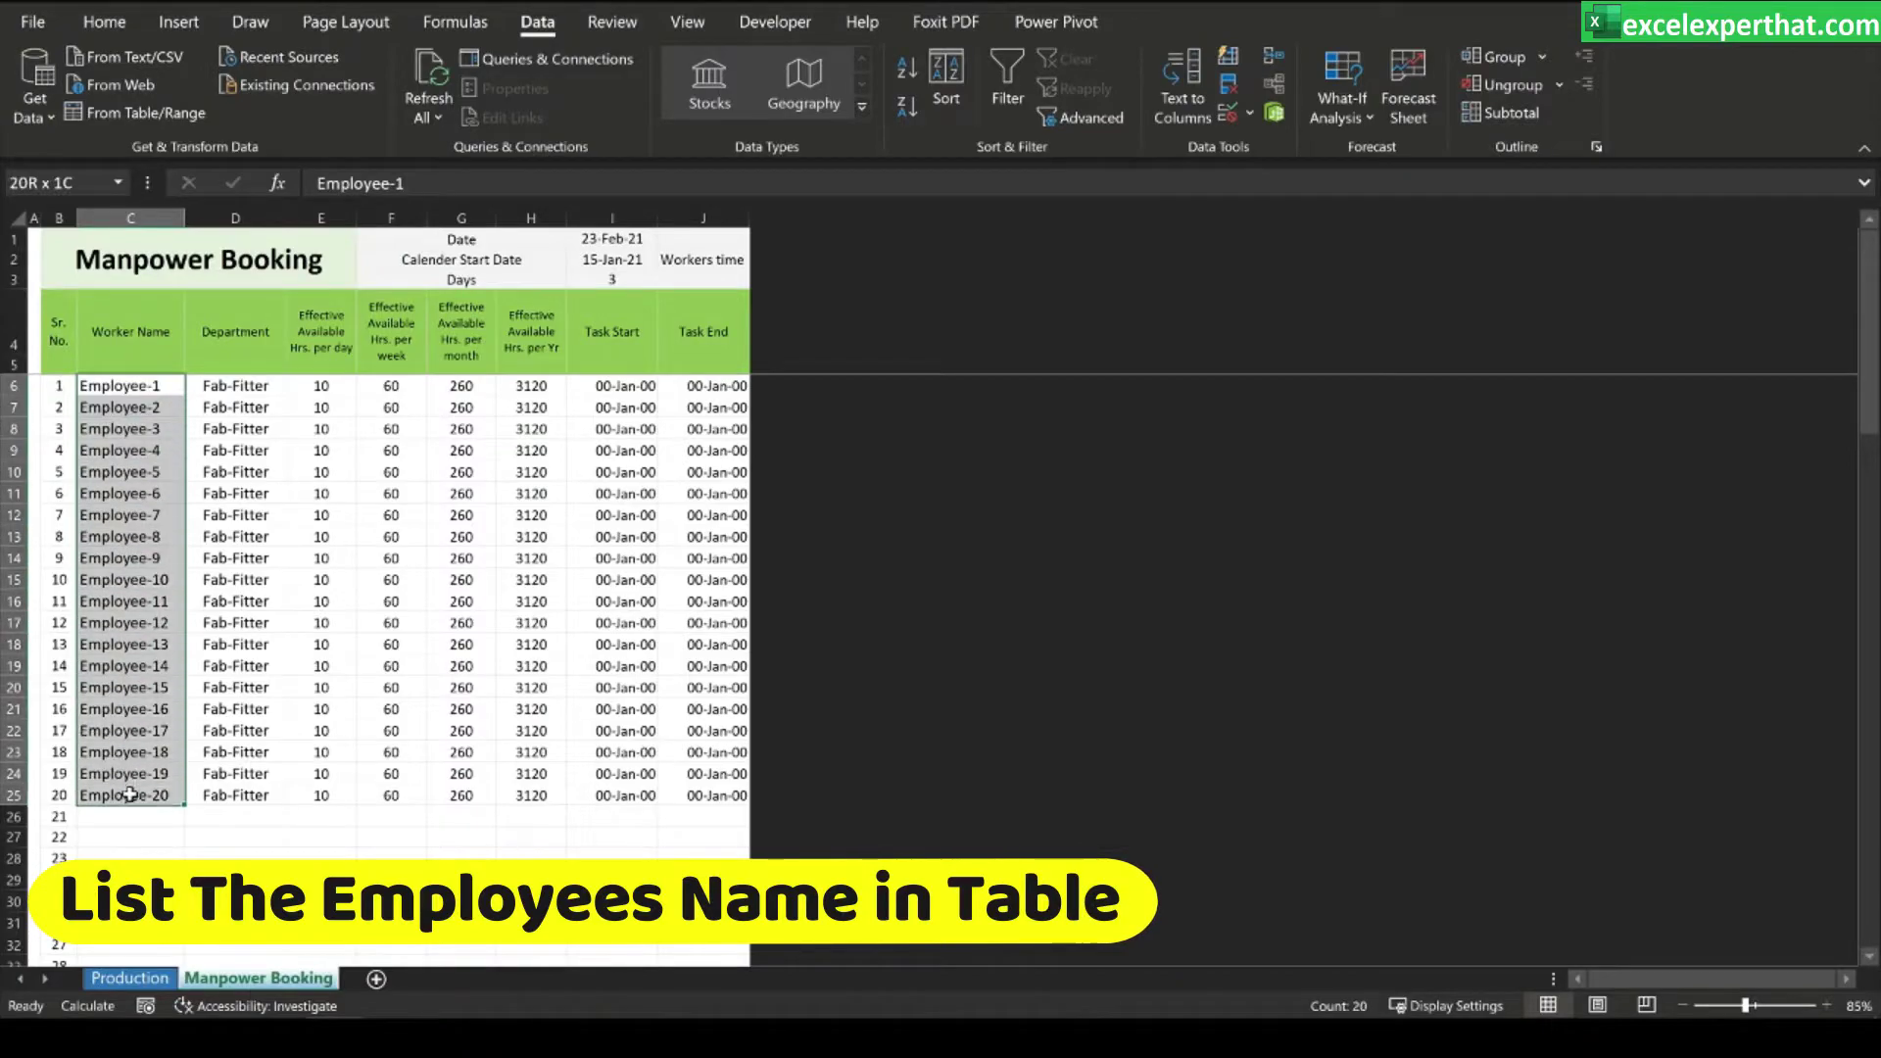
click(130, 978)
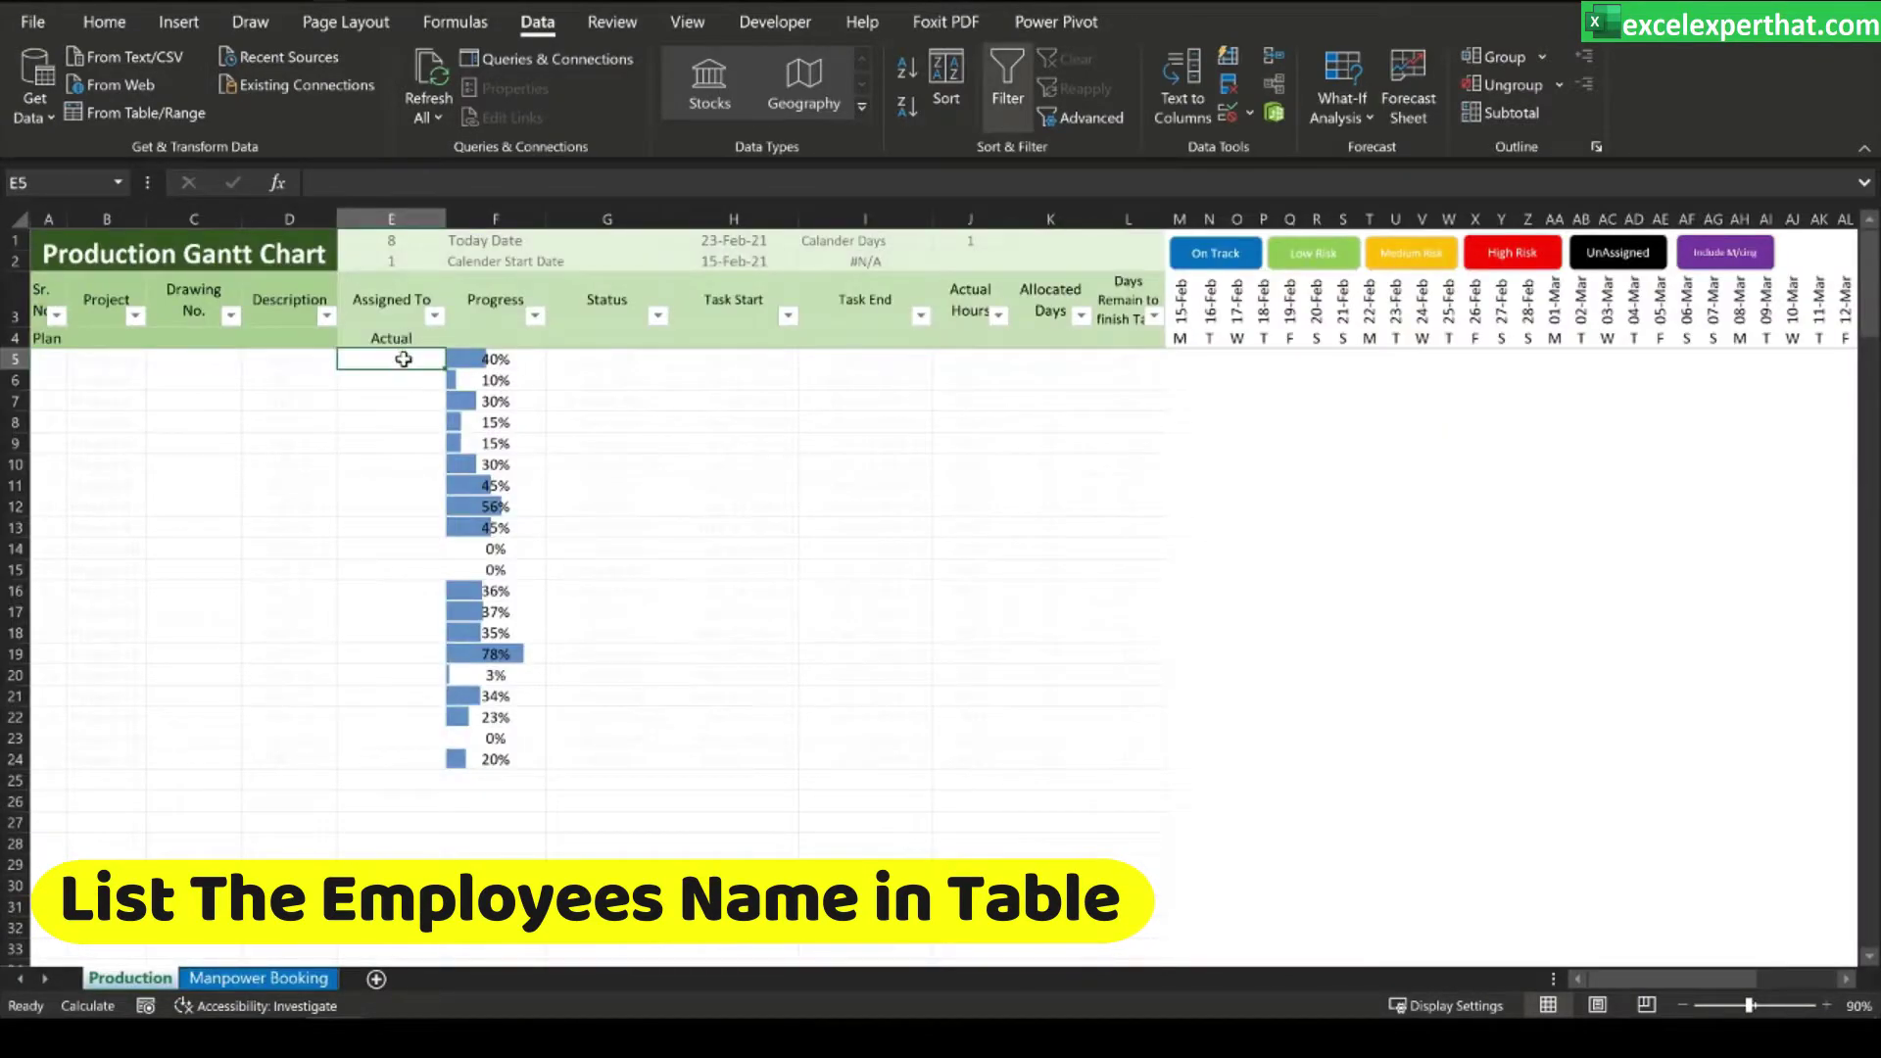
- Give E5 a List validation sourced from 'Manpower Booking'!$C$6:$C$25
click(1250, 113)
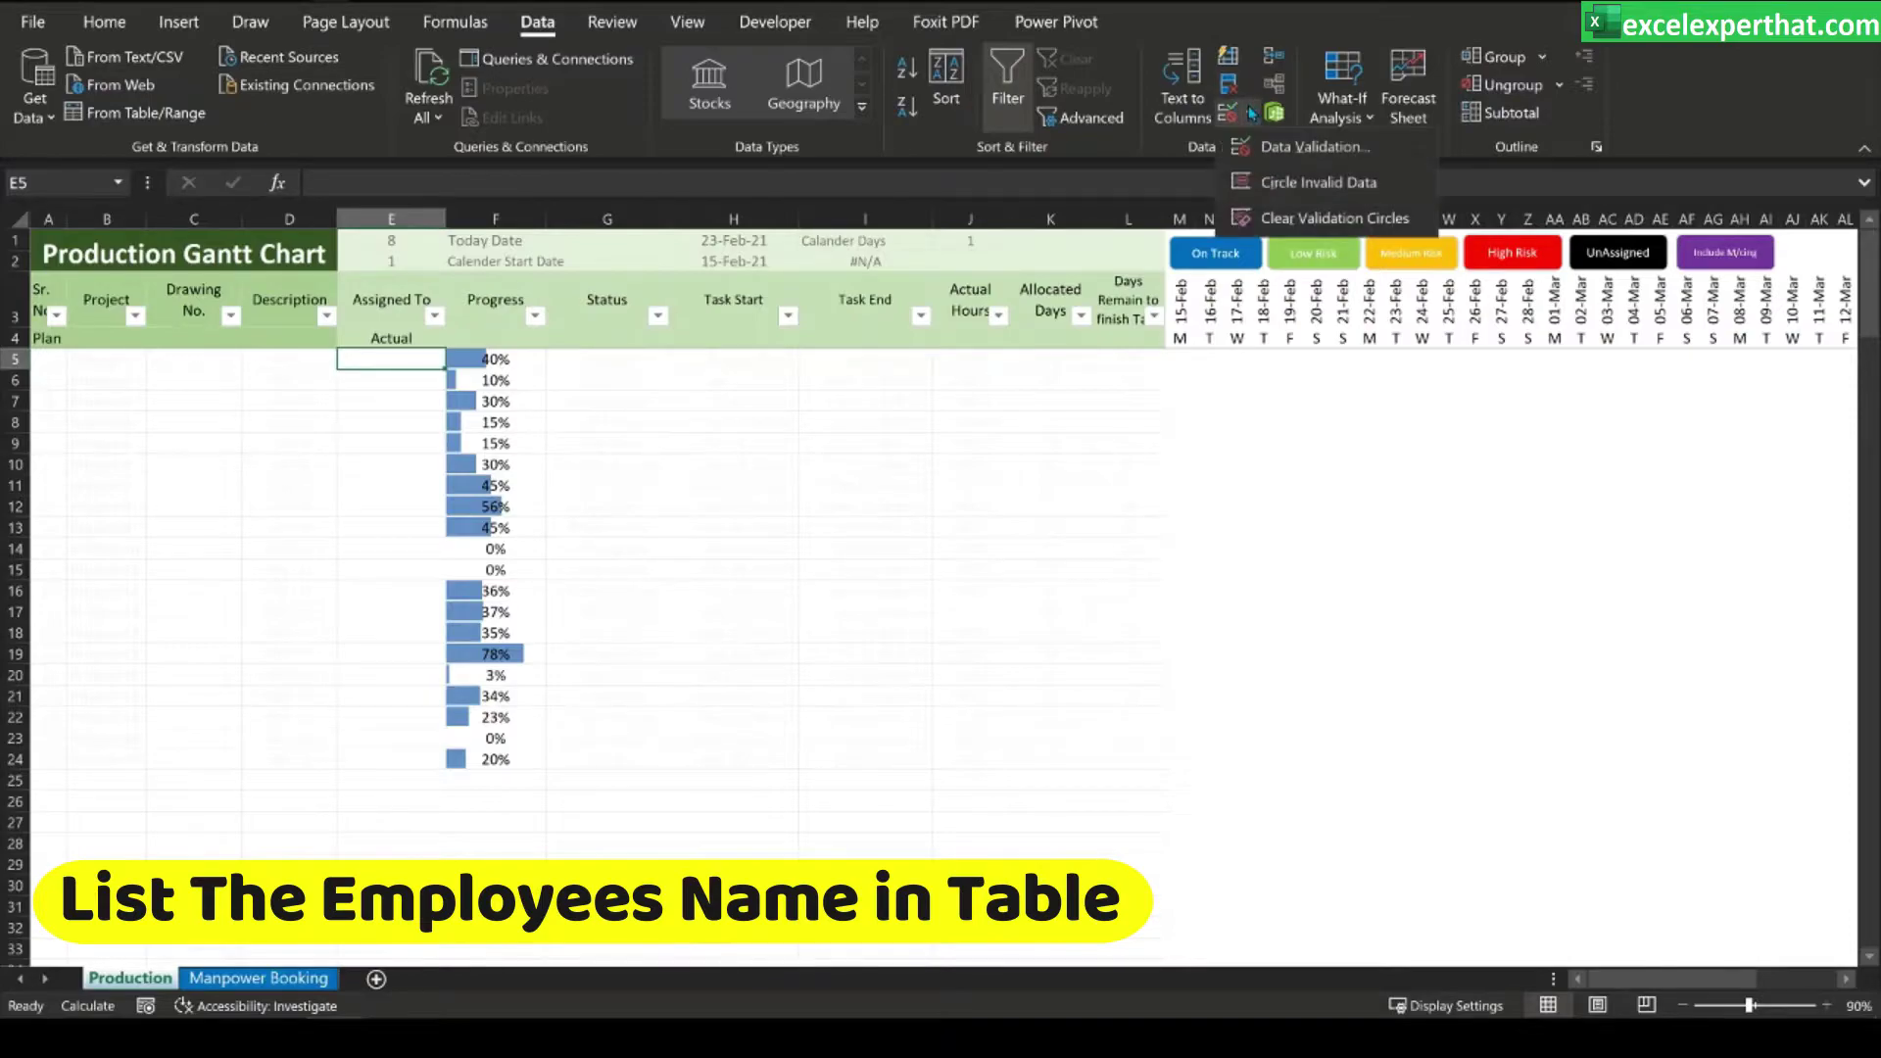
click(1306, 149)
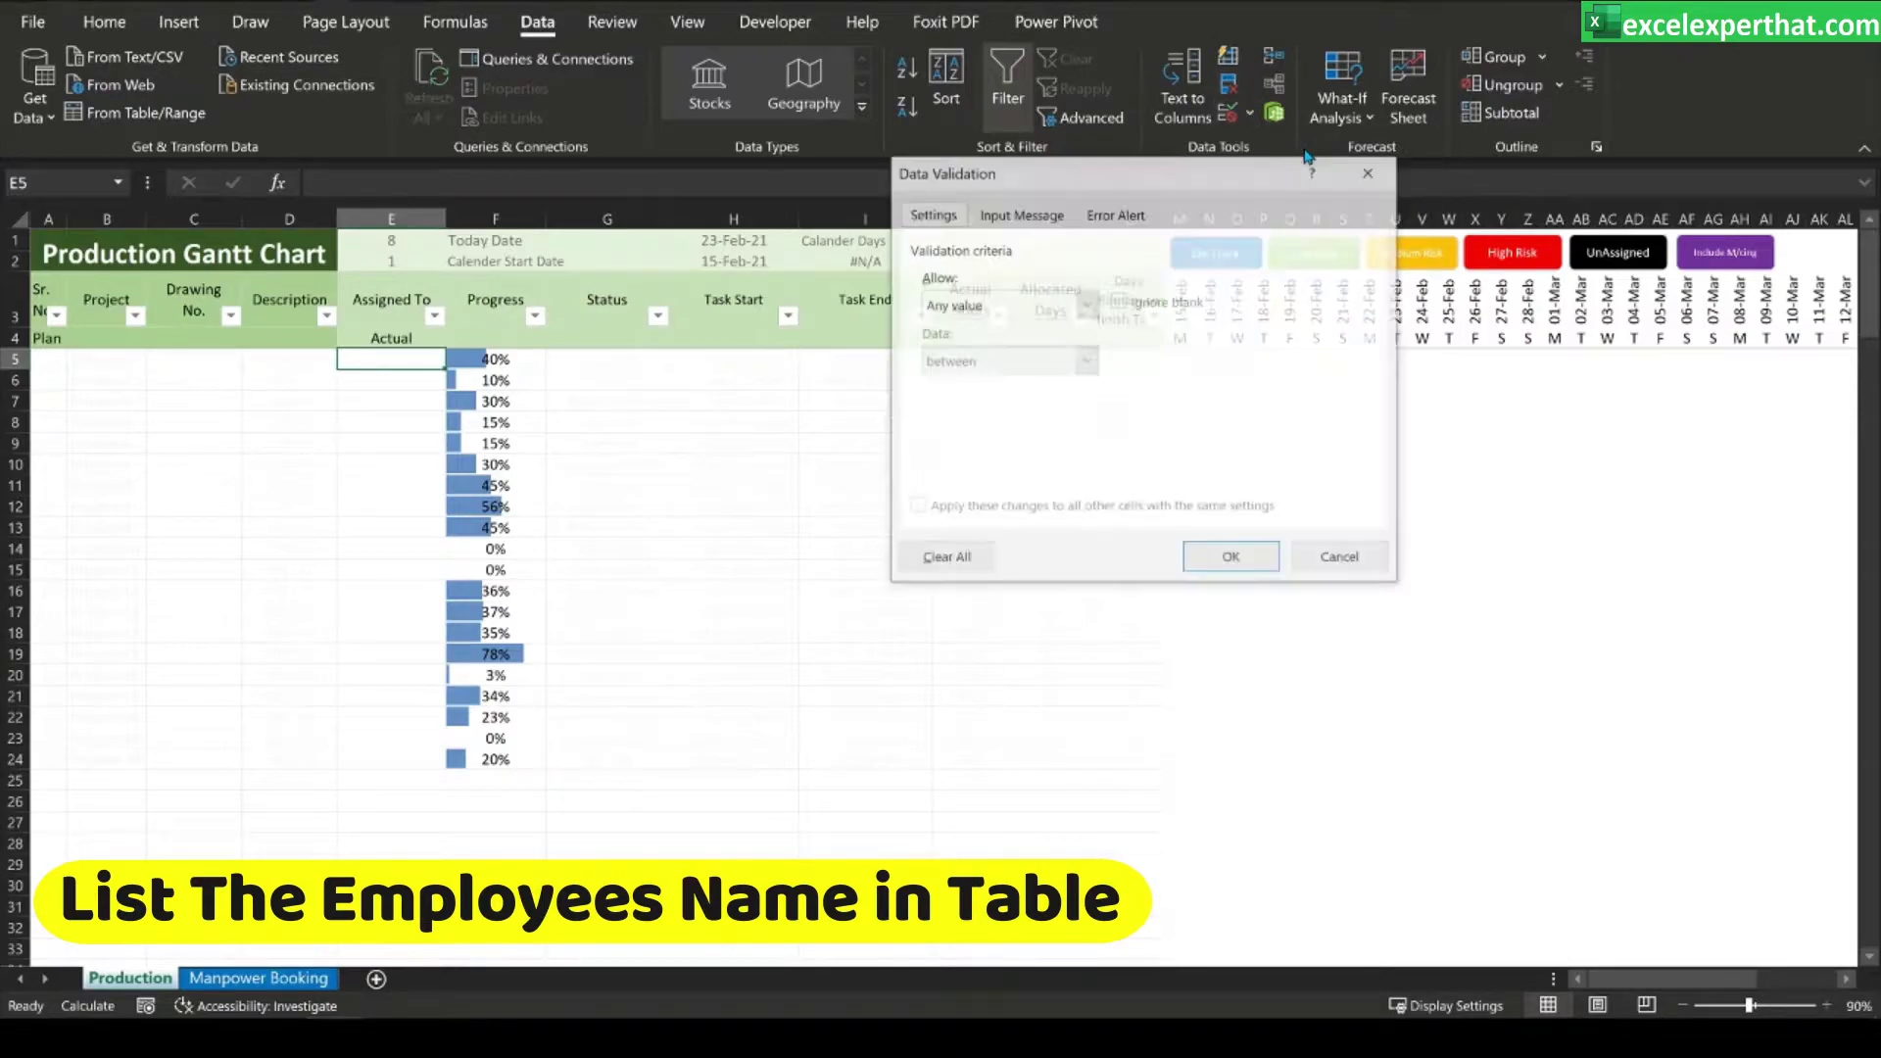
click(1019, 305)
click(1010, 383)
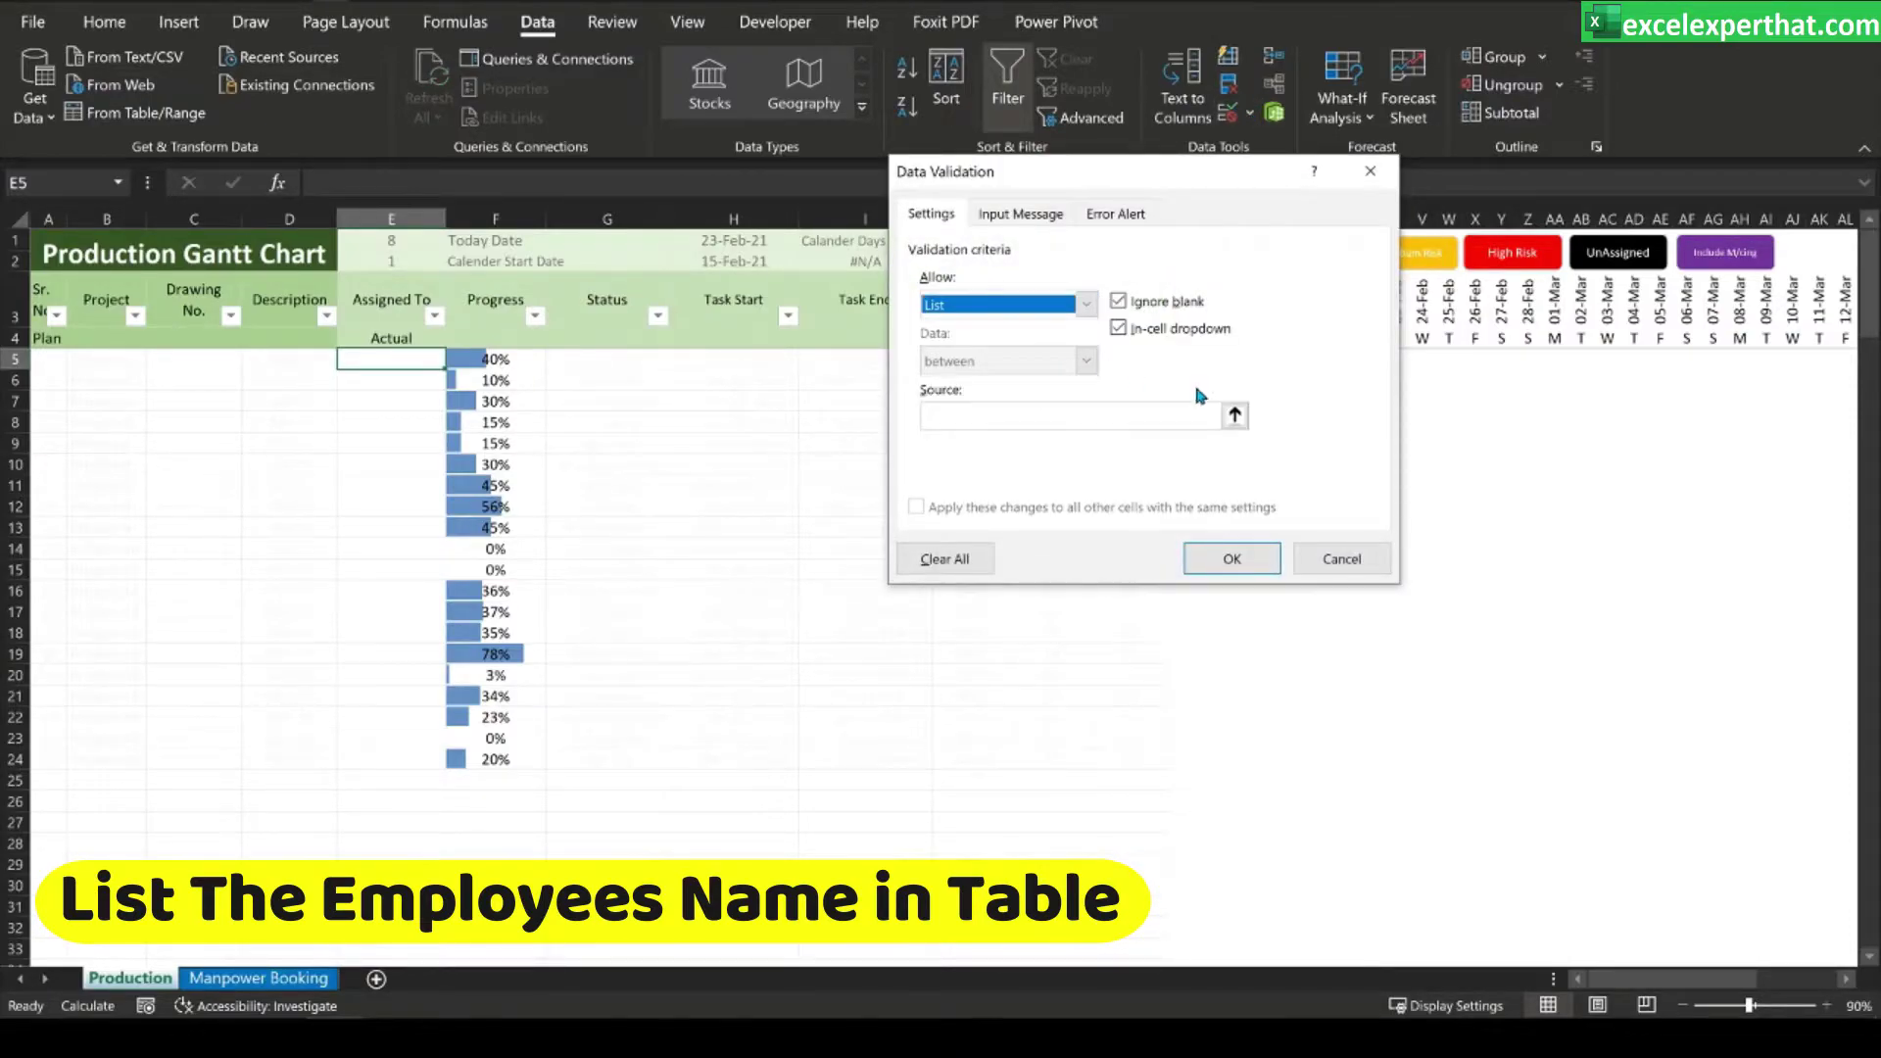
click(1237, 417)
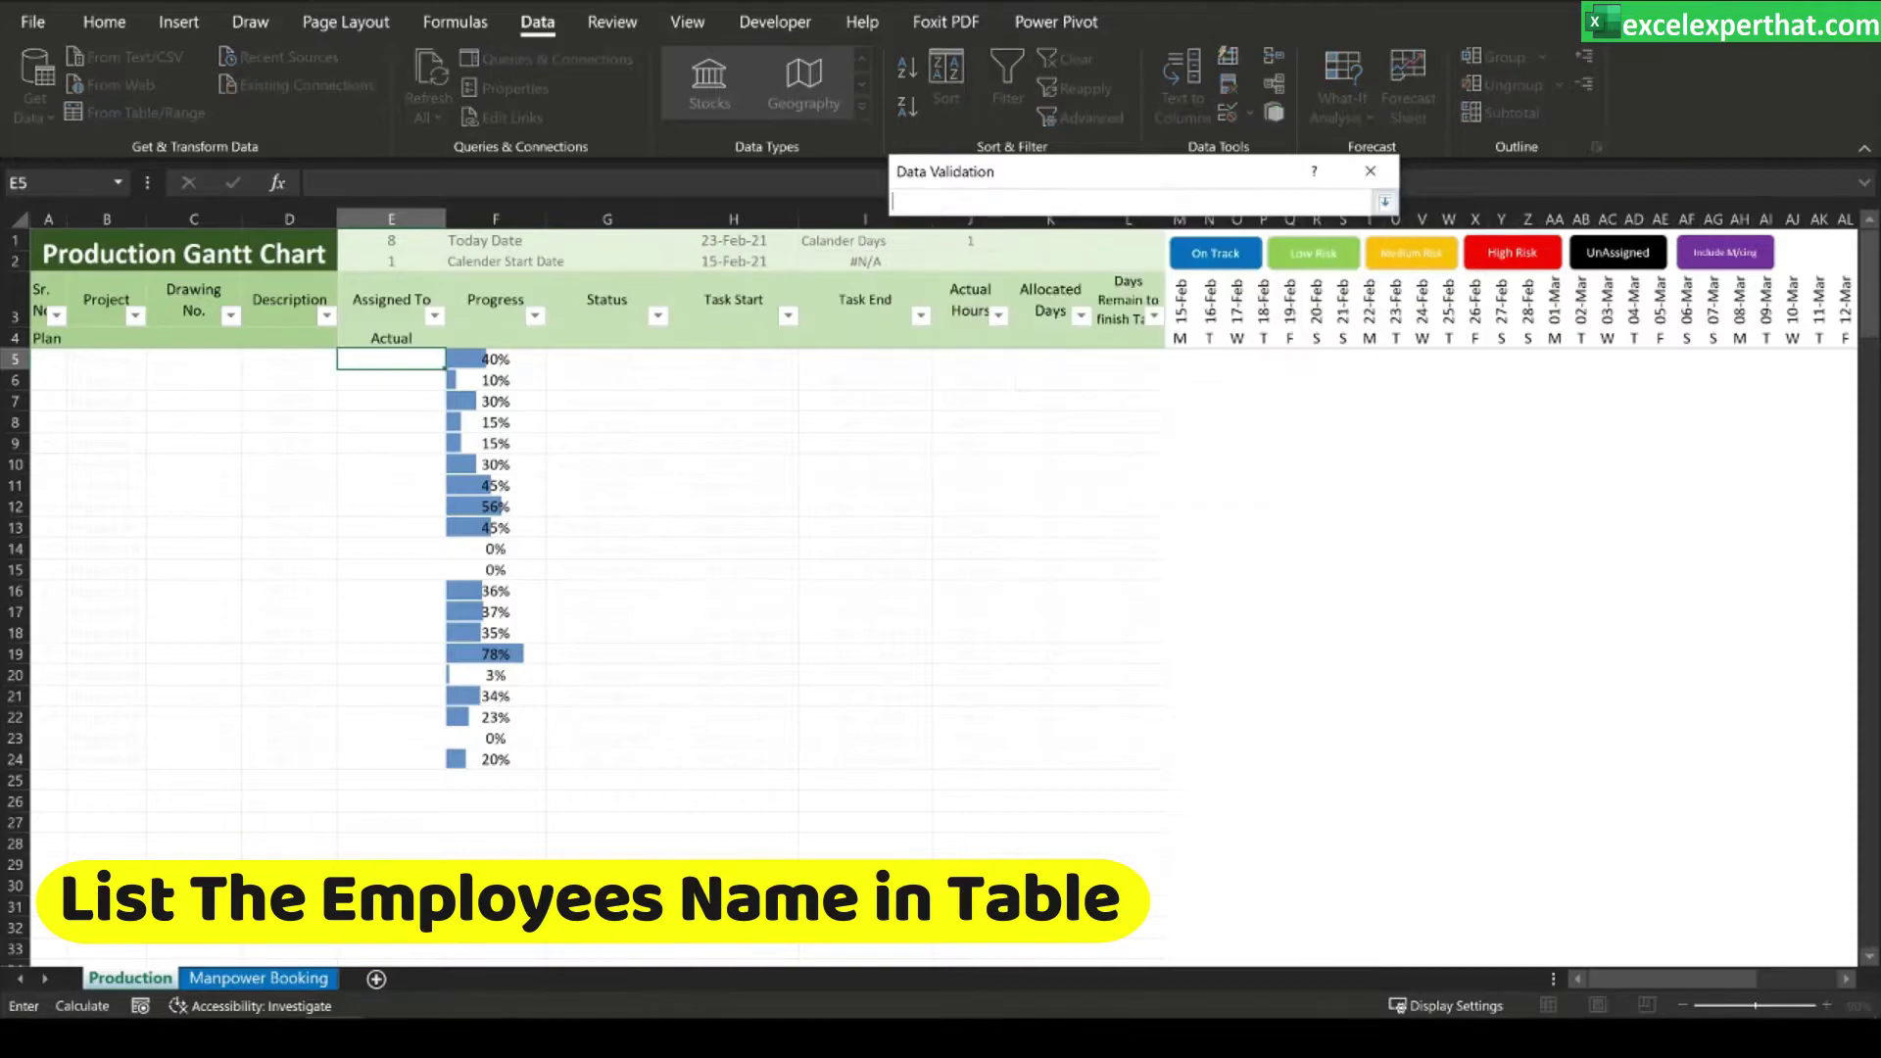
click(259, 977)
drag(157, 389, 147, 796)
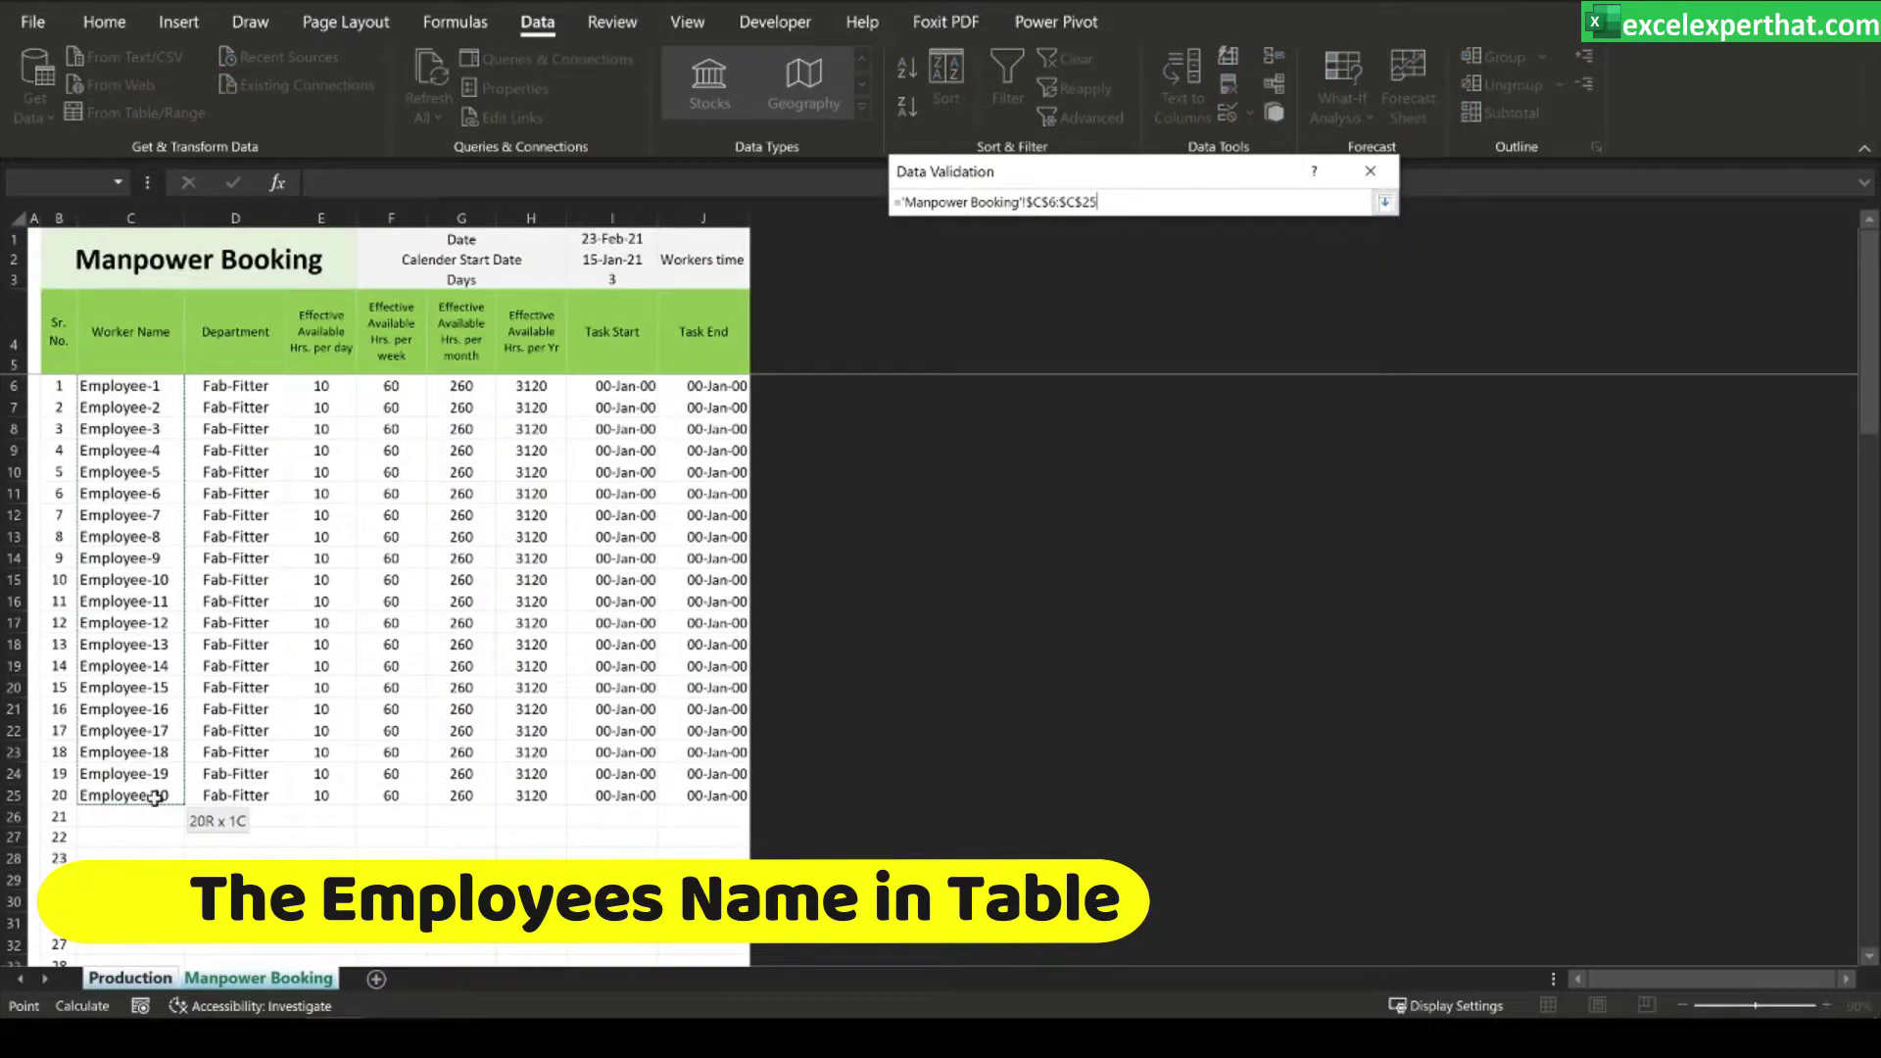
click(1385, 202)
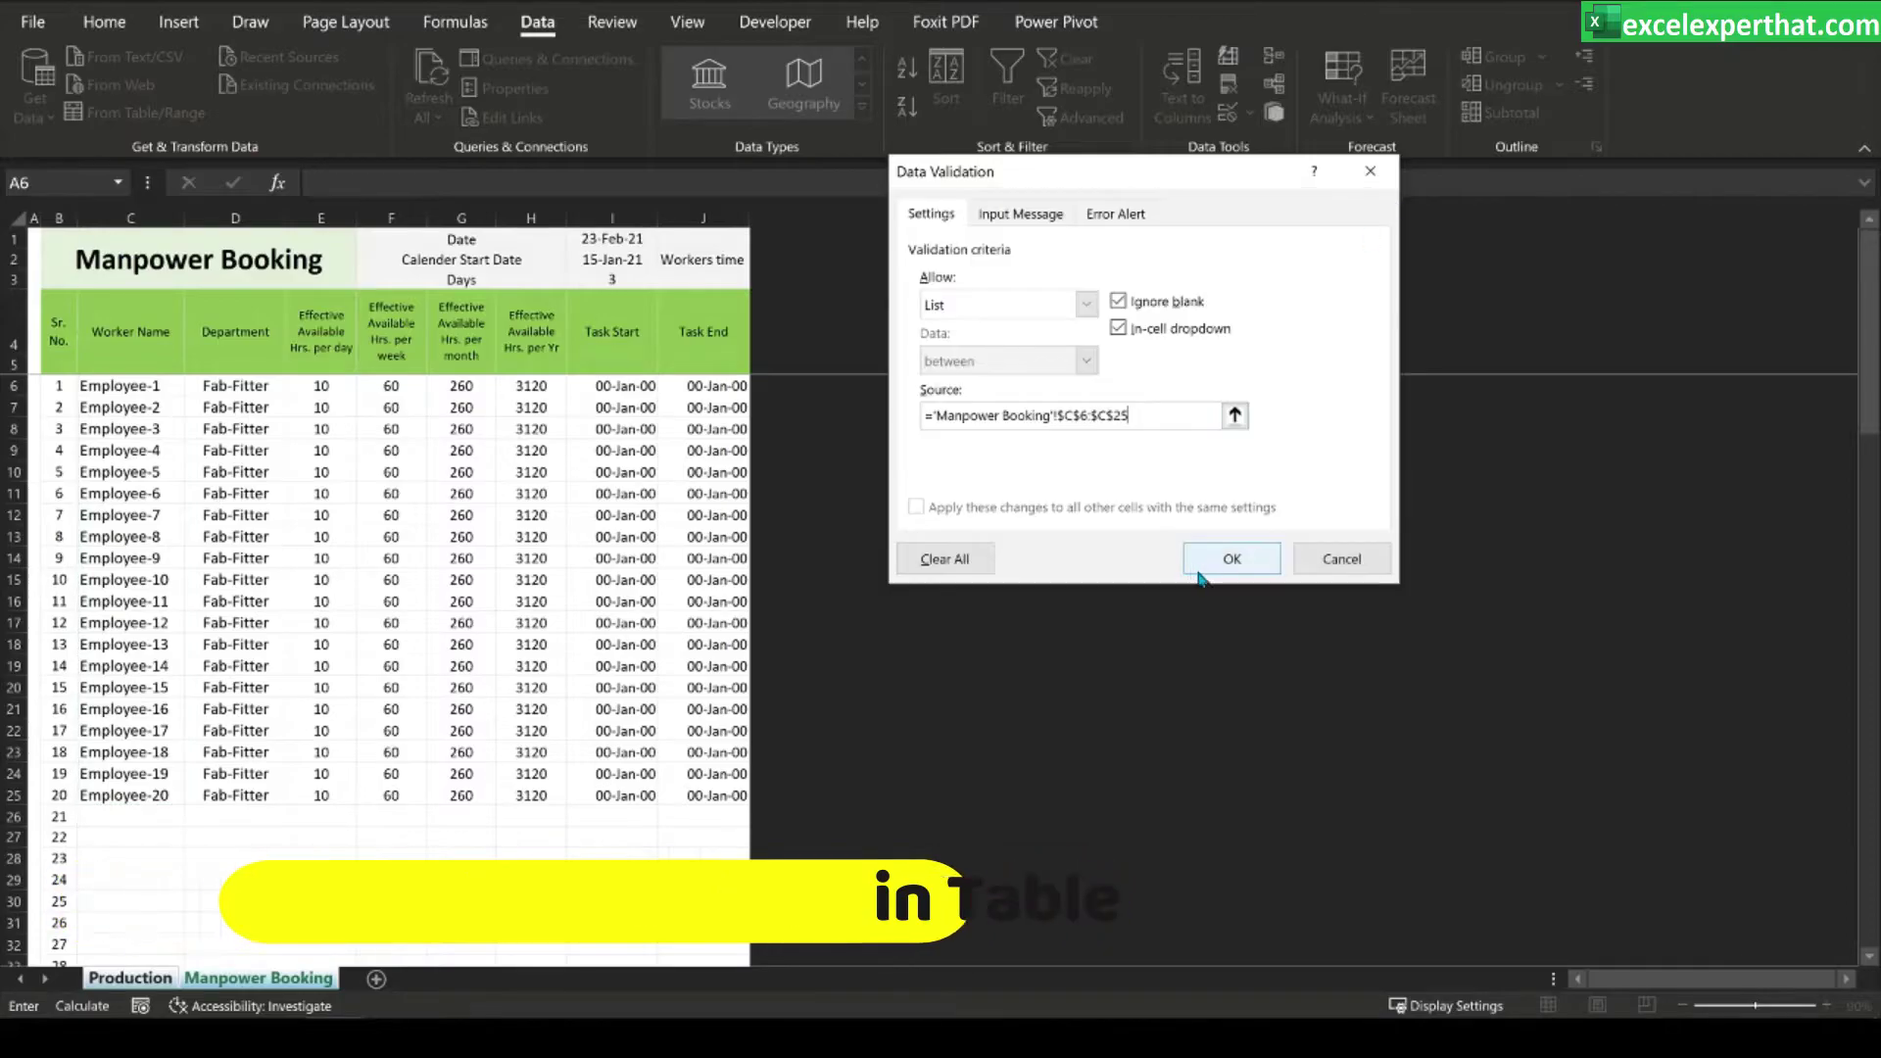
click(1222, 554)
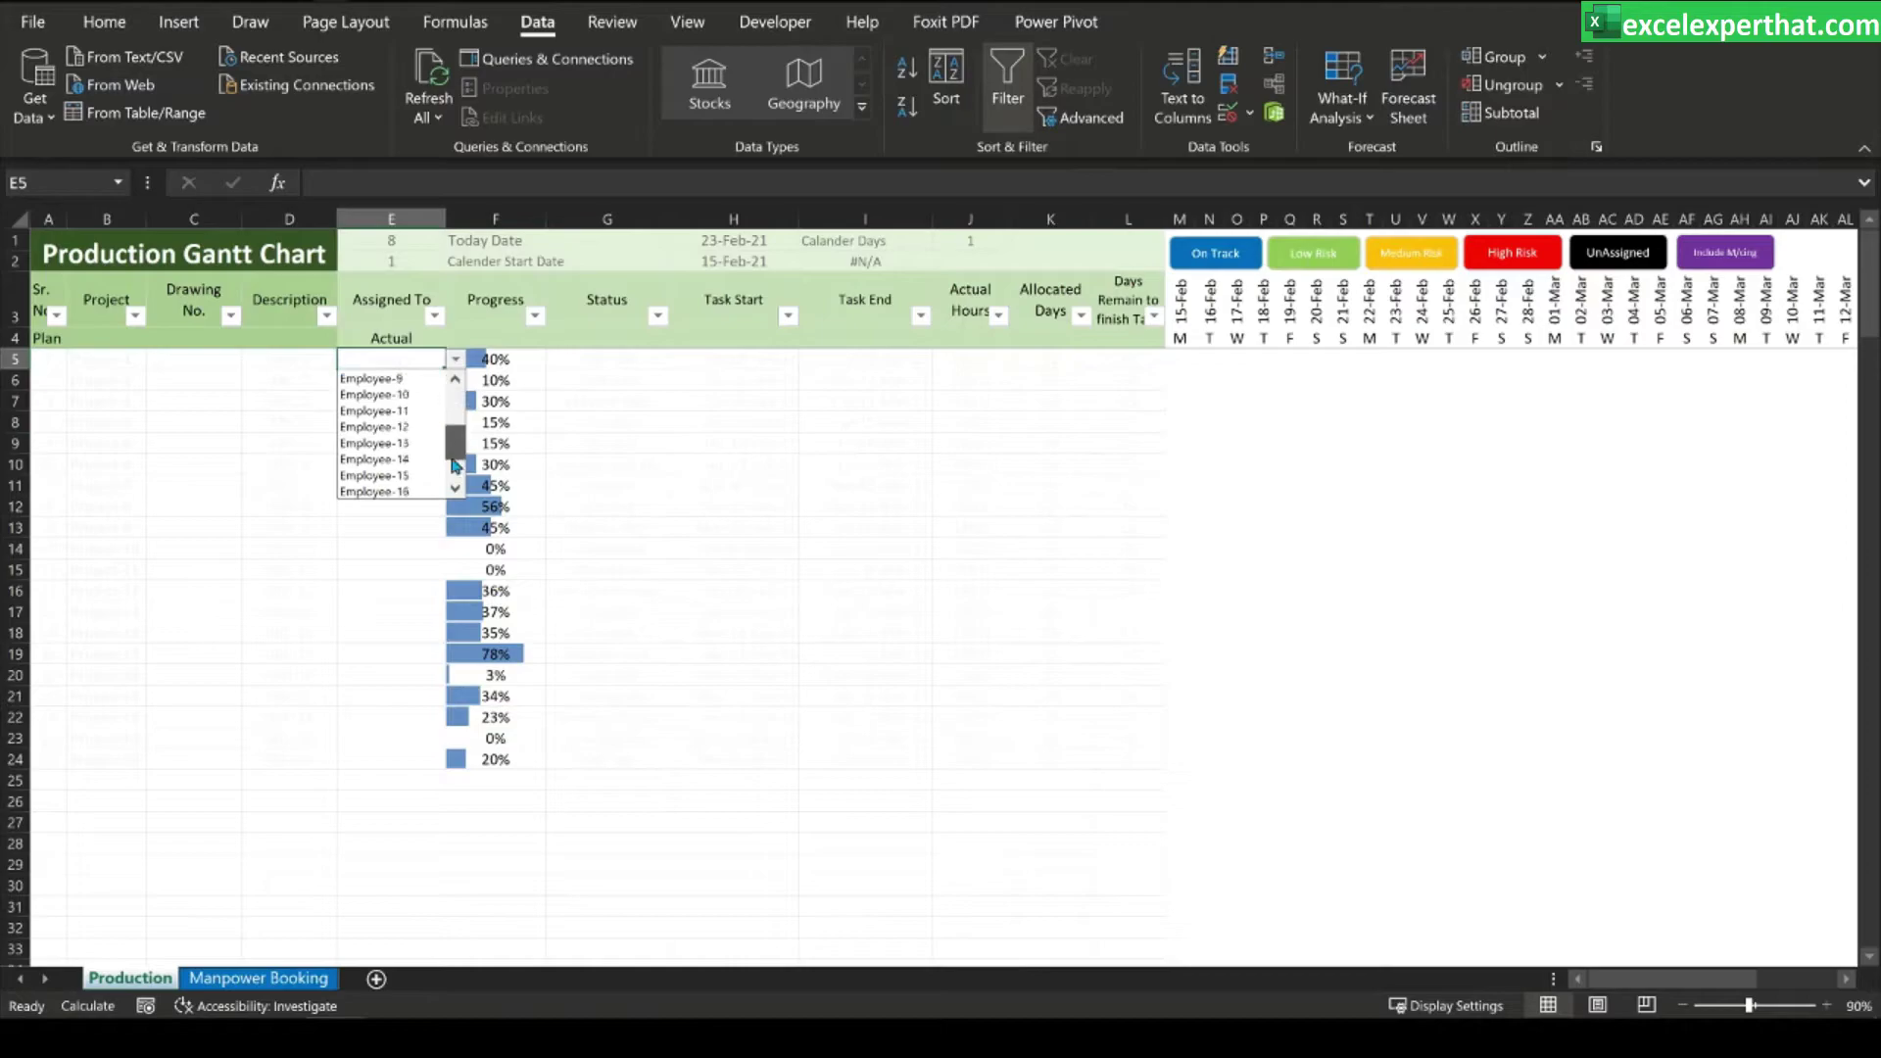
- Fill E5's worker dropdown down to E24, copy it, and view G5's status choices
click(453, 491)
scroll(423, 402, up, 4)
key(Escape)
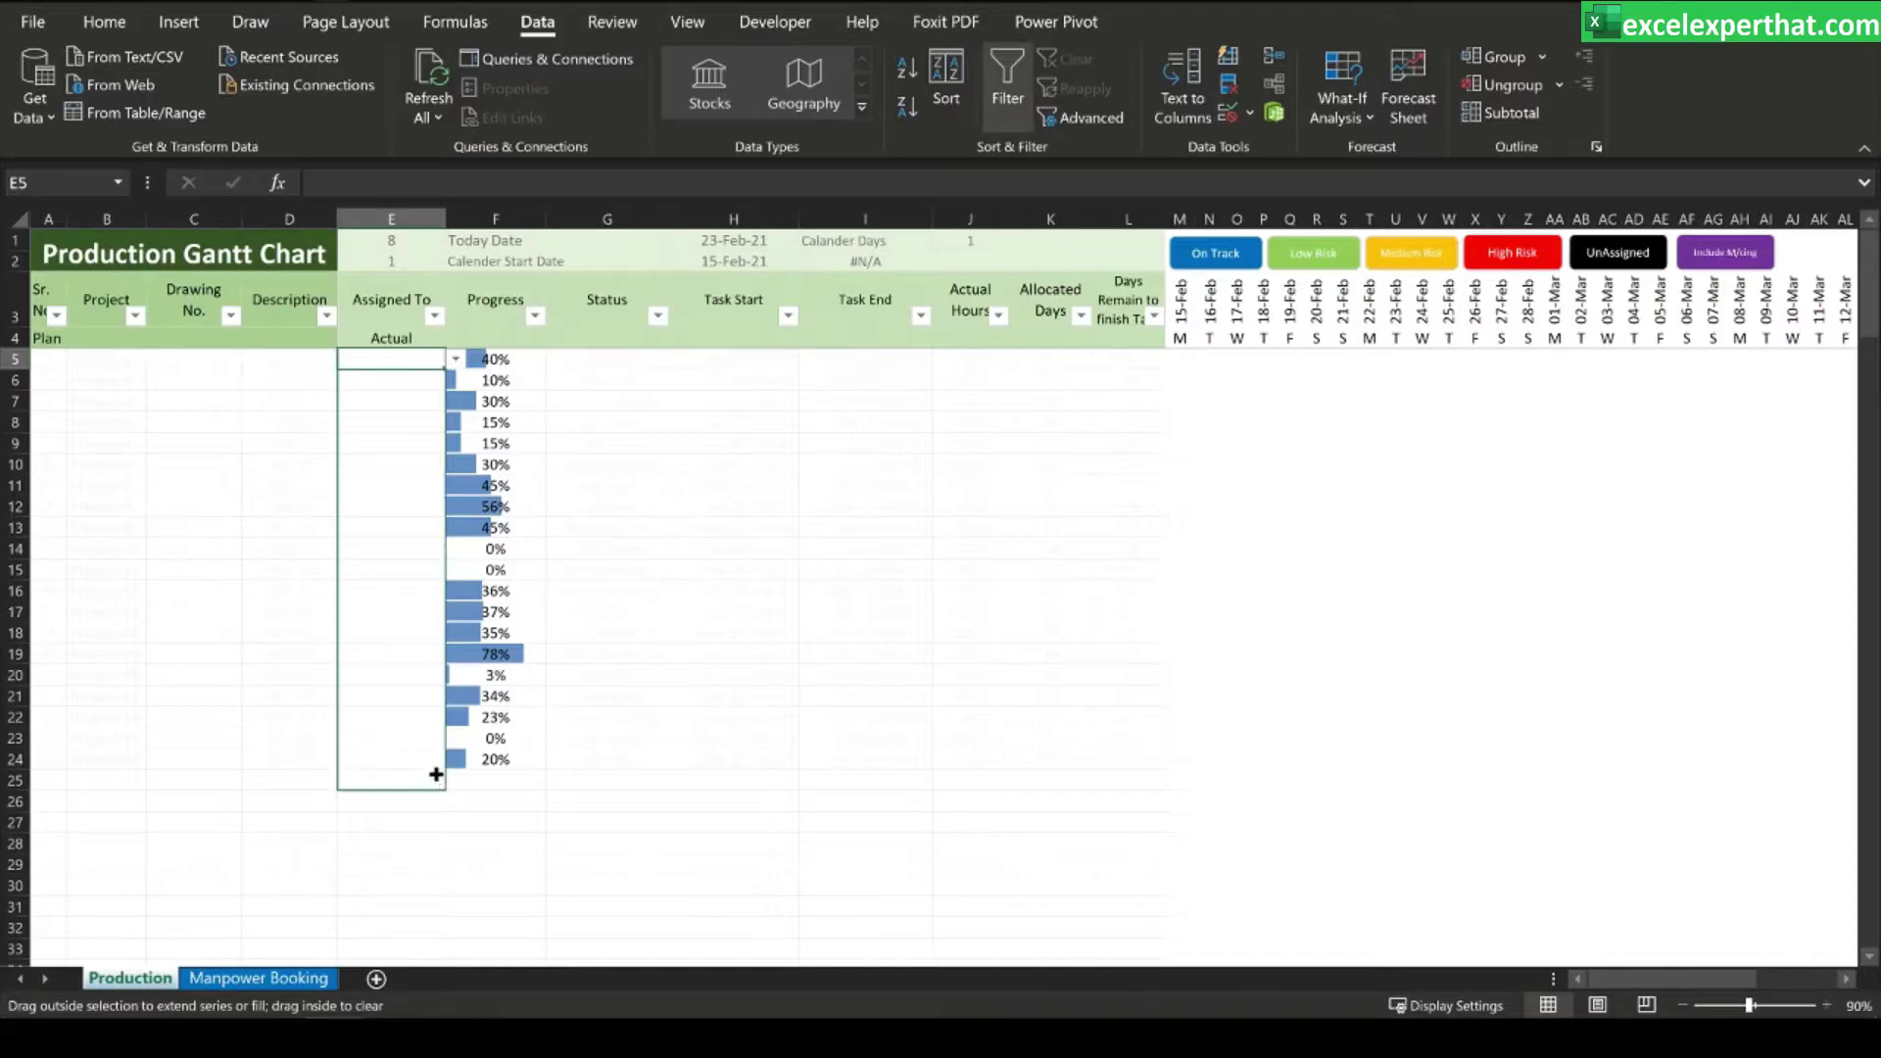
drag(448, 419, 437, 768)
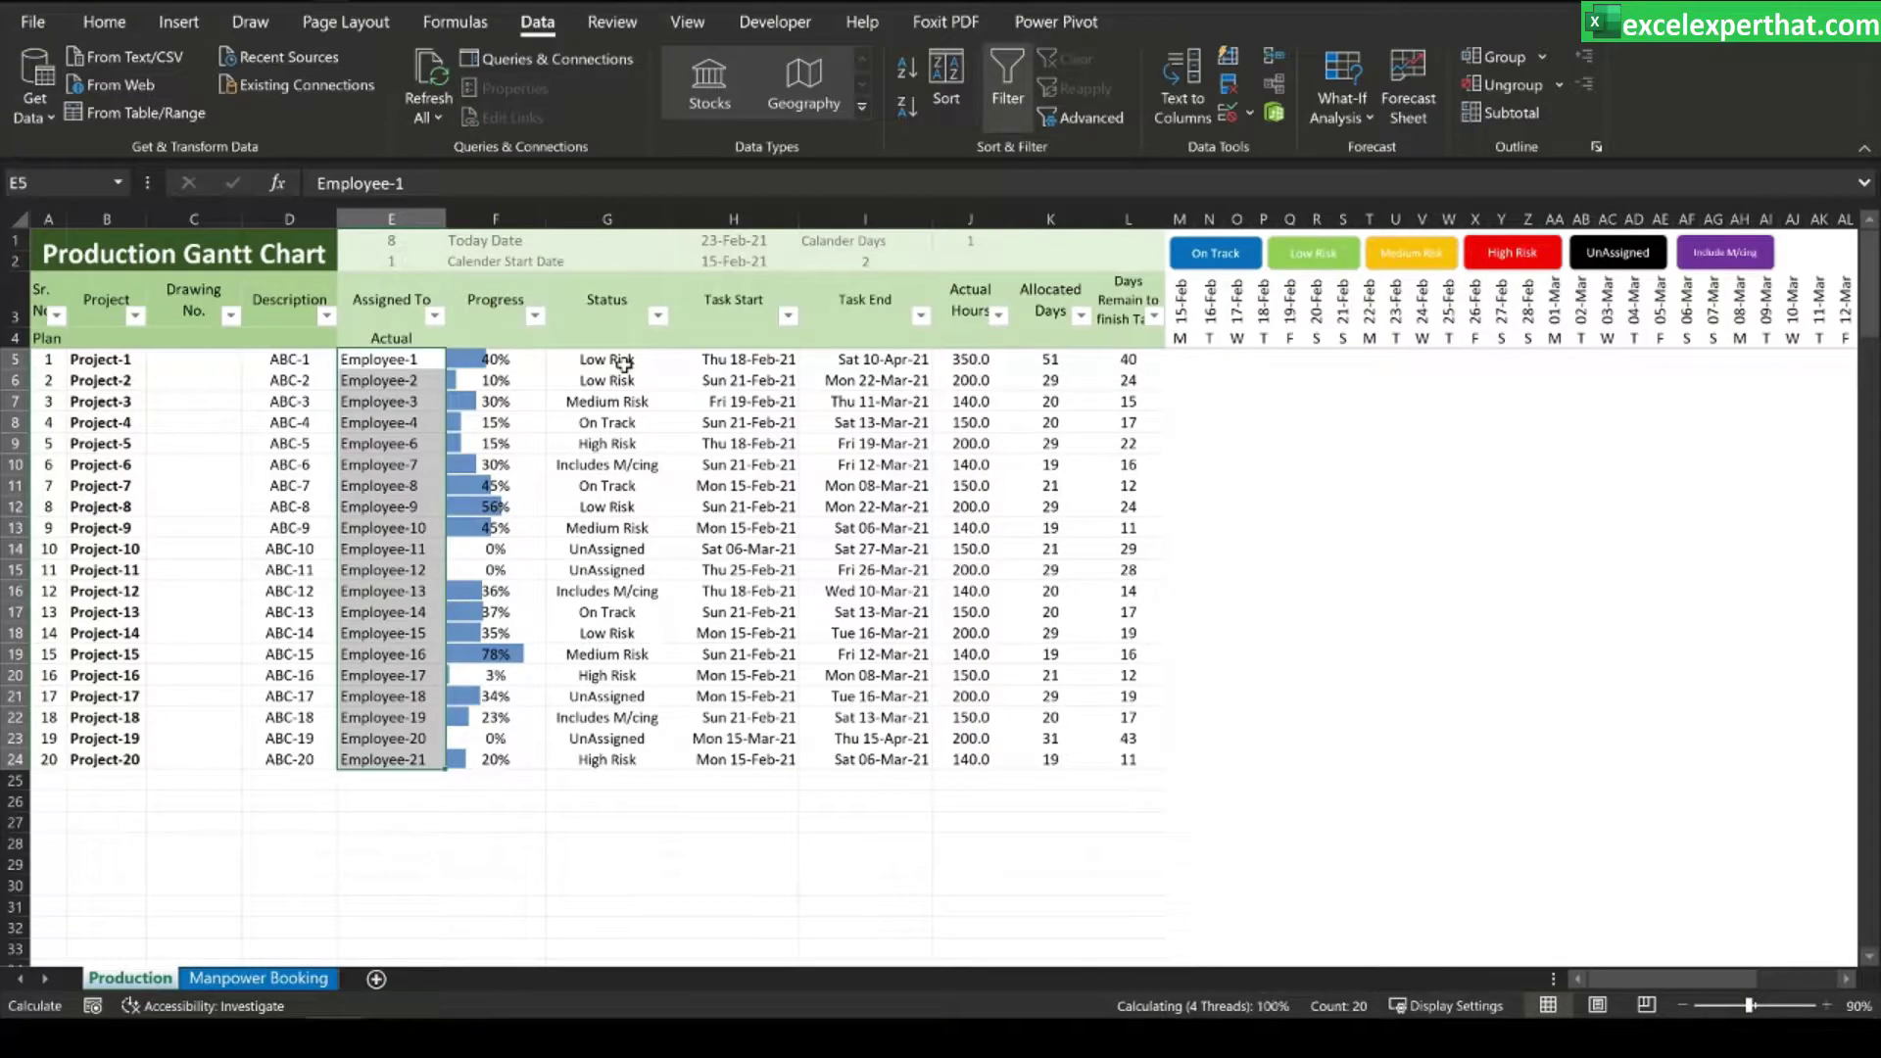
key(ctrl+c)
click(582, 840)
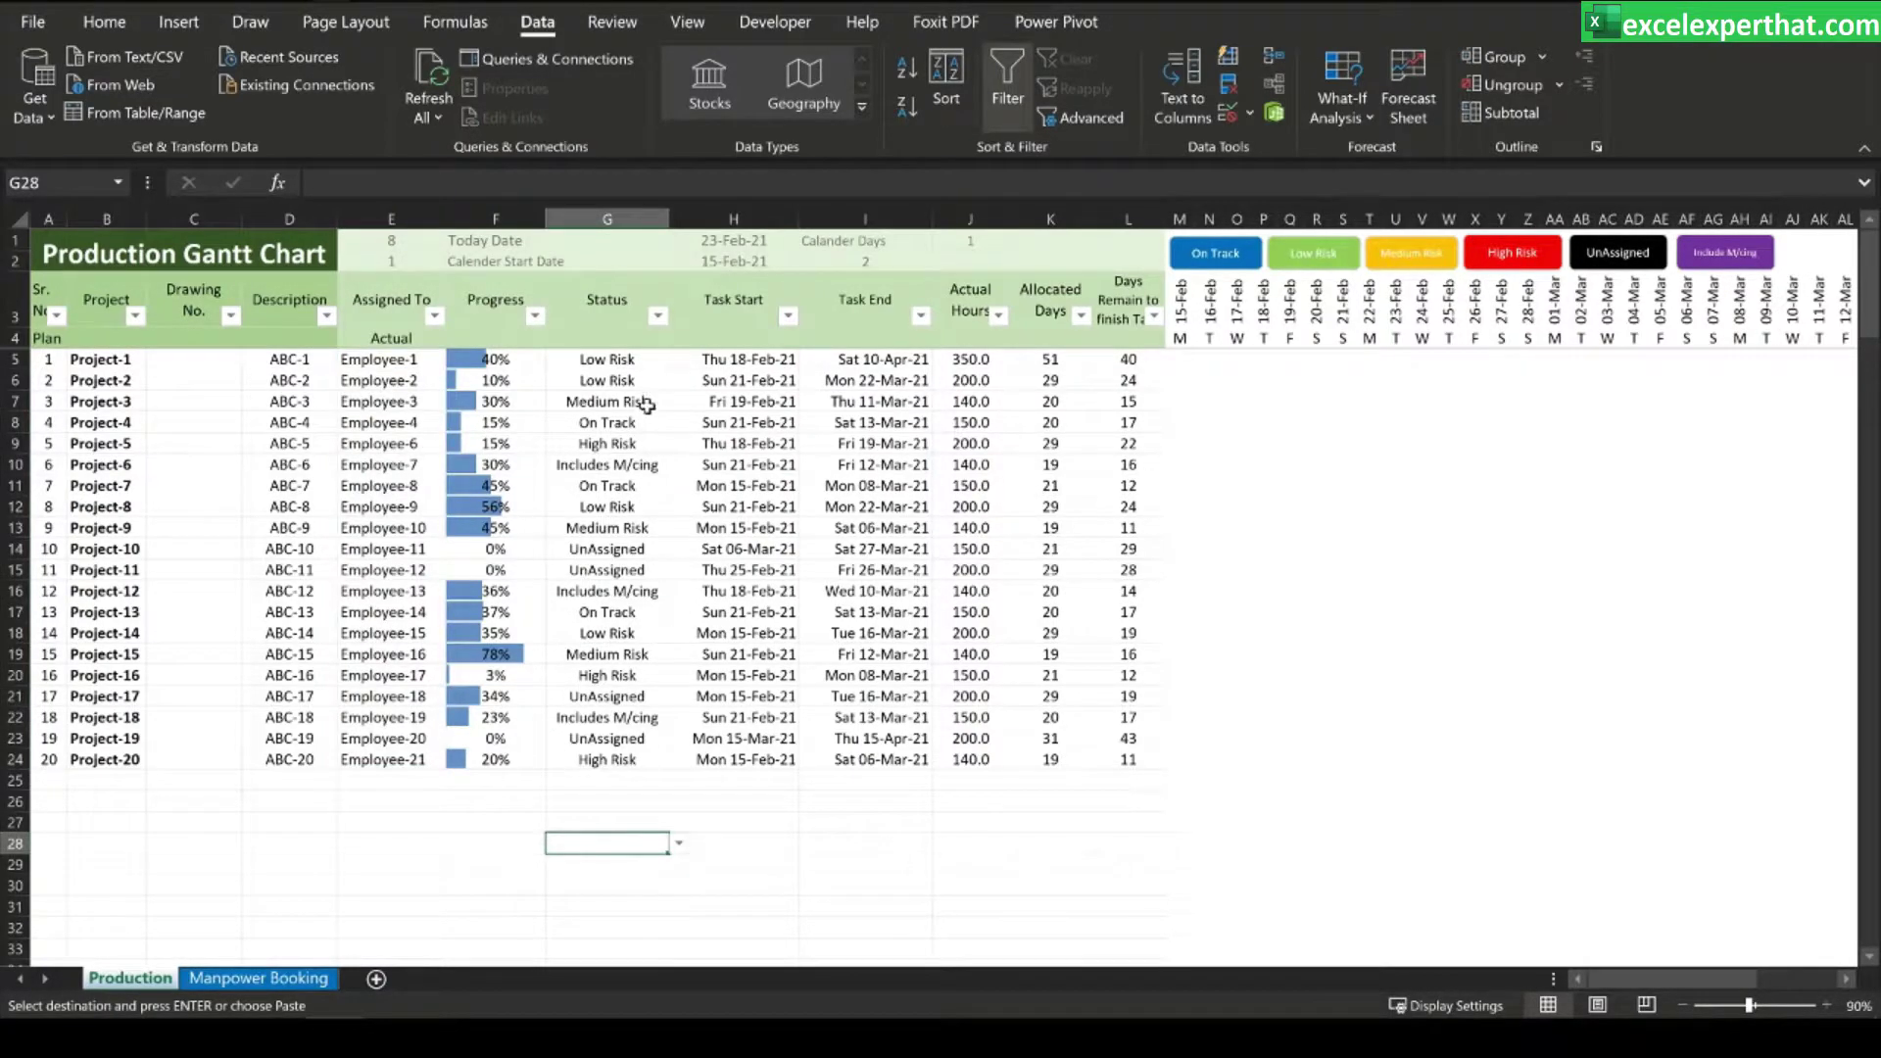
click(647, 361)
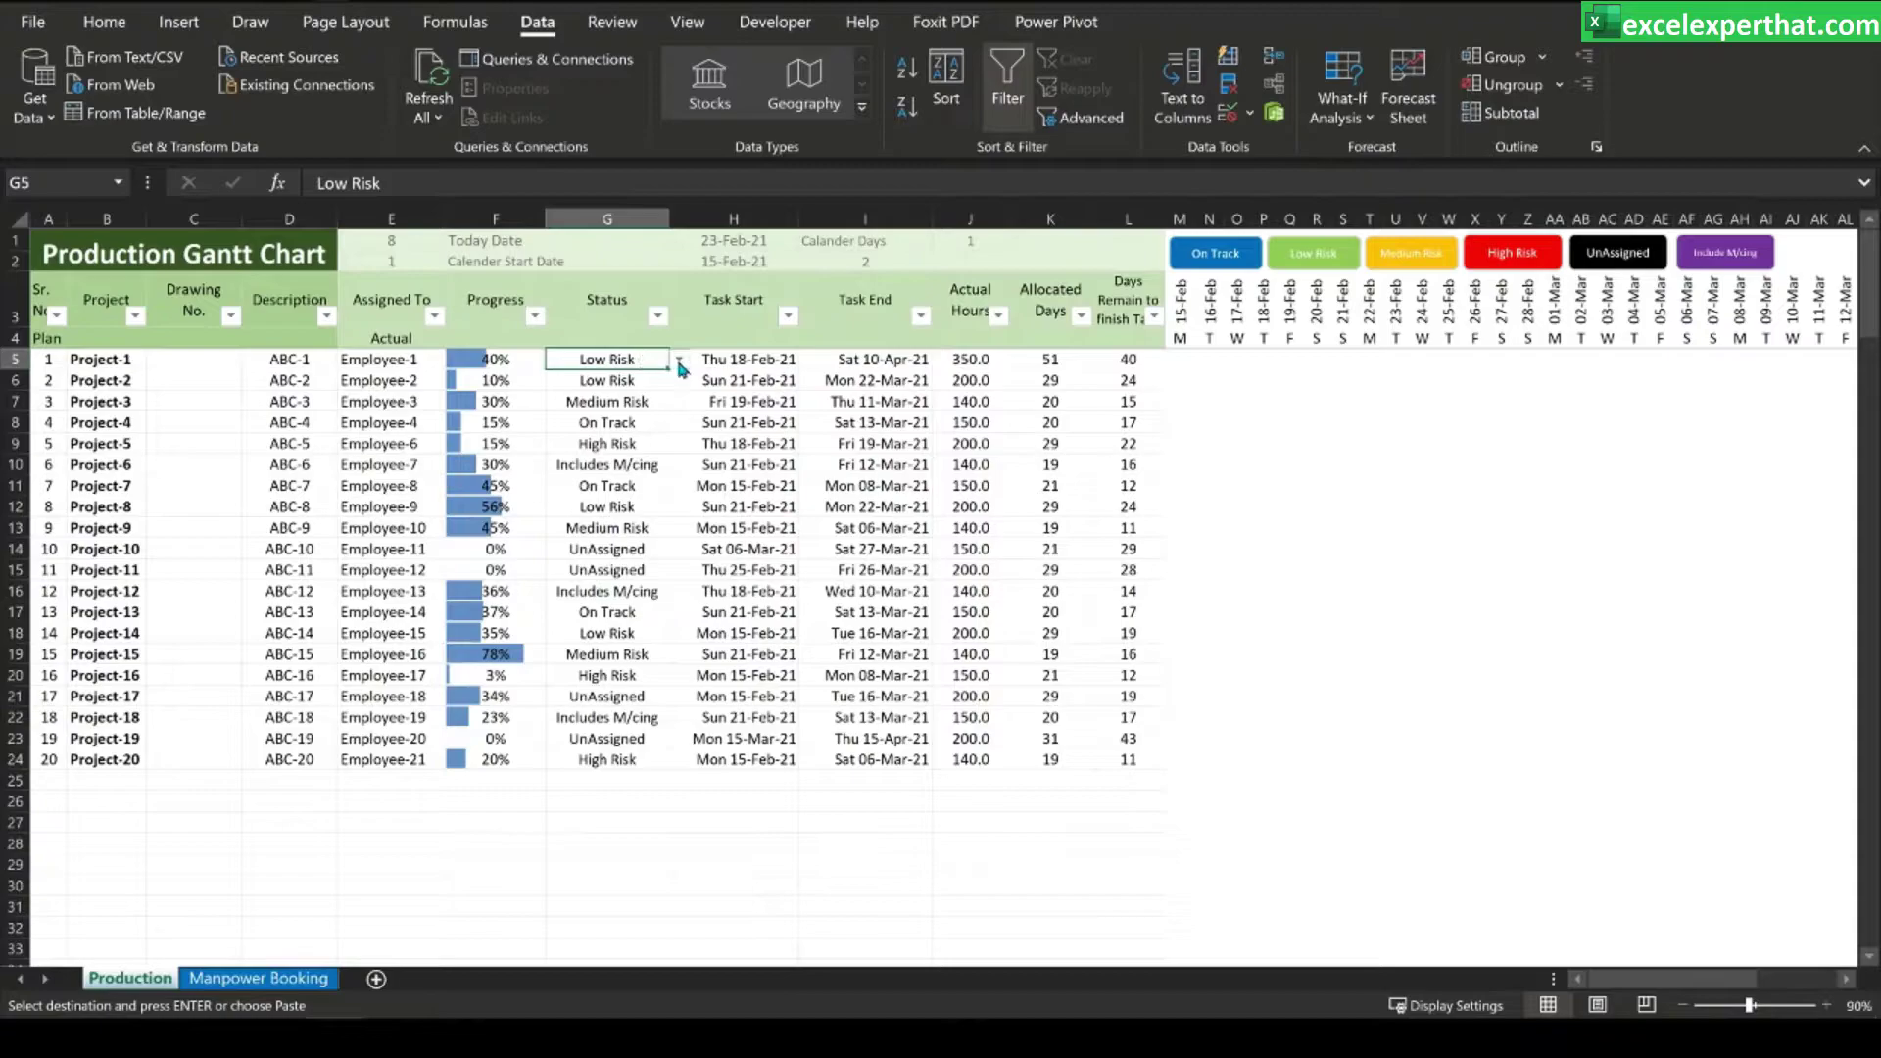
click(679, 363)
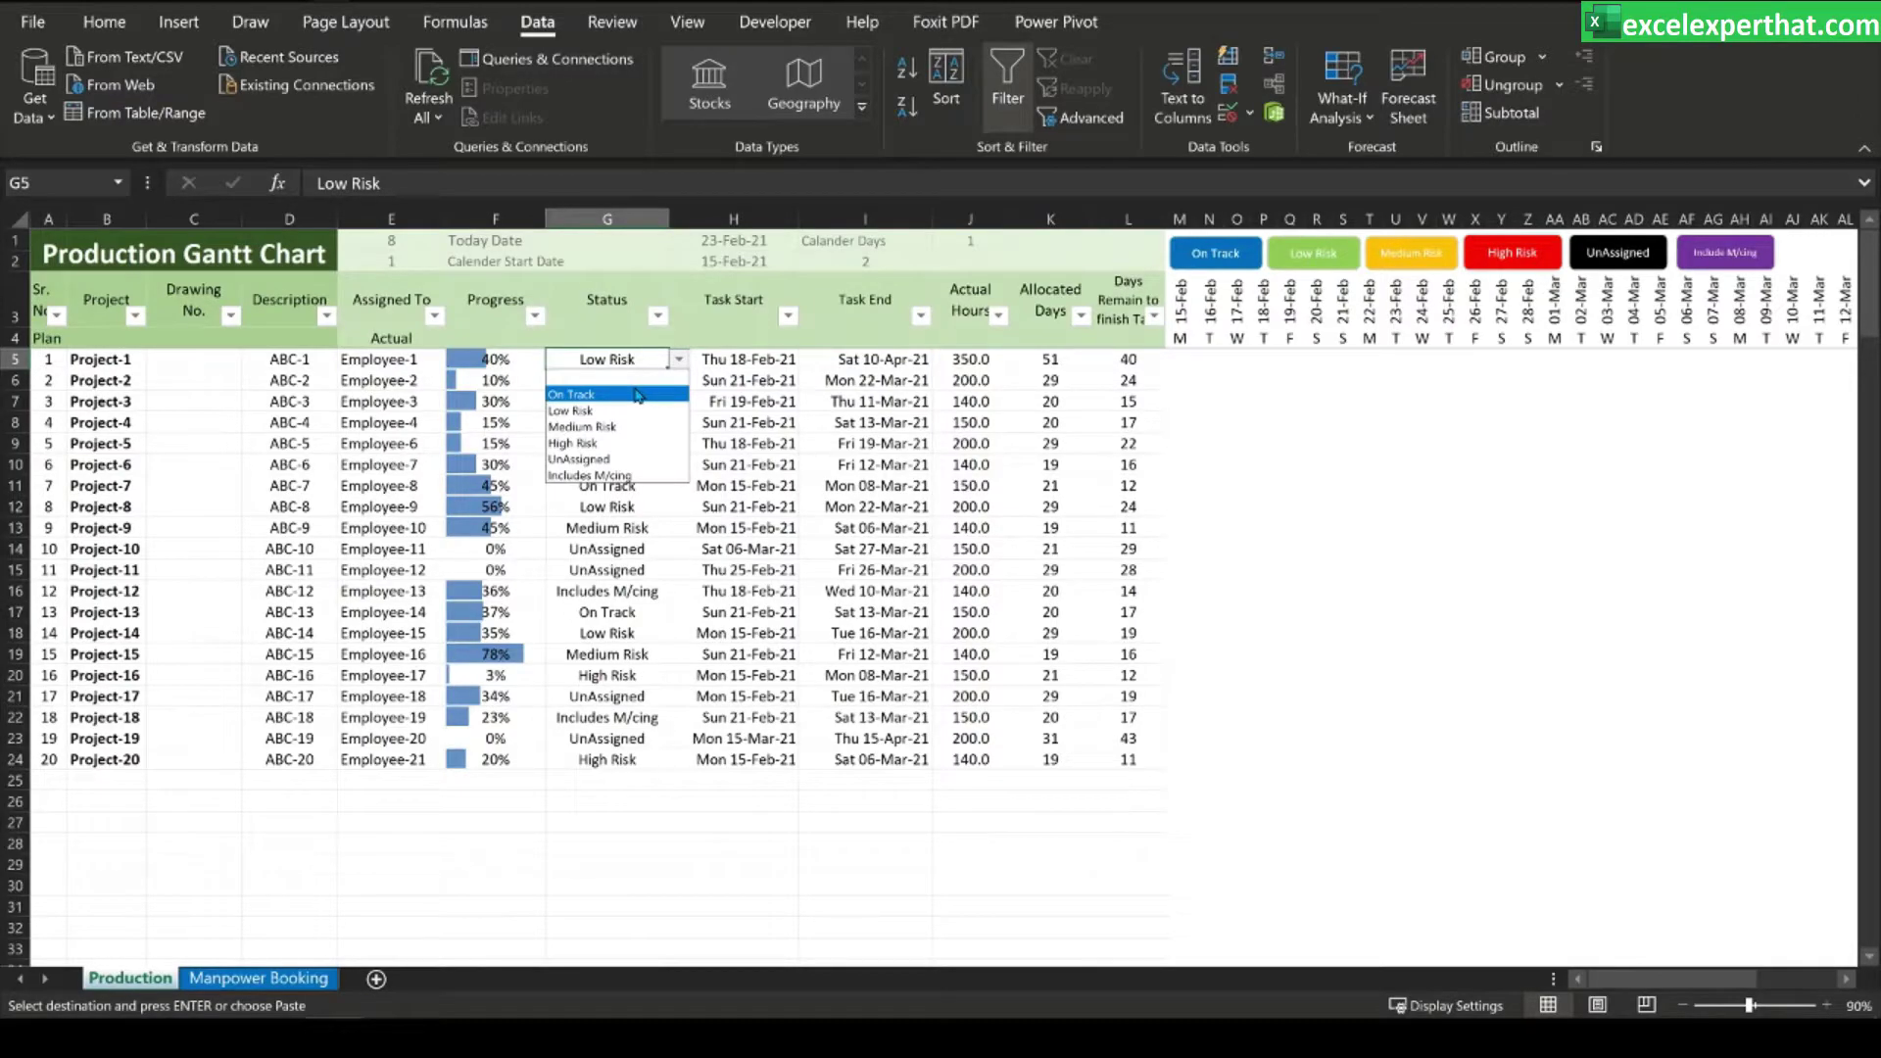
key(Escape)
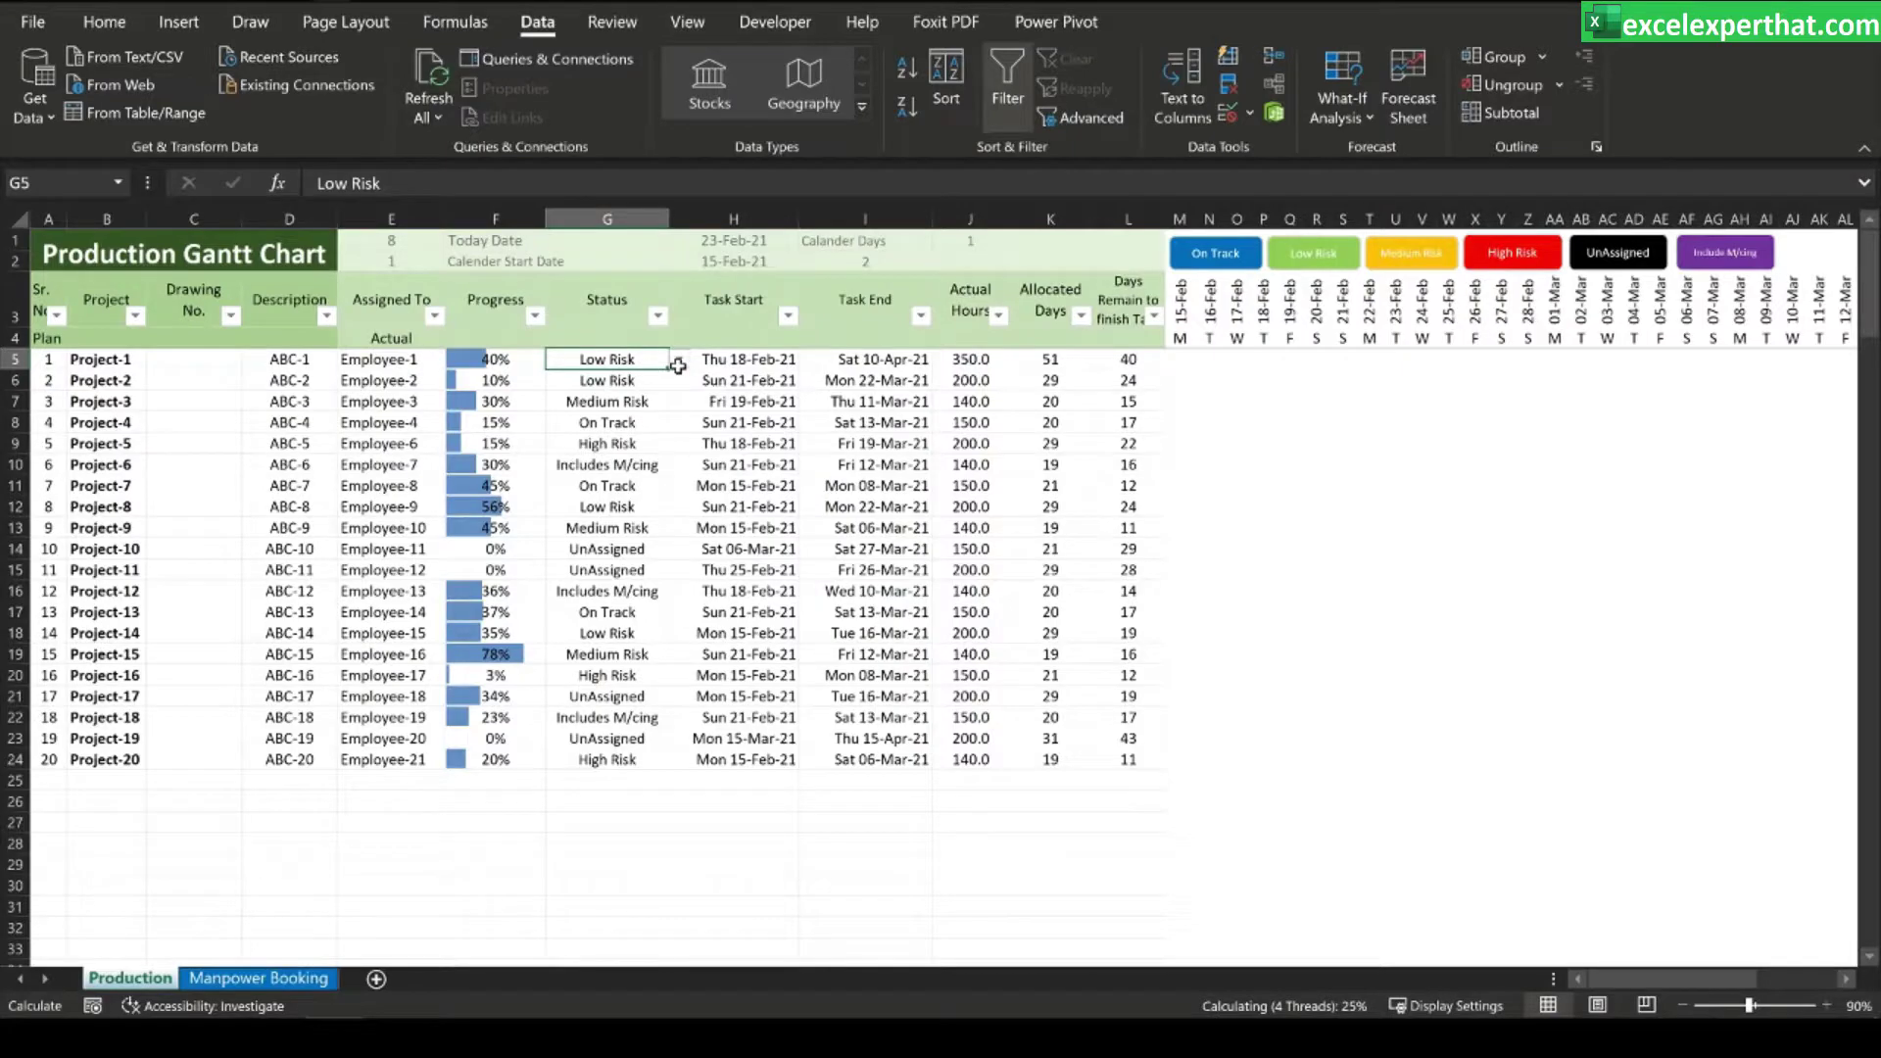
key(ctrl+c)
click(769, 359)
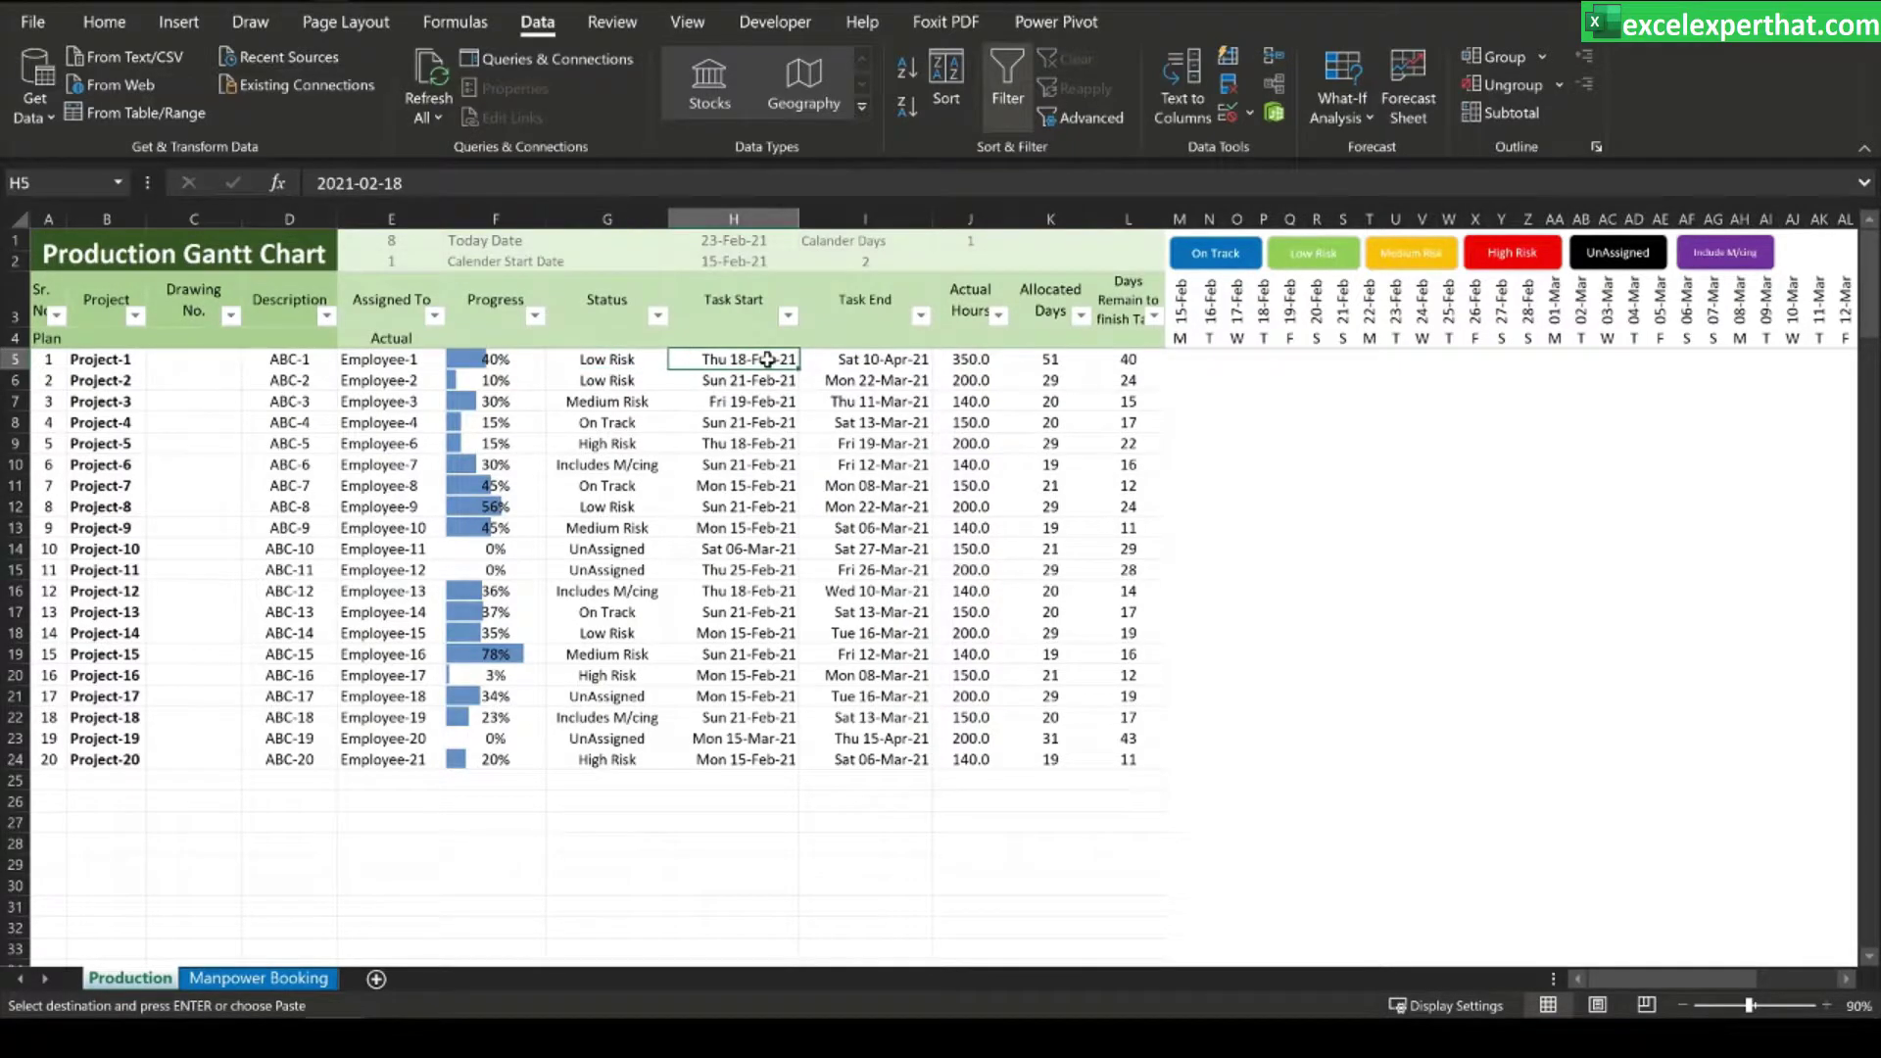
key(Escape)
key(ctrl+c)
shift+click(768, 720)
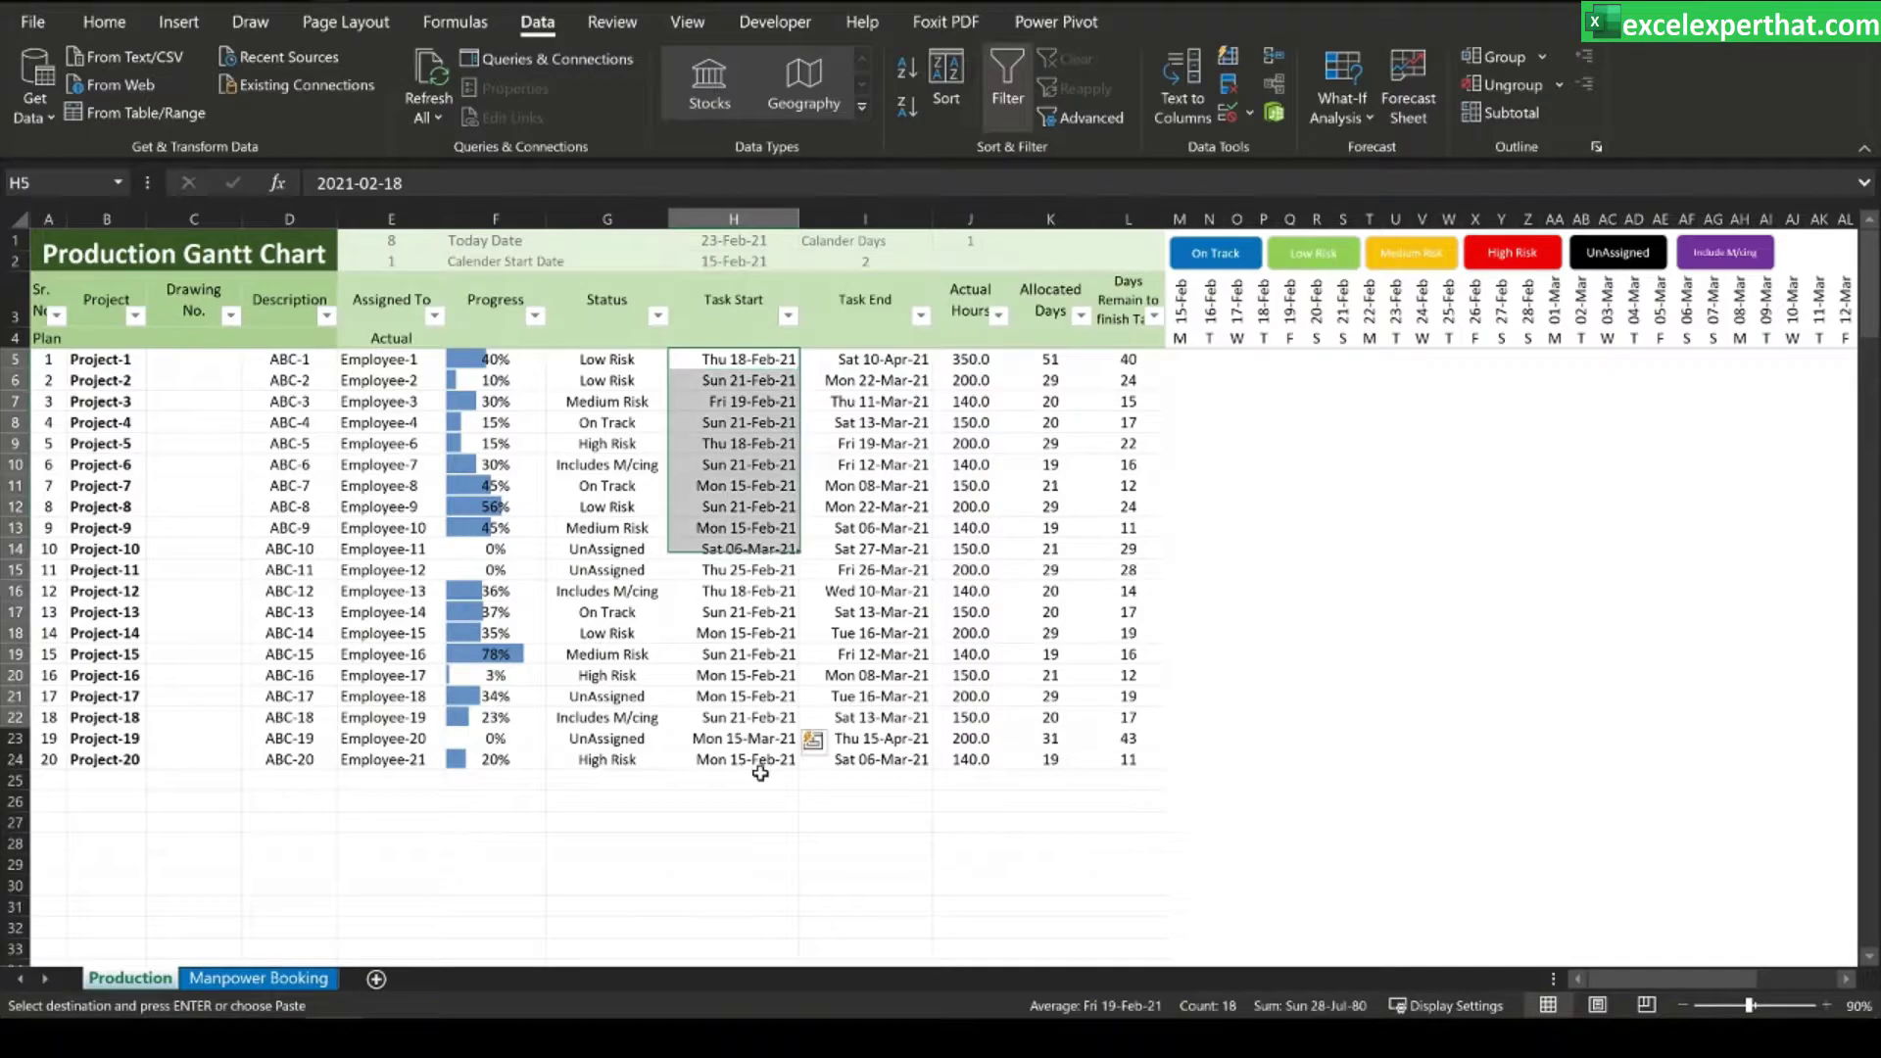
key(Escape)
key(ctrl+c)
click(886, 360)
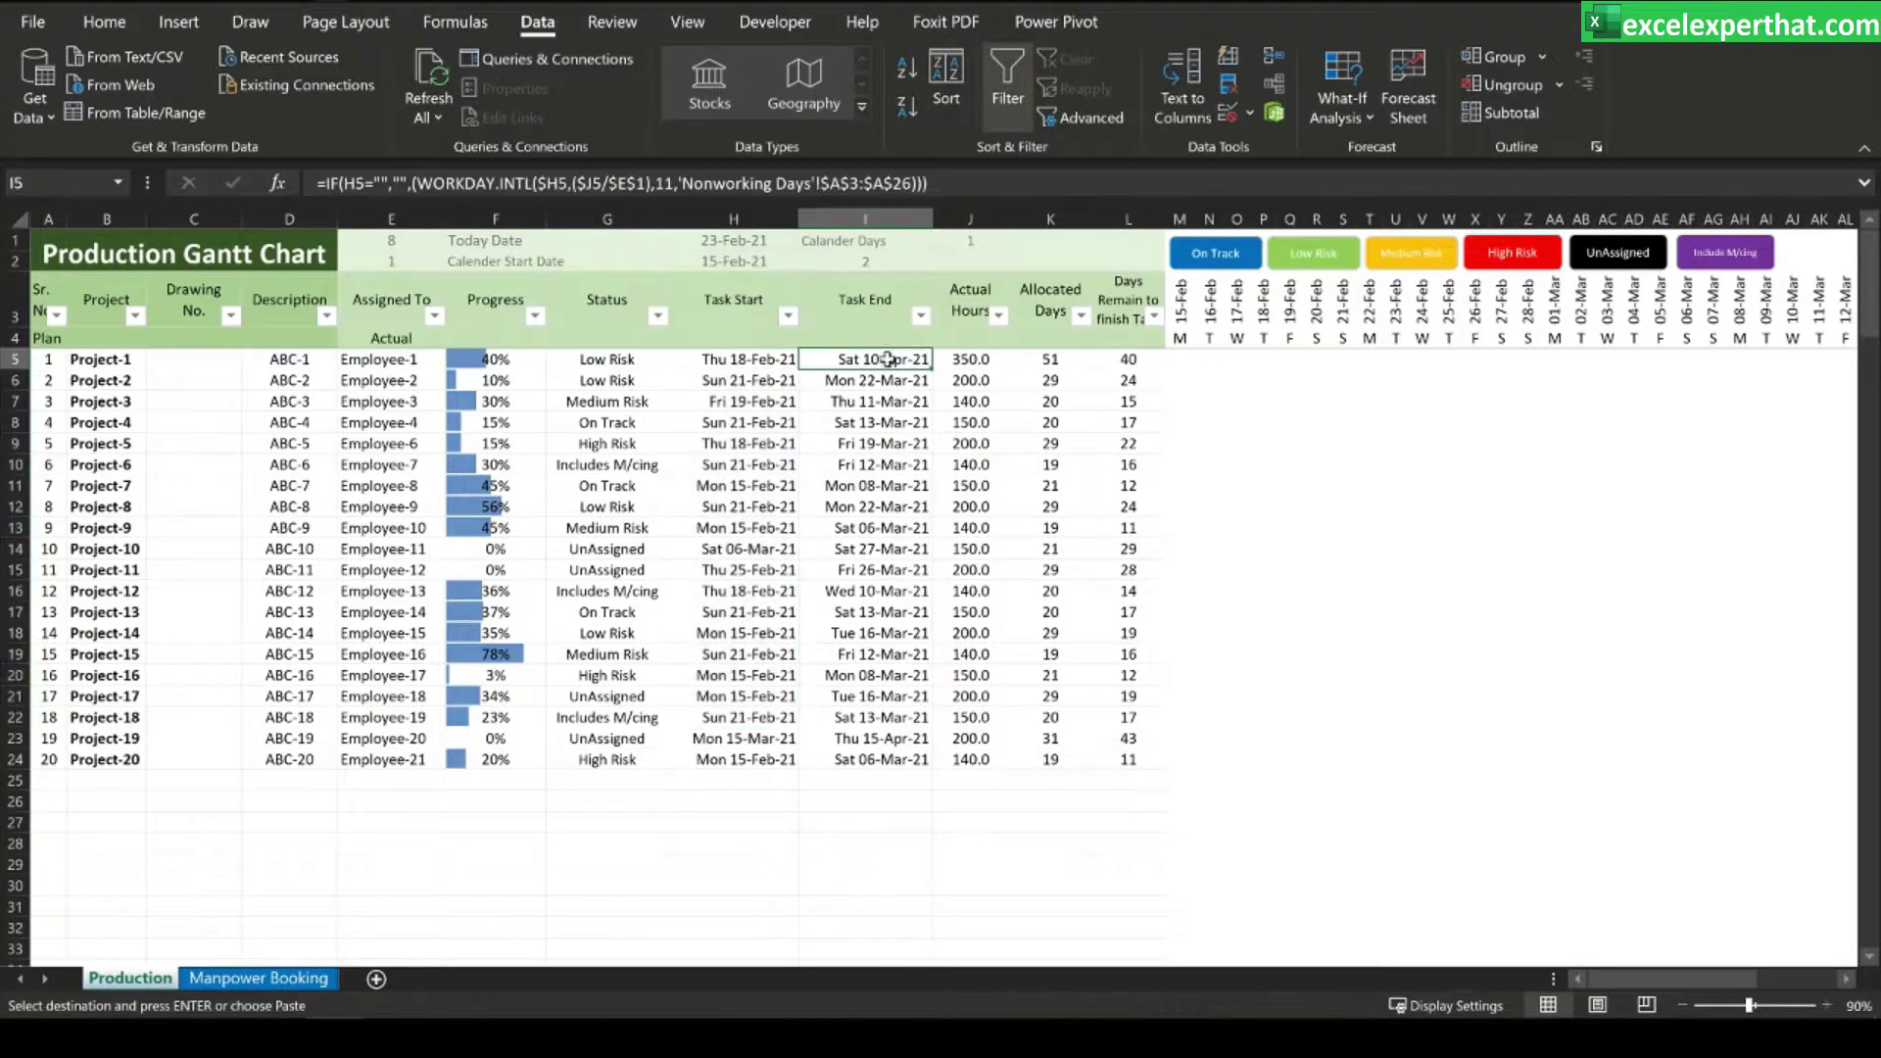
key(F2)
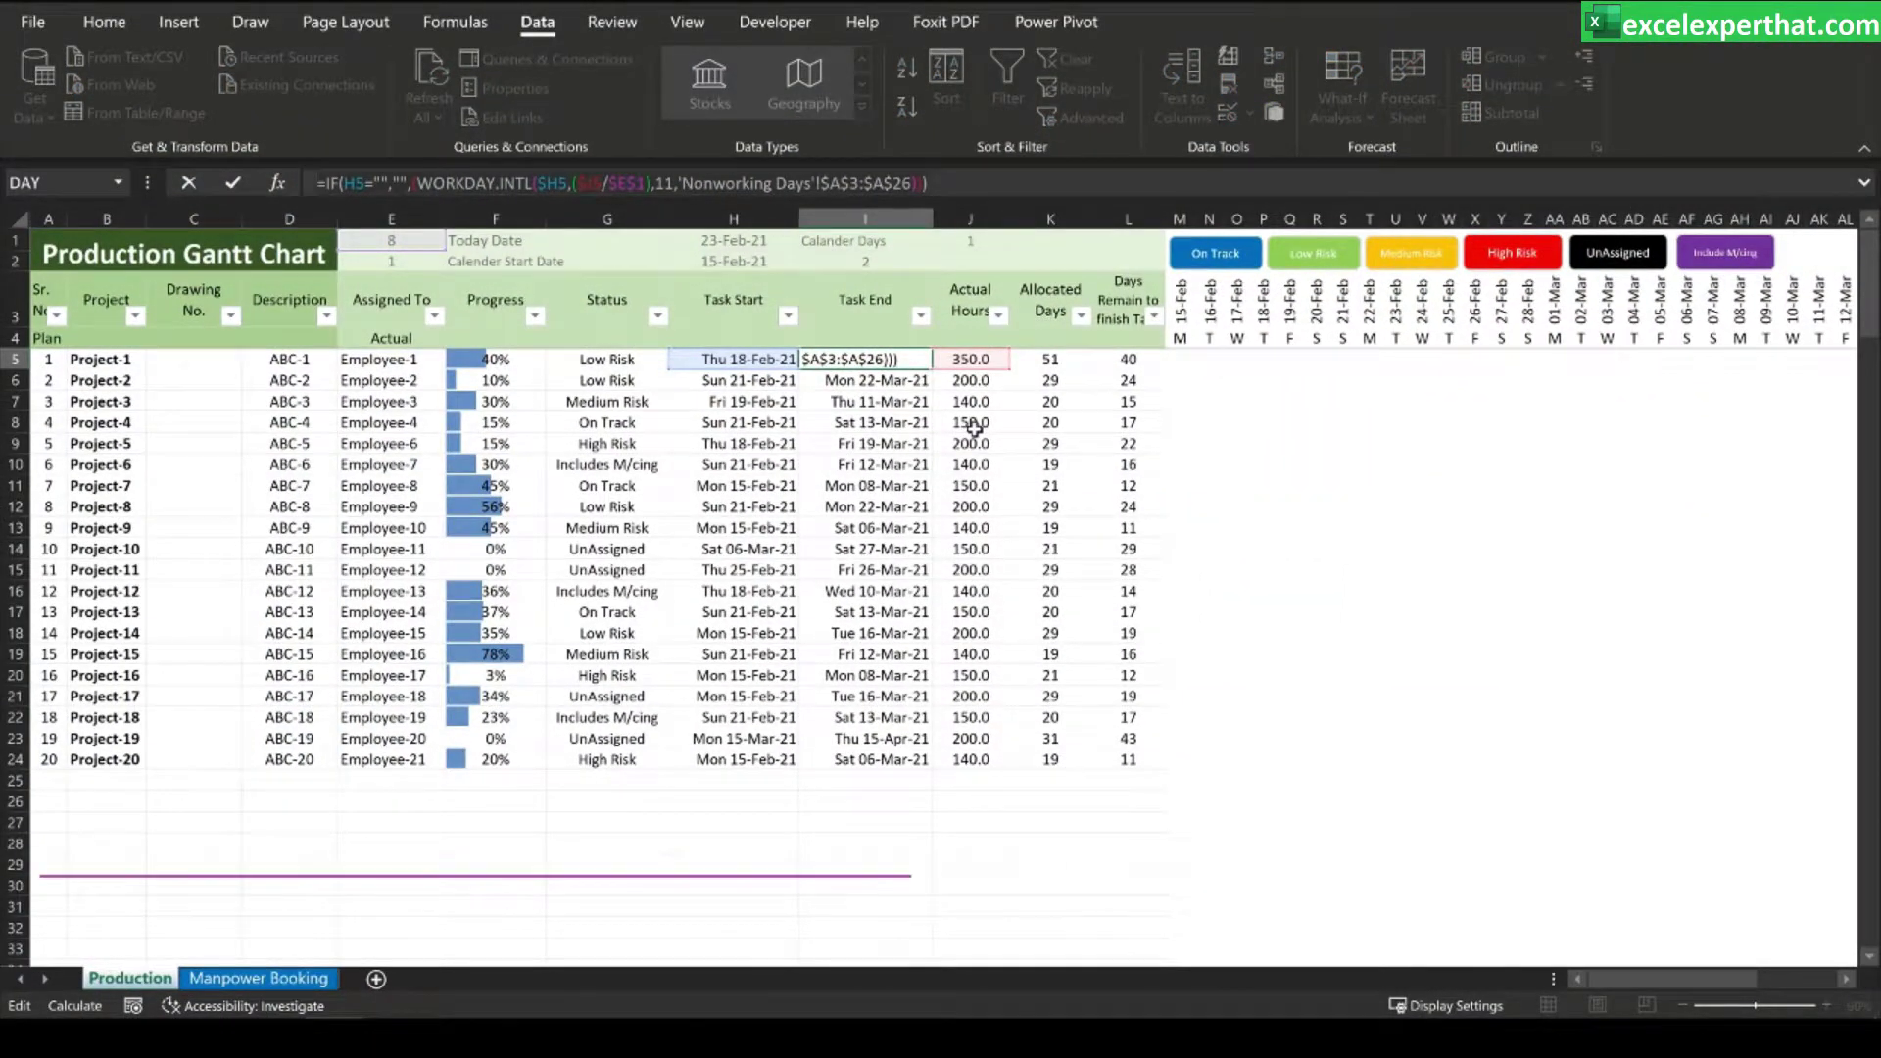
key(ctrl+Return)
click(976, 359)
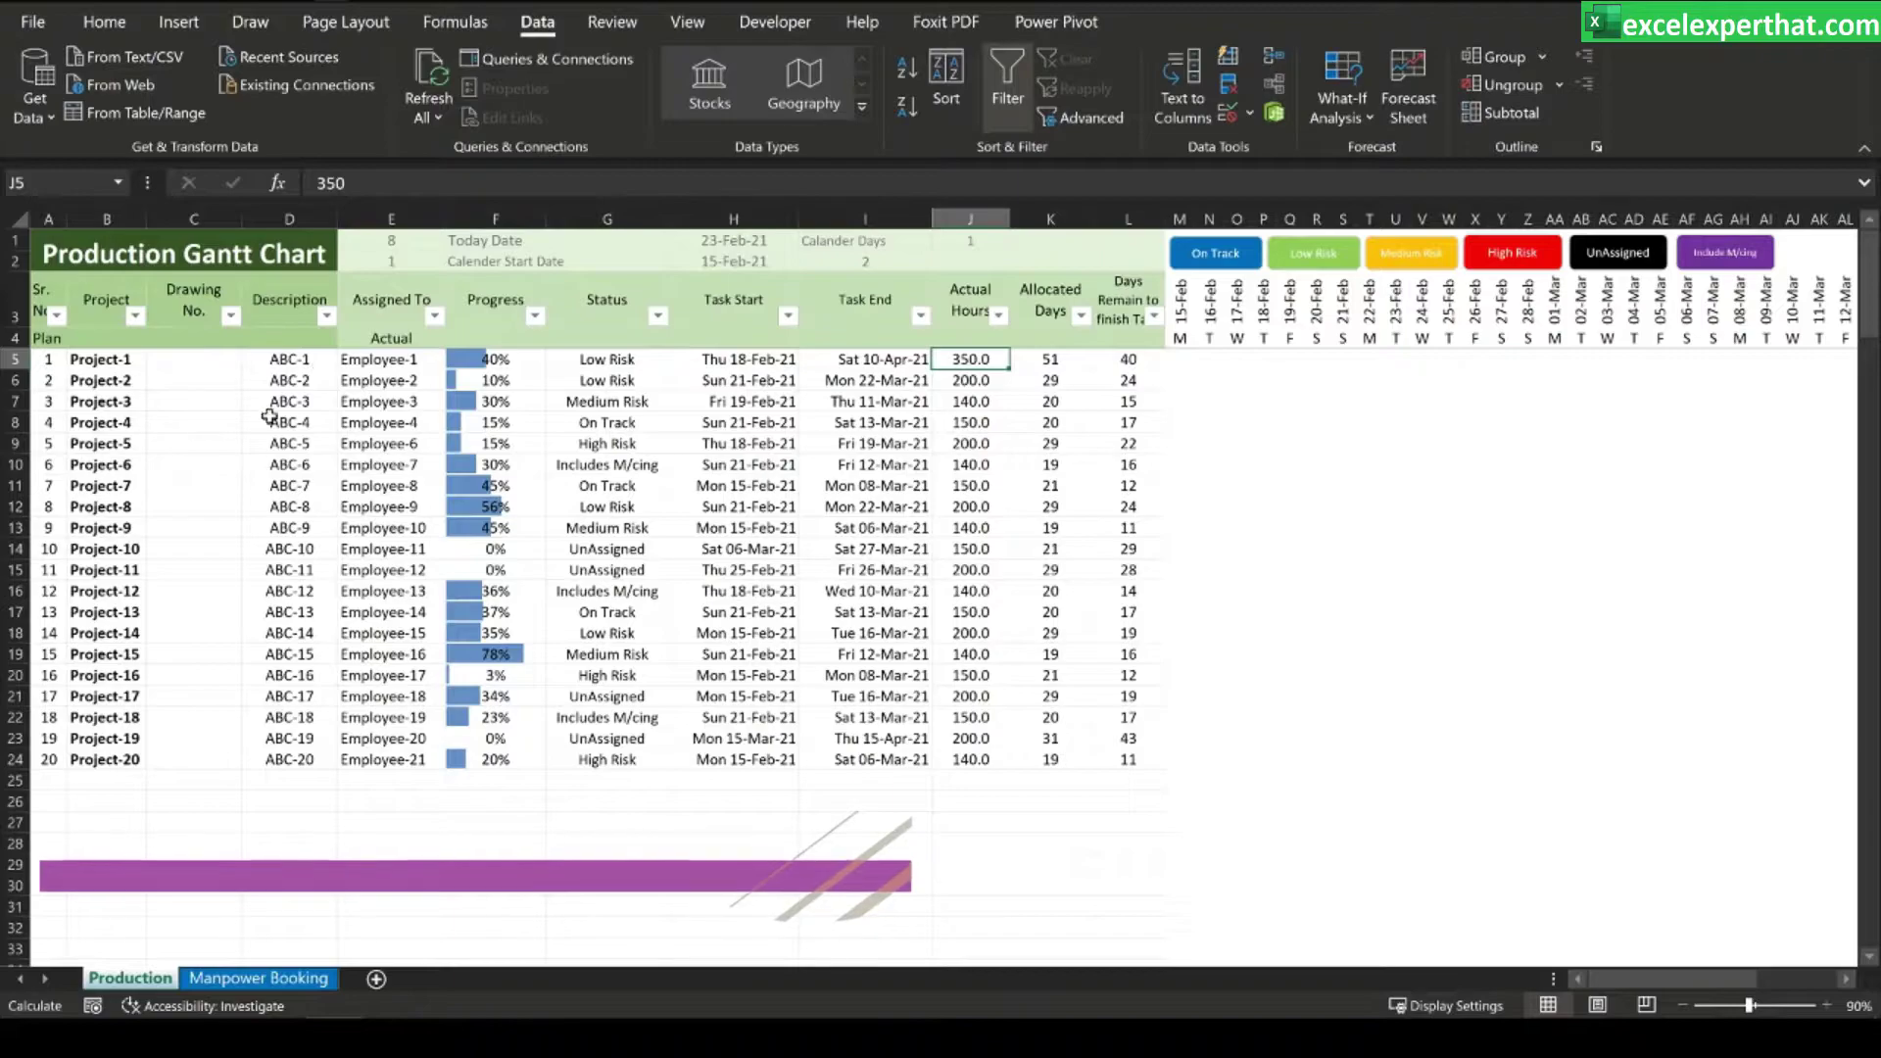
click(1052, 361)
double_click(1052, 360)
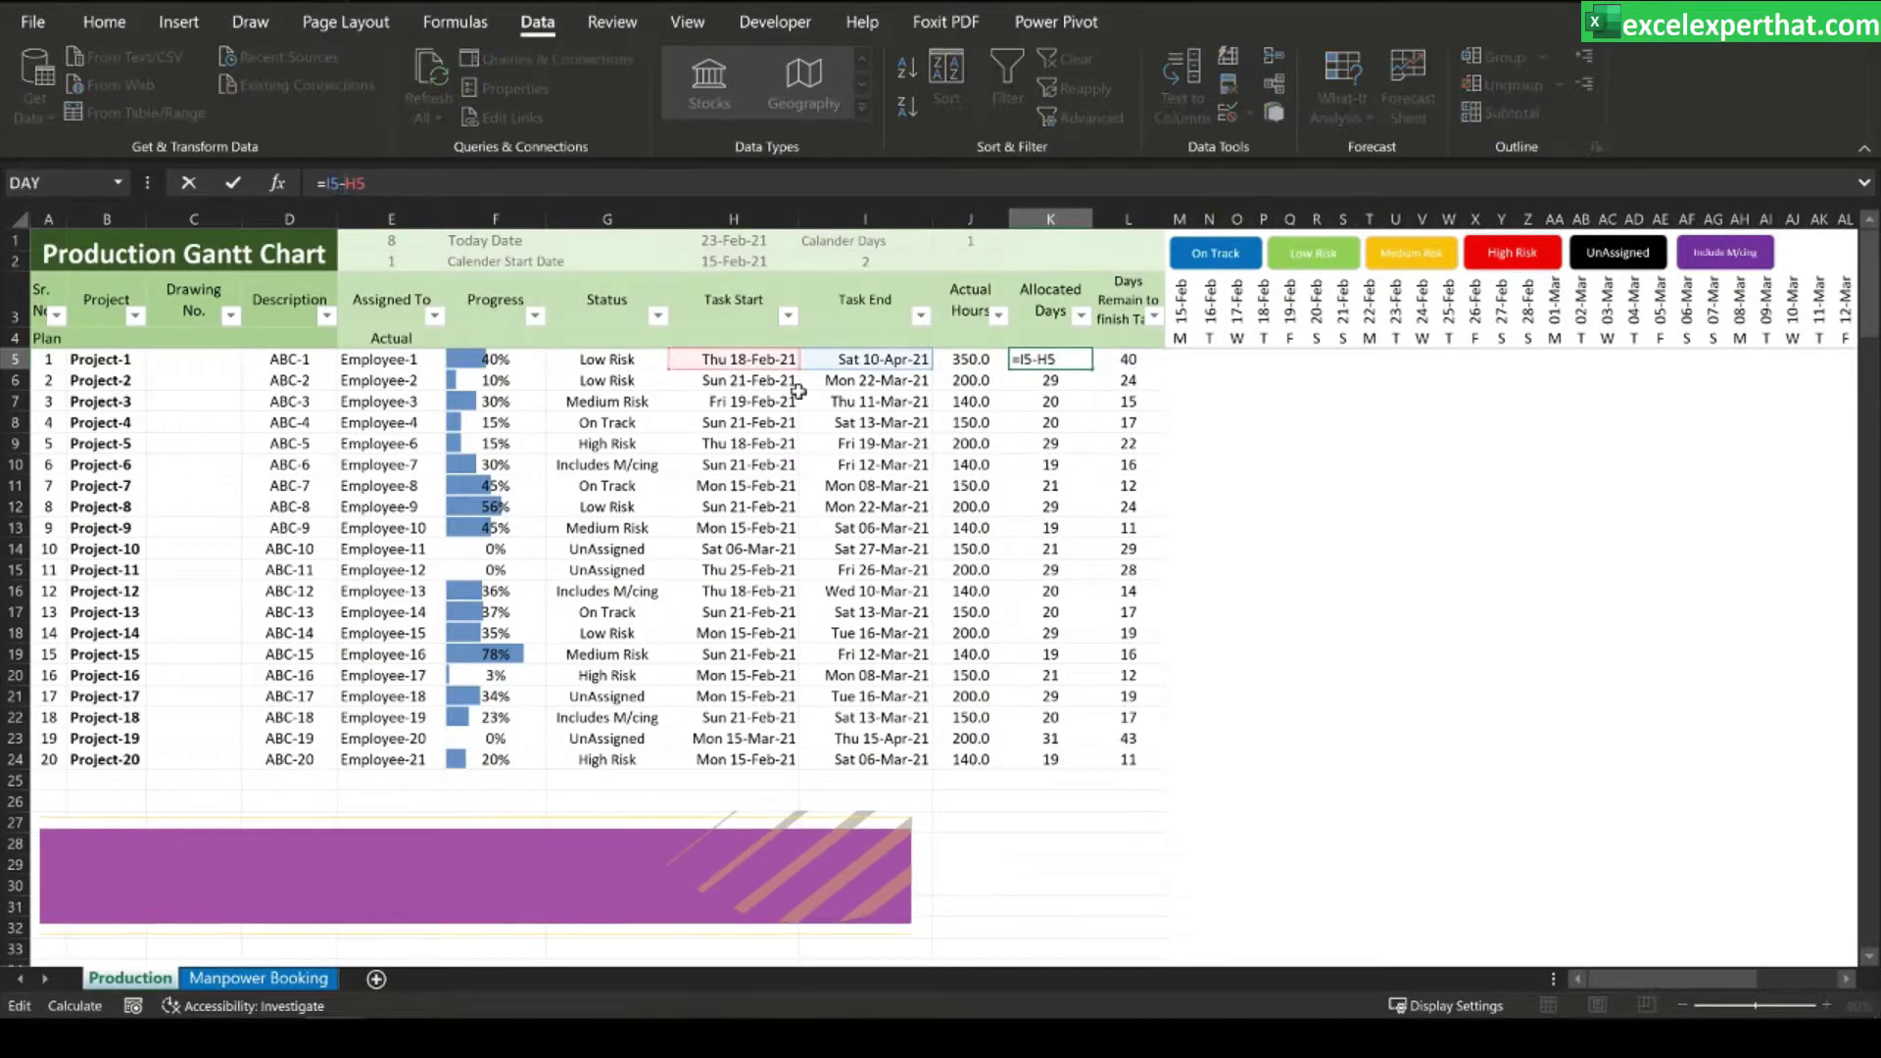
click(1127, 360)
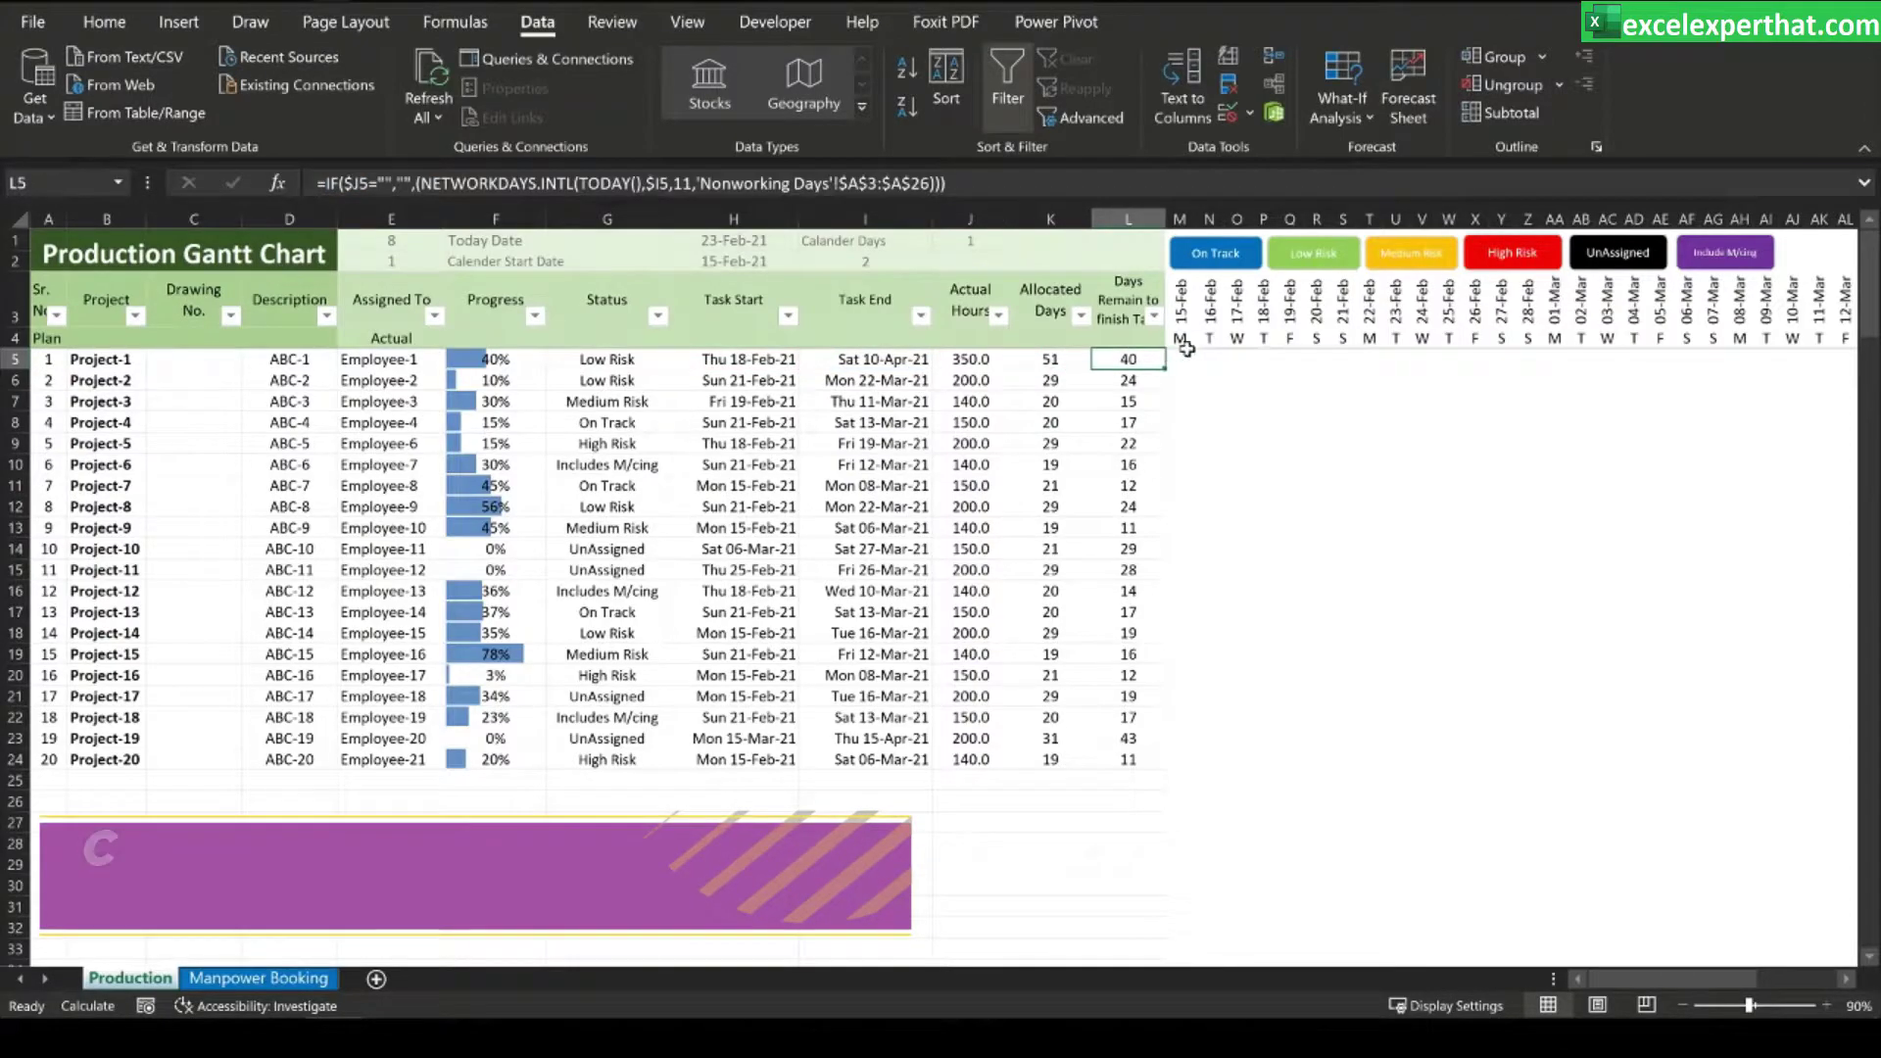
double_click(1127, 360)
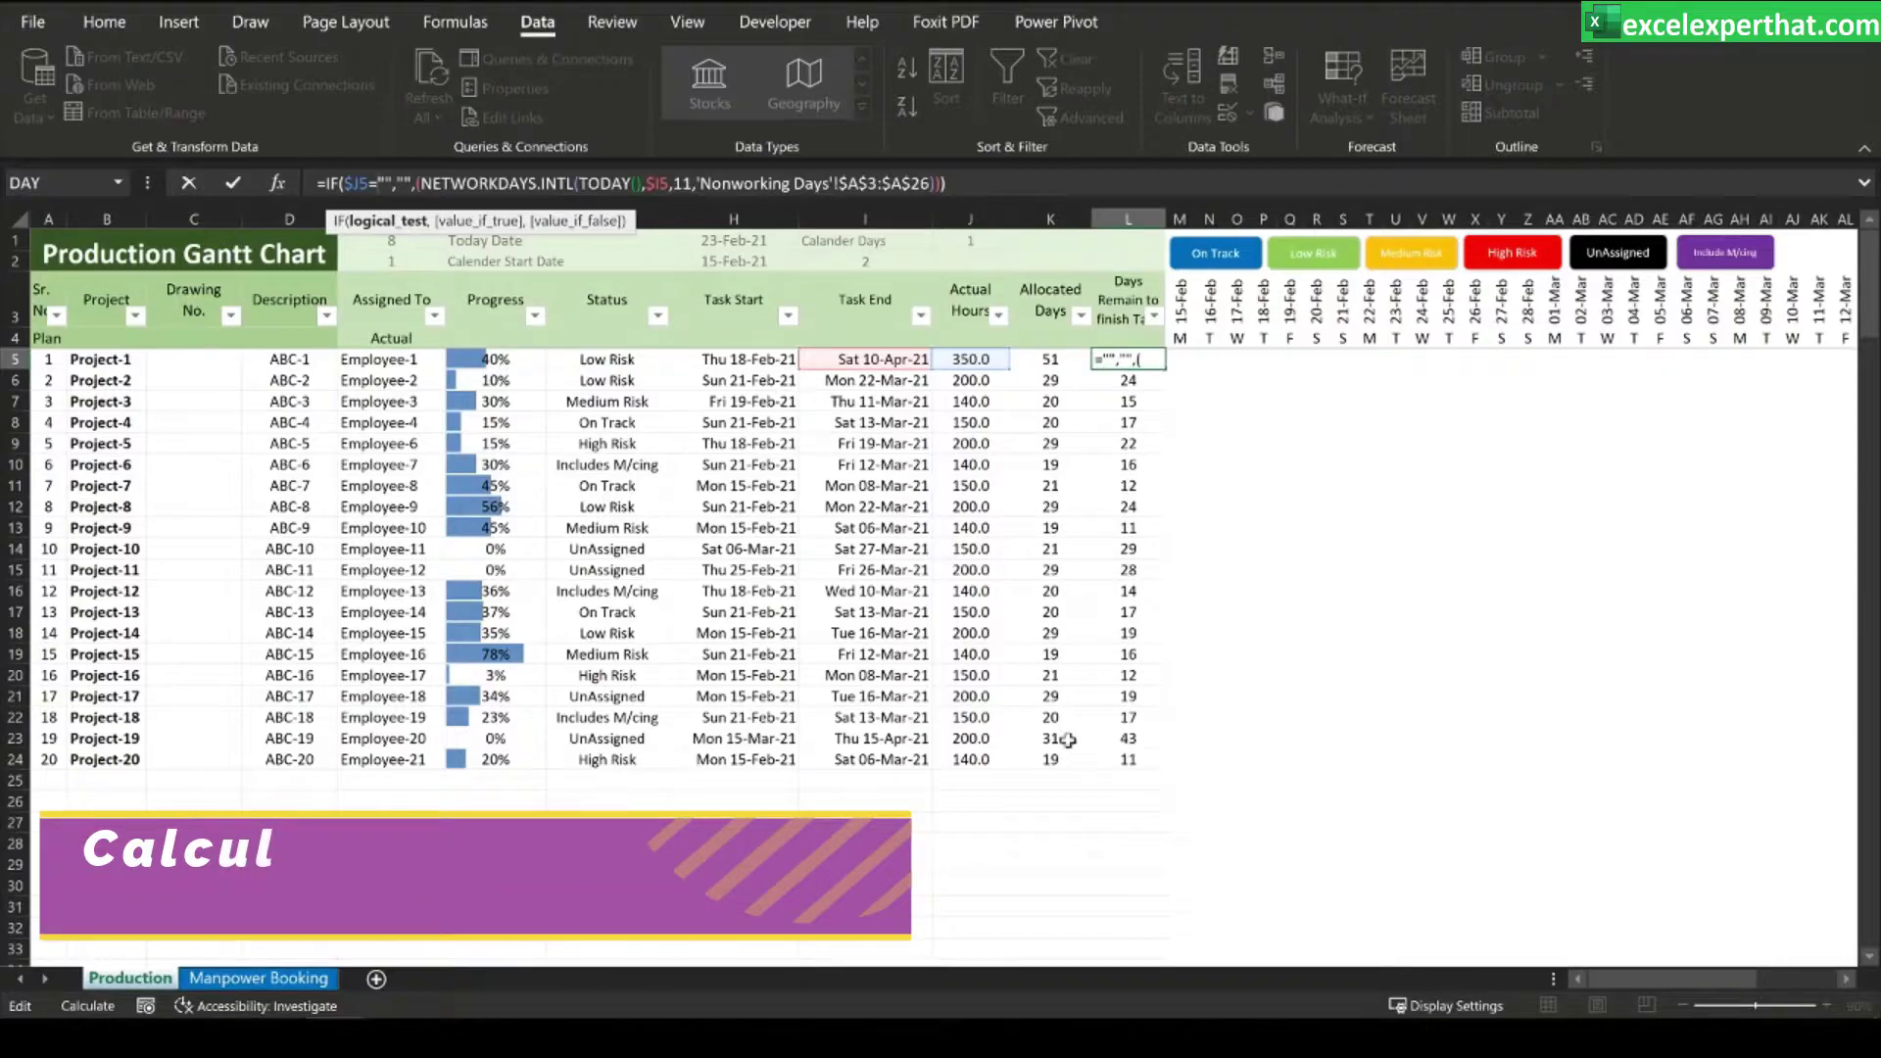
key(Escape)
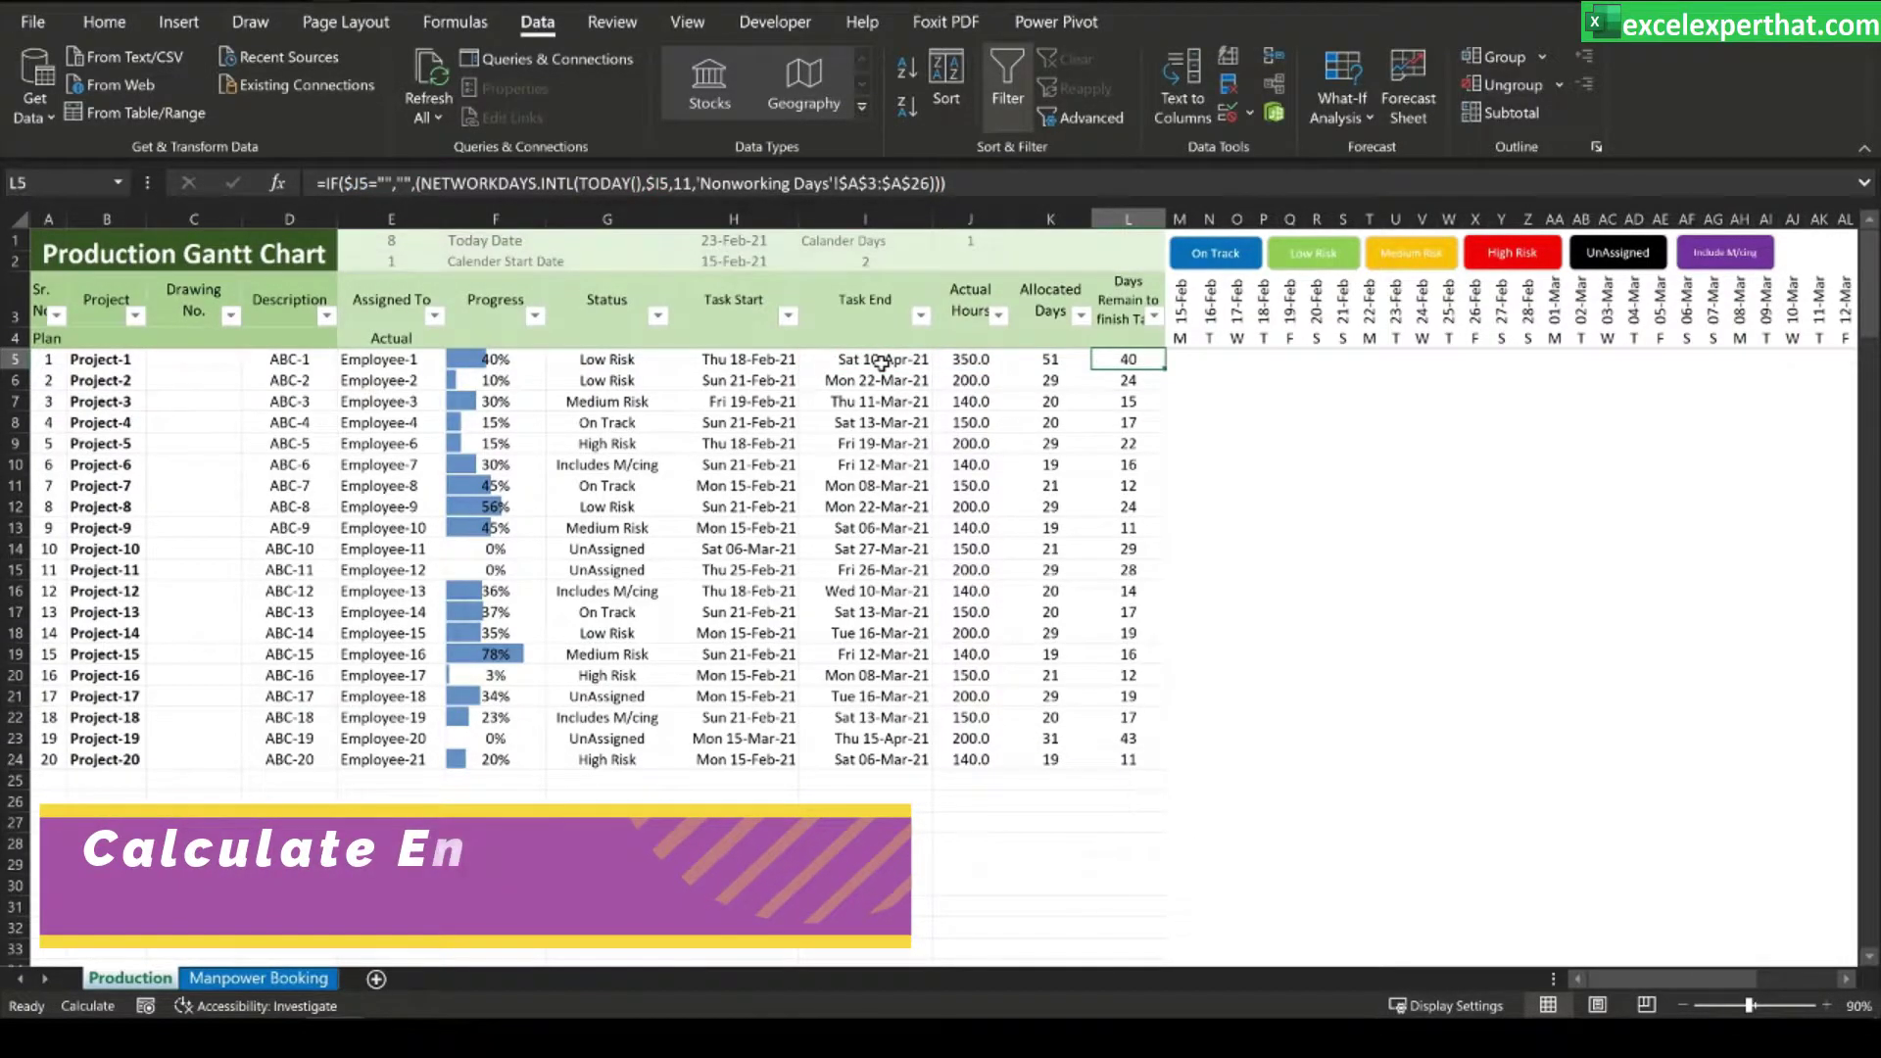
click(880, 363)
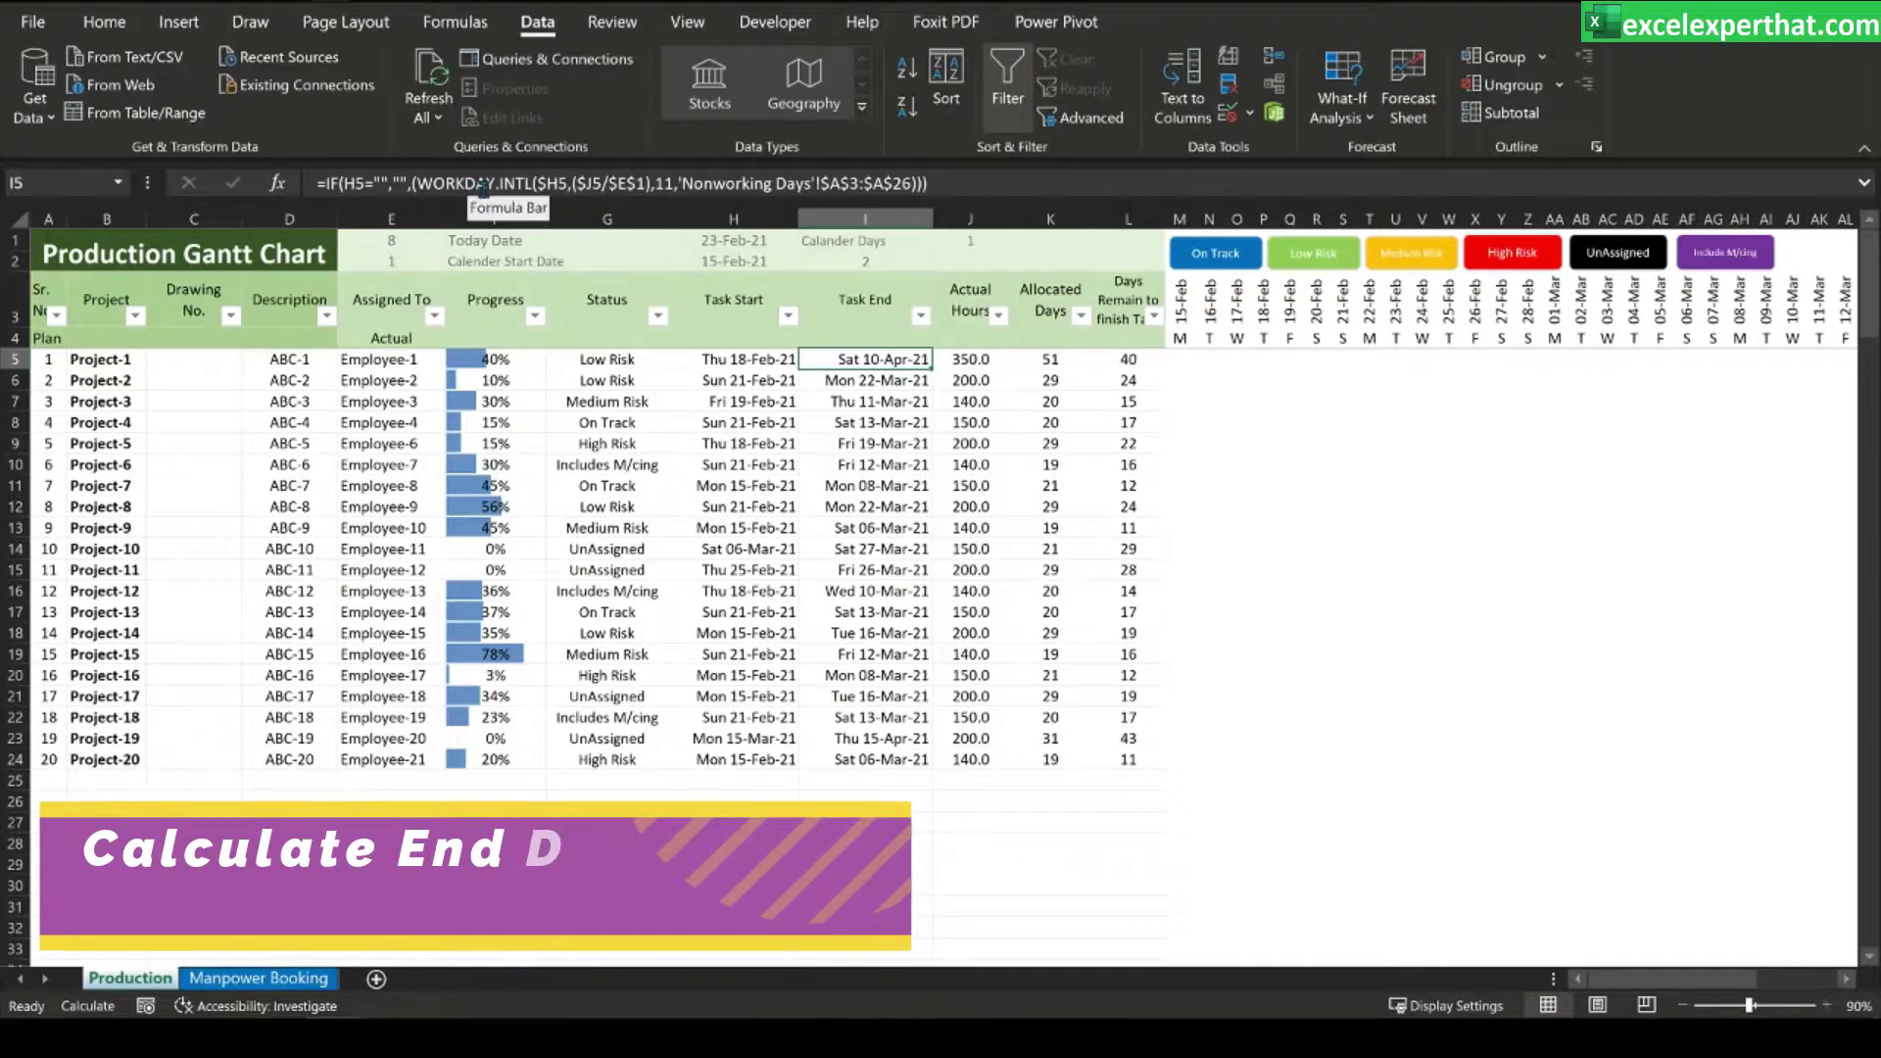
click(477, 184)
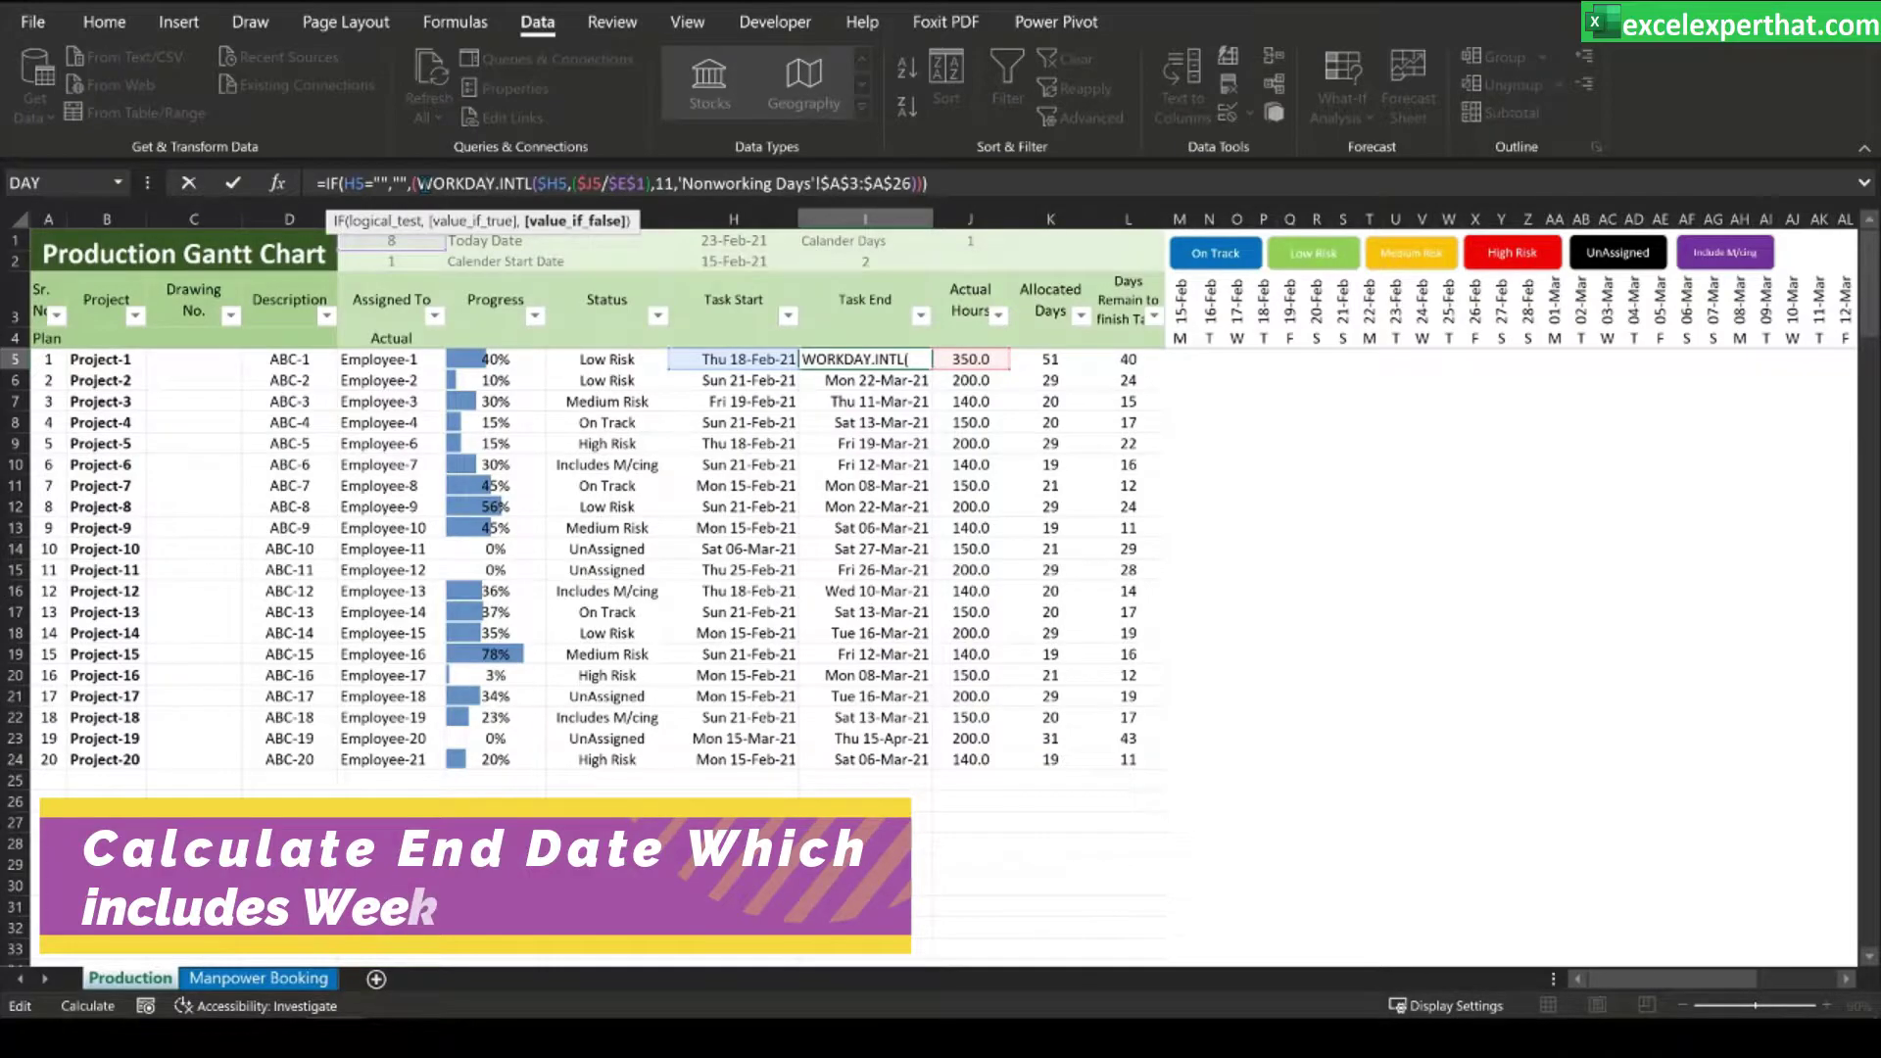
key(ctrl+Return)
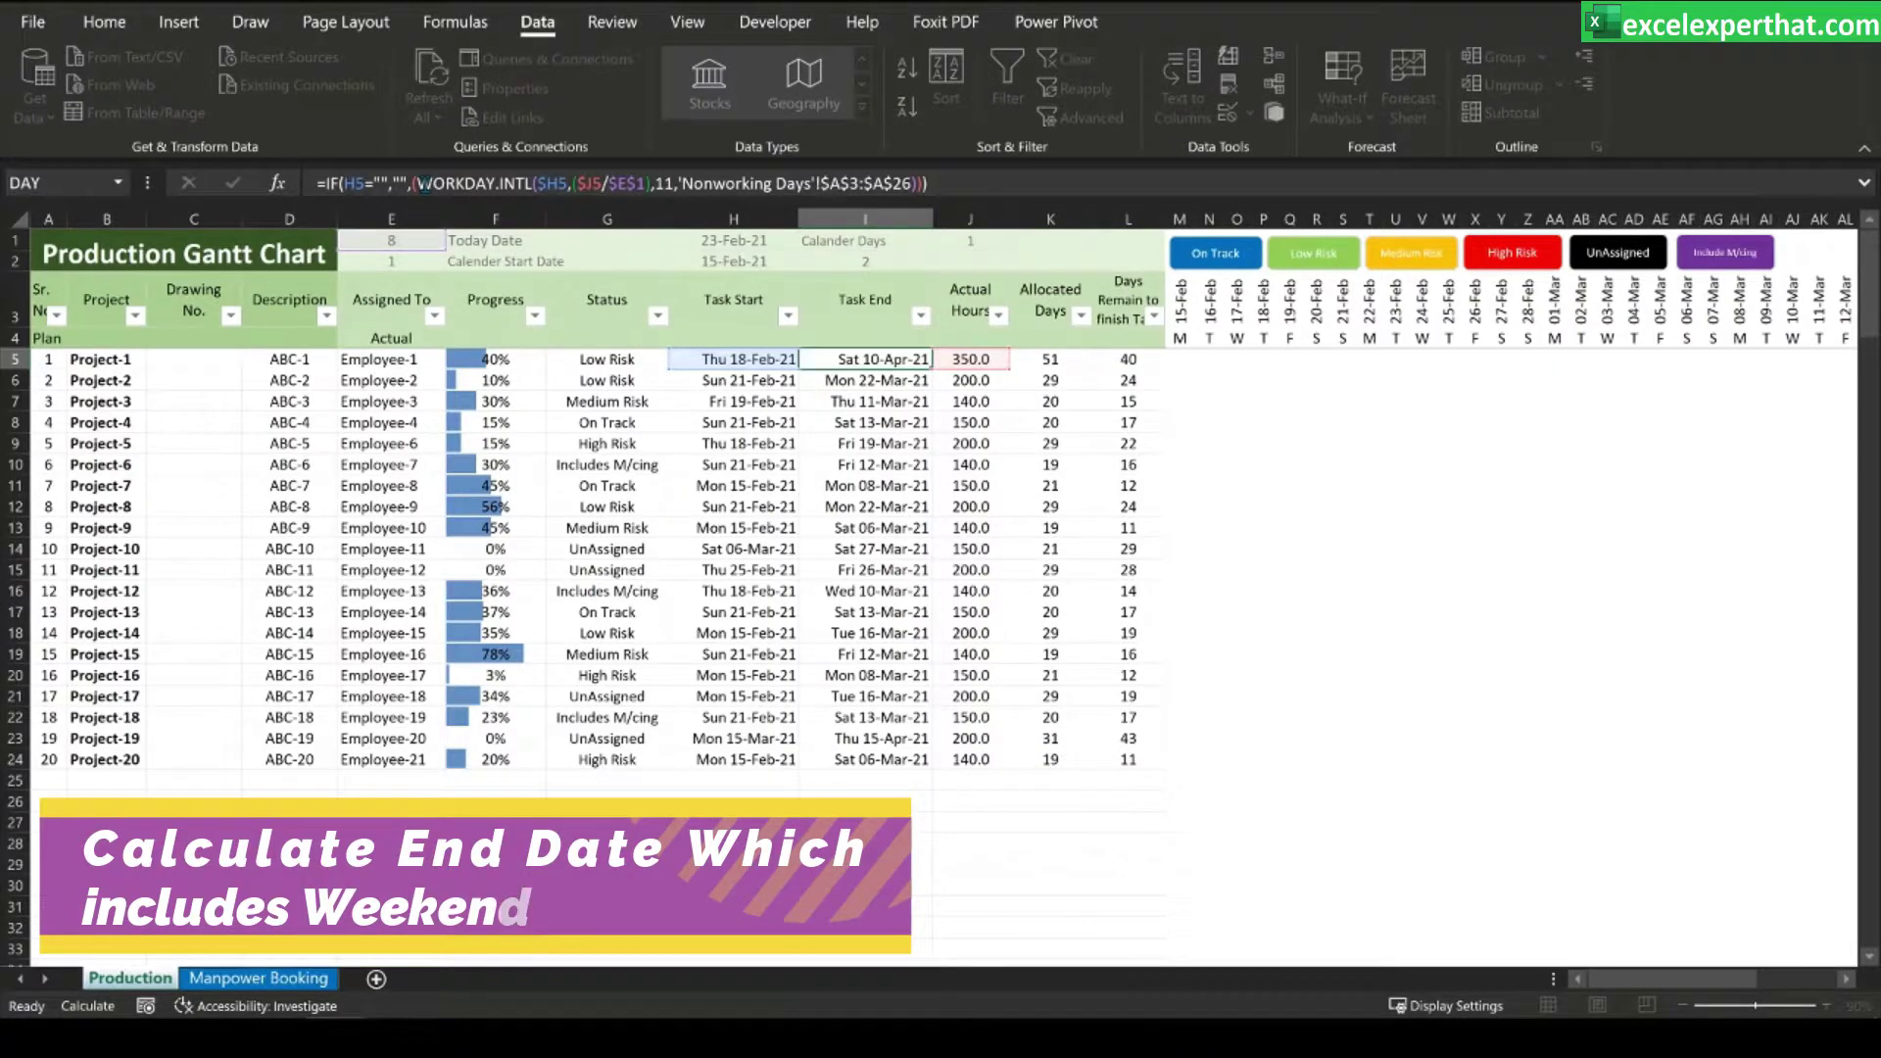
click(747, 354)
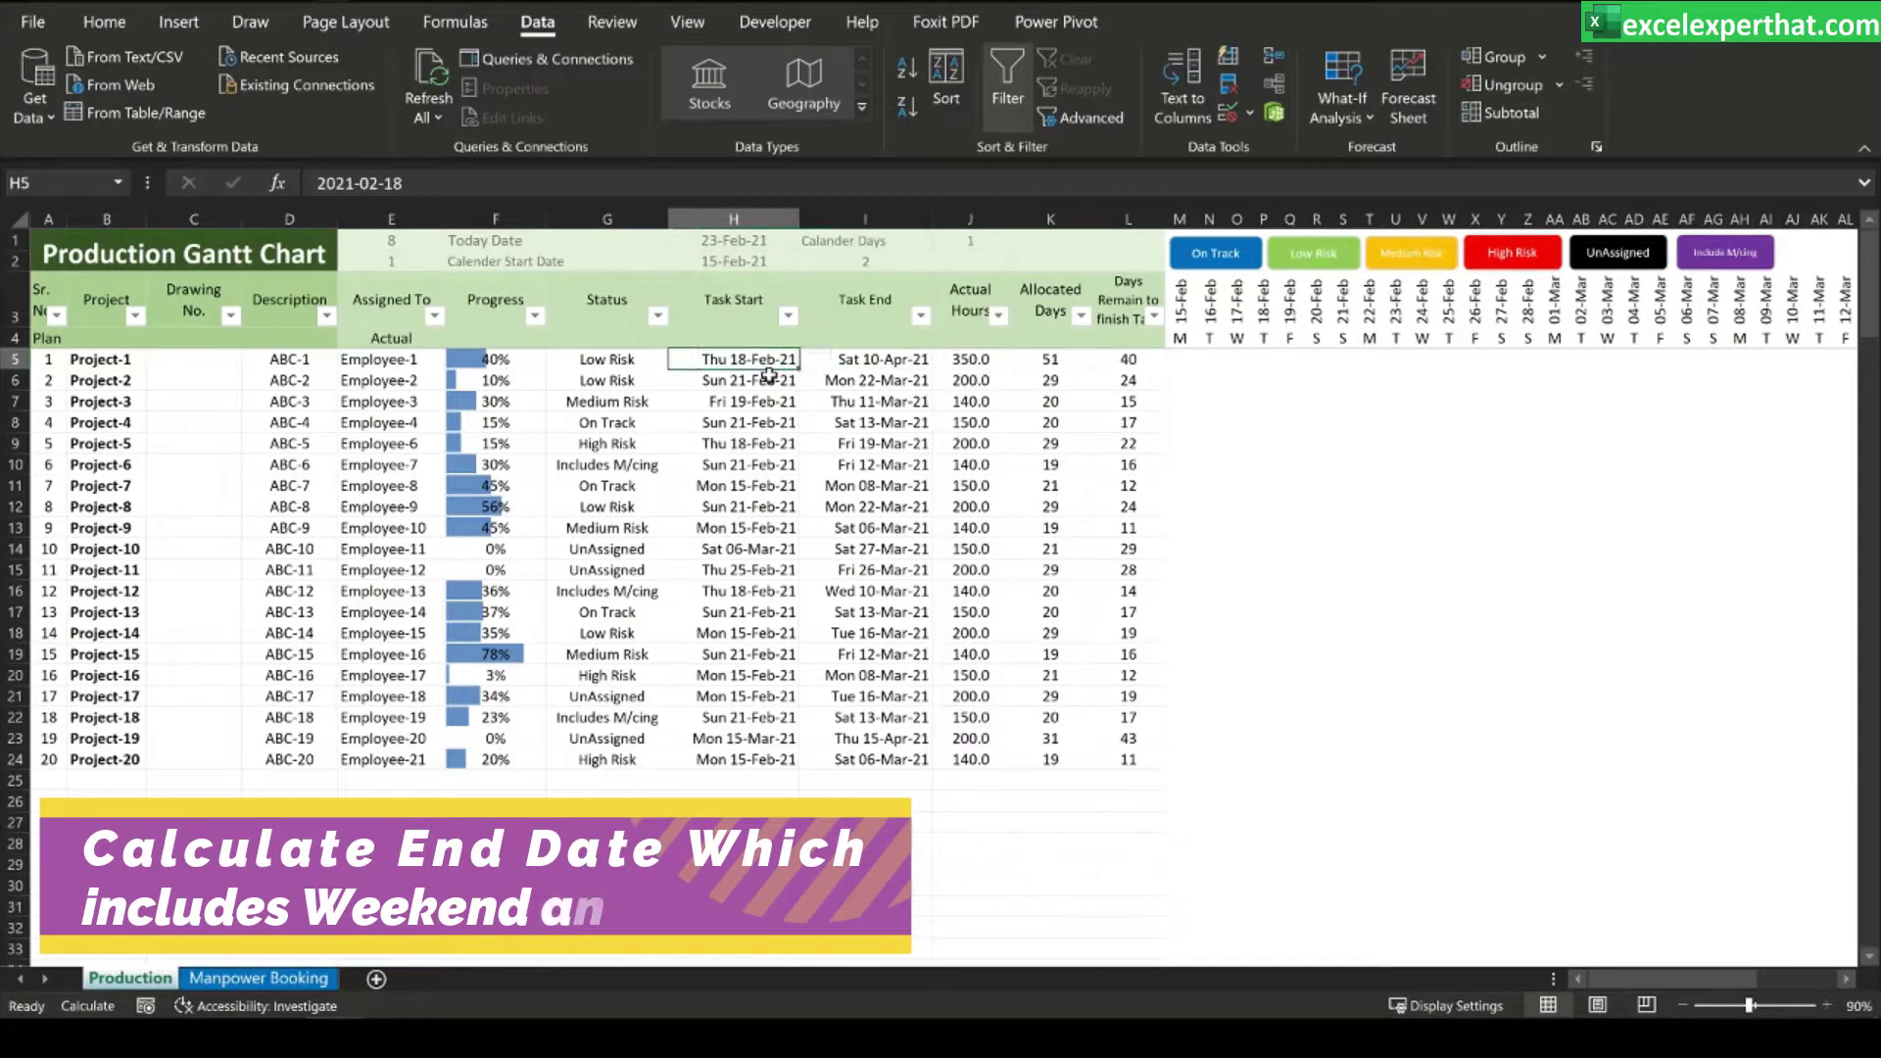
click(994, 361)
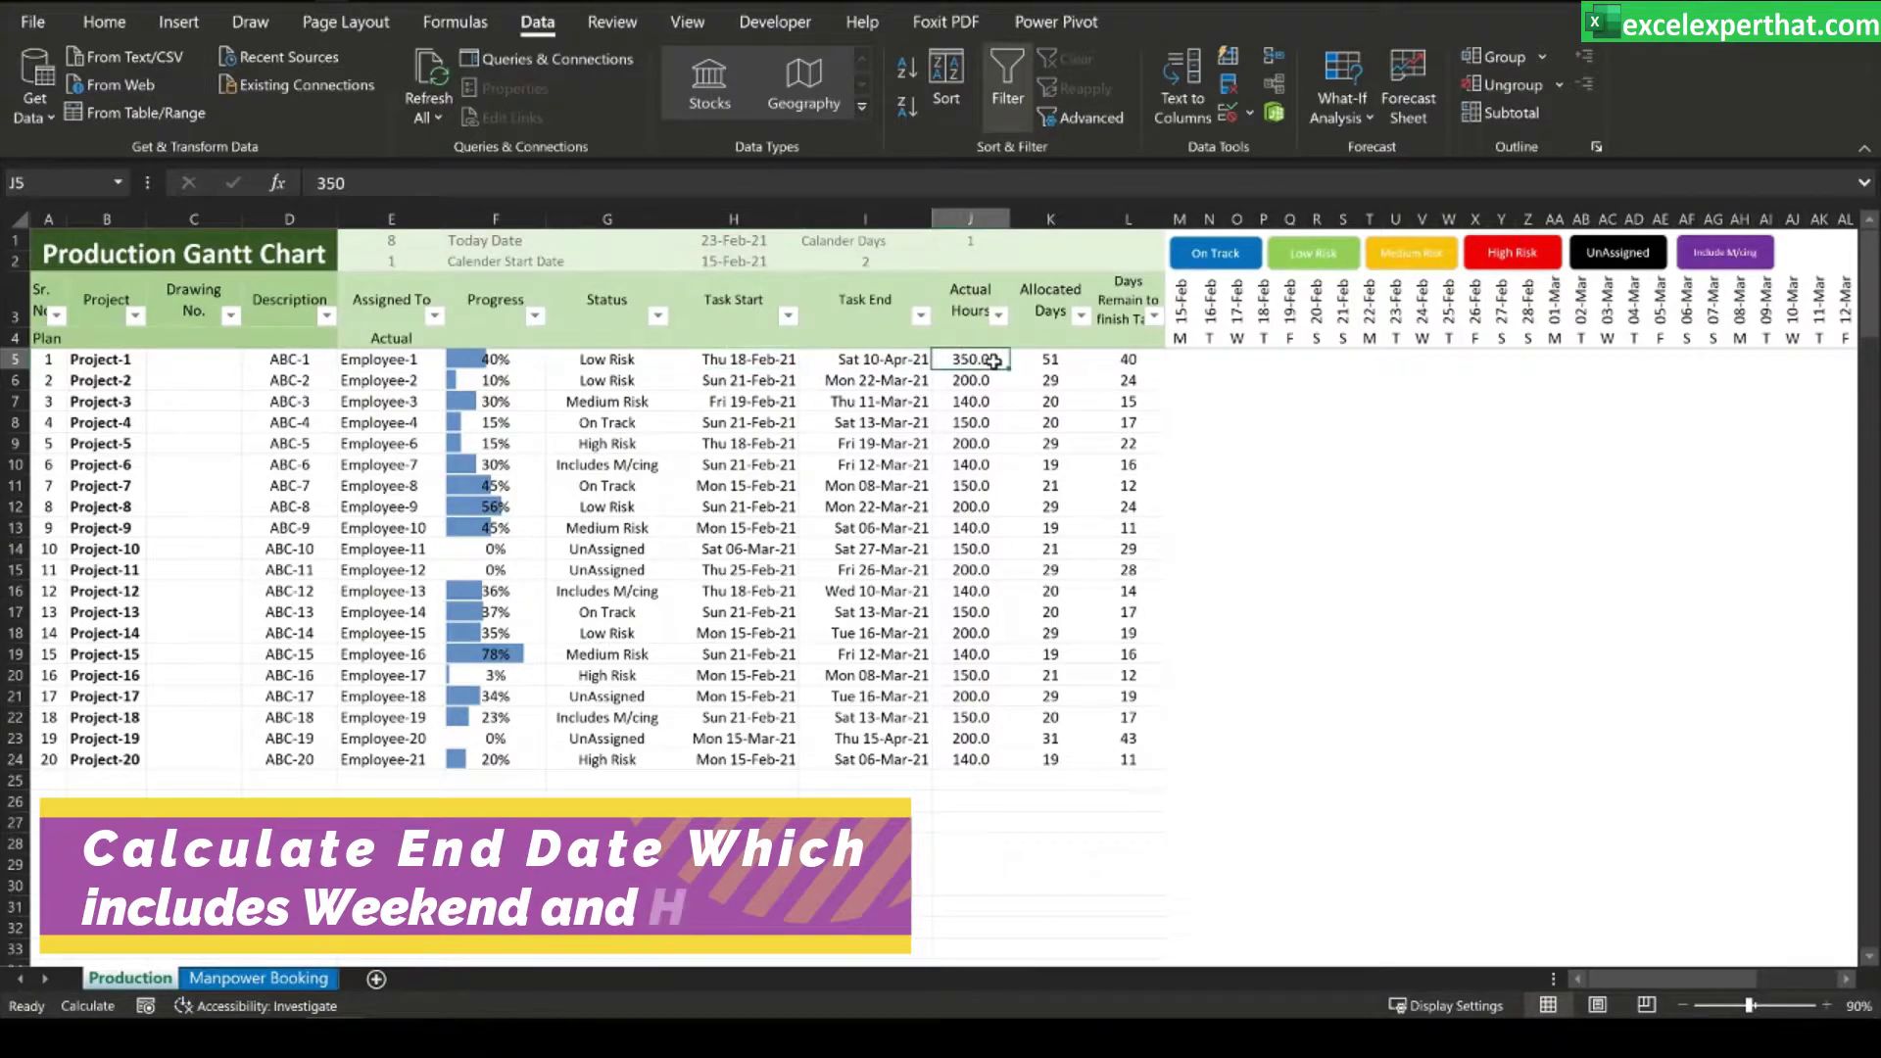
text(20)
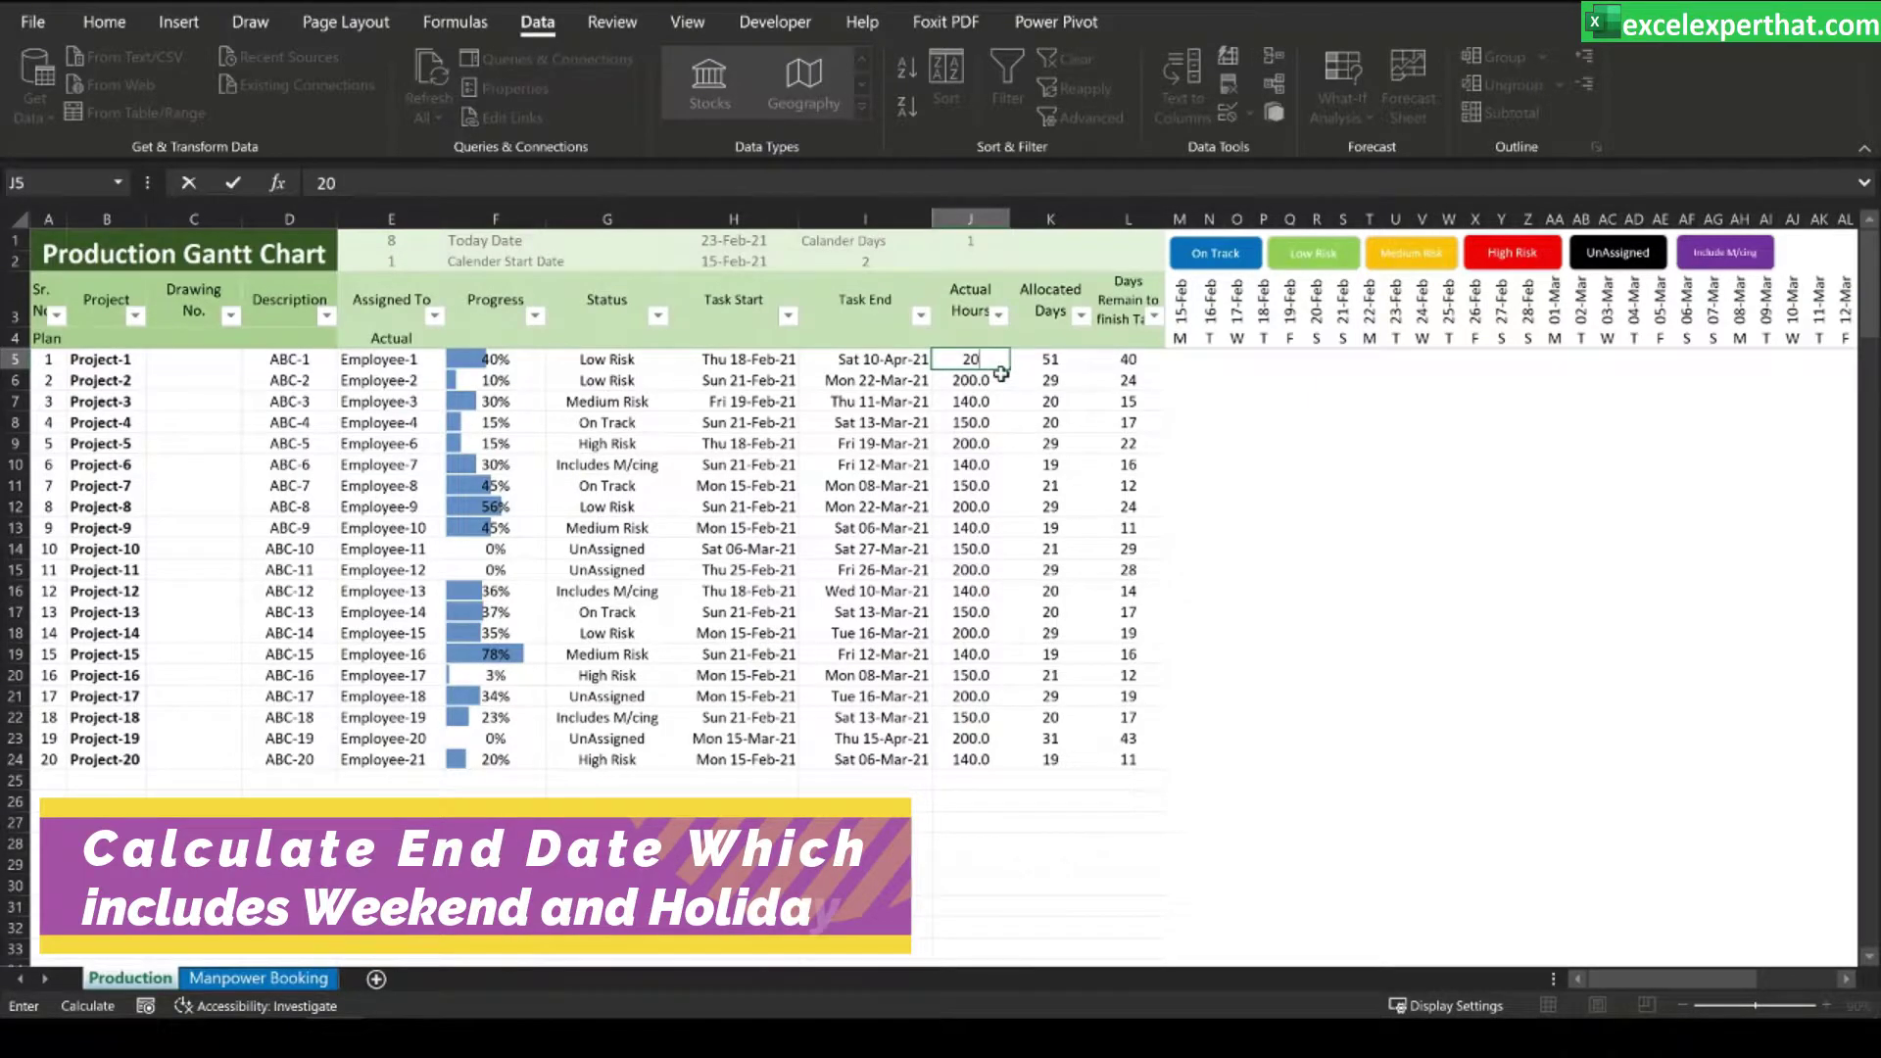
key(Down)
key(Down)
key(Down)
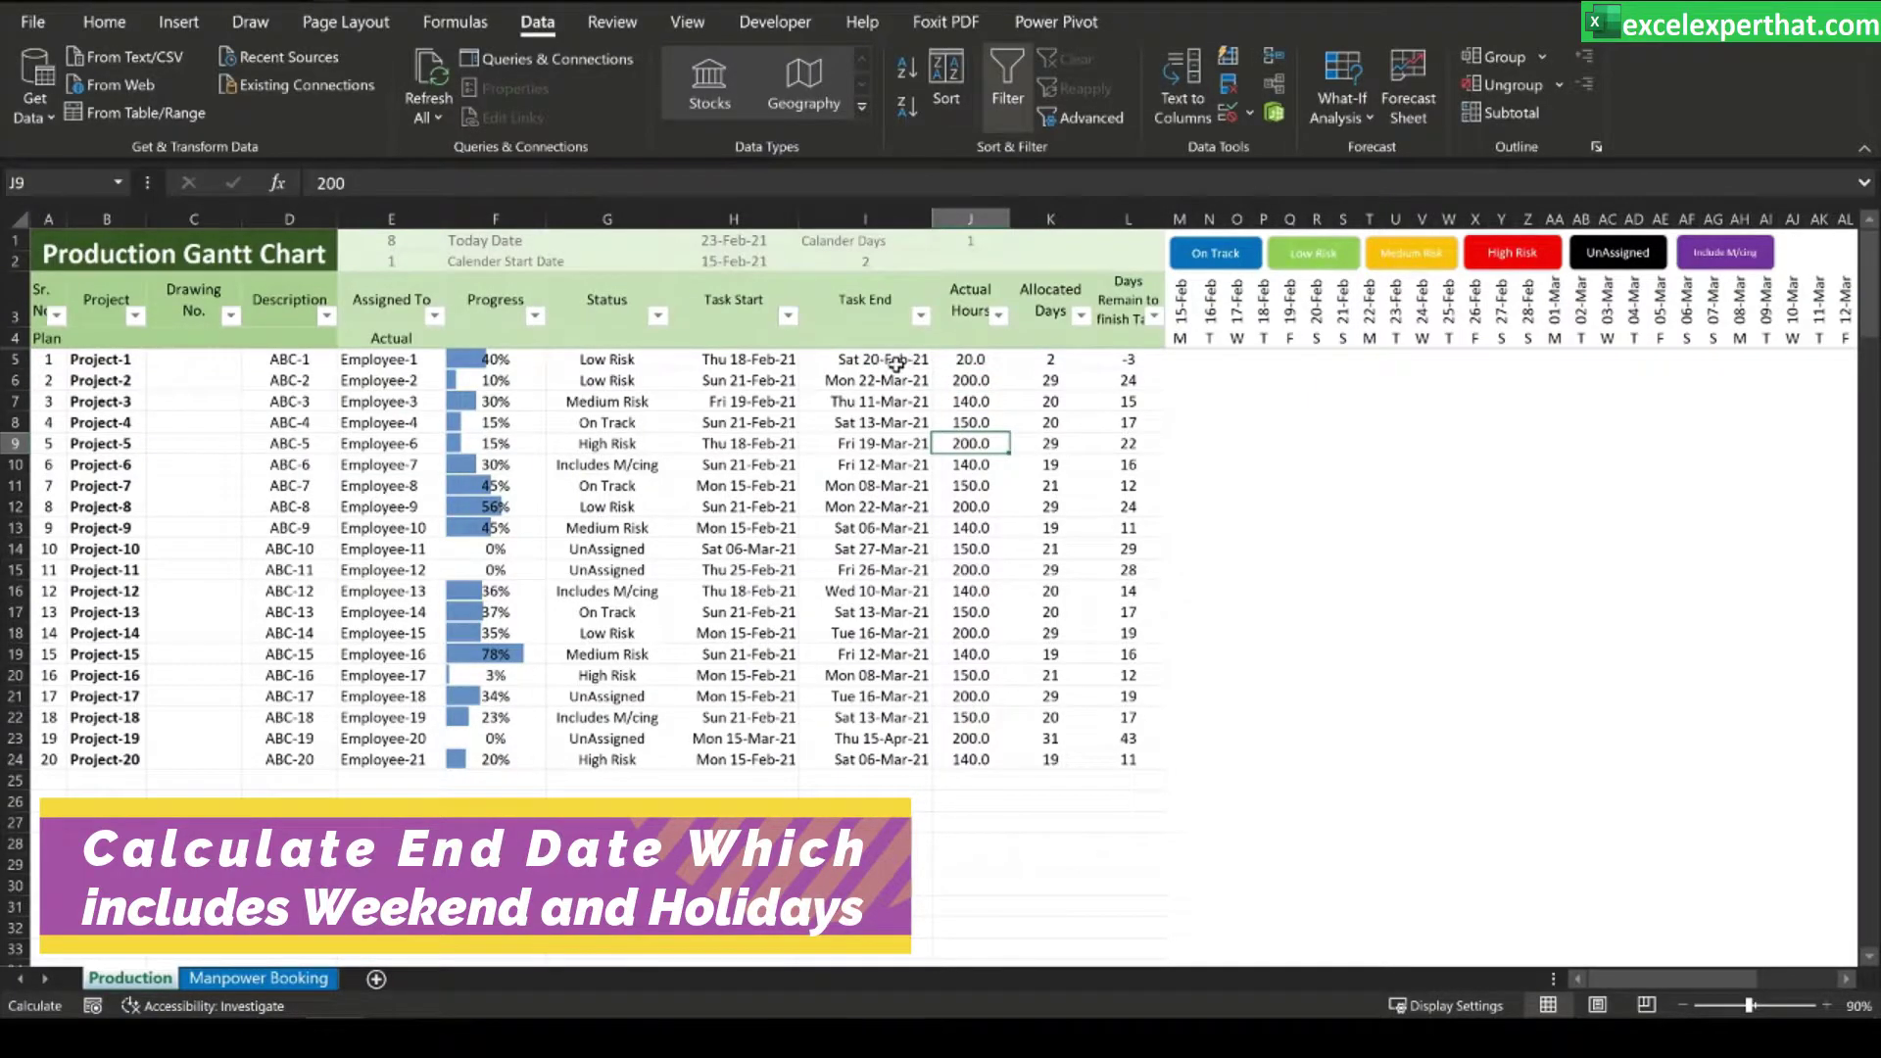
click(896, 362)
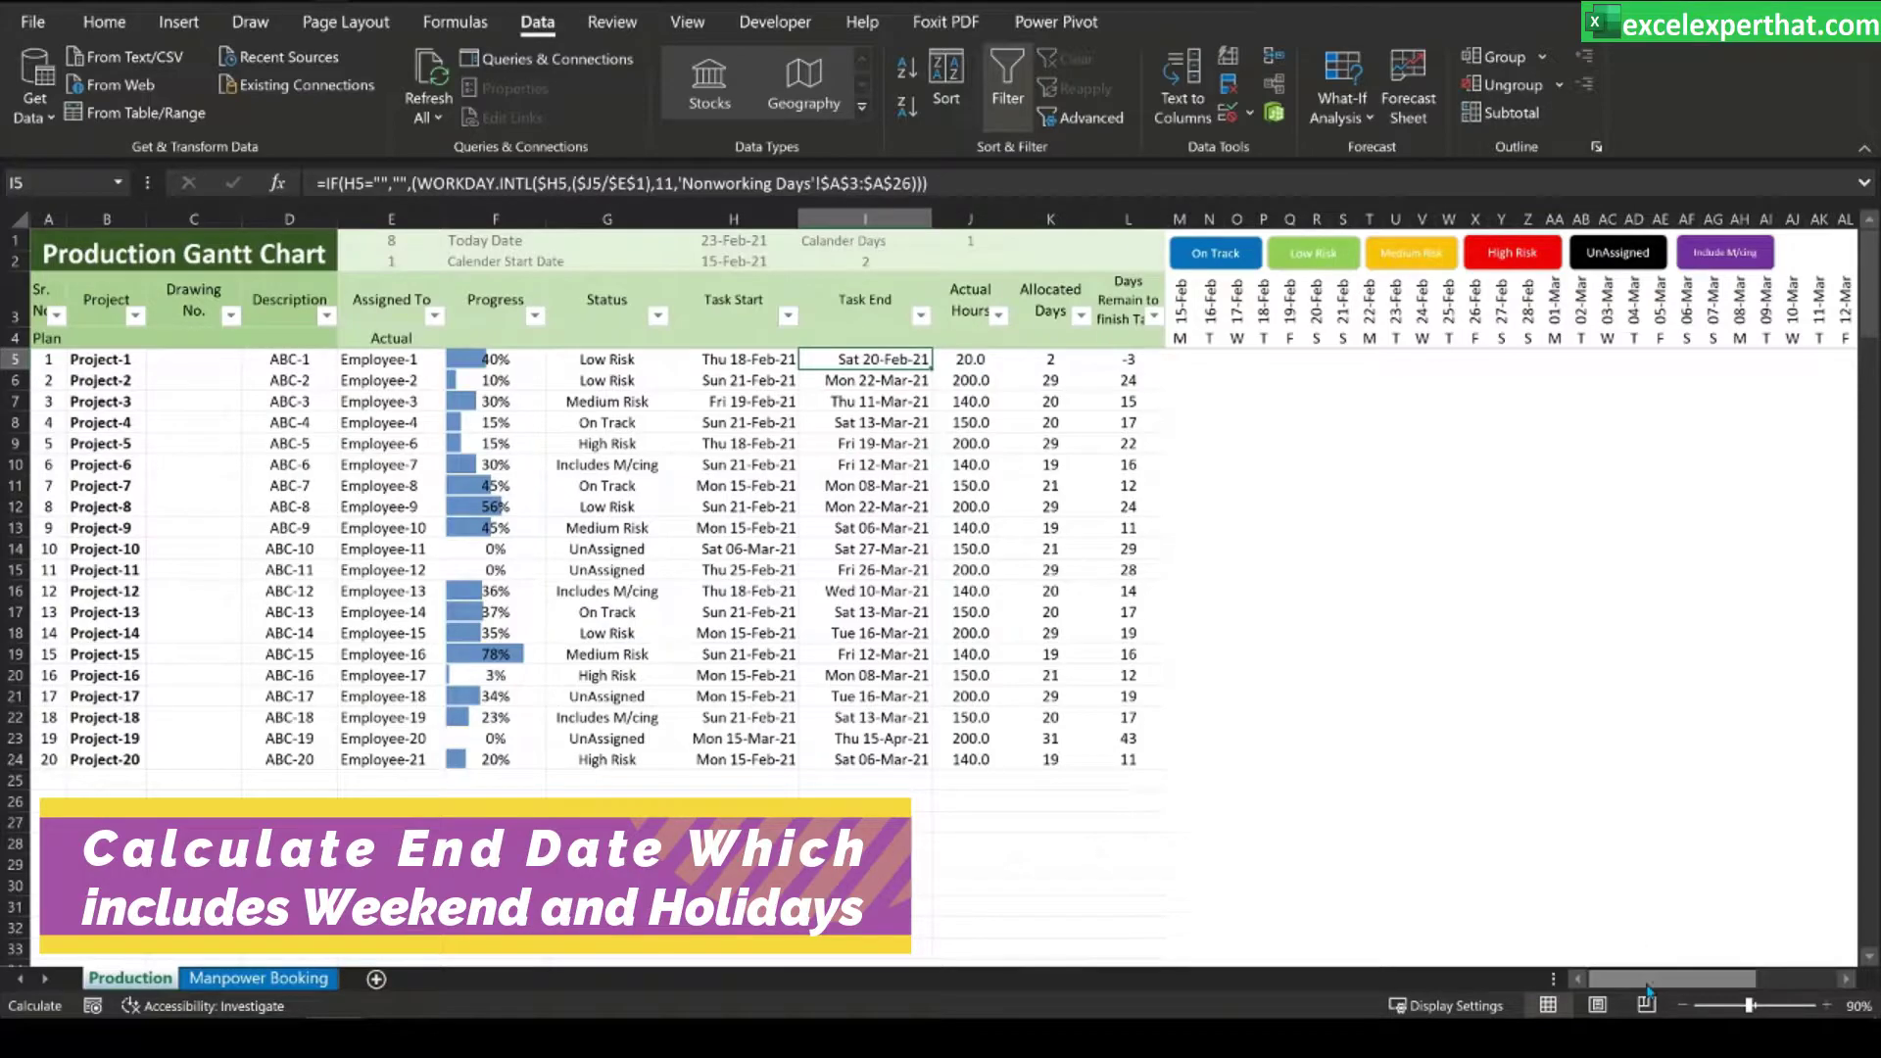
key(F9)
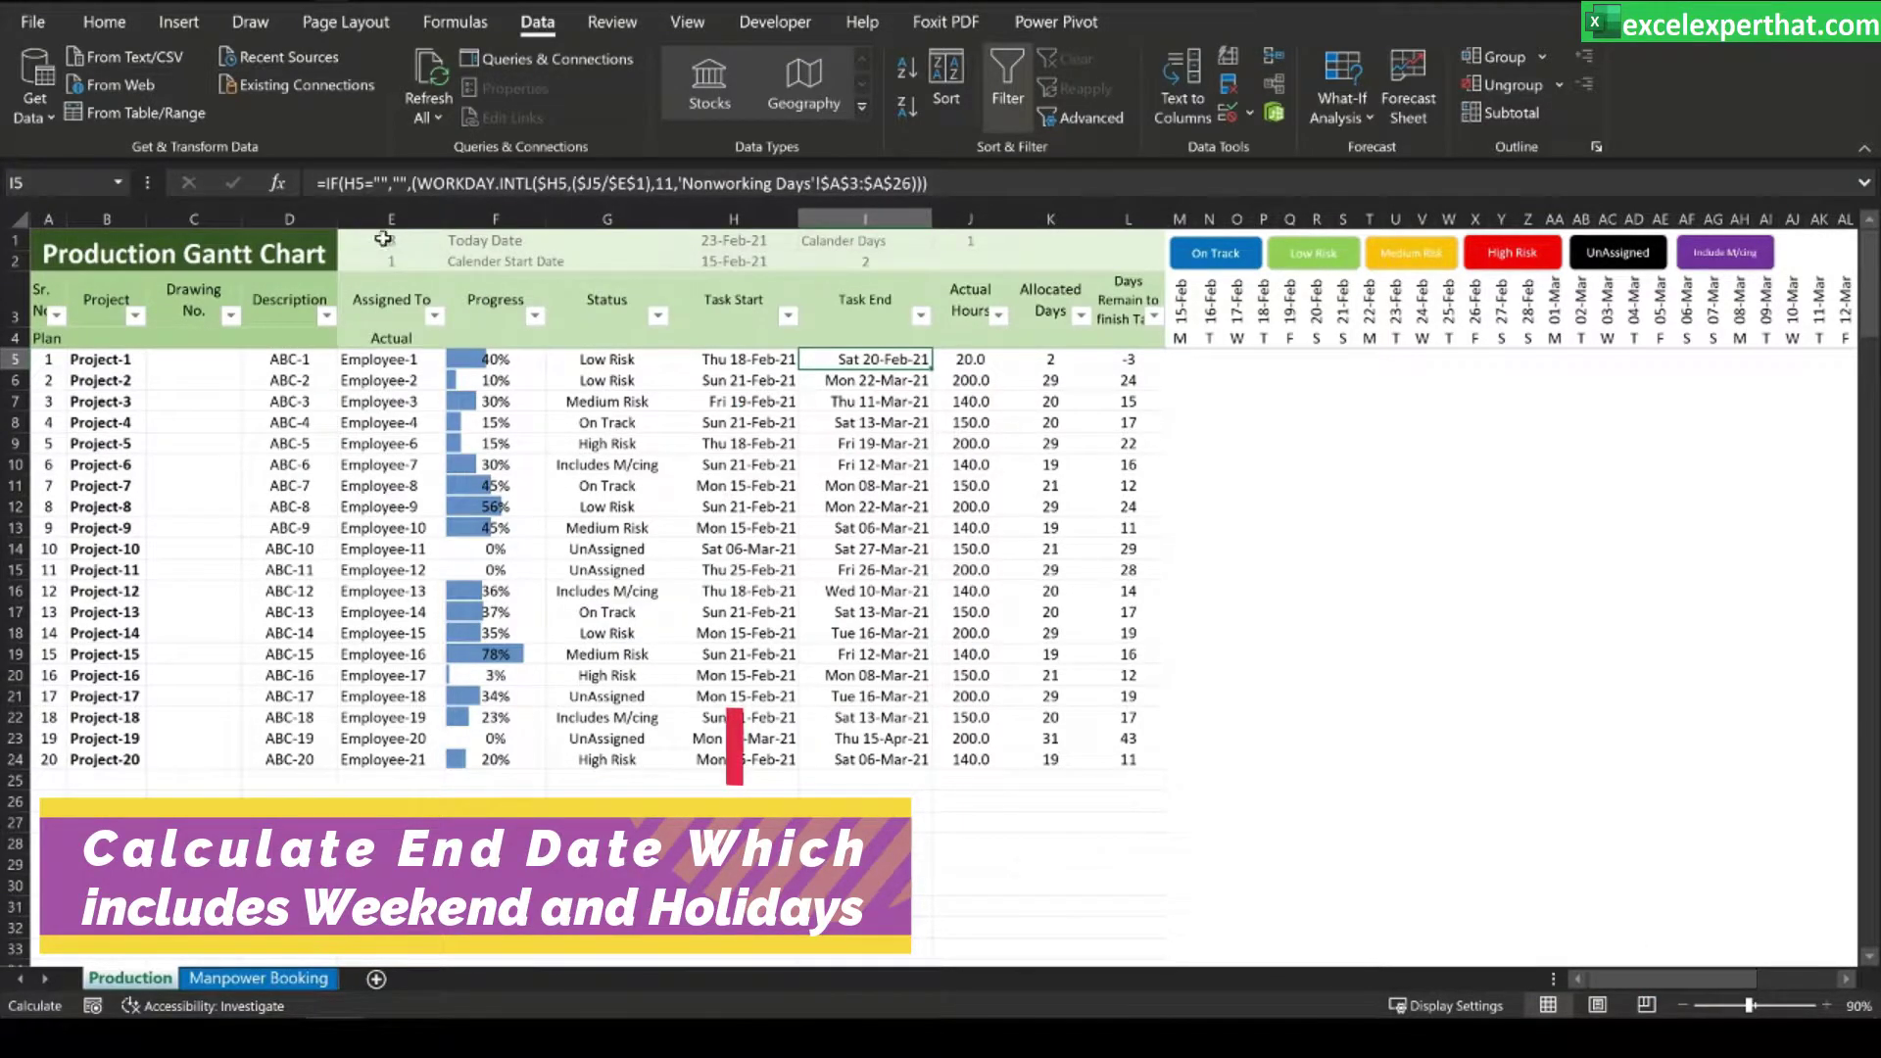
click(405, 240)
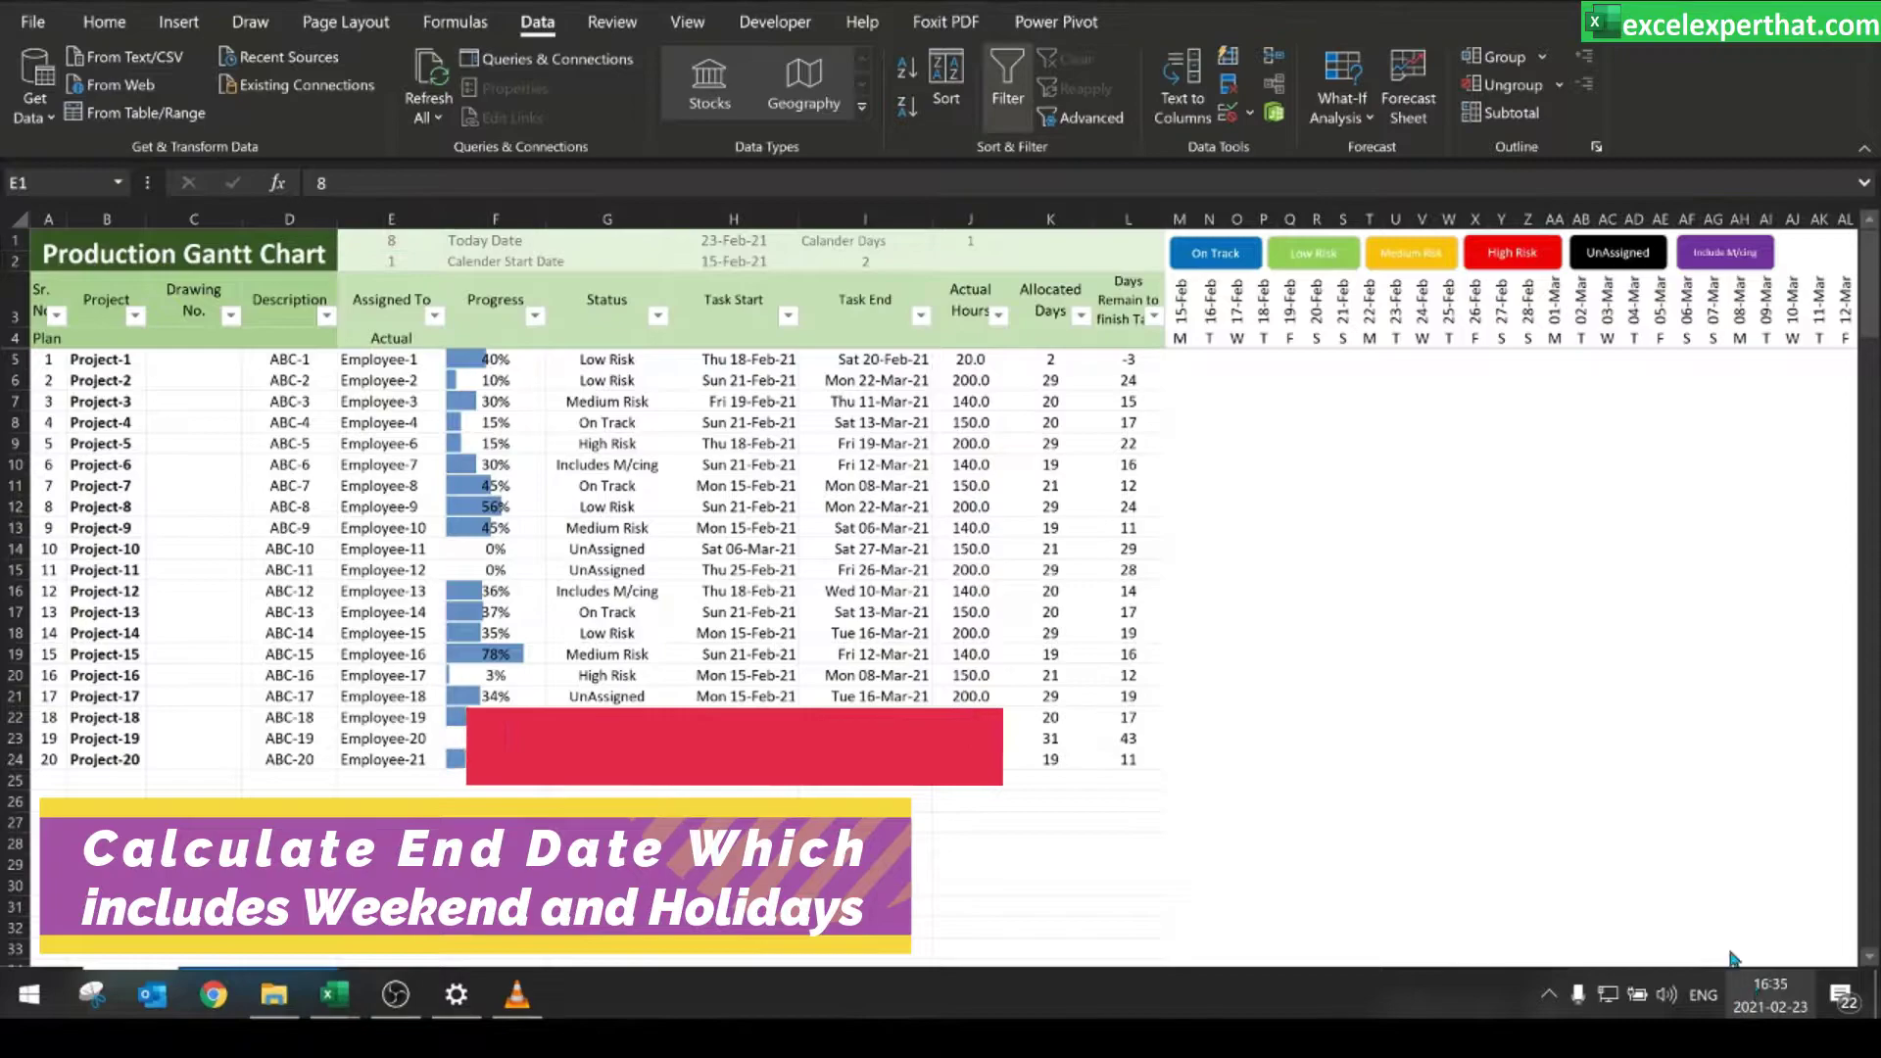
- Enter 30 as Project-1's actual hours in J5
click(1770, 993)
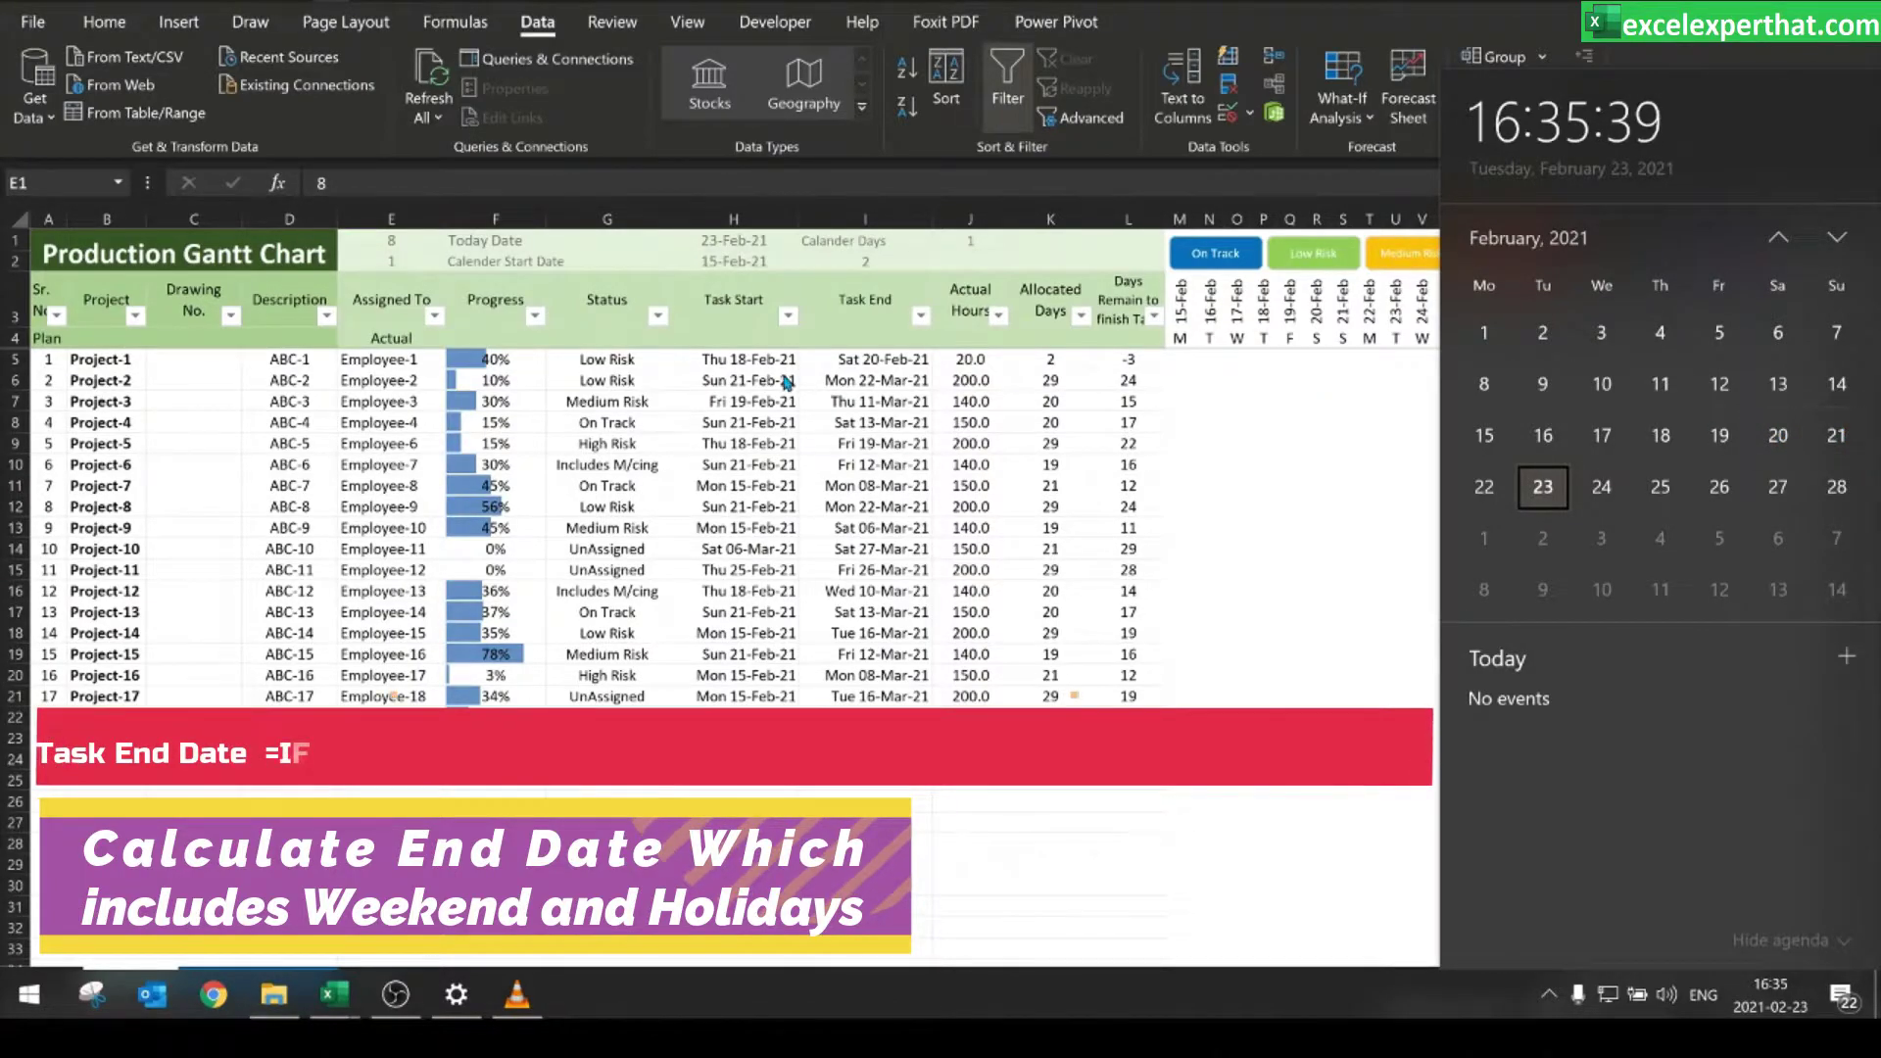
click(975, 364)
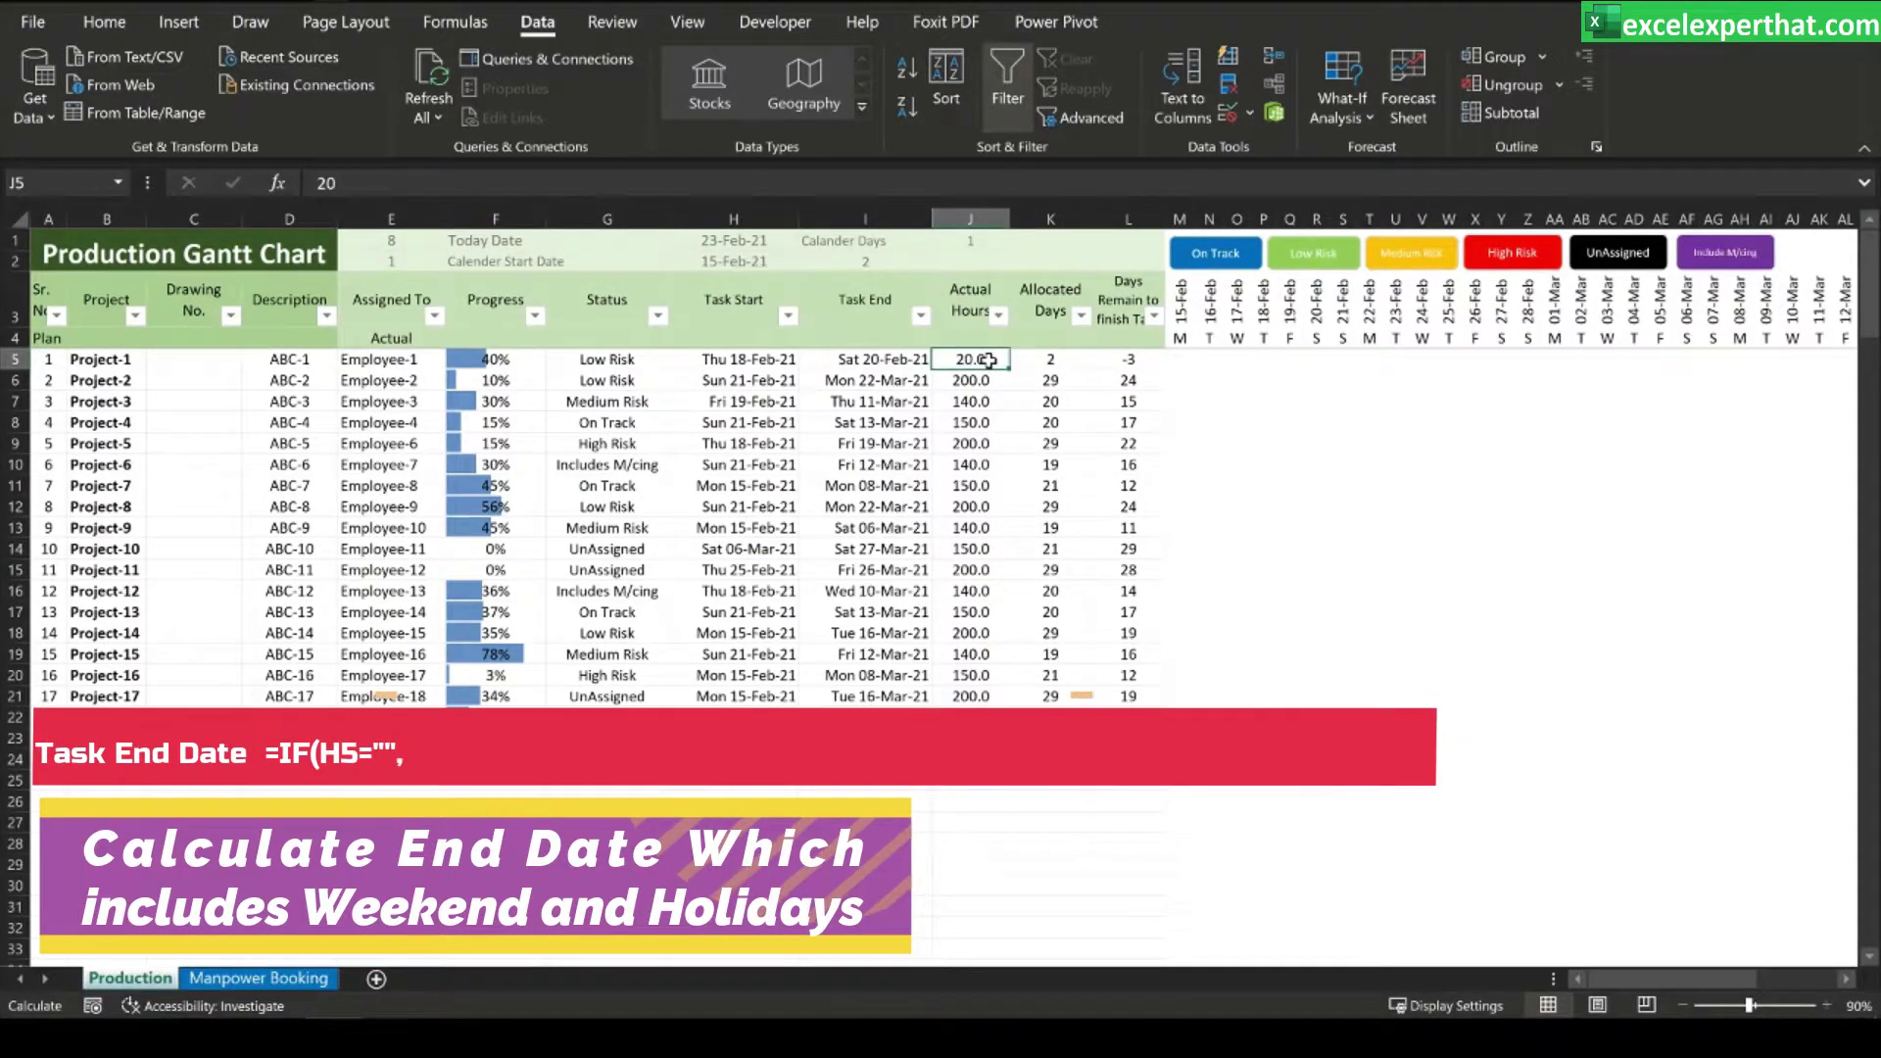
text(30)
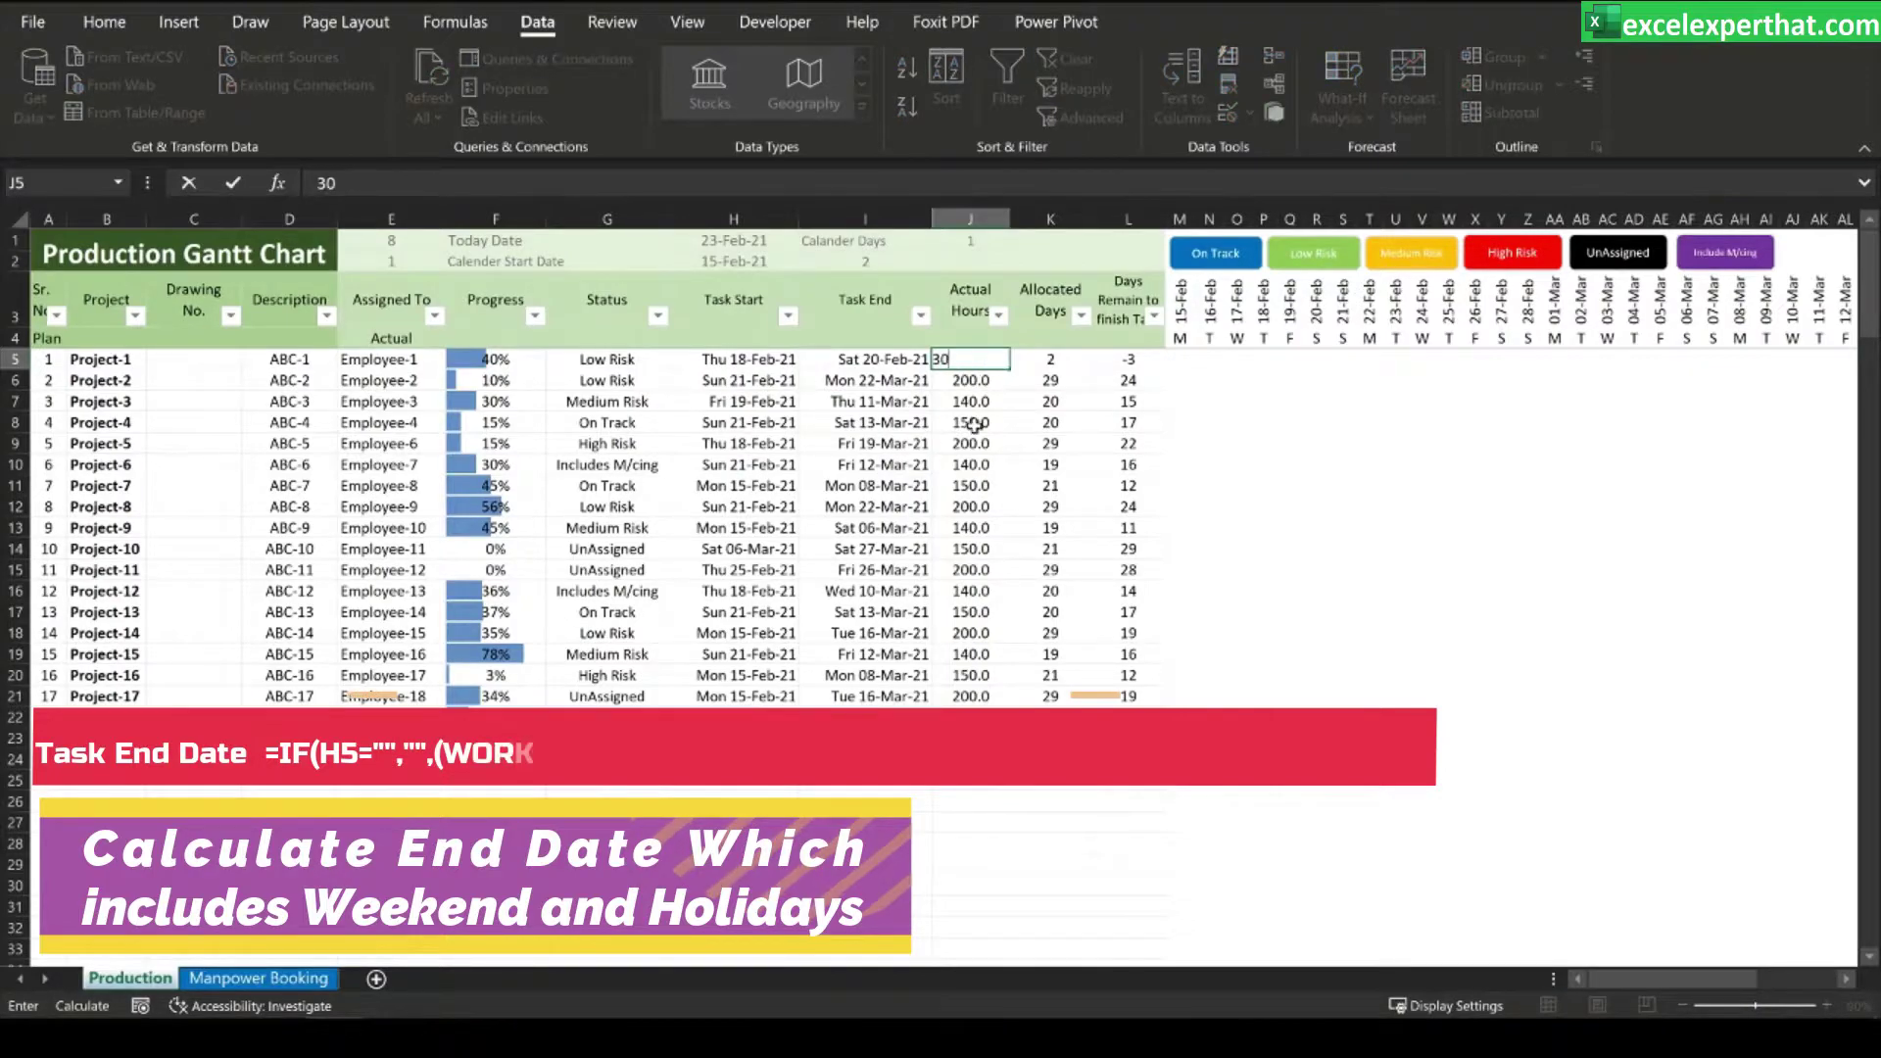
click(970, 429)
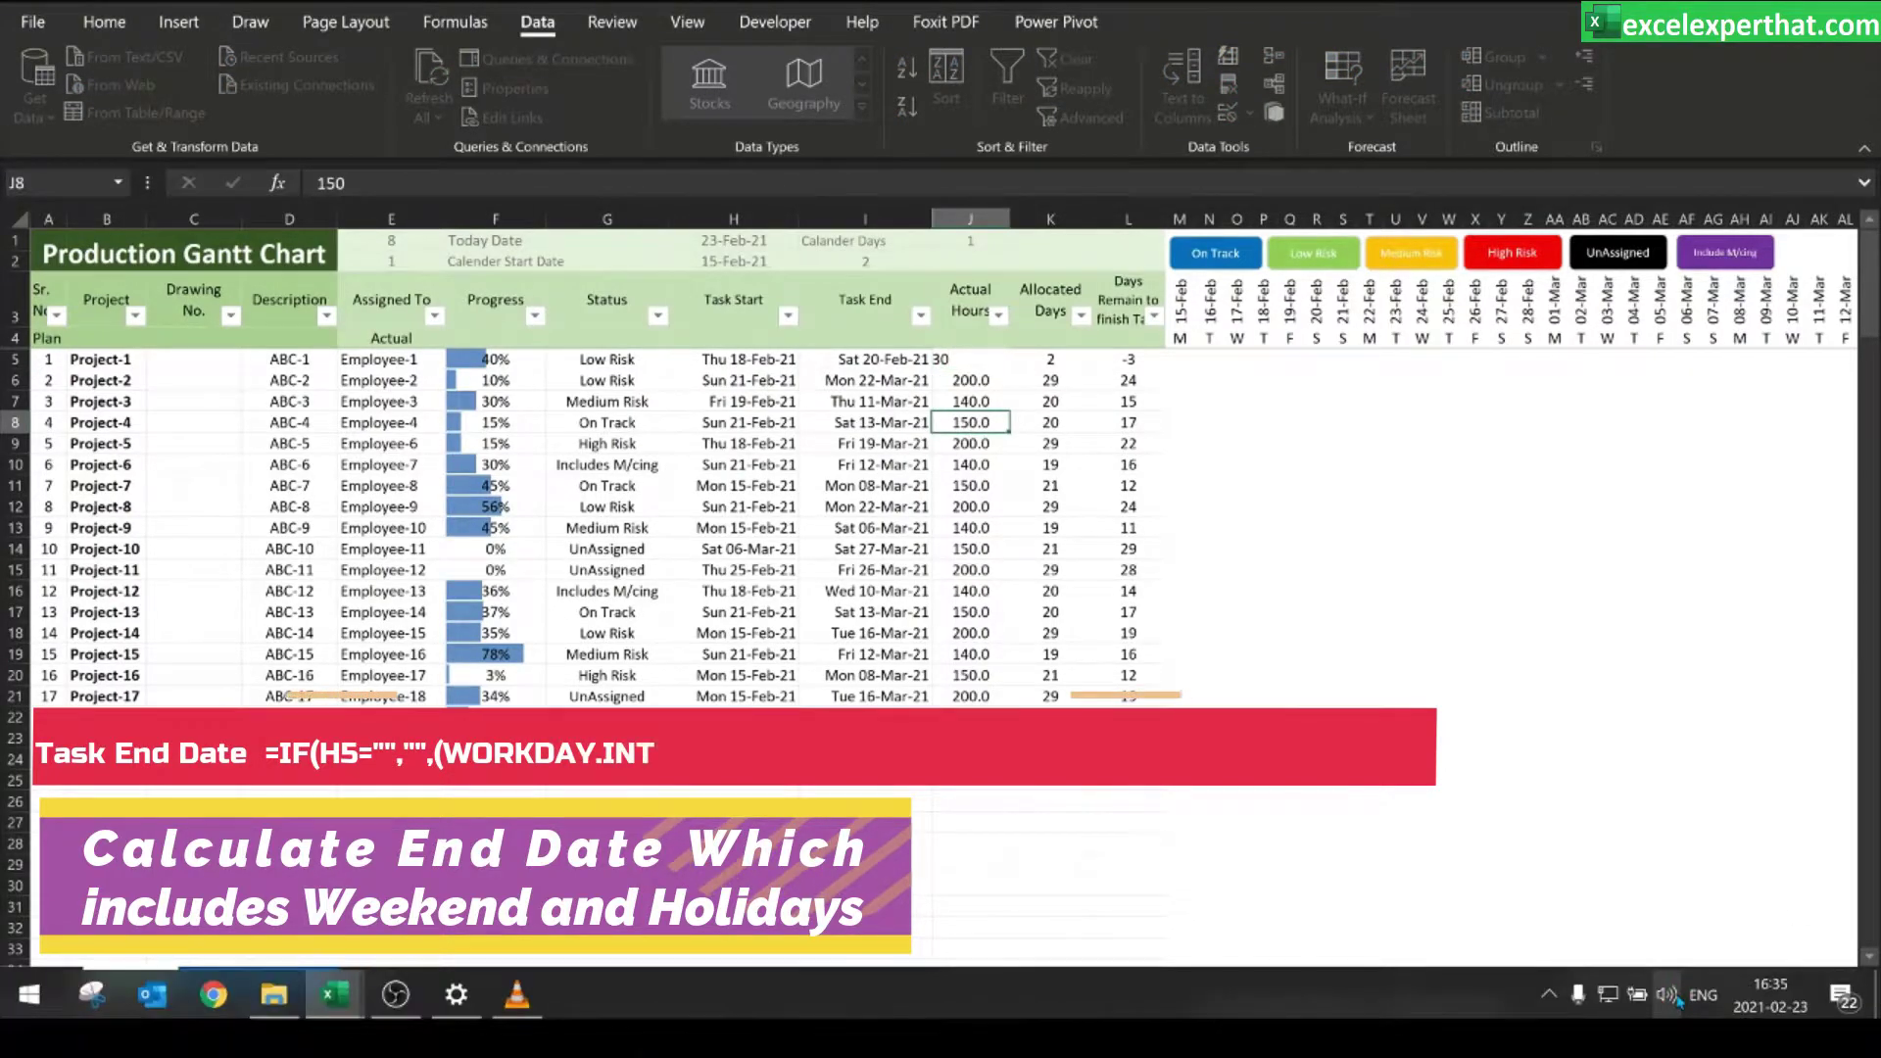
- Look up Monday 22 February in the Windows calendar to verify the new task end
click(1745, 998)
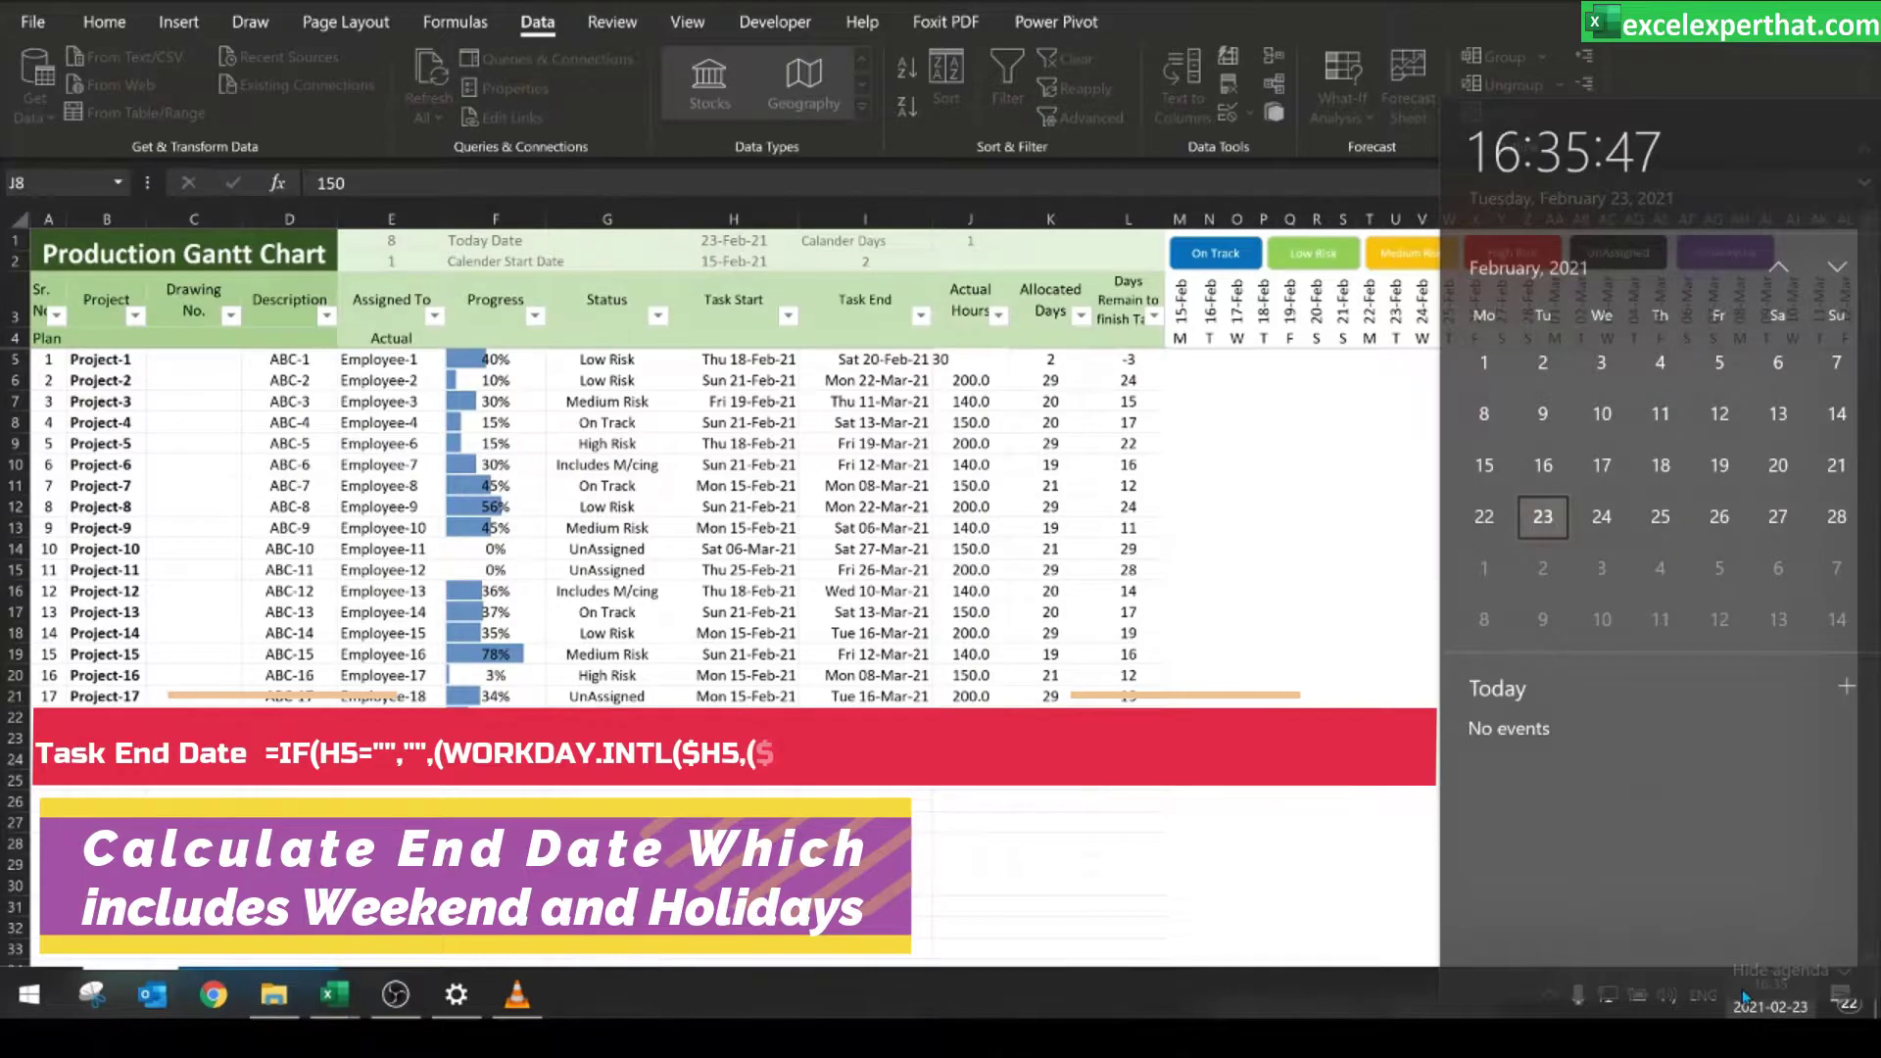
click(1050, 464)
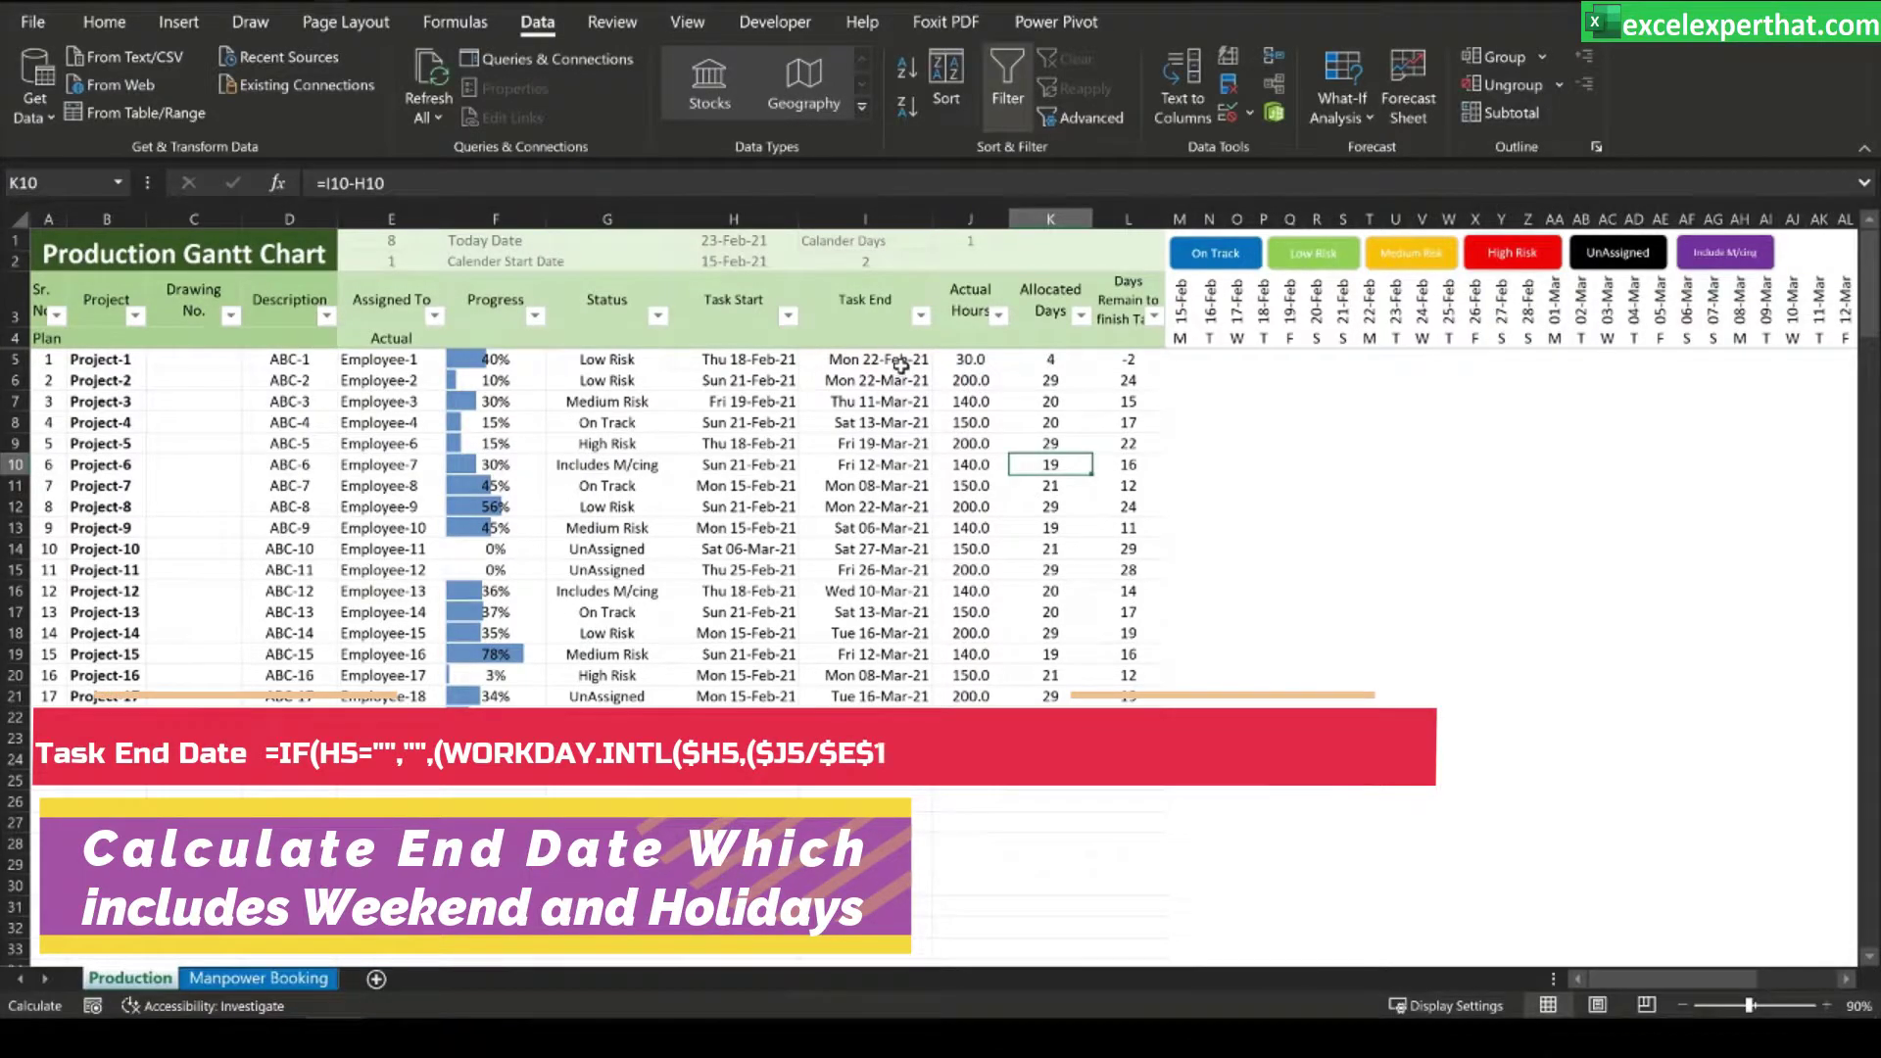
click(1794, 1010)
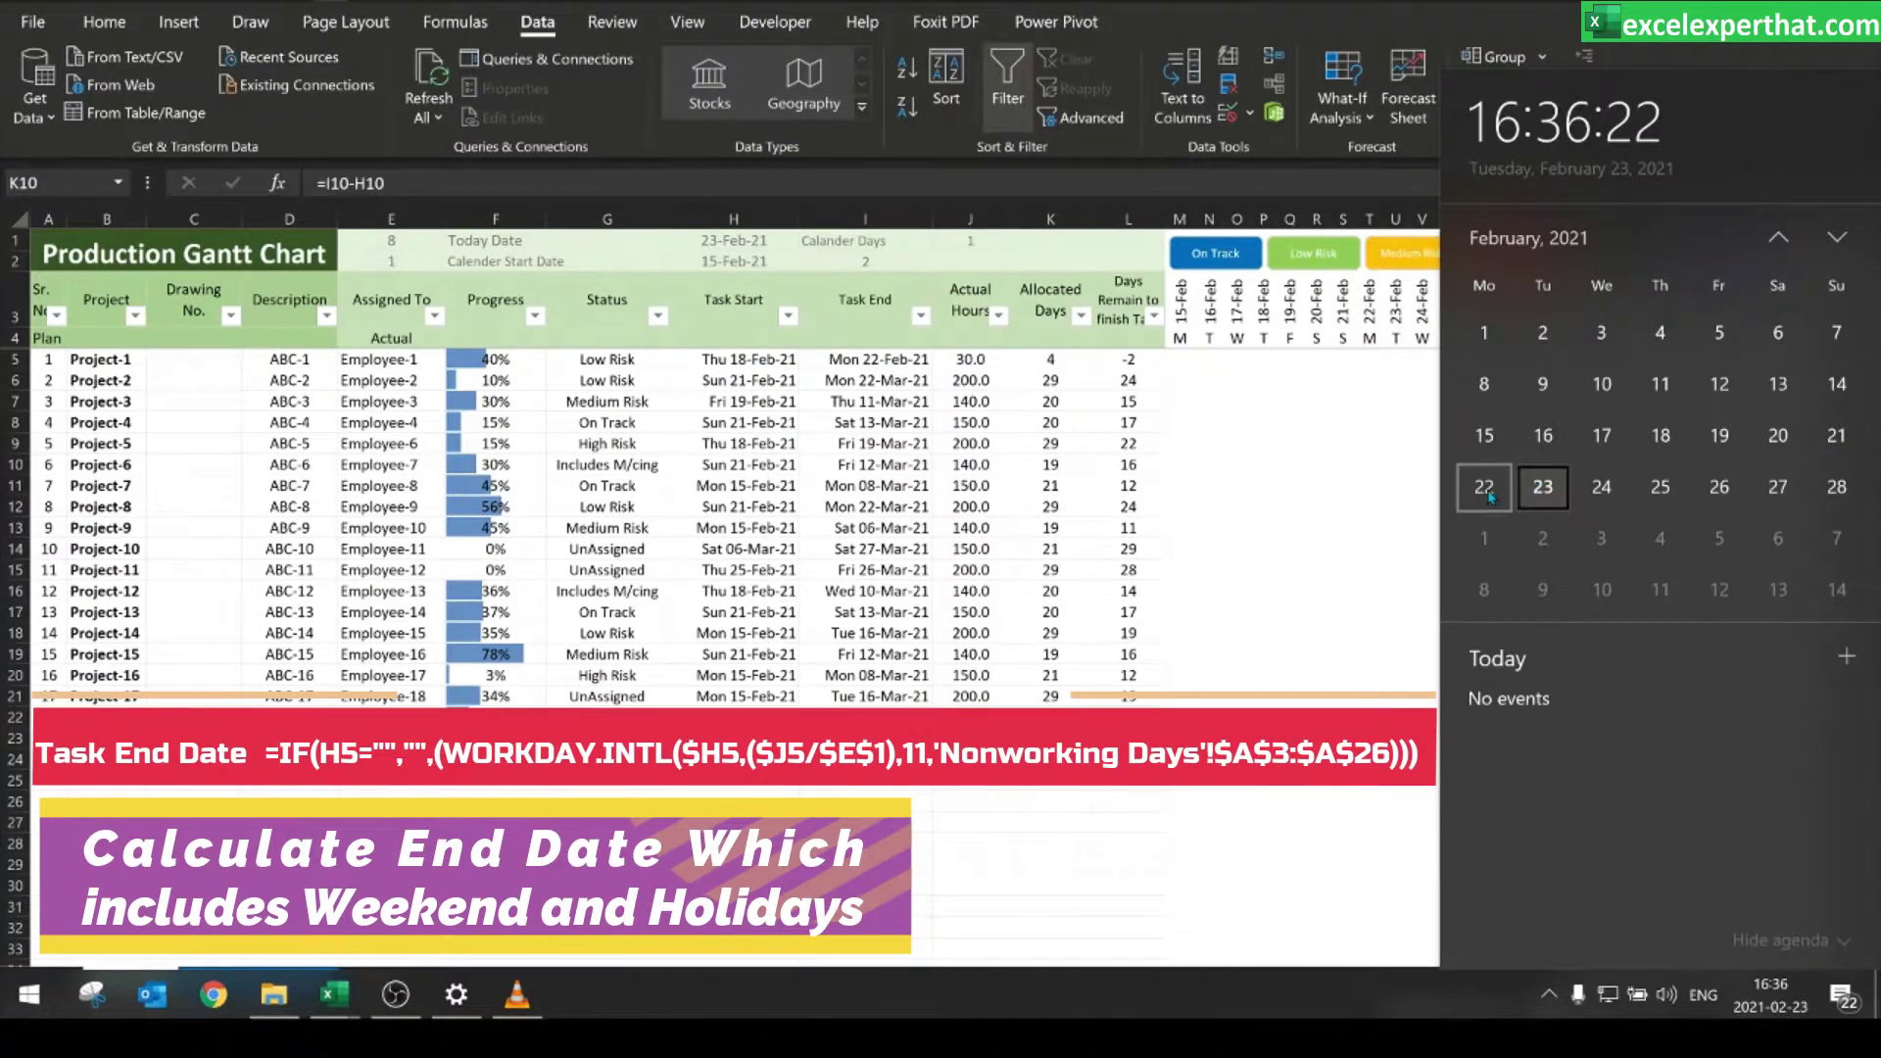
click(1485, 490)
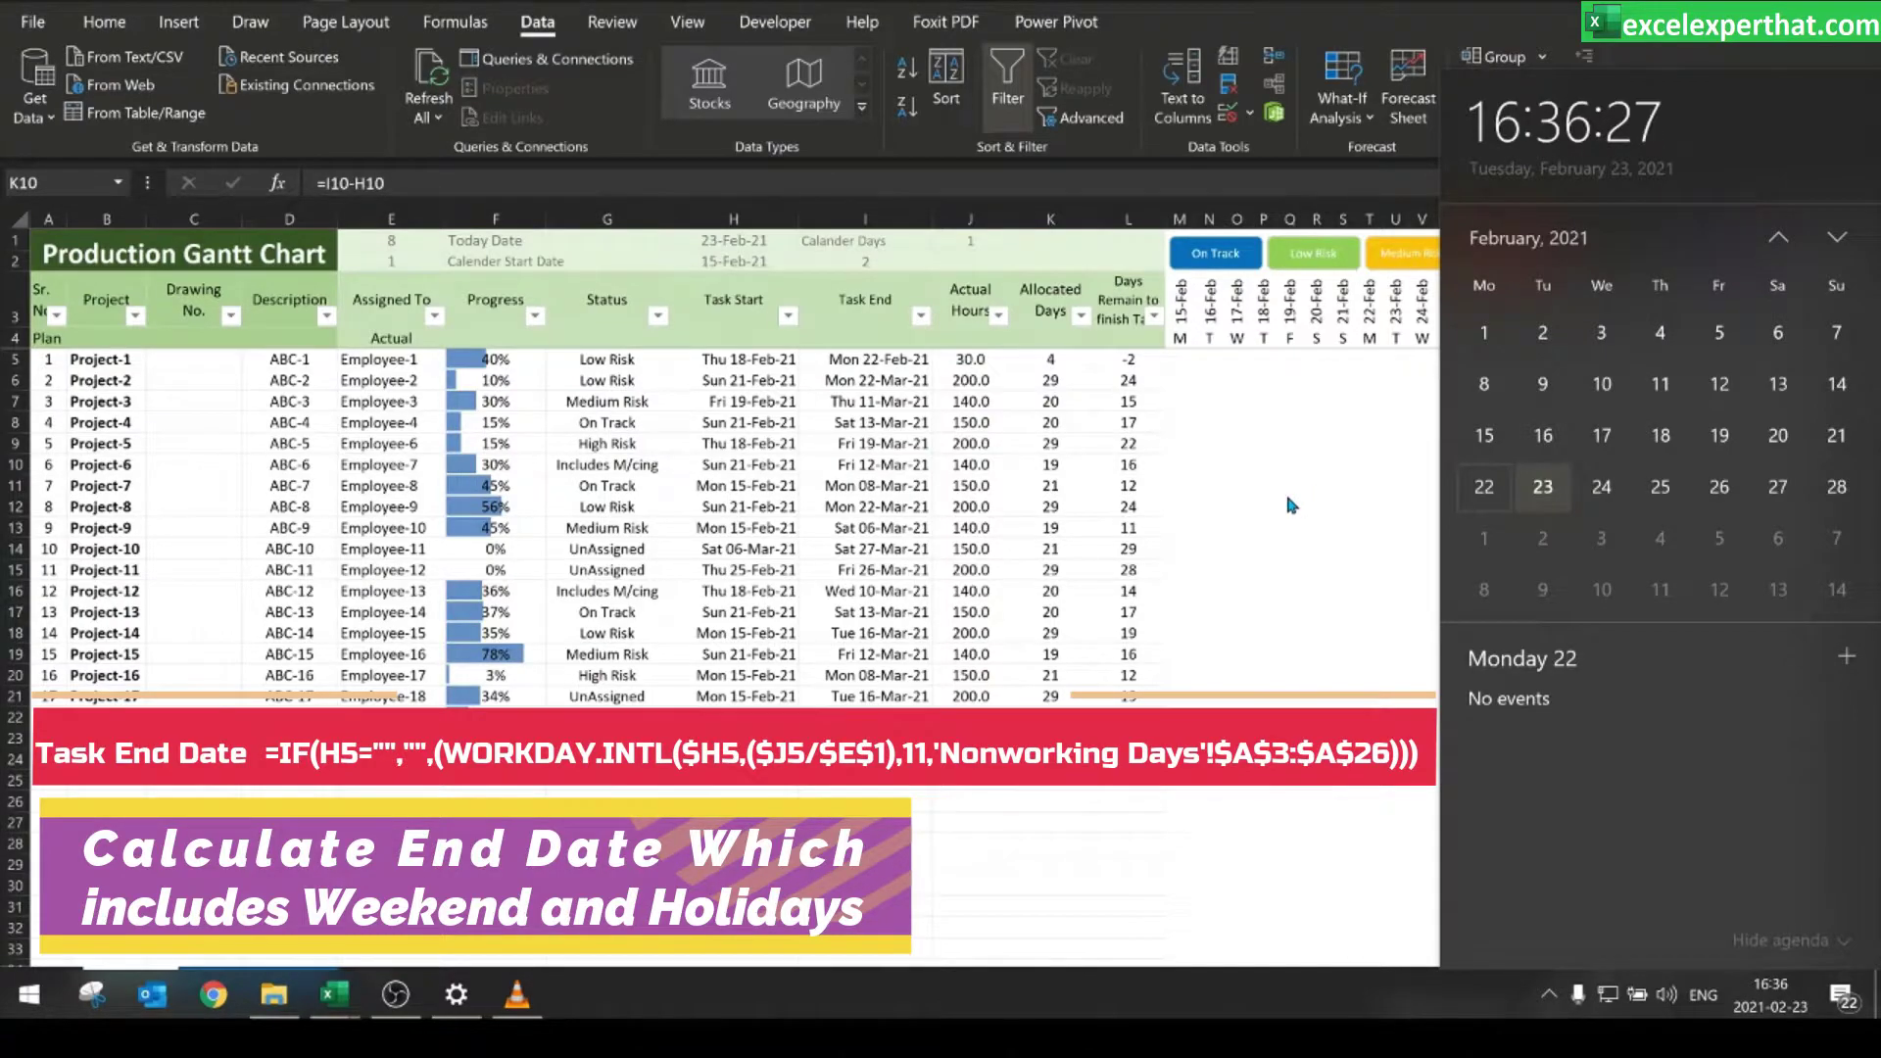
- Compare I5's task end with the calendar, then edit its formula in the formula bar
click(985, 375)
click(877, 360)
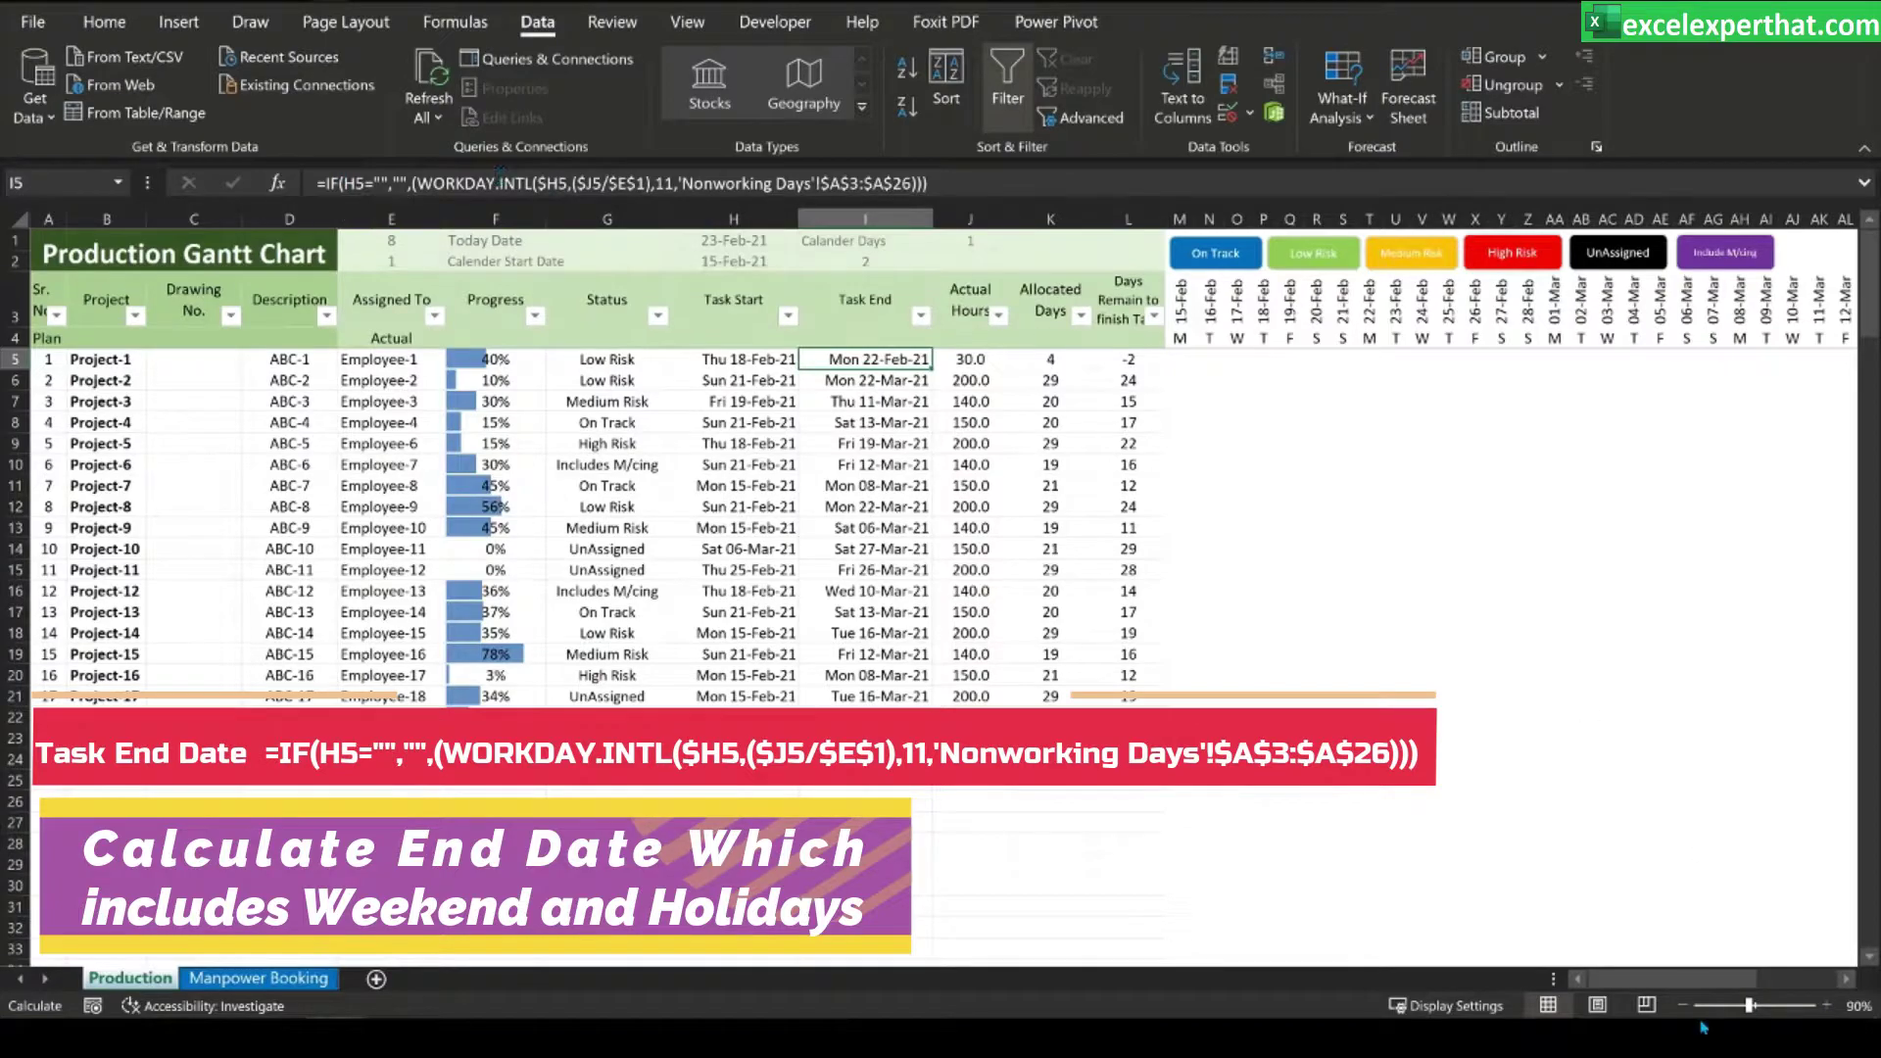
click(1751, 1003)
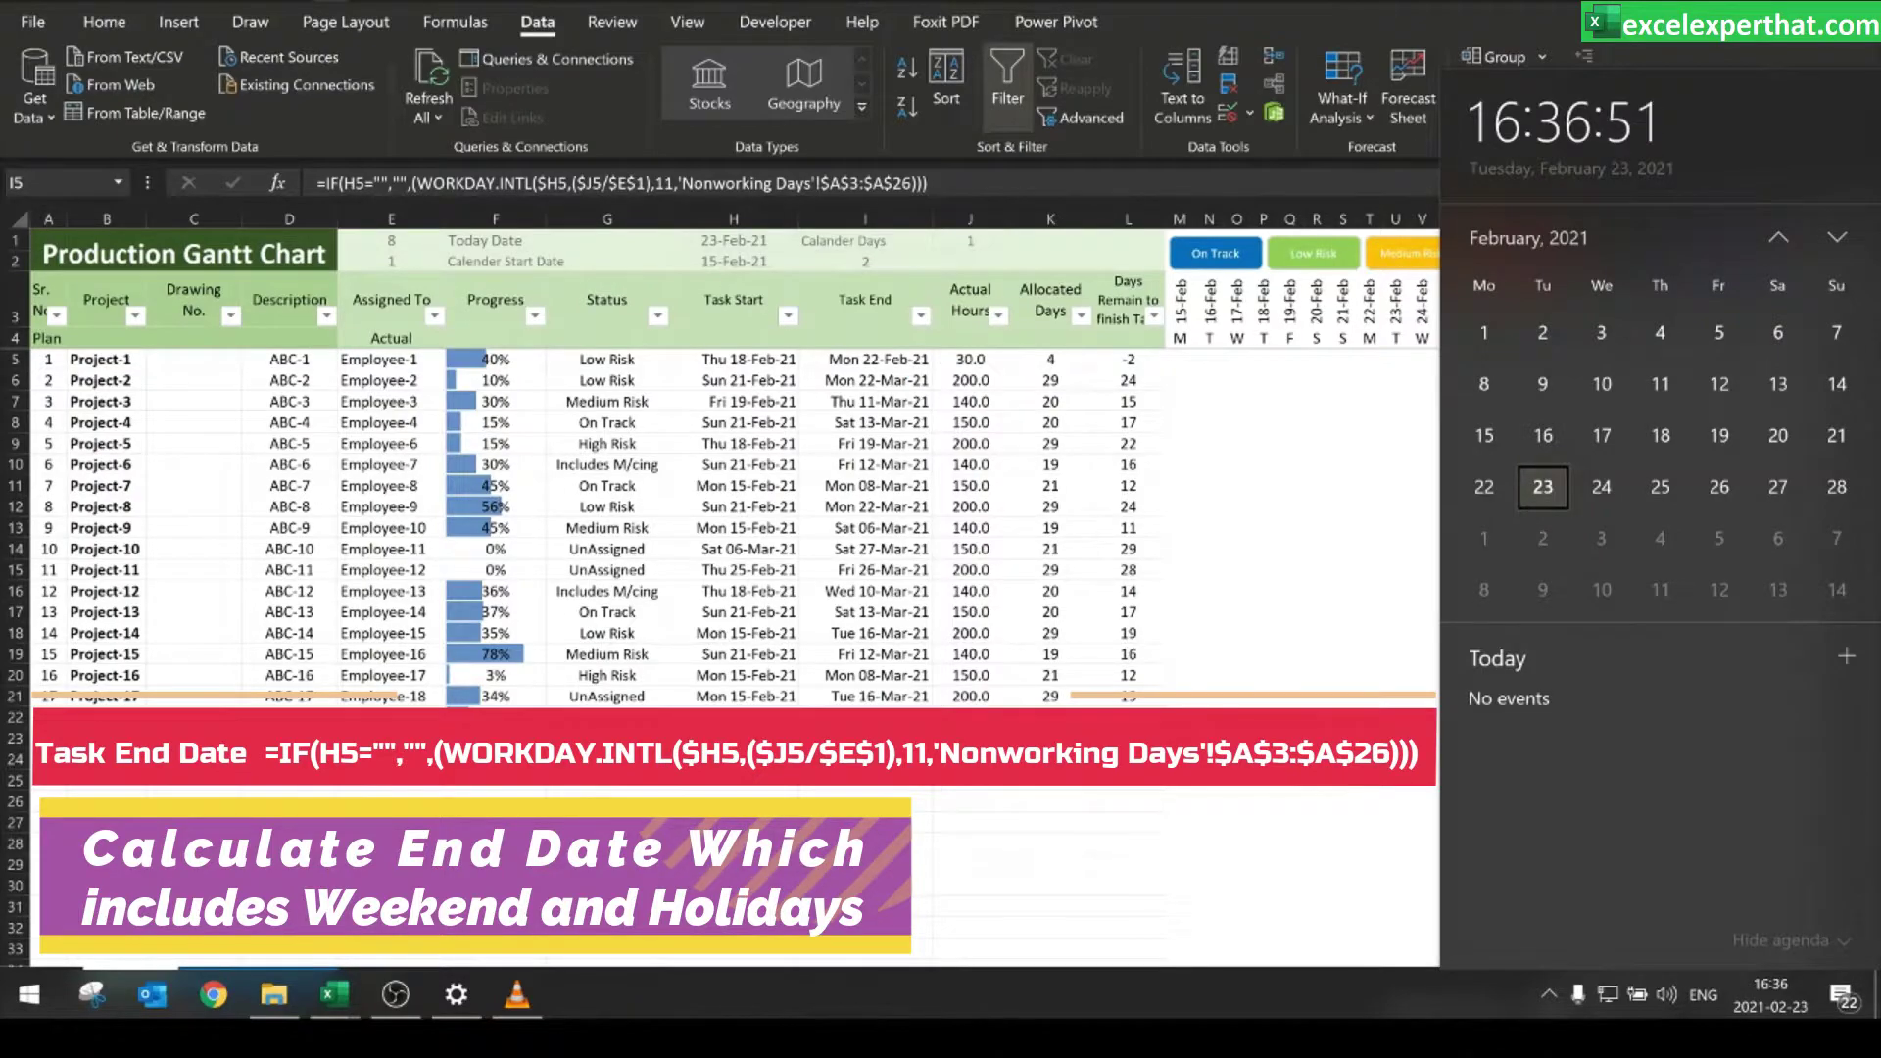
click(734, 773)
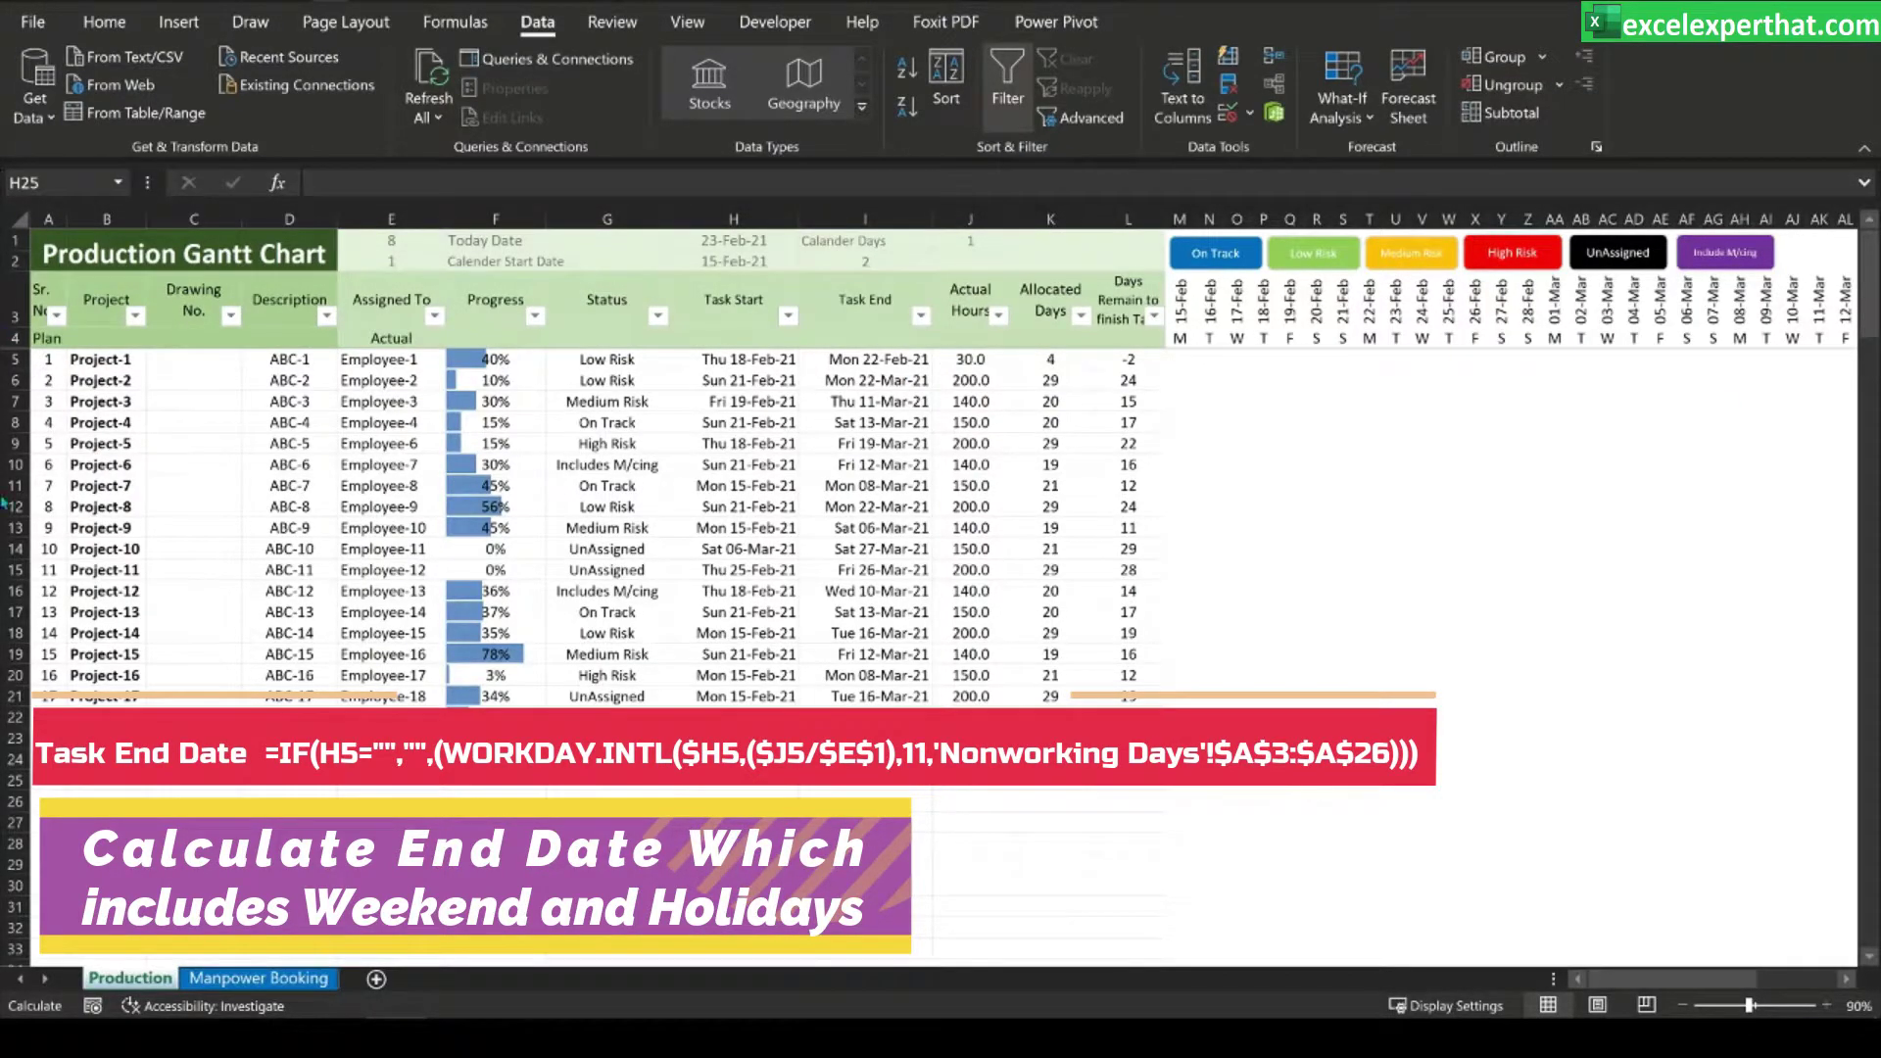
click(882, 360)
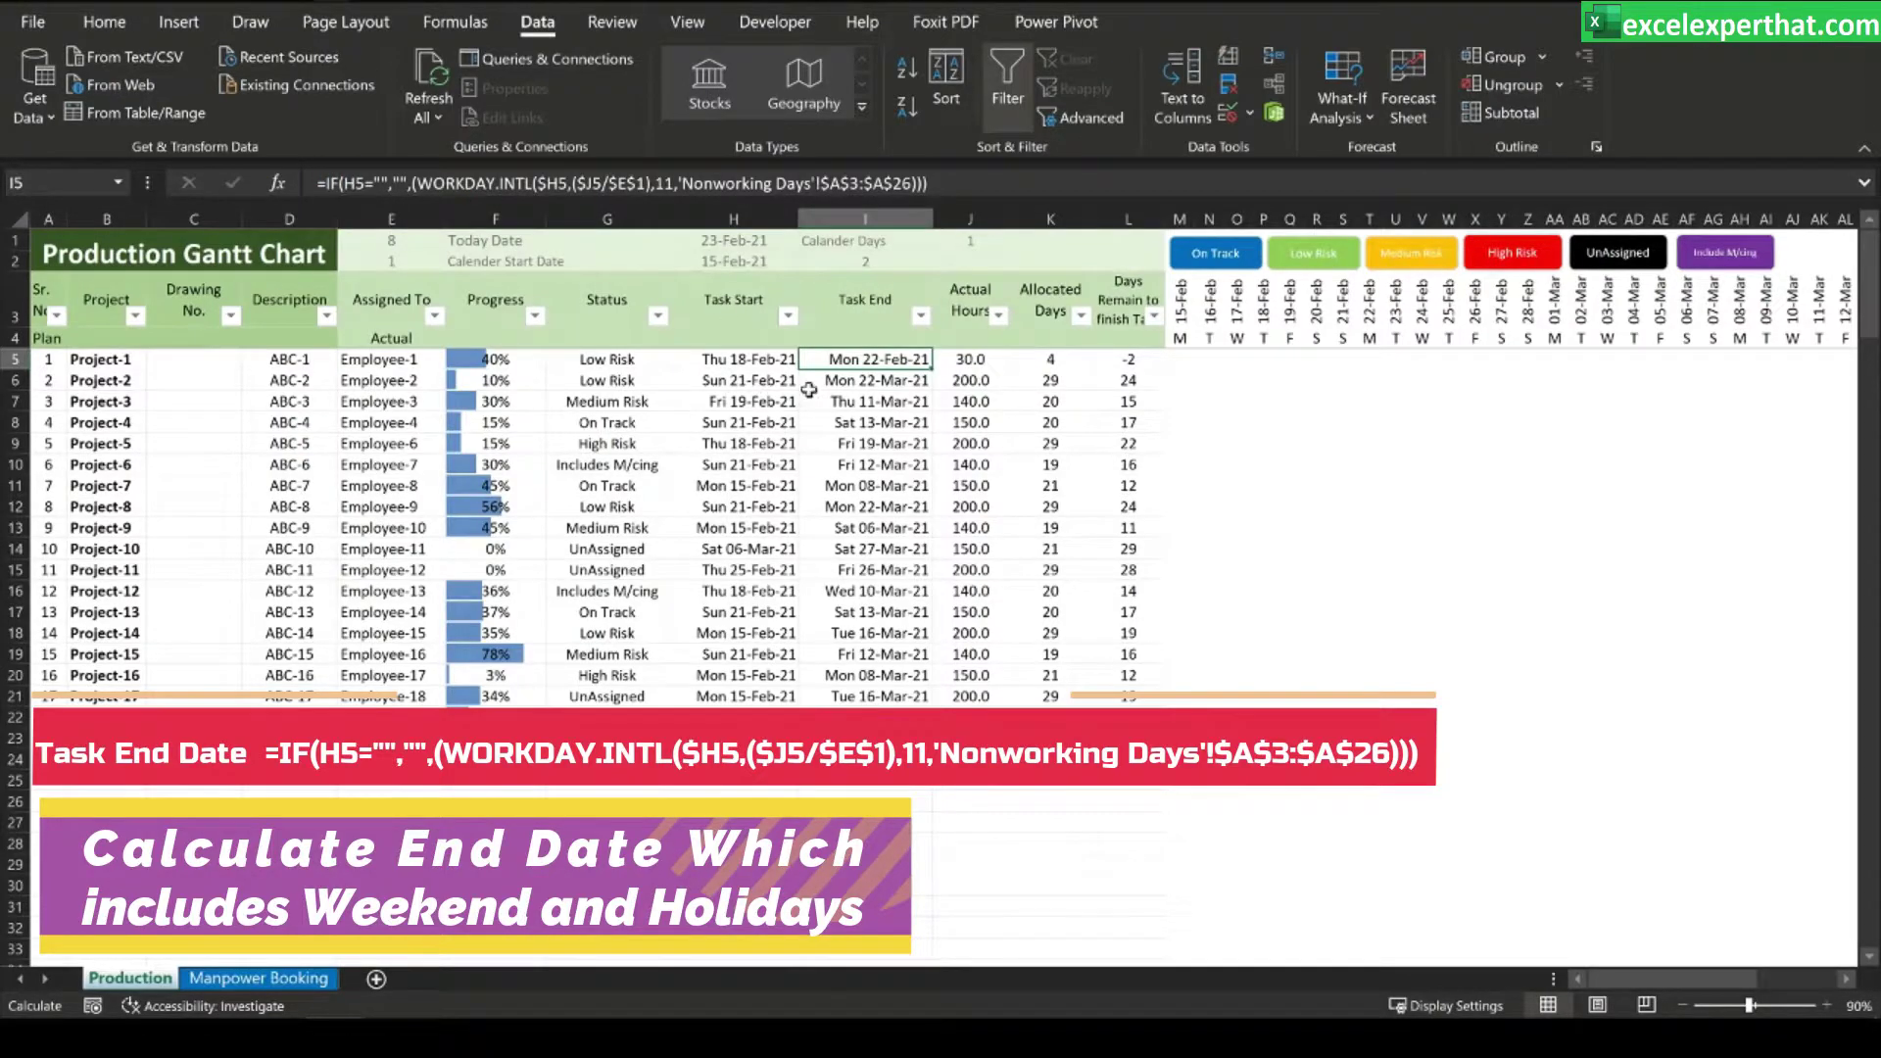
click(348, 185)
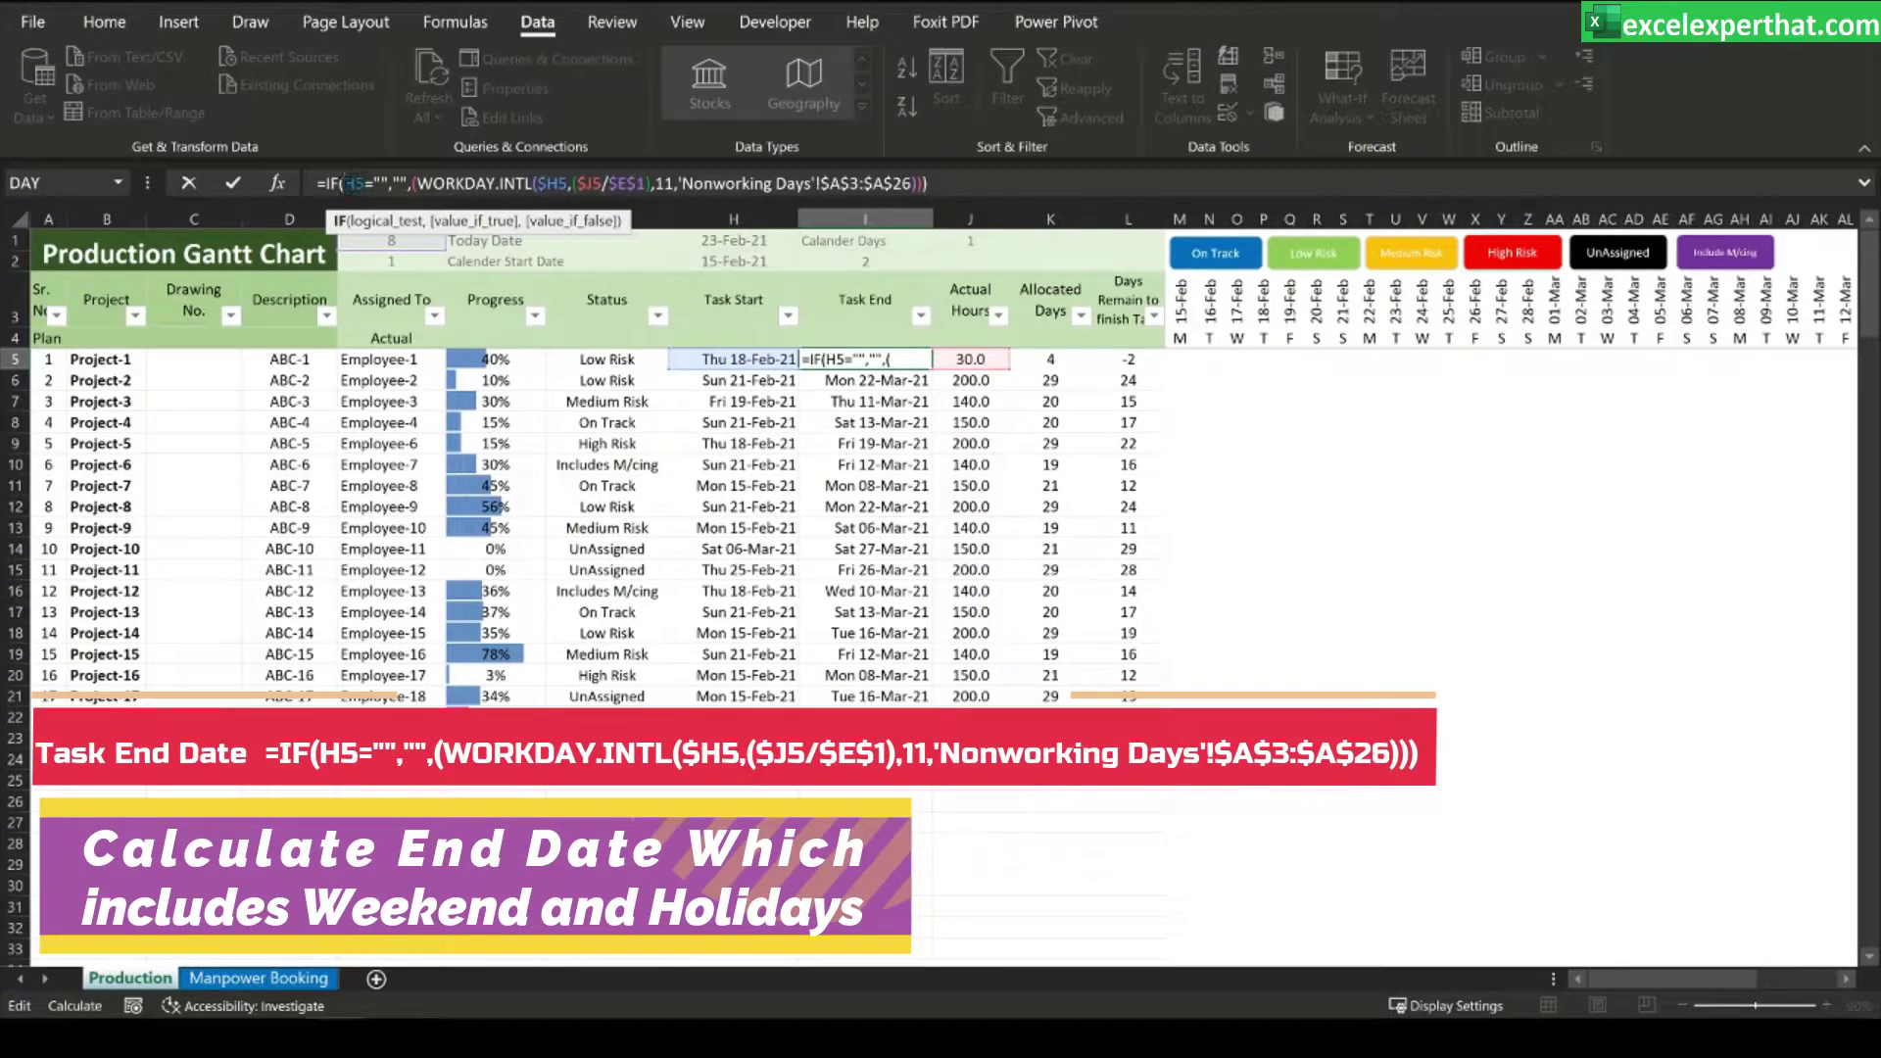
click(350, 185)
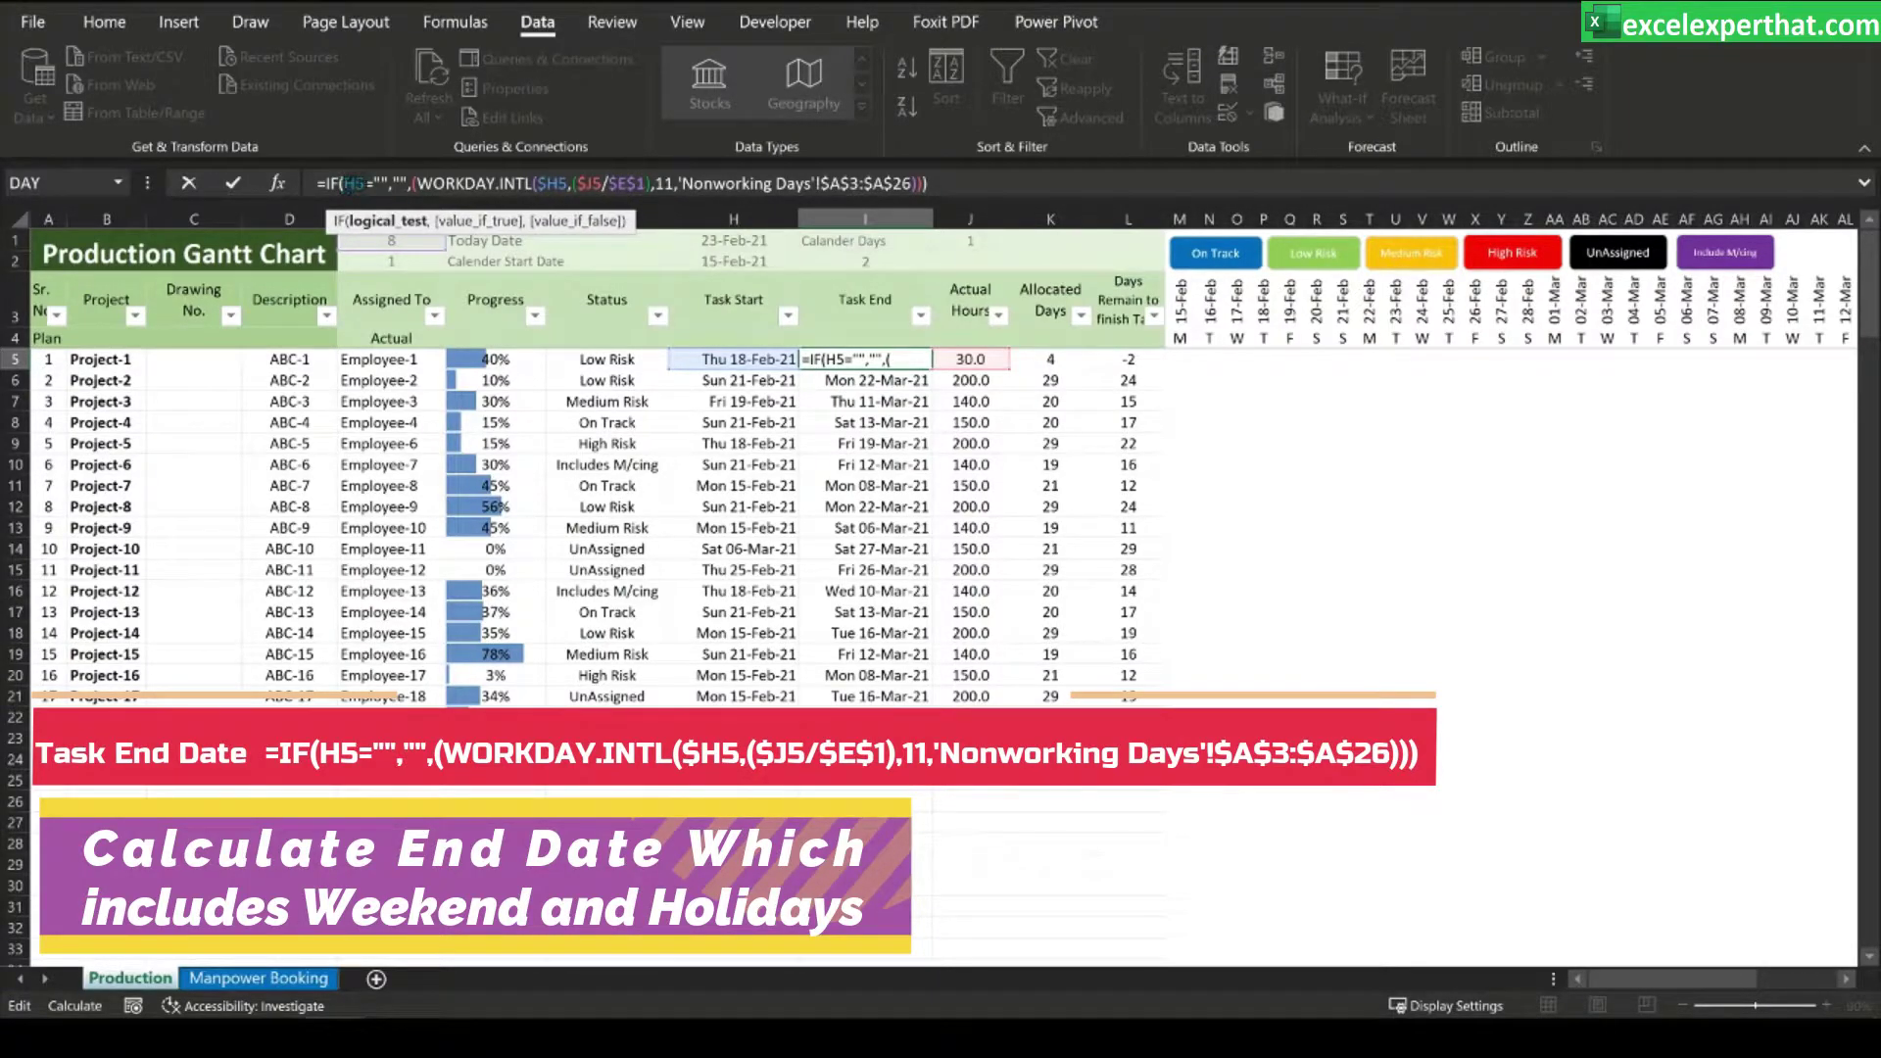
click(402, 184)
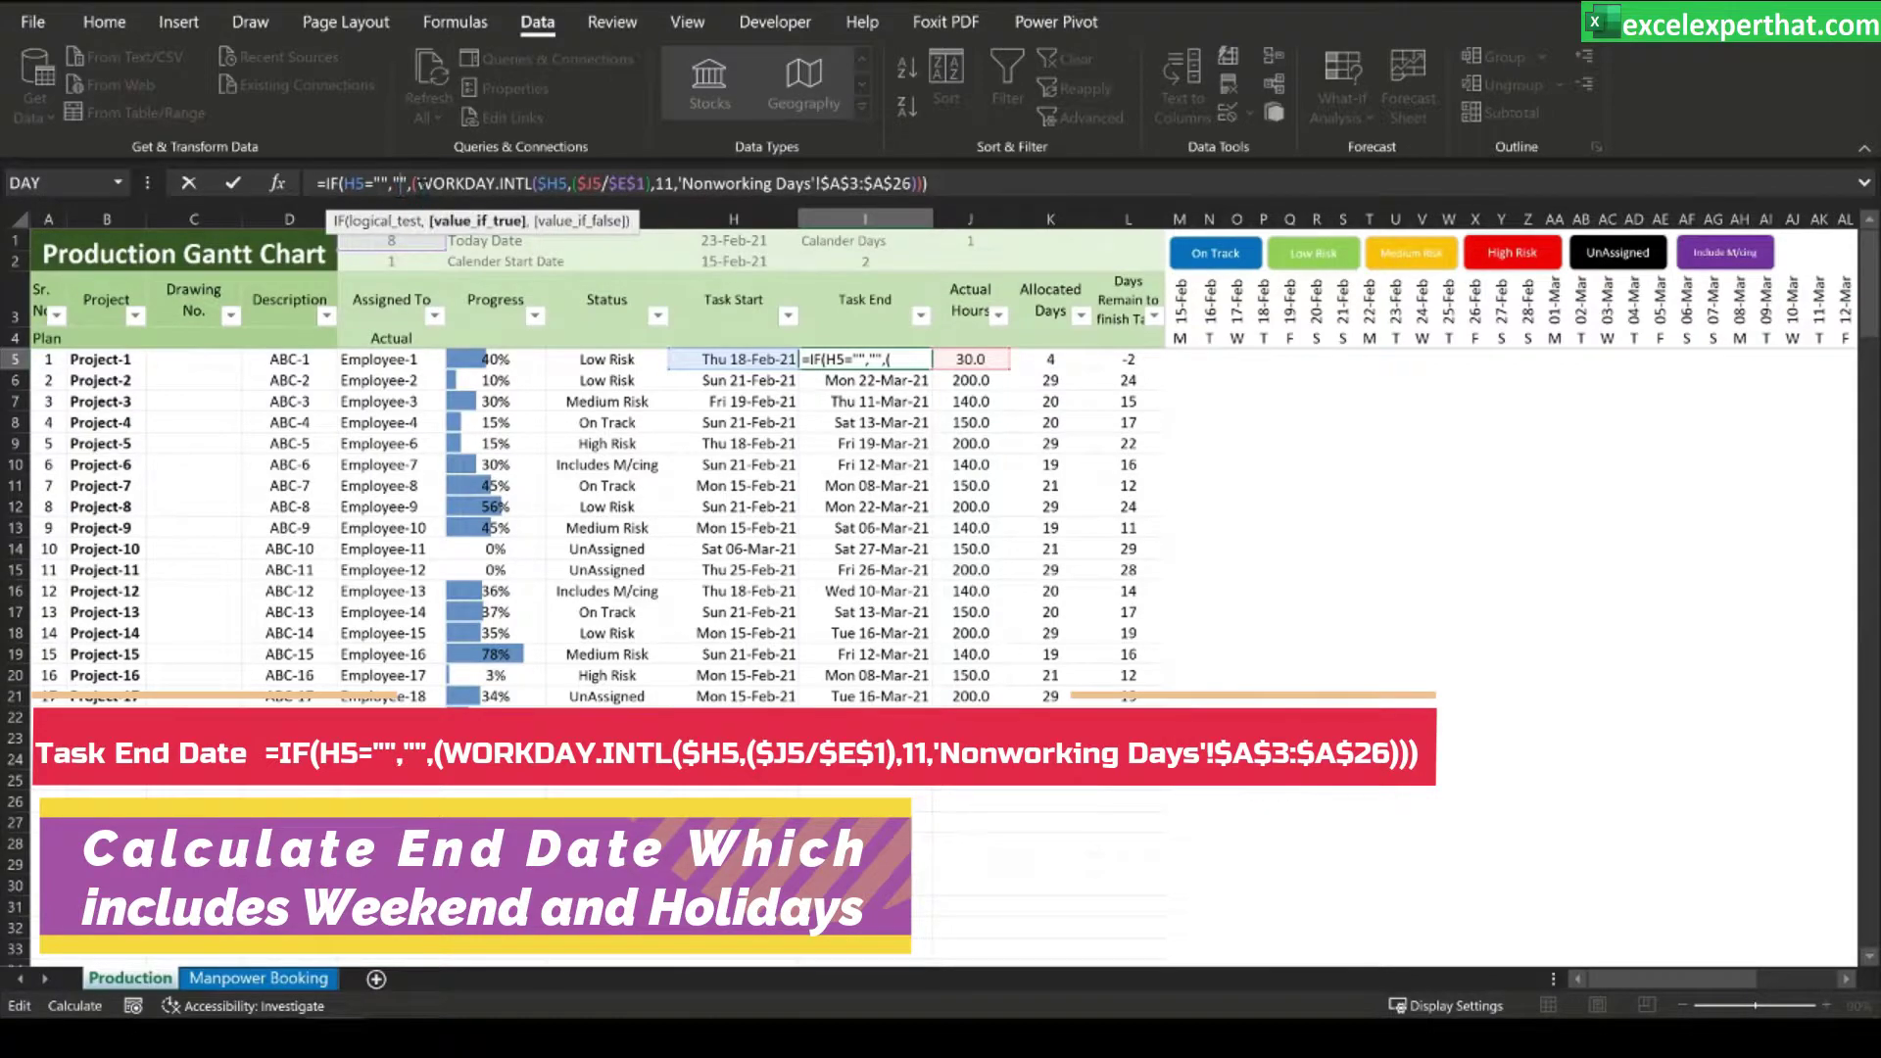
drag(439, 189, 928, 189)
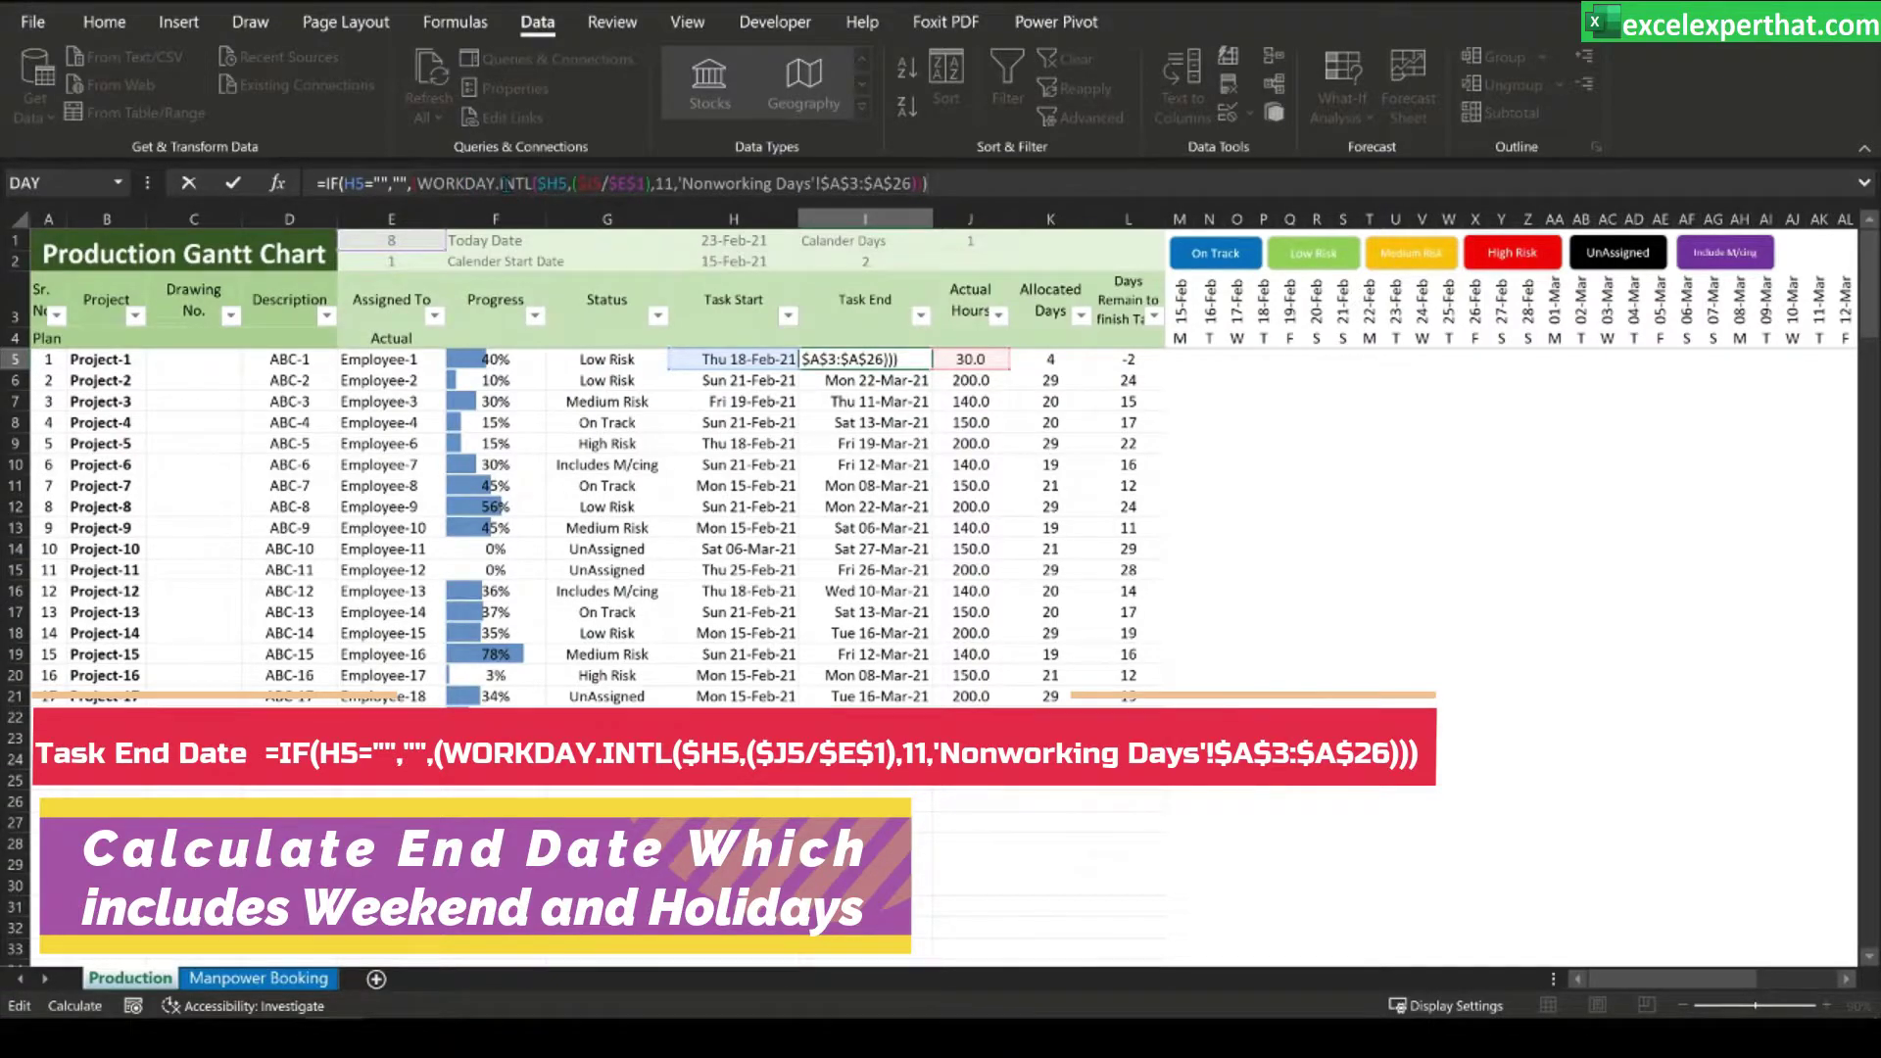
text(()
click(459, 184)
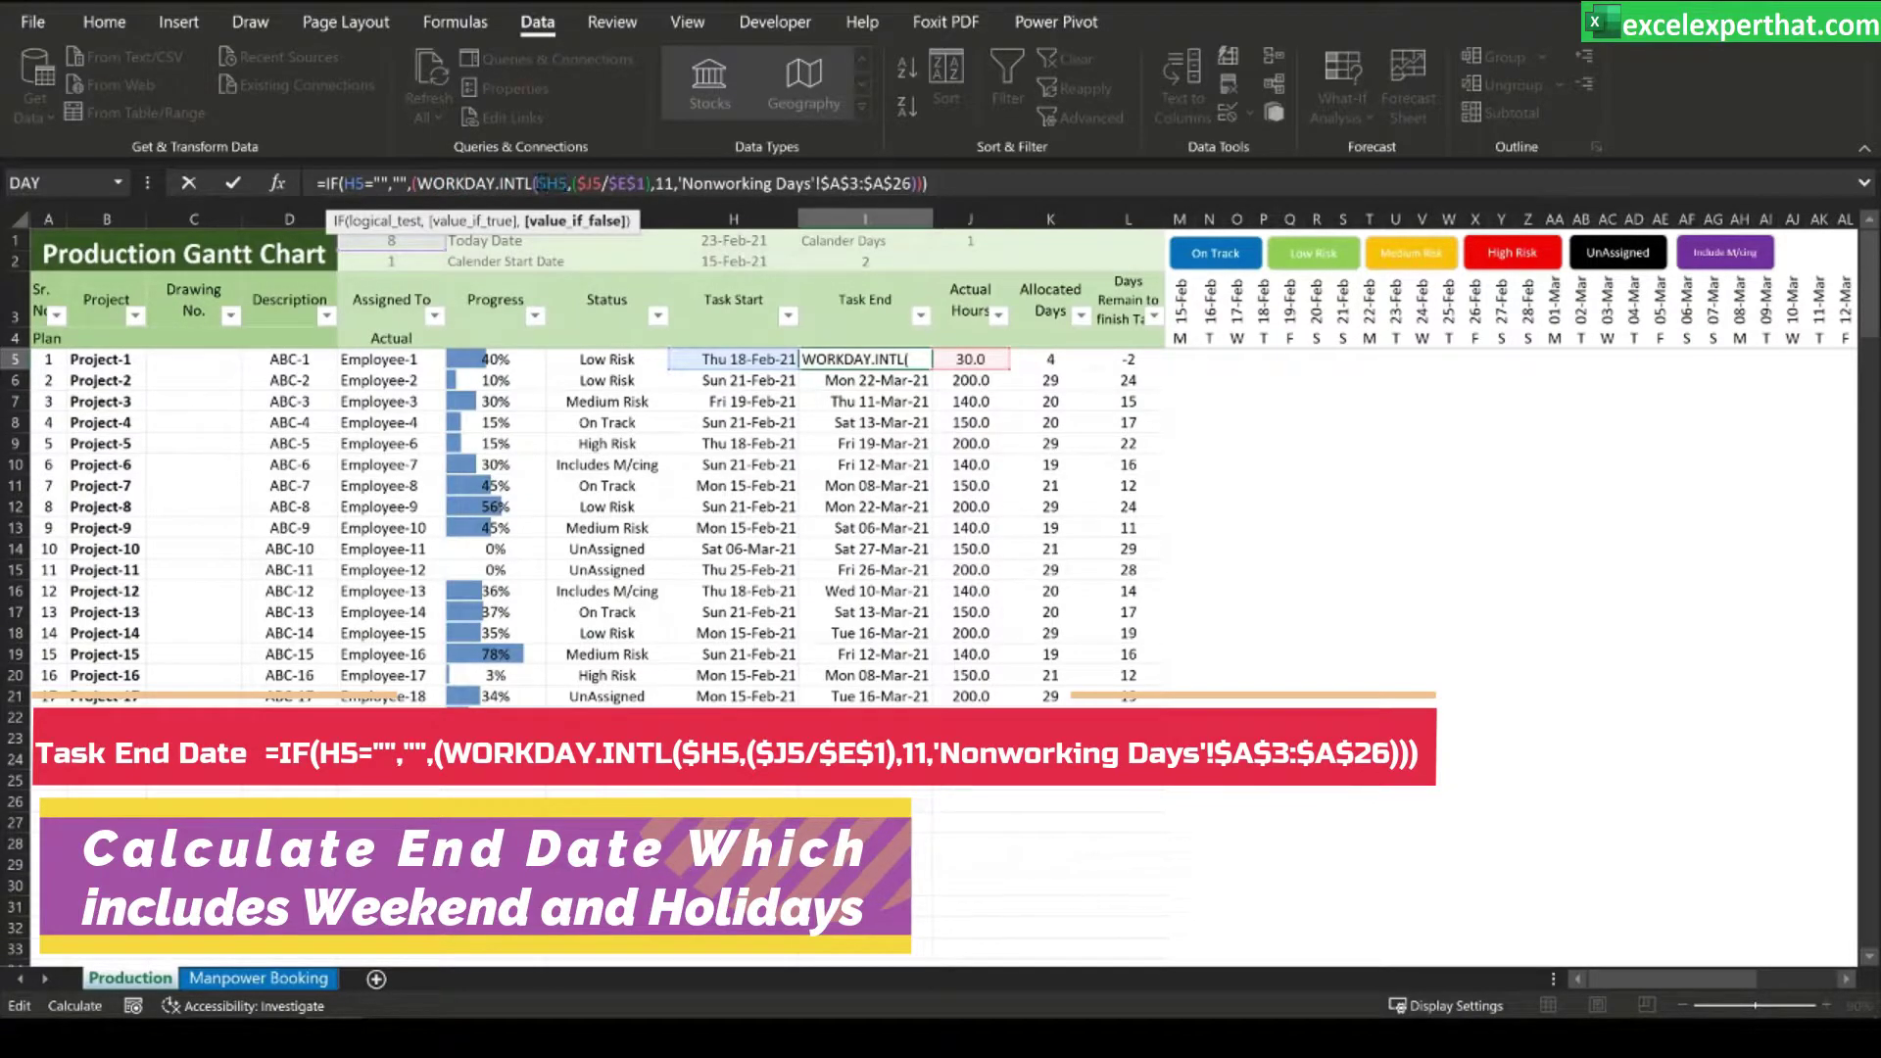
click(572, 183)
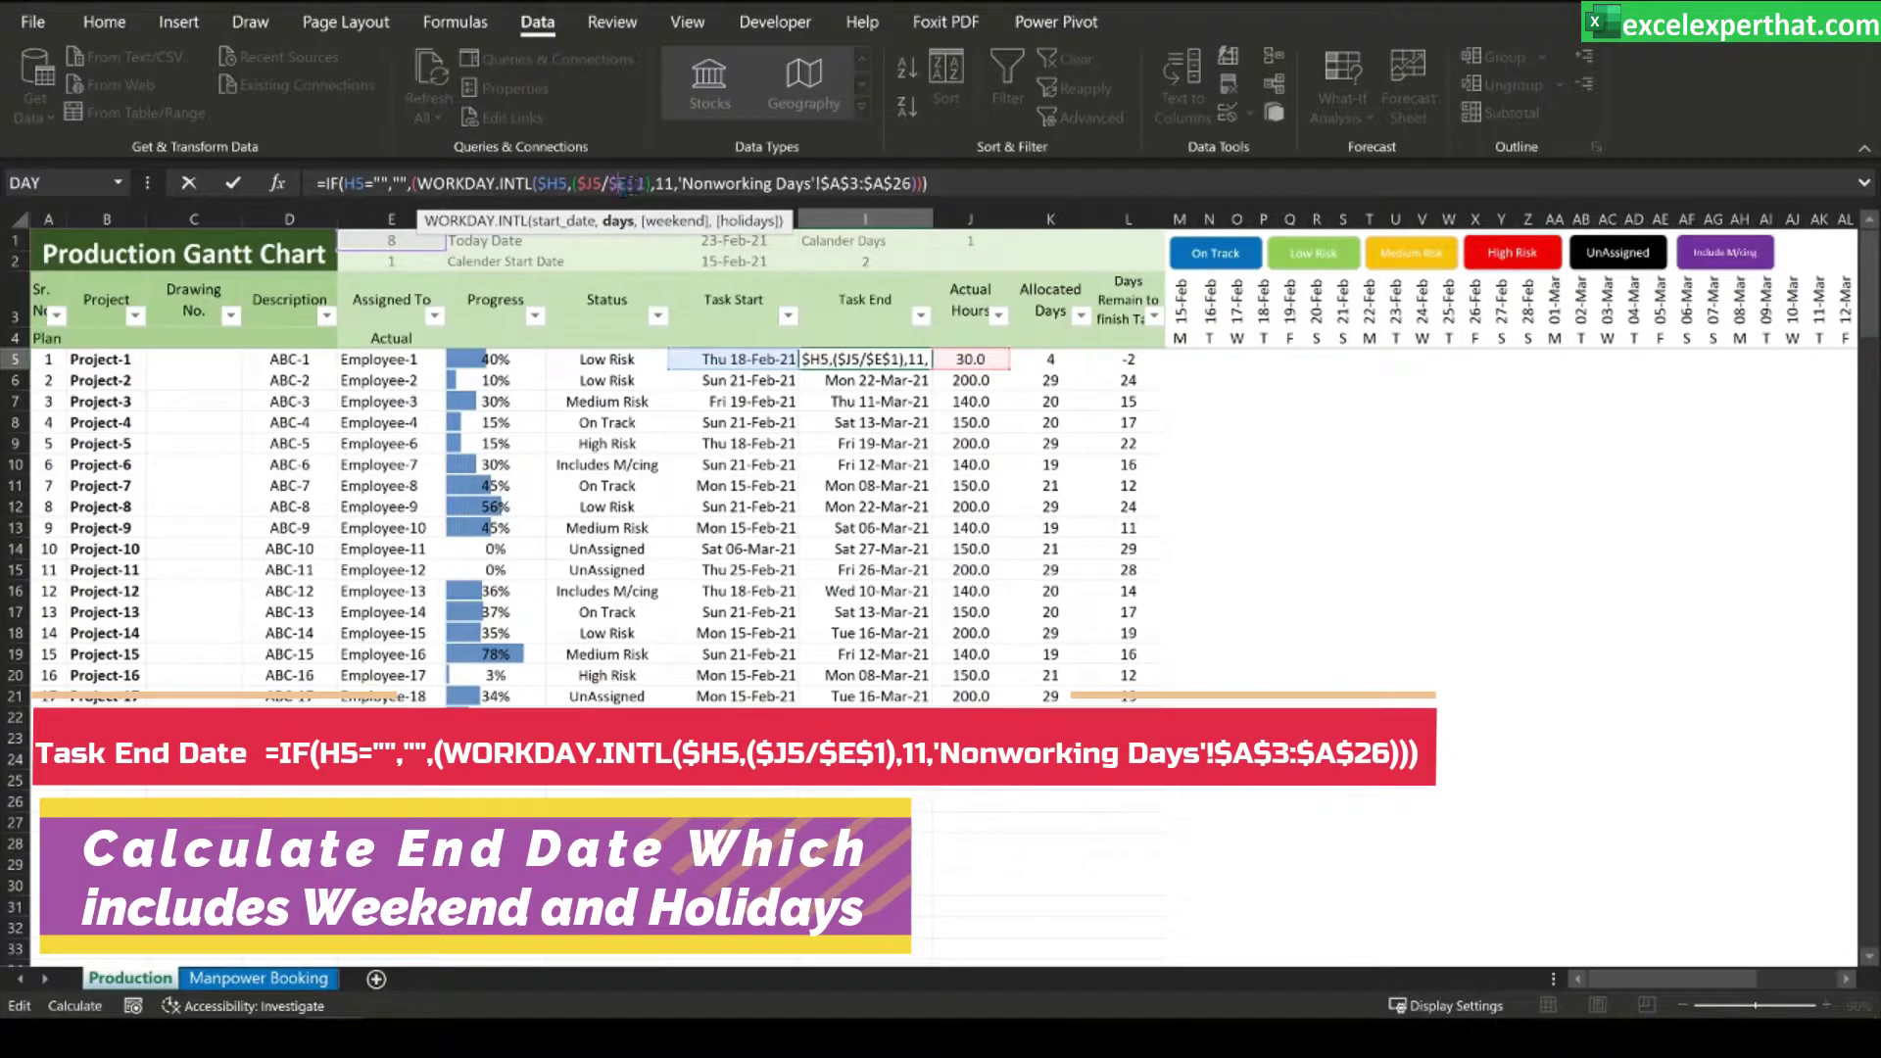
click(667, 184)
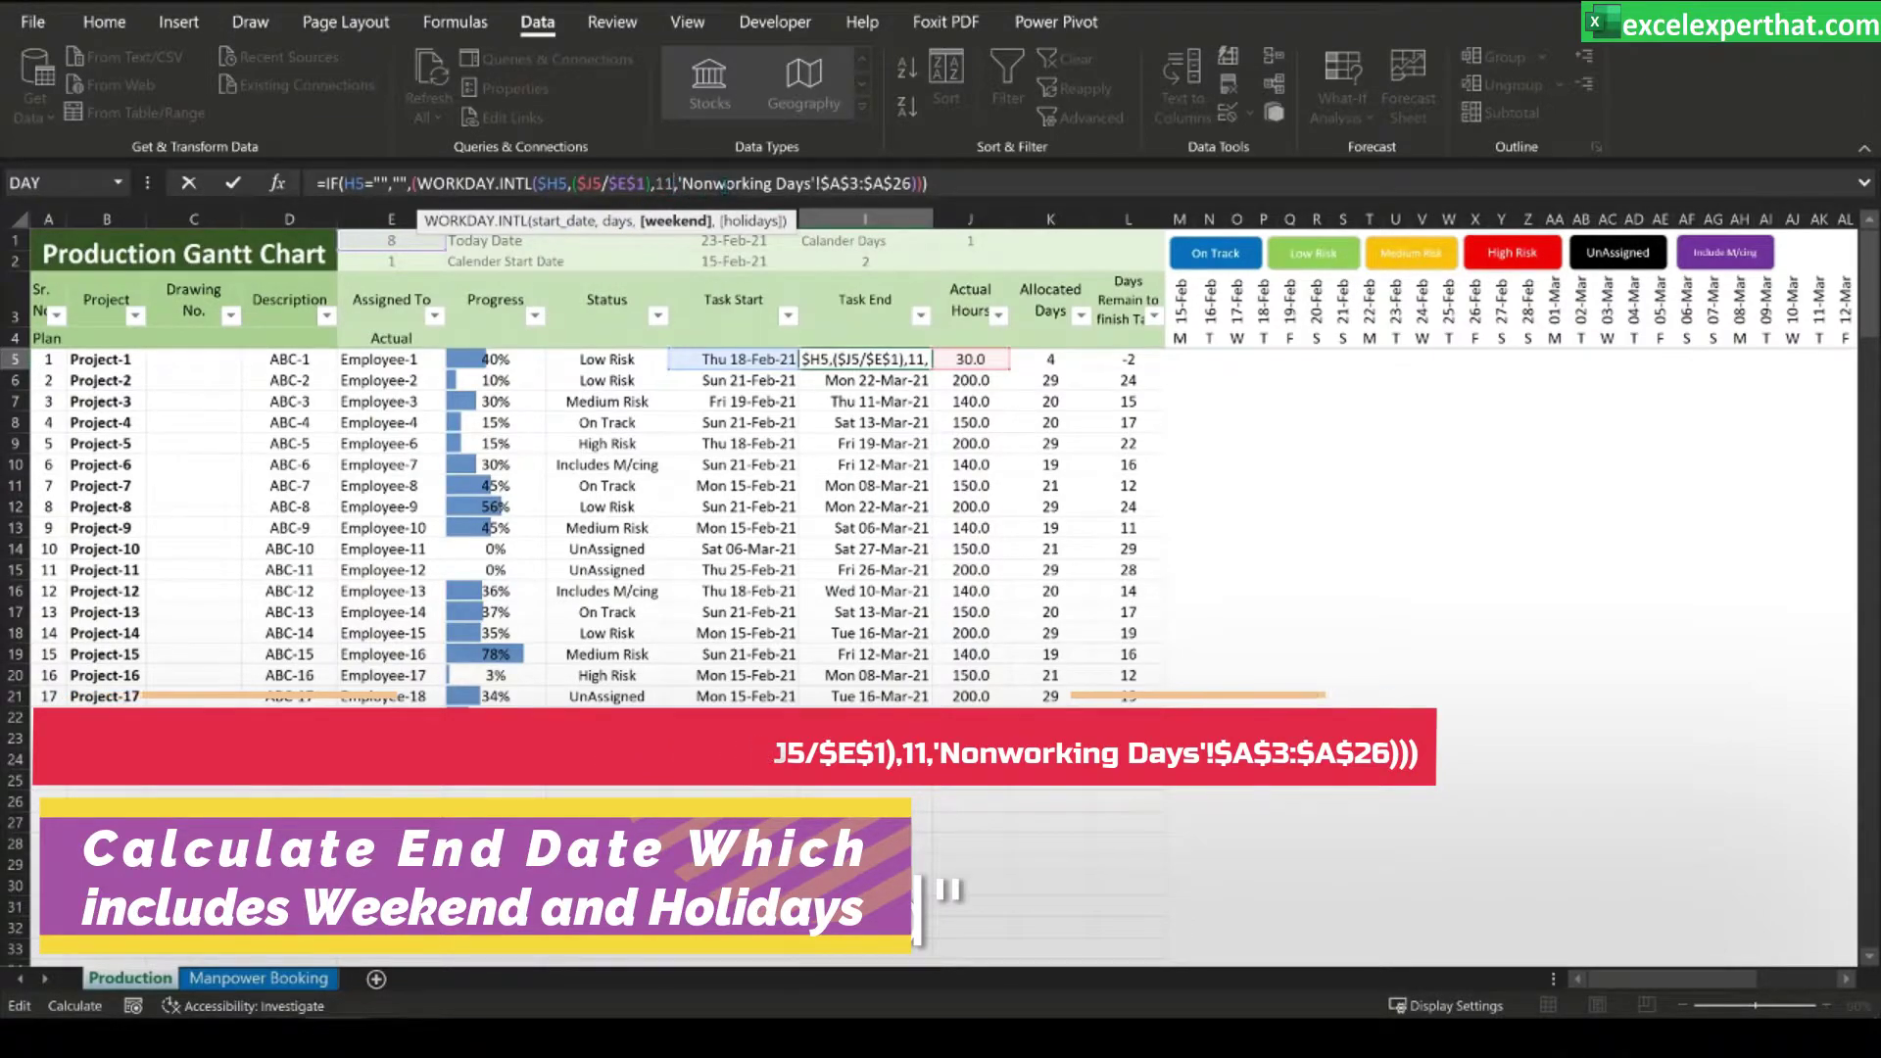
click(772, 184)
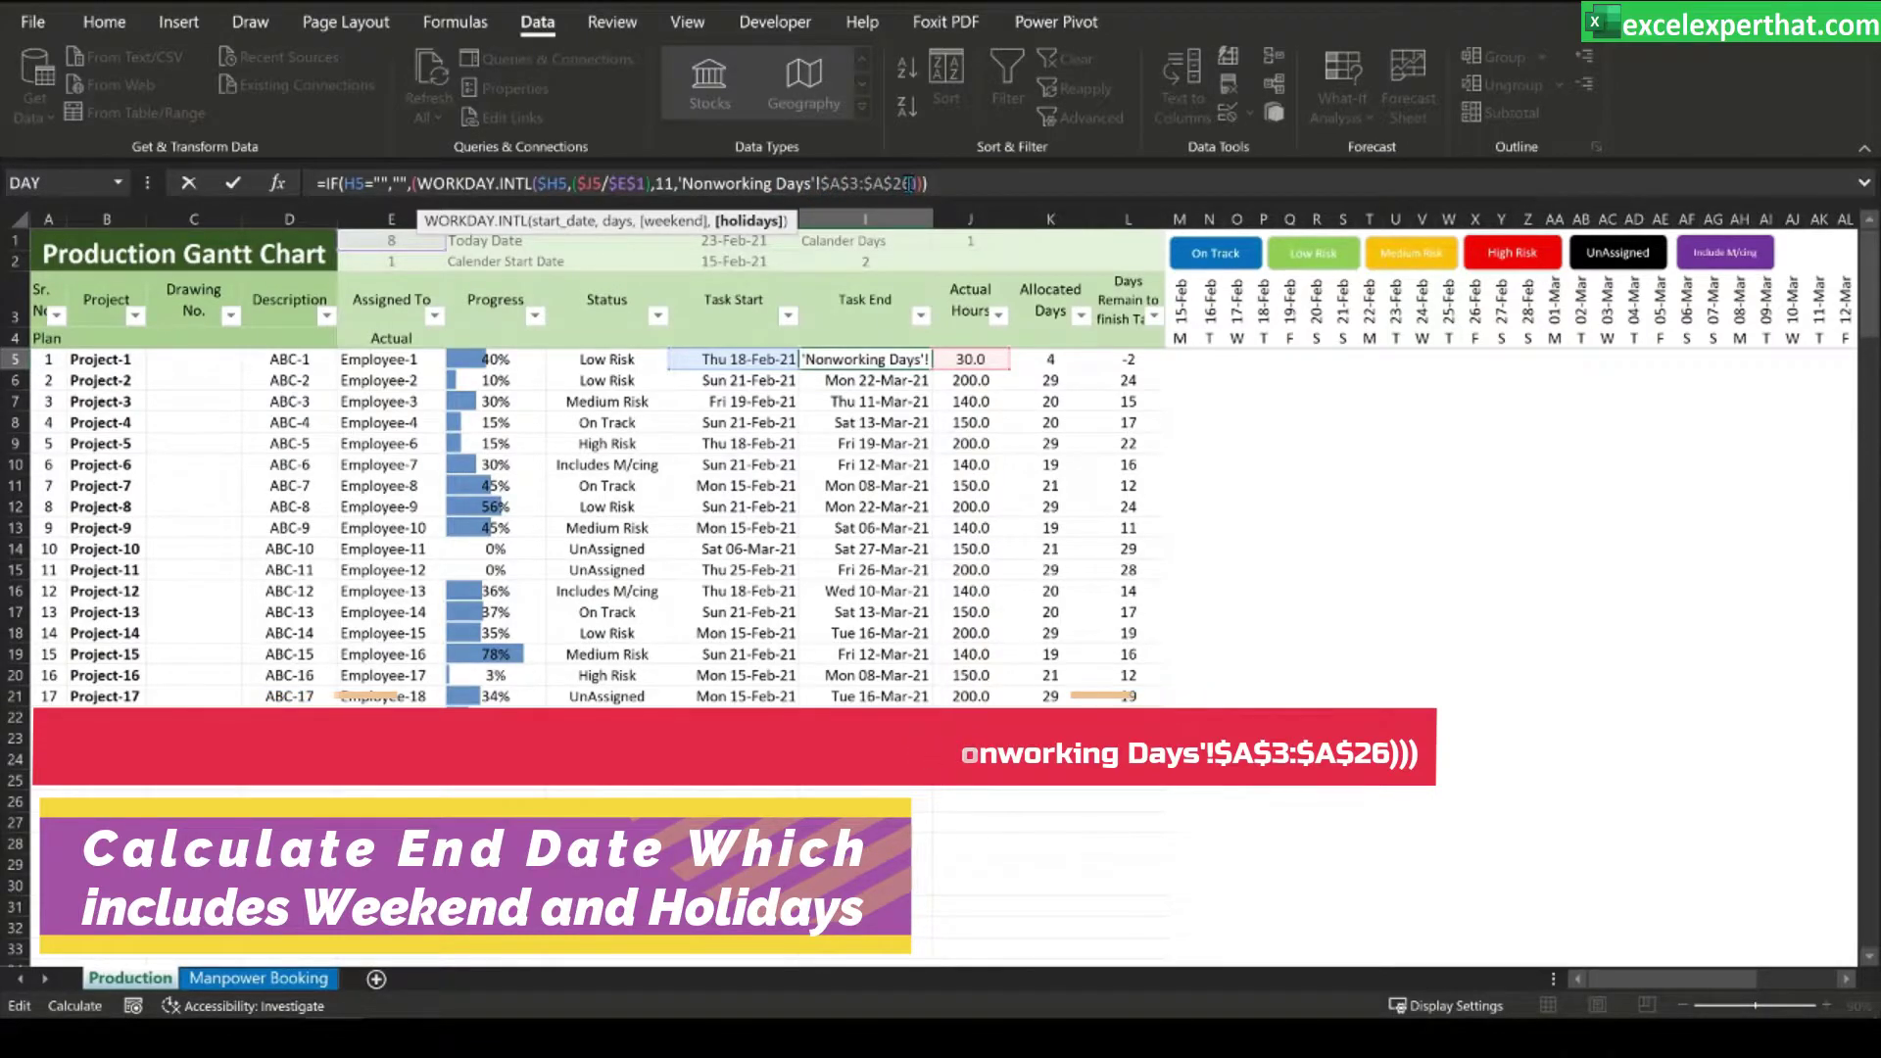
text())))
click(875, 184)
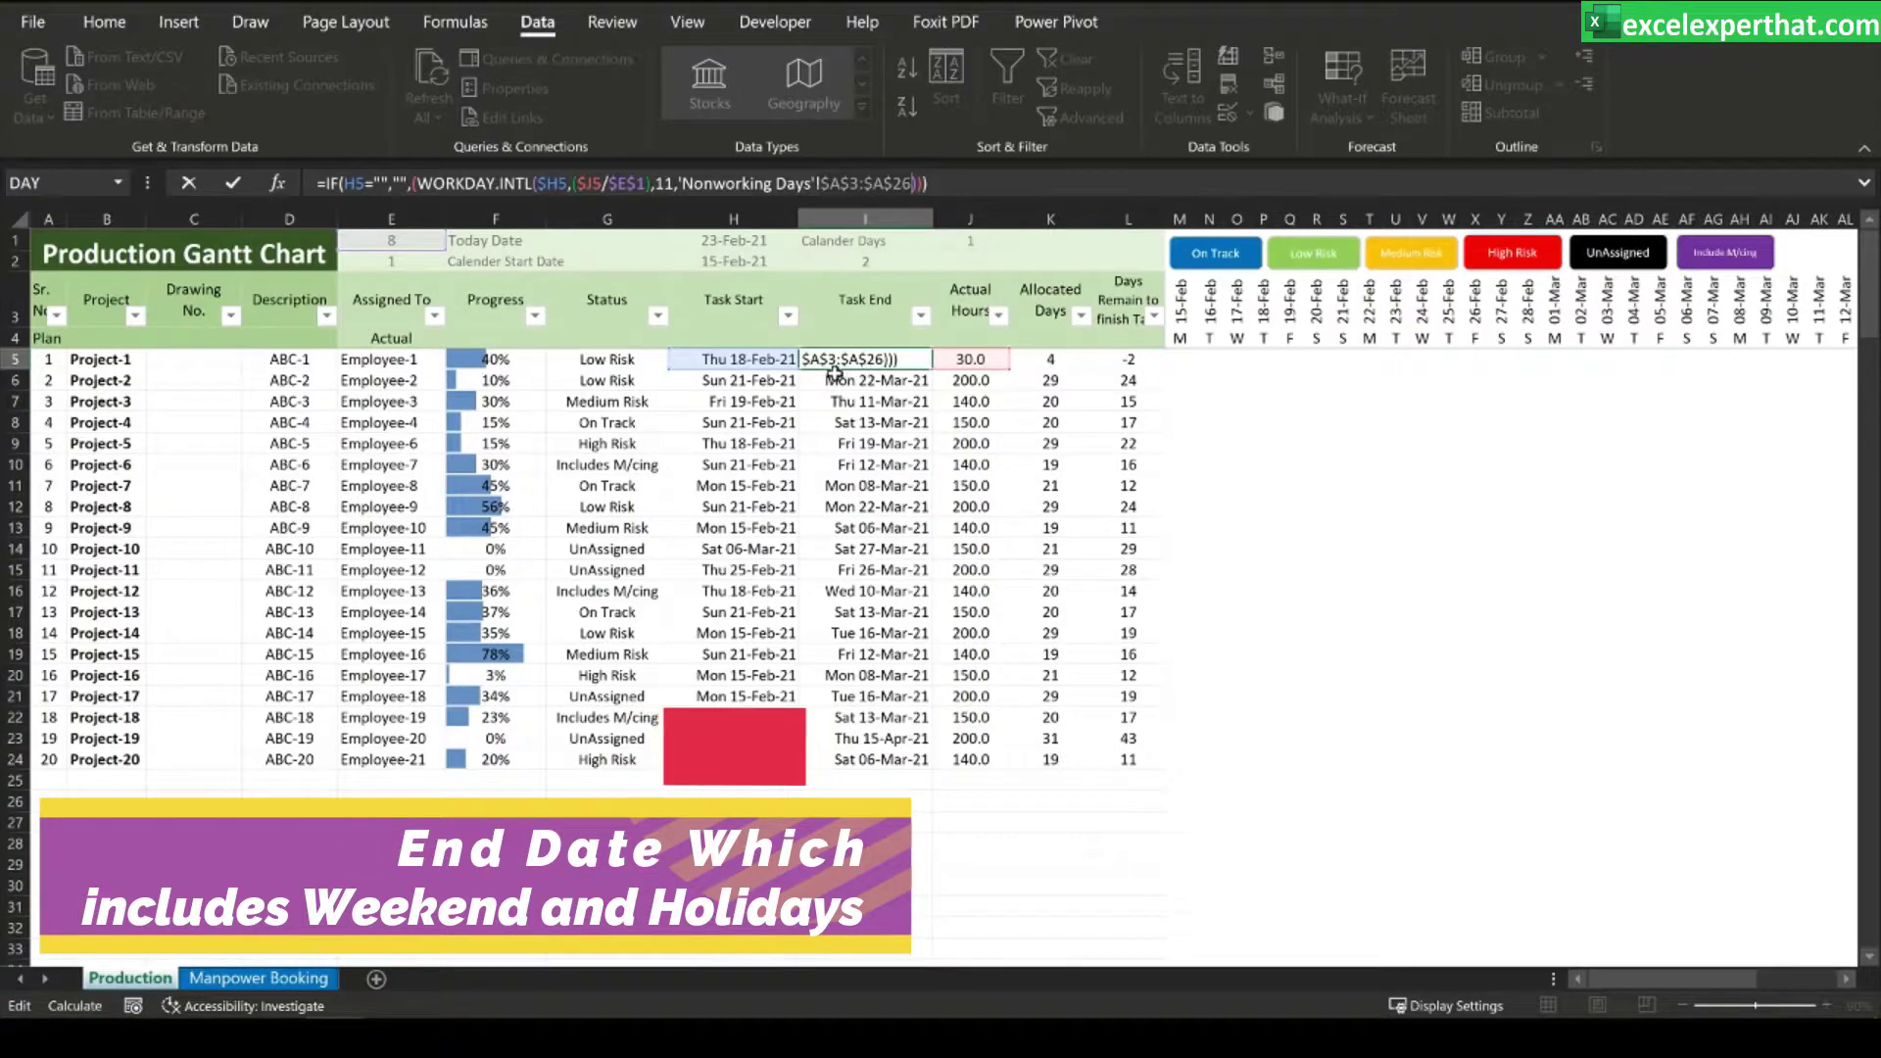
key(ctrl+Return)
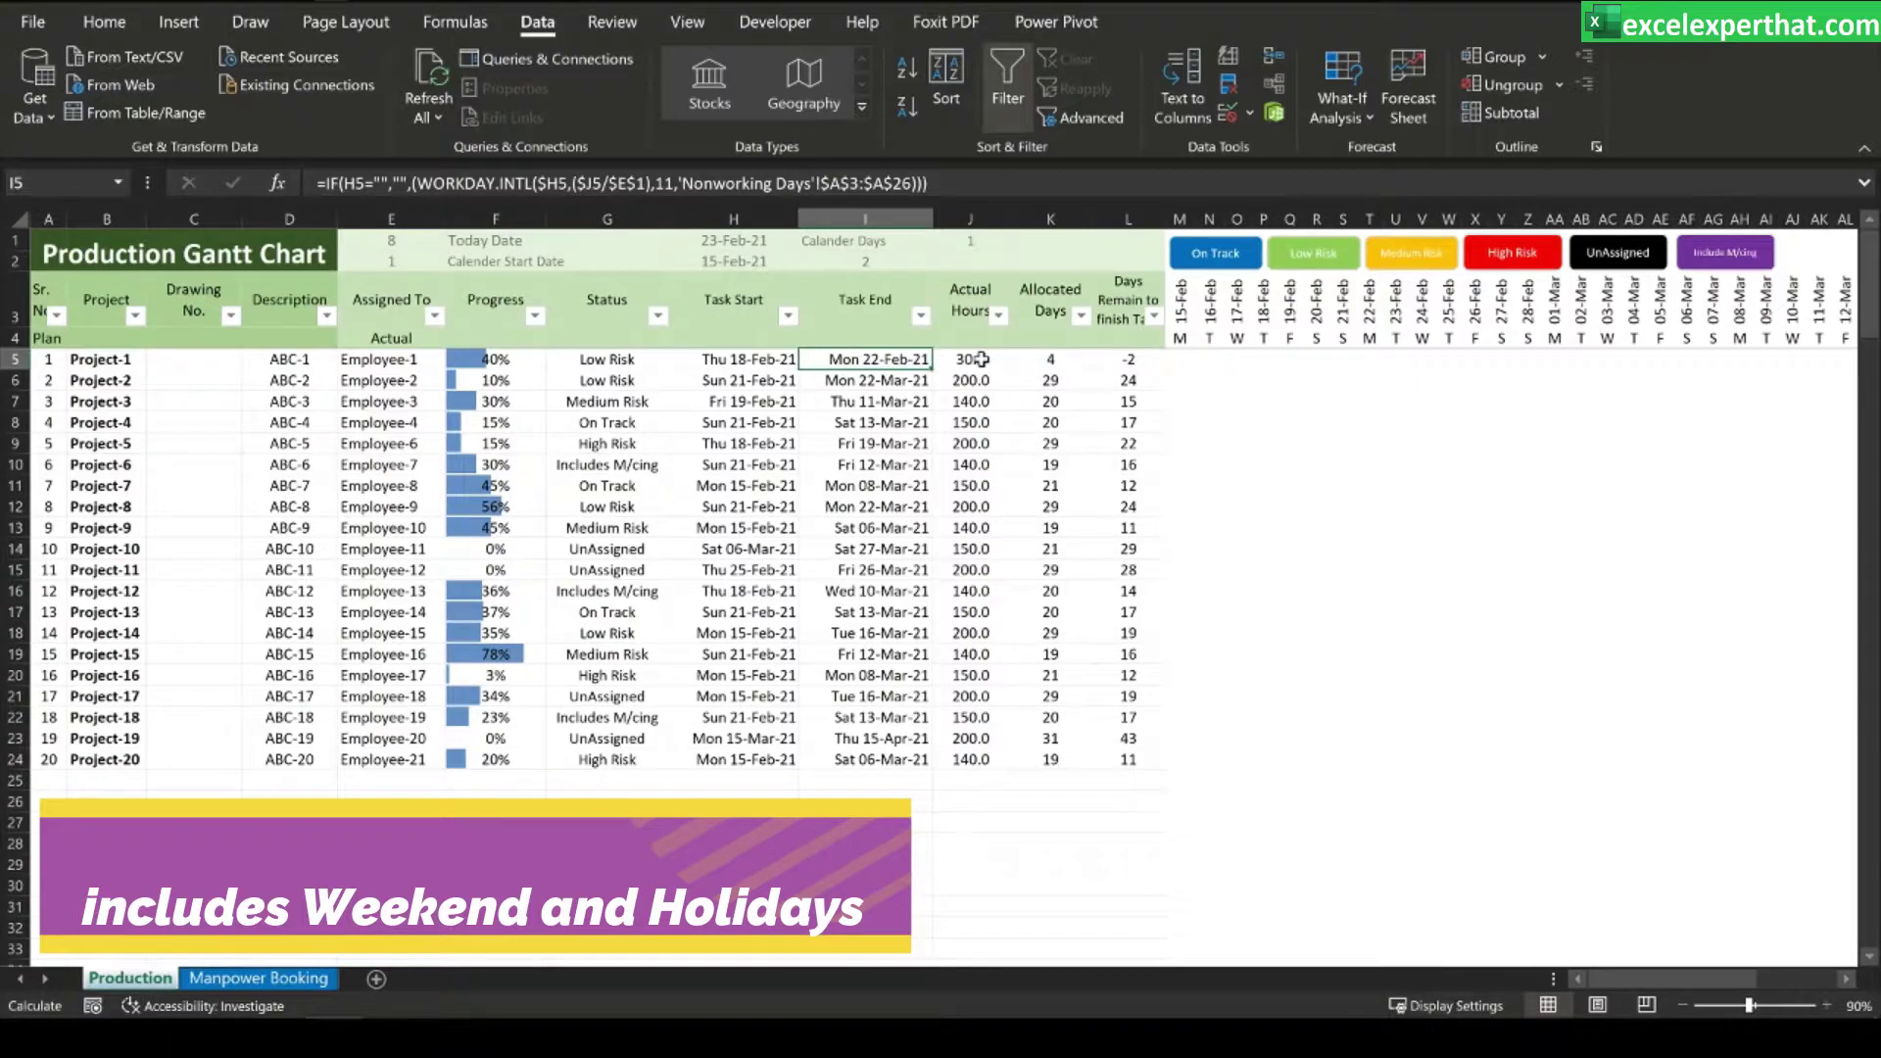
click(1043, 360)
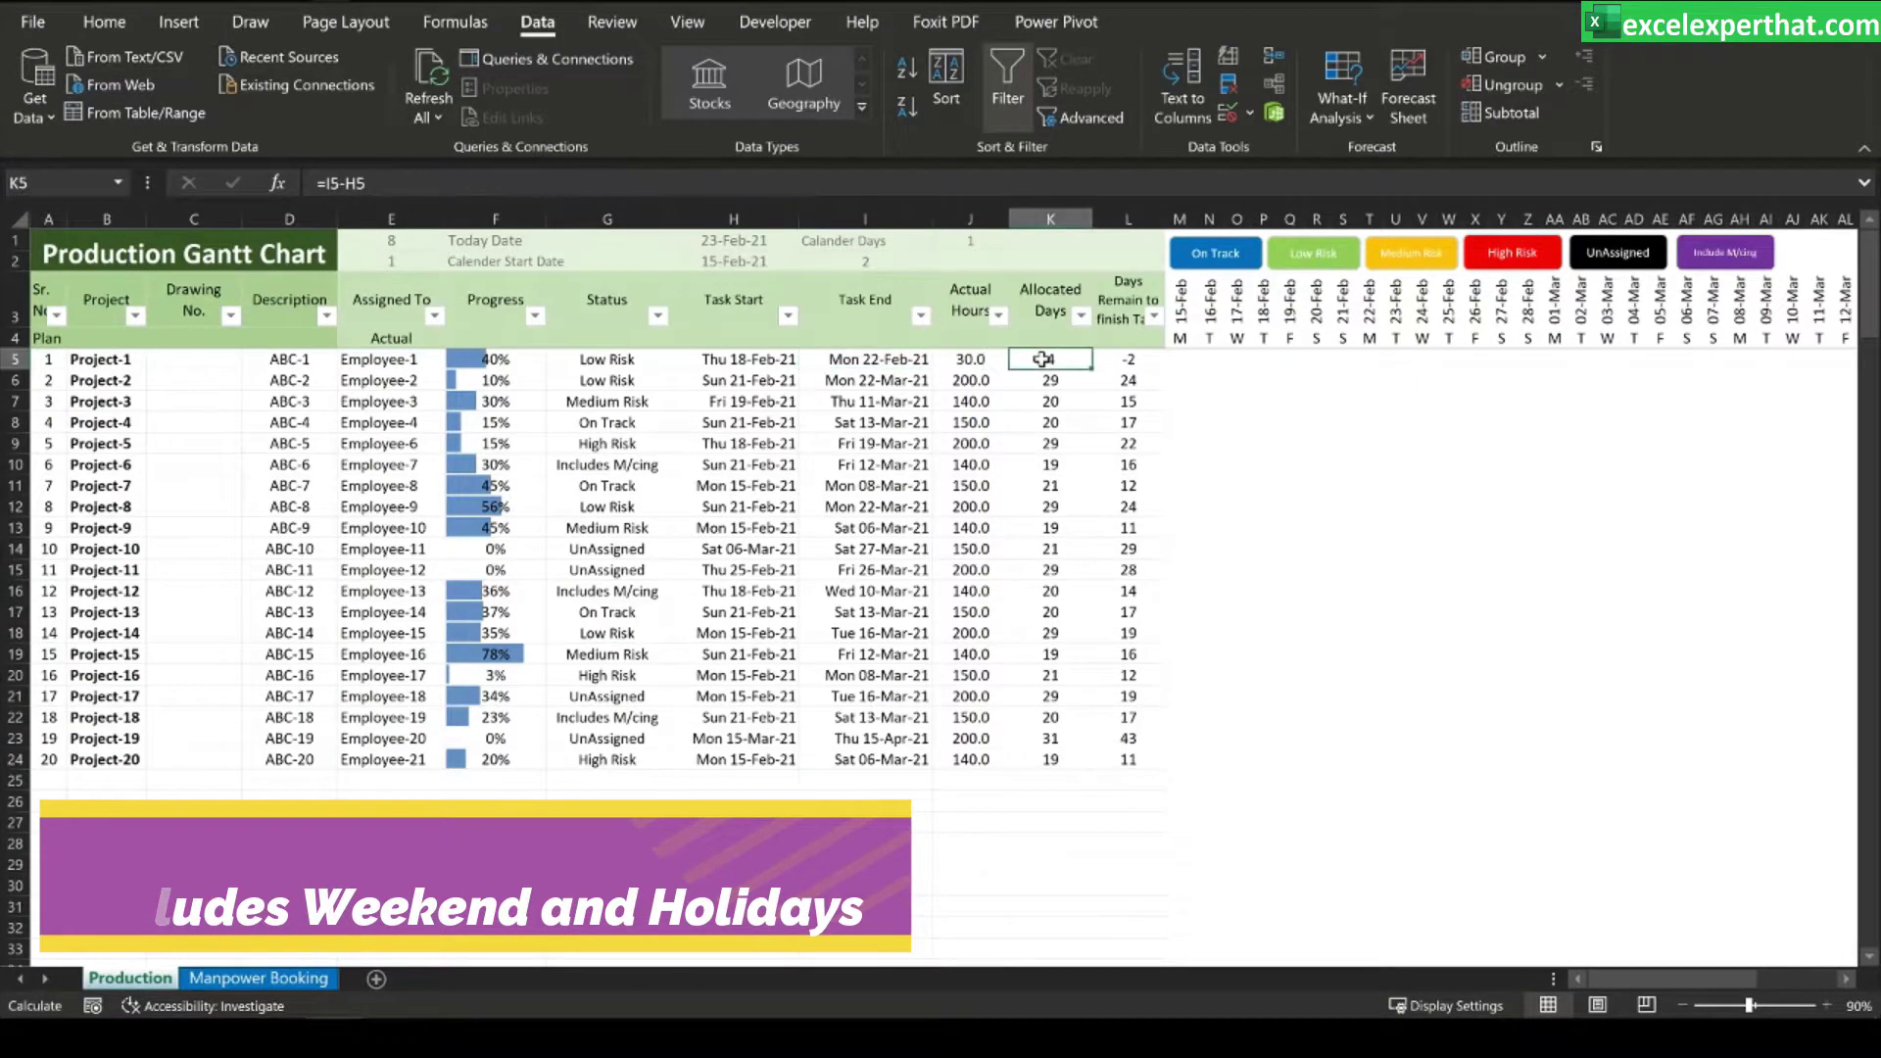
click(343, 184)
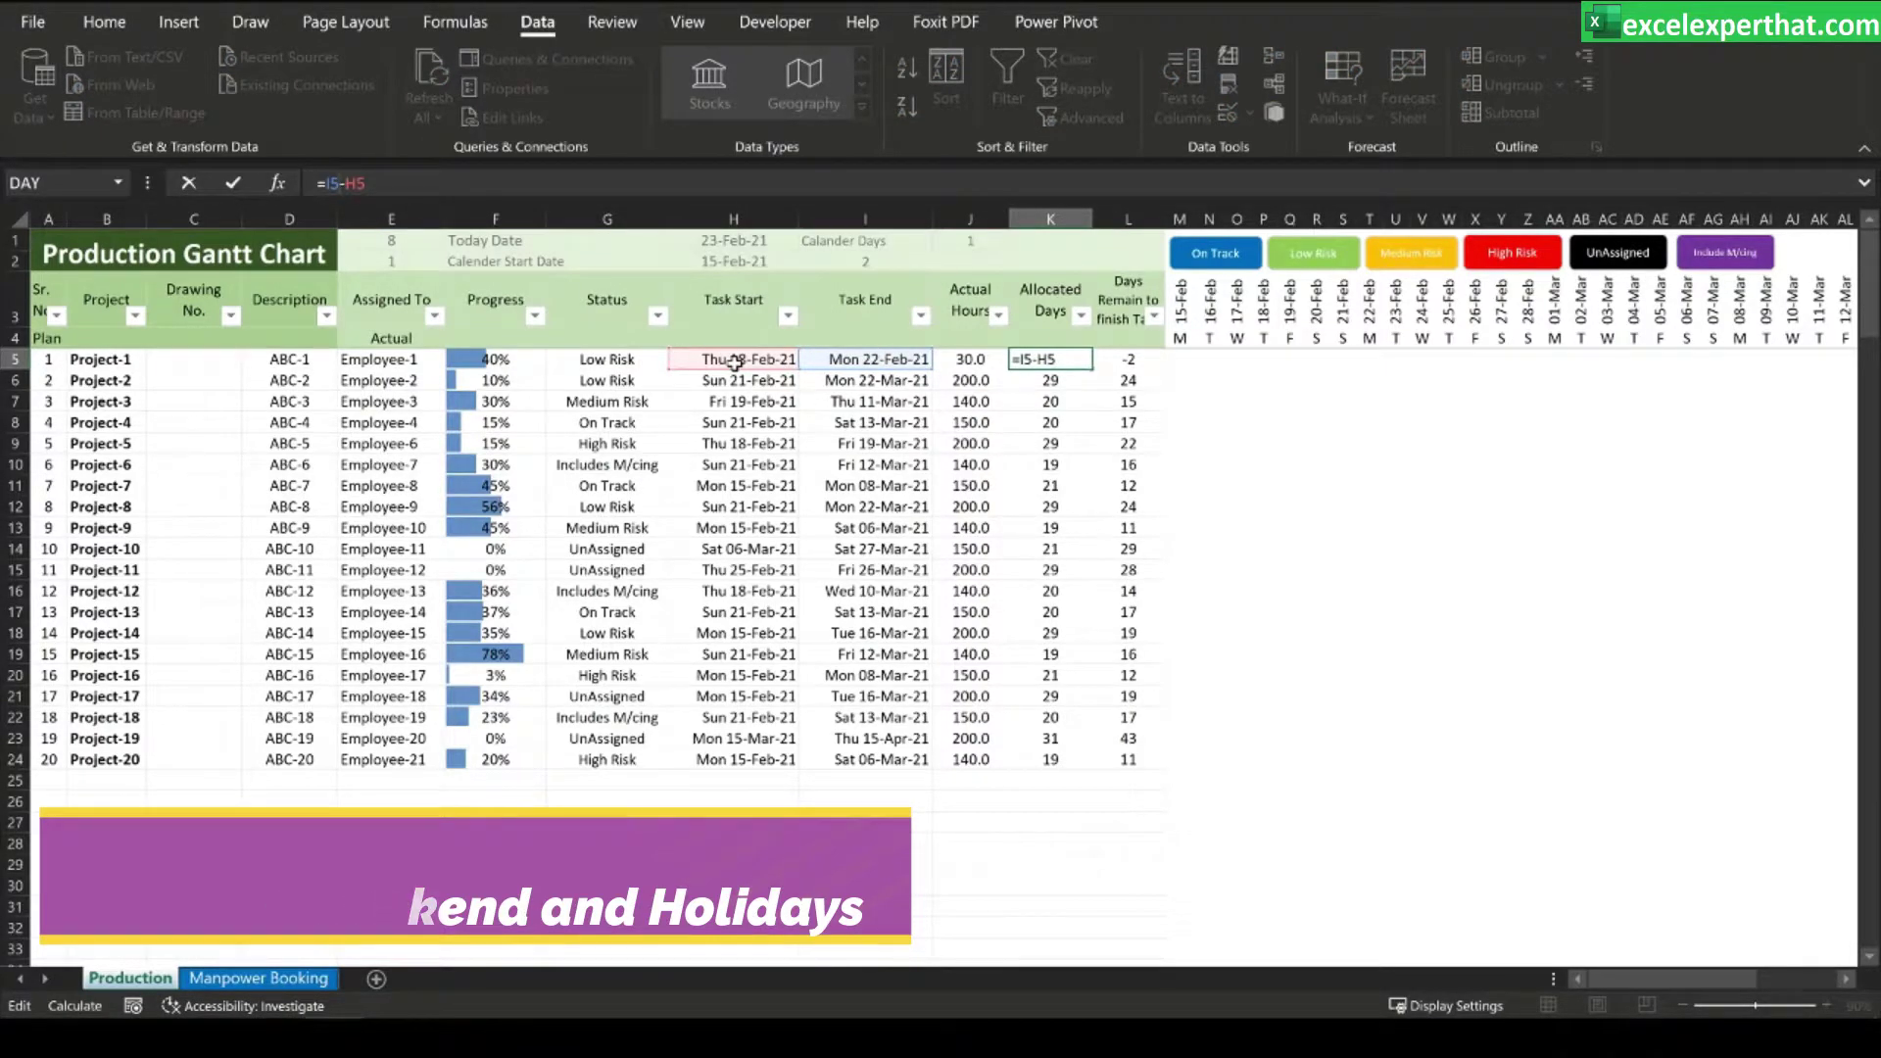
key(ctrl+Return)
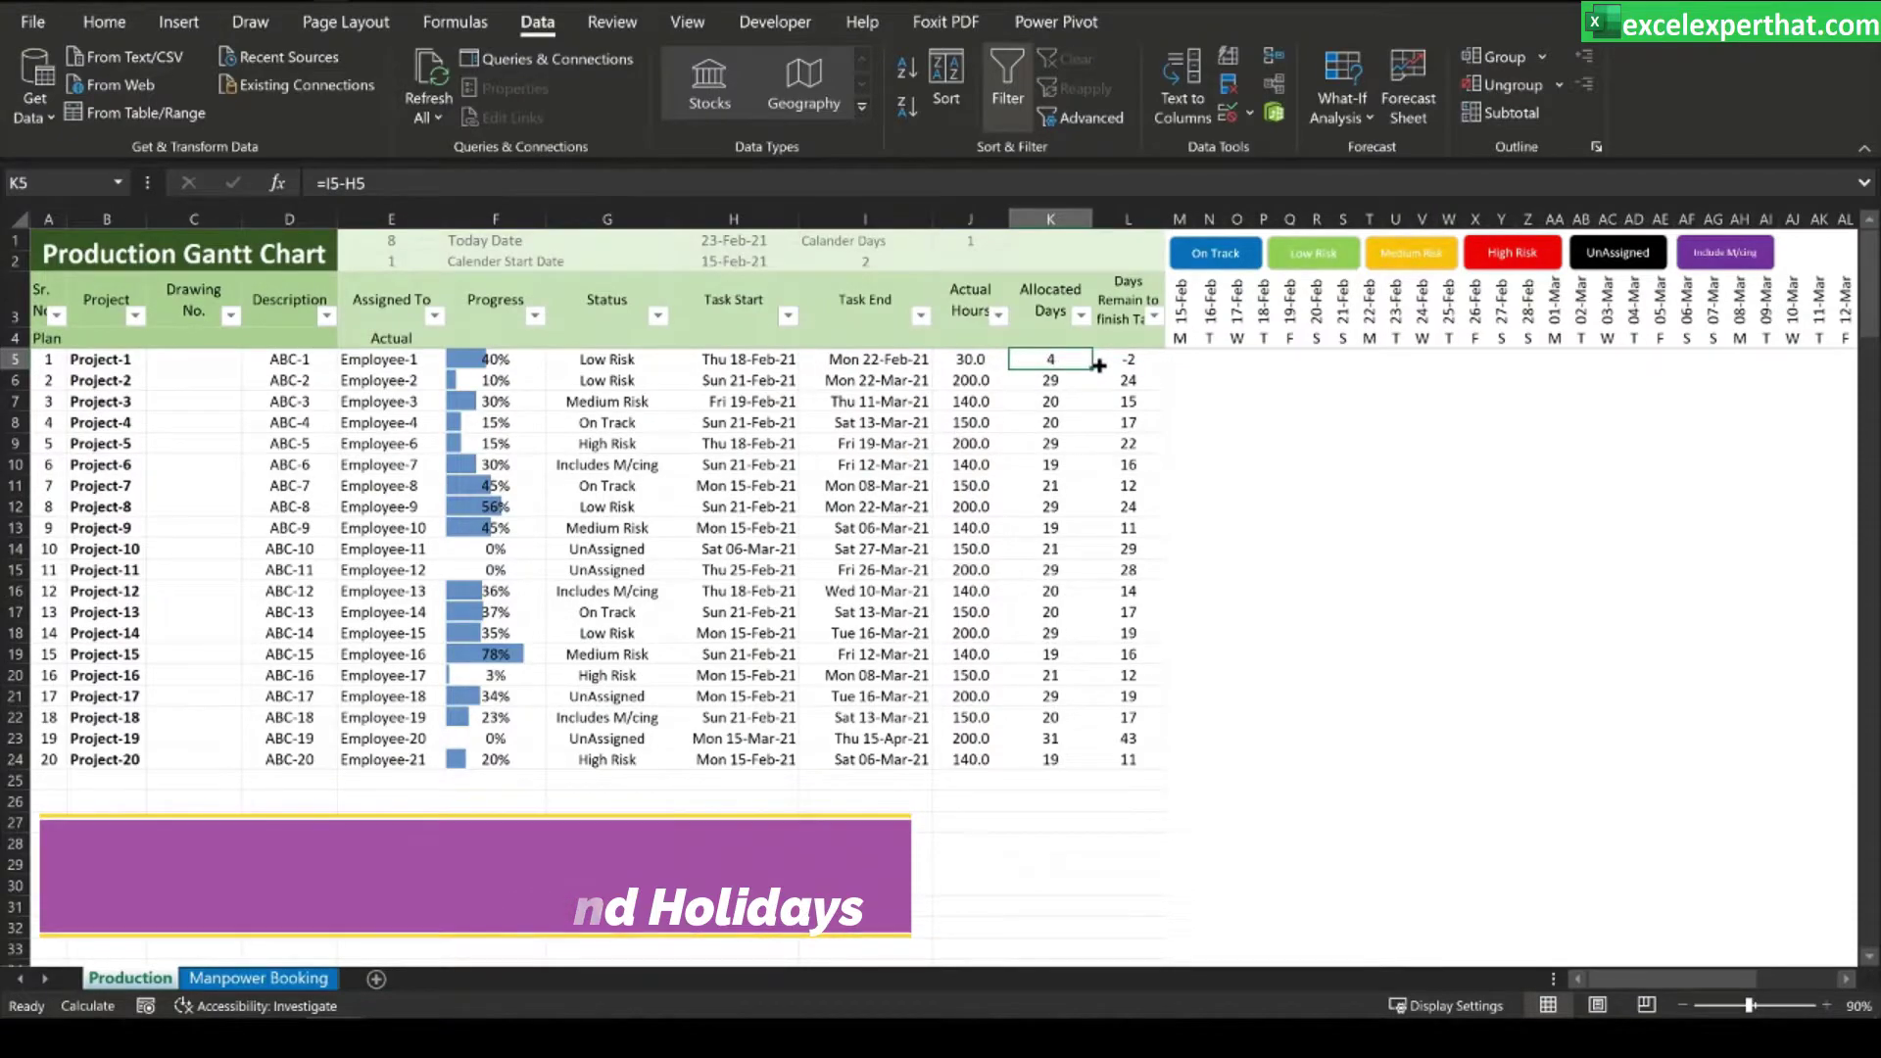
click(1140, 361)
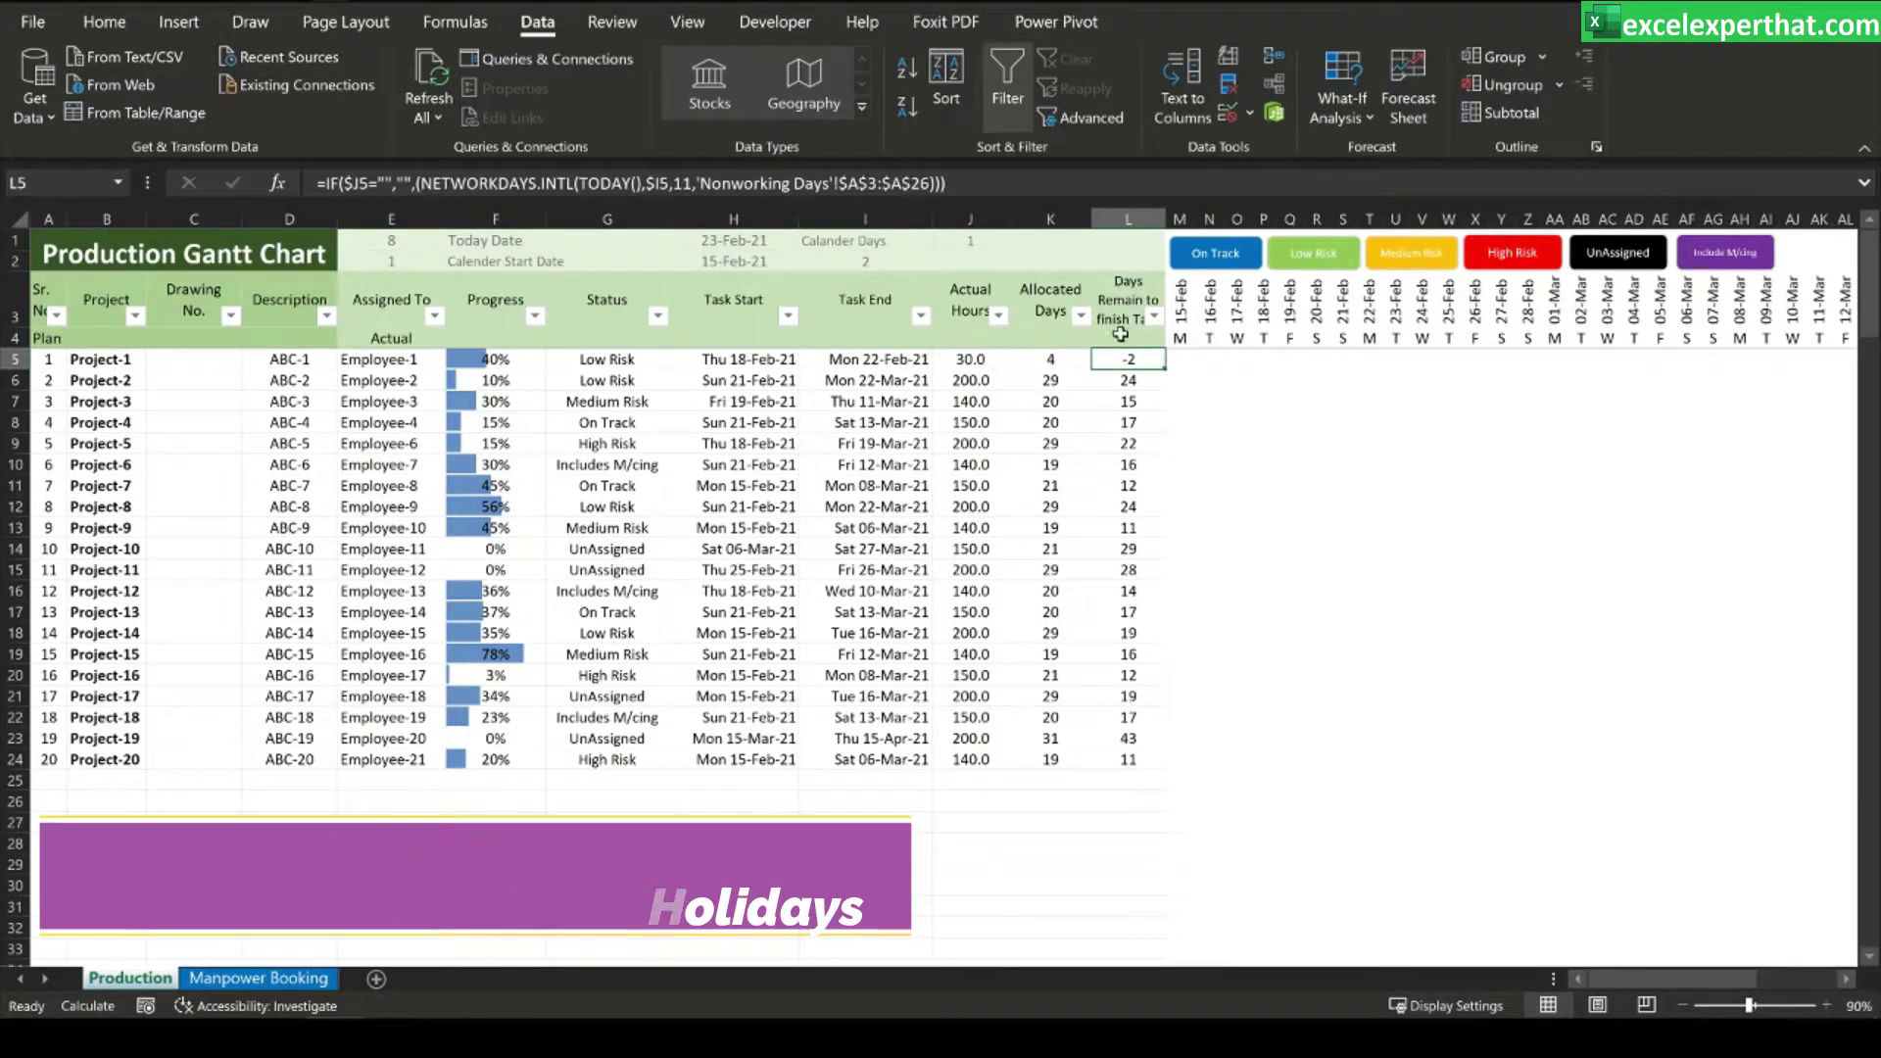
click(456, 183)
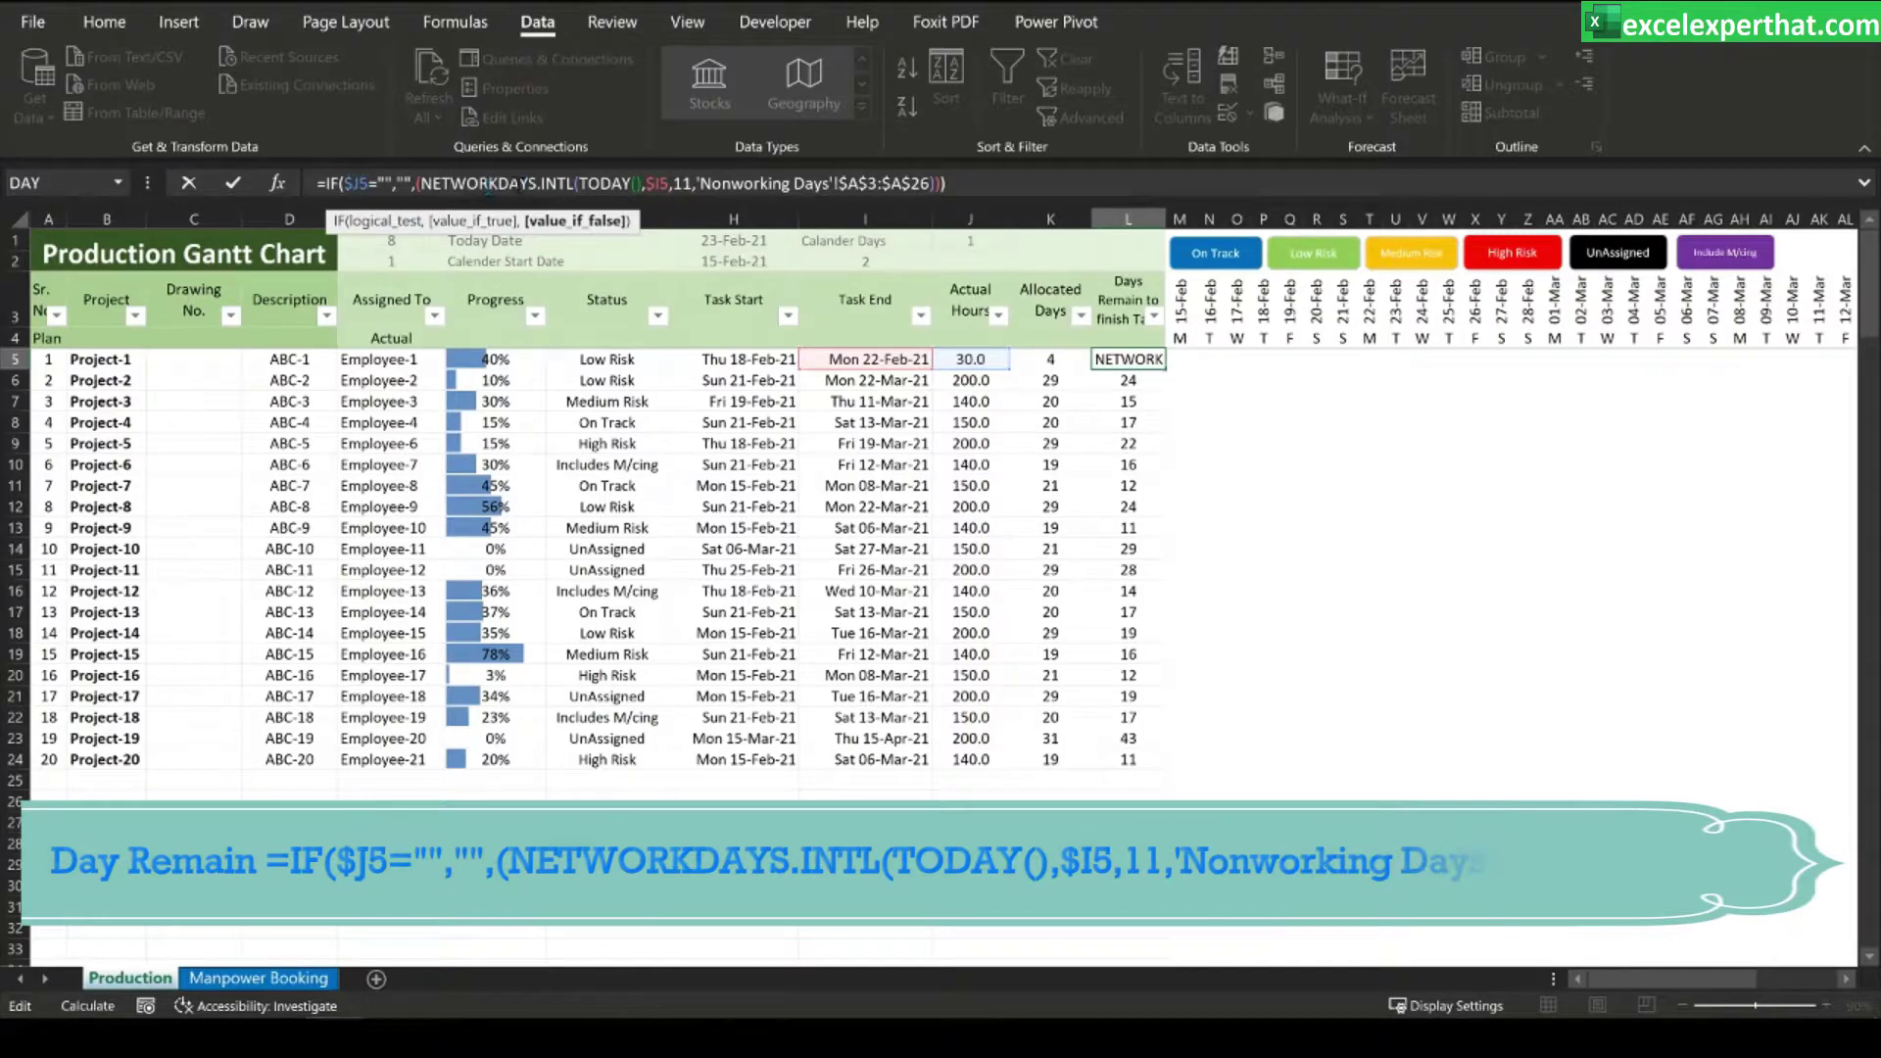
- Walk through L5's NETWORKDAYS.INTL formula (TODAY() to $I5, skipping holidays) and commit it unchanged
click(402, 183)
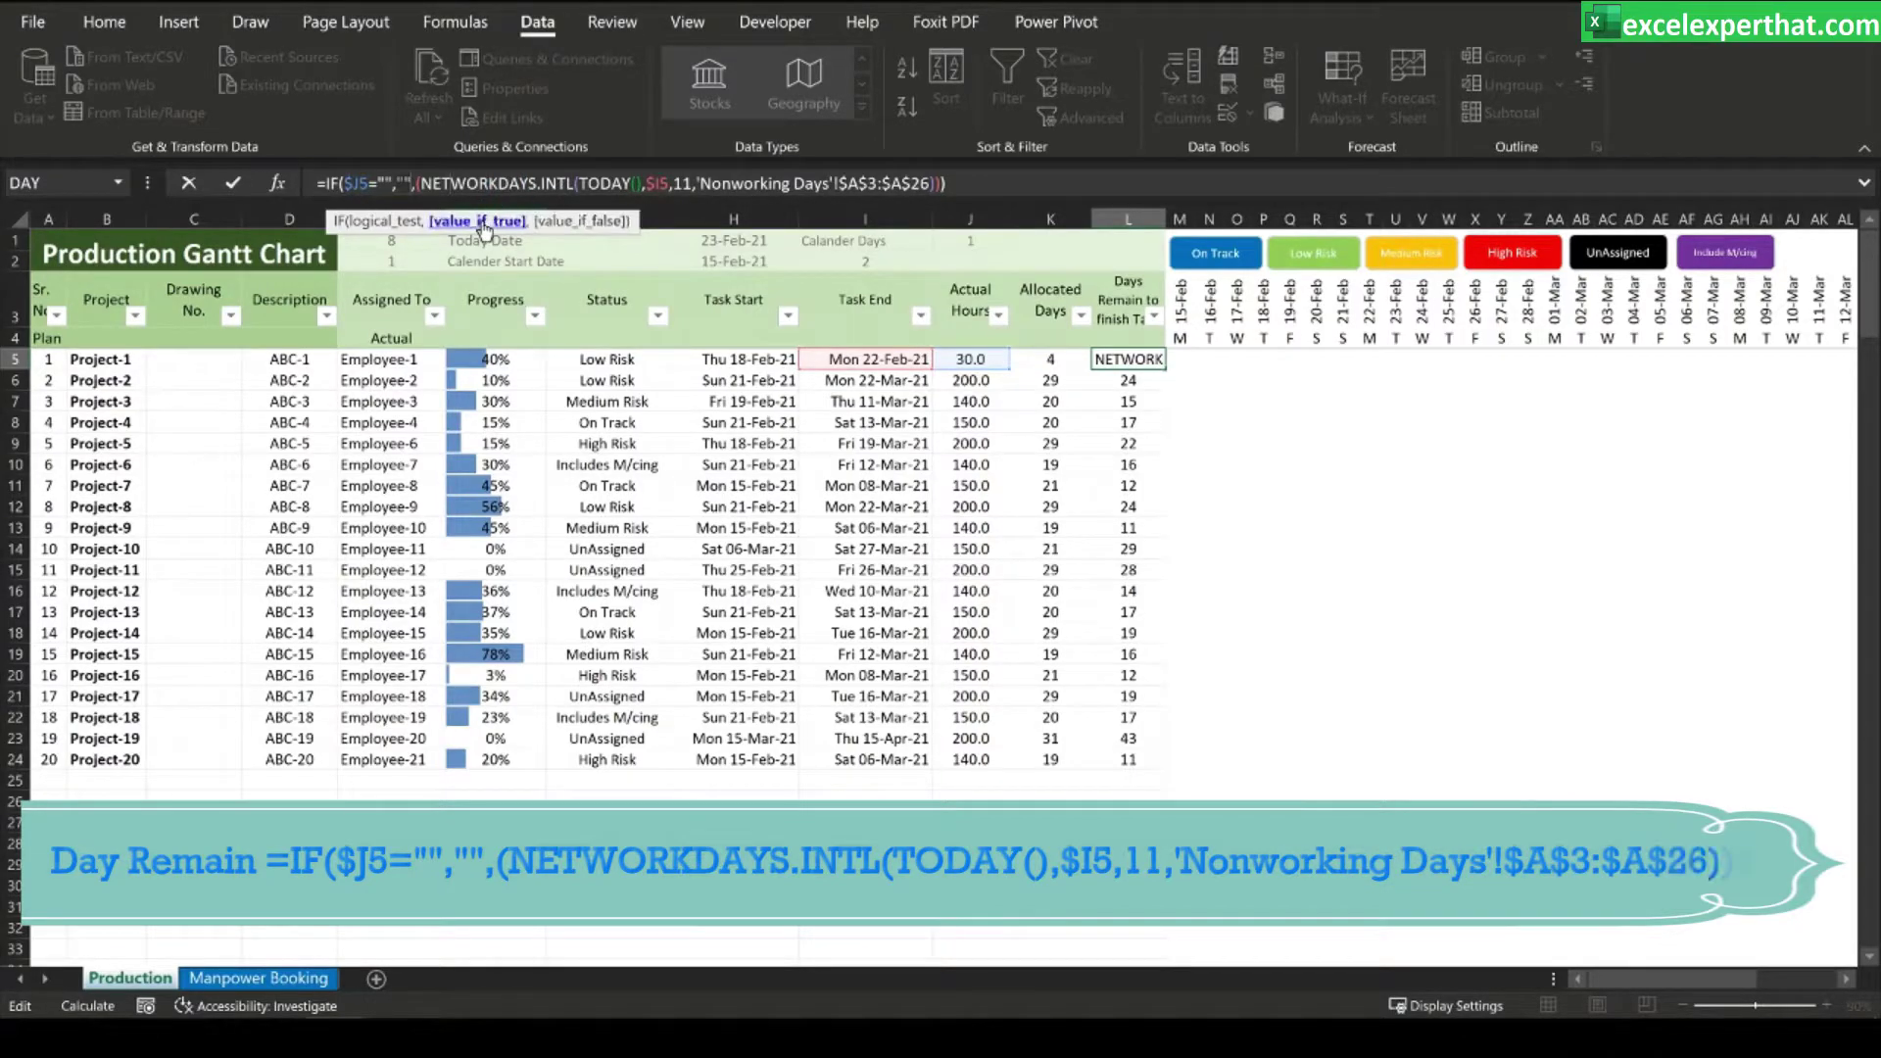
click(407, 230)
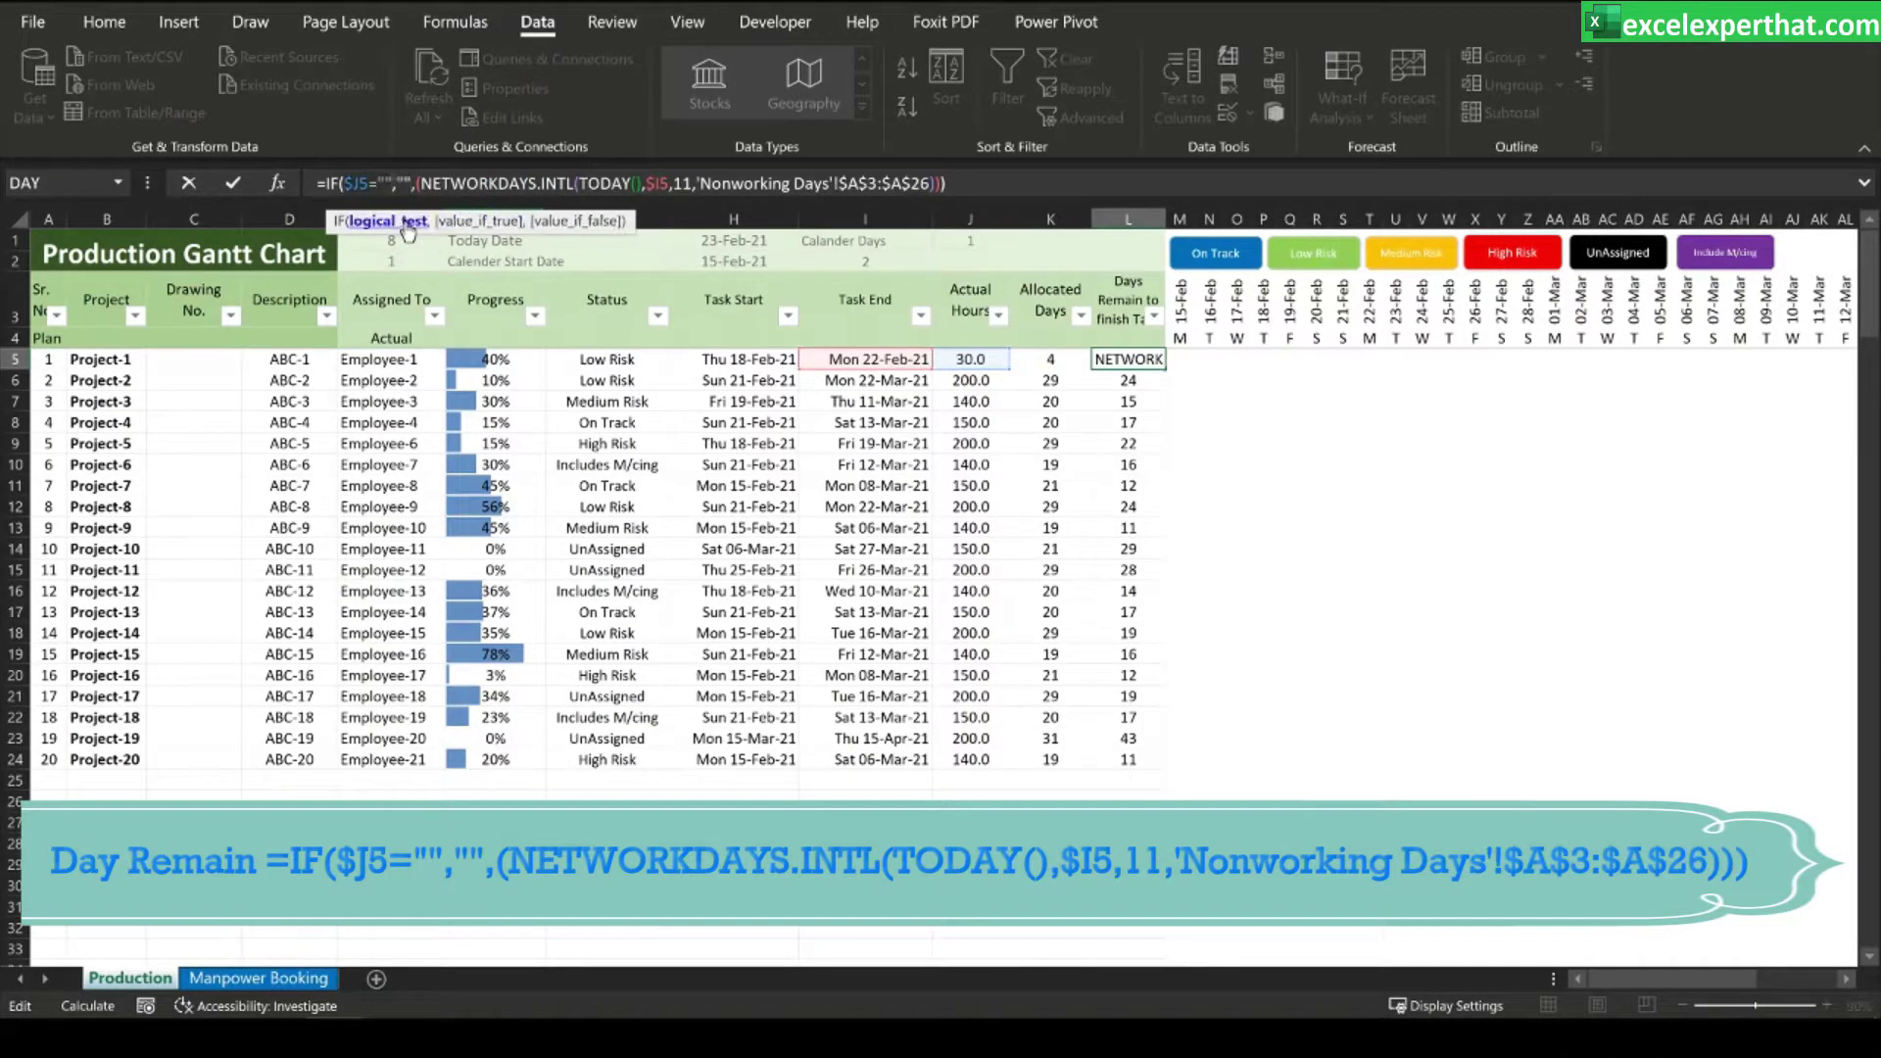
click(614, 185)
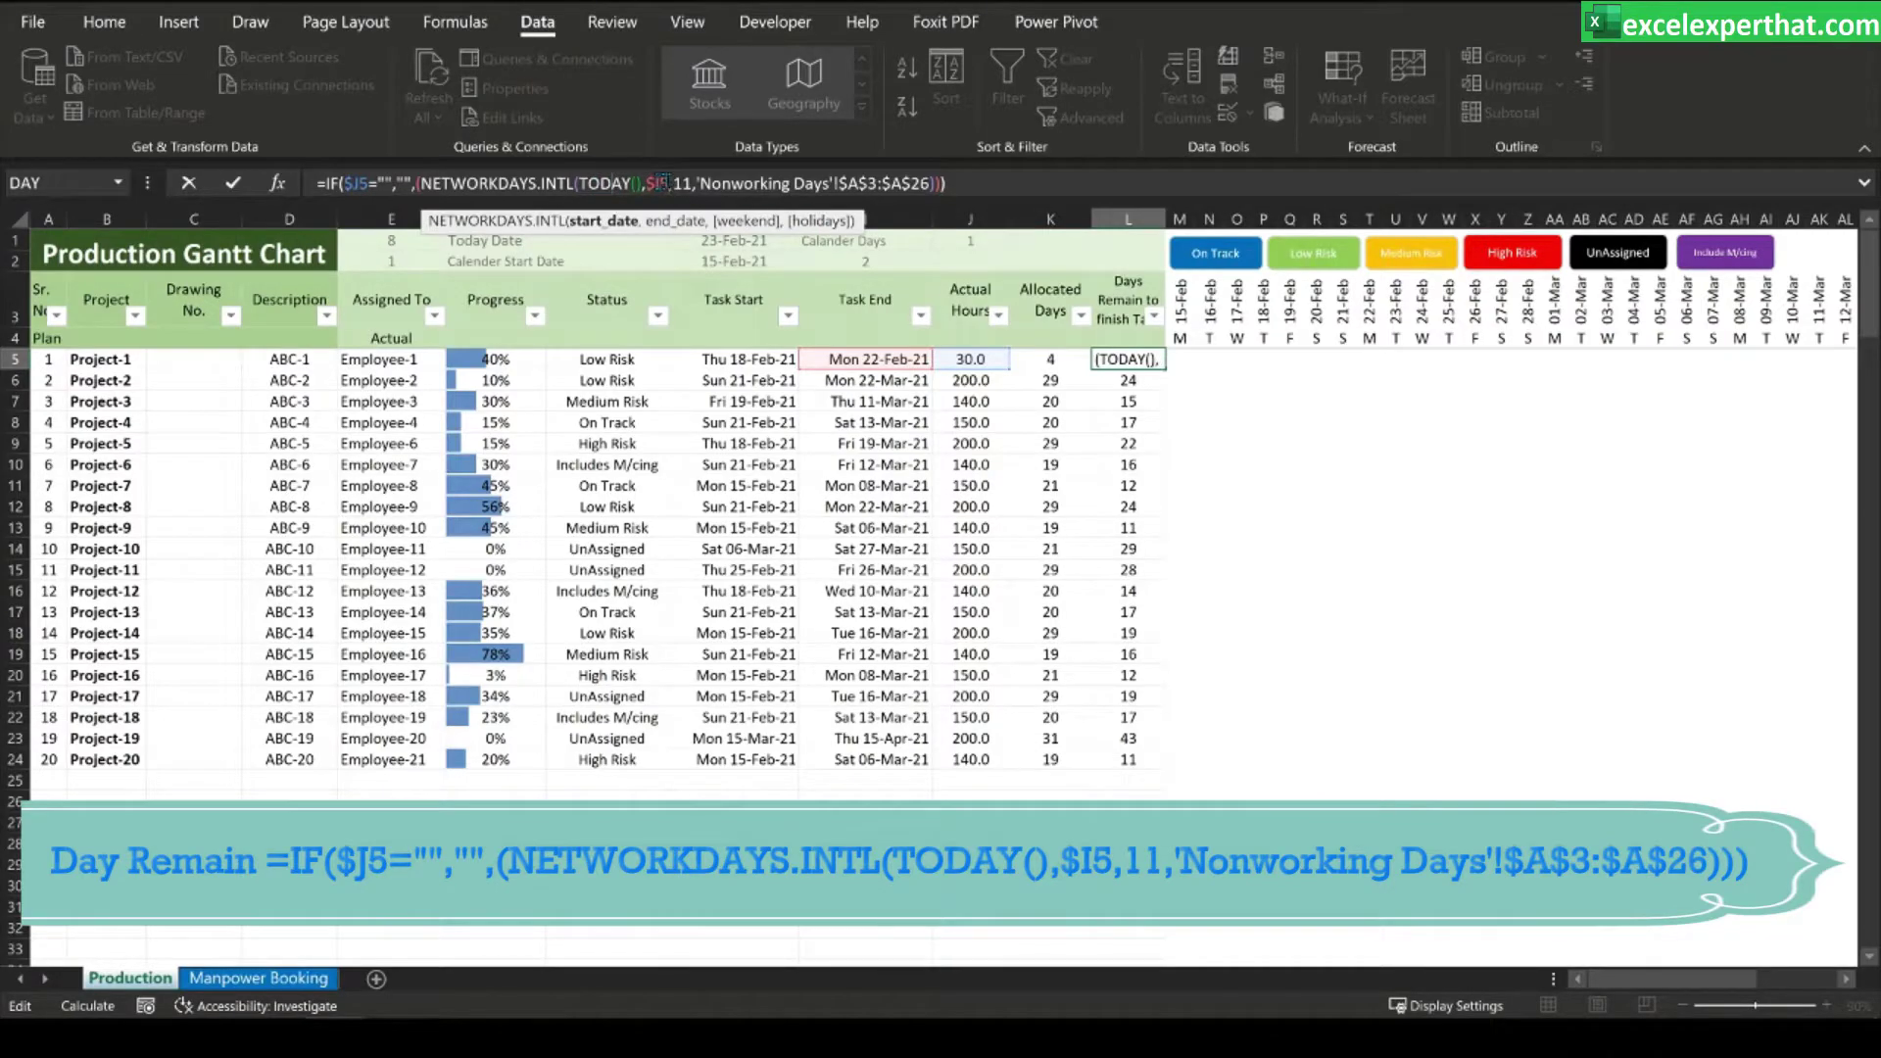
click(667, 183)
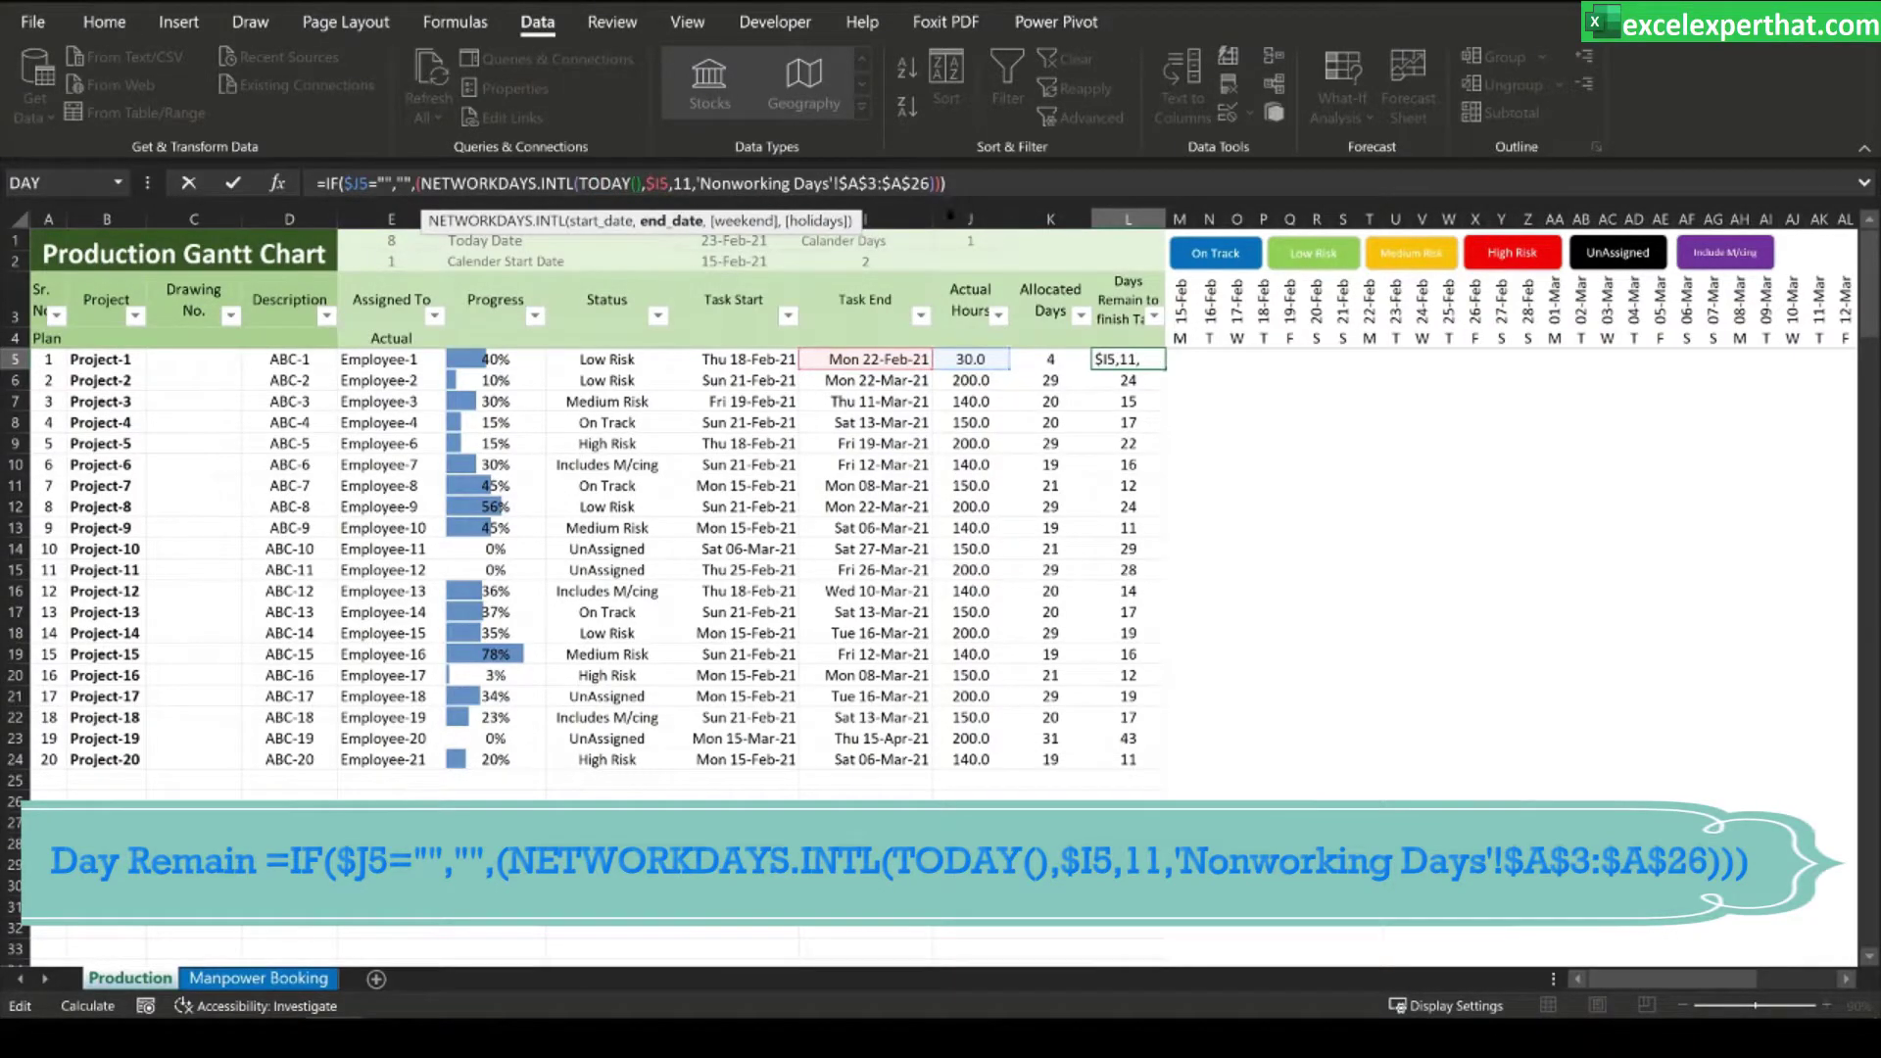
key(ctrl+Return)
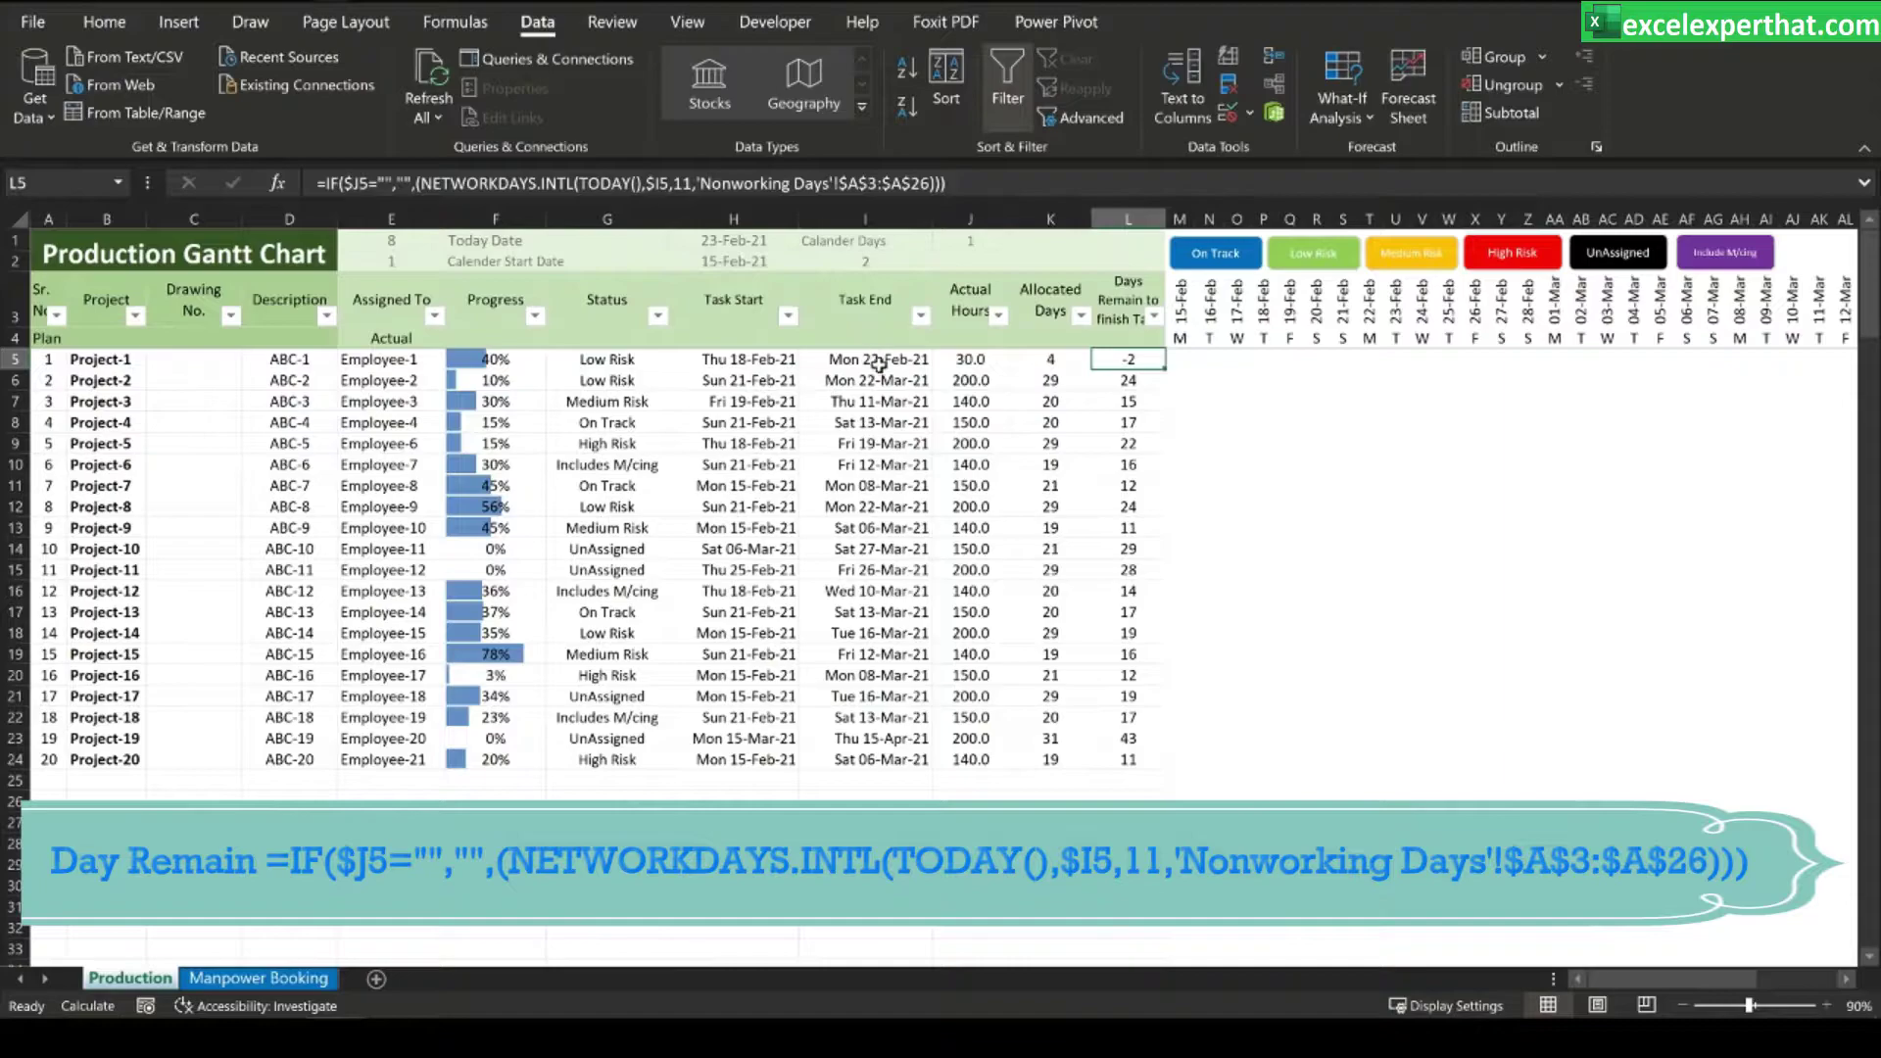
click(686, 183)
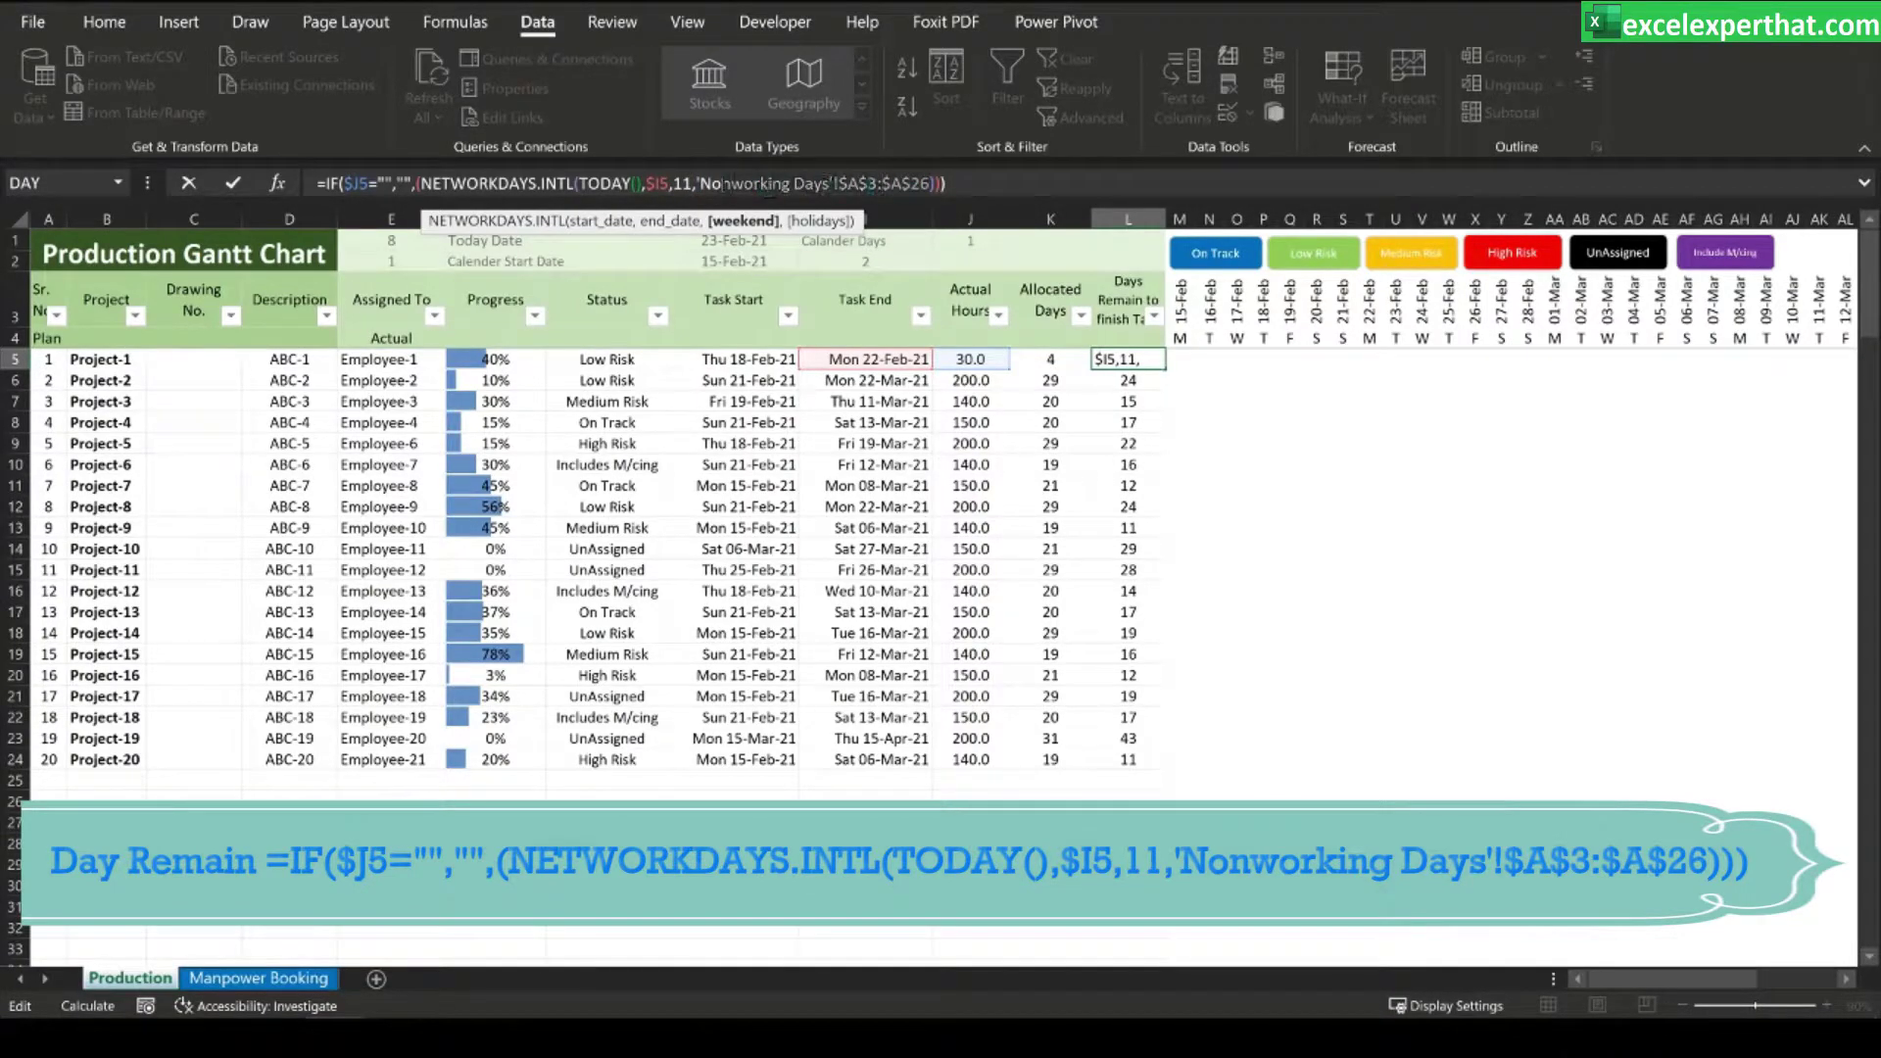
click(923, 184)
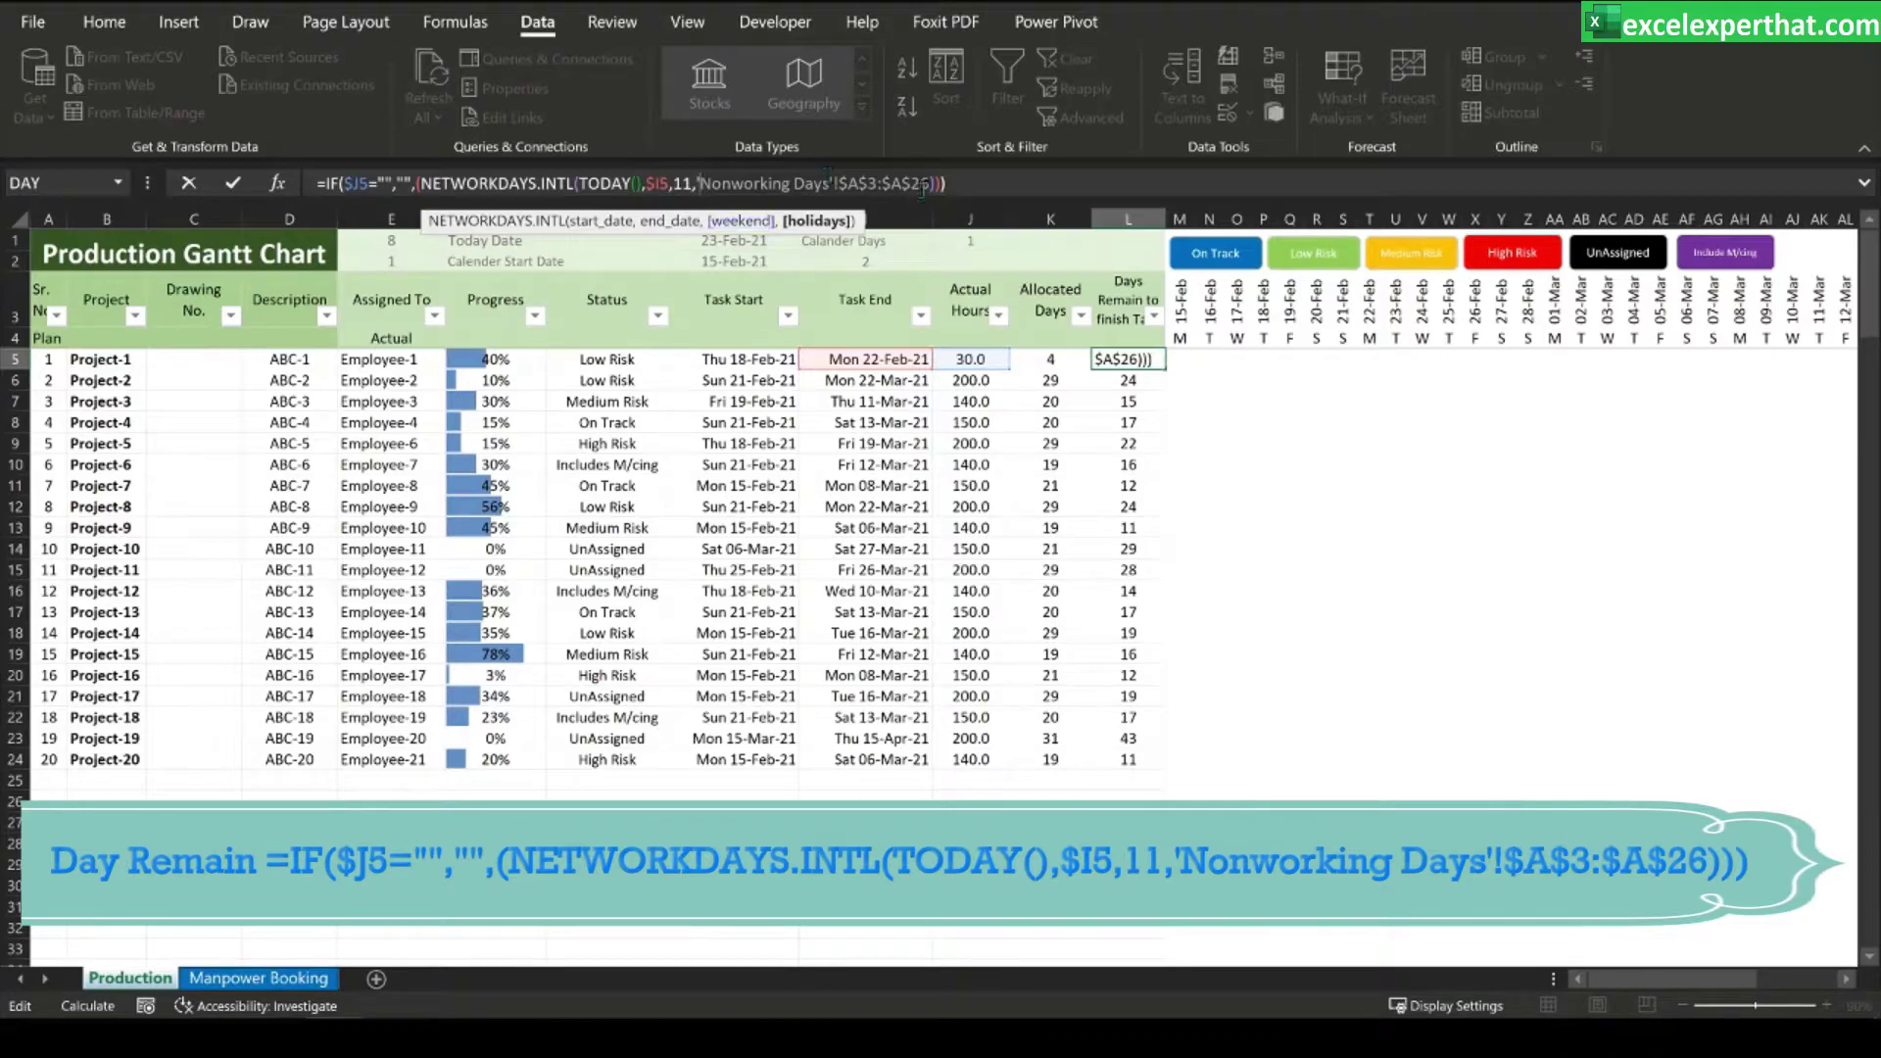
key(ctrl+Return)
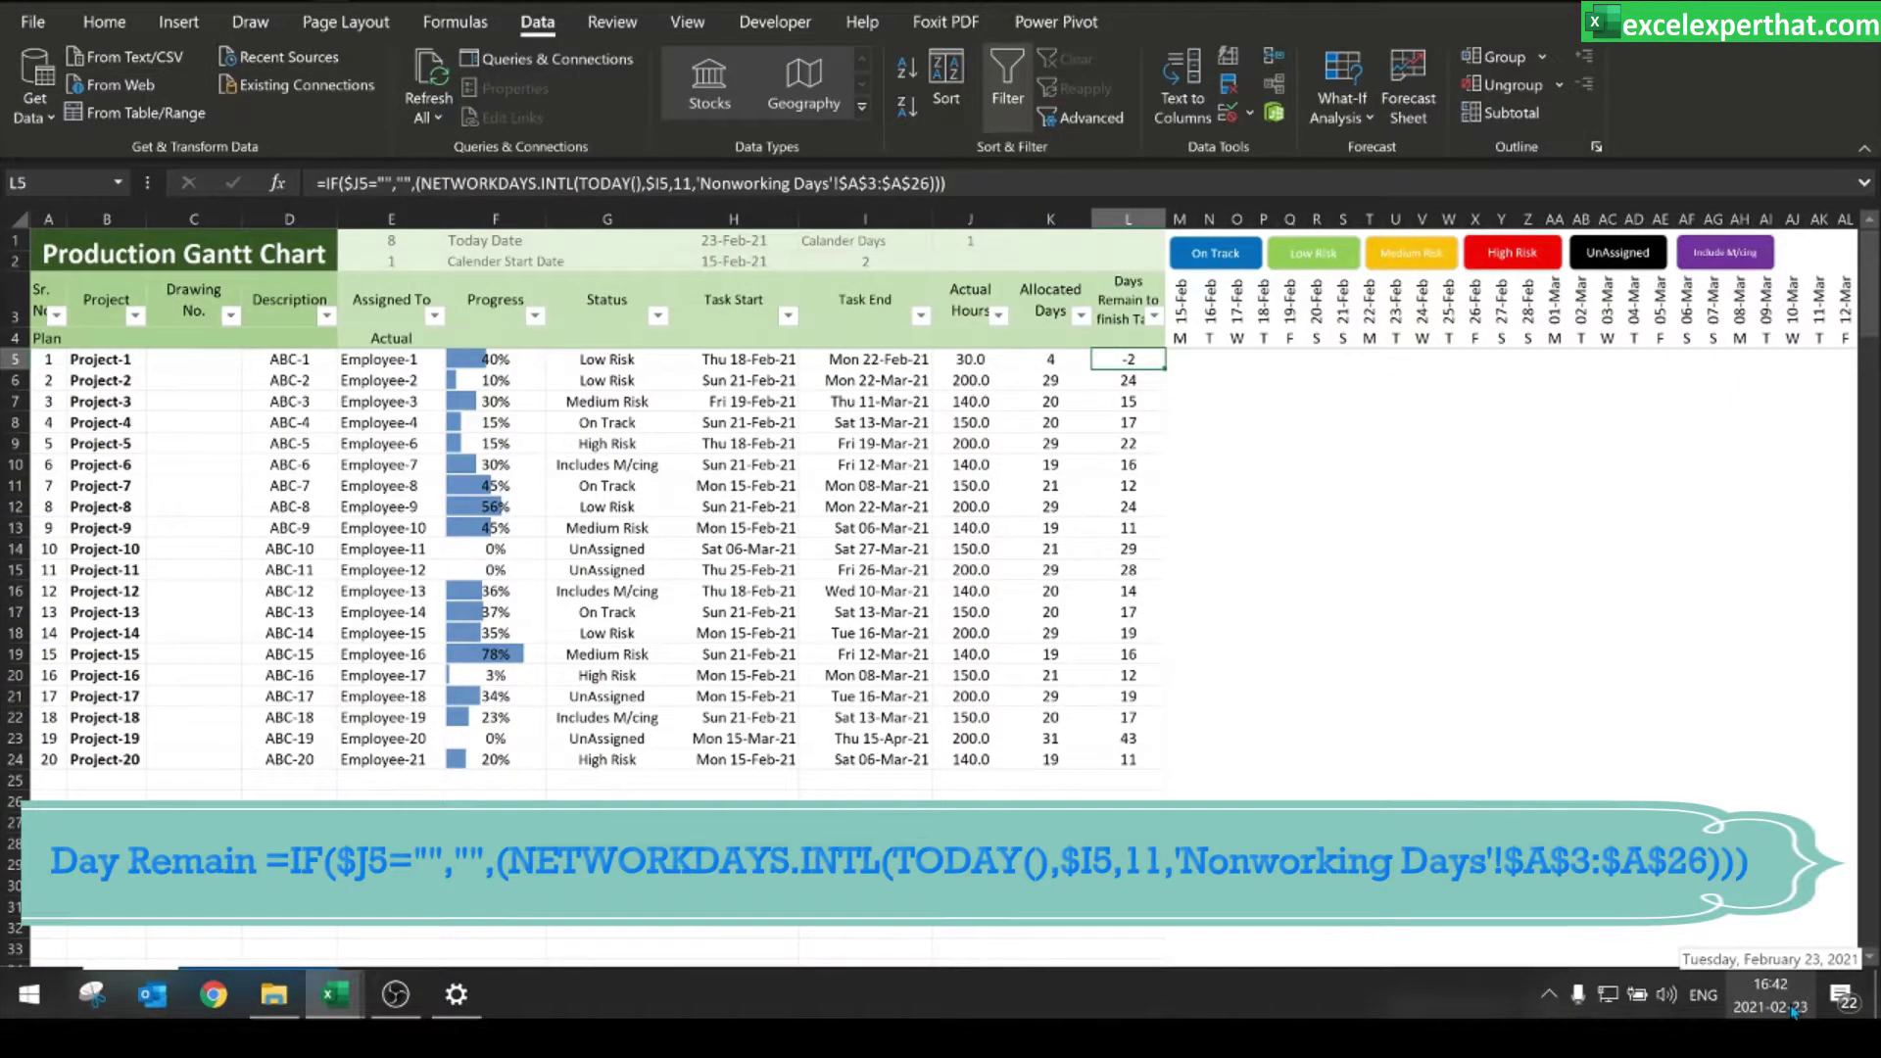
- Change Project-1's task start in H5 to 23-Feb-21
click(773, 364)
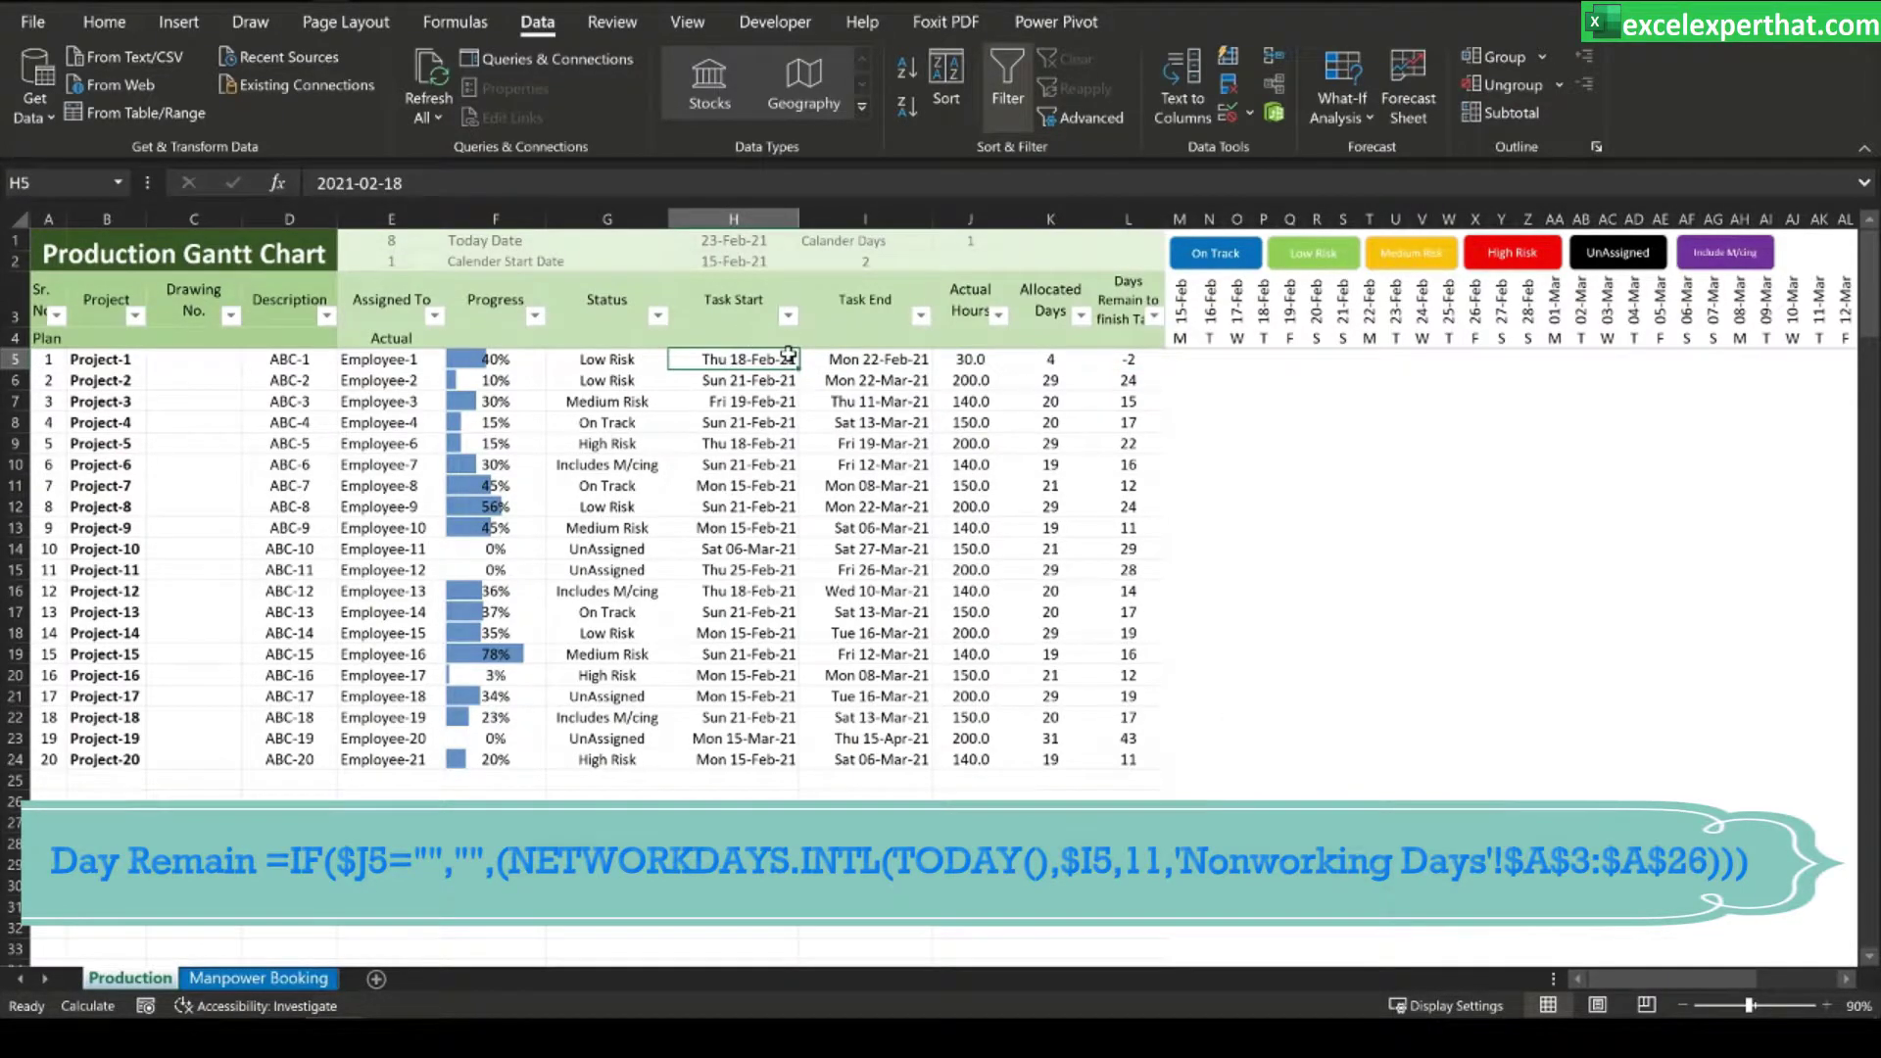
text(23)
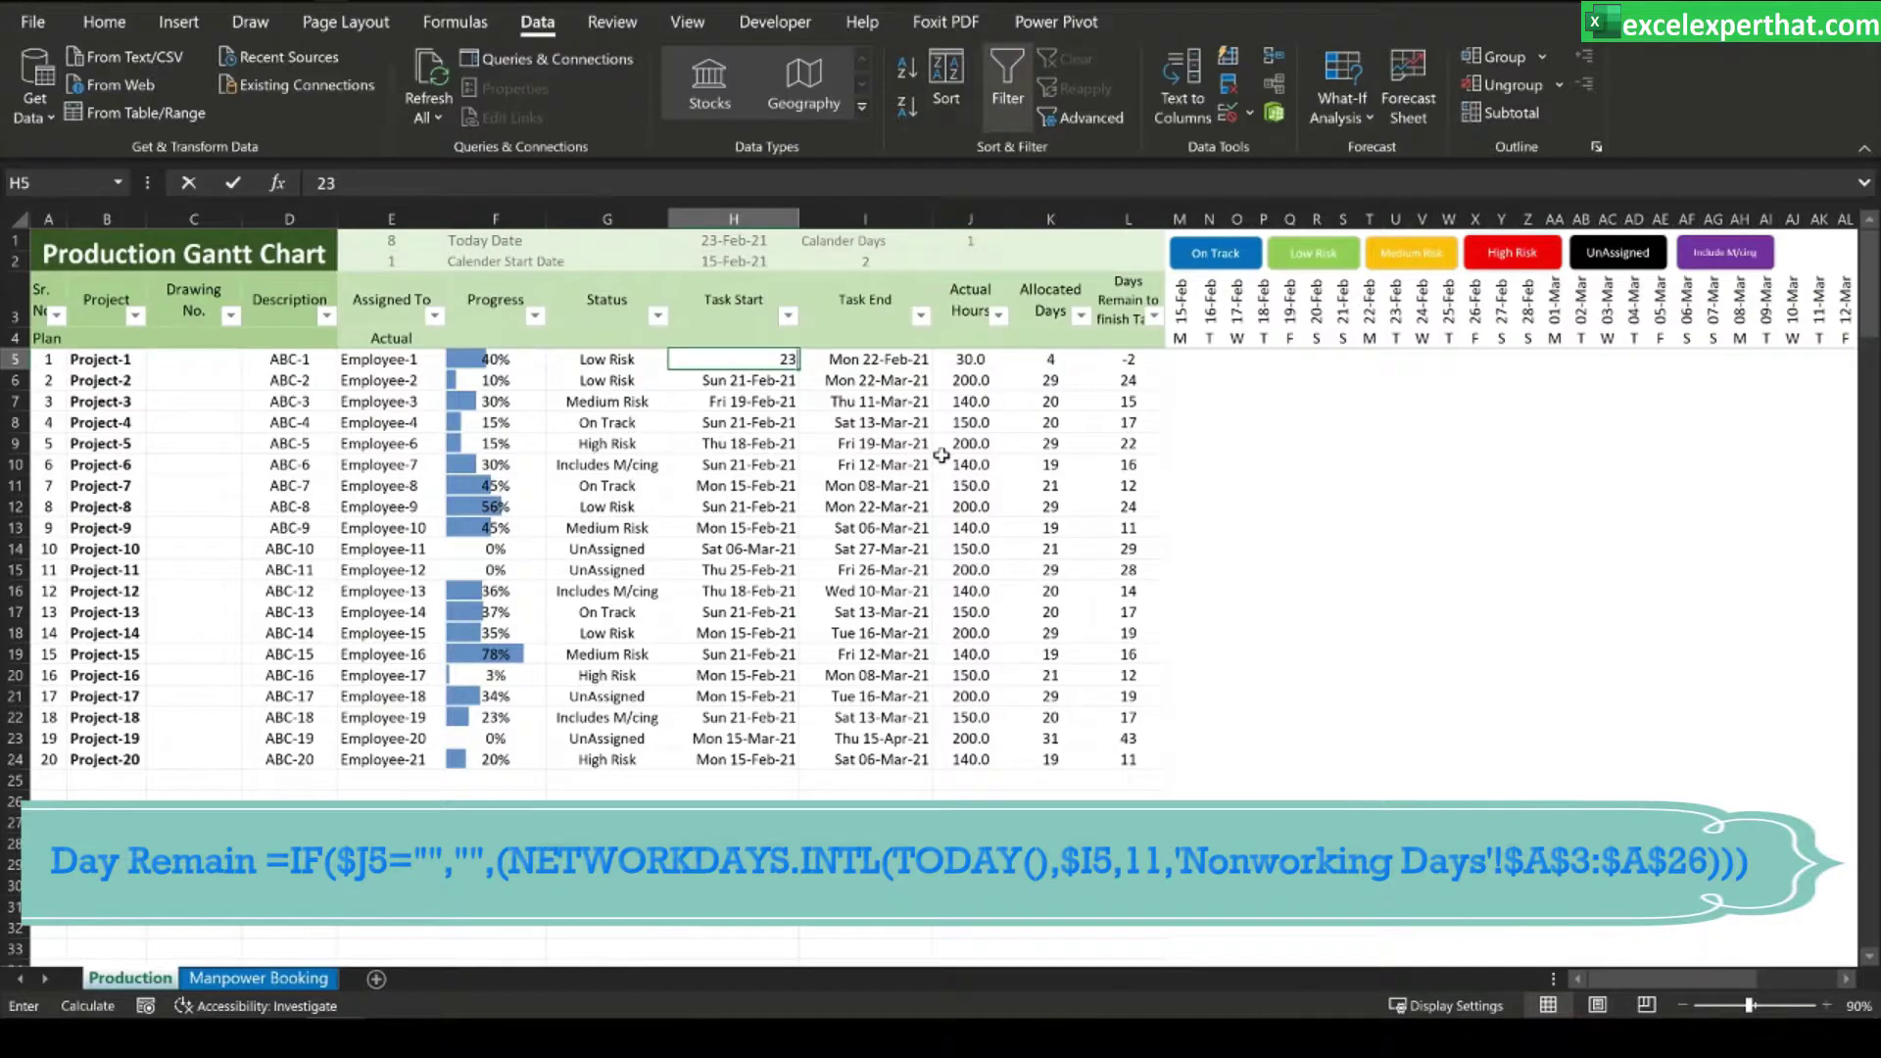
text( feb 21)
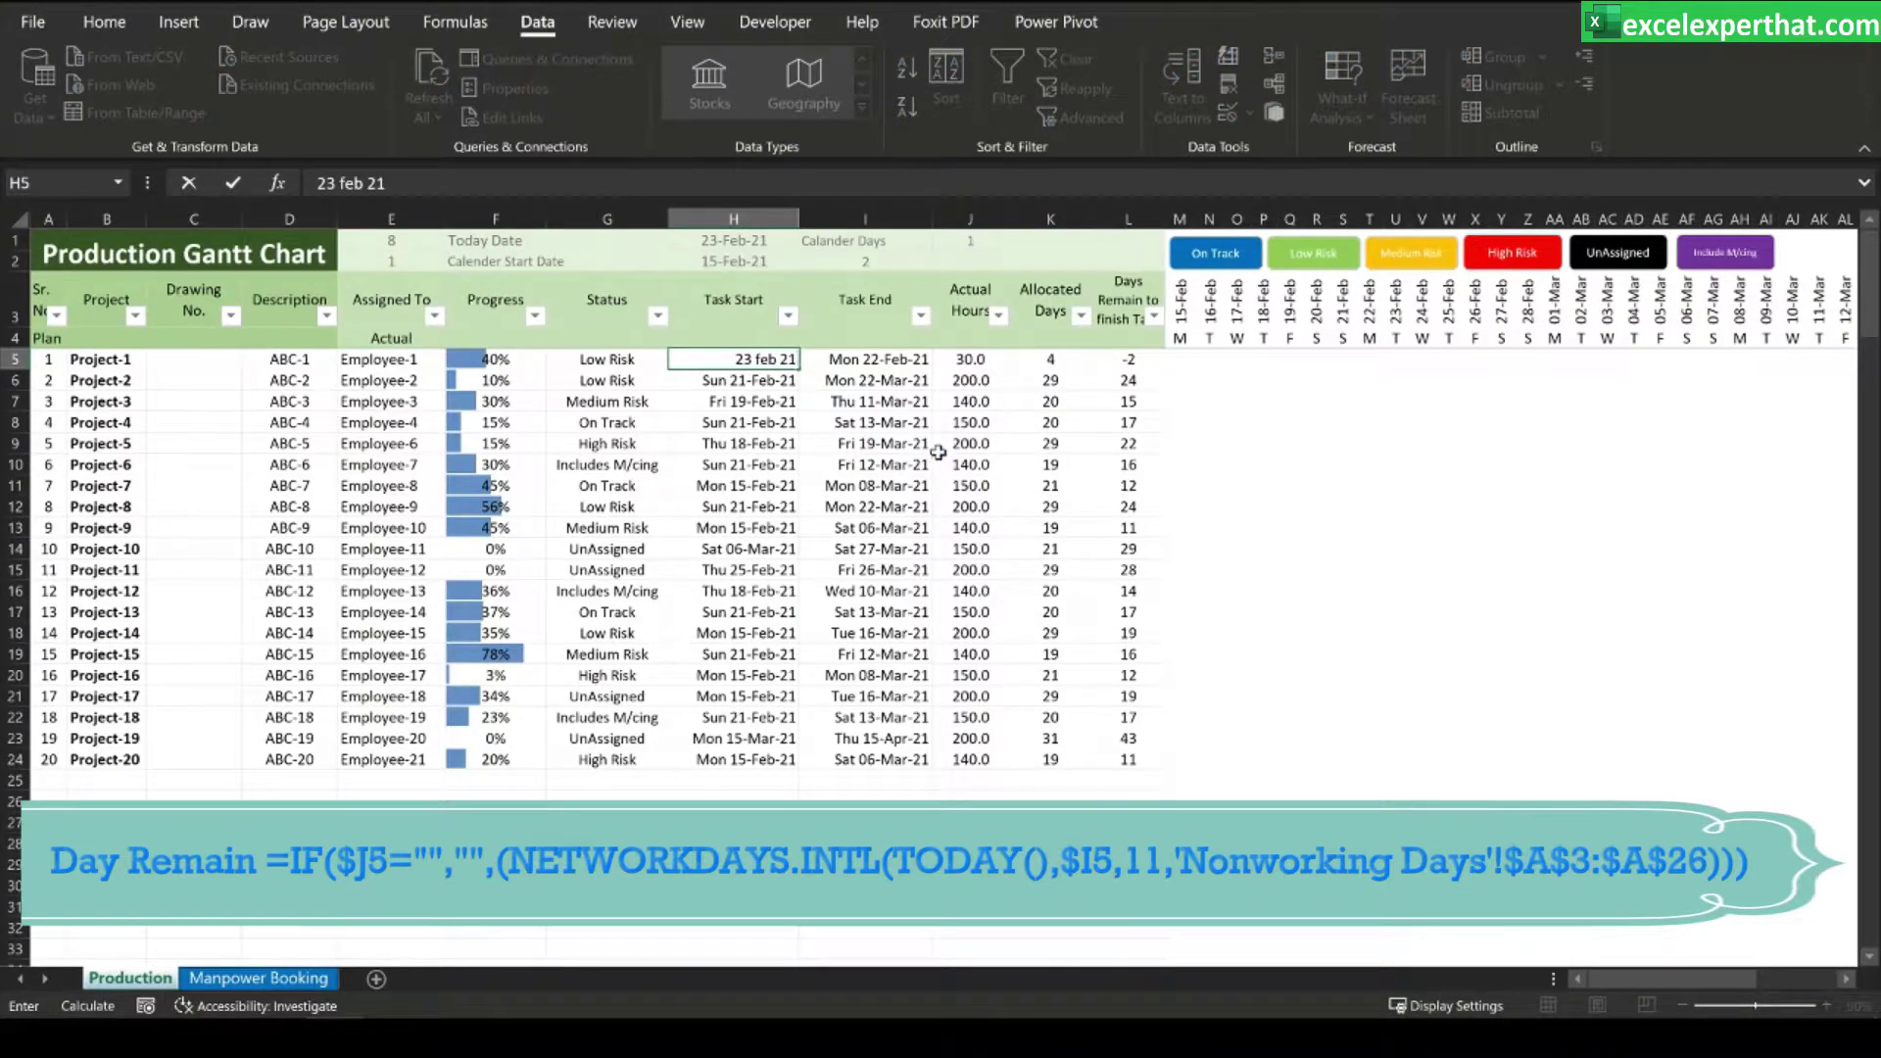
key(Tab)
key(Tab)
key(Tab)
key(Tab)
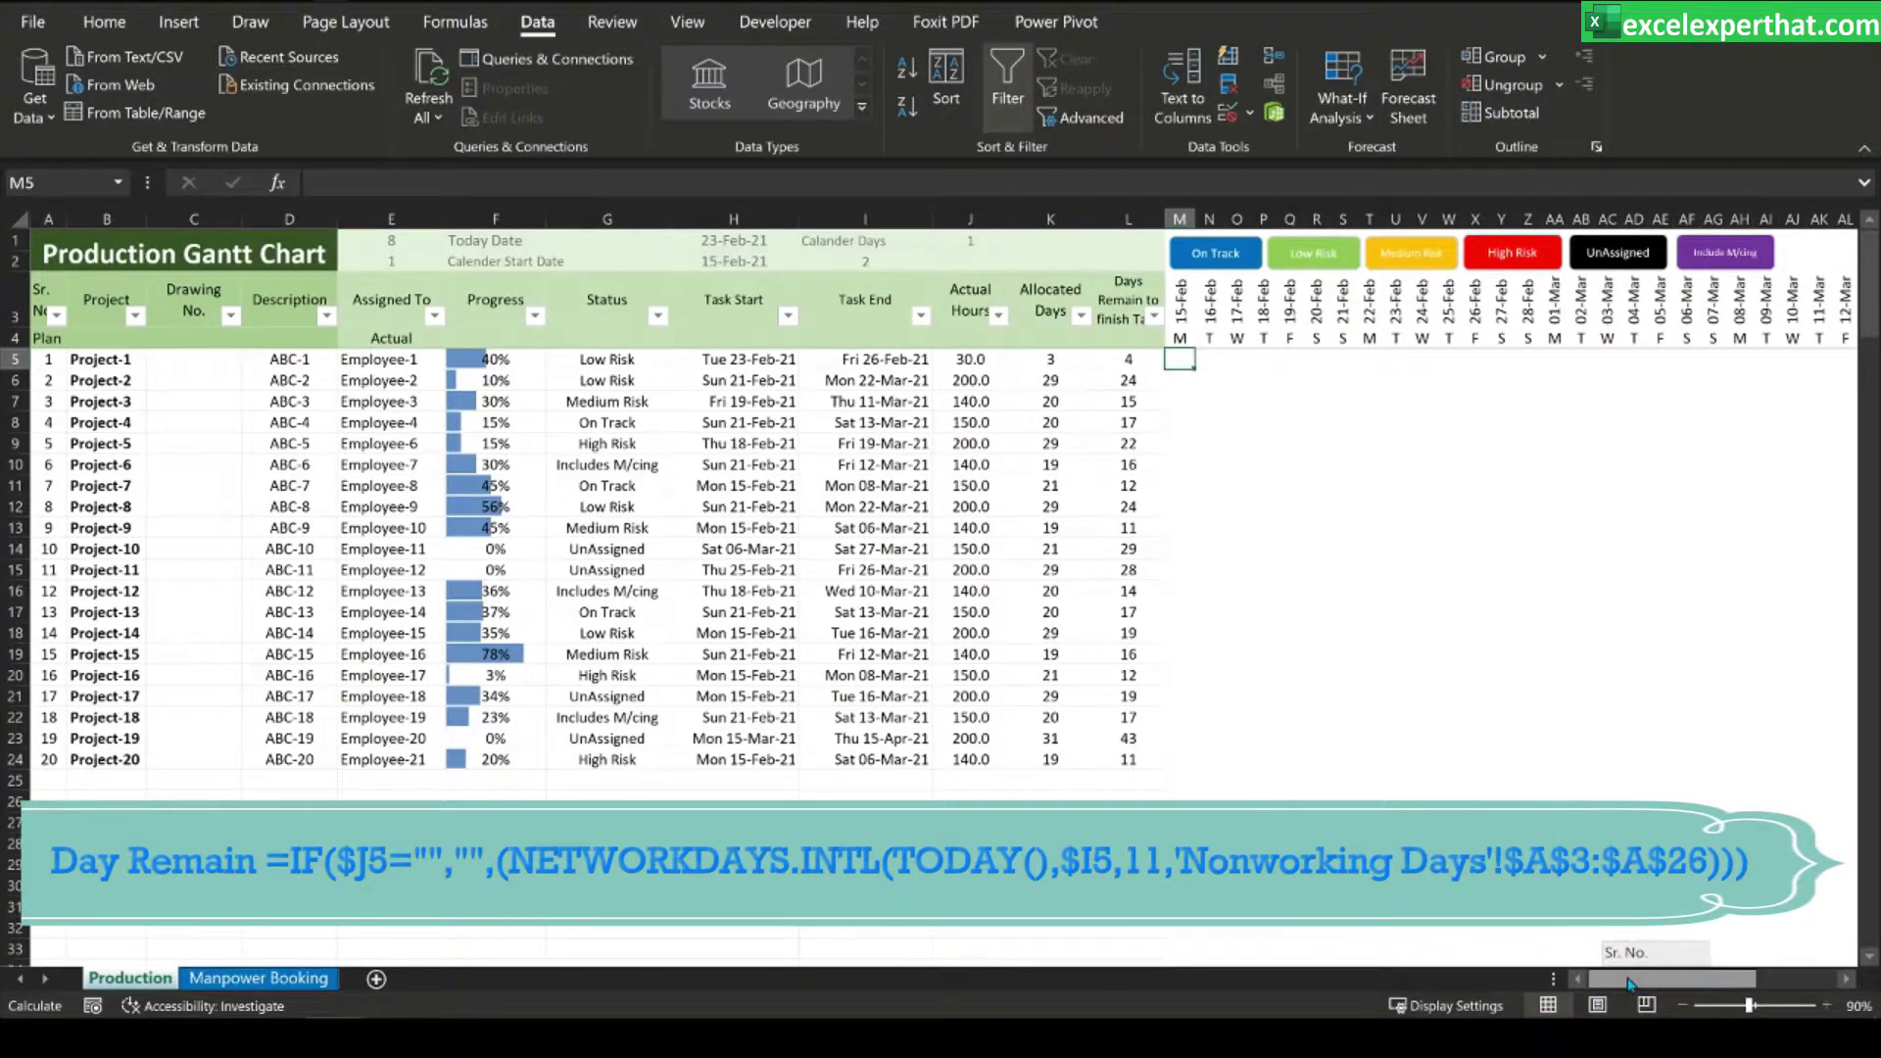
click(104, 22)
click(1022, 103)
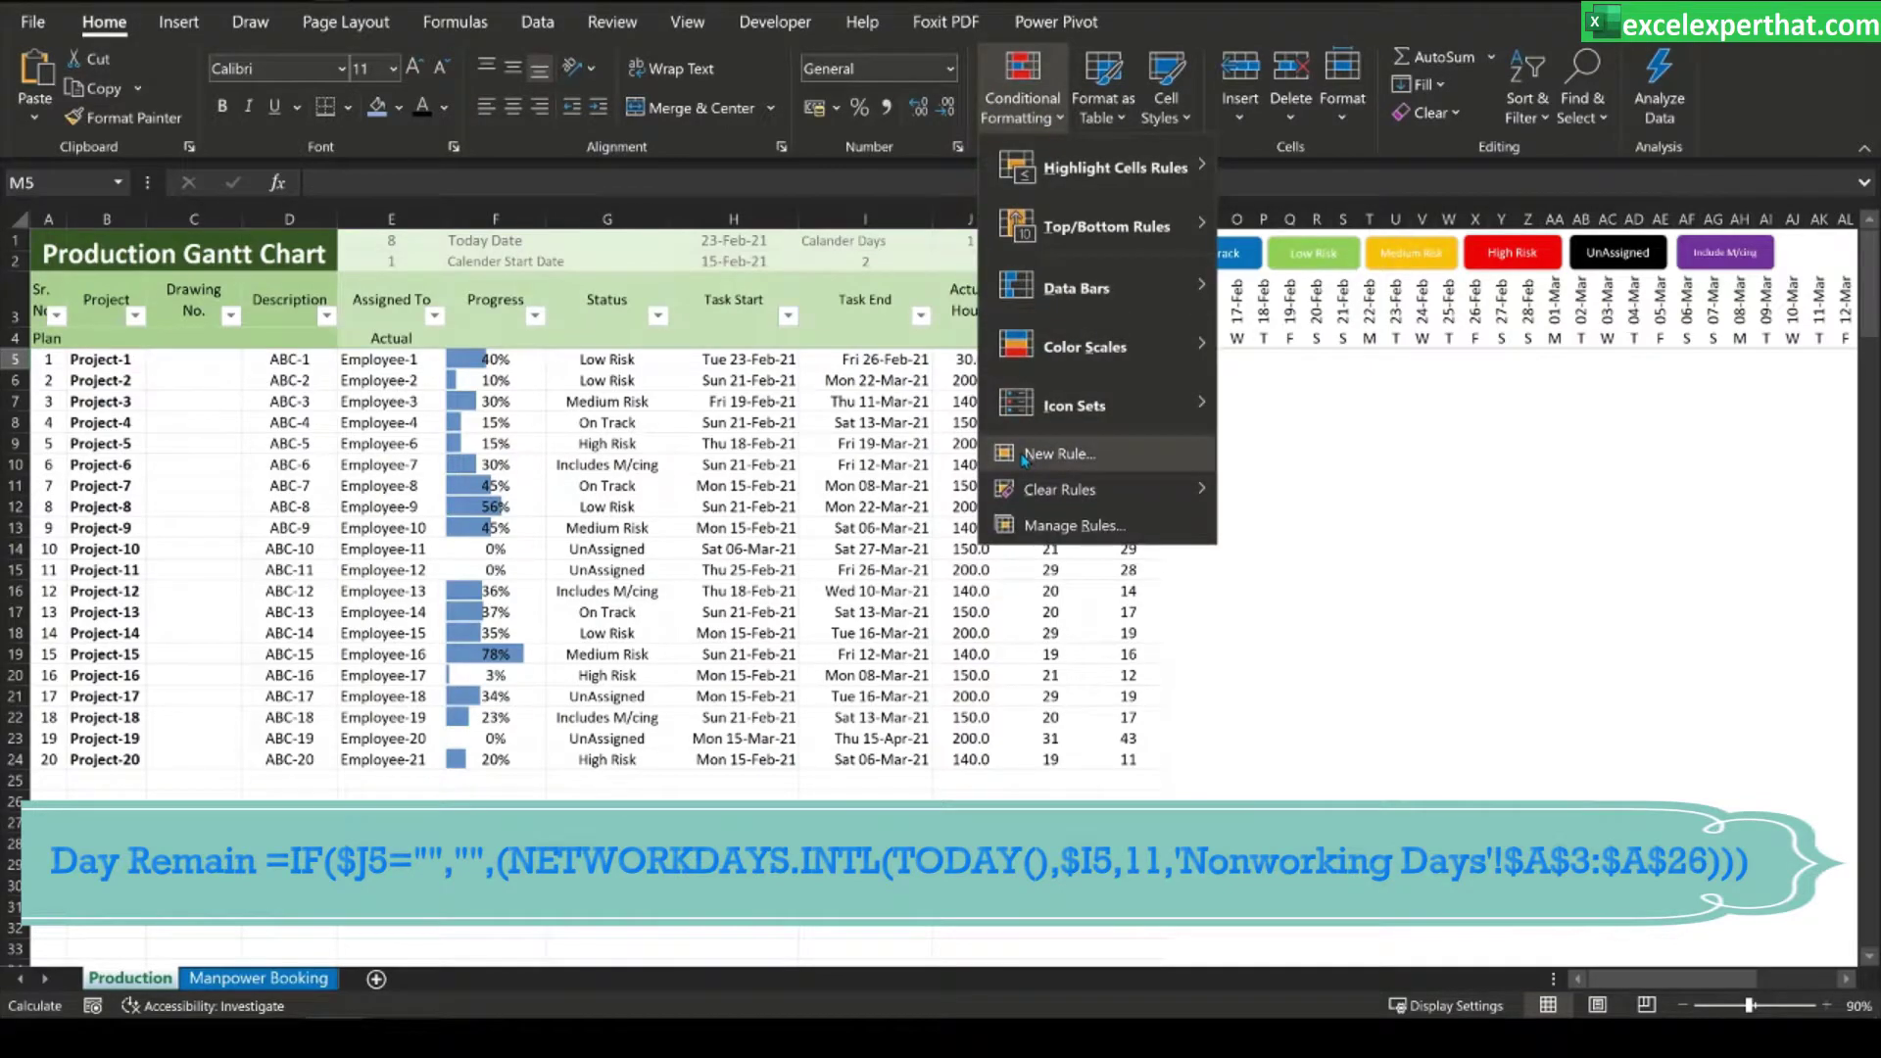
click(1342, 445)
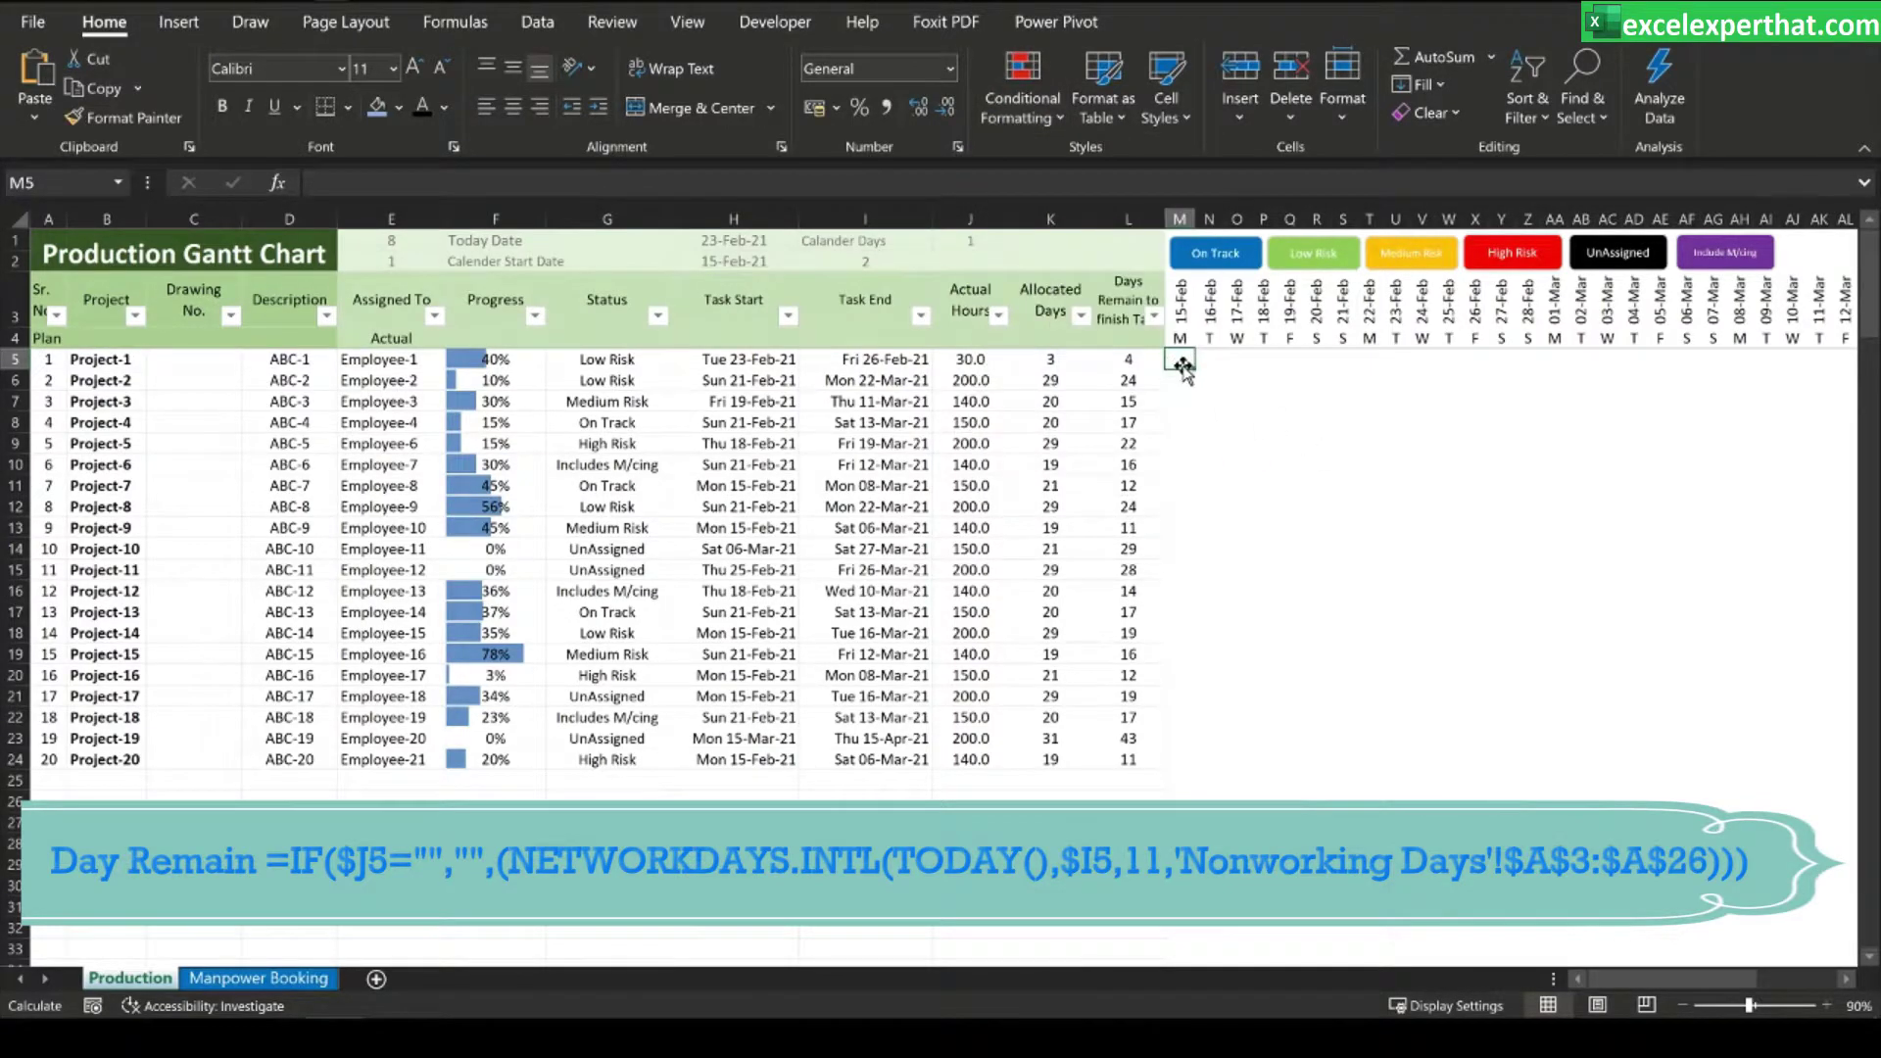
drag(746, 363, 841, 358)
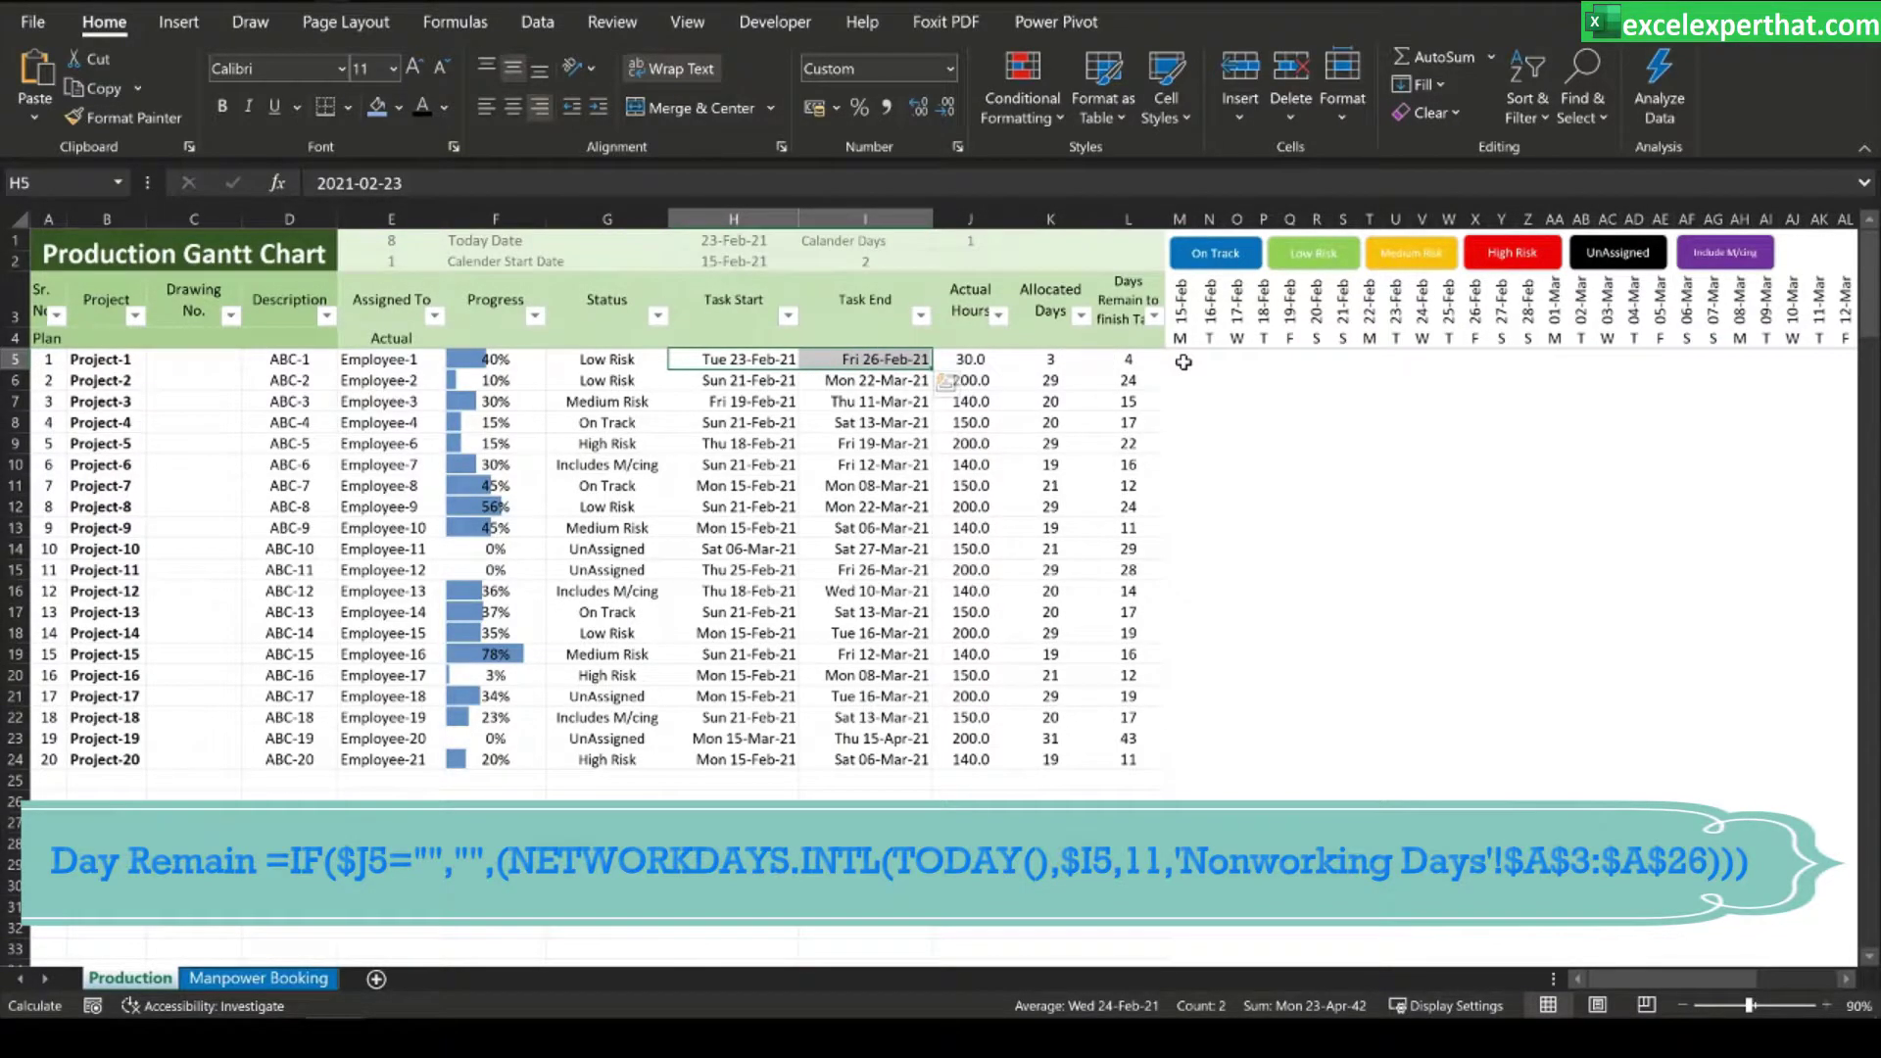
drag(1183, 362, 1587, 361)
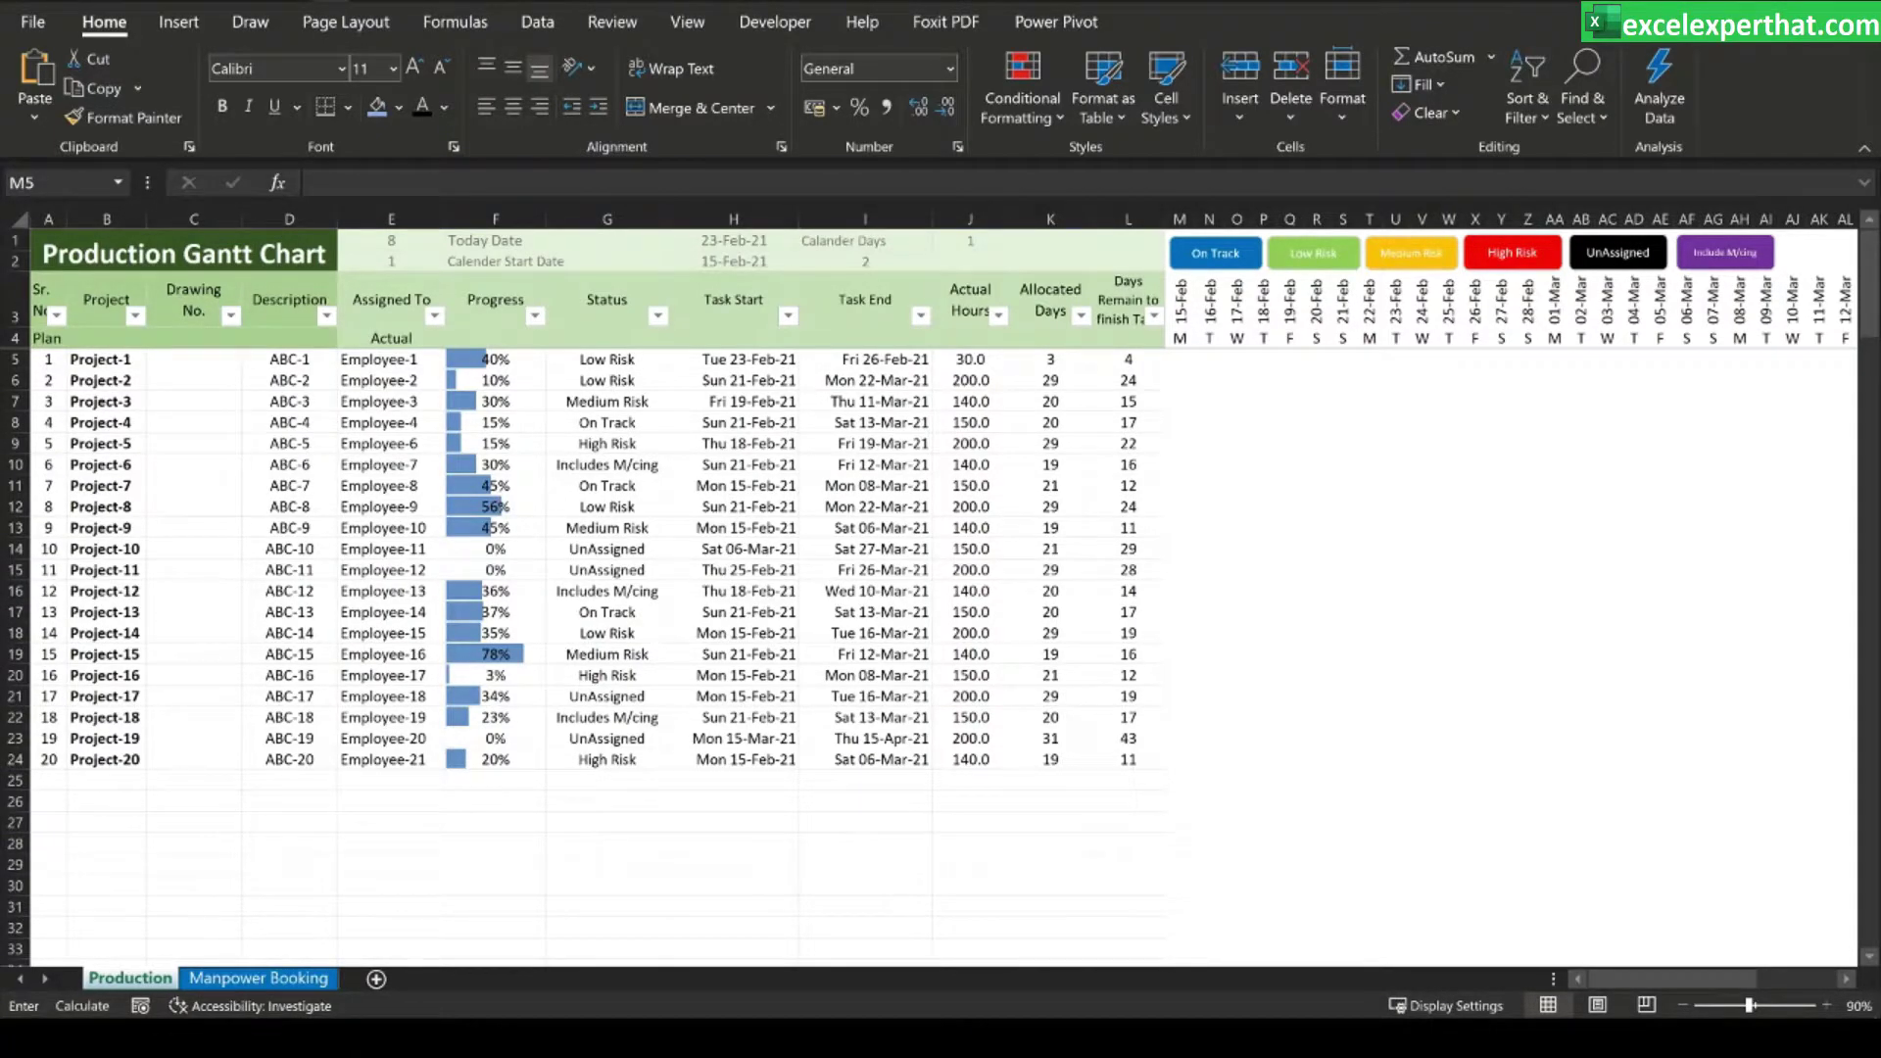
key(Escape)
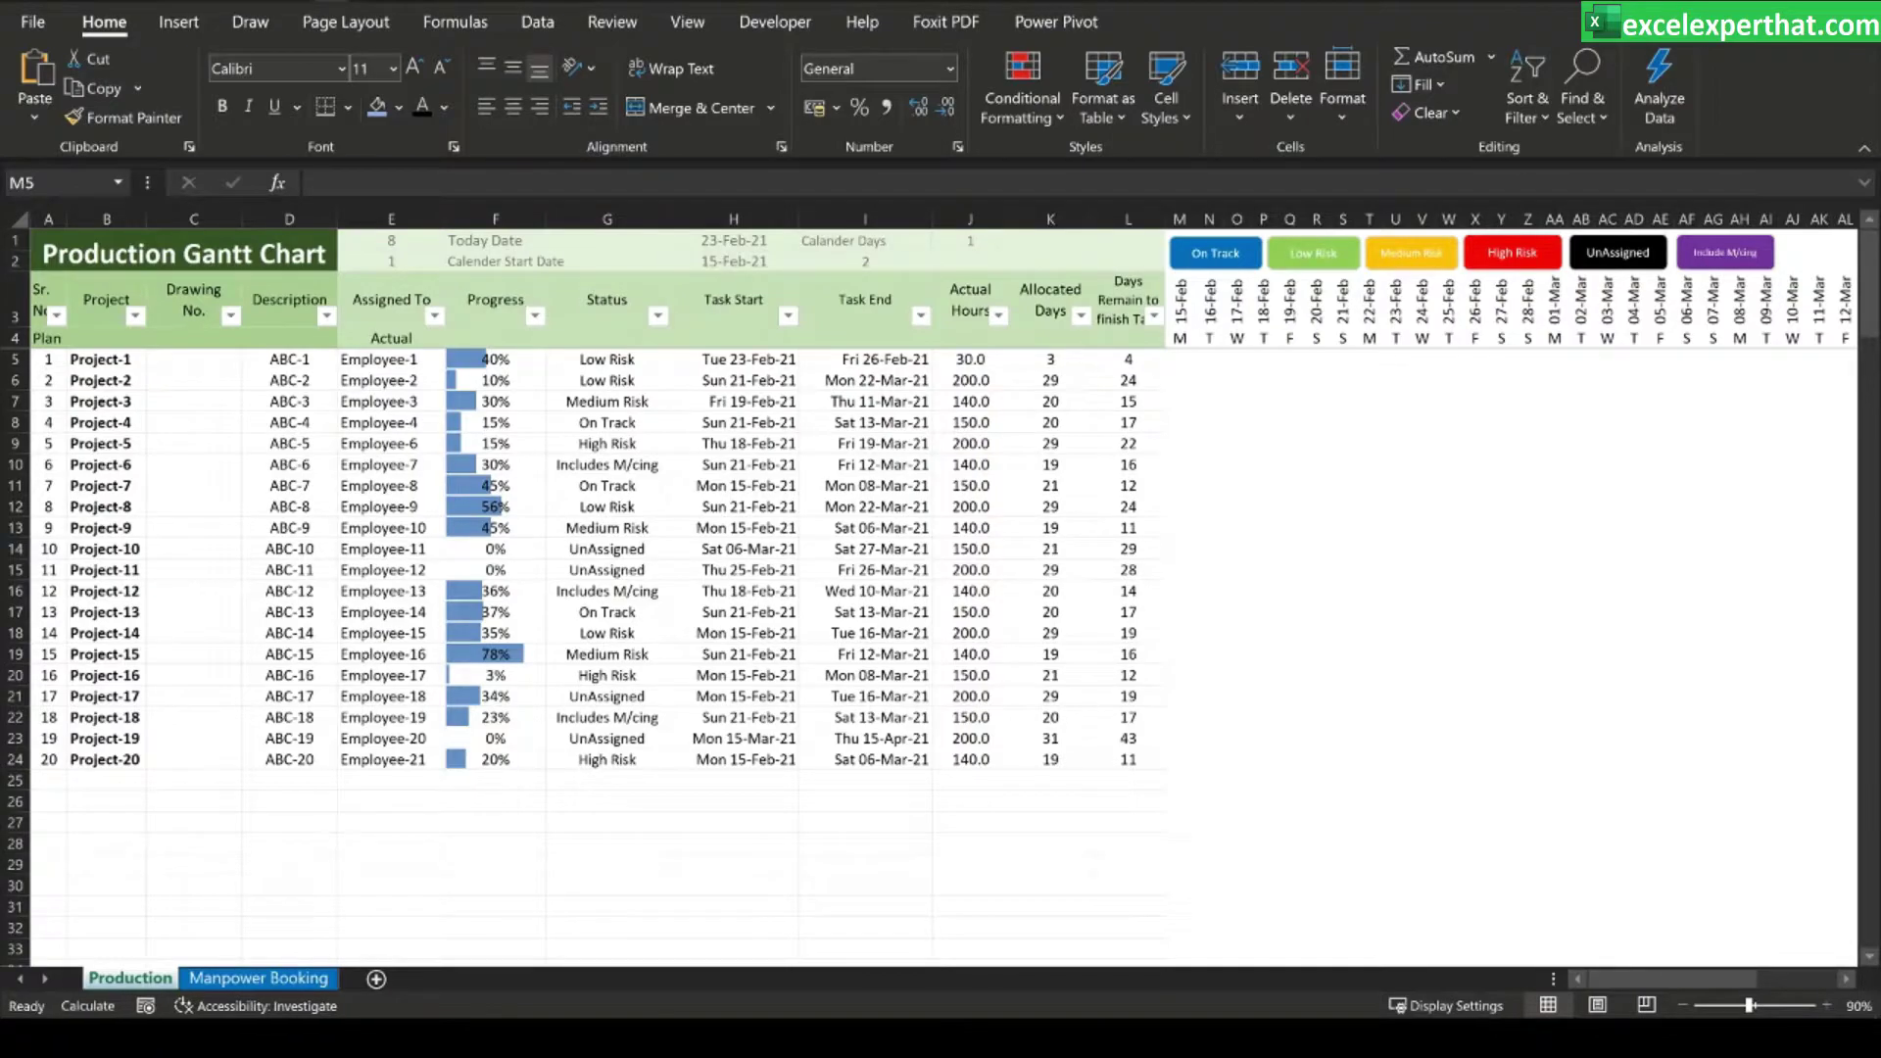
click(1175, 357)
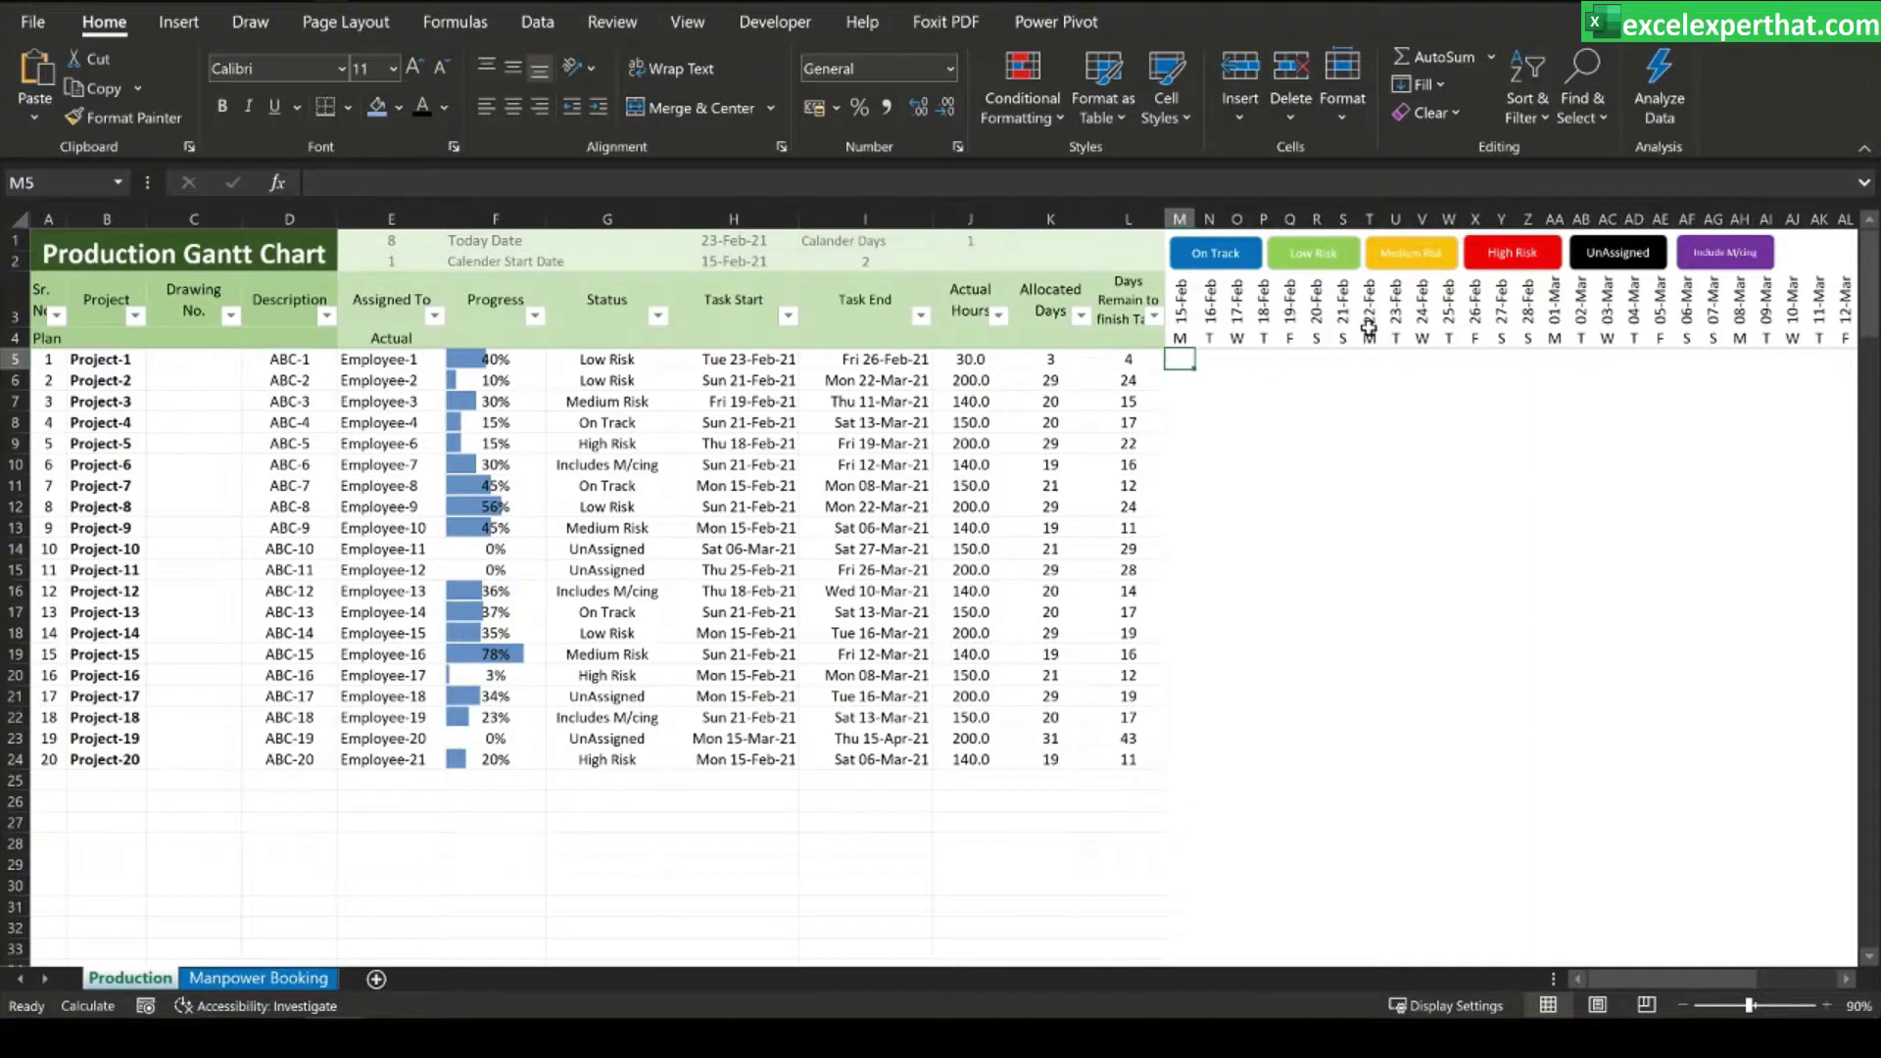
drag(1399, 307, 1404, 751)
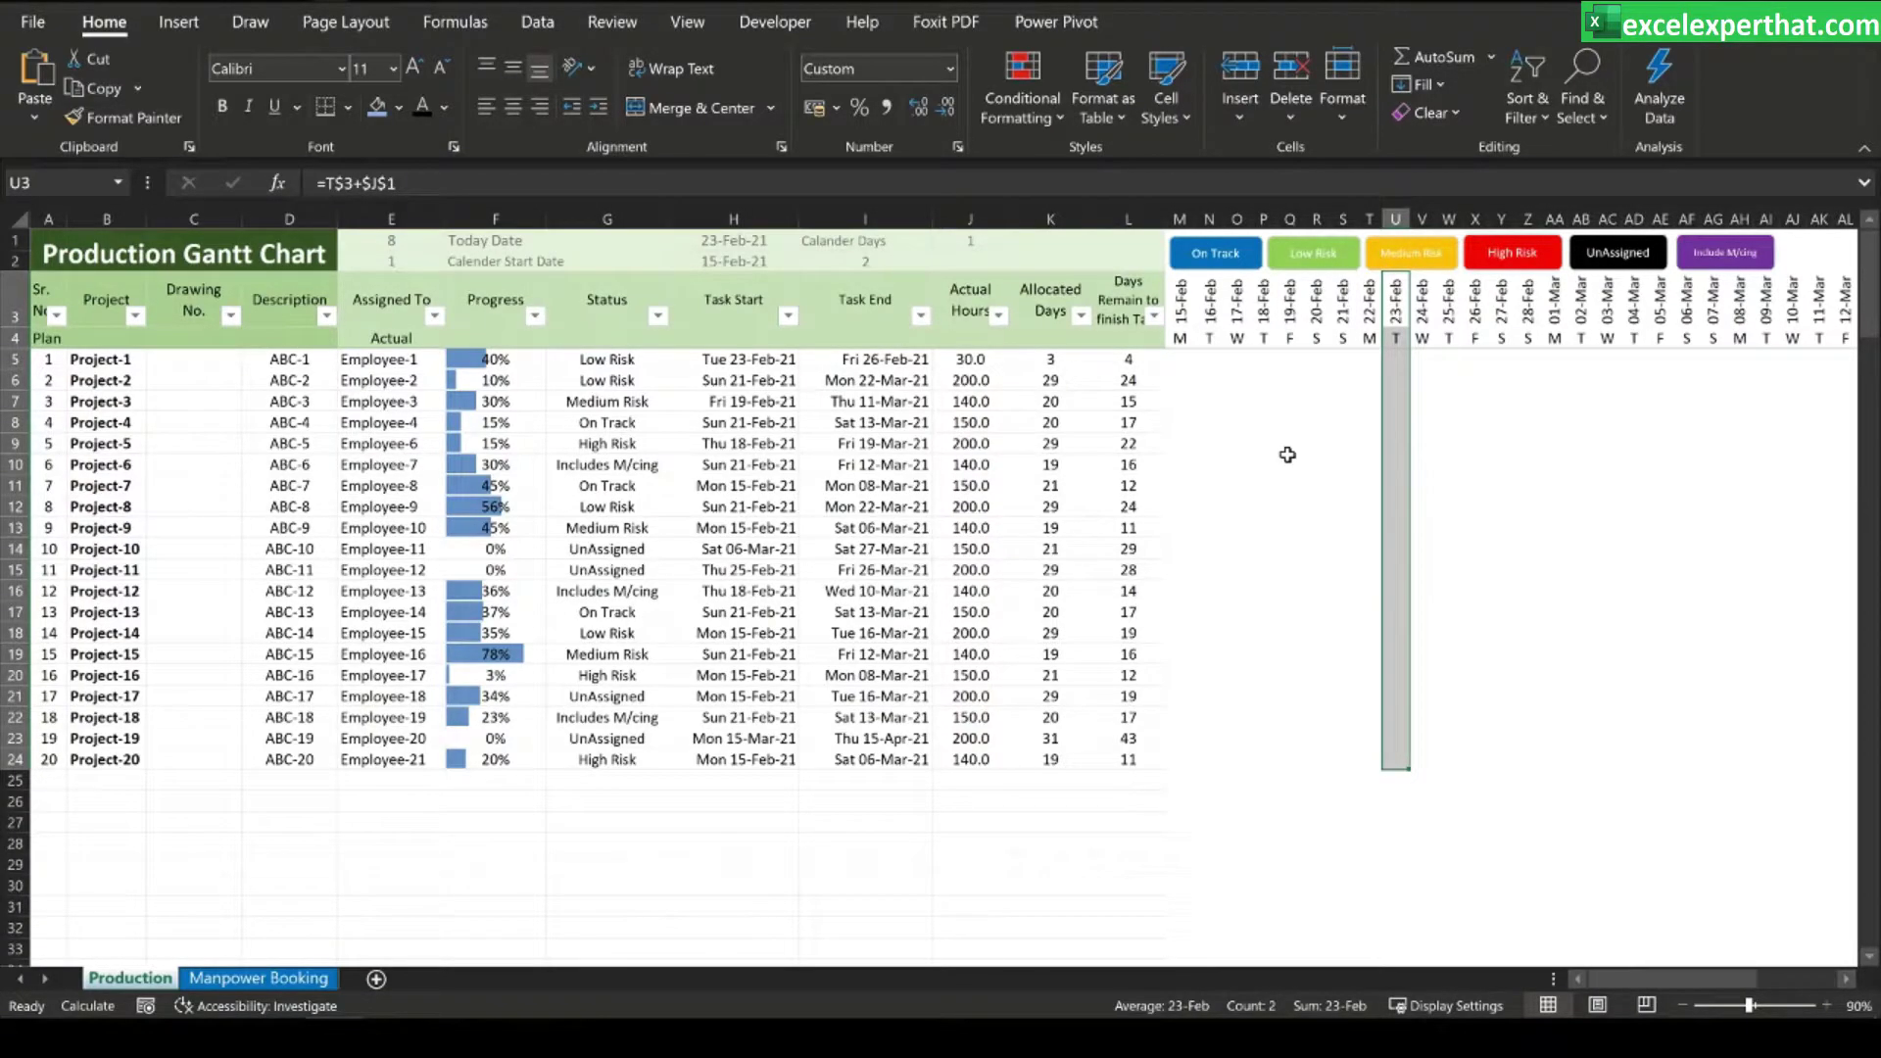
key(ctrl+v)
key(Escape)
- Start a formula rule on M5 using =AND(TODAY()>=M$3,TODAY()<N$3)
click(1177, 364)
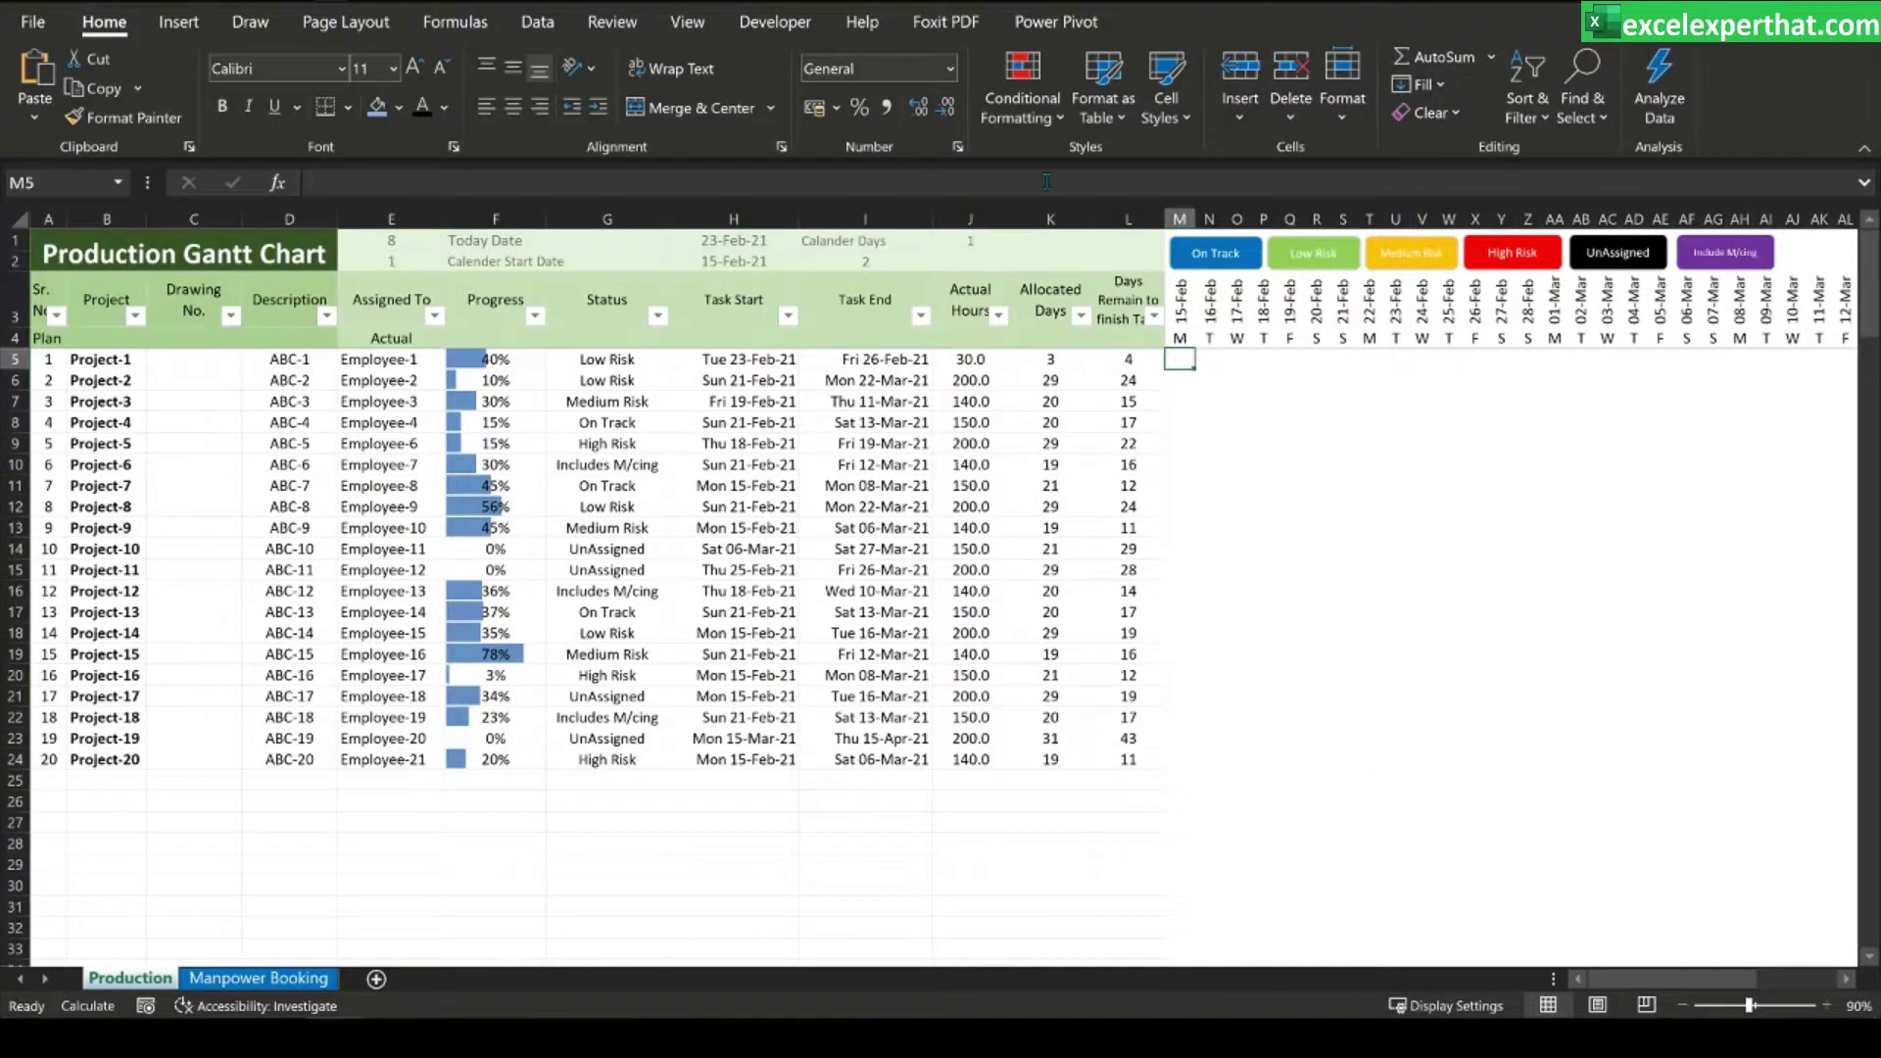
click(1023, 93)
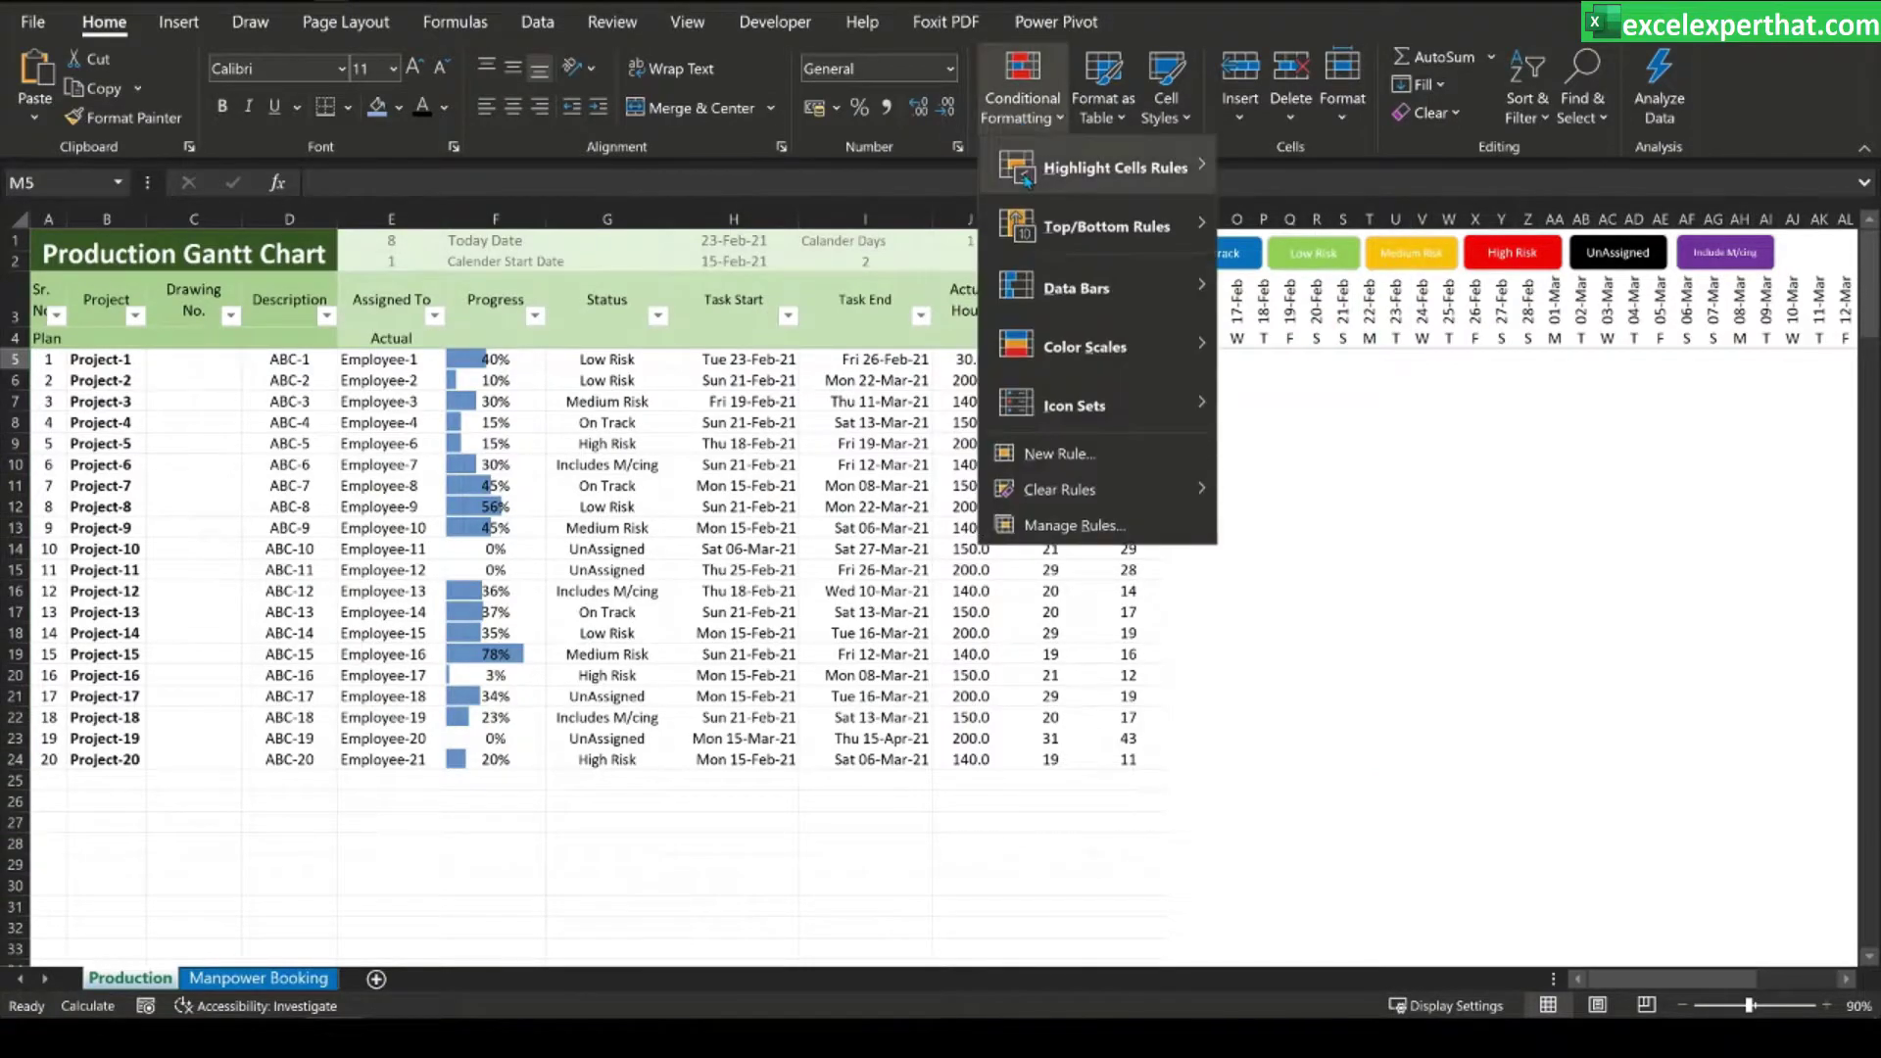
click(1074, 467)
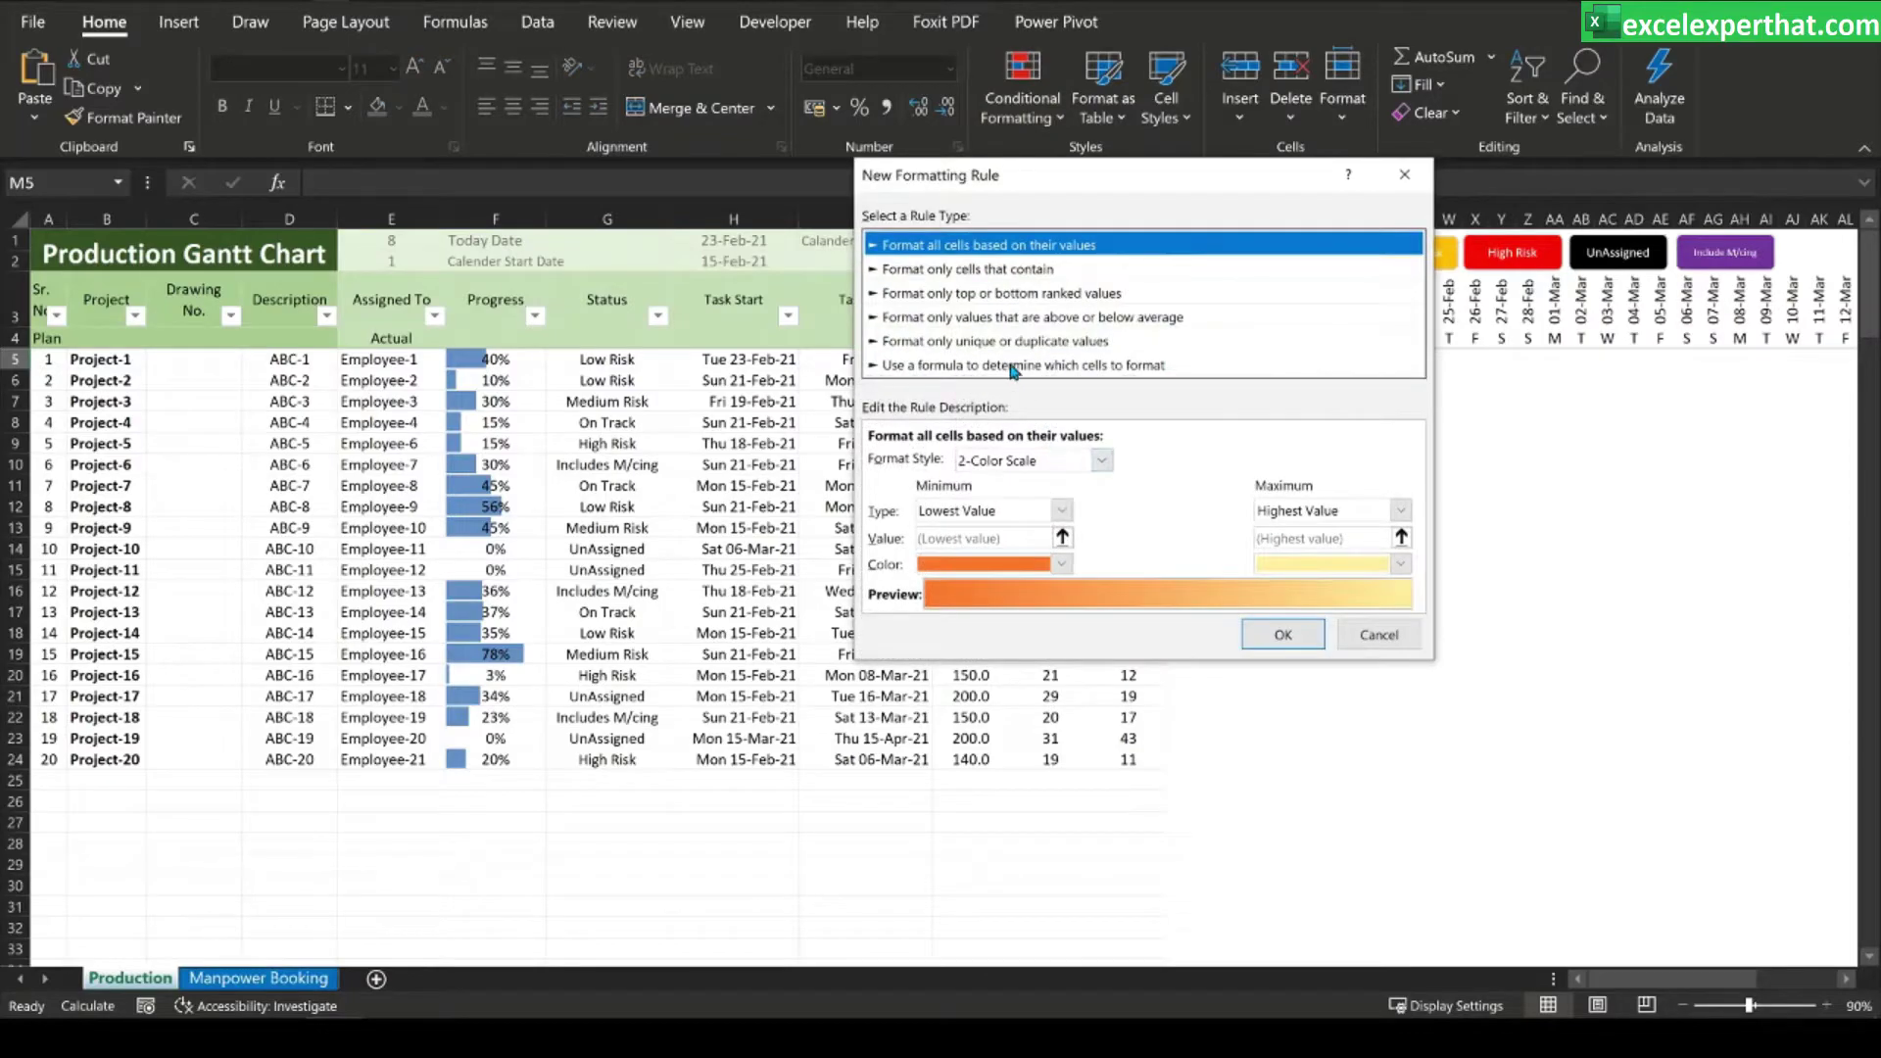
click(903, 367)
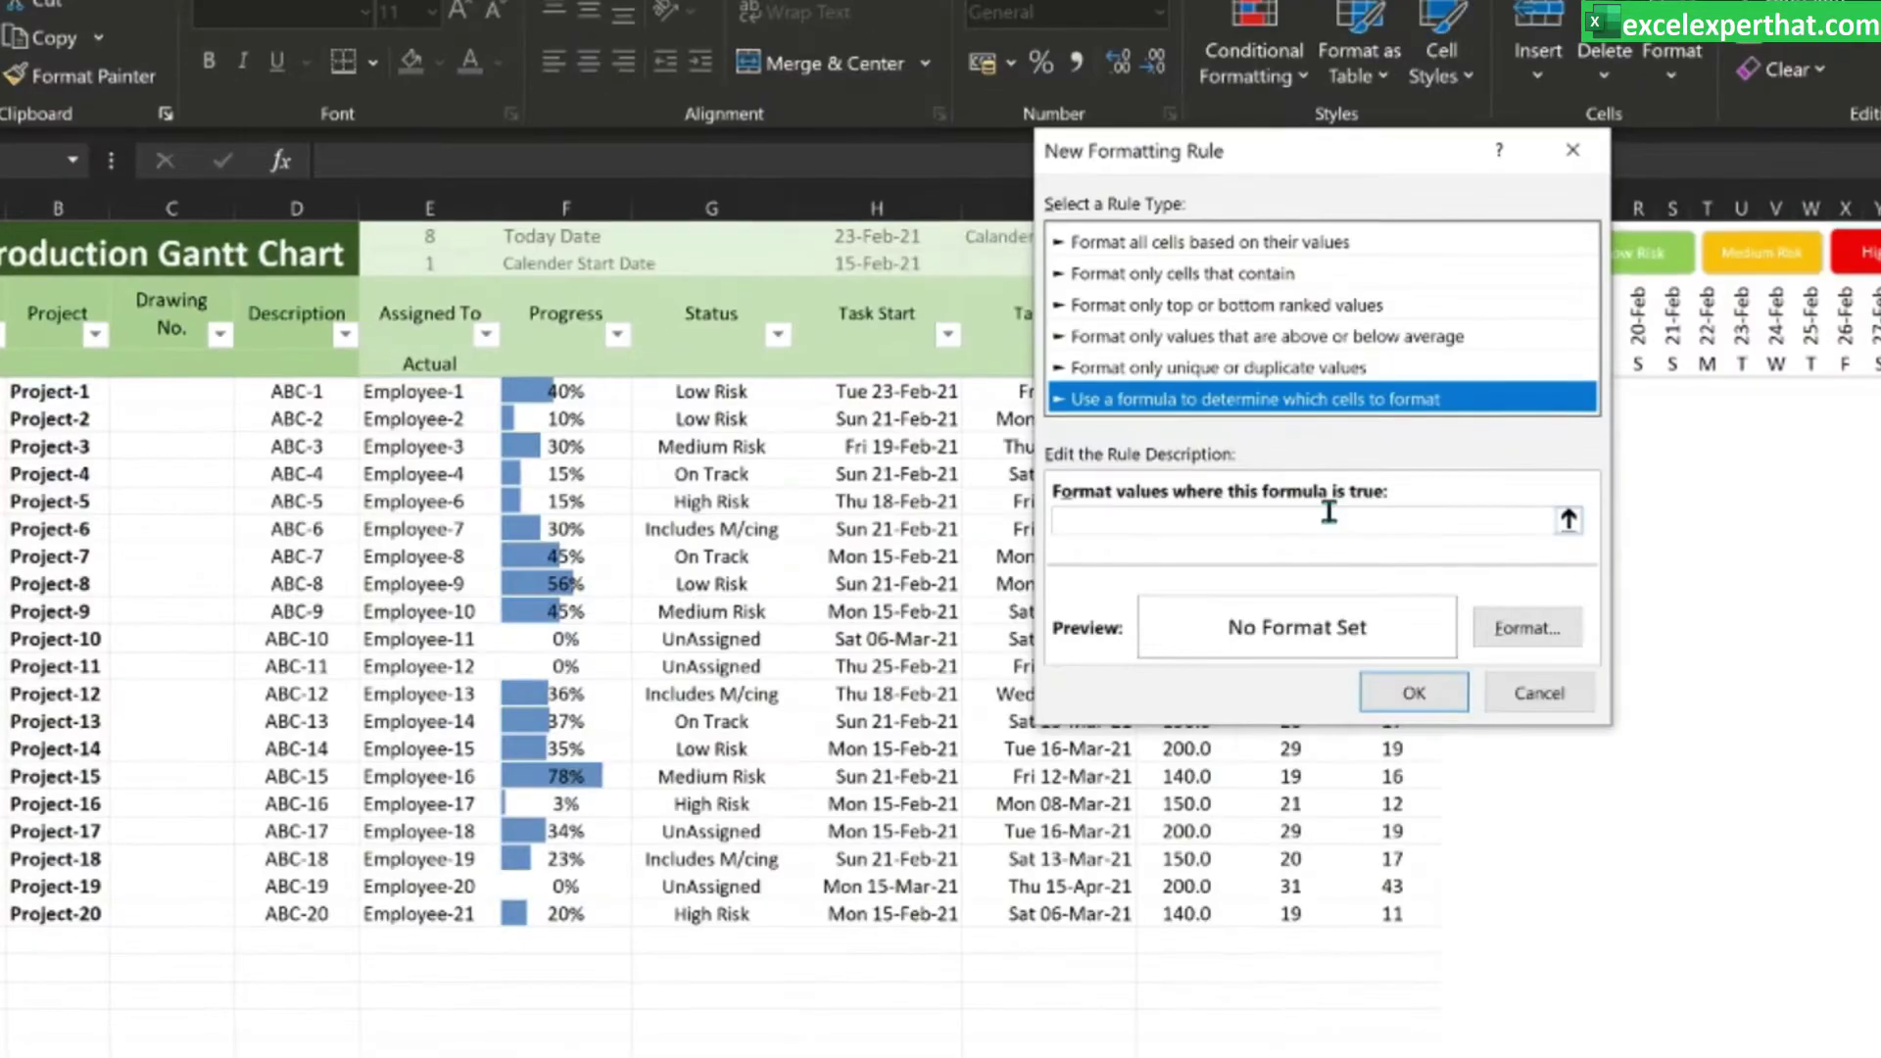
click(992, 459)
text(=AND(TODAY()>=M$3,TODAY()<N$3))
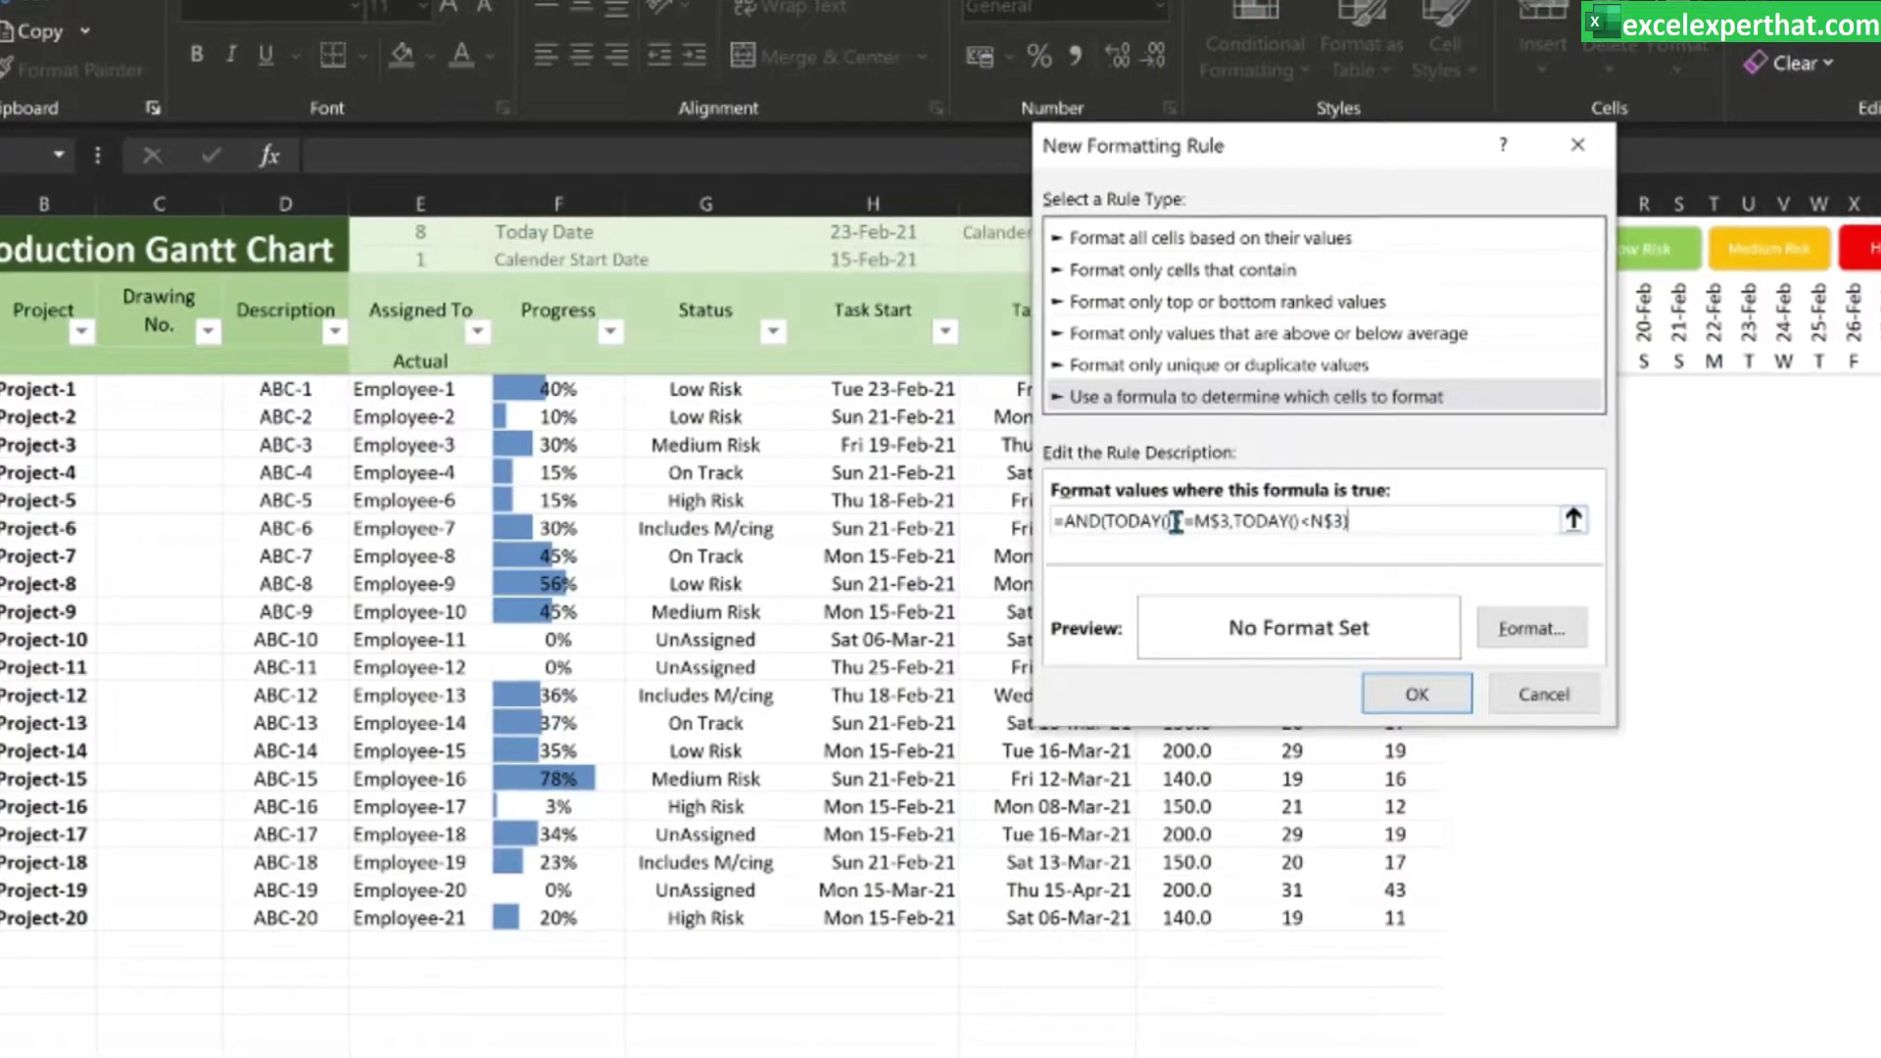
drag(1278, 161, 674, 135)
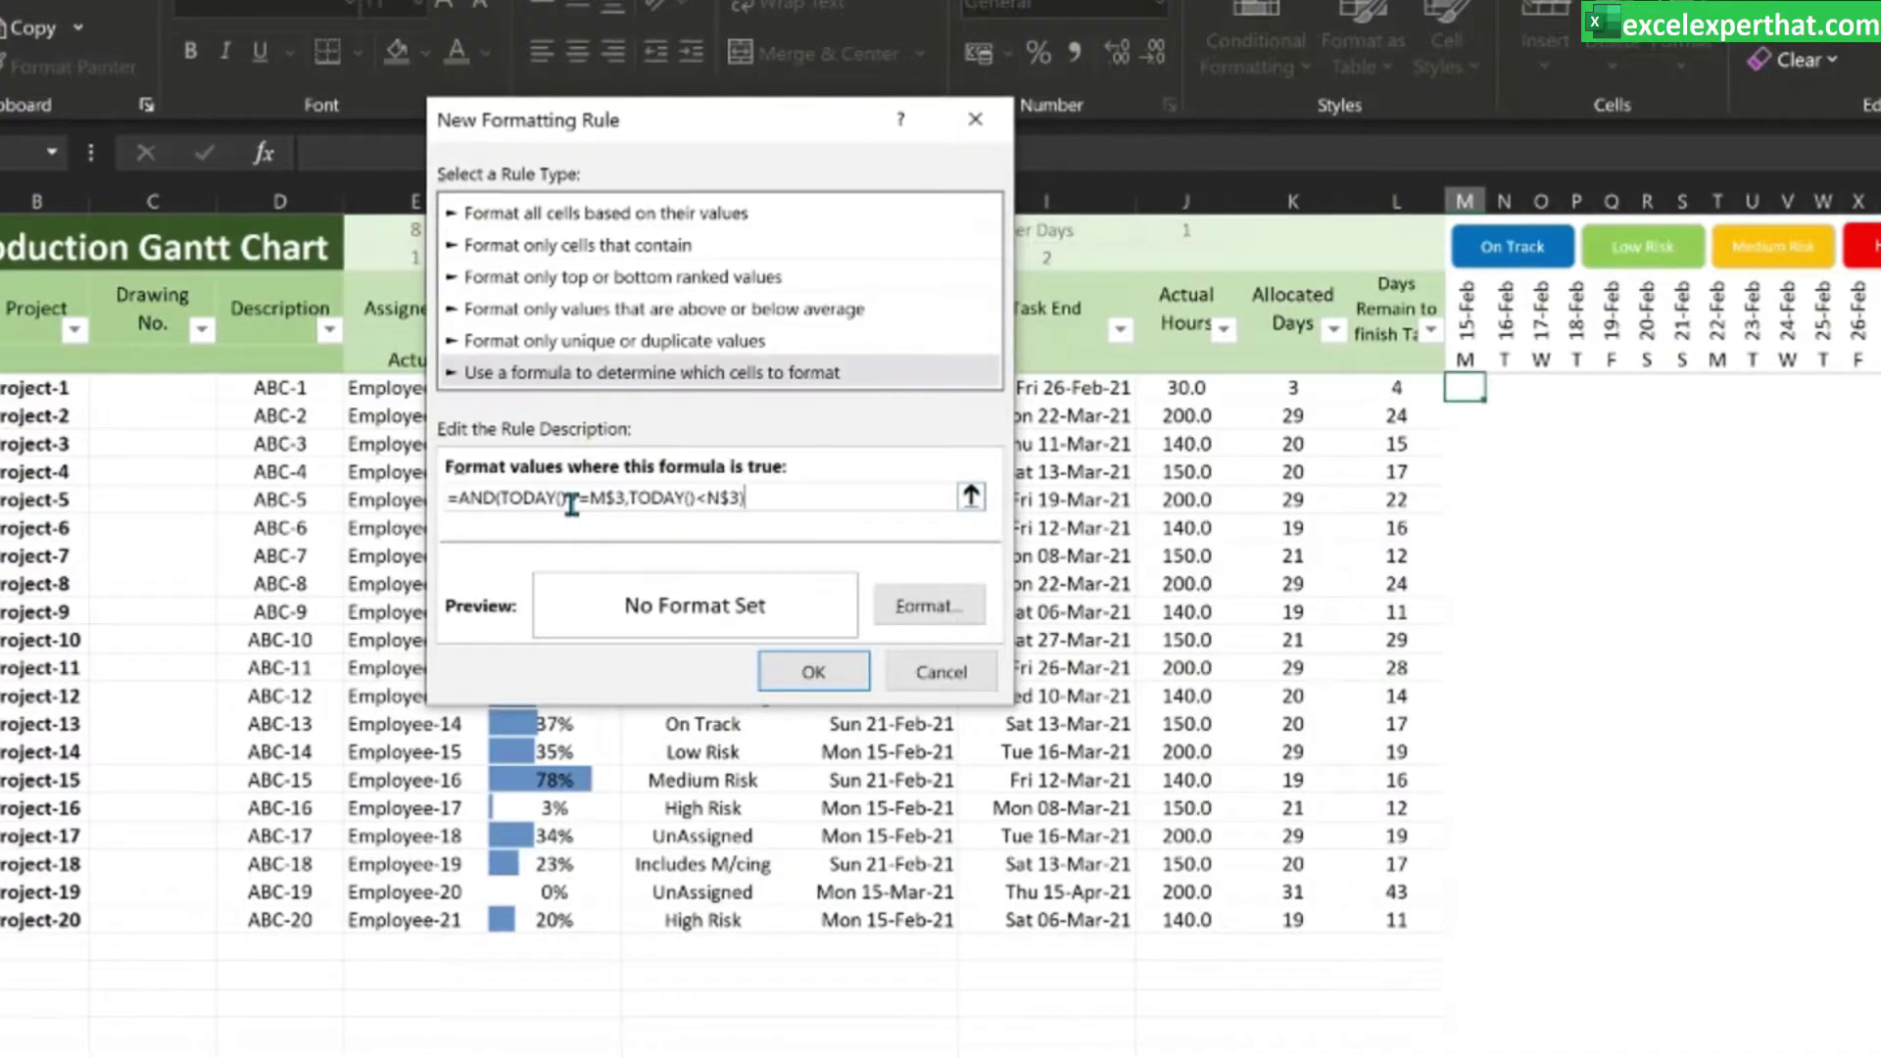
drag(569, 499, 510, 499)
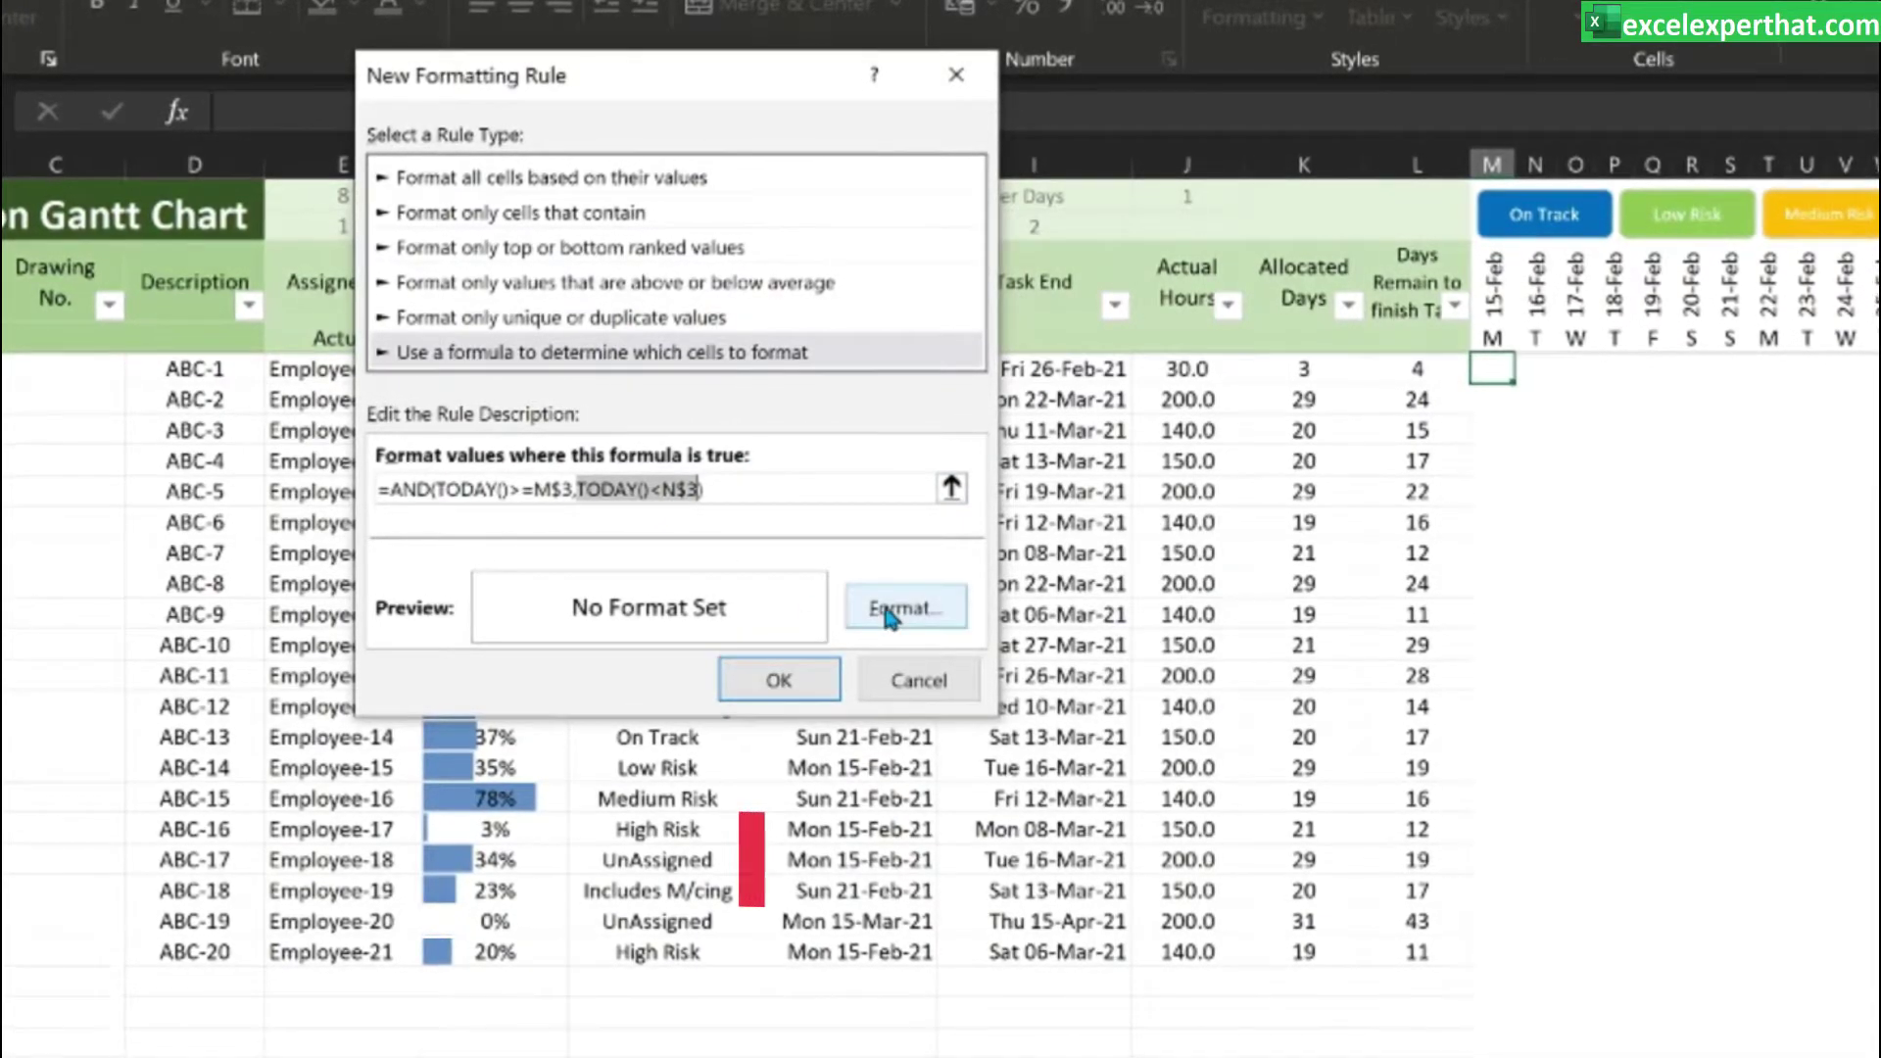
click(903, 607)
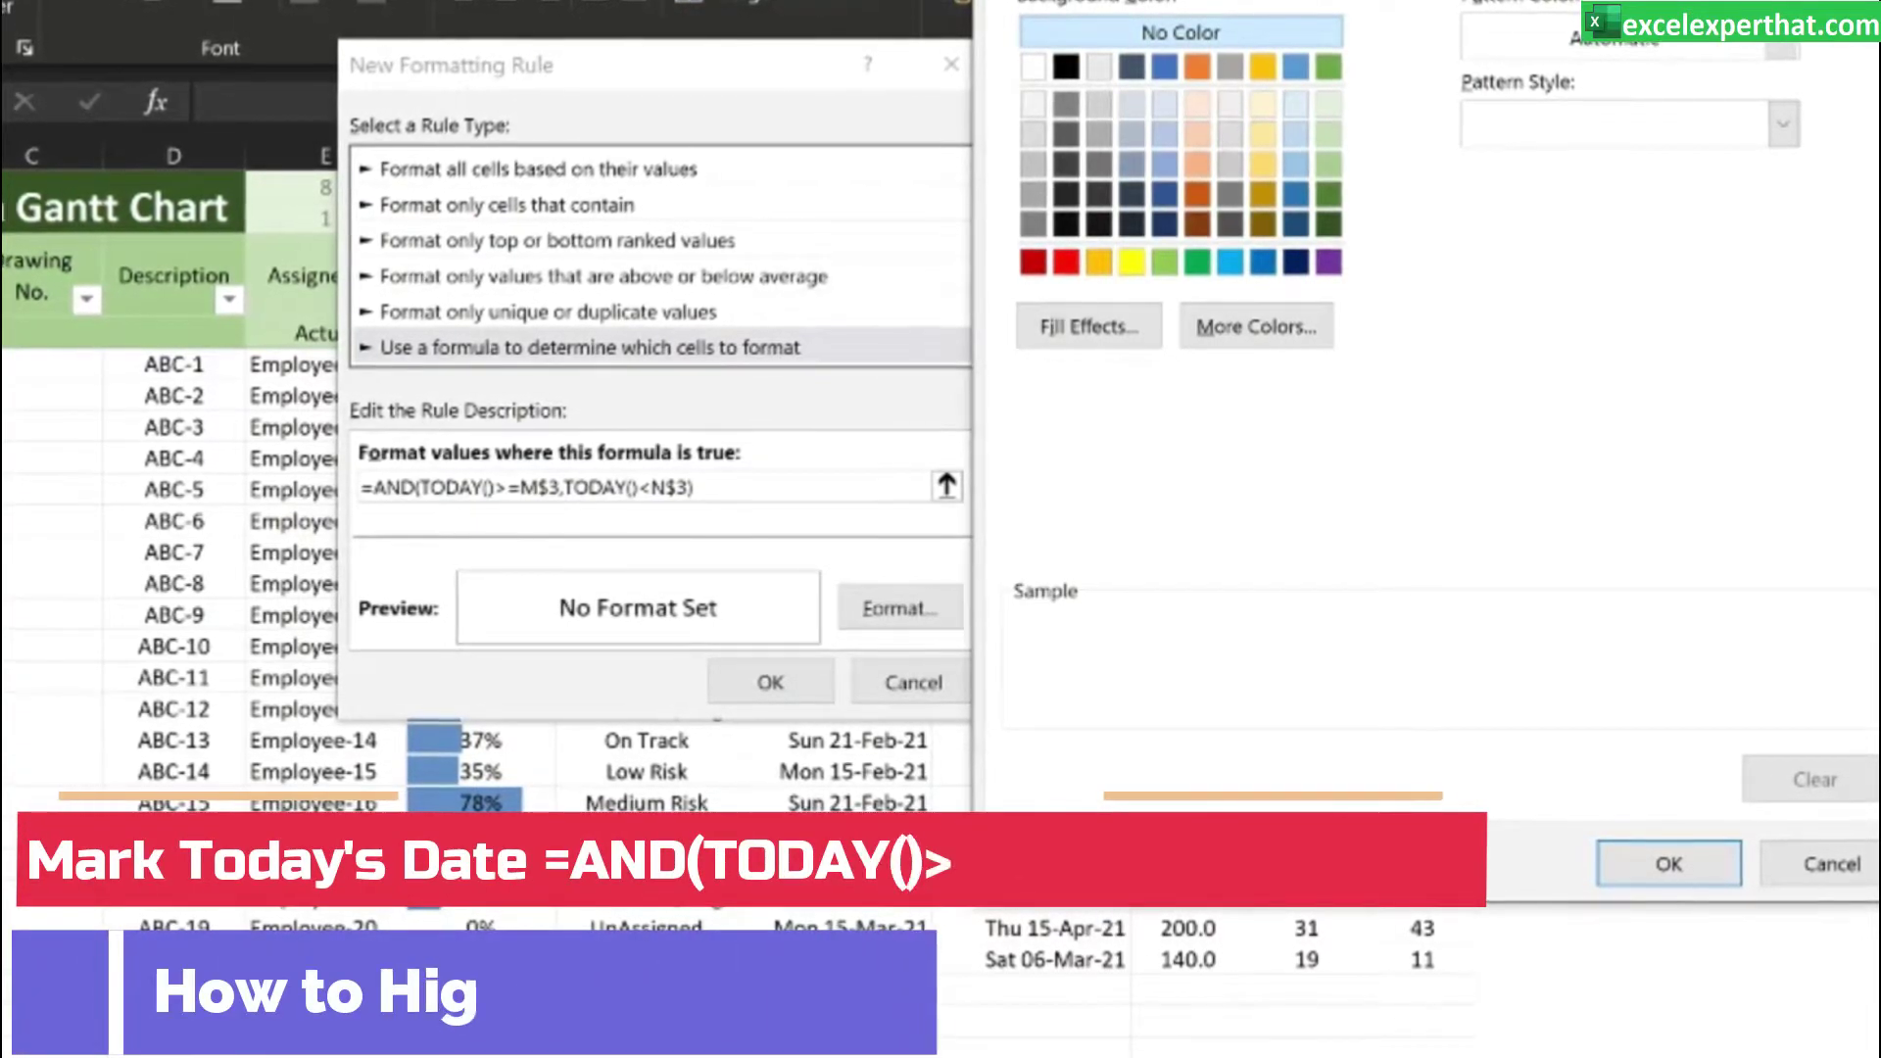
key(ctrl+shift+Tab)
click(1217, 367)
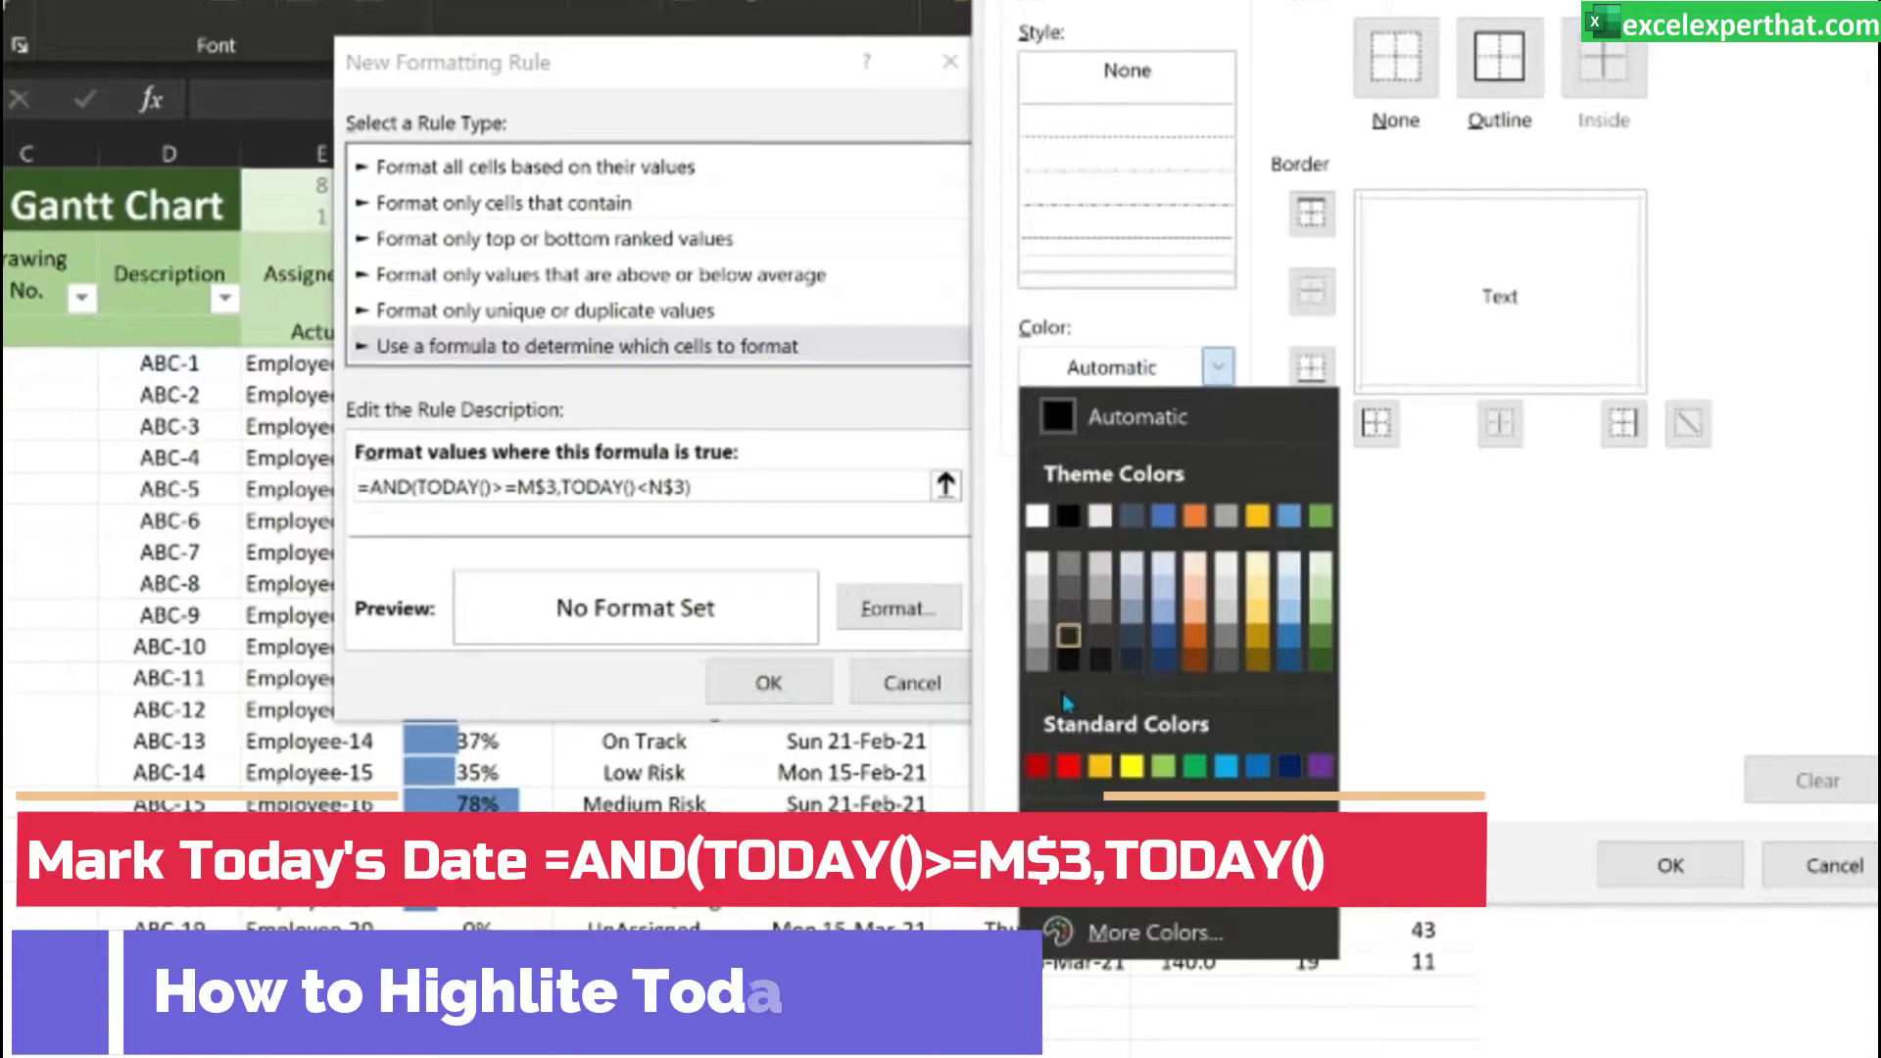
click(1069, 765)
click(1378, 422)
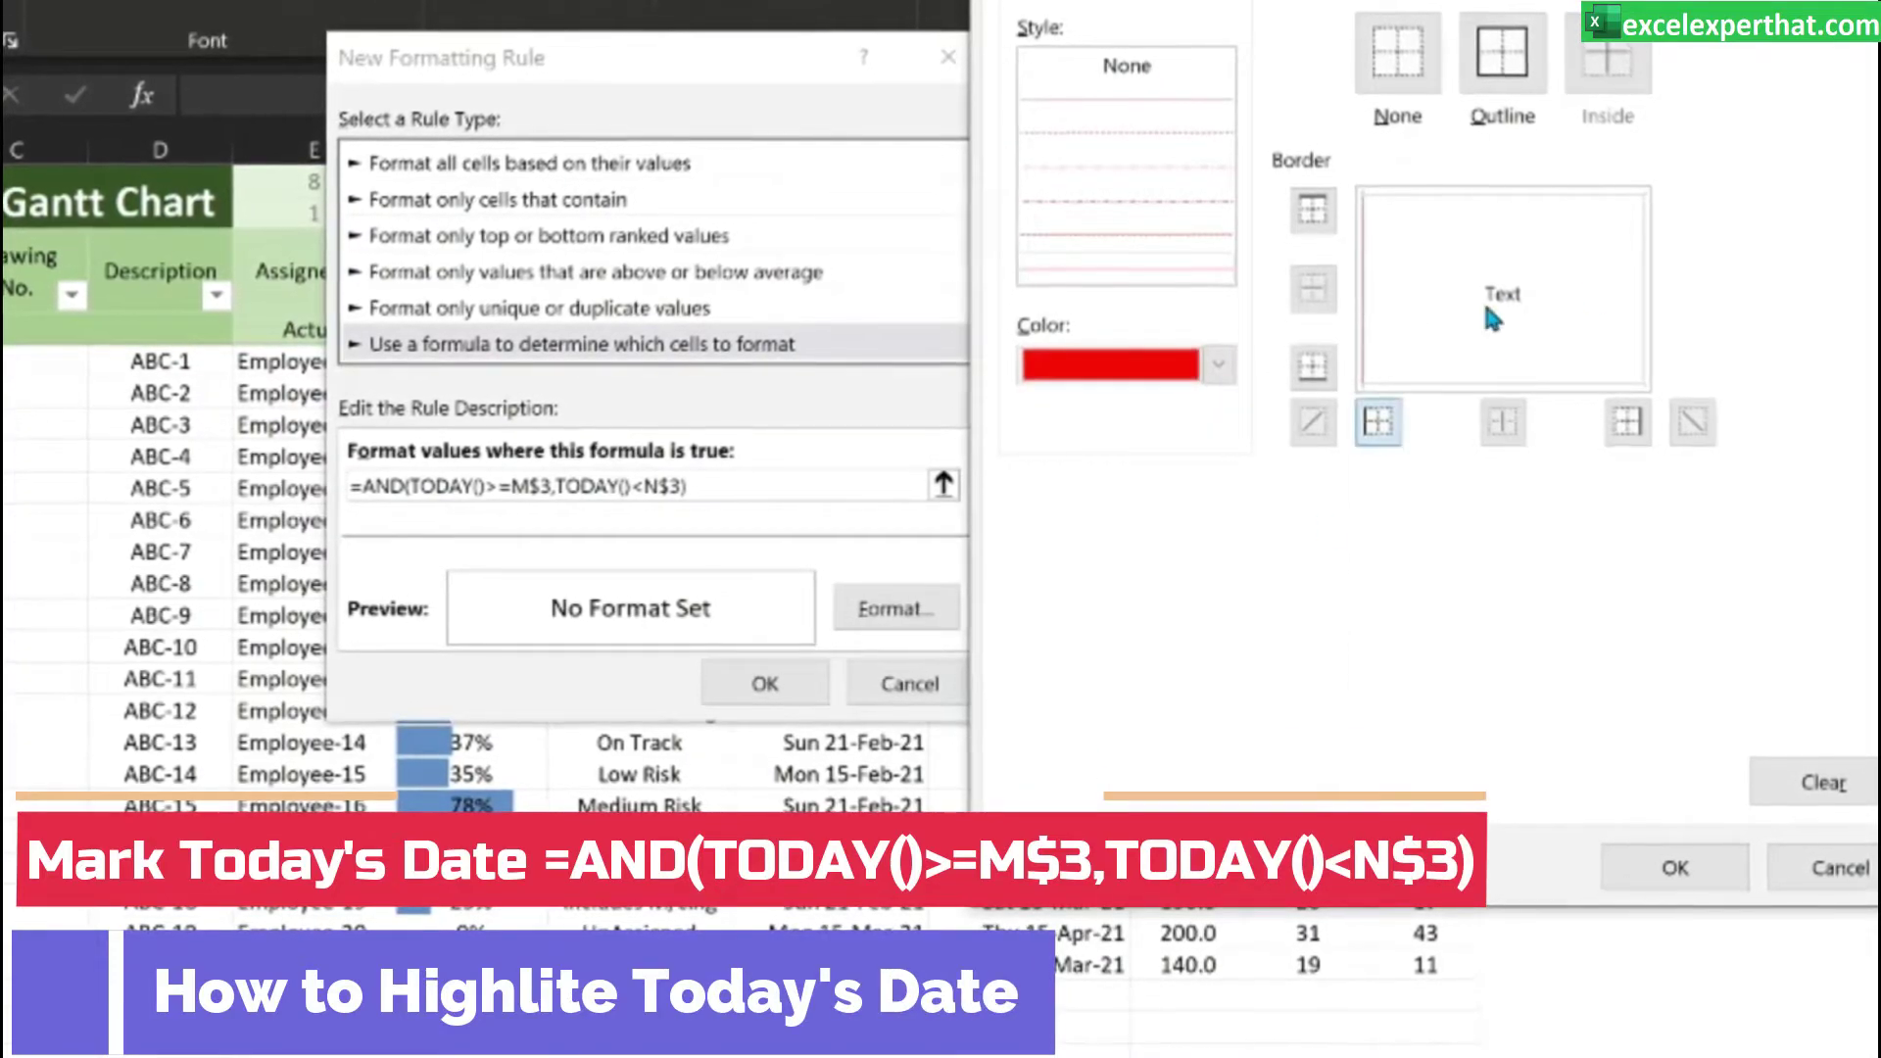
click(1628, 421)
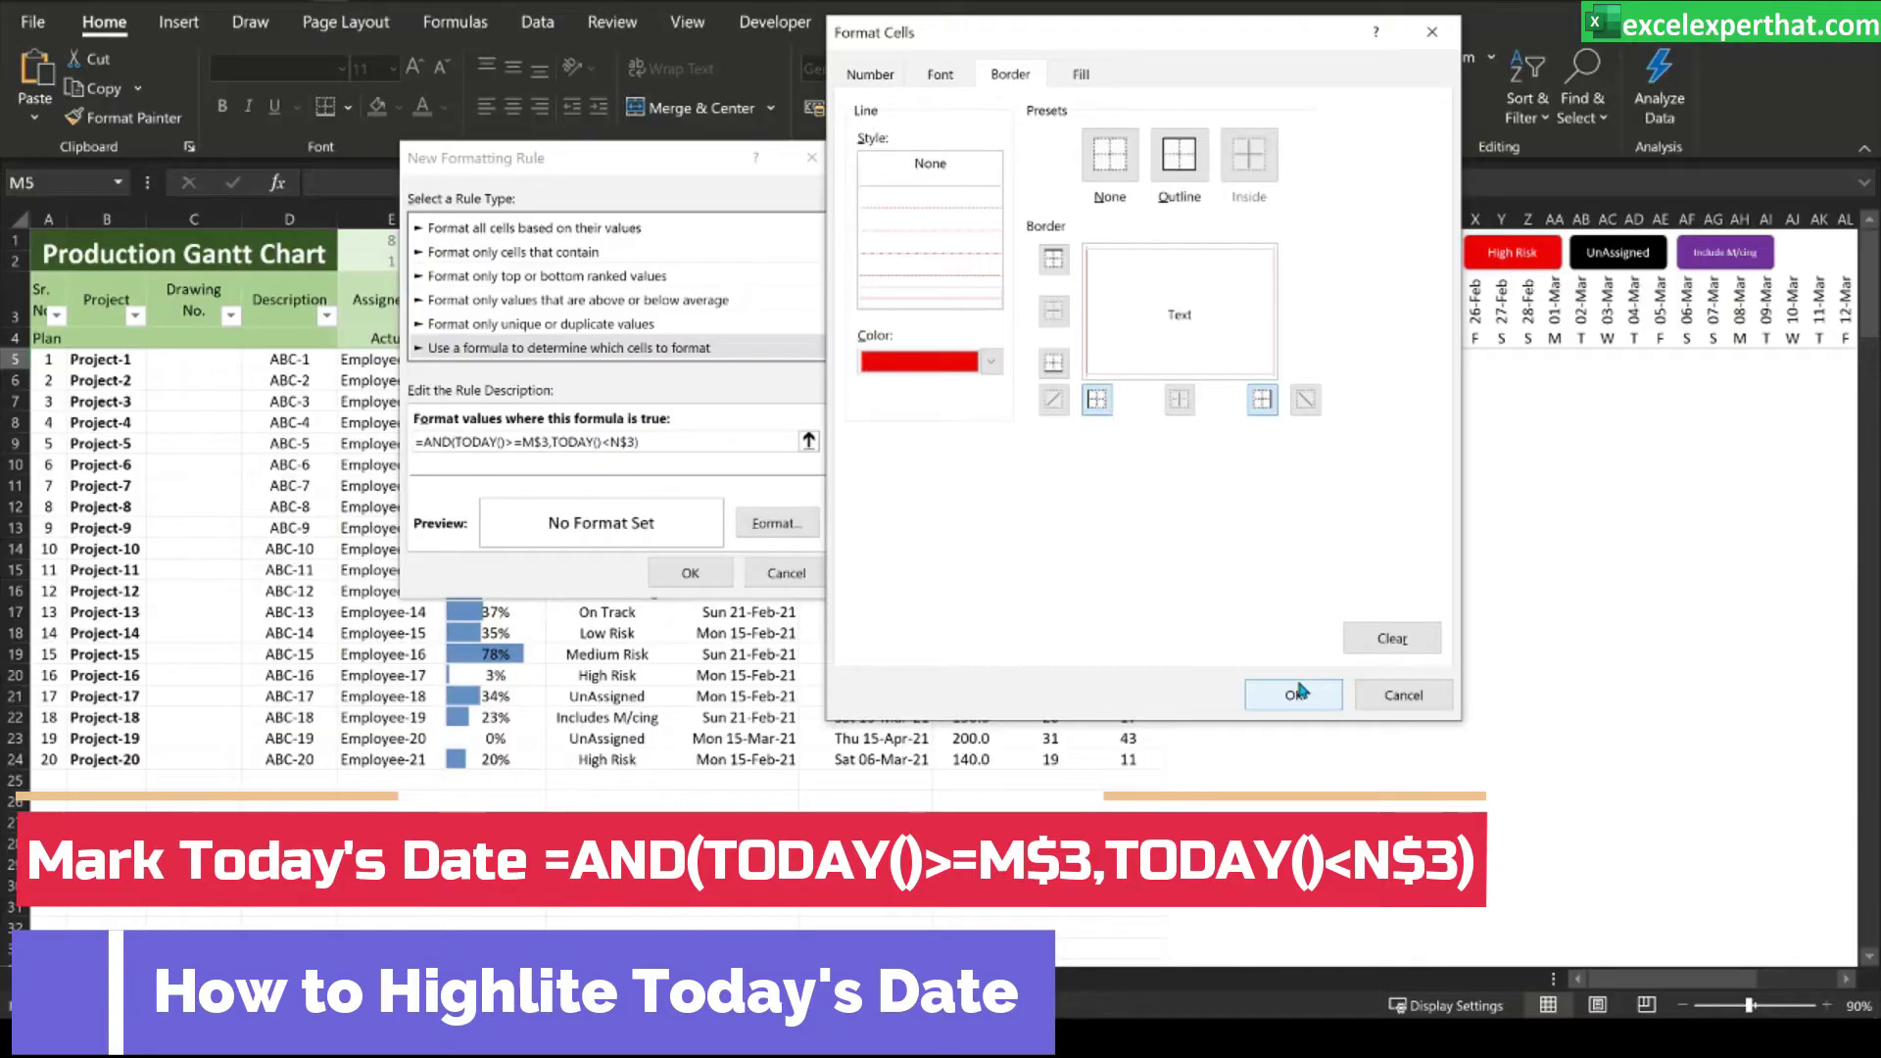
click(1295, 693)
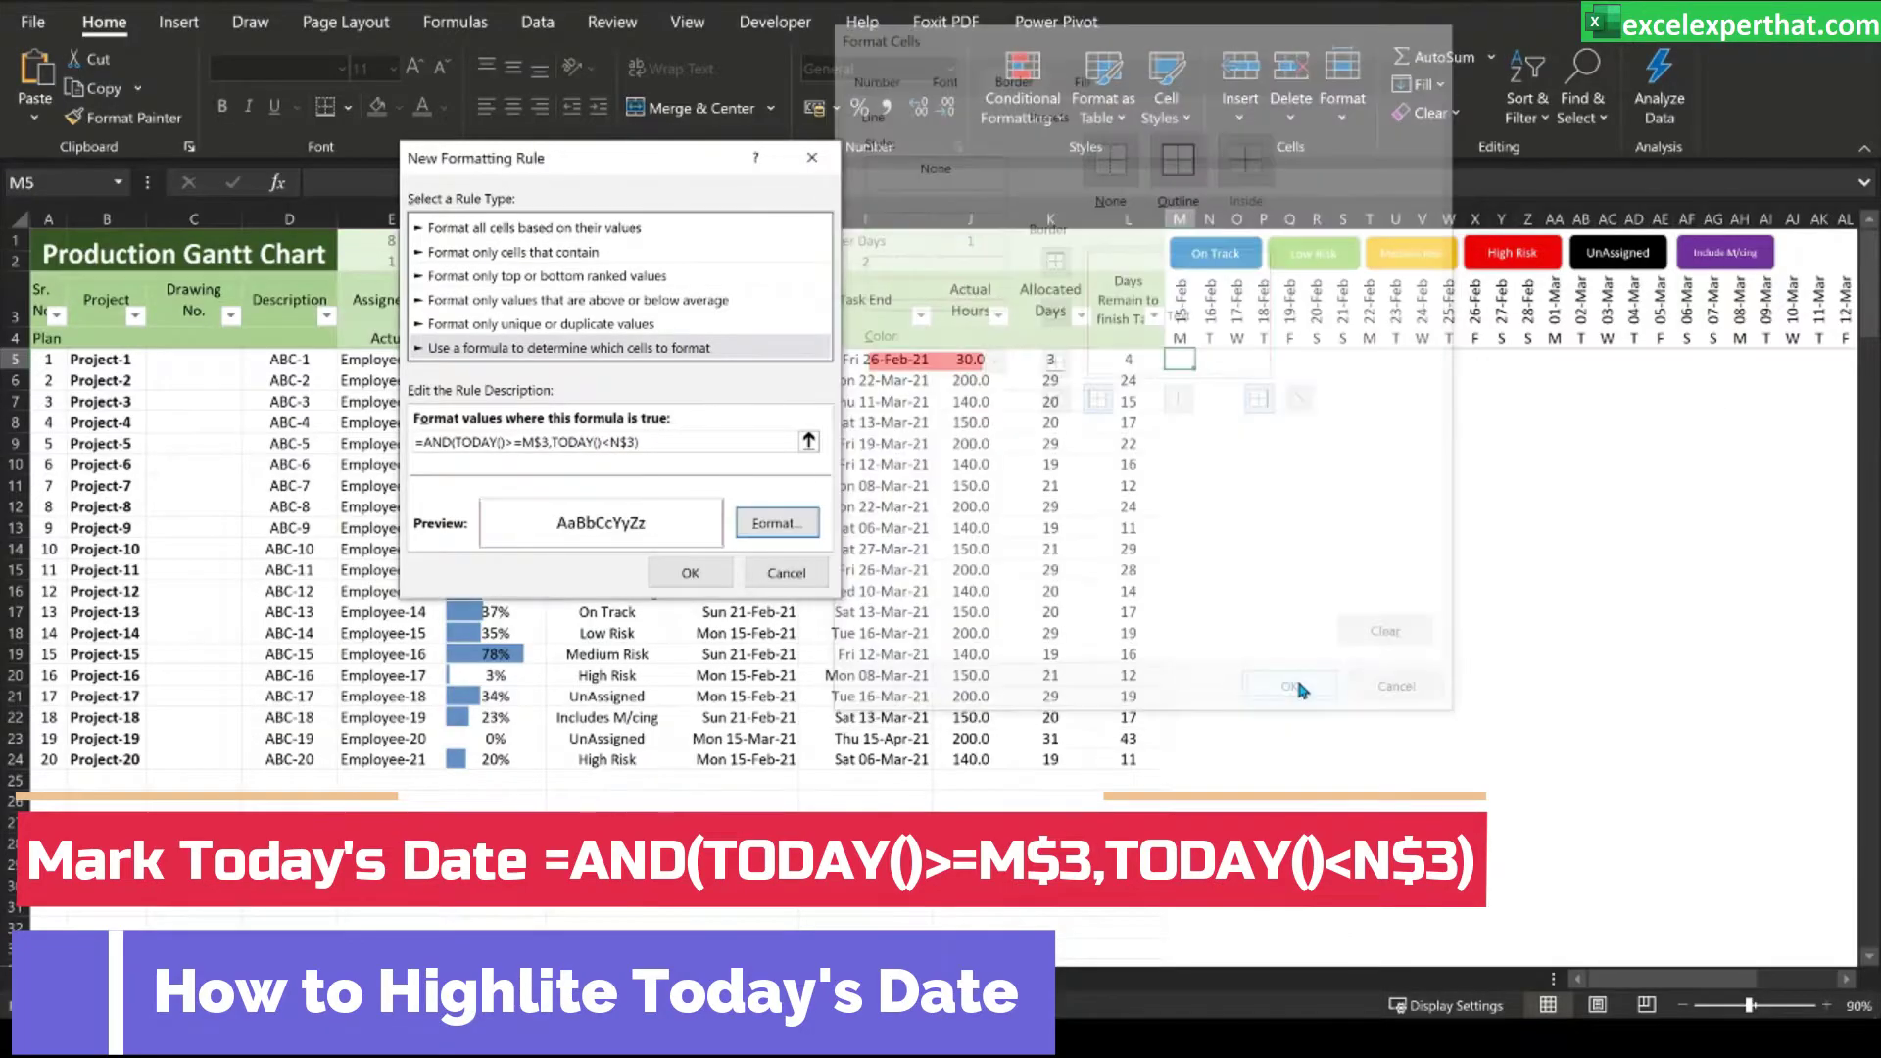
click(685, 573)
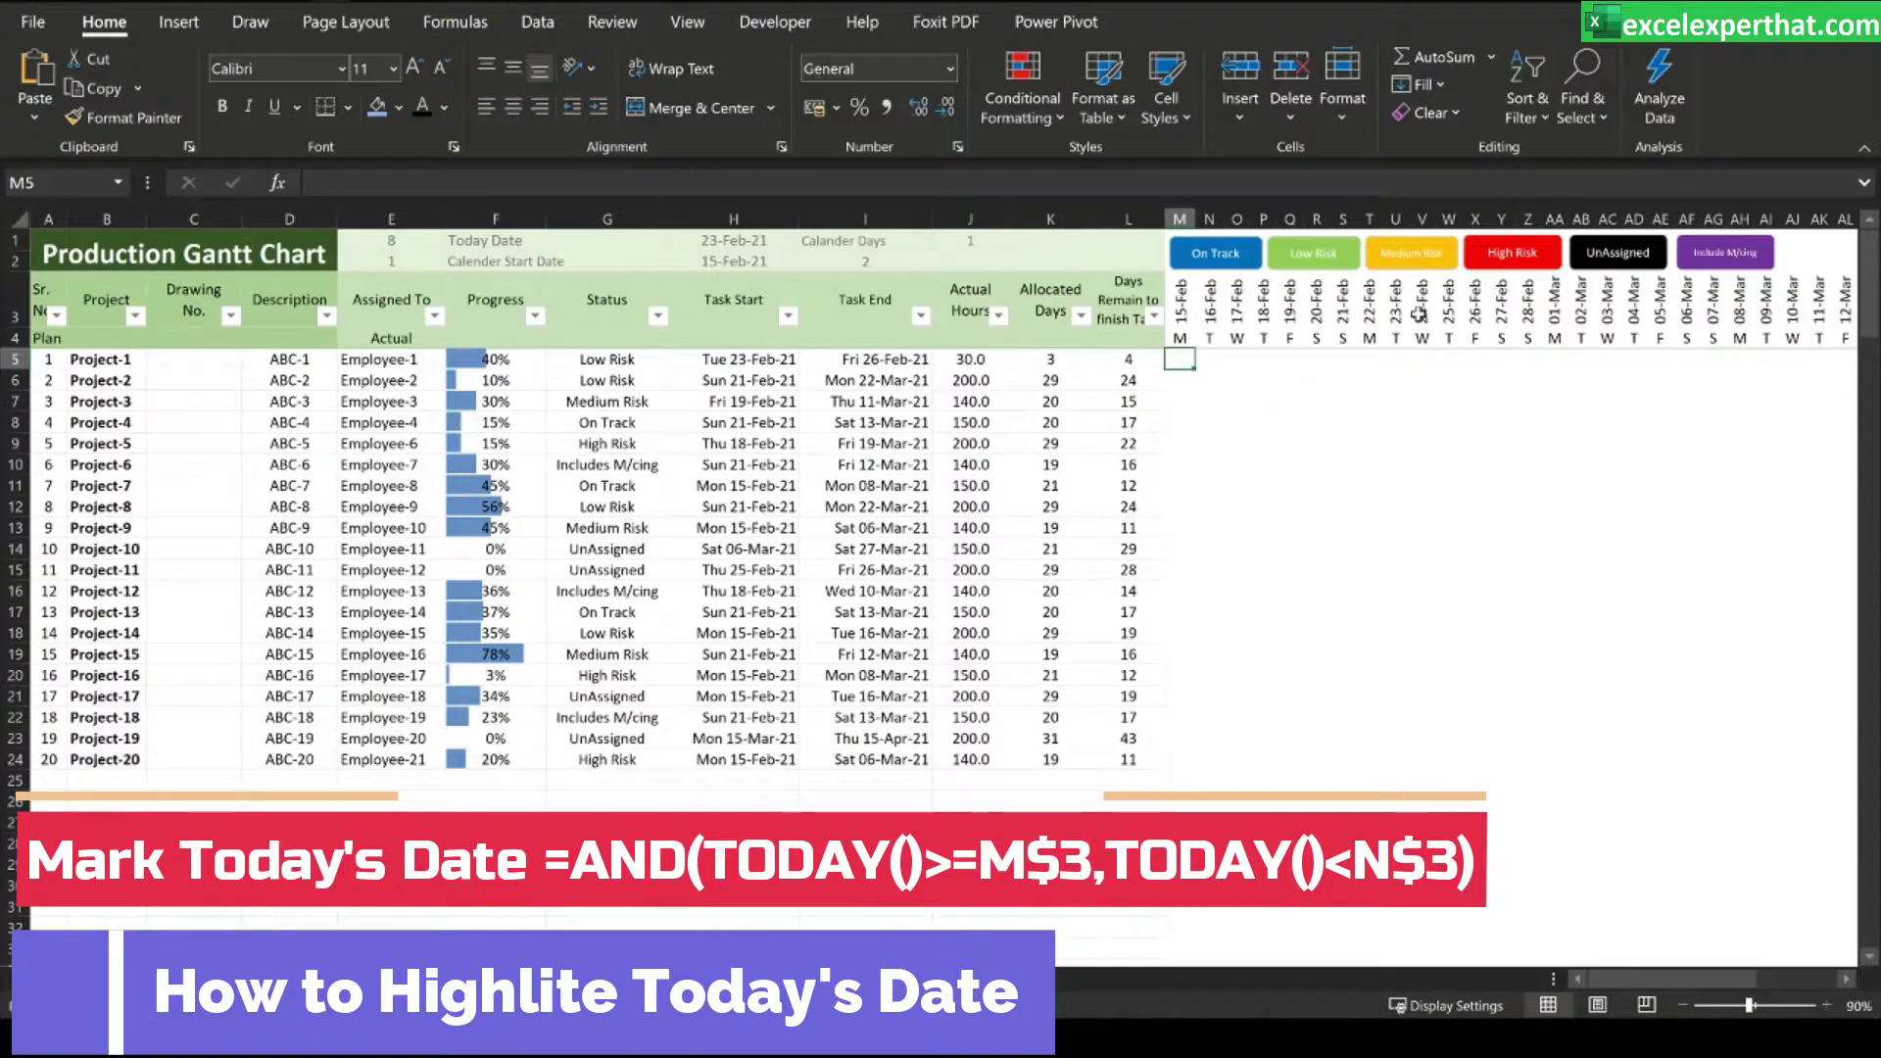
drag(1397, 306, 1399, 784)
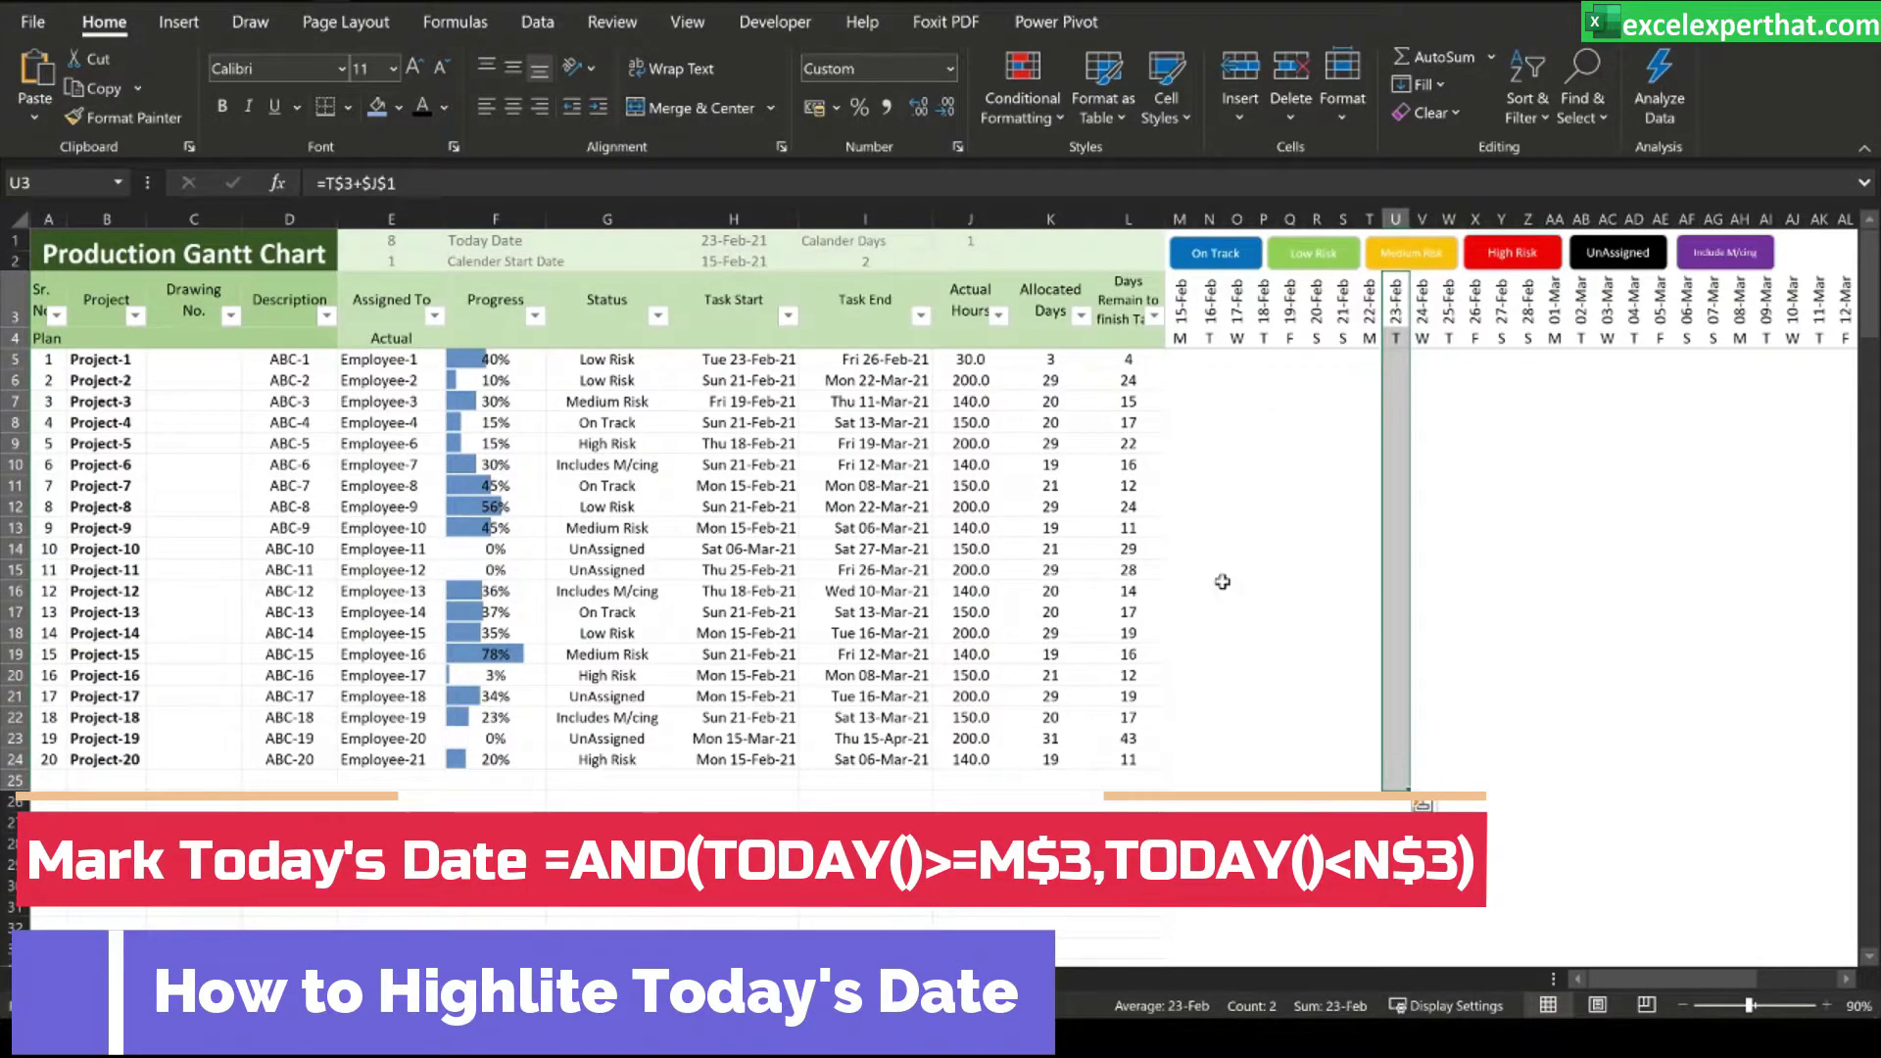
- Open and close the conditional formatting rules manager twice without changes
click(1315, 485)
click(1022, 107)
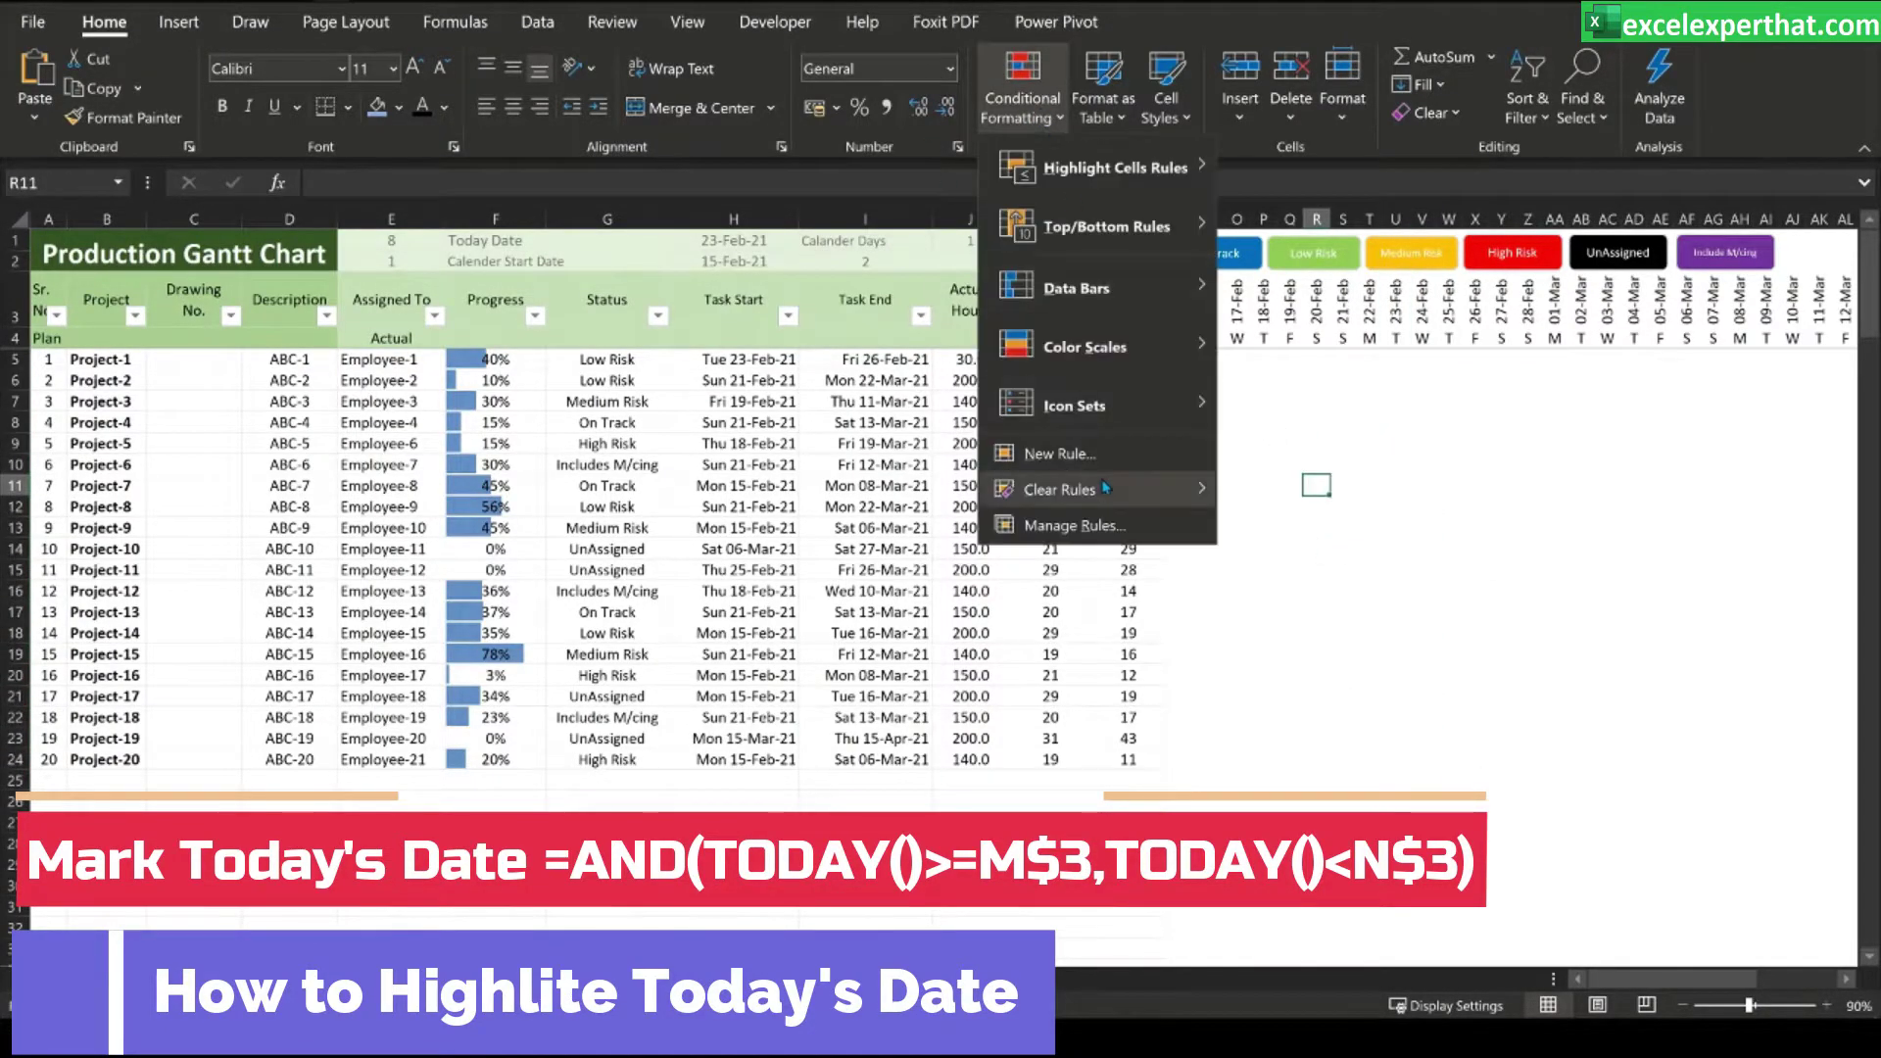
click(1102, 519)
click(955, 528)
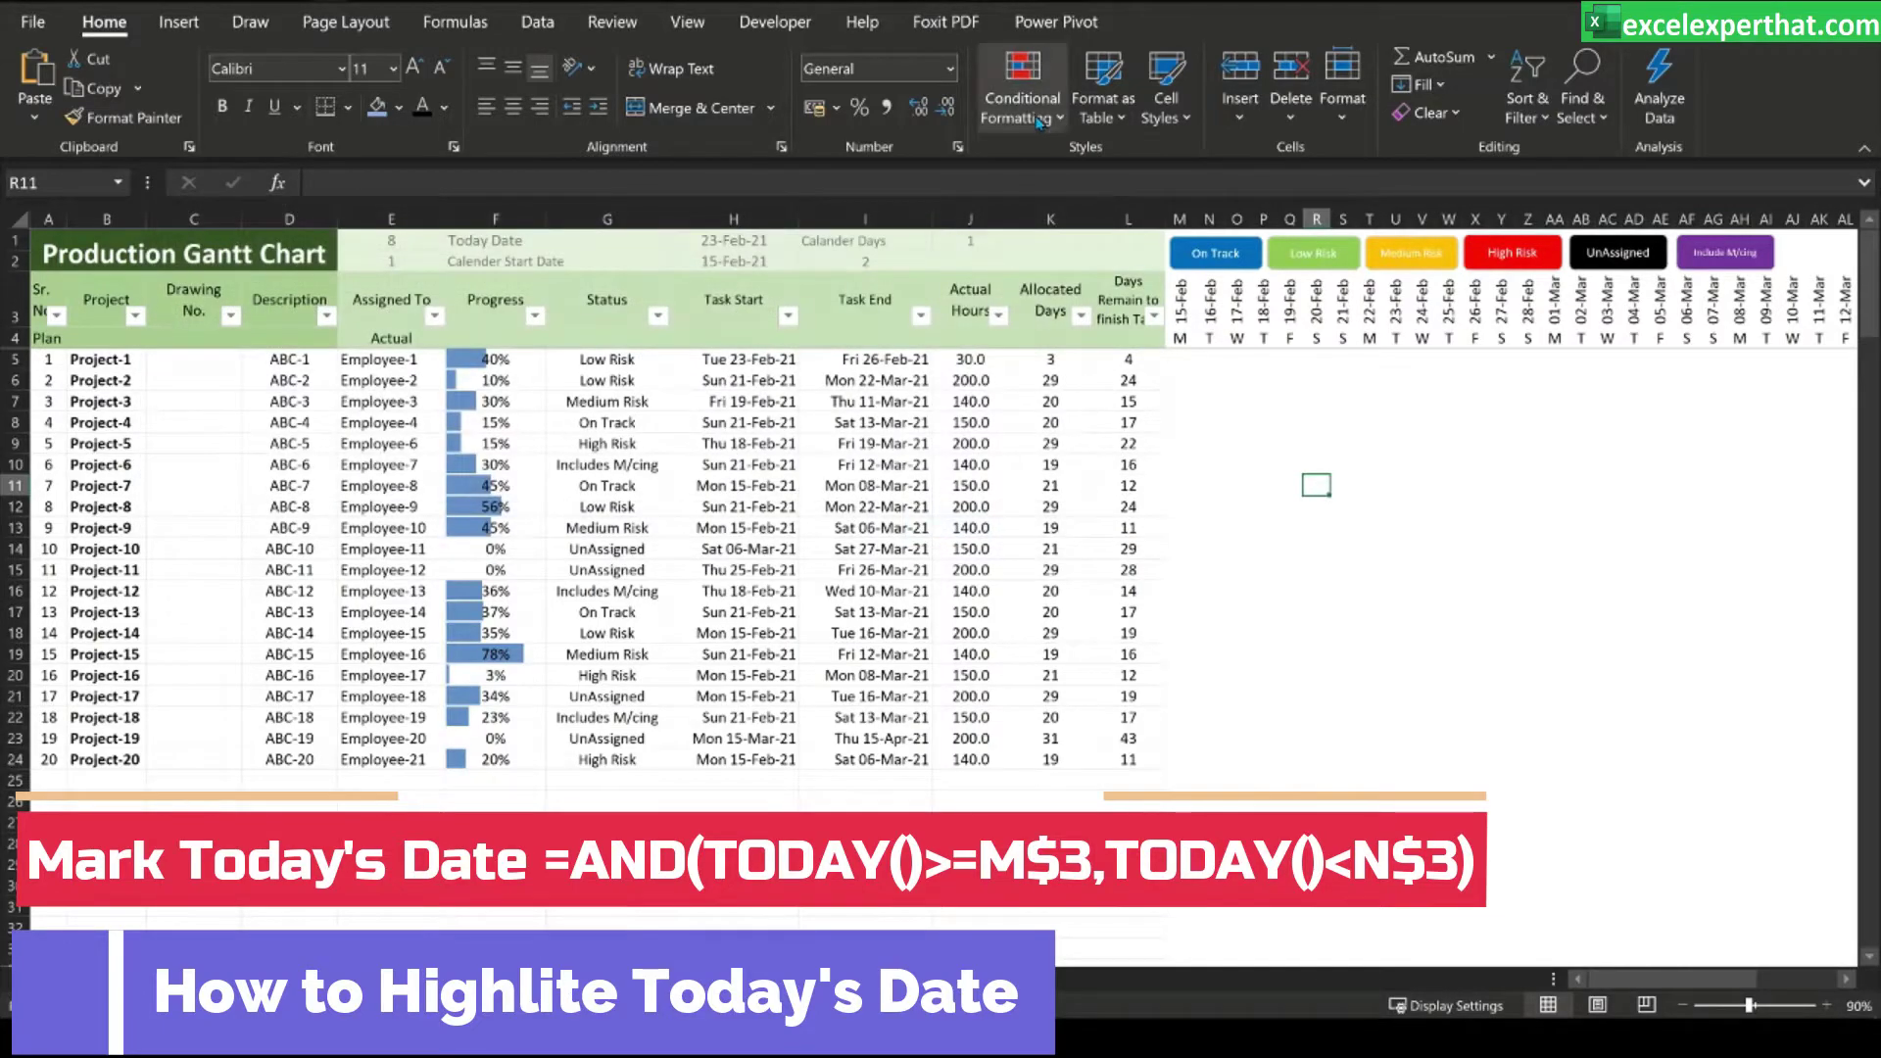
click(1075, 526)
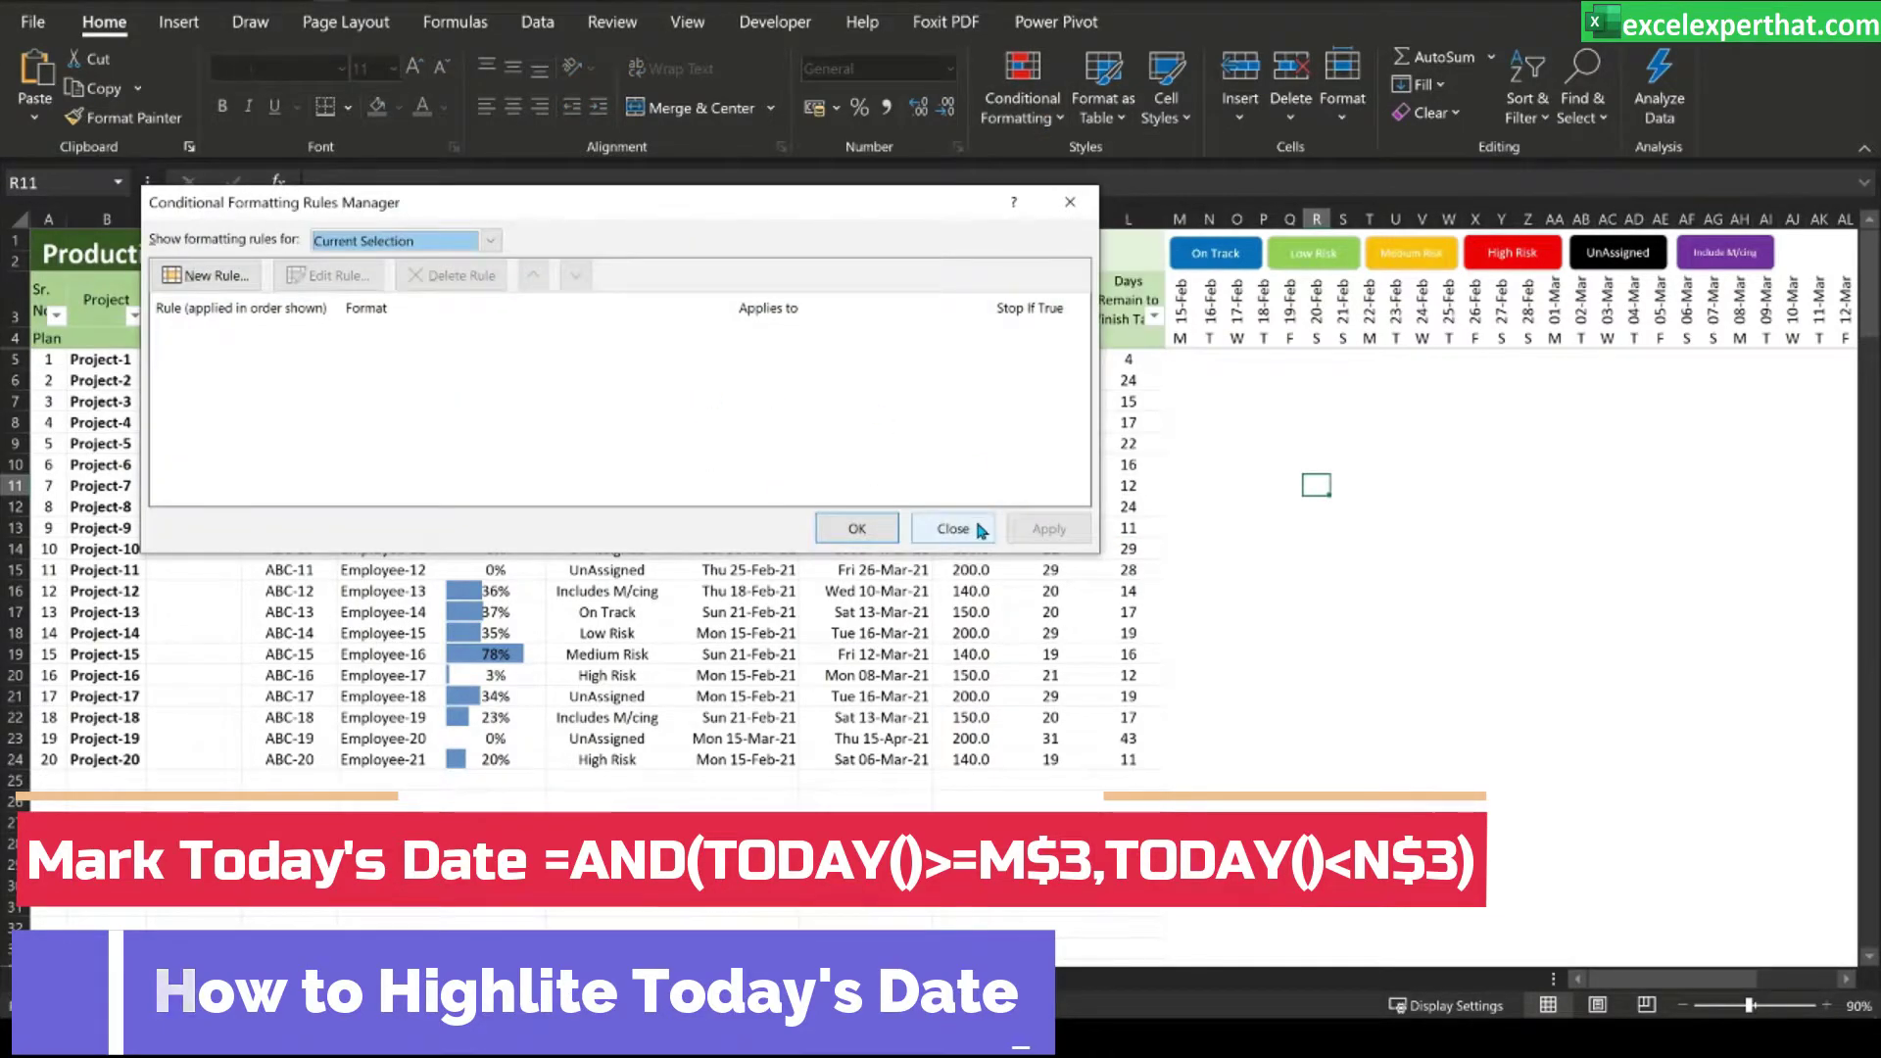
click(953, 526)
- Set the today rule's Applies to range to =$M$5:$CU$24 and inspect the 23-Feb column
click(1176, 361)
click(1022, 98)
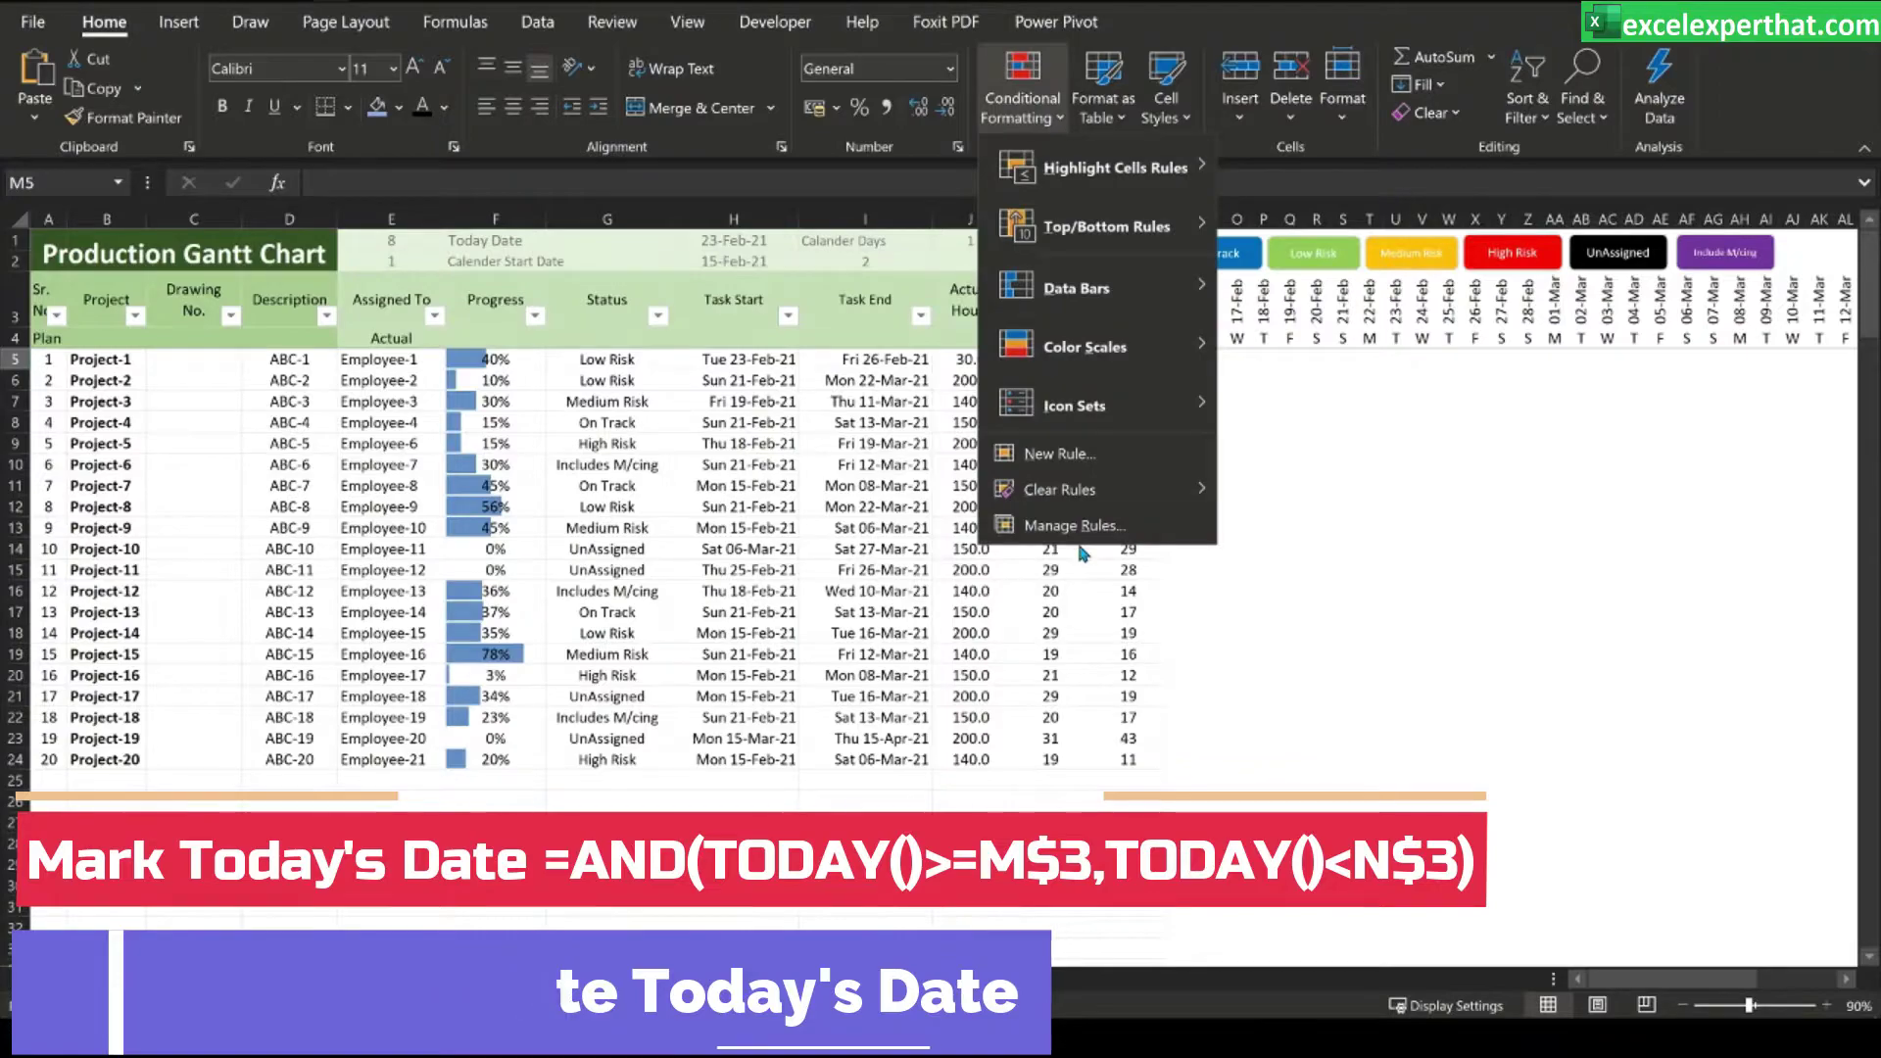
click(1075, 526)
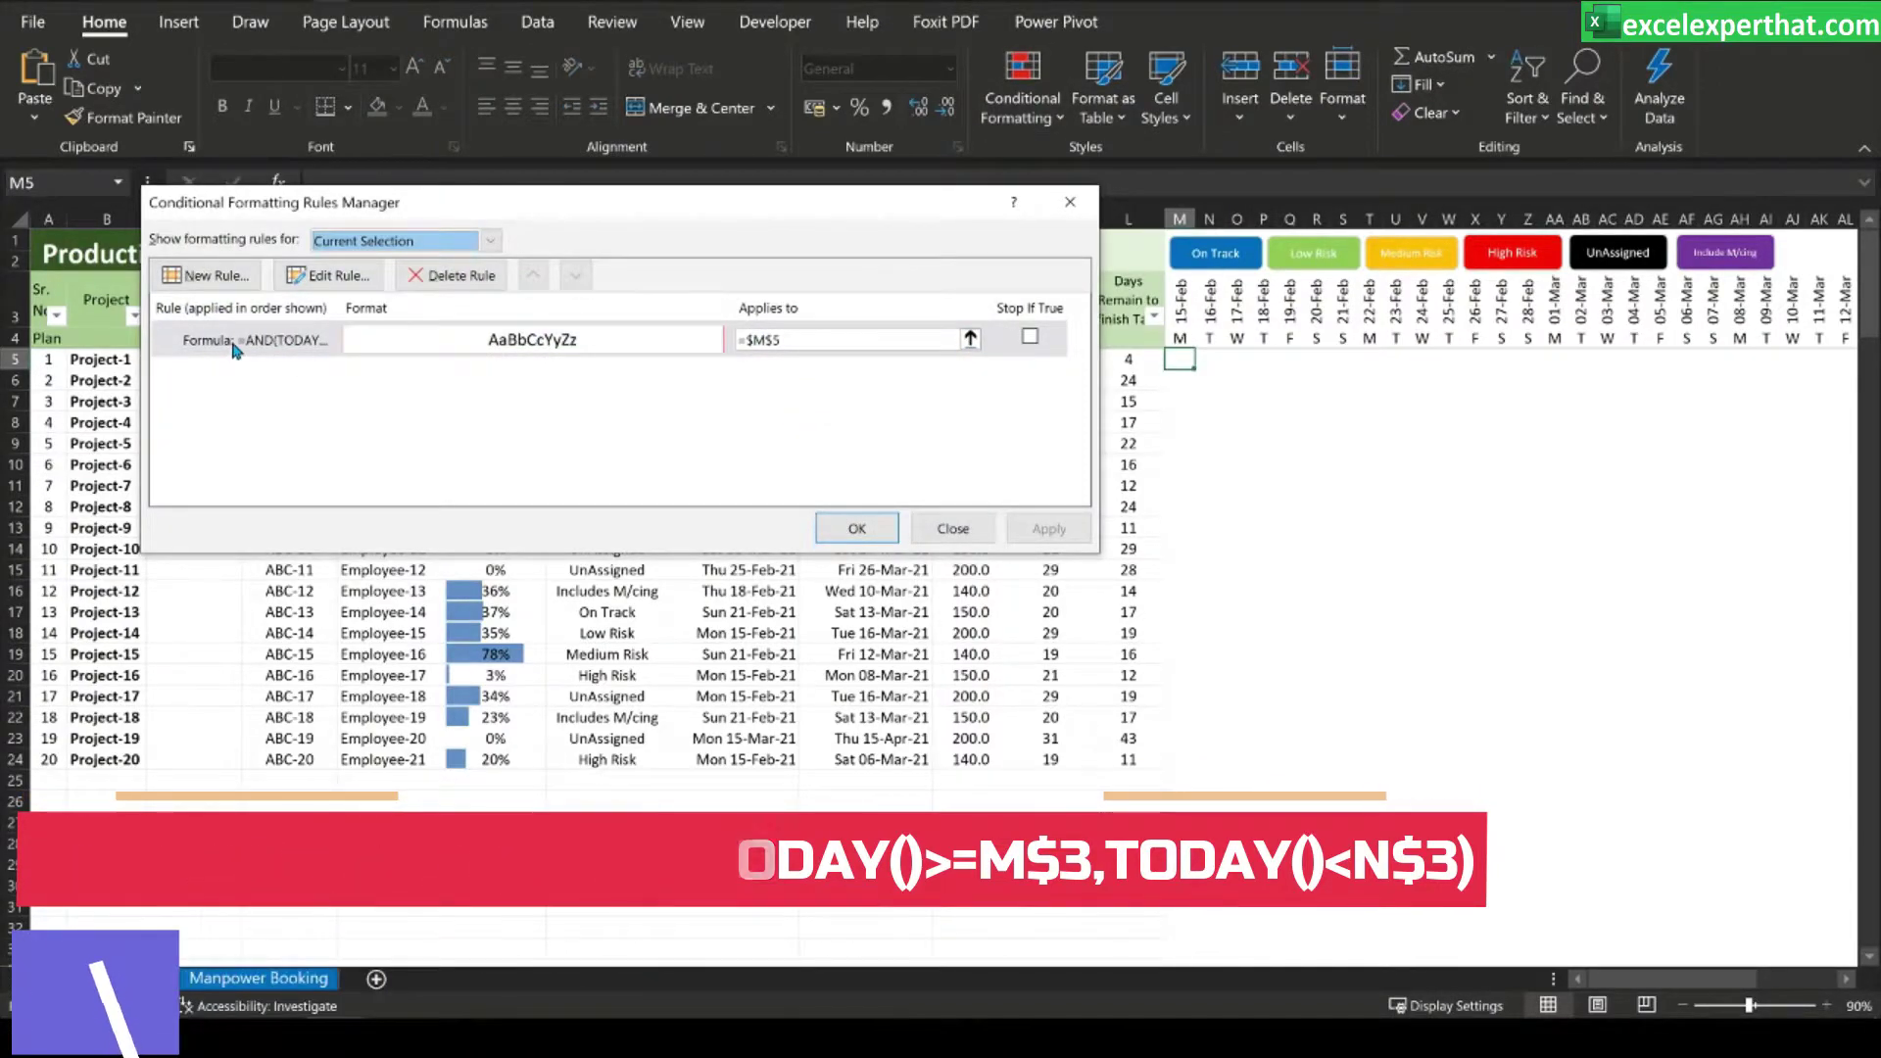
click(331, 344)
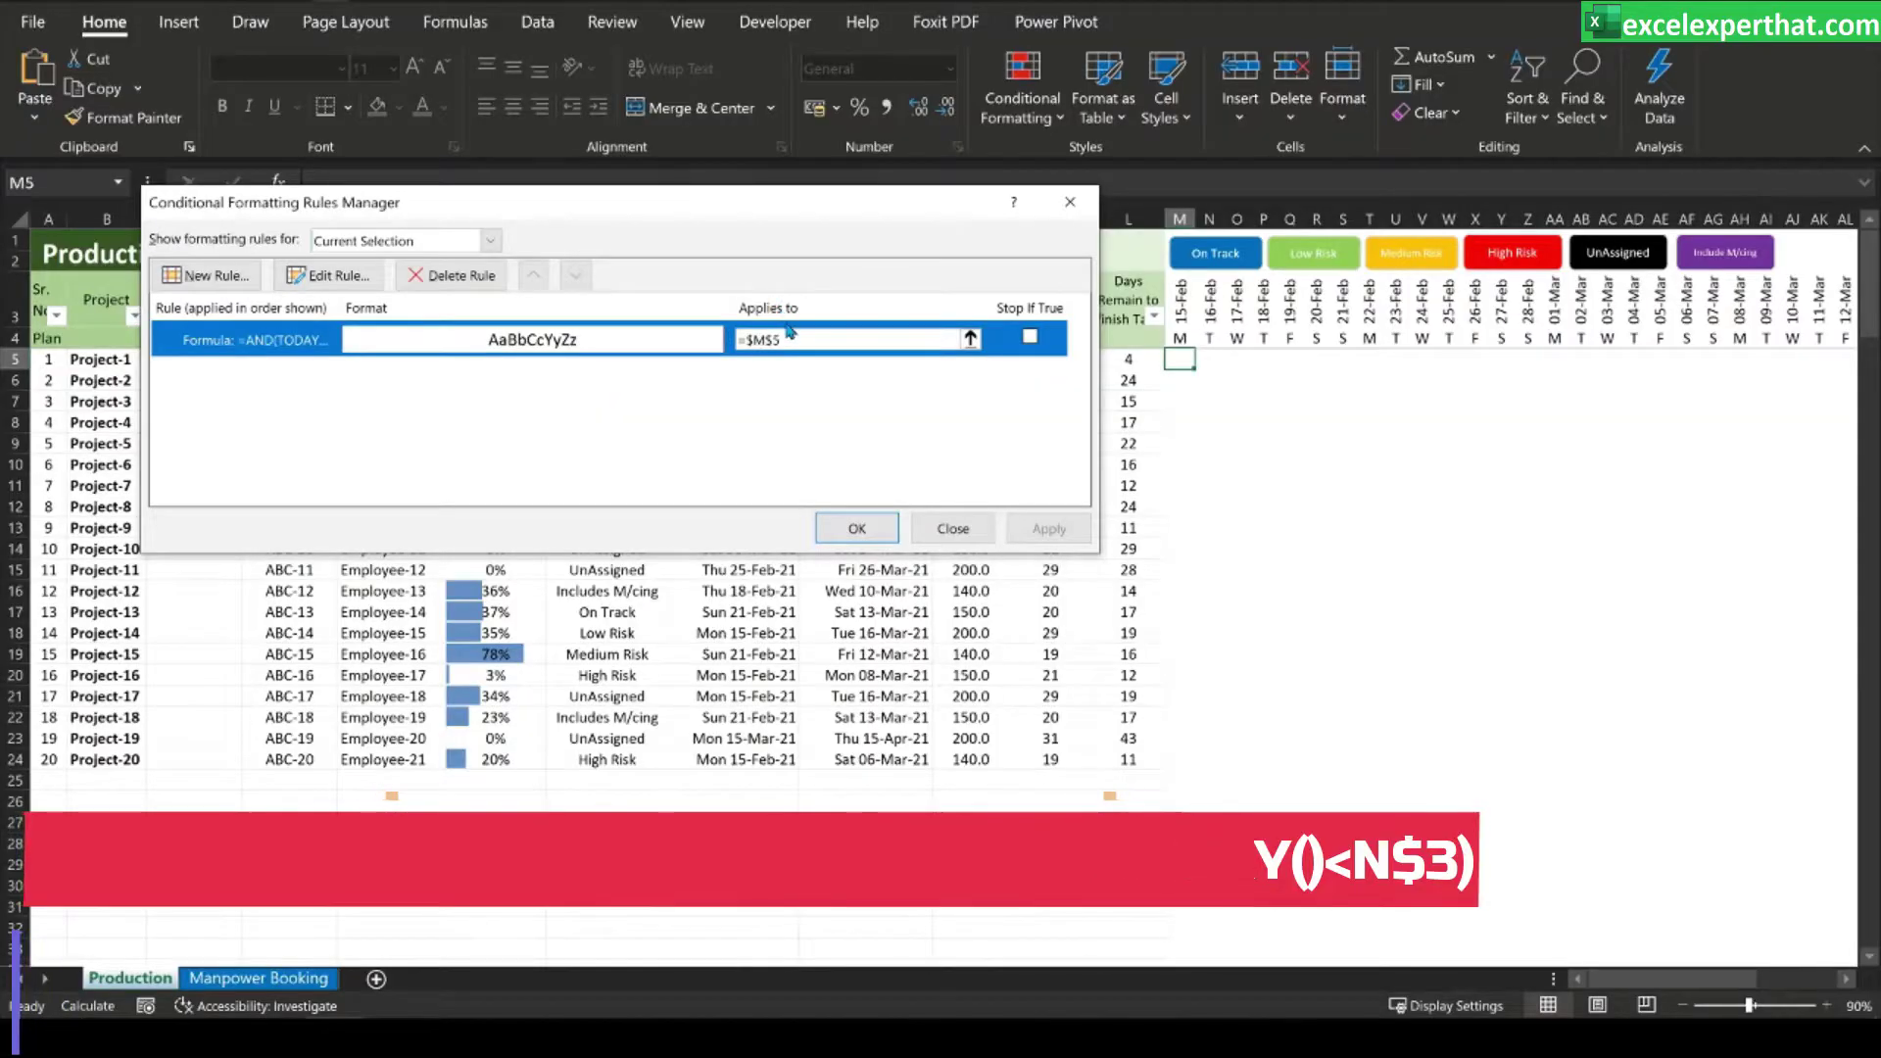
click(970, 339)
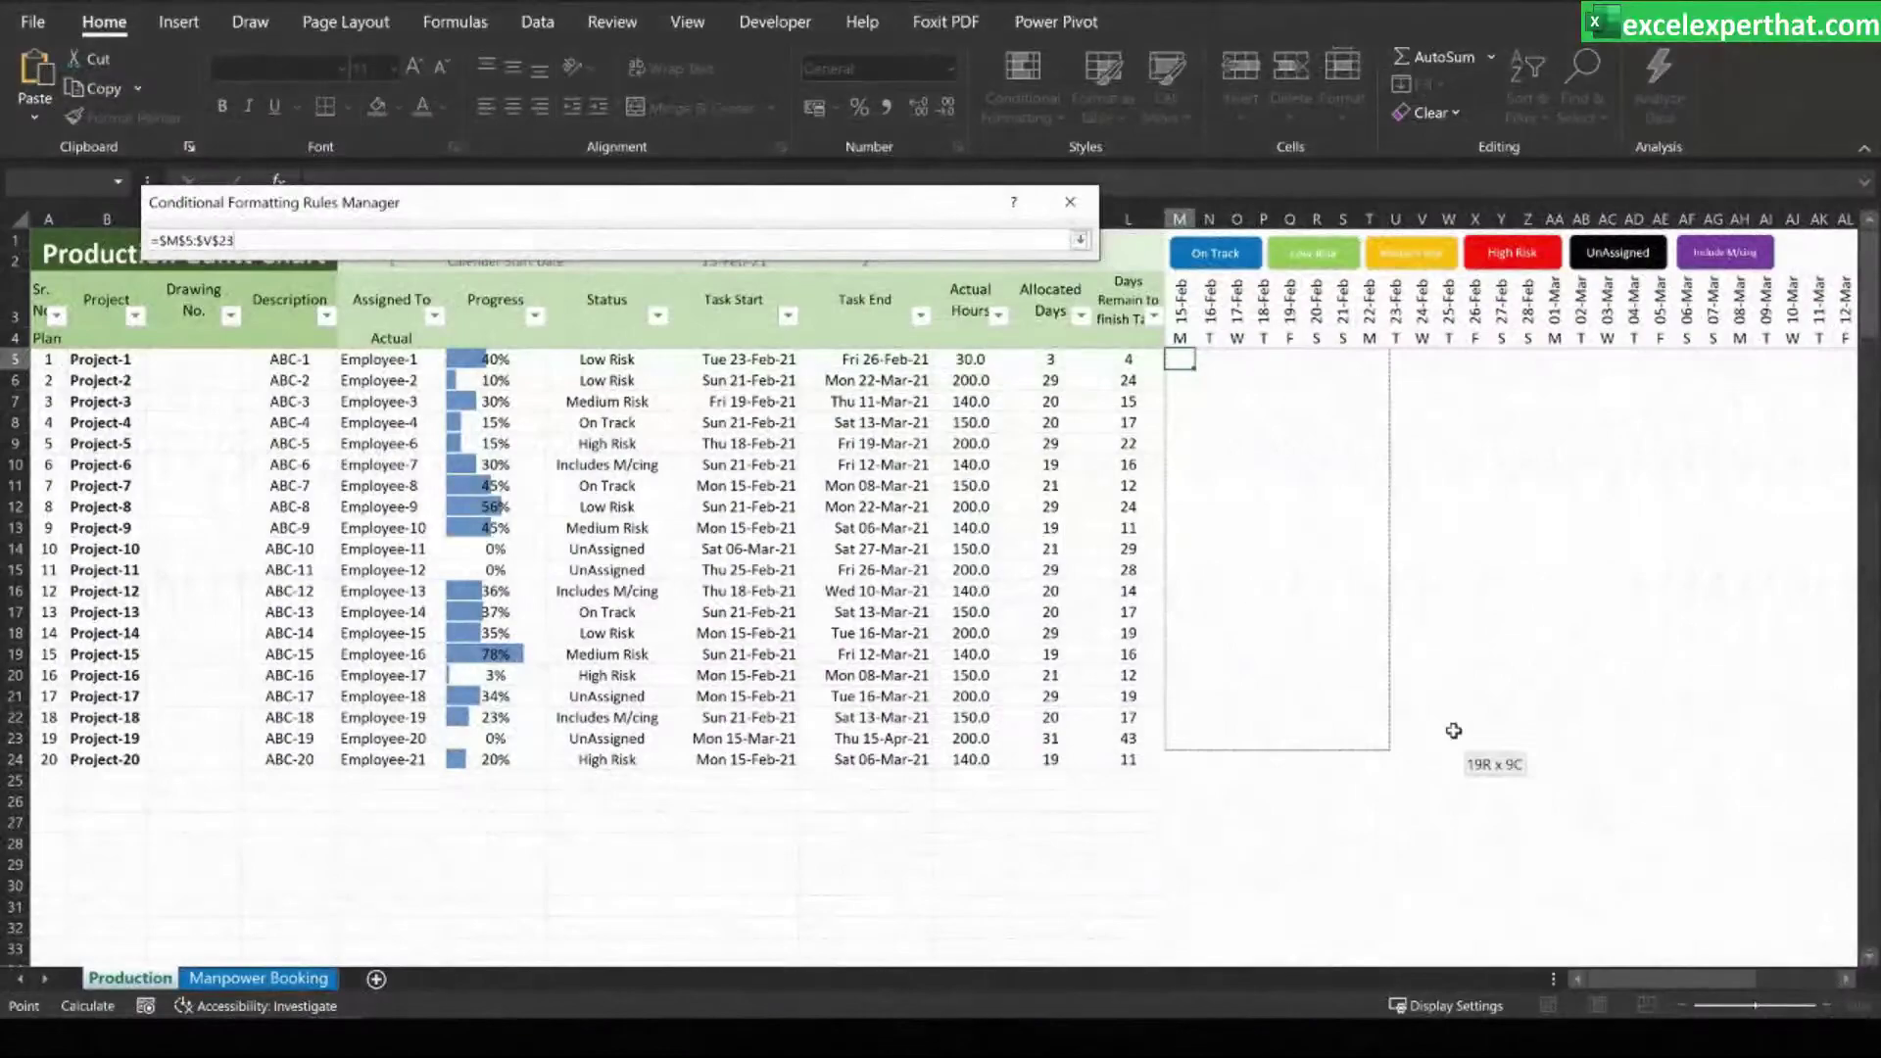
mouse_move(1876, 733)
mouse_down()
mouse_move(1876, 760)
mouse_move(1788, 754)
mouse_up()
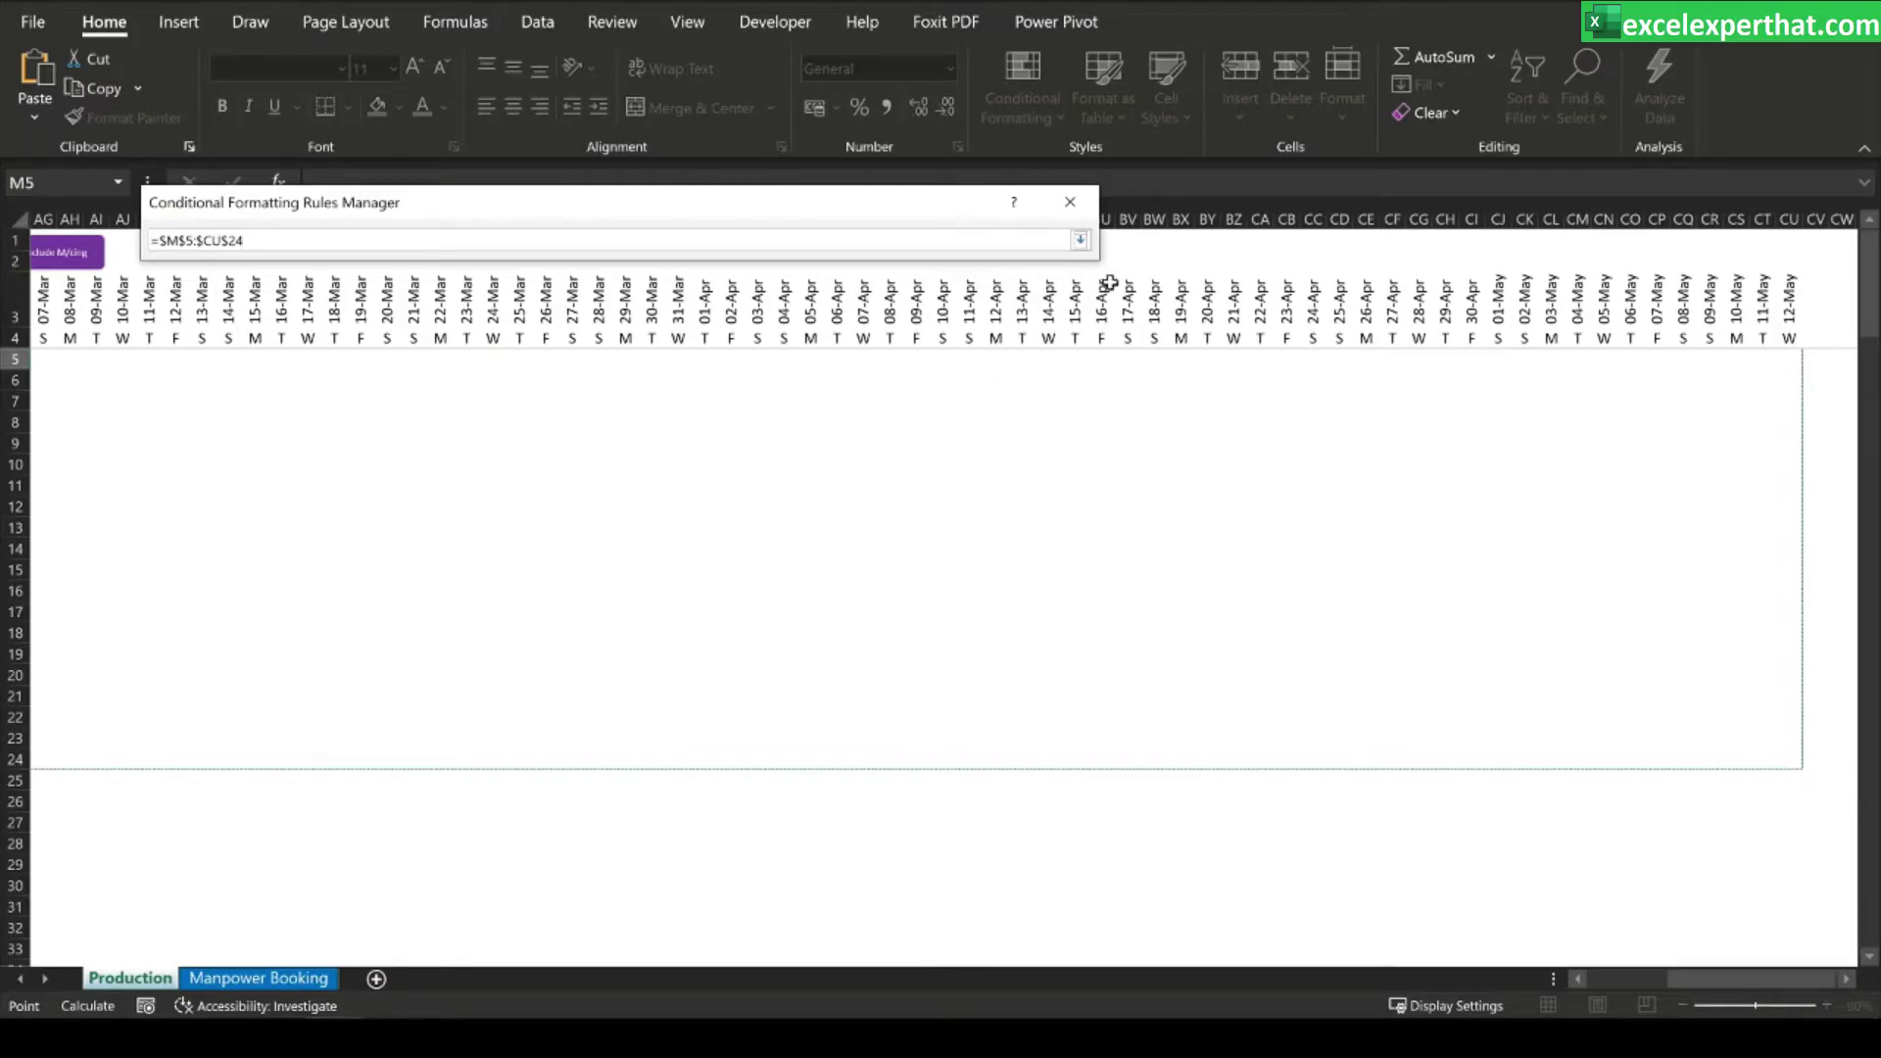
click(1079, 241)
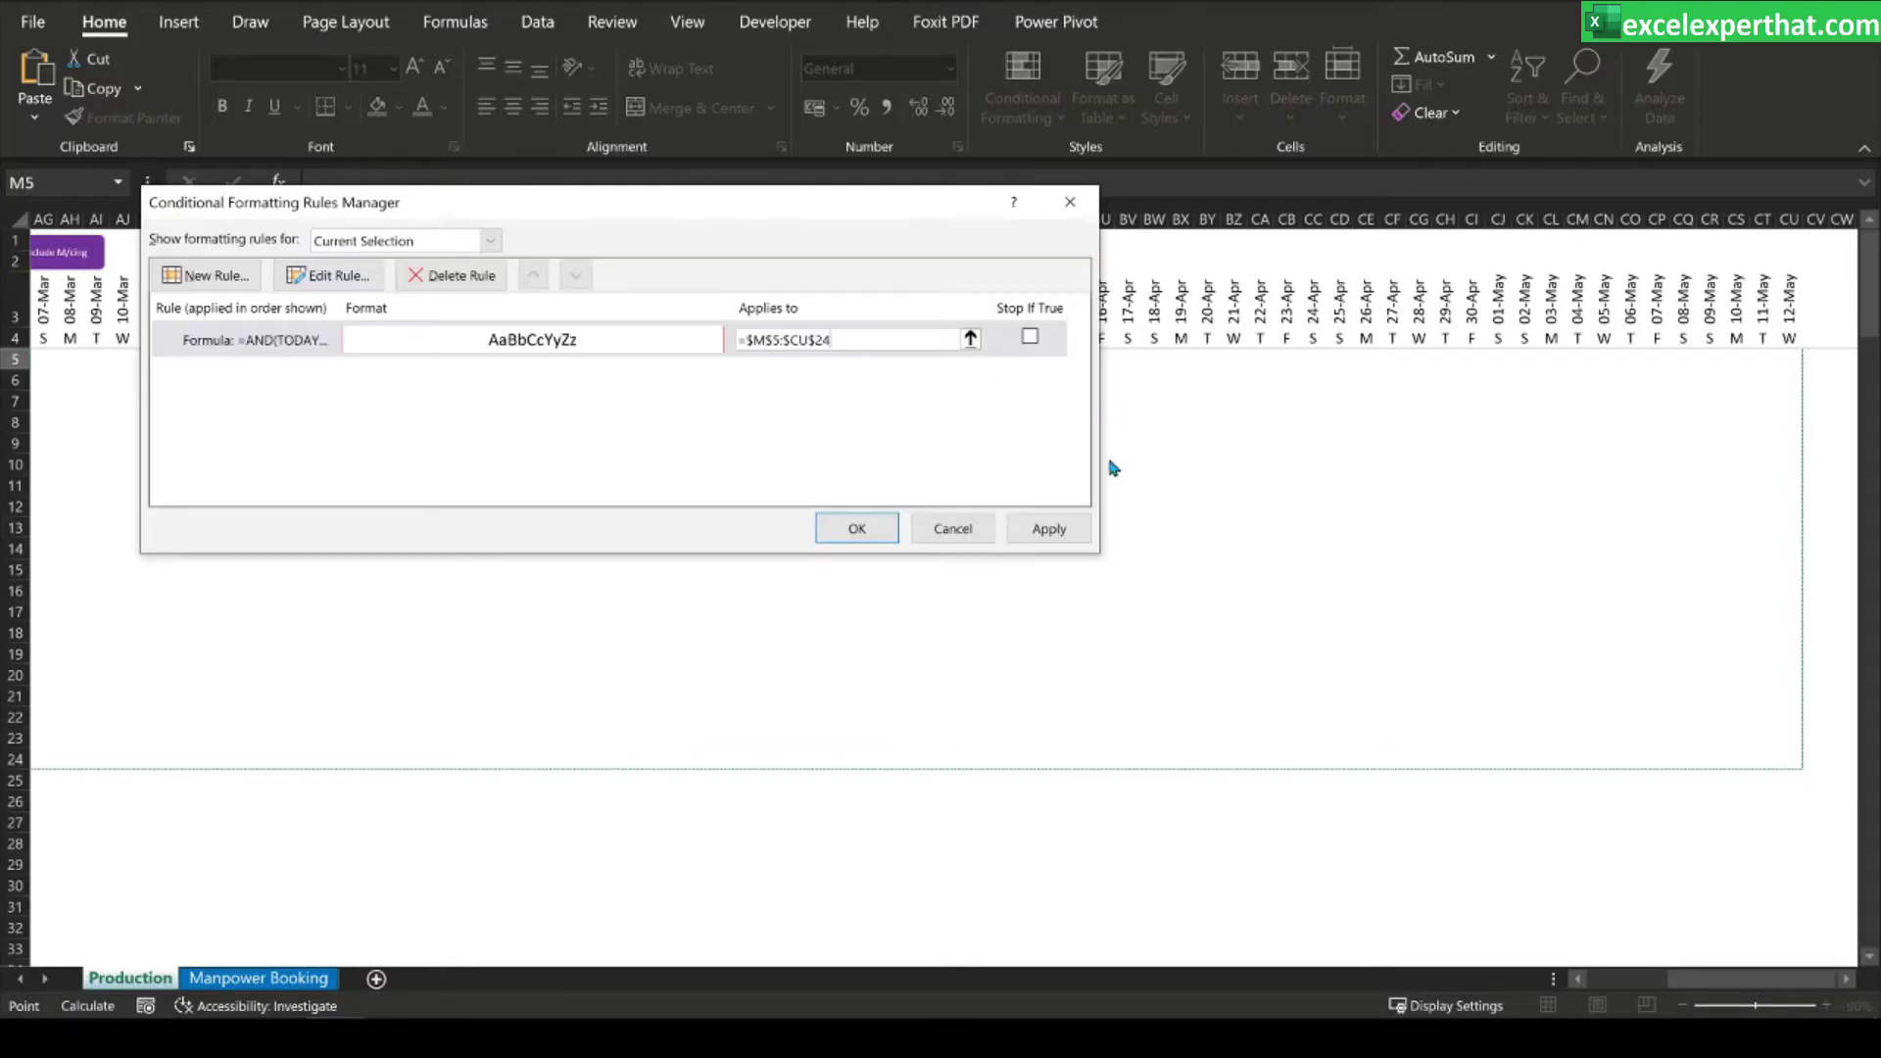
click(1051, 529)
click(870, 528)
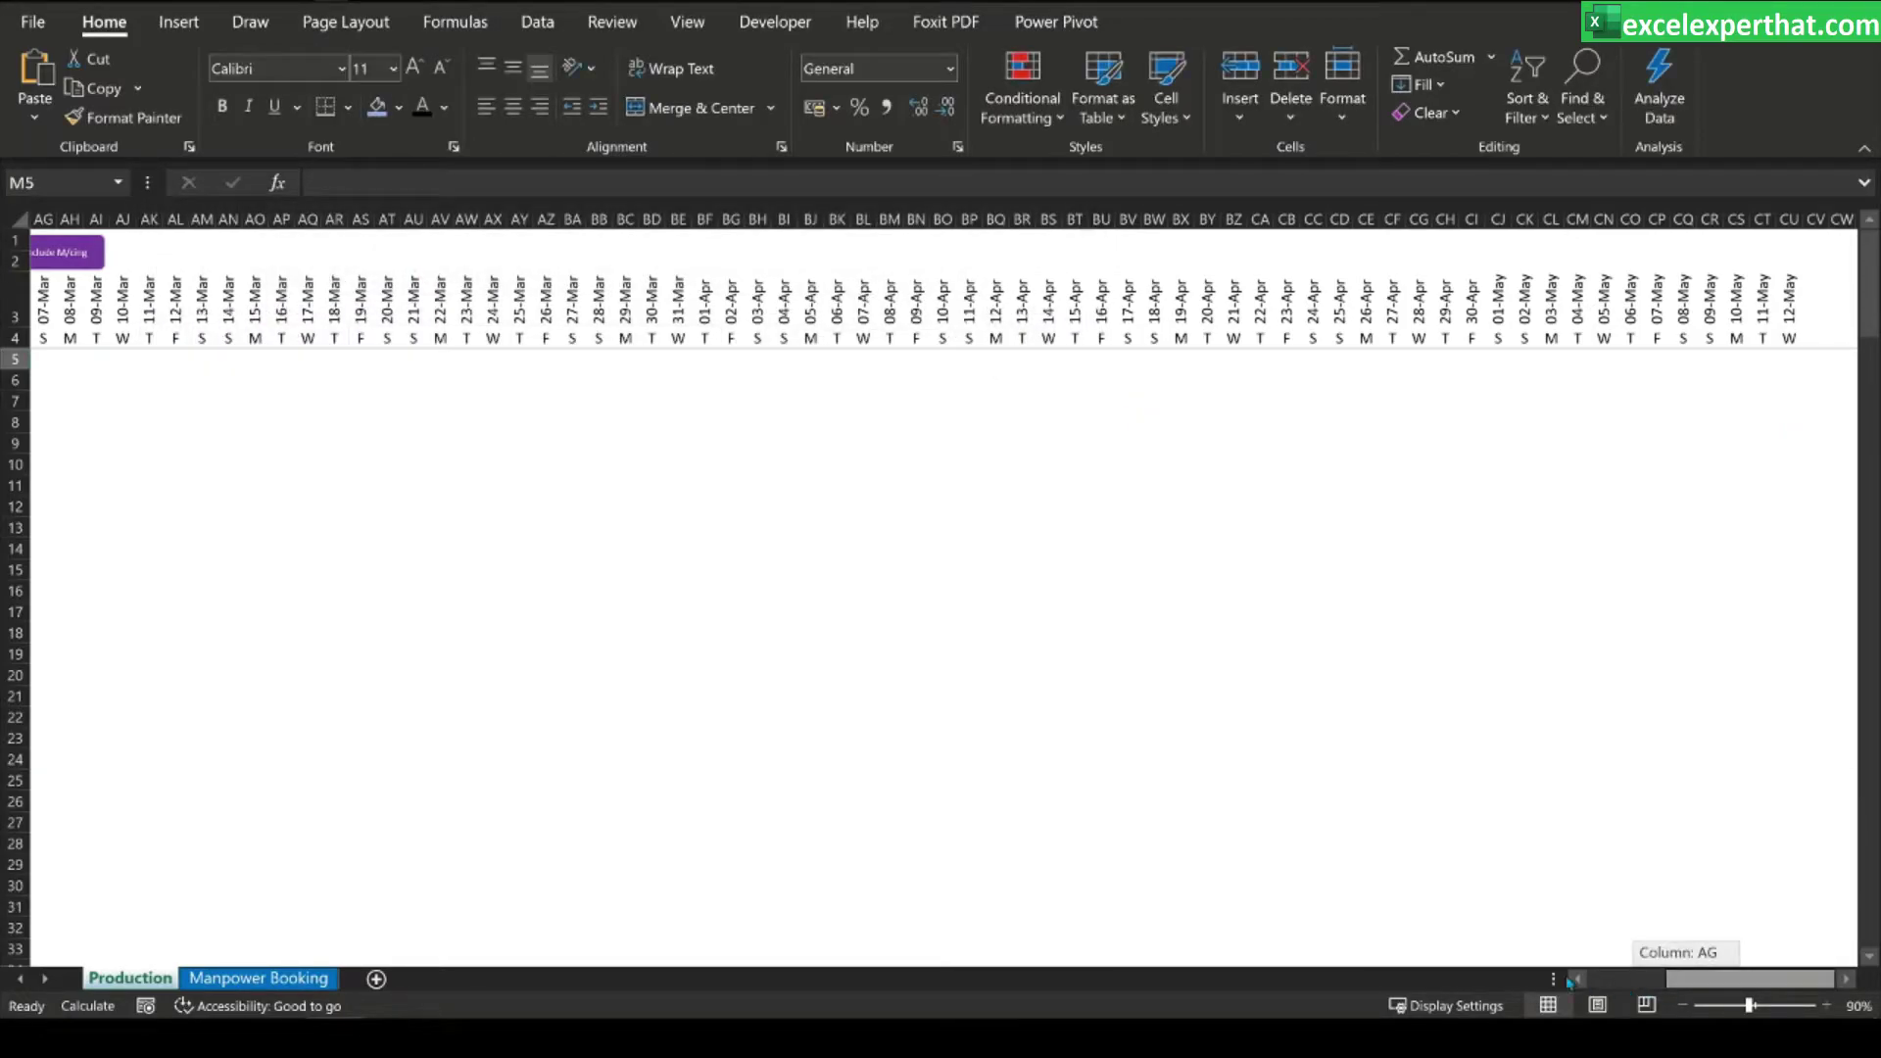
drag(1568, 982, 1496, 973)
drag(1394, 361, 1384, 764)
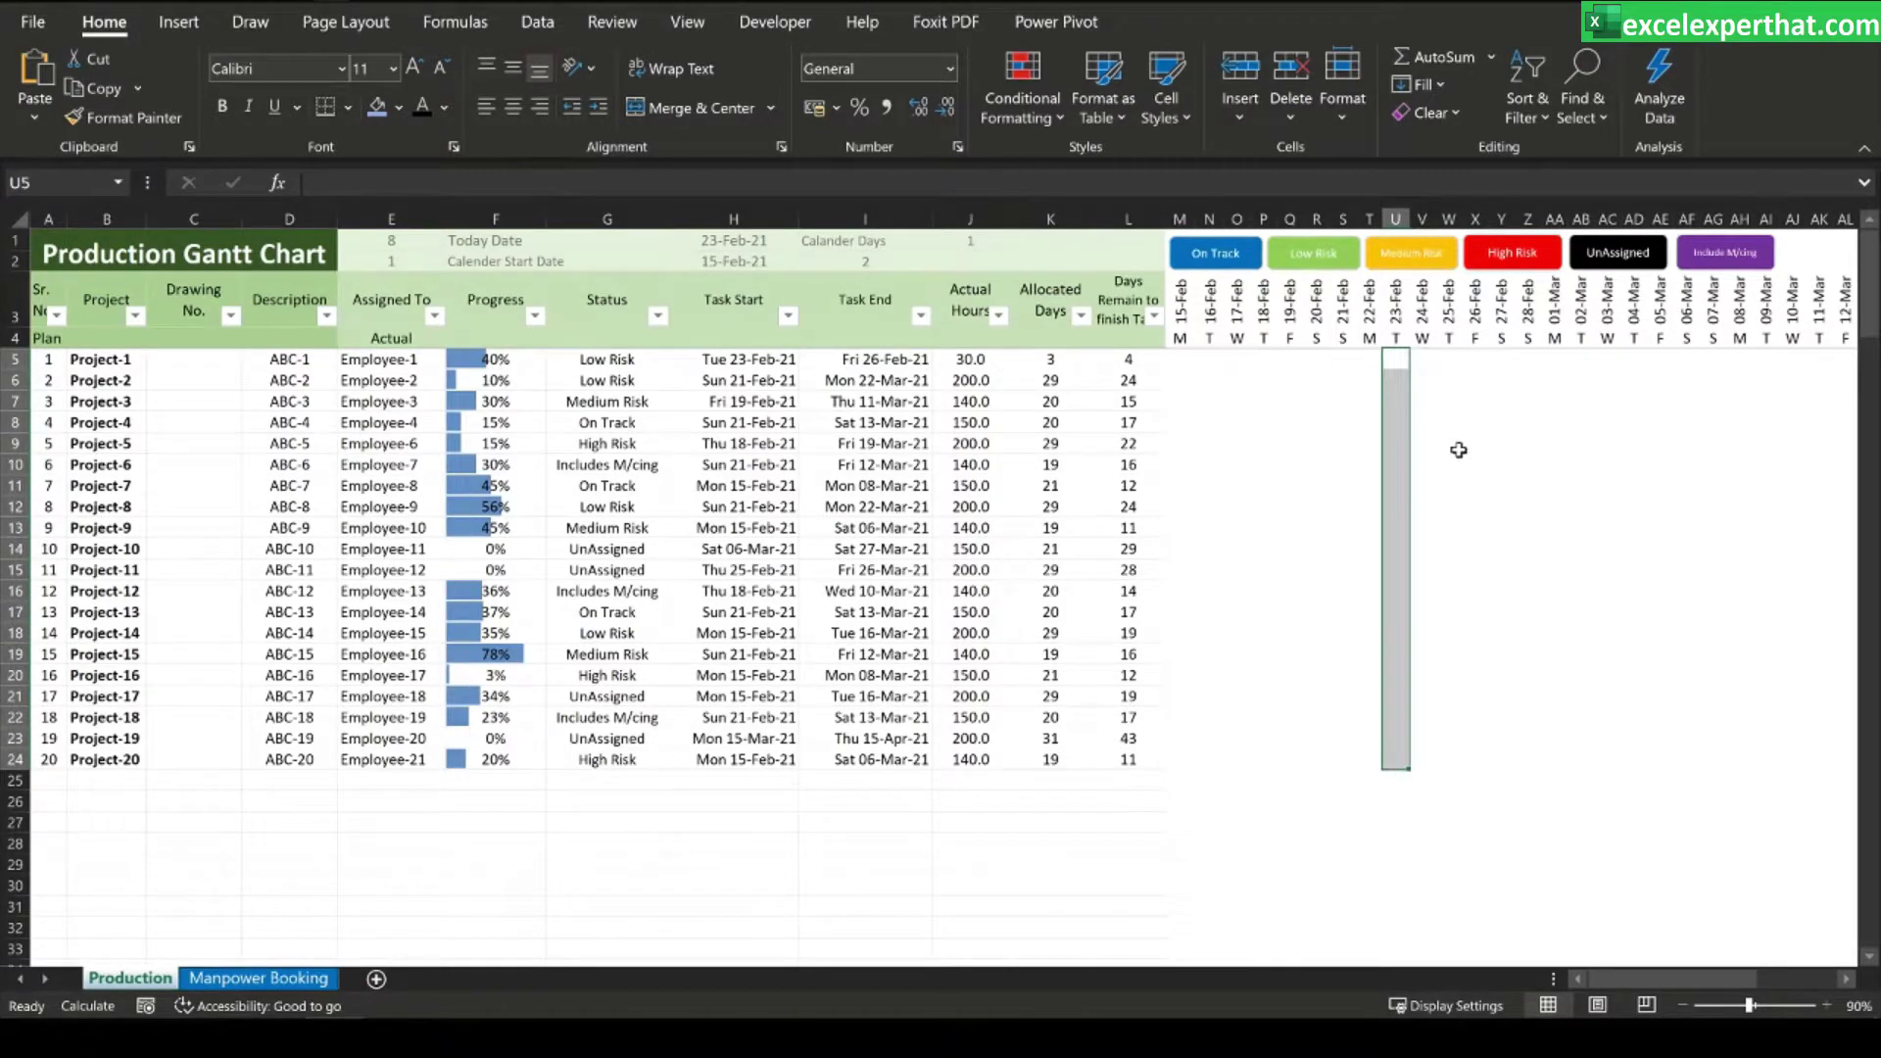
click(1476, 485)
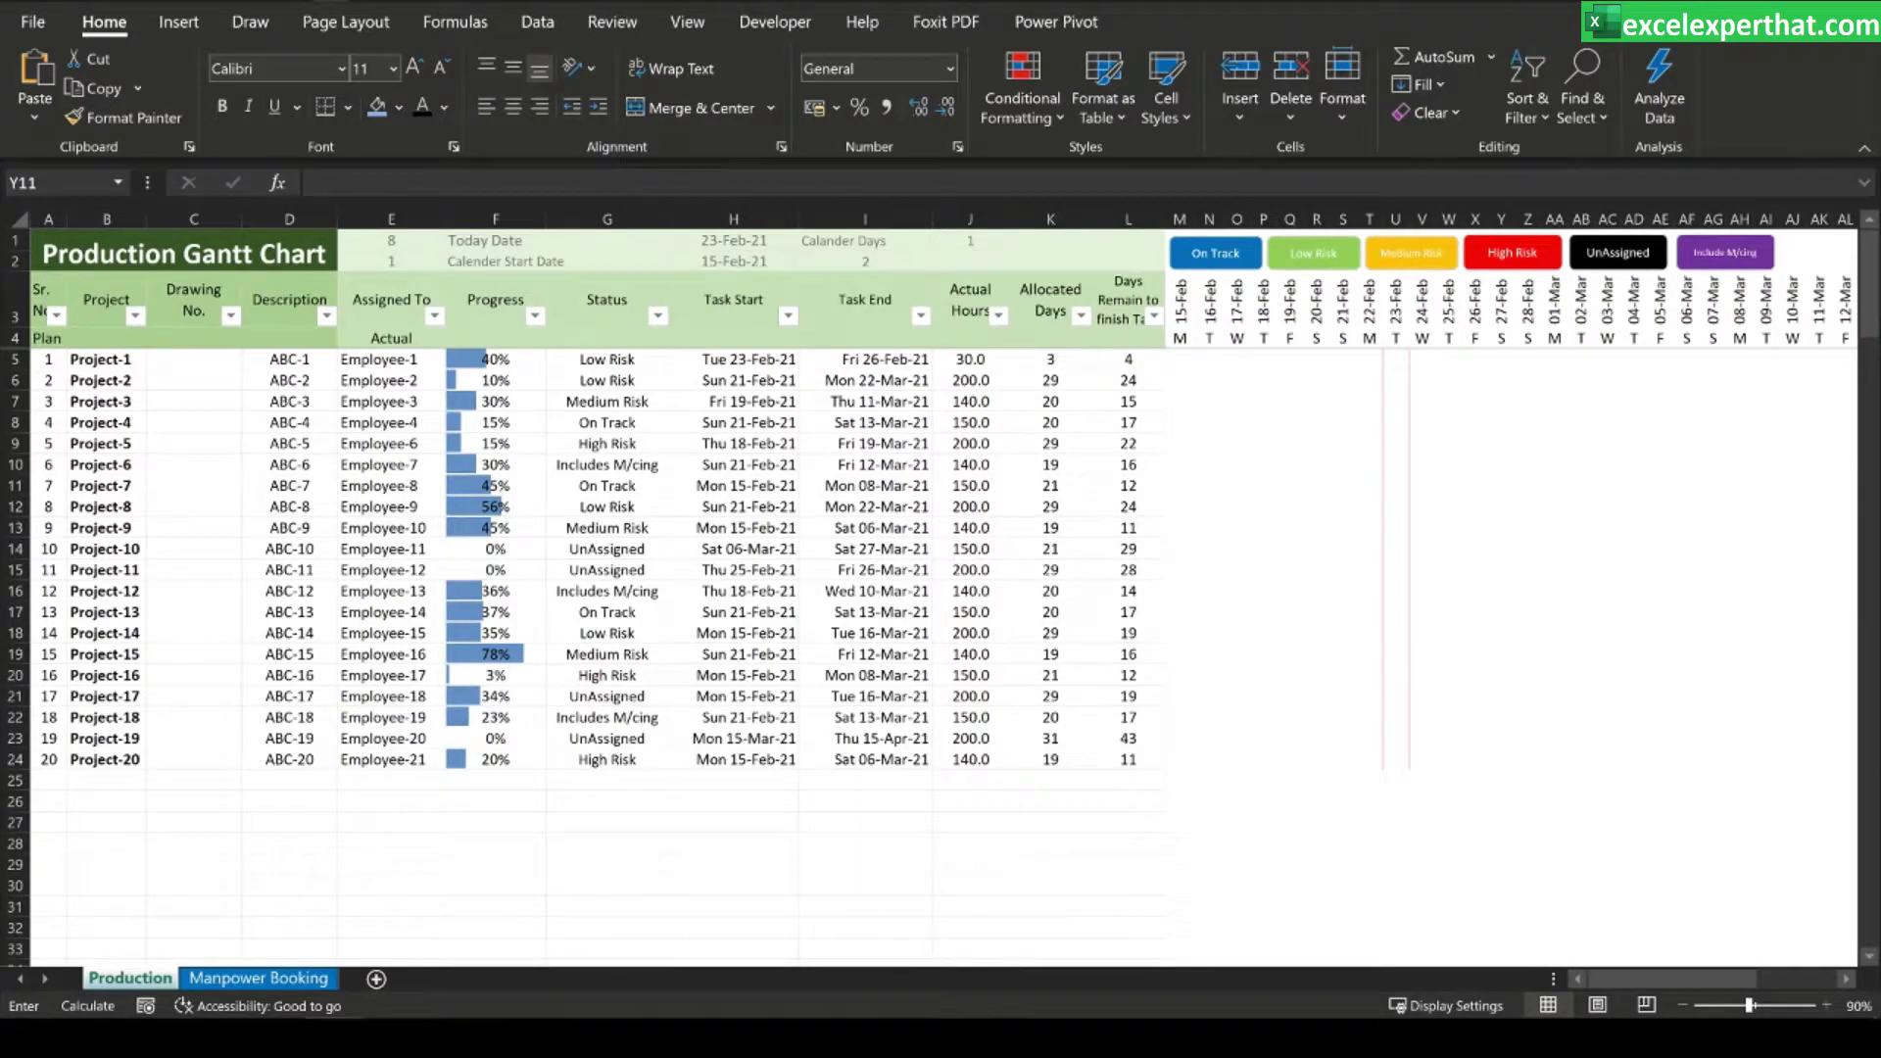
key(Escape)
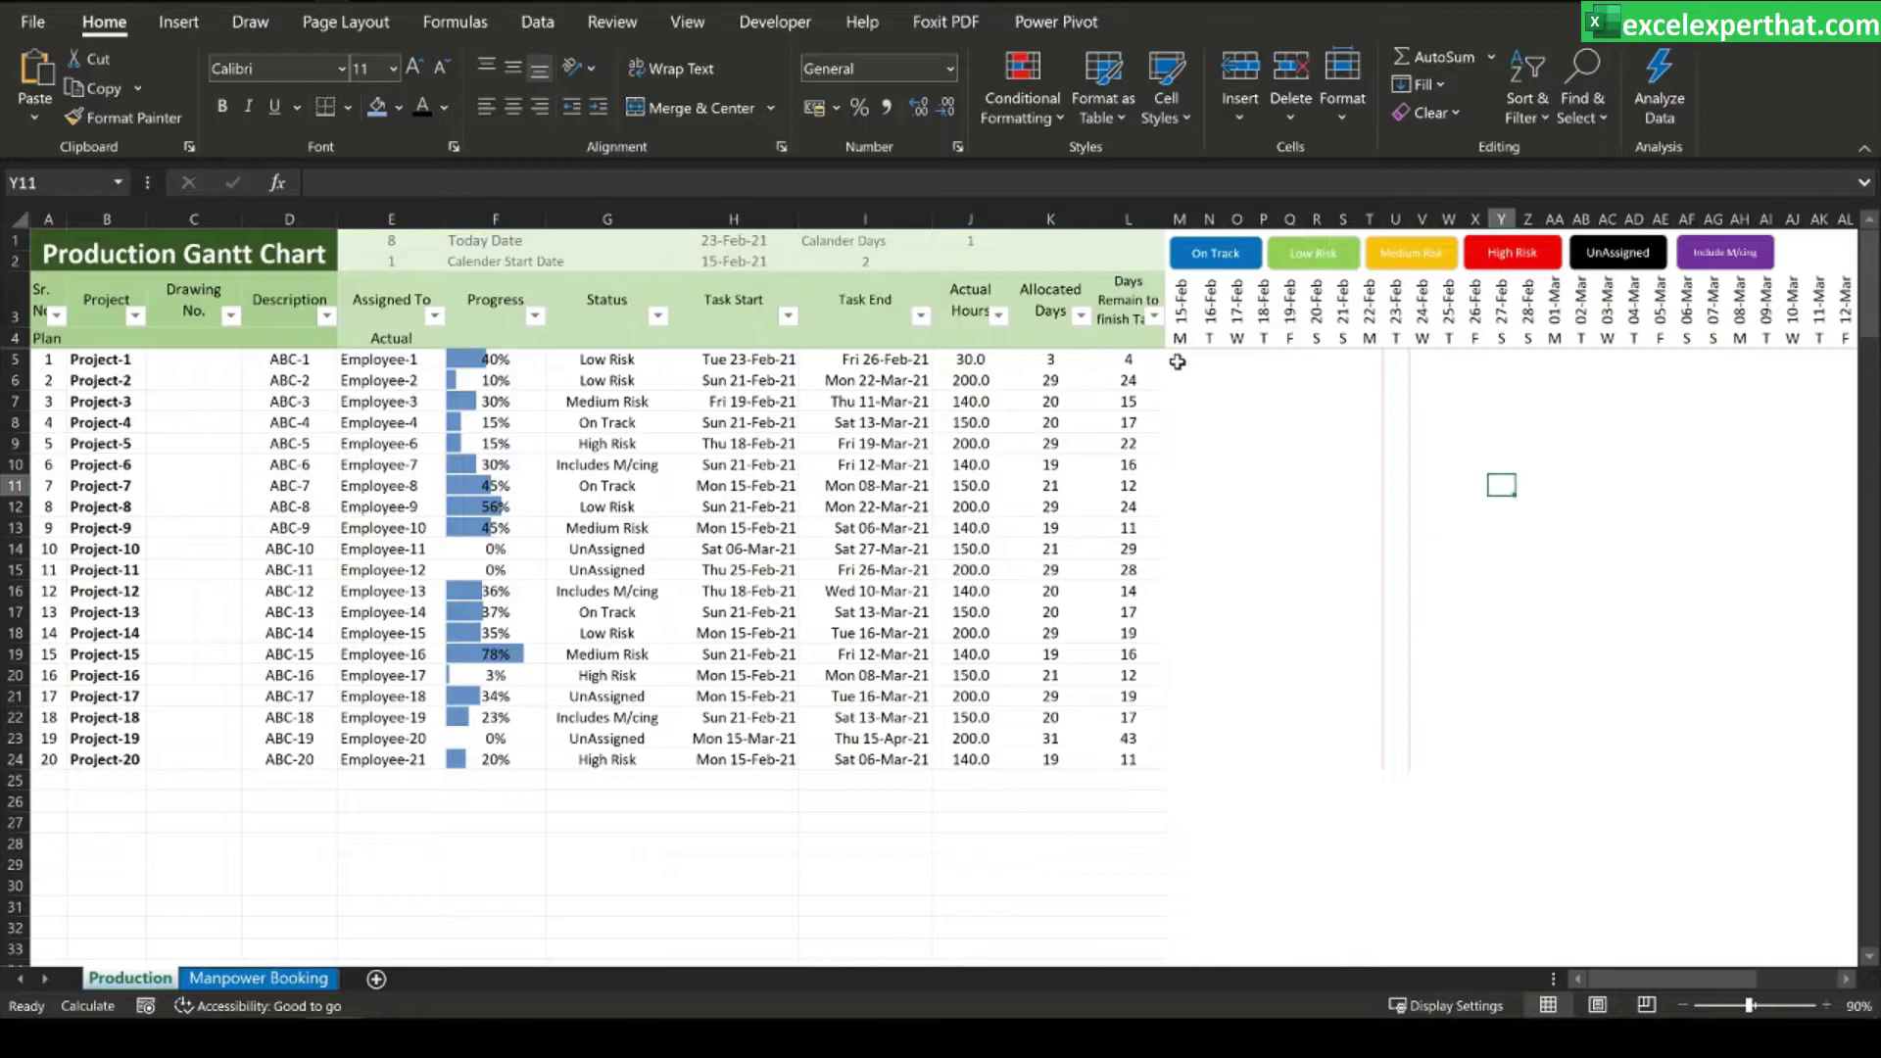
click(1180, 358)
- Create a formula rule =AND($G5="On Track",Date>=Task_Start,Date<=Task_End) on M5
click(1022, 94)
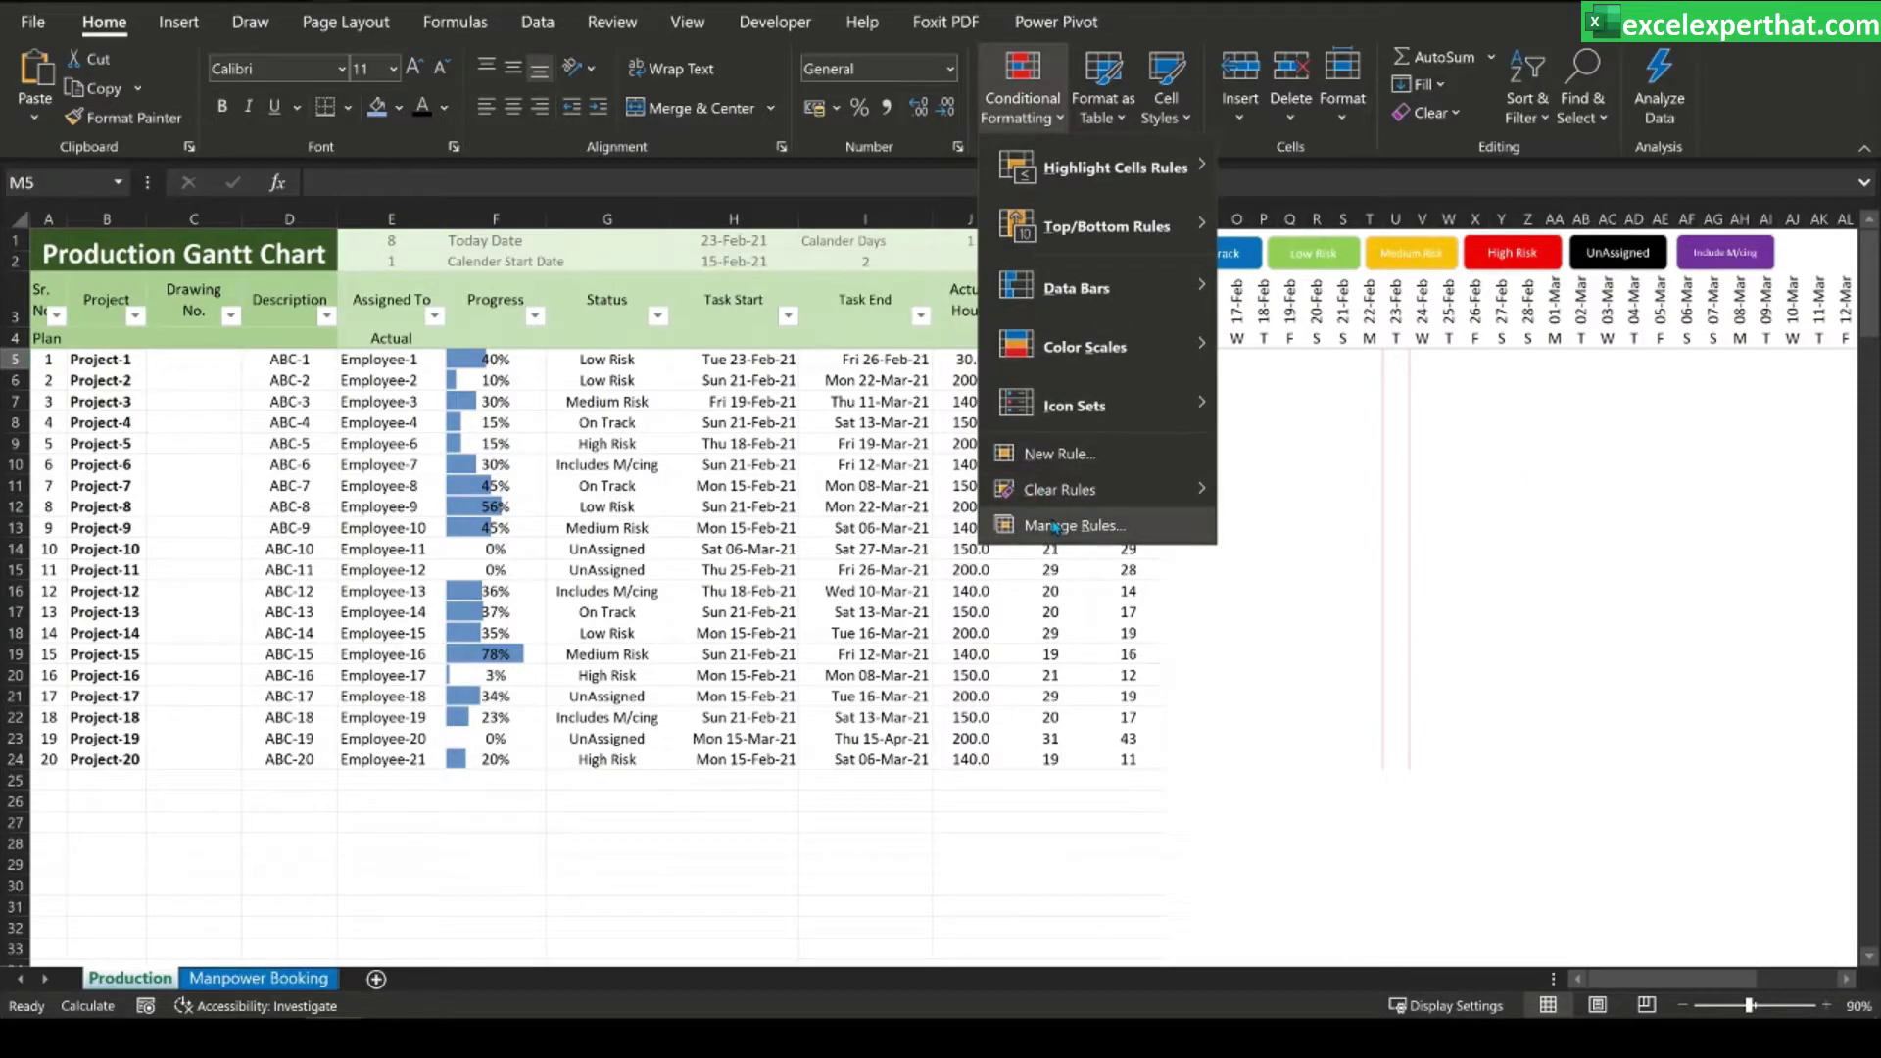
click(1058, 453)
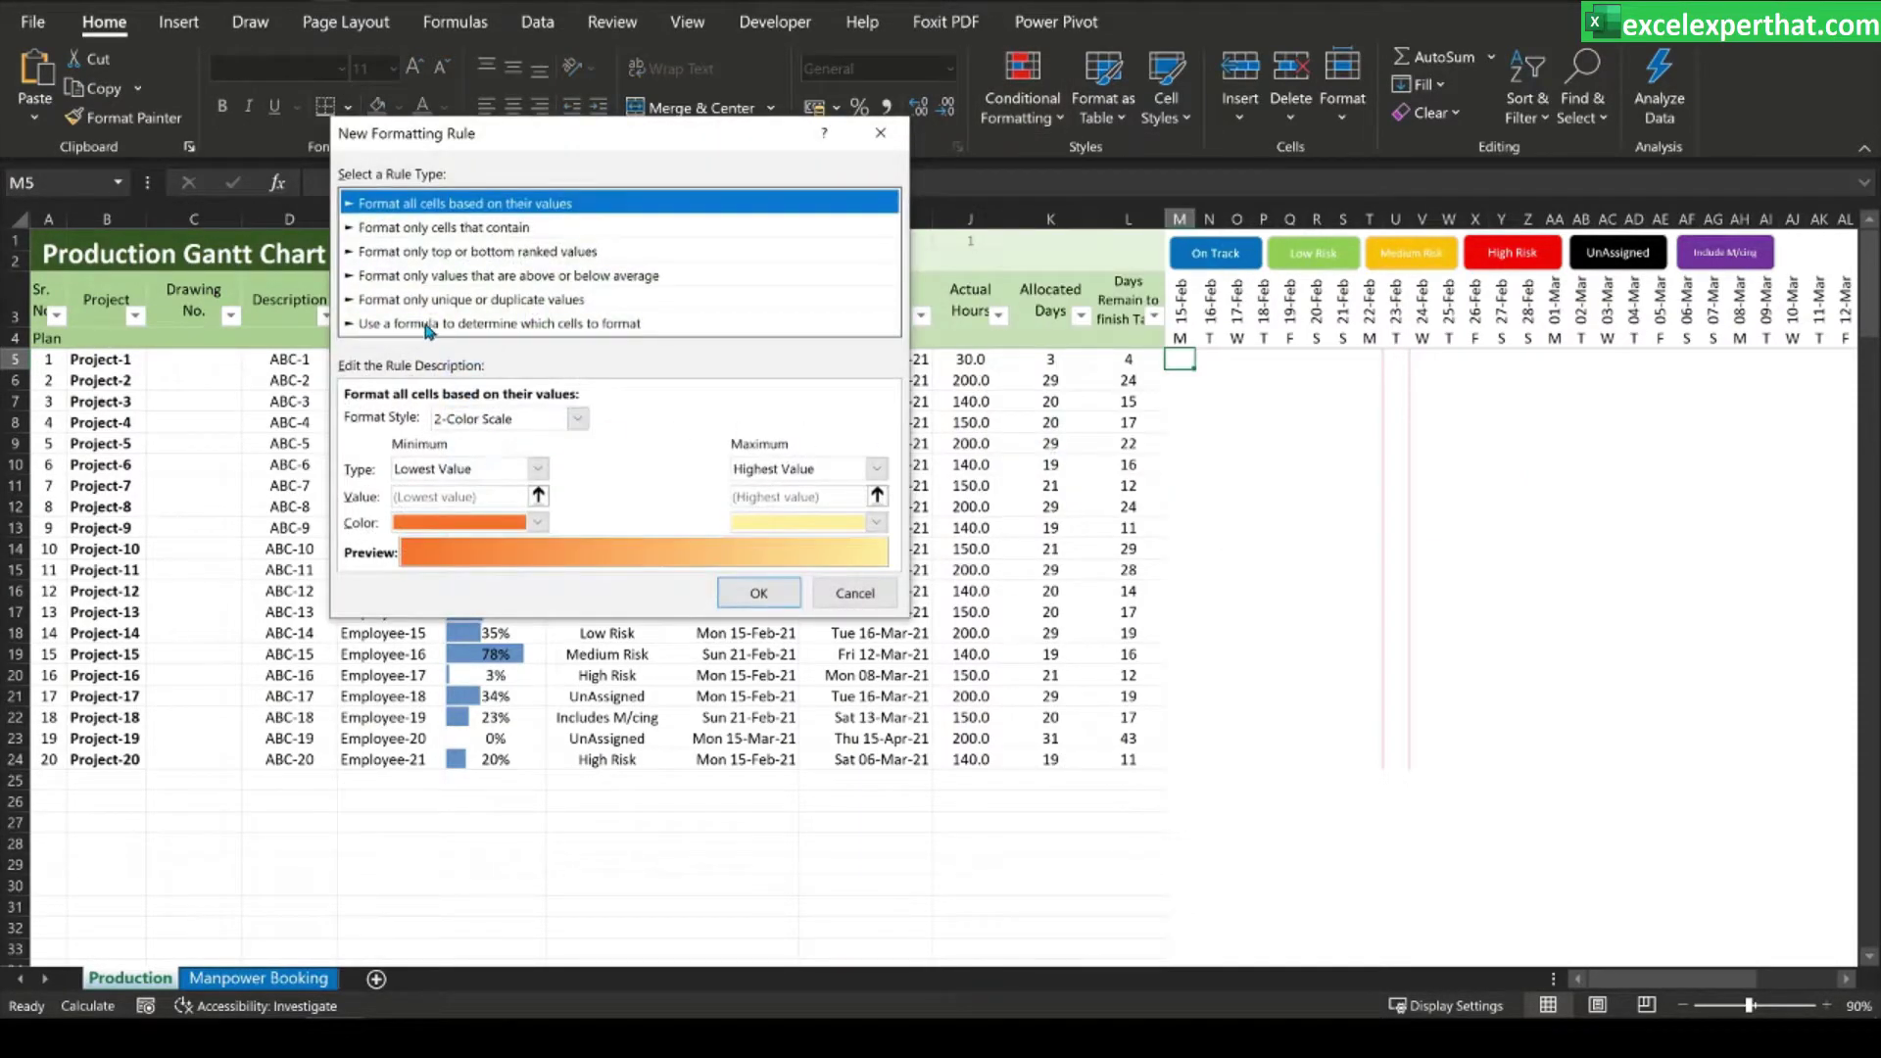
click(428, 325)
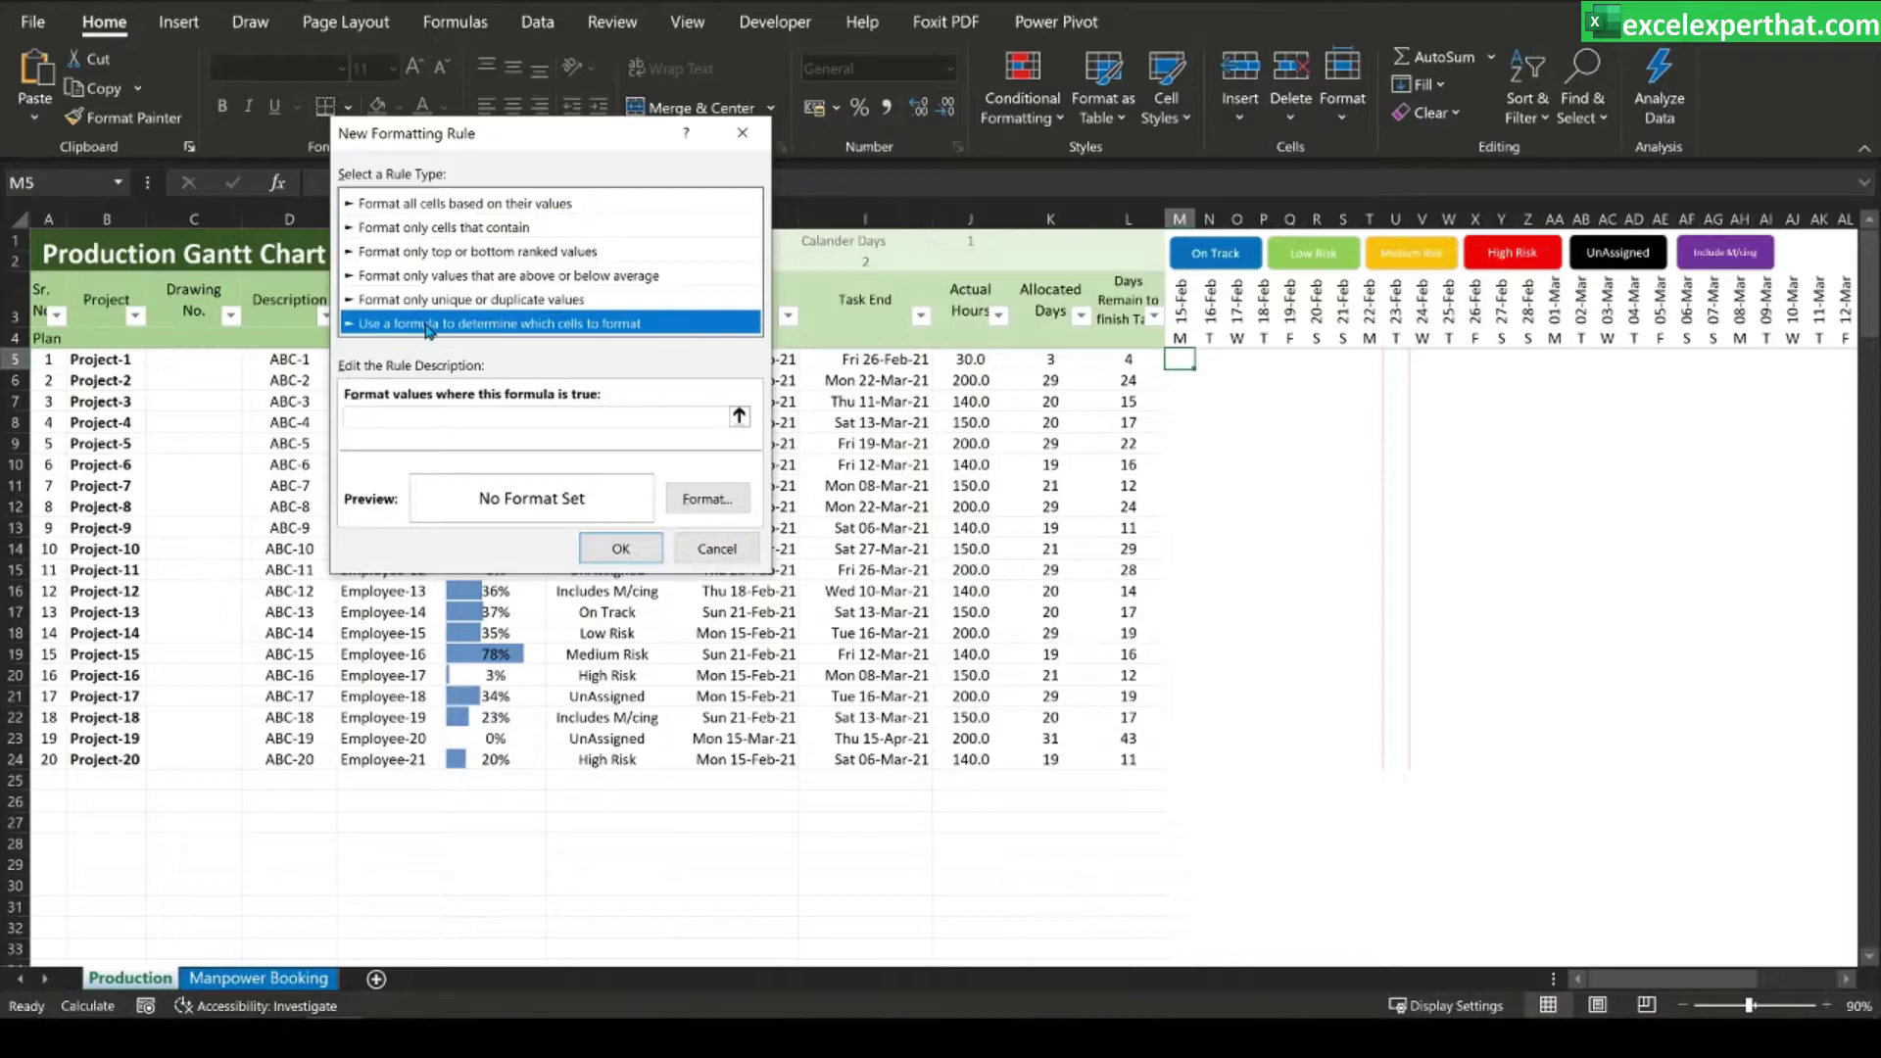
click(453, 416)
text(=AND($G5="On Track",Date>=Task_Start,Date<=Task_End))
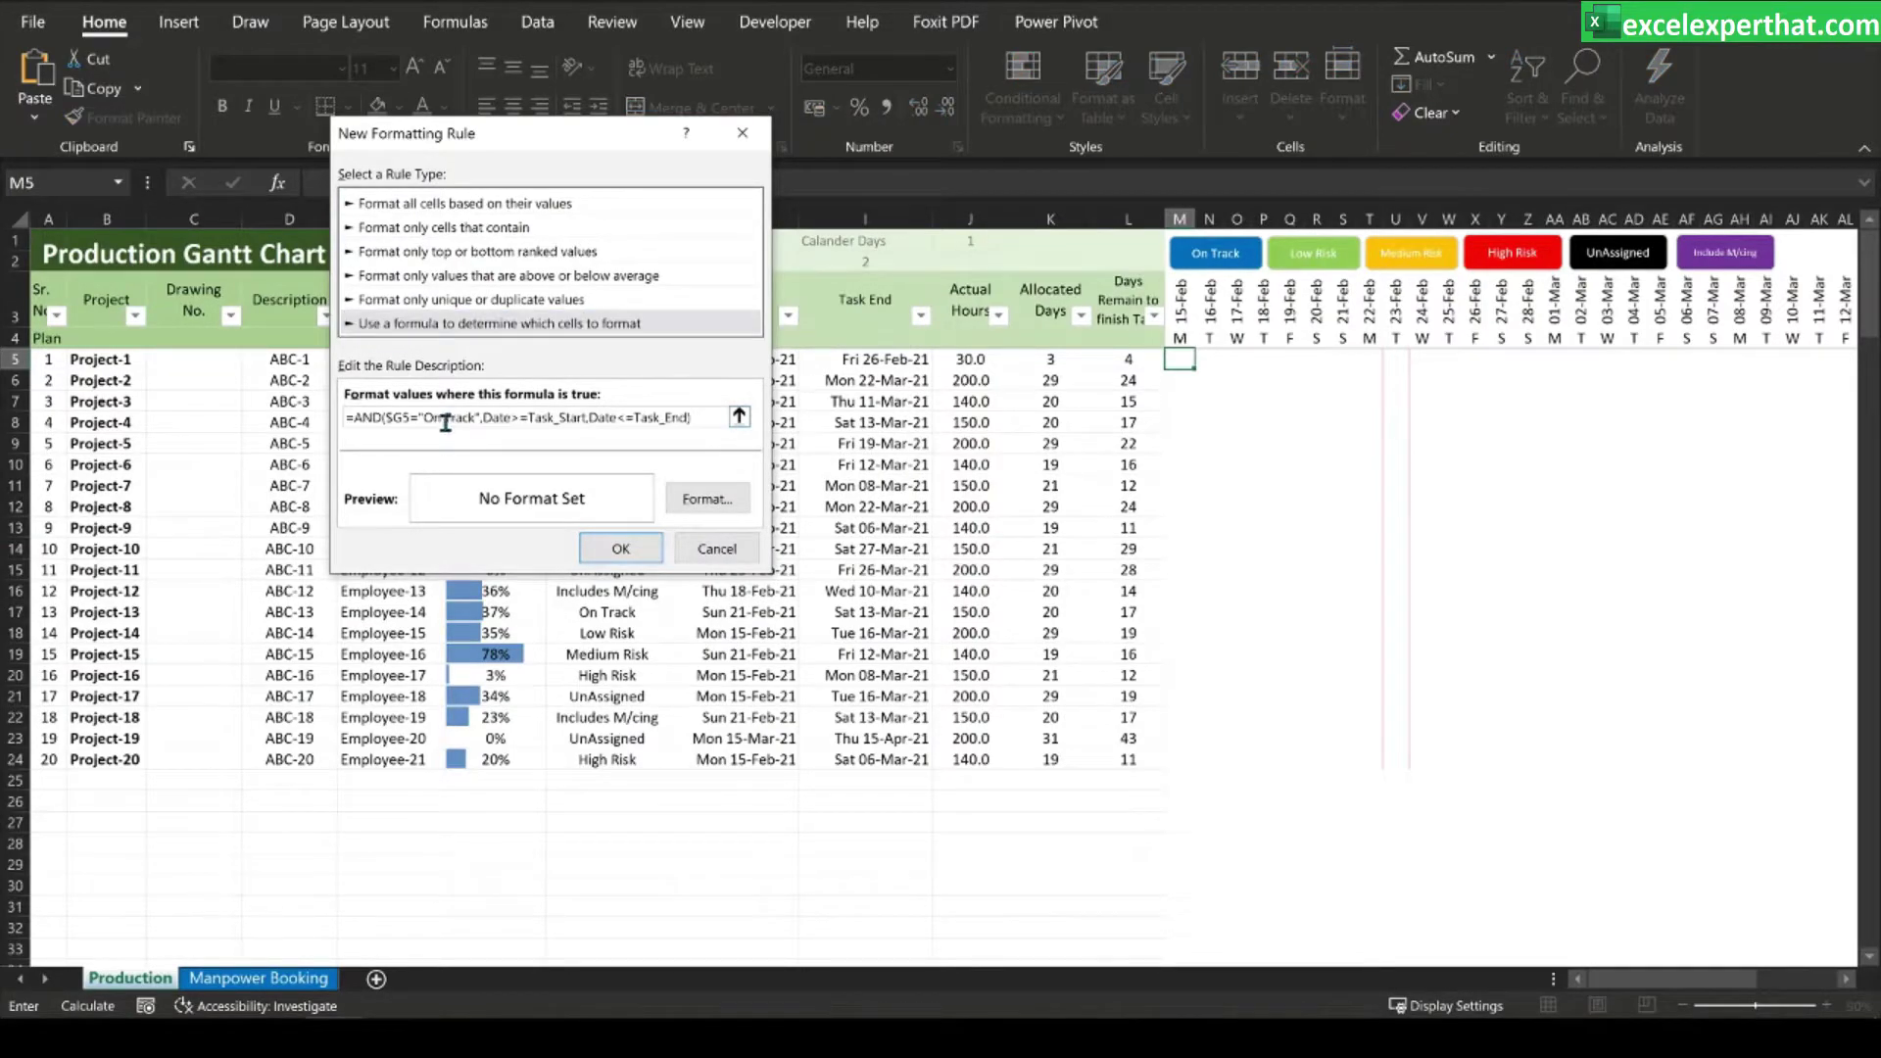
mouse_move(534, 147)
mouse_down()
mouse_move(338, 358)
mouse_move(357, 276)
mouse_up()
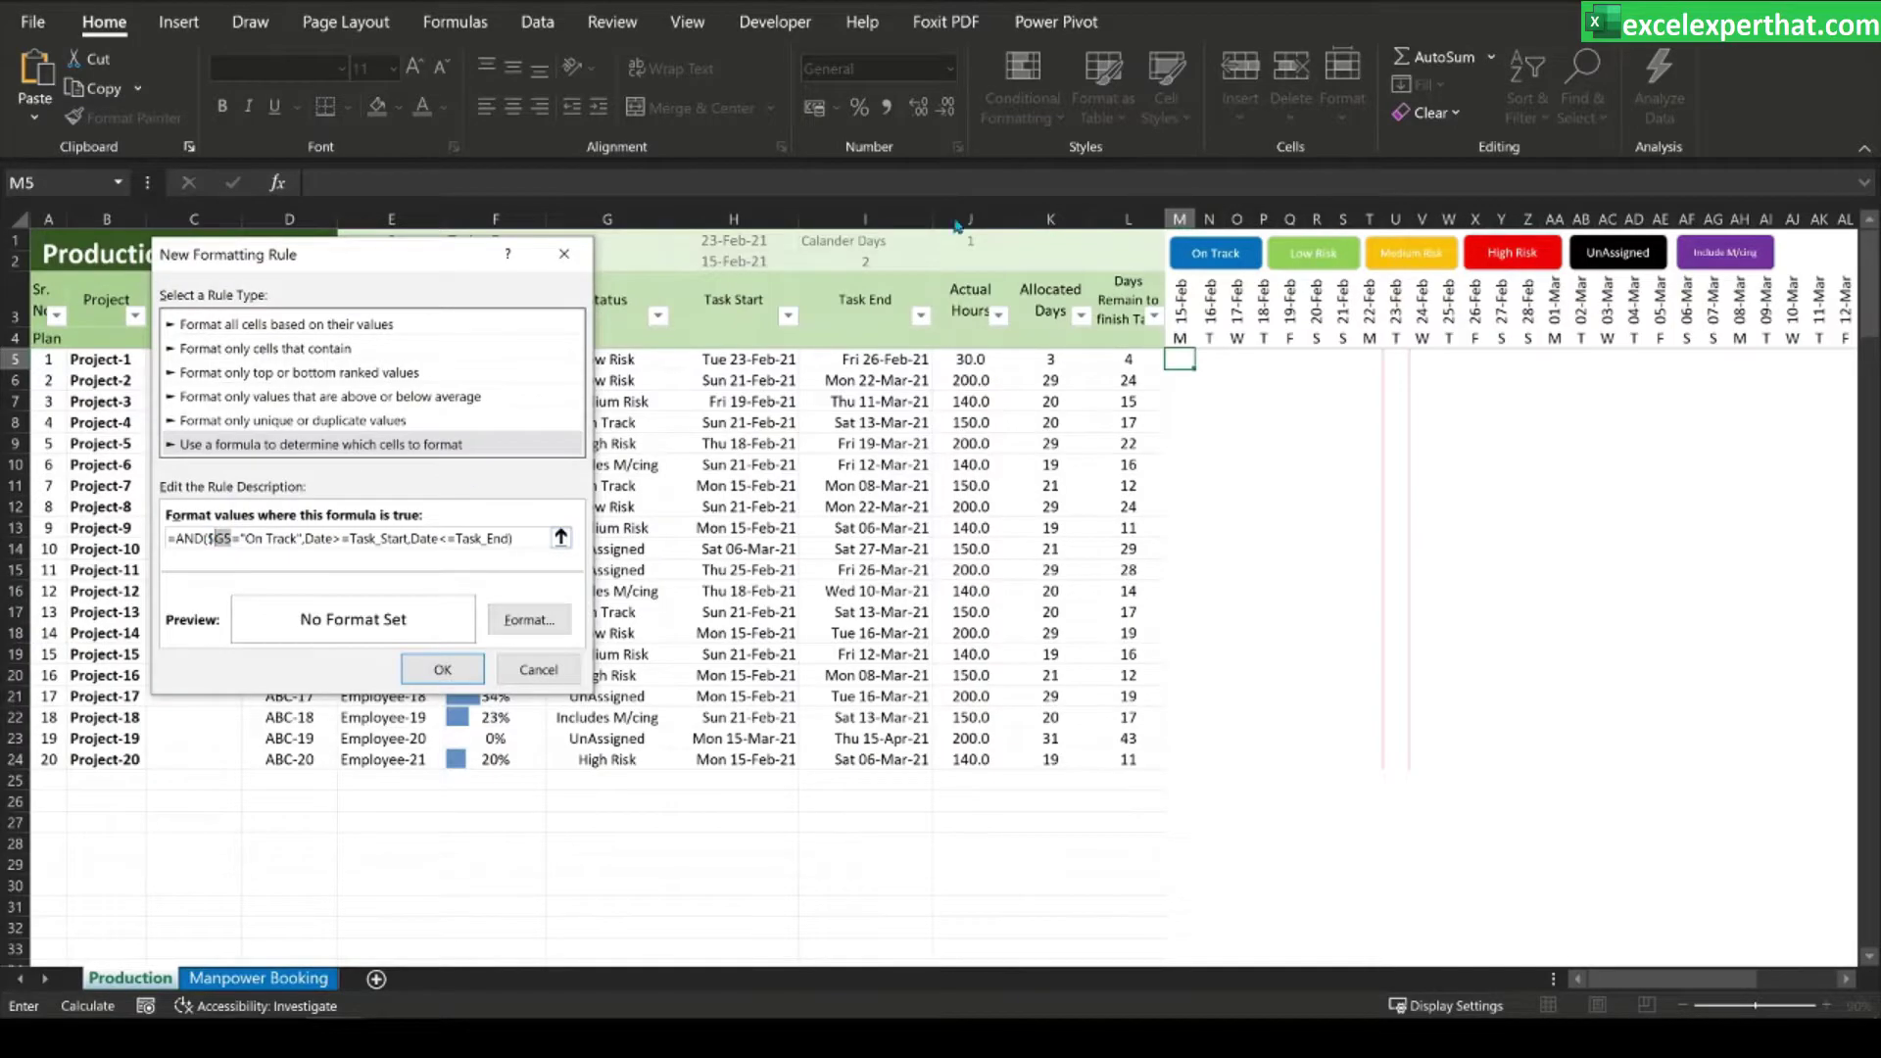
drag(476, 255, 397, 247)
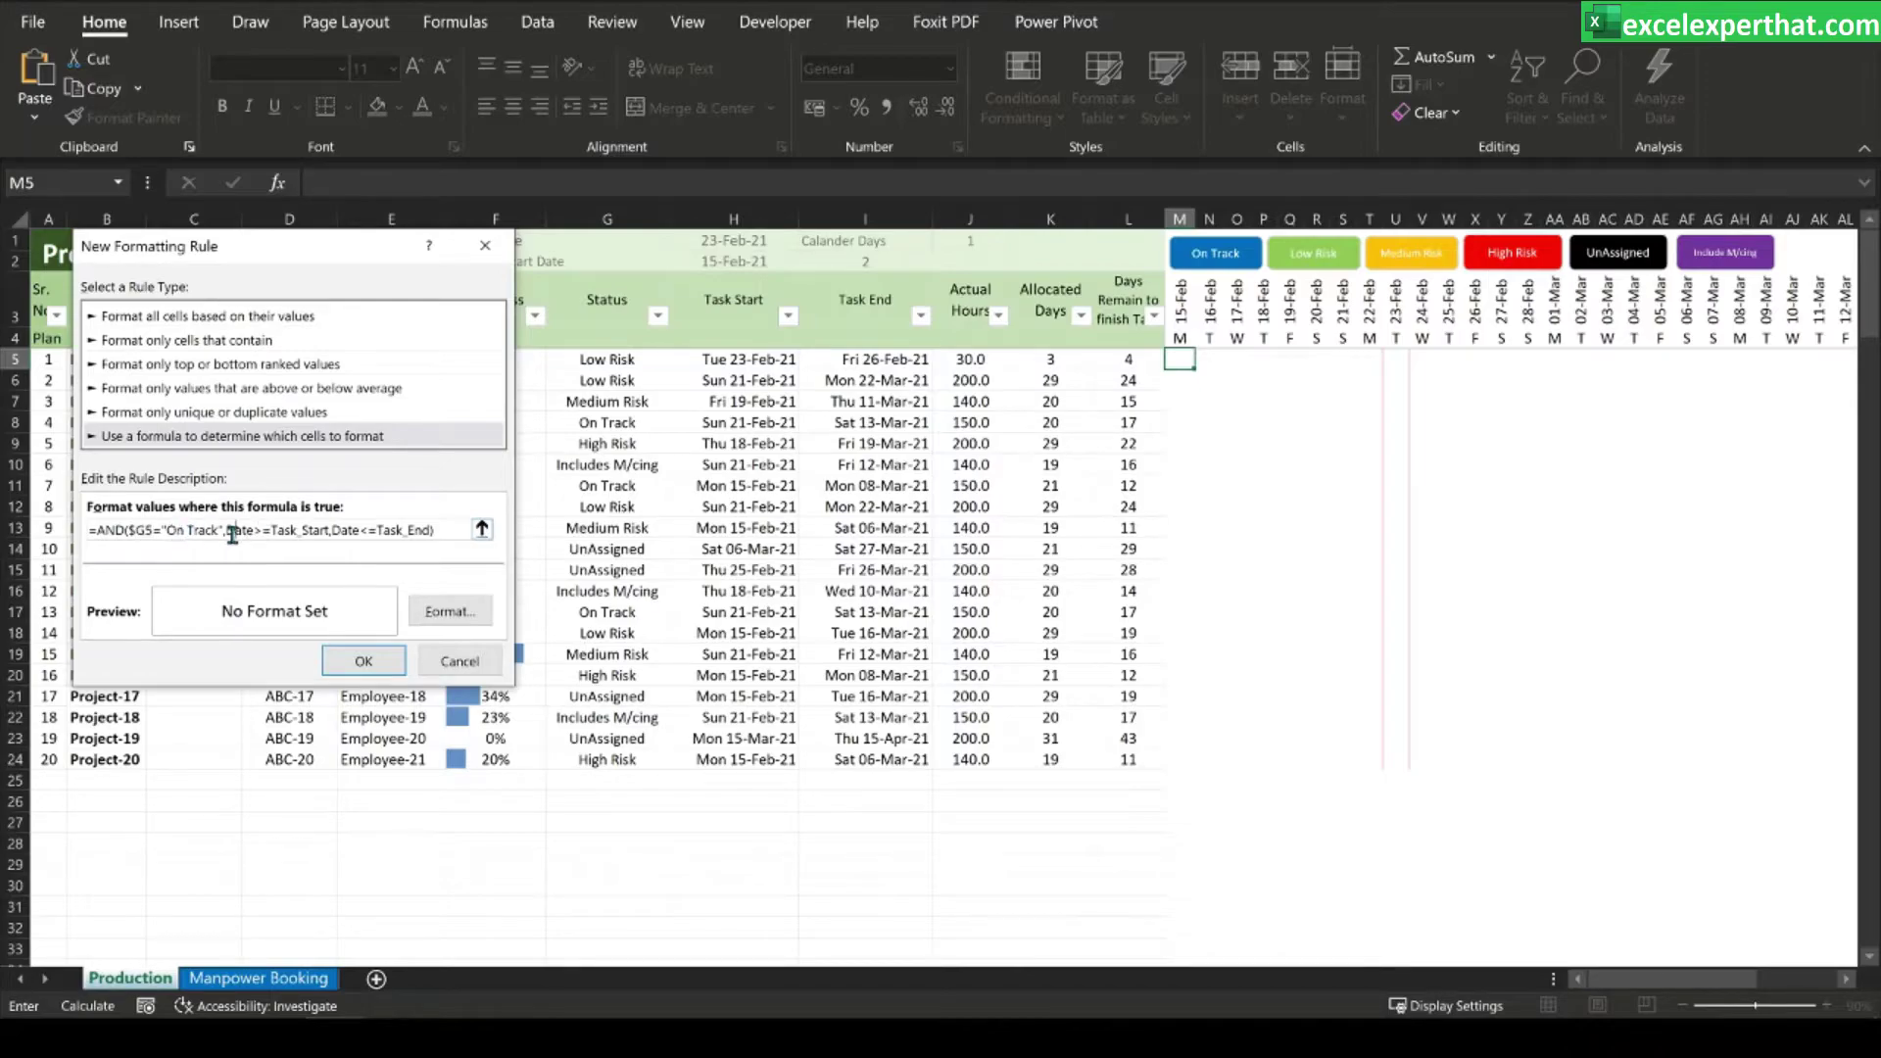
drag(167, 531, 215, 527)
click(246, 530)
click(289, 534)
- Format the rule with a dark-blue to light-blue two-colour gradient fill
click(451, 614)
click(557, 32)
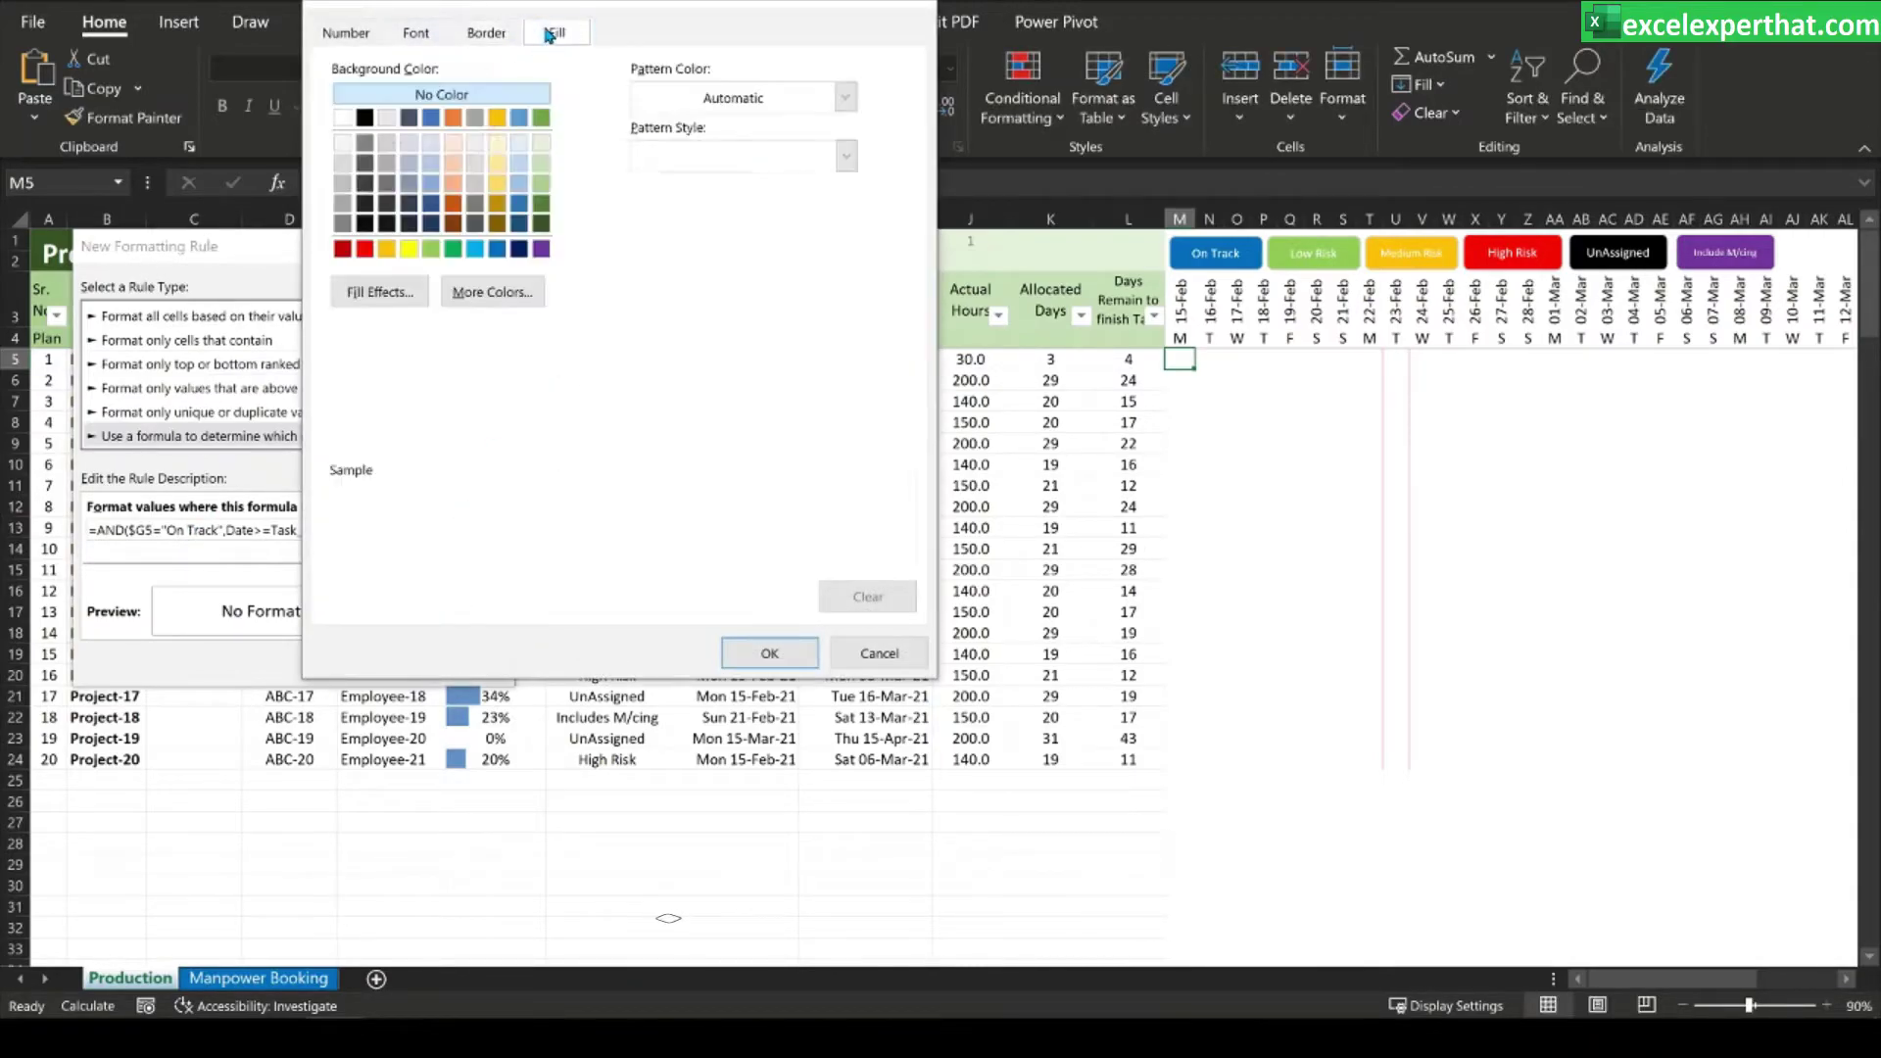
click(379, 291)
click(699, 152)
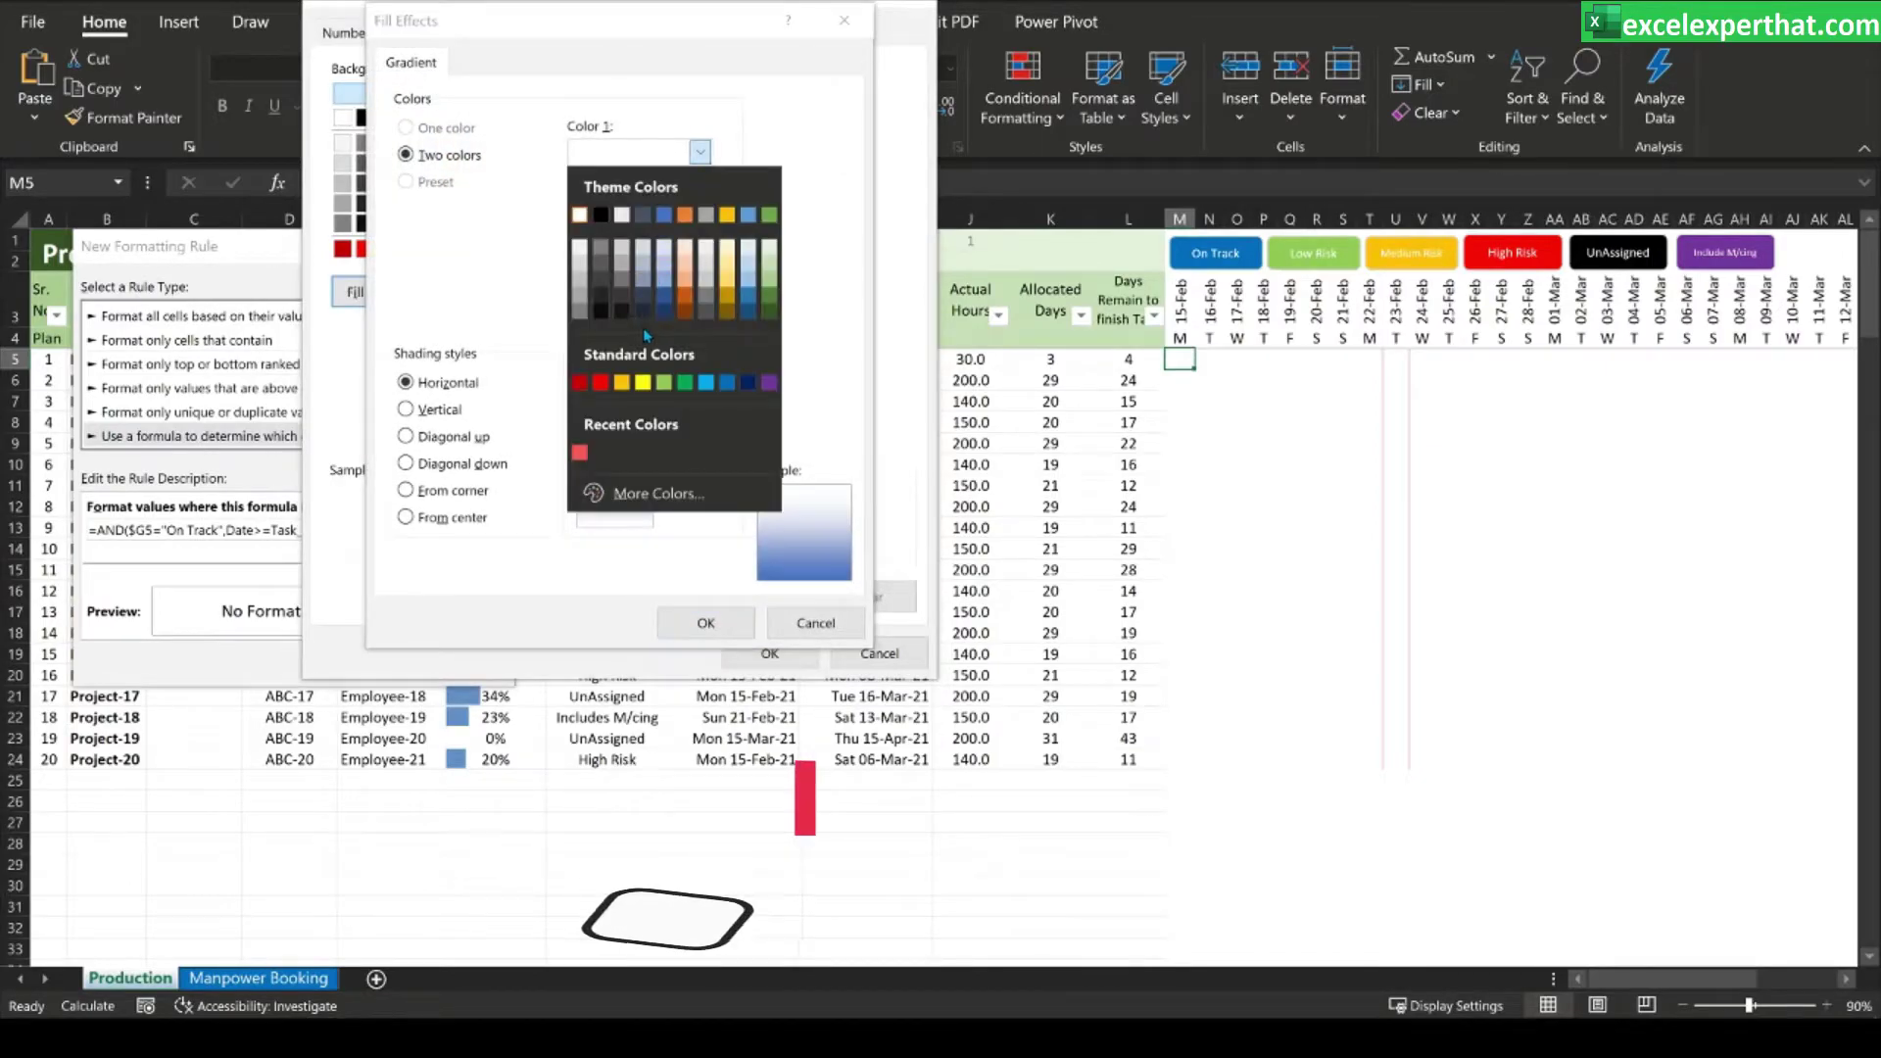
click(663, 311)
click(699, 210)
click(747, 311)
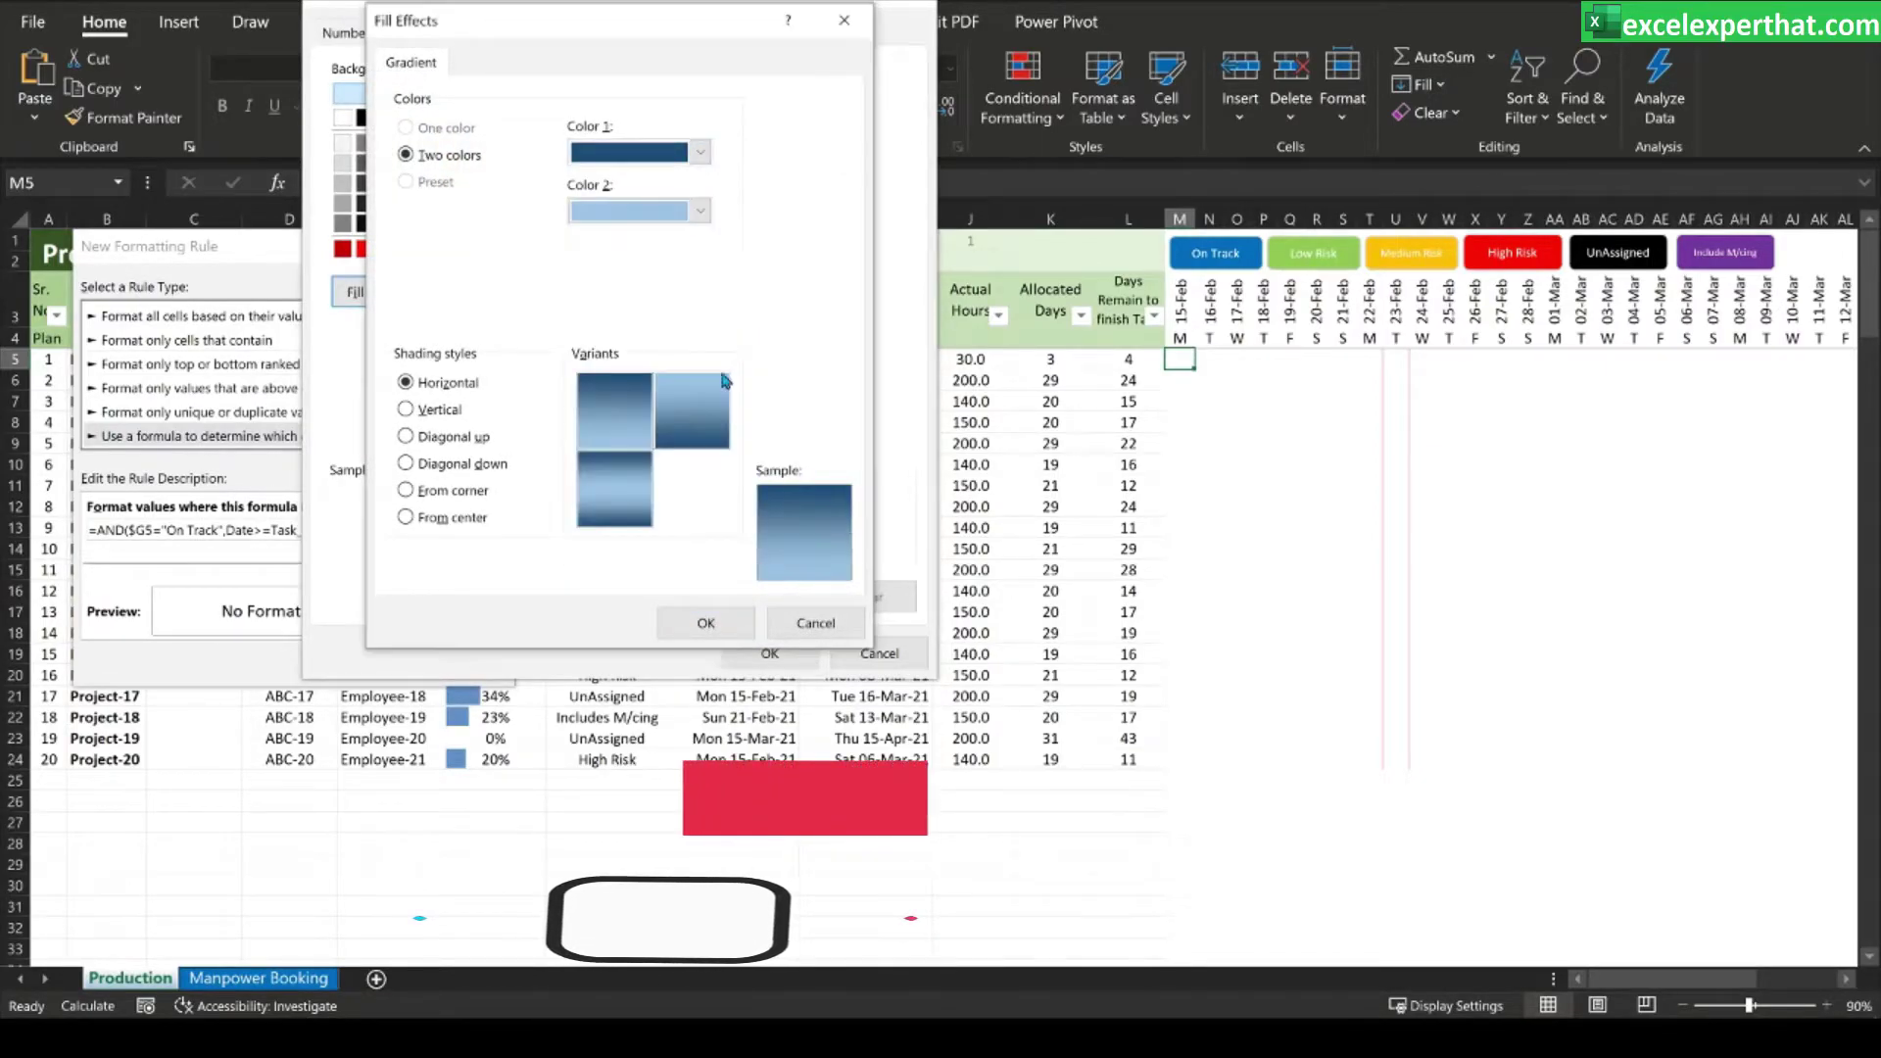
click(721, 630)
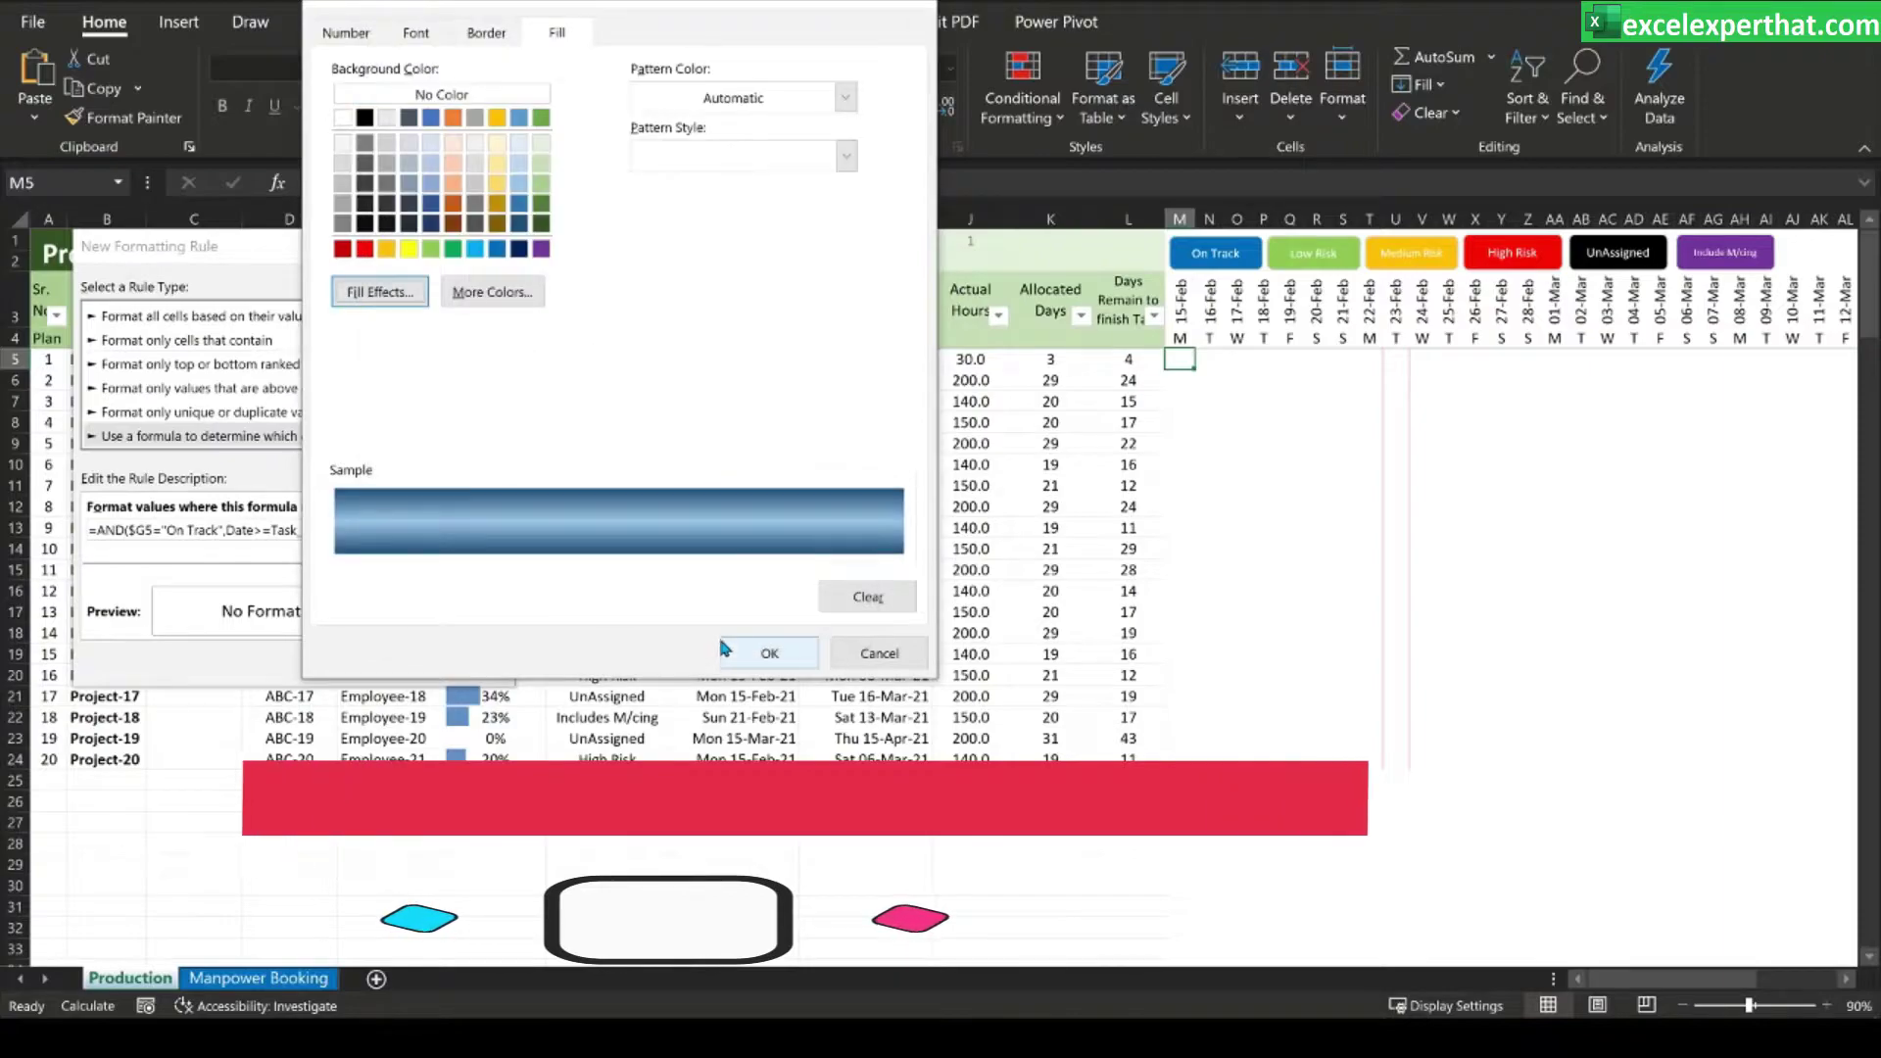
click(765, 649)
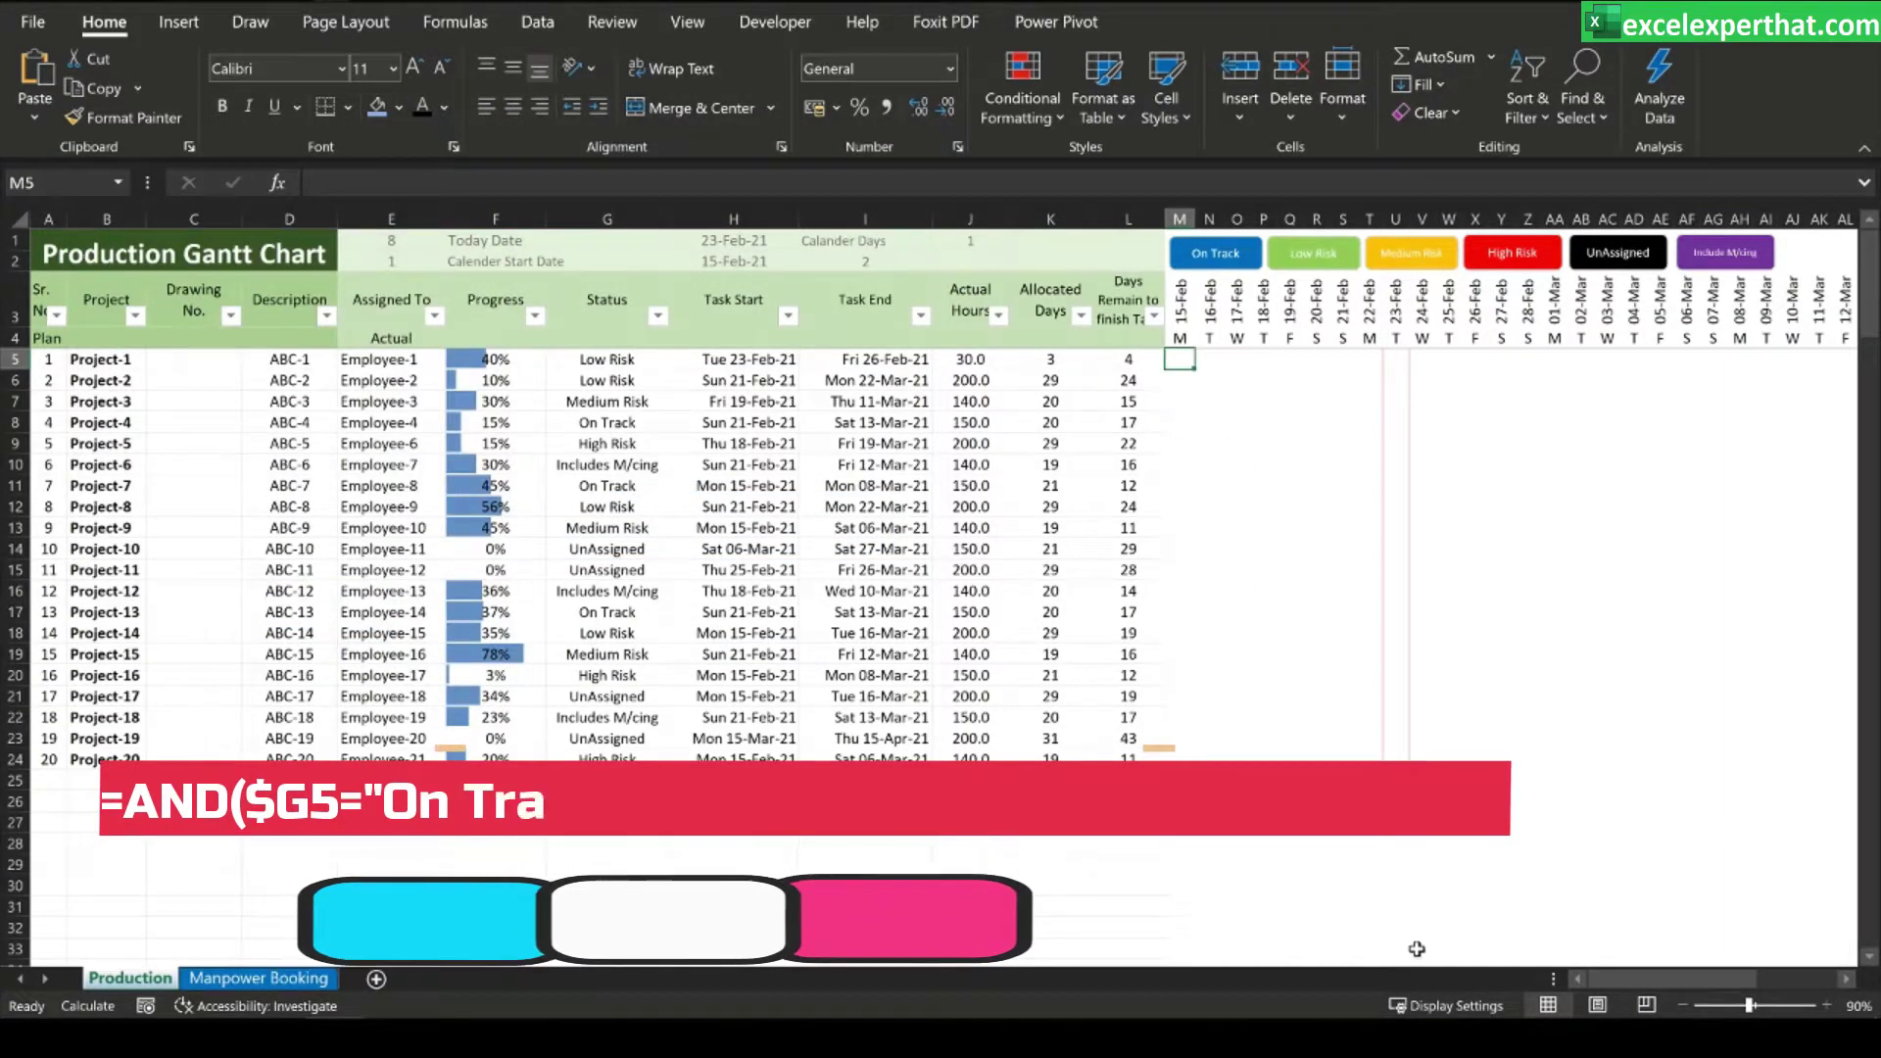
- Extend the On Track rule's Applies to range to =$M$5:$CU$24
mouse_move(1672, 979)
mouse_down()
mouse_move(1720, 978)
mouse_move(1672, 979)
mouse_up()
click(1022, 98)
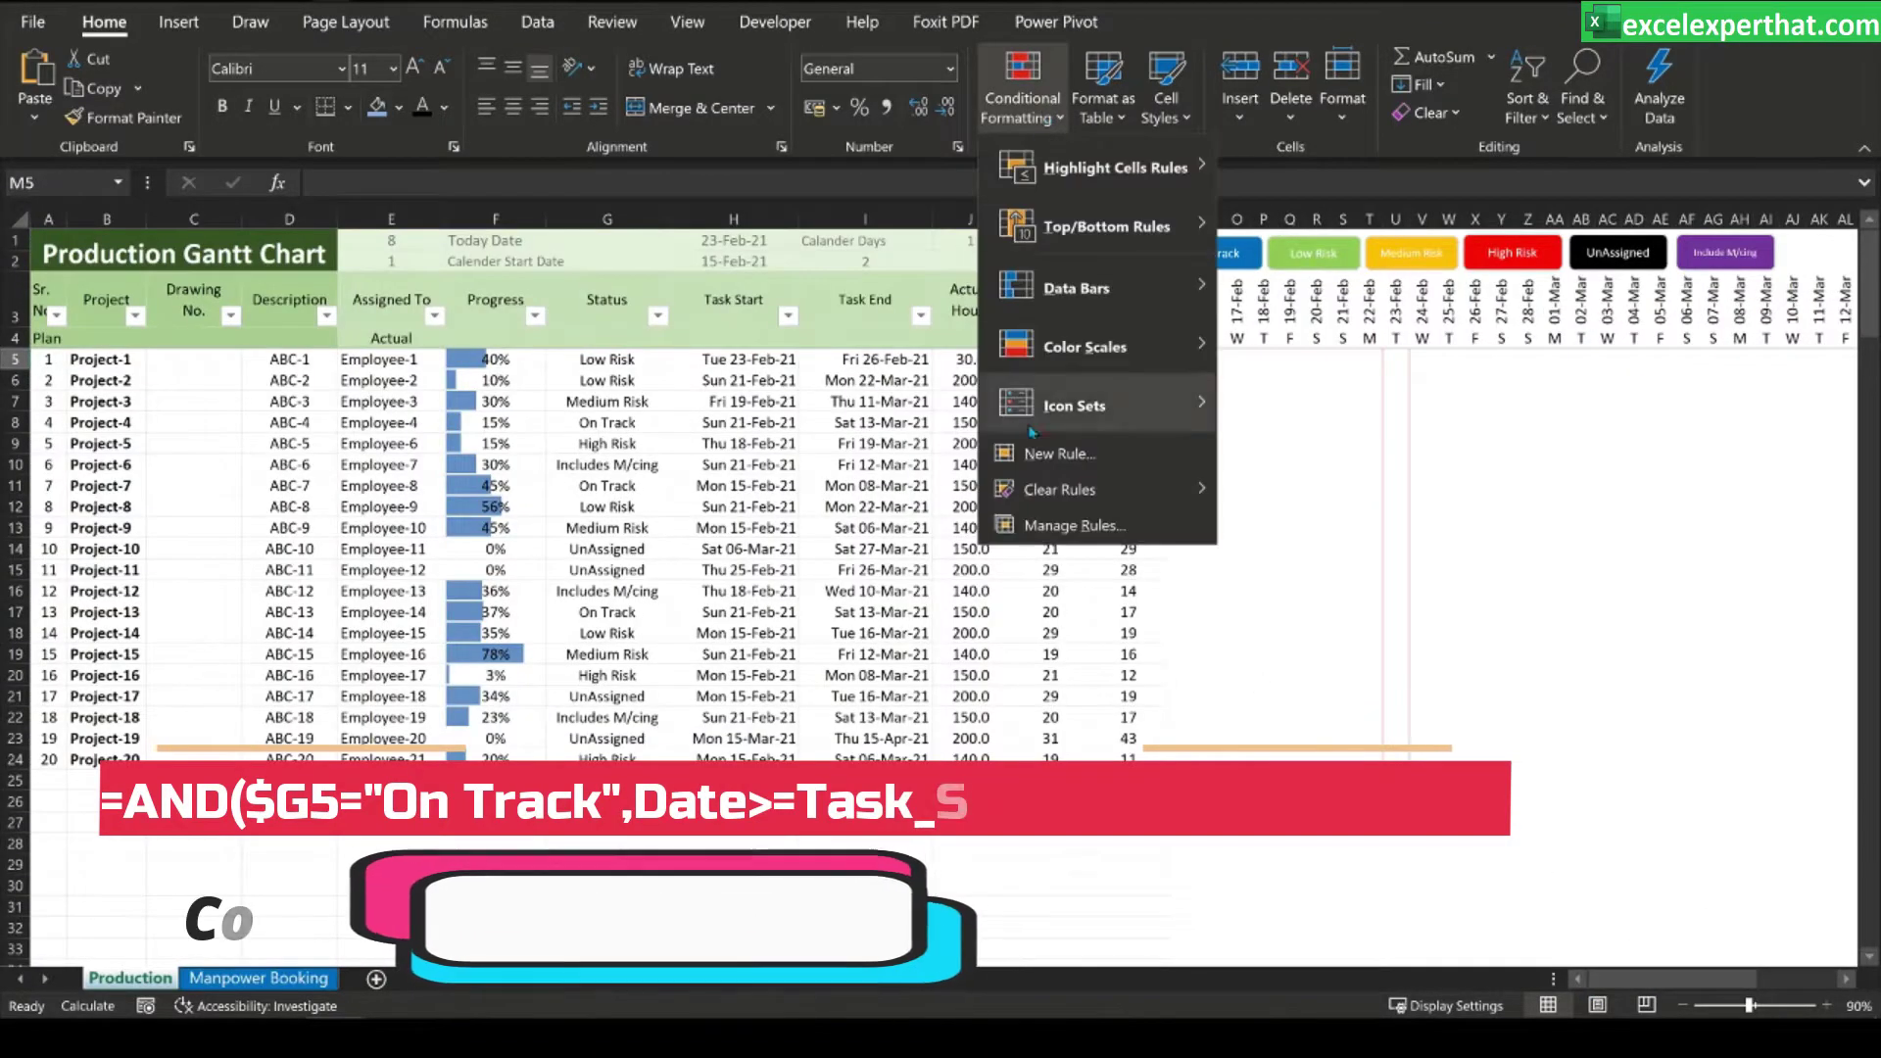
click(1073, 525)
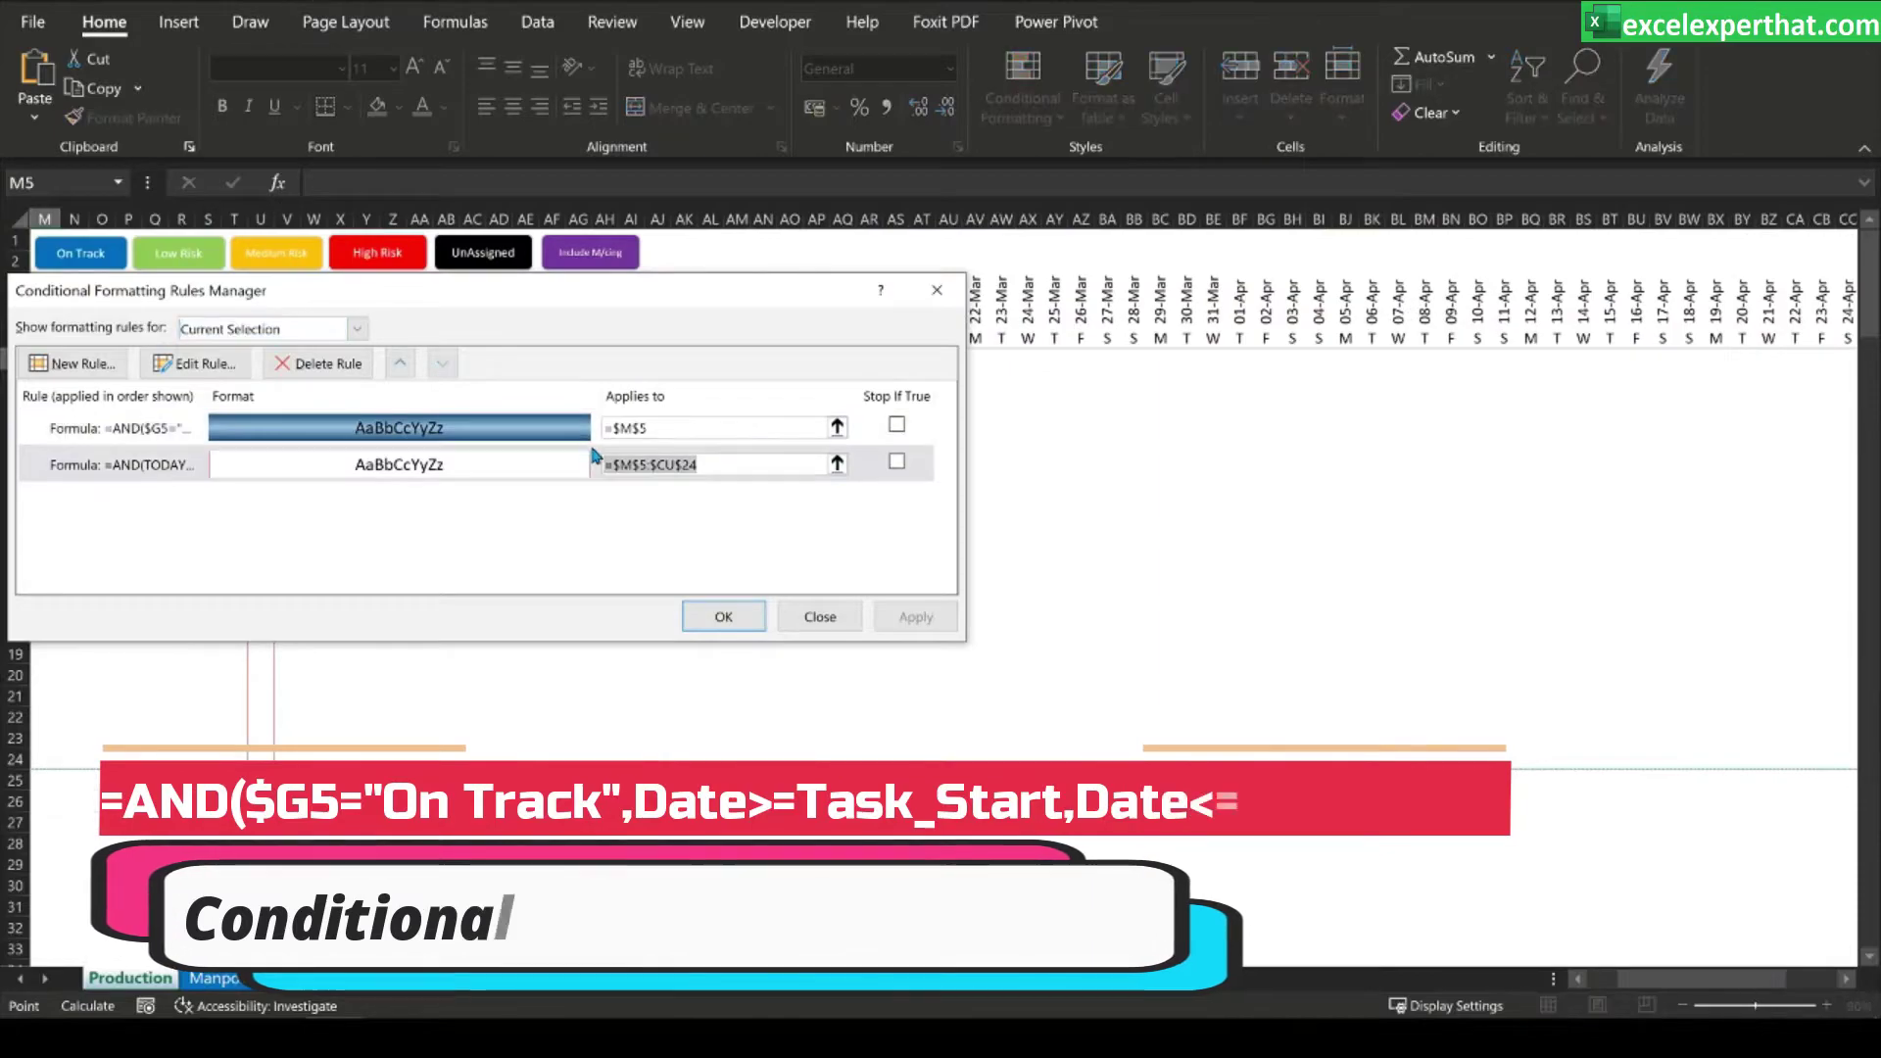
click(600, 429)
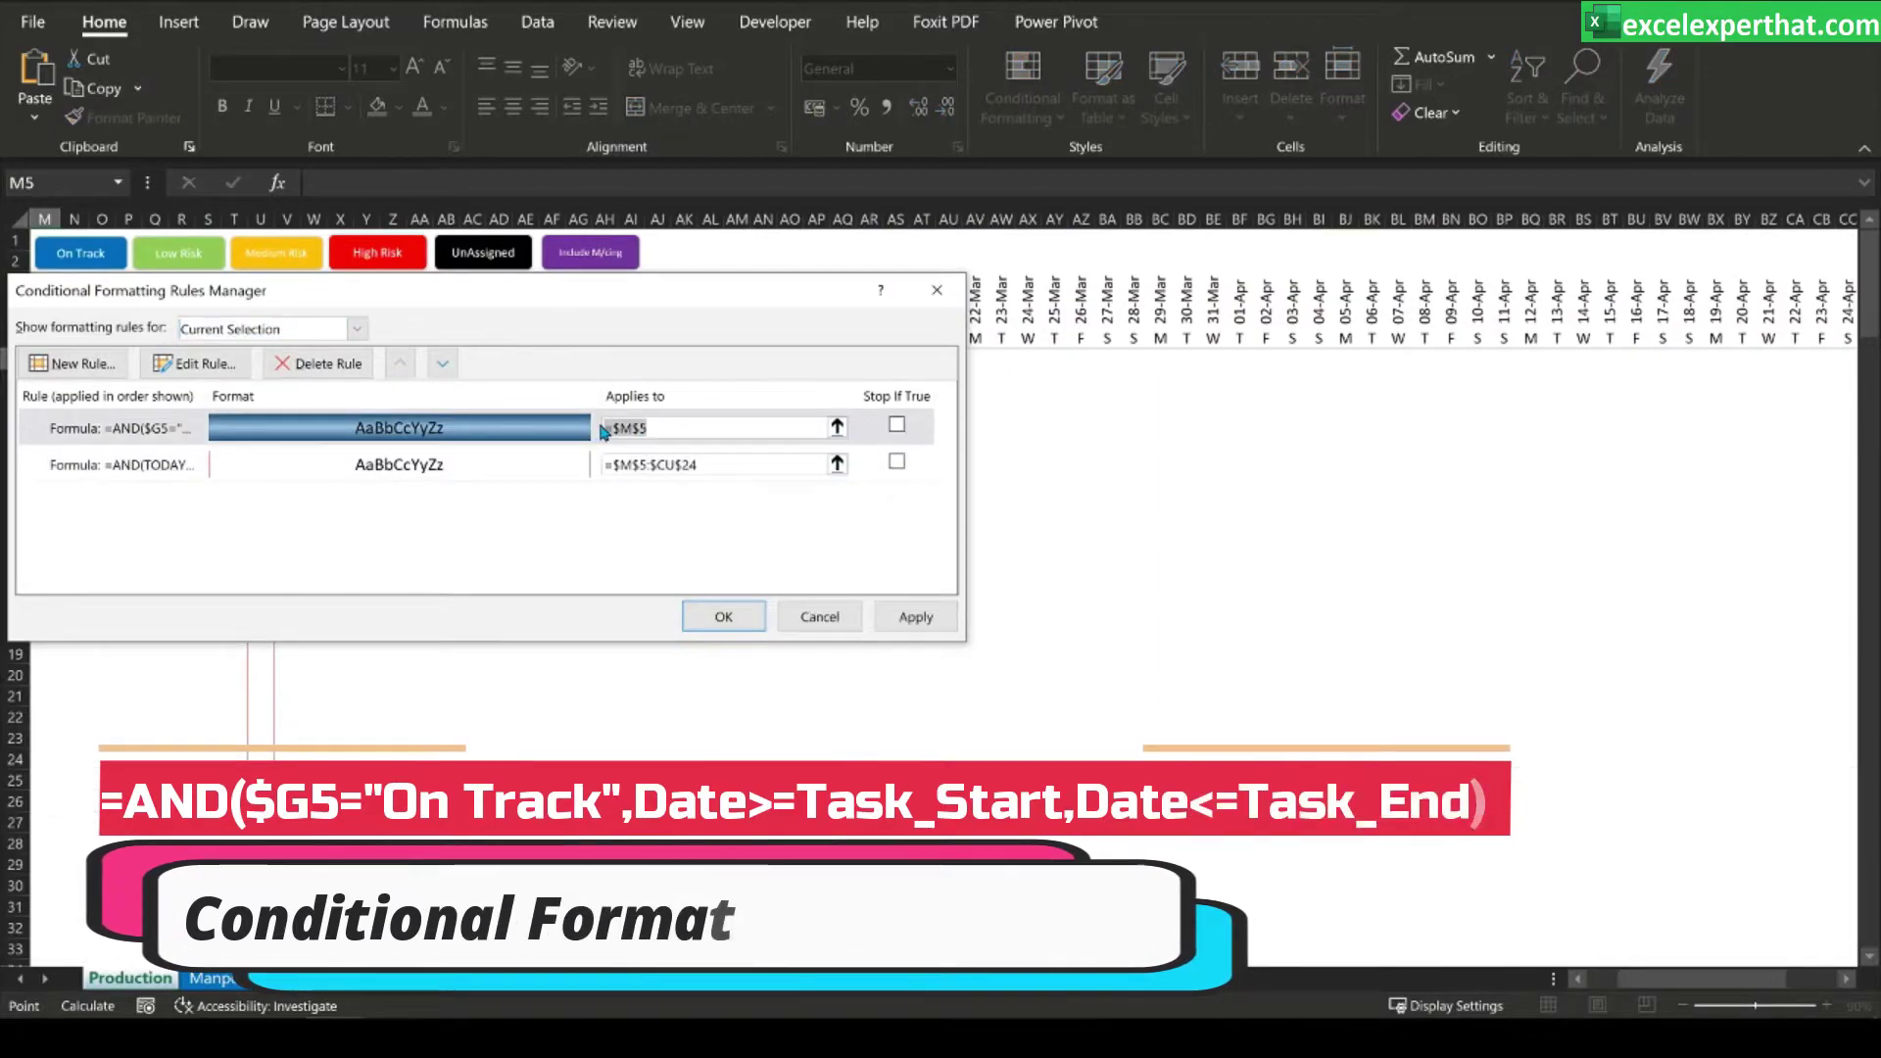
text(=$M$5:$CU$24)
click(914, 617)
click(724, 617)
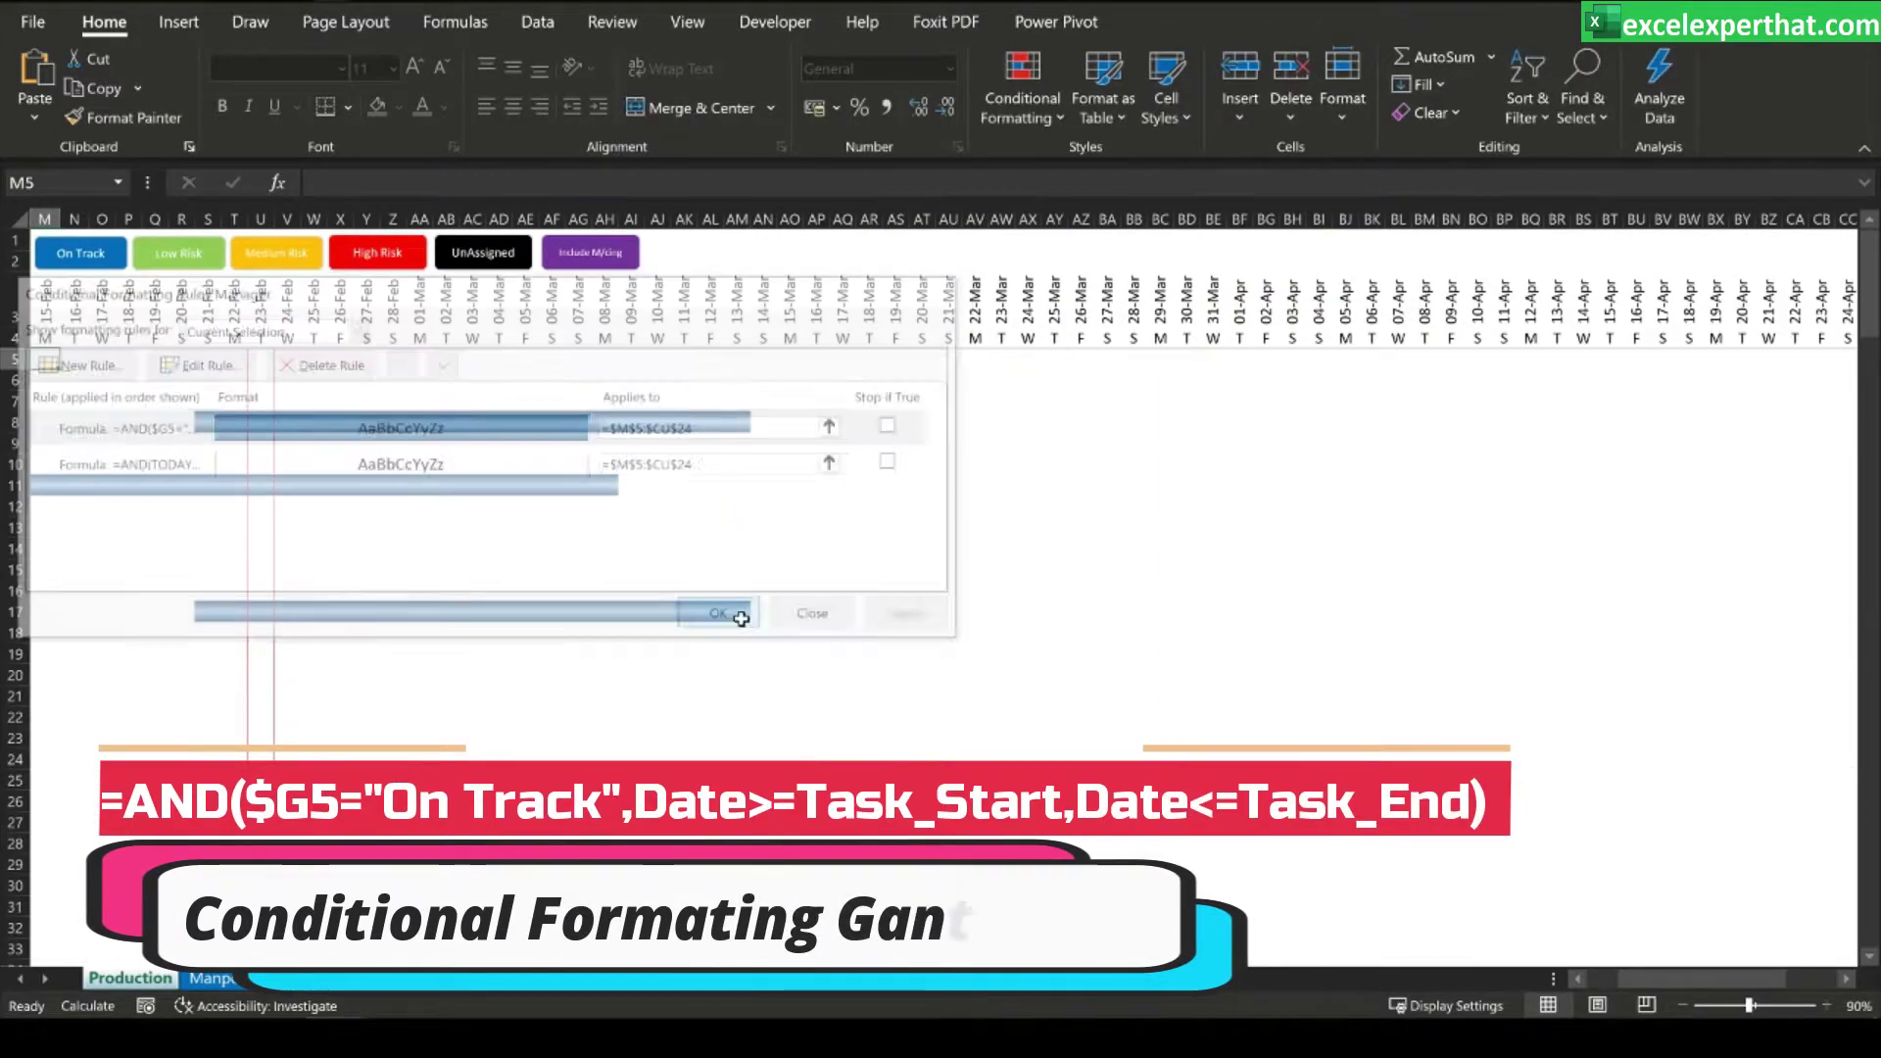
mouse_move(1627, 979)
mouse_down()
mouse_move(1599, 999)
mouse_move(1066, 669)
mouse_up()
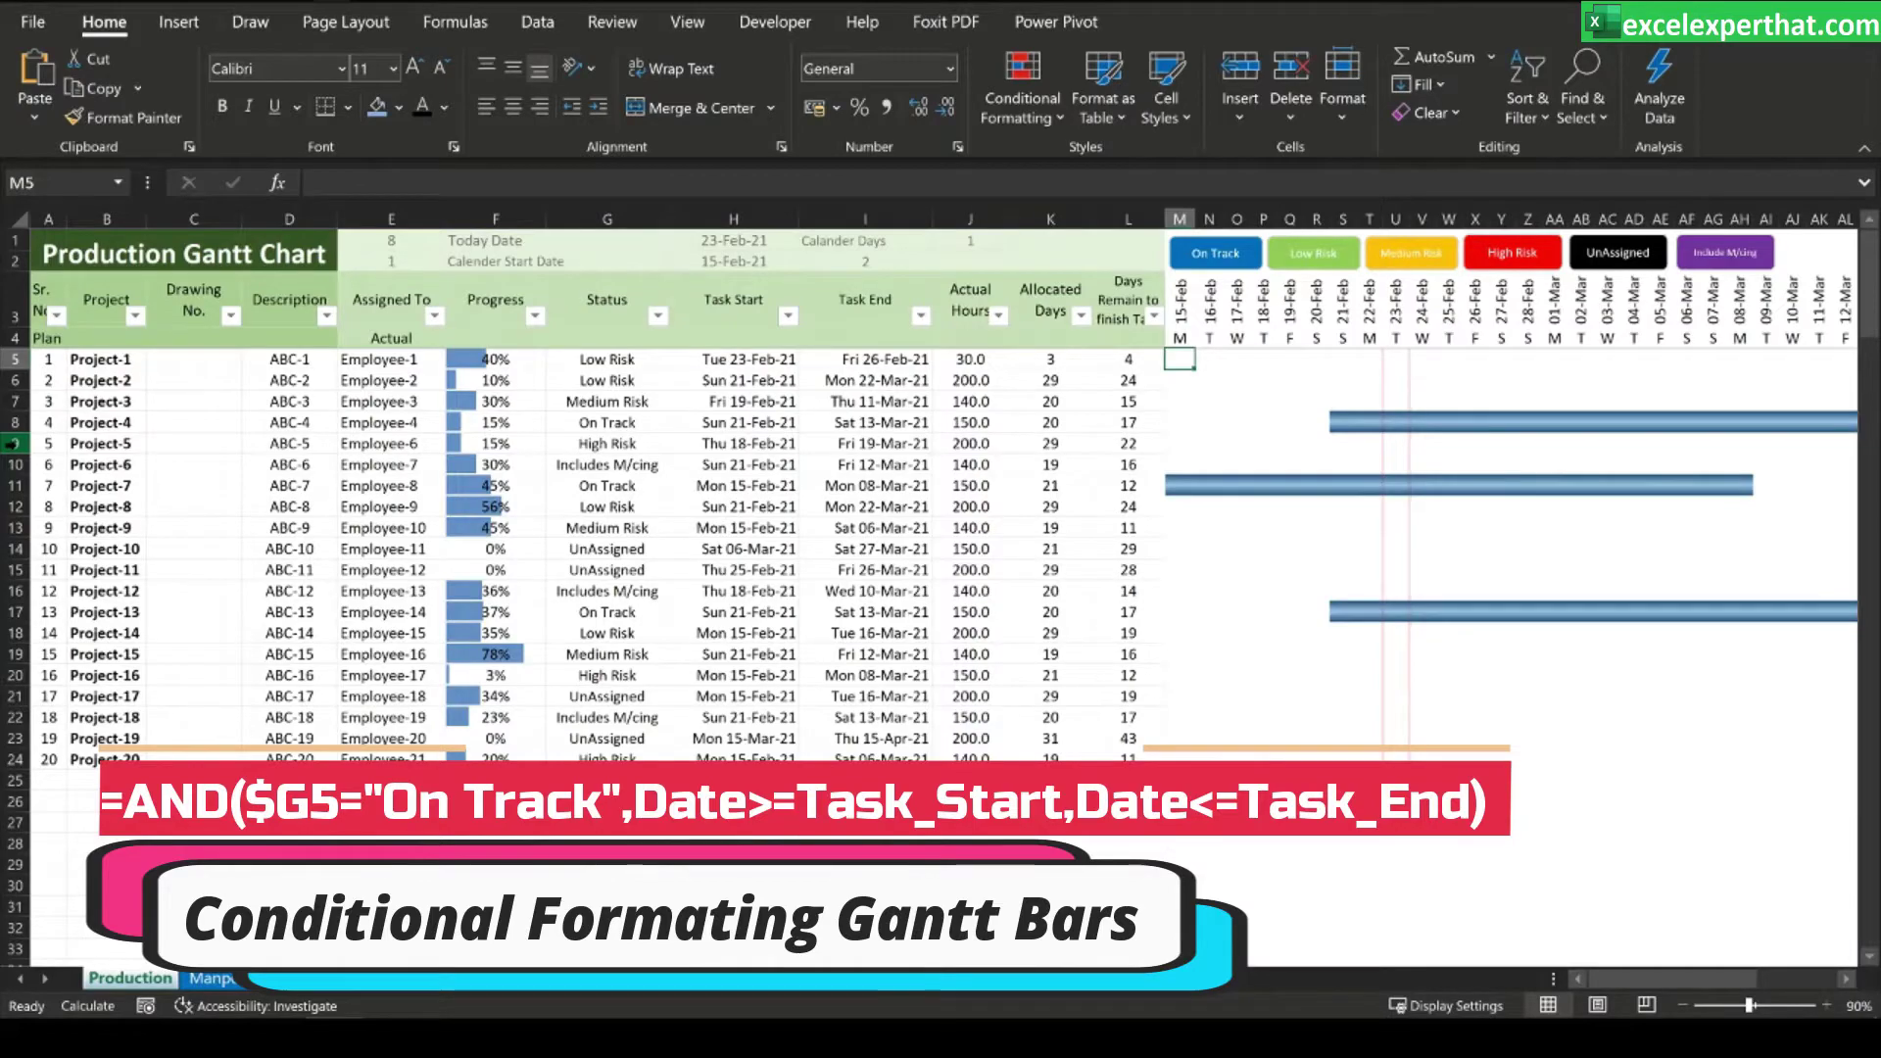
click(14, 423)
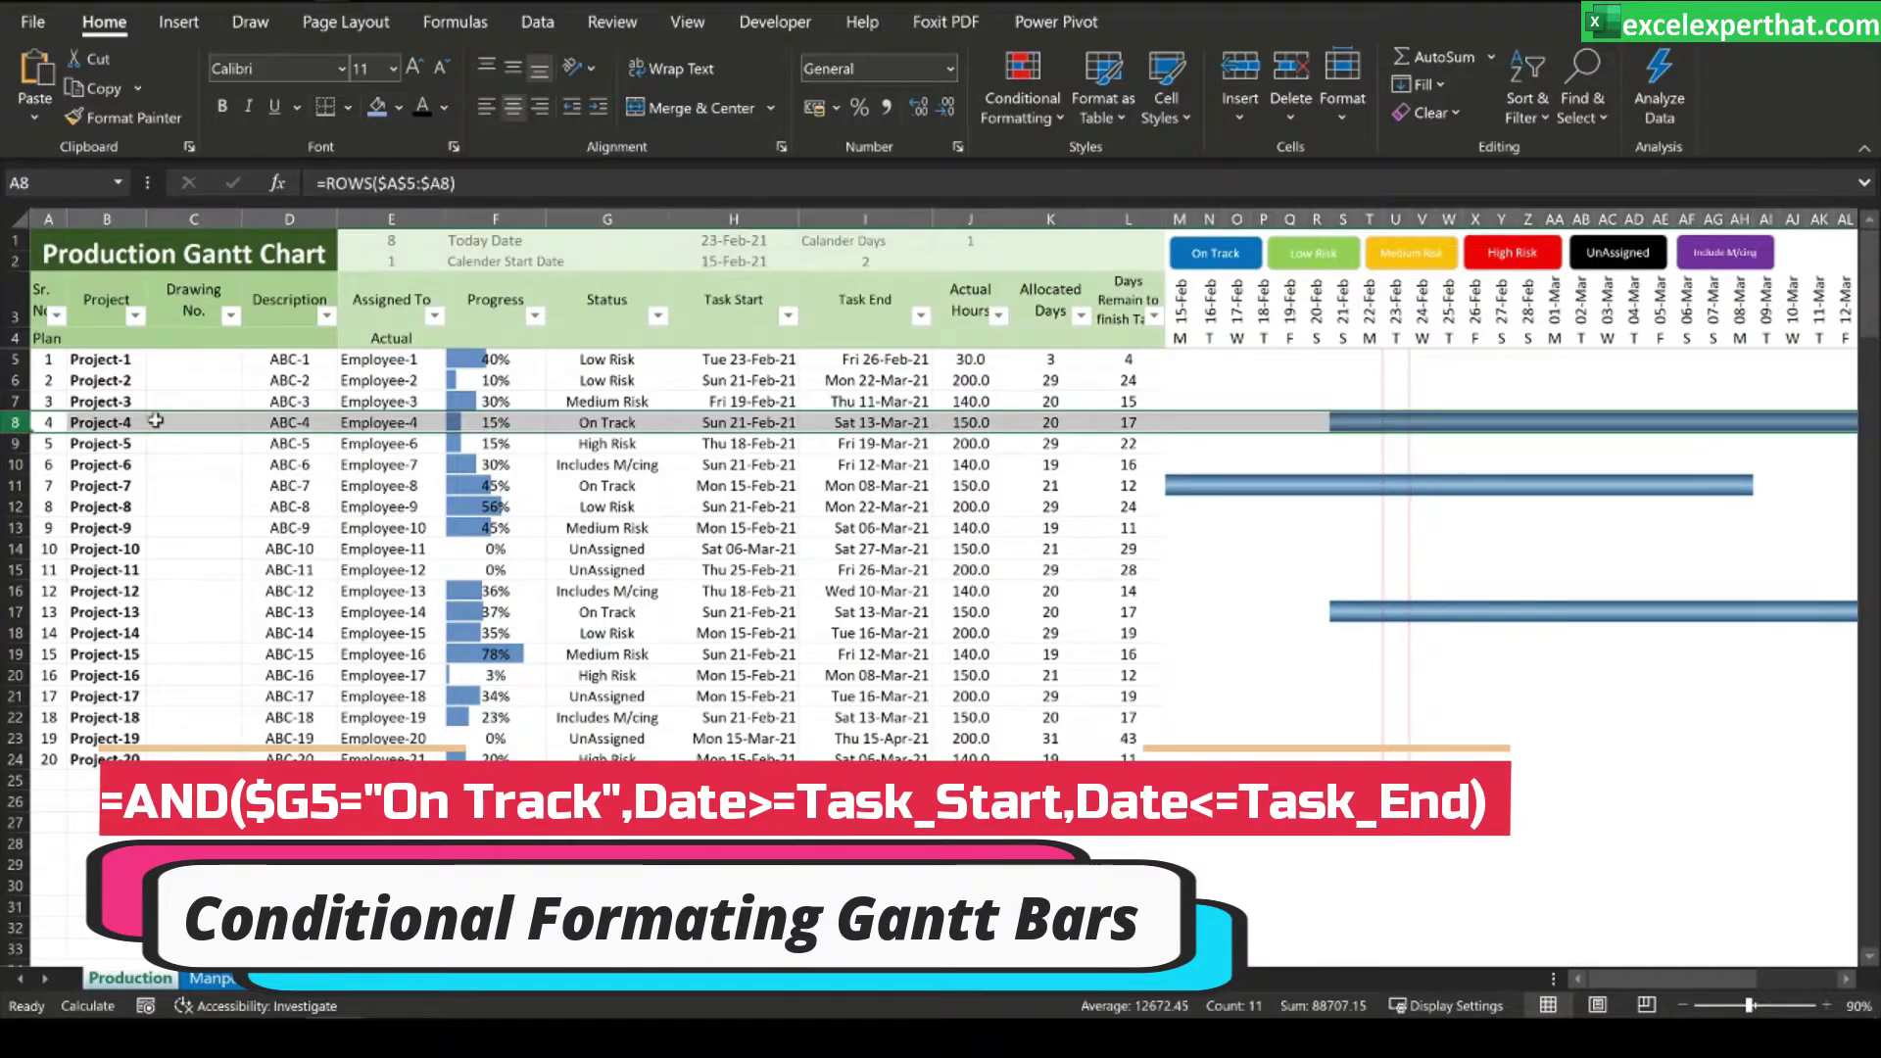
click(613, 422)
ctrl+click(614, 613)
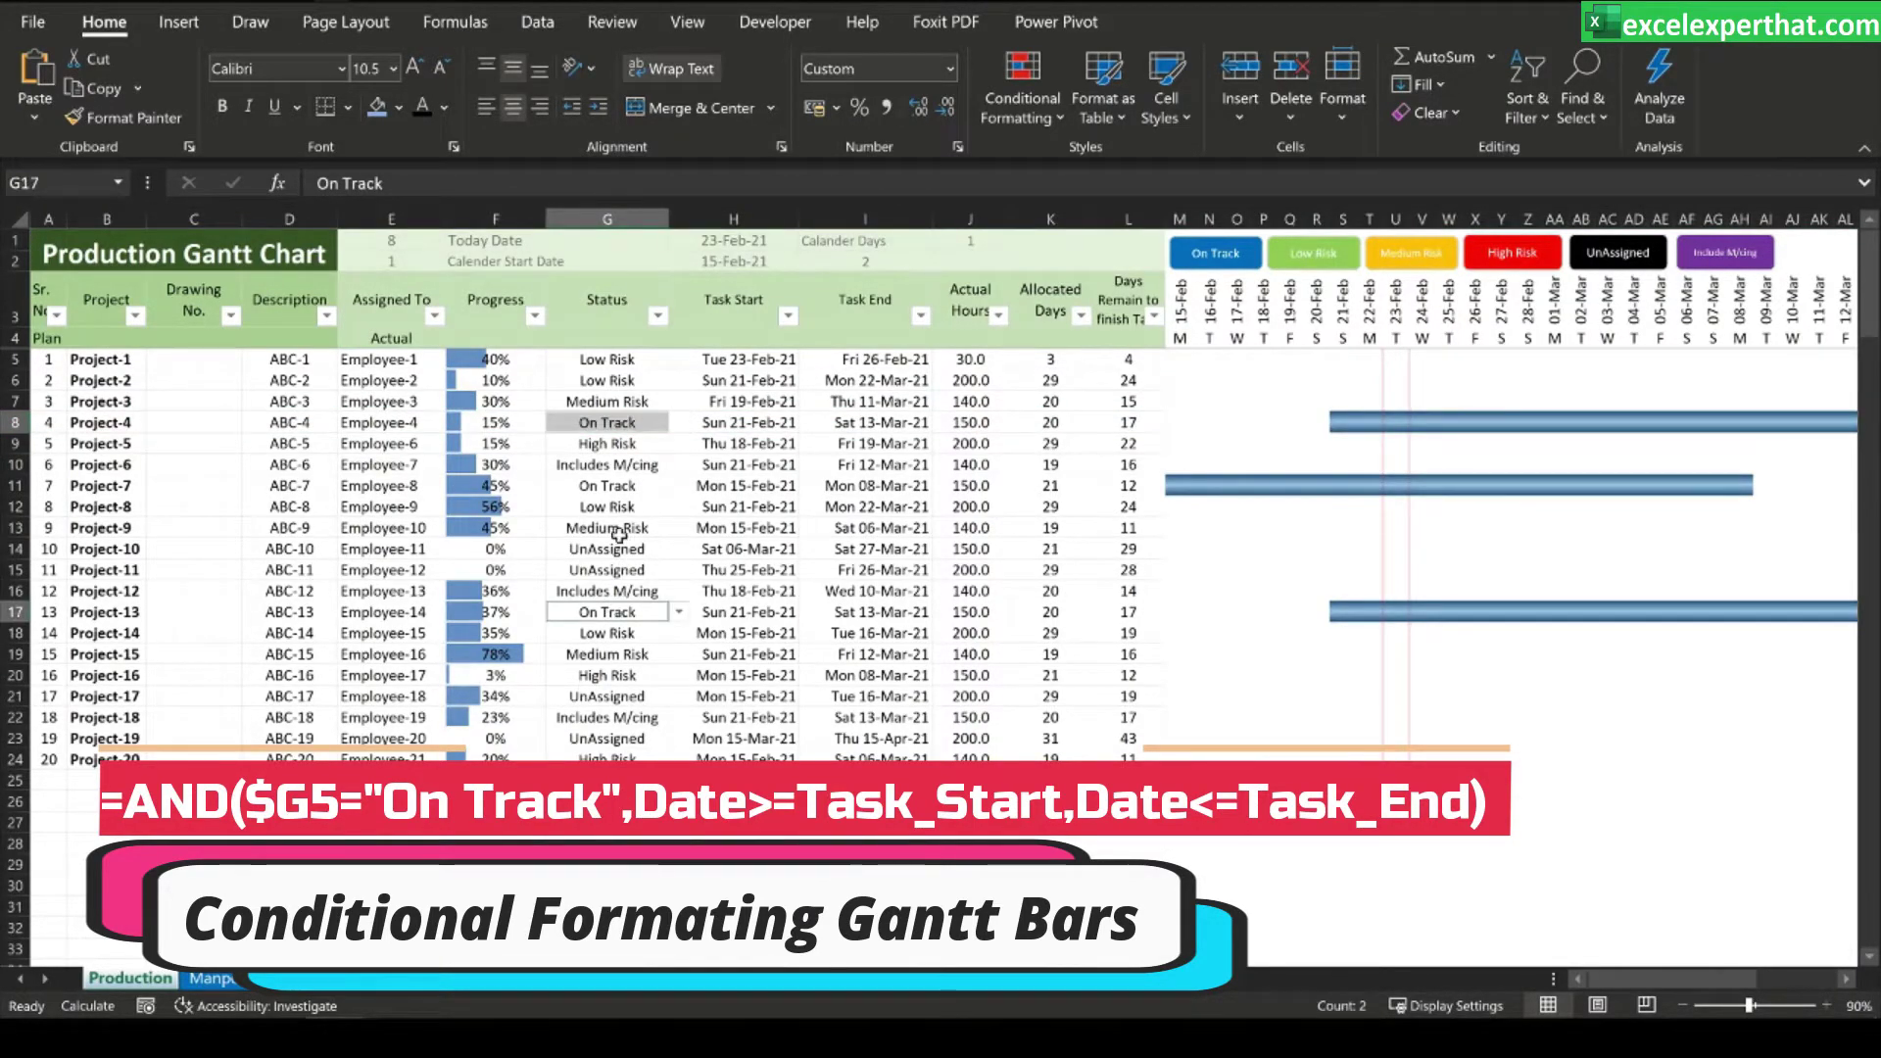
ctrl+click(624, 486)
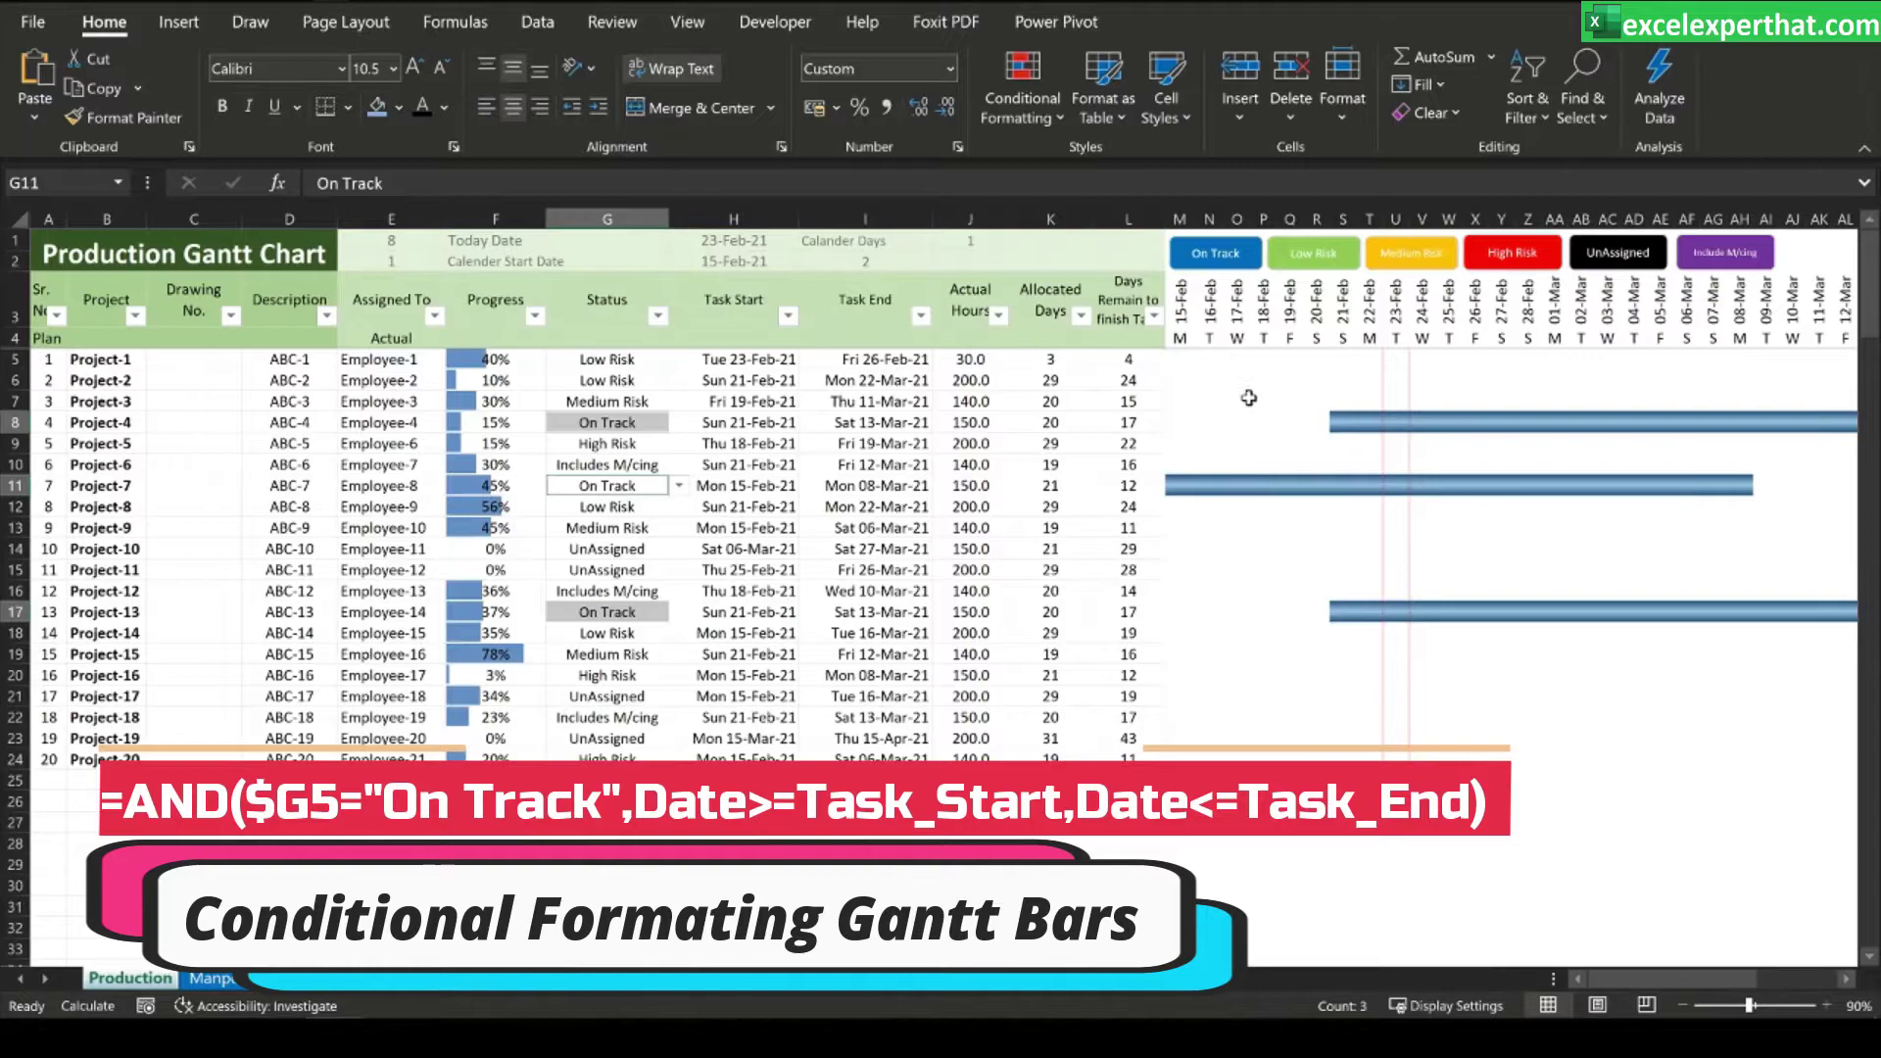
click(1184, 363)
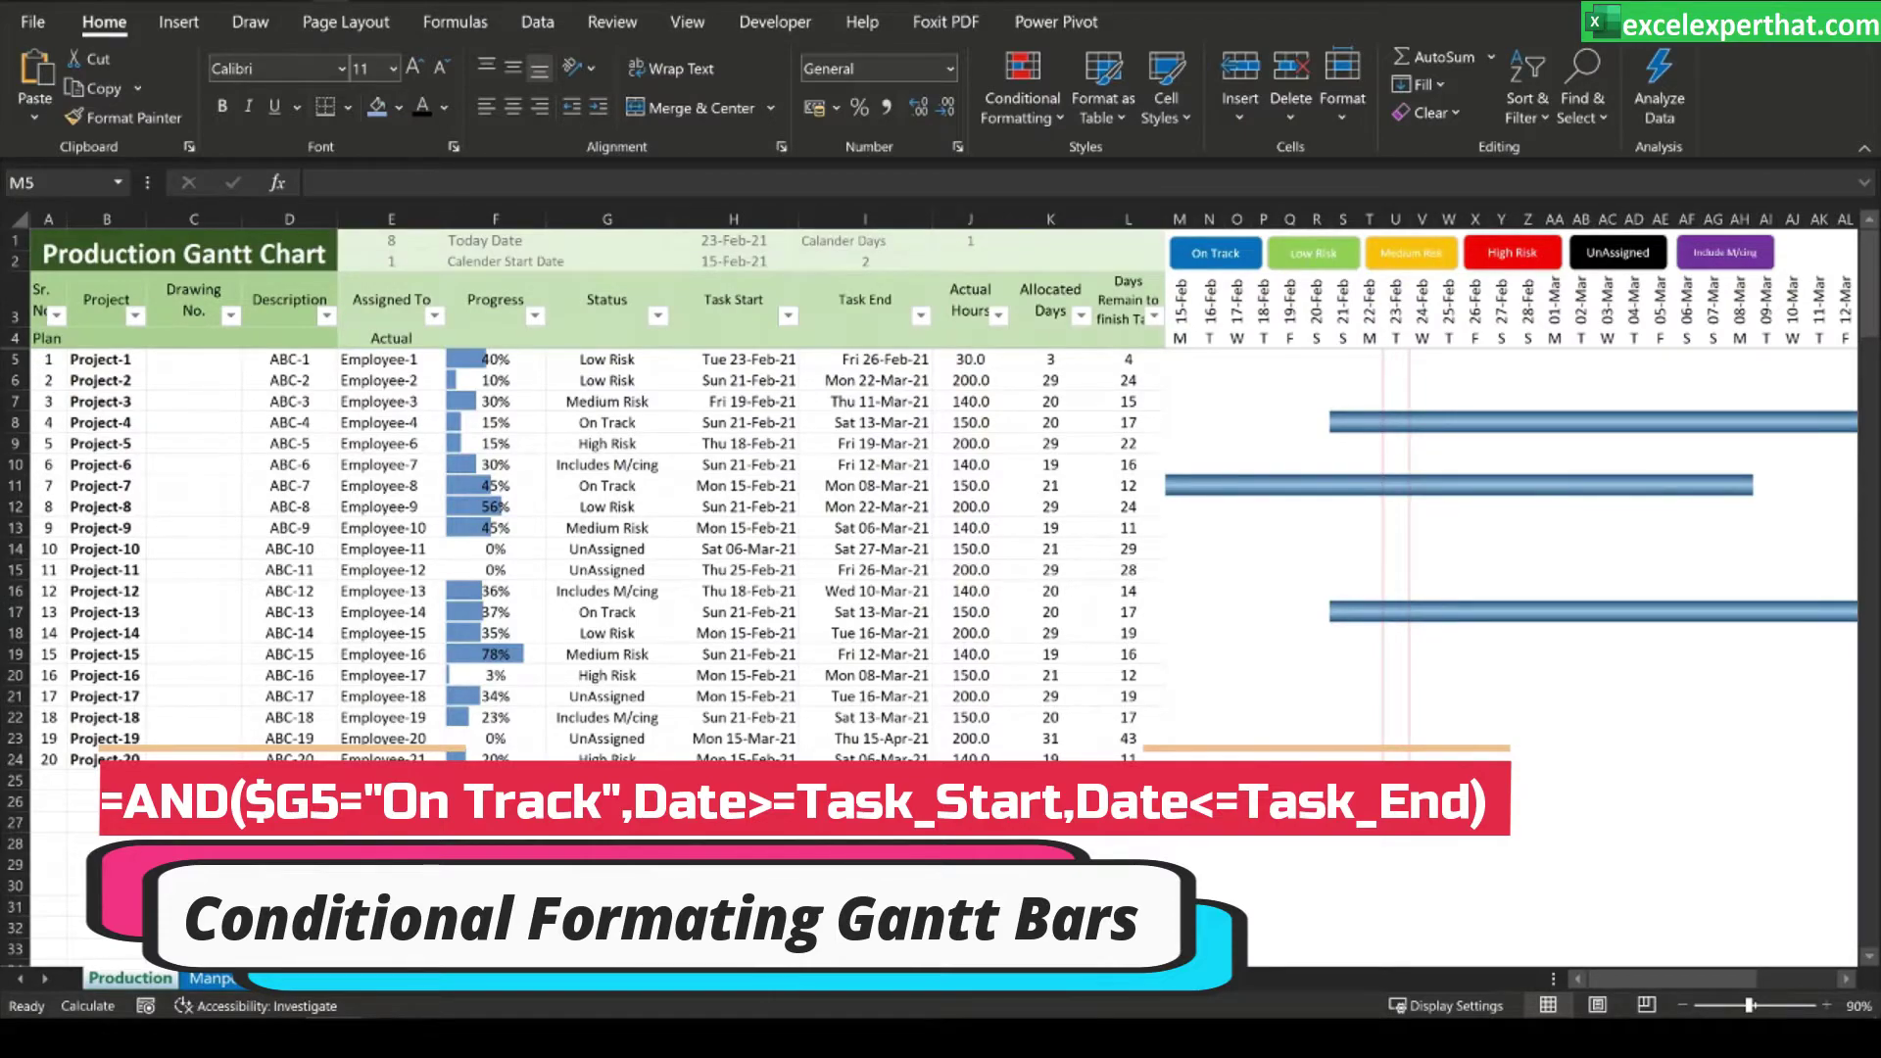
click(1181, 360)
click(1046, 124)
- Copy the On Track rule's formula from the rules manager
click(1056, 524)
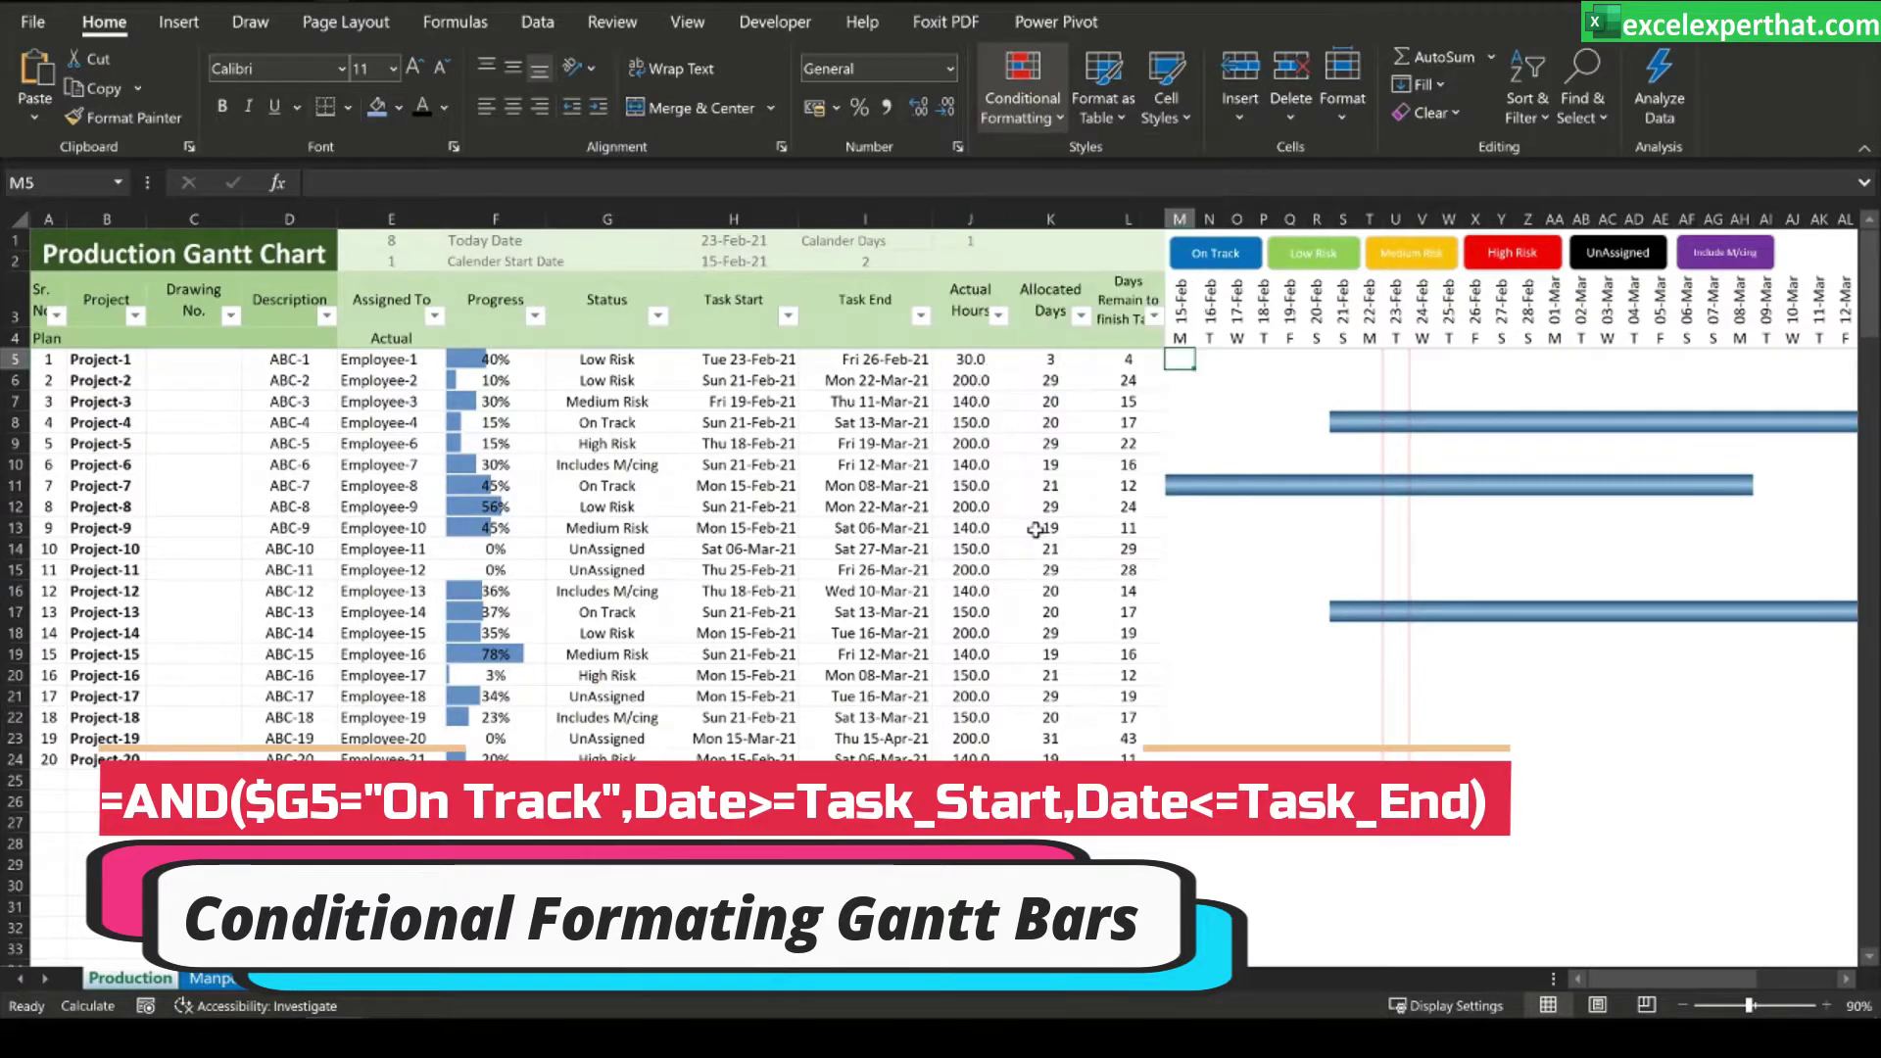
double_click(156, 428)
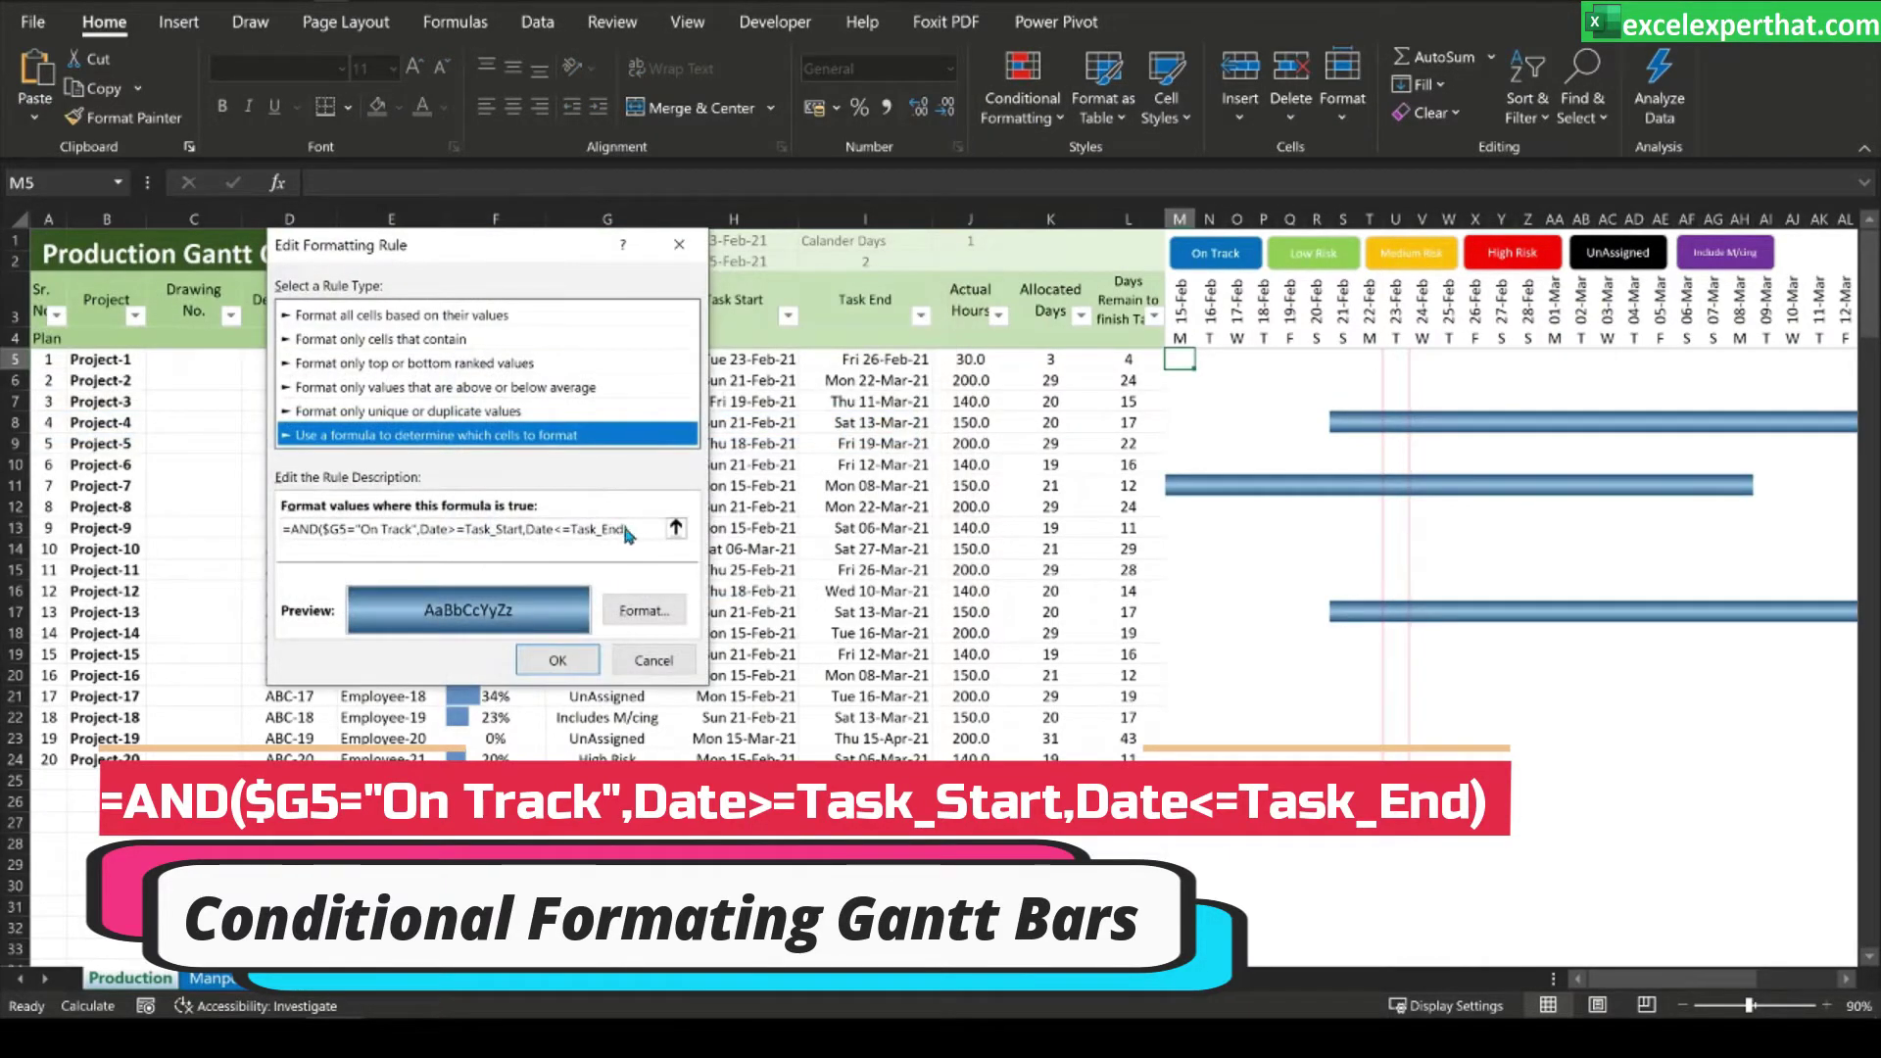
drag(647, 529, 135, 509)
key(ctrl+c)
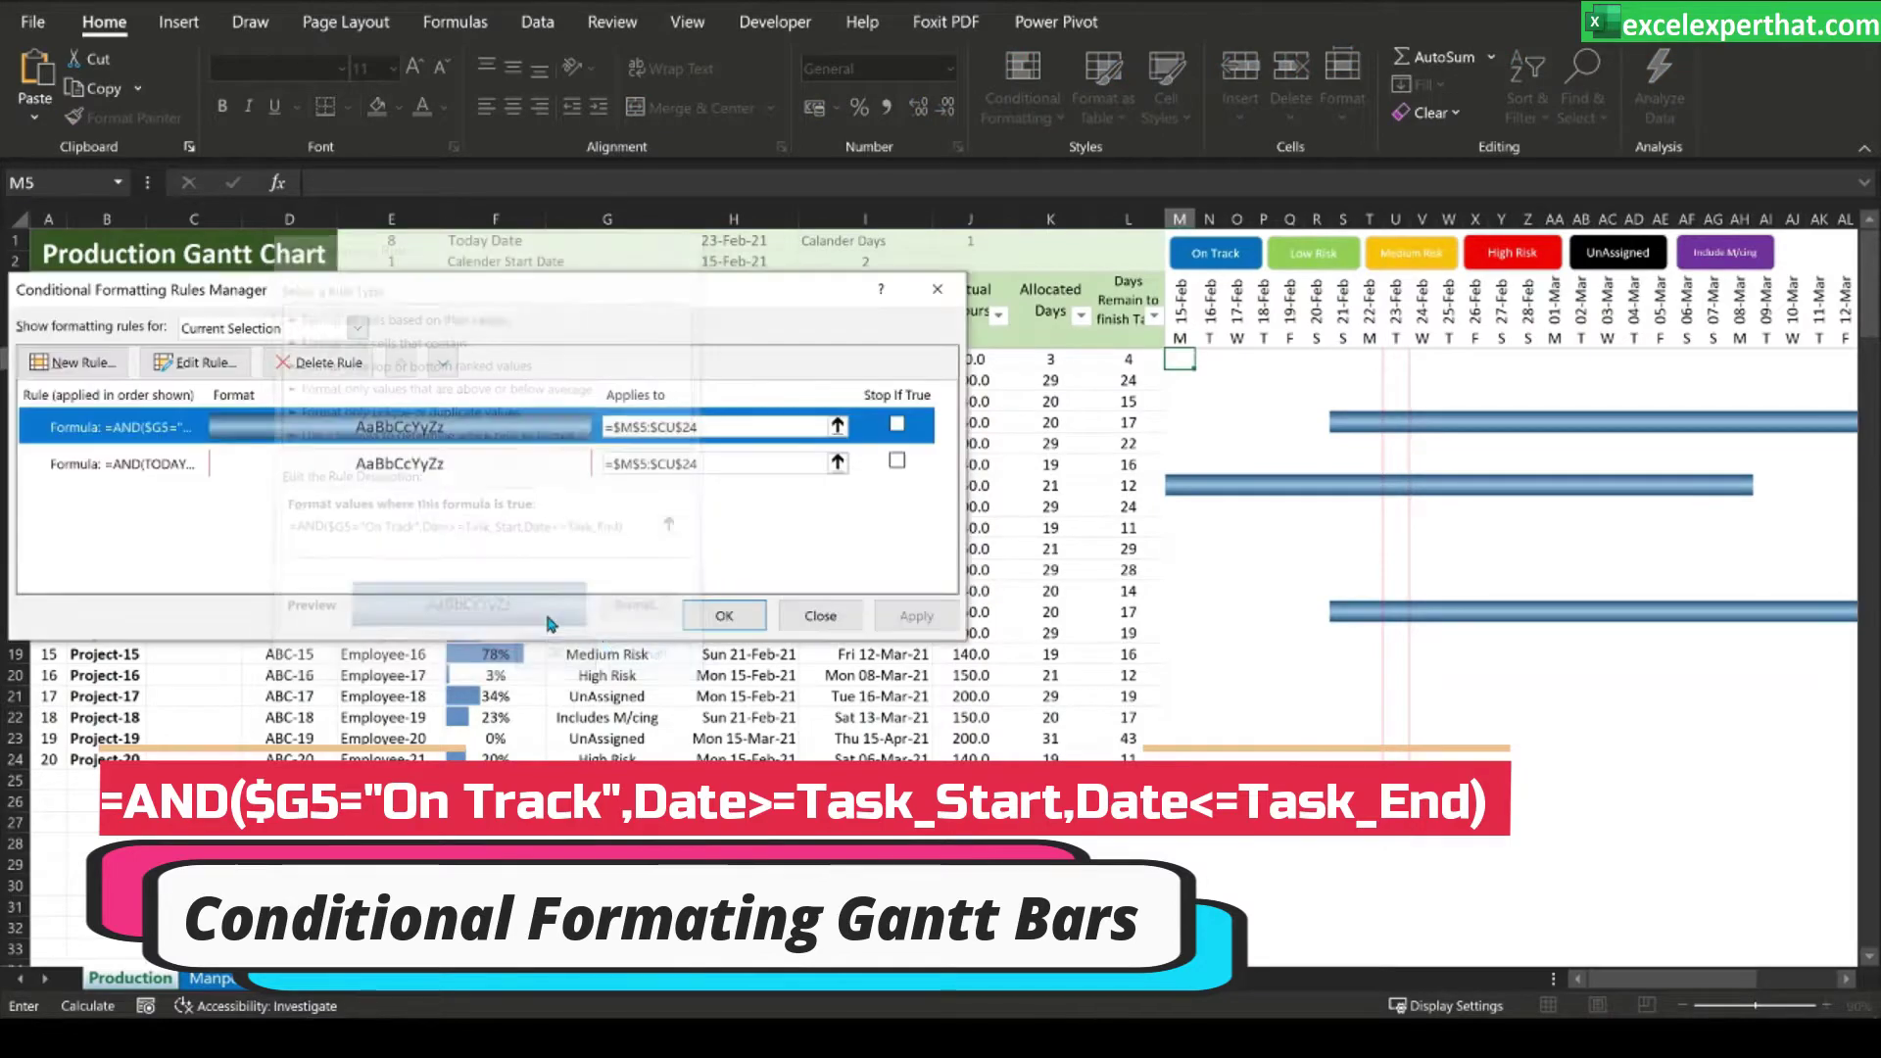
click(651, 660)
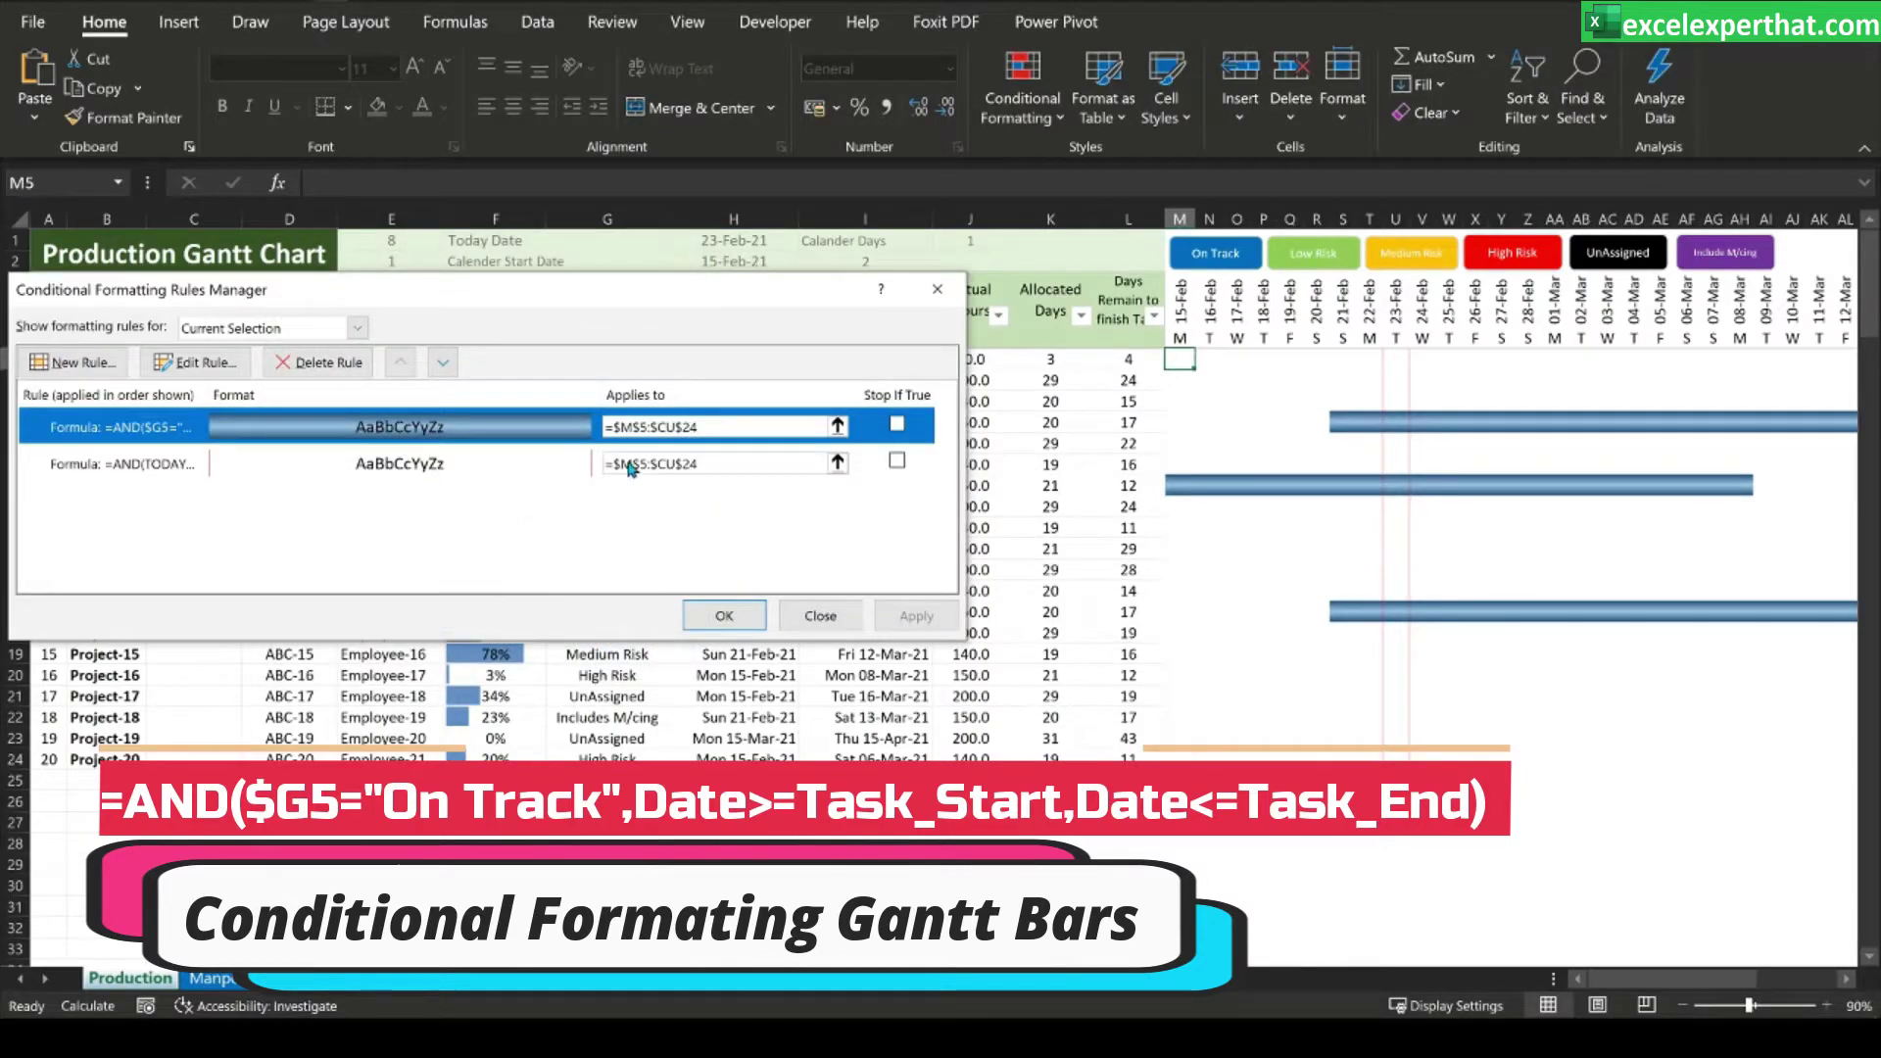
- Start a new formula rule from the pasted formula, replacing On Track with Low Risk
click(73, 362)
click(282, 409)
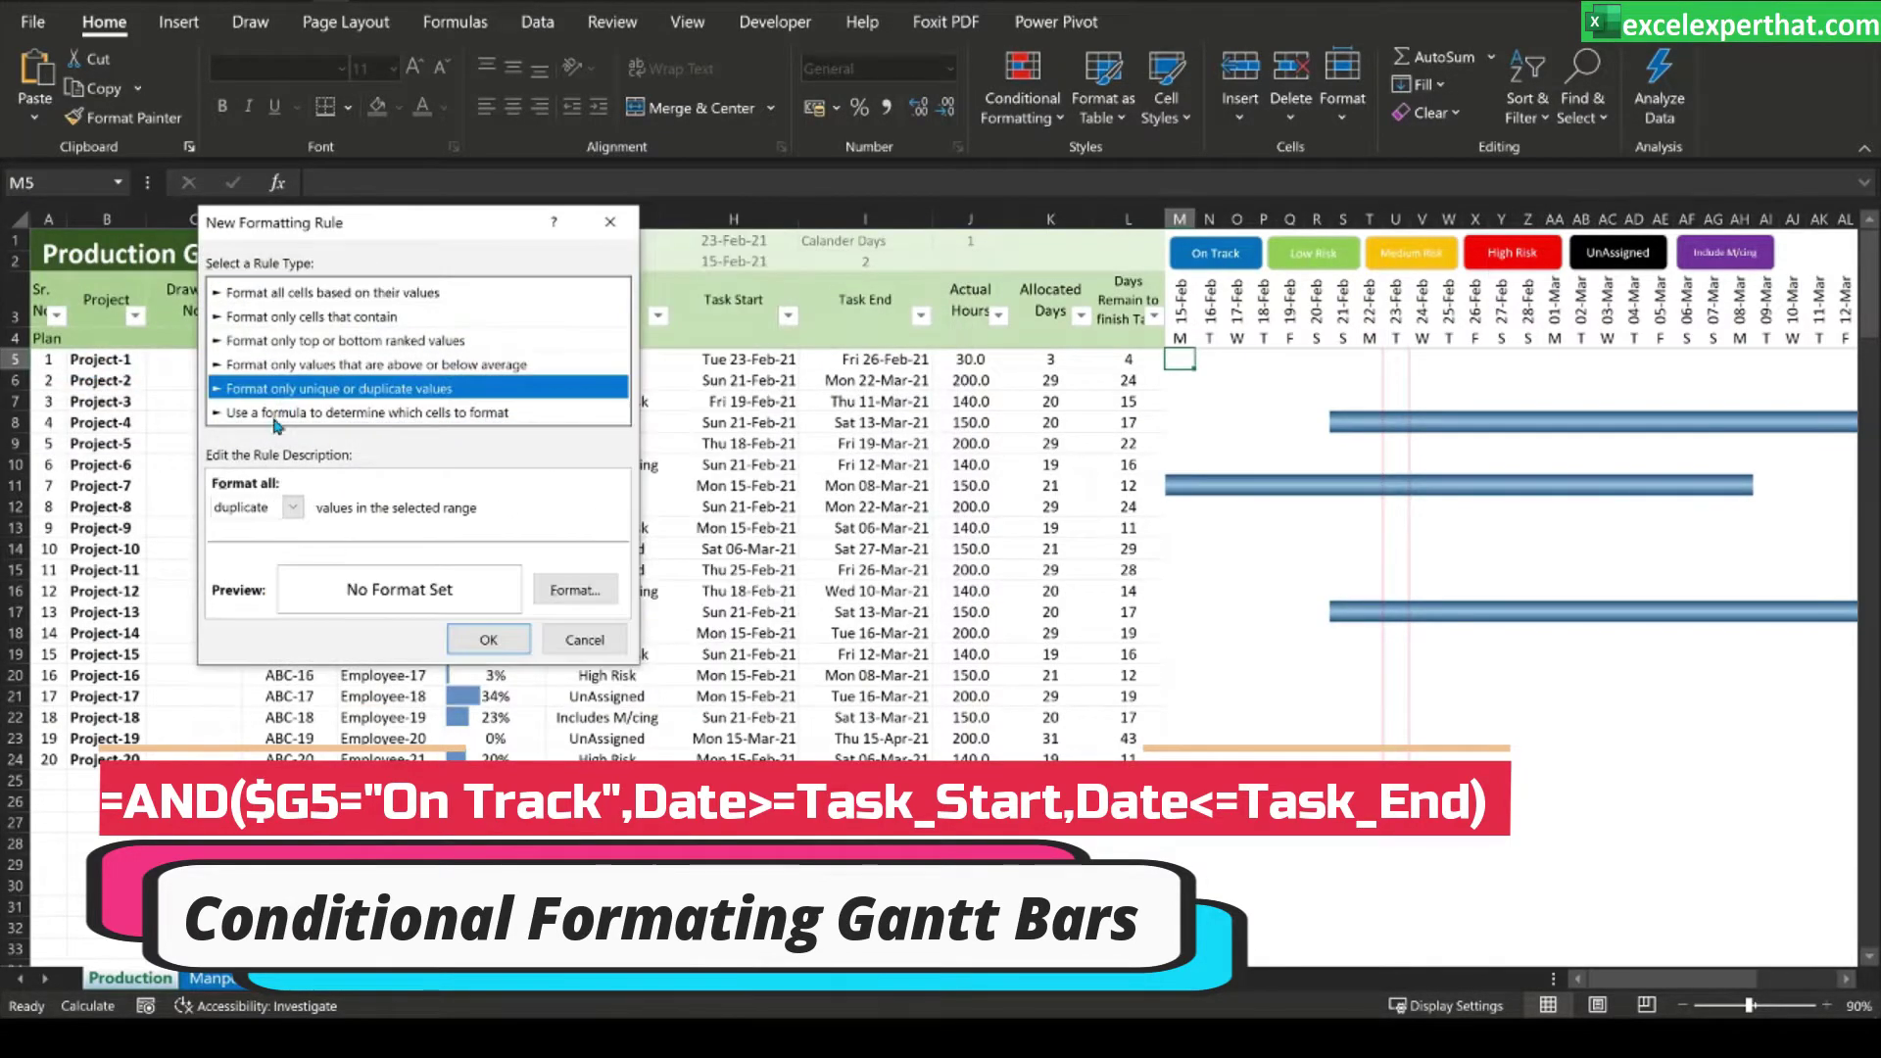
click(316, 507)
key(ctrl+v)
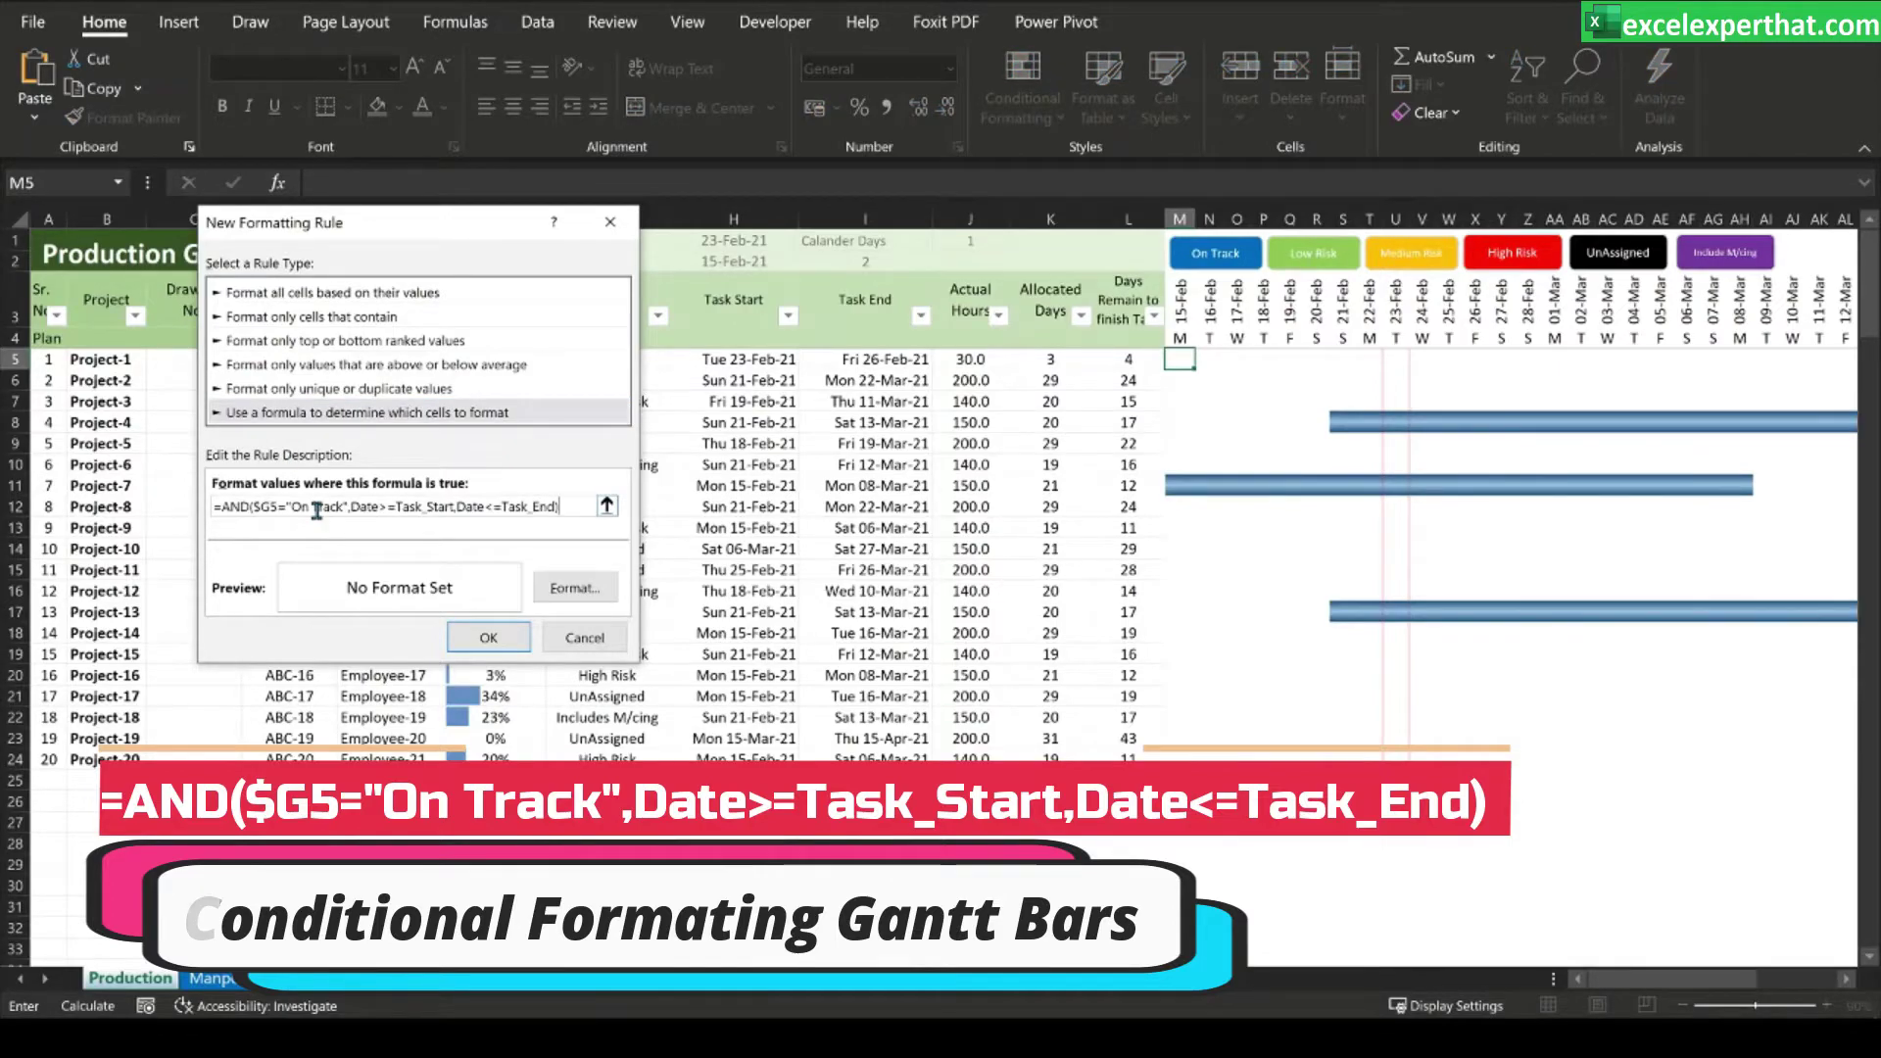
key(Delete)
key(Delete)
key(Delete)
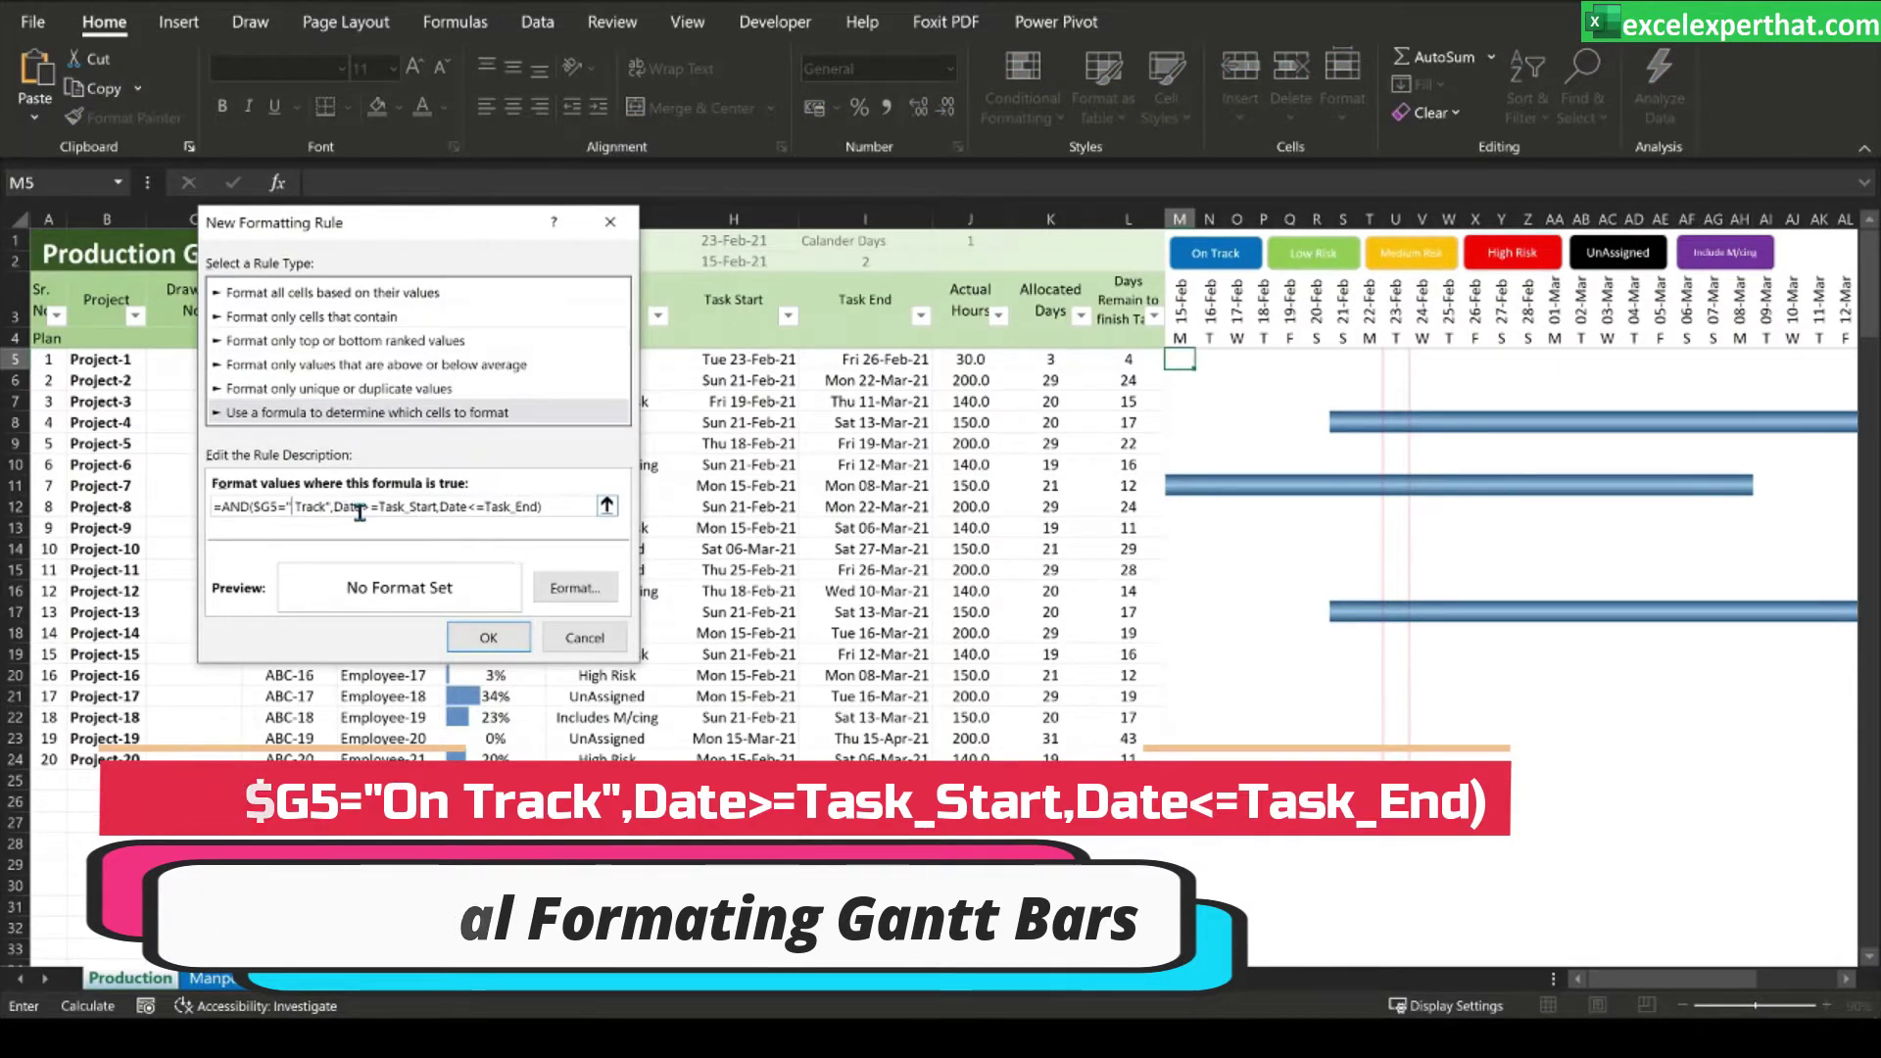
key(Delete)
key(Delete)
key(Delete)
key(Delete)
key(Delete)
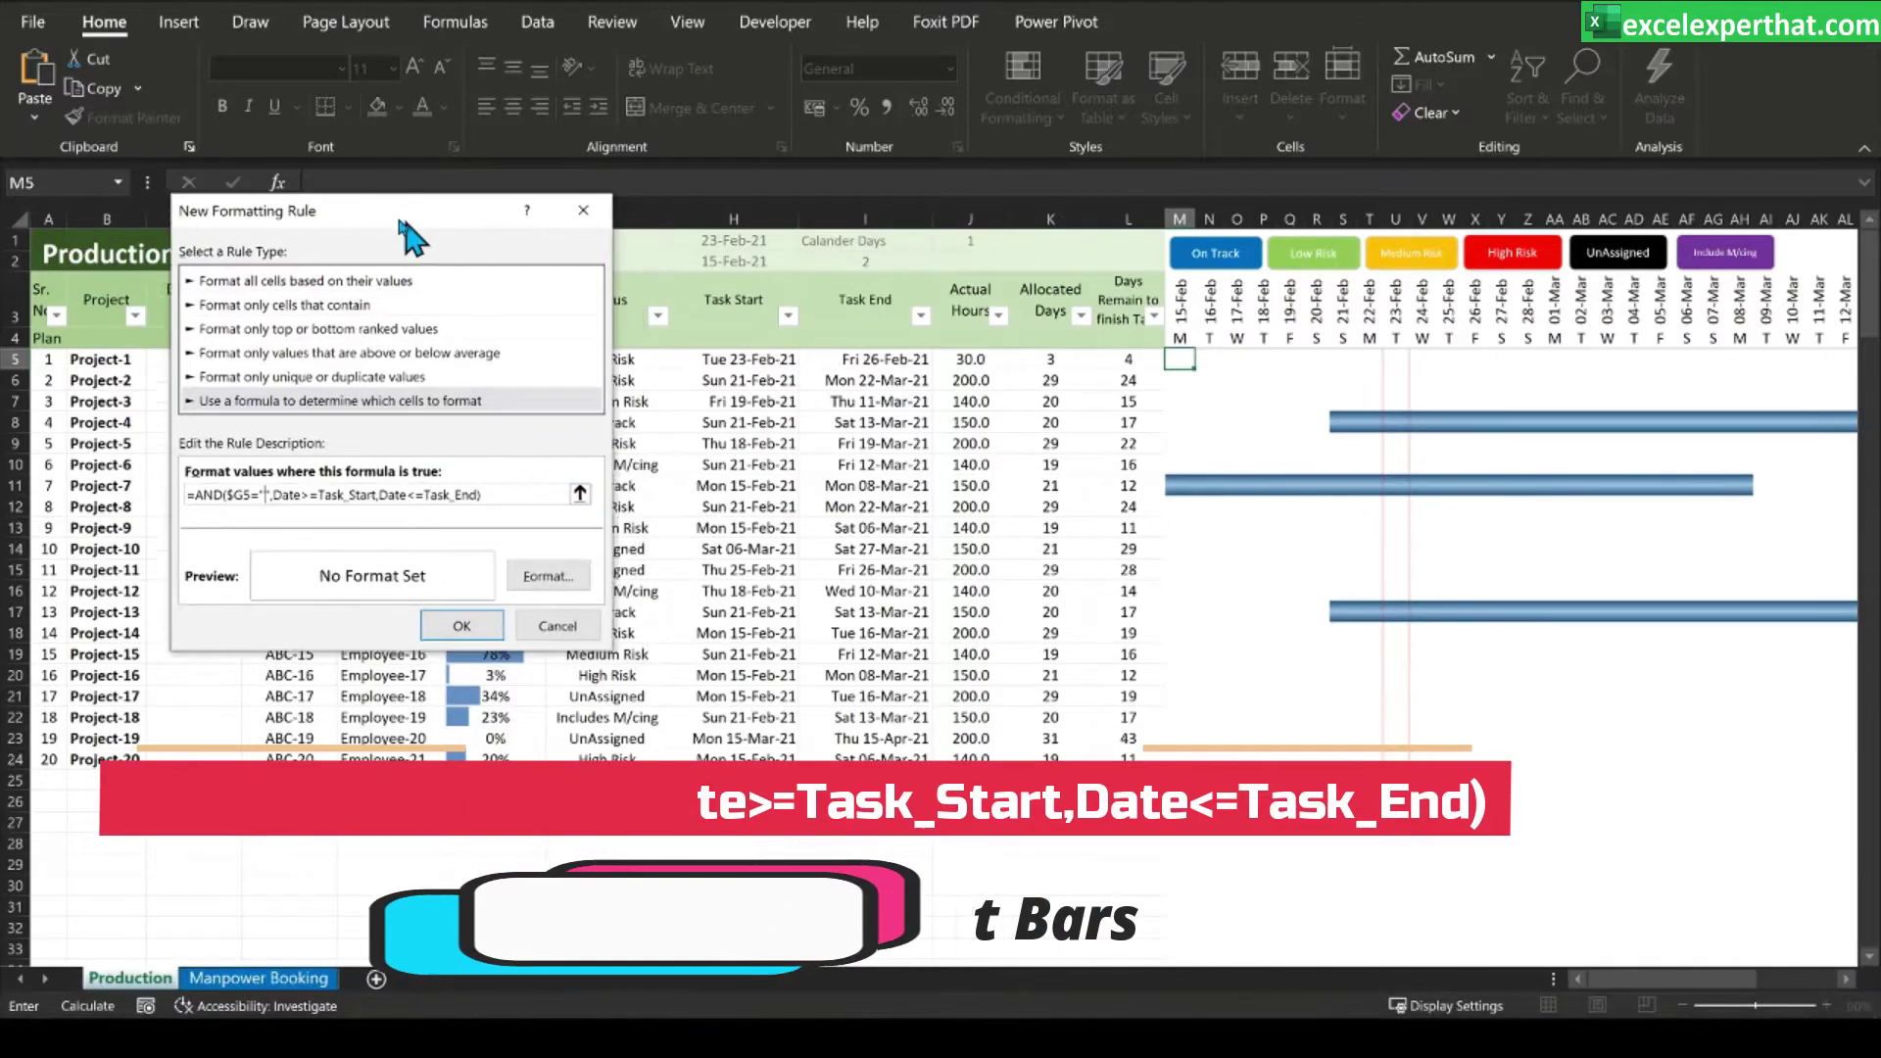
drag(429, 225, 259, 186)
text(Low)
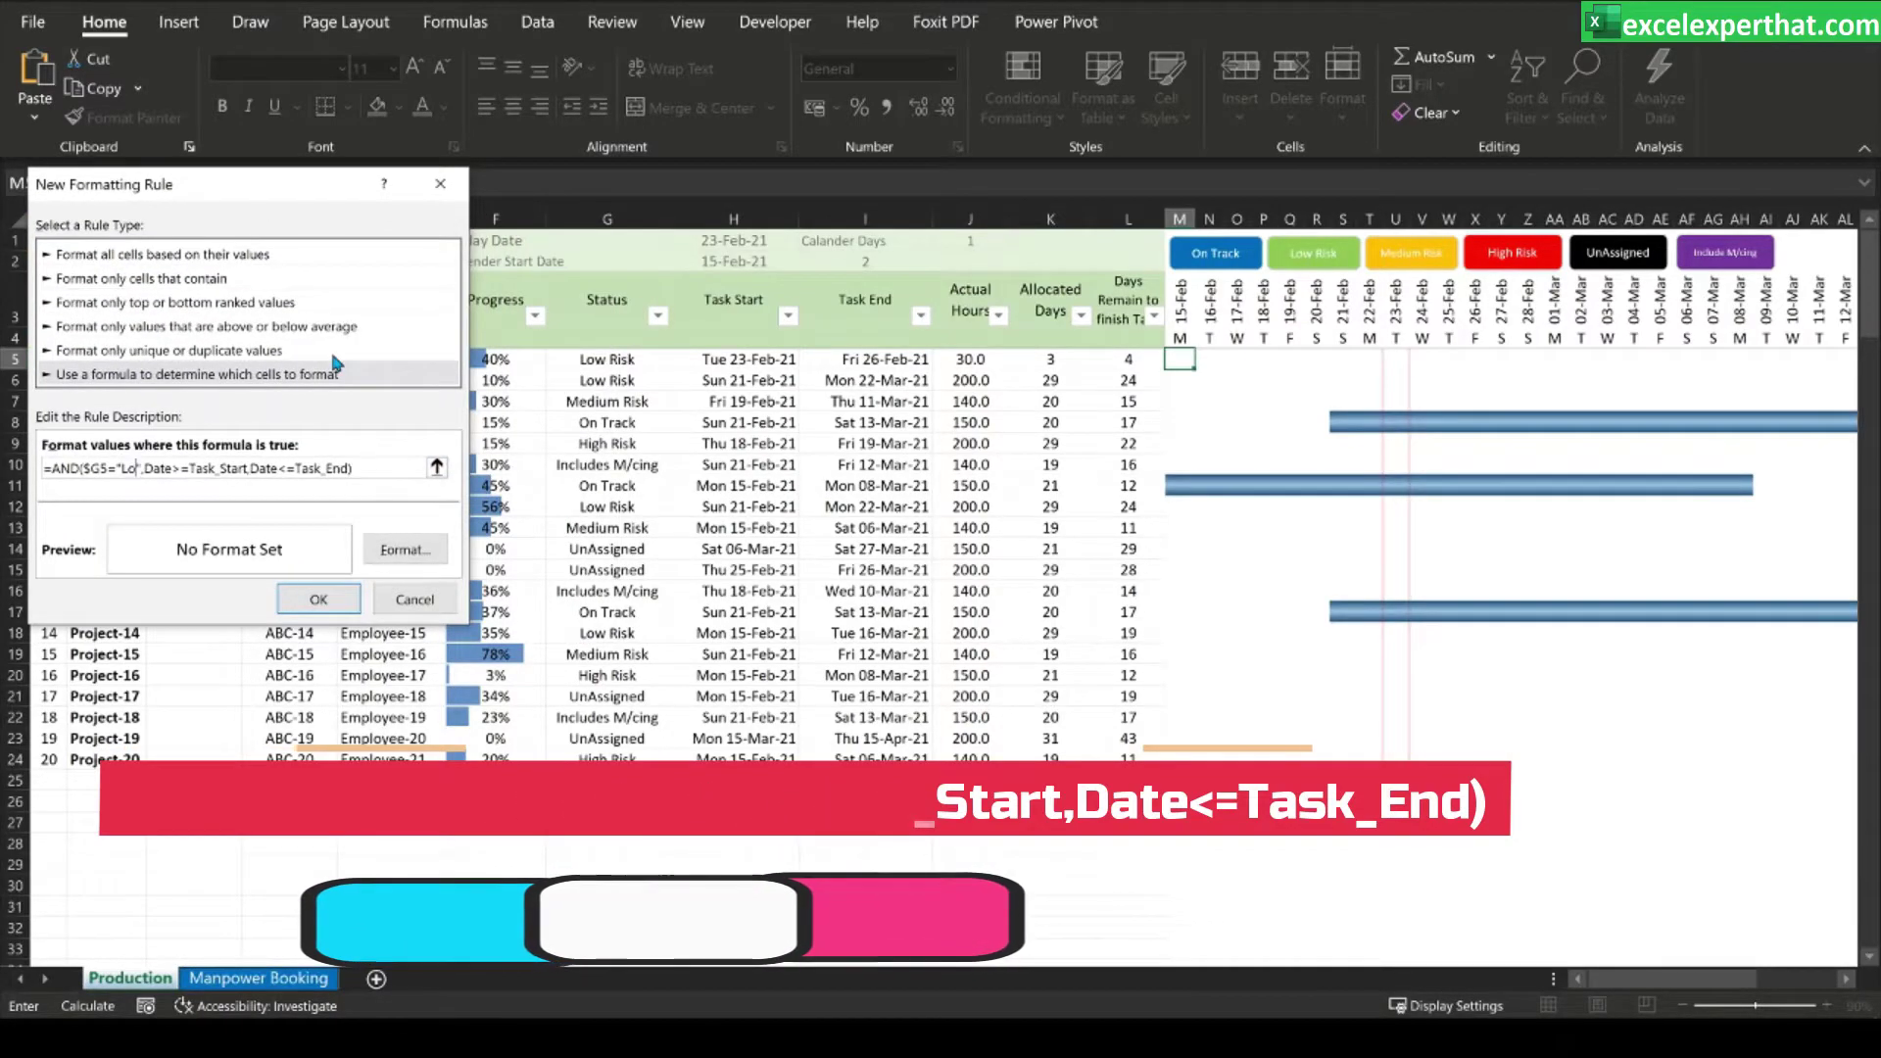
text( Risk)
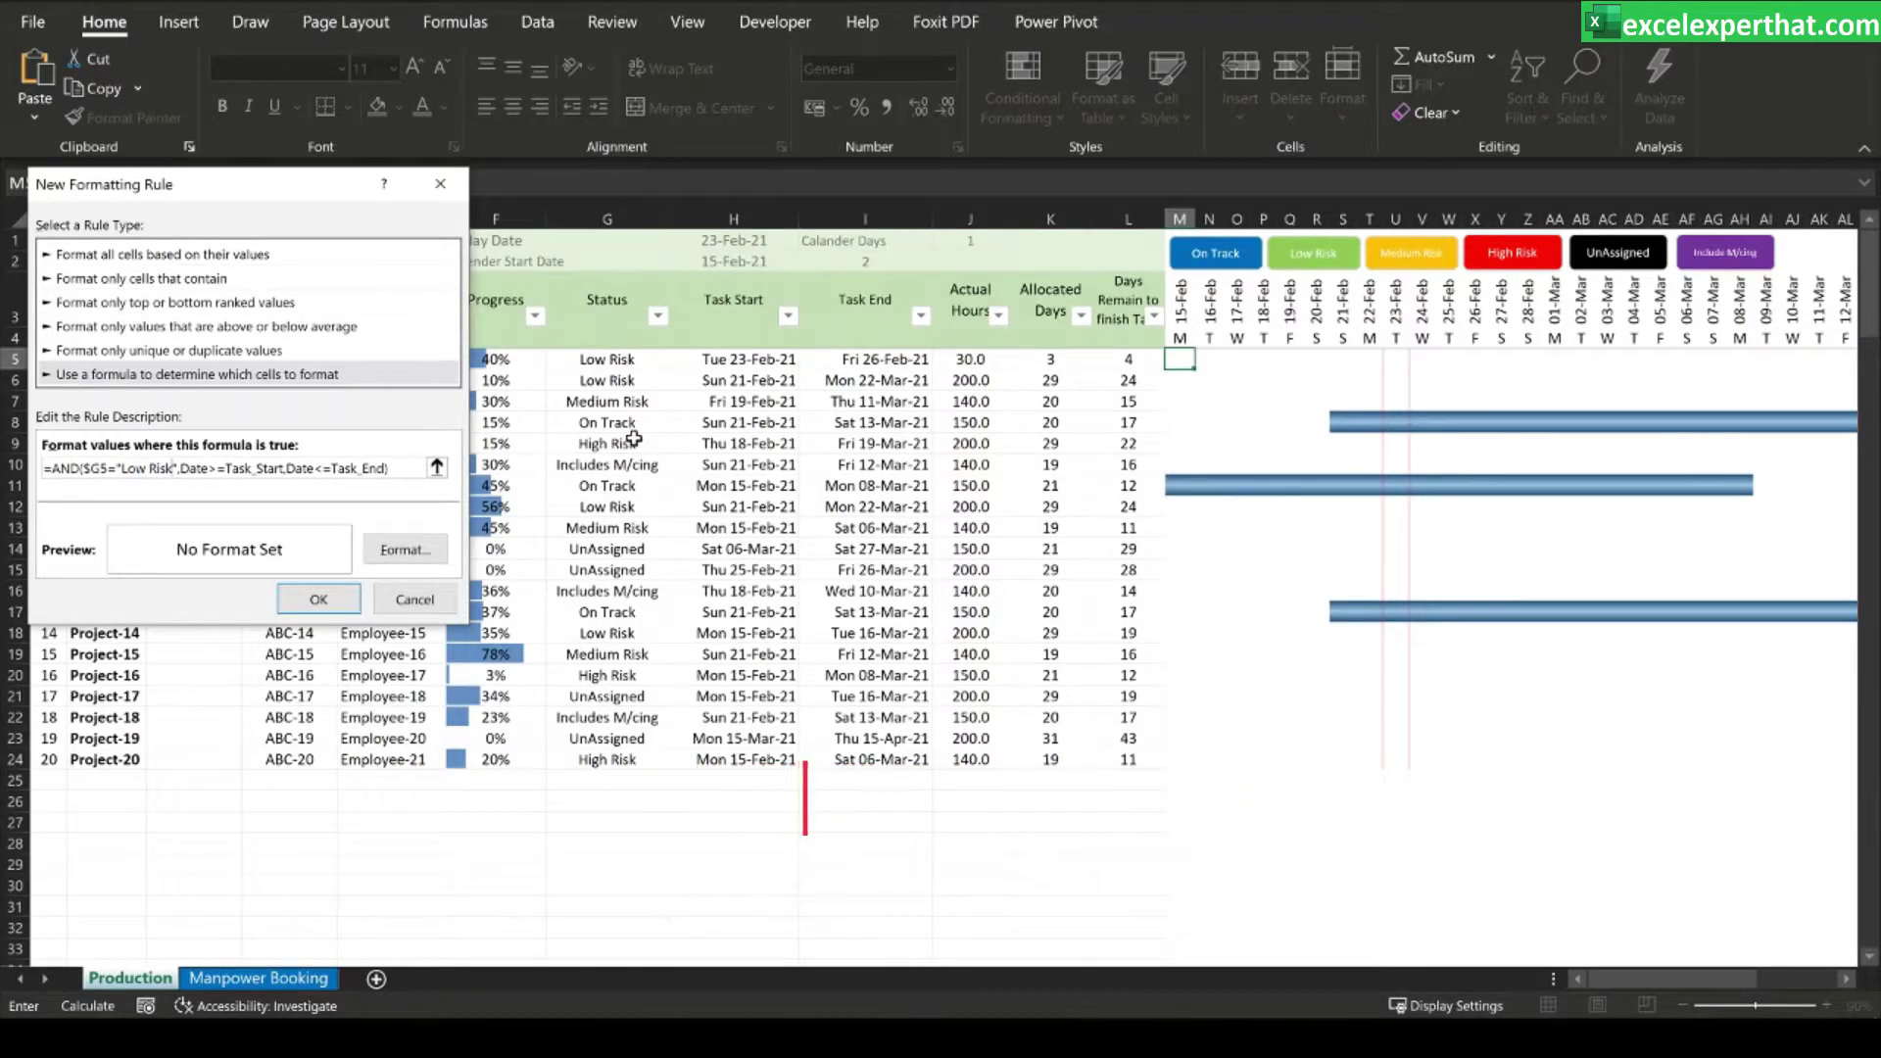
- Give the Low Risk rule a dark-green to light-green gradient fill
click(404, 549)
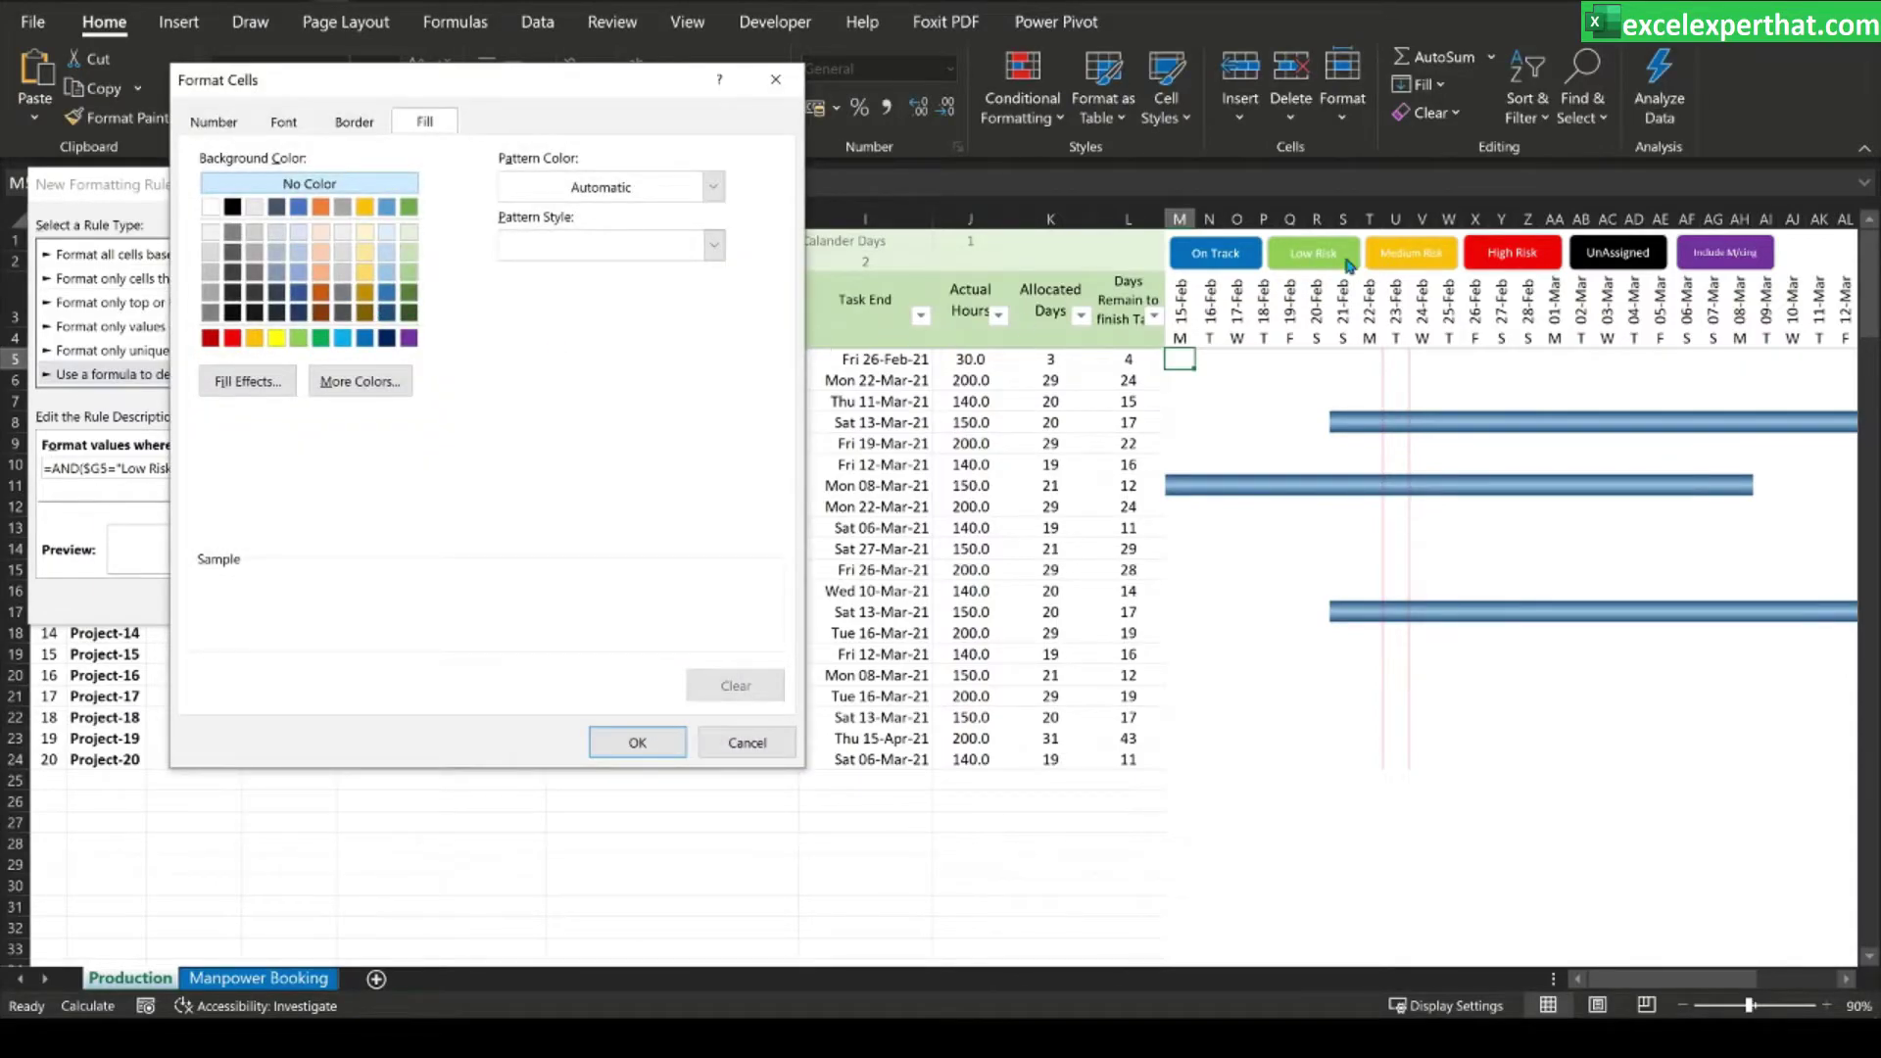
click(298, 340)
click(247, 381)
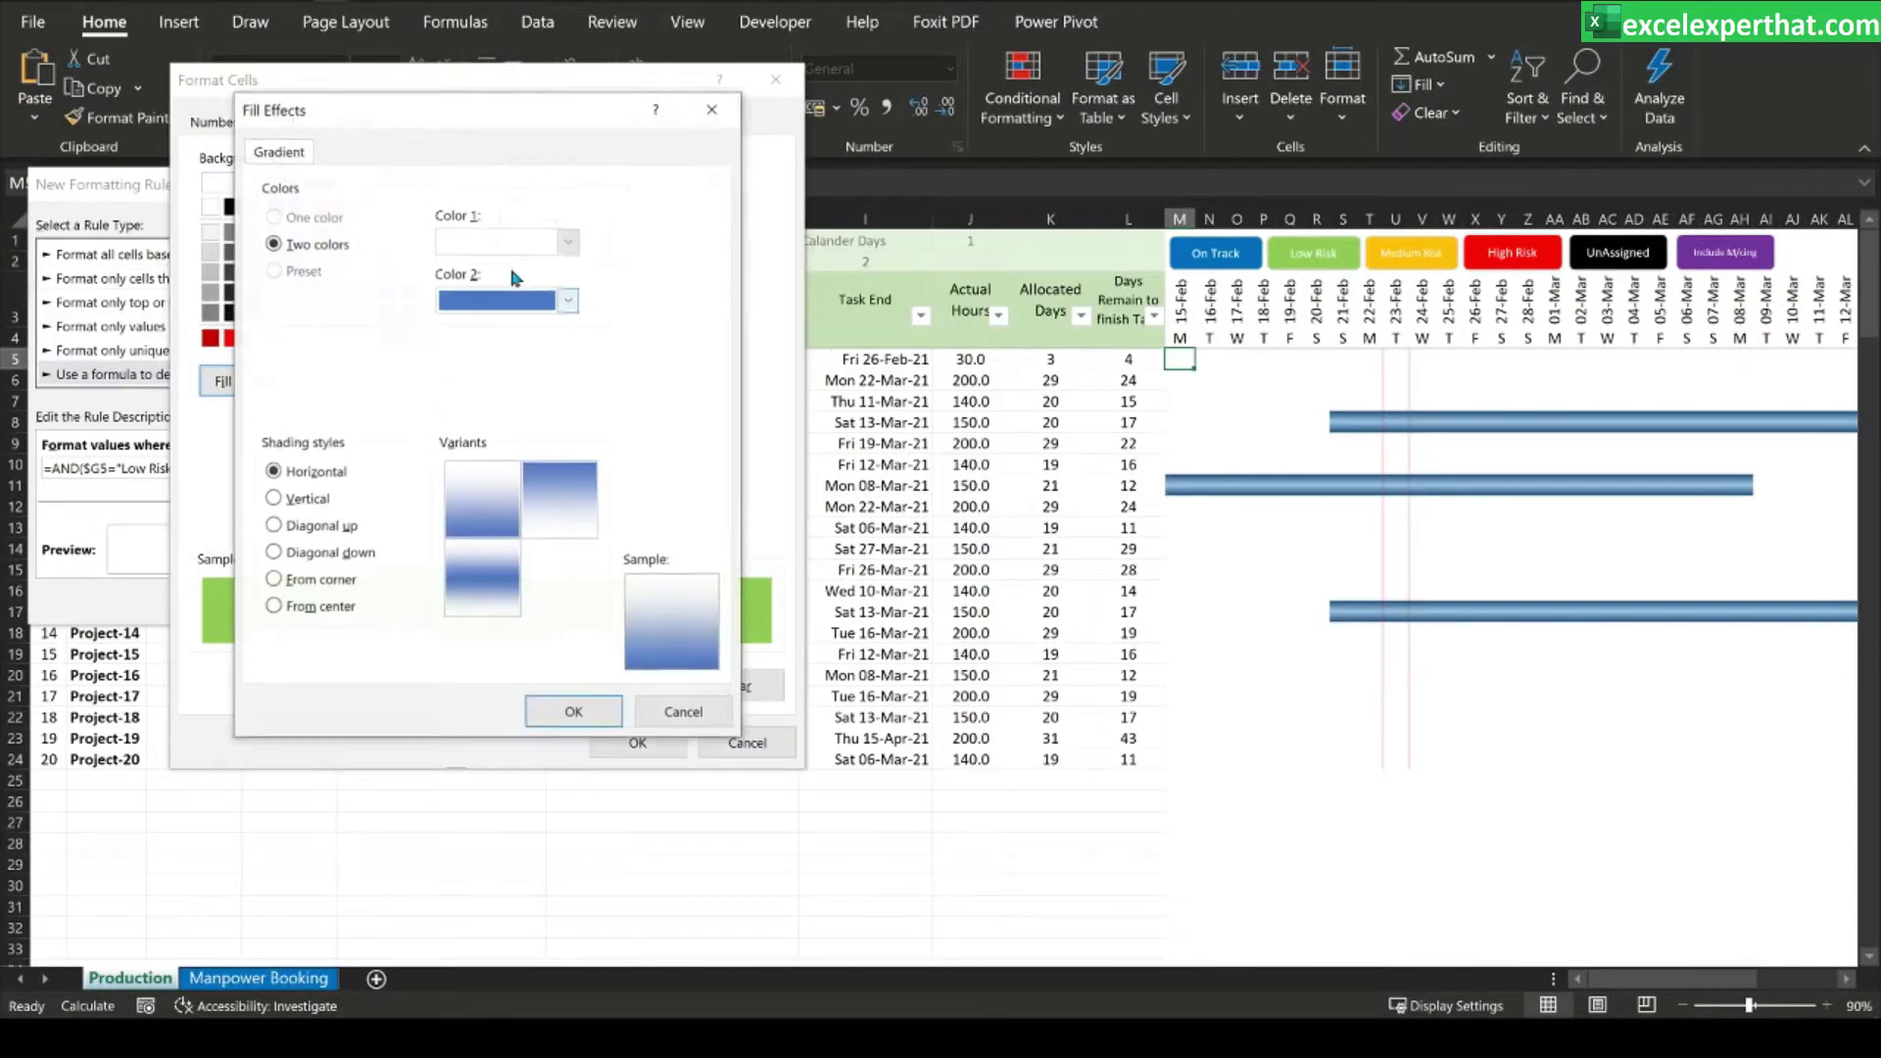
click(567, 241)
click(637, 381)
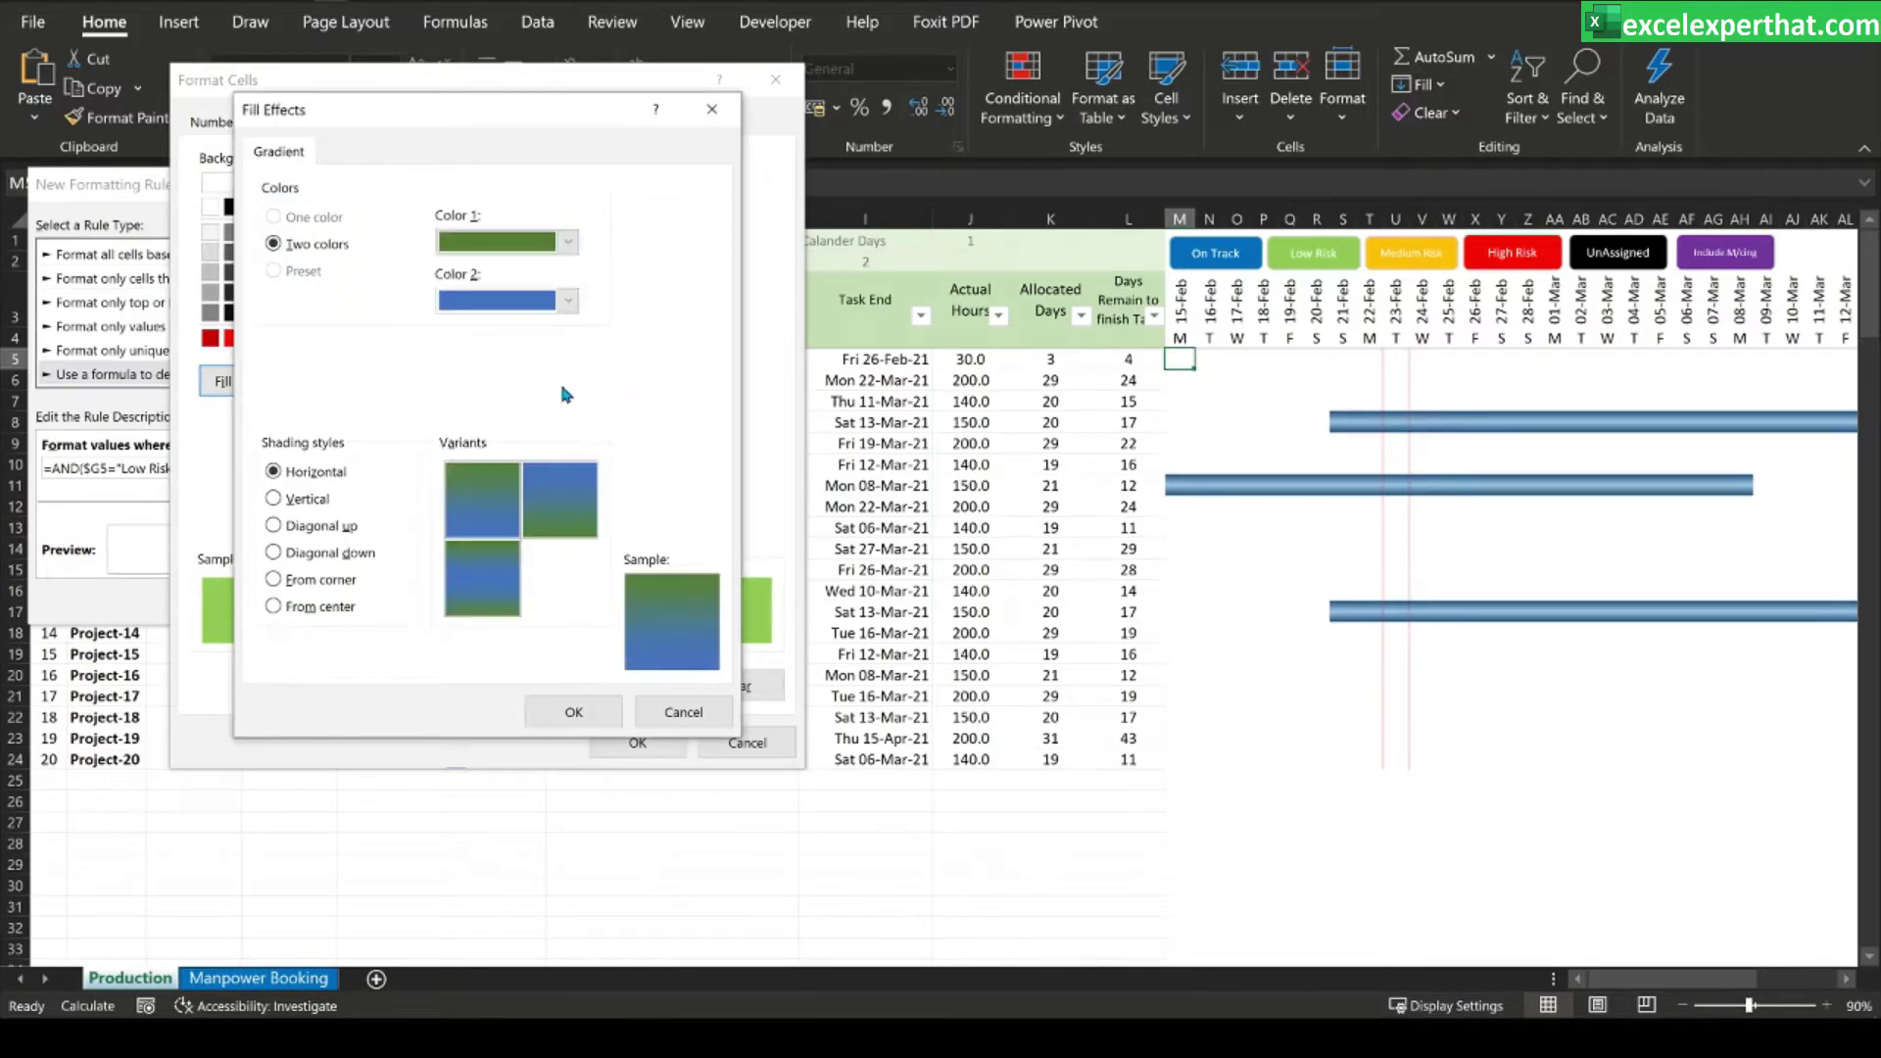
click(567, 300)
click(638, 411)
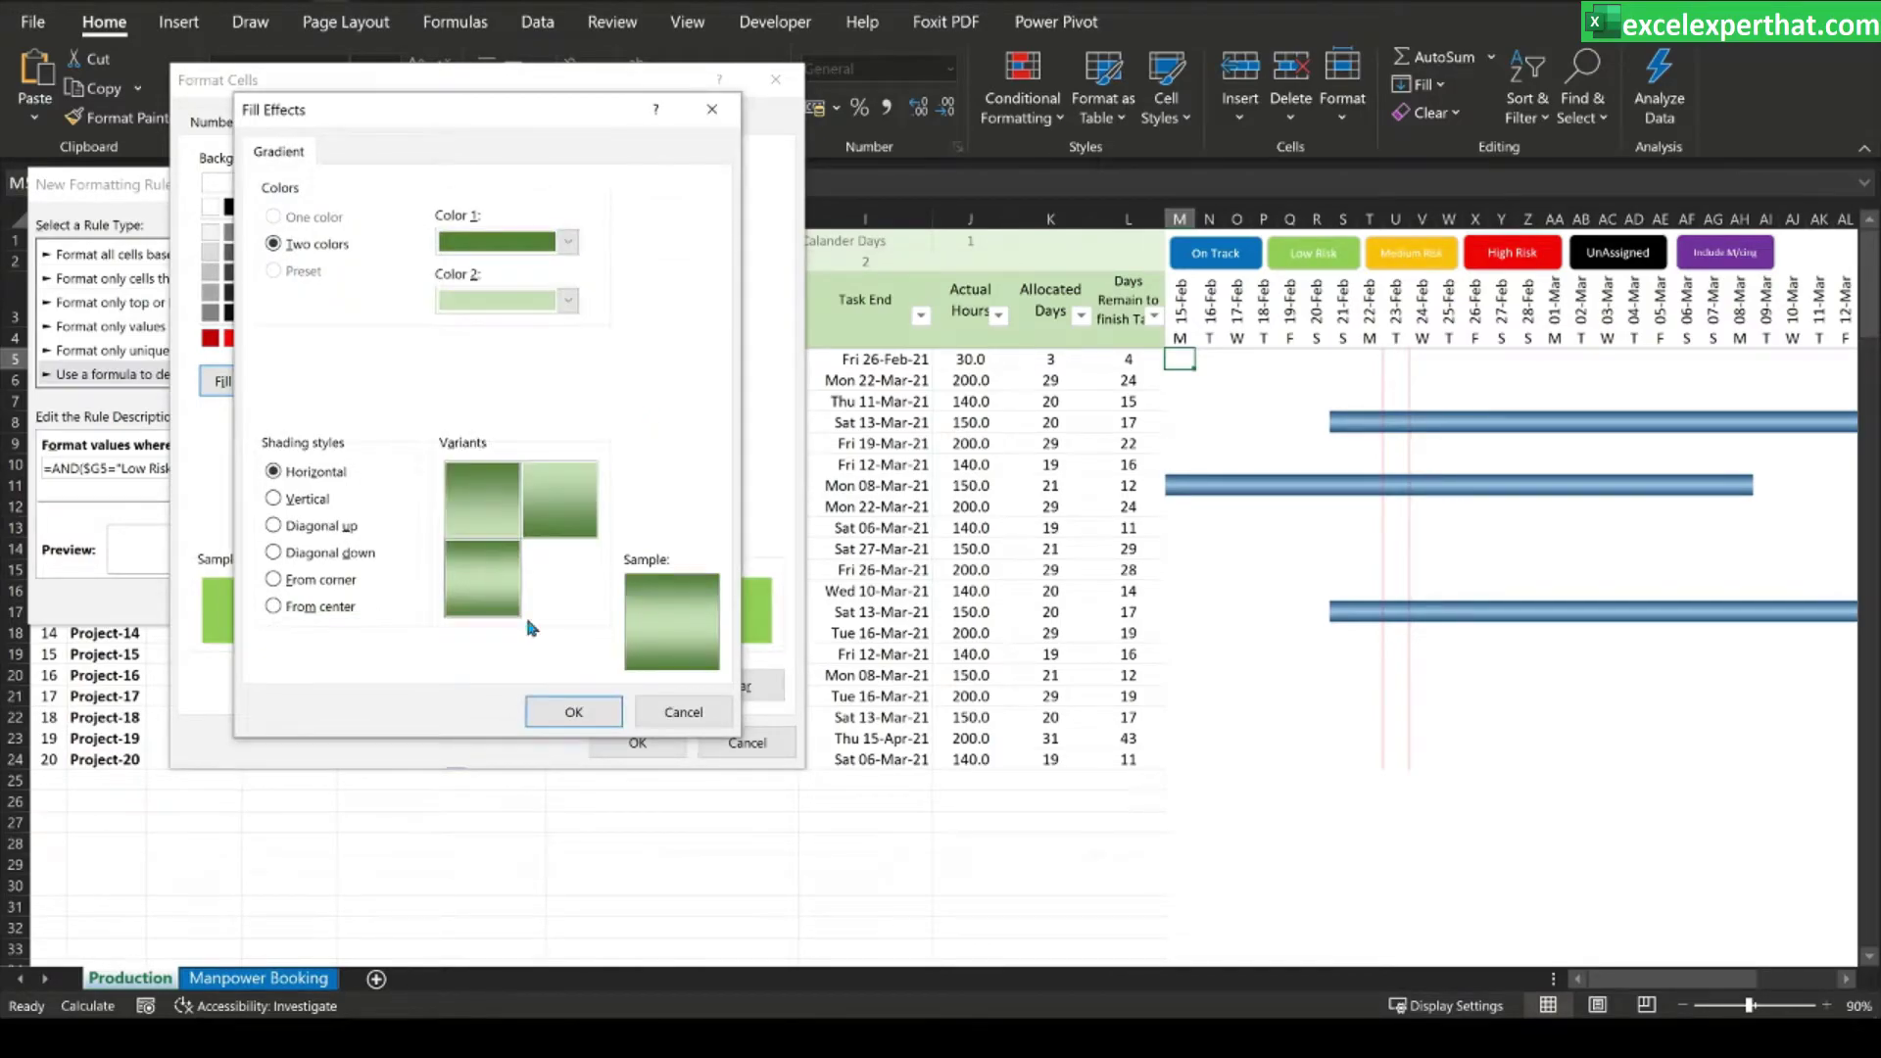
click(573, 711)
click(620, 737)
- Save the Low Risk rule and set its Applies to range to =$M$5:$CU$24
click(328, 600)
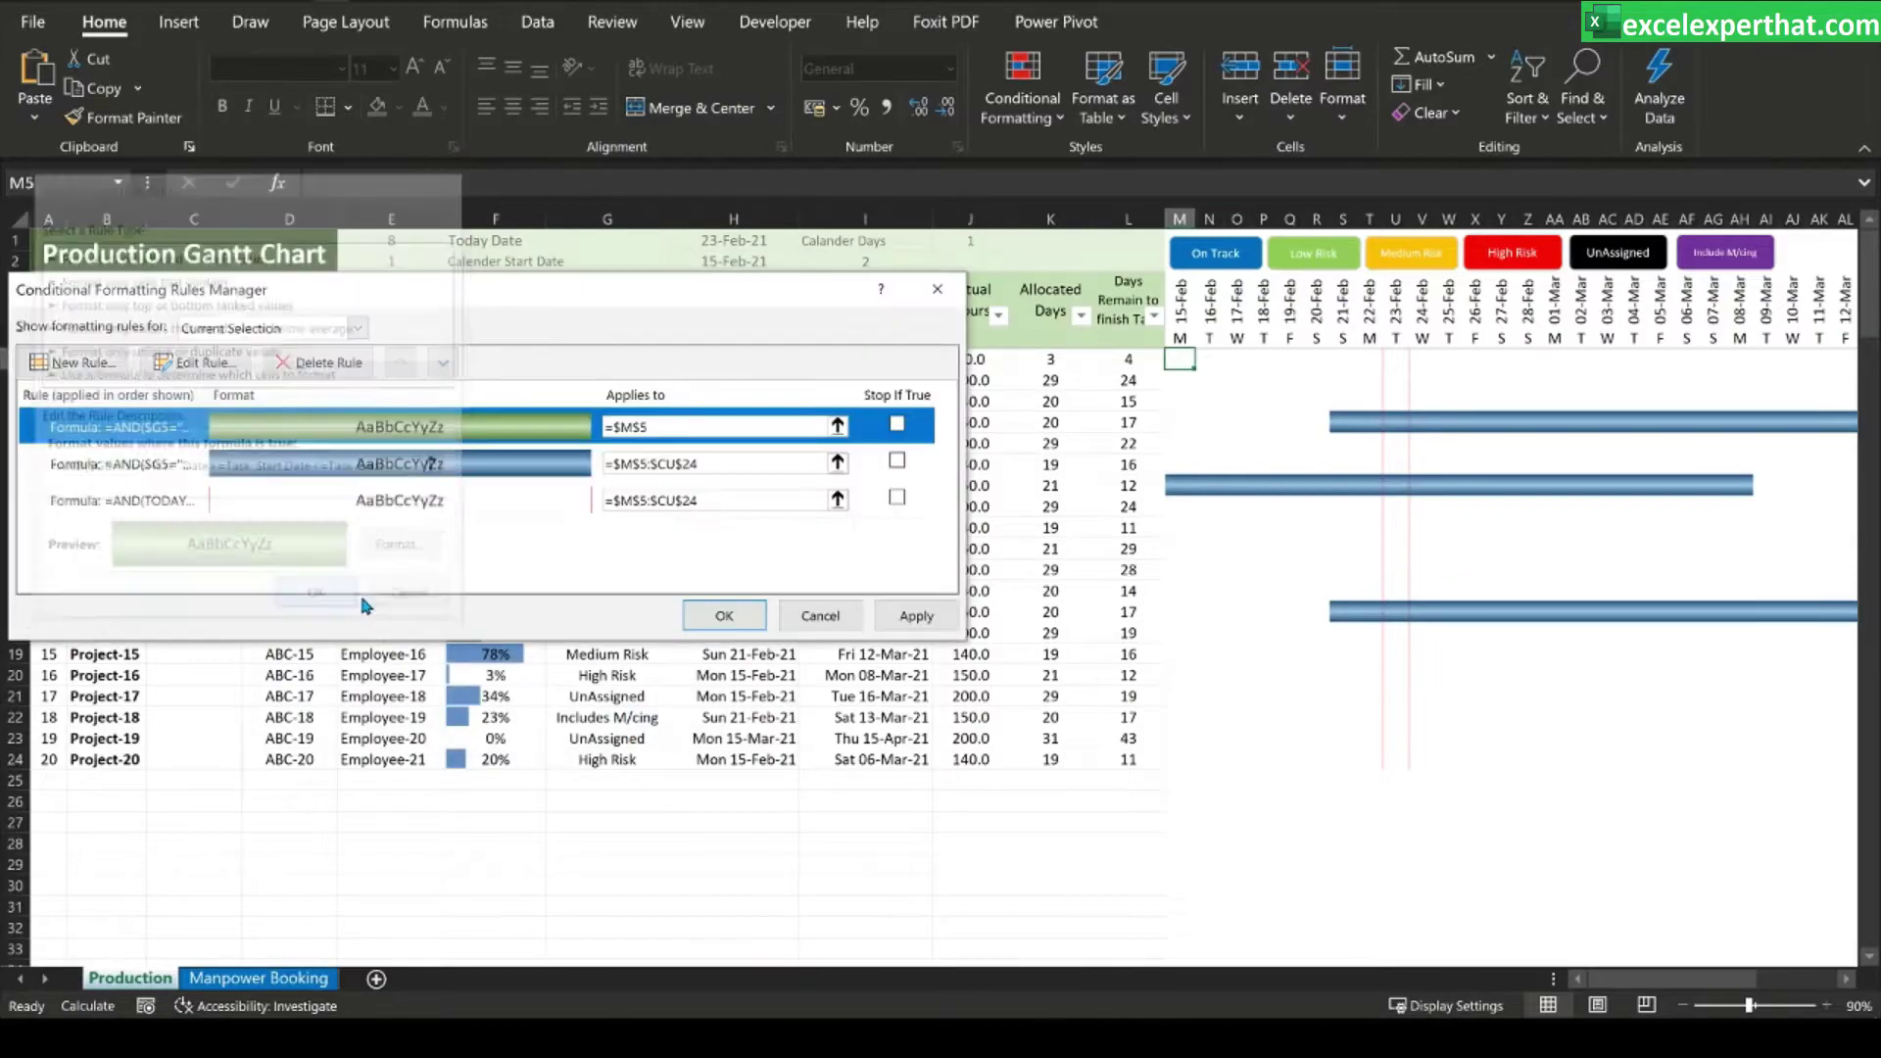
click(899, 618)
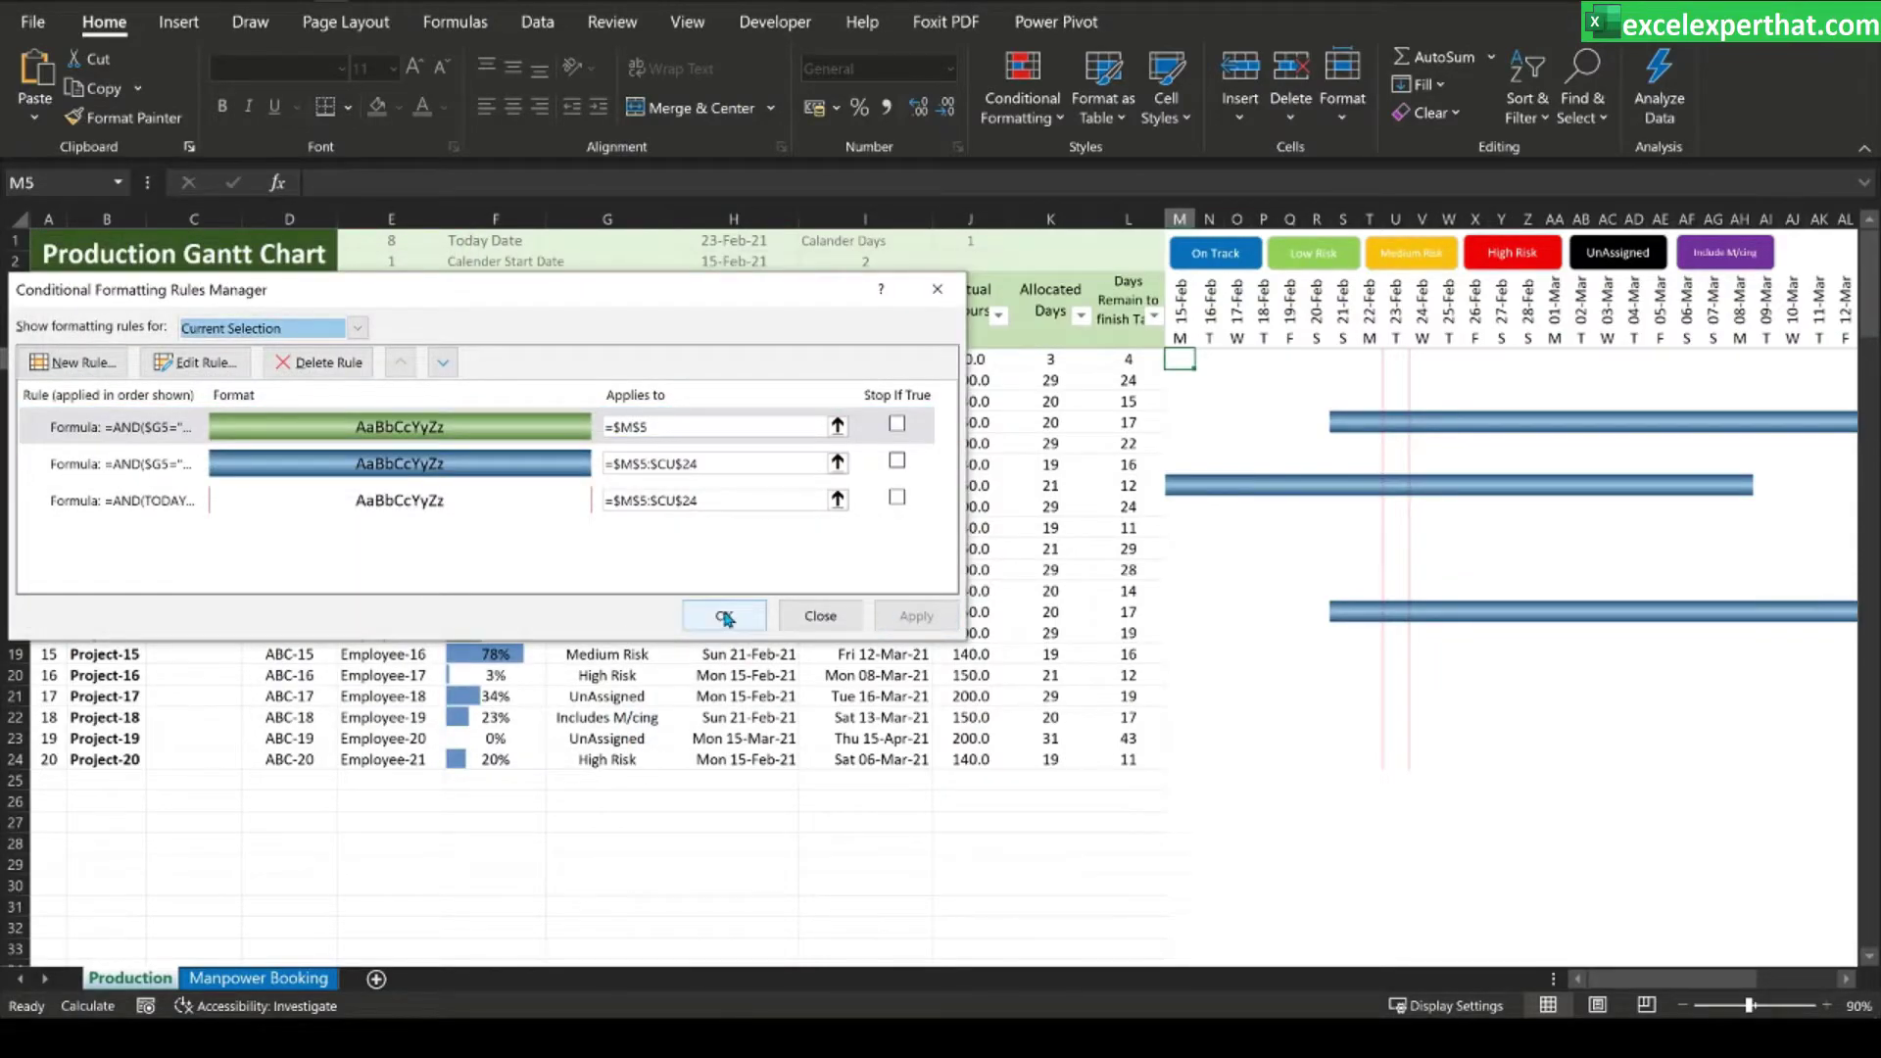
click(605, 460)
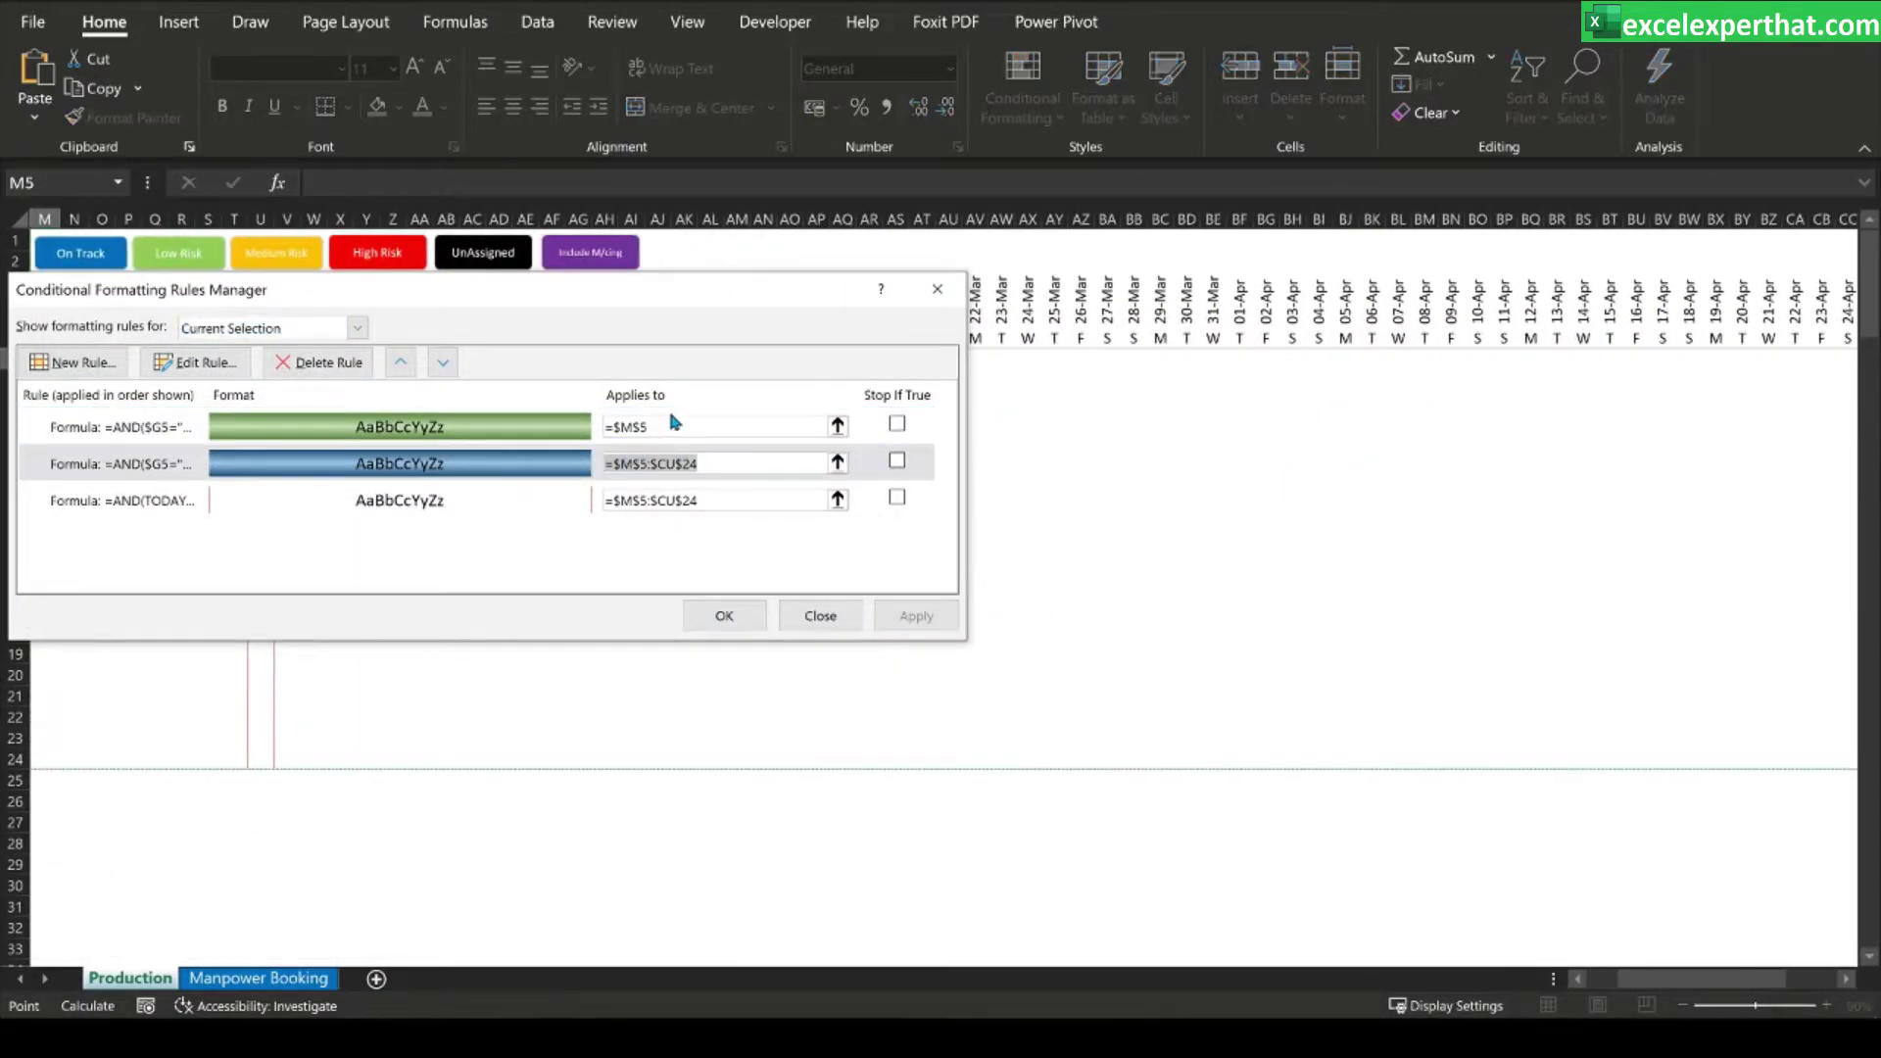
click(667, 426)
text(:$CU$24)
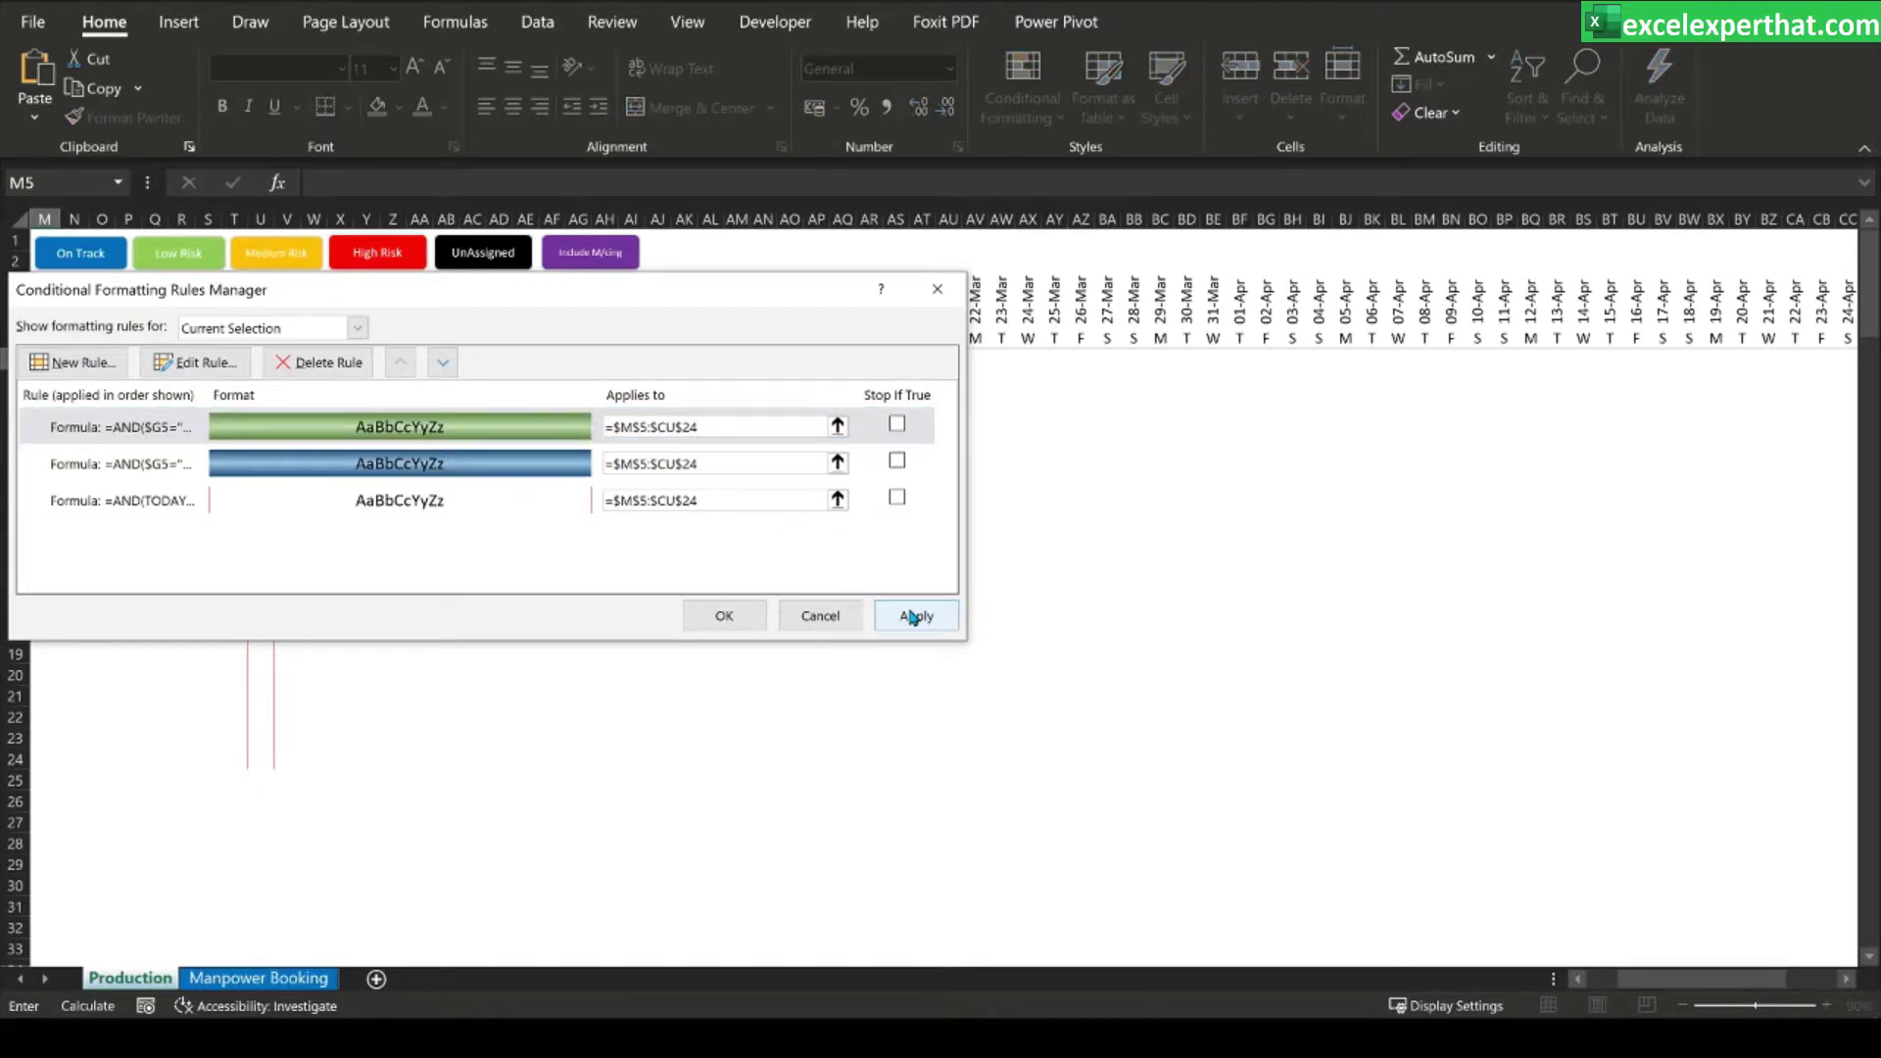
click(915, 615)
click(724, 616)
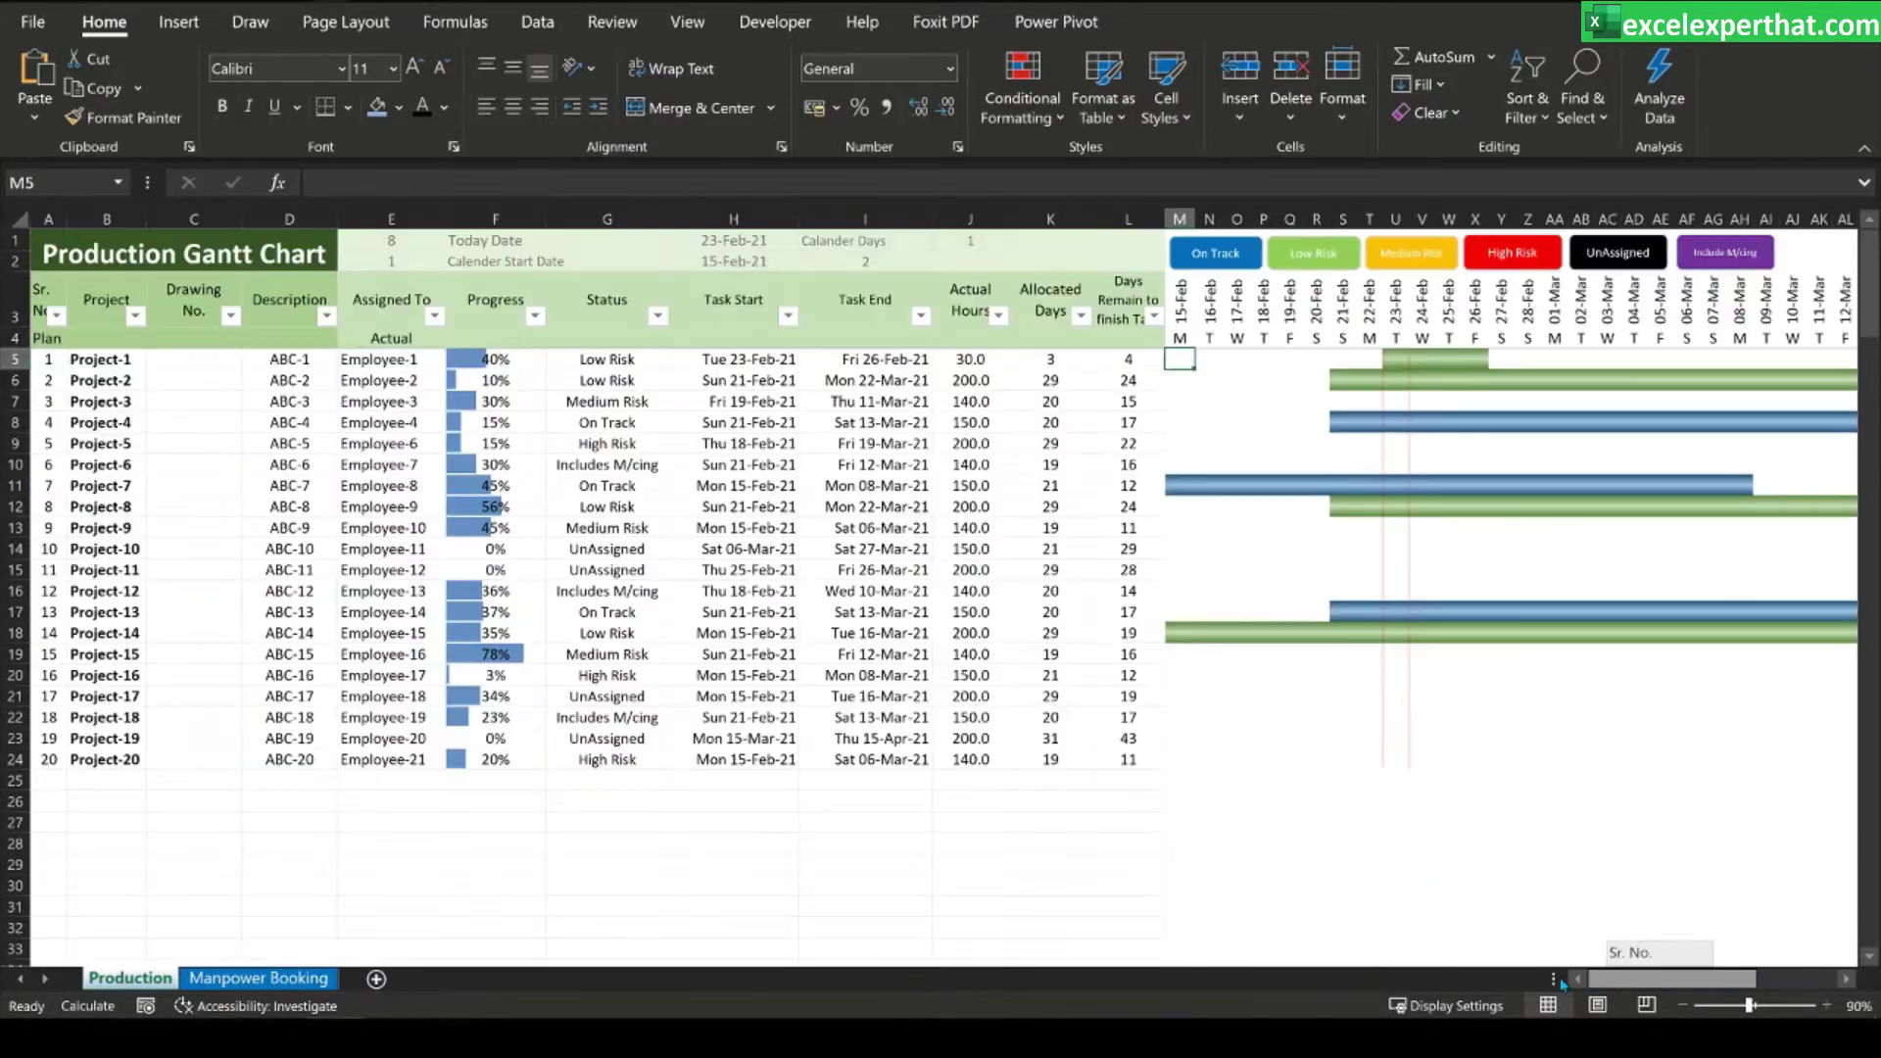
- Check Project-1's and Project-2's status cells, then return to chart cell M5
click(632, 359)
click(635, 381)
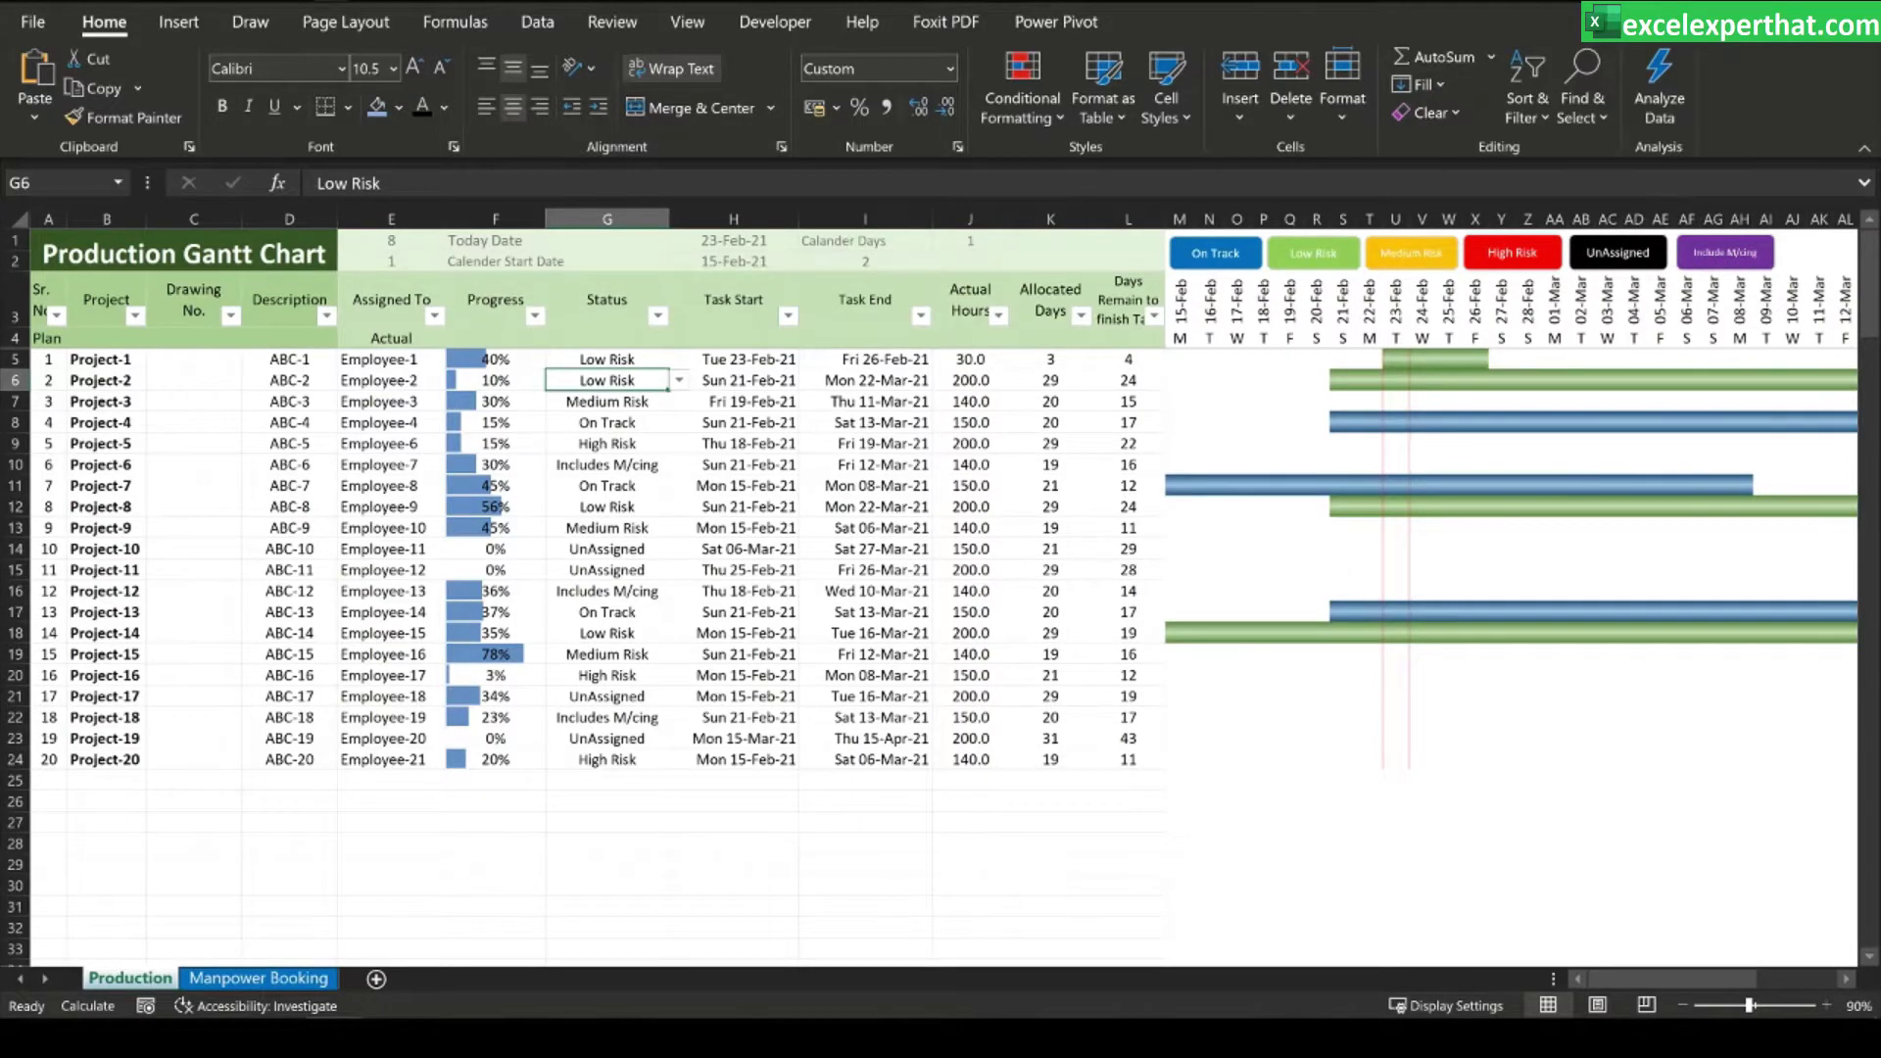
click(1180, 359)
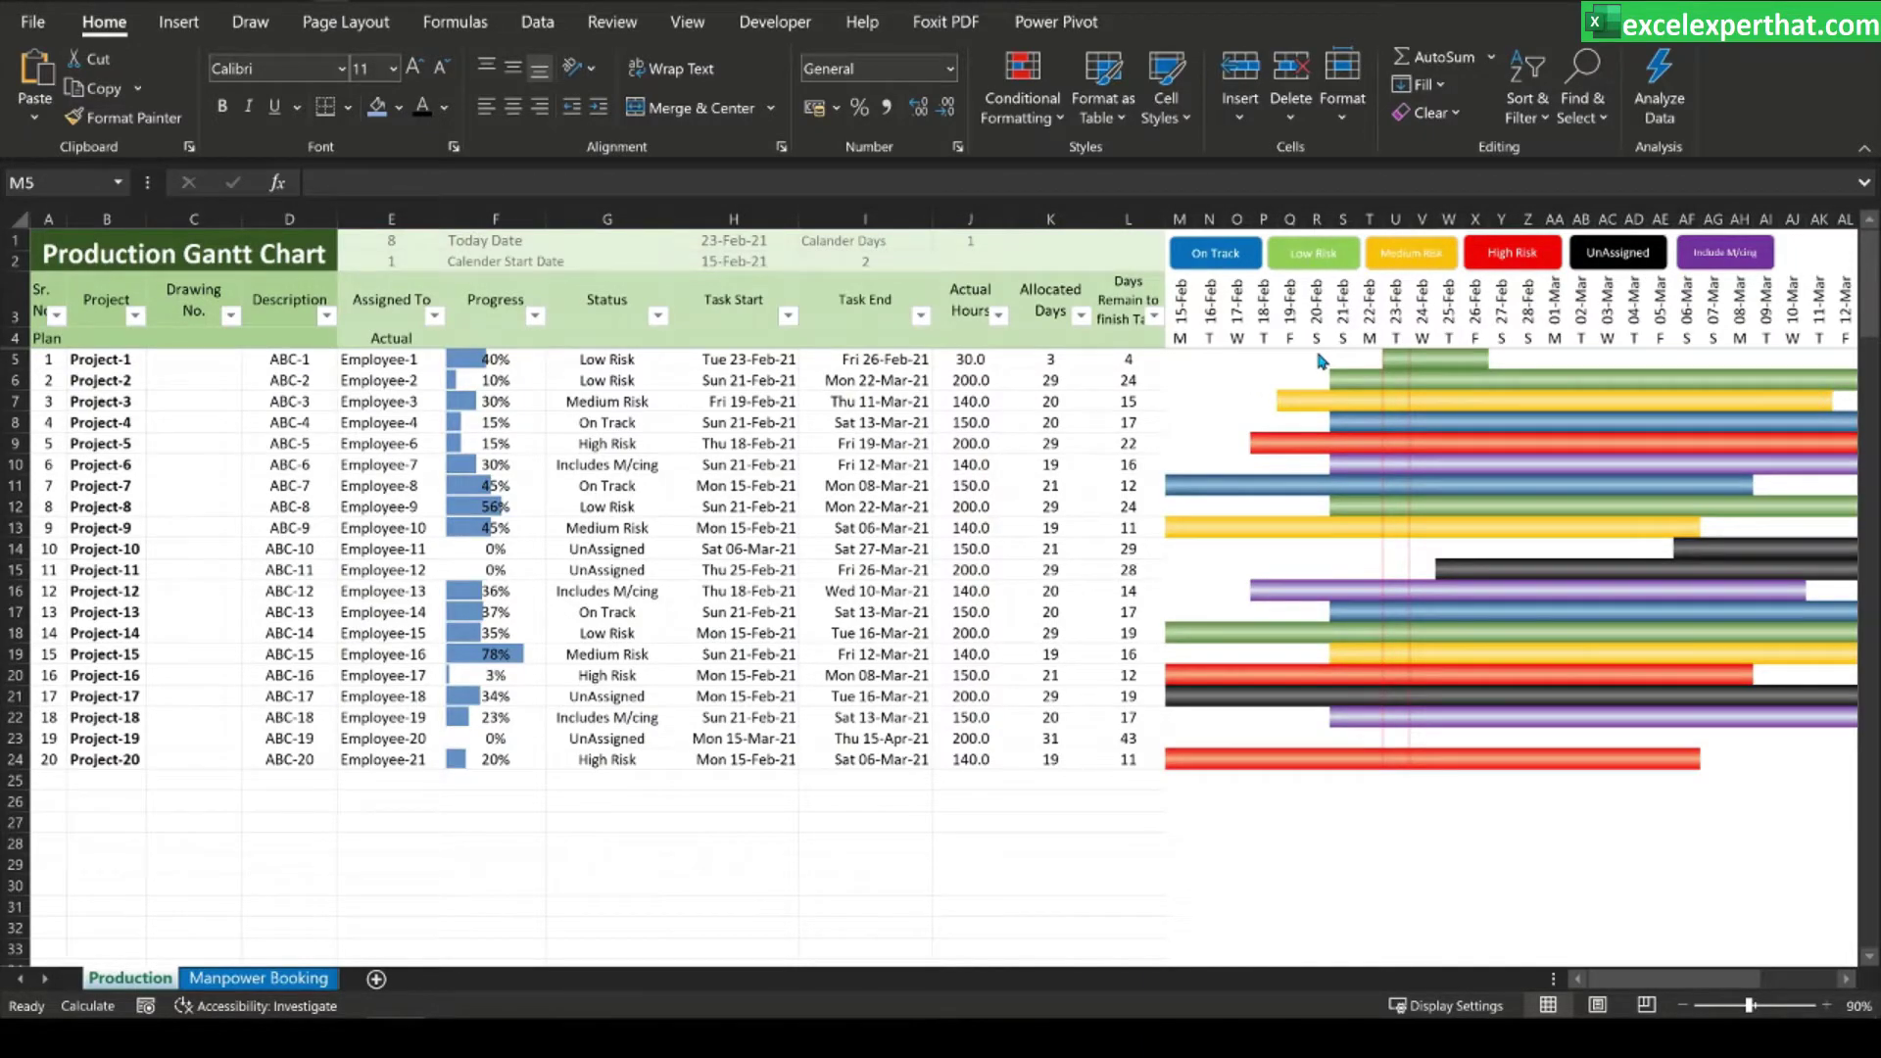
click(1846, 983)
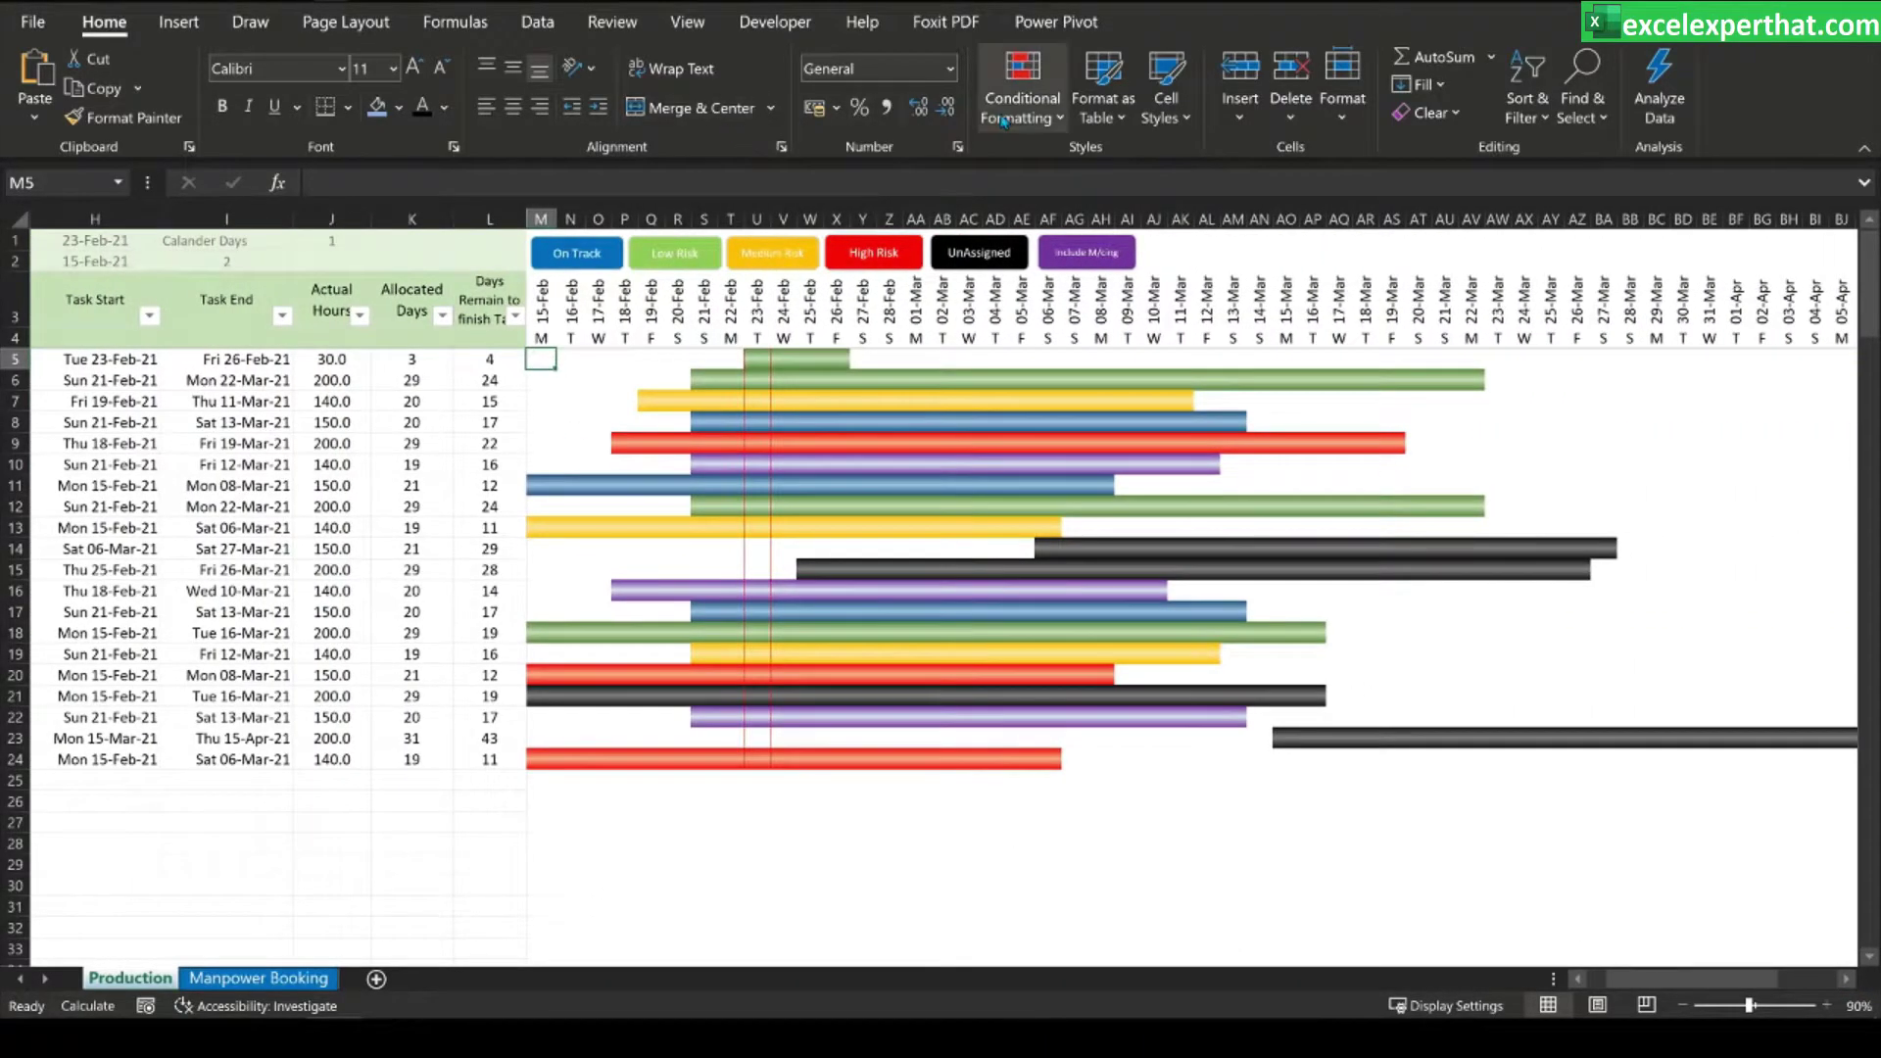
- Start a new formula rule with =WEEKDAY(M$3,2)>6 to flag weekend columns
click(1023, 93)
click(1068, 537)
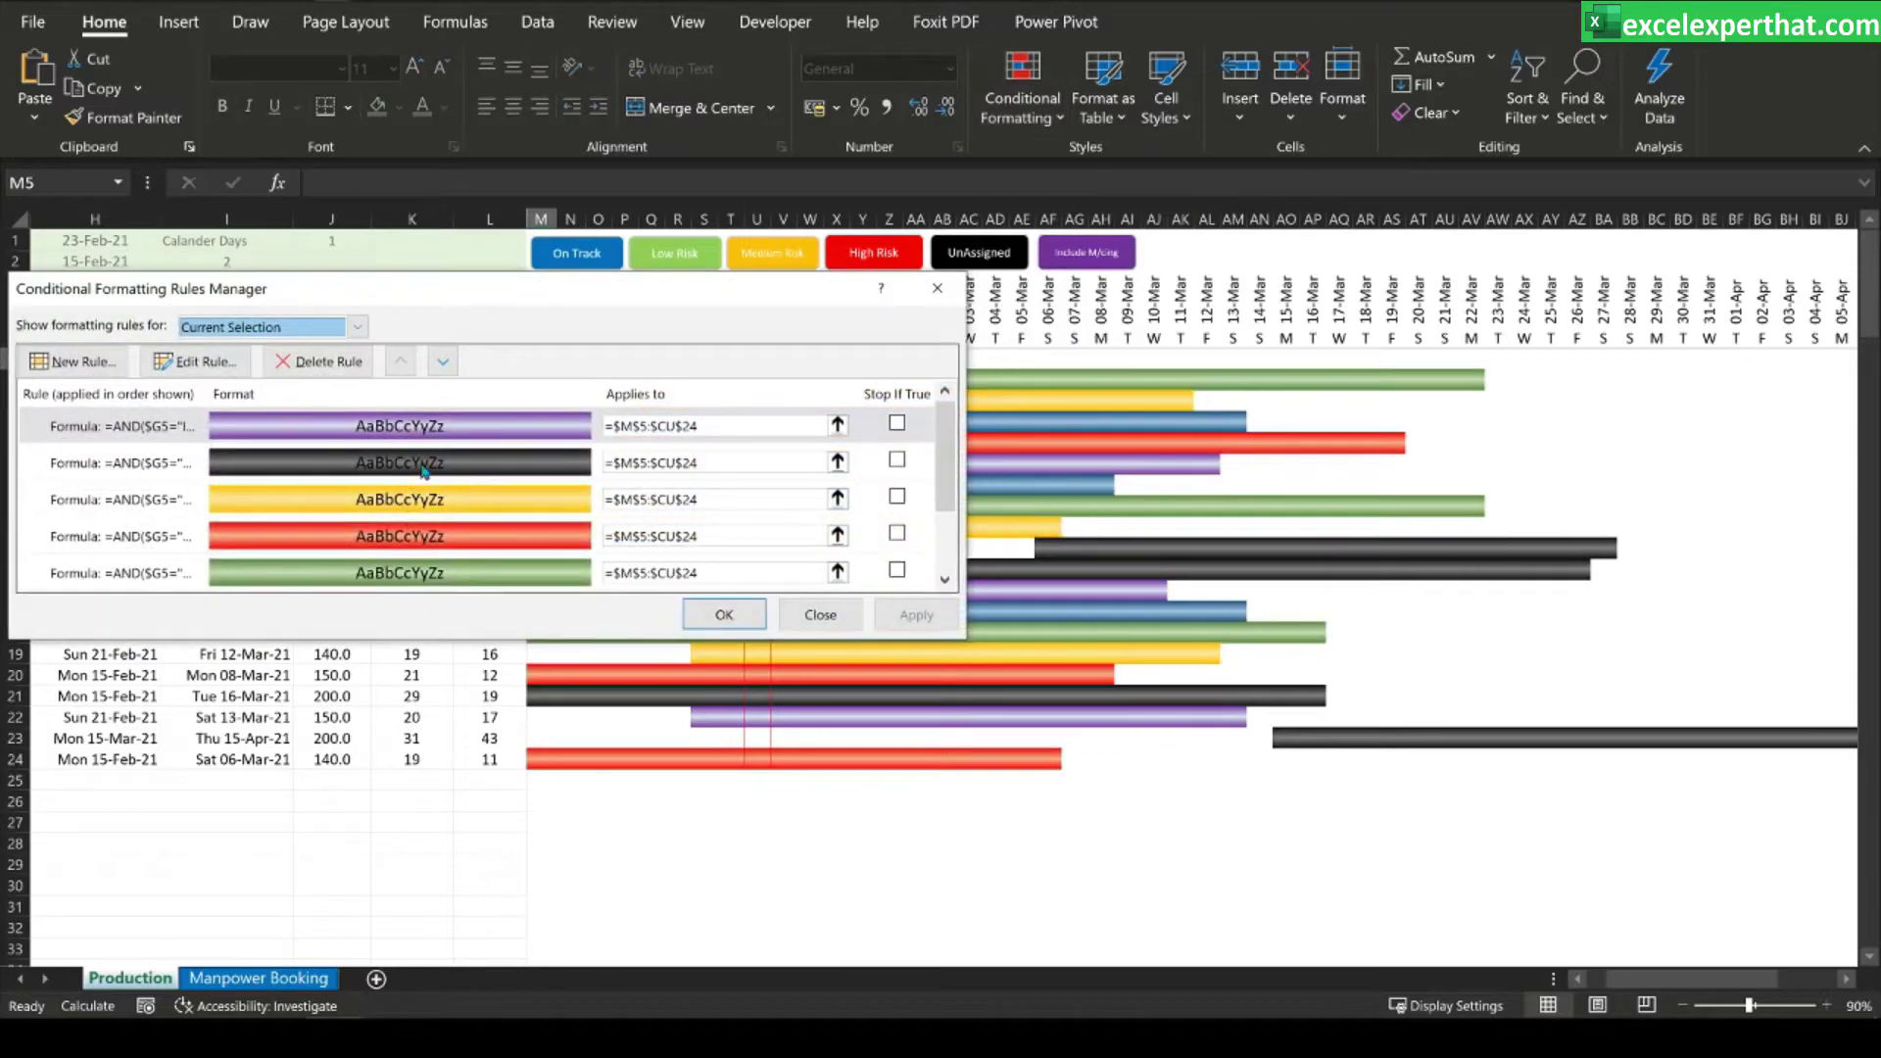
click(86, 370)
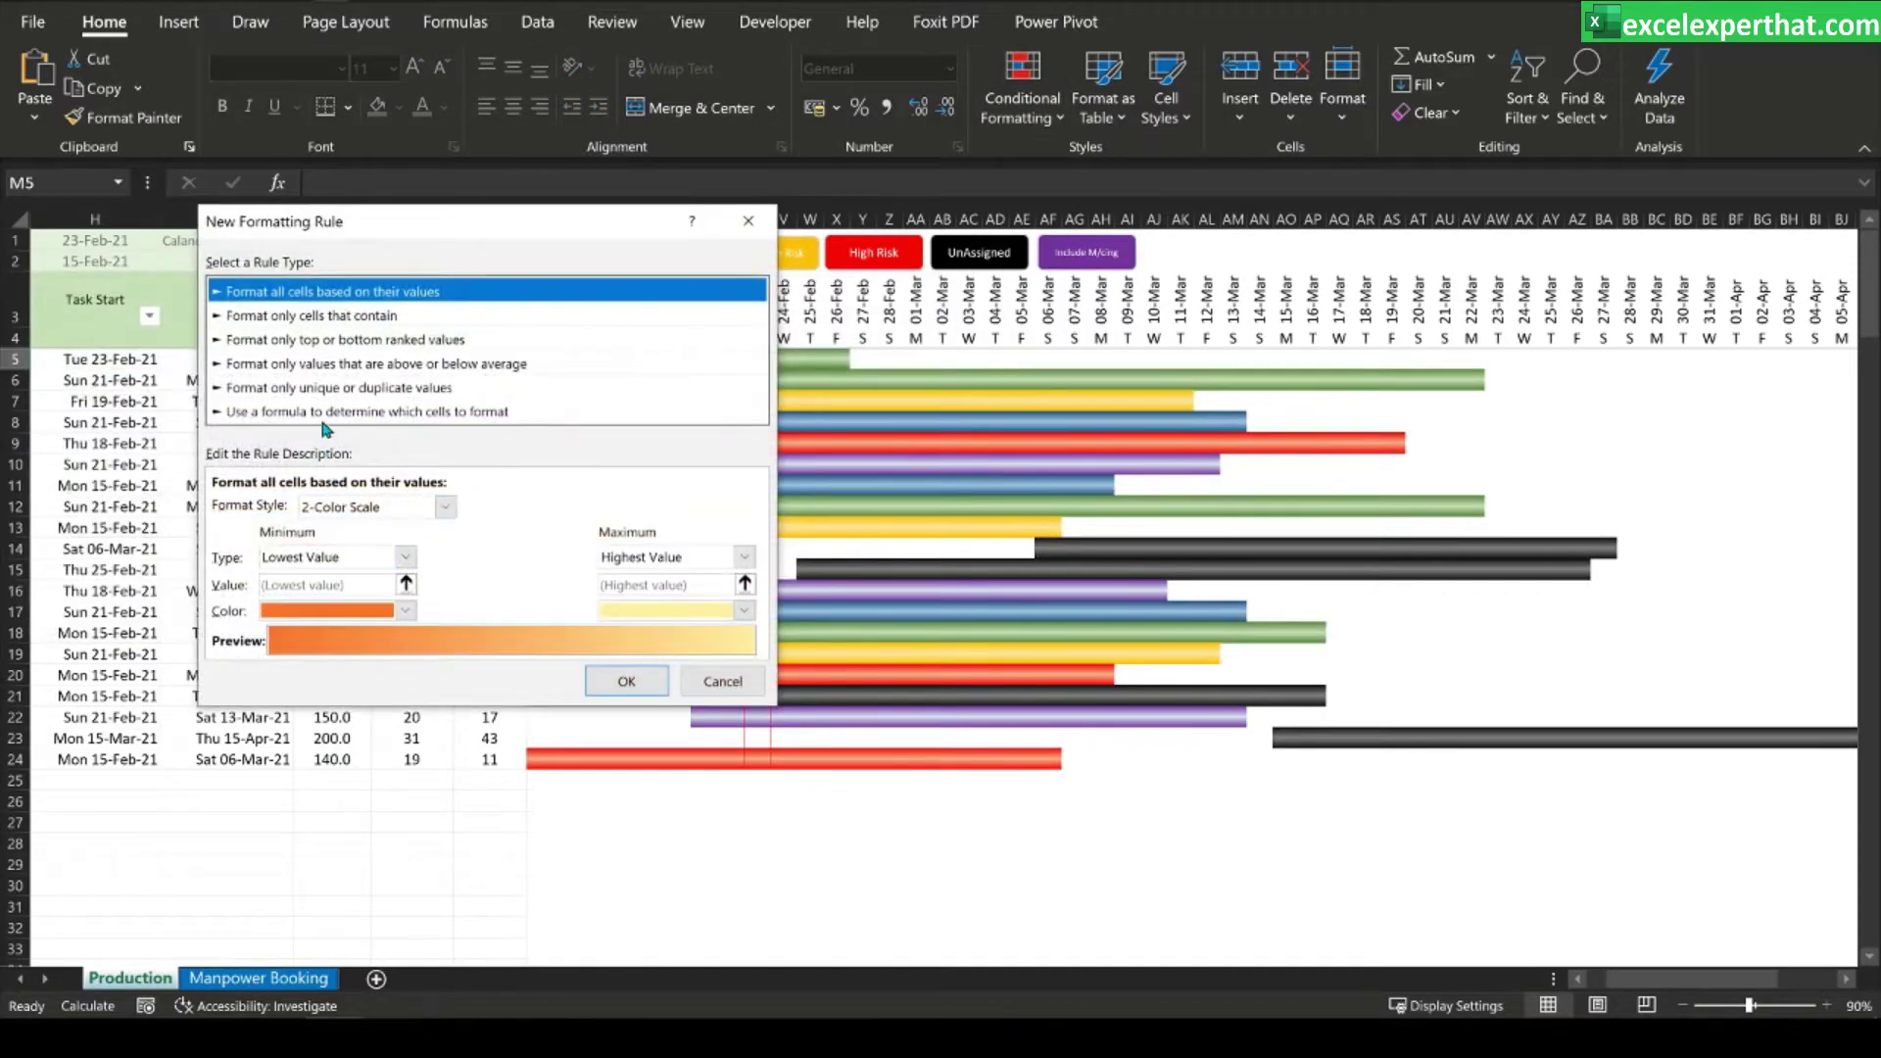
click(326, 411)
click(308, 506)
text(=WEEKDAY(M$3,2)>6)
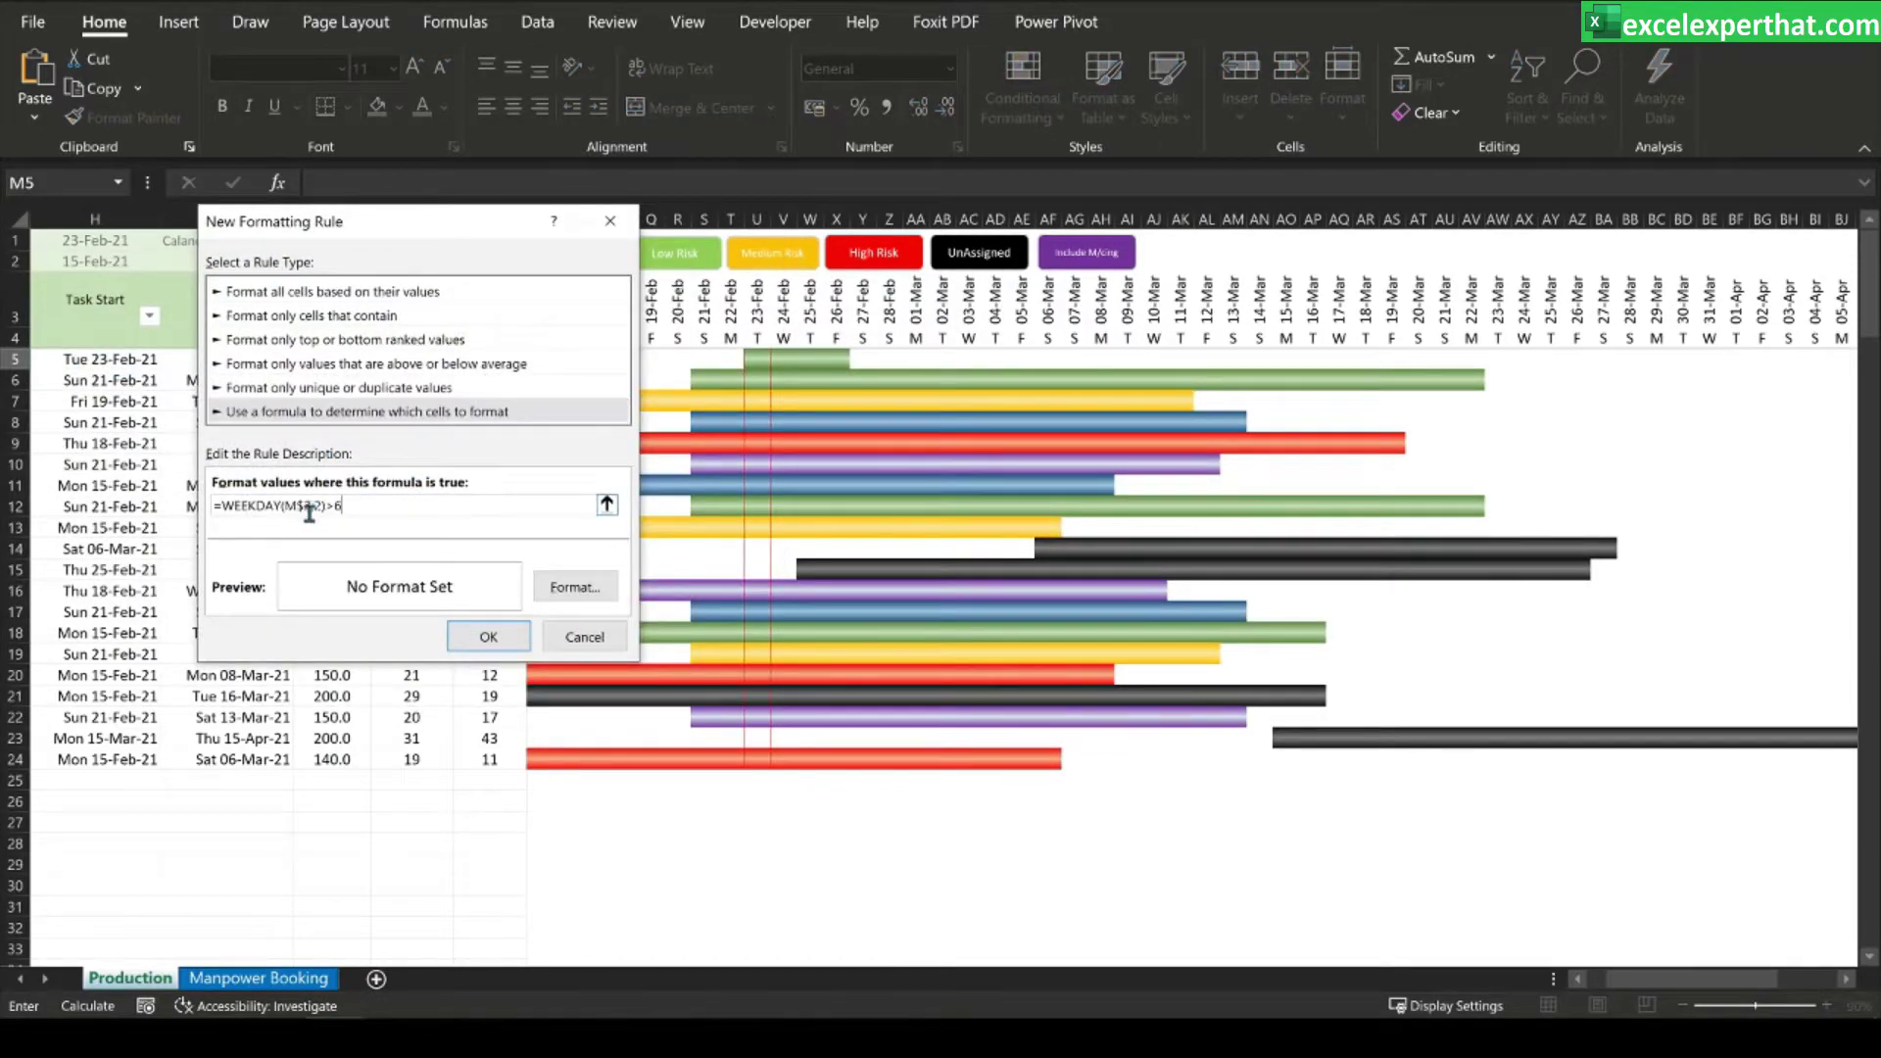
drag(418, 235, 1279, 252)
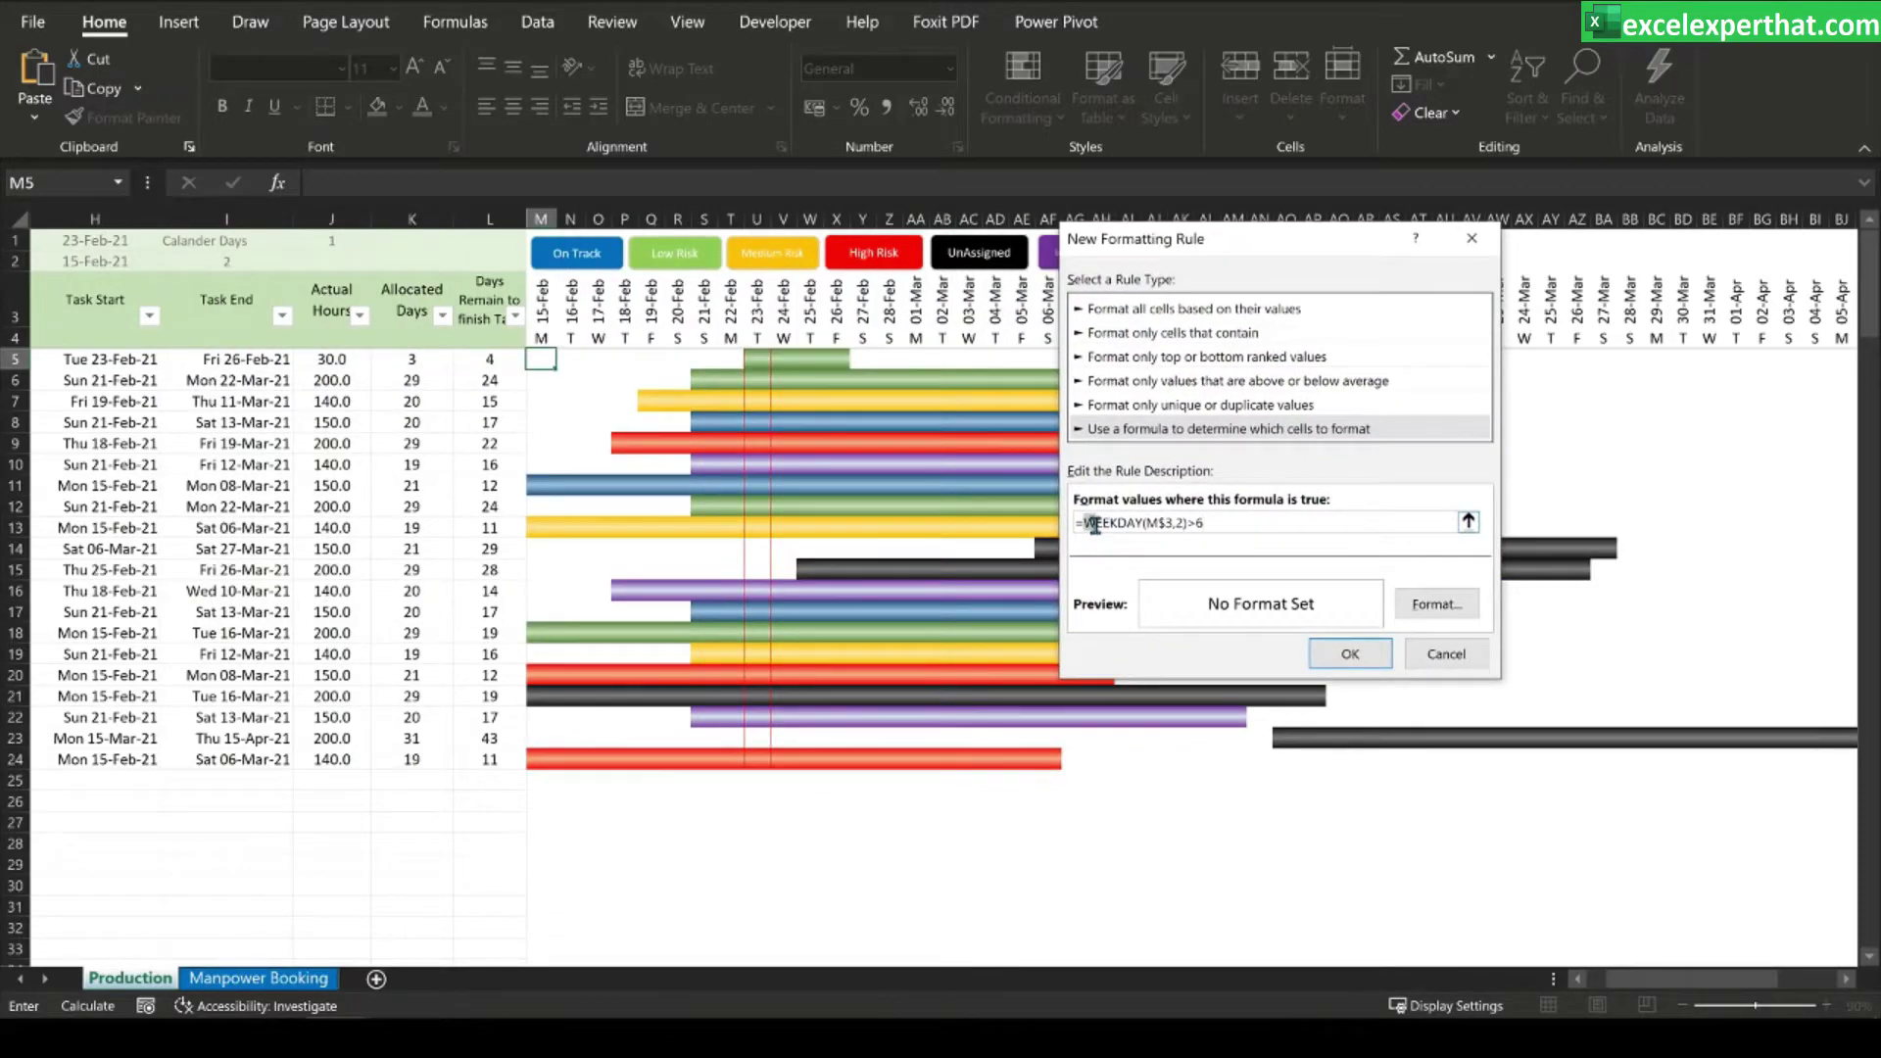
drag(1095, 525, 1130, 525)
click(1208, 523)
- Give the weekend rule a grey fill and save it
click(1437, 604)
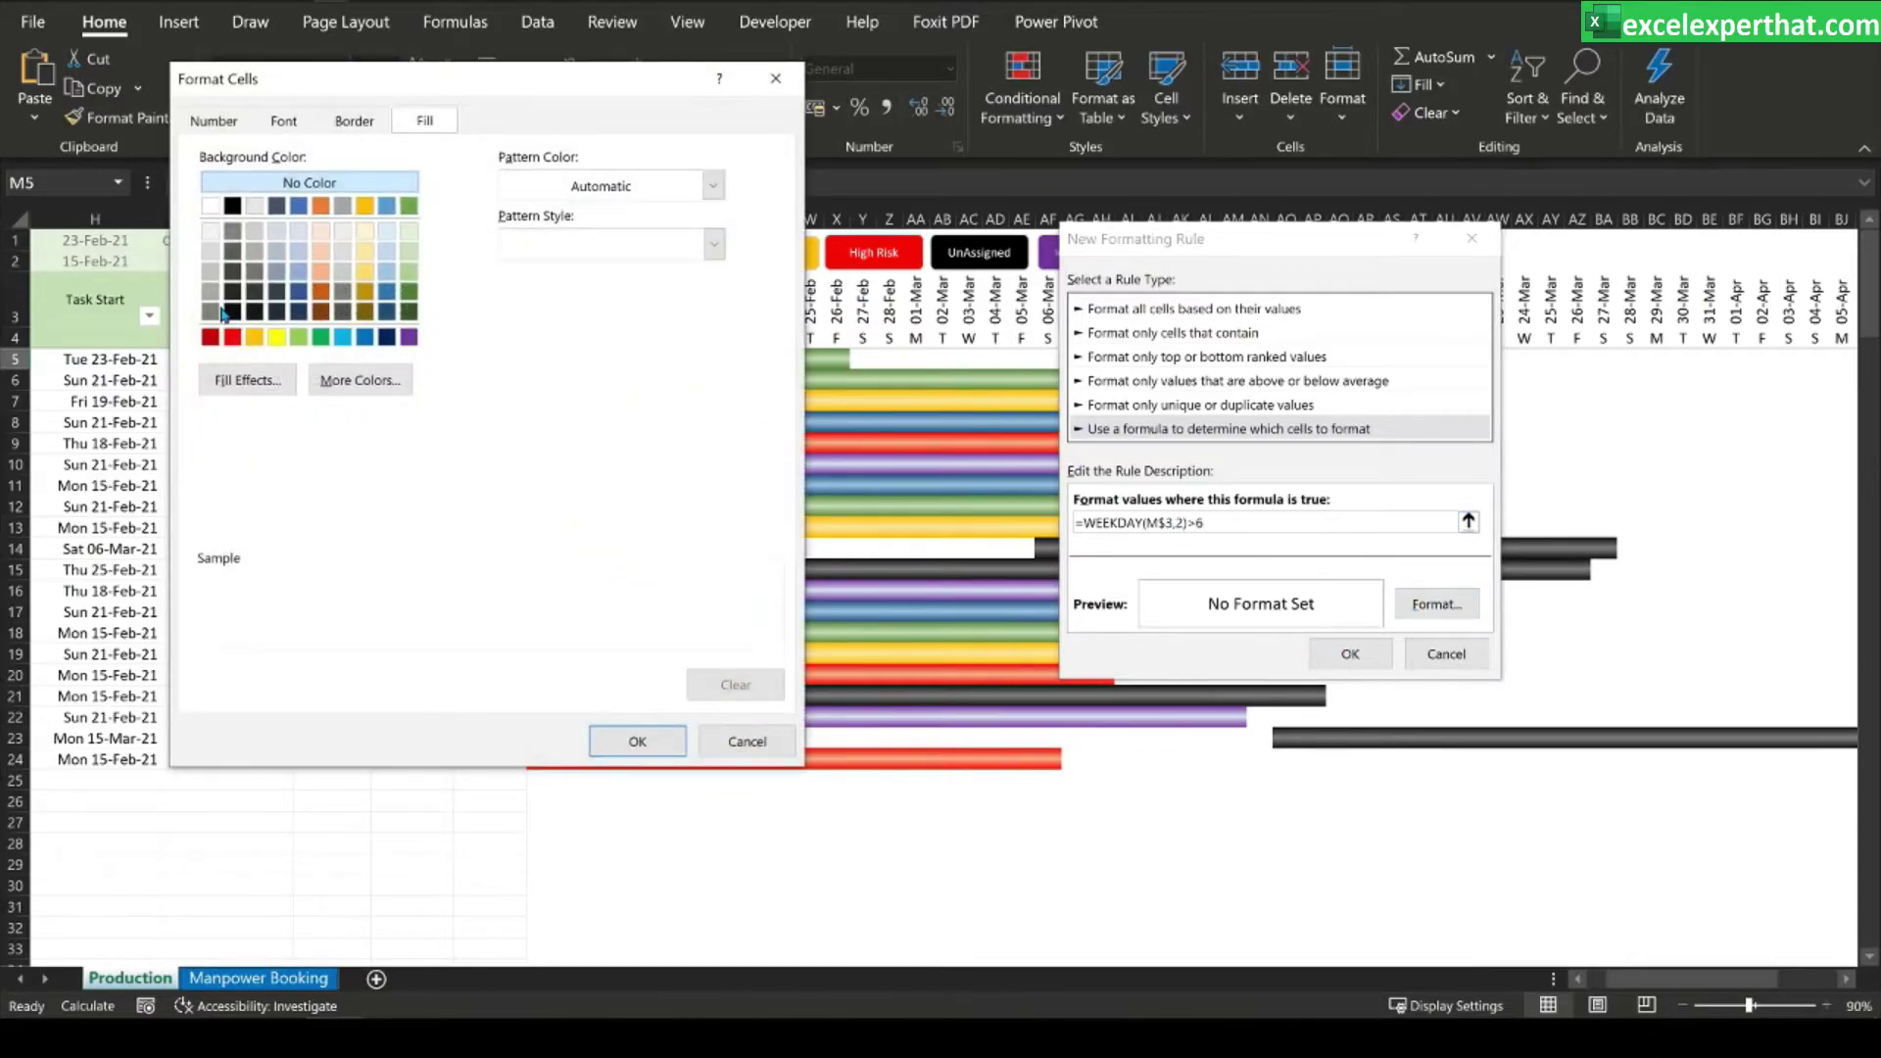
click(215, 234)
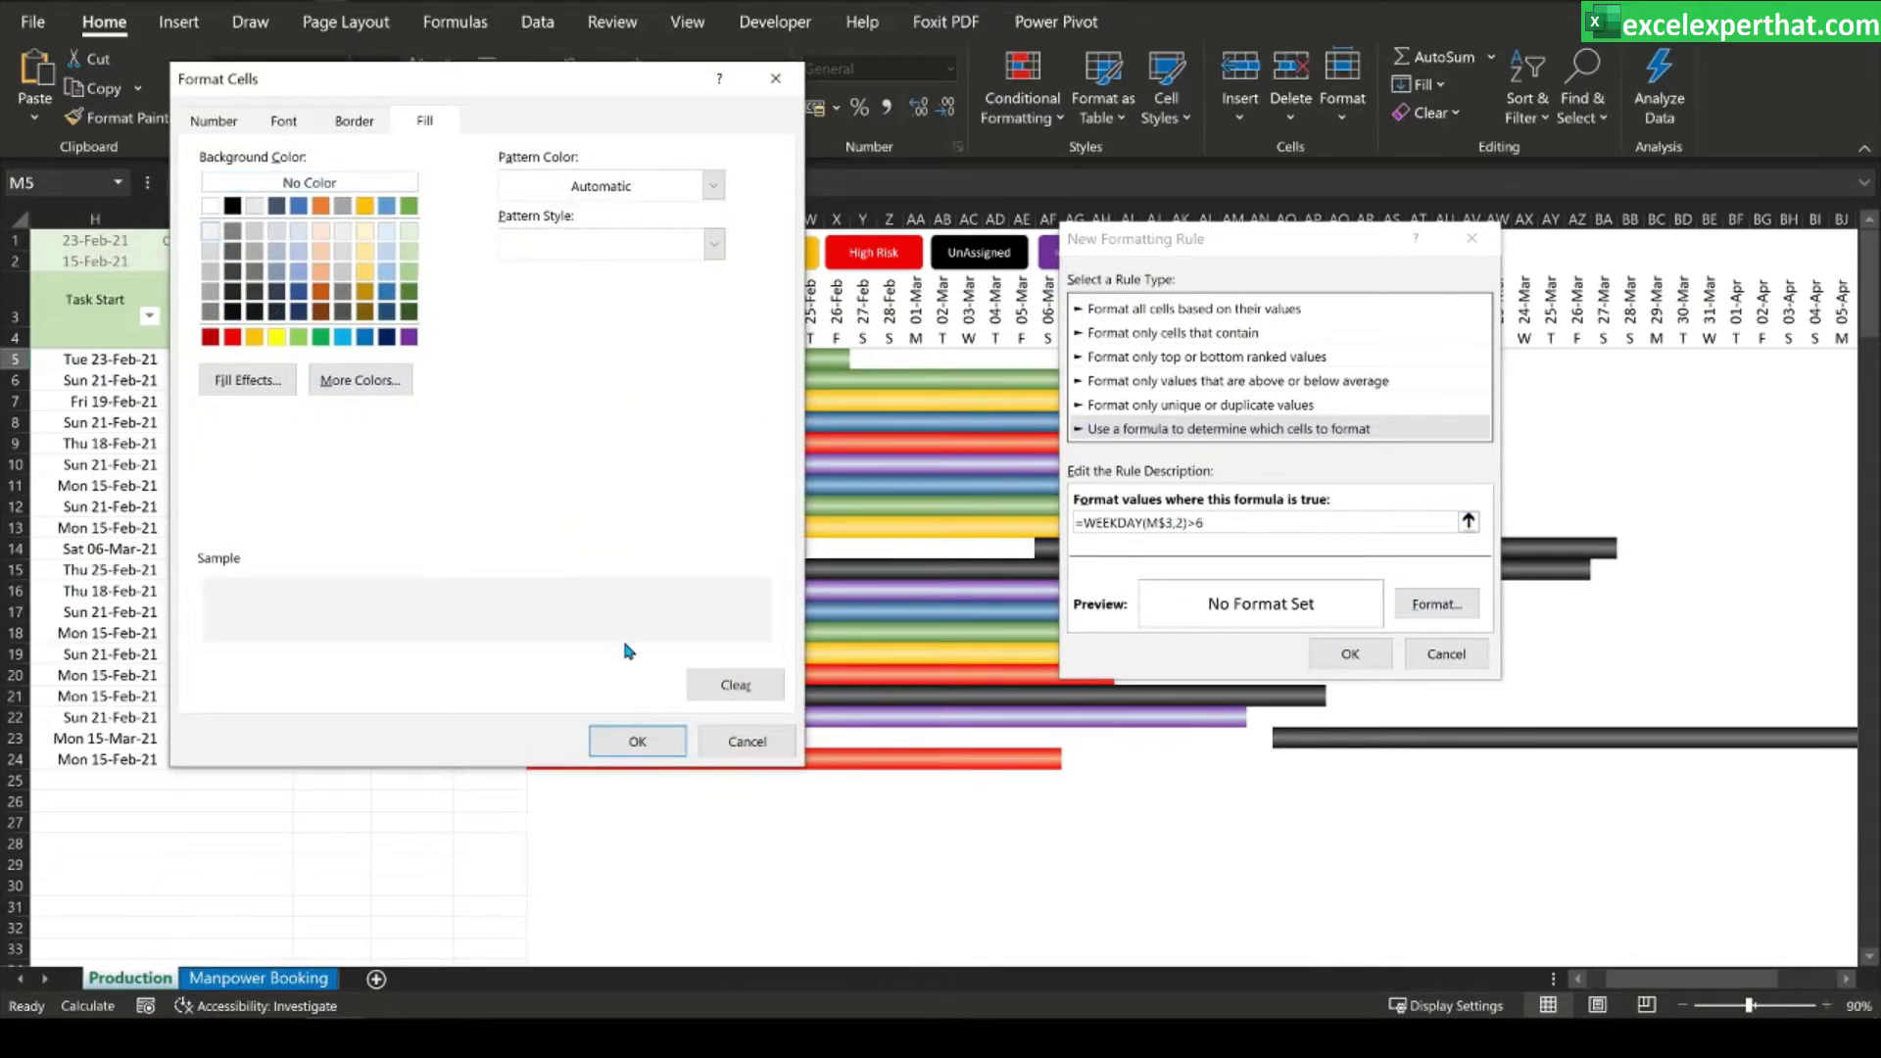
click(213, 251)
click(635, 741)
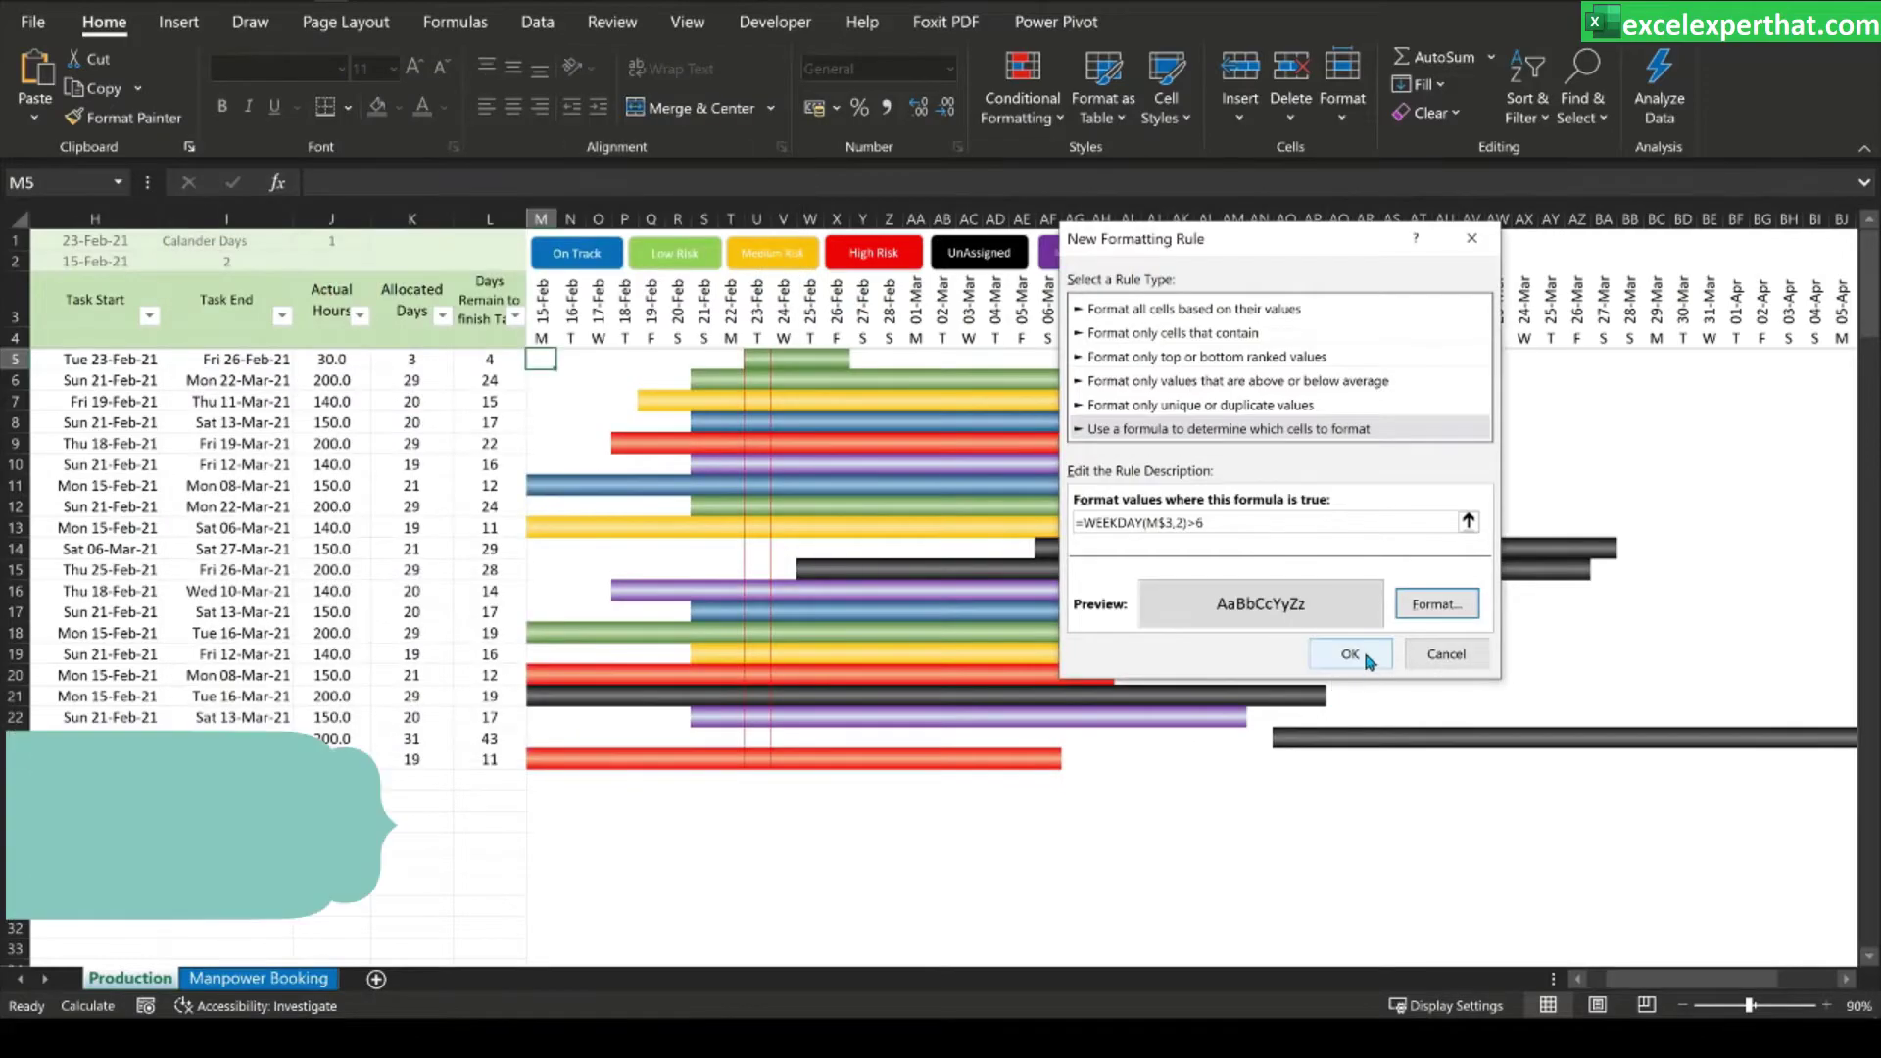
click(1350, 654)
- Set the weekend rule's Applies to range to $M$5:$CU$24 and apply it
click(708, 460)
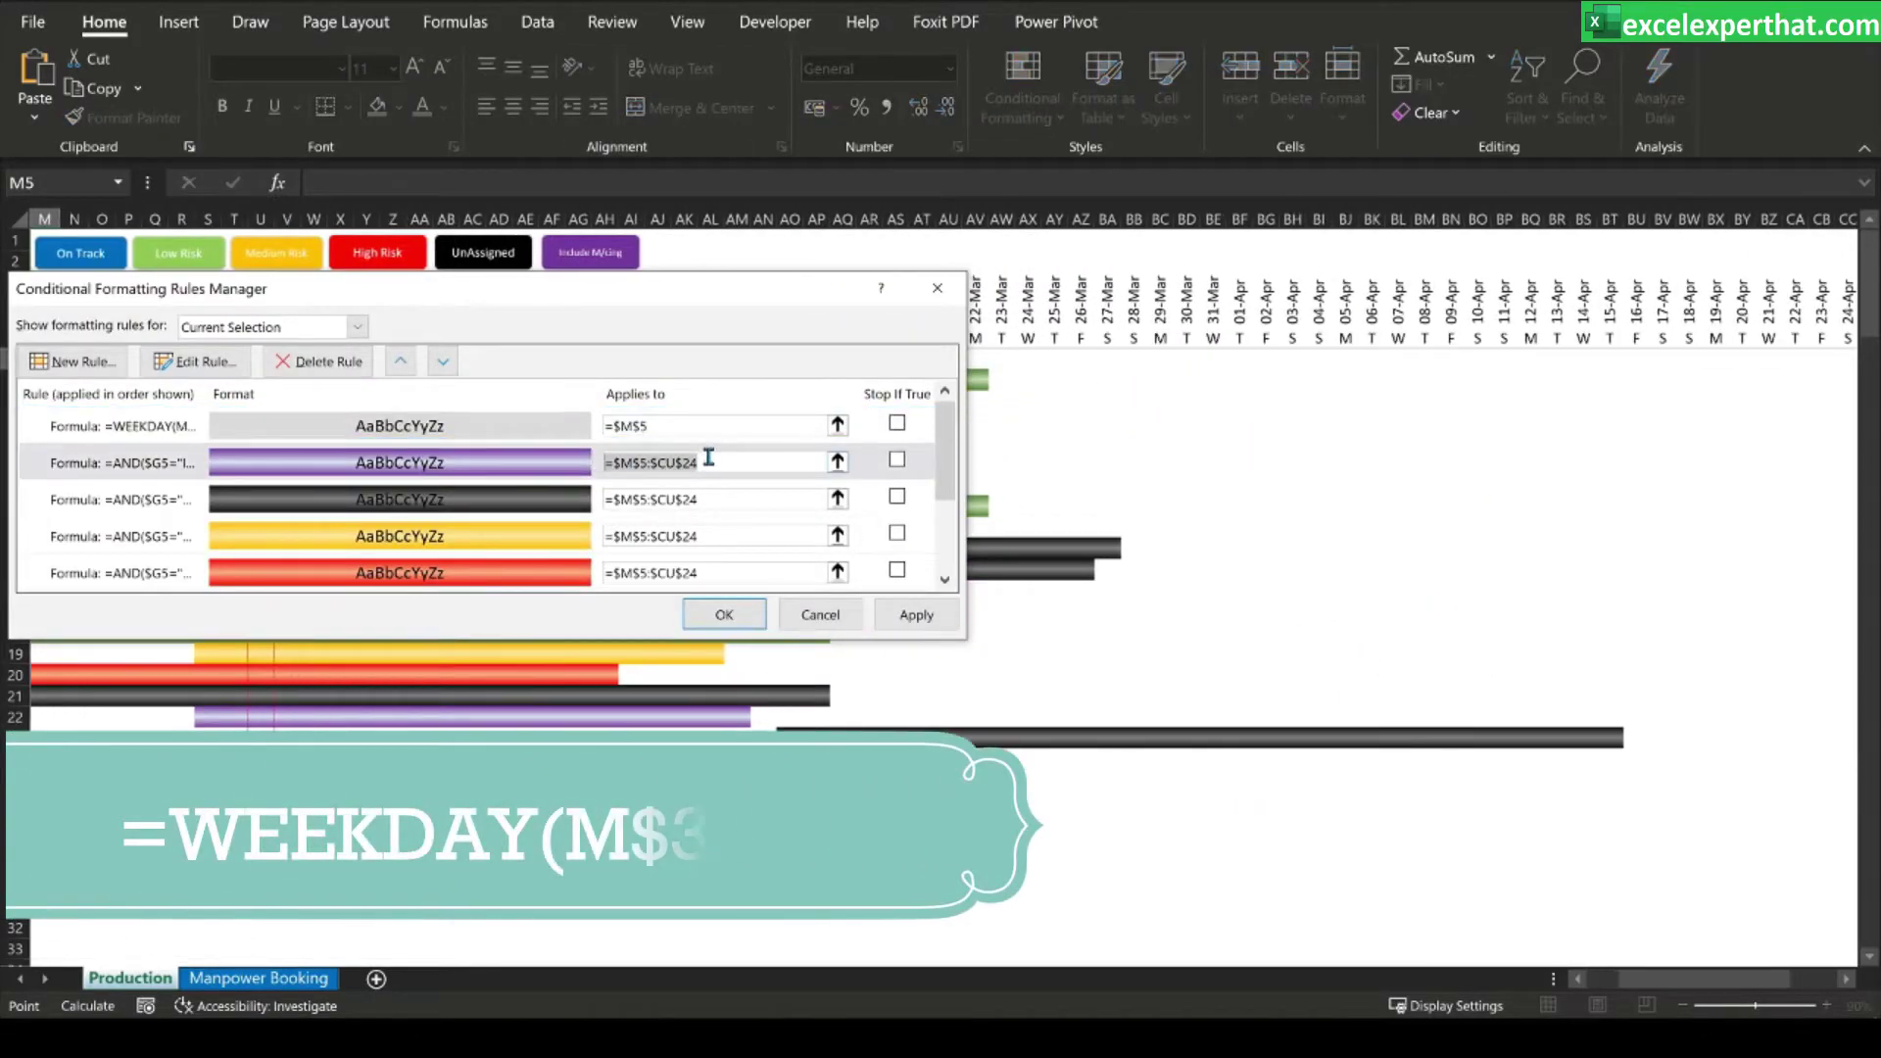
key(ctrl+c)
click(692, 425)
key(ctrl+v)
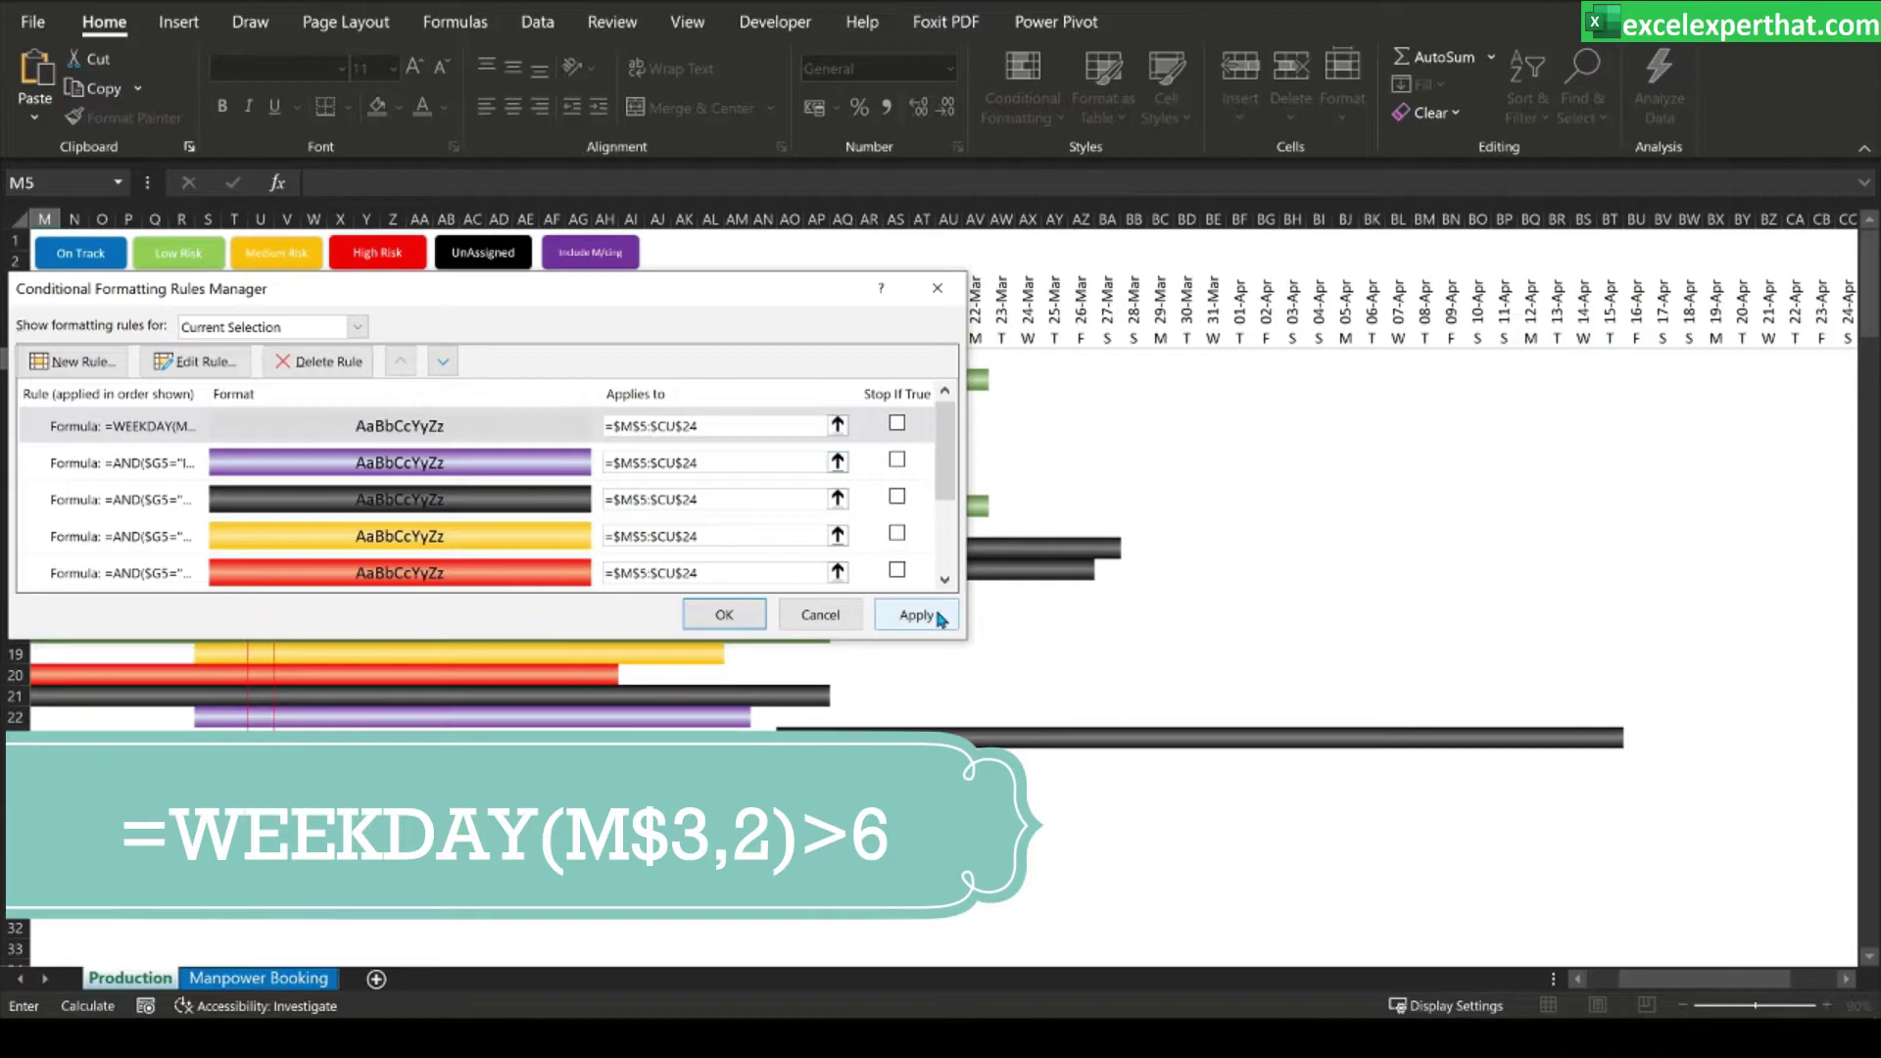
click(936, 615)
click(725, 616)
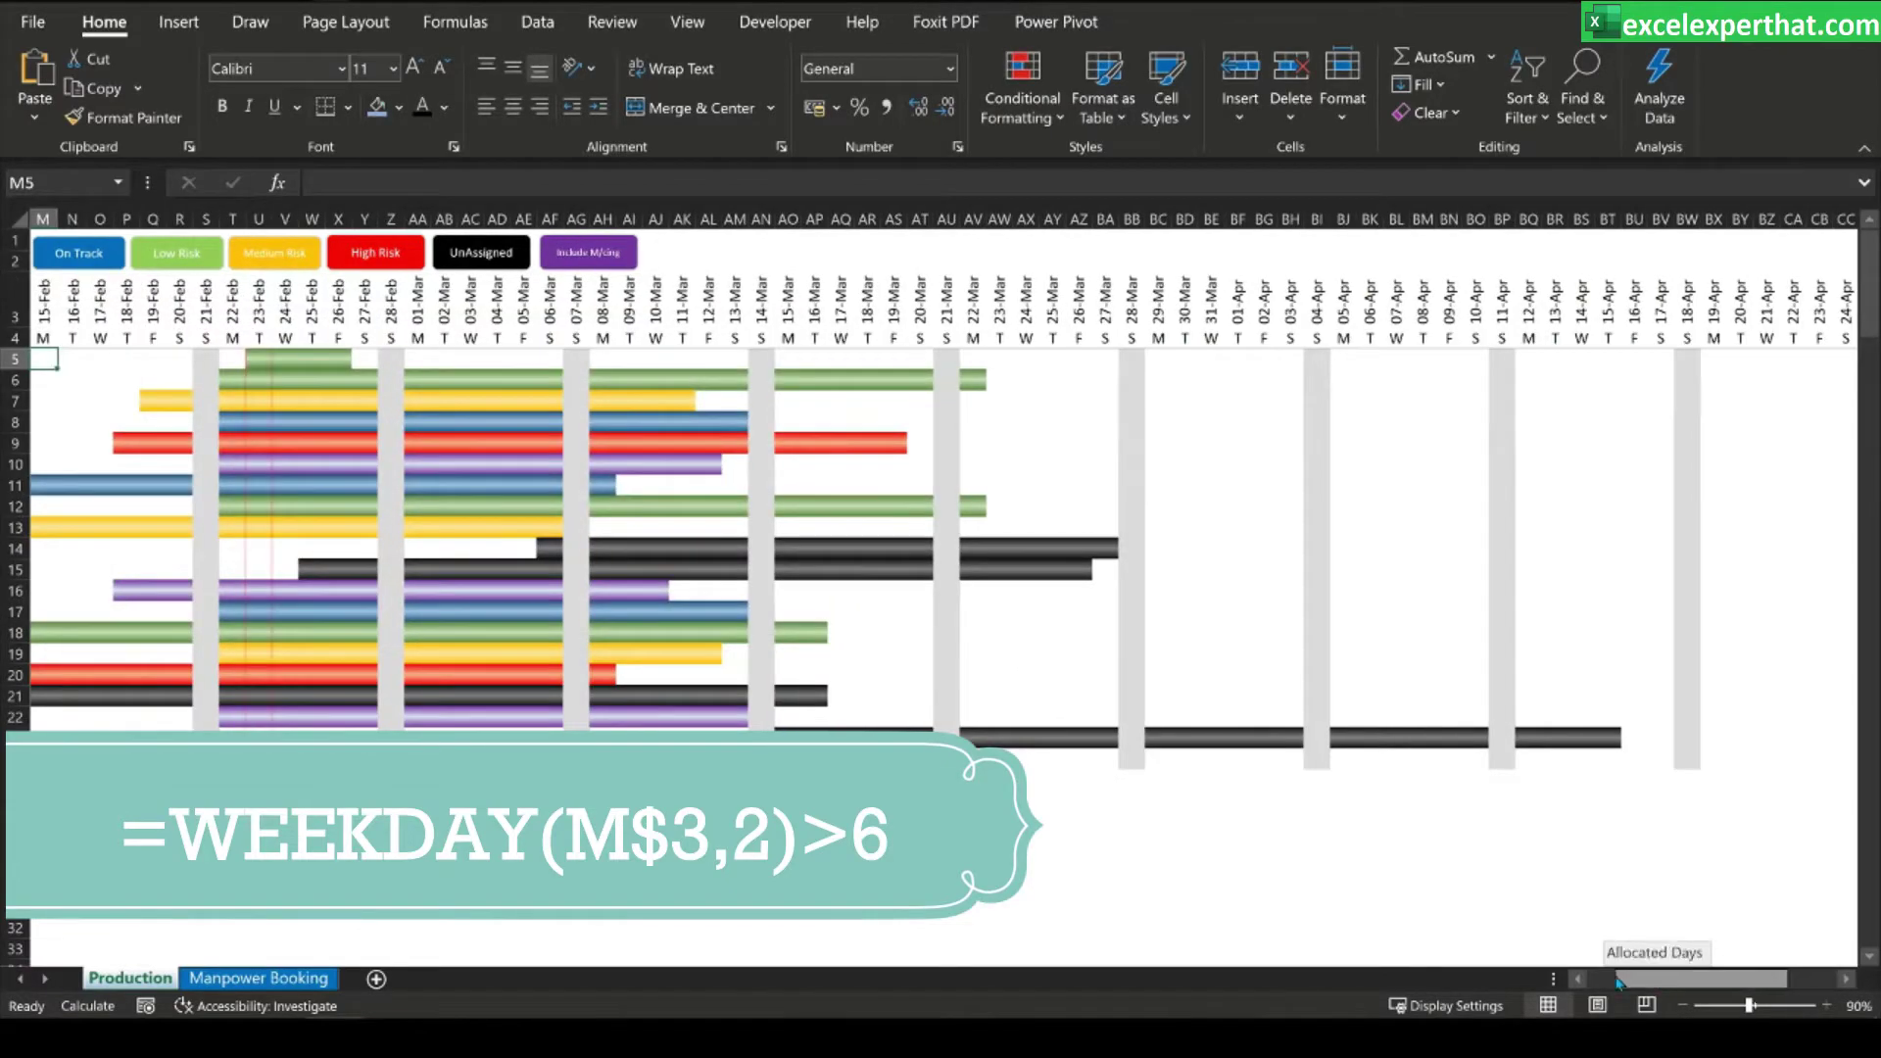
- Scroll the Production sheet back toward column A
drag(1619, 981, 1446, 936)
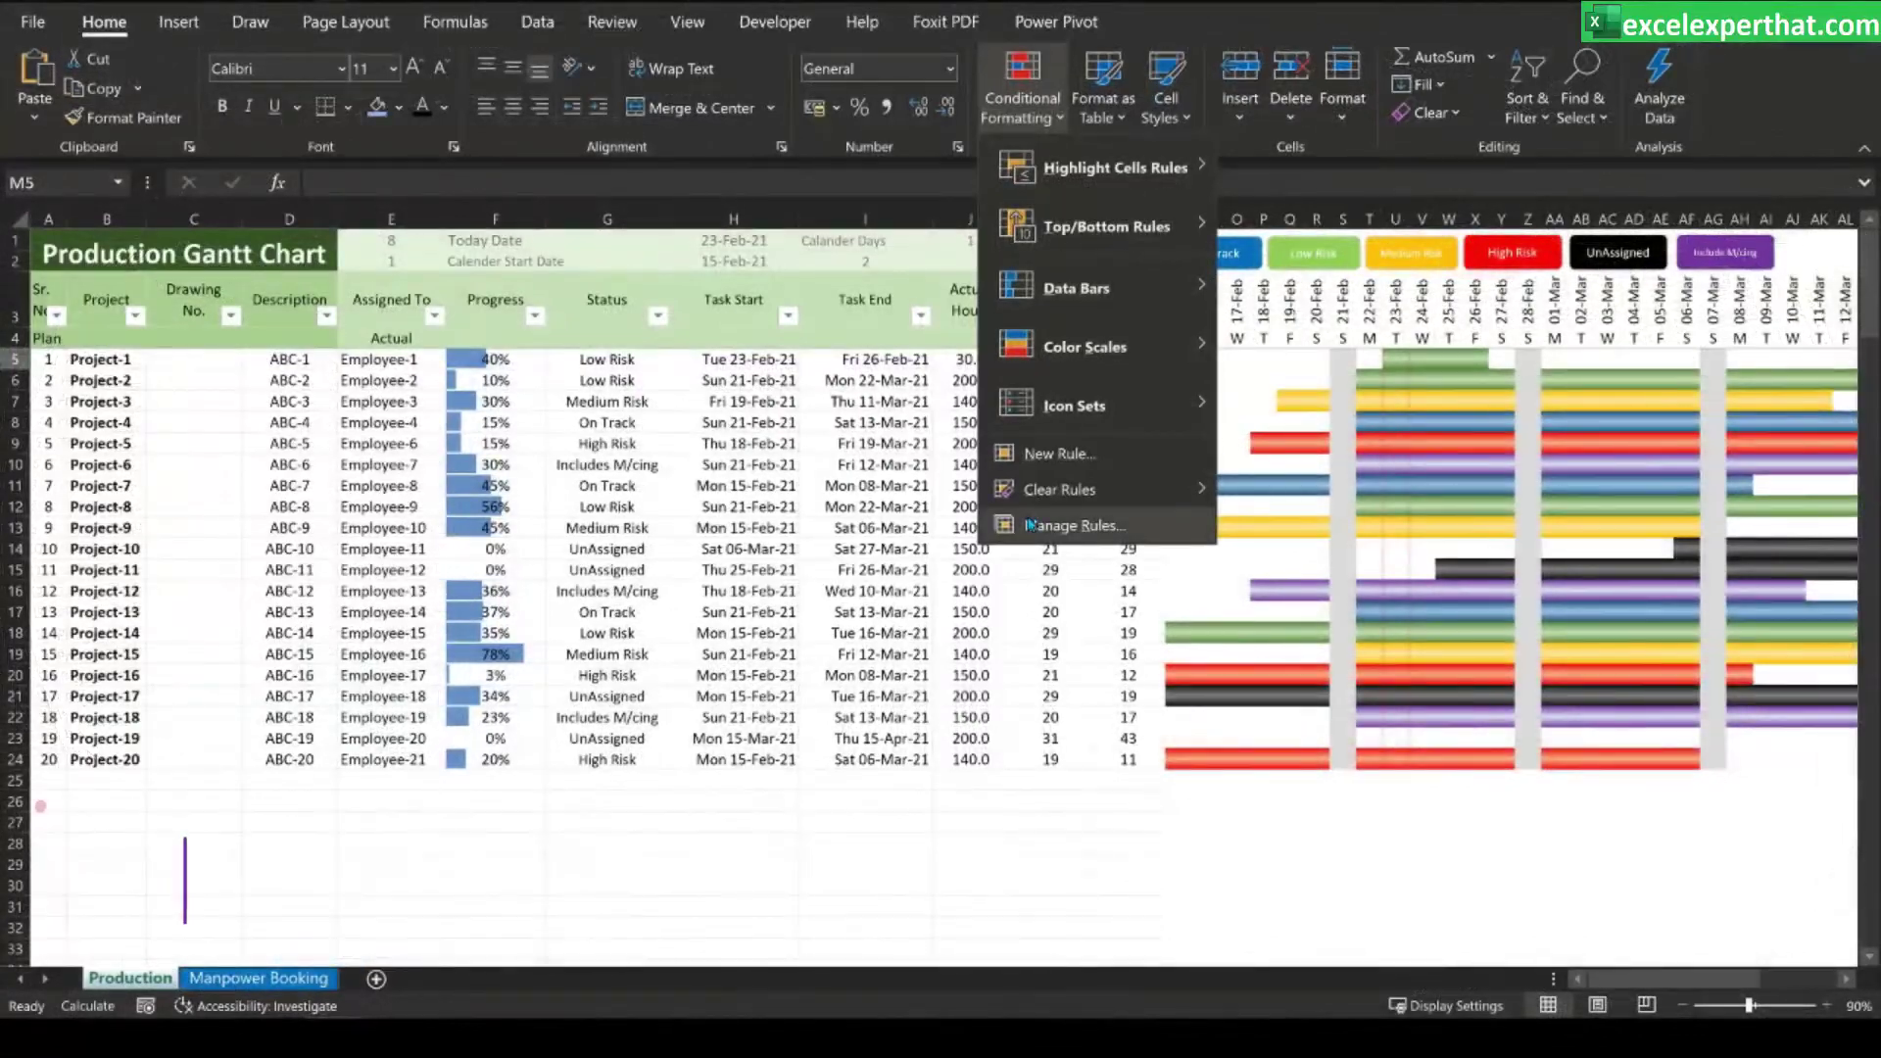
- Move the WEEKDAY weekend rule to the bottom of the rule order and apply it
click(1074, 525)
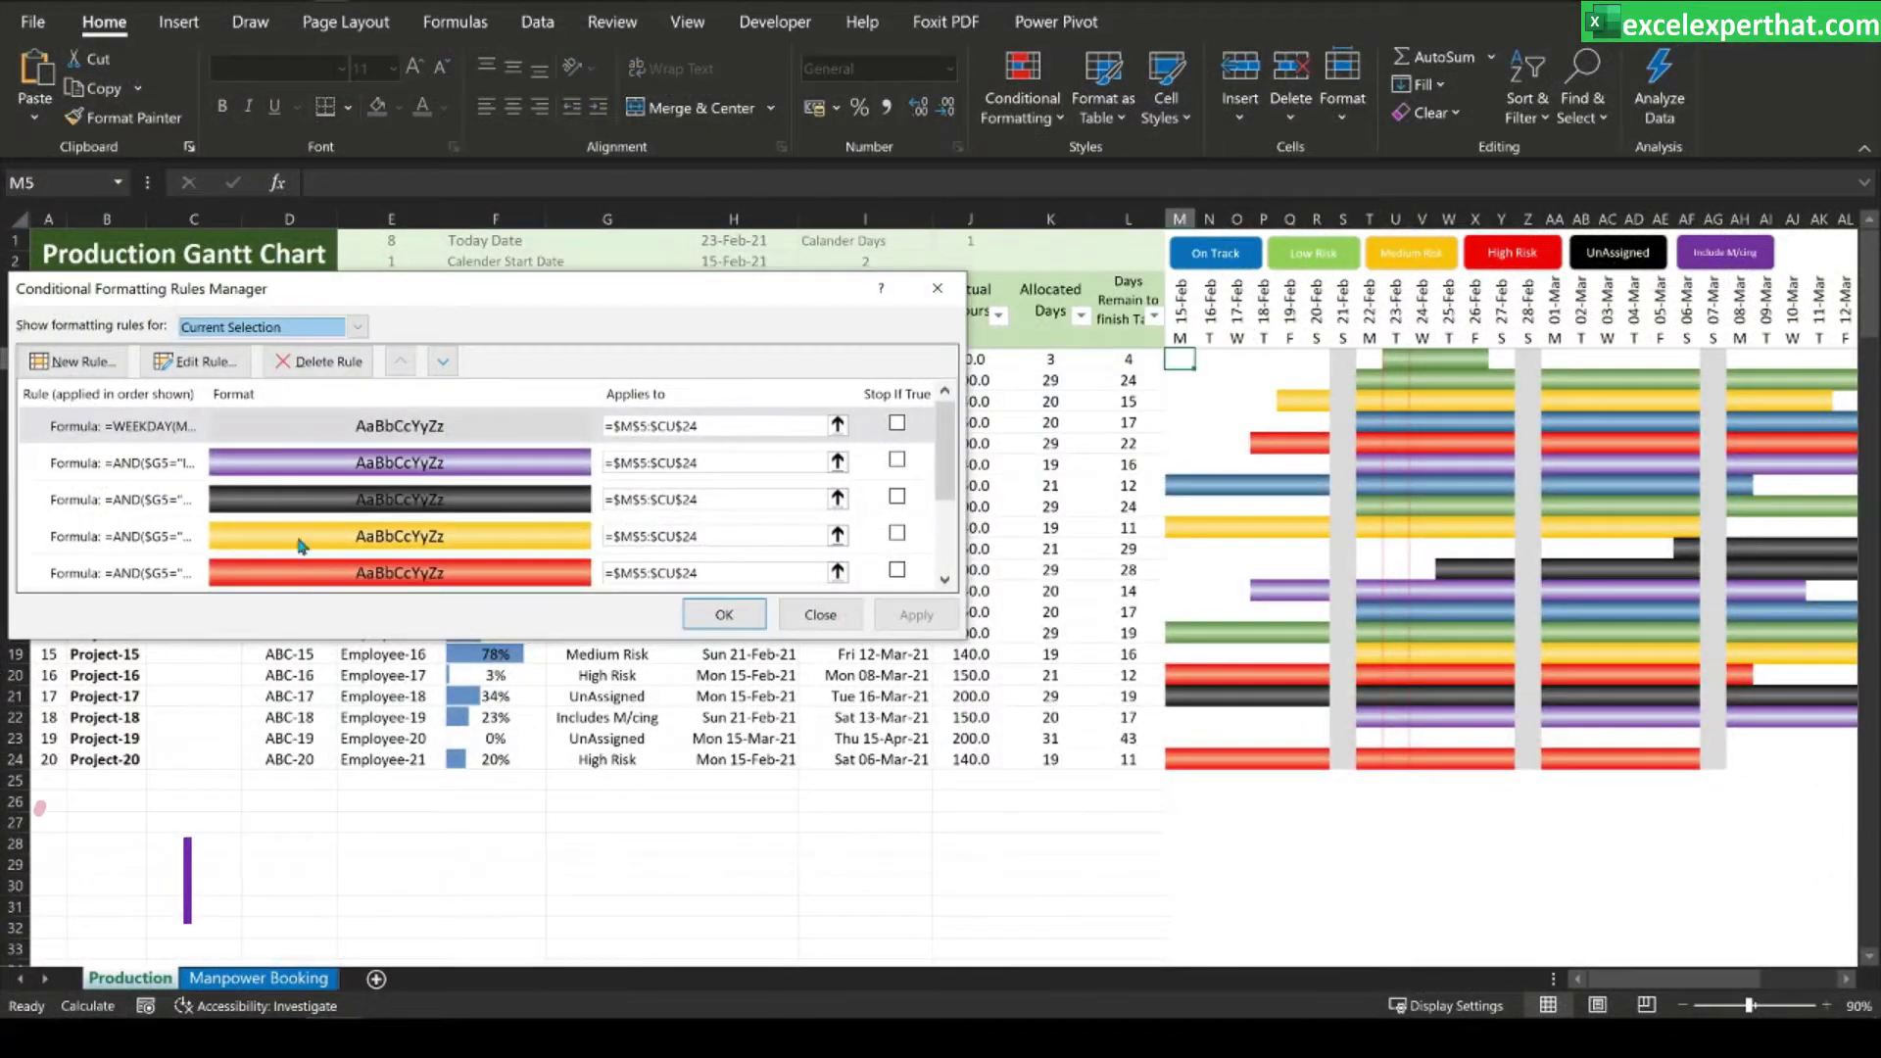
click(176, 431)
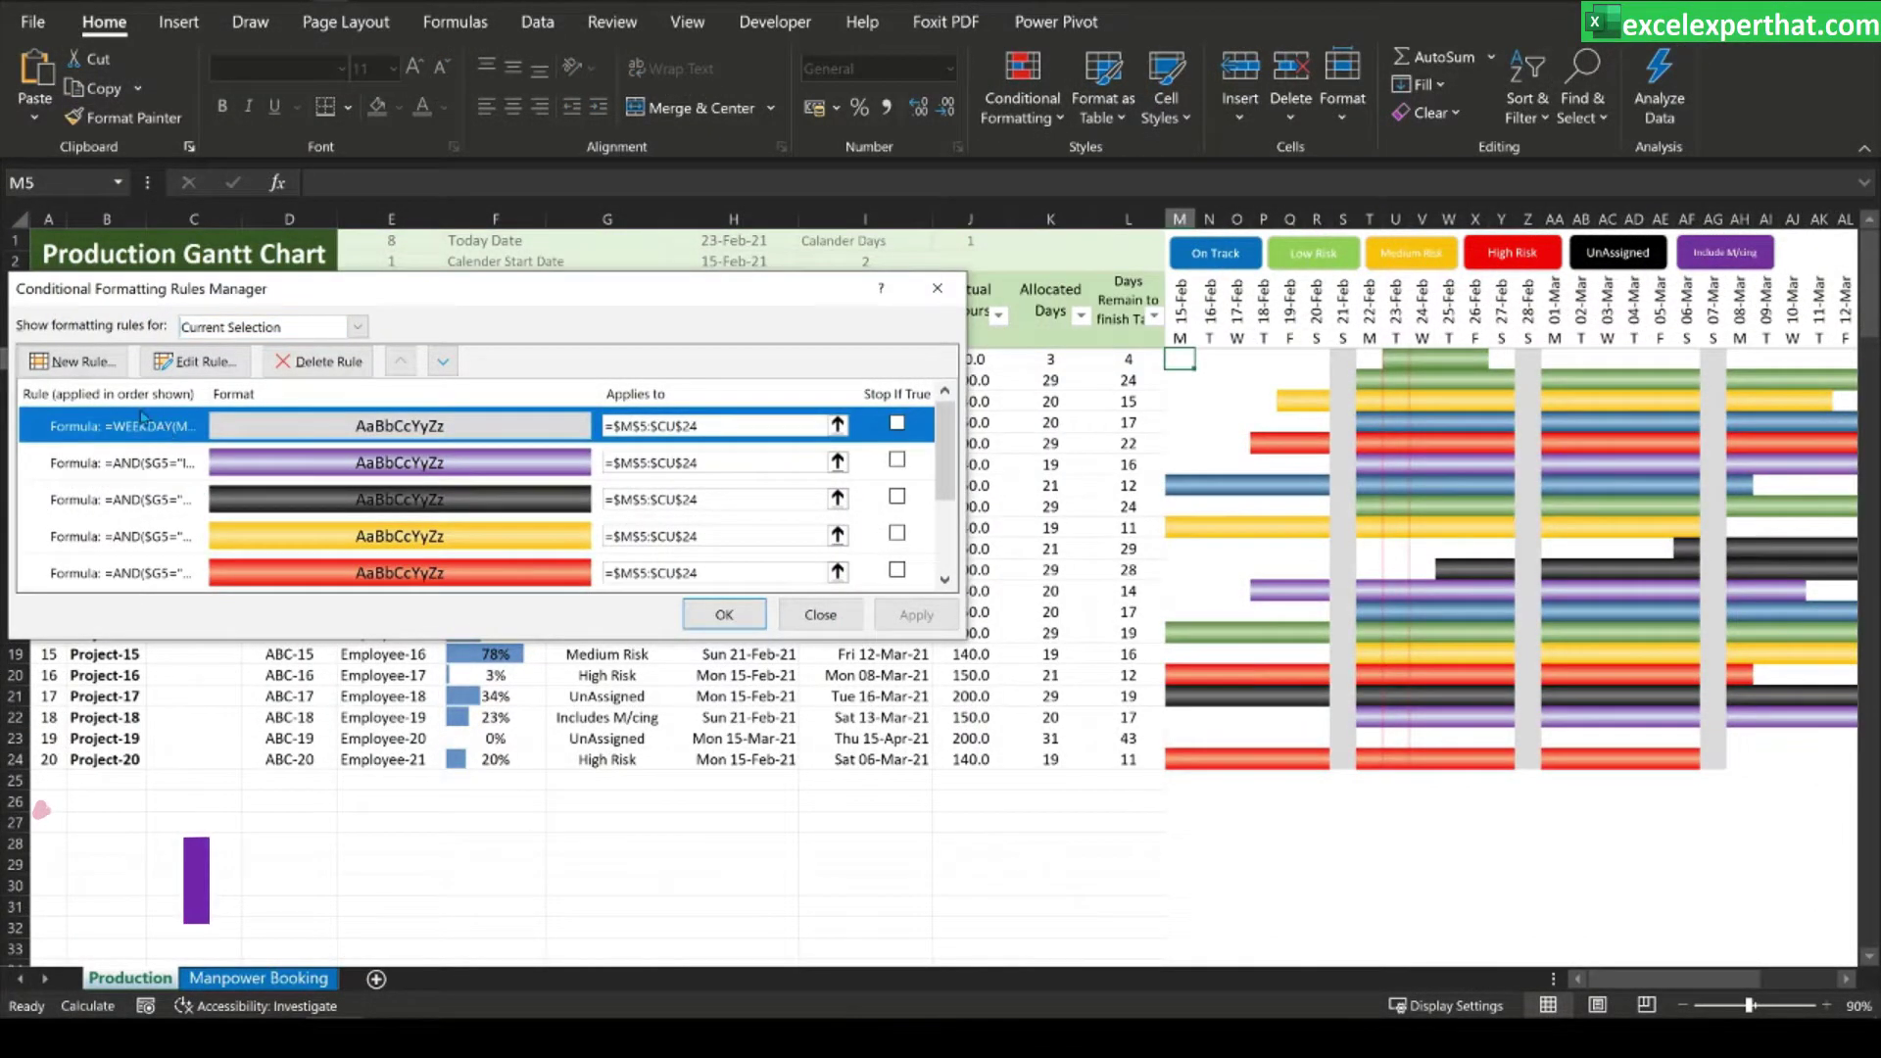
click(443, 362)
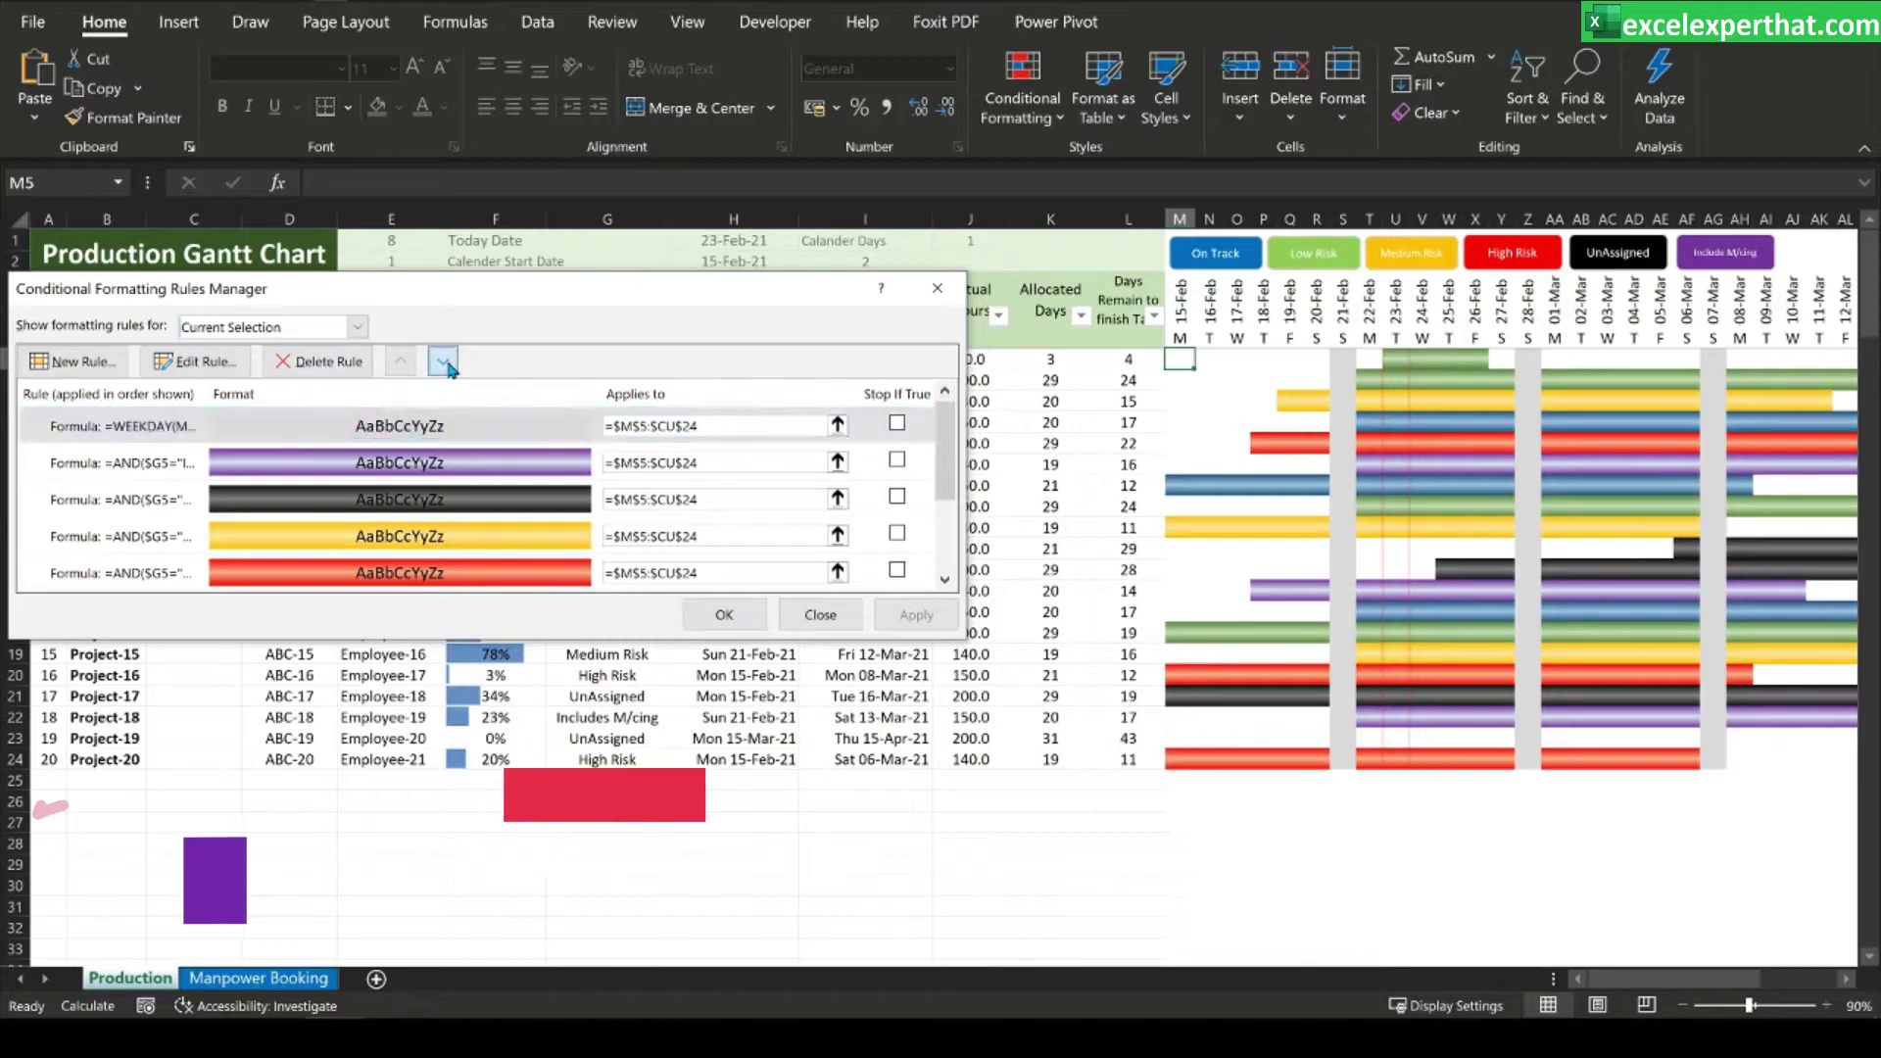
click(443, 363)
click(442, 363)
click(443, 362)
click(445, 362)
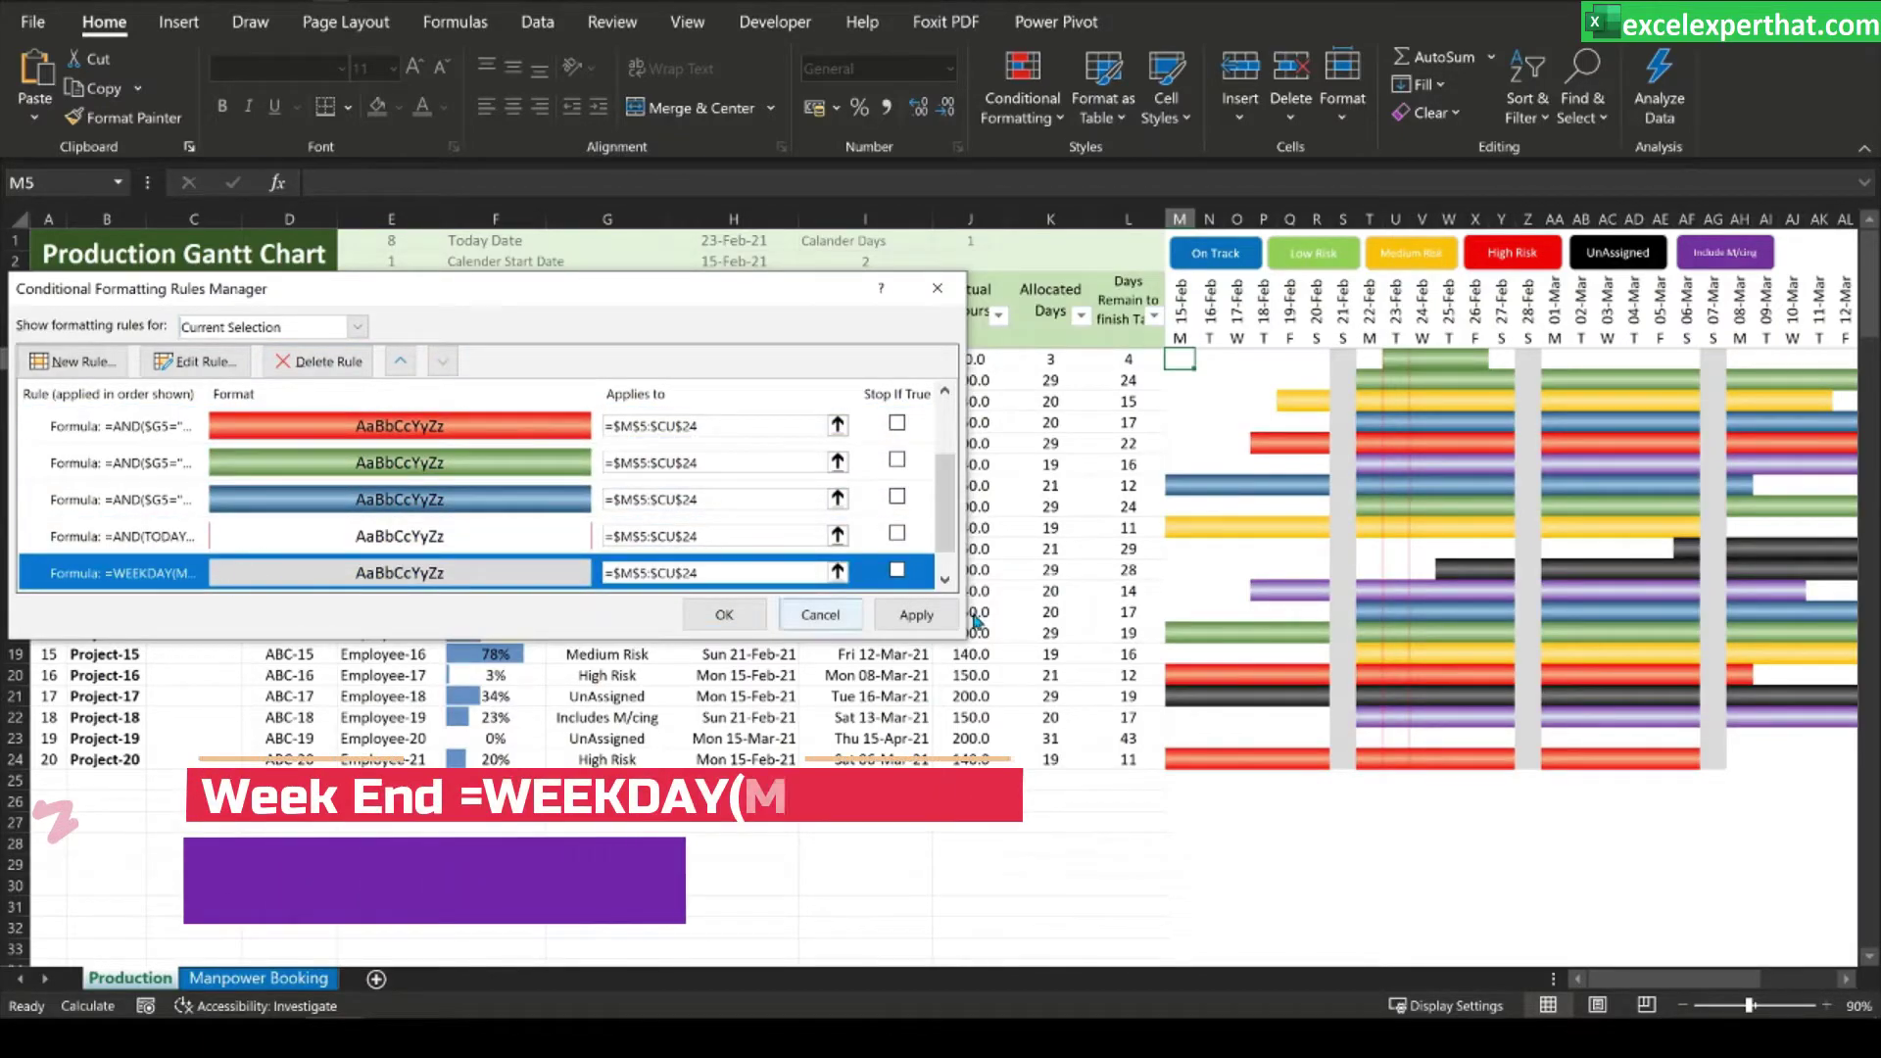
click(901, 617)
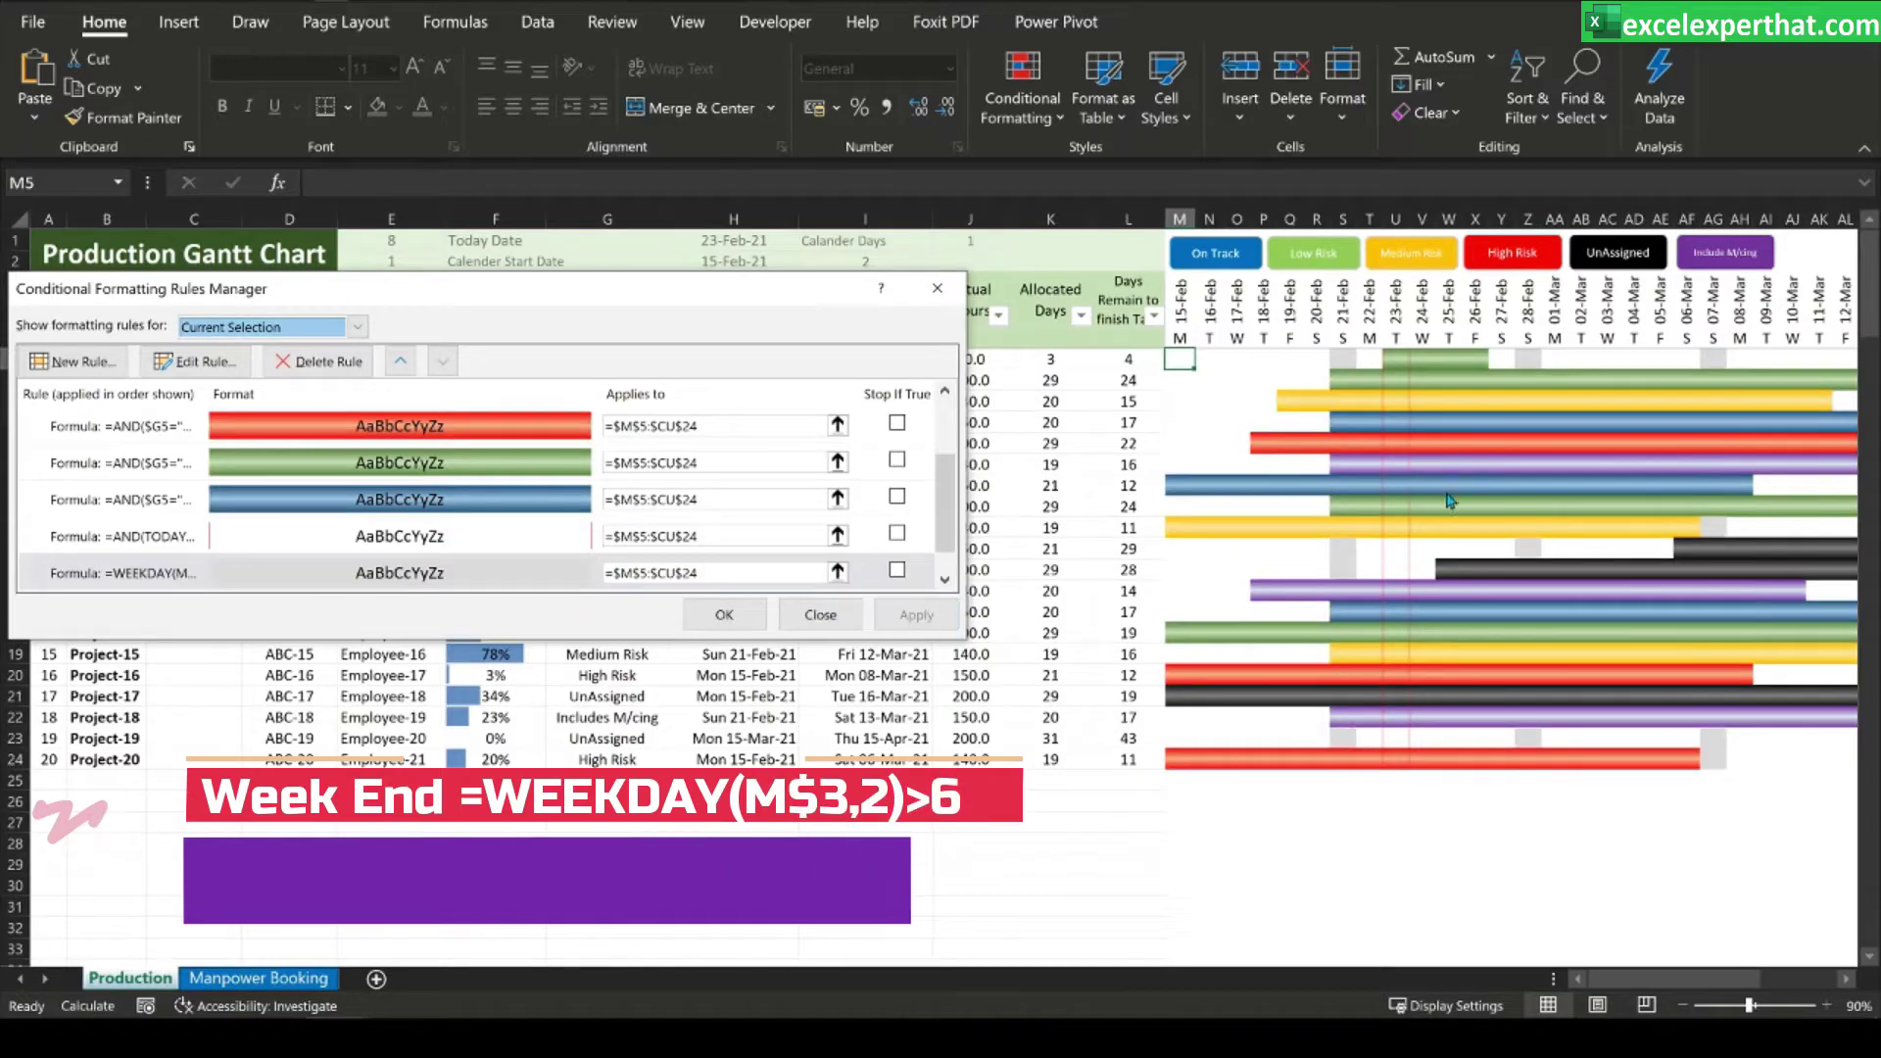
scroll(557, 448, up, 2)
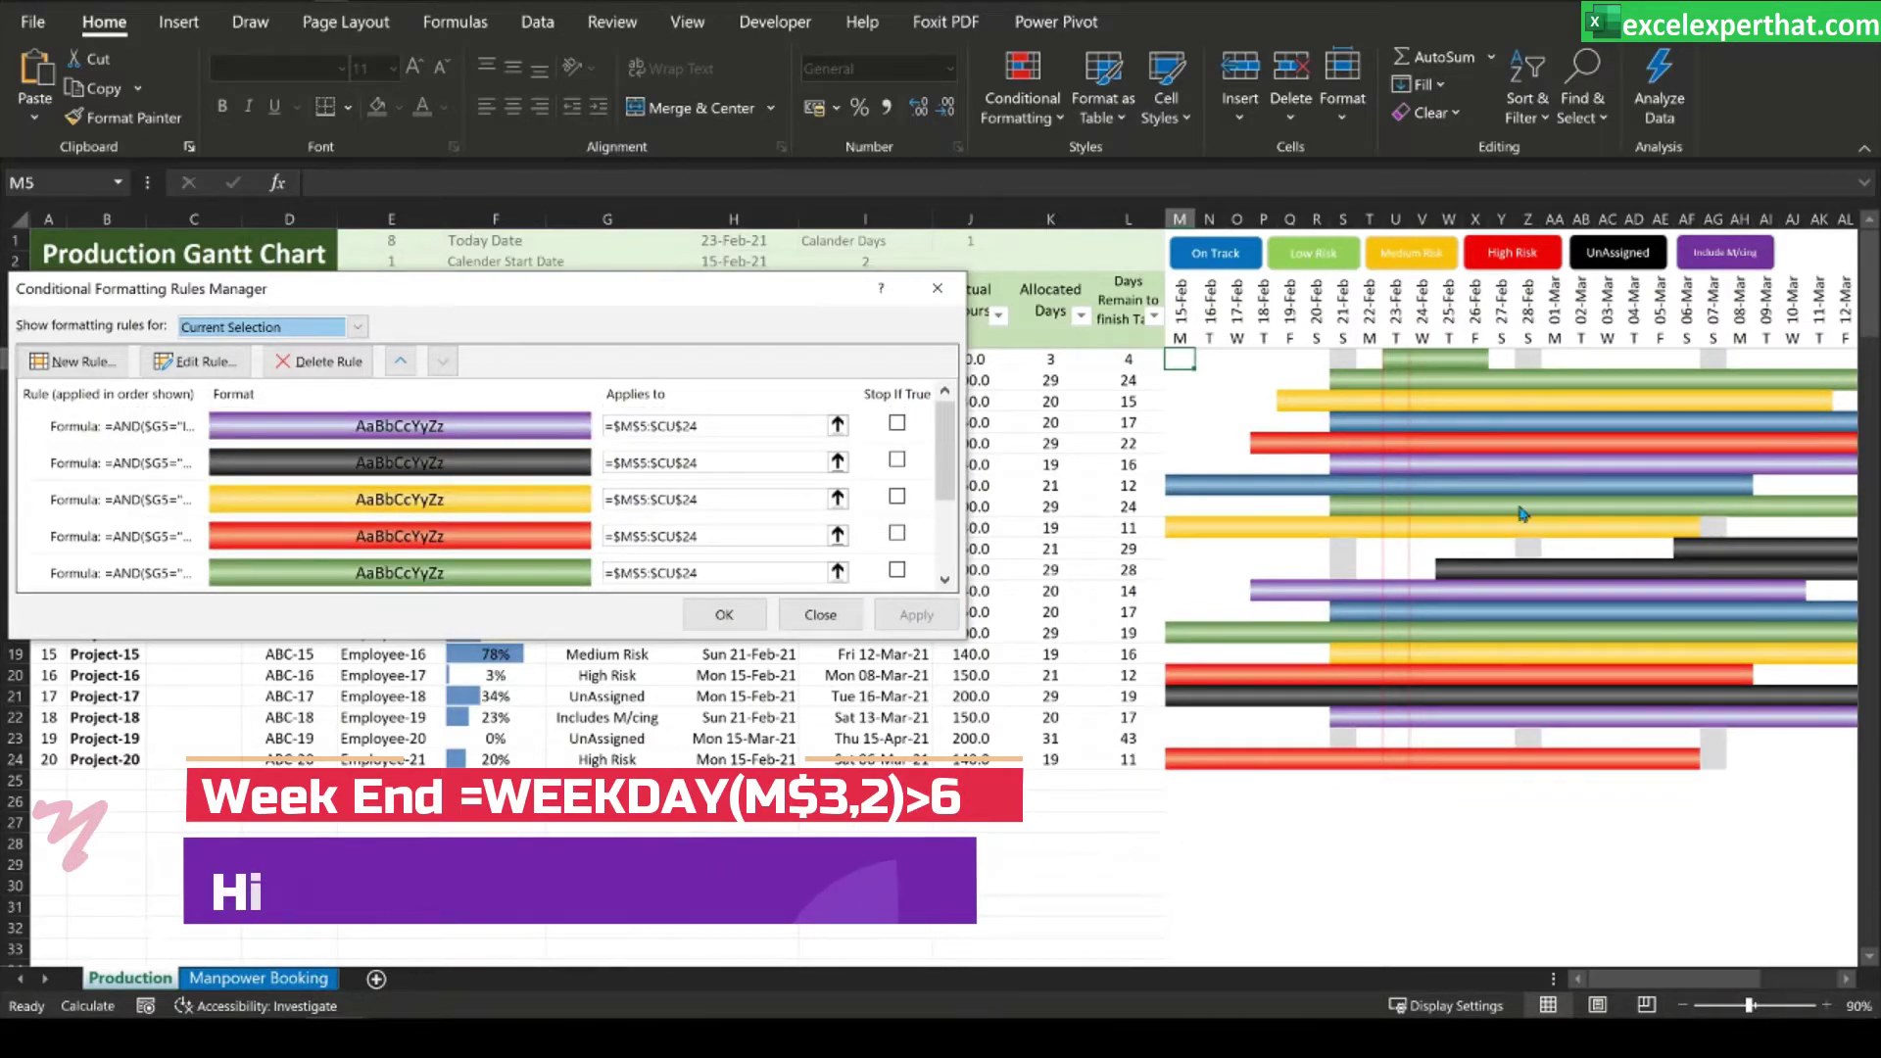
click(725, 614)
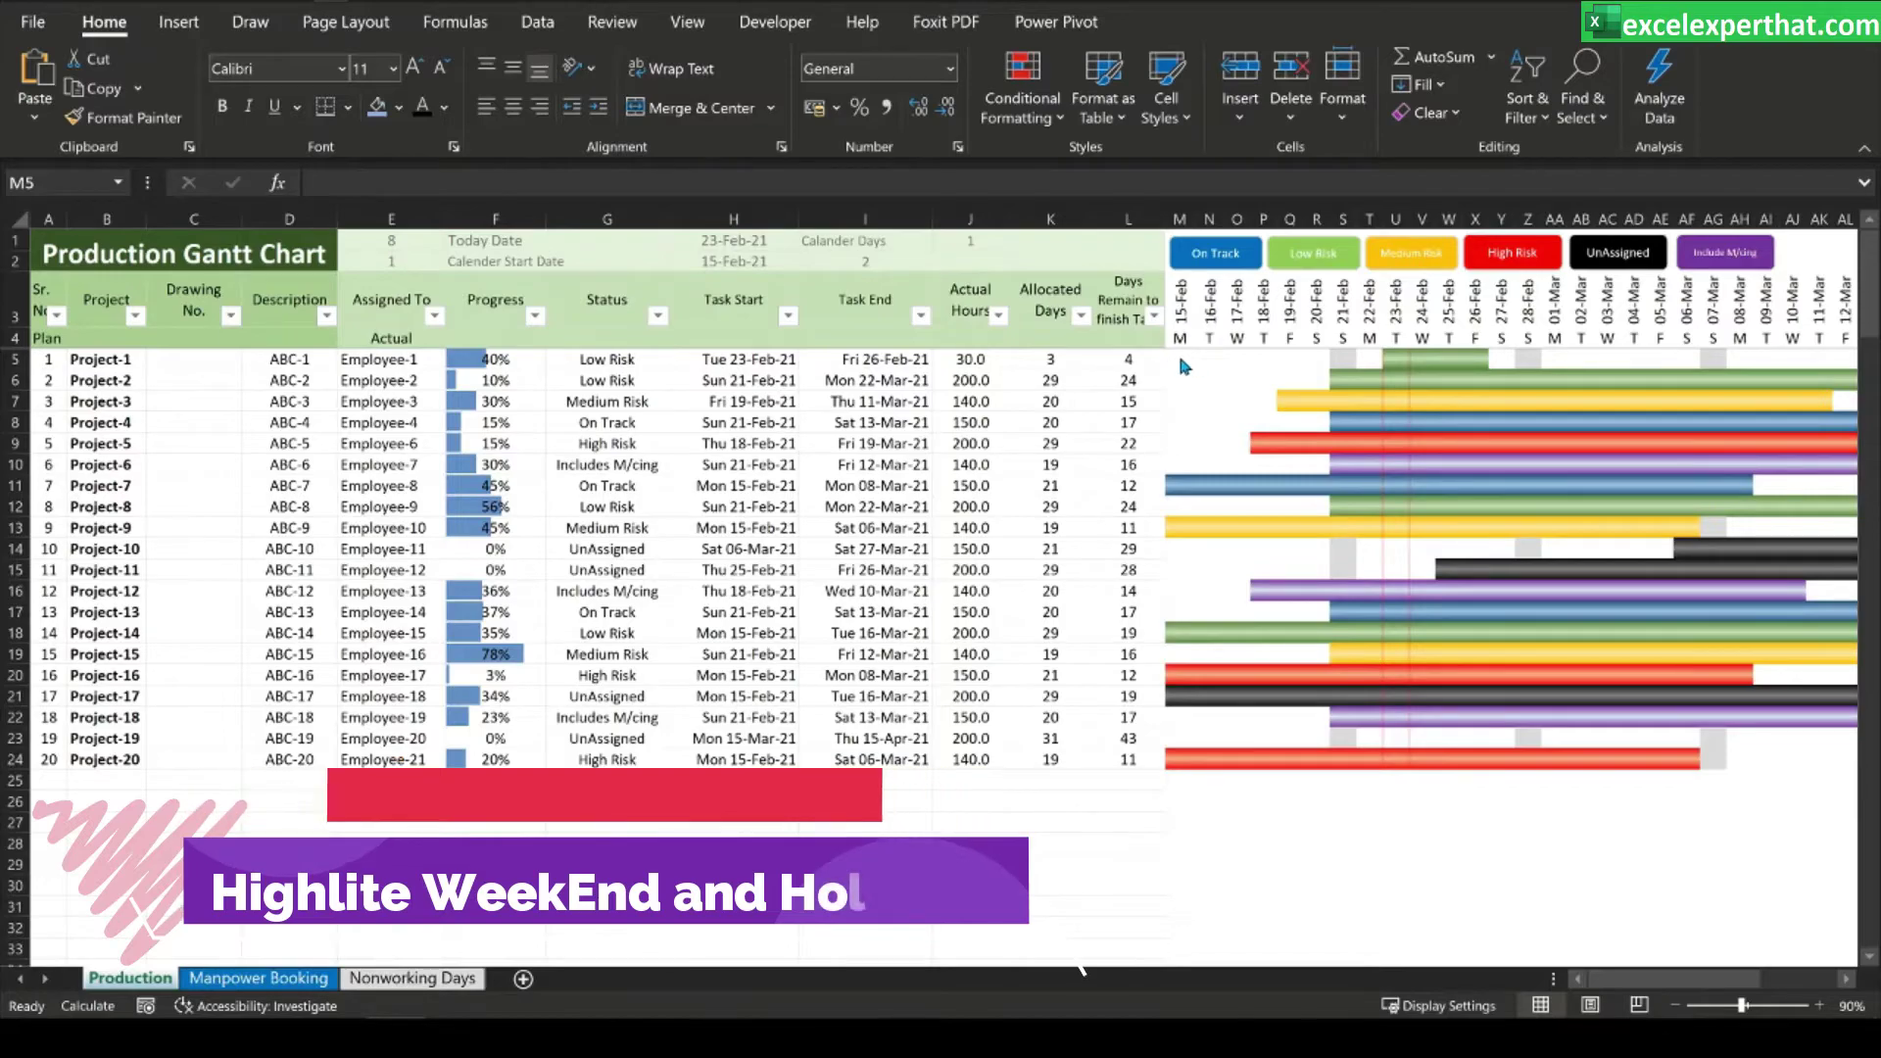
- Select M5, review holiday dates A3:A14 on Nonworking Days, then reopen Production's rules list
click(1180, 360)
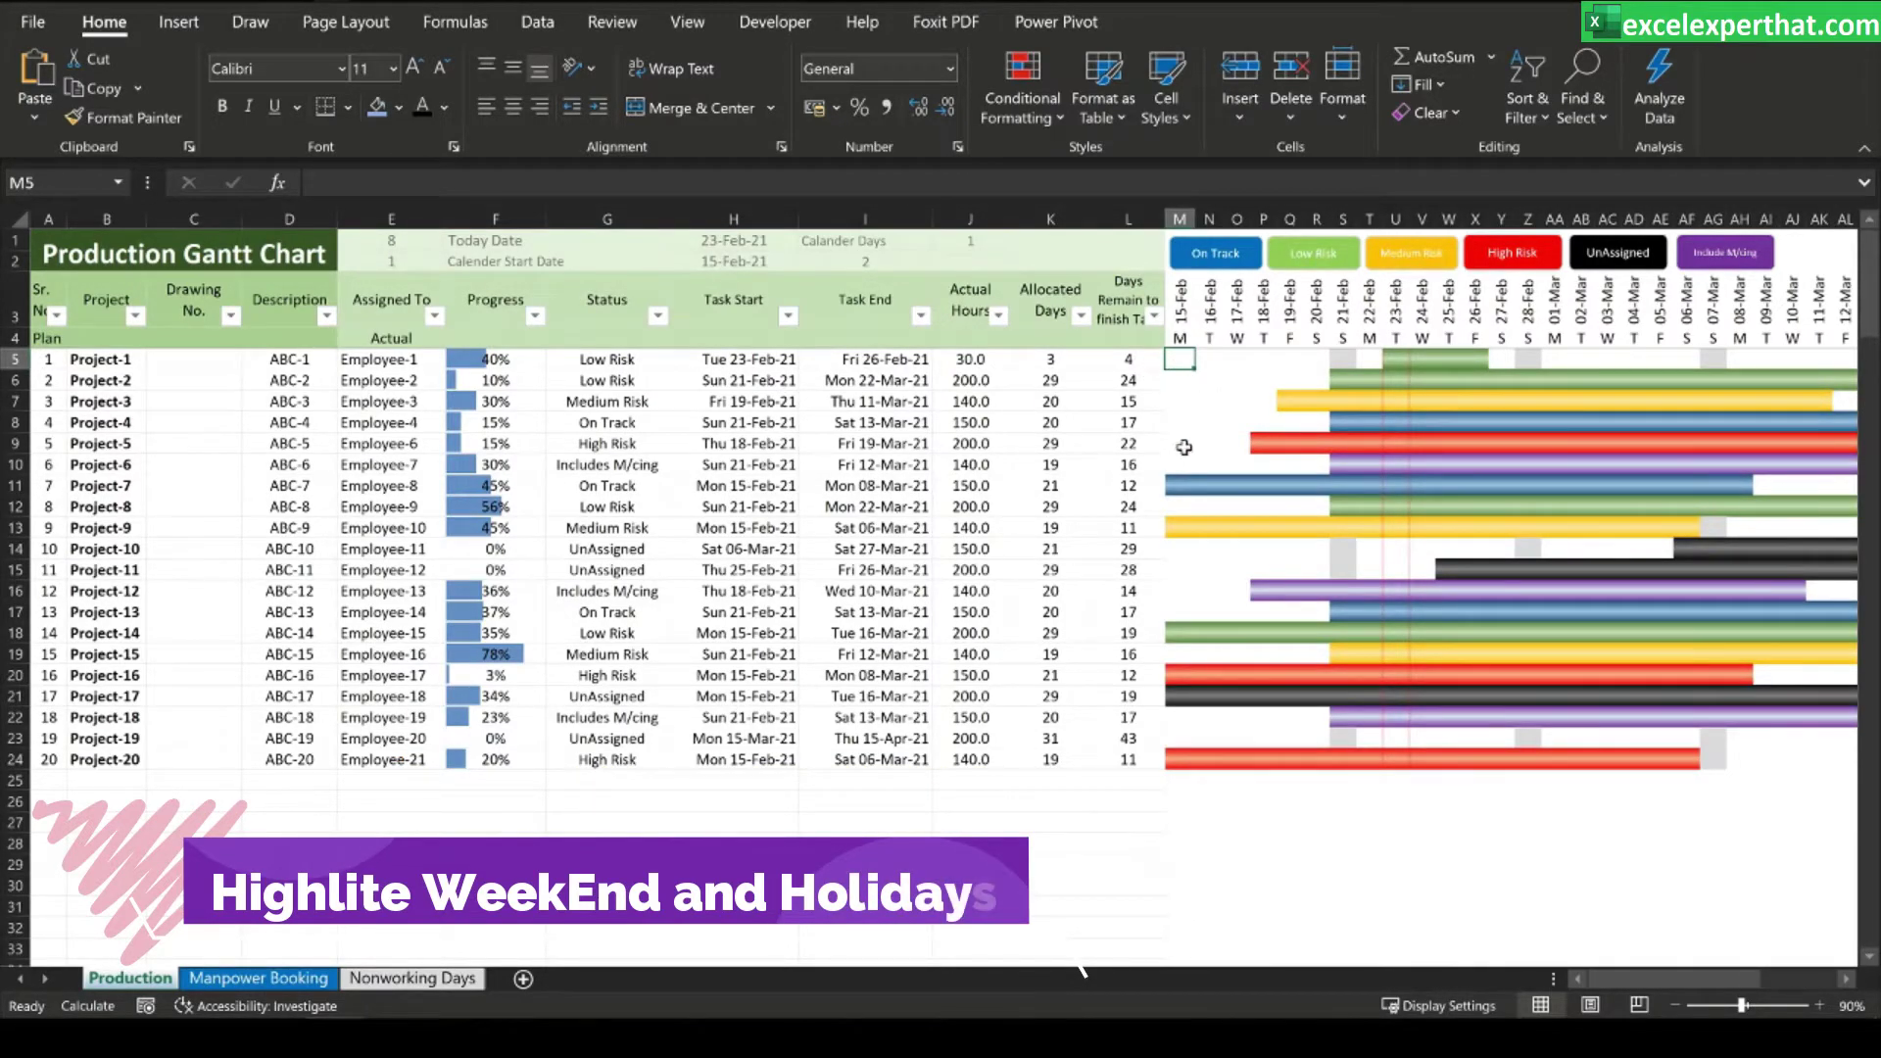
click(411, 978)
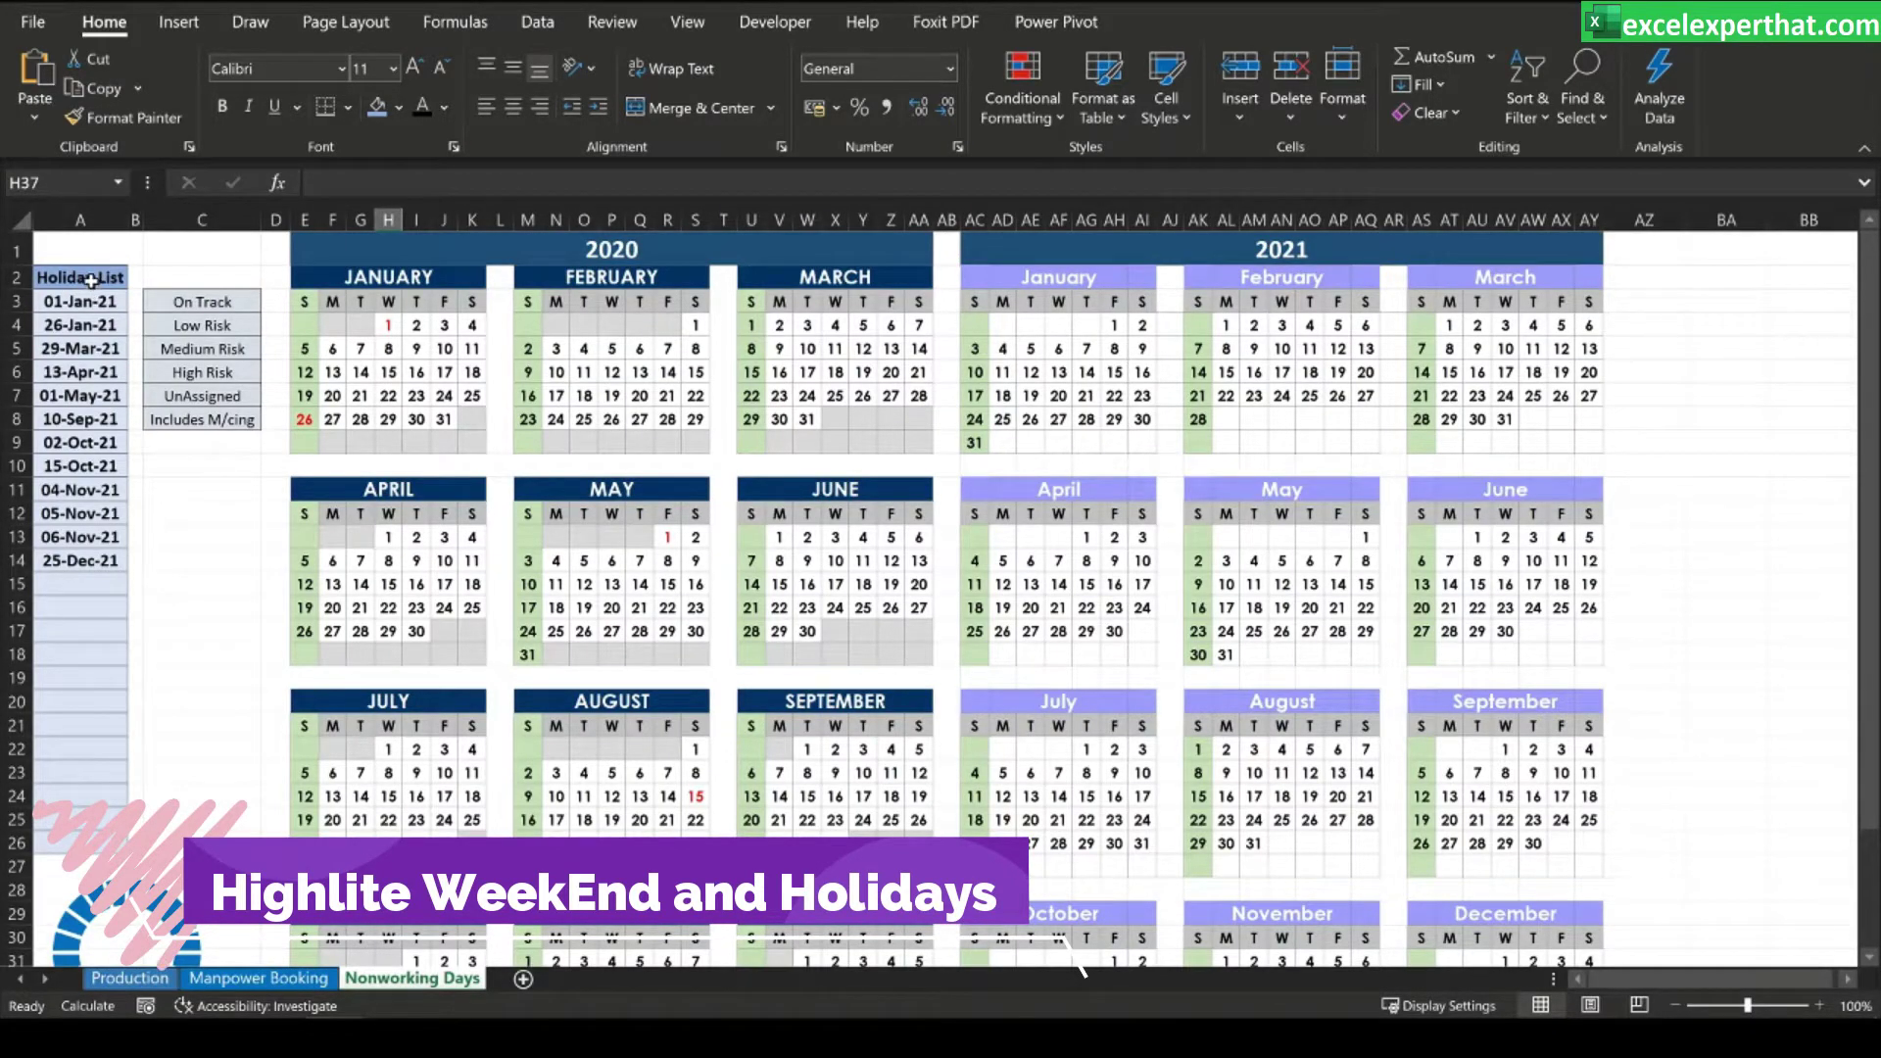
drag(101, 302, 98, 560)
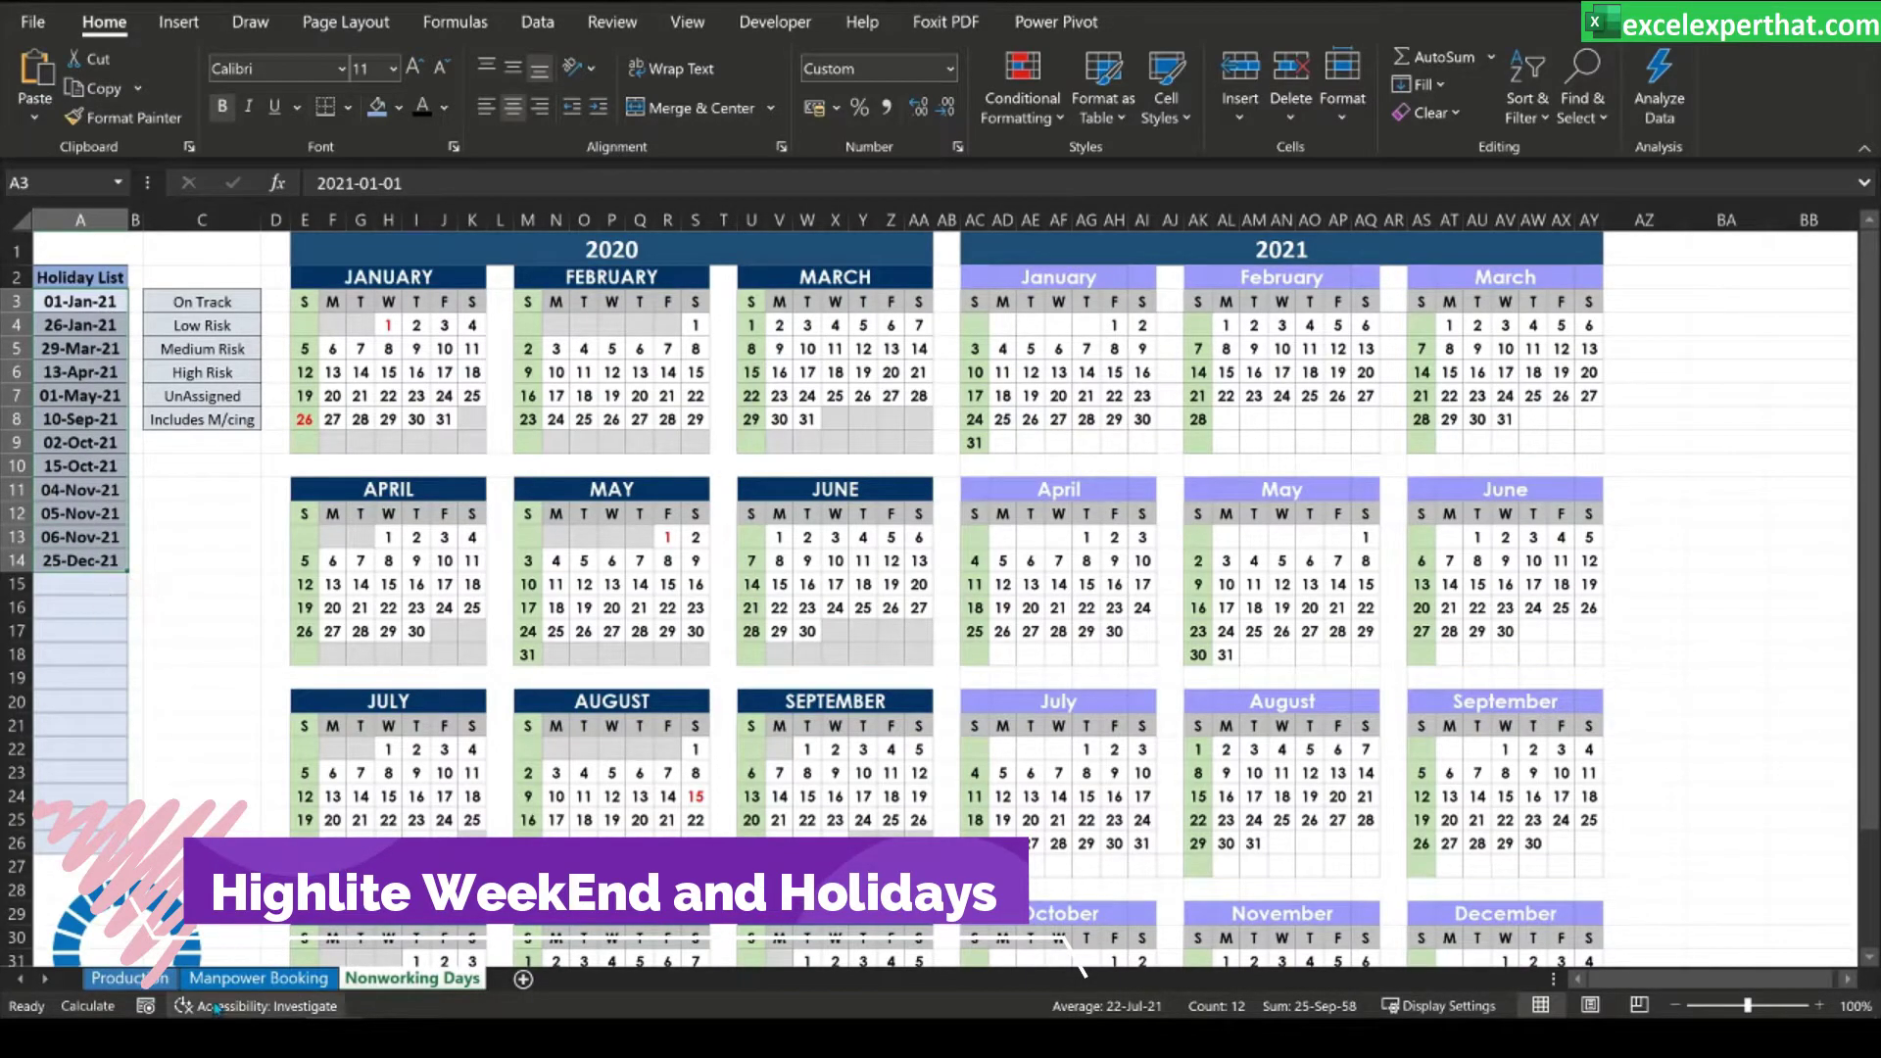
click(127, 979)
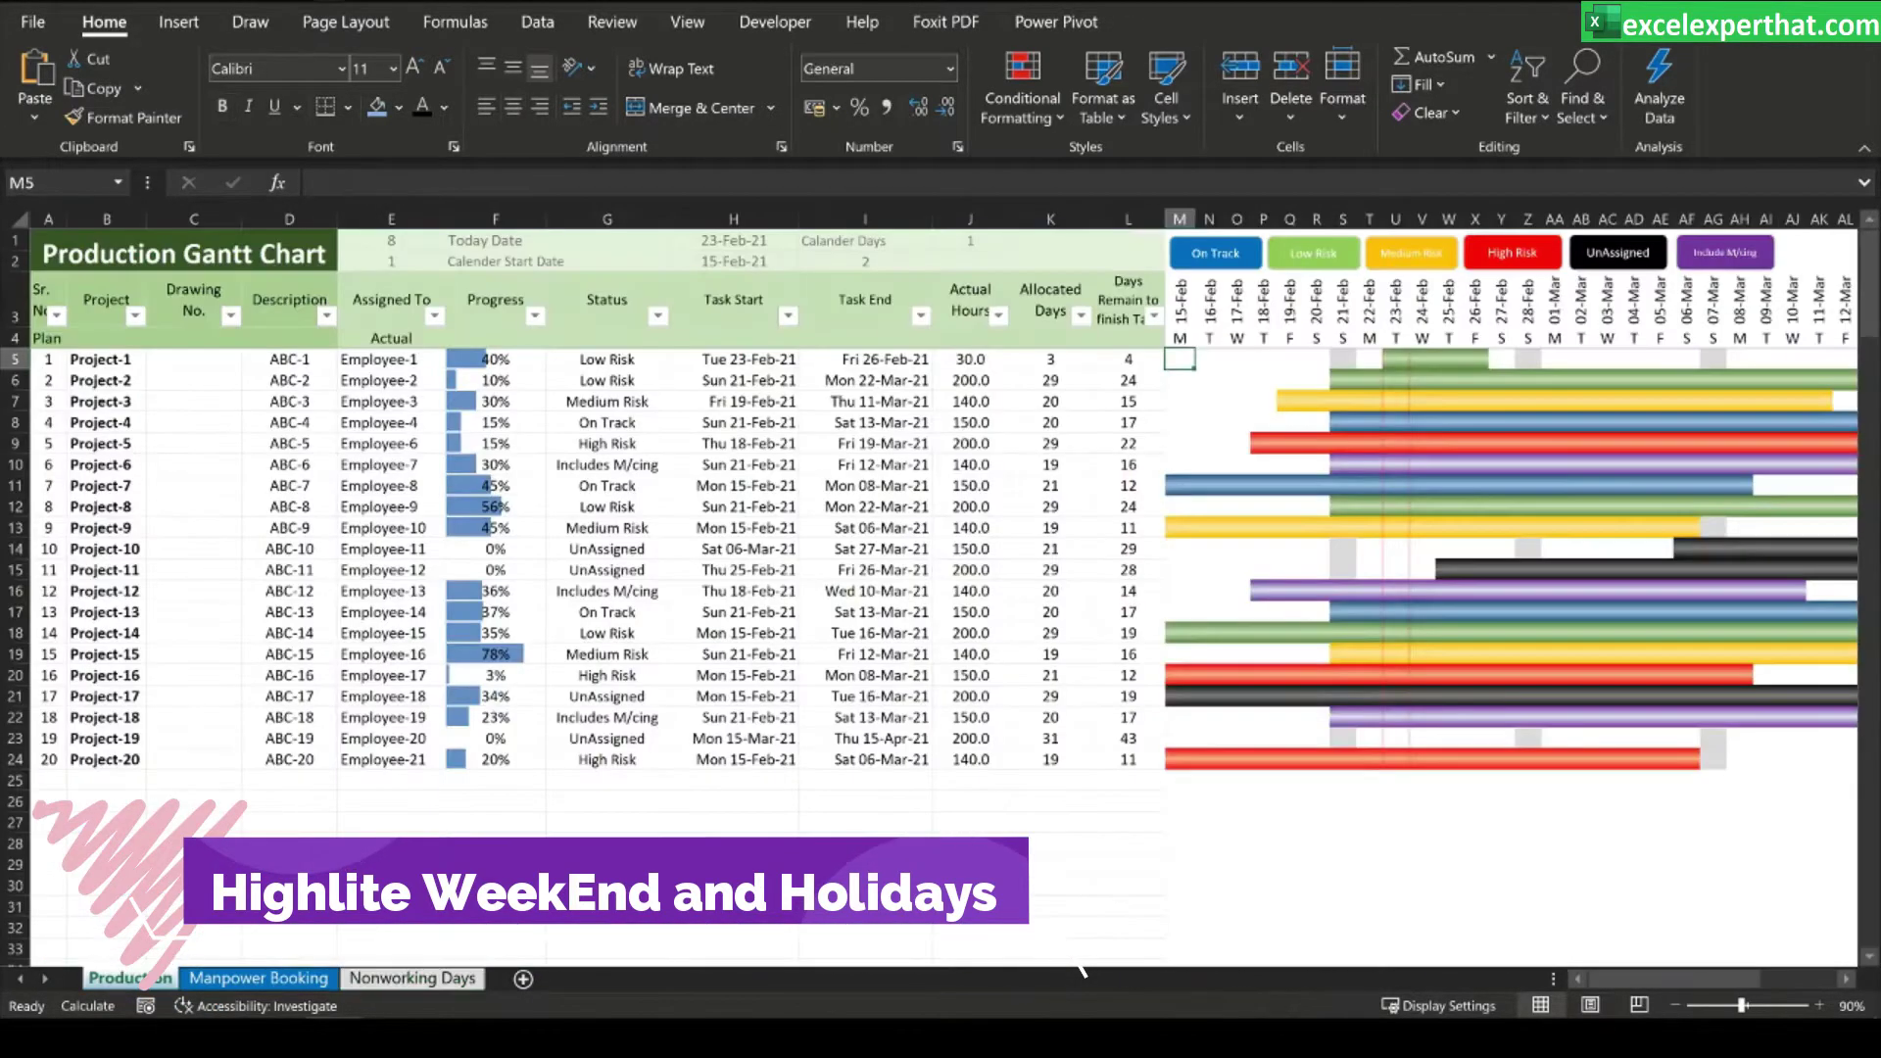
click(1023, 98)
click(1058, 525)
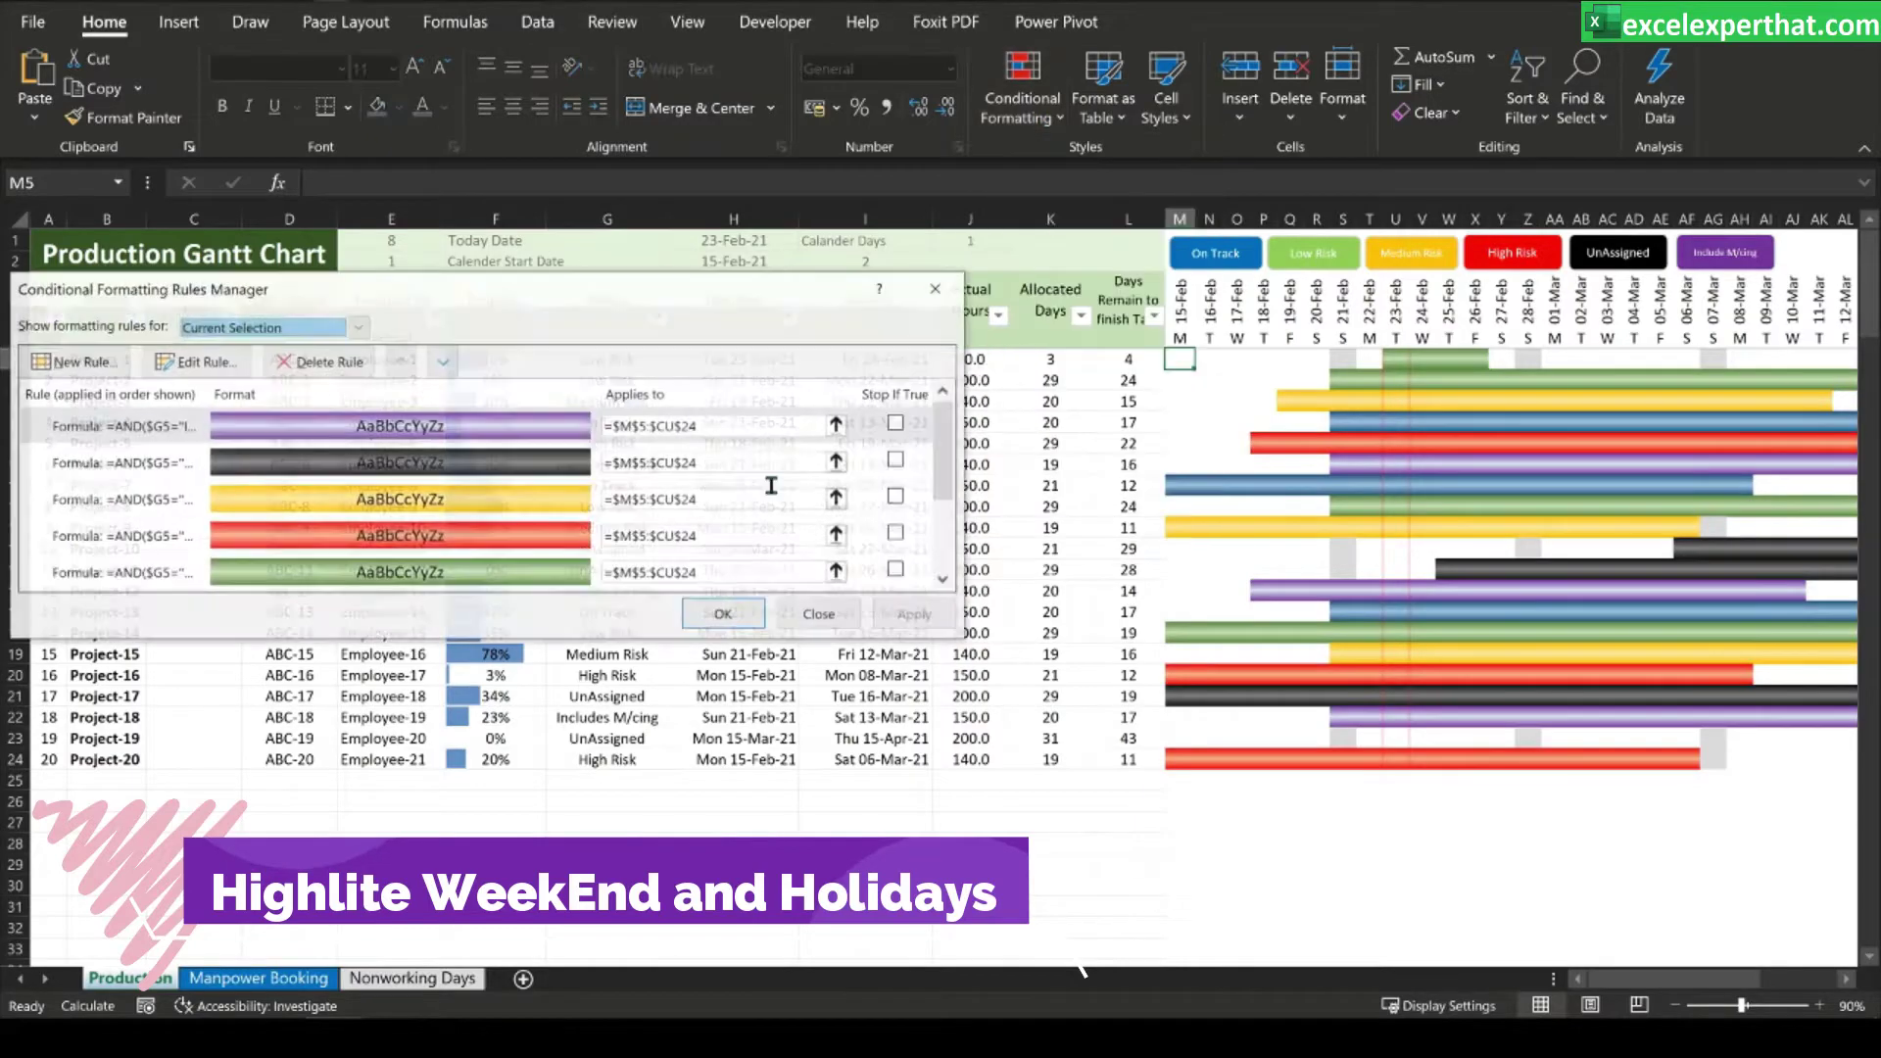
- Start a formula rule from the pasted ISNUMBER(VLOOKUP(M$3,…)) holiday formula, deleting its old range
click(87, 365)
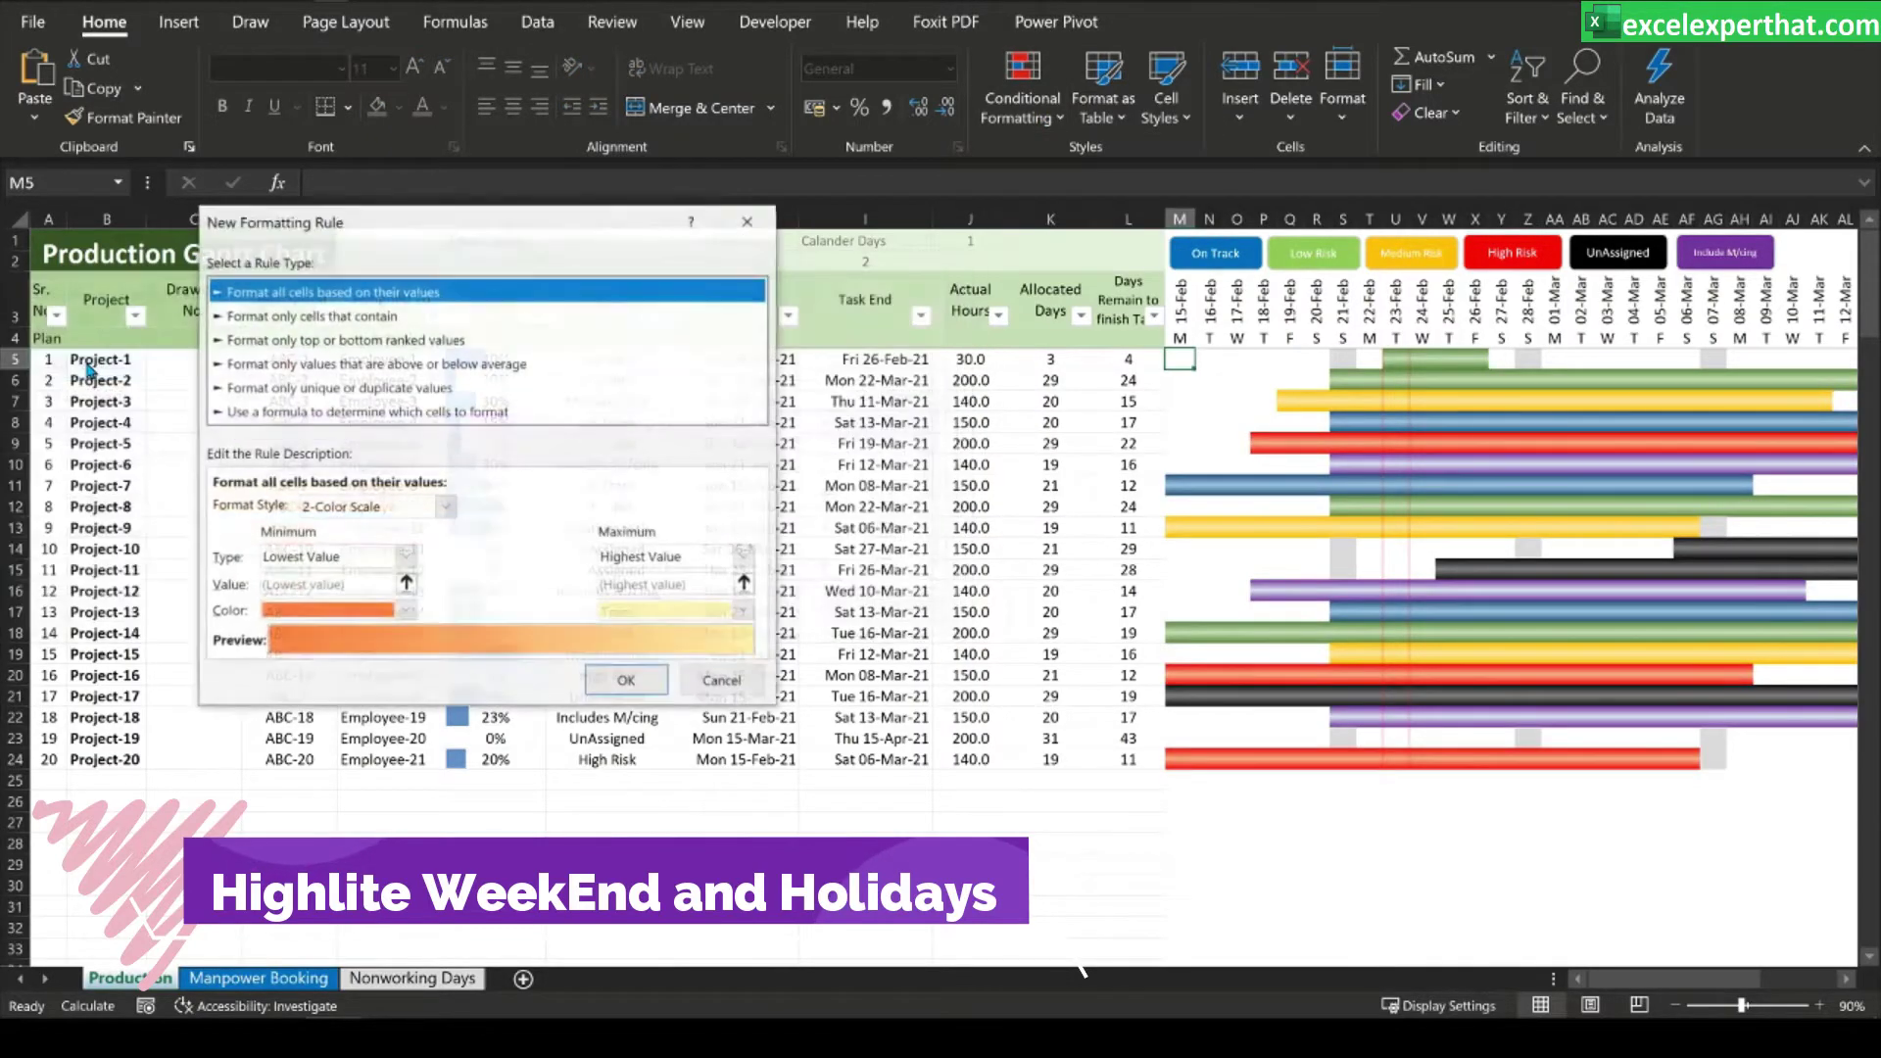
click(334, 413)
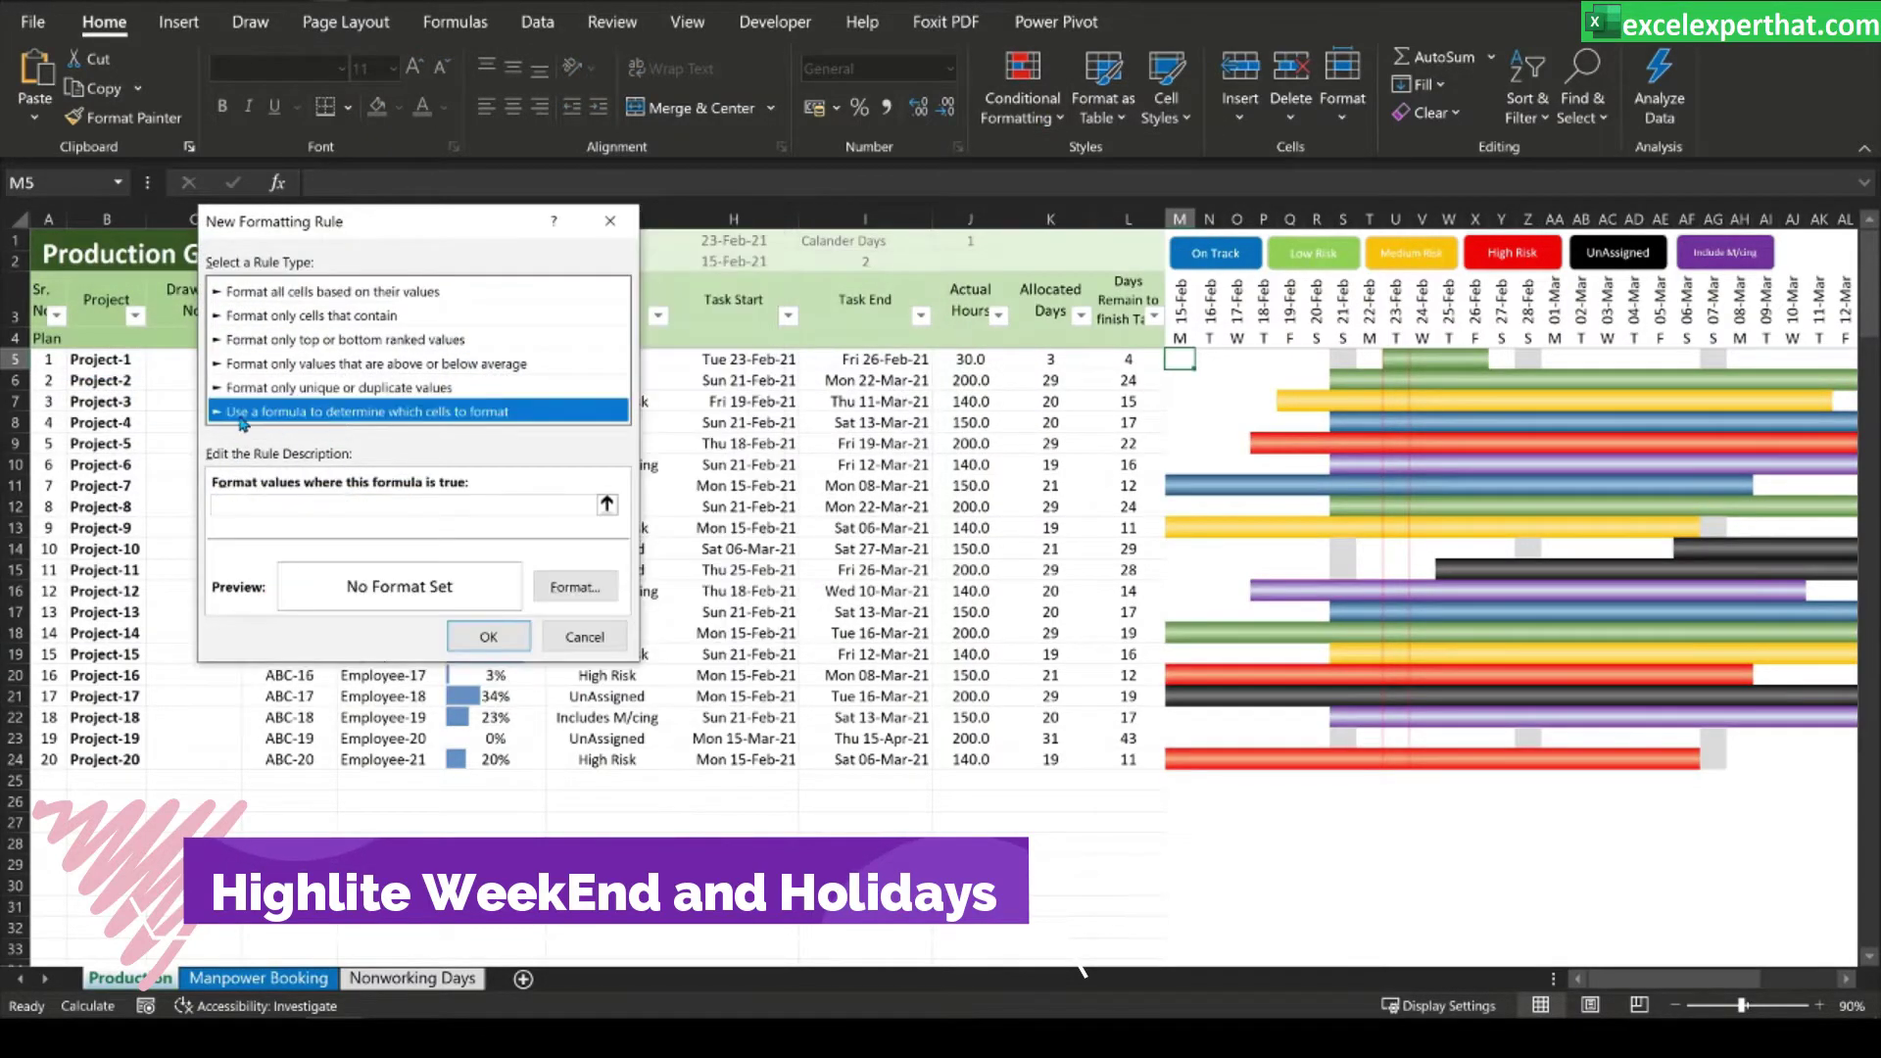
click(404, 502)
text(=ISNUMBER(VLOOKUP(M$3,'Nonworking Days'!$A$3:$A$26,1,0)))
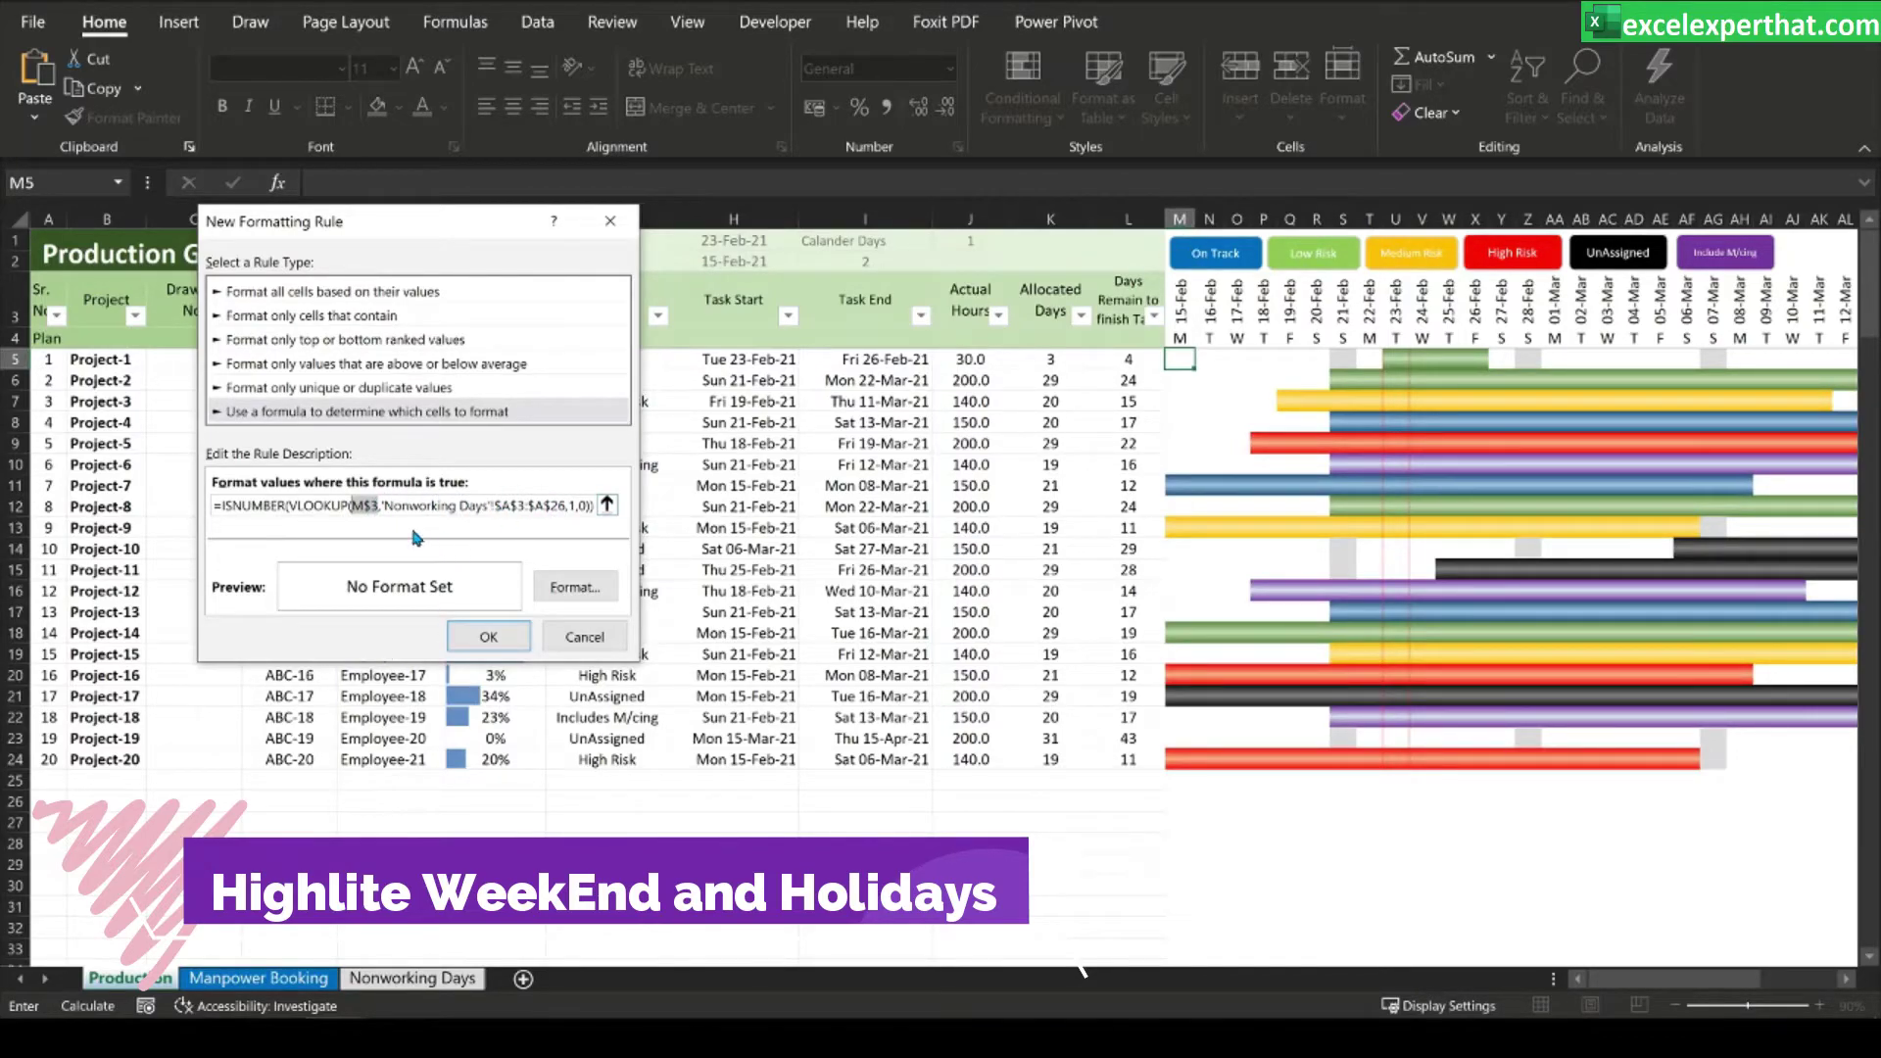
drag(381, 510, 535, 510)
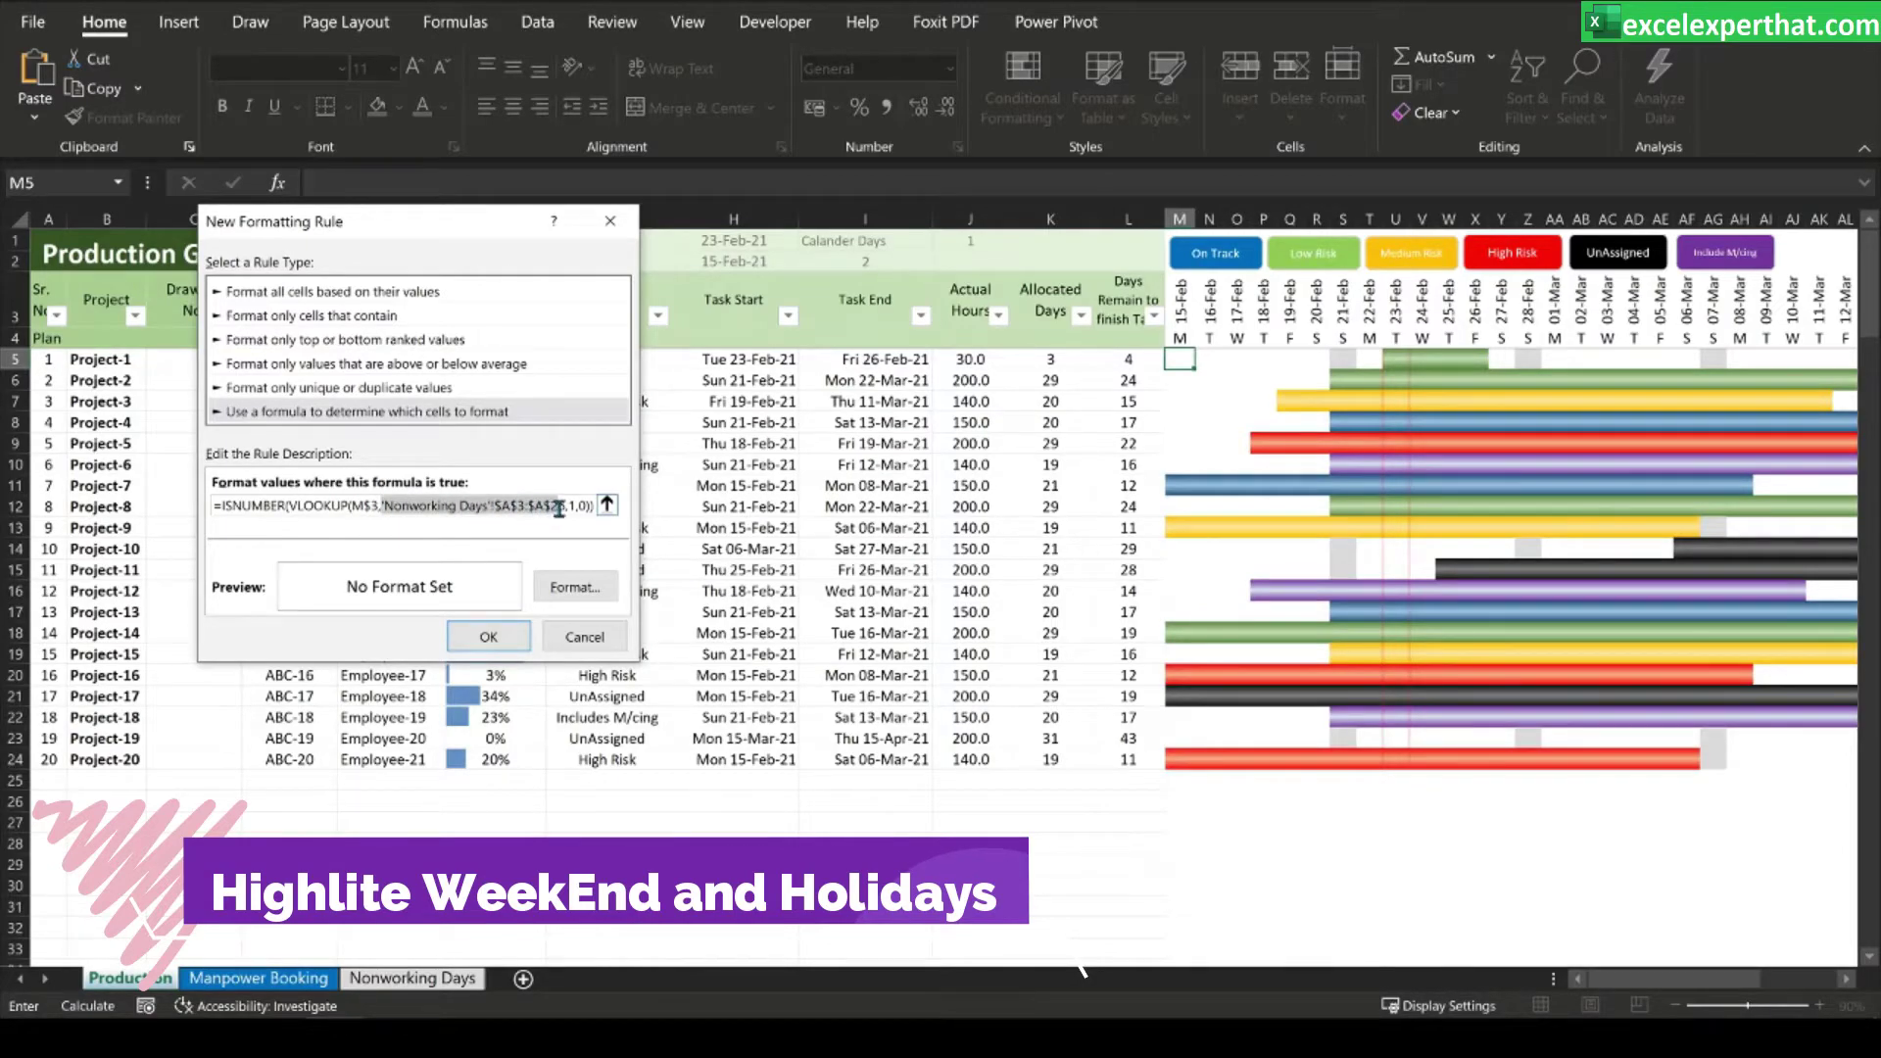
key(Delete)
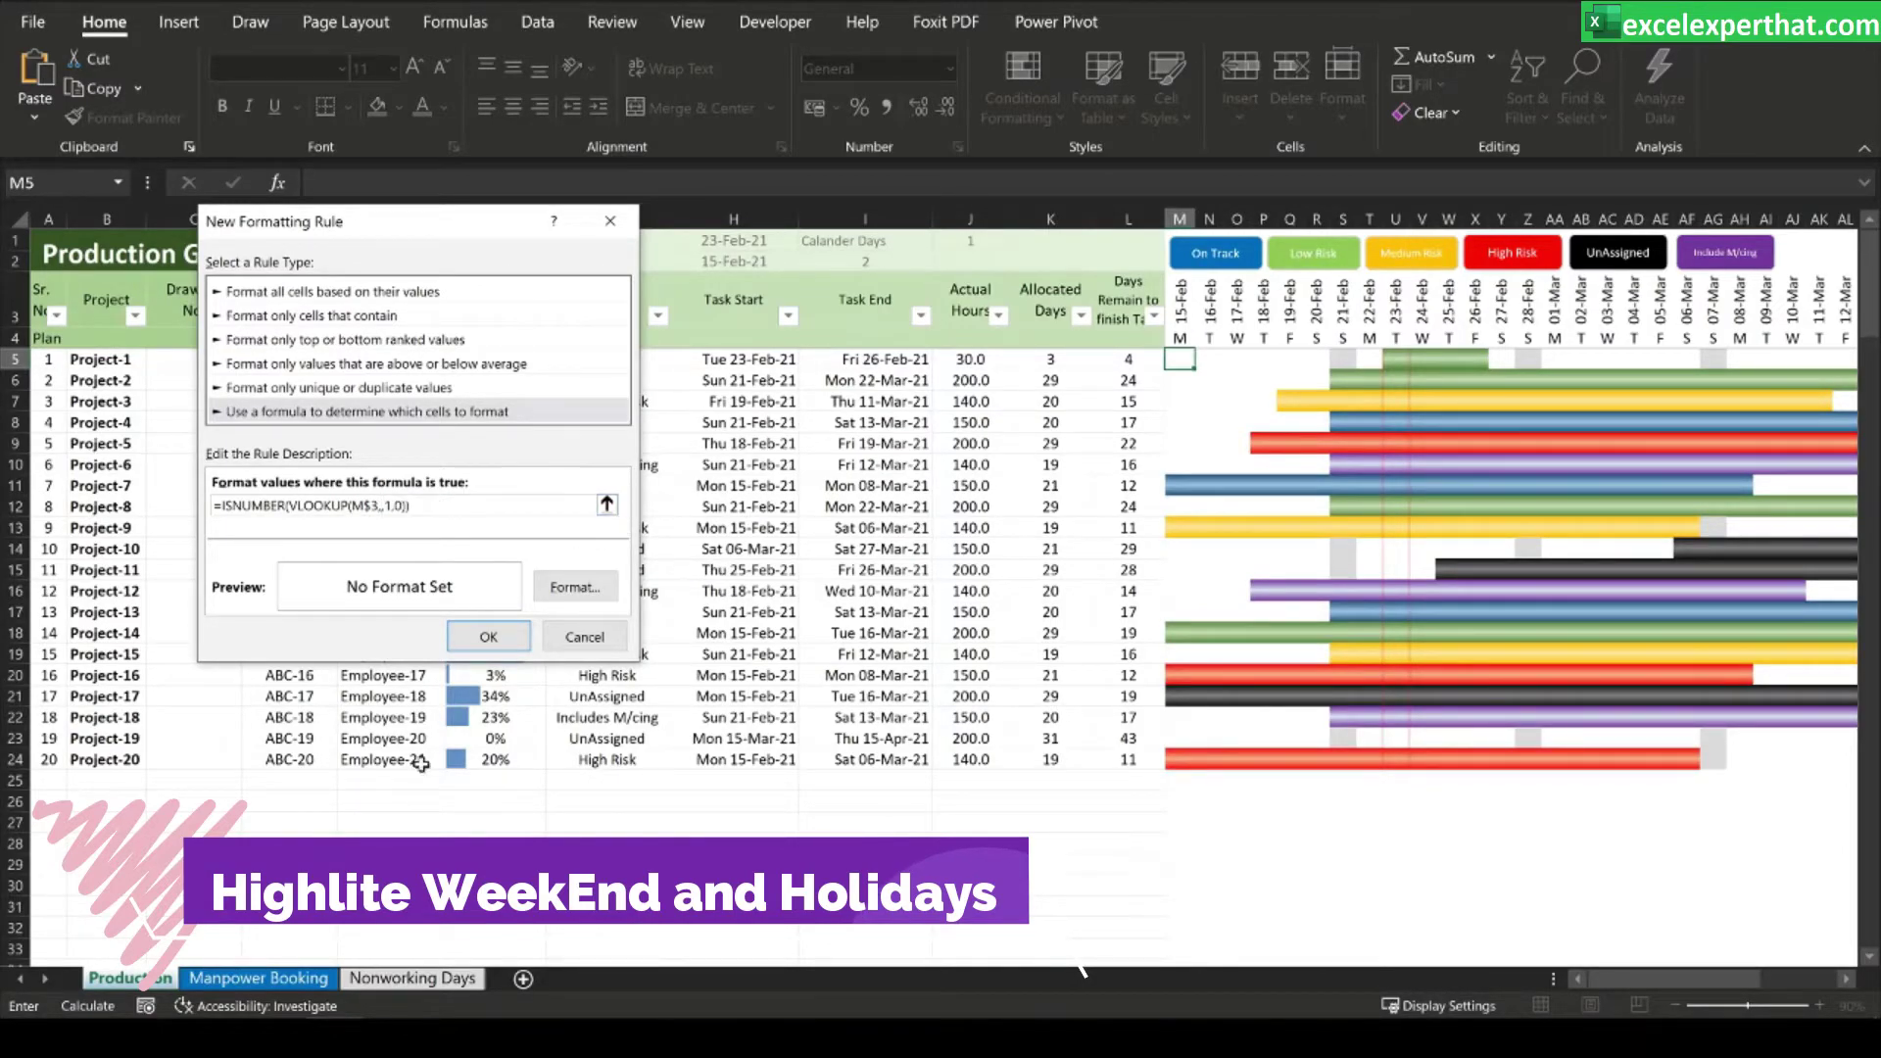
- Reference the Nonworking Days holiday dates in the formula and set a darker grey fill
click(417, 980)
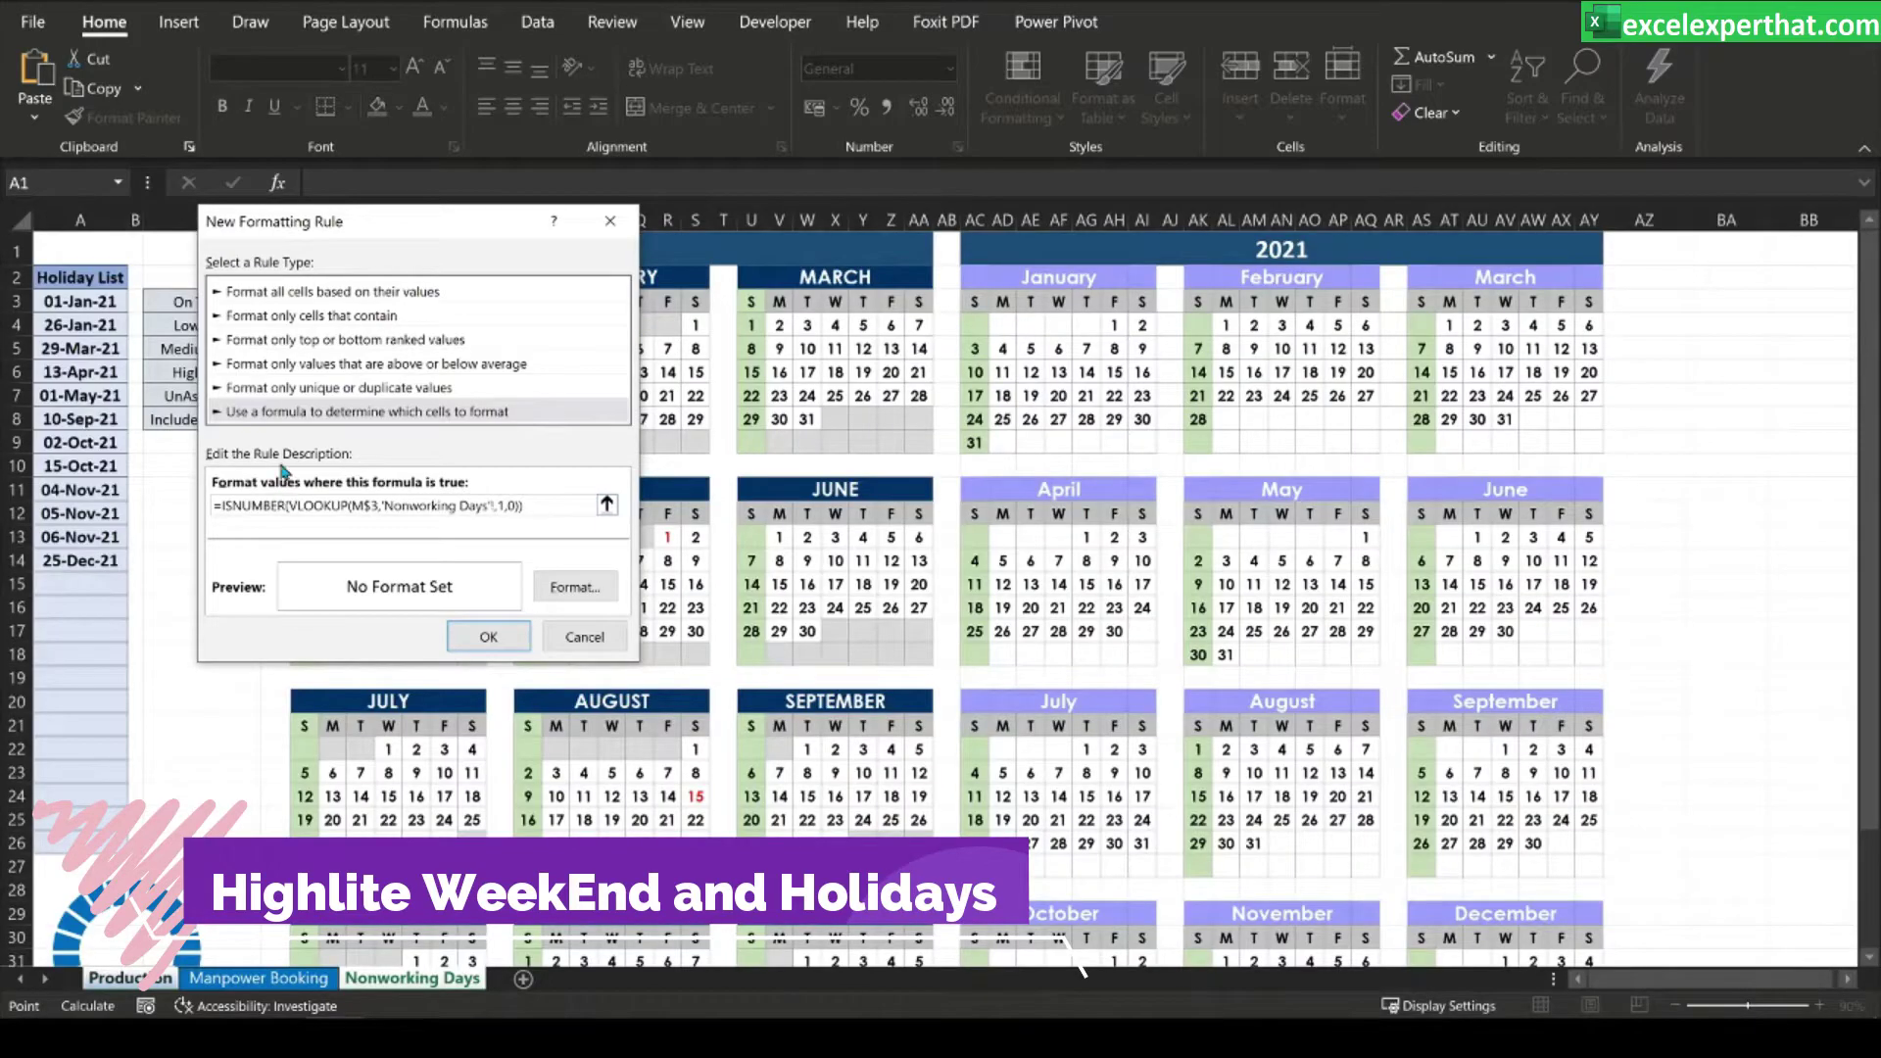
drag(69, 301, 73, 825)
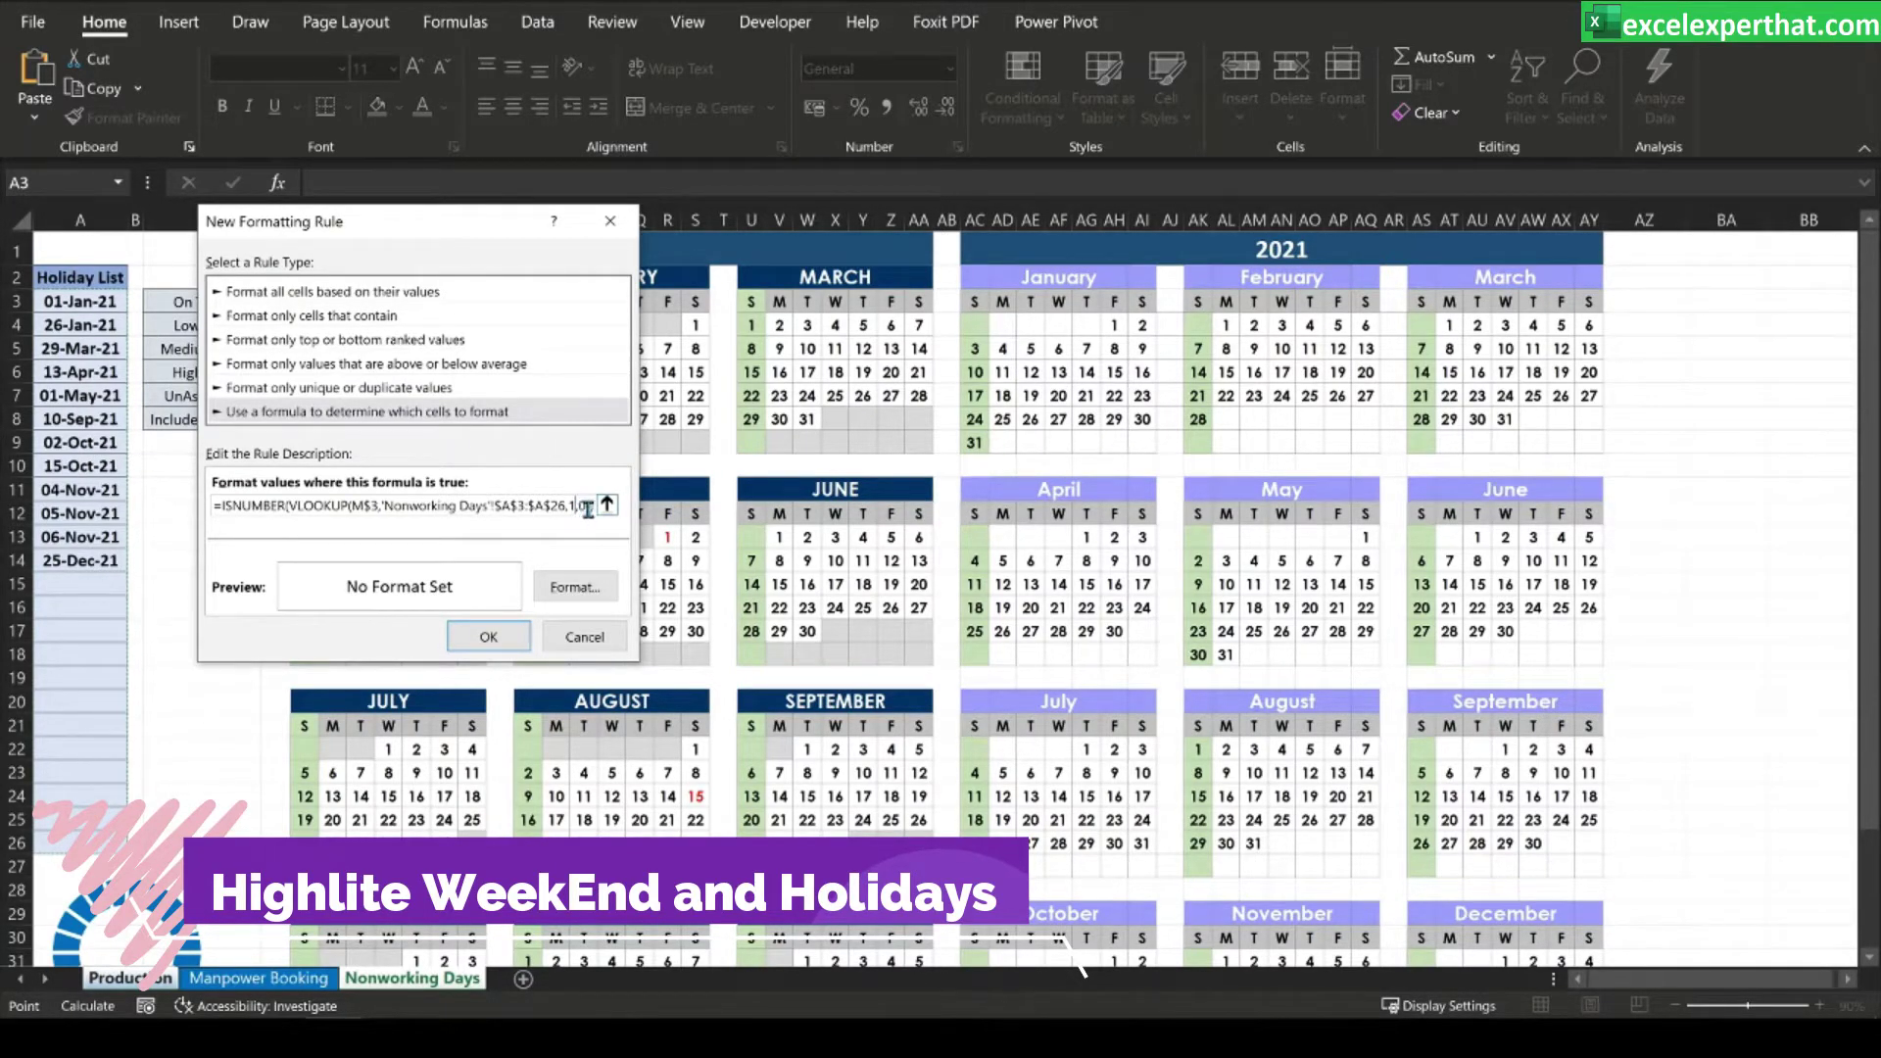
click(576, 588)
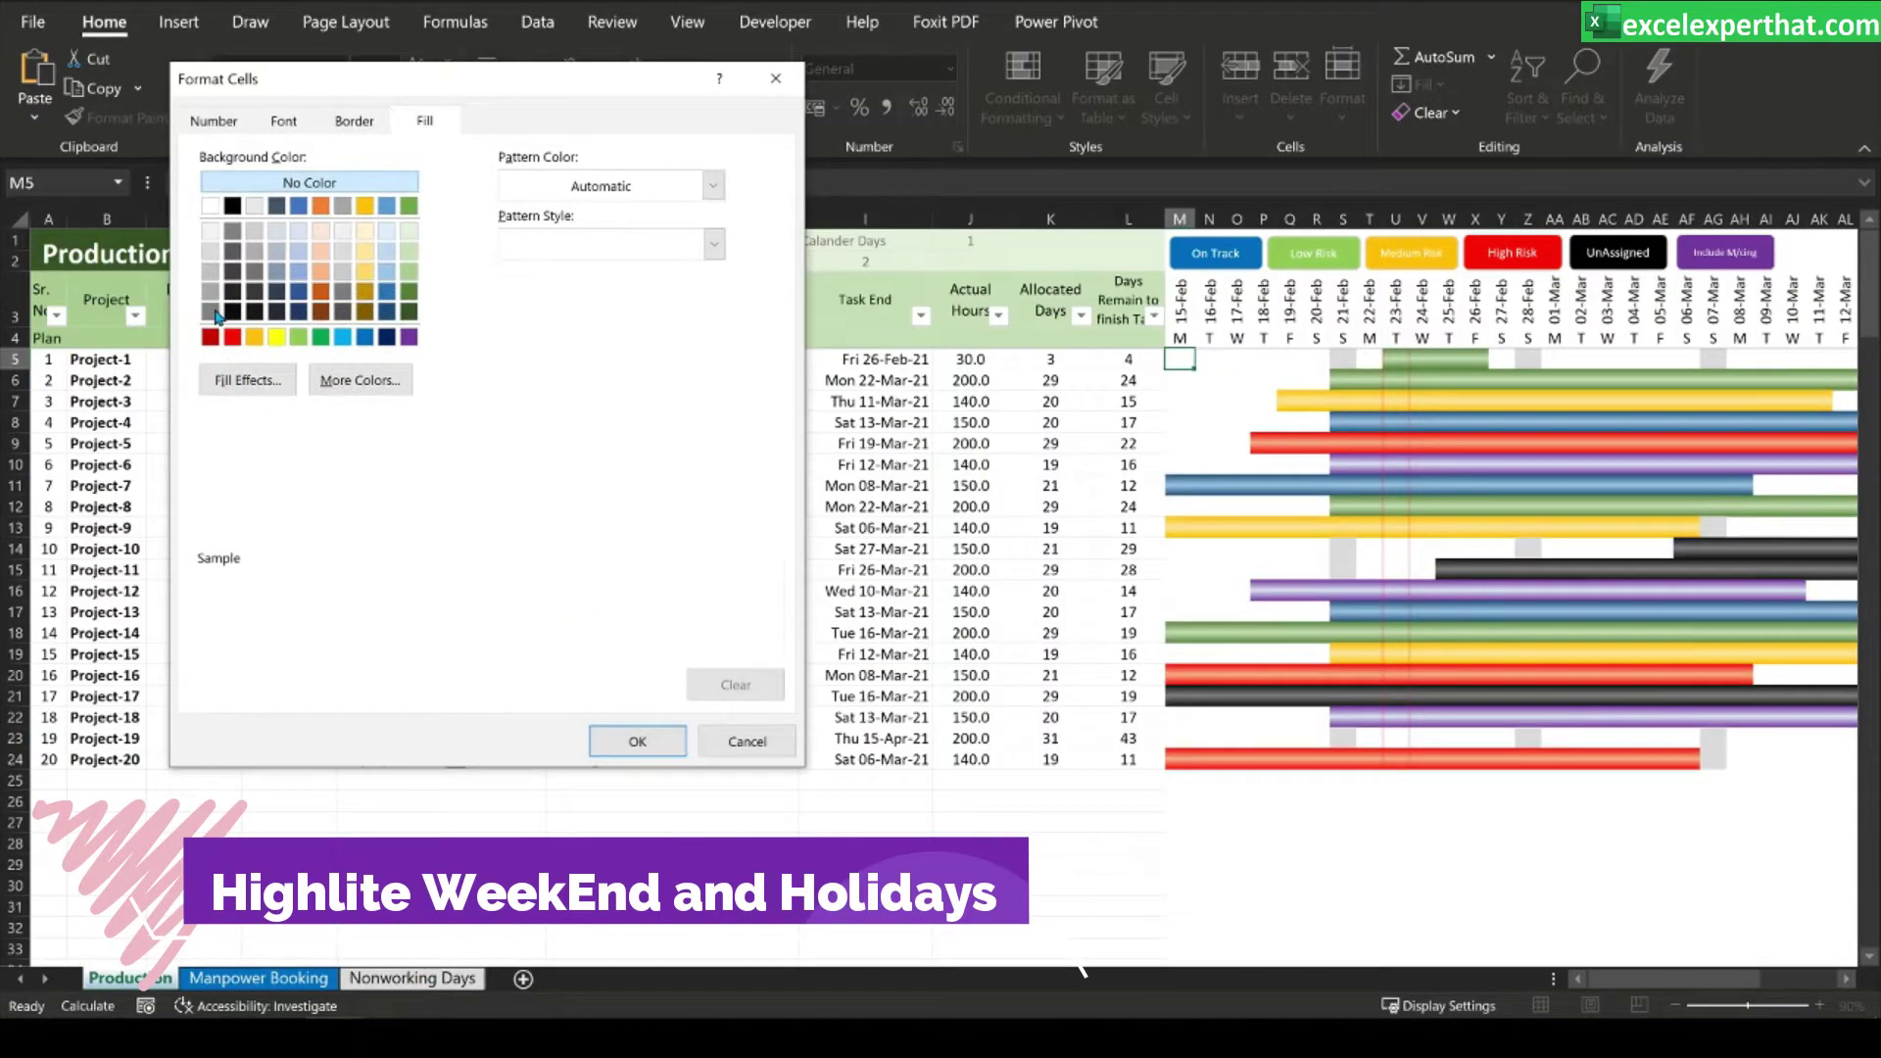
click(217, 315)
click(636, 741)
- Save the holiday rule and set its Applies to range to $M$5:$CU$24
click(491, 638)
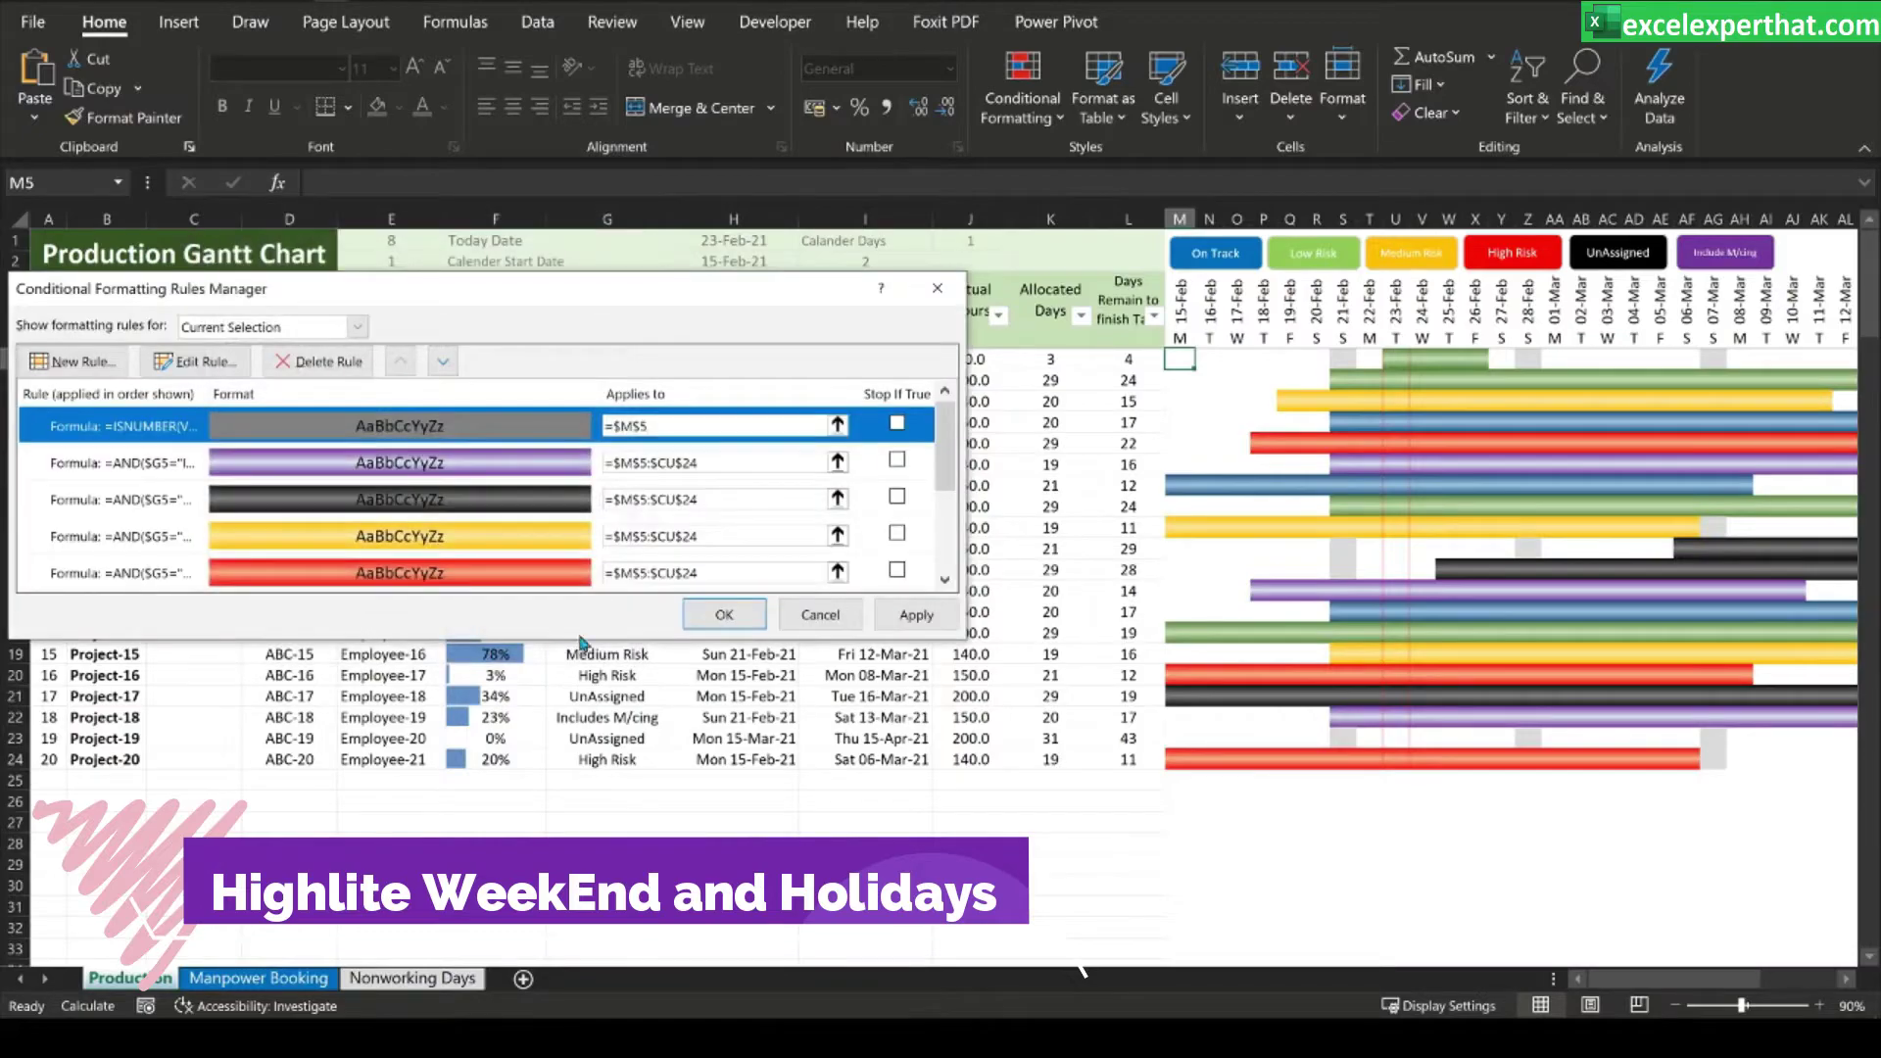
click(716, 462)
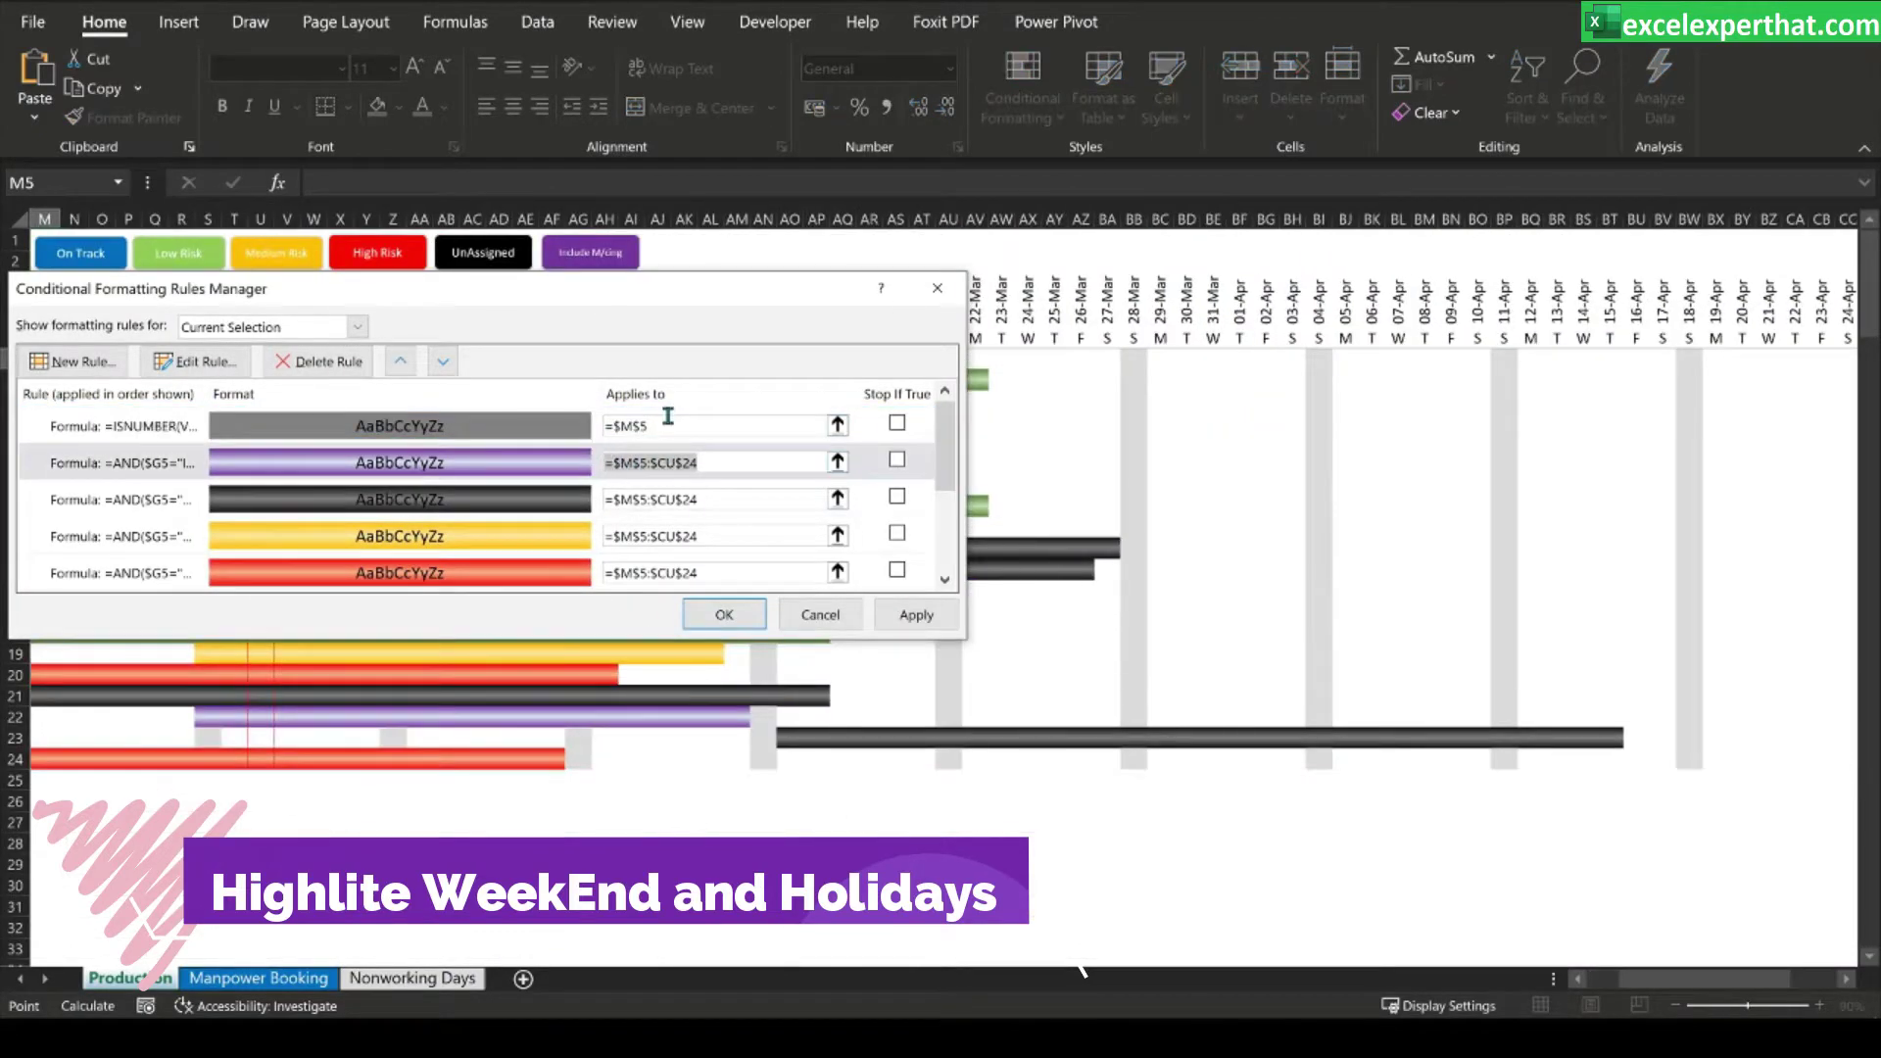
click(627, 427)
text(=$M$5:$CU$24)
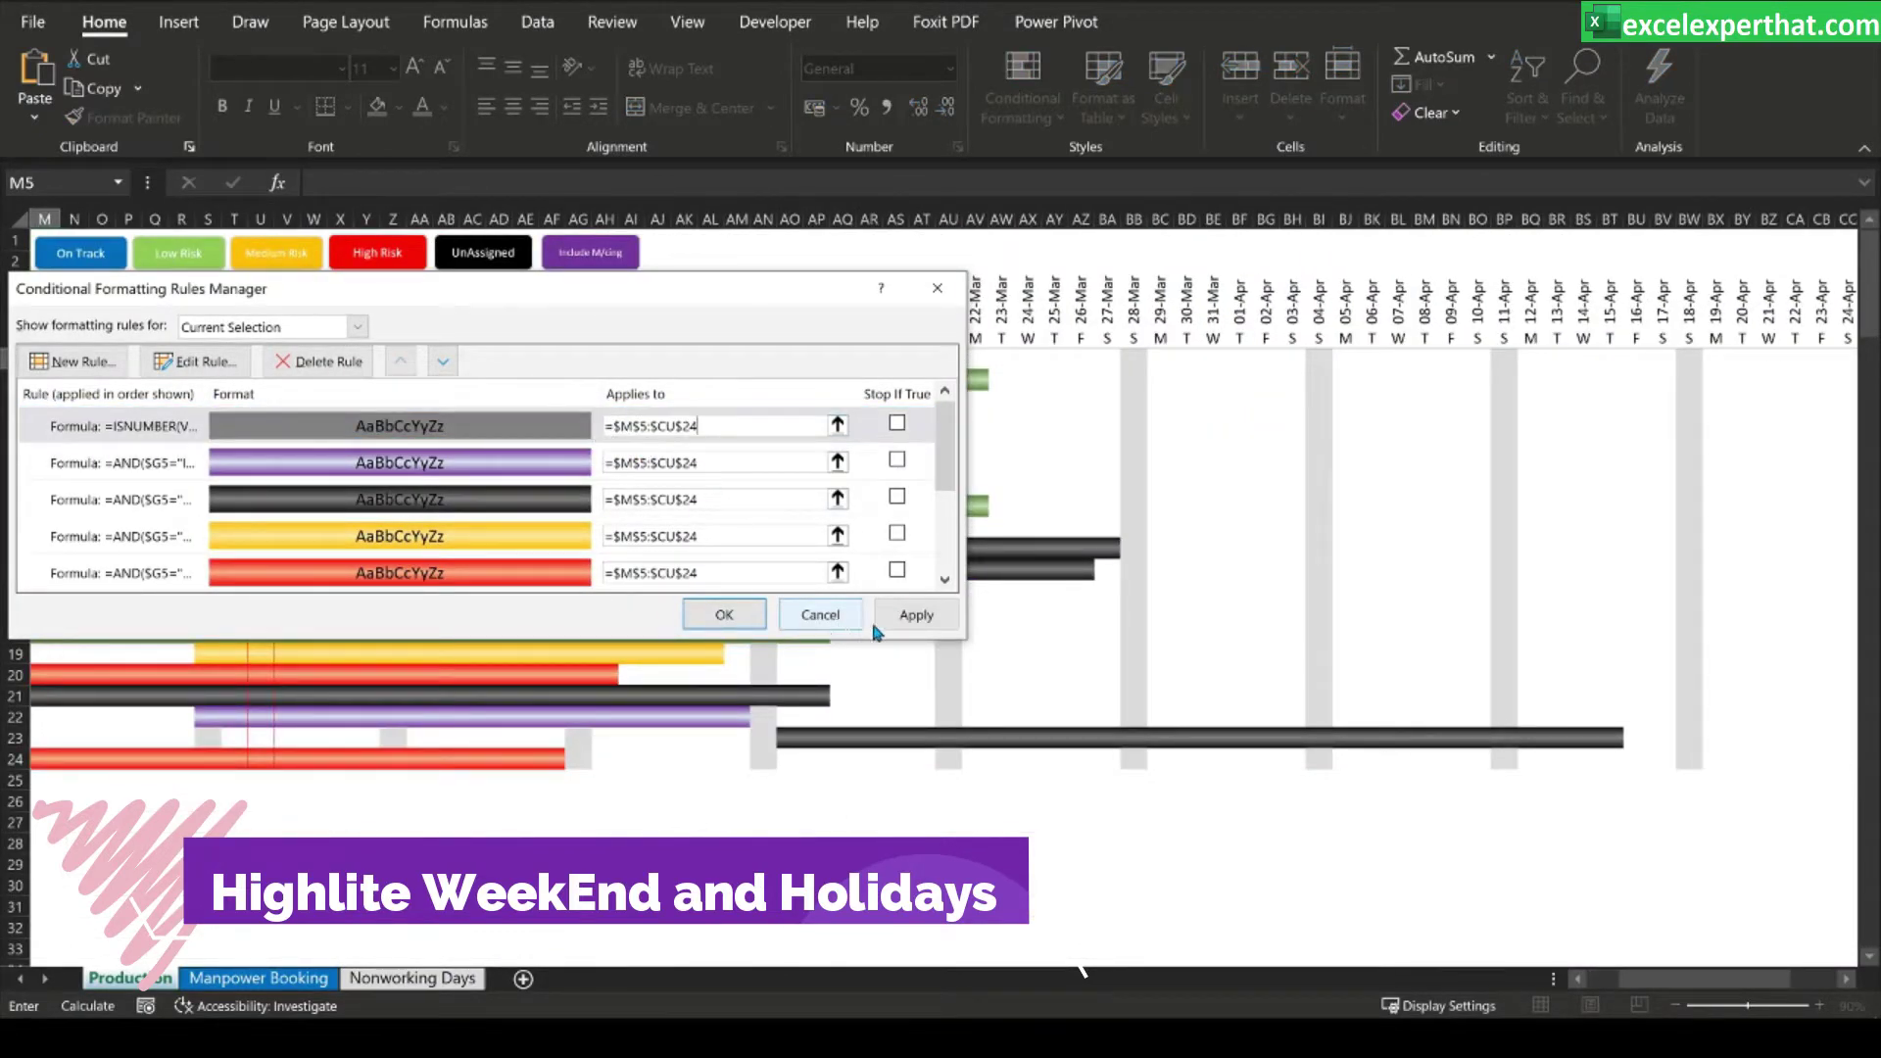
click(921, 617)
click(939, 627)
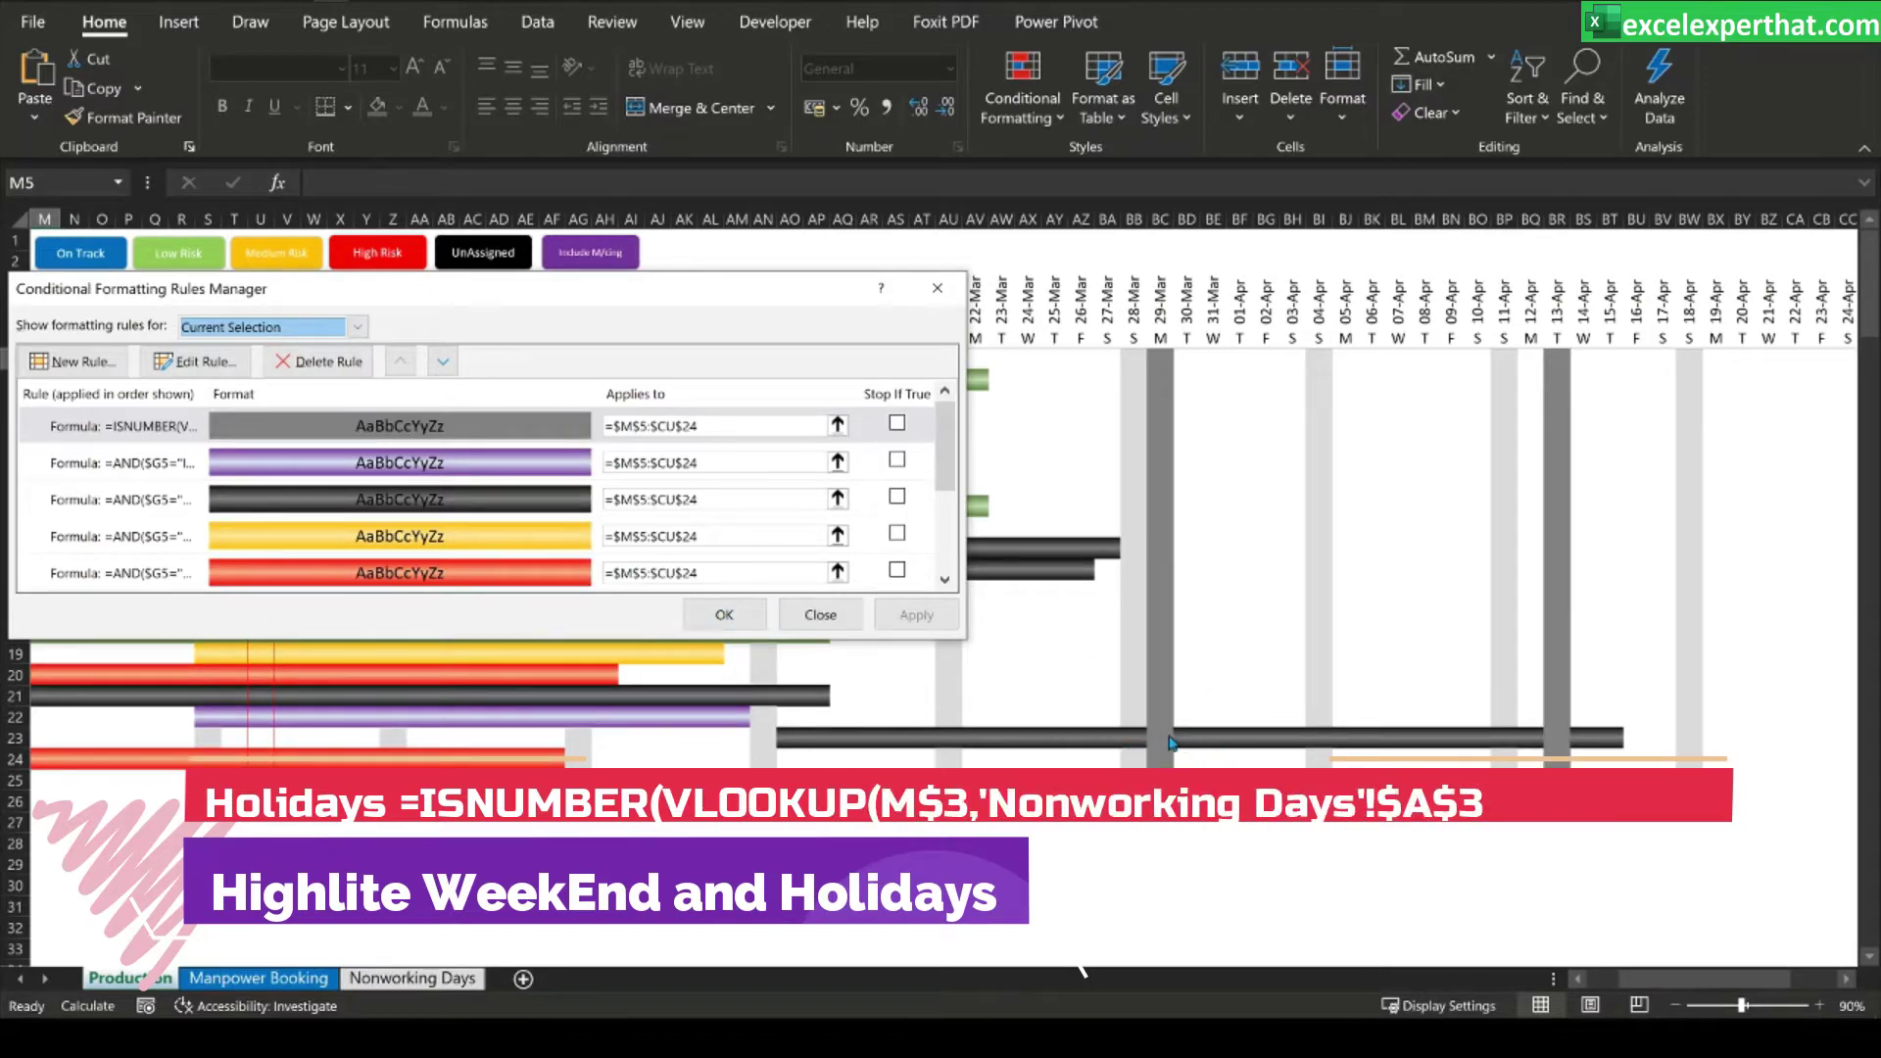
- Move the holiday rule last in the rule order and apply the change
click(135, 431)
click(444, 363)
click(444, 362)
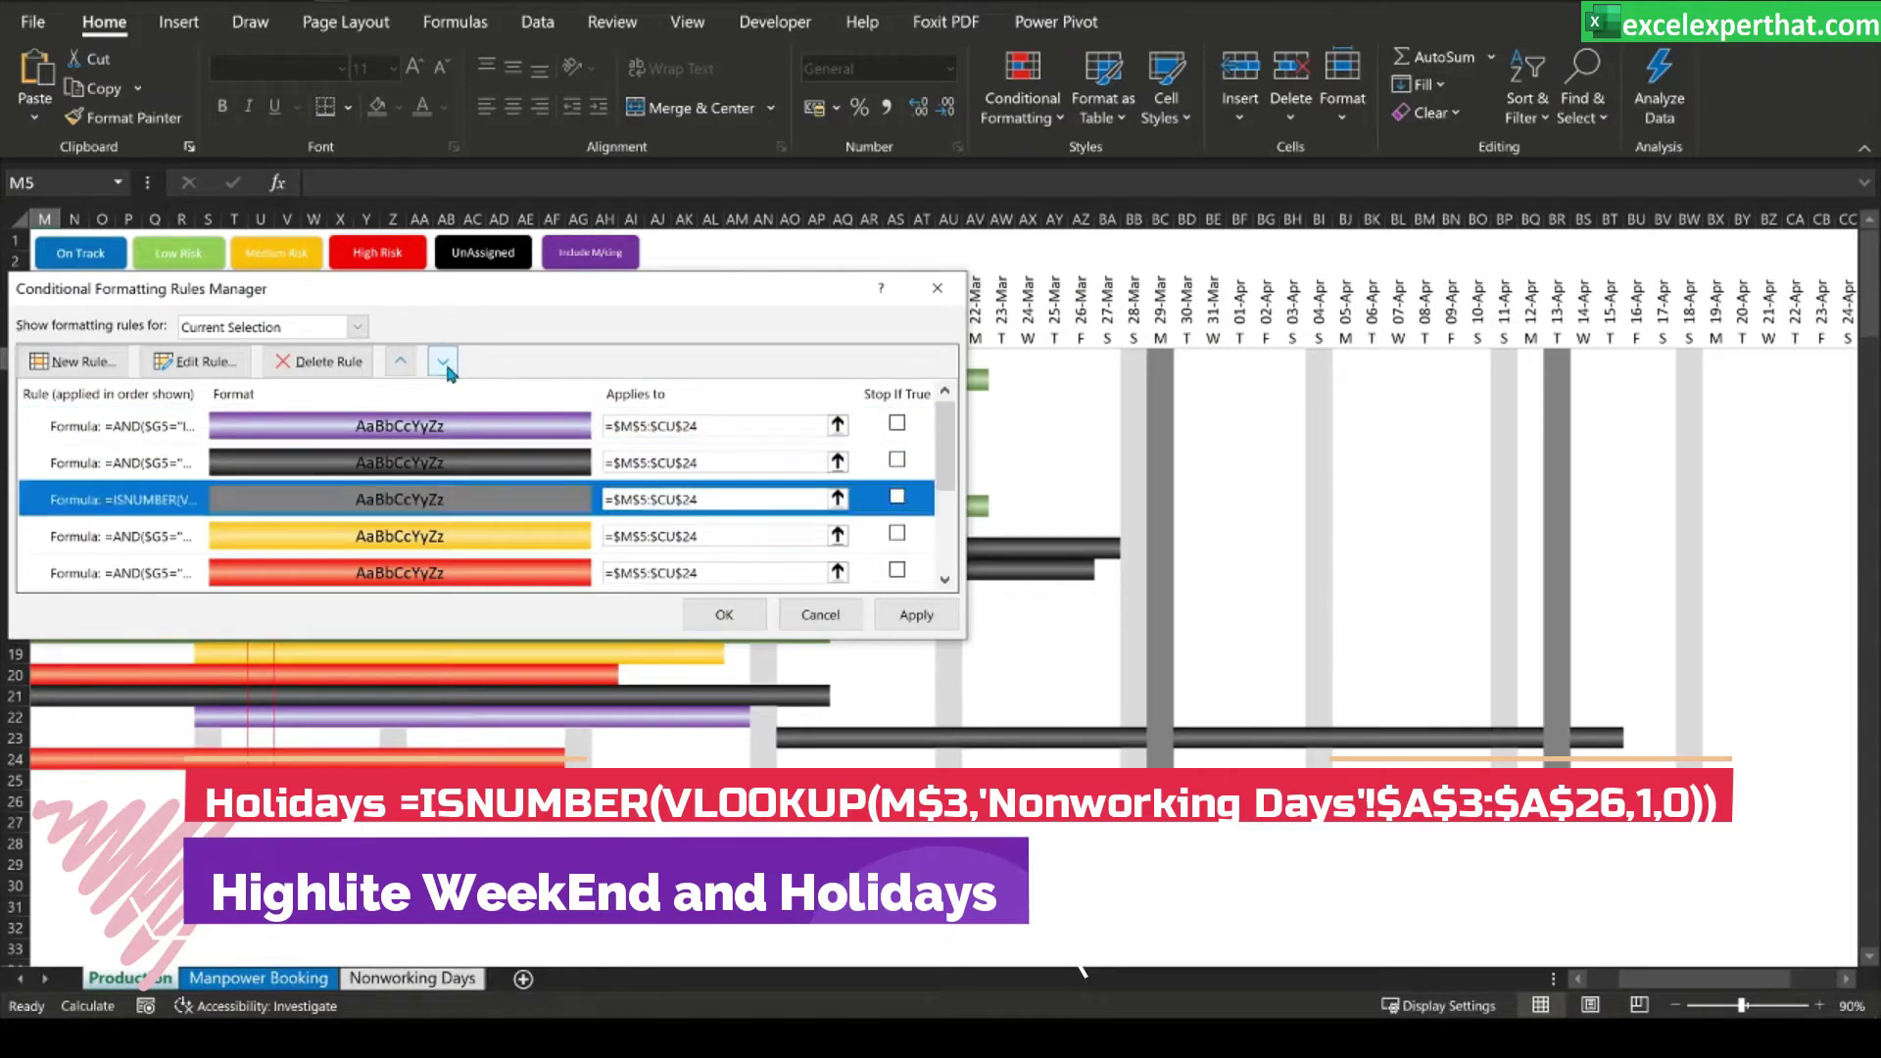
click(444, 363)
click(444, 363)
click(444, 362)
click(443, 363)
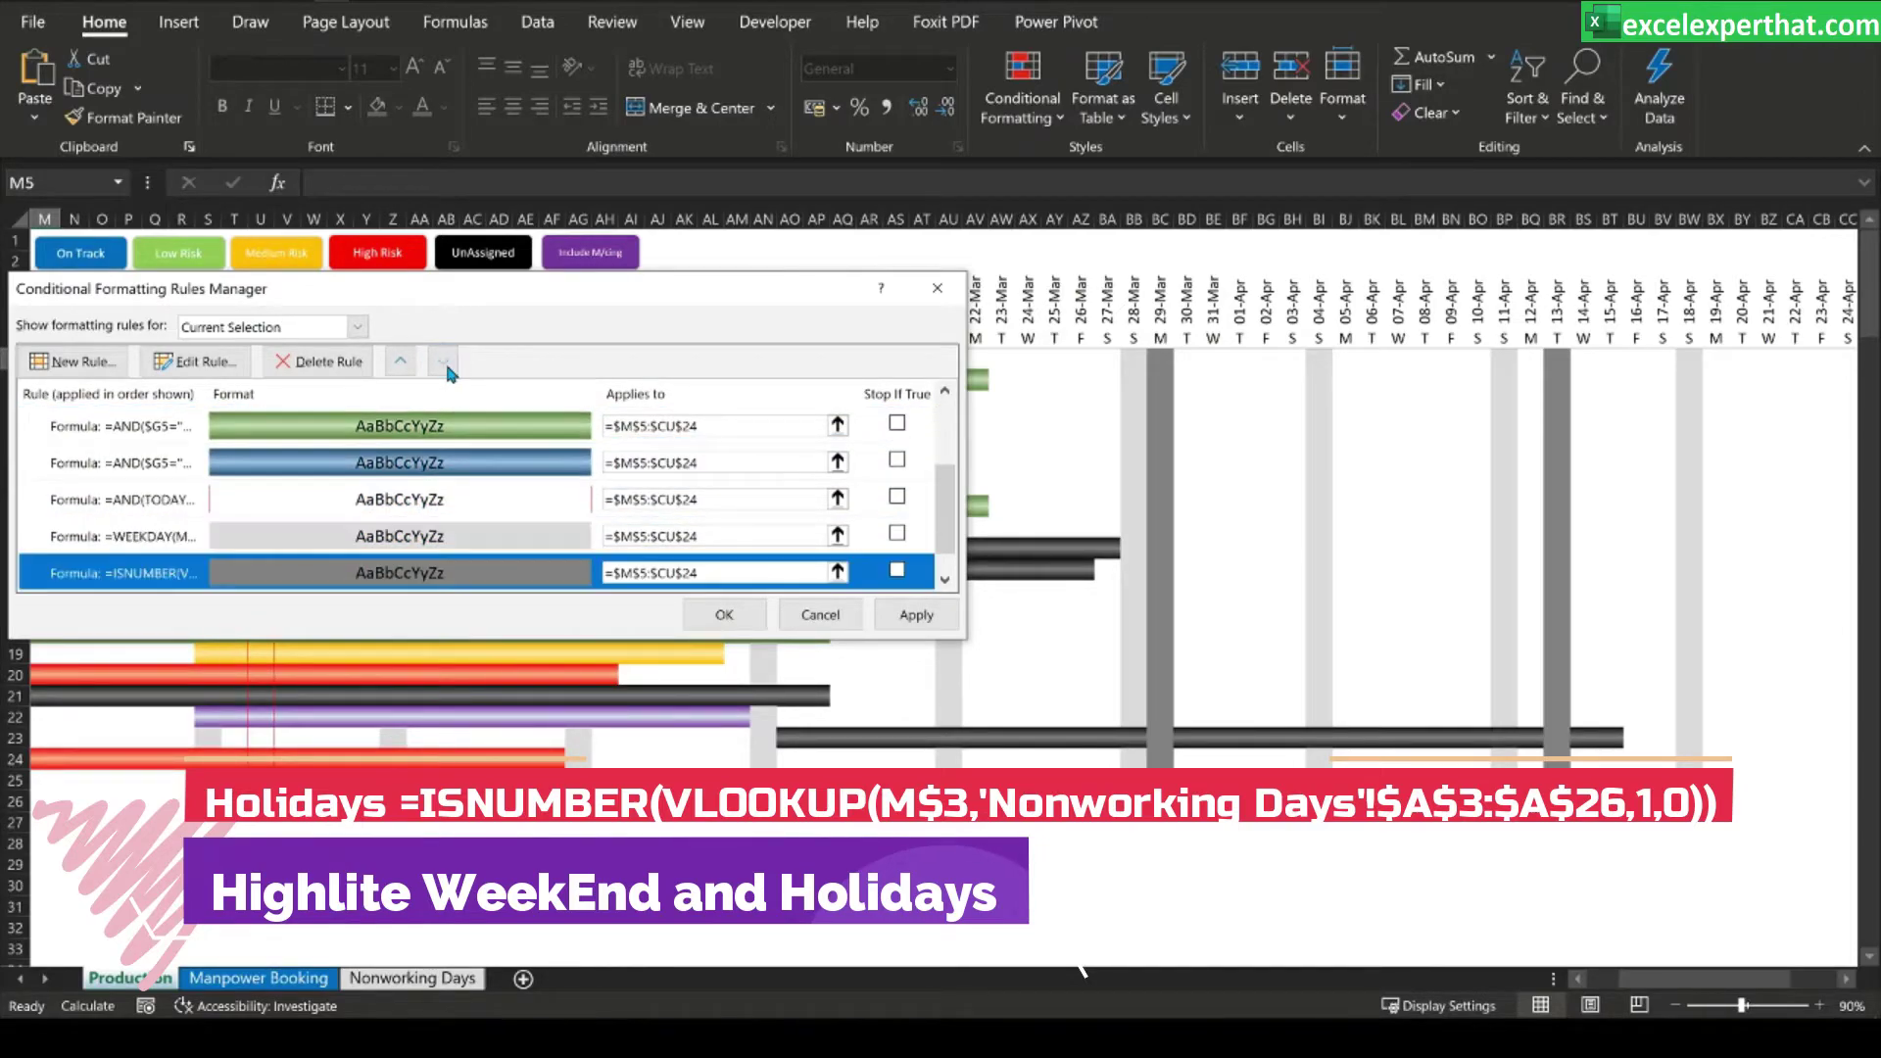
click(916, 614)
click(725, 615)
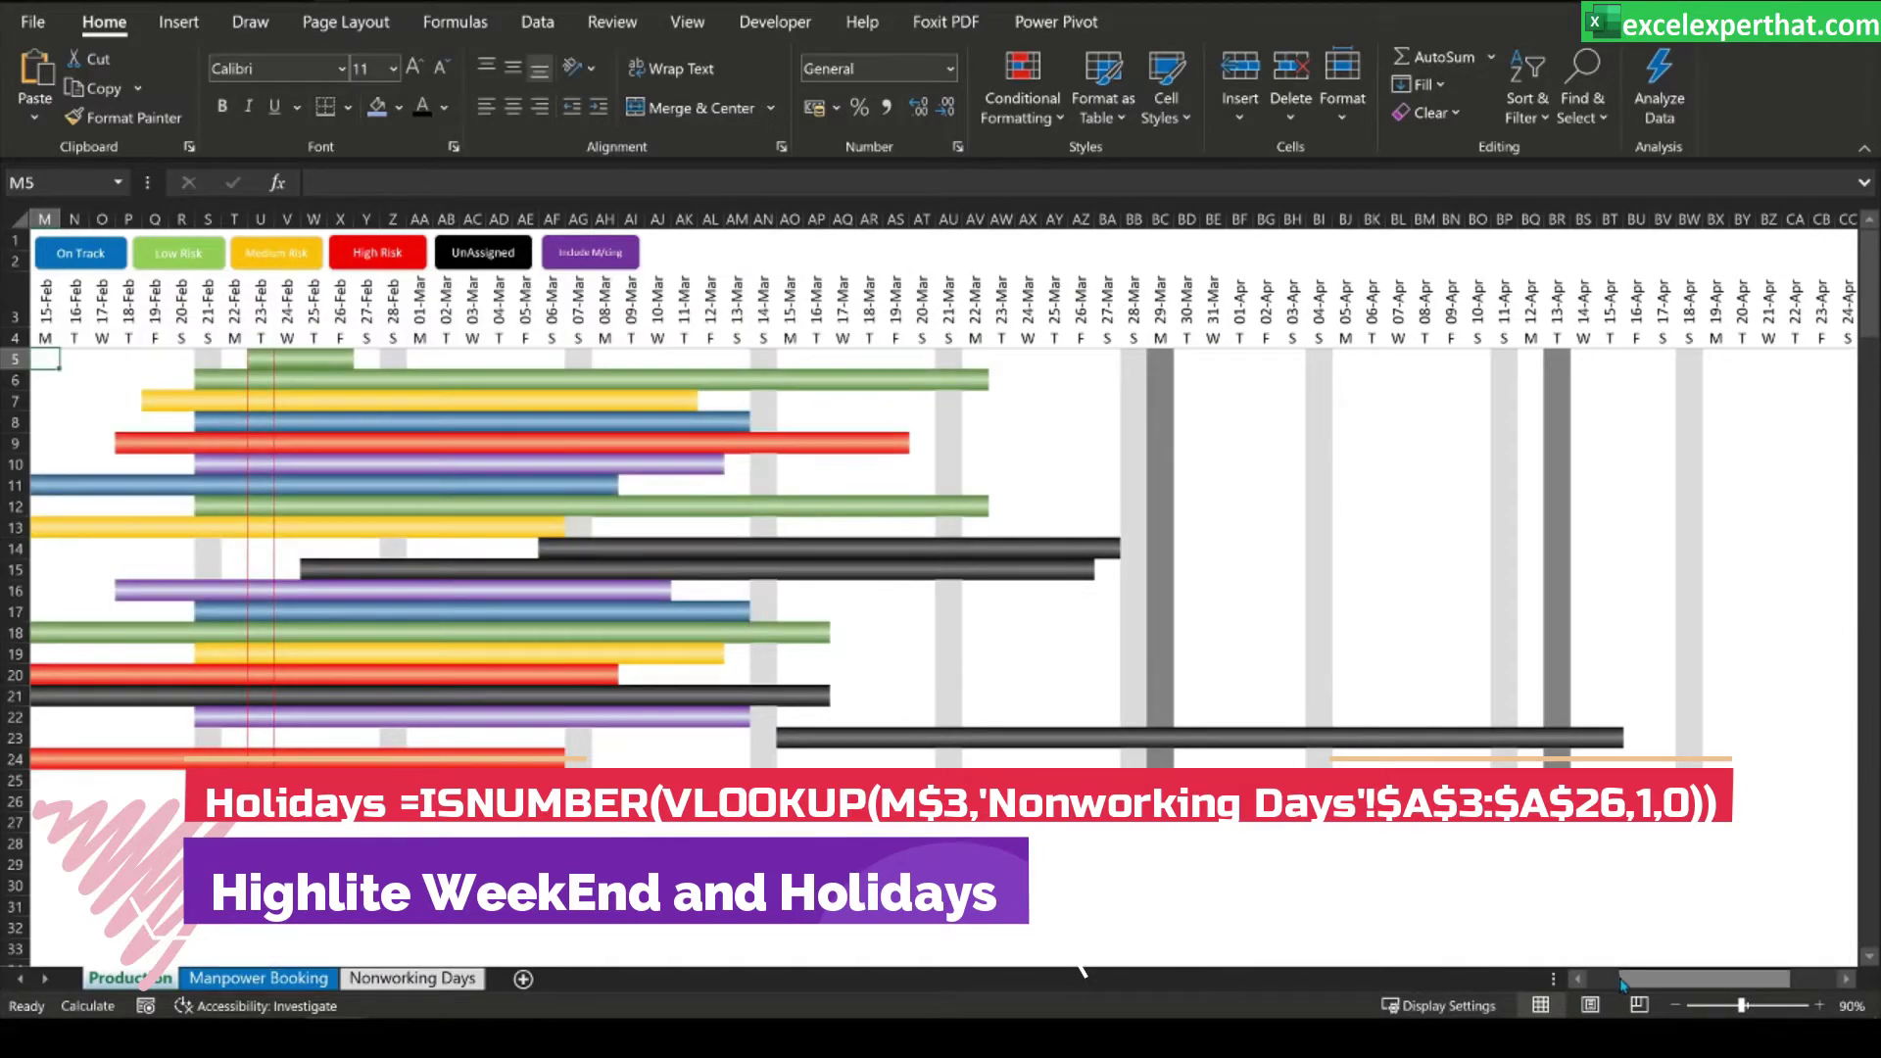
drag(1656, 978, 1650, 977)
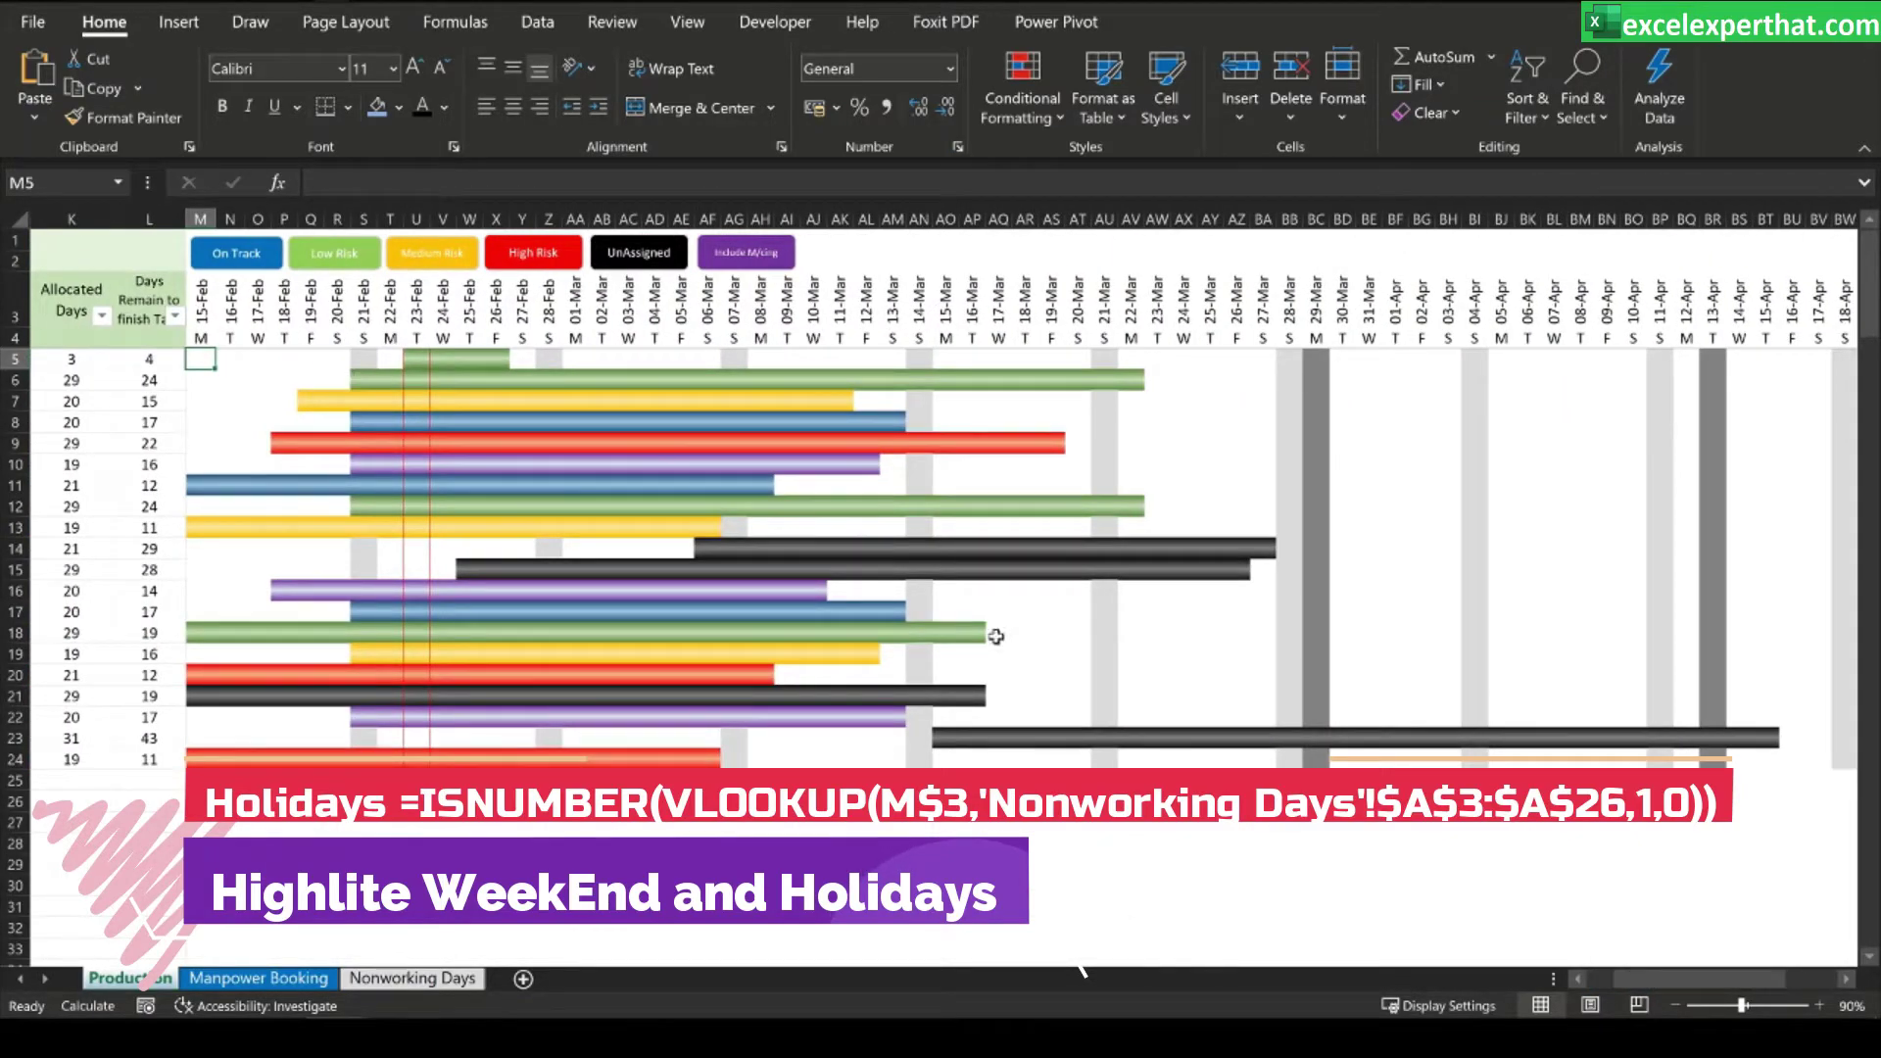
scroll(1576, 946, left, 4)
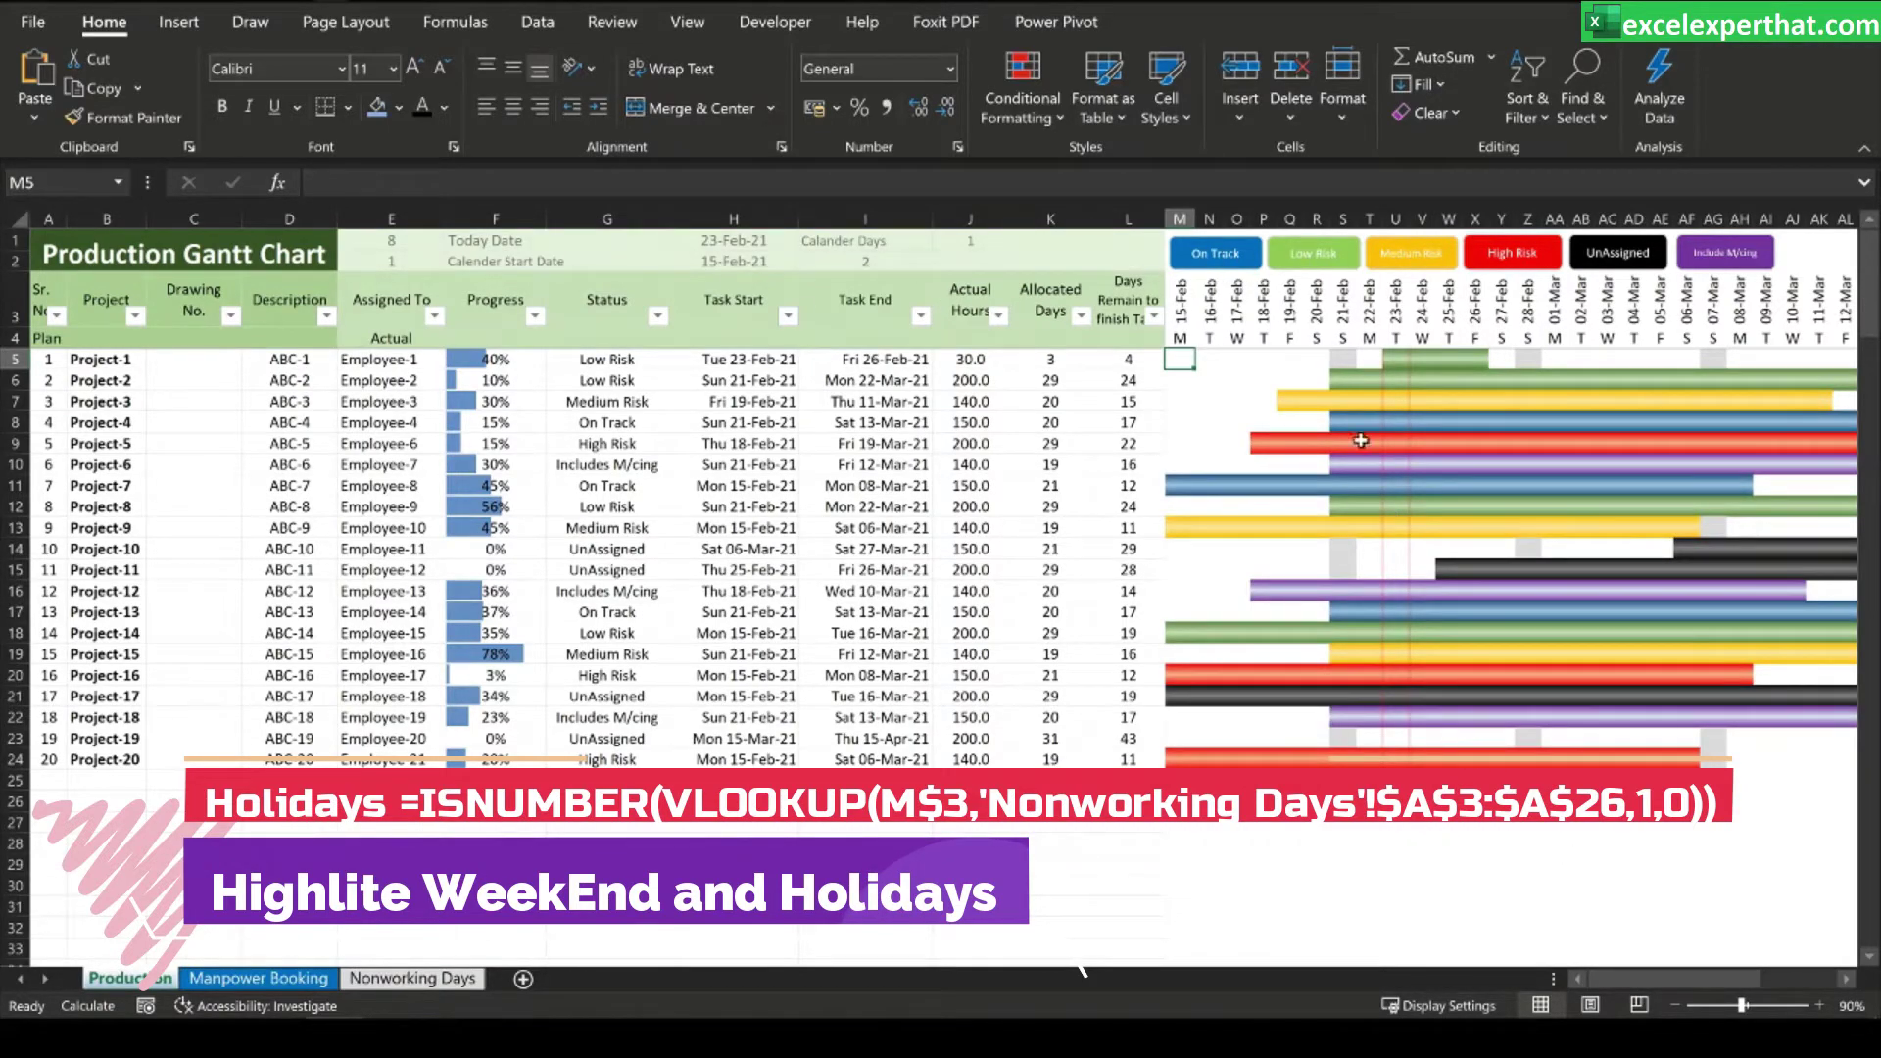
- Set Project-1's status to On Track and Project-2's status to High Risk
click(608, 360)
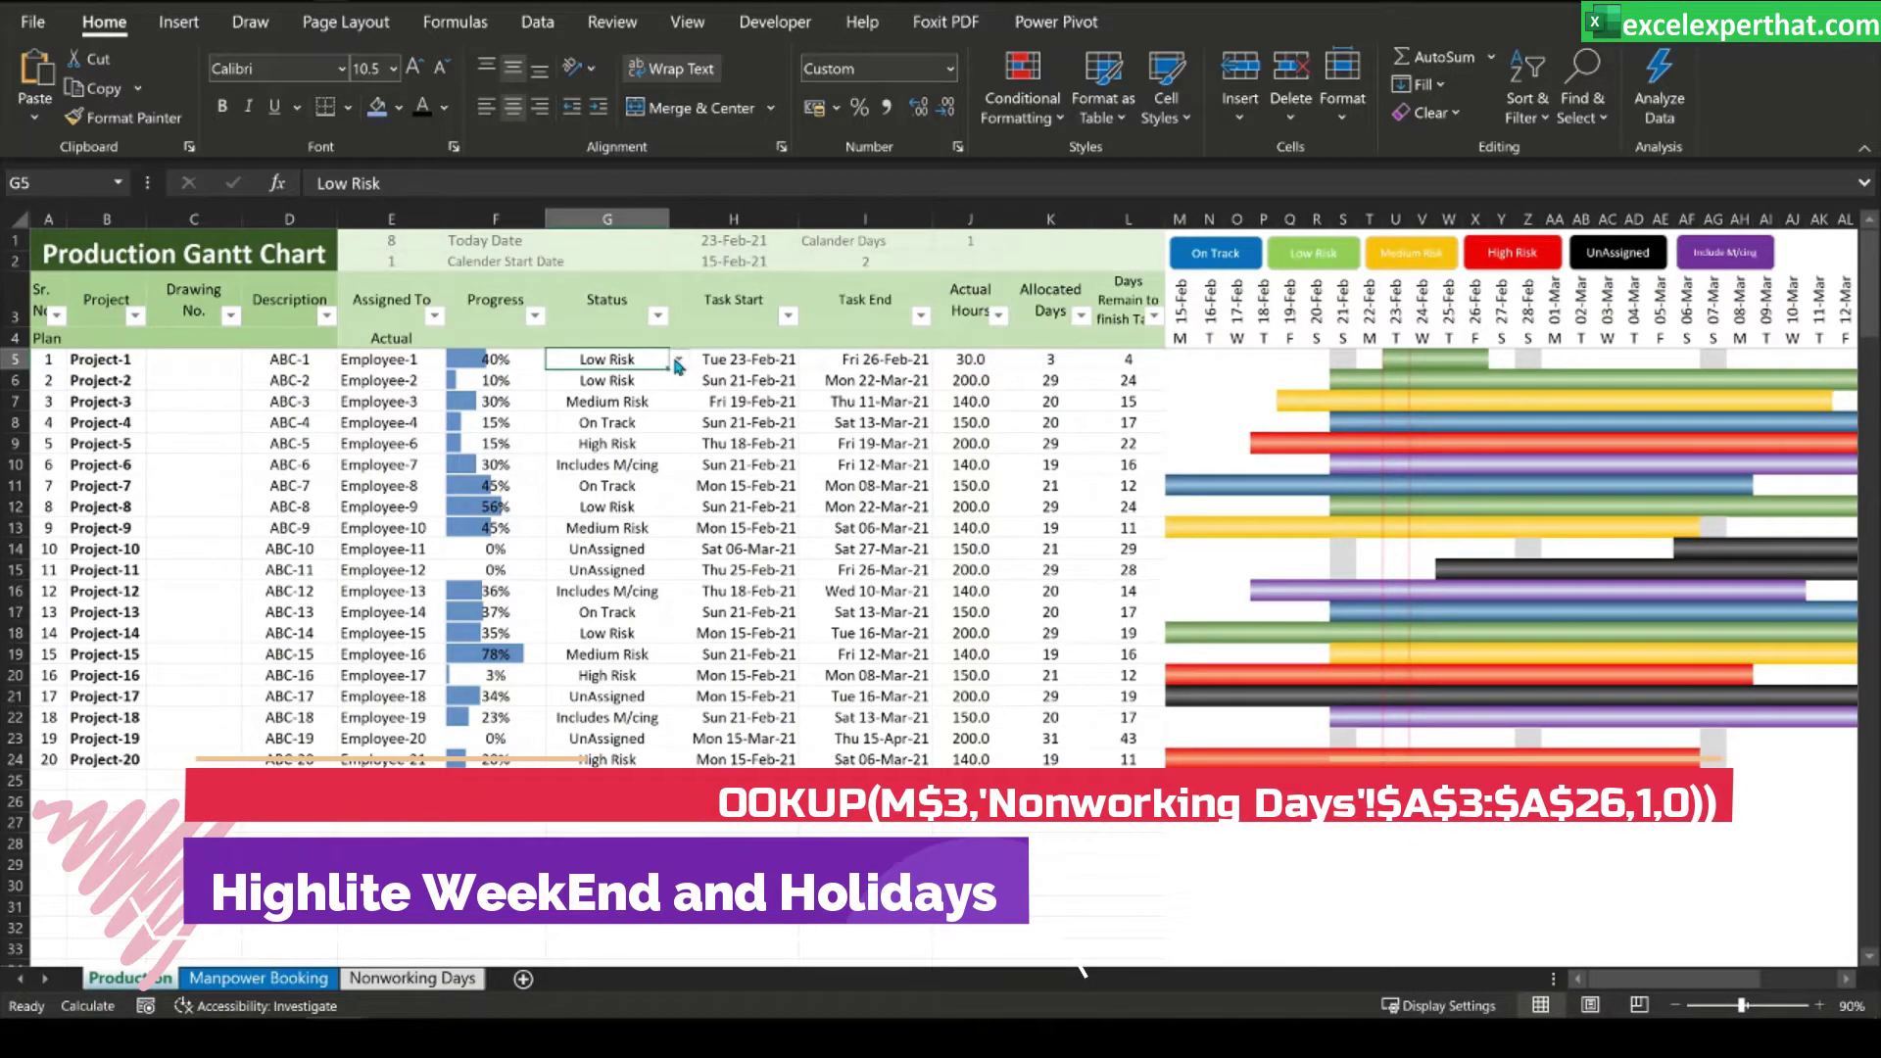
click(678, 364)
click(588, 383)
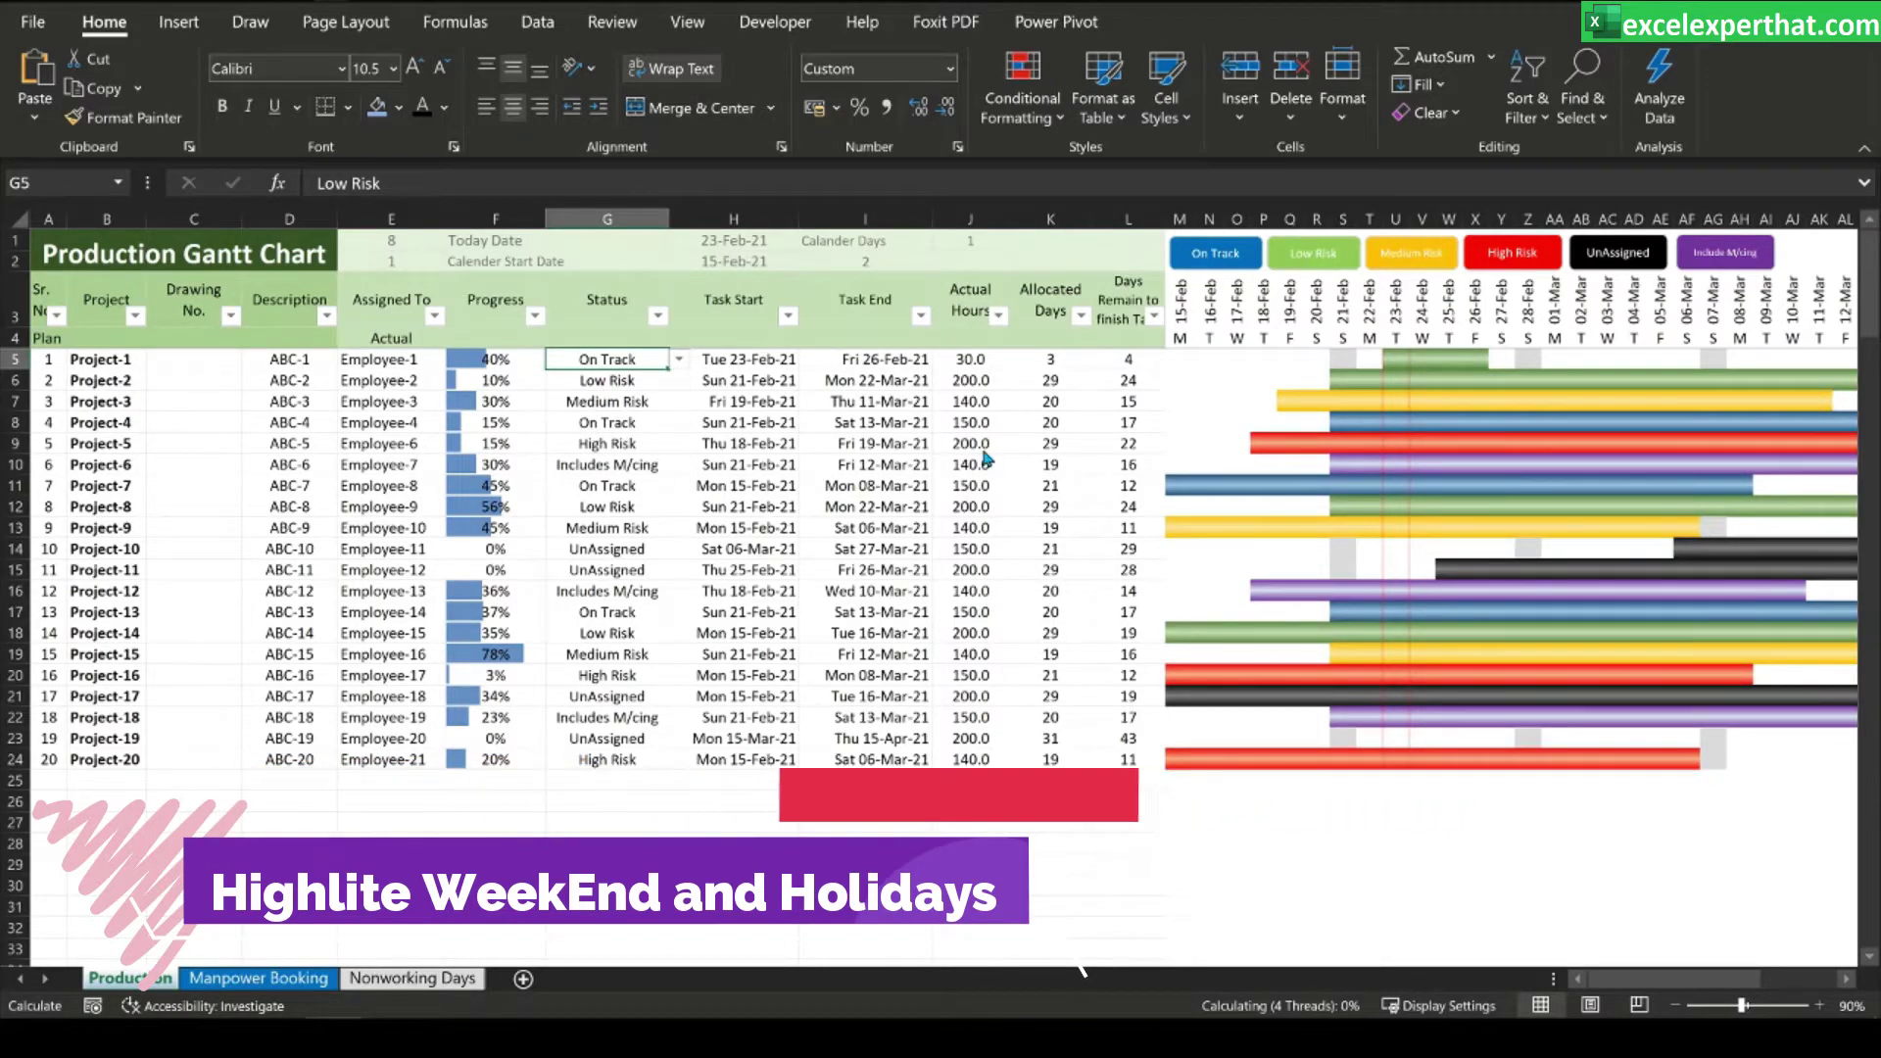
click(647, 385)
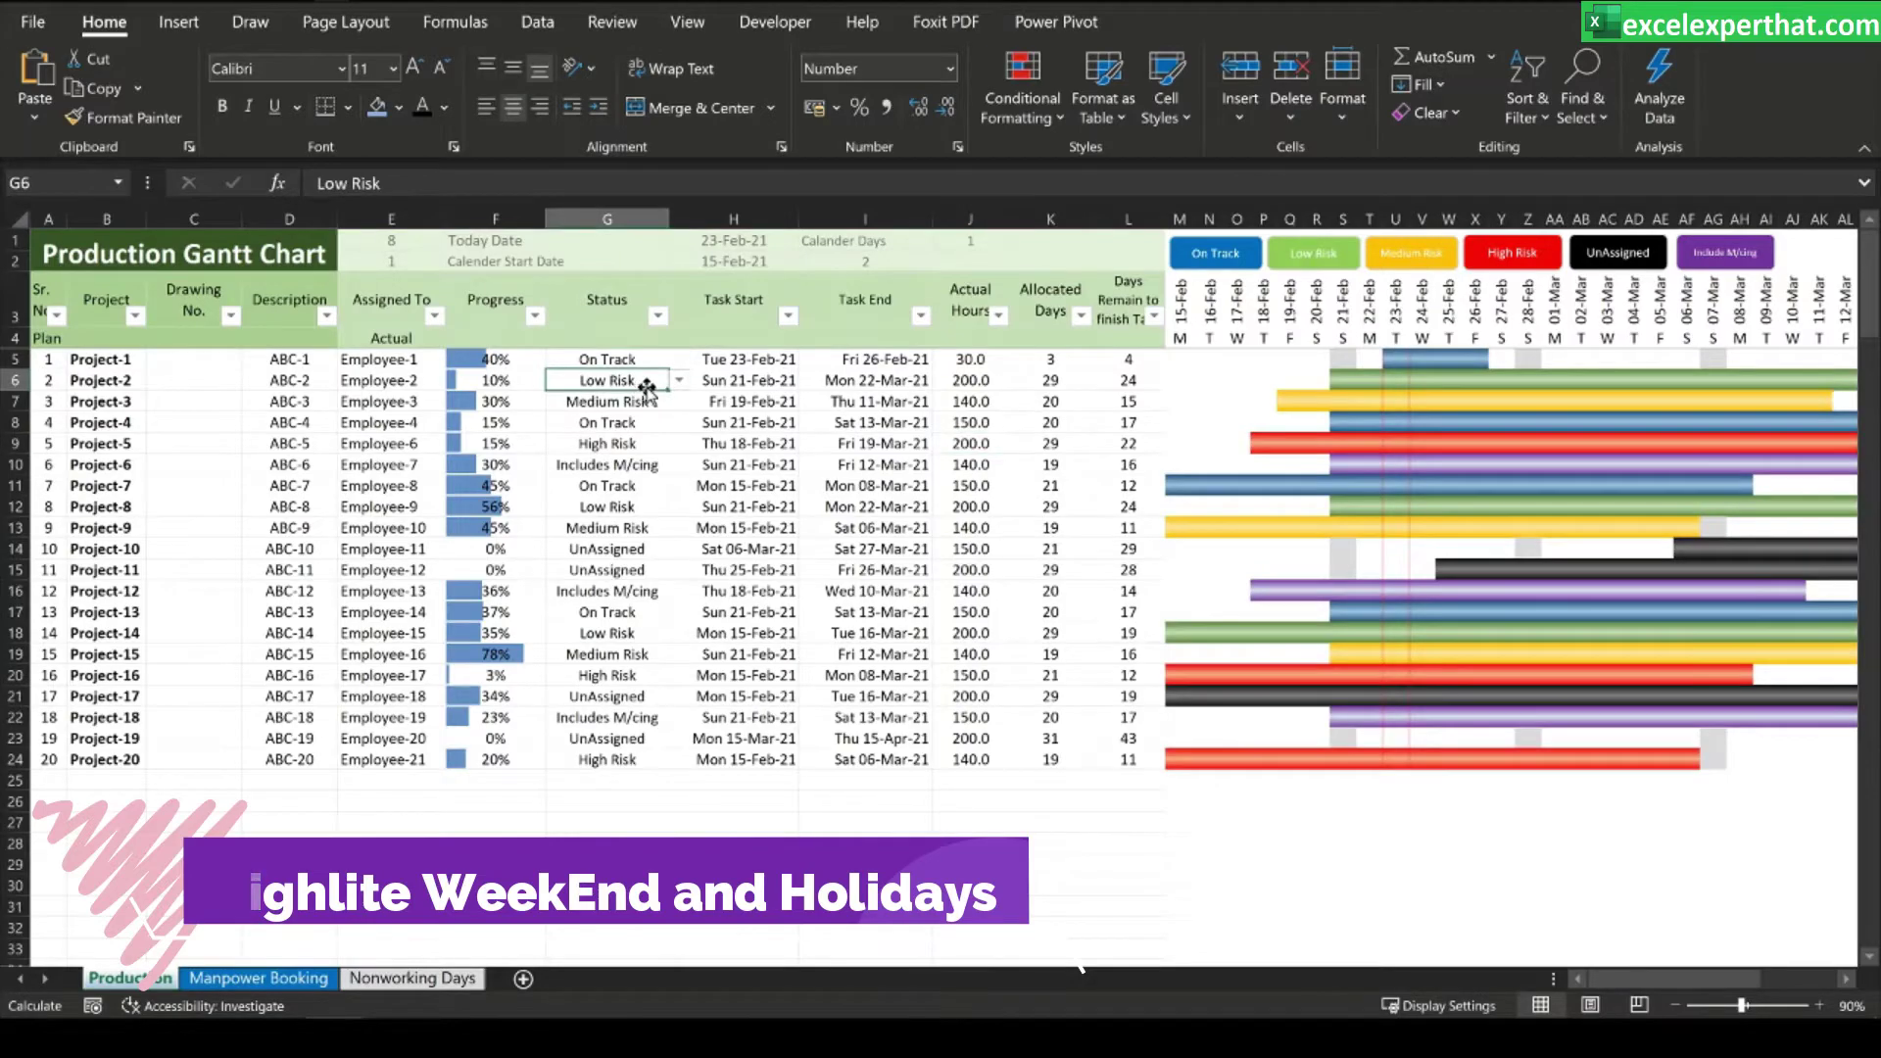
click(678, 380)
click(608, 457)
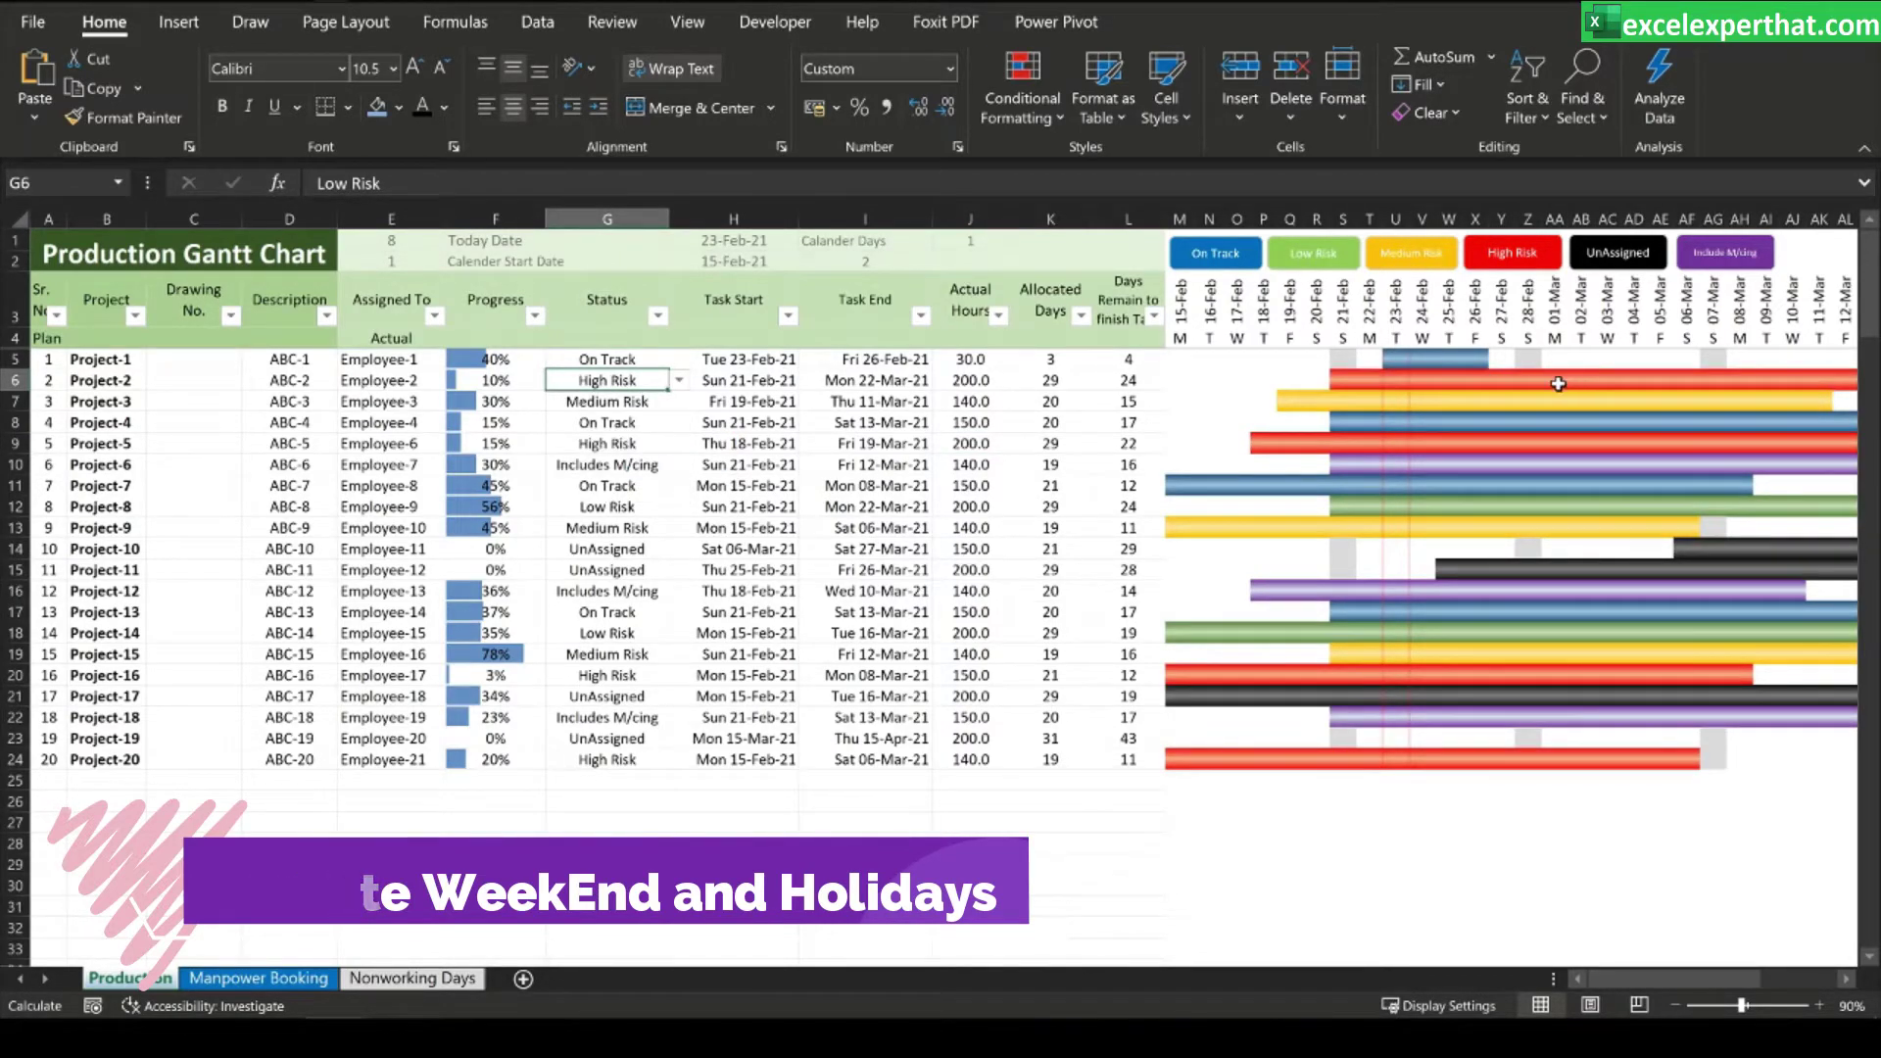
- Check Project-5's start date and Project-1's 40% progress against the bars, ending on M5
click(734, 442)
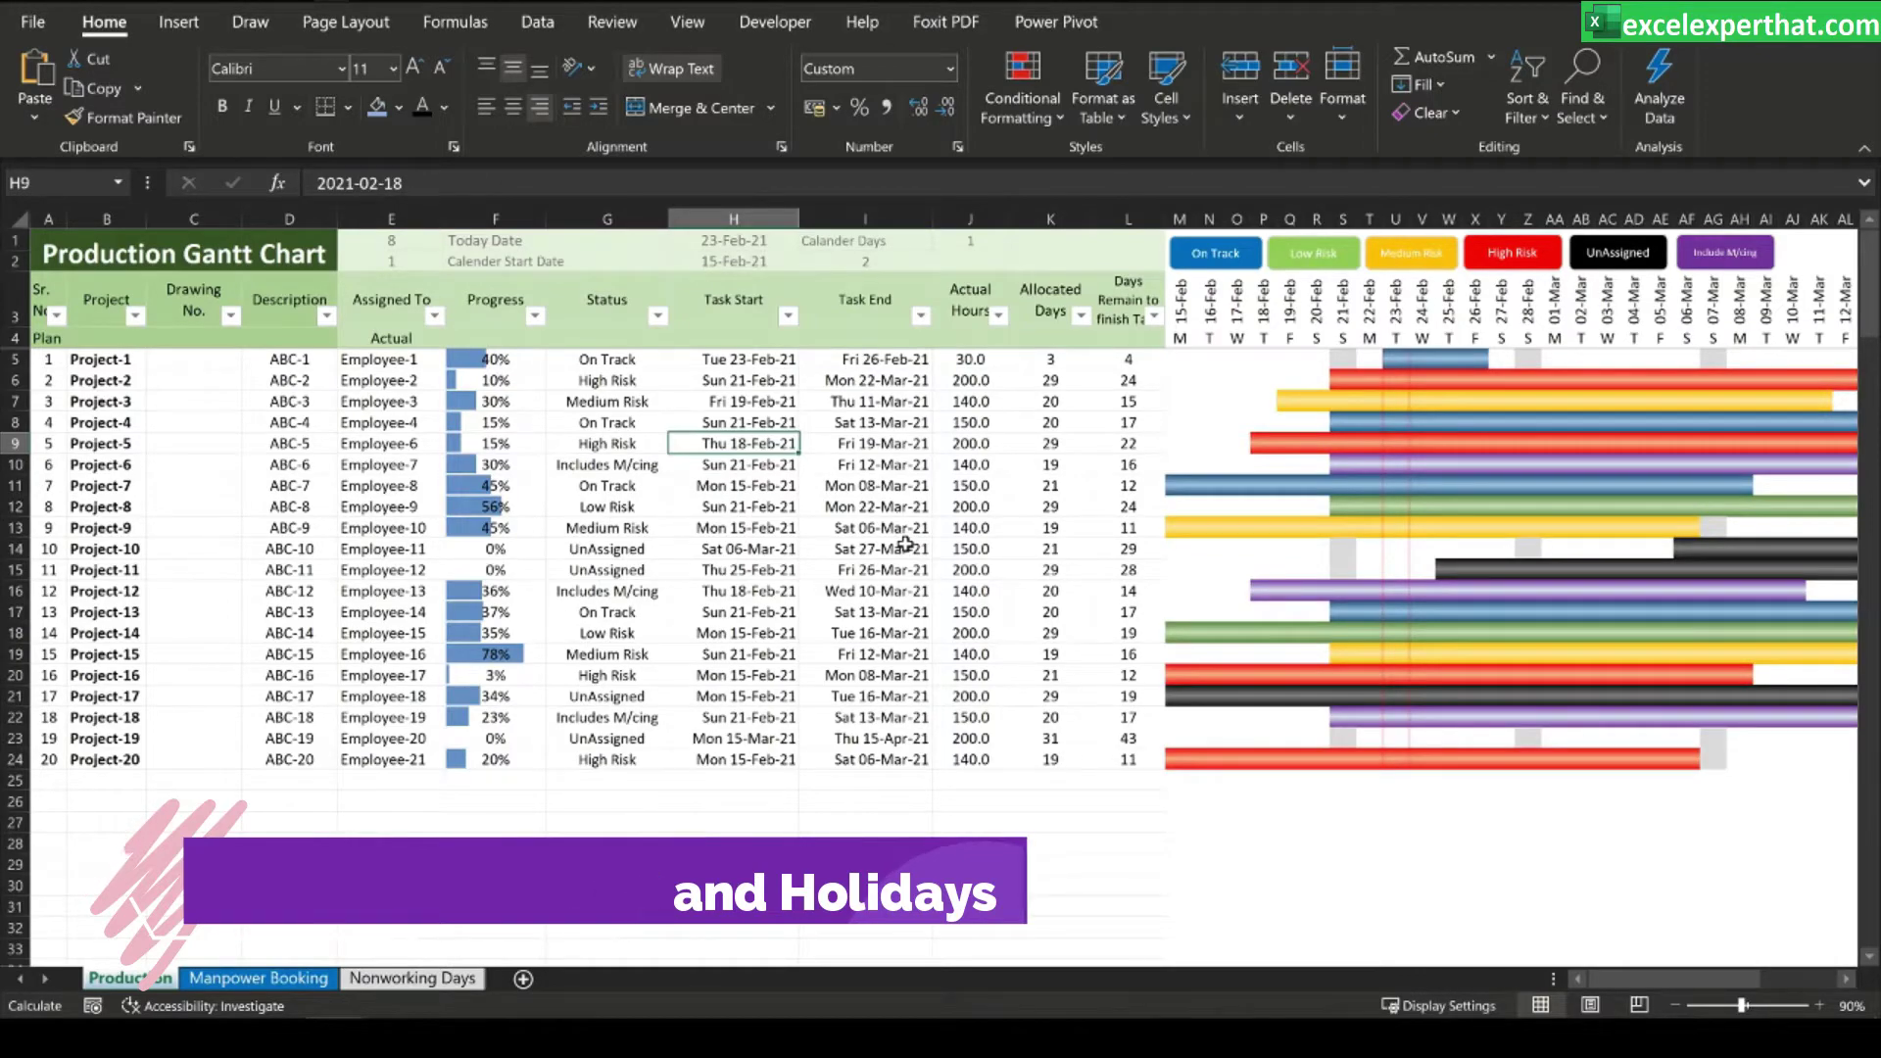
click(510, 362)
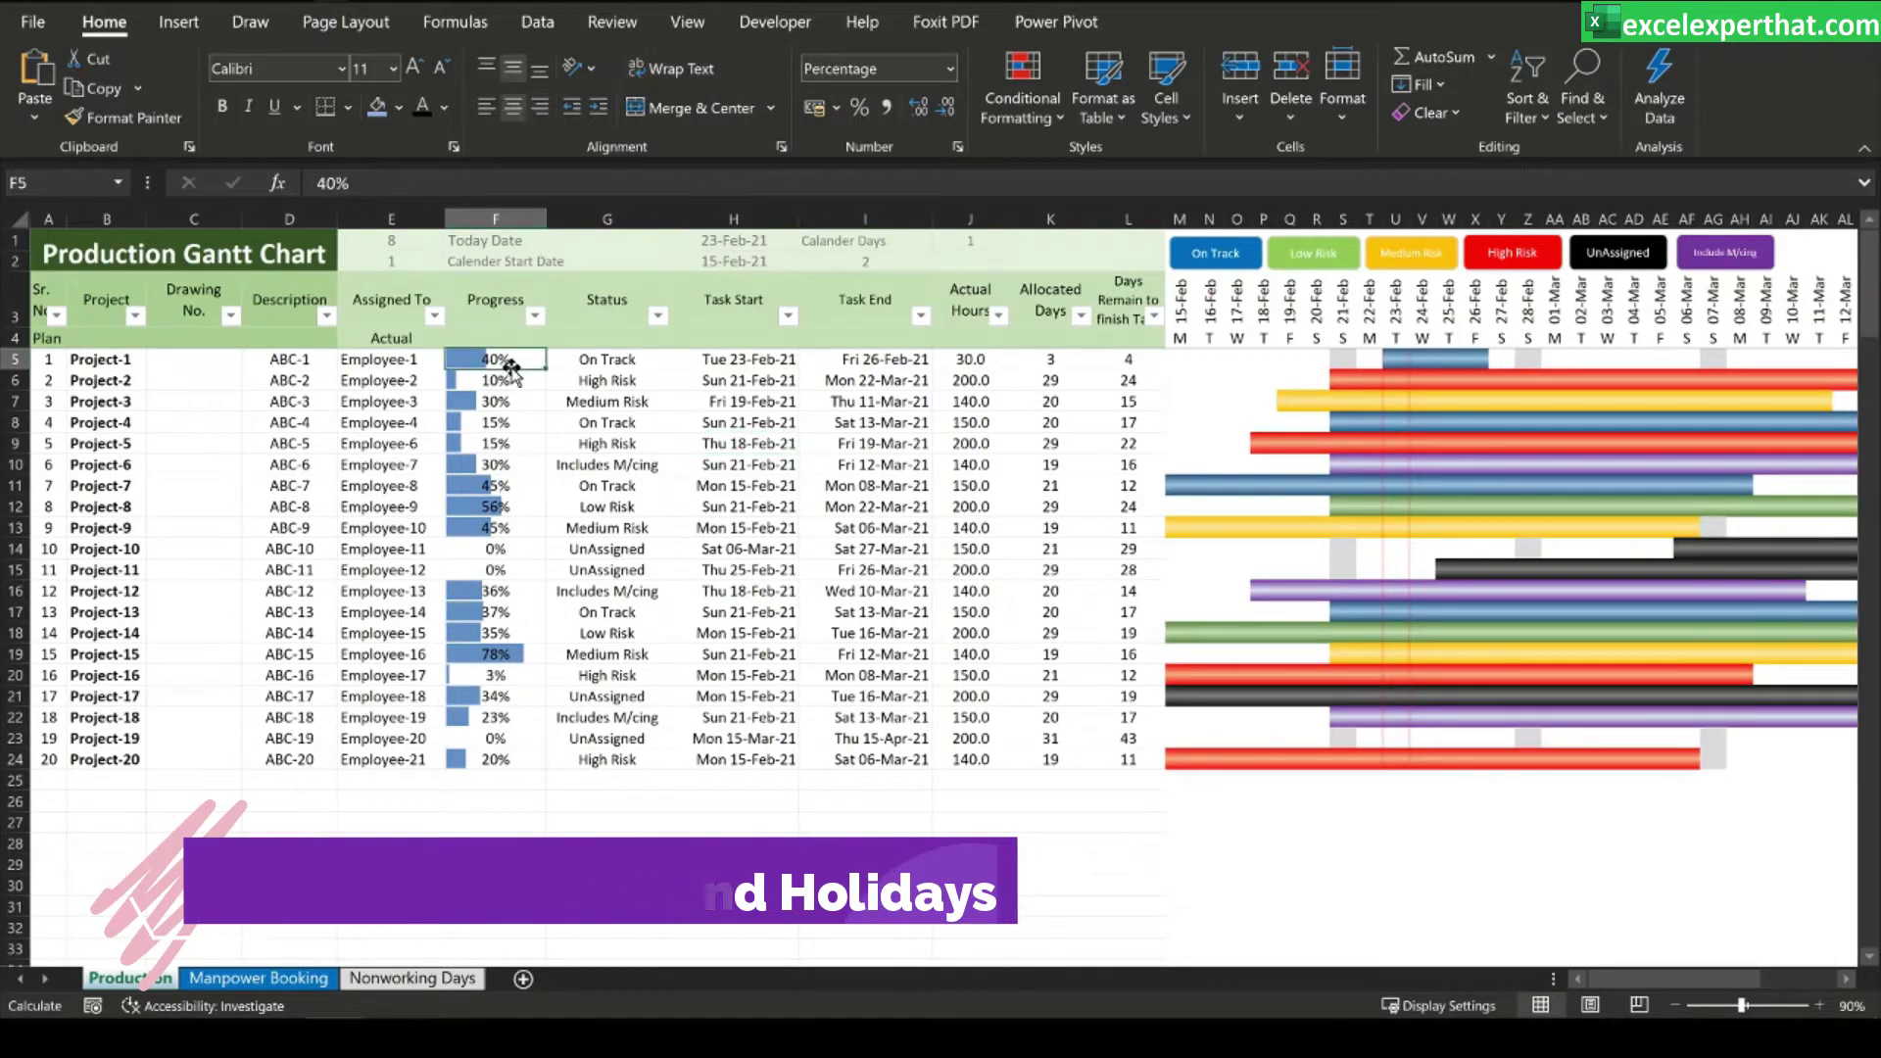
drag(1395, 359, 1464, 358)
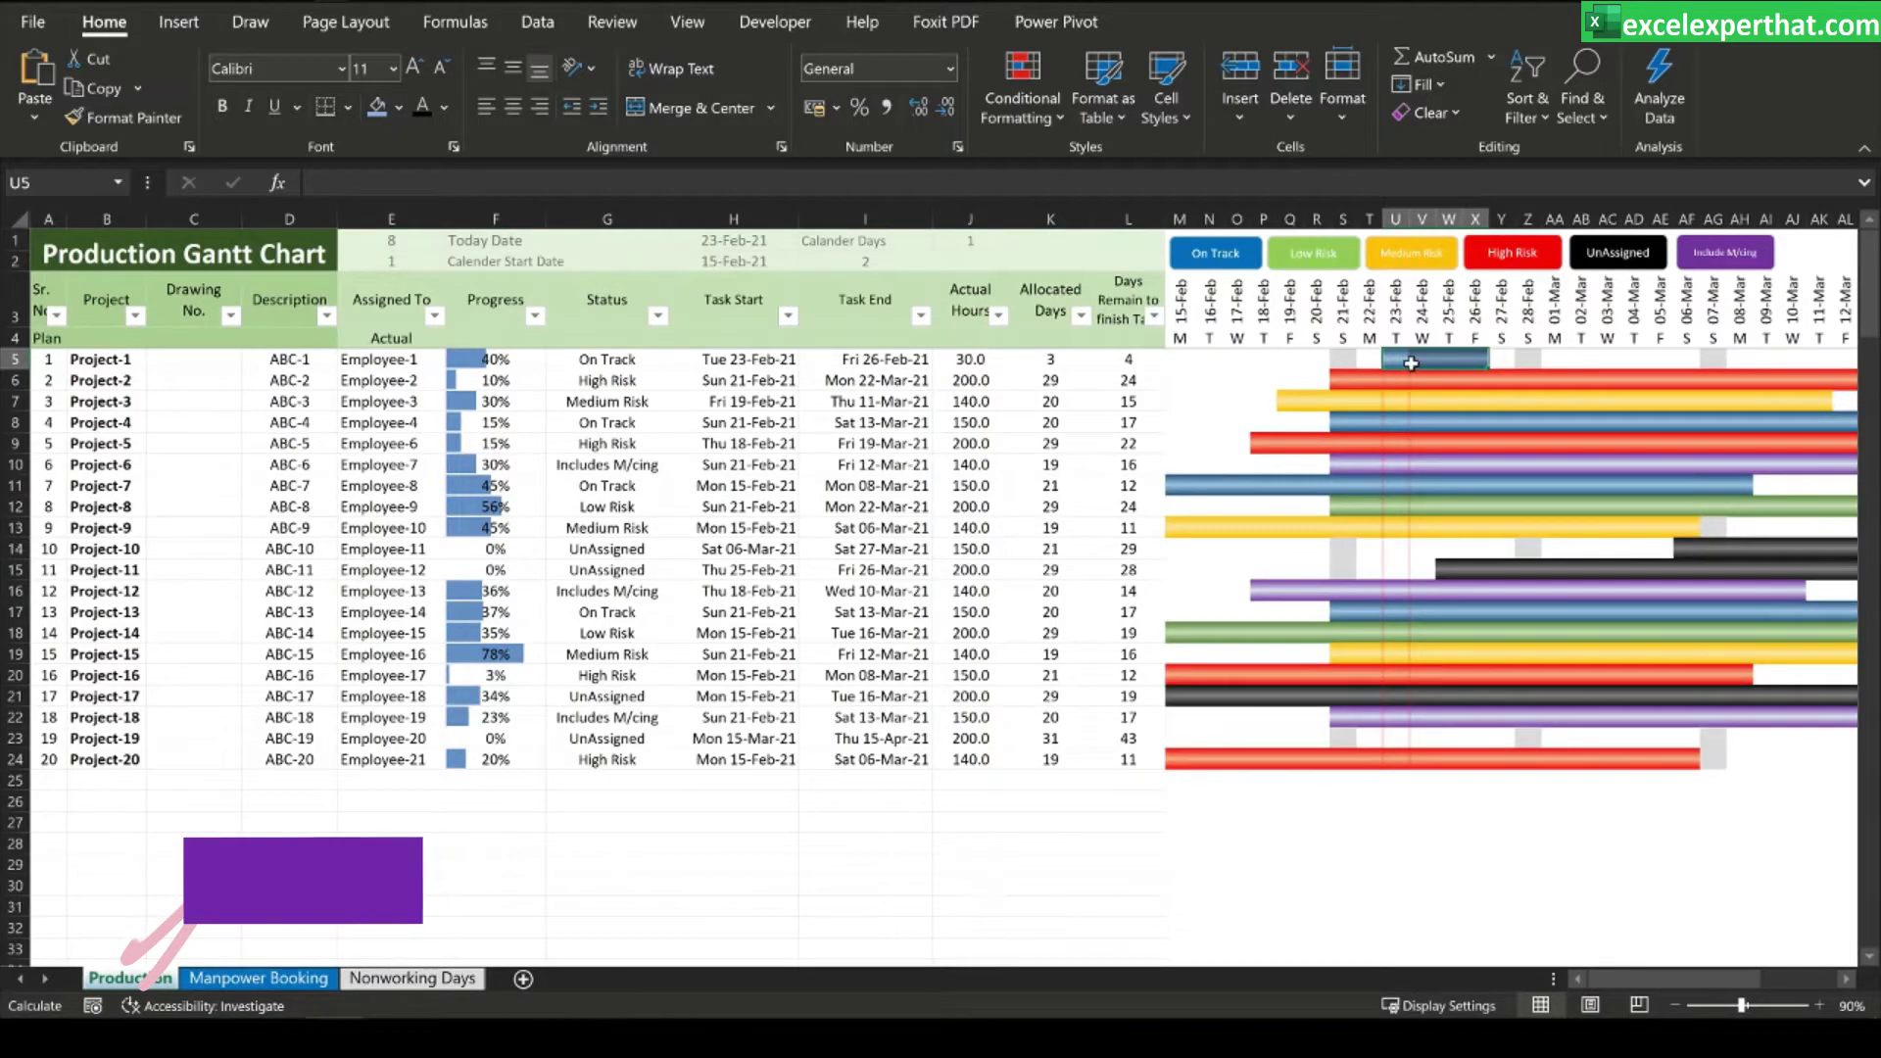
drag(1341, 380, 1475, 380)
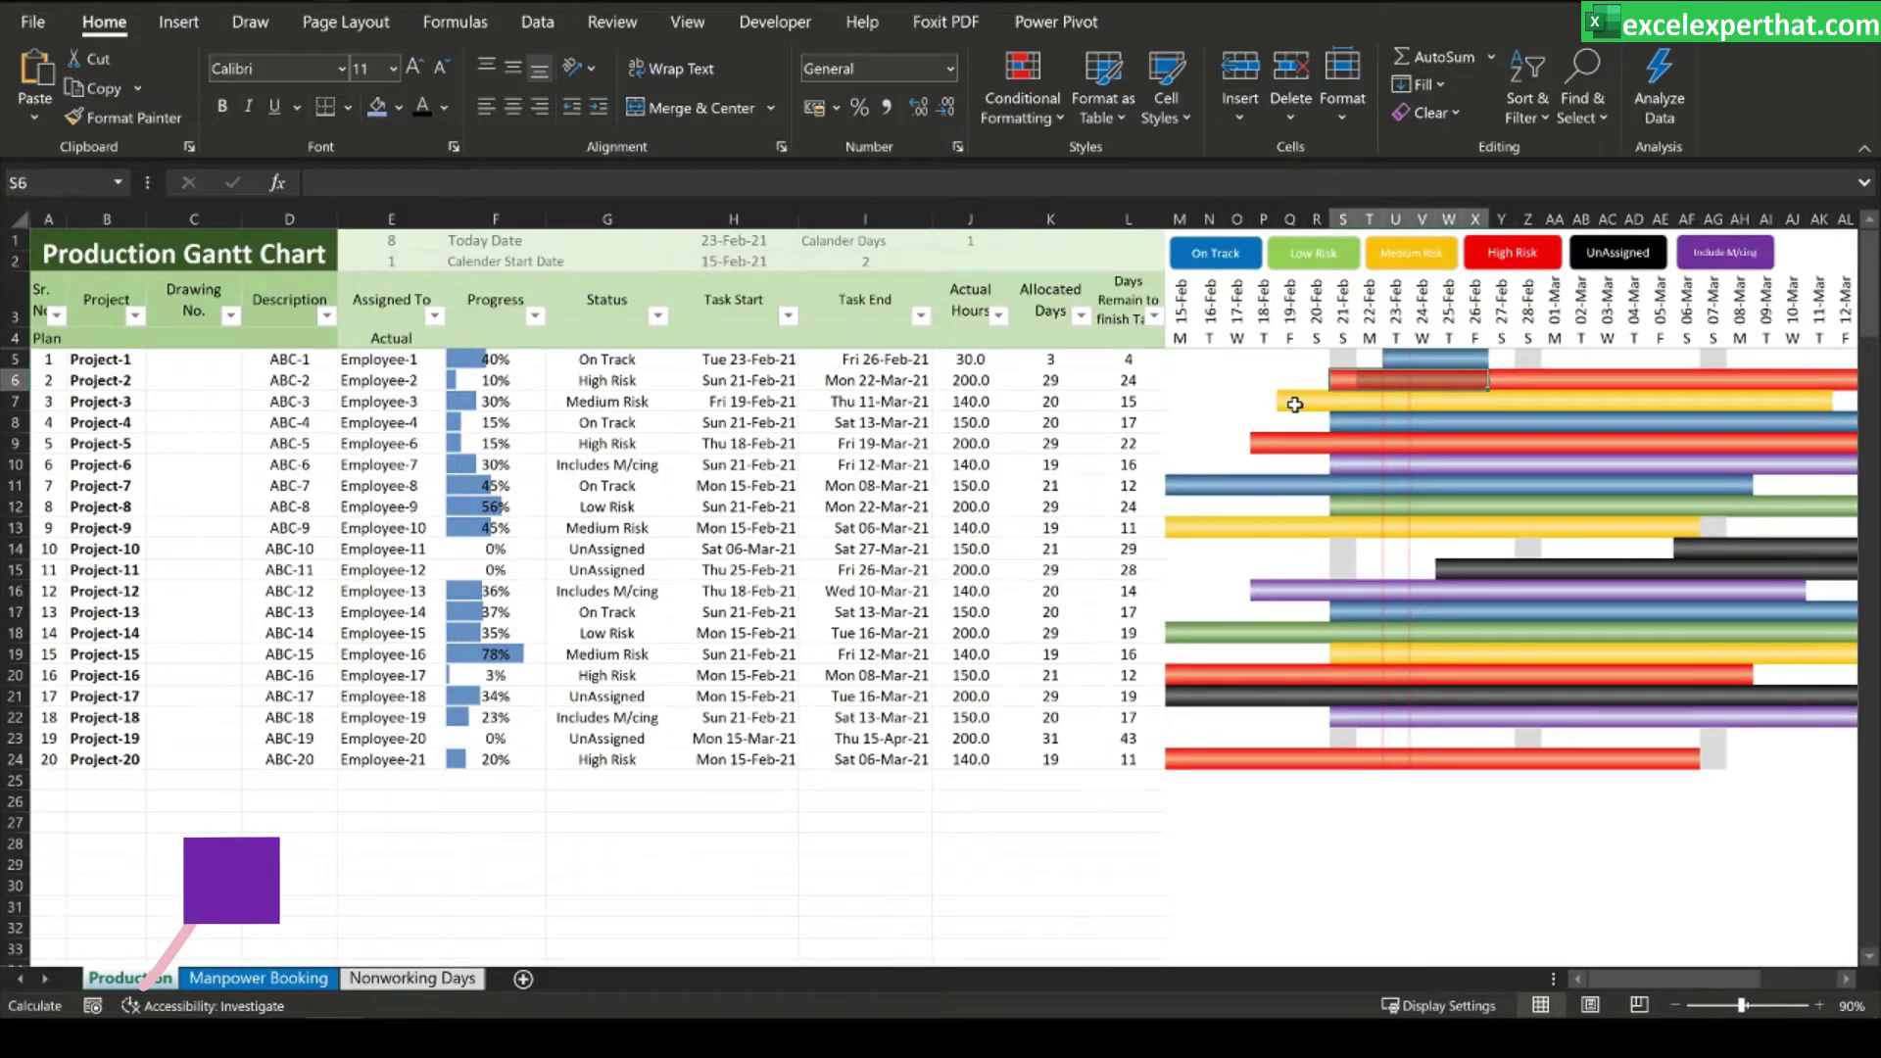
click(1180, 358)
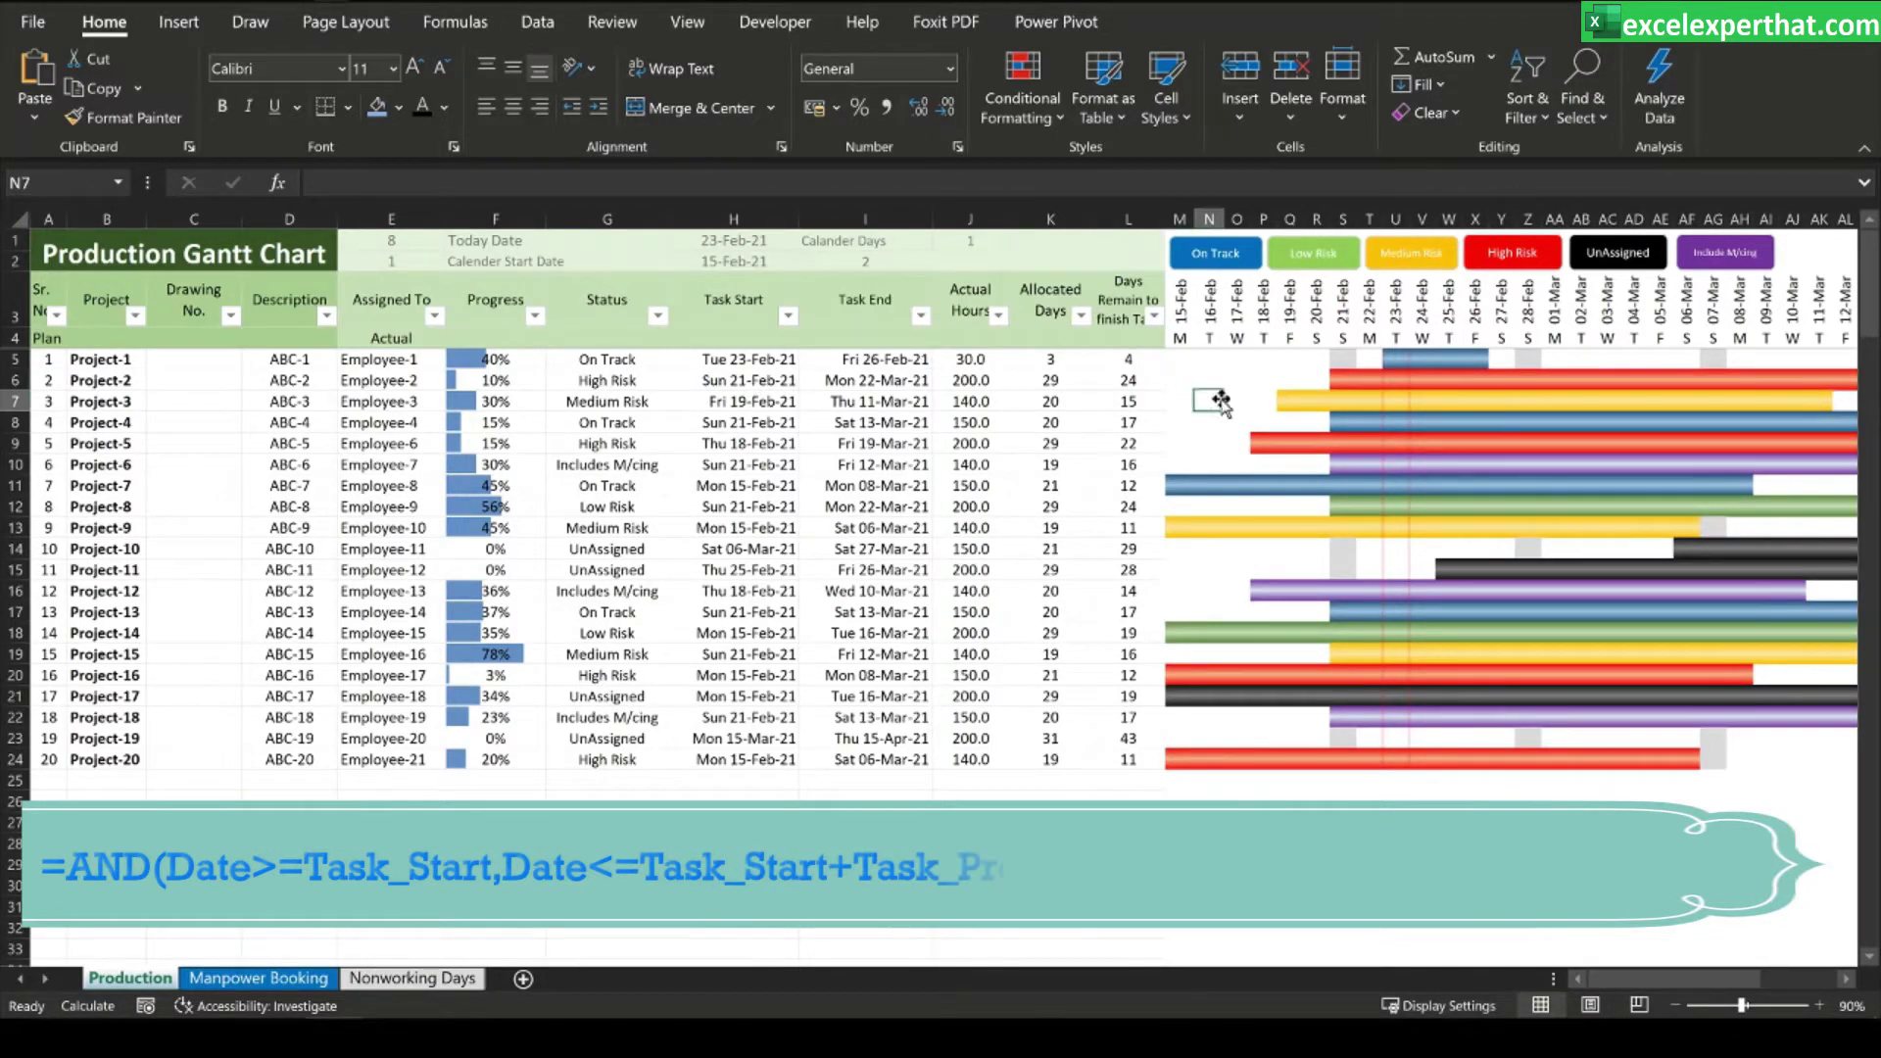
- Create a formula rule holding =AND(Date>=Task_Start,Date<=Task_Start+Task_Progress*(Task_End-Task_Start+1)-1)
click(1039, 121)
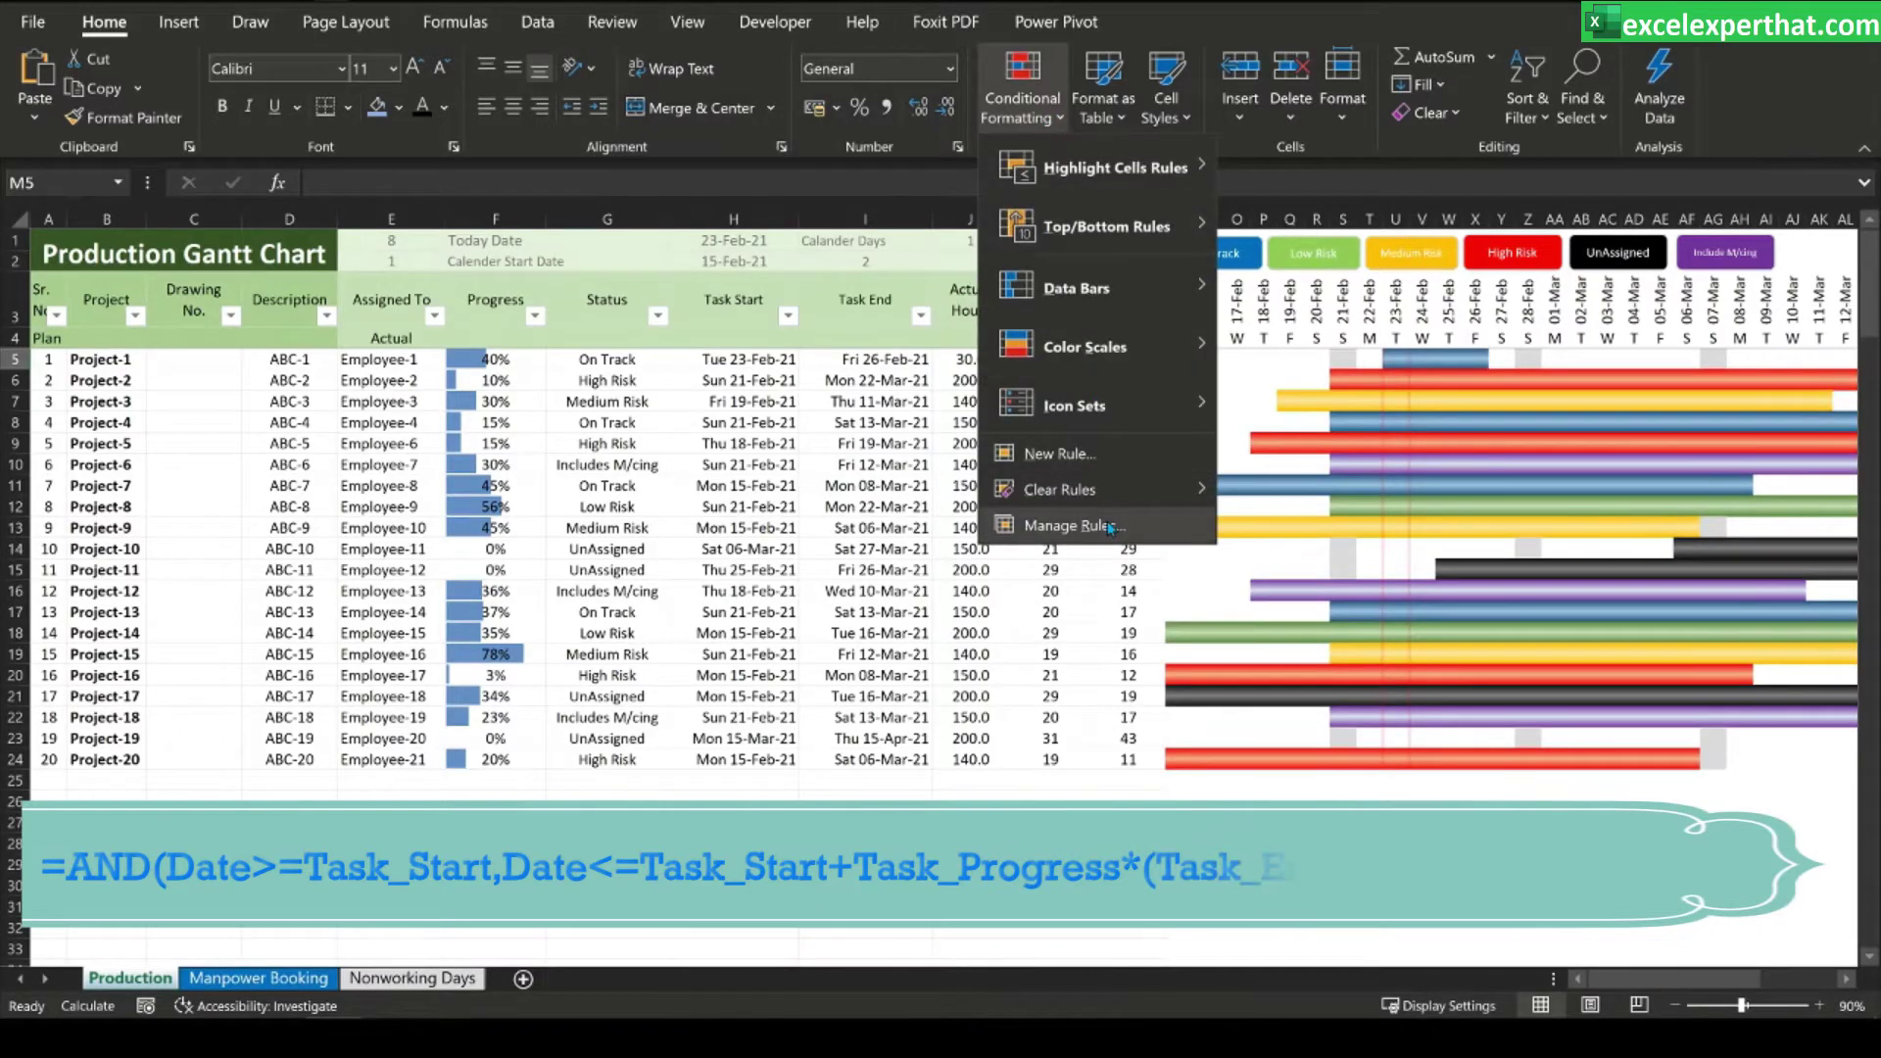
click(1059, 529)
click(74, 361)
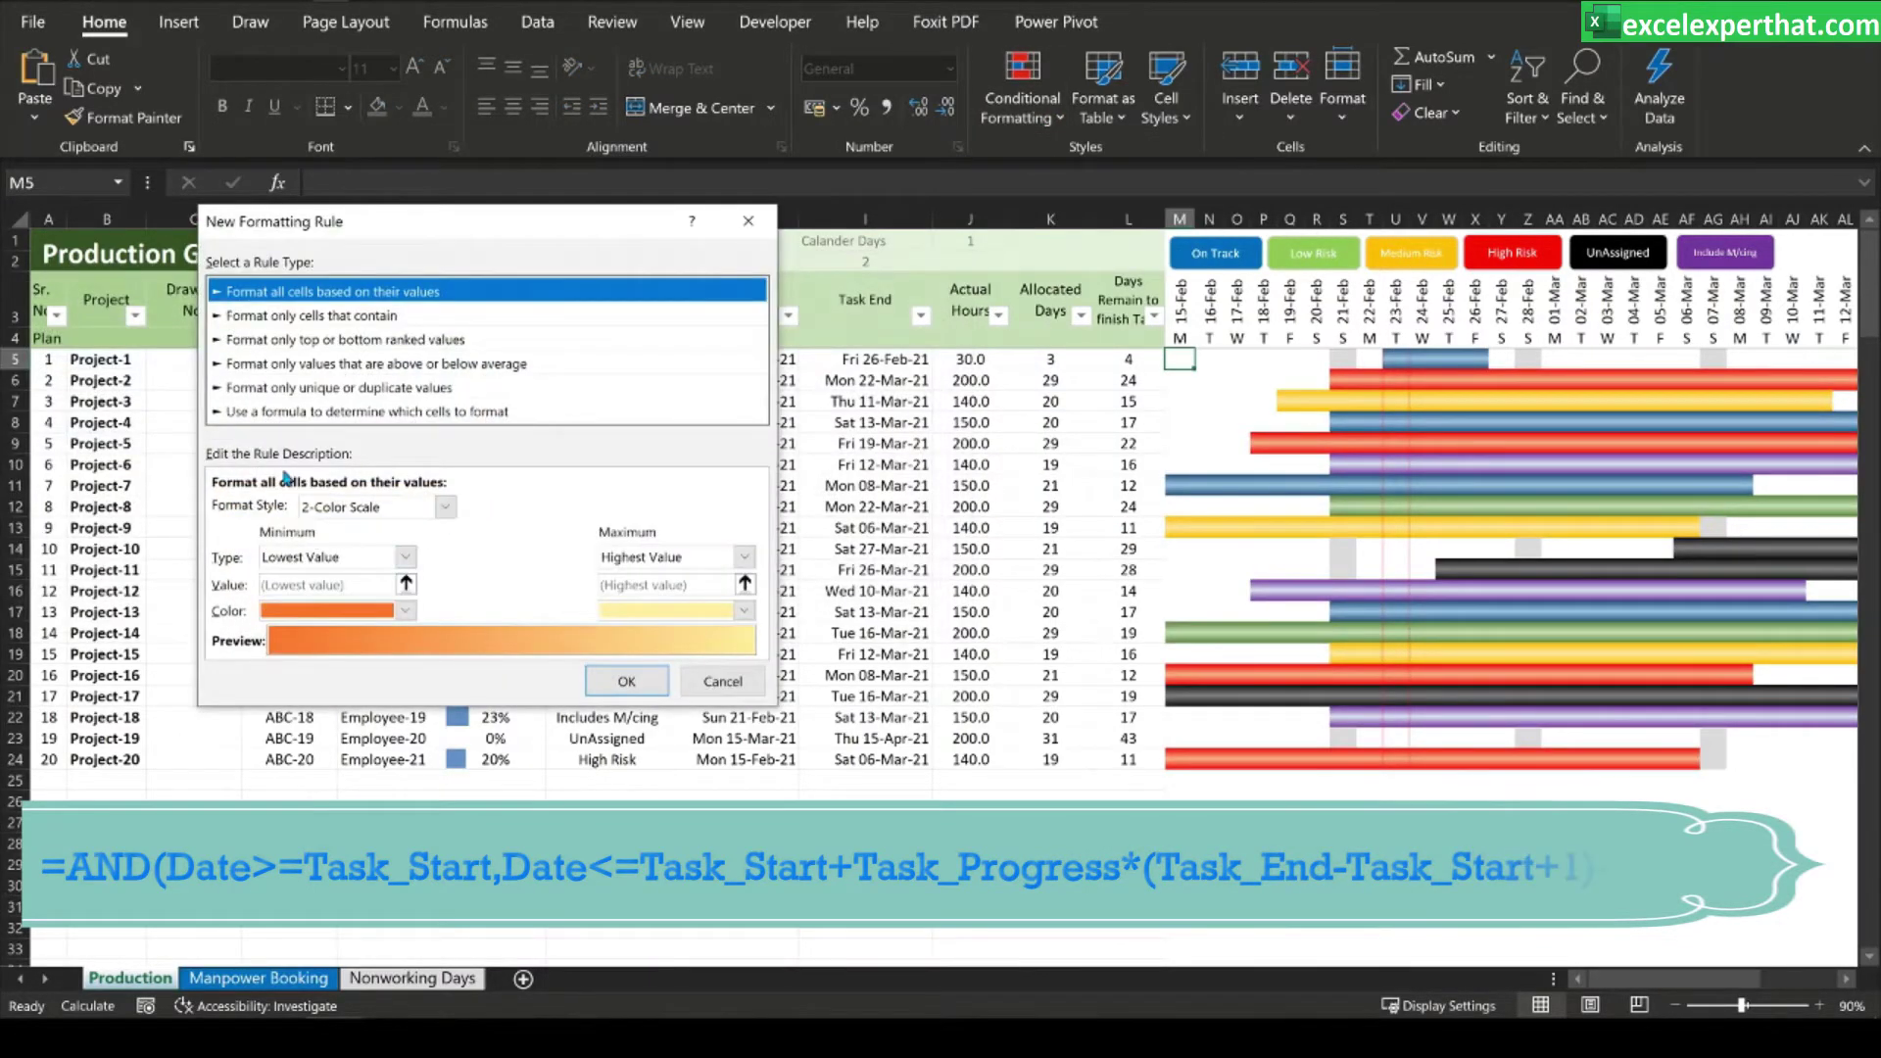
click(316, 412)
click(295, 505)
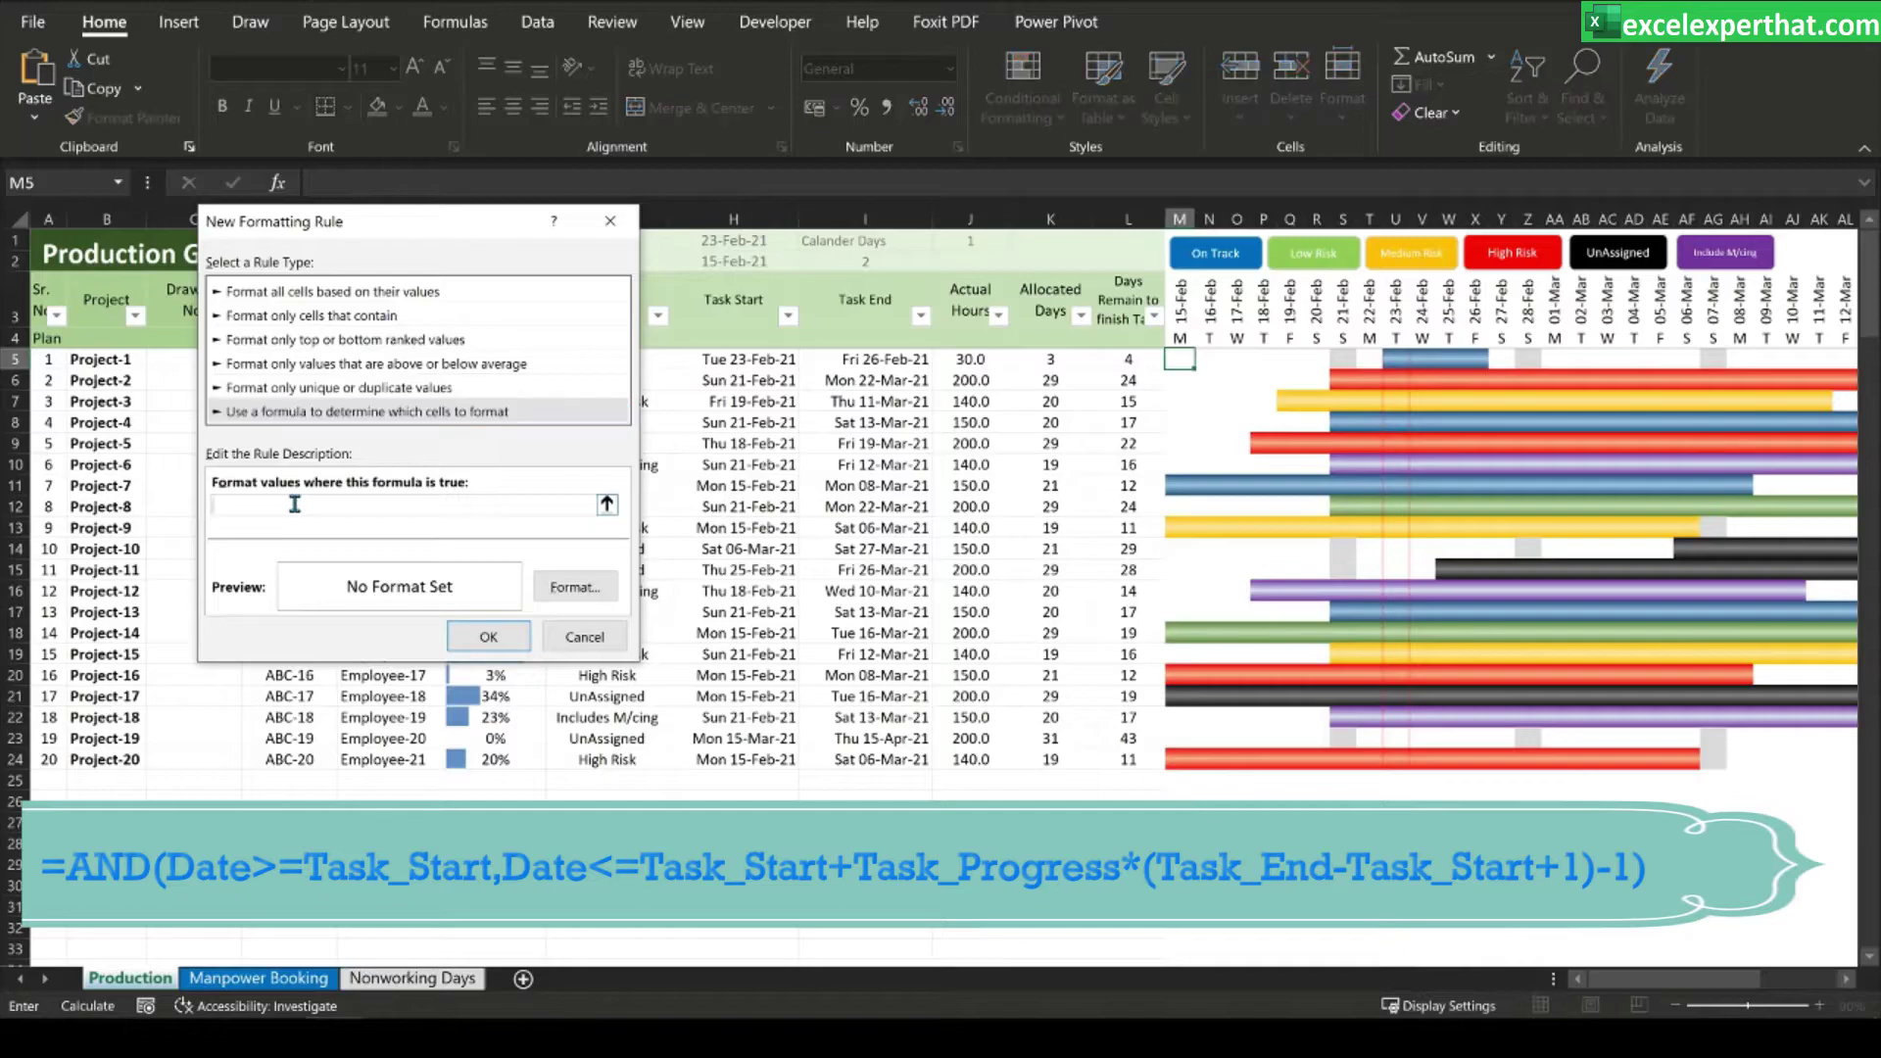
key(ctrl+v)
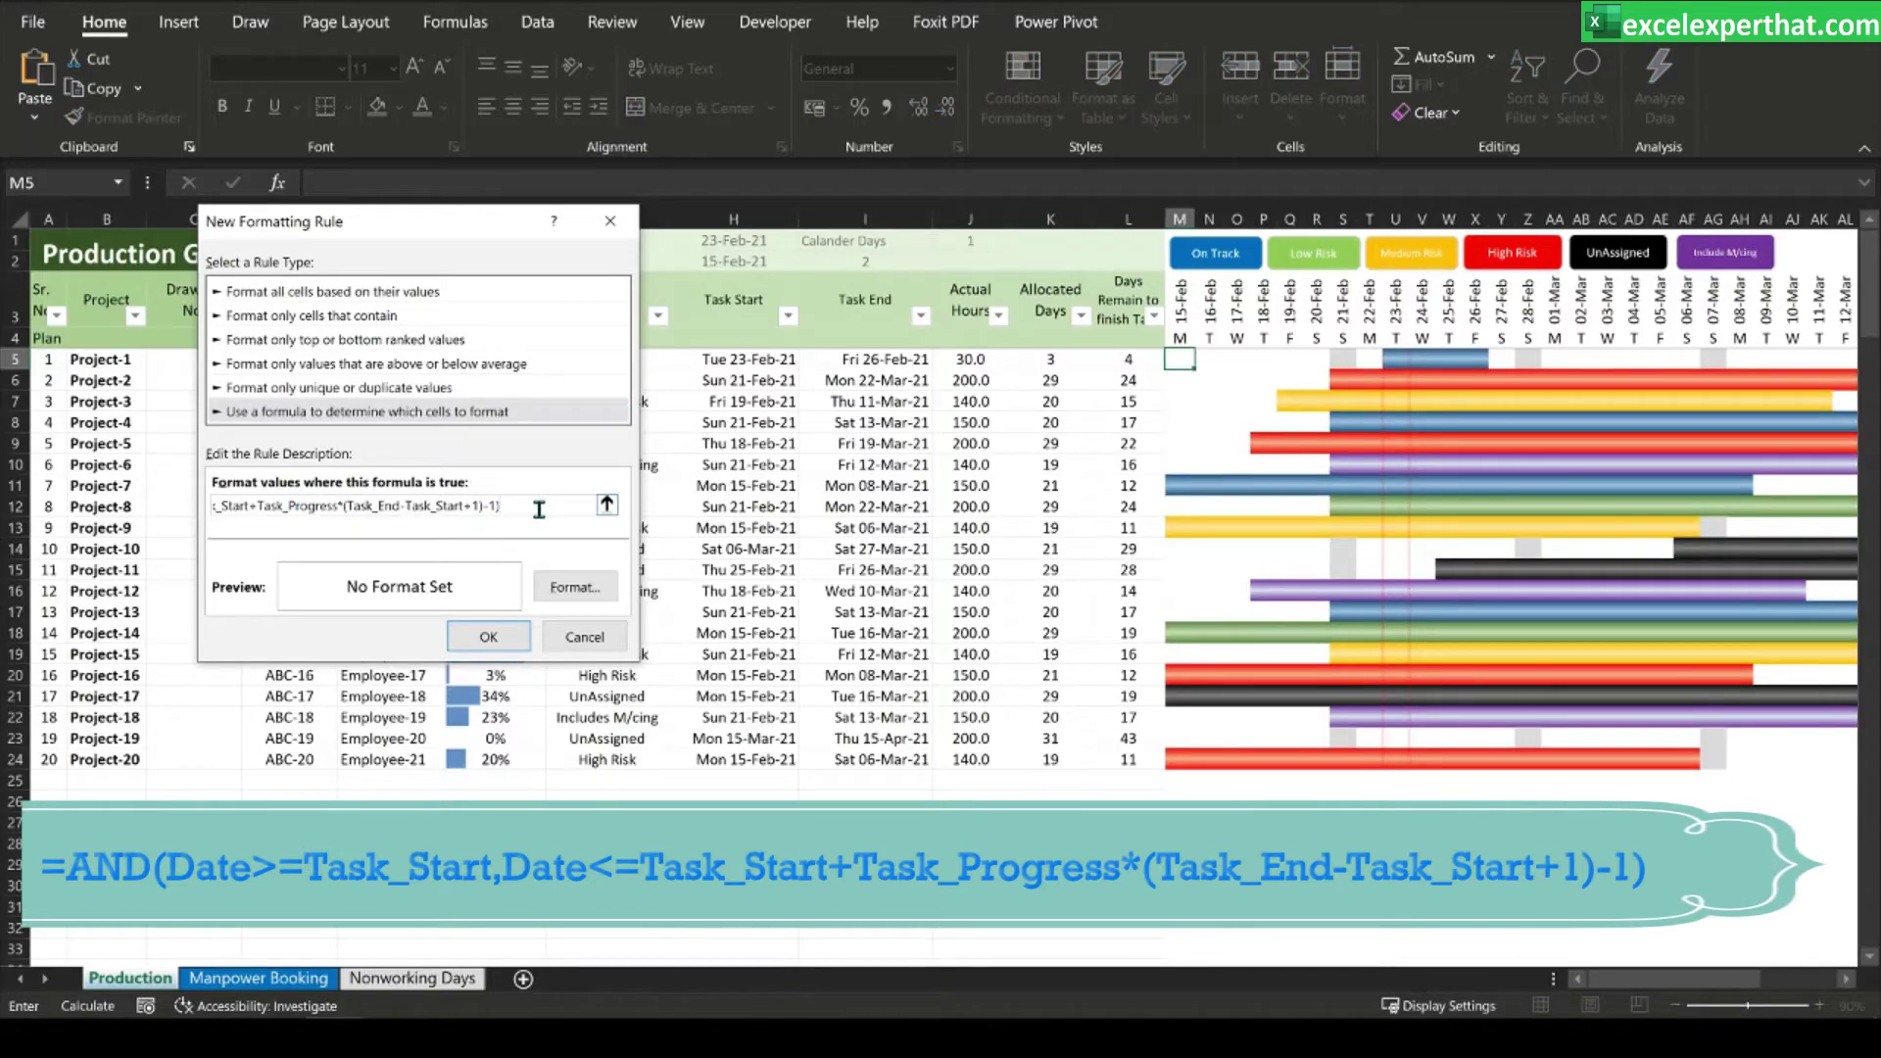
key(Home)
drag(432, 218, 919, 425)
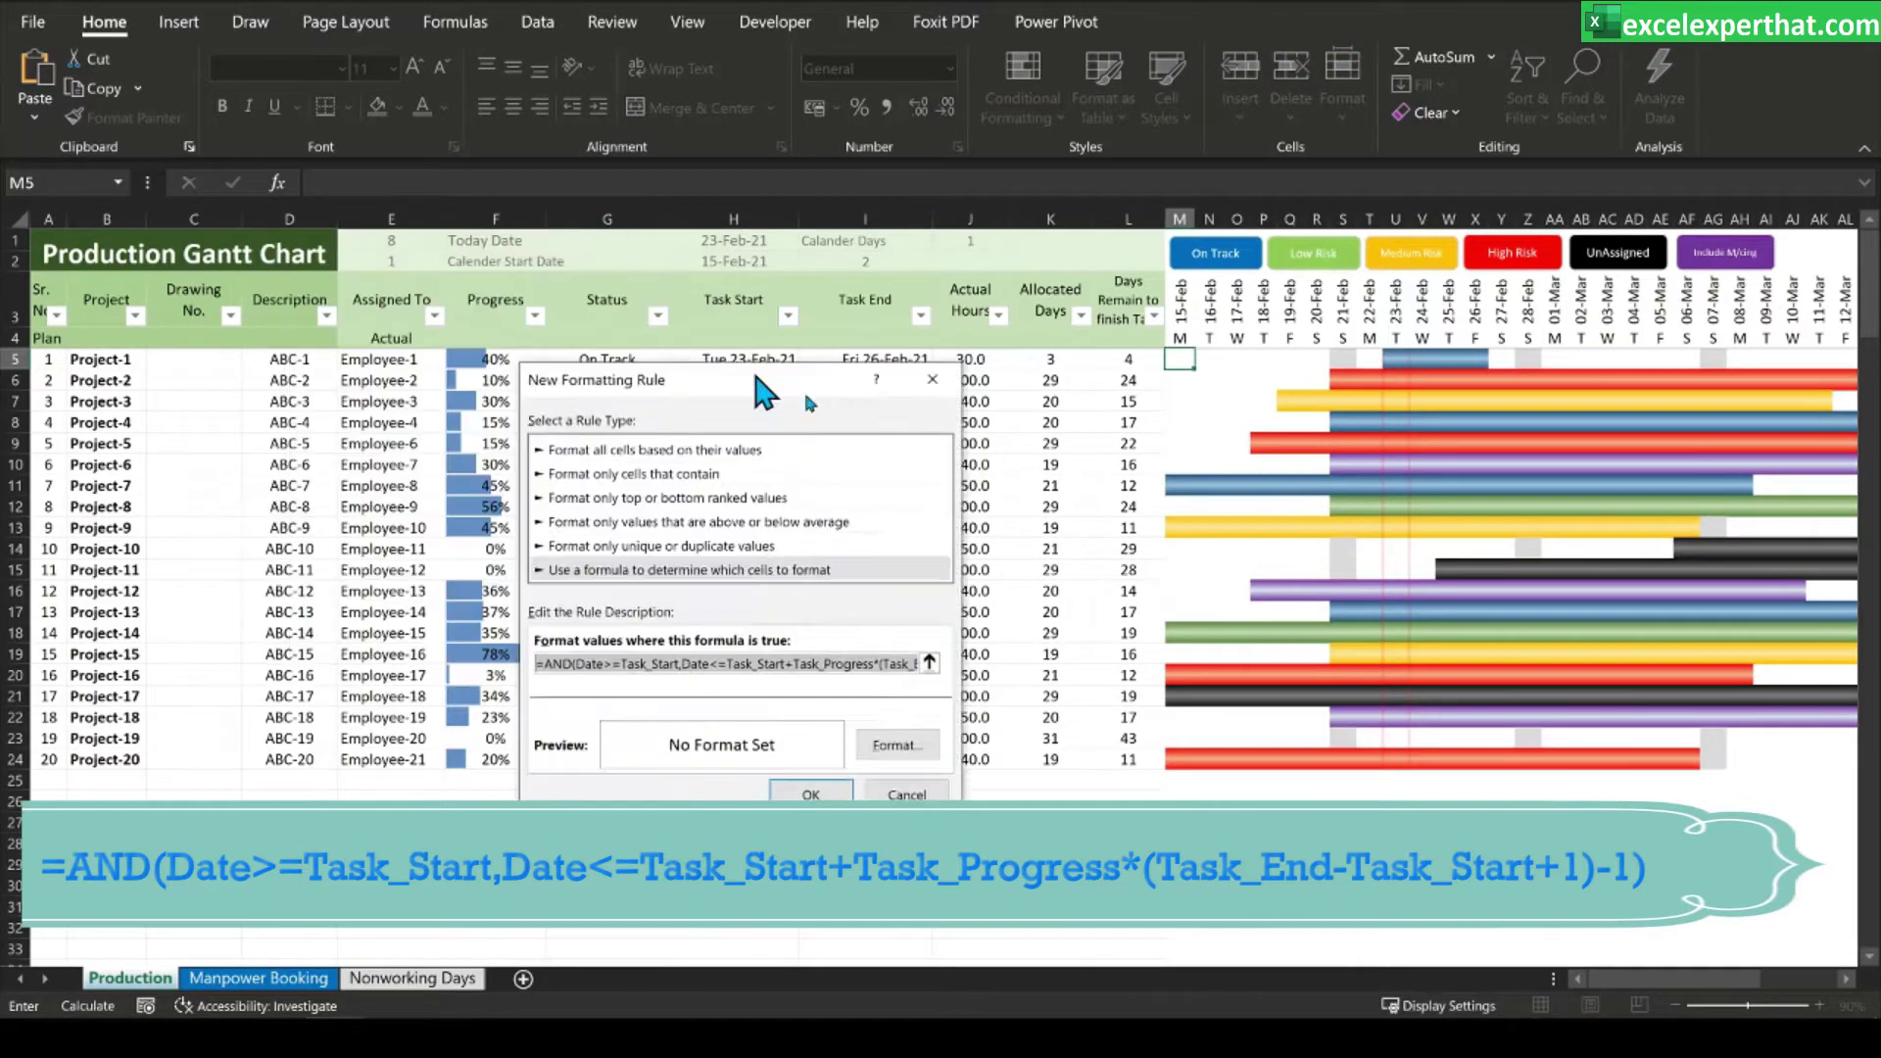
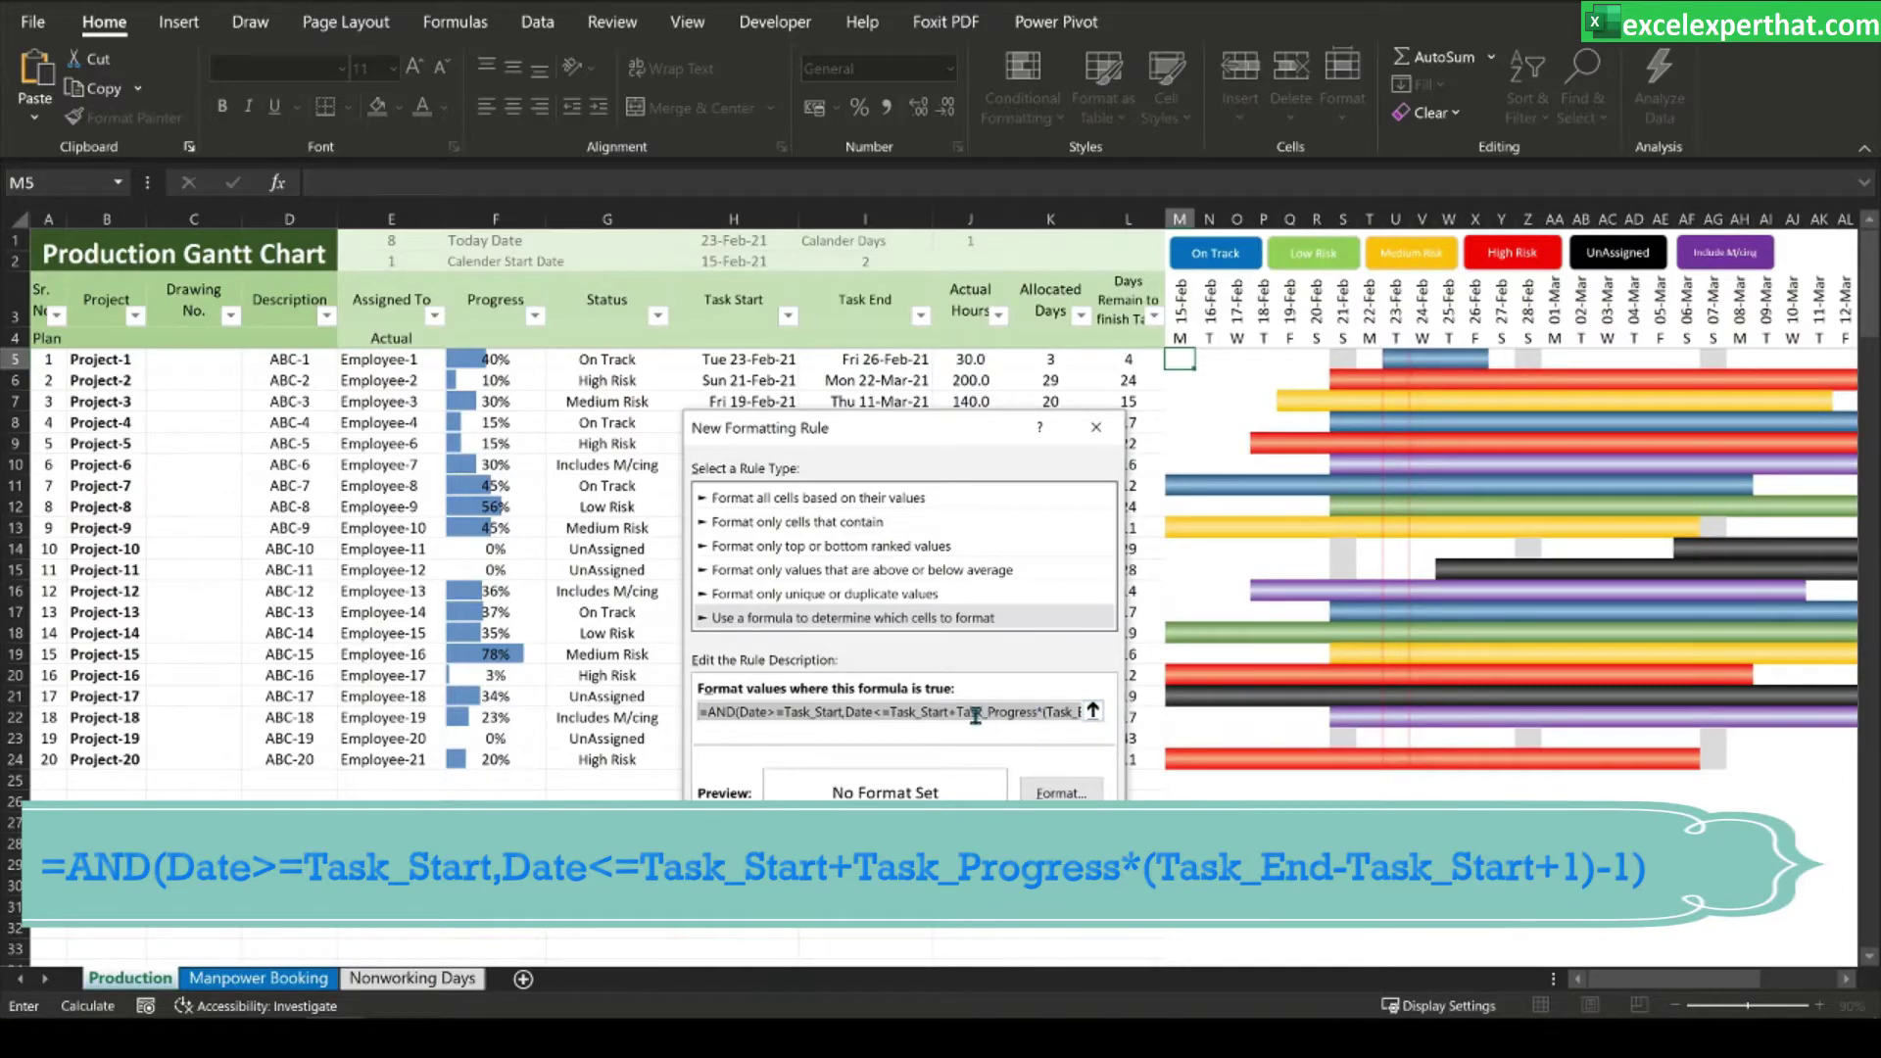
- Set both colours of the rule's two-colour gradient fill to light grey
drag(975, 714, 1144, 712)
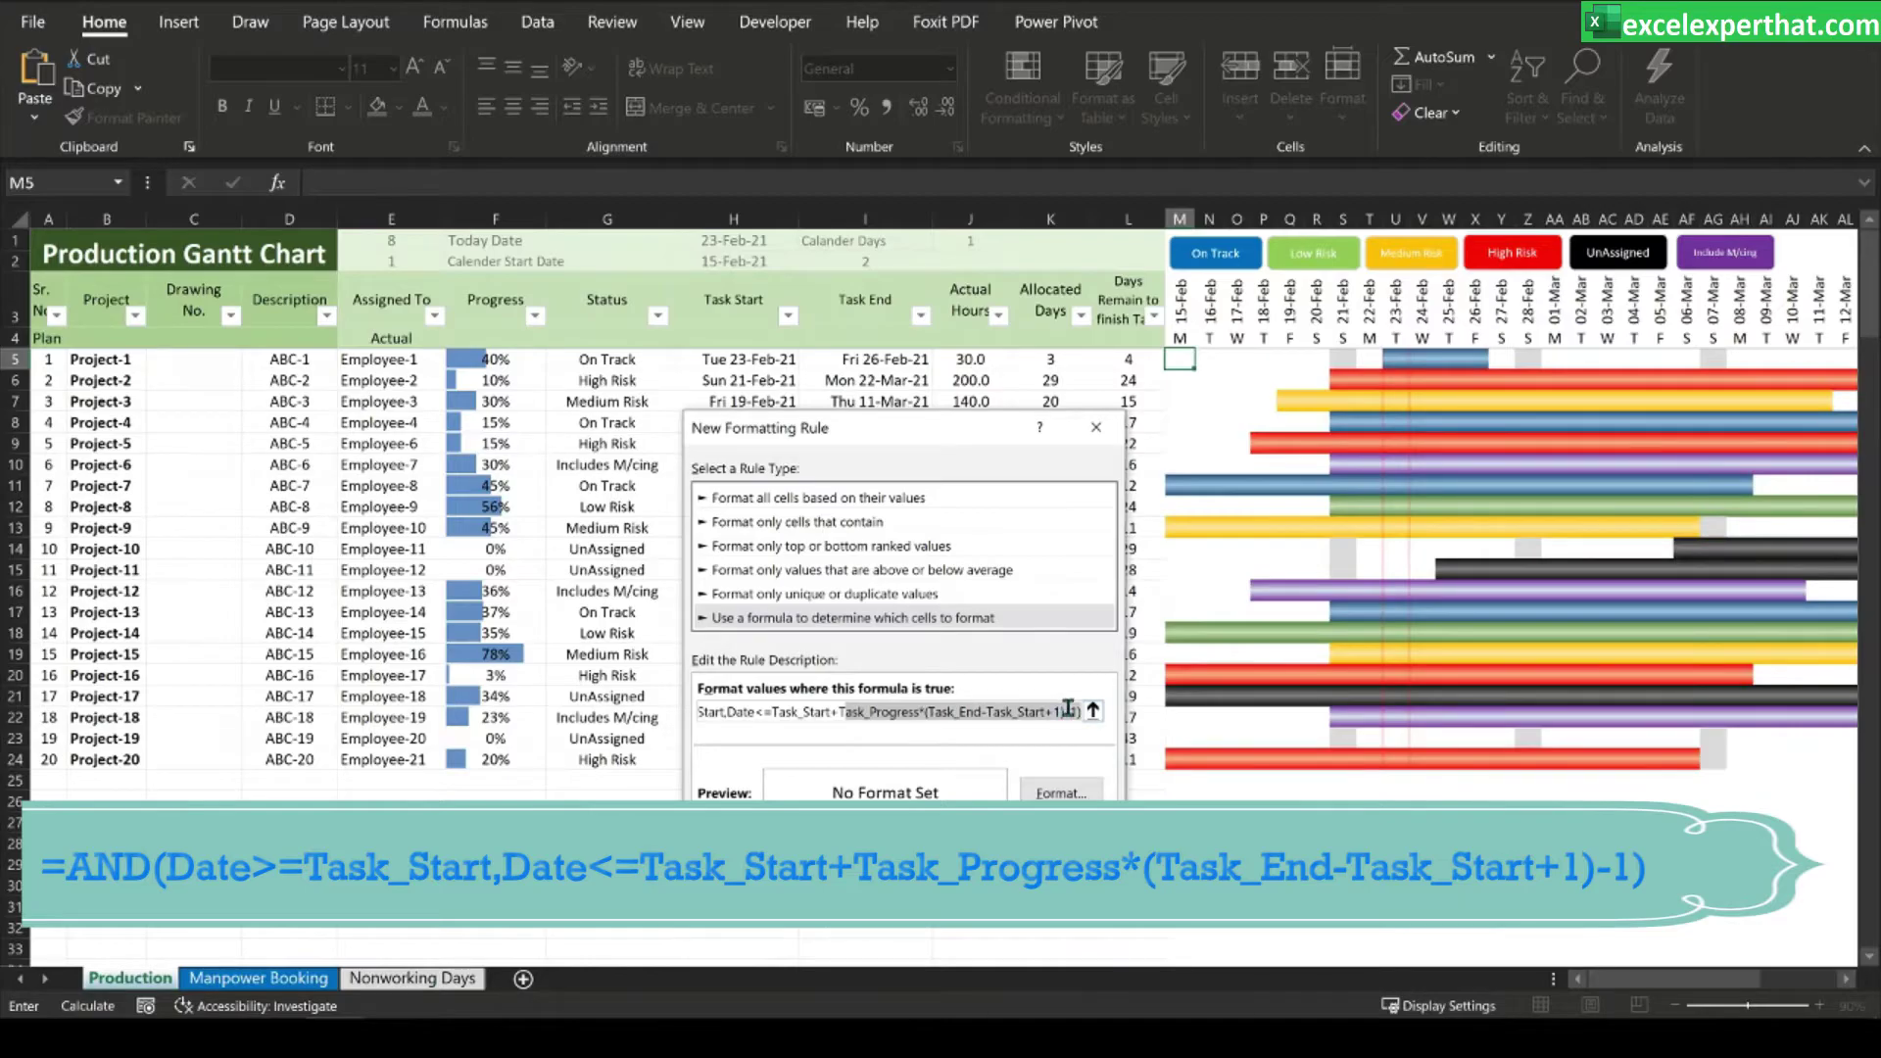
click(757, 713)
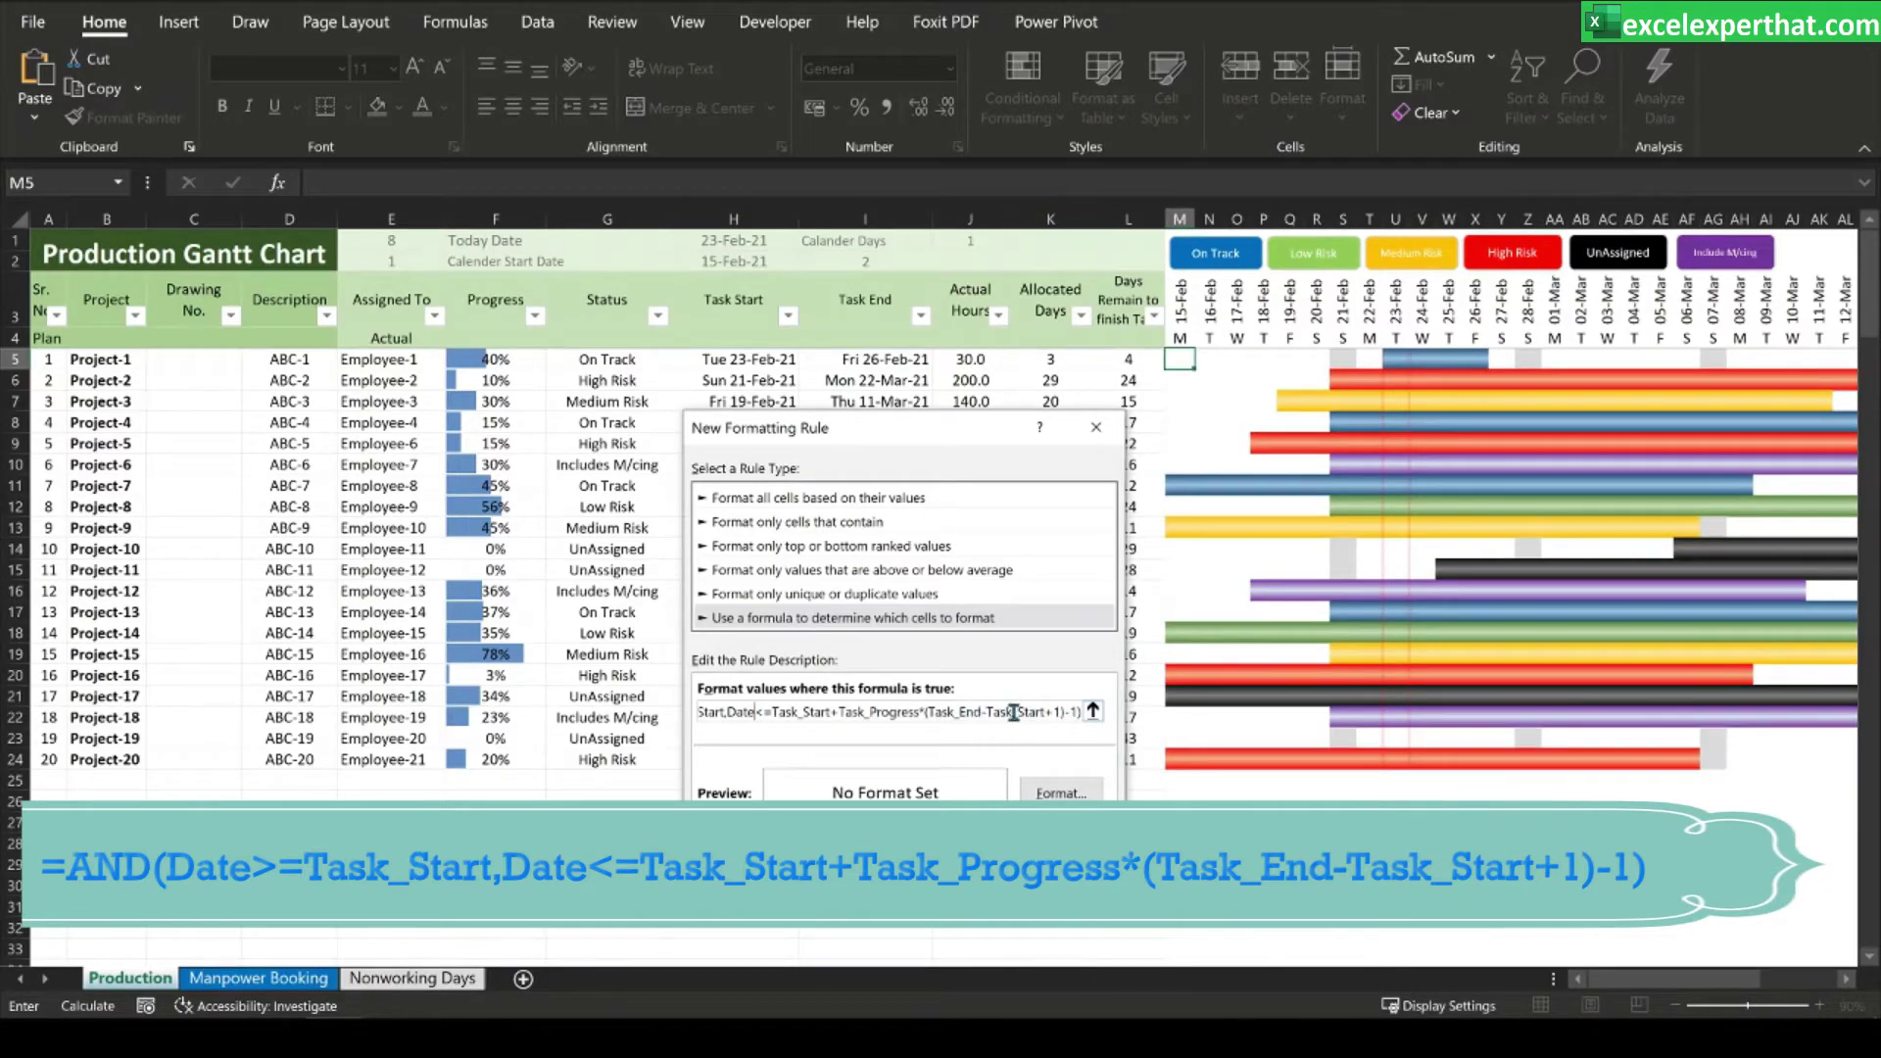
click(1061, 793)
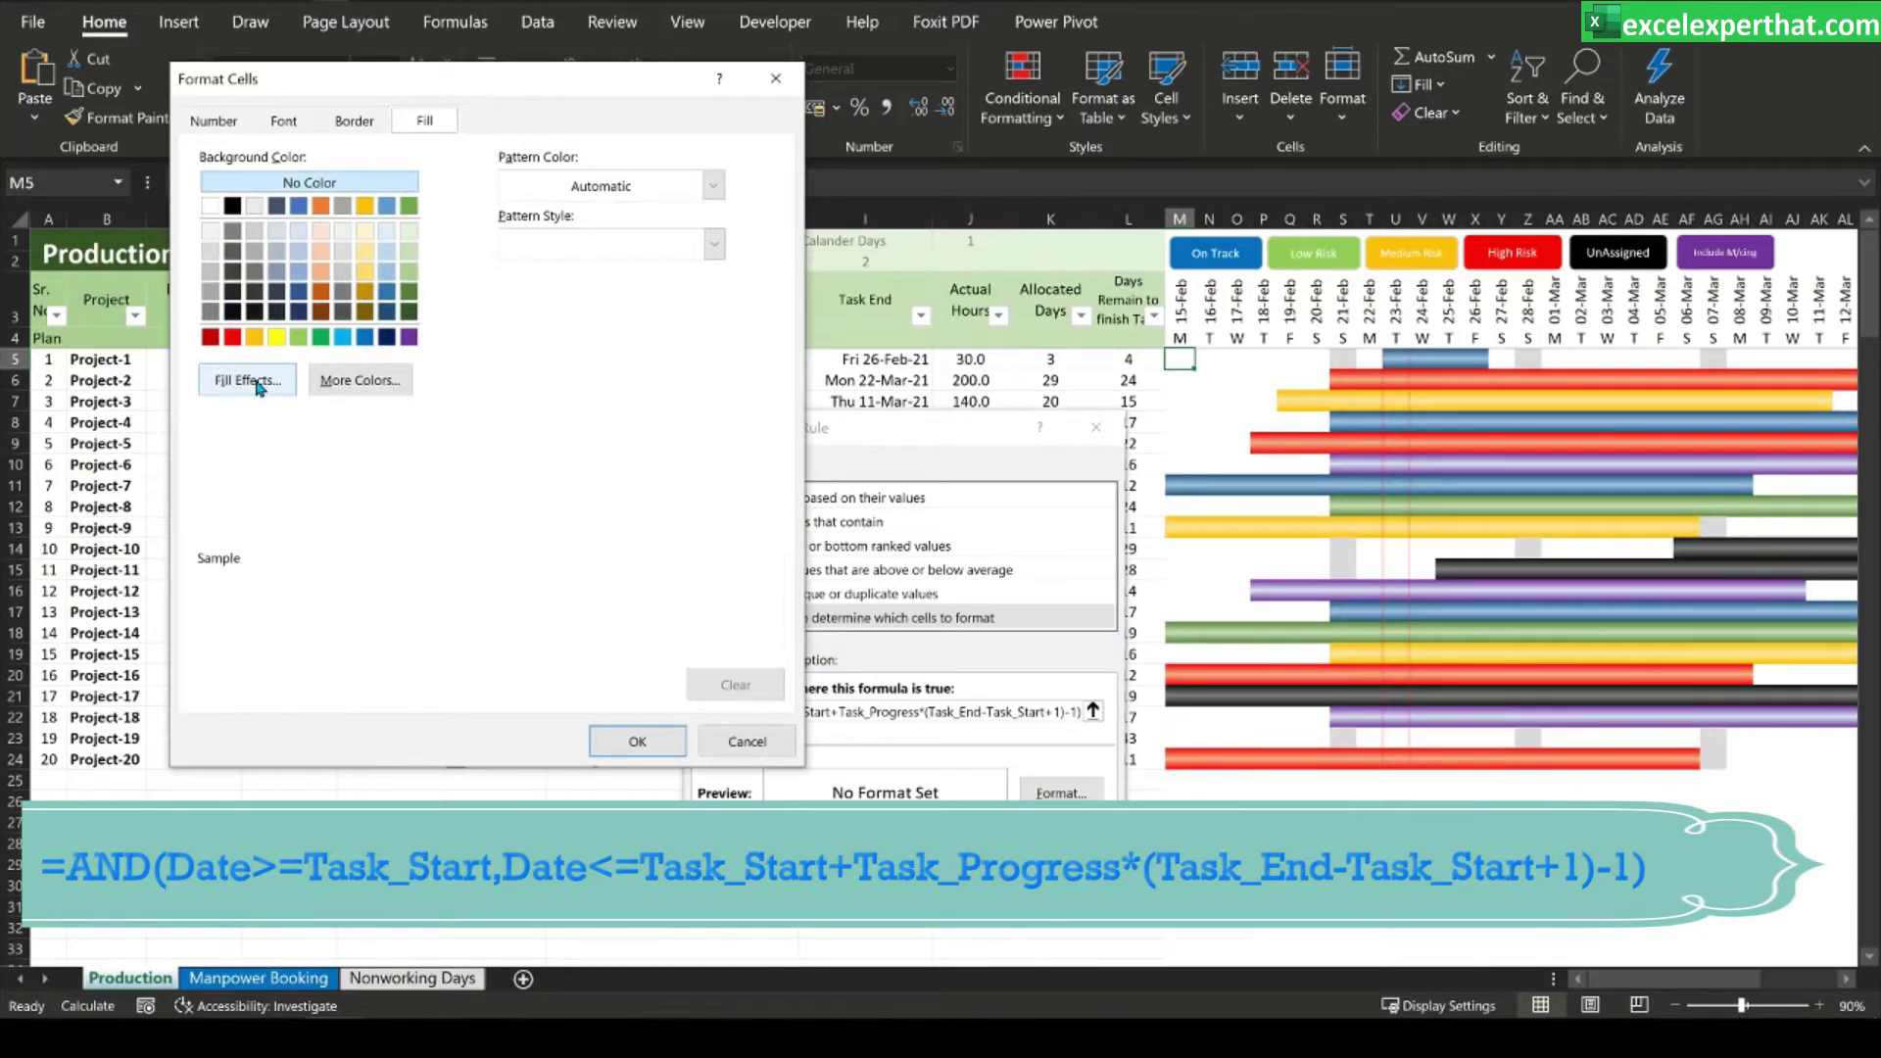
click(248, 380)
click(567, 240)
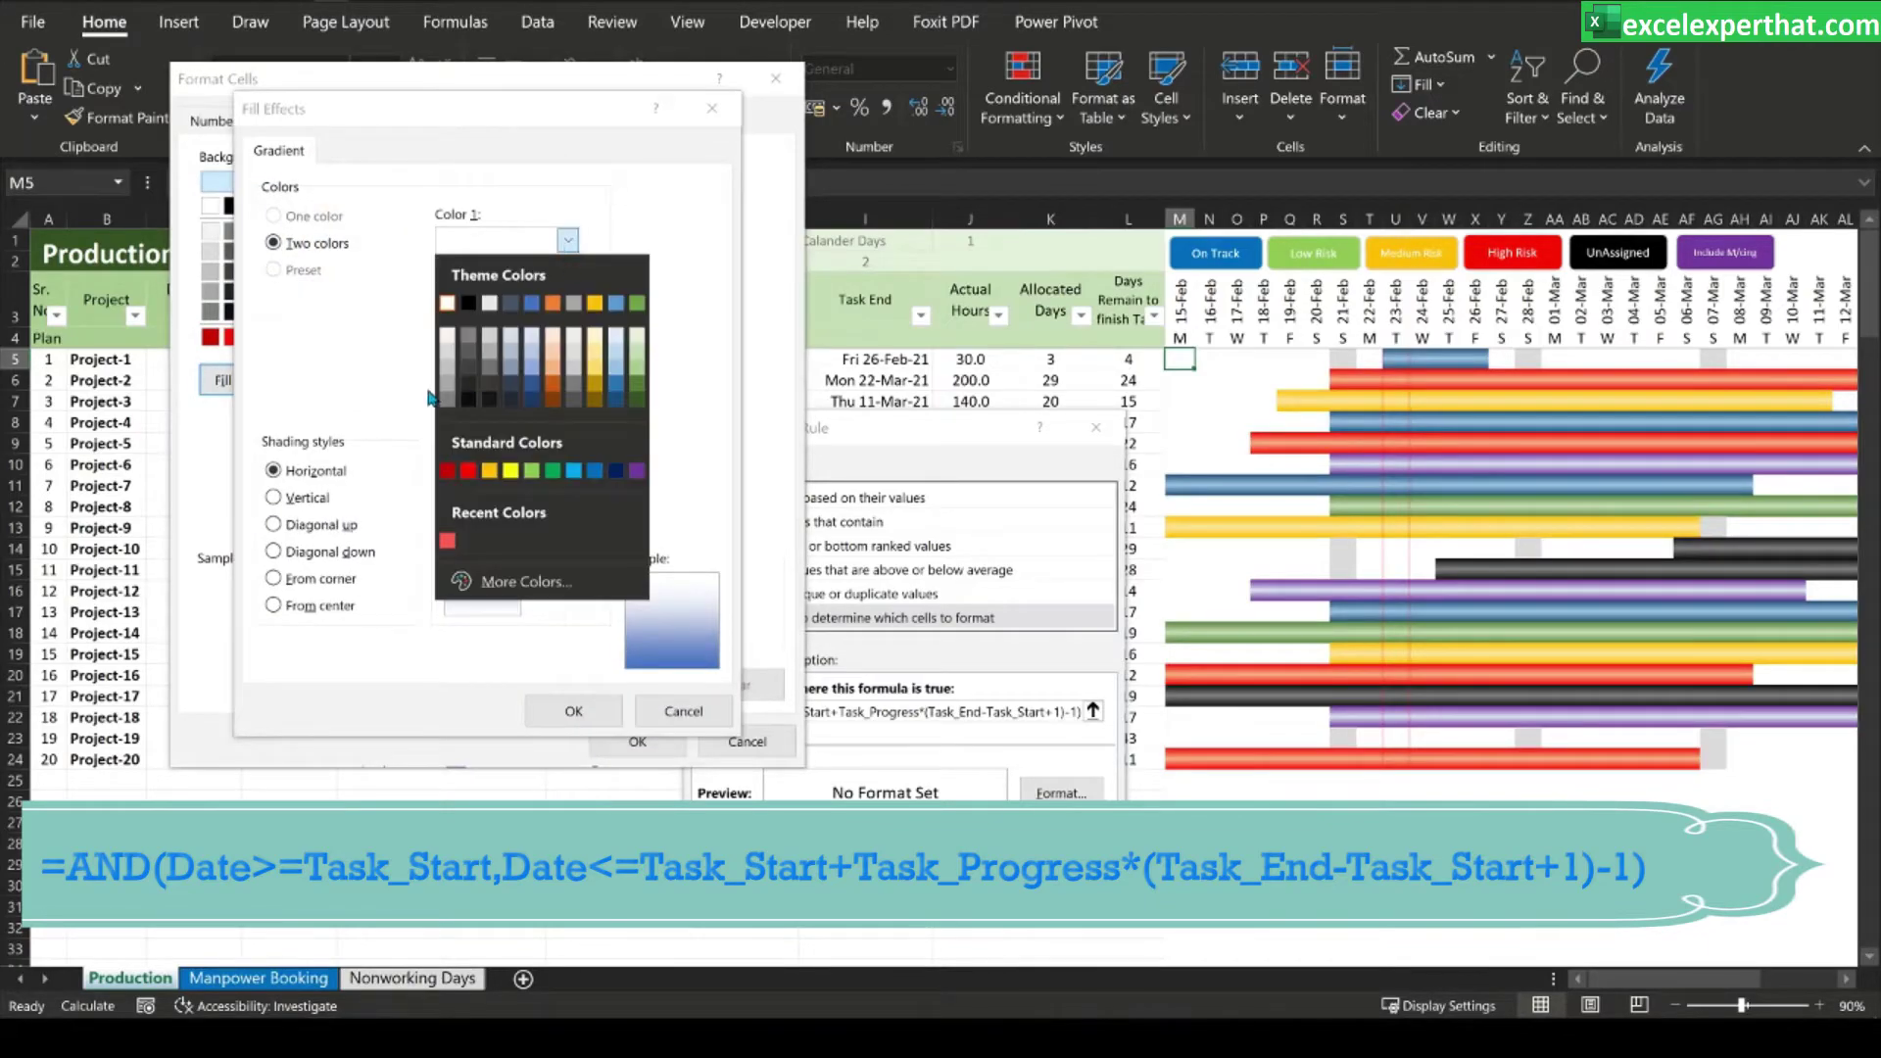
click(447, 378)
click(568, 299)
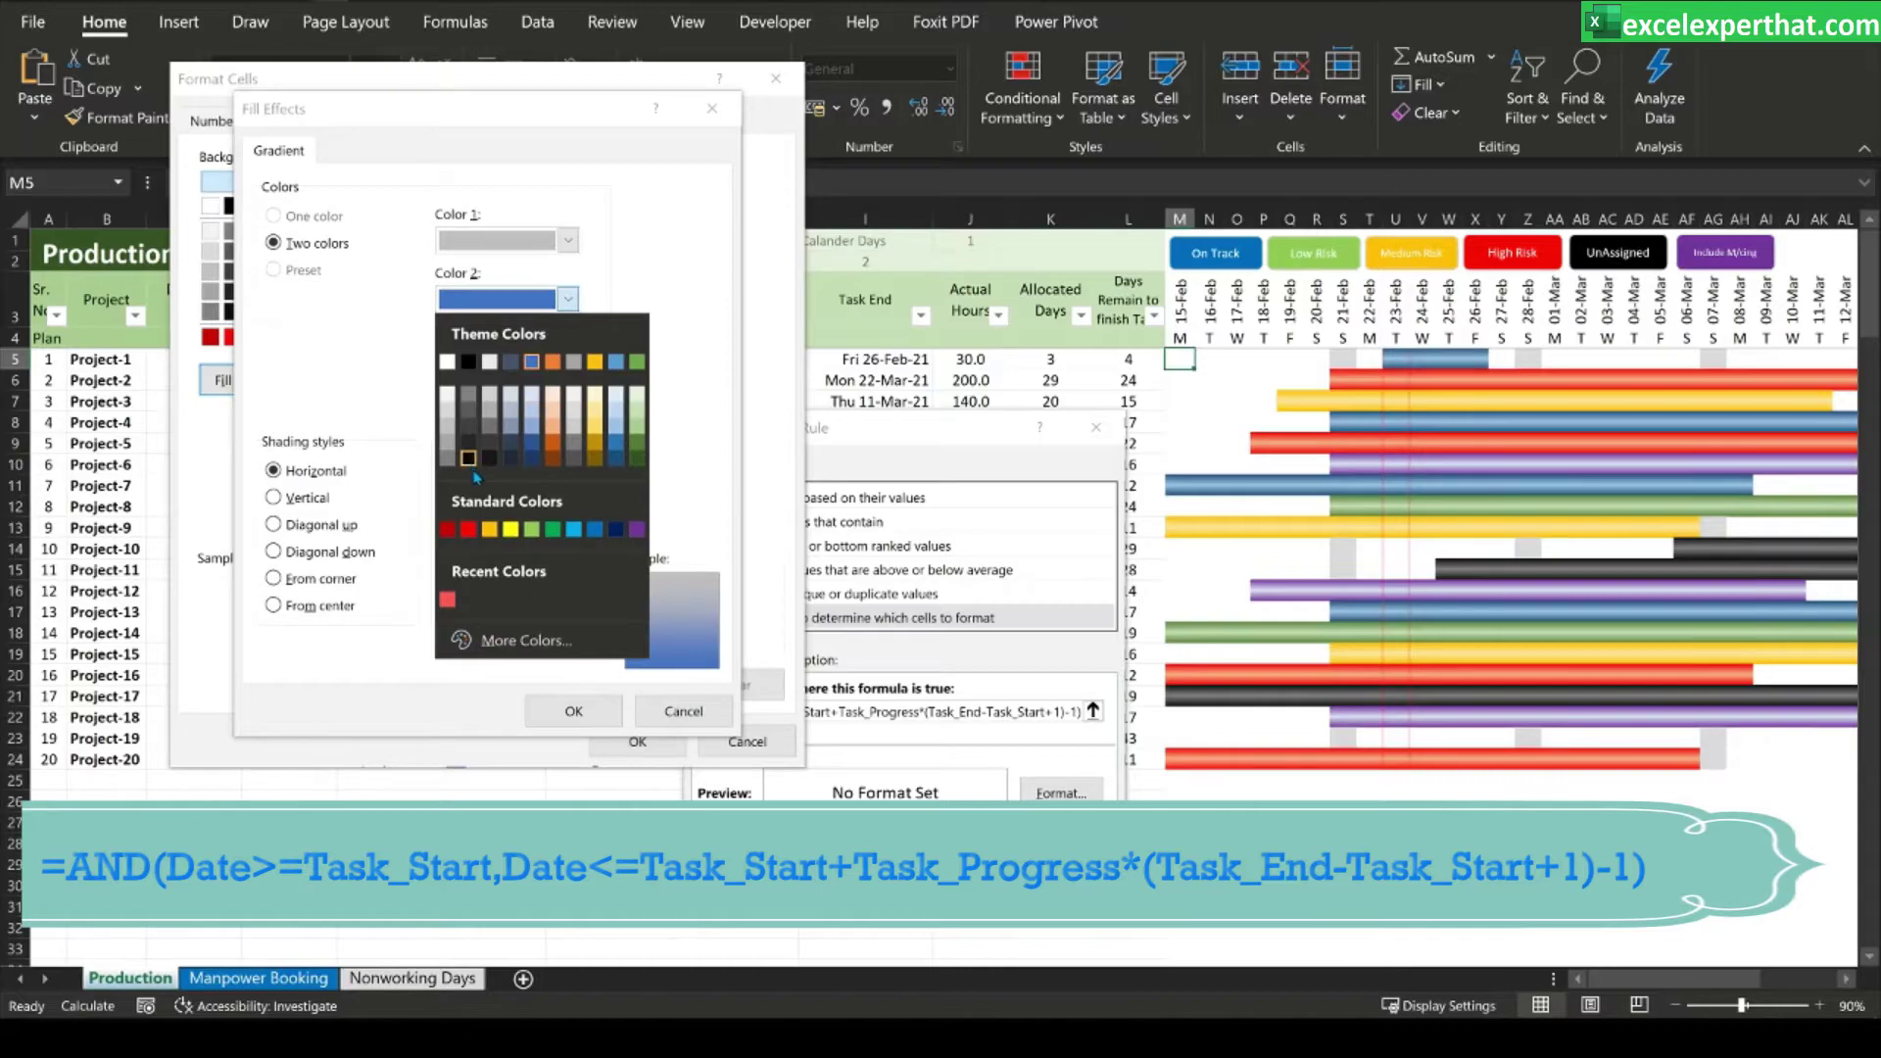
click(568, 298)
click(568, 299)
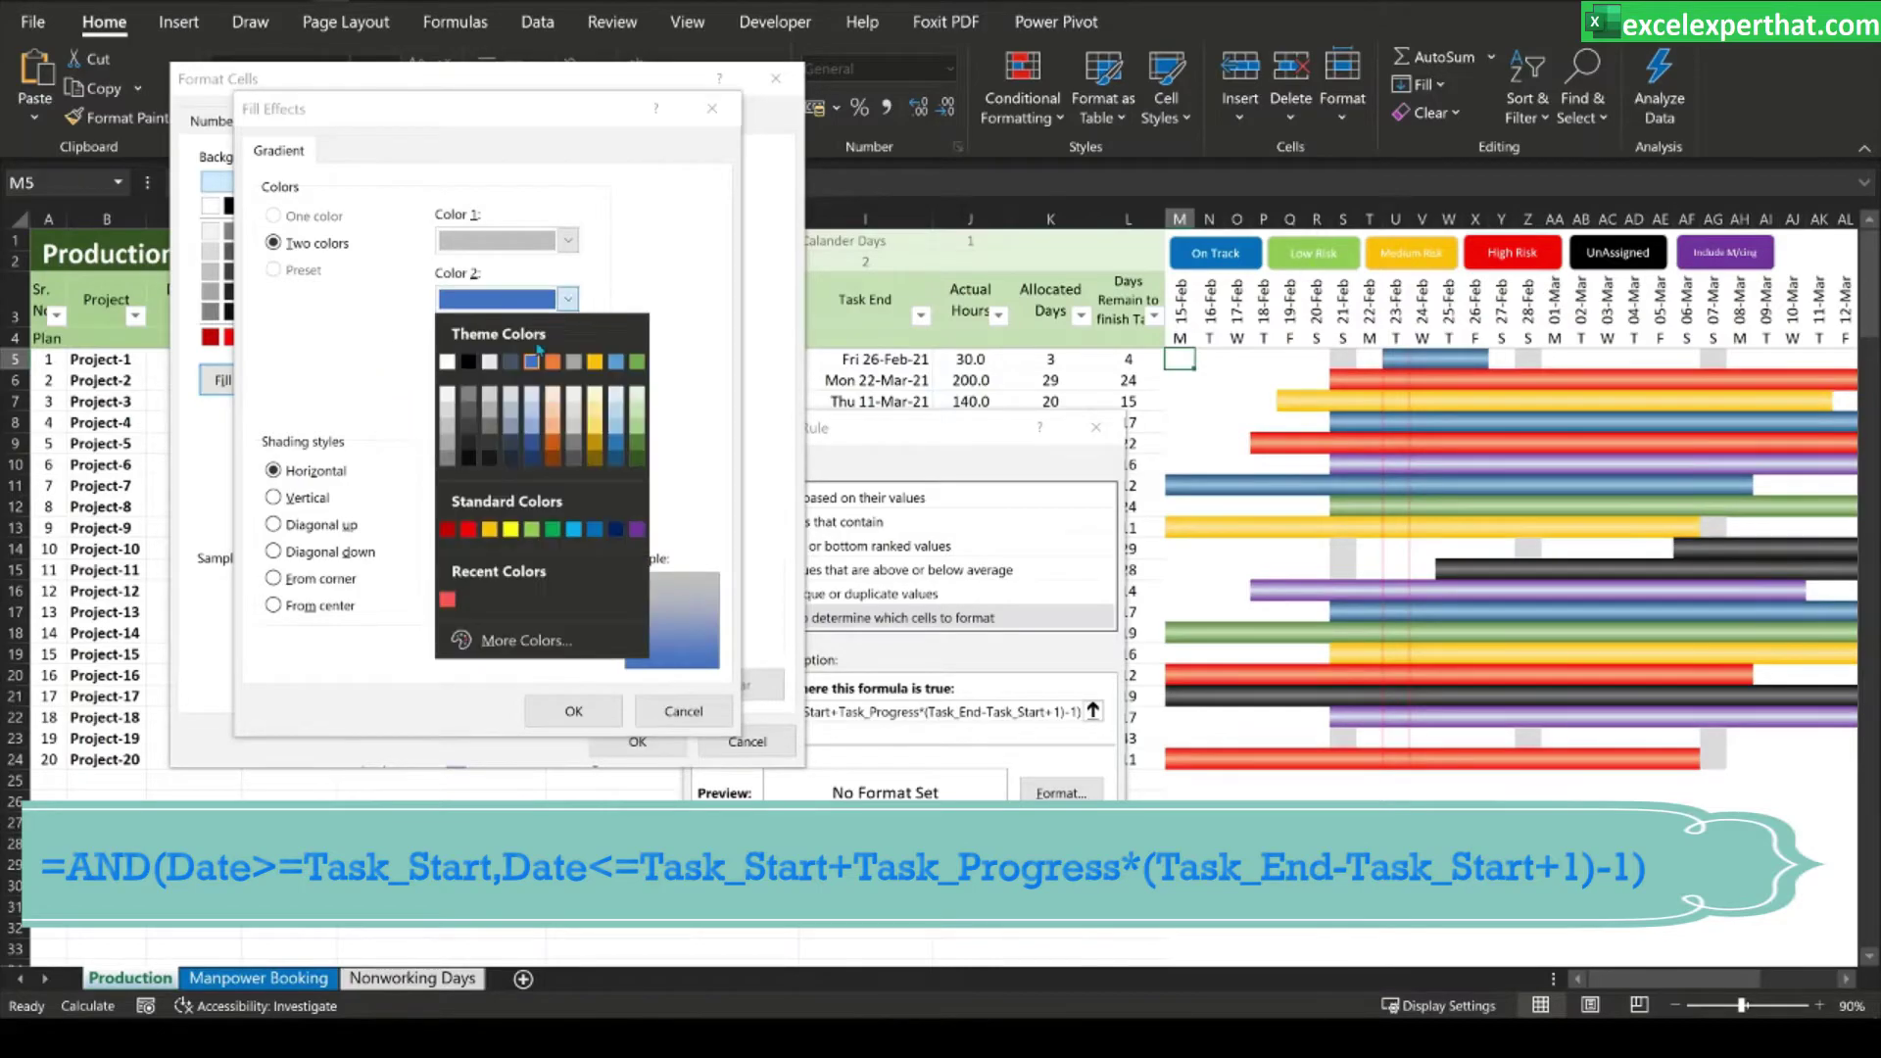
click(449, 400)
- Choose a gradient shading variant and confirm the grey gradient cell format
click(502, 588)
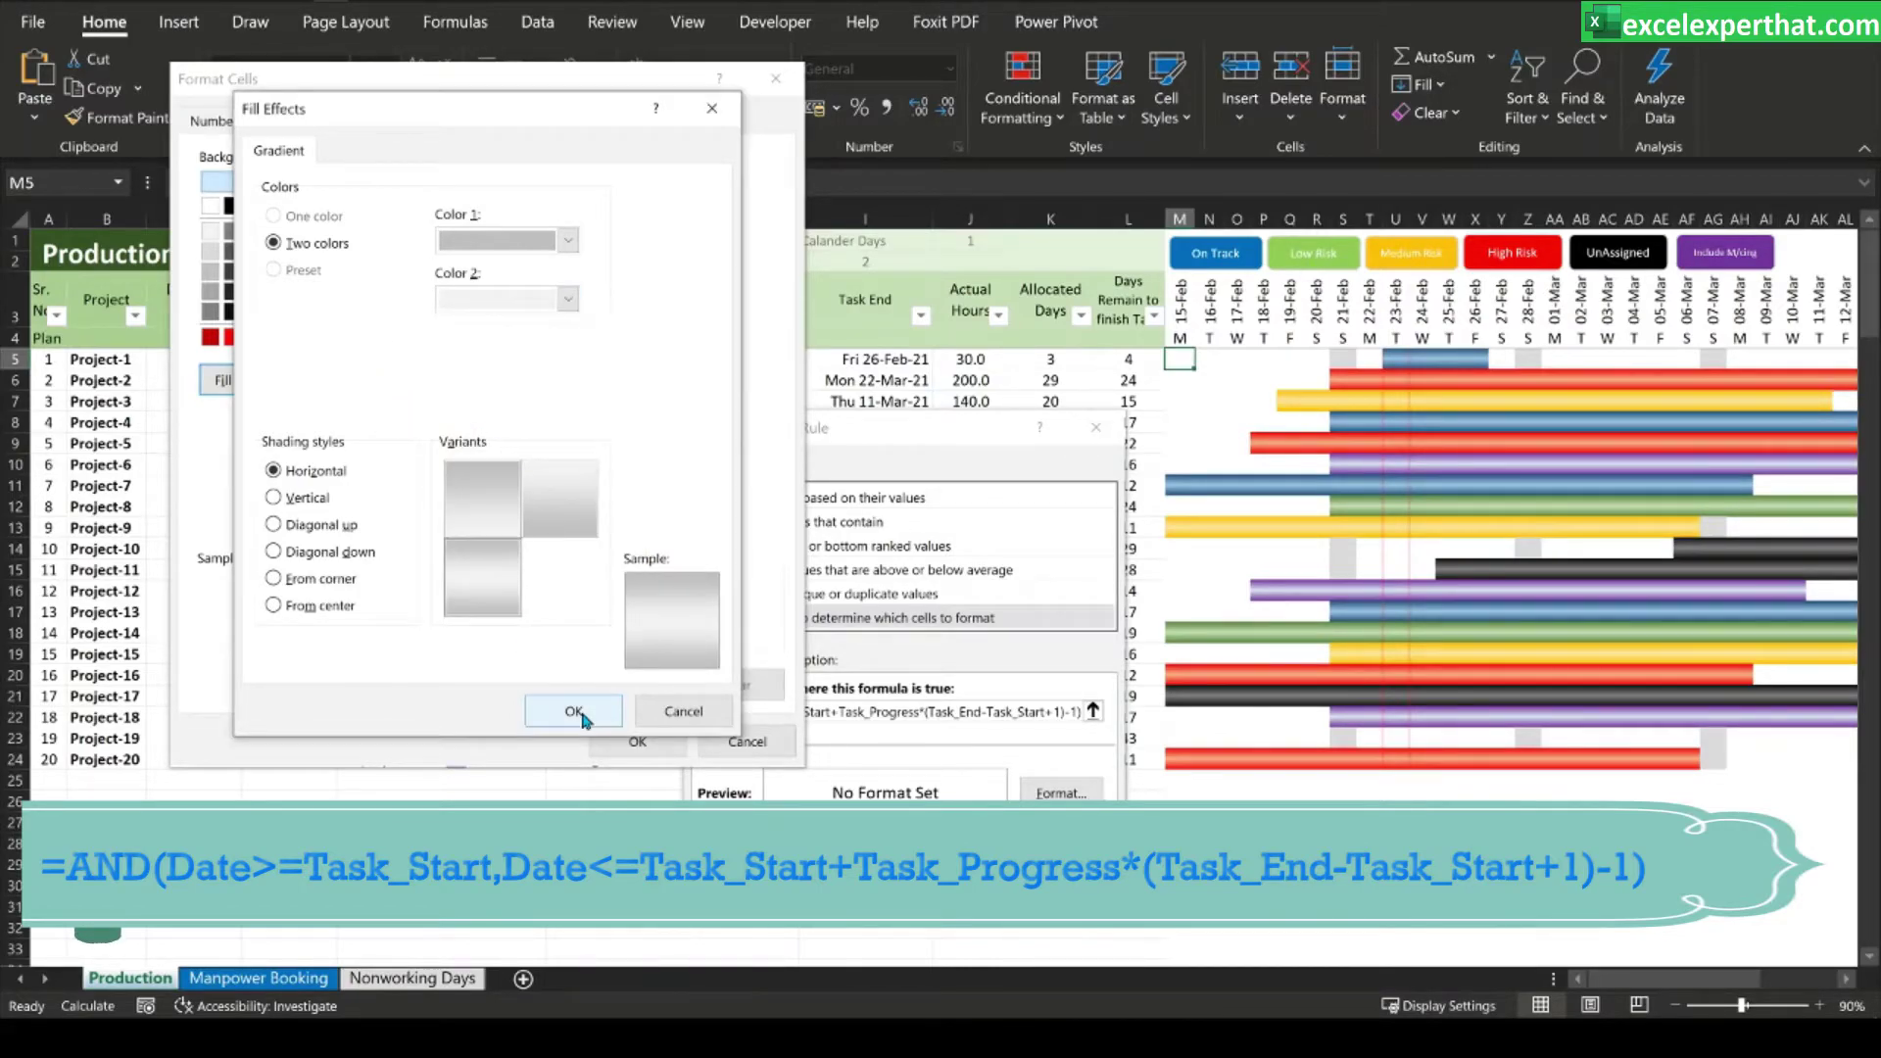
click(581, 722)
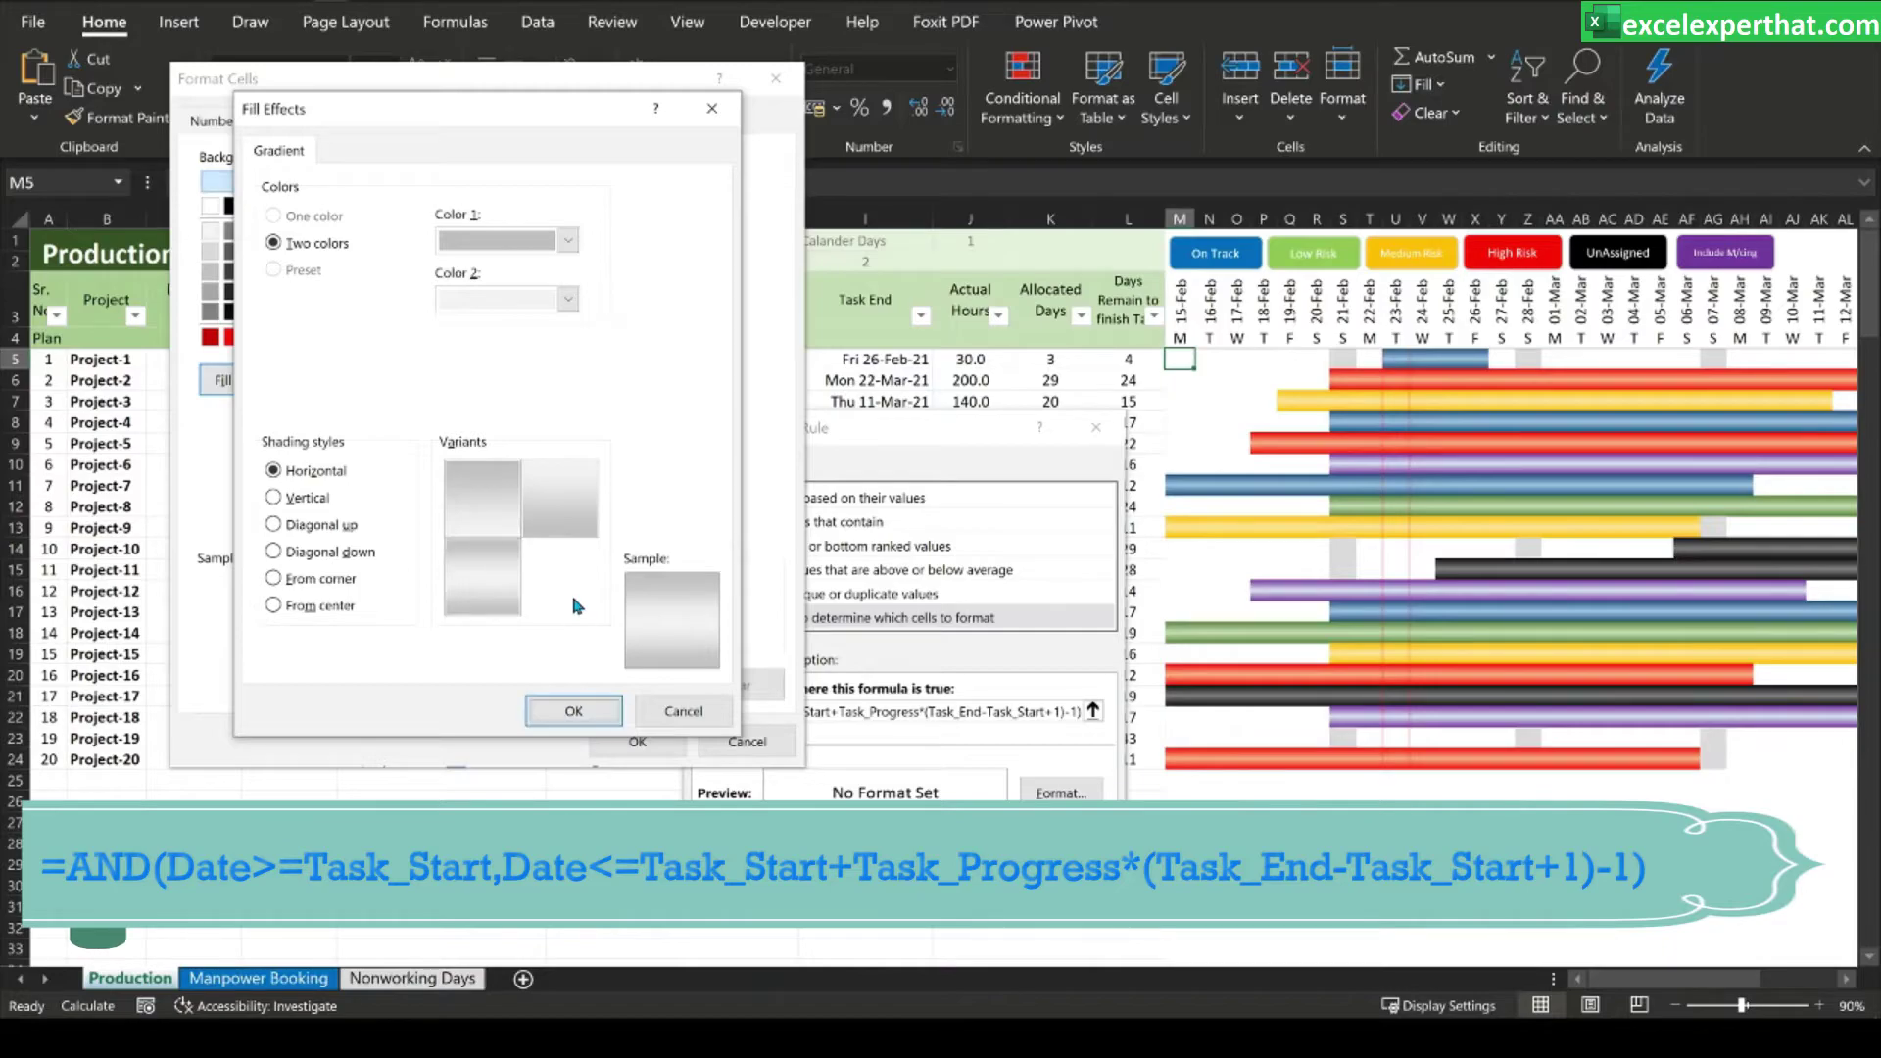
click(496, 588)
click(573, 713)
click(650, 742)
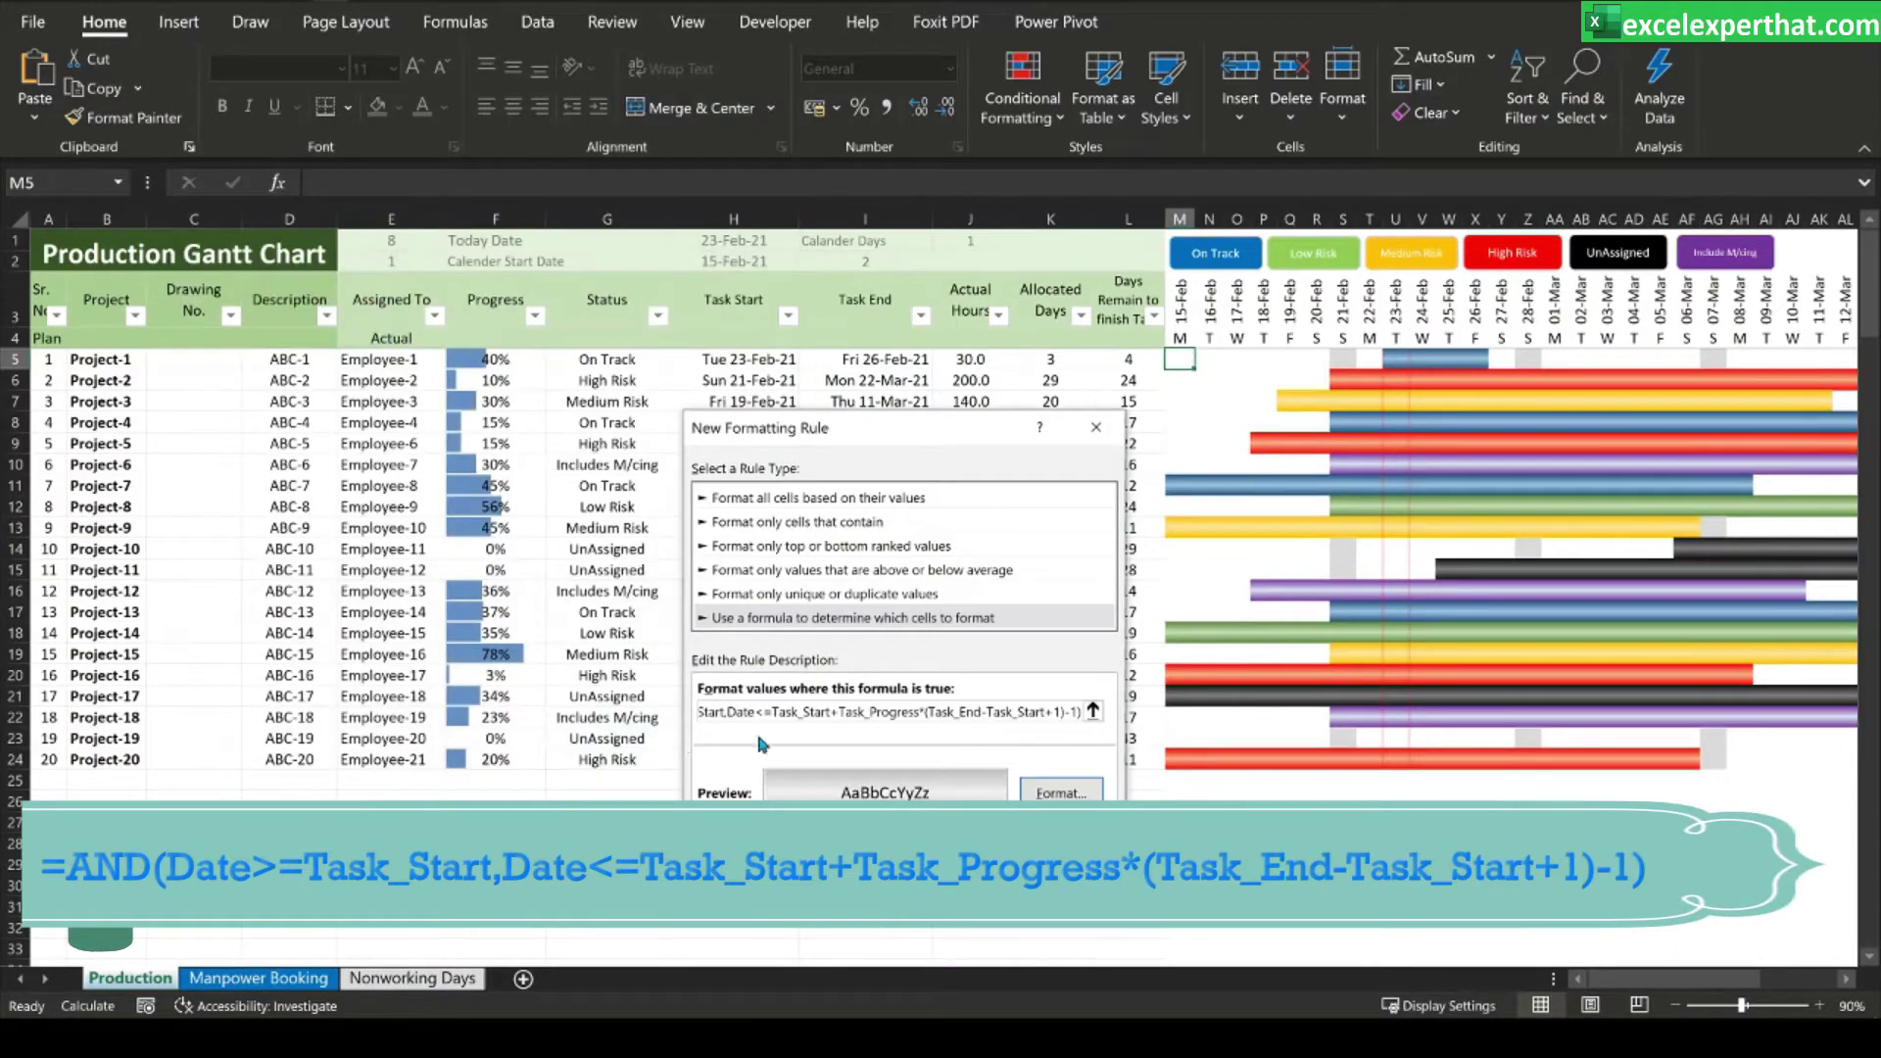
- Save the rule and apply it to =$M$5:$CU$24
key(Return)
click(593, 462)
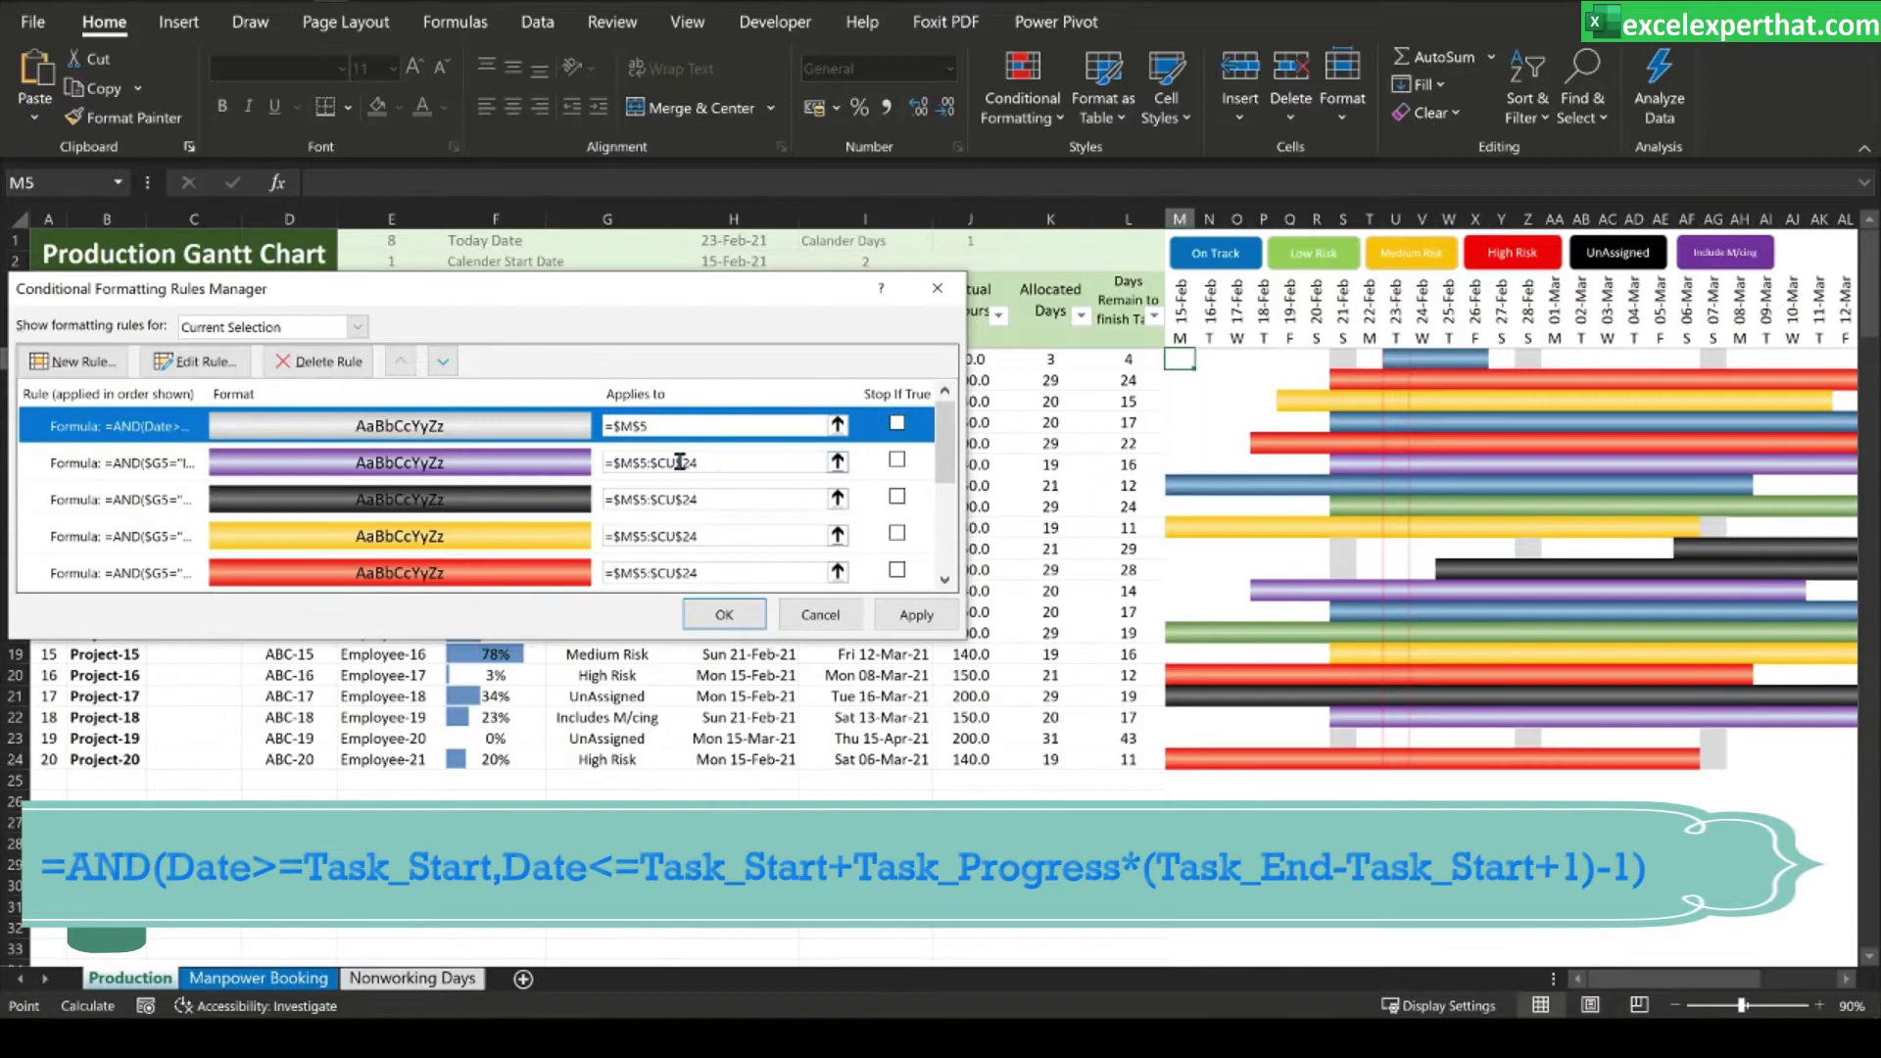
click(676, 427)
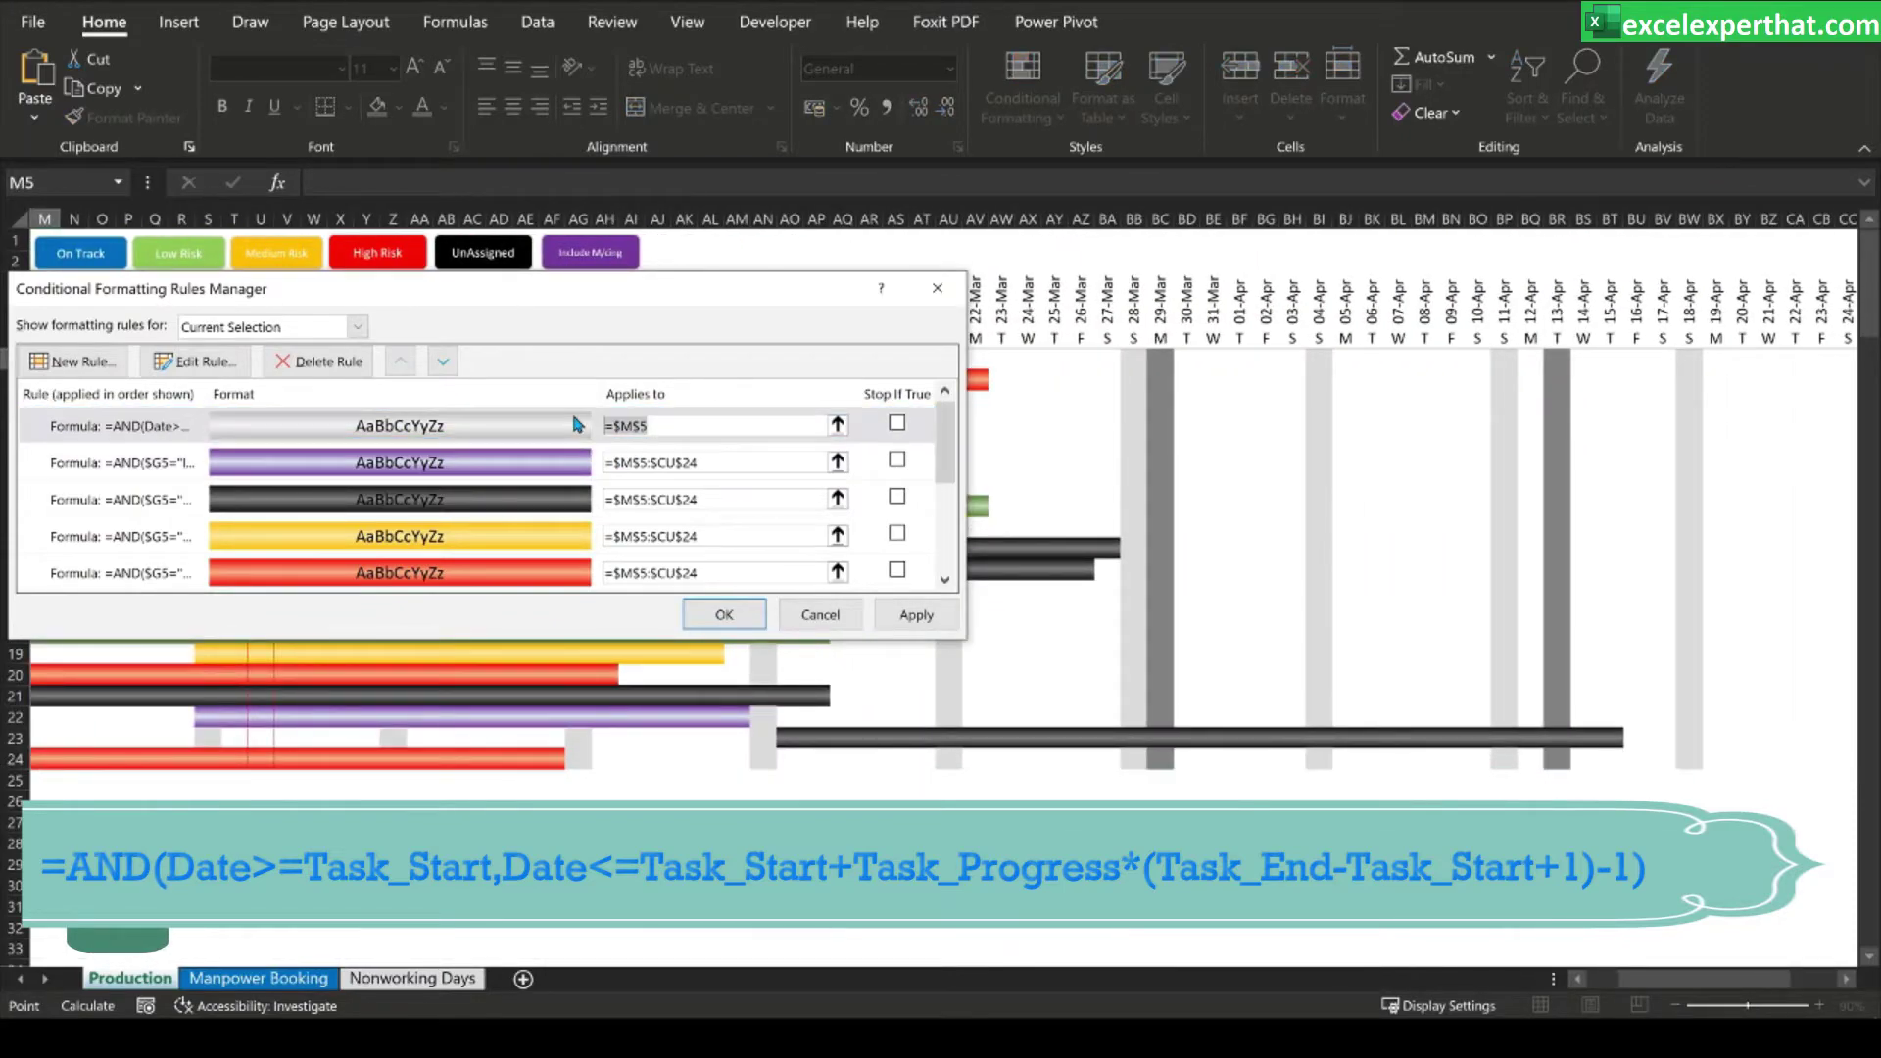
click(915, 615)
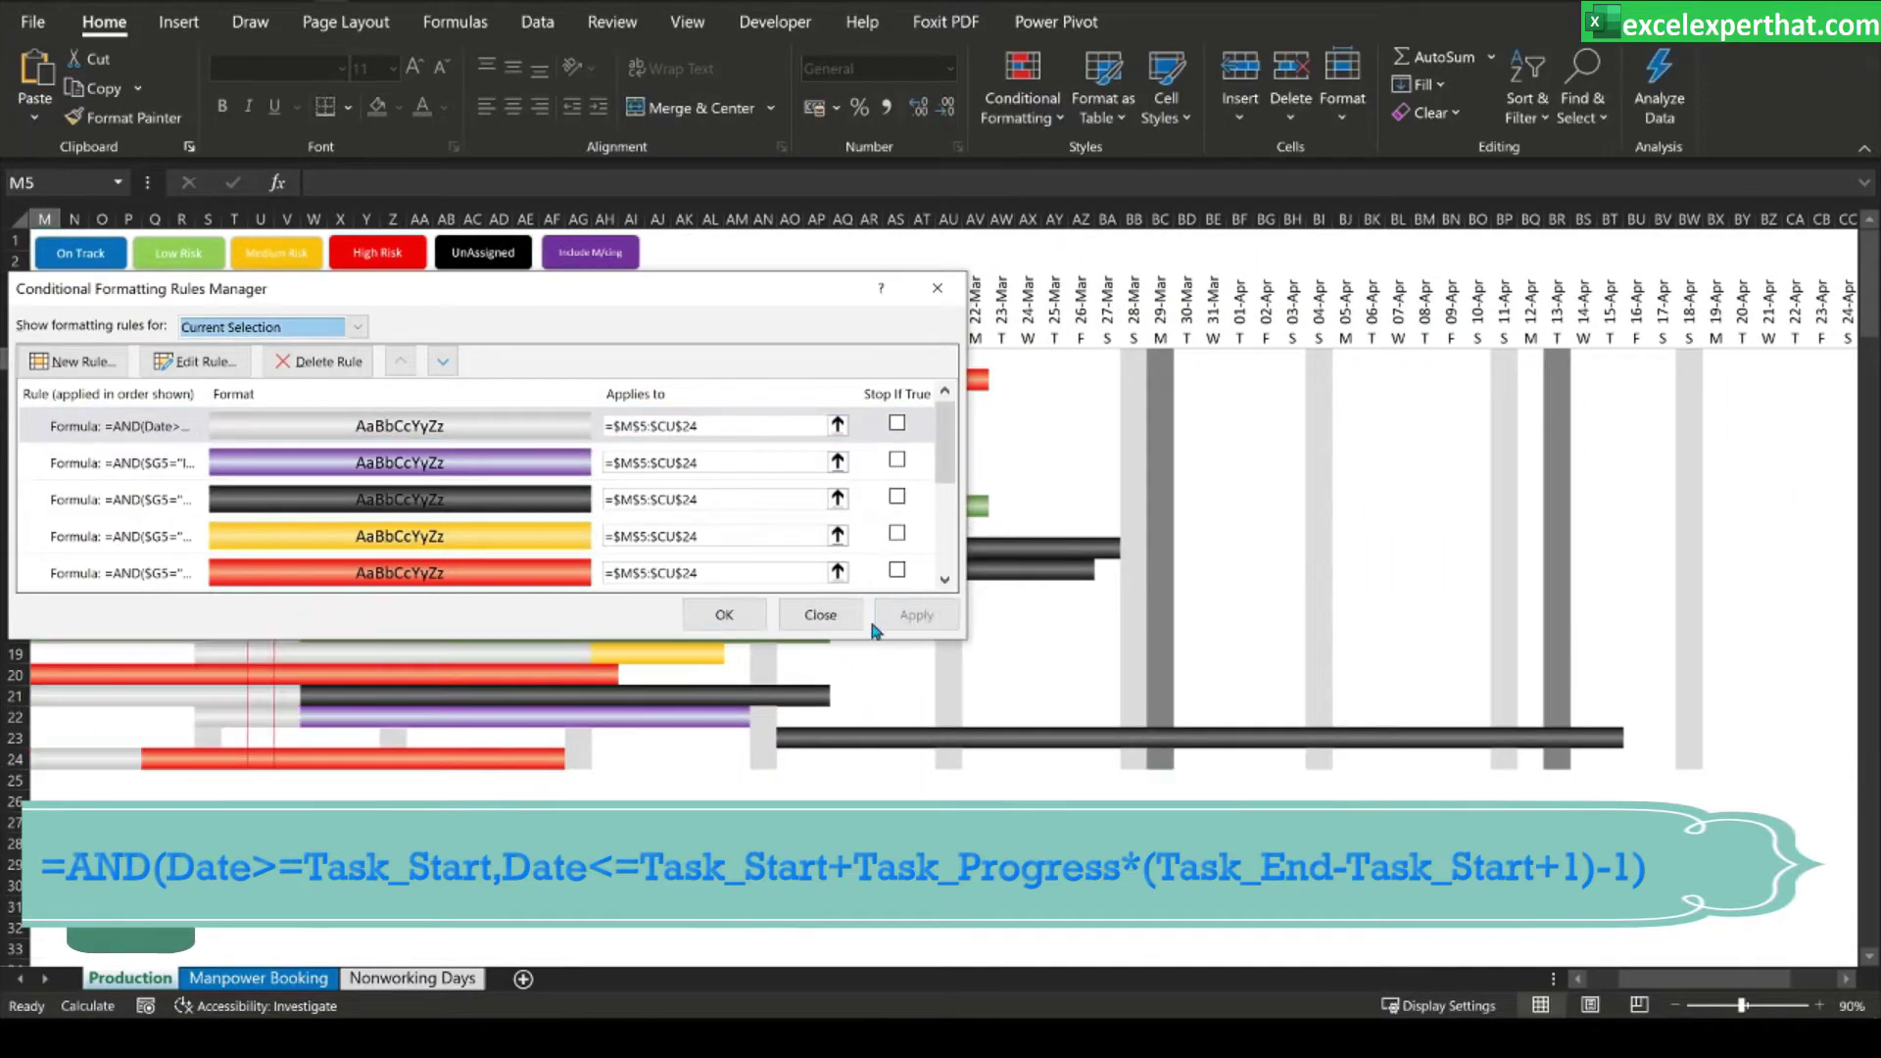
click(726, 614)
scroll(1617, 940, left, 4)
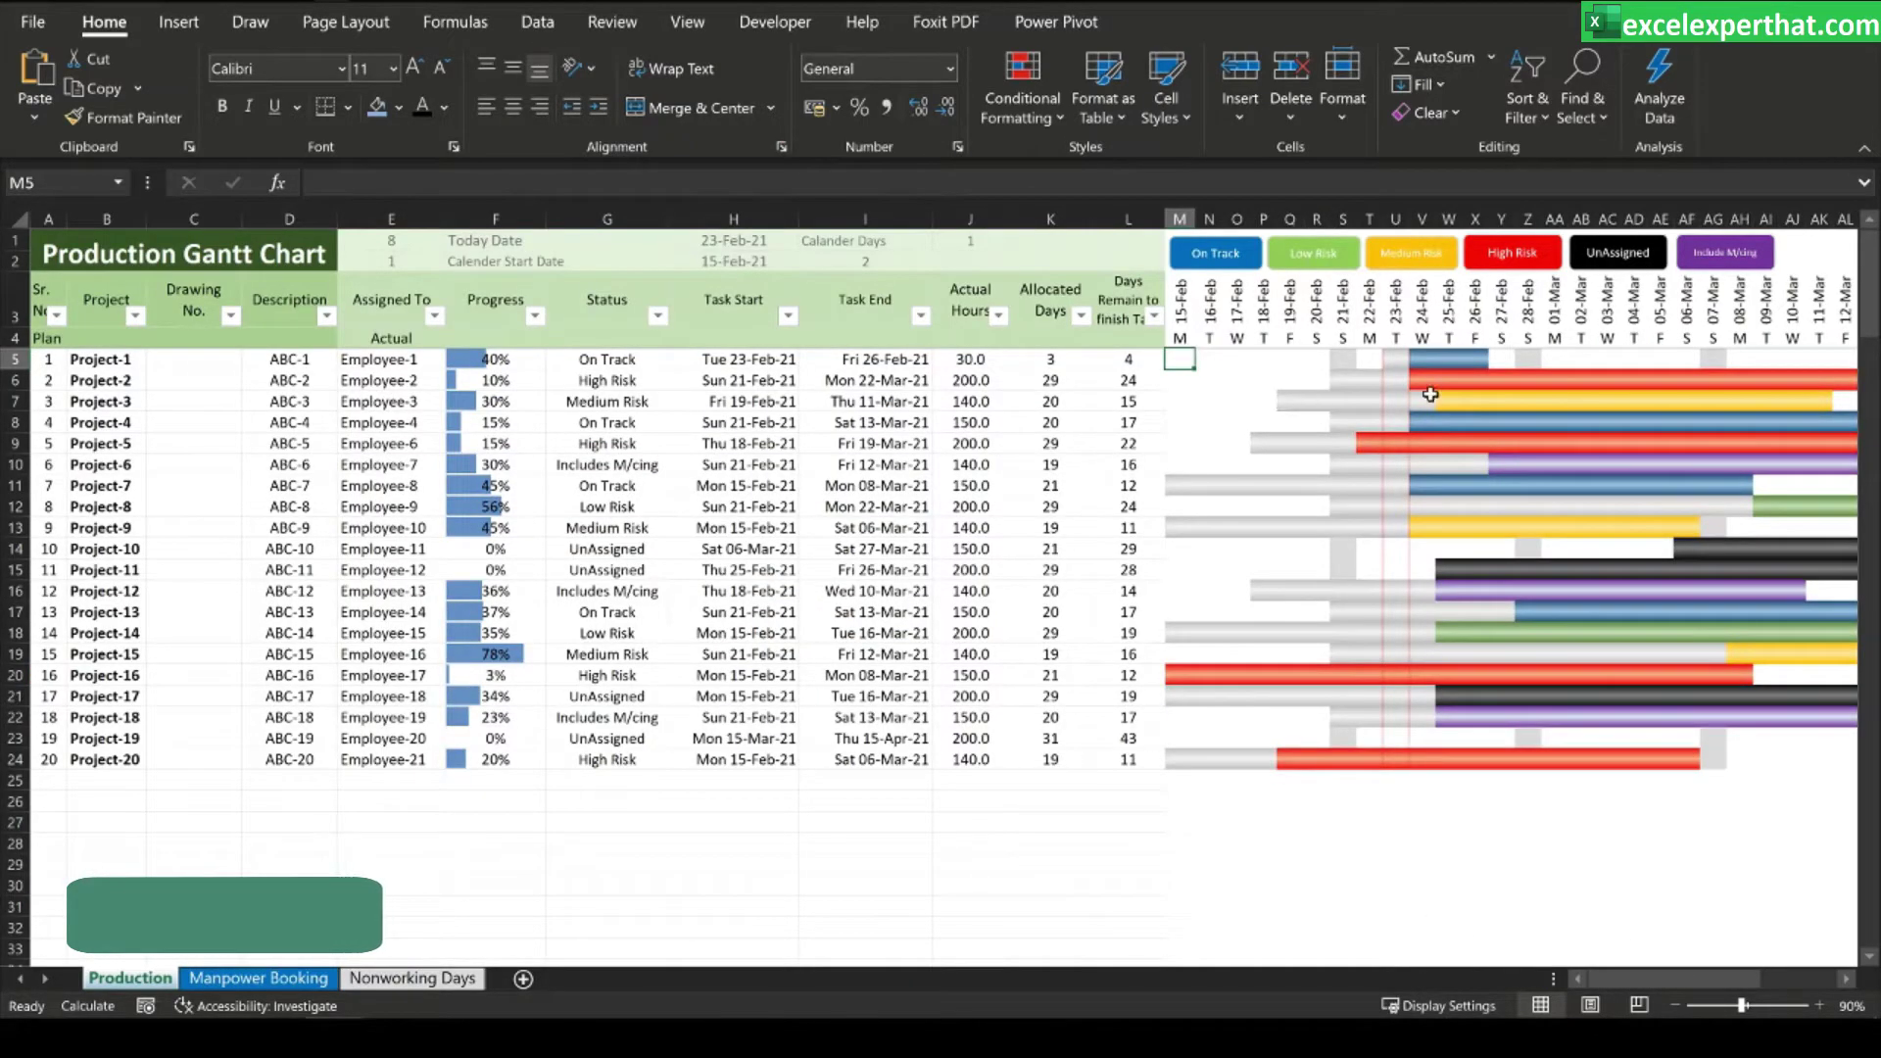
- Set Project-1's progress to 90% and Project-2's to 50%
click(501, 359)
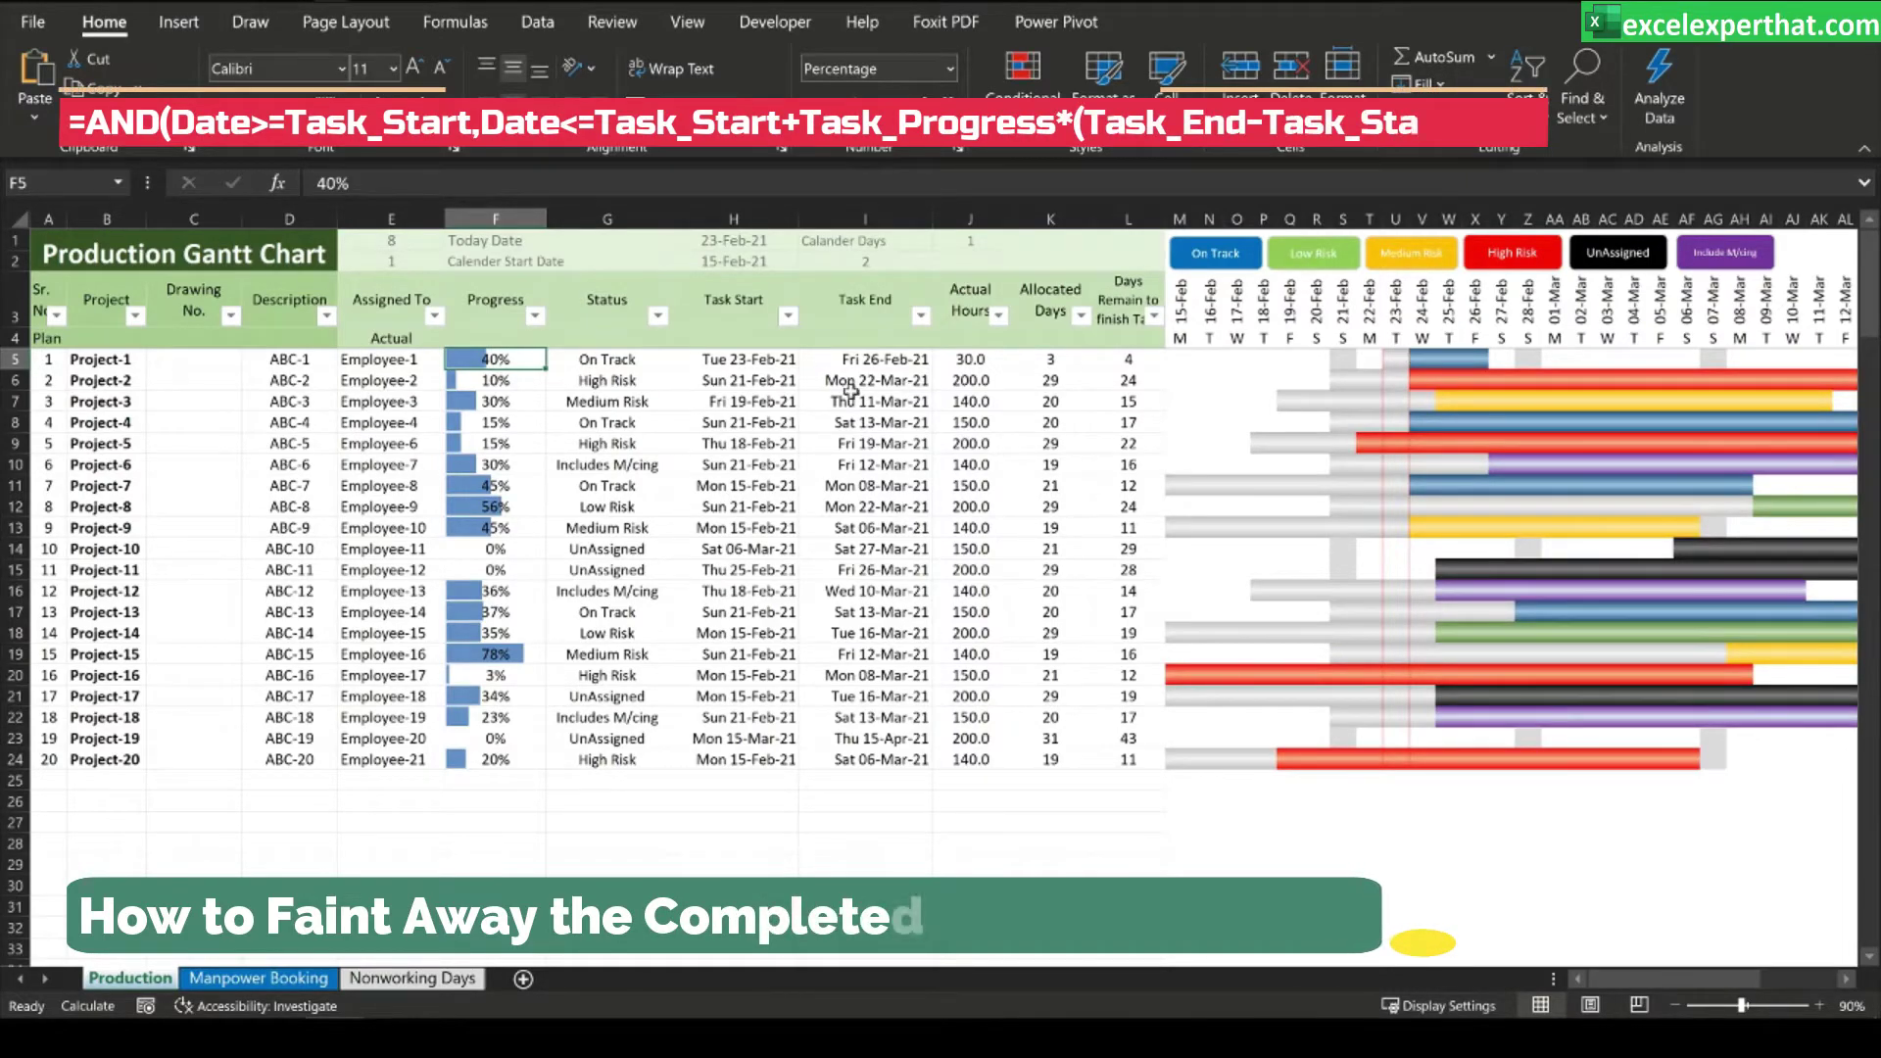
text(90)
click(618, 464)
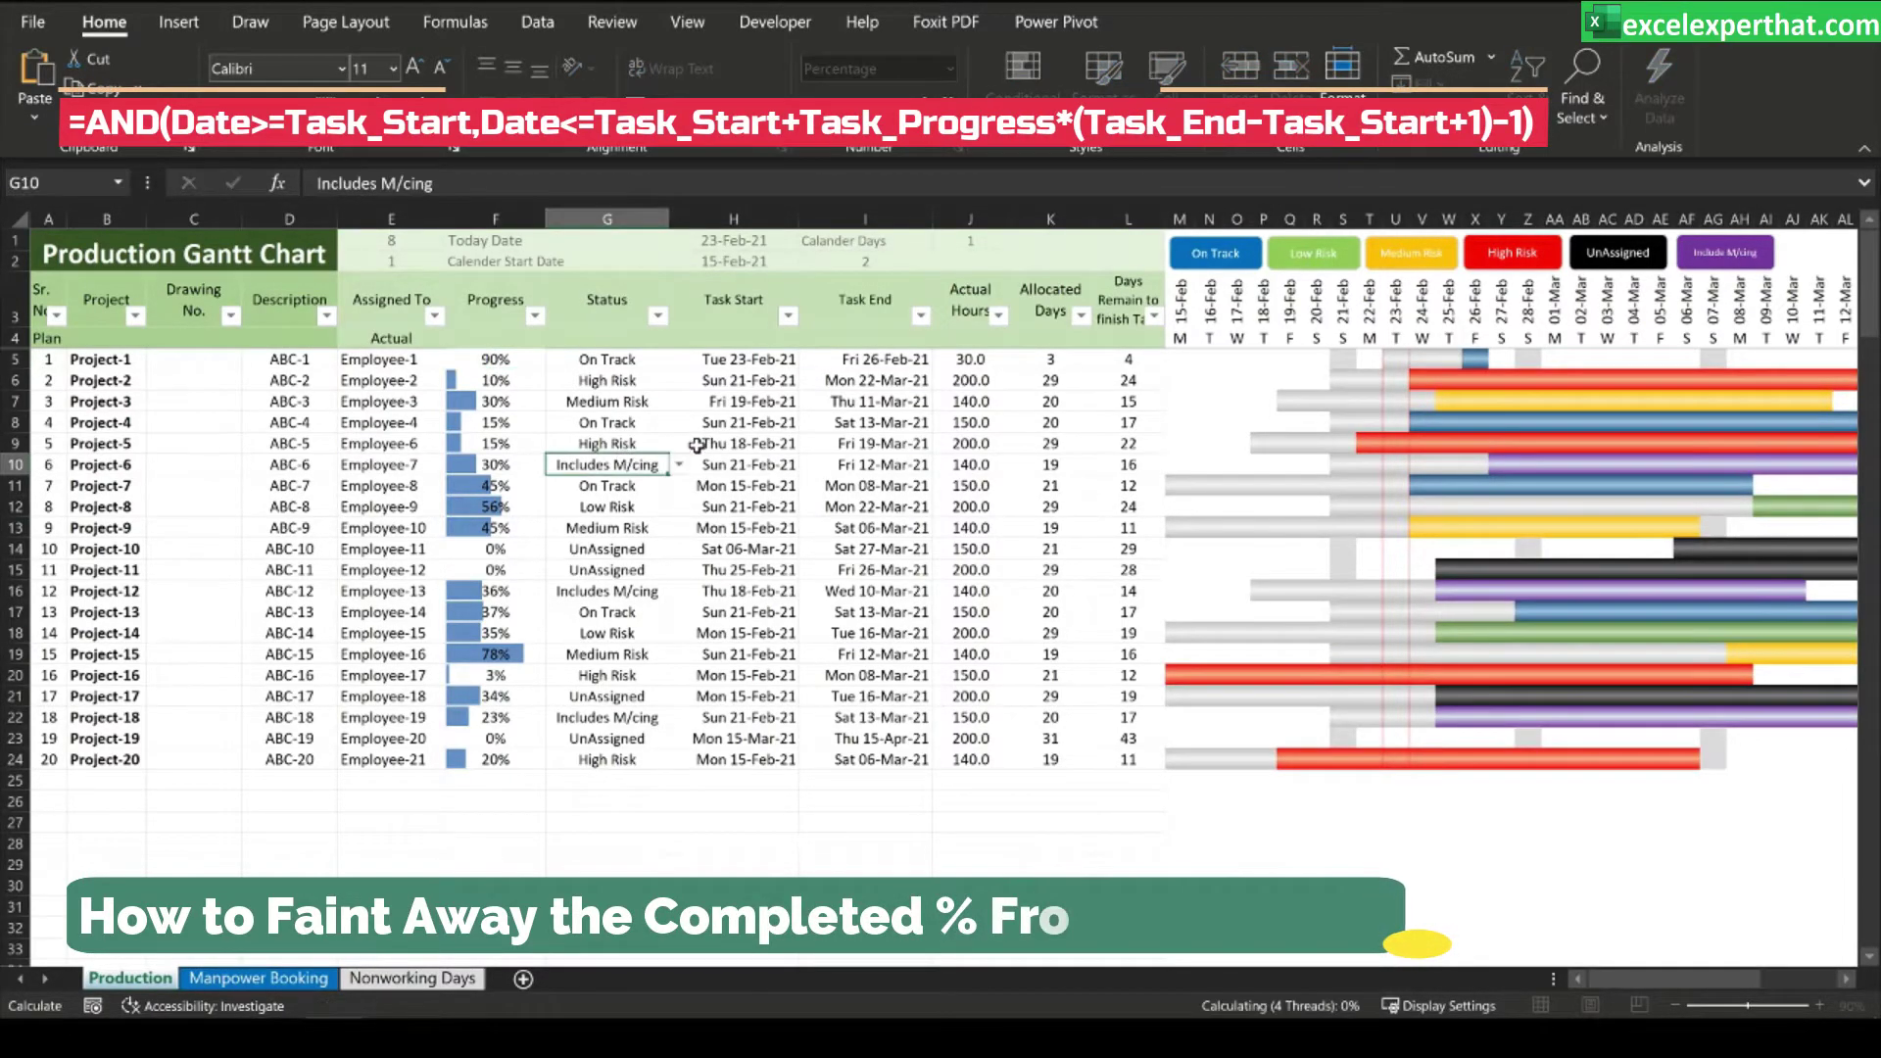
click(526, 359)
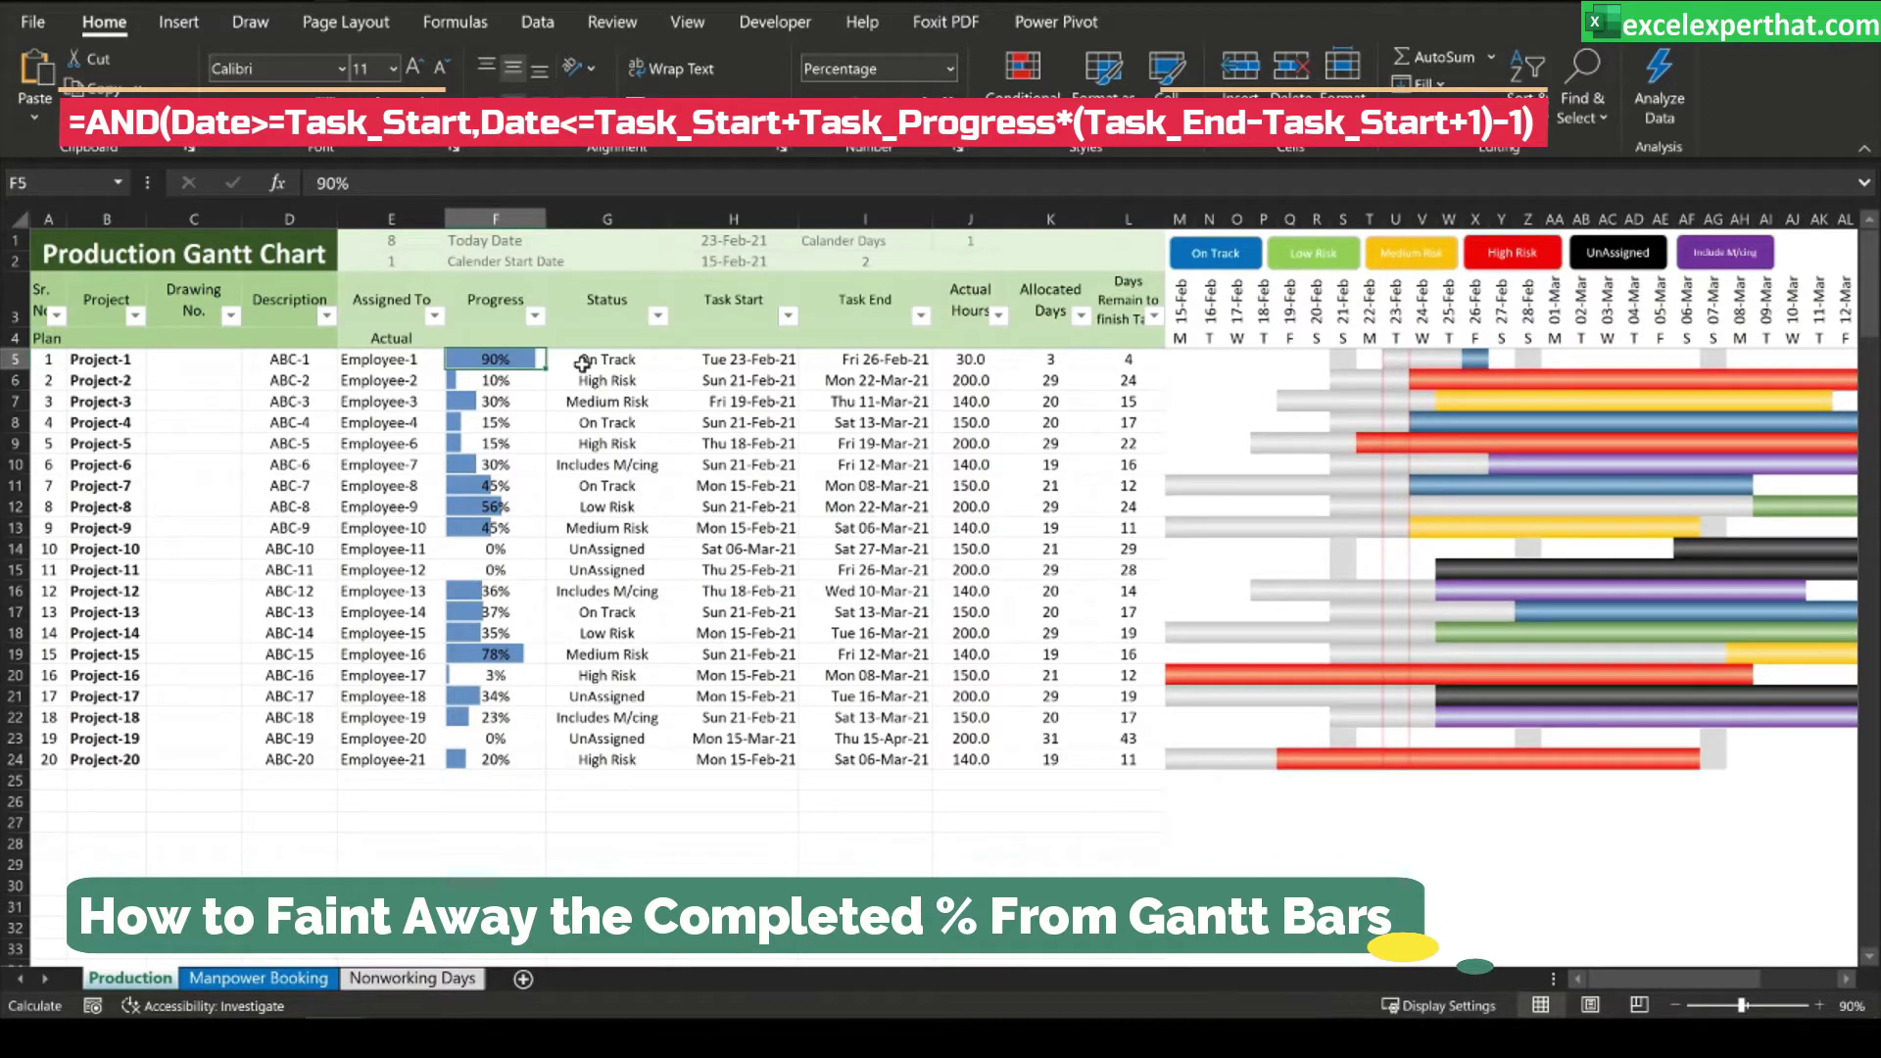
click(529, 382)
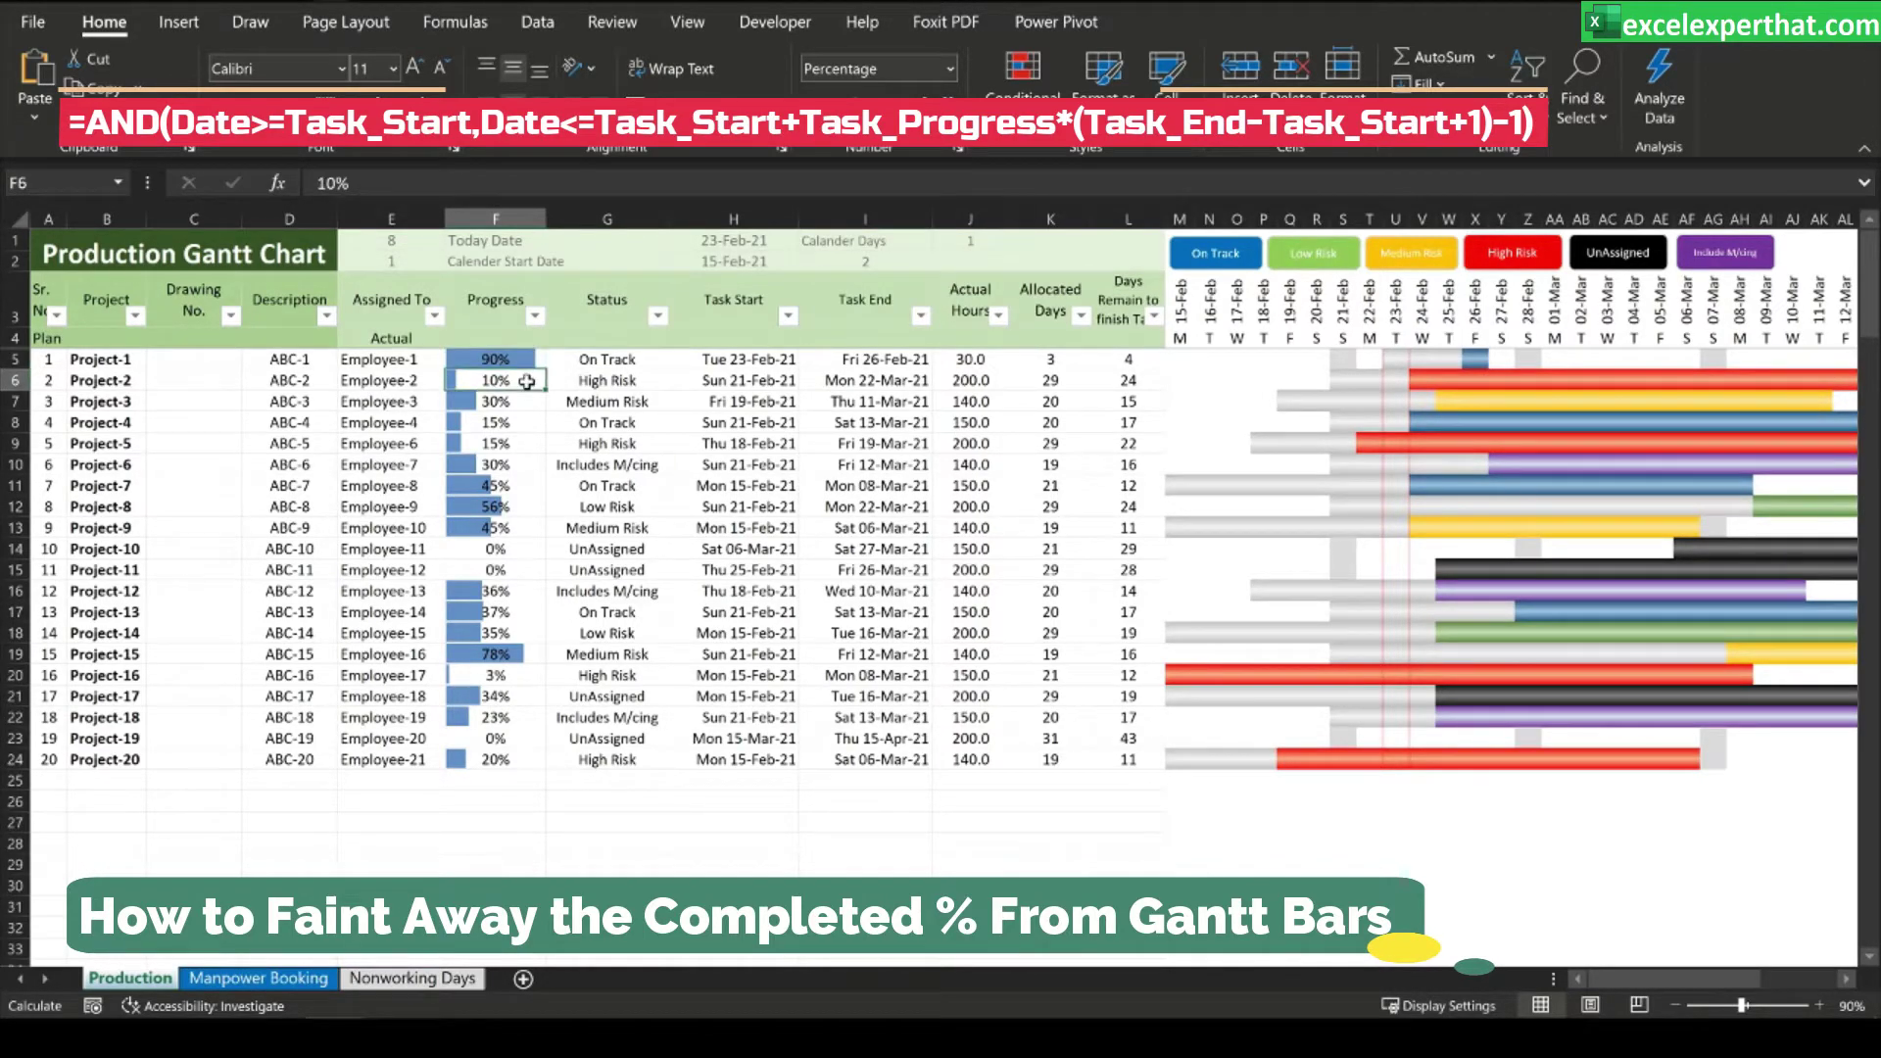
text(50)
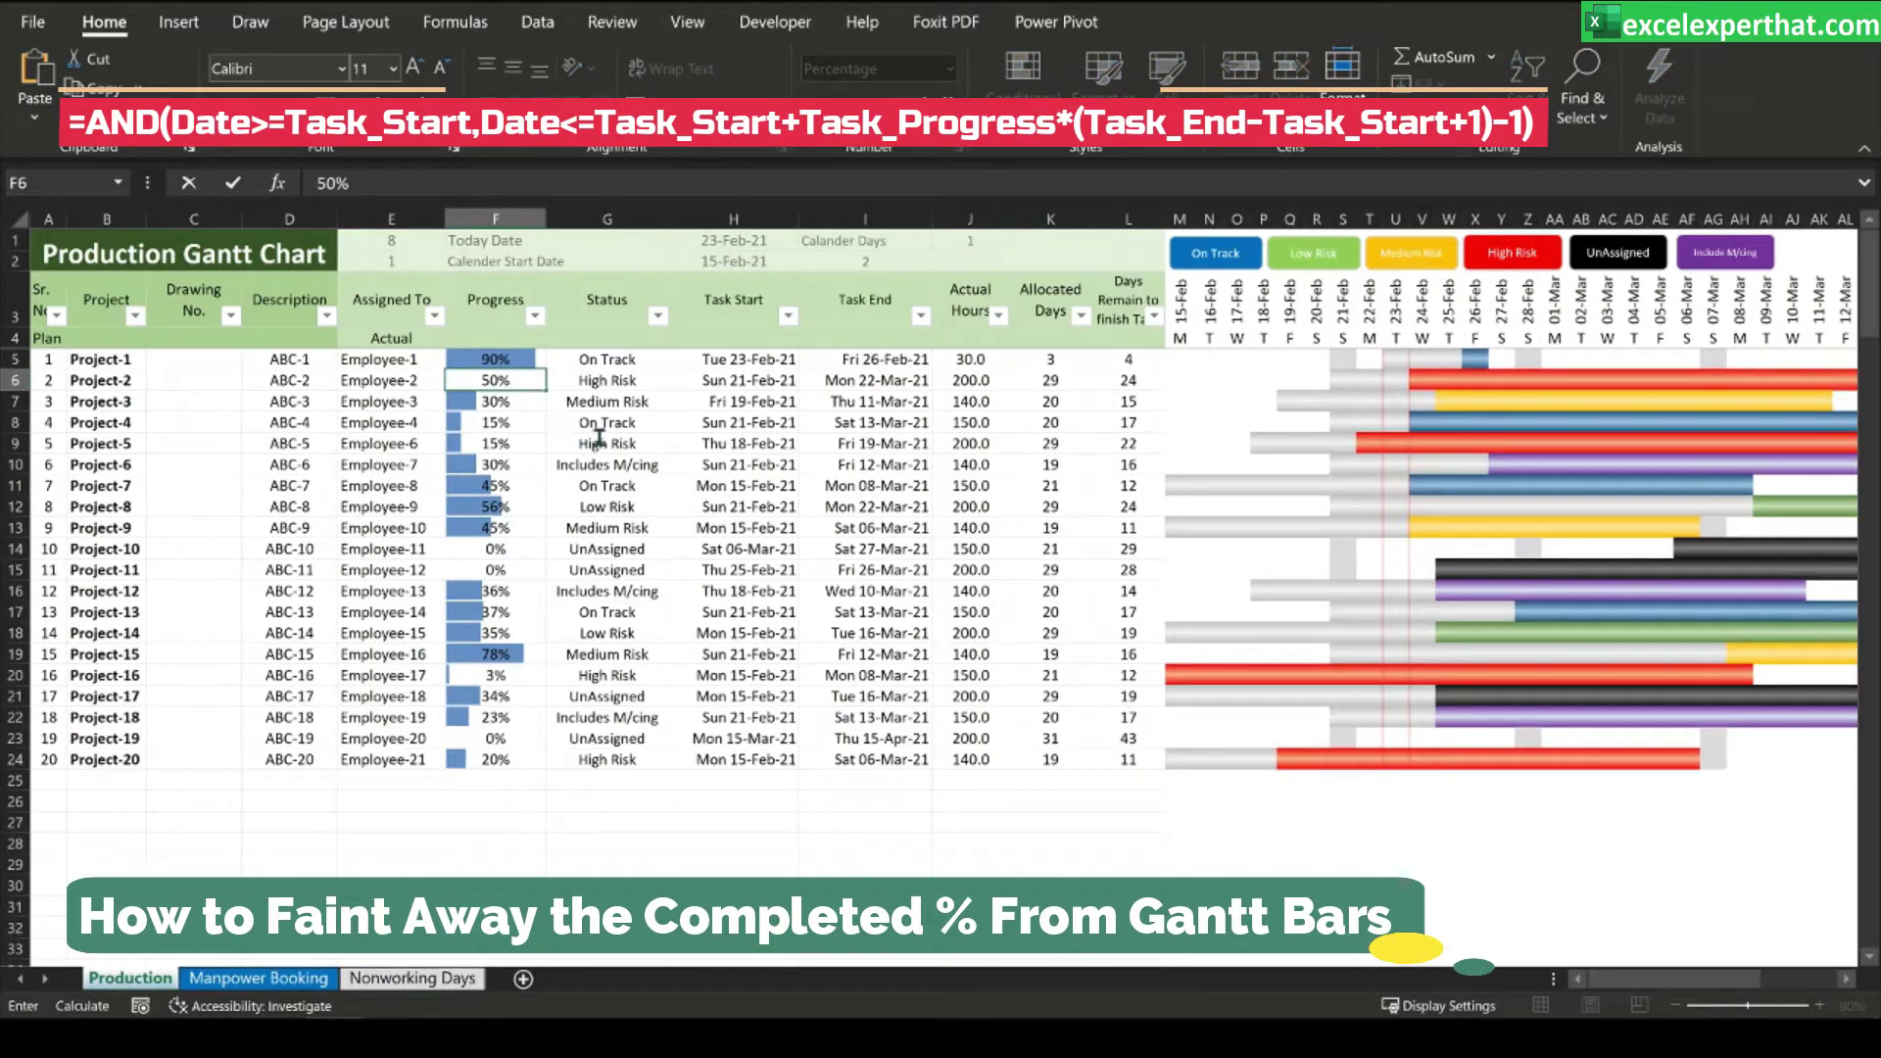
click(608, 443)
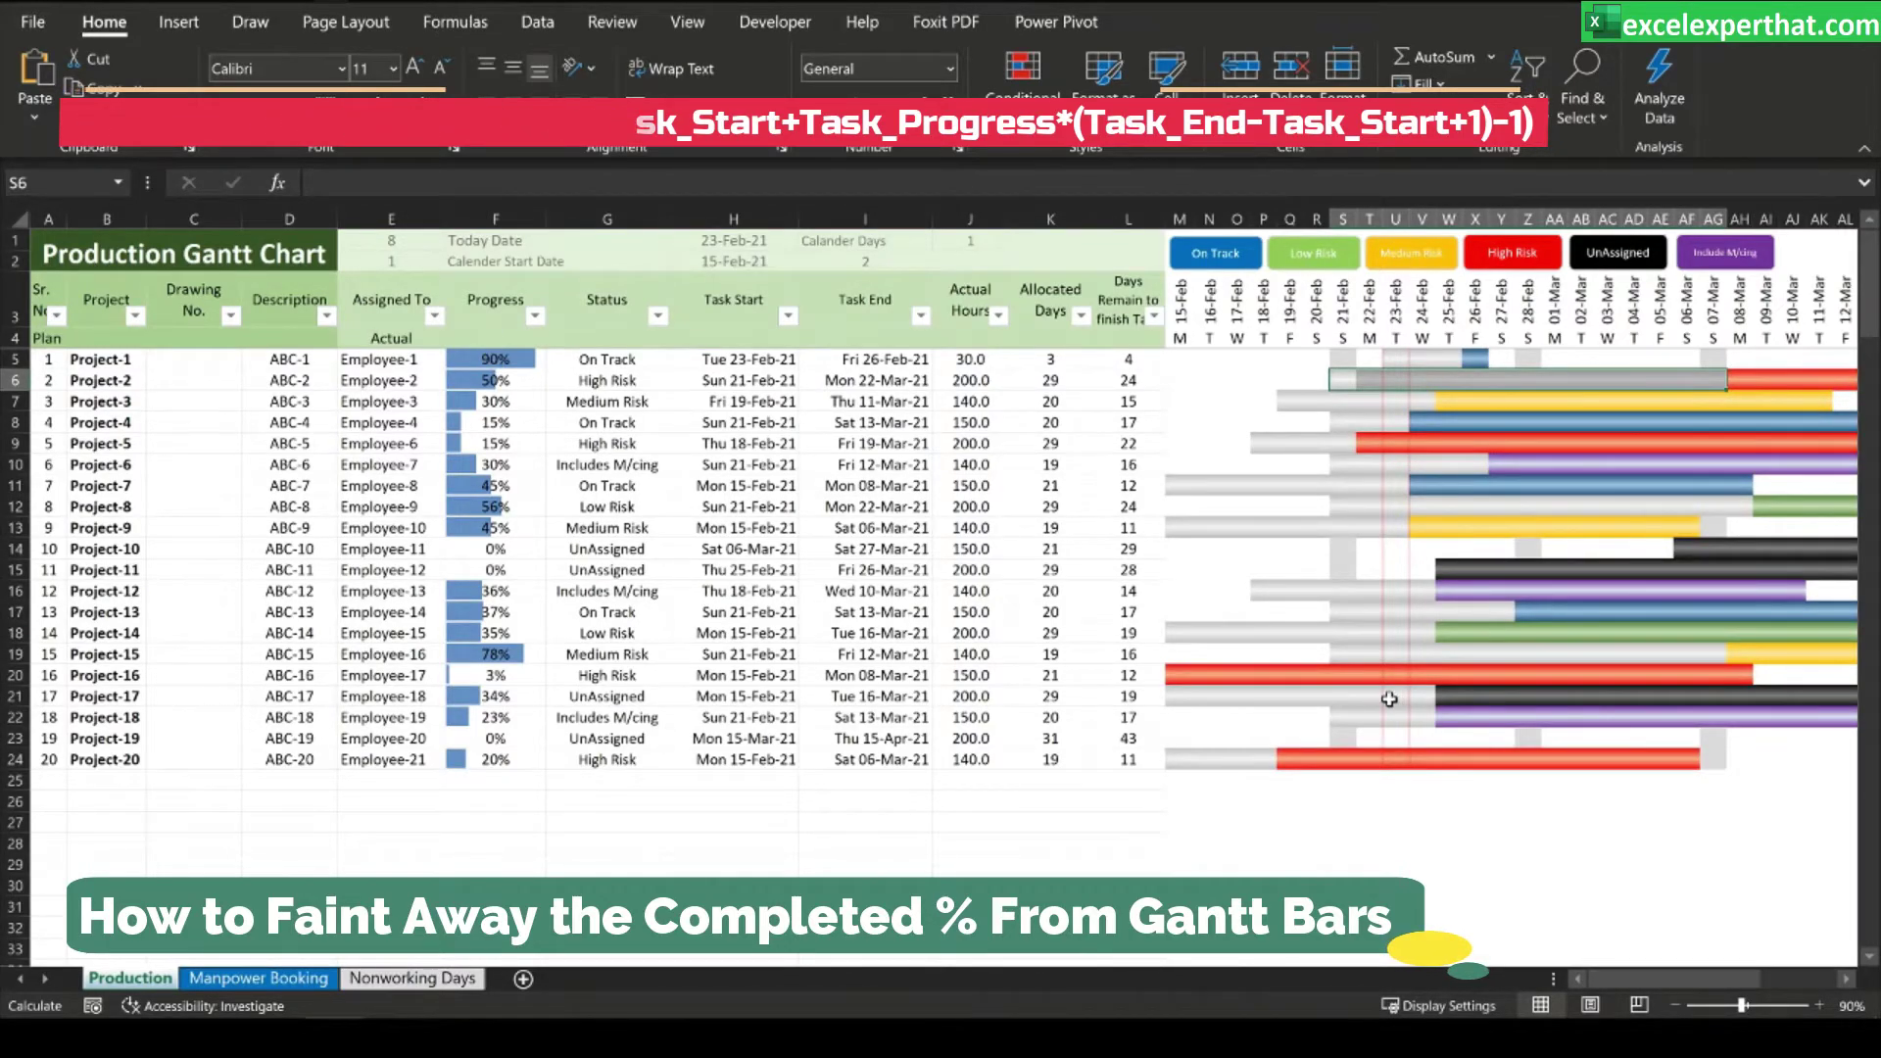
- Check the rows of Projects 5, 16 and 20 against the 23-Feb date column
drag(495, 298, 495, 549)
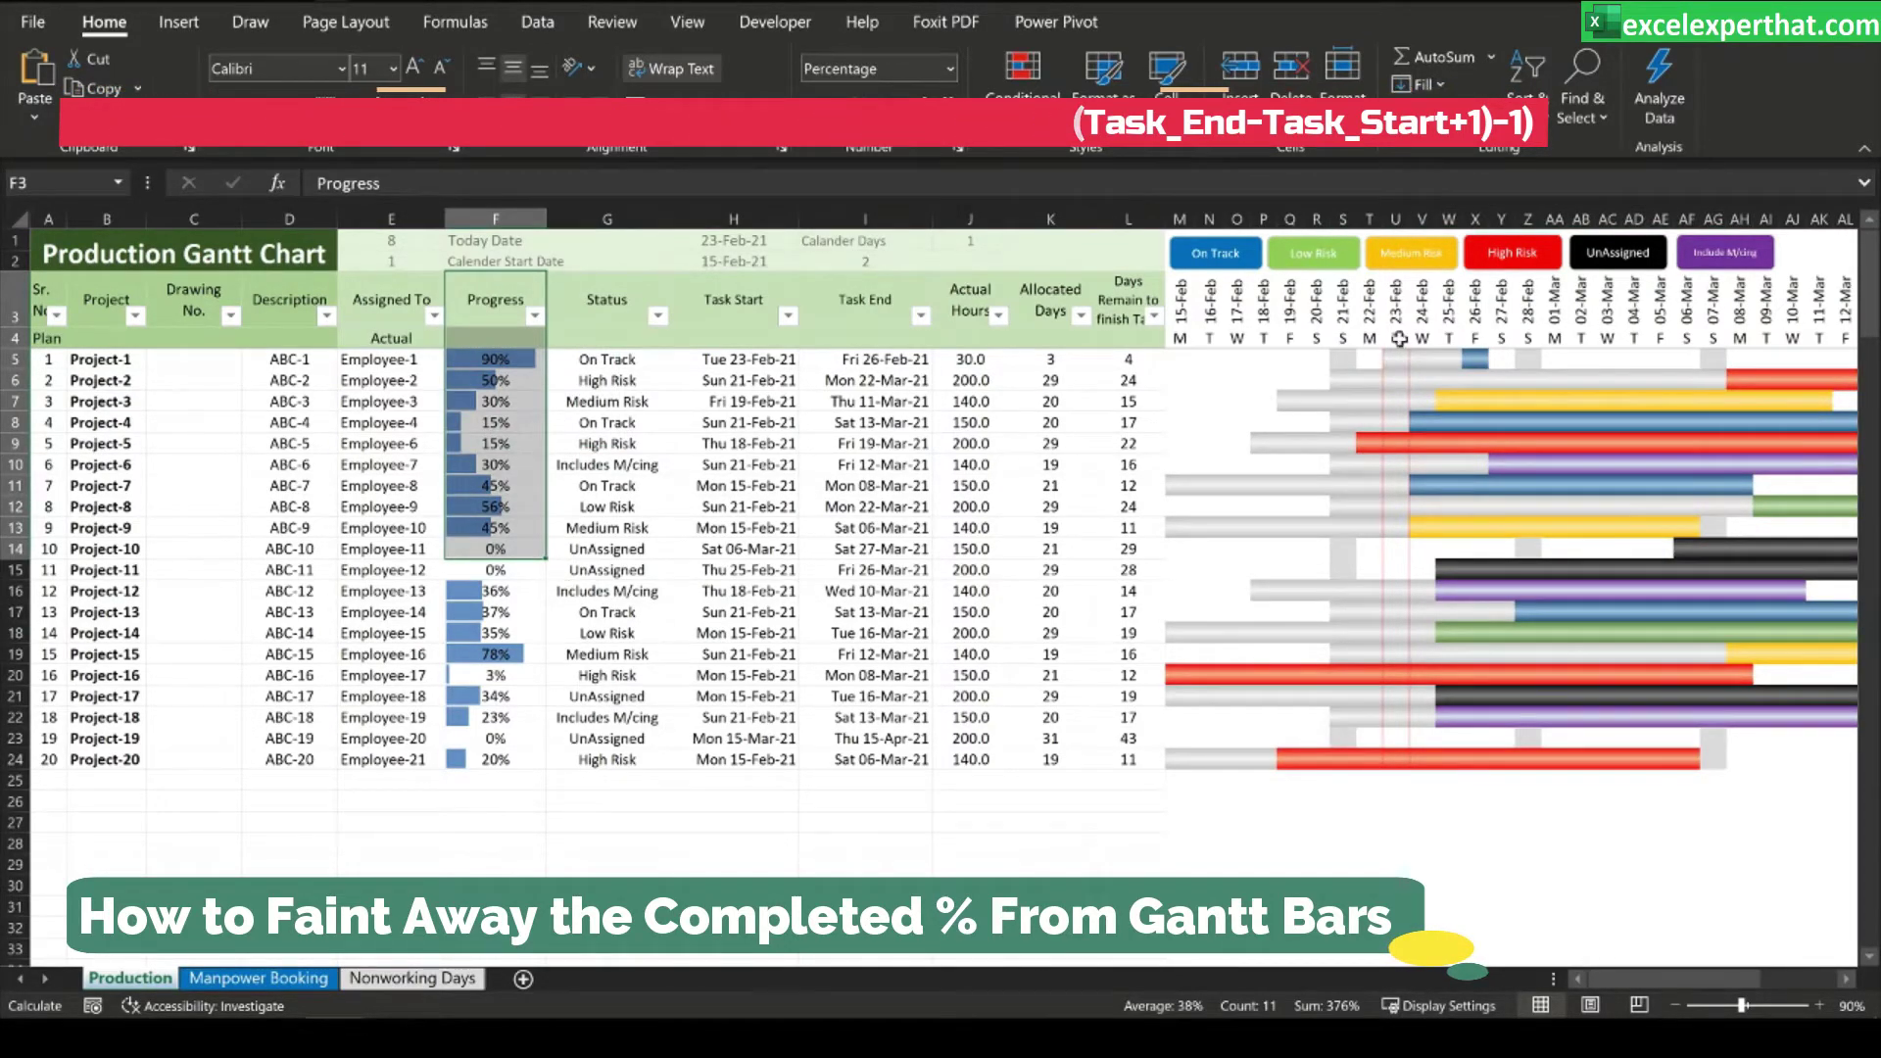
click(637, 464)
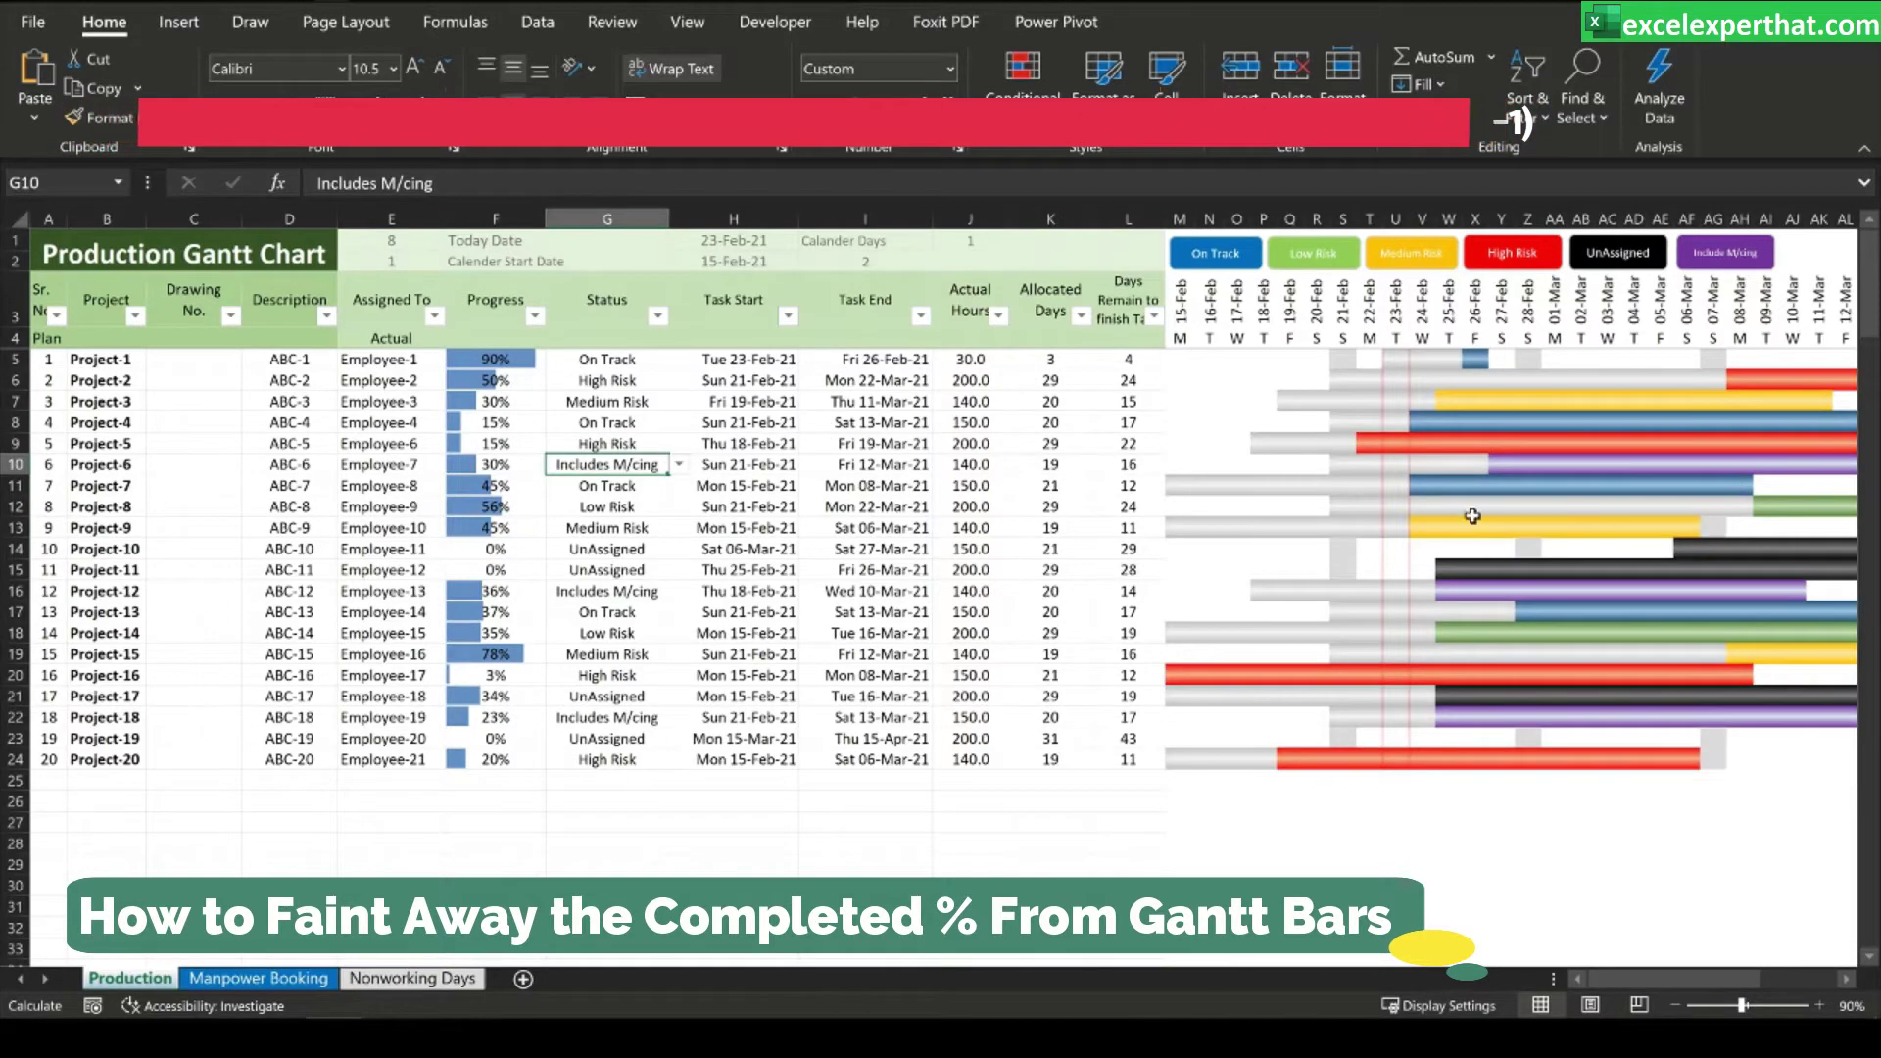
click(755, 441)
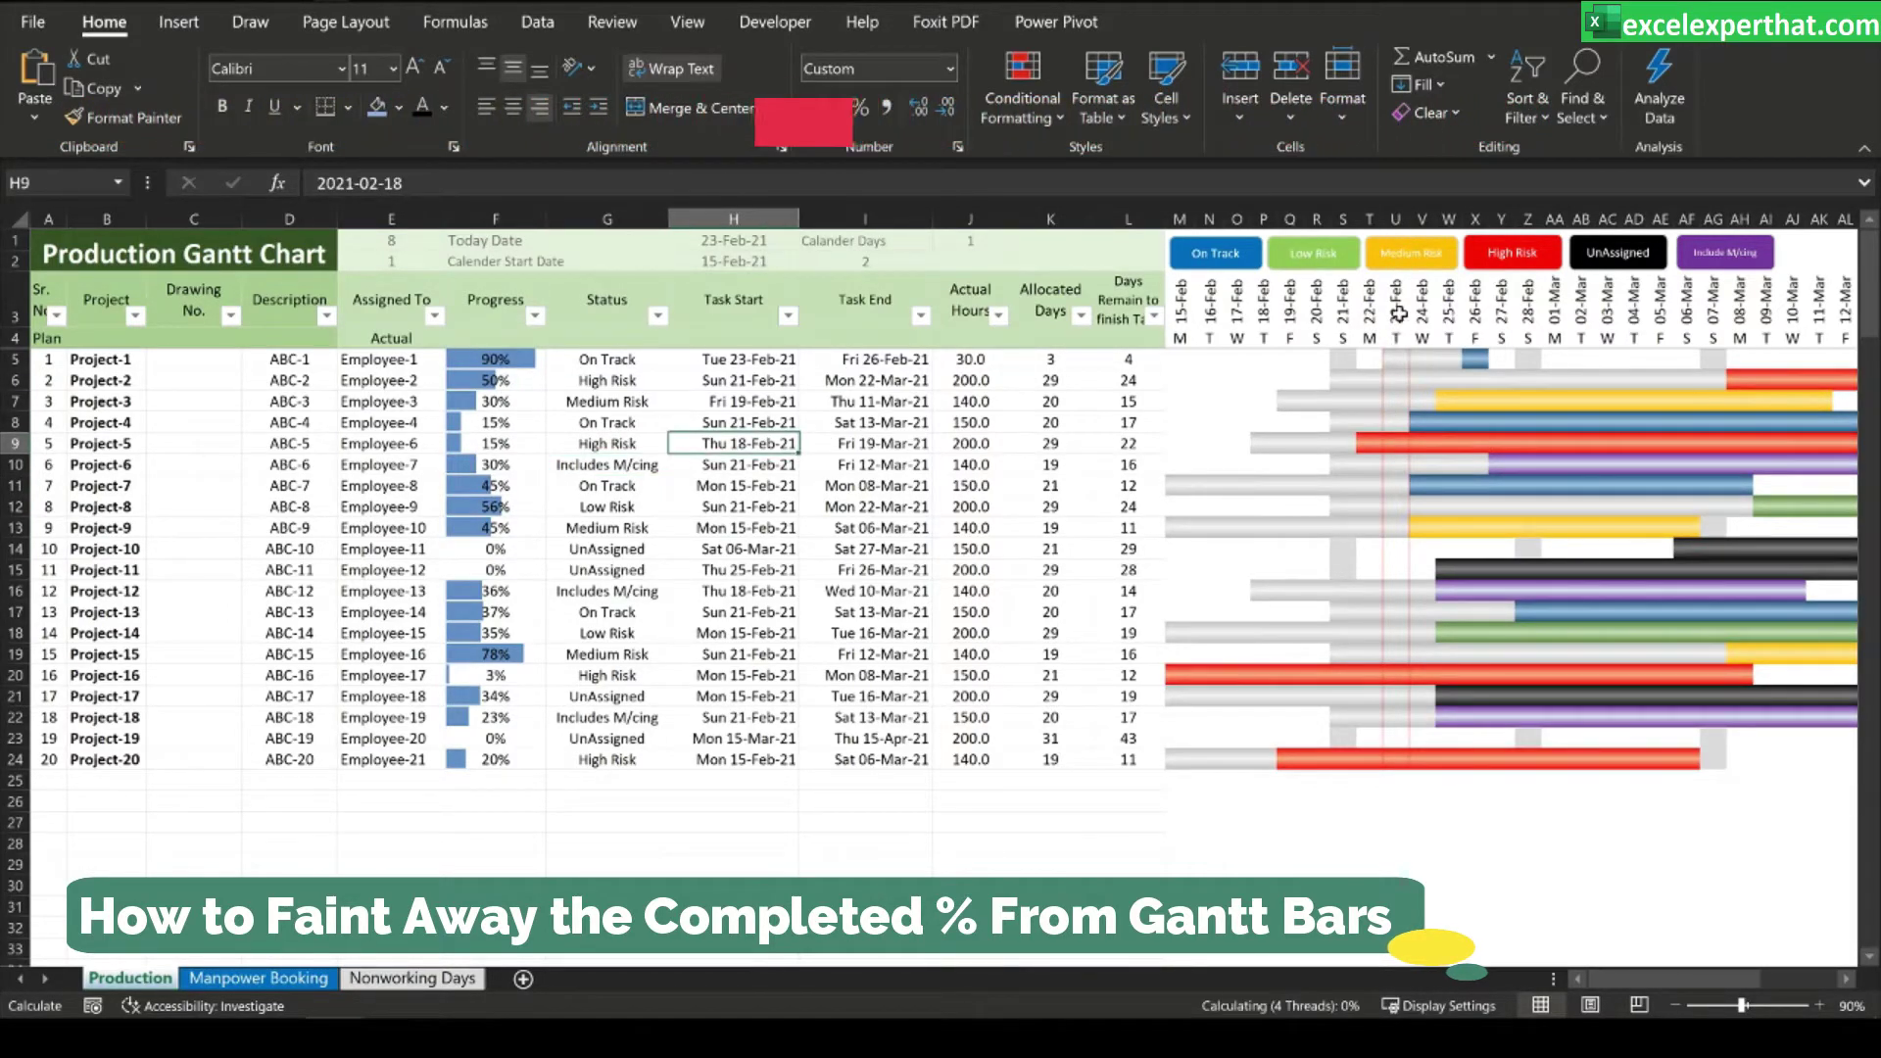
click(1393, 218)
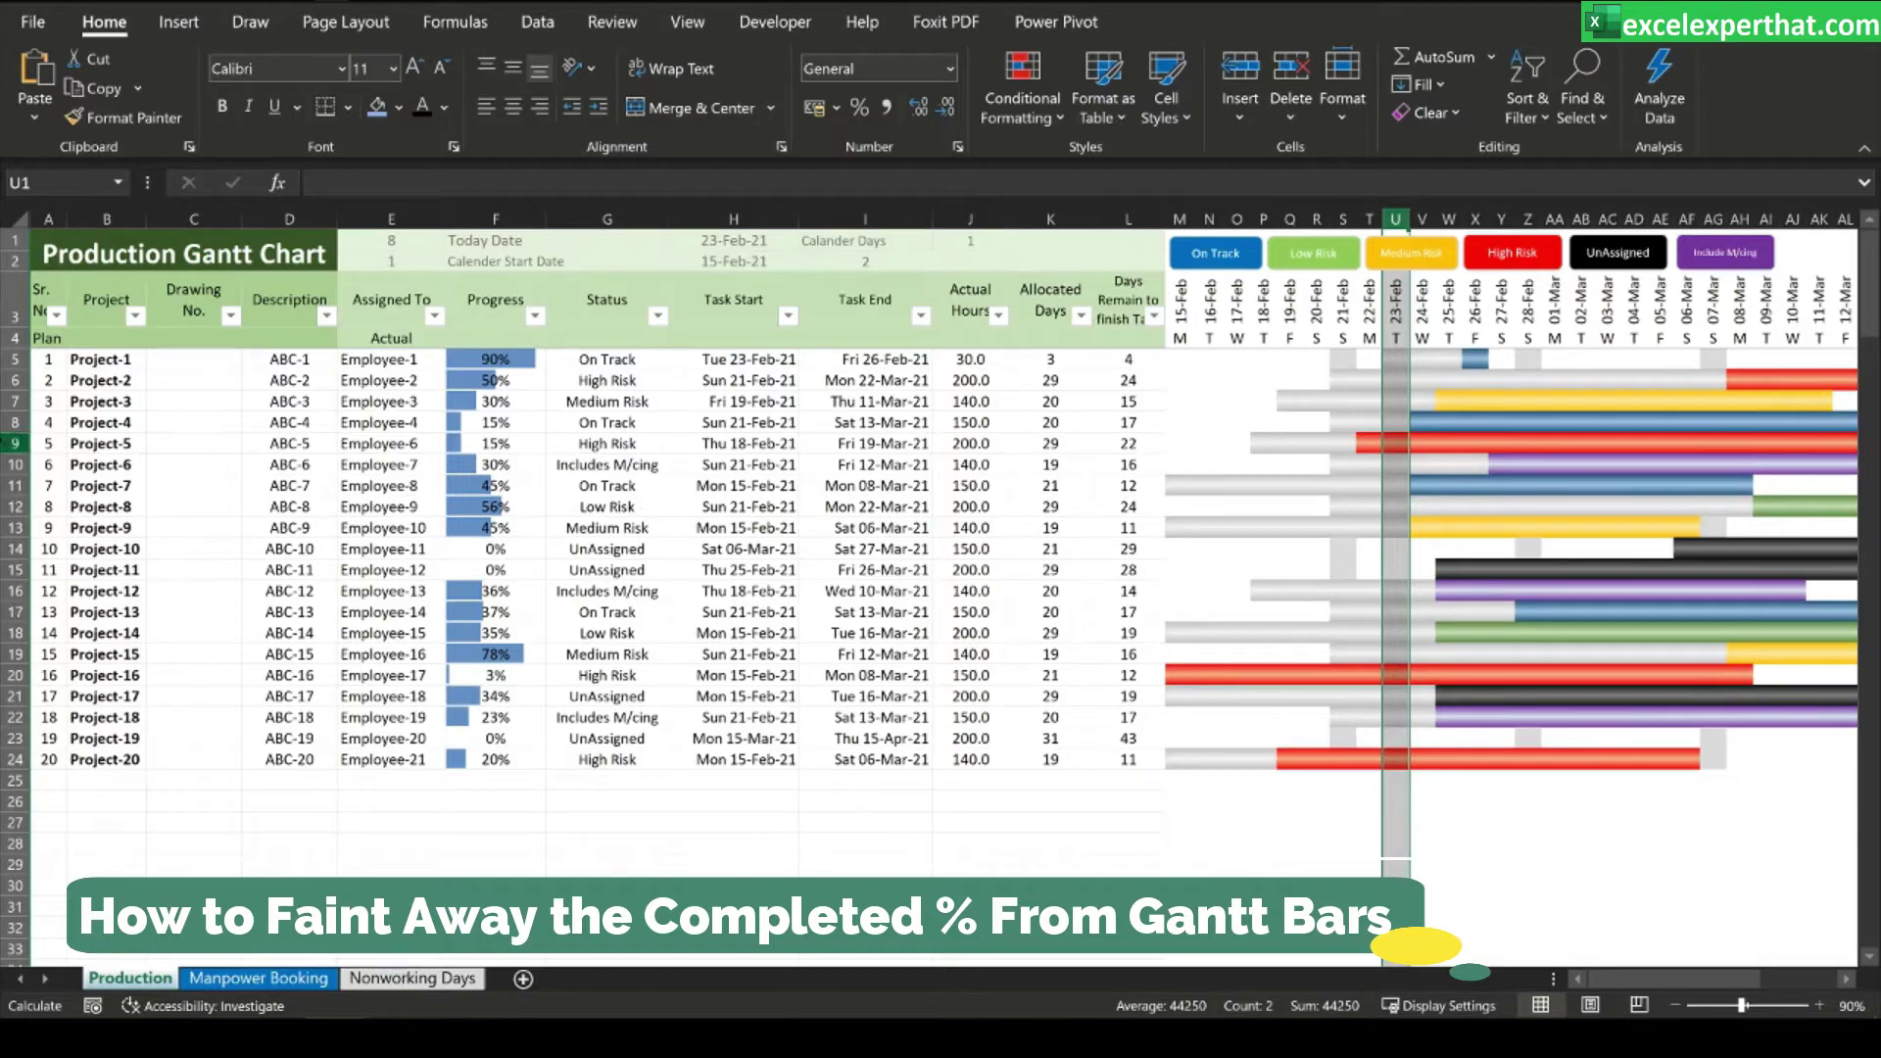
click(14, 443)
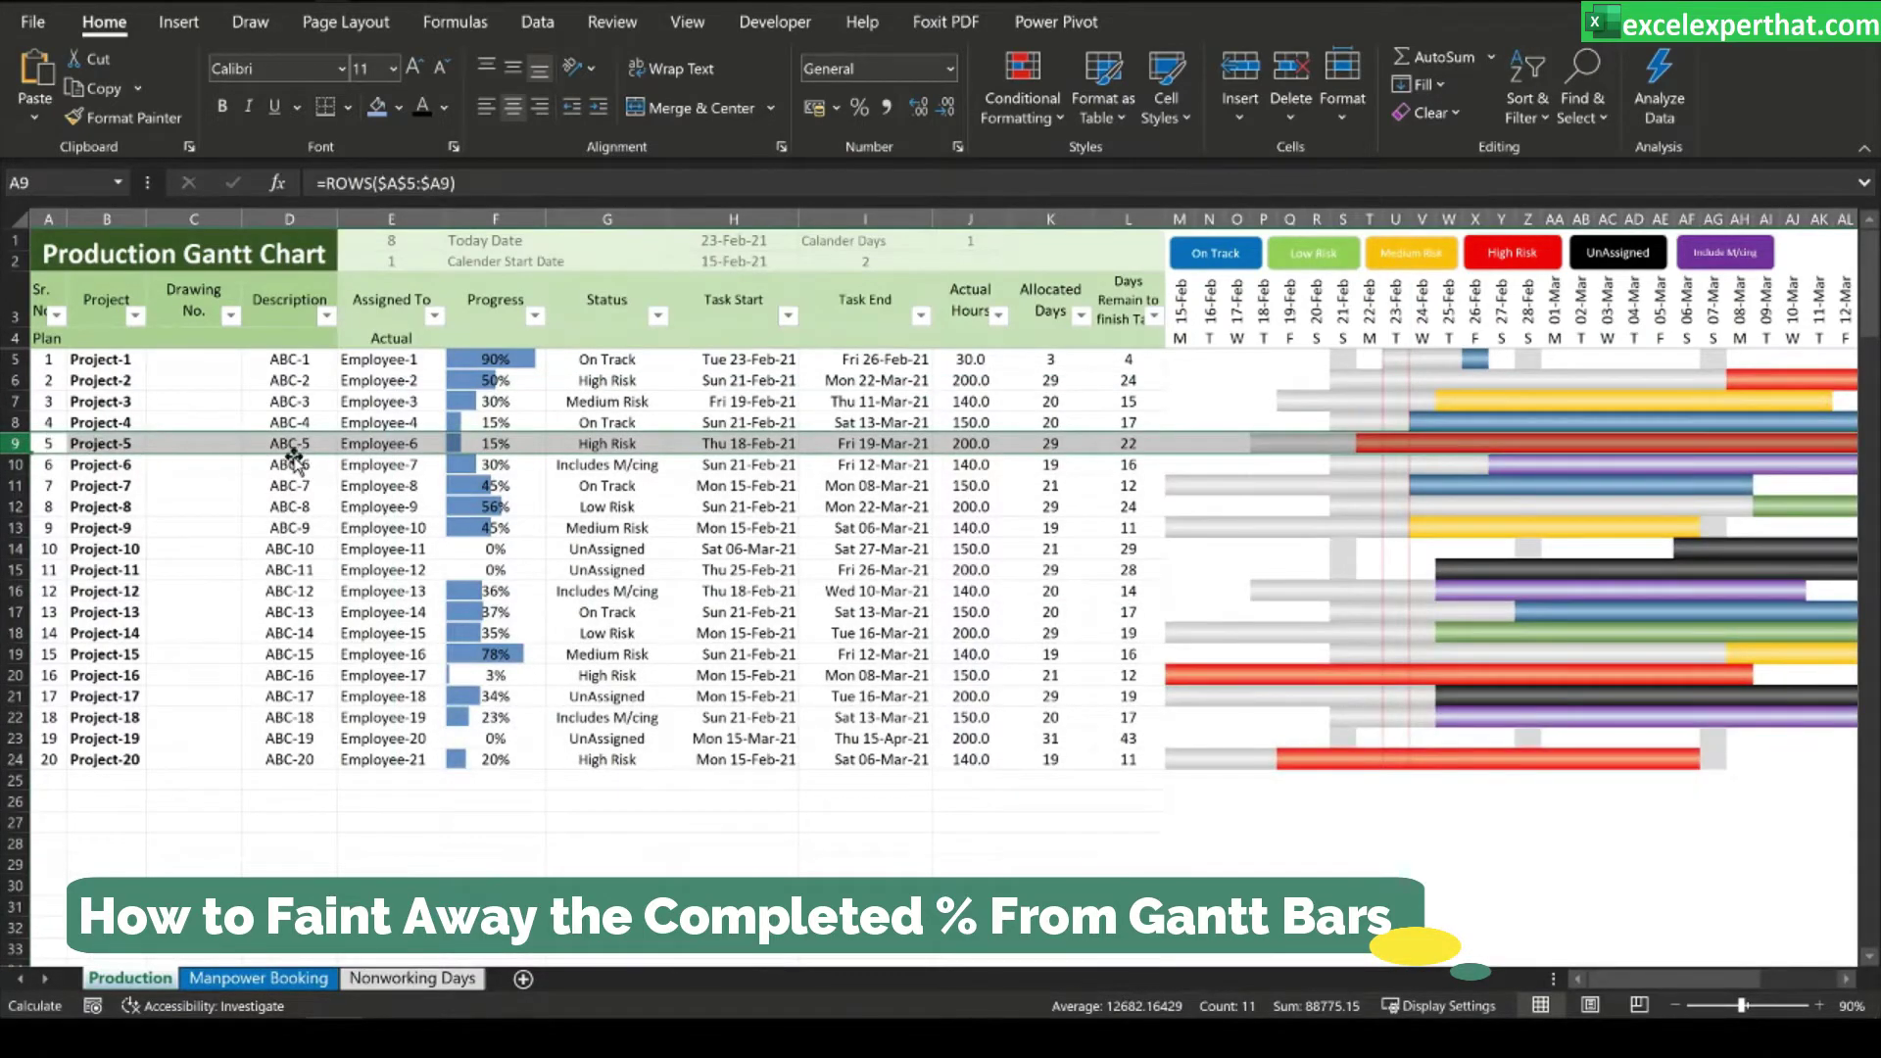
click(15, 675)
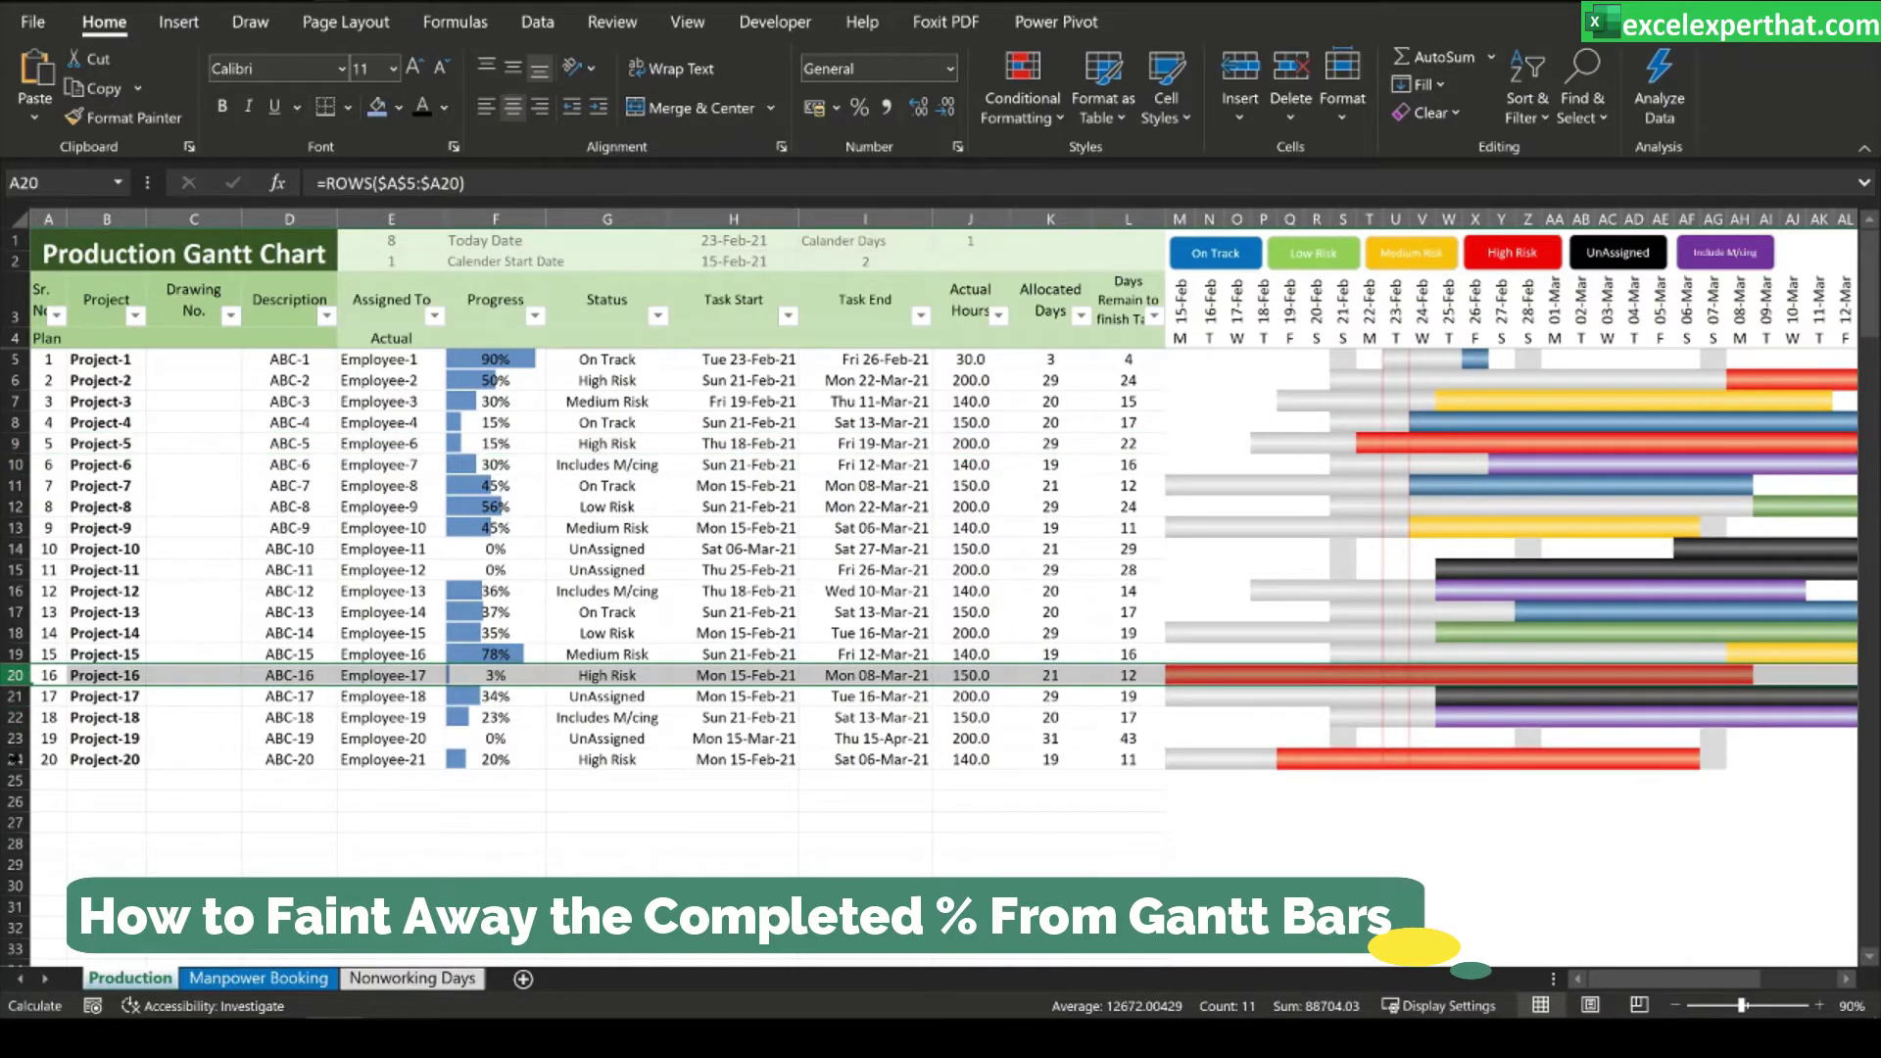
click(15, 761)
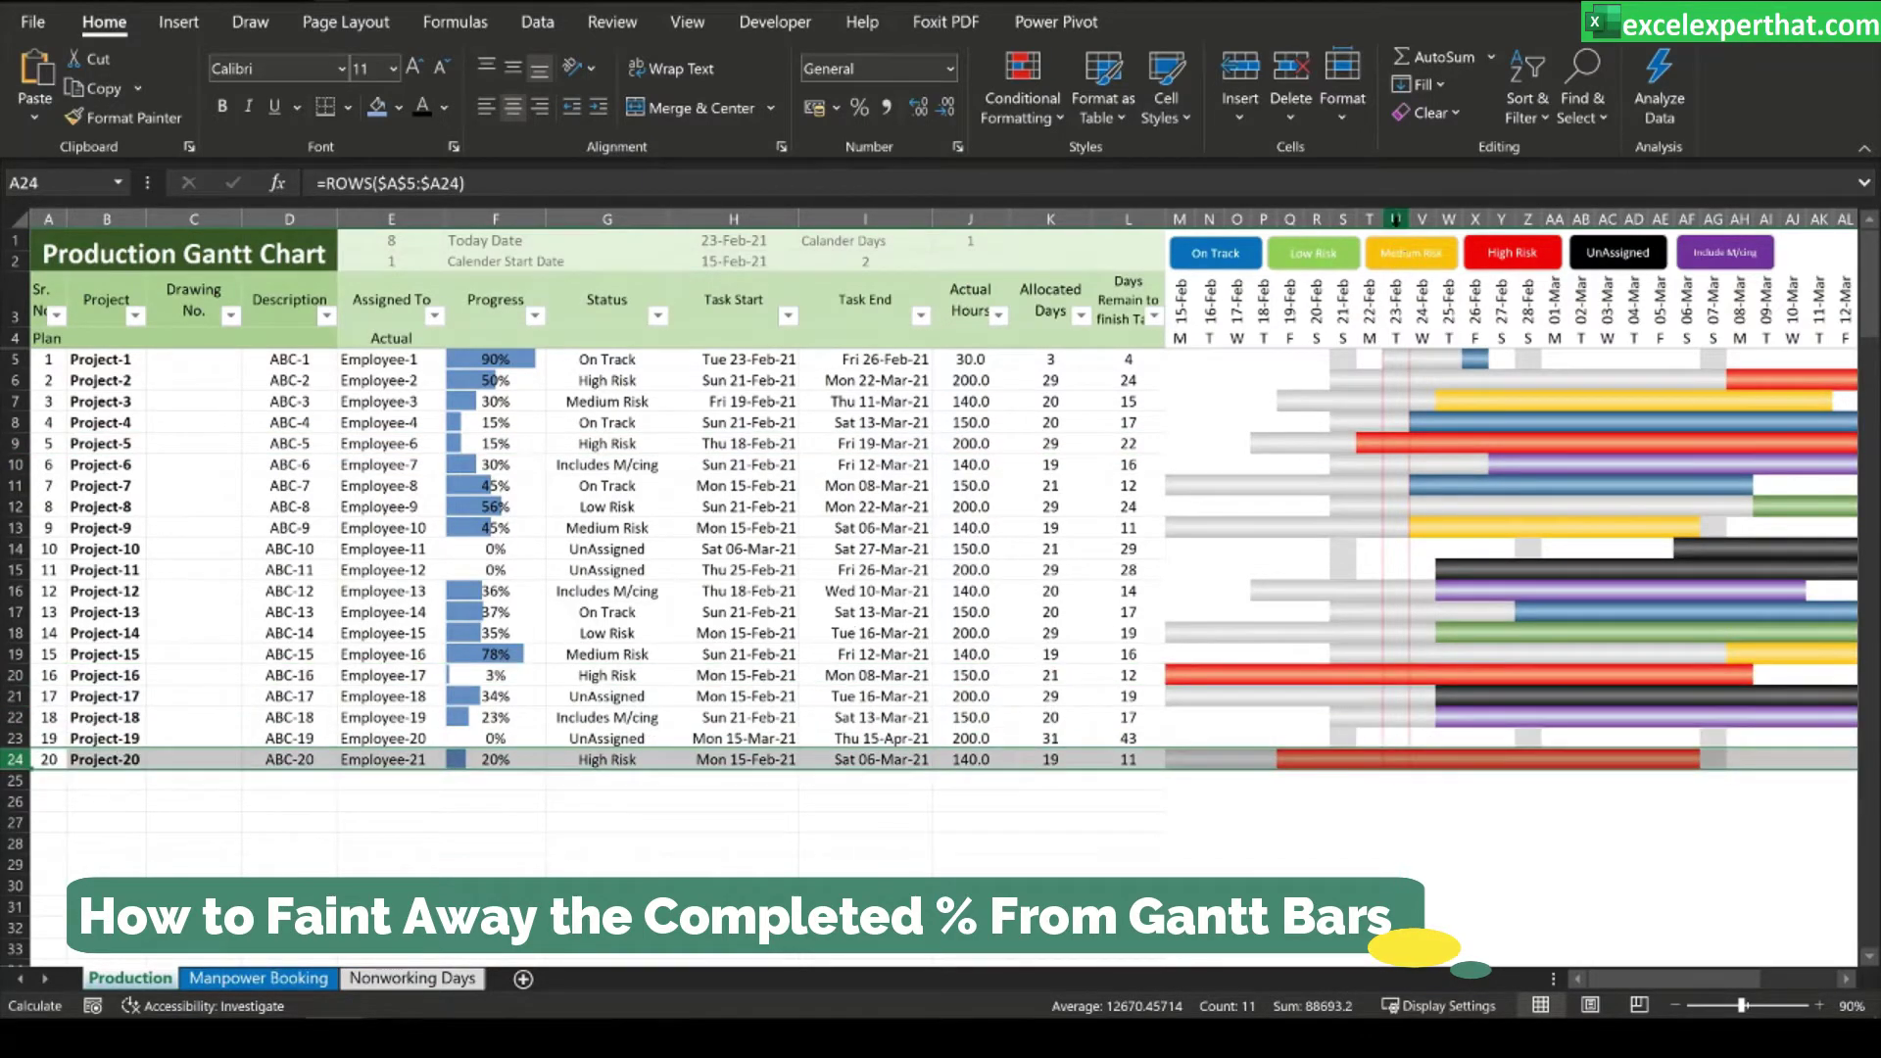
click(1395, 219)
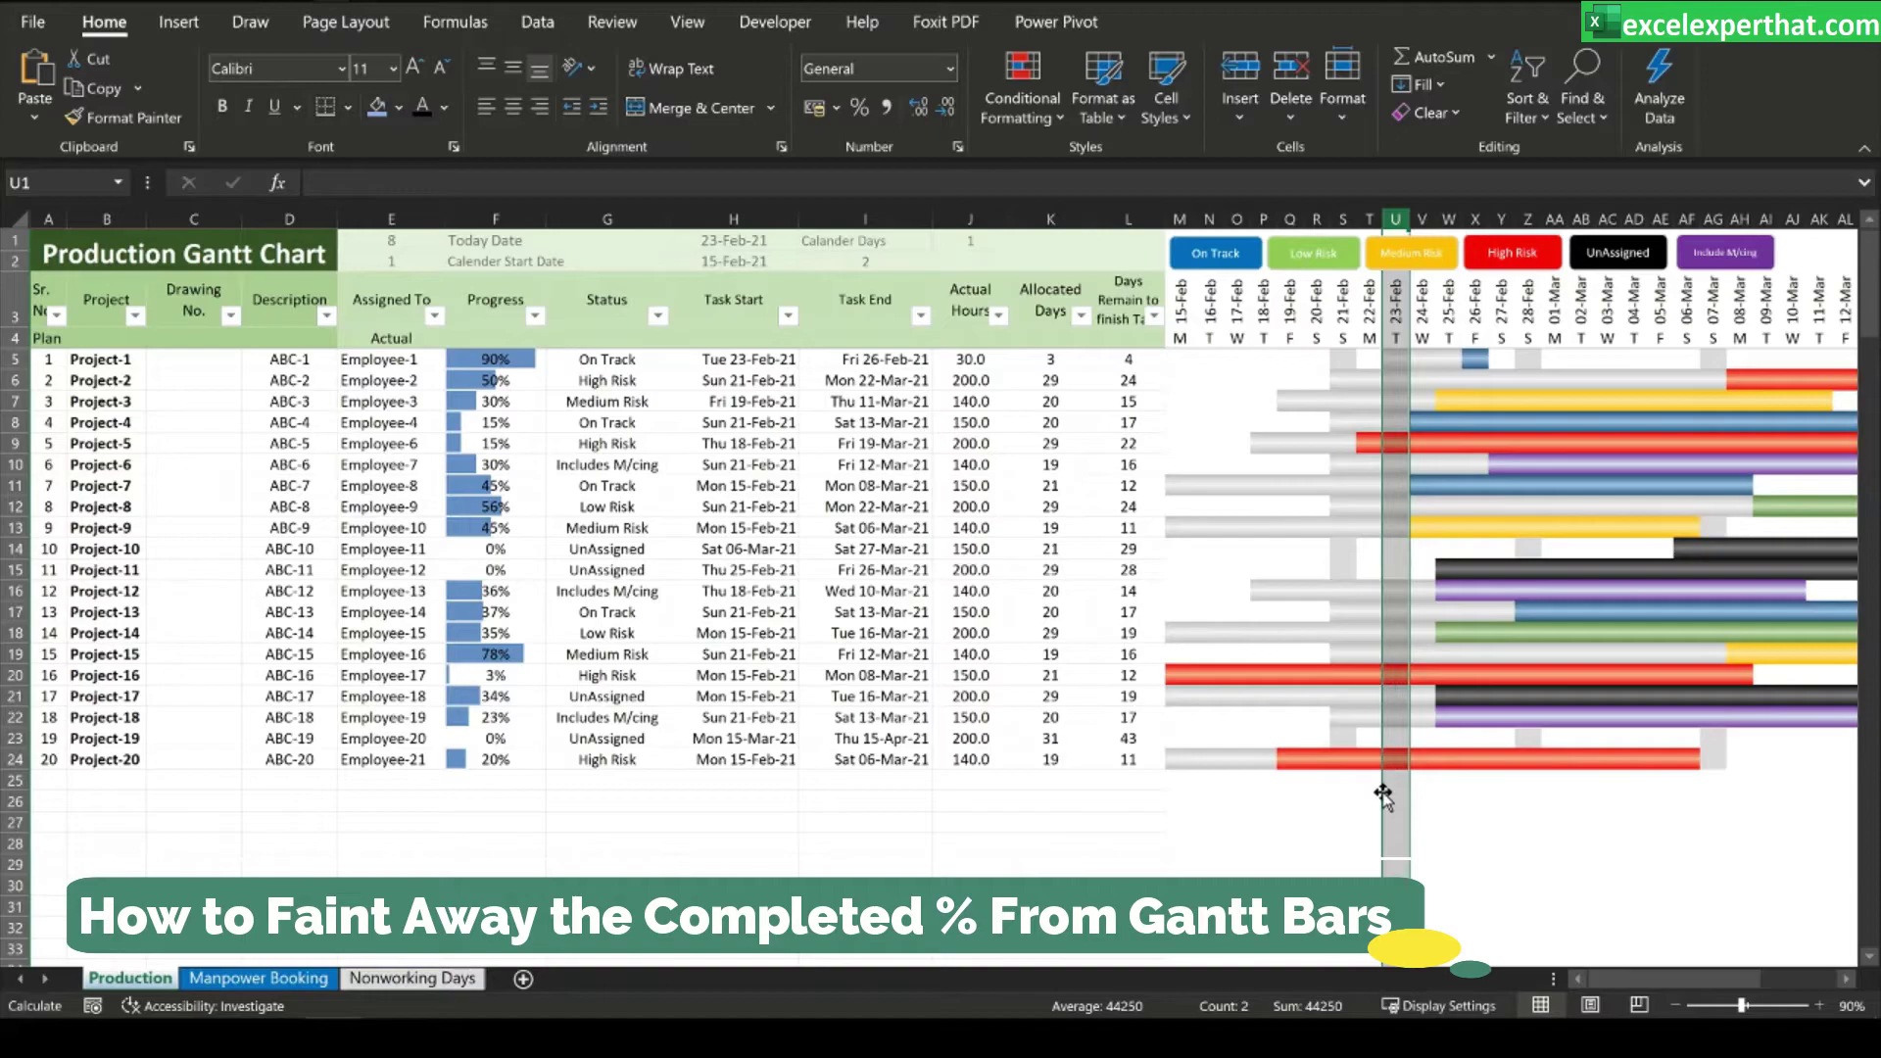
- From cell M5, start a new formula-based conditional formatting rule
click(1180, 360)
click(1022, 98)
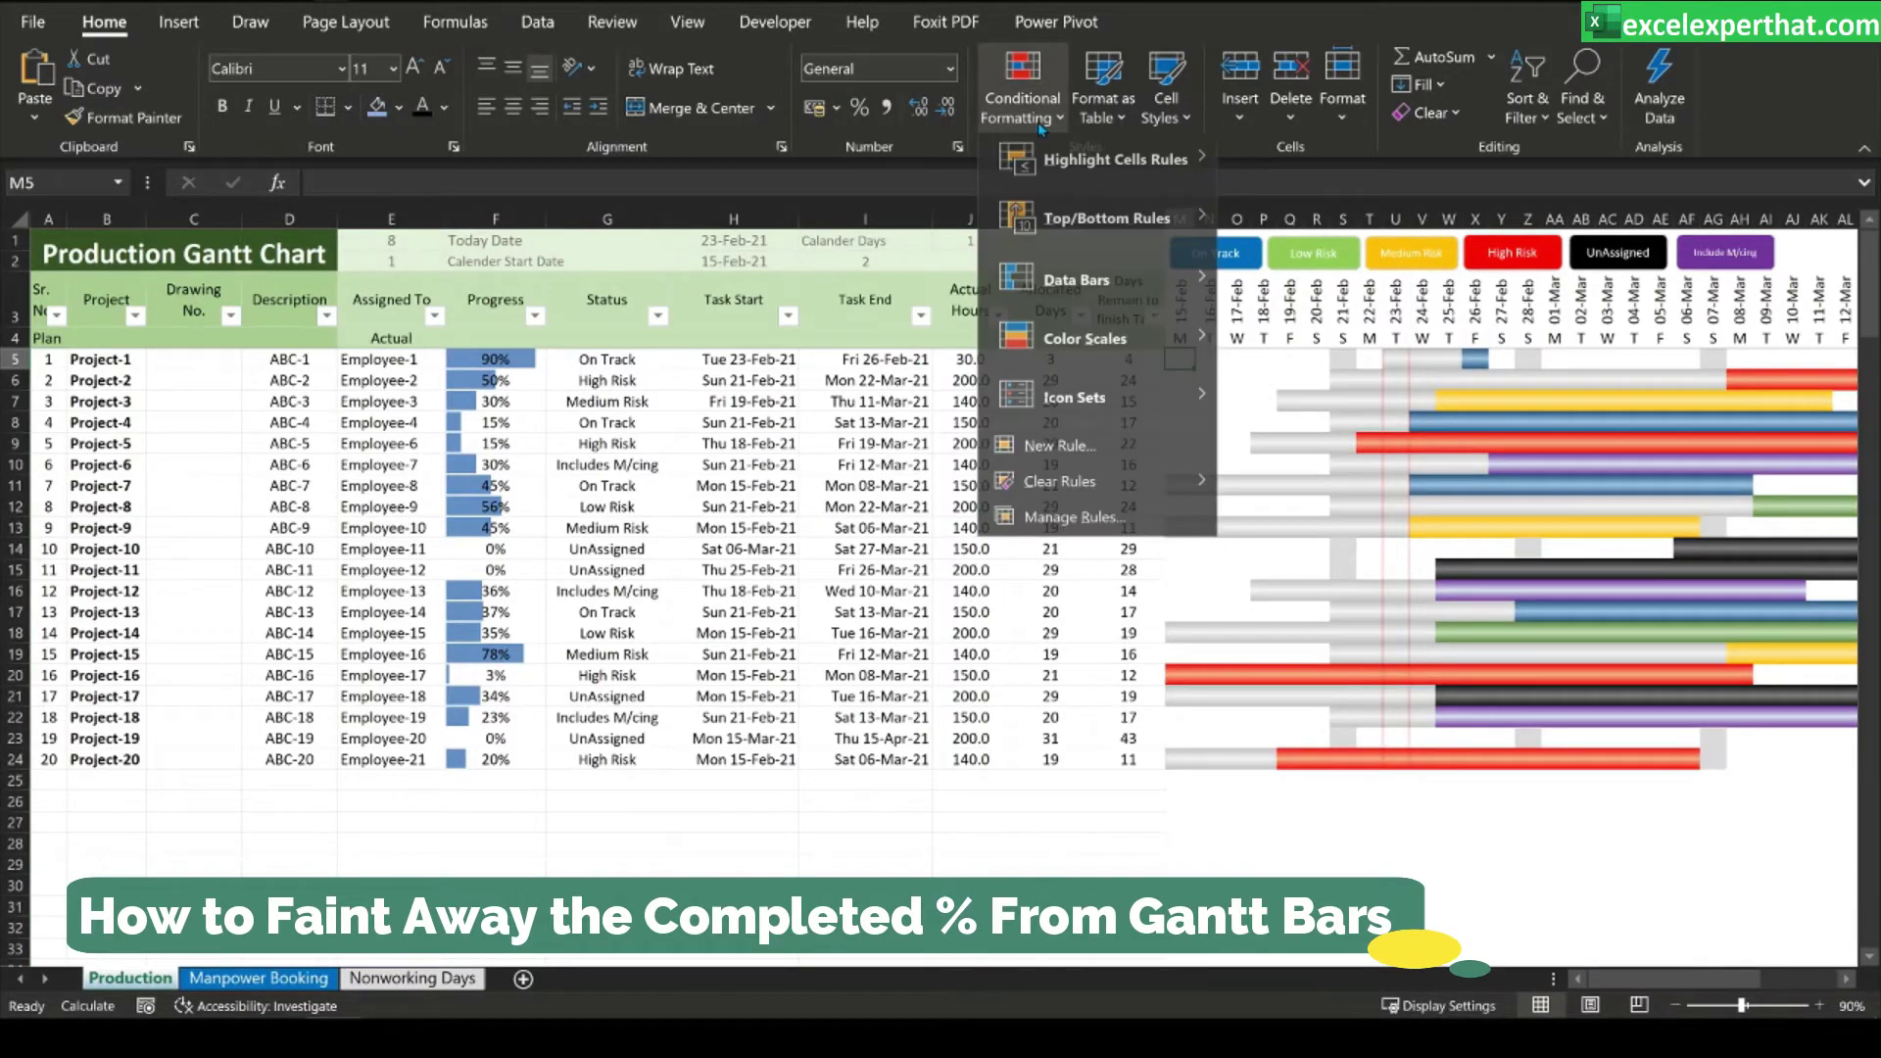
click(1041, 526)
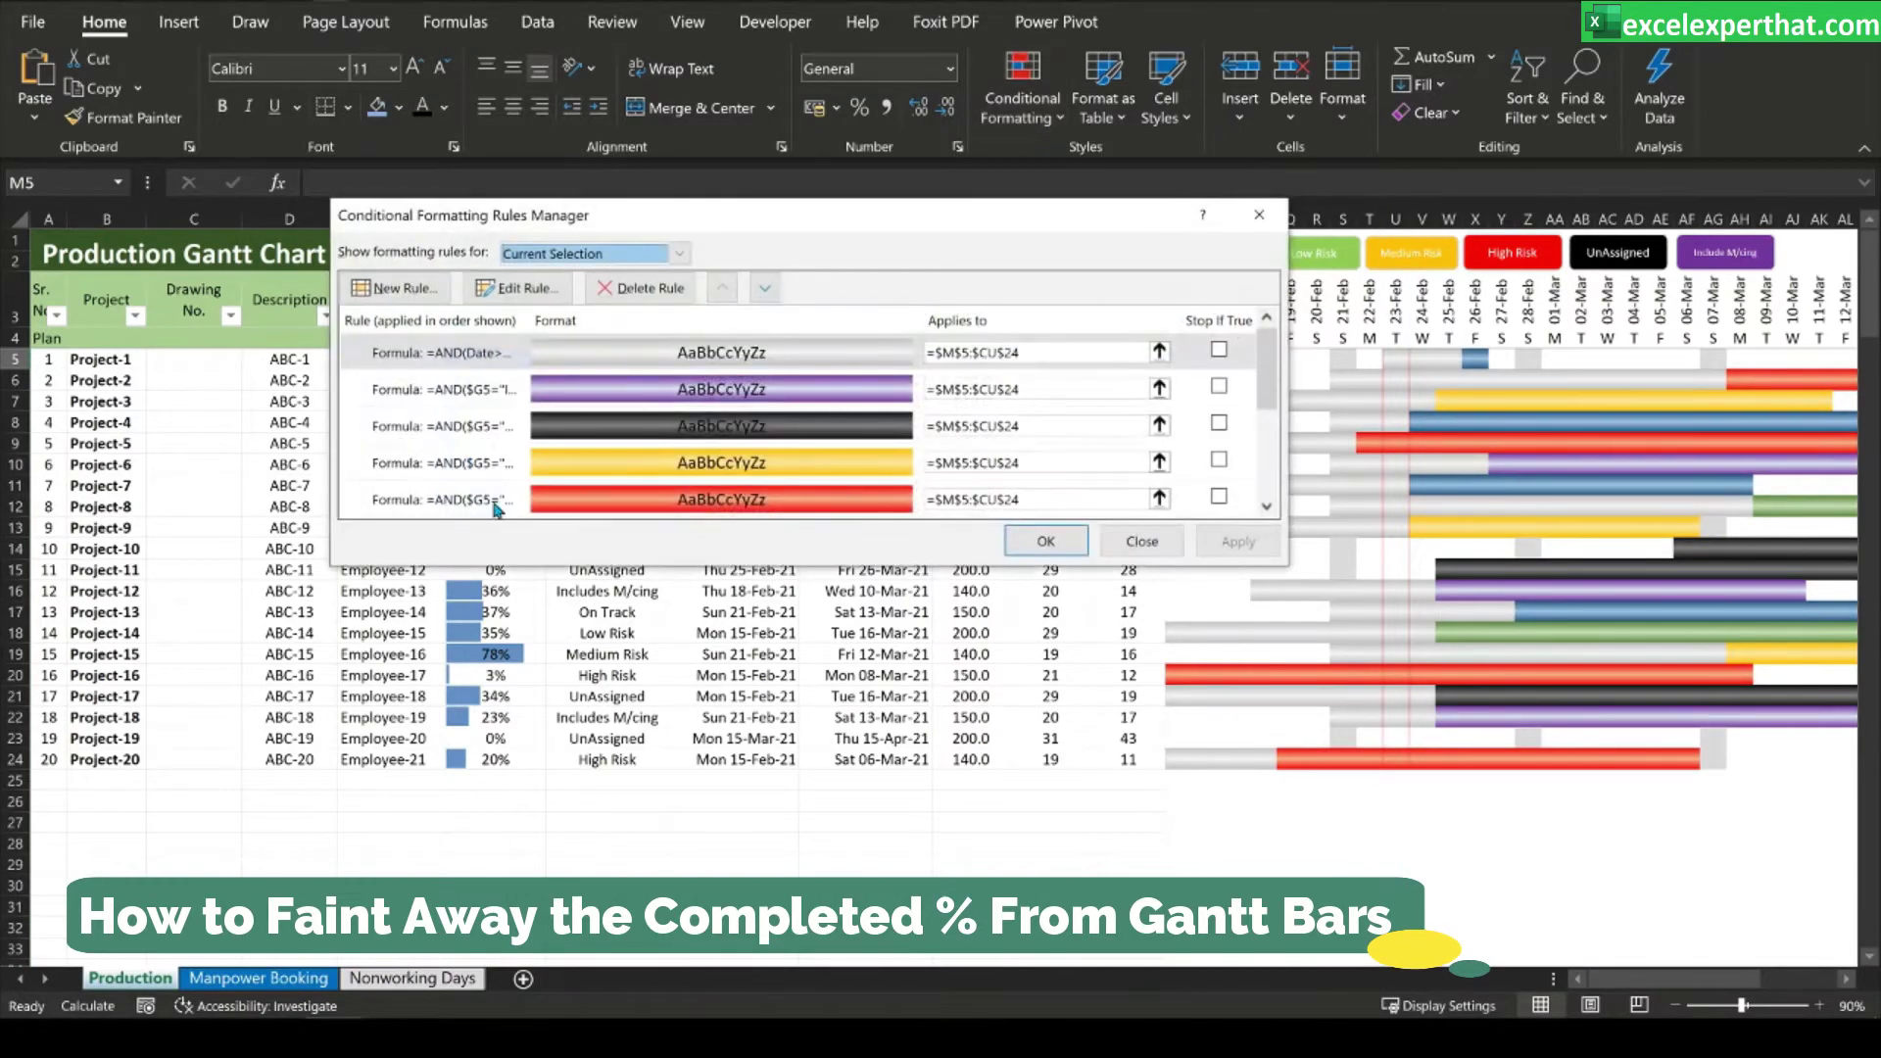
click(415, 289)
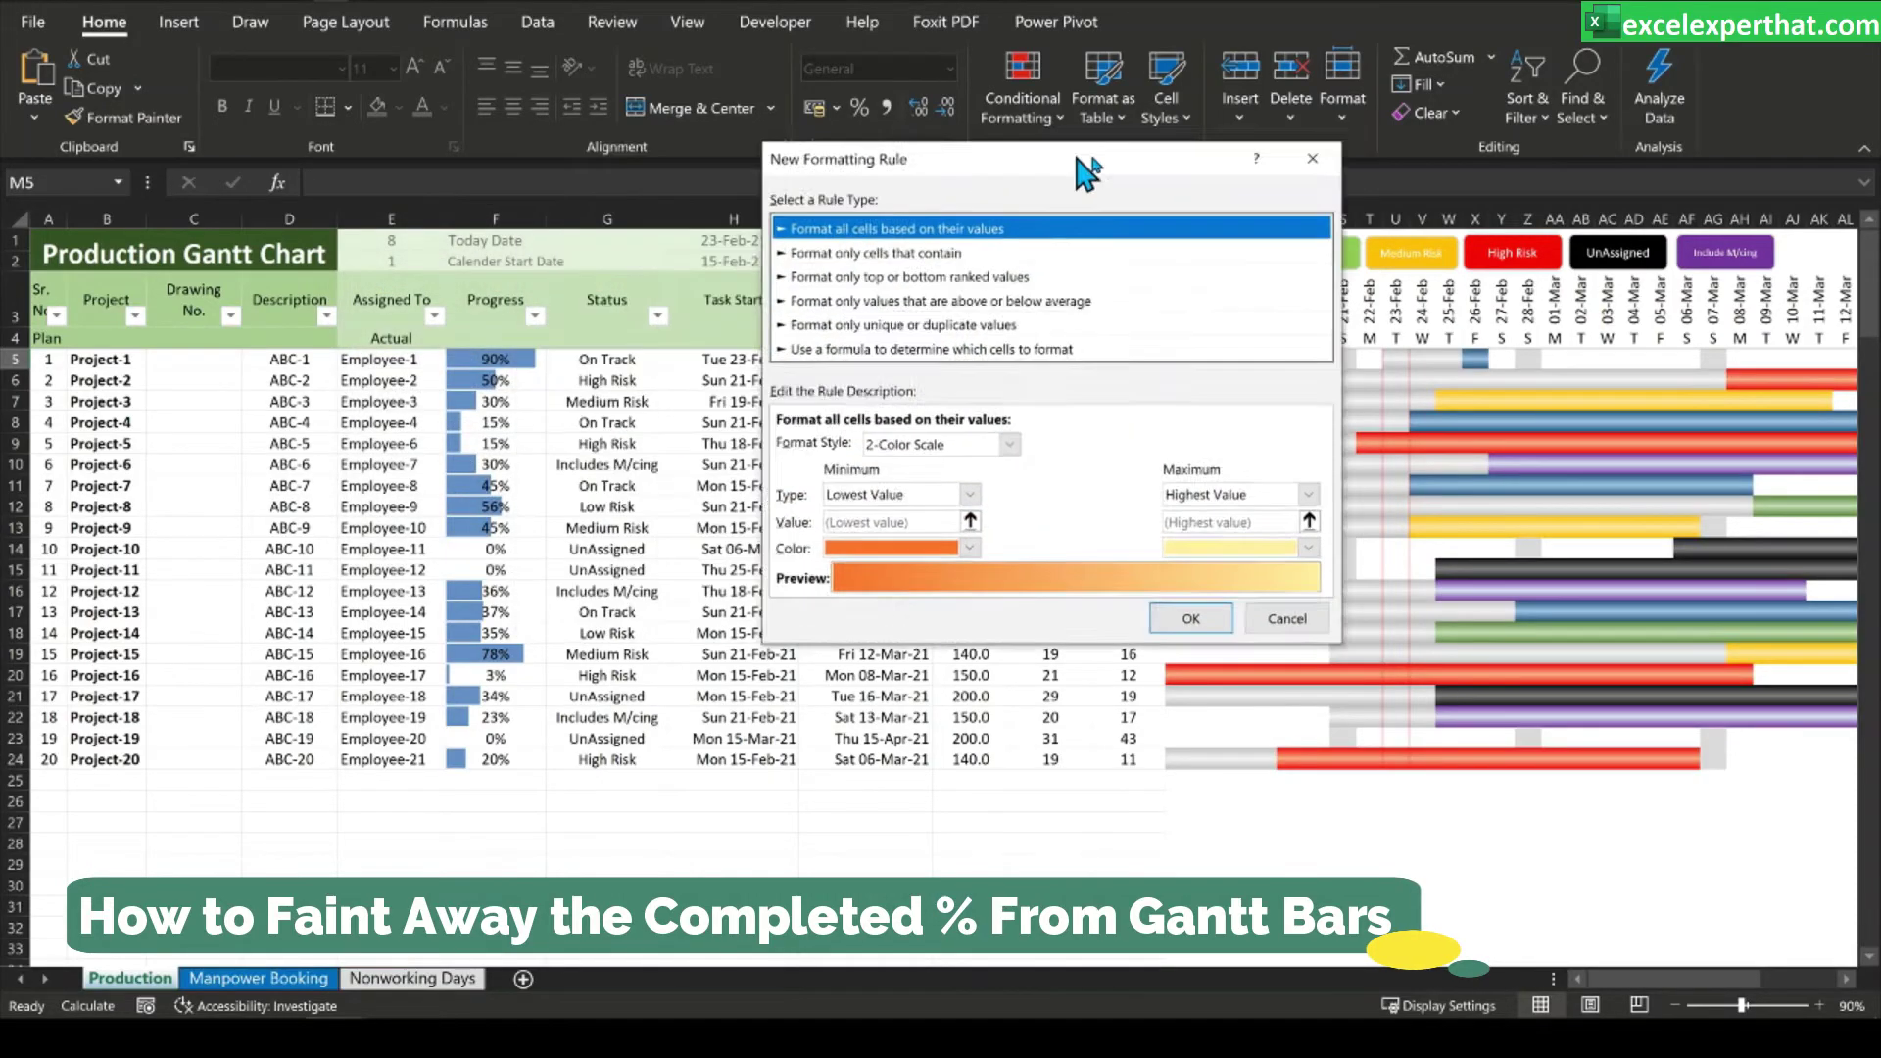
click(982, 352)
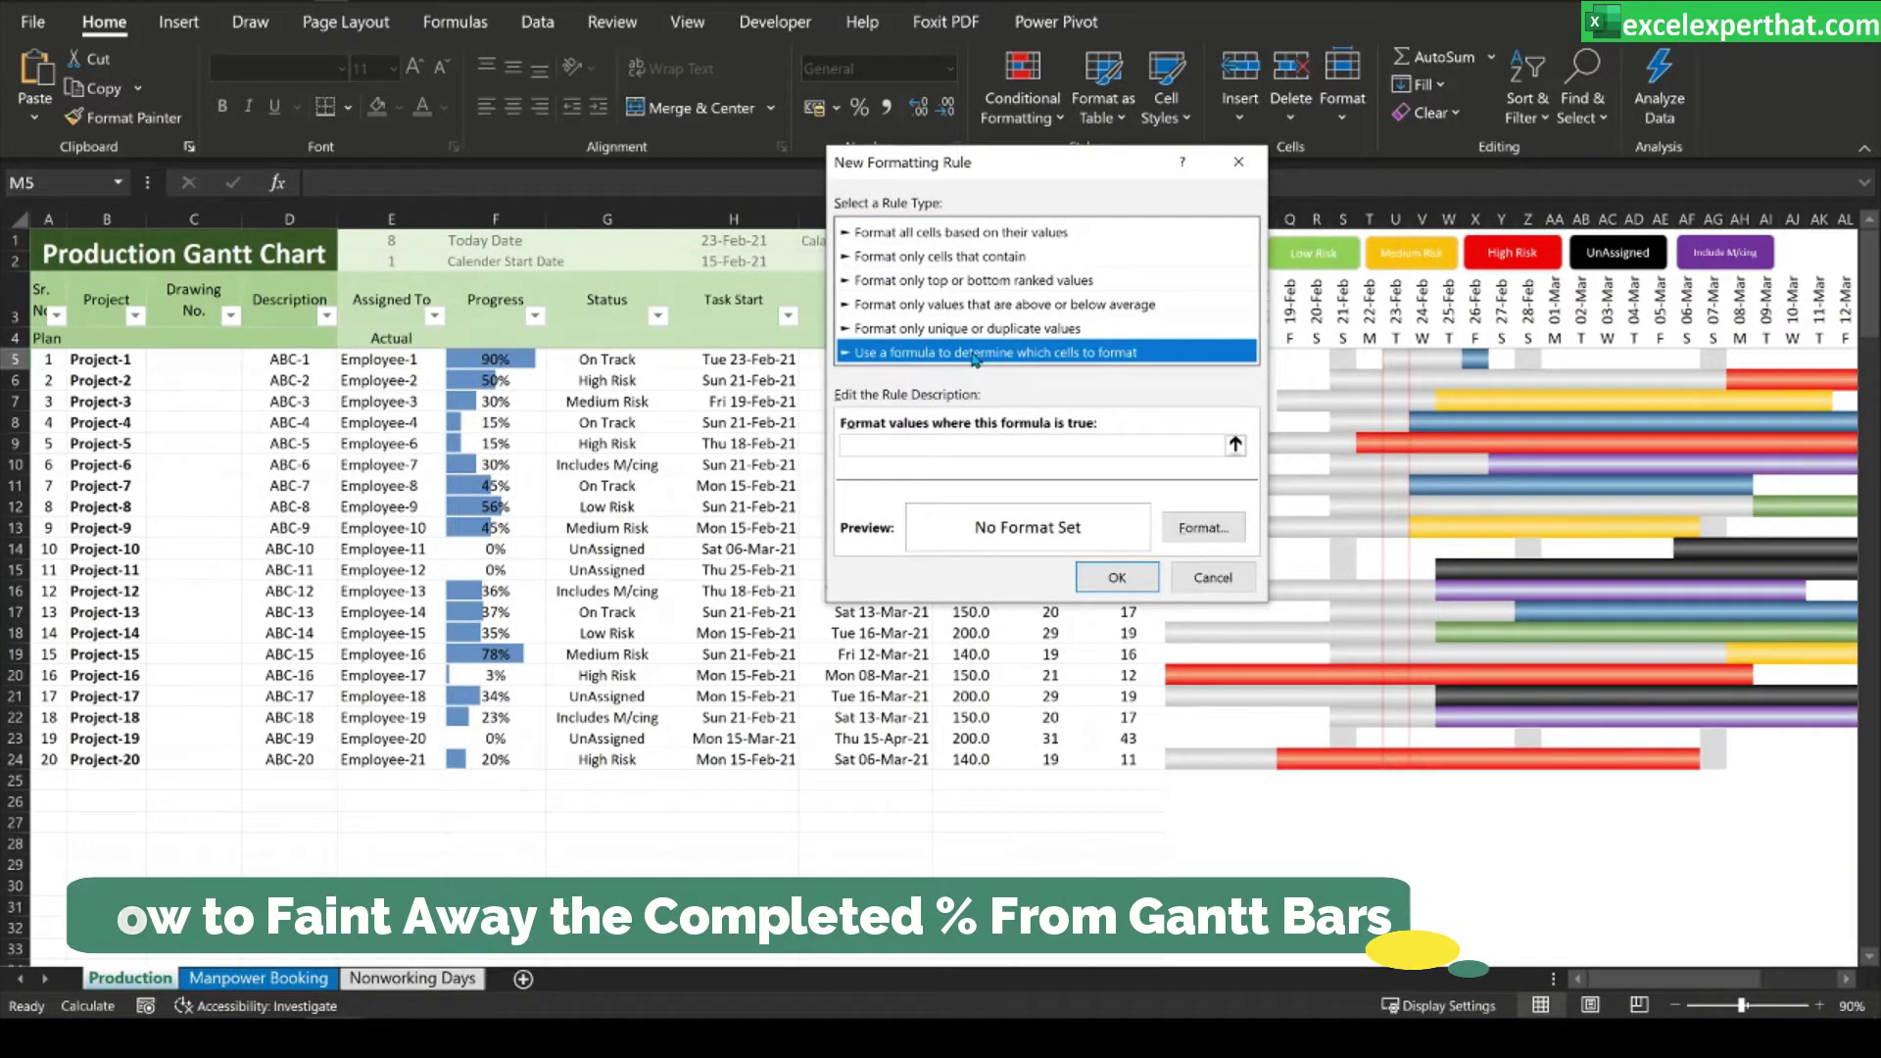
- Enter the rule formula =$F5=100%
click(1052, 447)
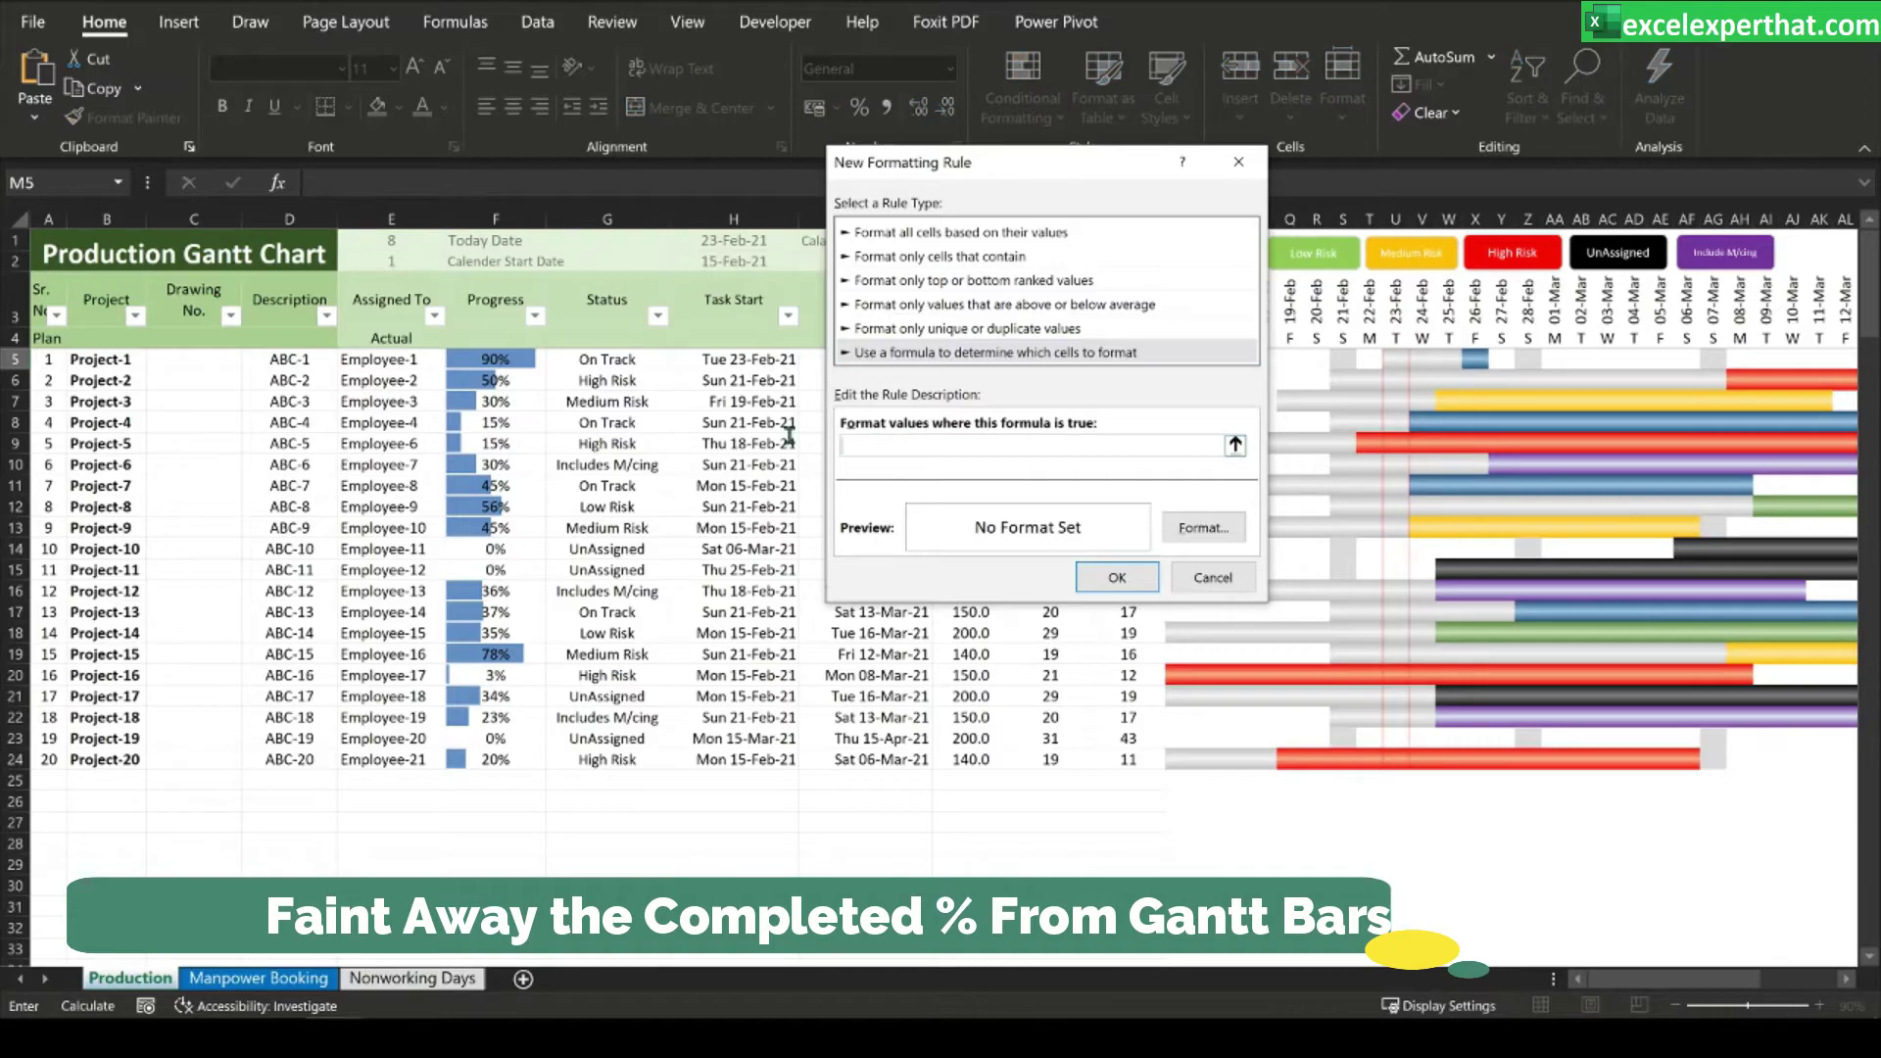
click(521, 359)
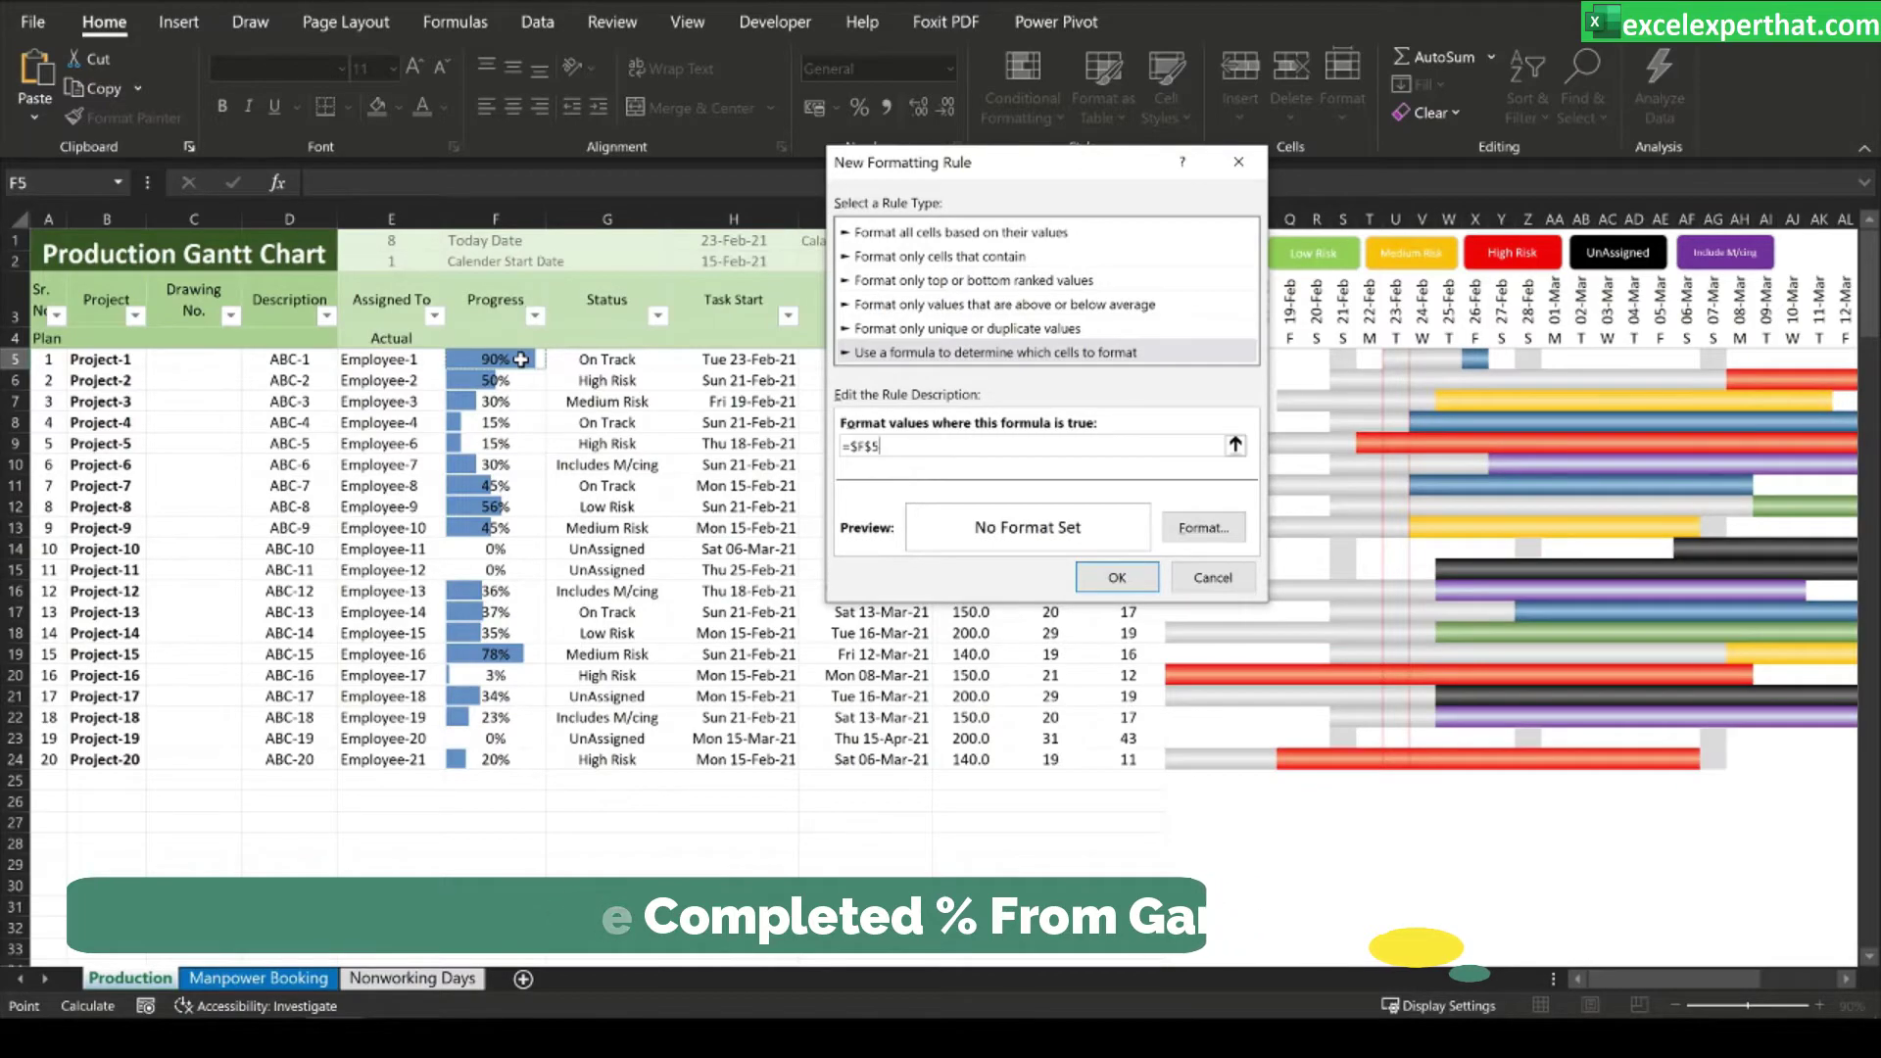
click(940, 447)
key(F4)
key(F4)
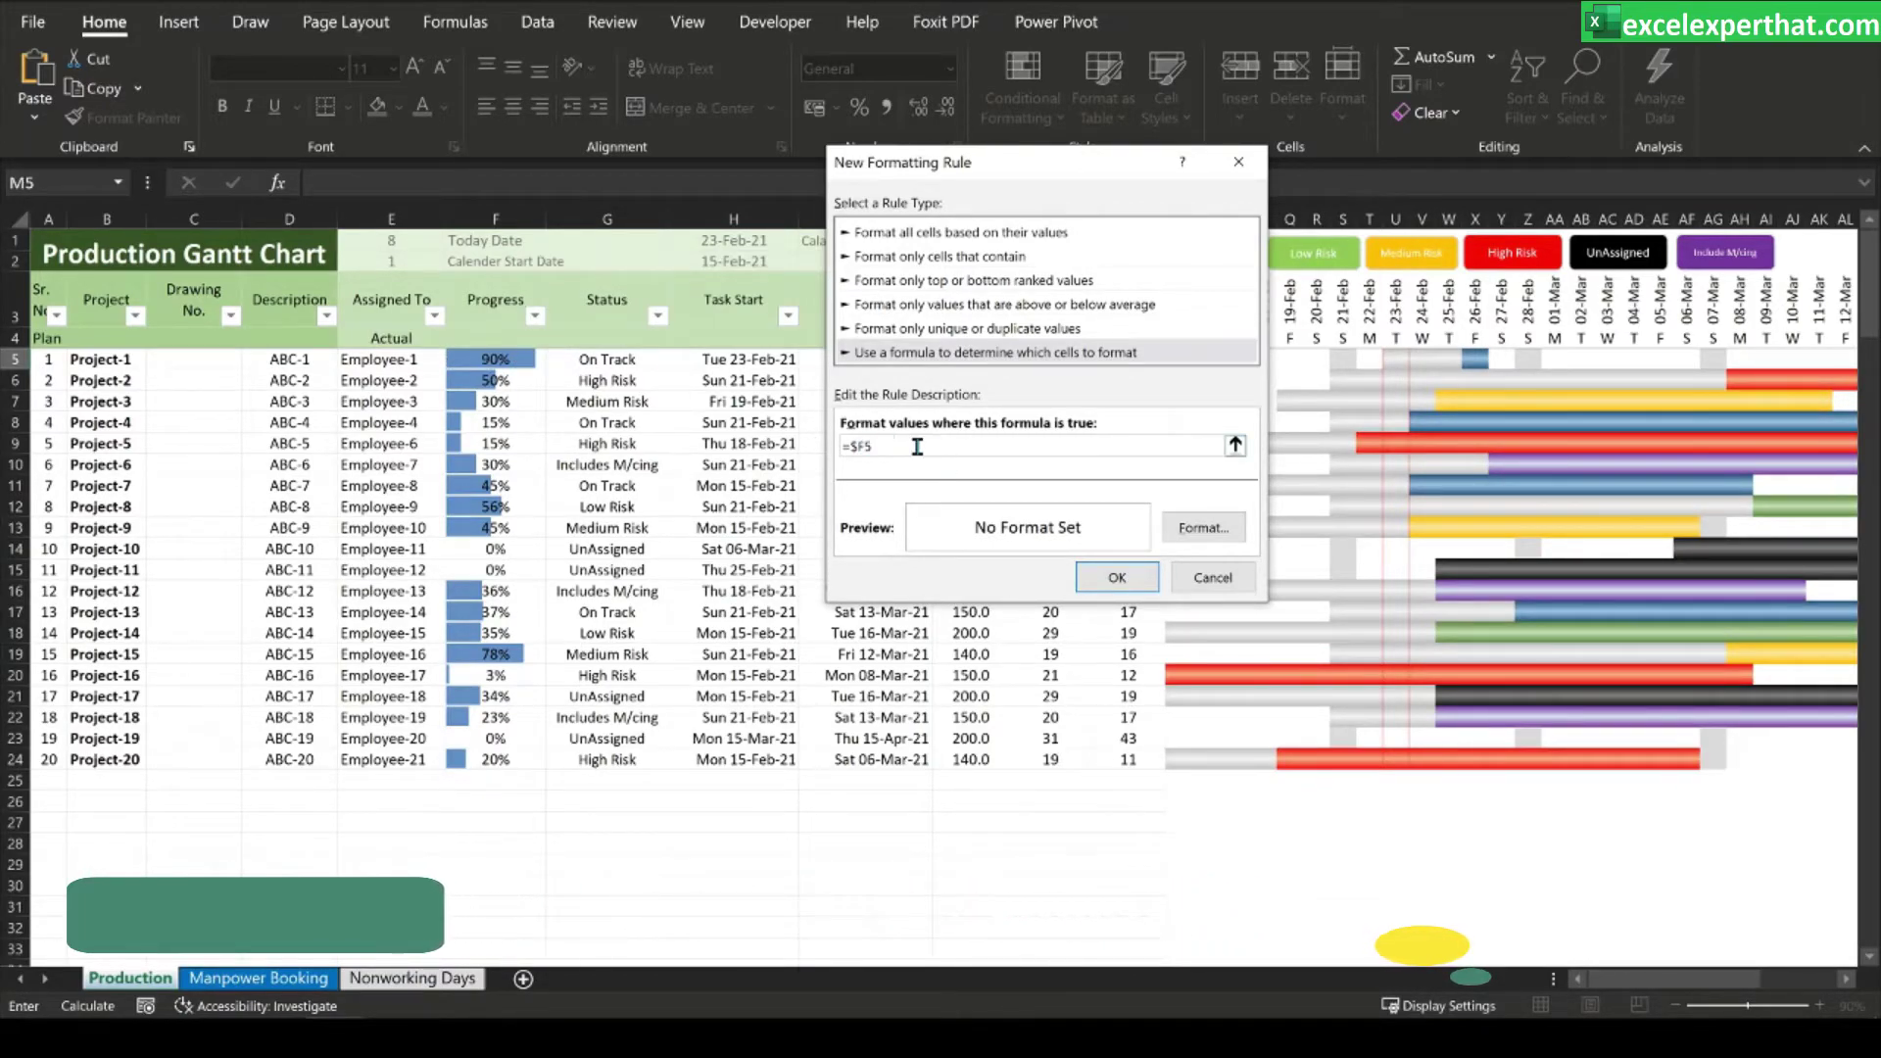
text(=)
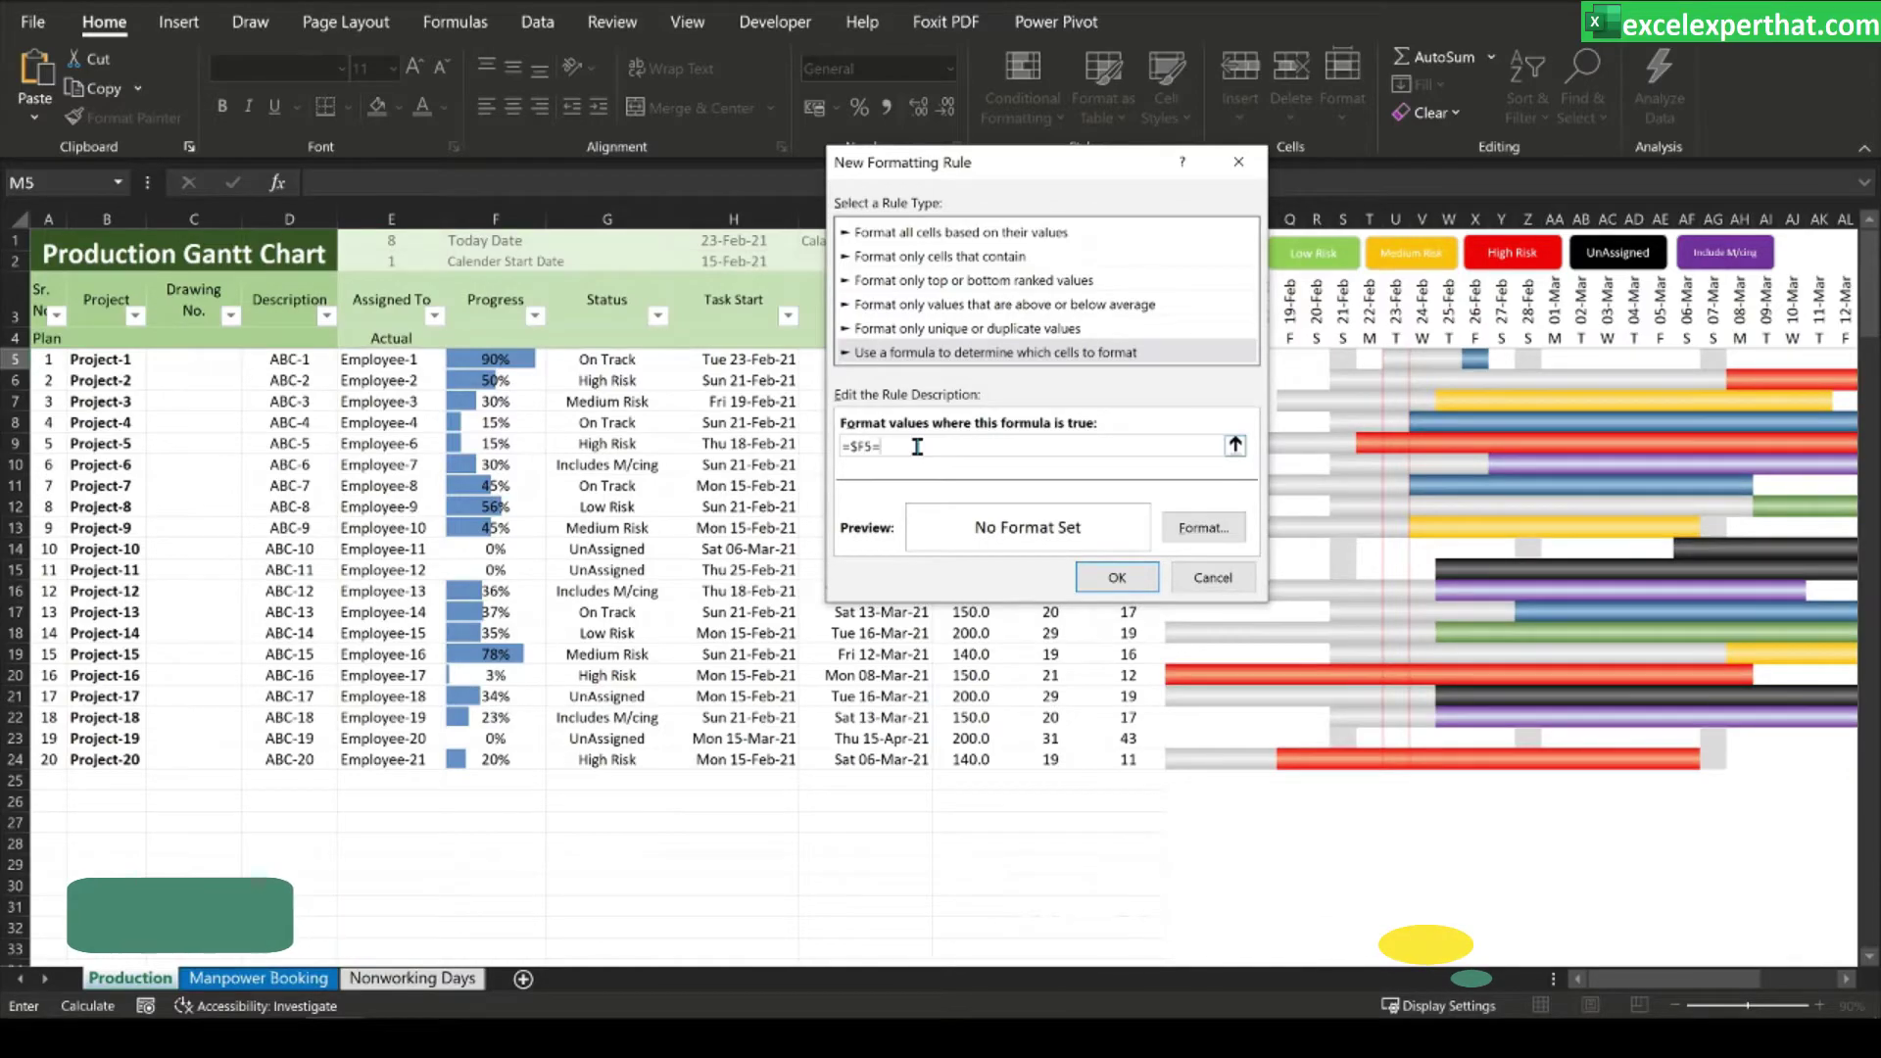
text(100%)
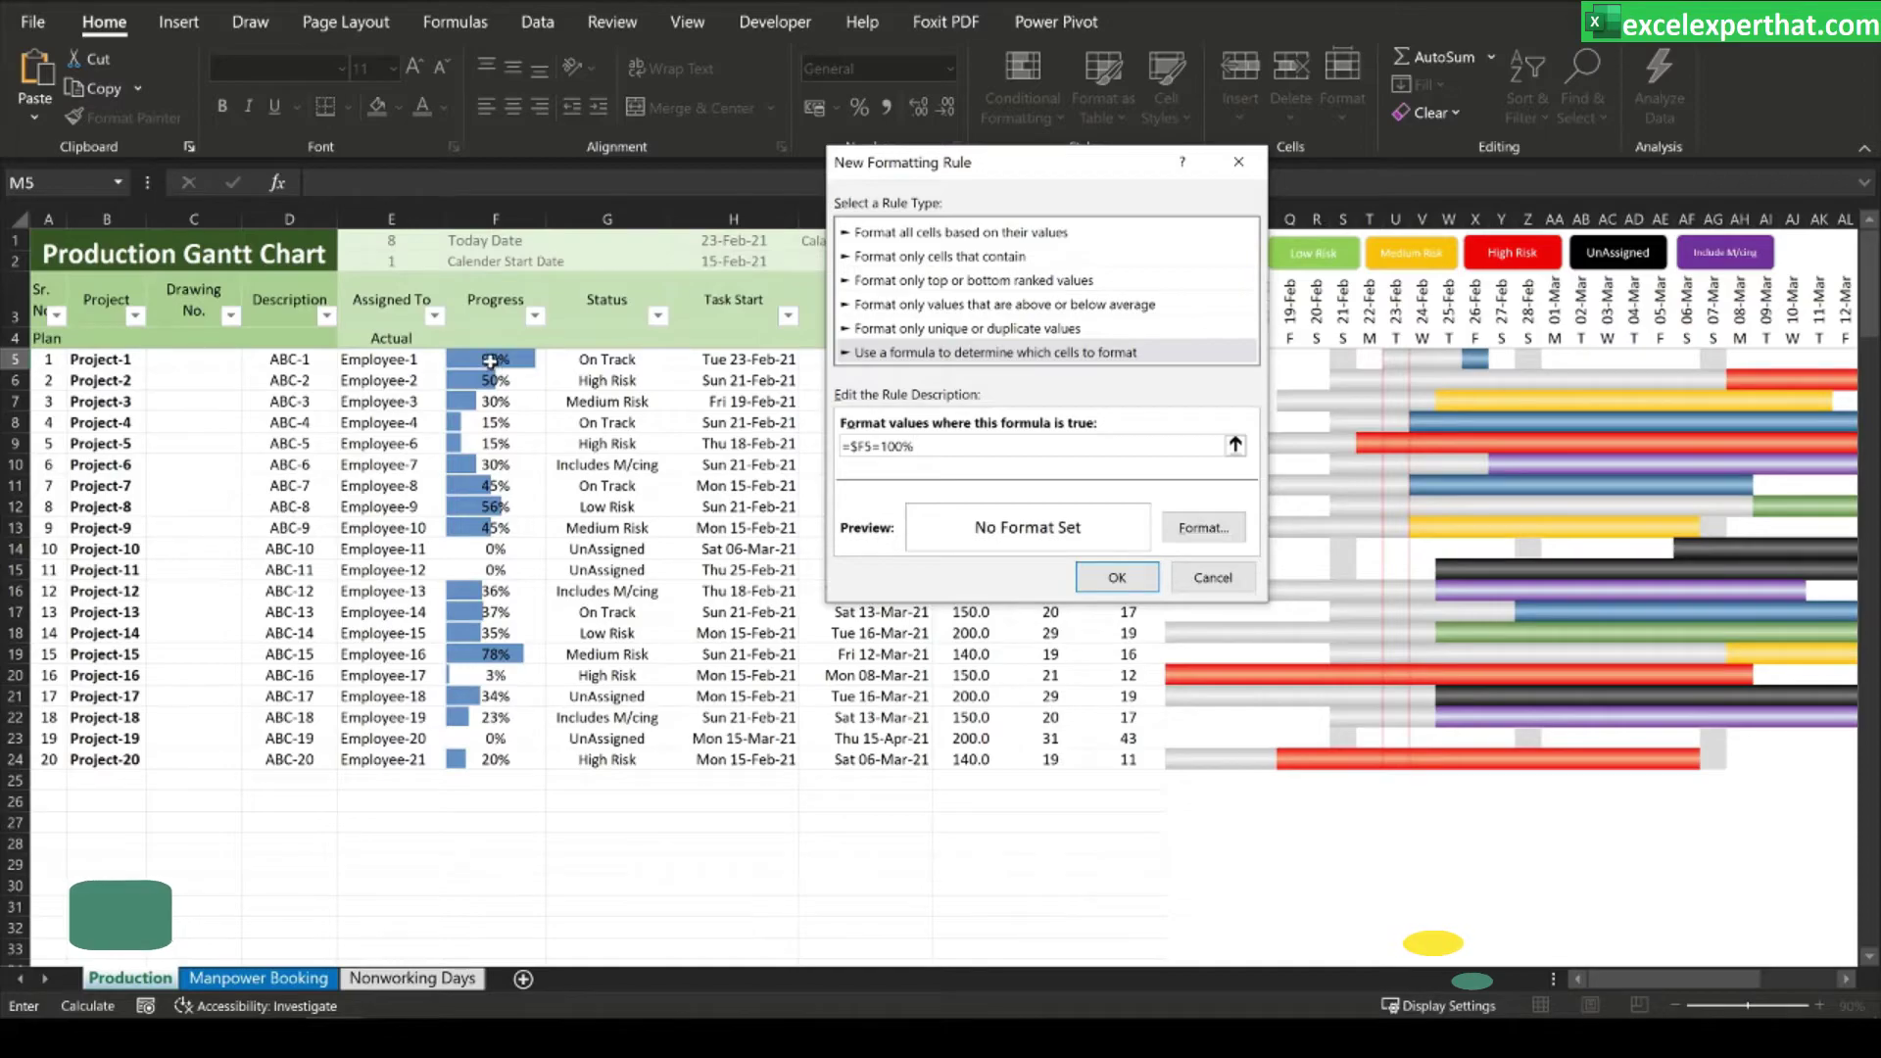
- Give the =$F5=100% rule a light grey fill and save it
click(1203, 527)
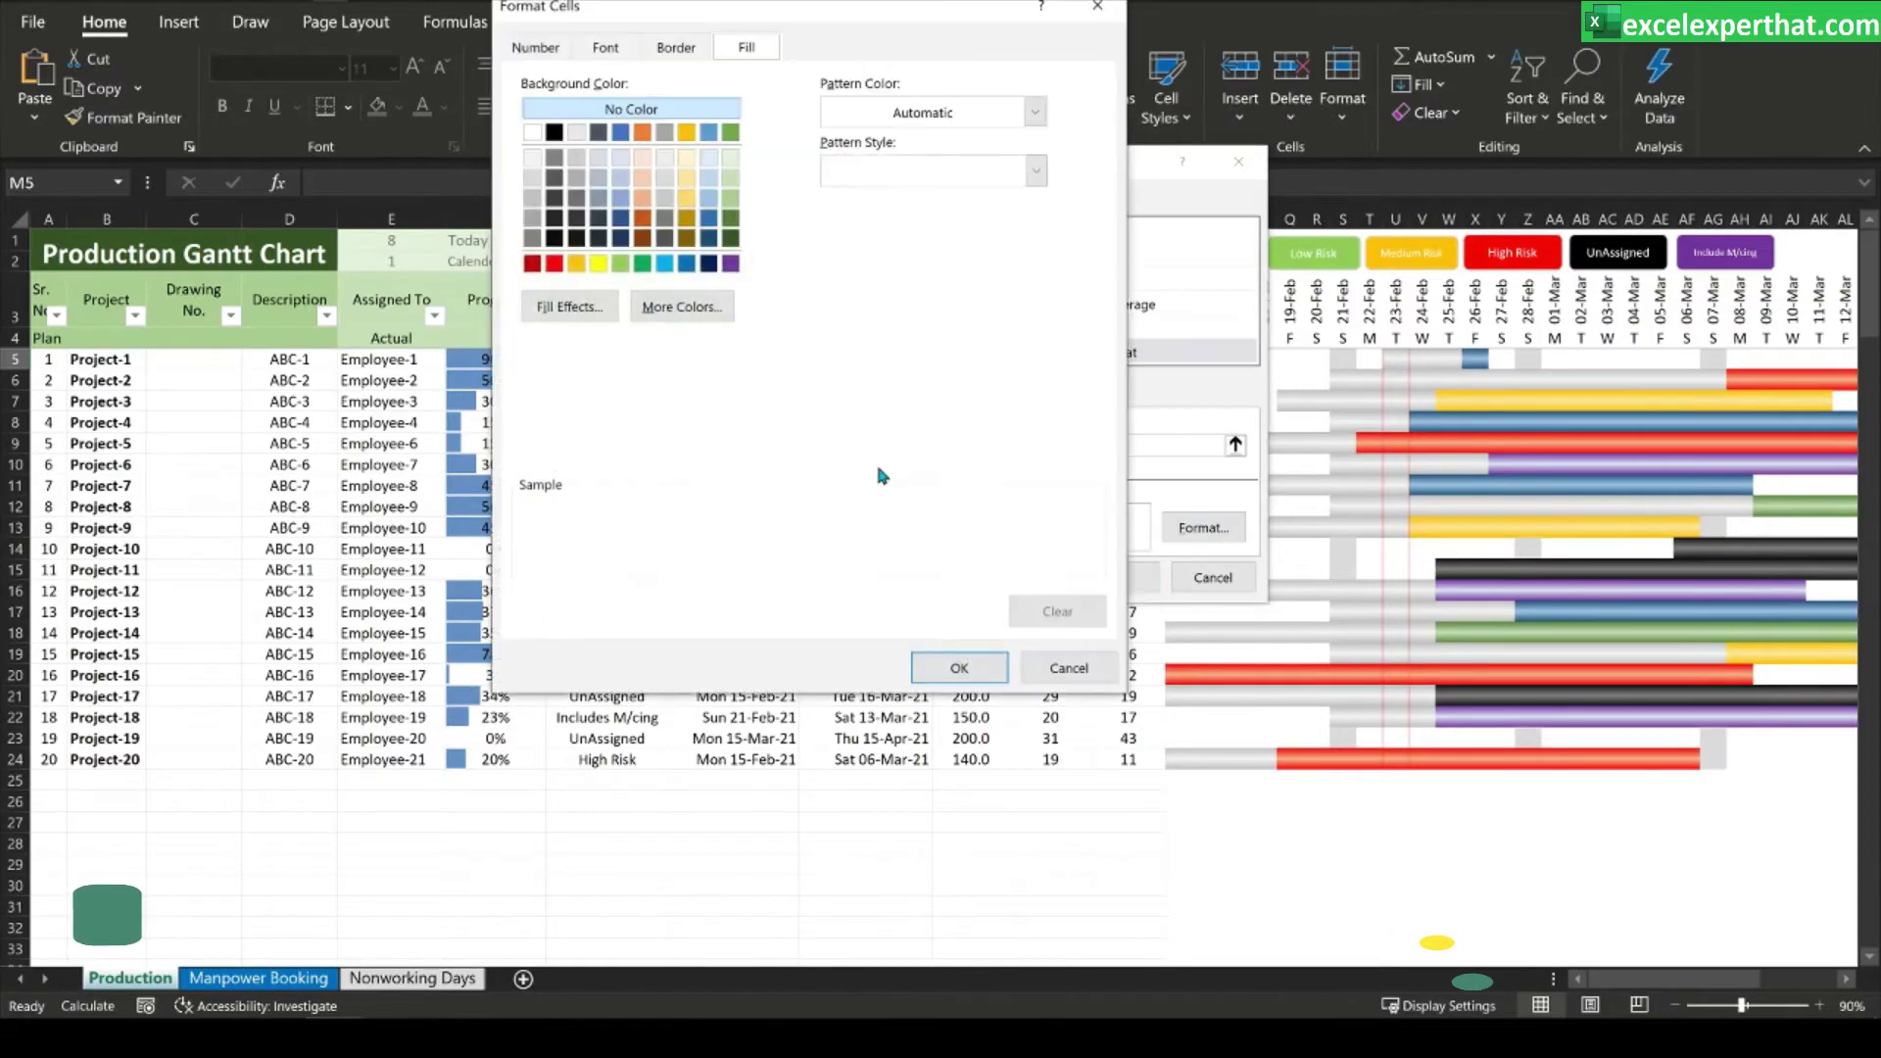
click(532, 198)
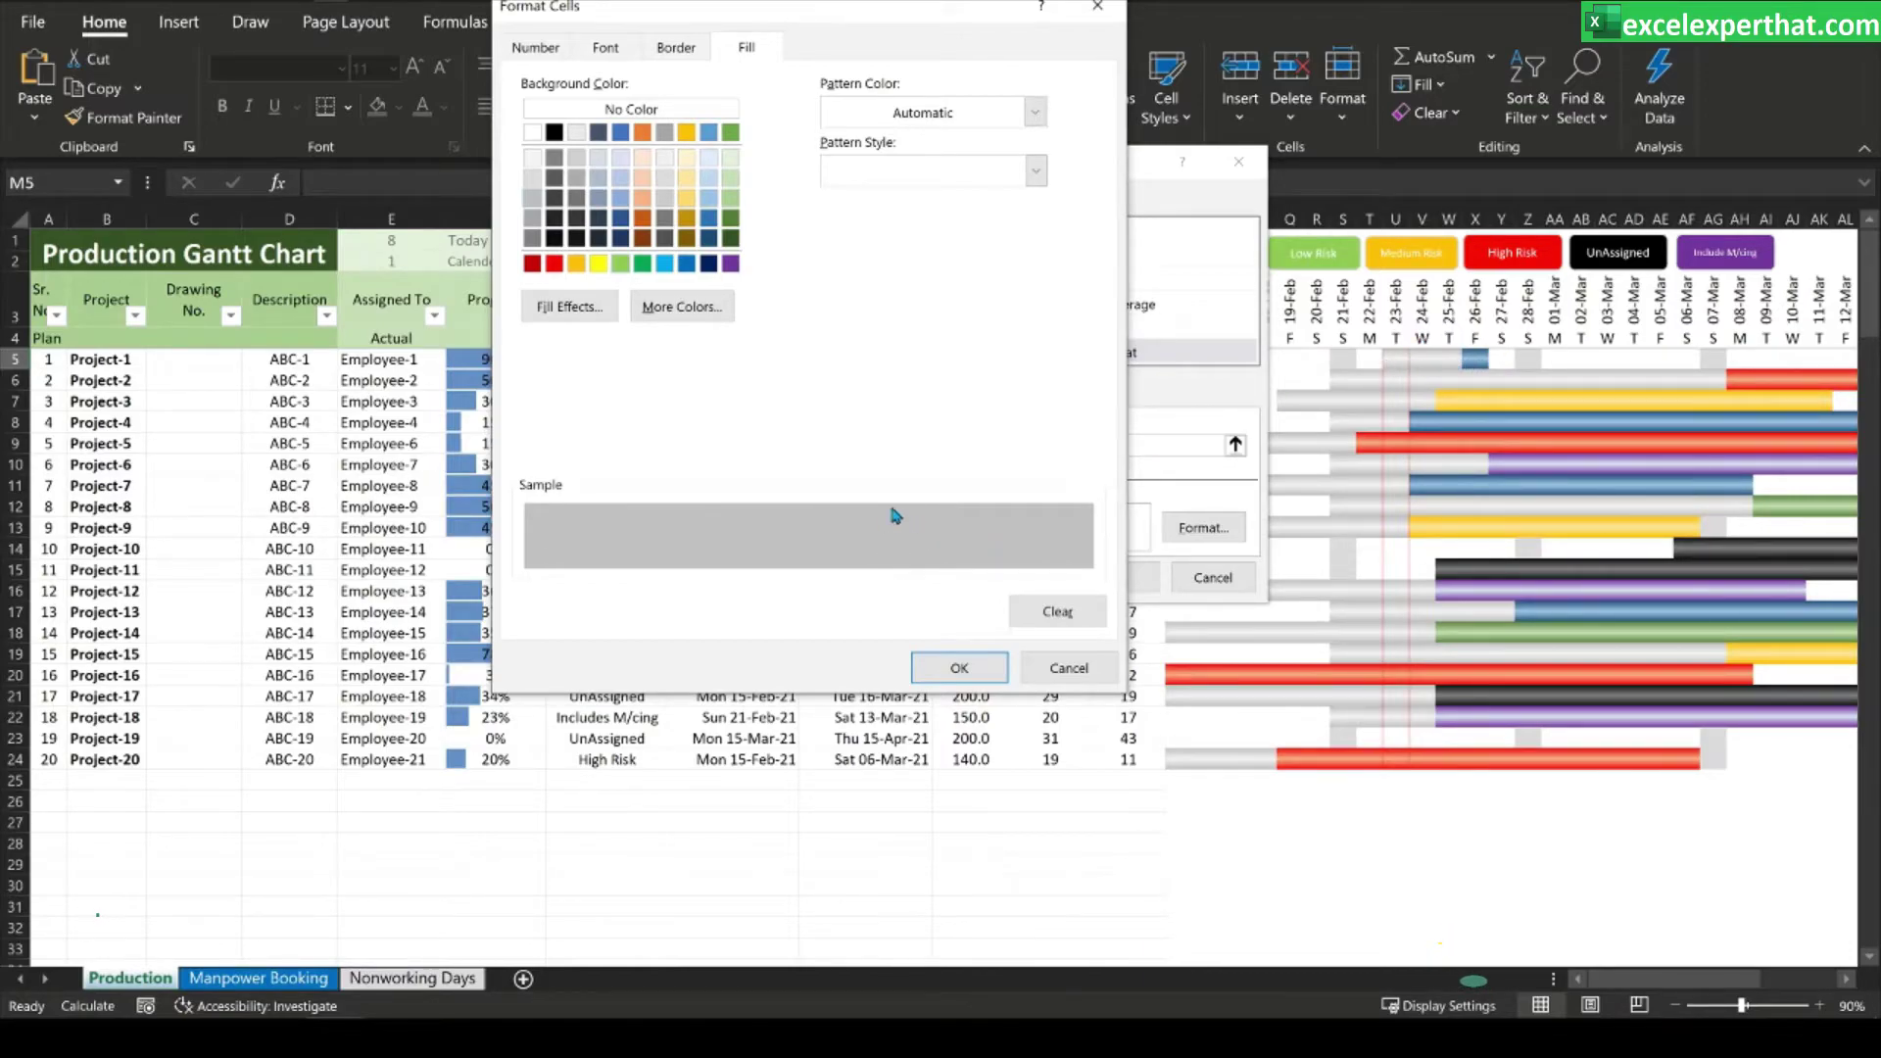
click(963, 670)
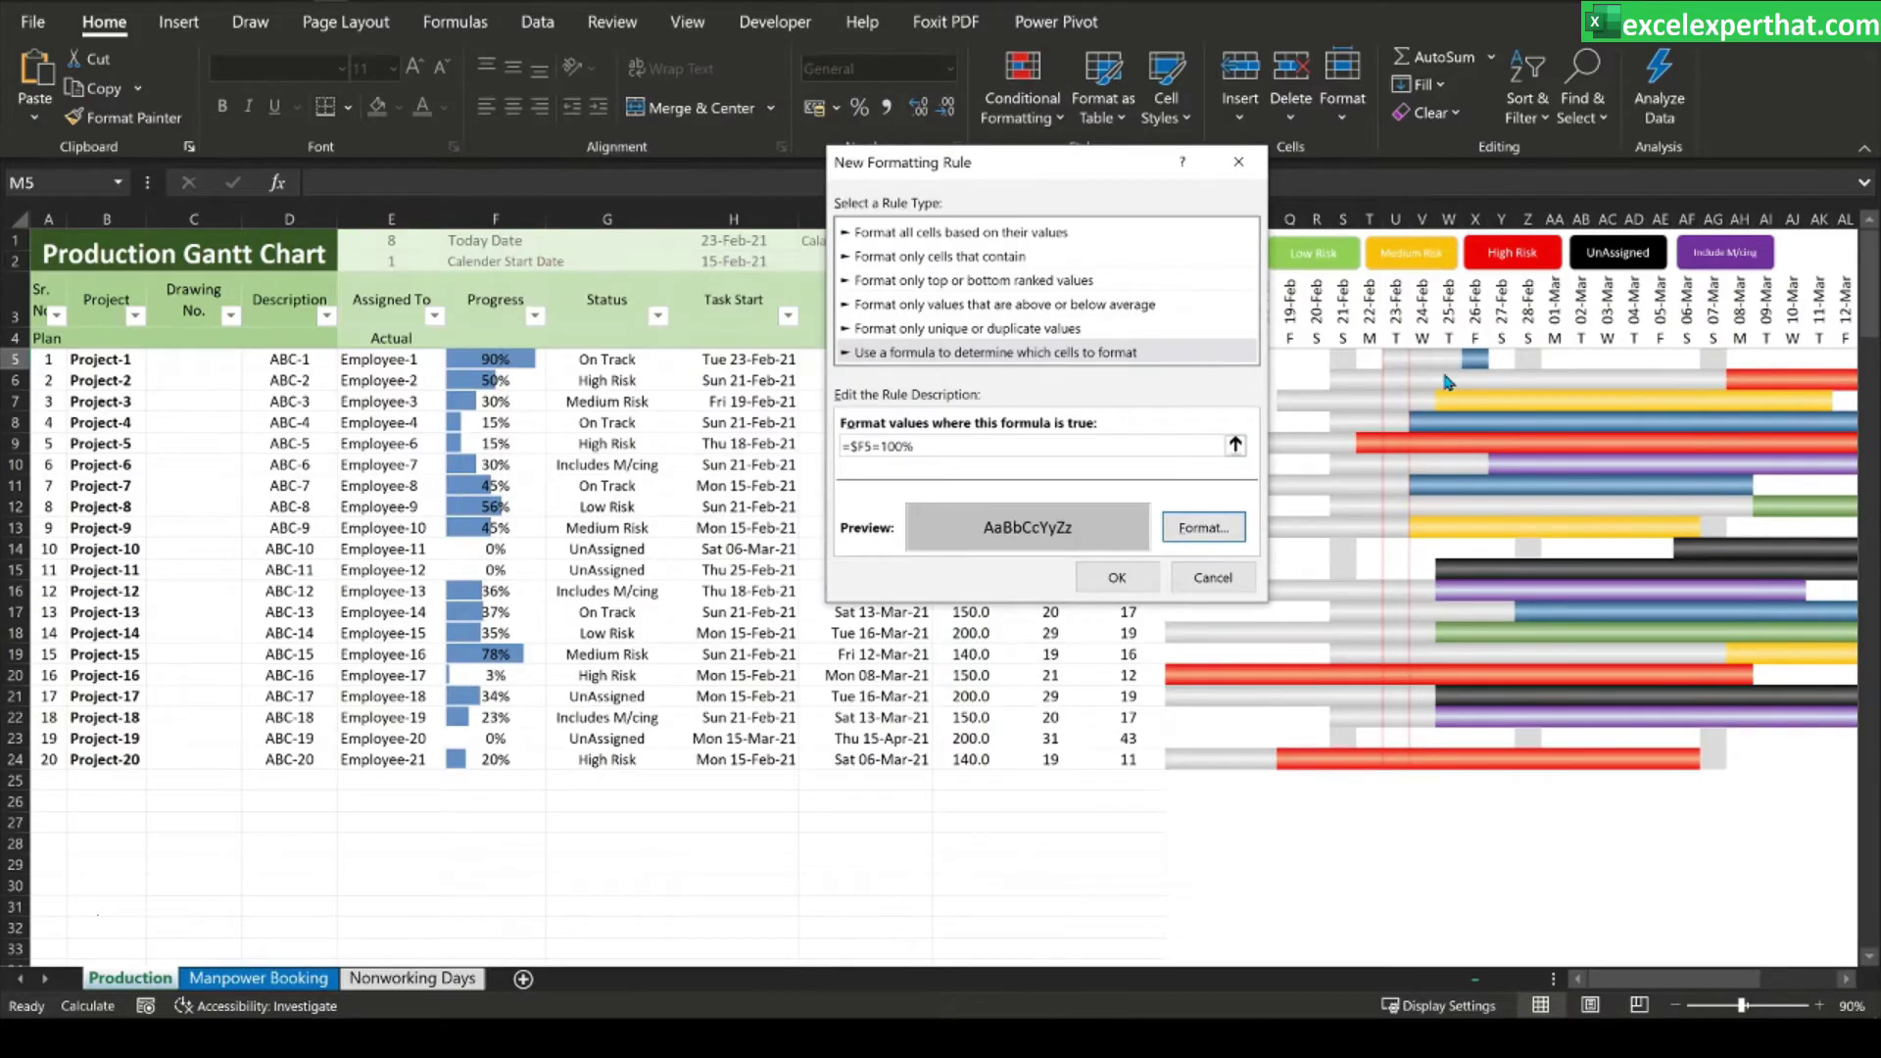
click(1119, 580)
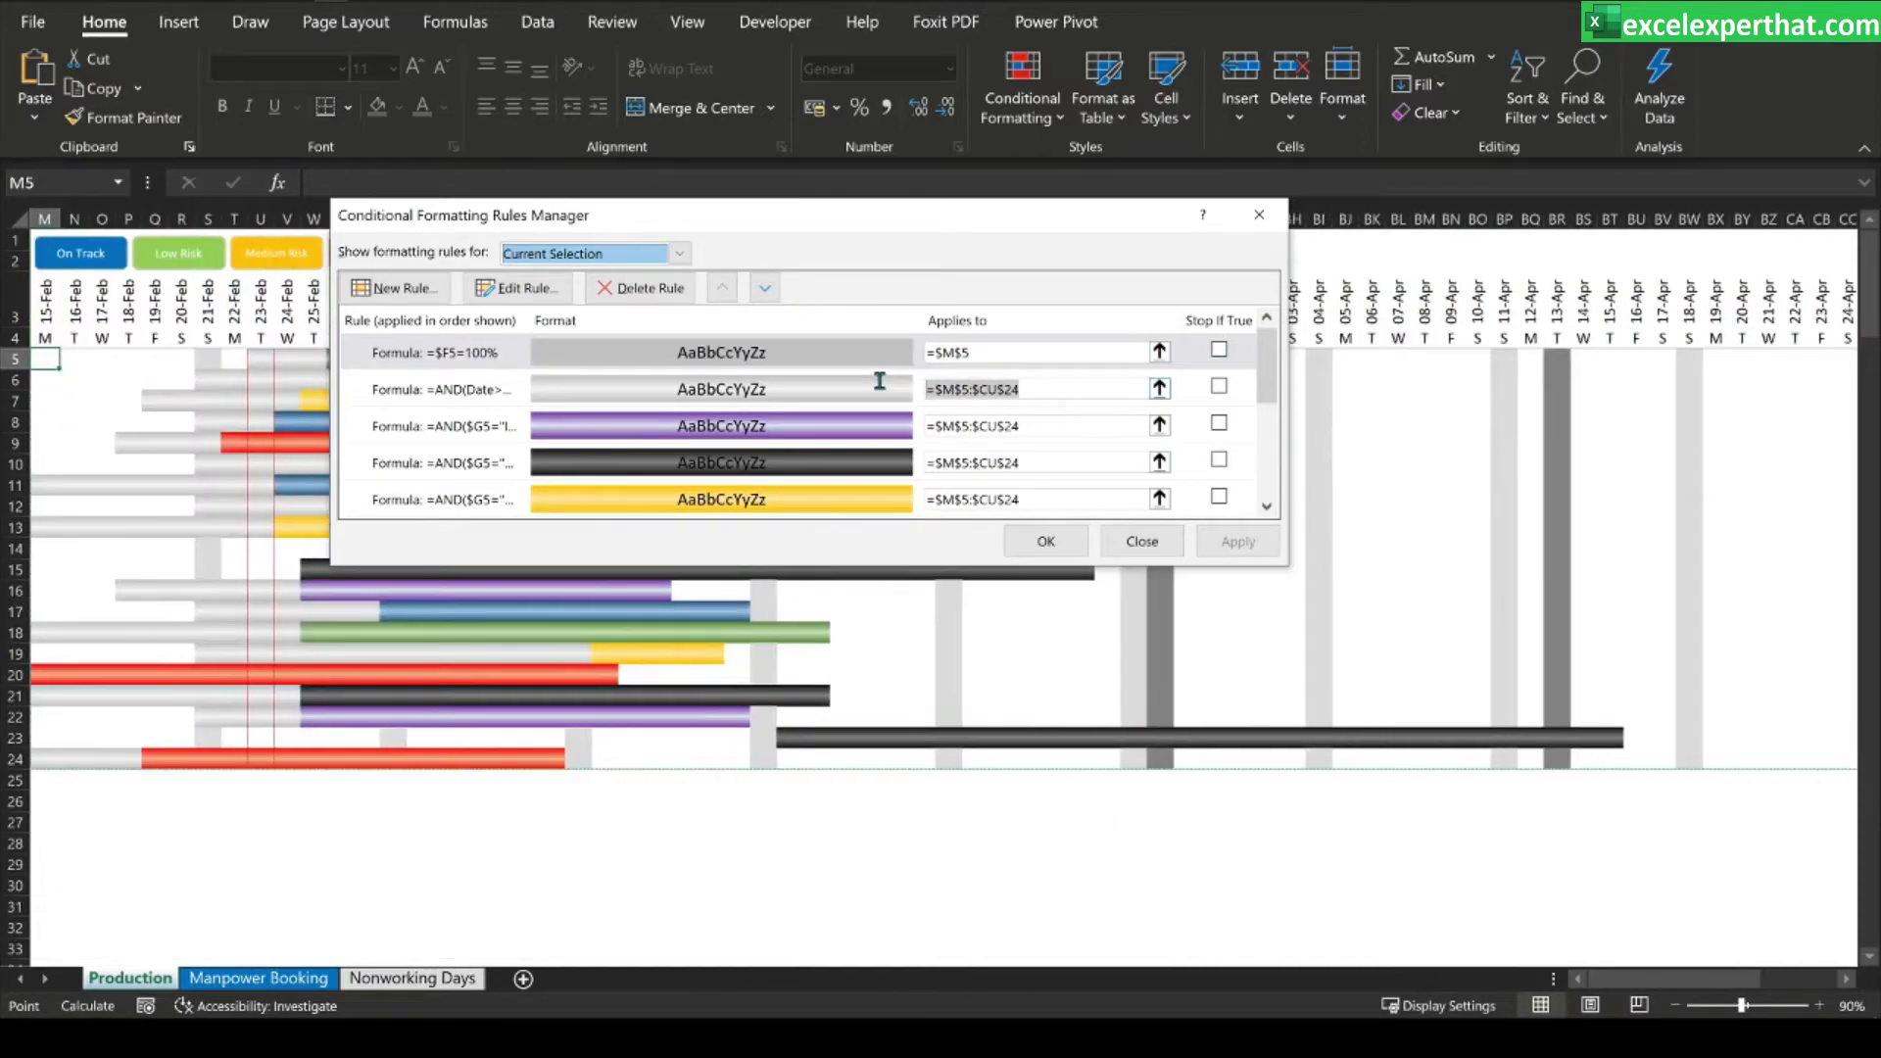
- Set the rule's Applies to range to $M$5:$CU$24
click(986, 352)
text(:$CU$24)
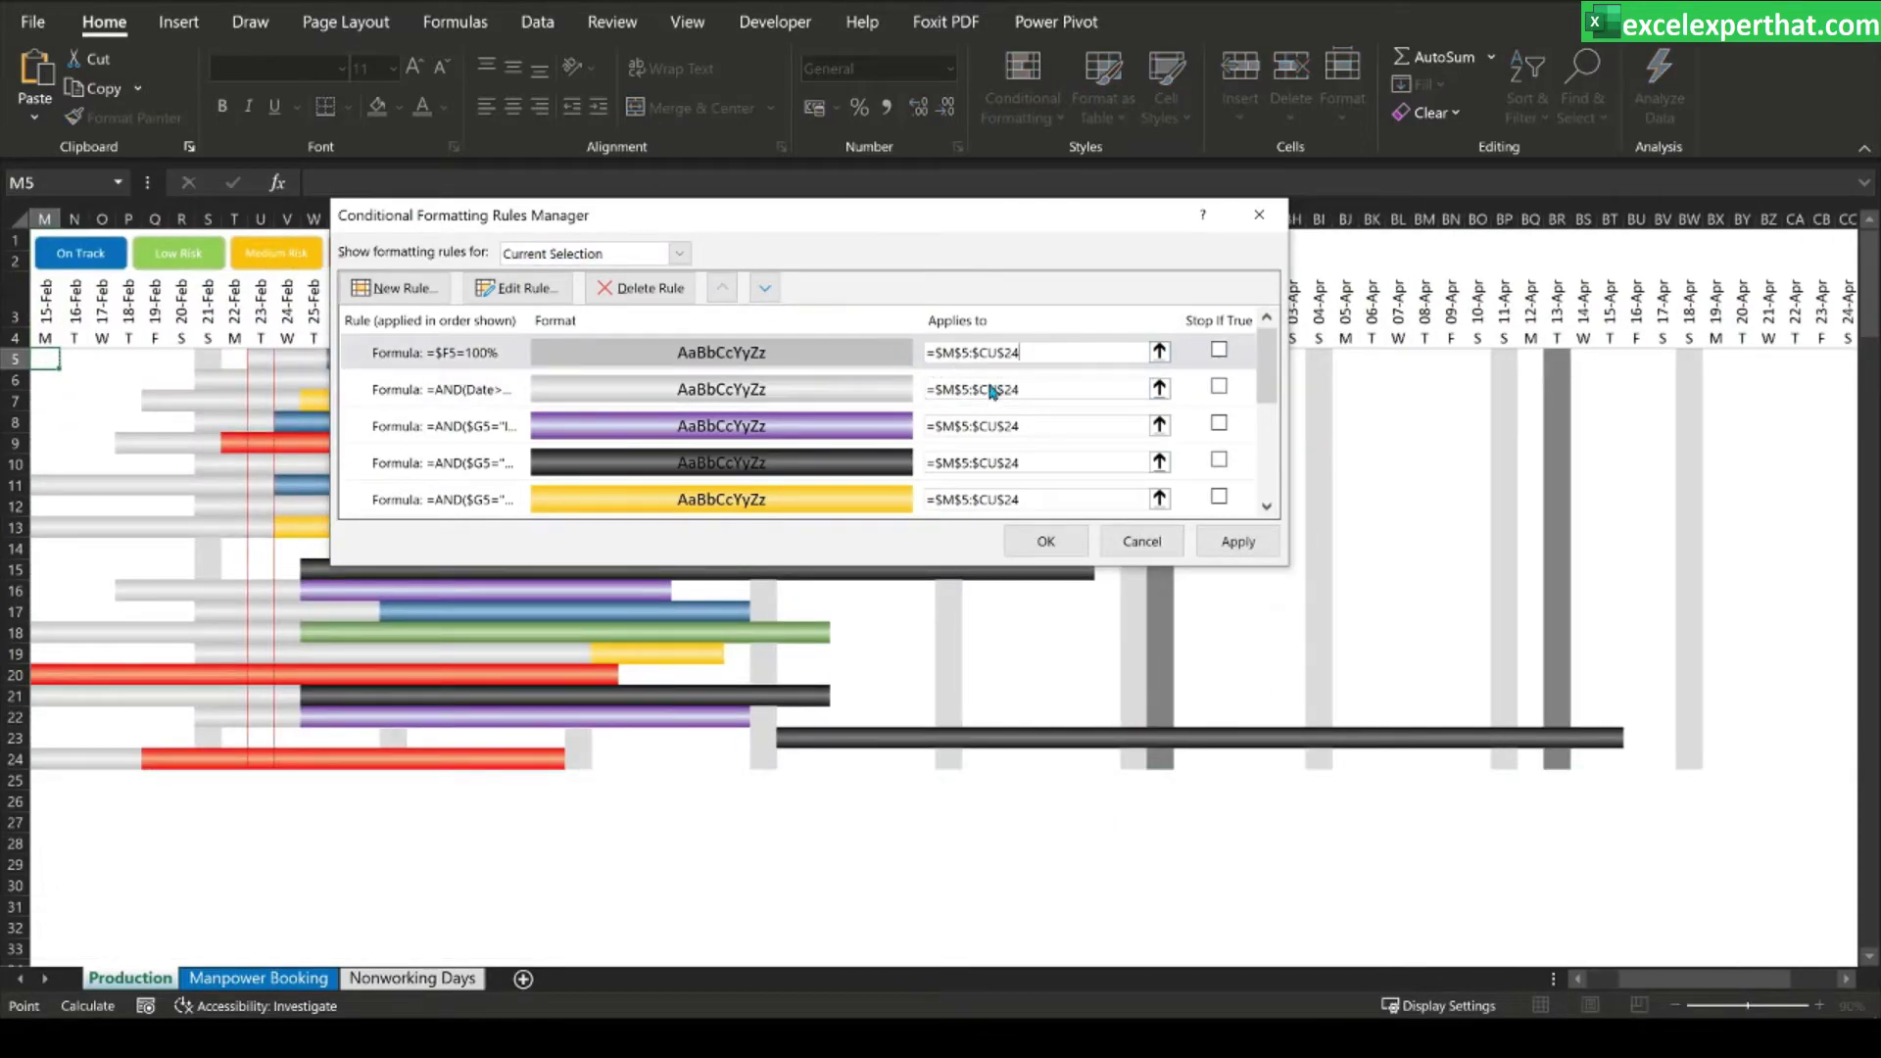
click(1238, 541)
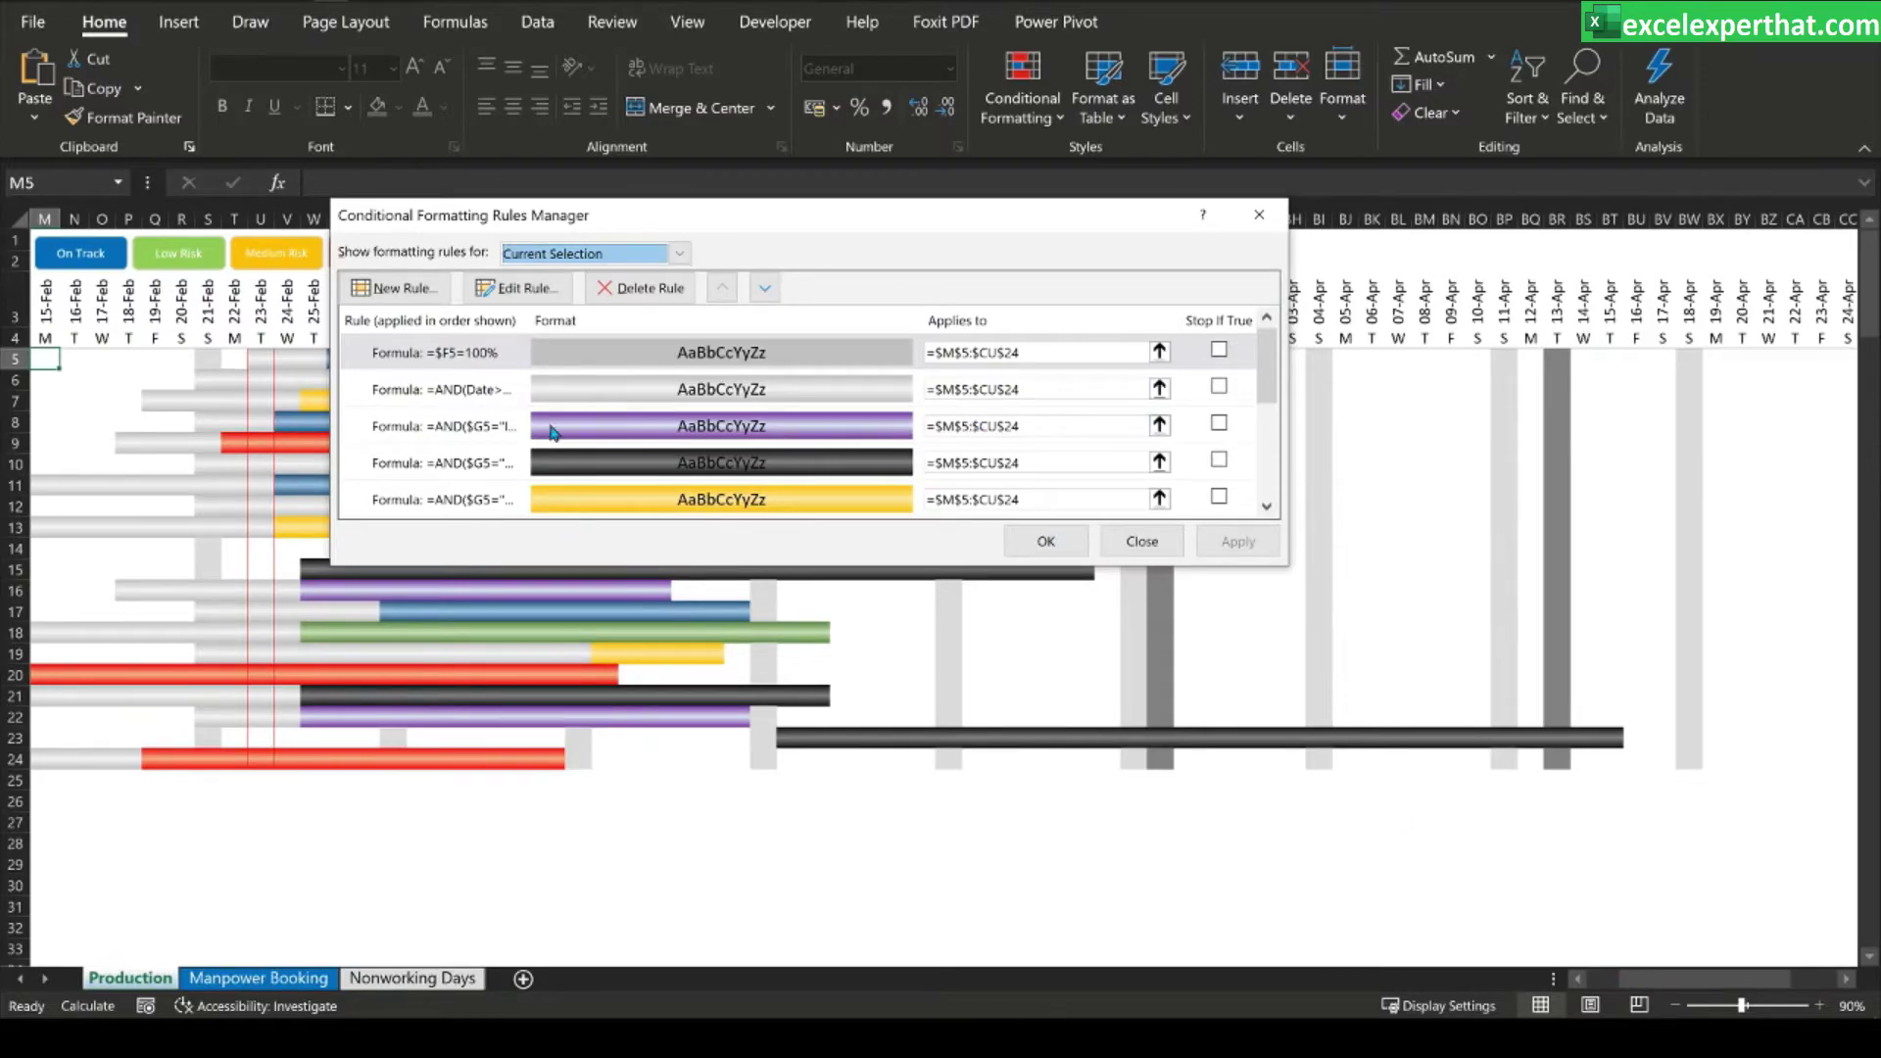
- Move the =$F5=100% rule to the bottom of the list and apply the rules
click(472, 355)
click(765, 288)
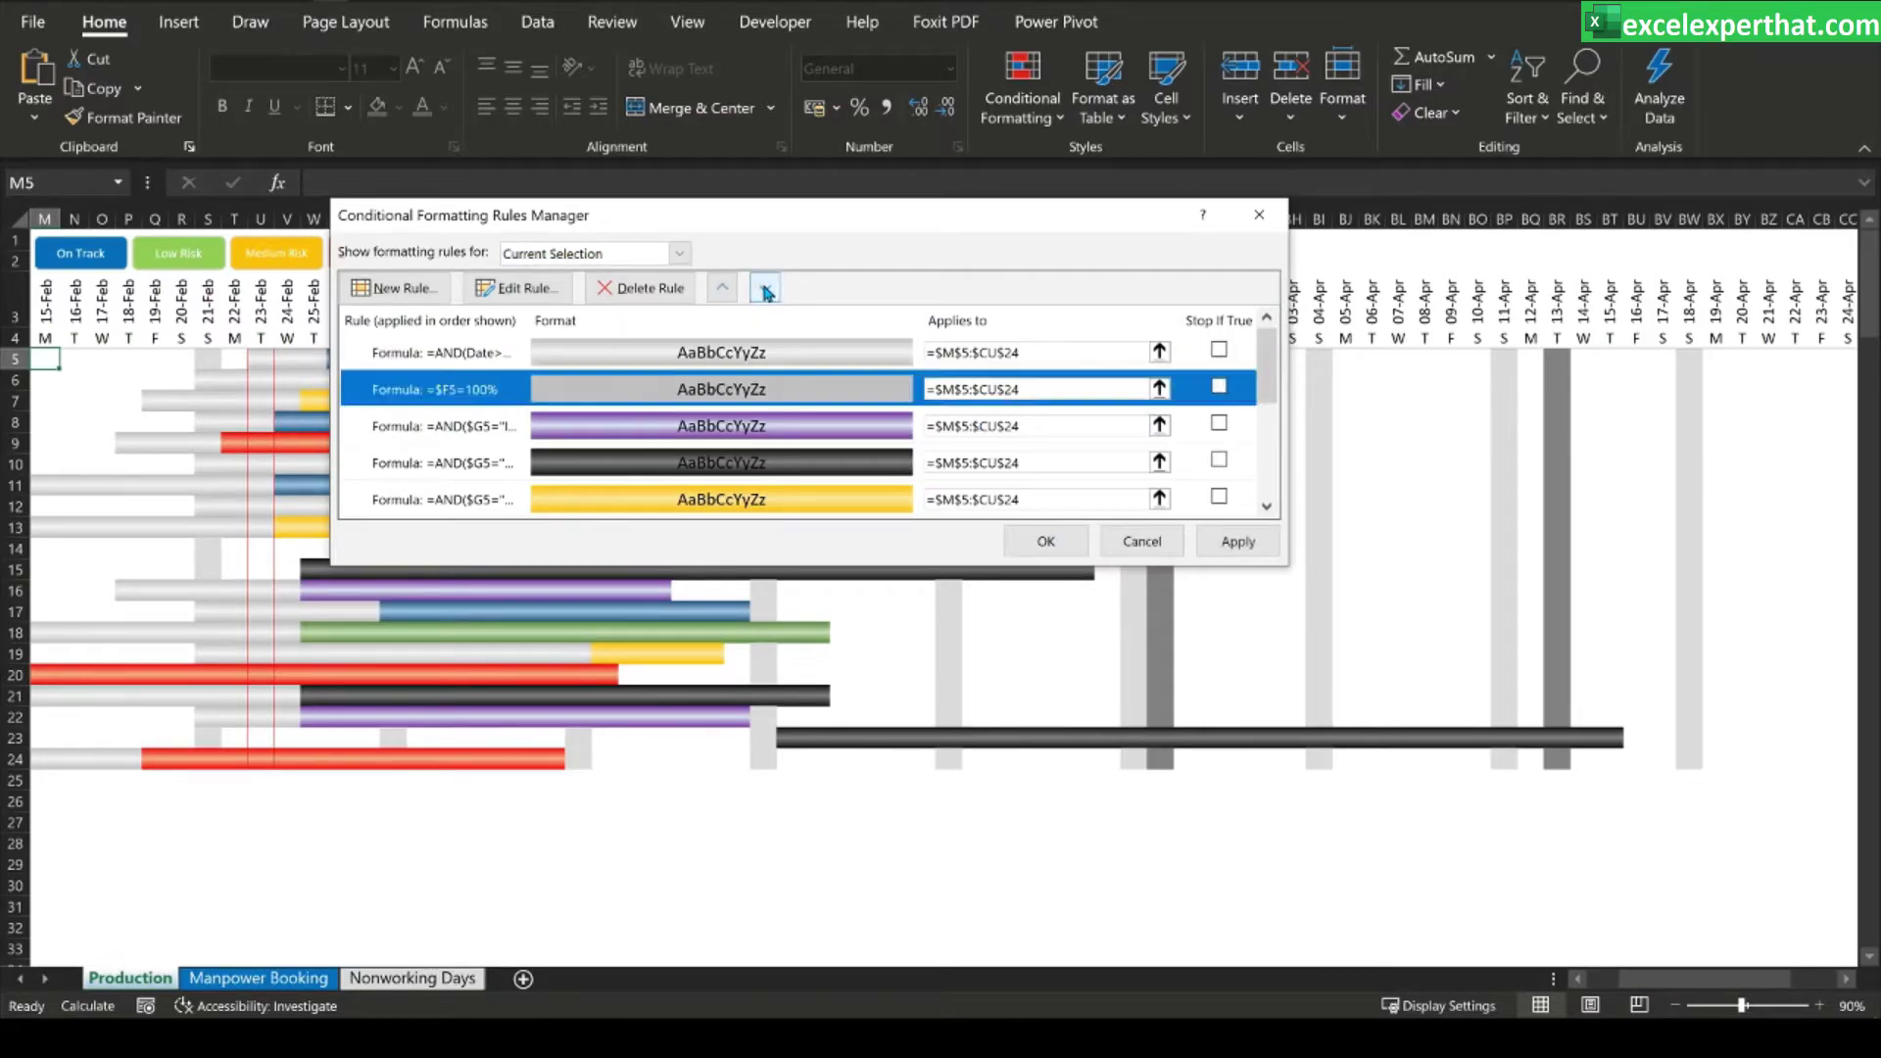
click(765, 288)
click(765, 288)
click(765, 288)
click(765, 288)
click(765, 288)
click(766, 288)
click(766, 288)
click(765, 288)
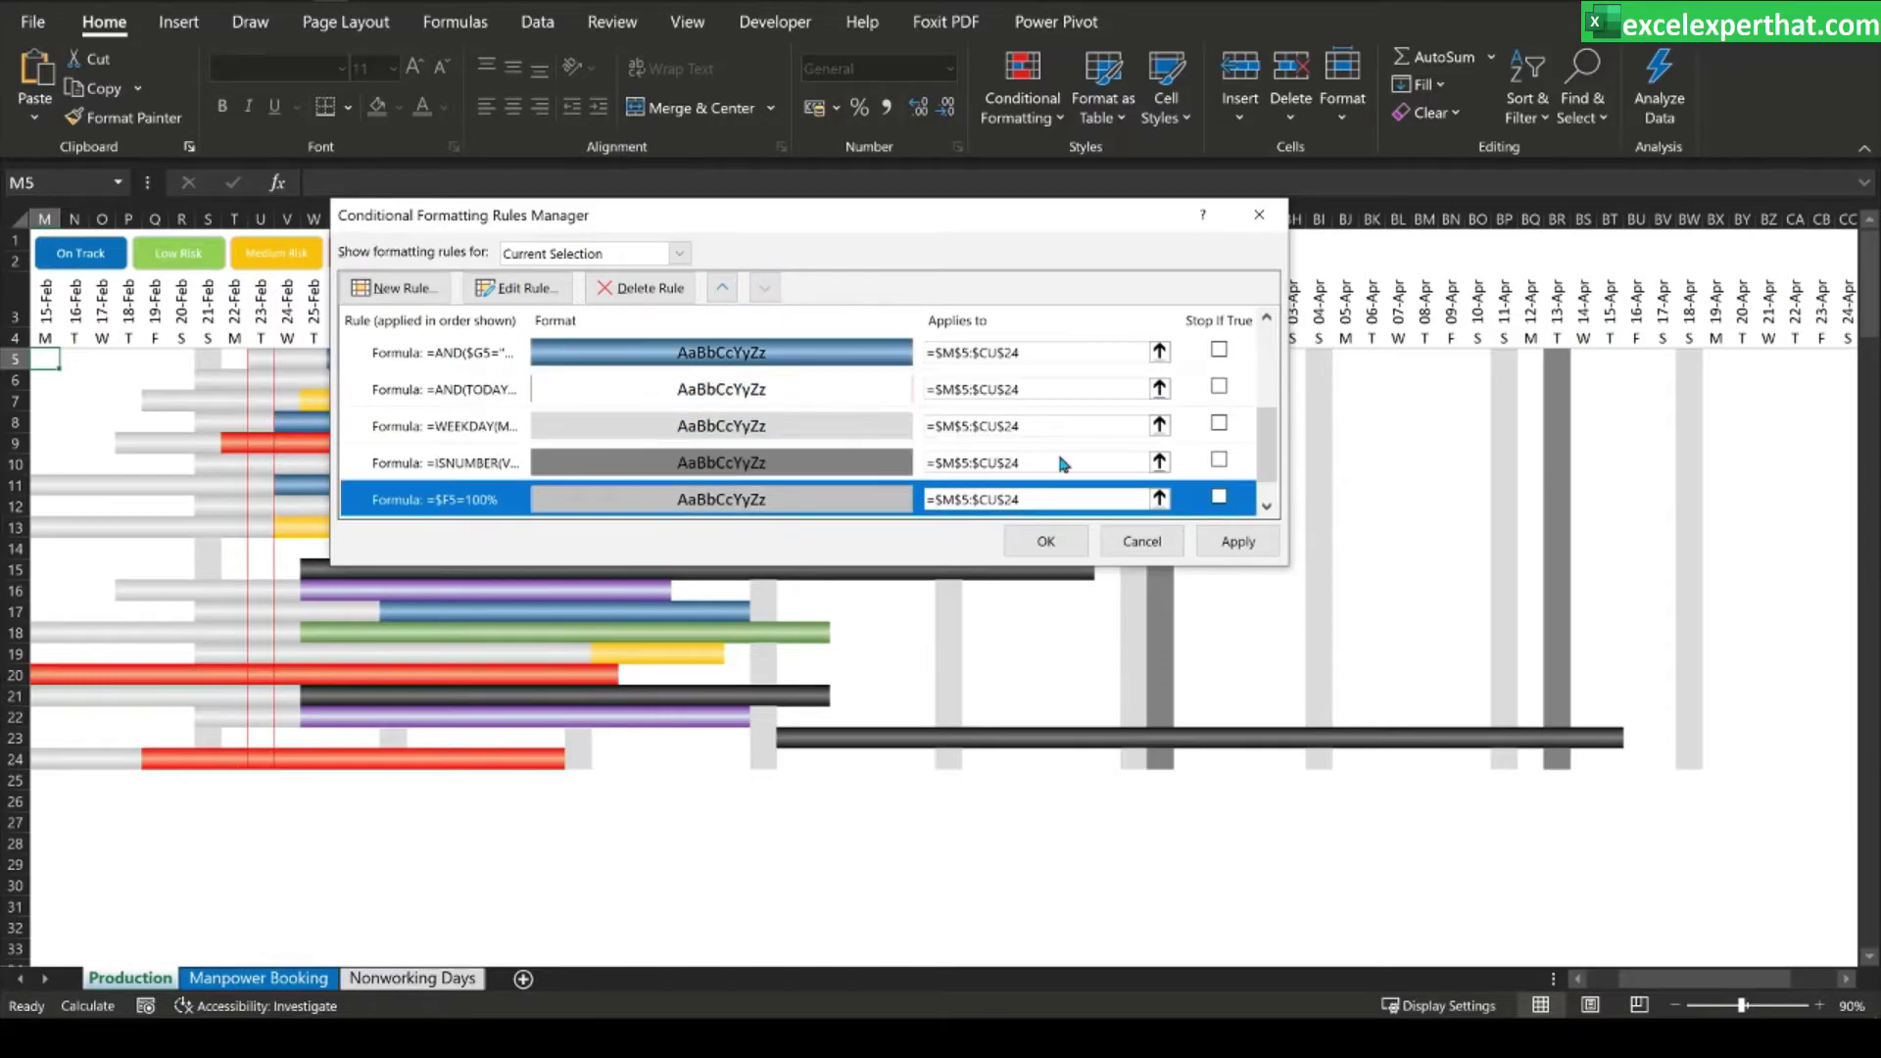
click(1232, 543)
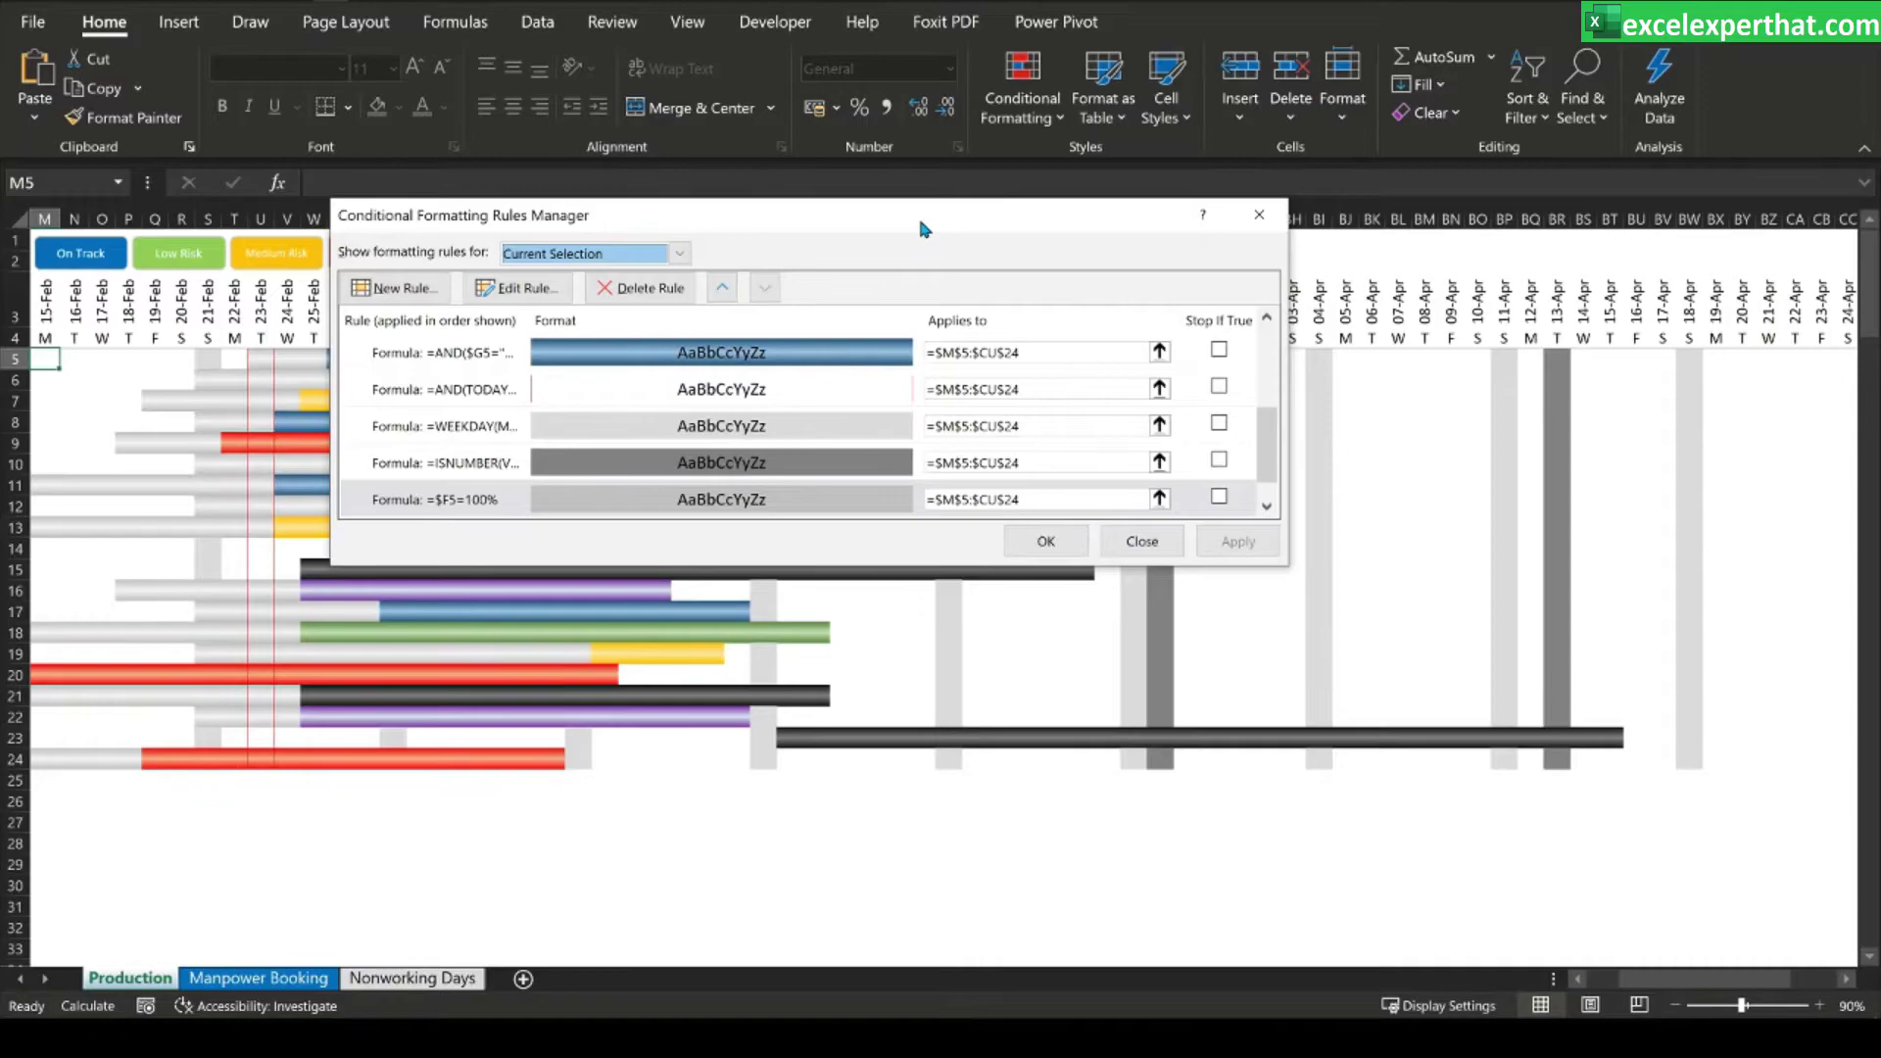
drag(921, 226, 900, 225)
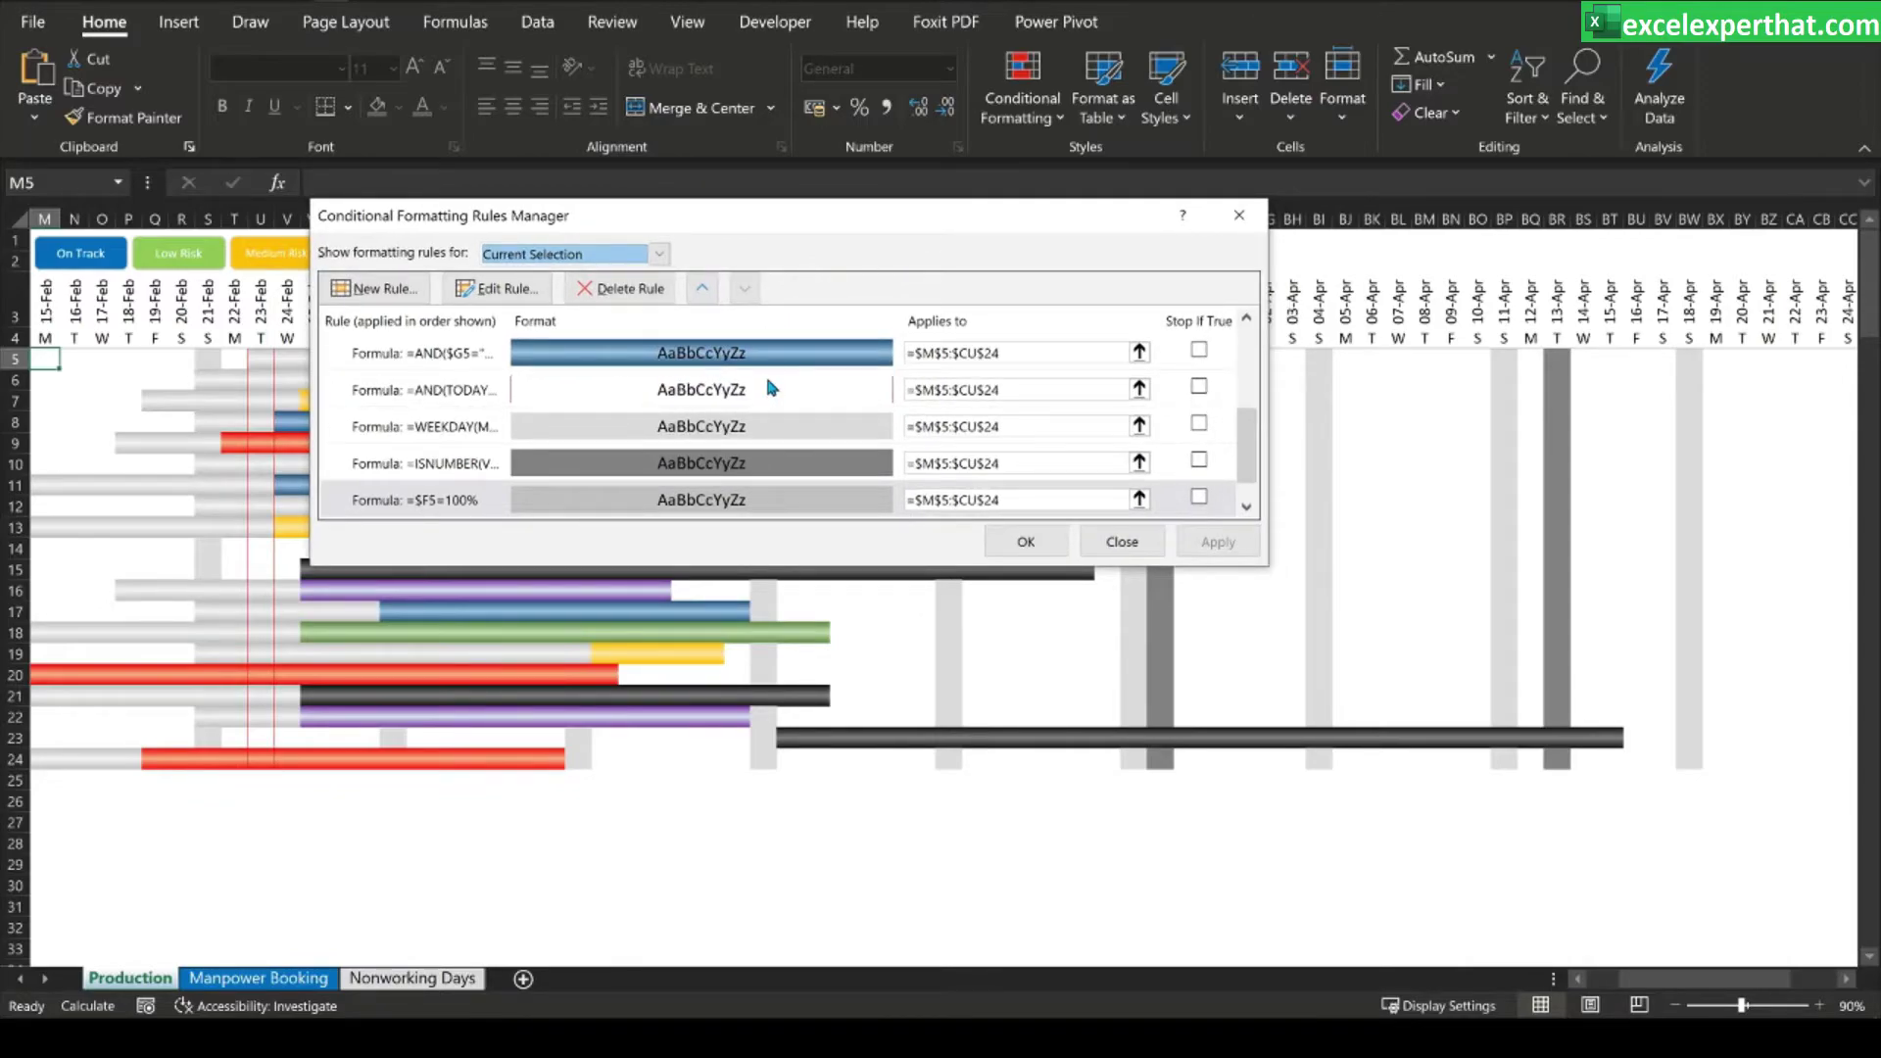
scroll(771, 387, up, 5)
scroll(767, 444, down, 5)
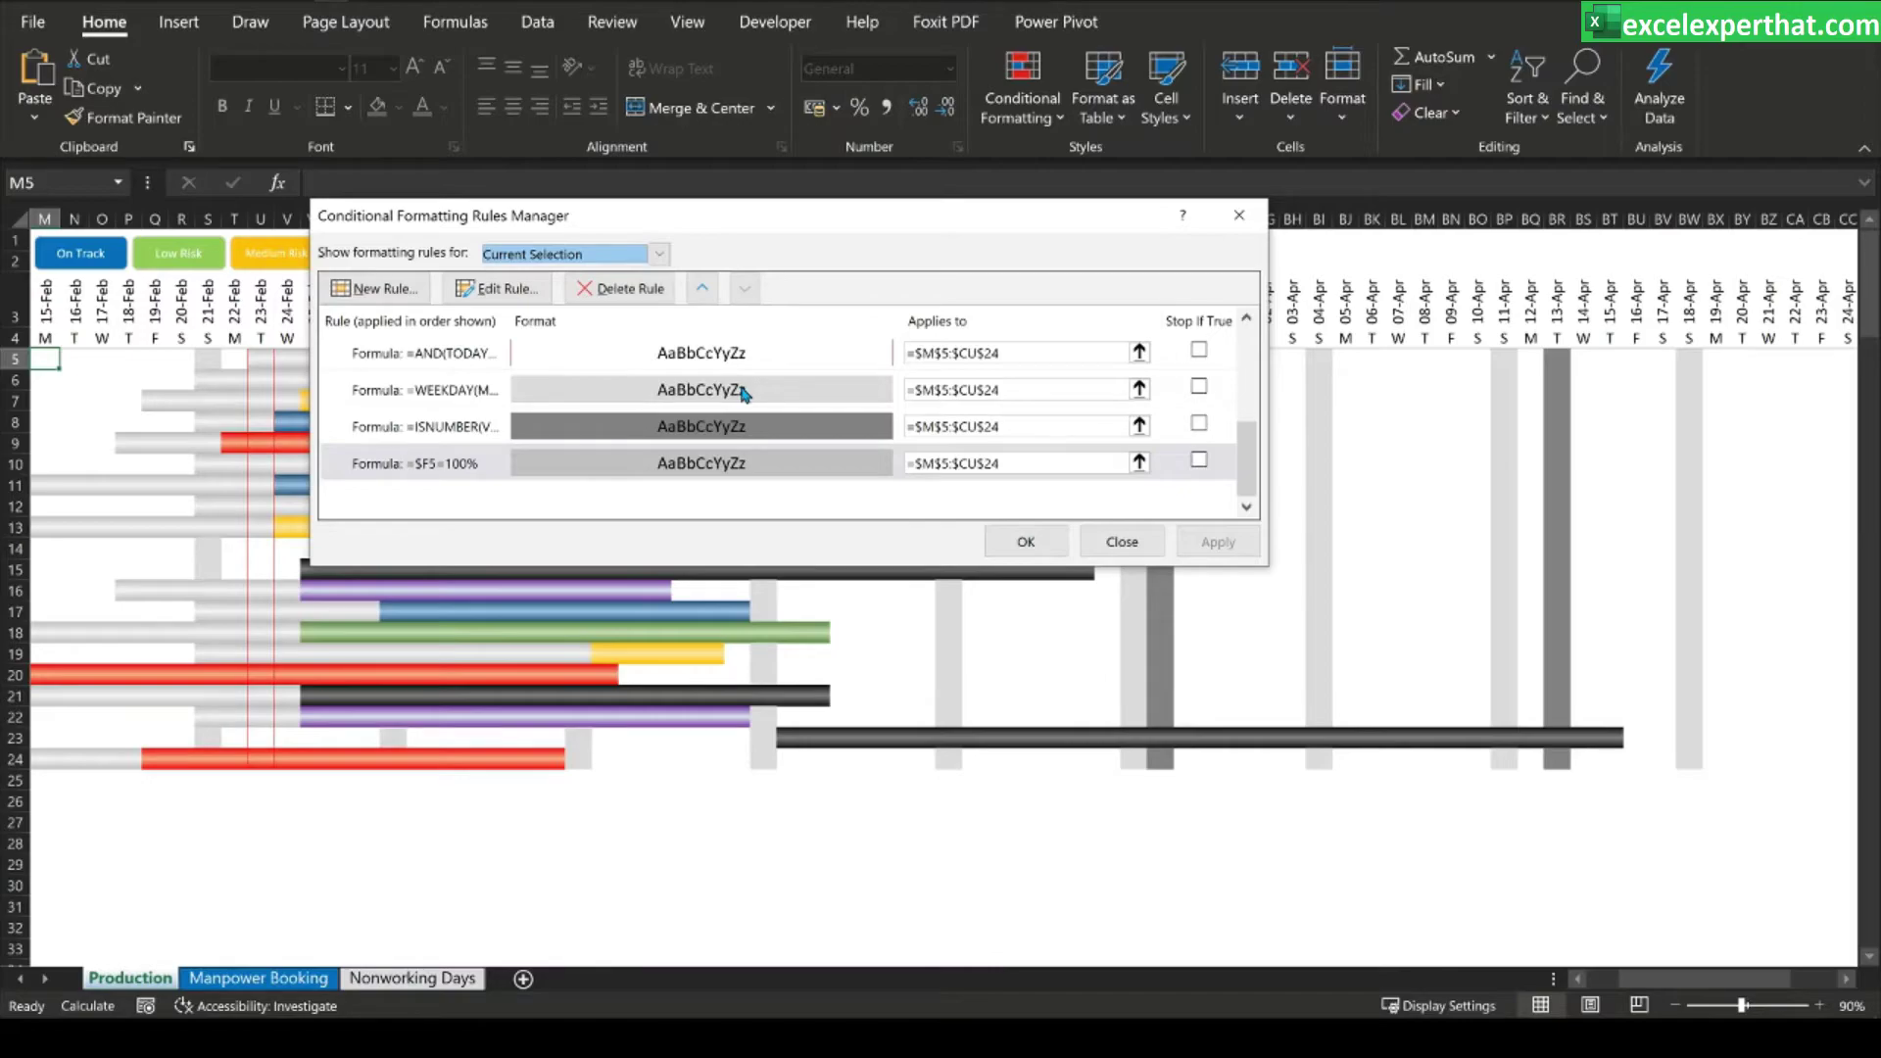
click(1029, 542)
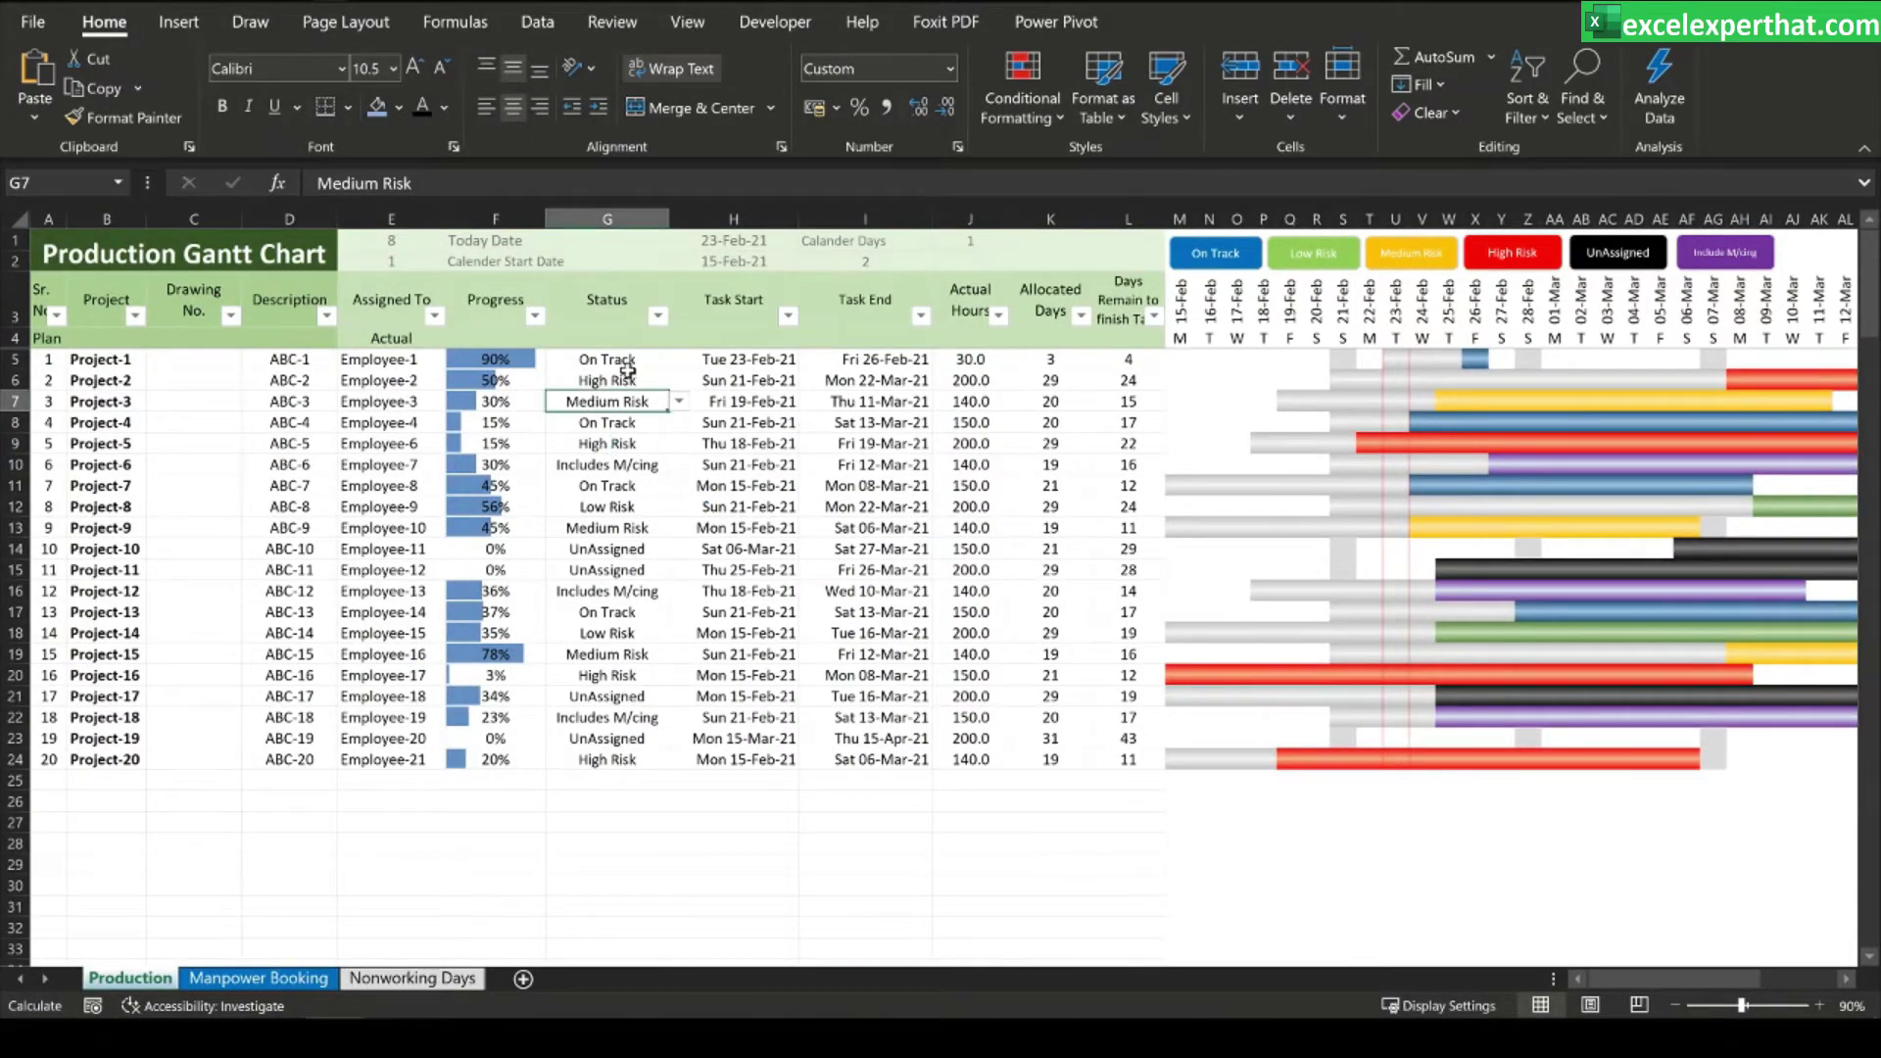
- Set Project-1's progress in F5 to 100%
click(765, 361)
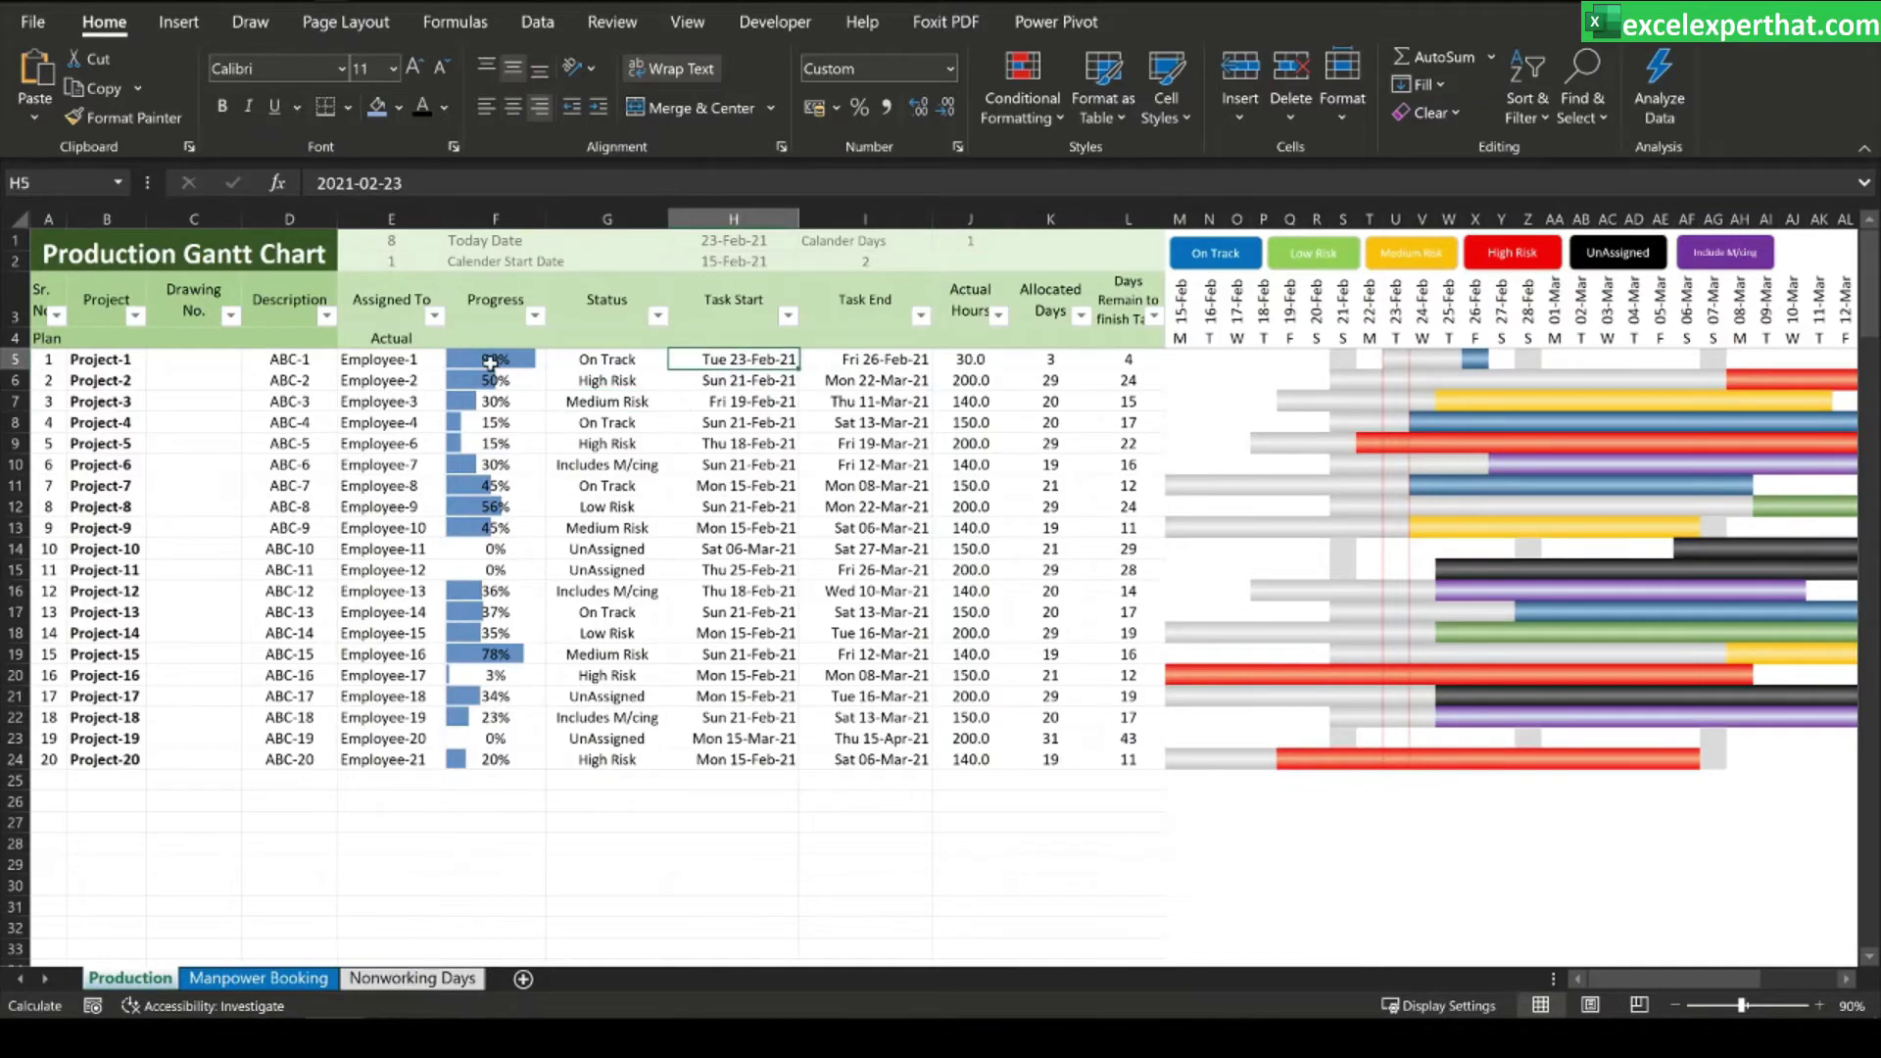
drag(1180, 360, 1550, 362)
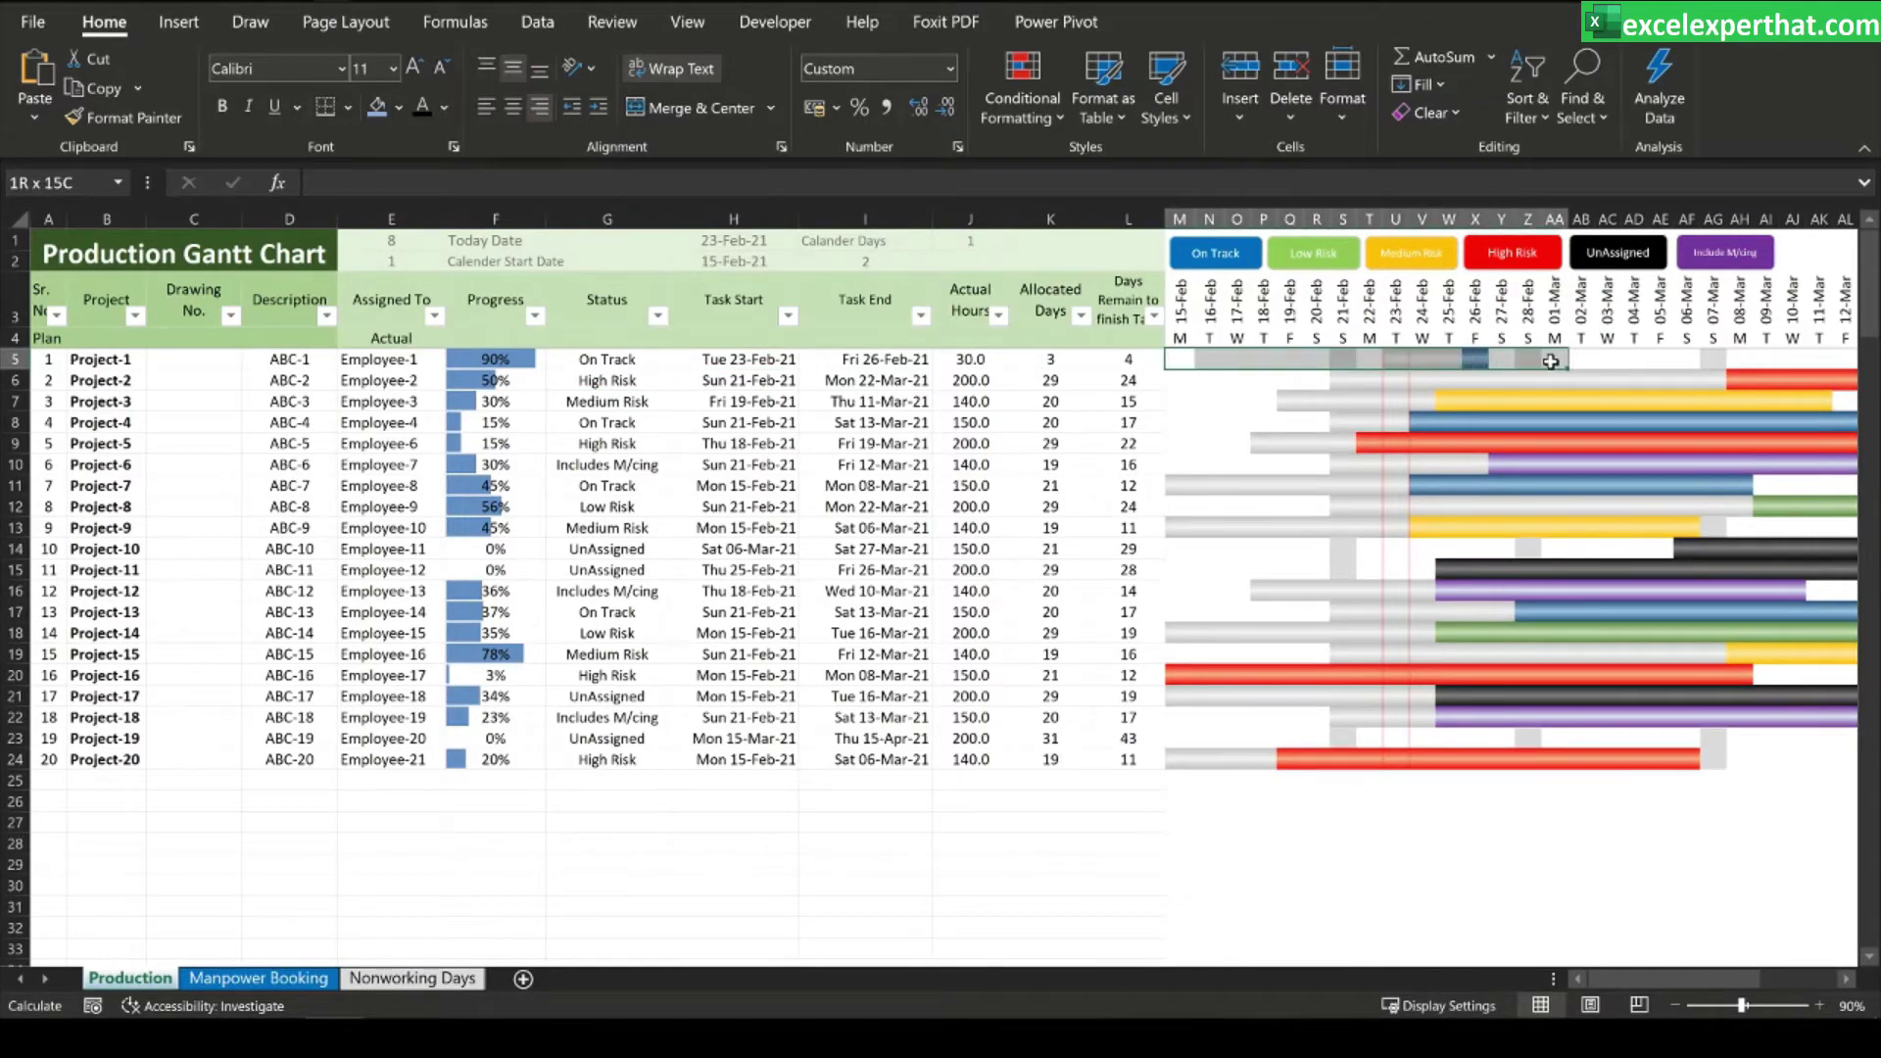
click(530, 361)
text(100)
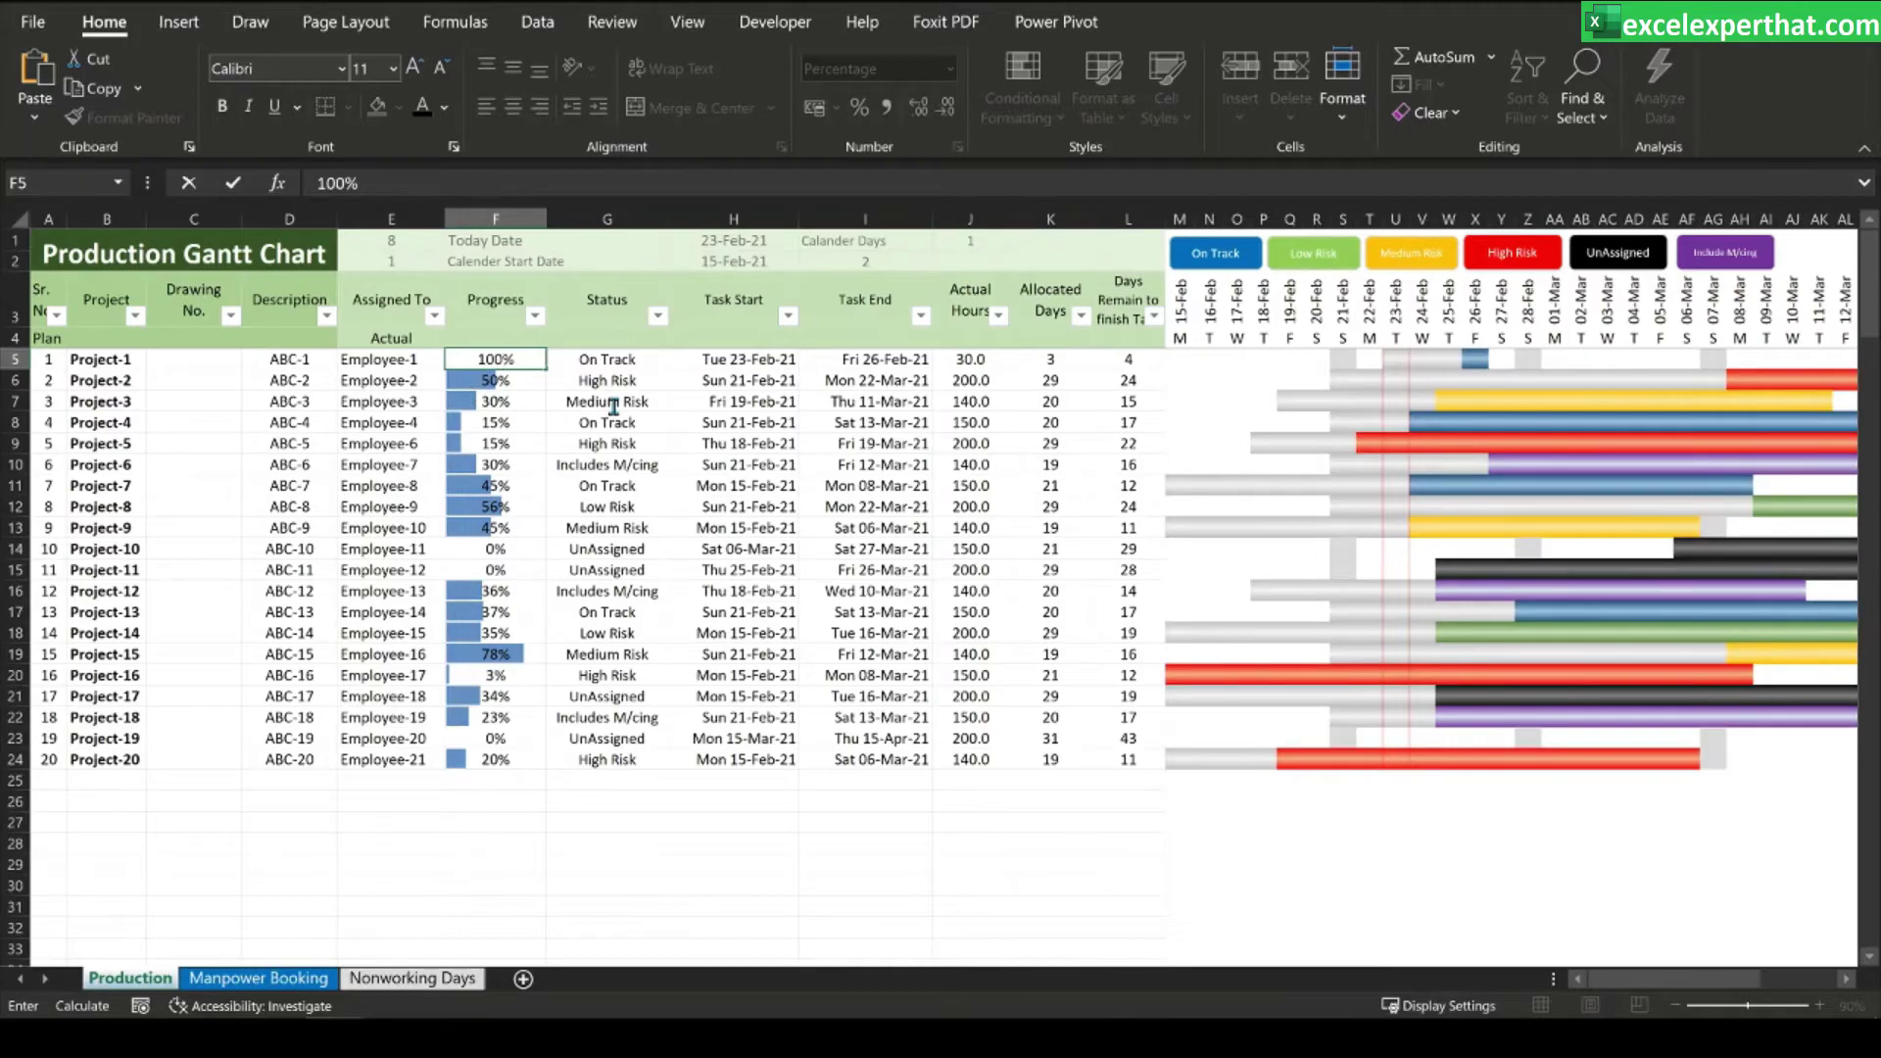
key(Return)
key(Down)
key(Right)
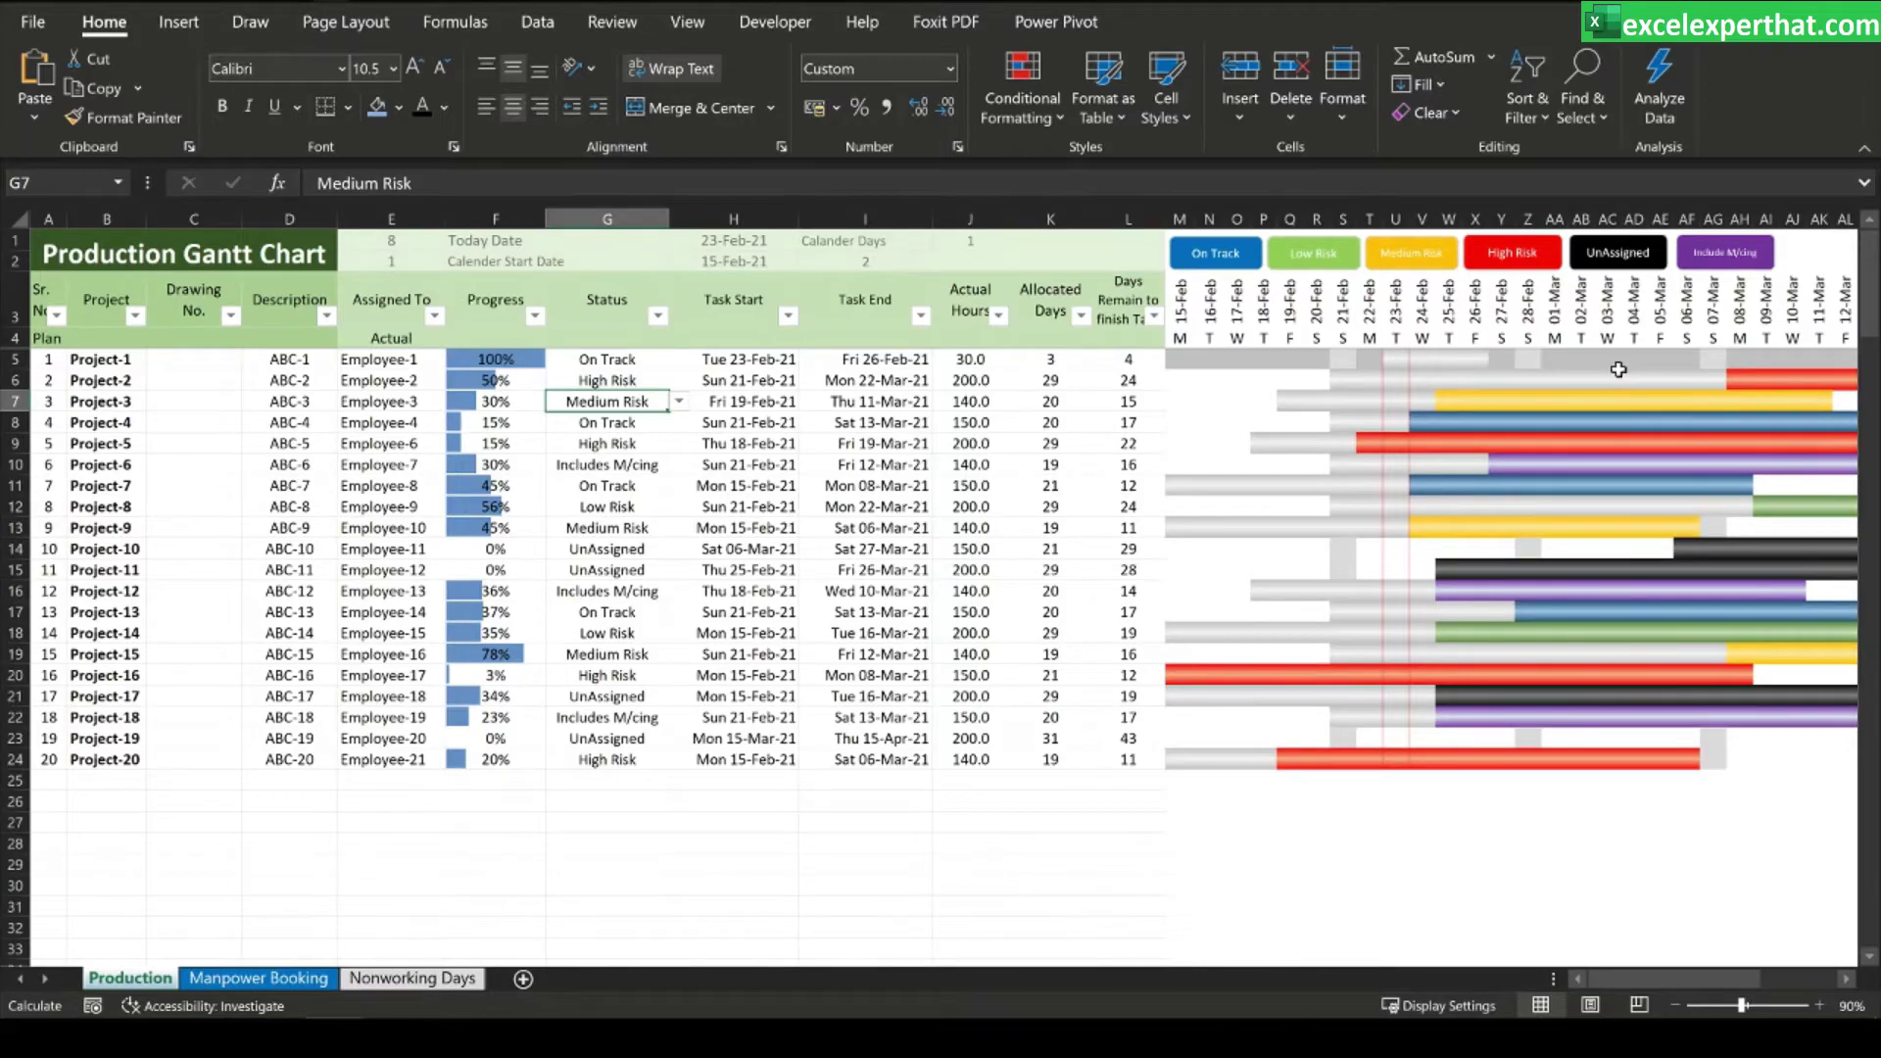
- Inspect the greyed bars of Projects 1 and 2 and cancel a stray entry
click(1446, 360)
drag(1391, 358, 1475, 360)
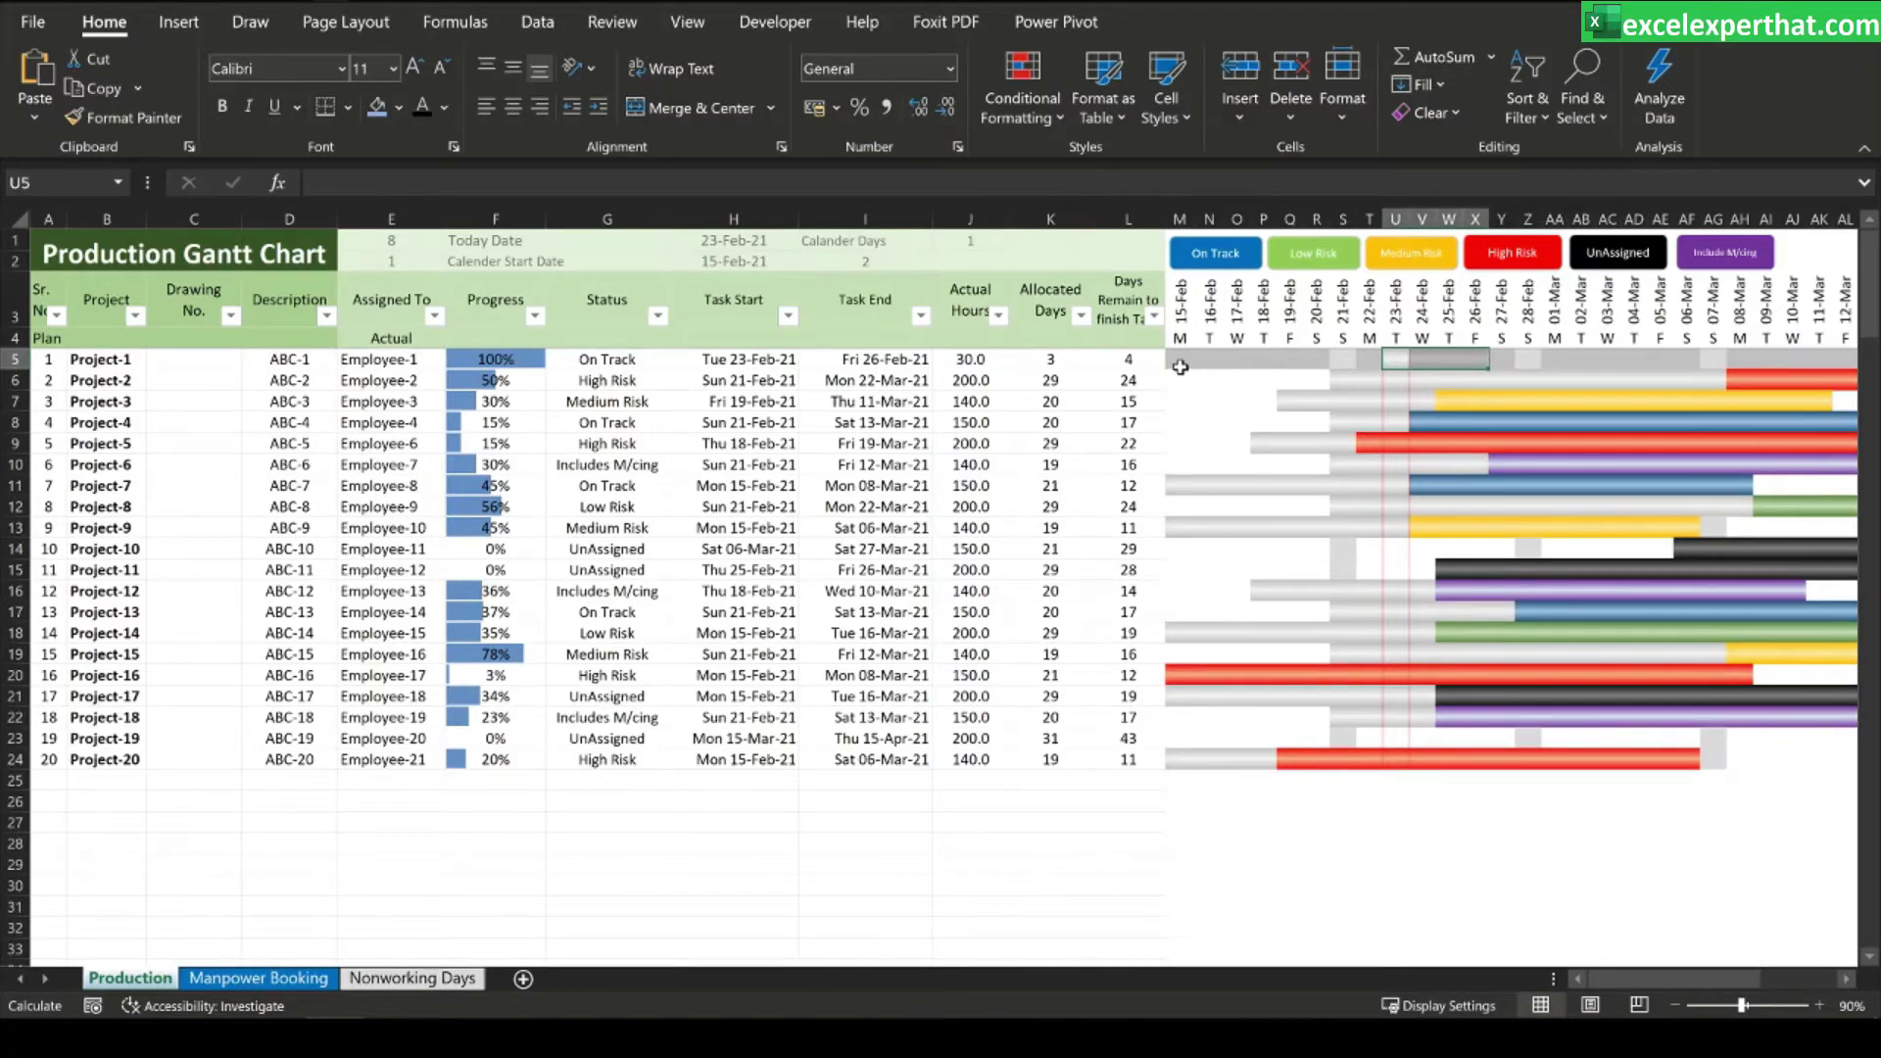
drag(1335, 383, 1715, 380)
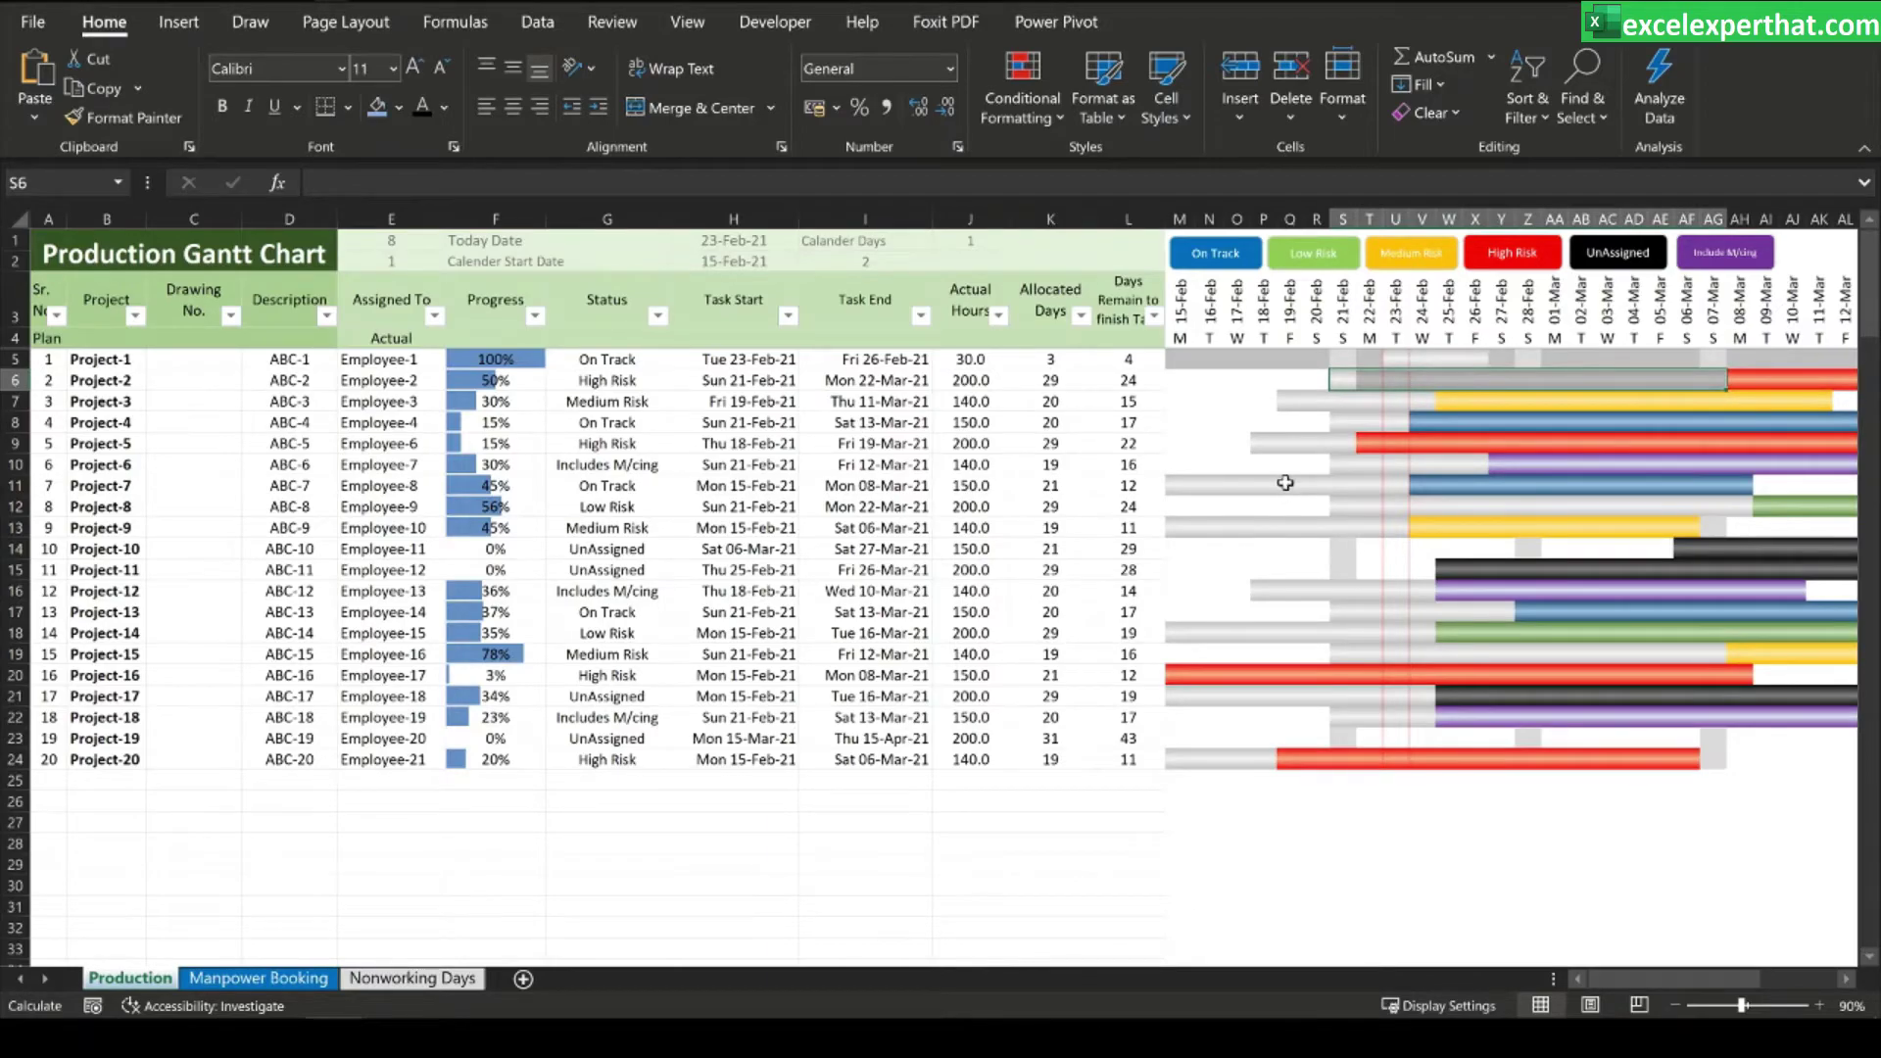
drag(1382, 358, 1477, 358)
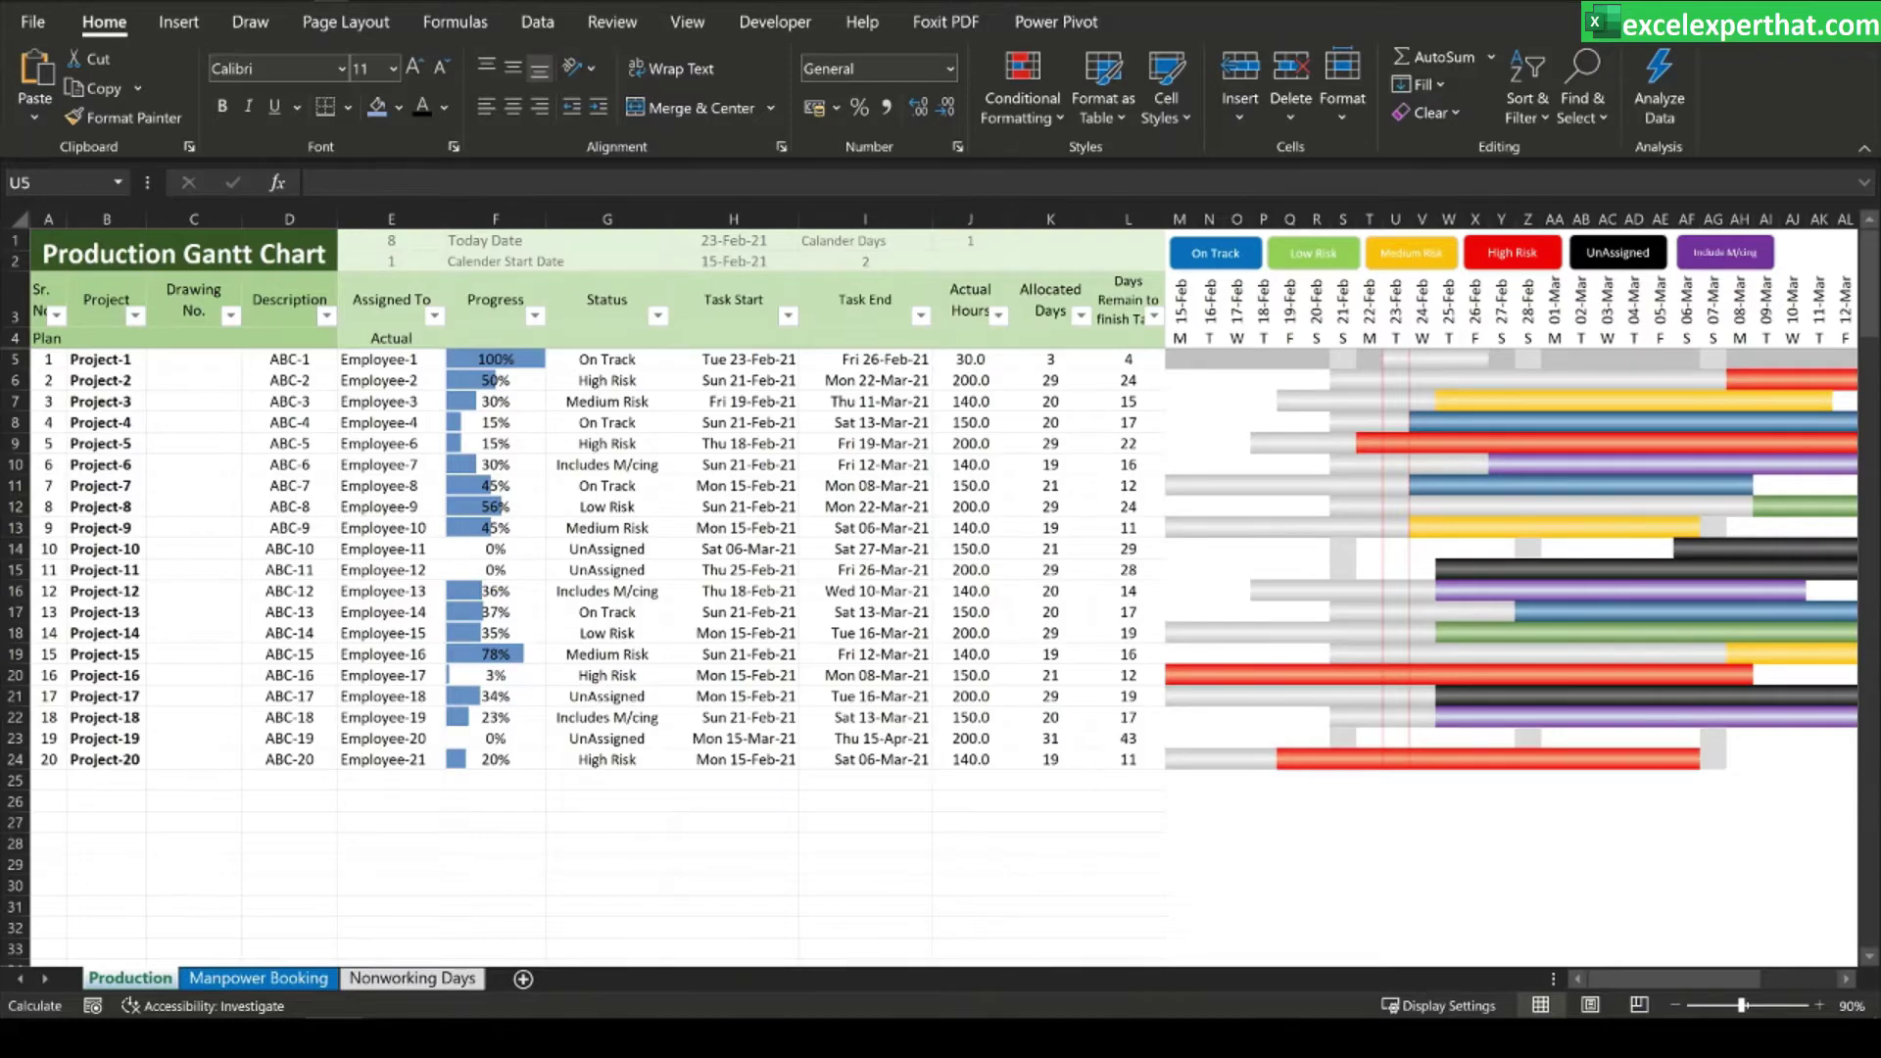
text(=)
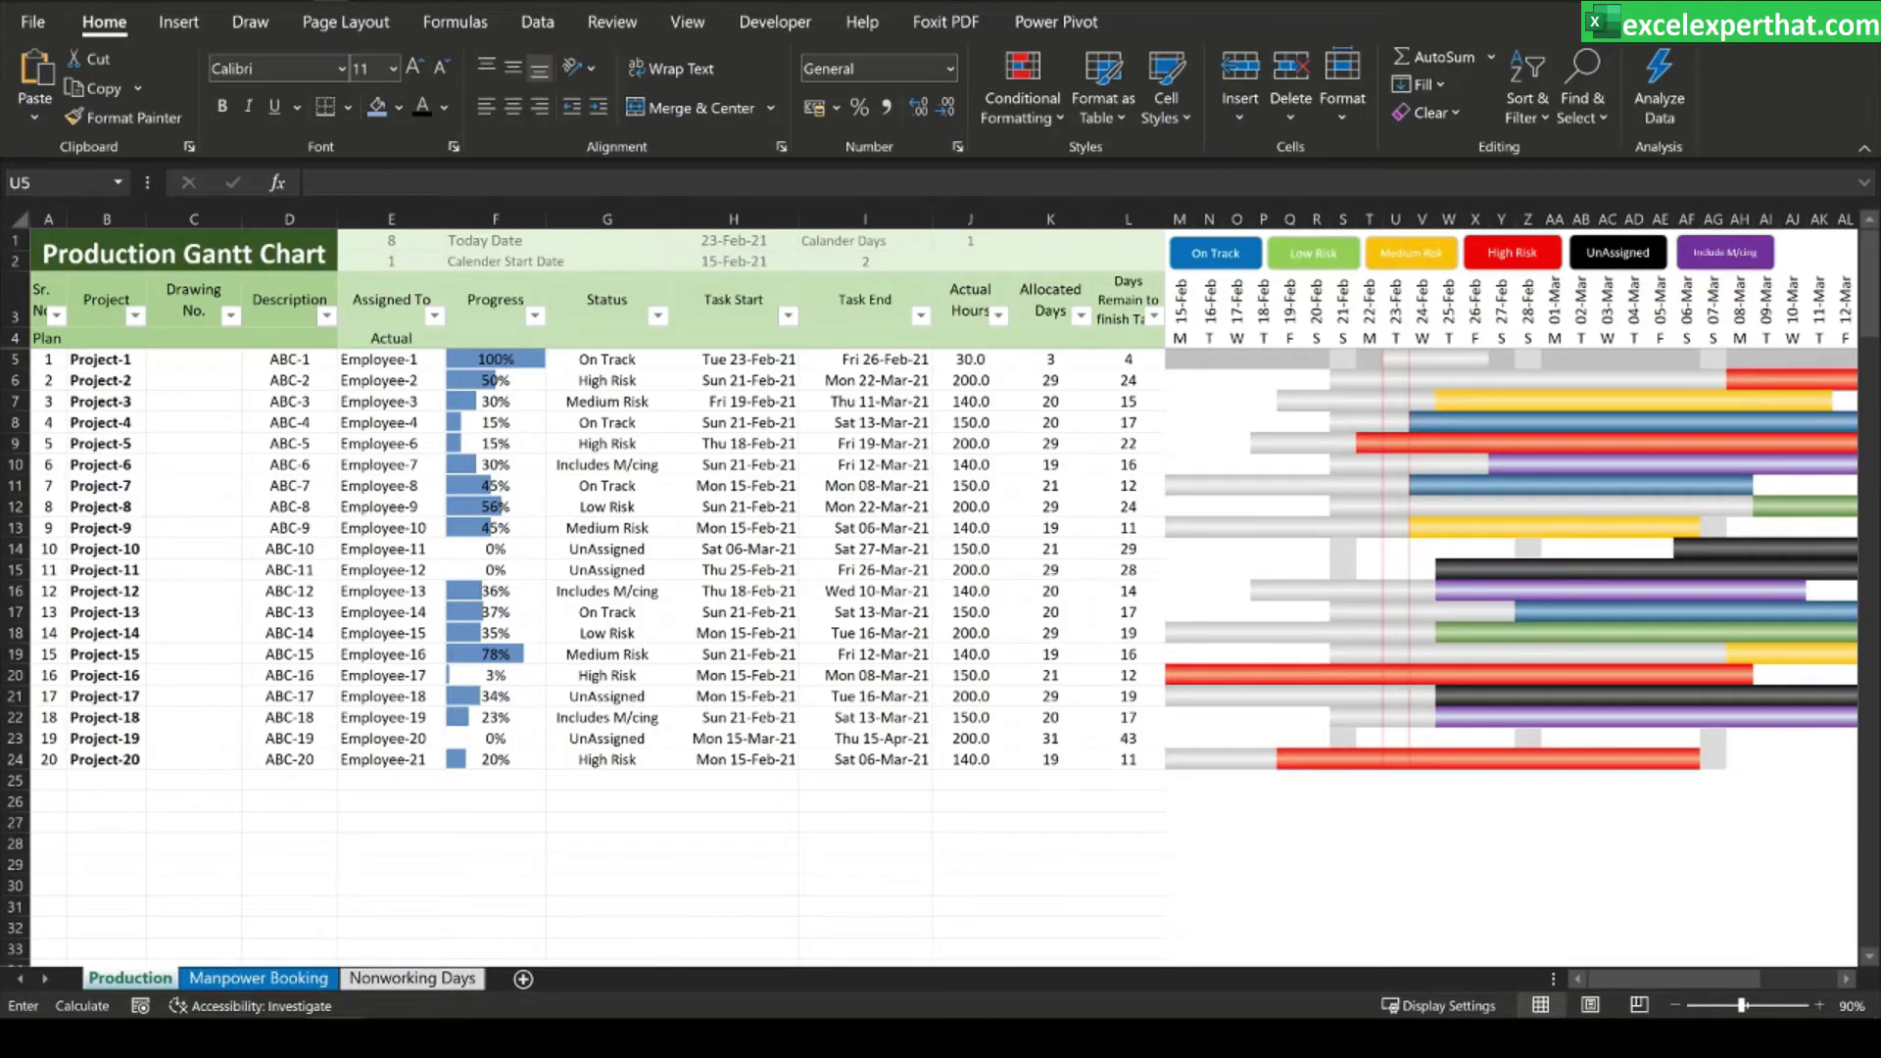
key(Escape)
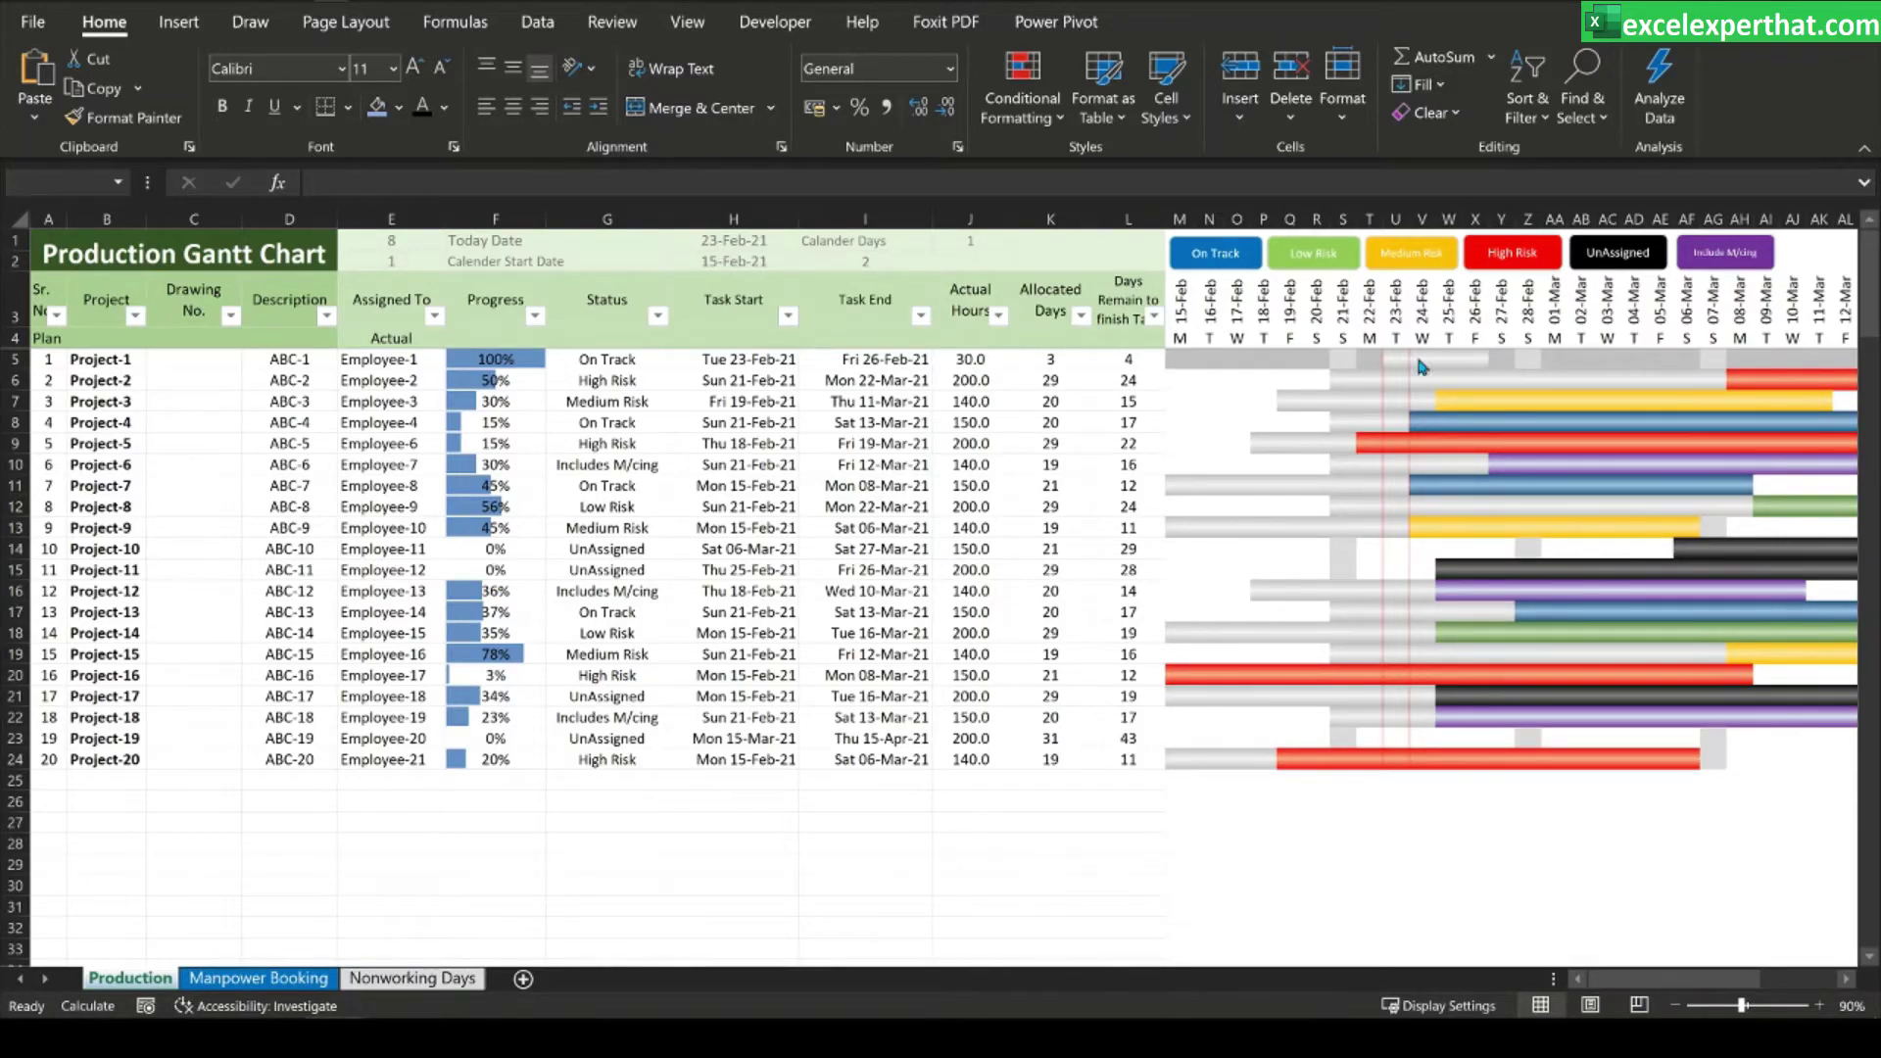
- From cell M5, start a new formula-based rule in the rules manager
click(1183, 358)
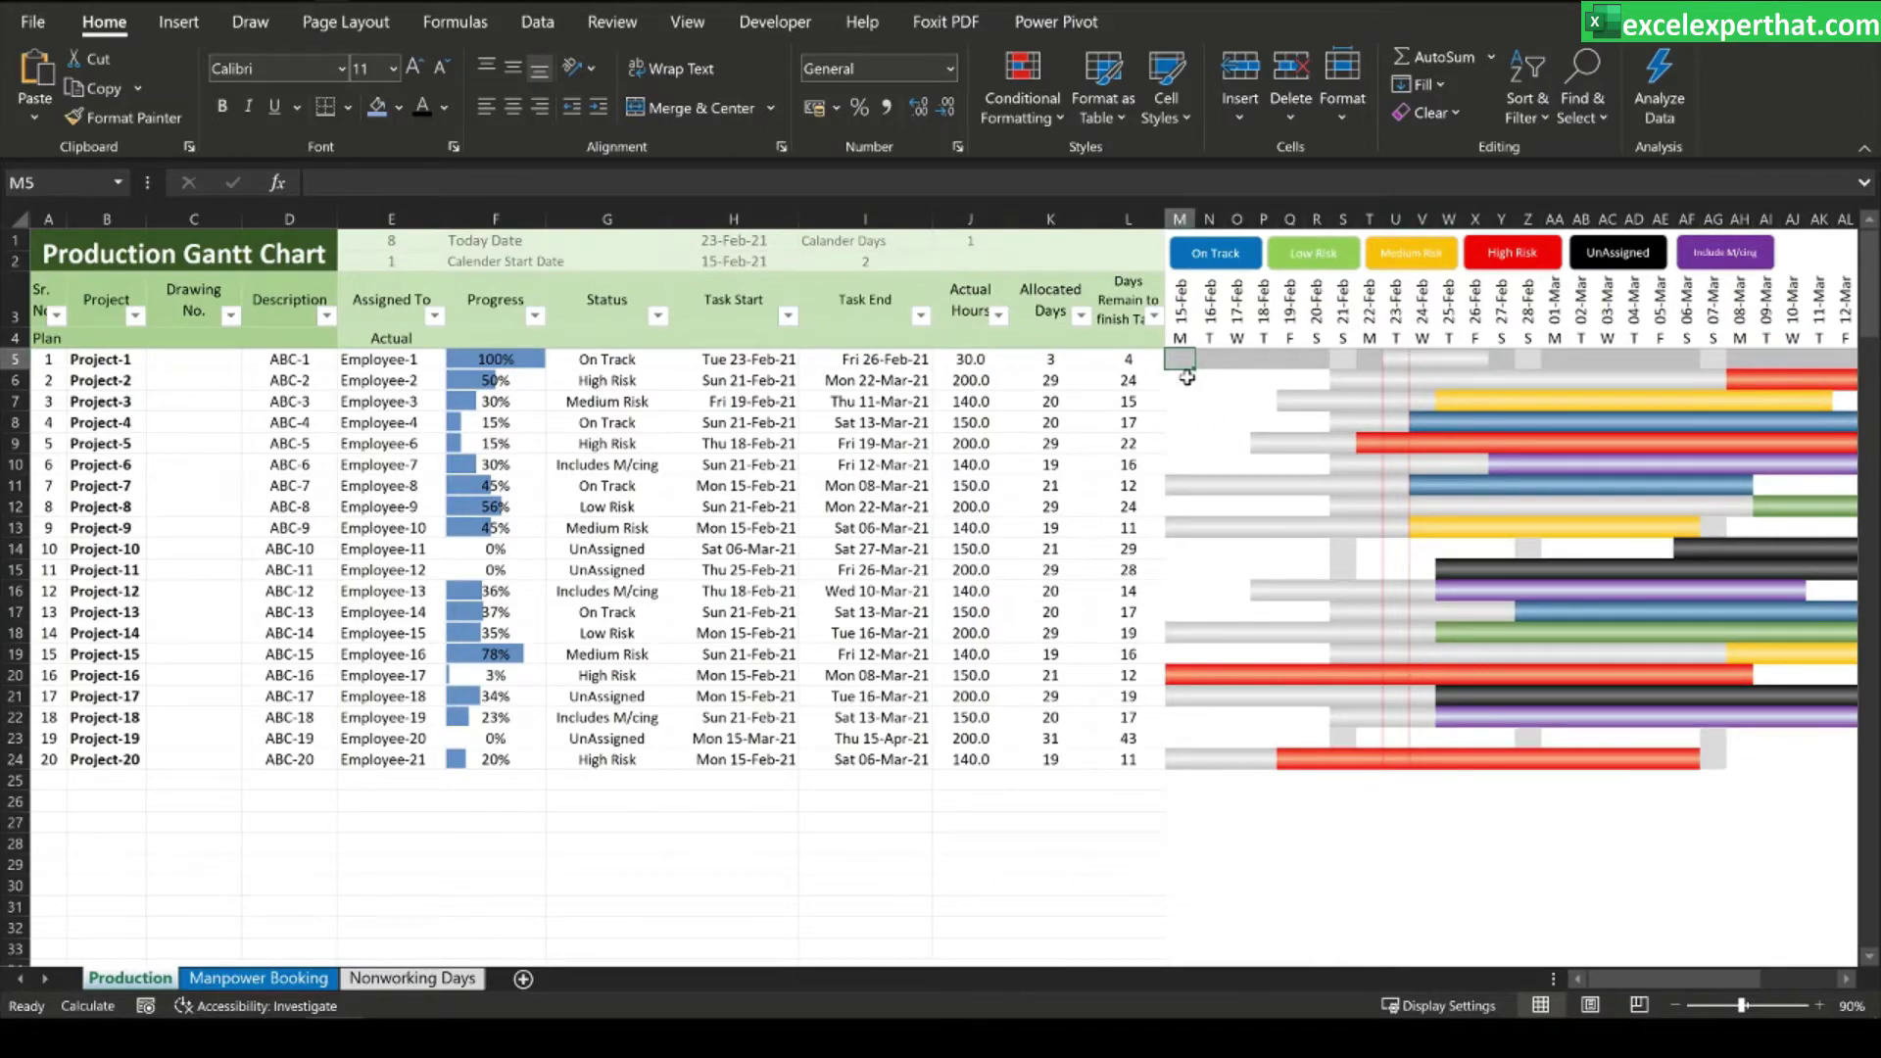
click(1022, 88)
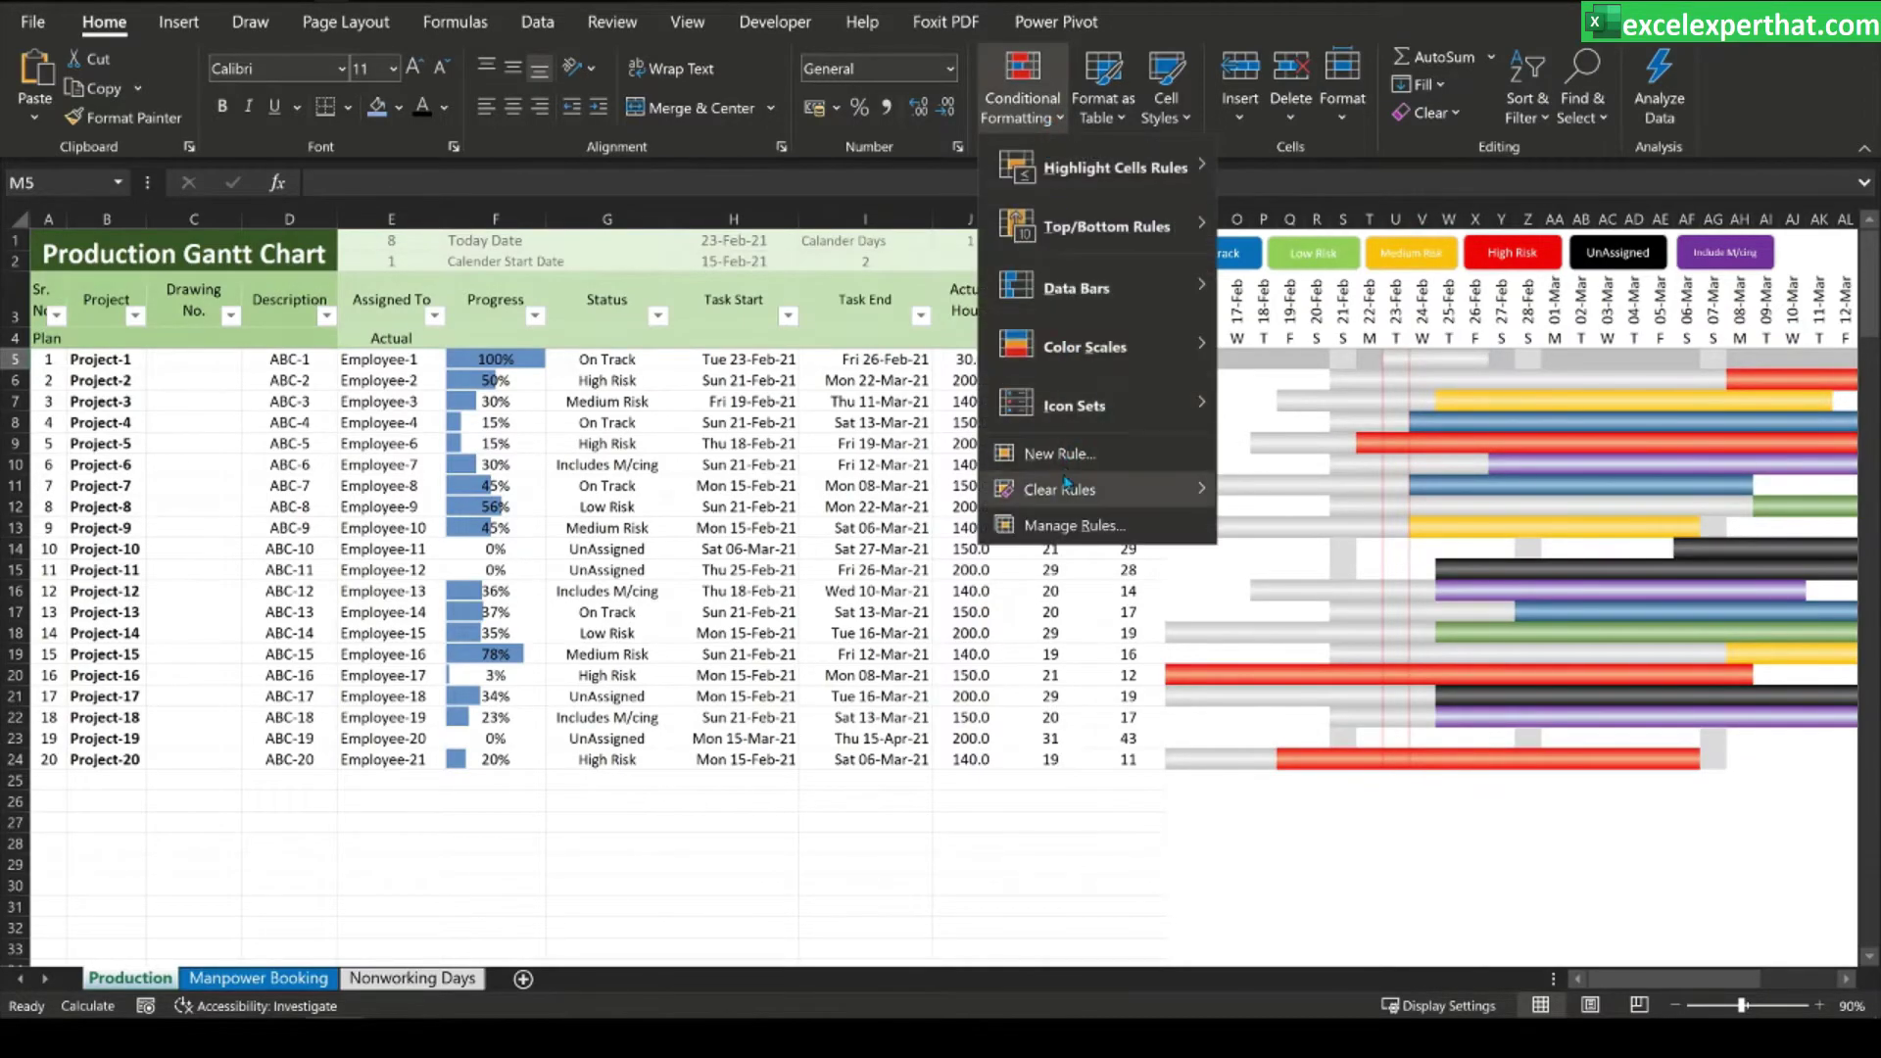
click(1039, 526)
click(649, 528)
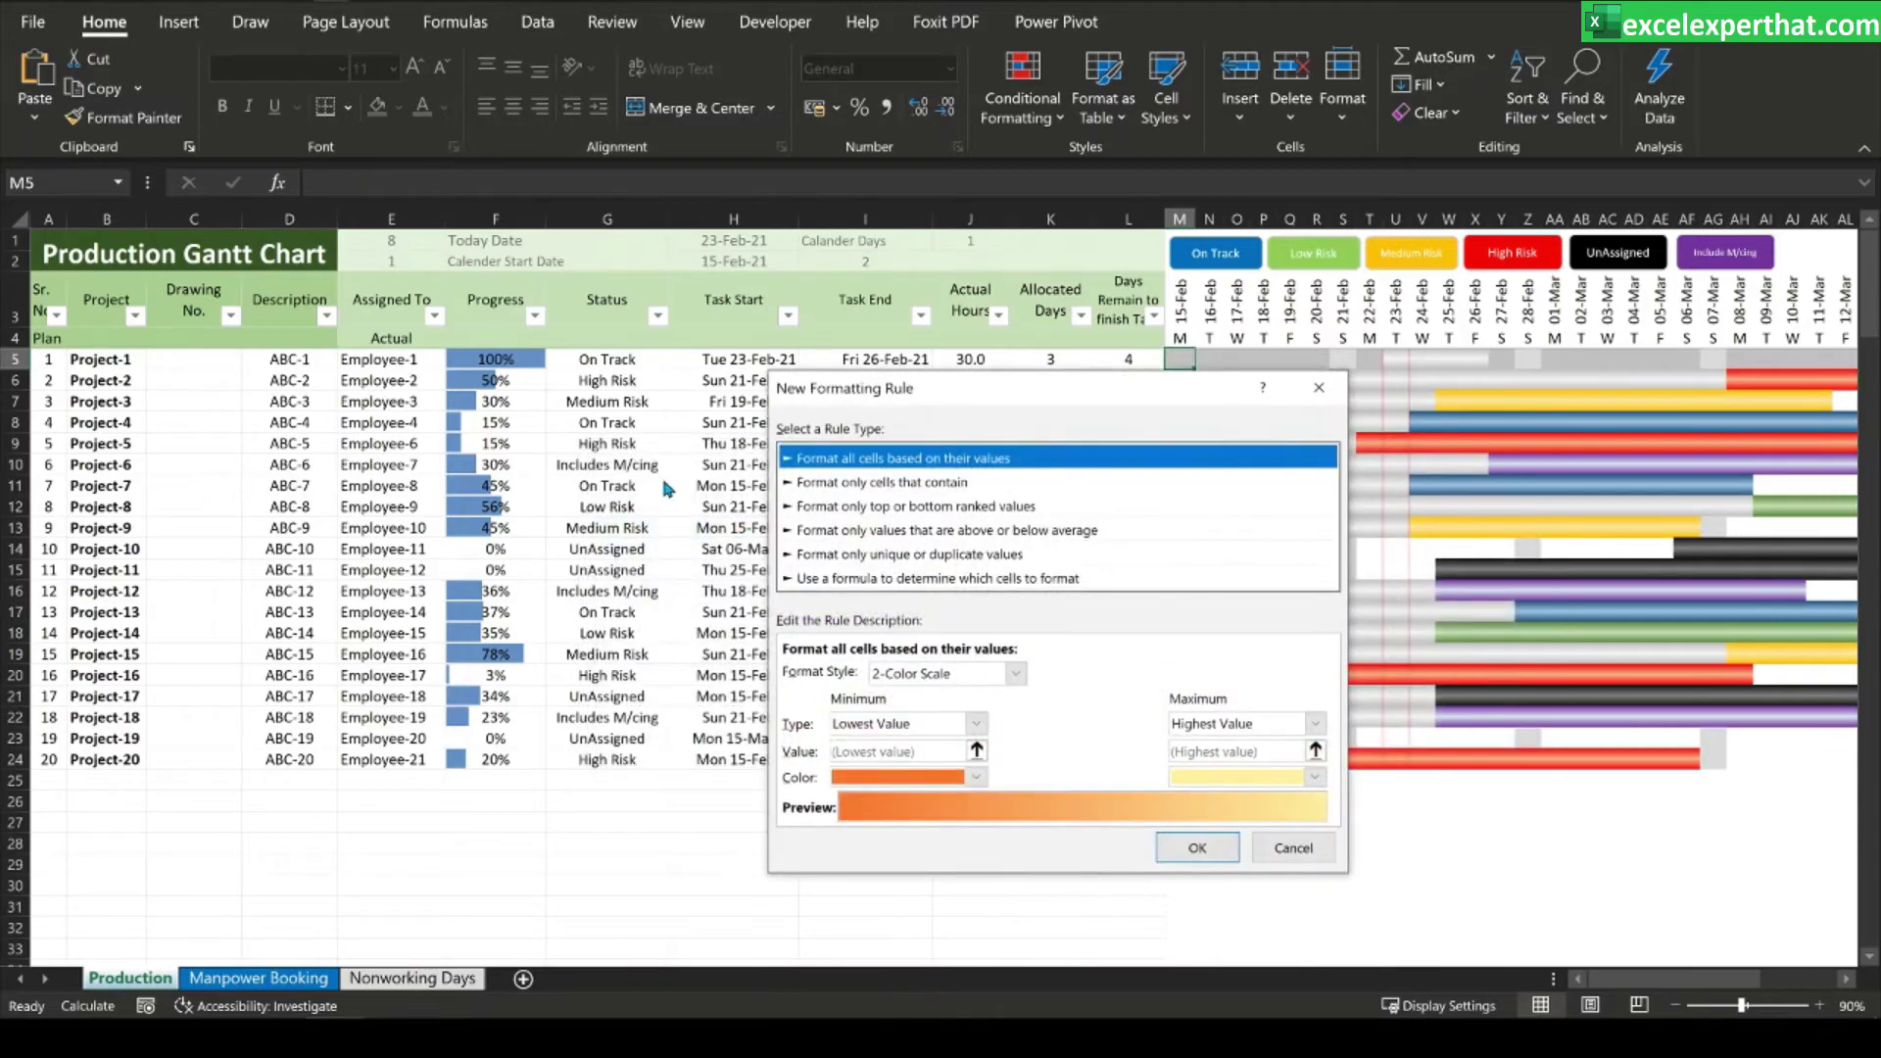
click(920, 580)
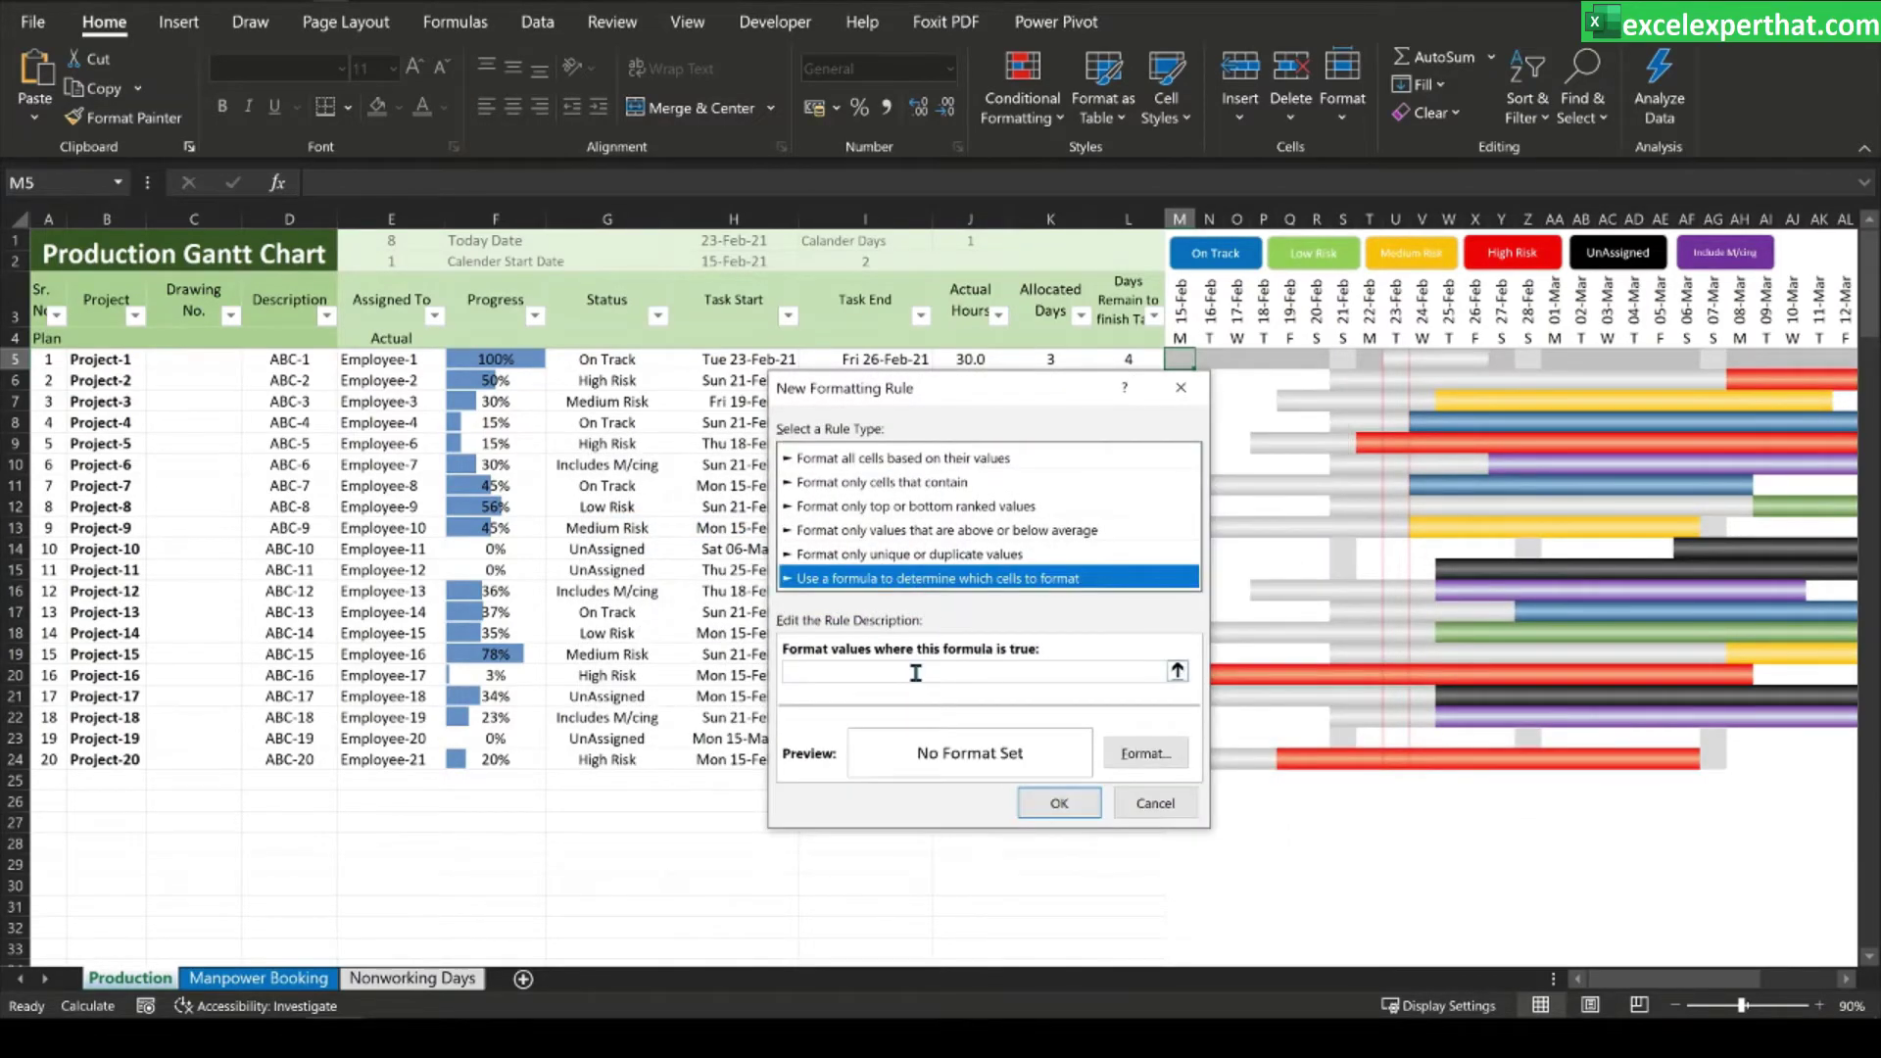
- Paste the AND(Date, Task_Start, Task_Progress, $F5=100%) completed-task formula and review it
click(916, 673)
key(ctrl+v)
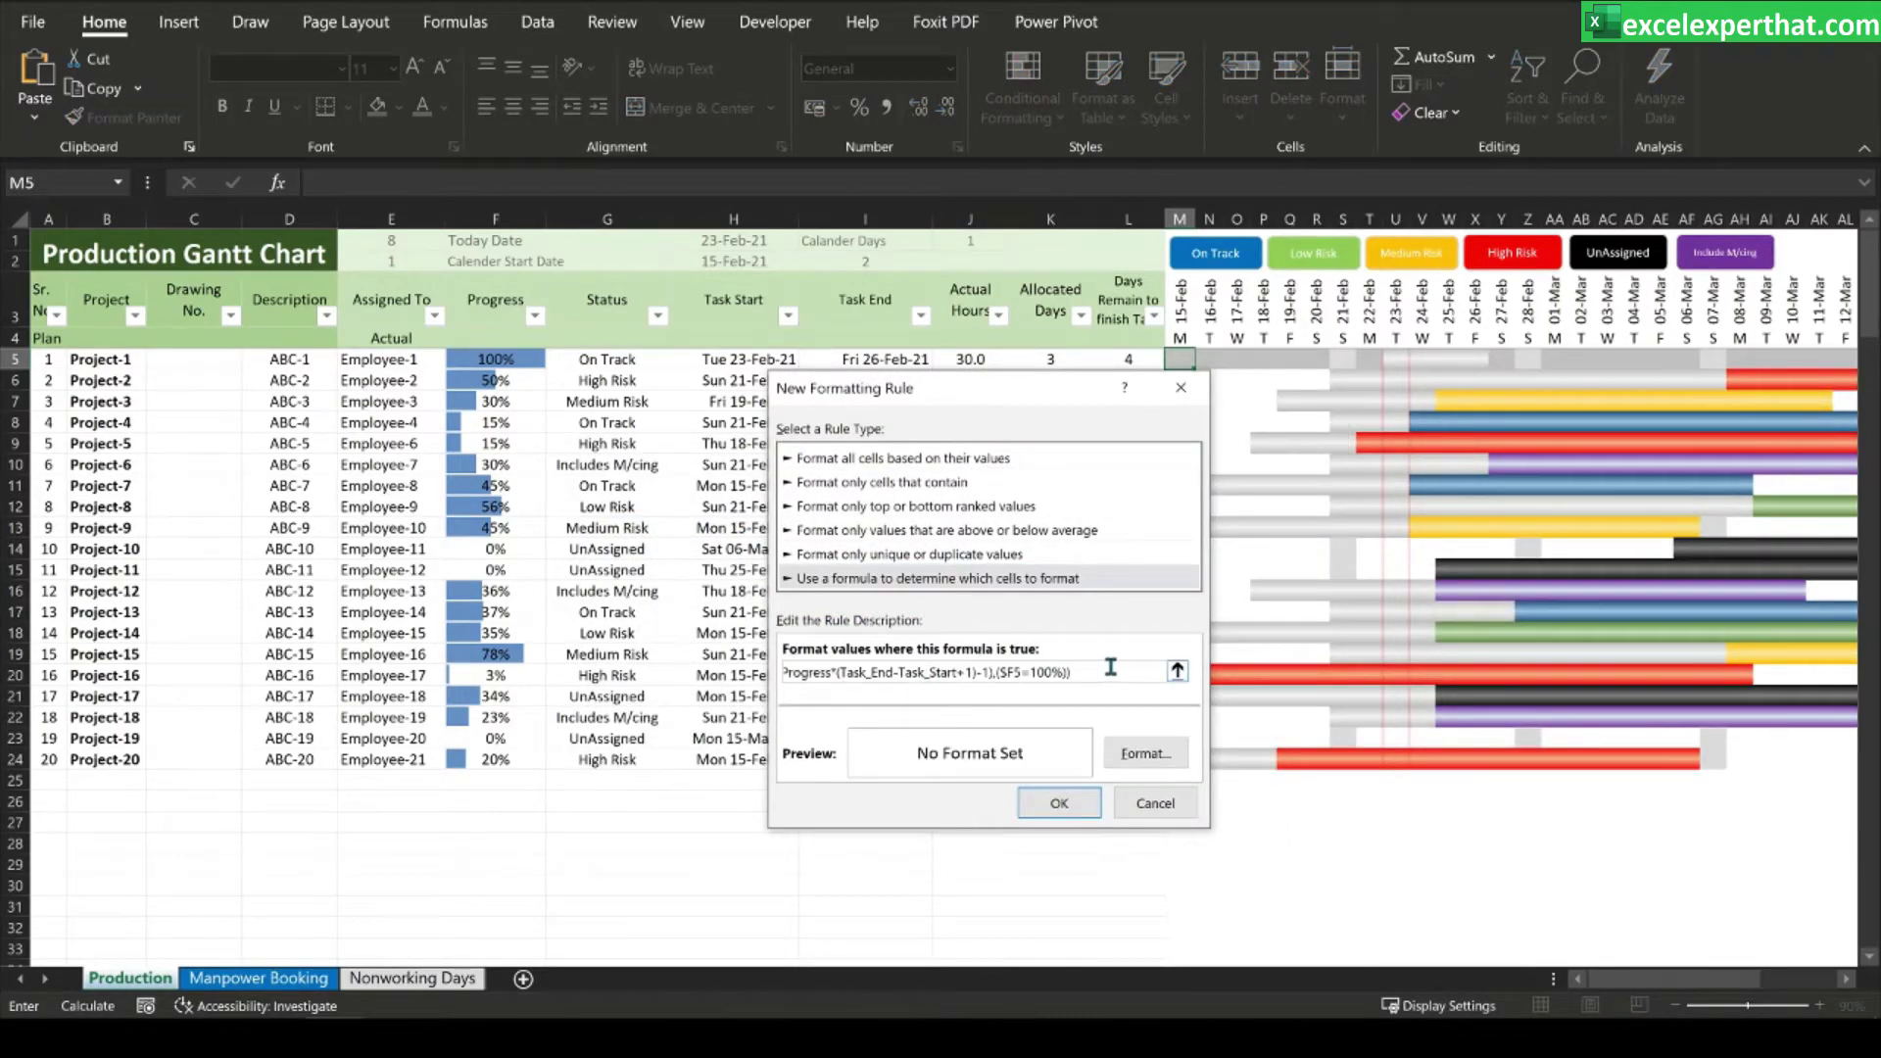
key(ctrl+a)
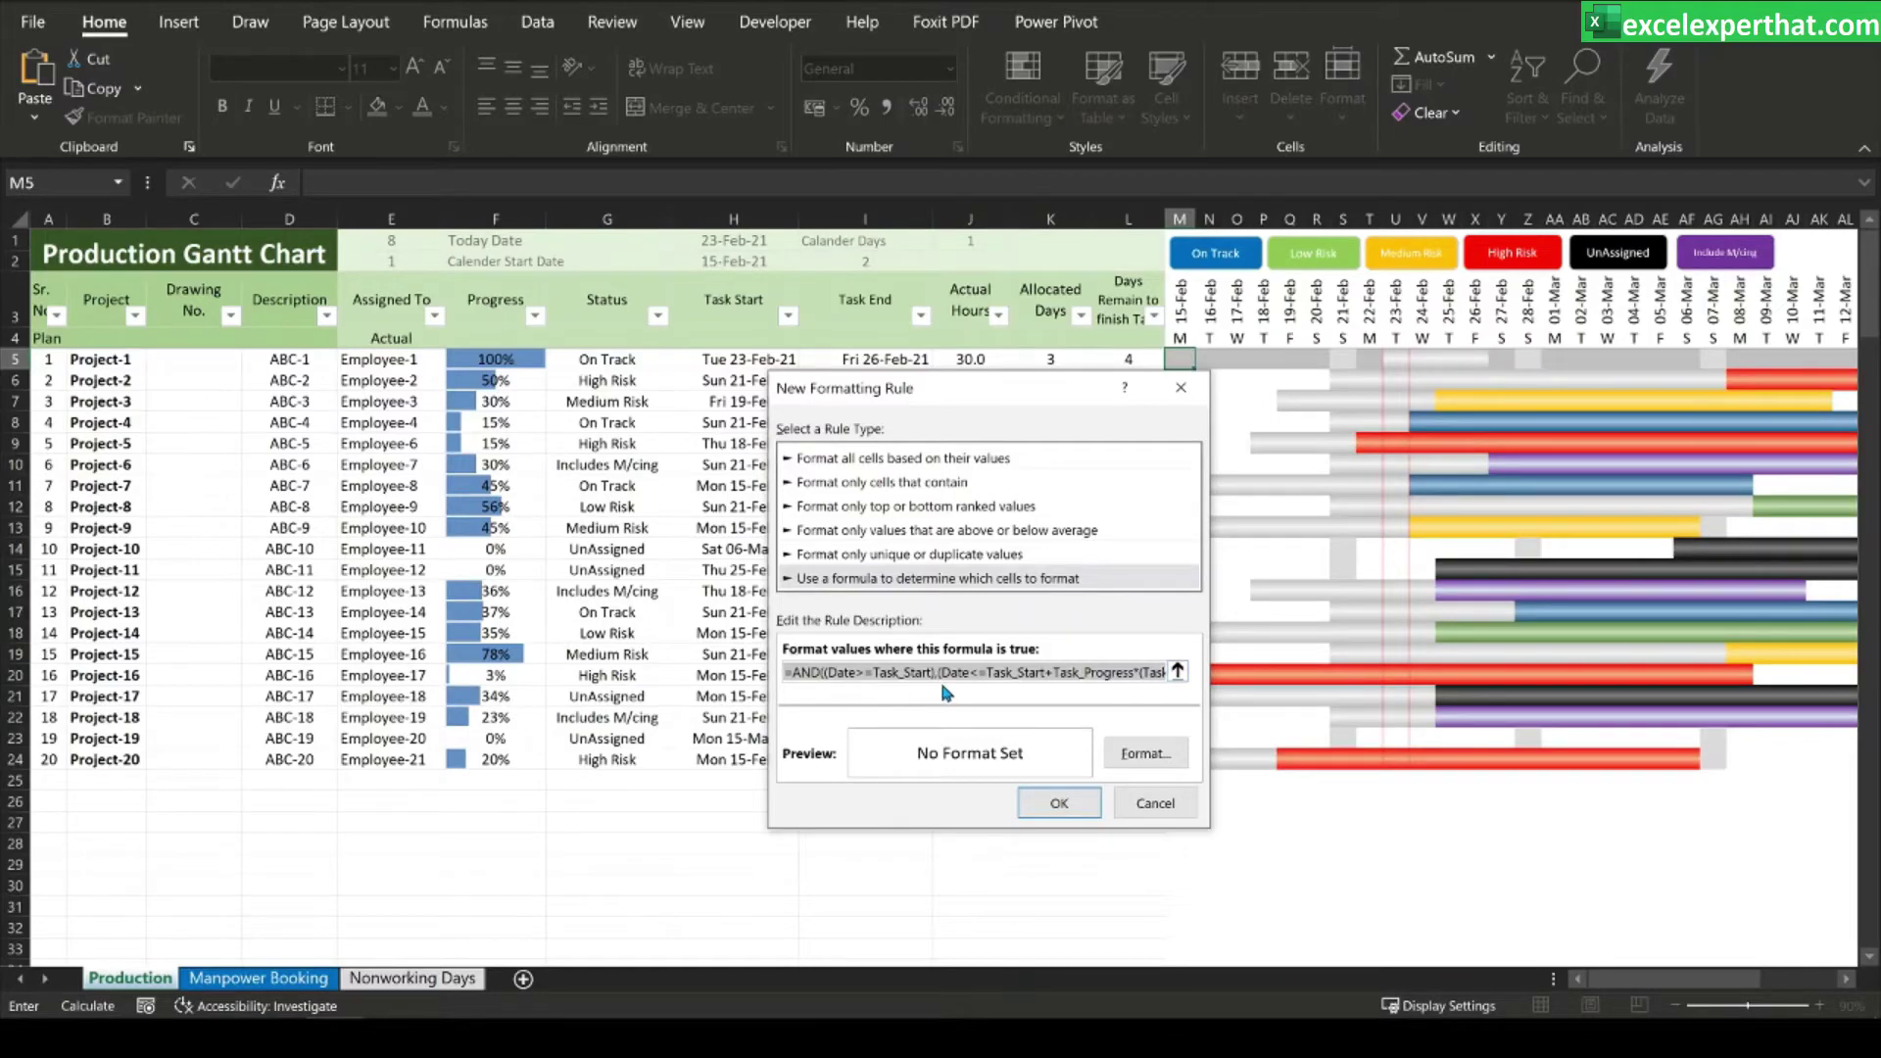
drag(1058, 676, 1191, 675)
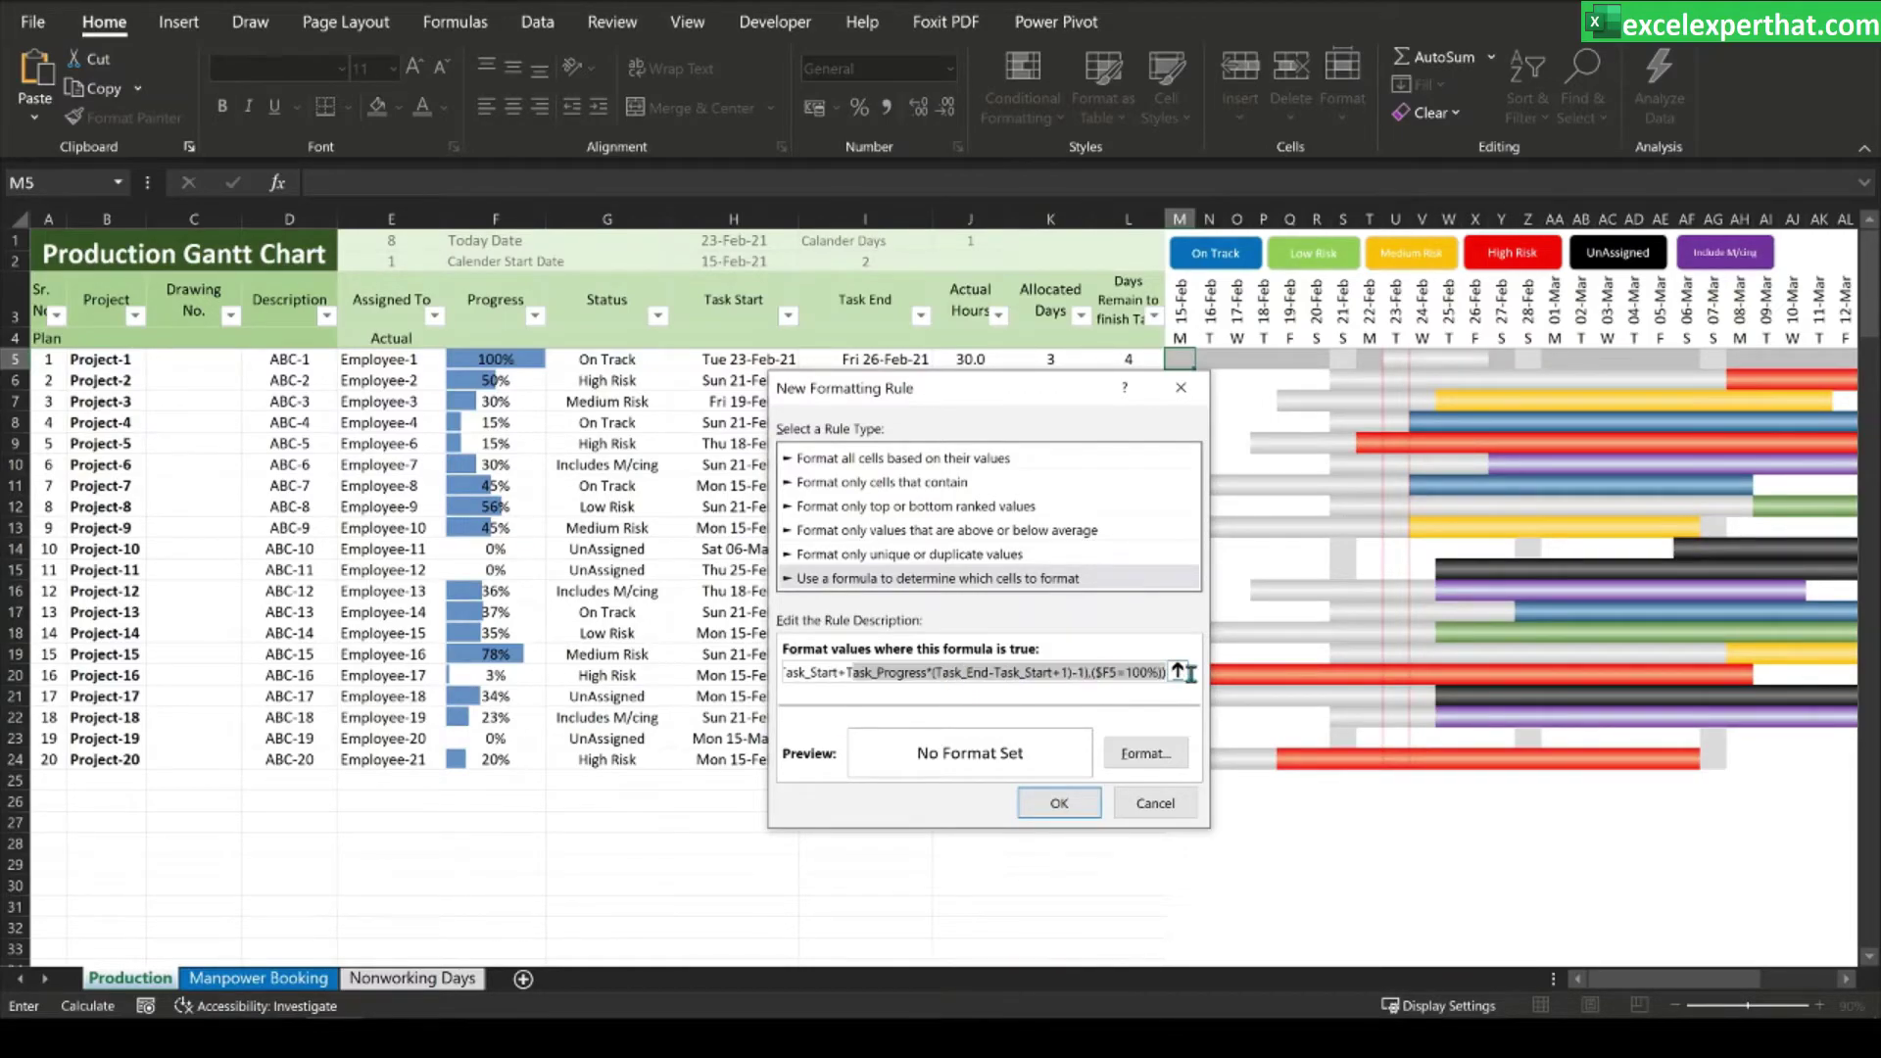
drag(1063, 384, 879, 302)
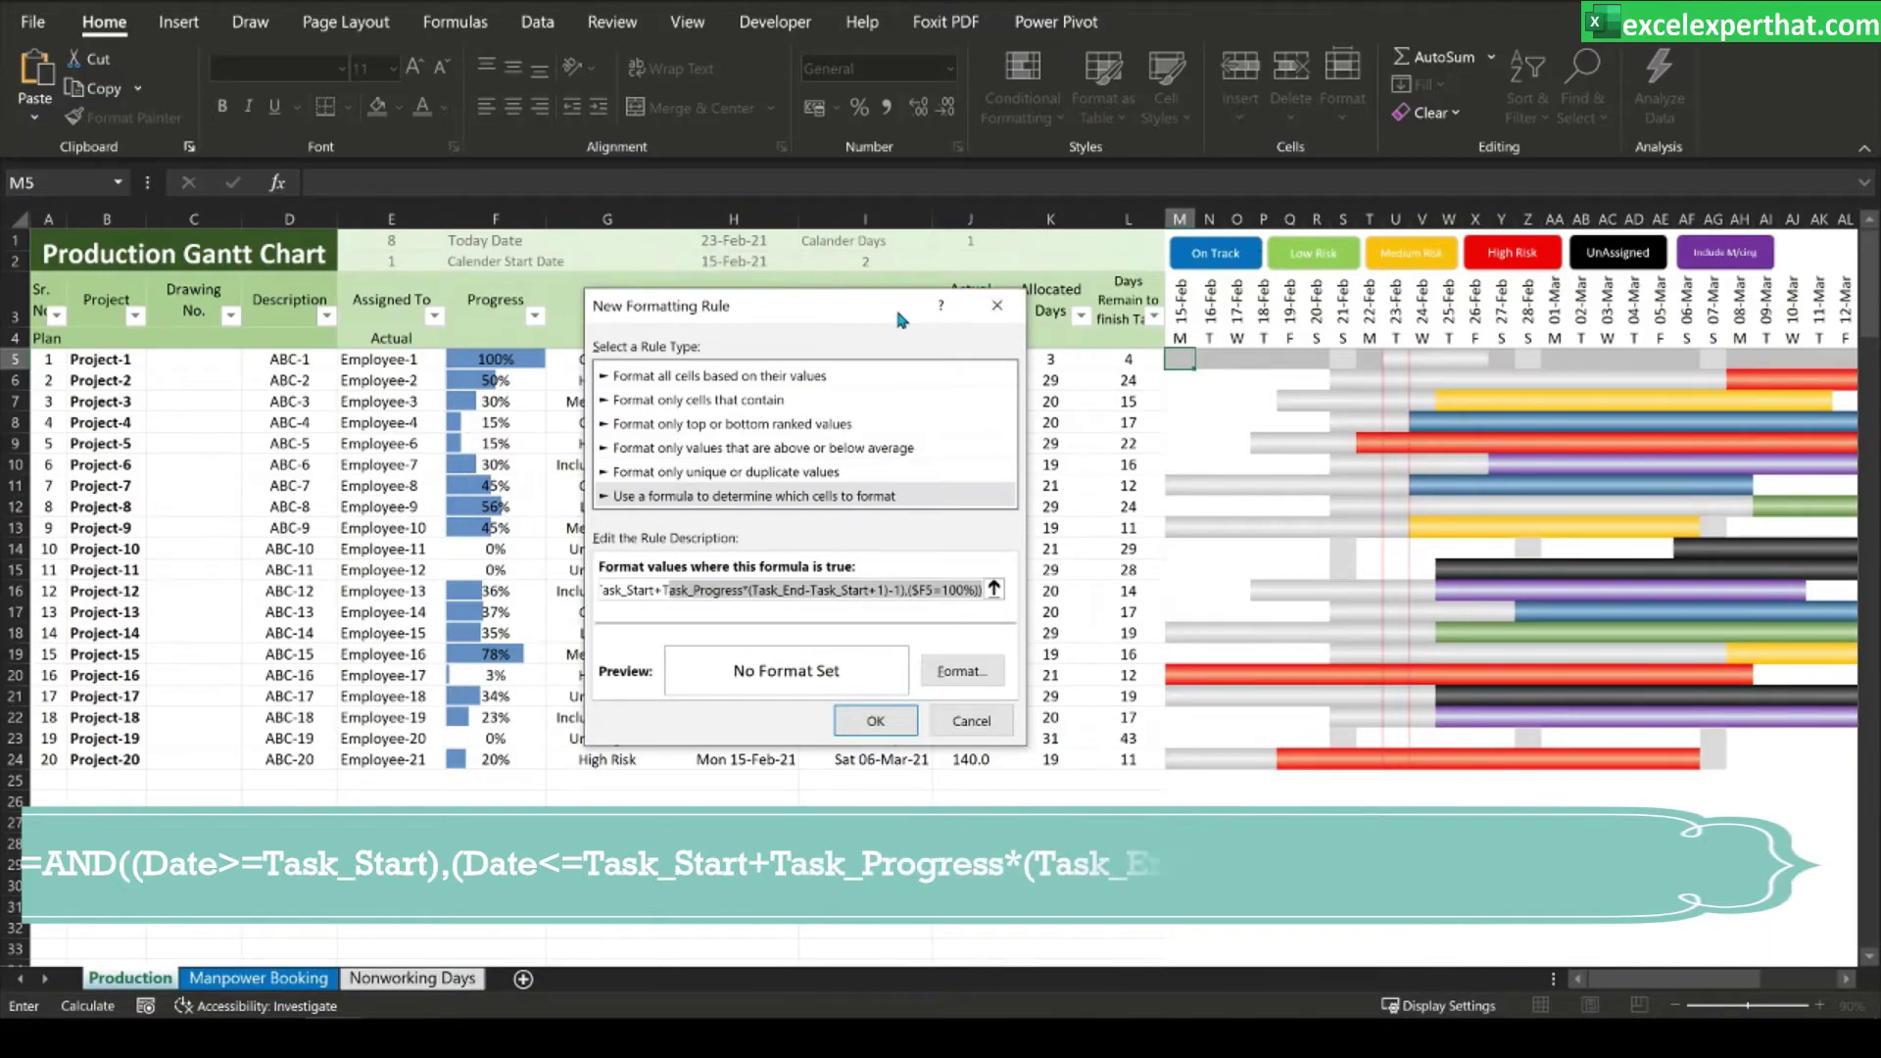
drag(780, 300, 918, 291)
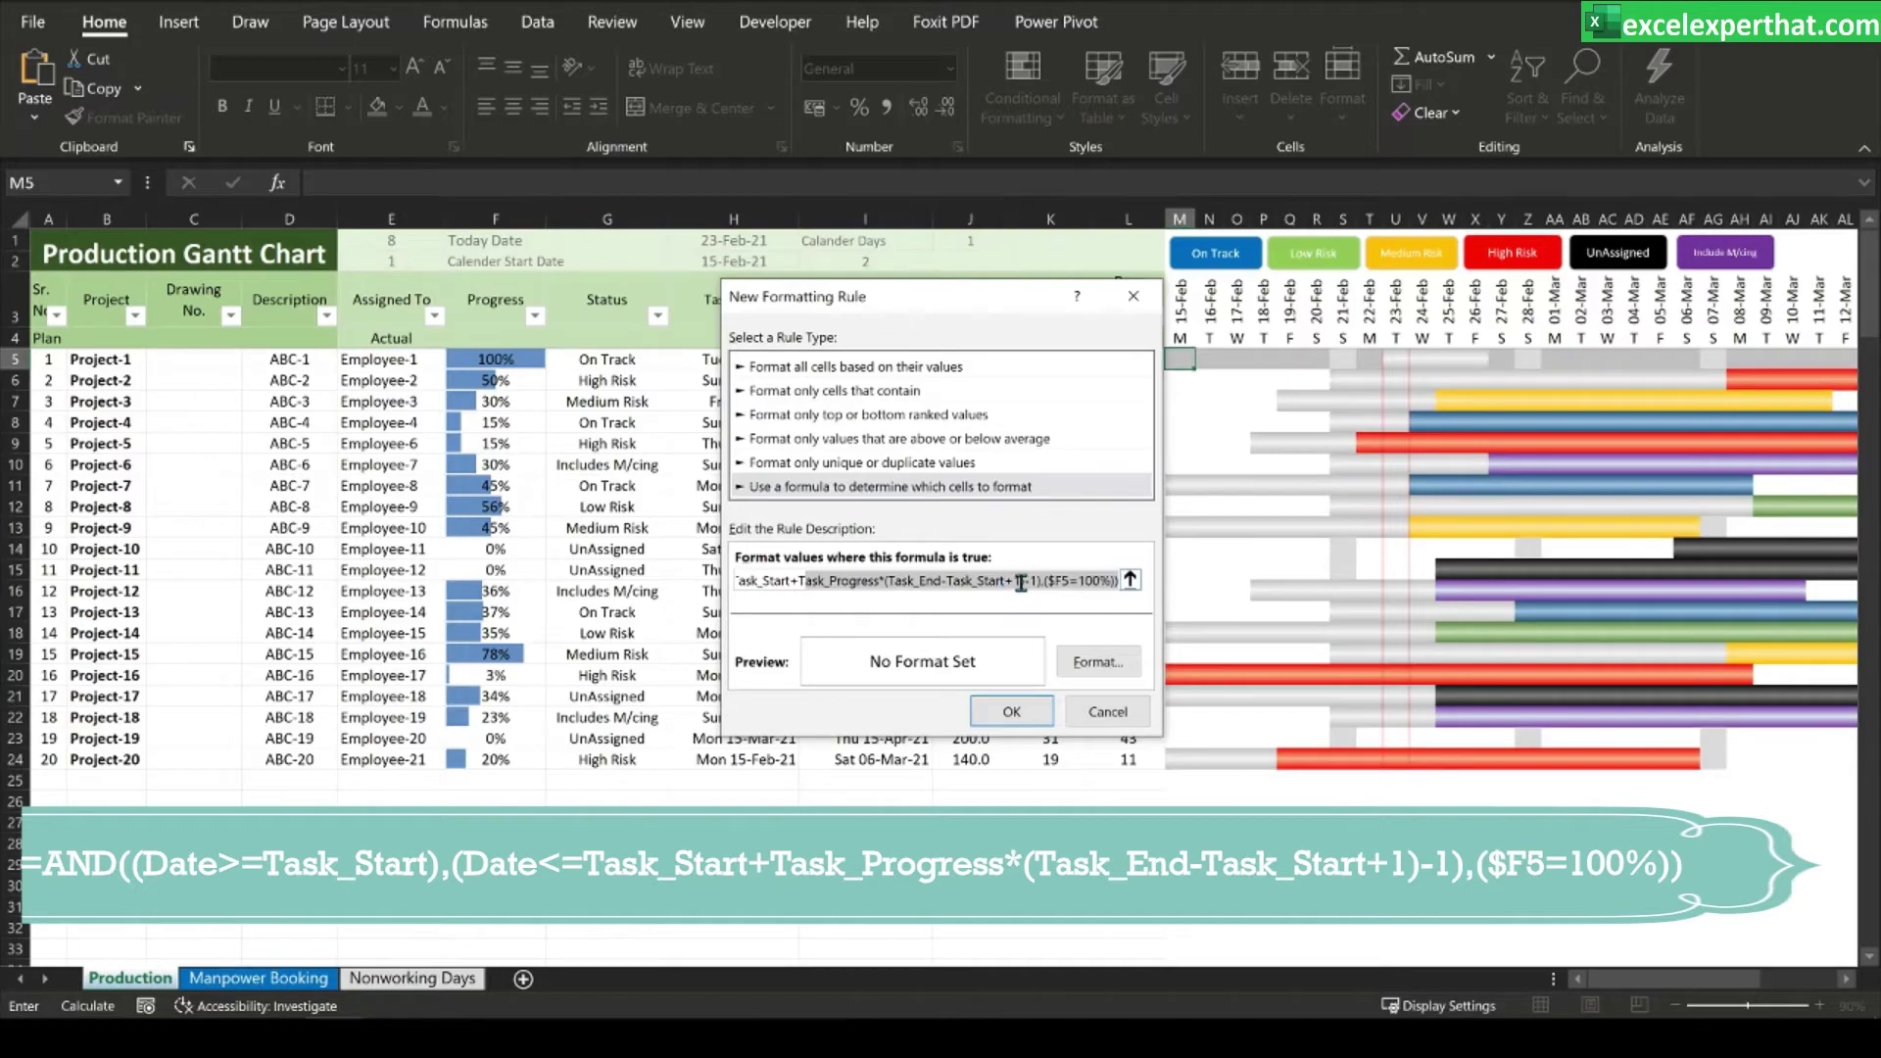
drag(1041, 581, 627, 554)
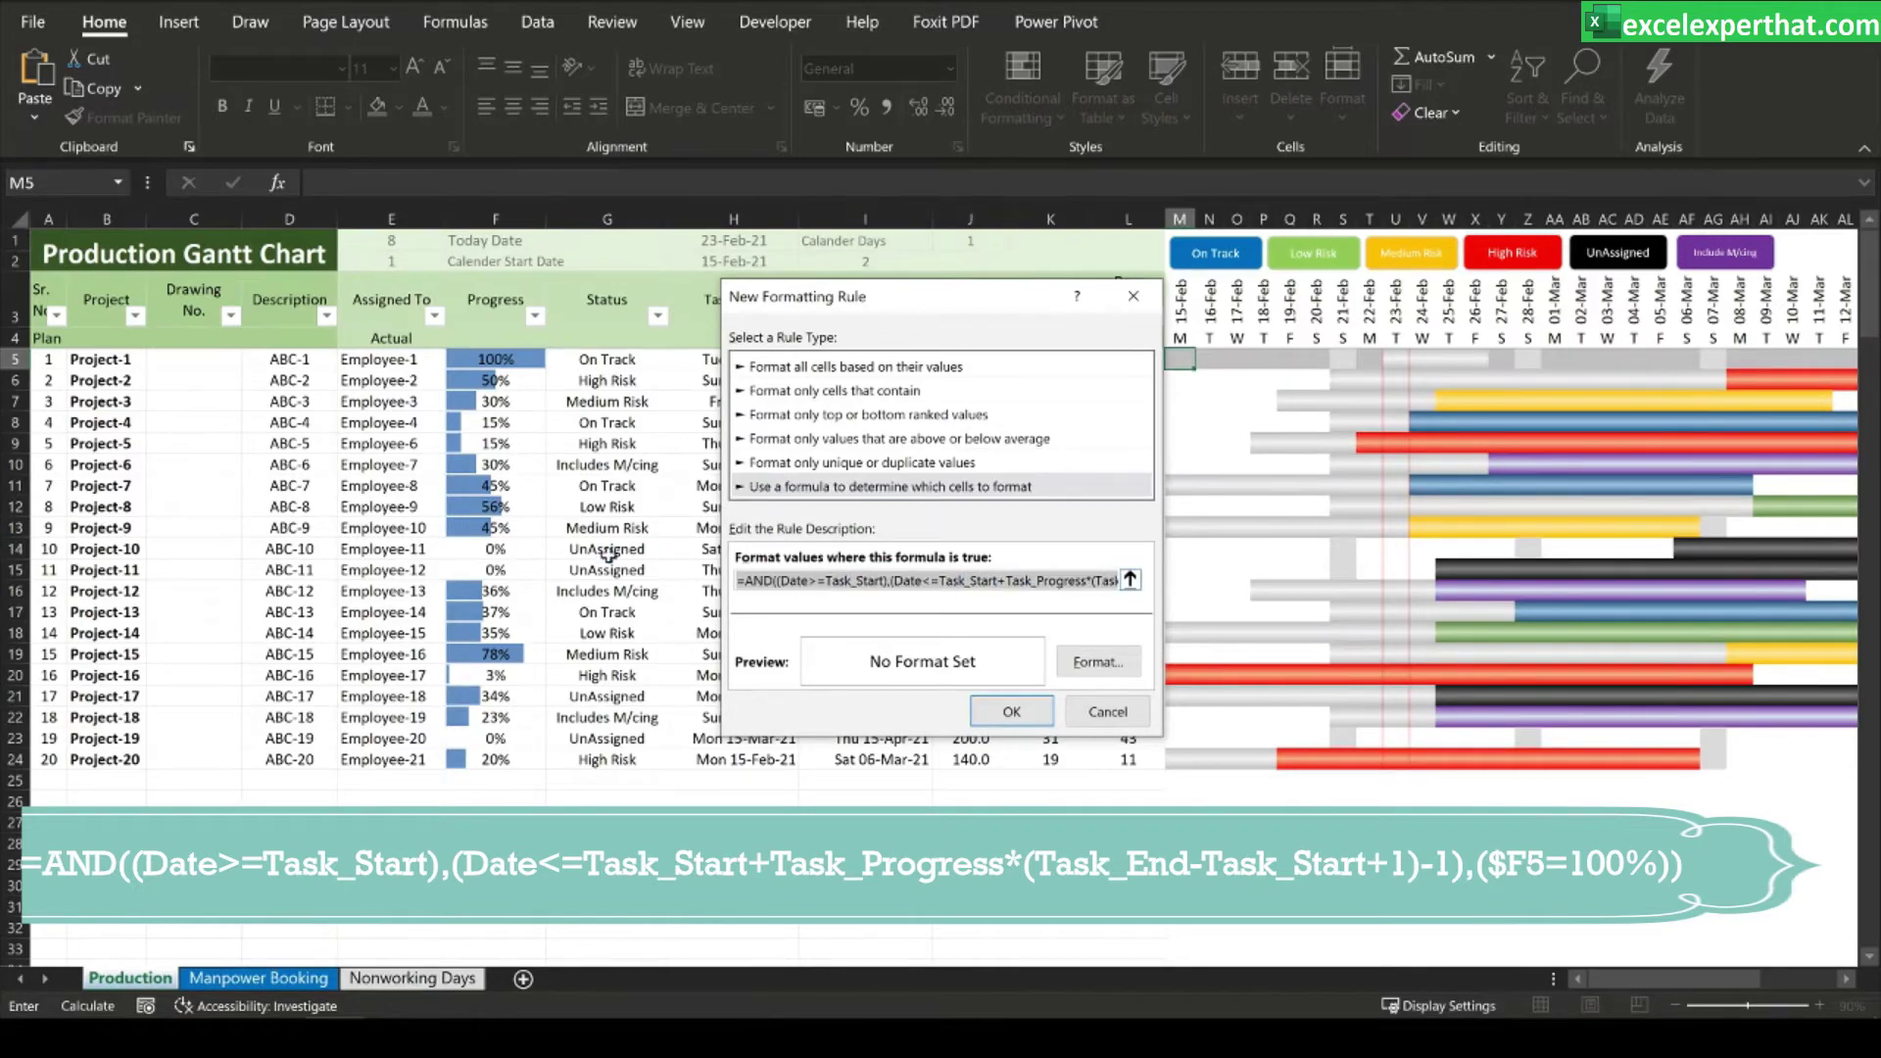
drag(1060, 580, 1234, 580)
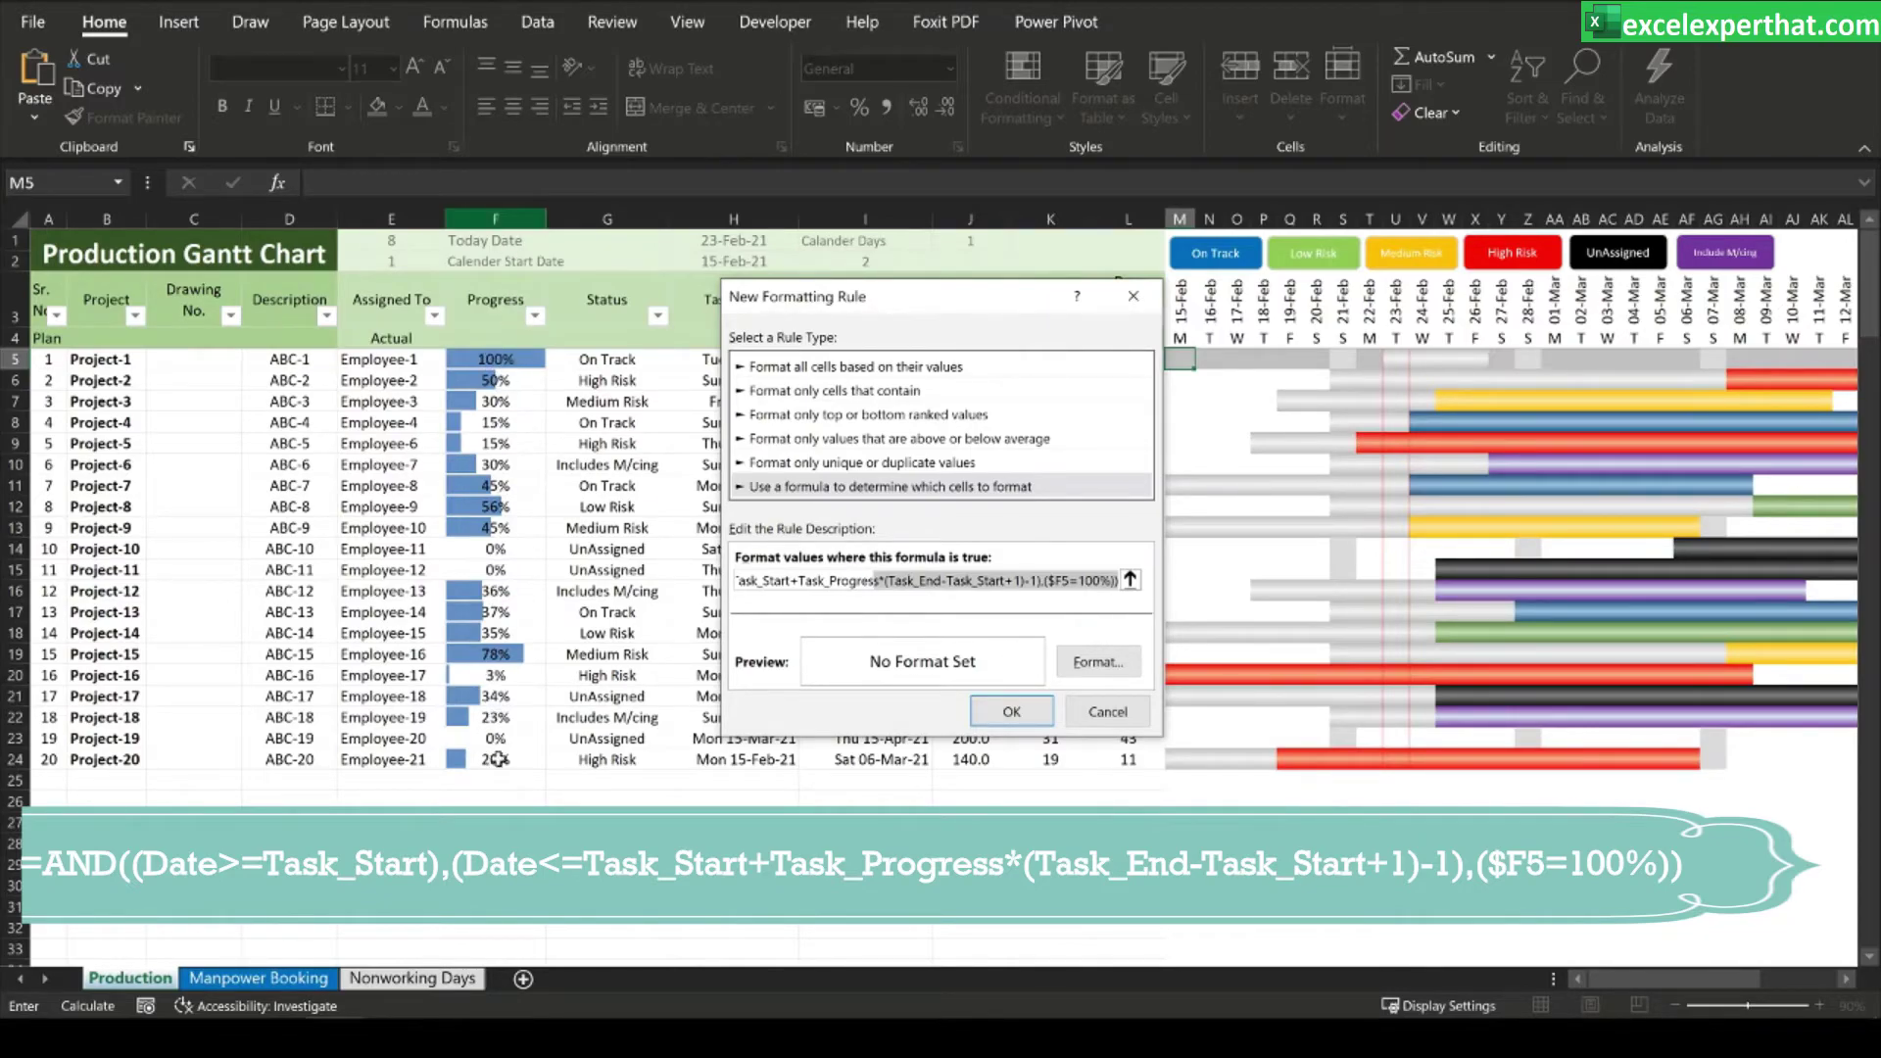
click(1135, 667)
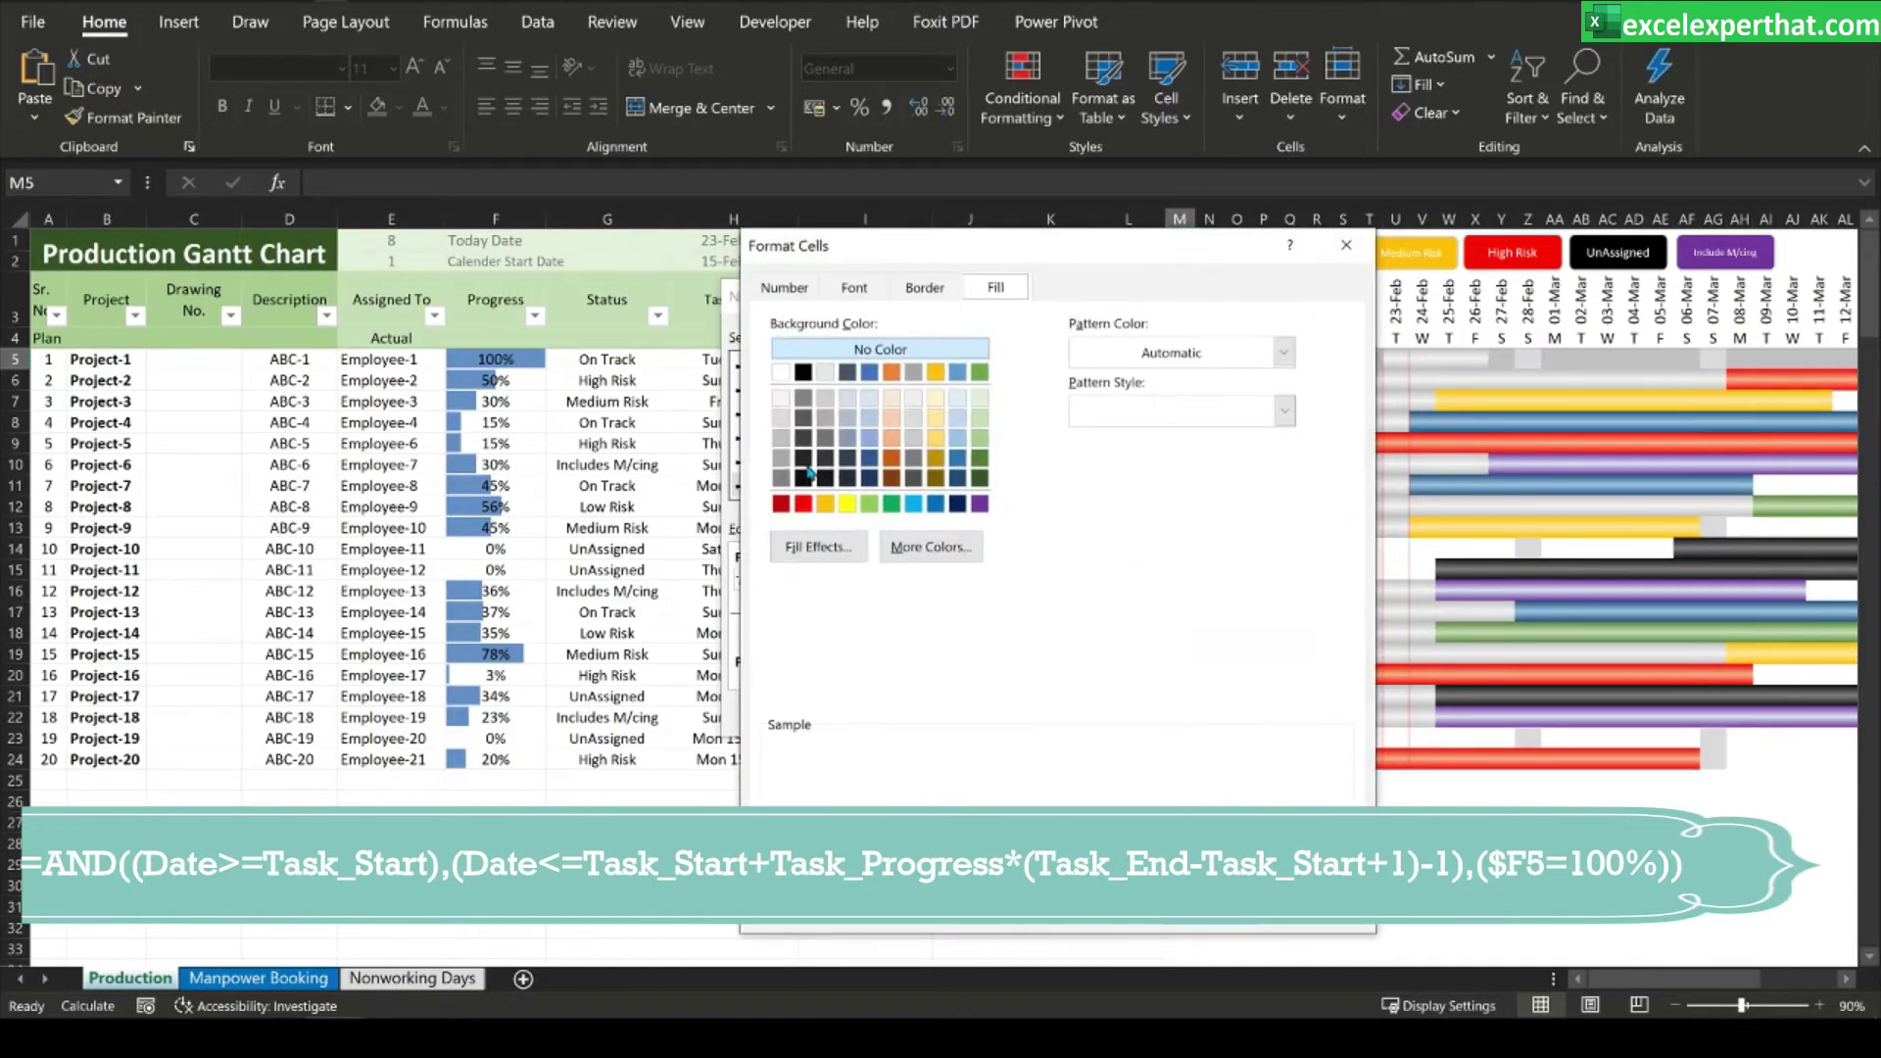
- Format completed tasks with a light grey fill and a vertical-stripe pattern
click(781, 417)
click(816, 547)
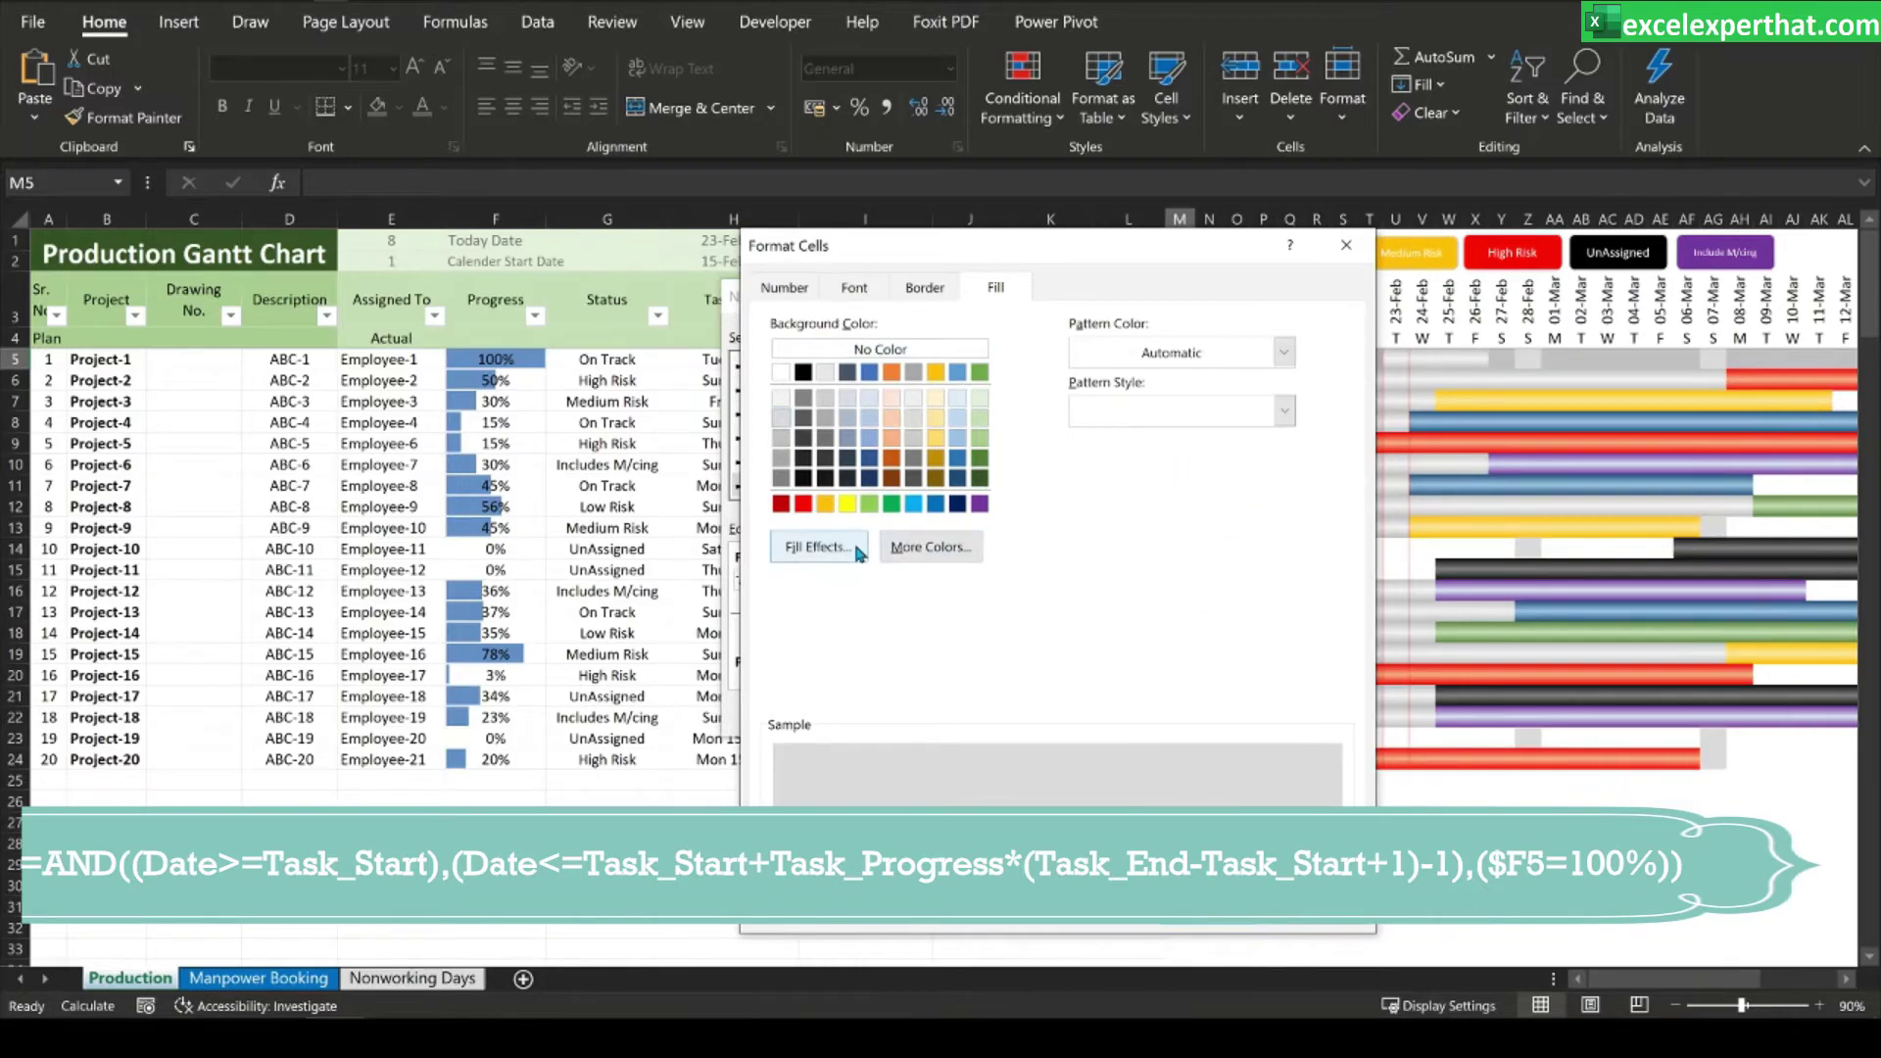
key(Escape)
click(1279, 411)
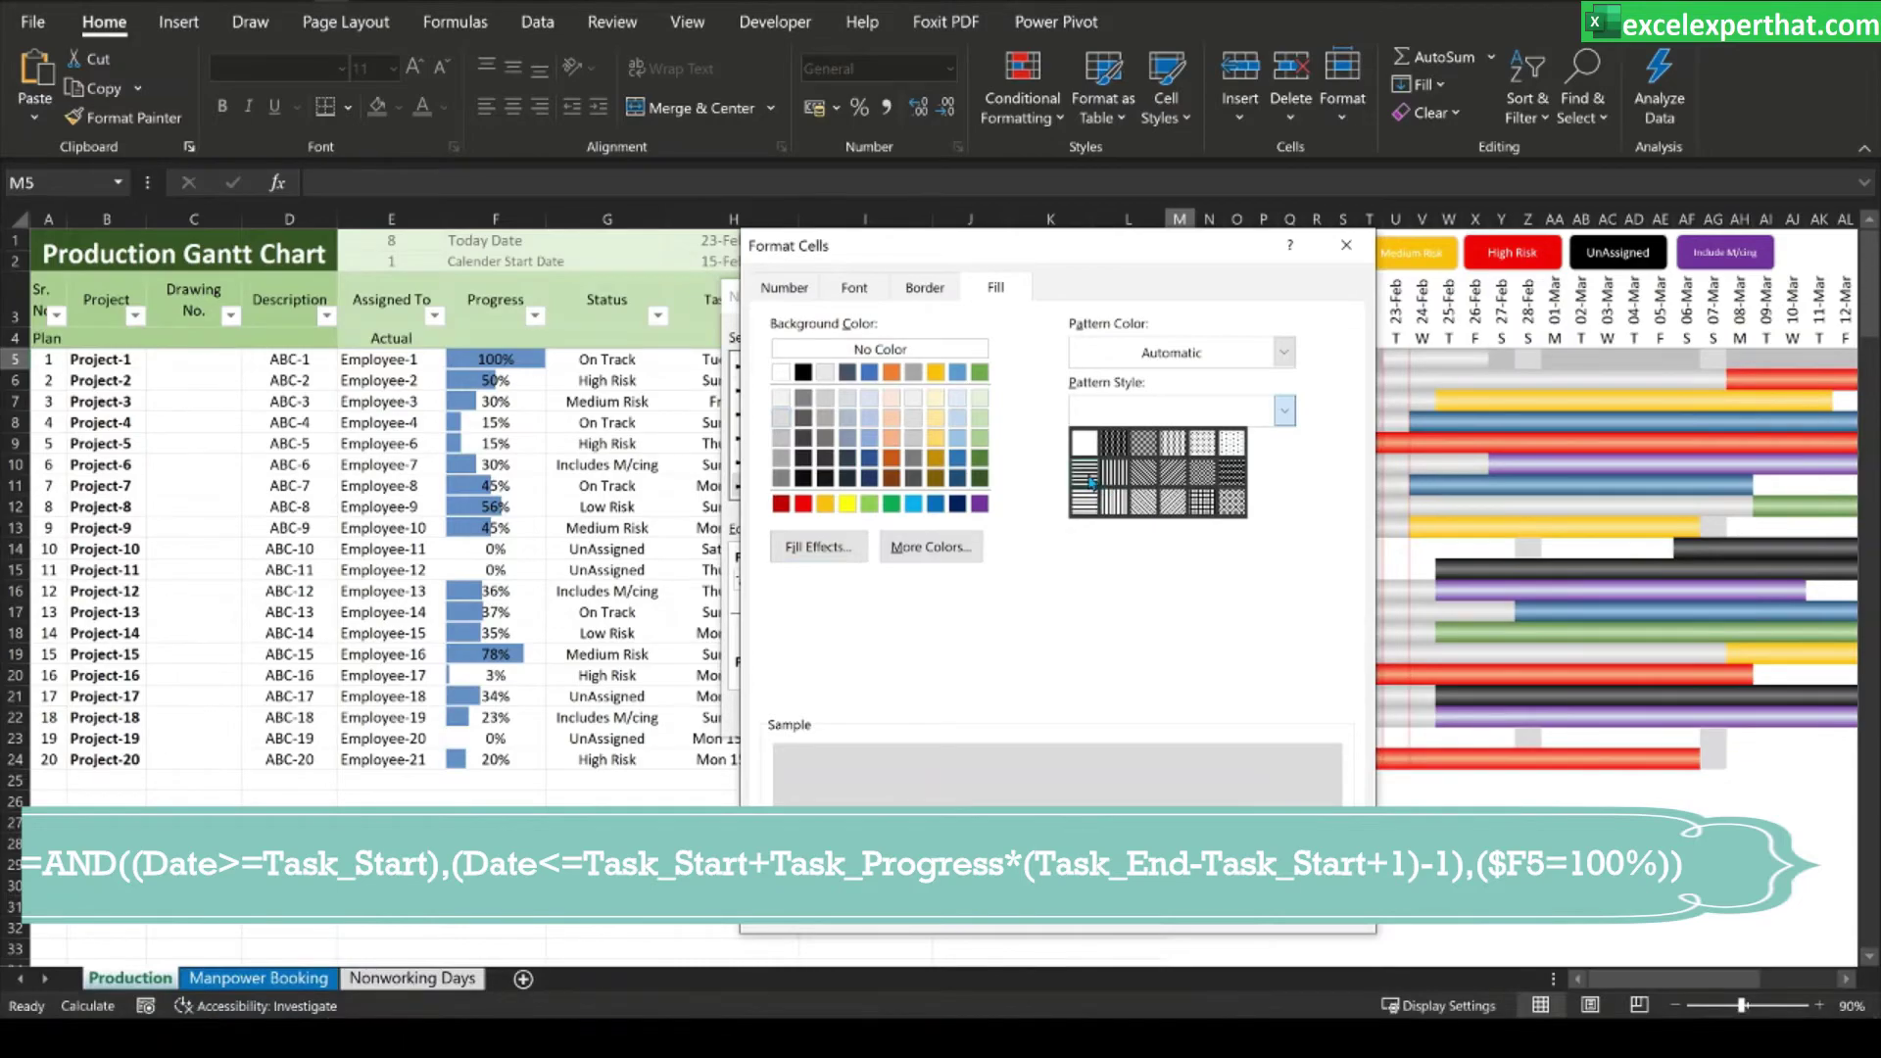
click(1117, 474)
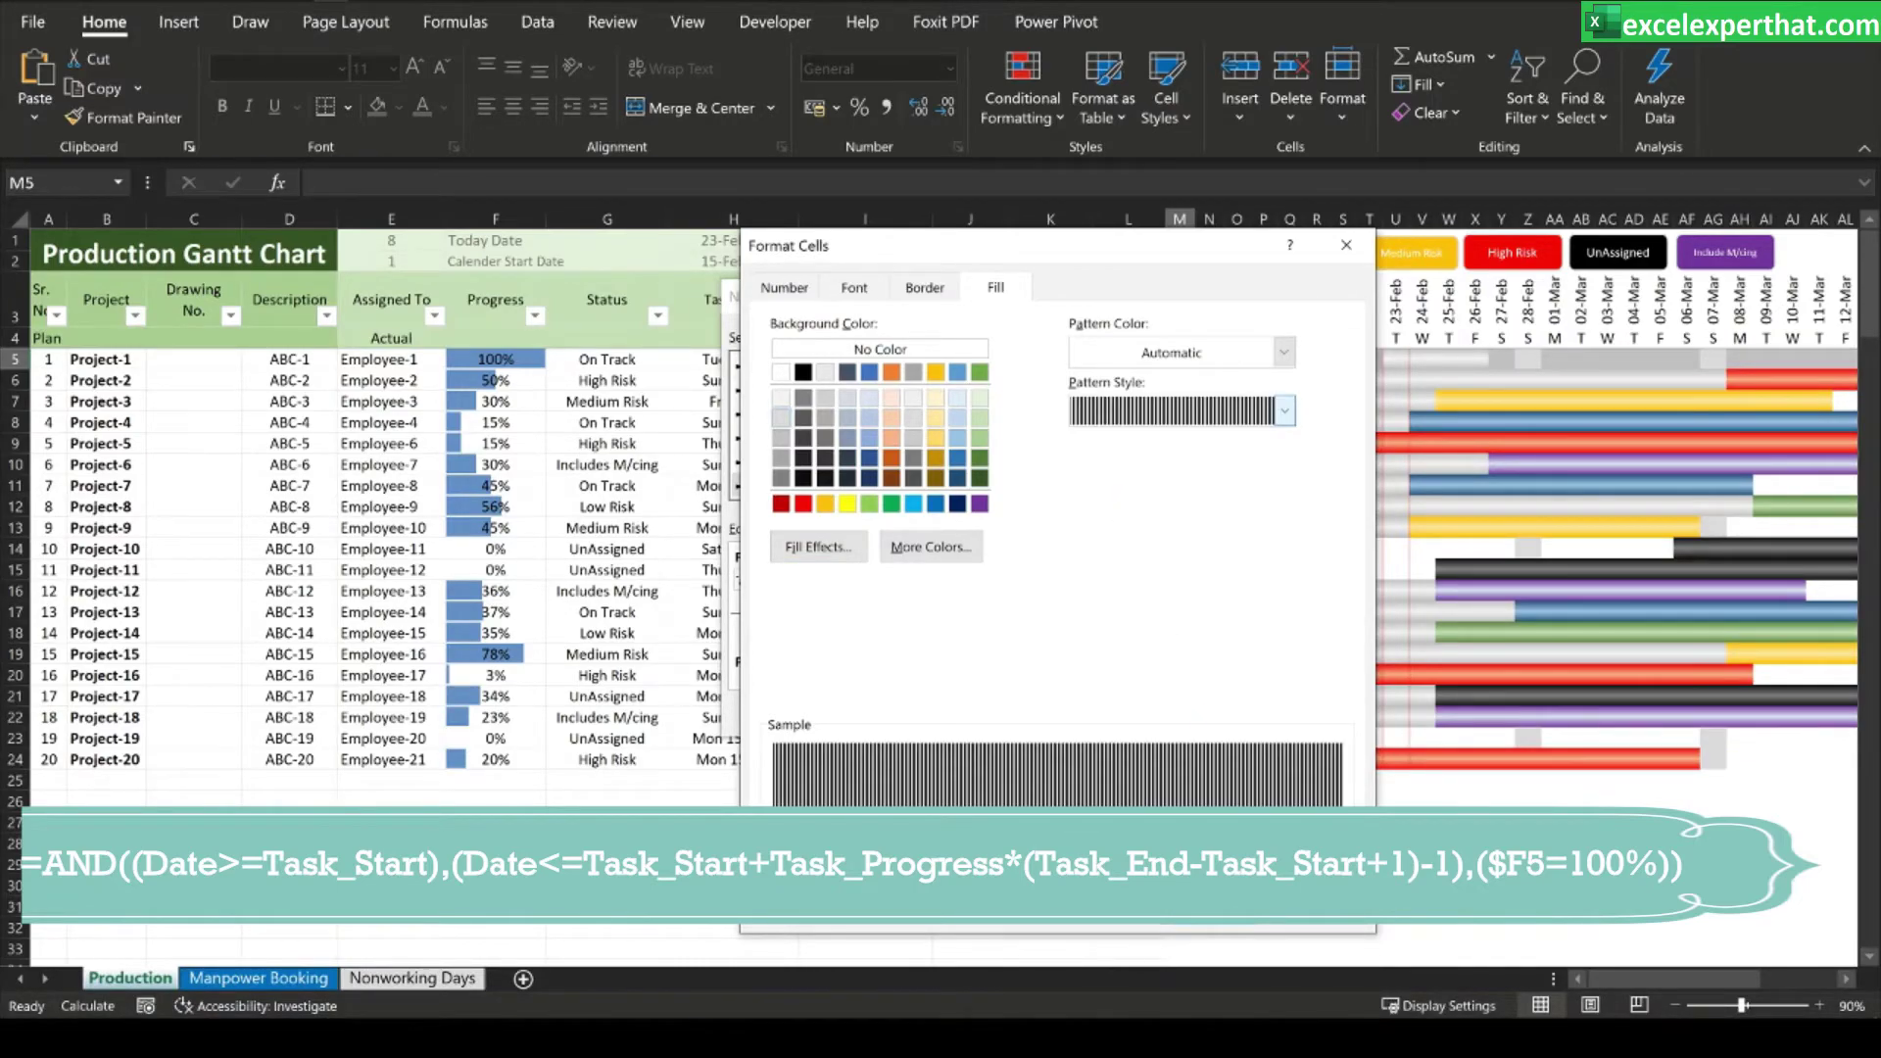
click(1215, 906)
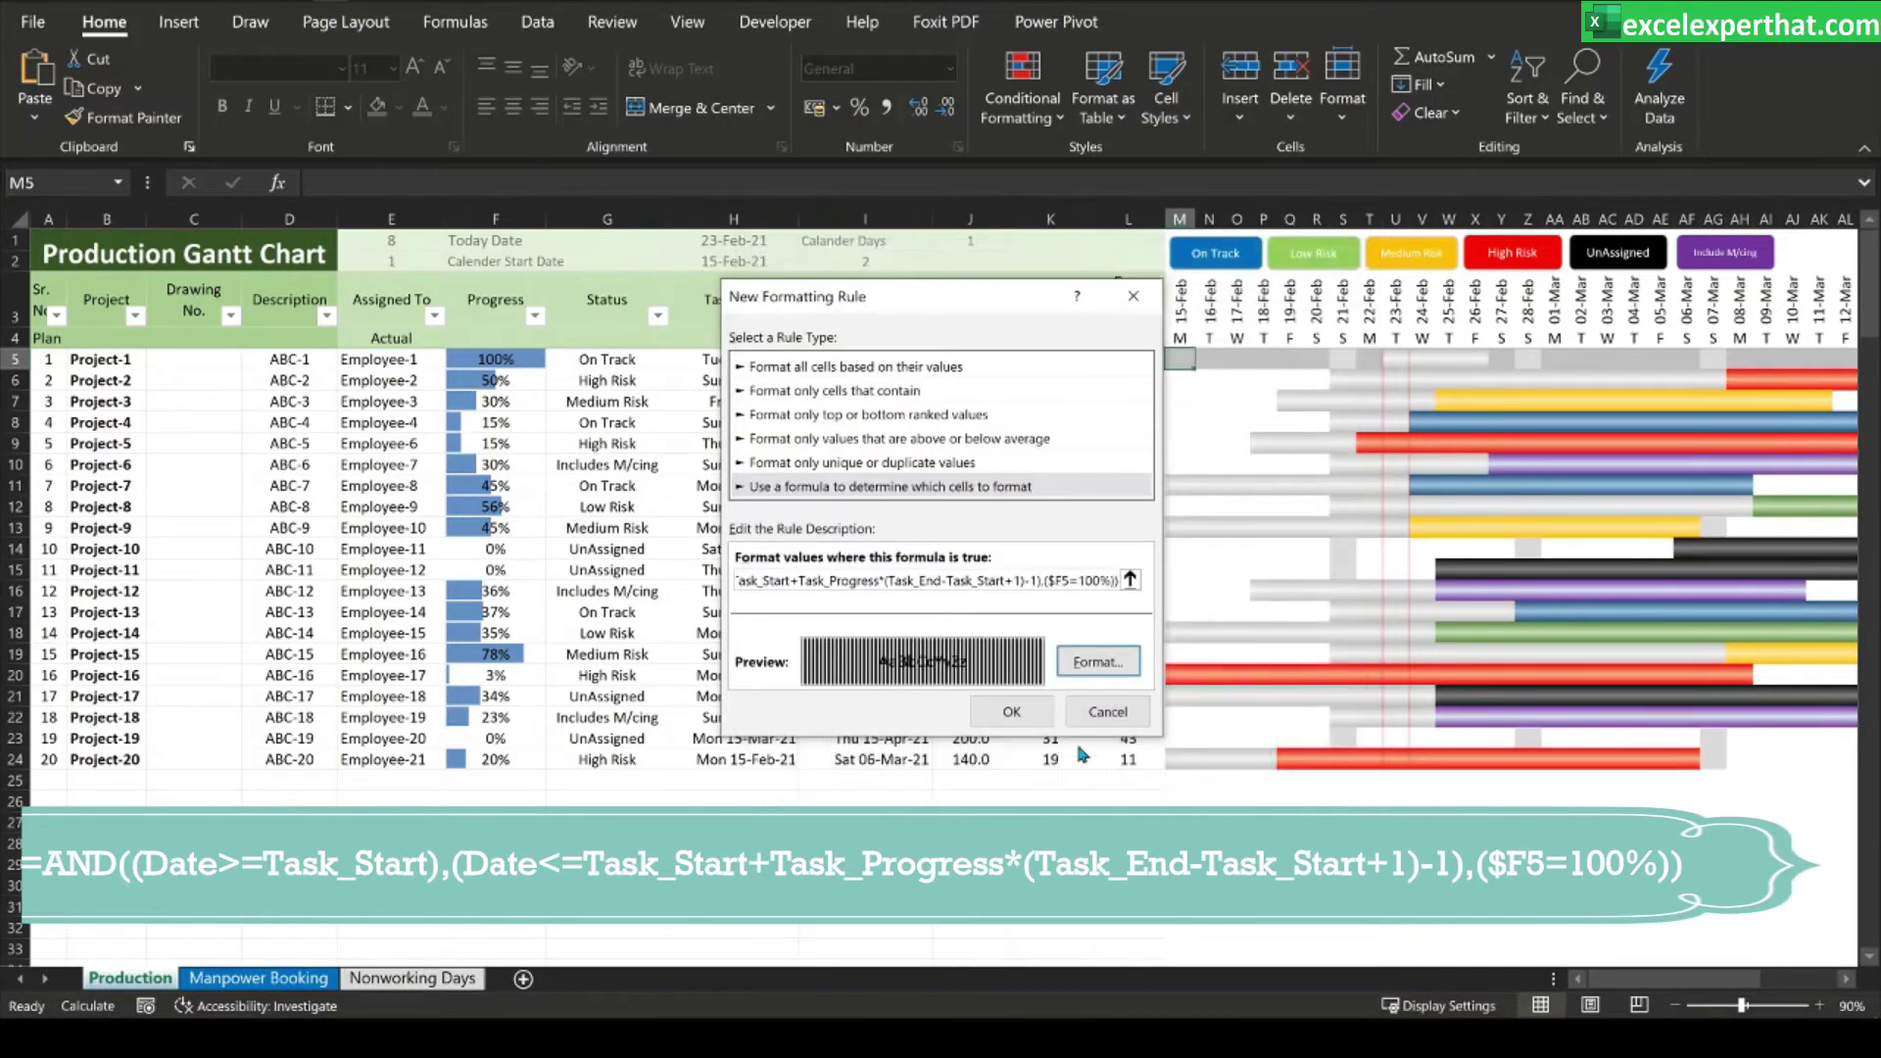
click(1011, 712)
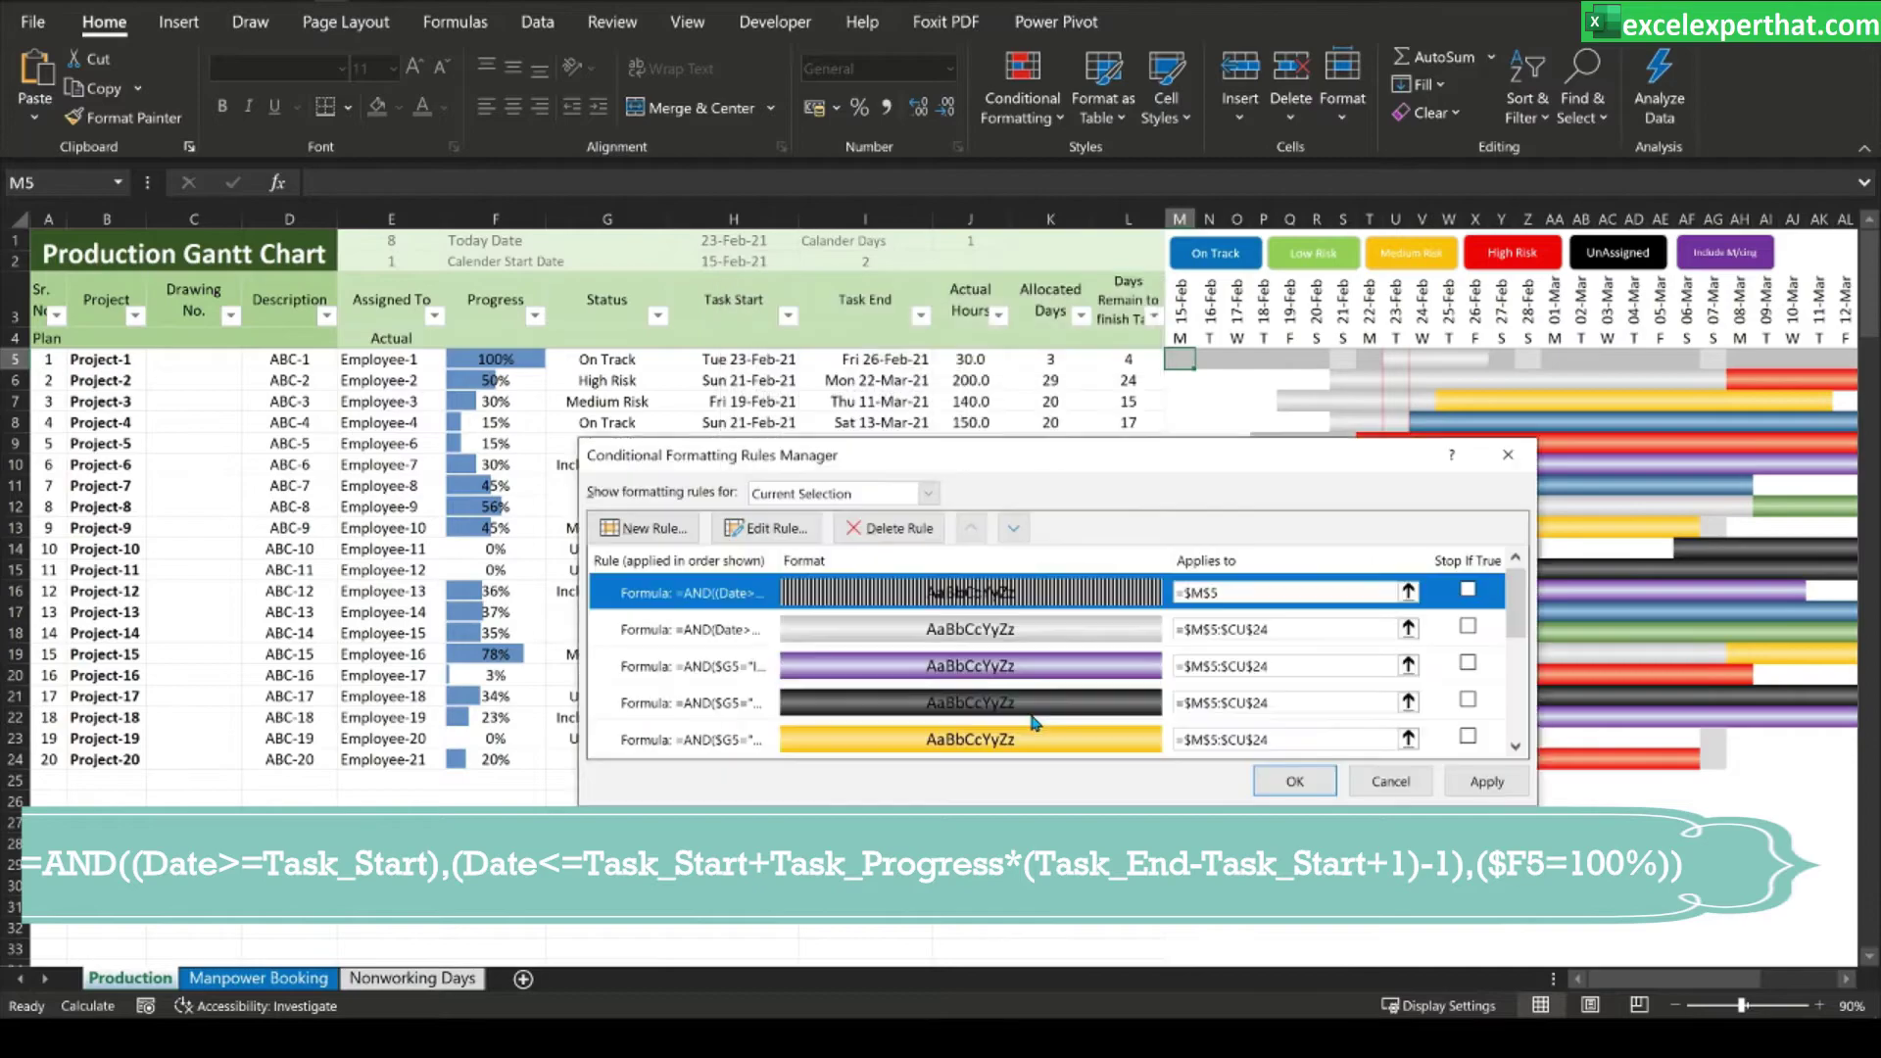
- Make the rule cover $M$5:$CU$24 and apply it
click(1281, 624)
click(1243, 591)
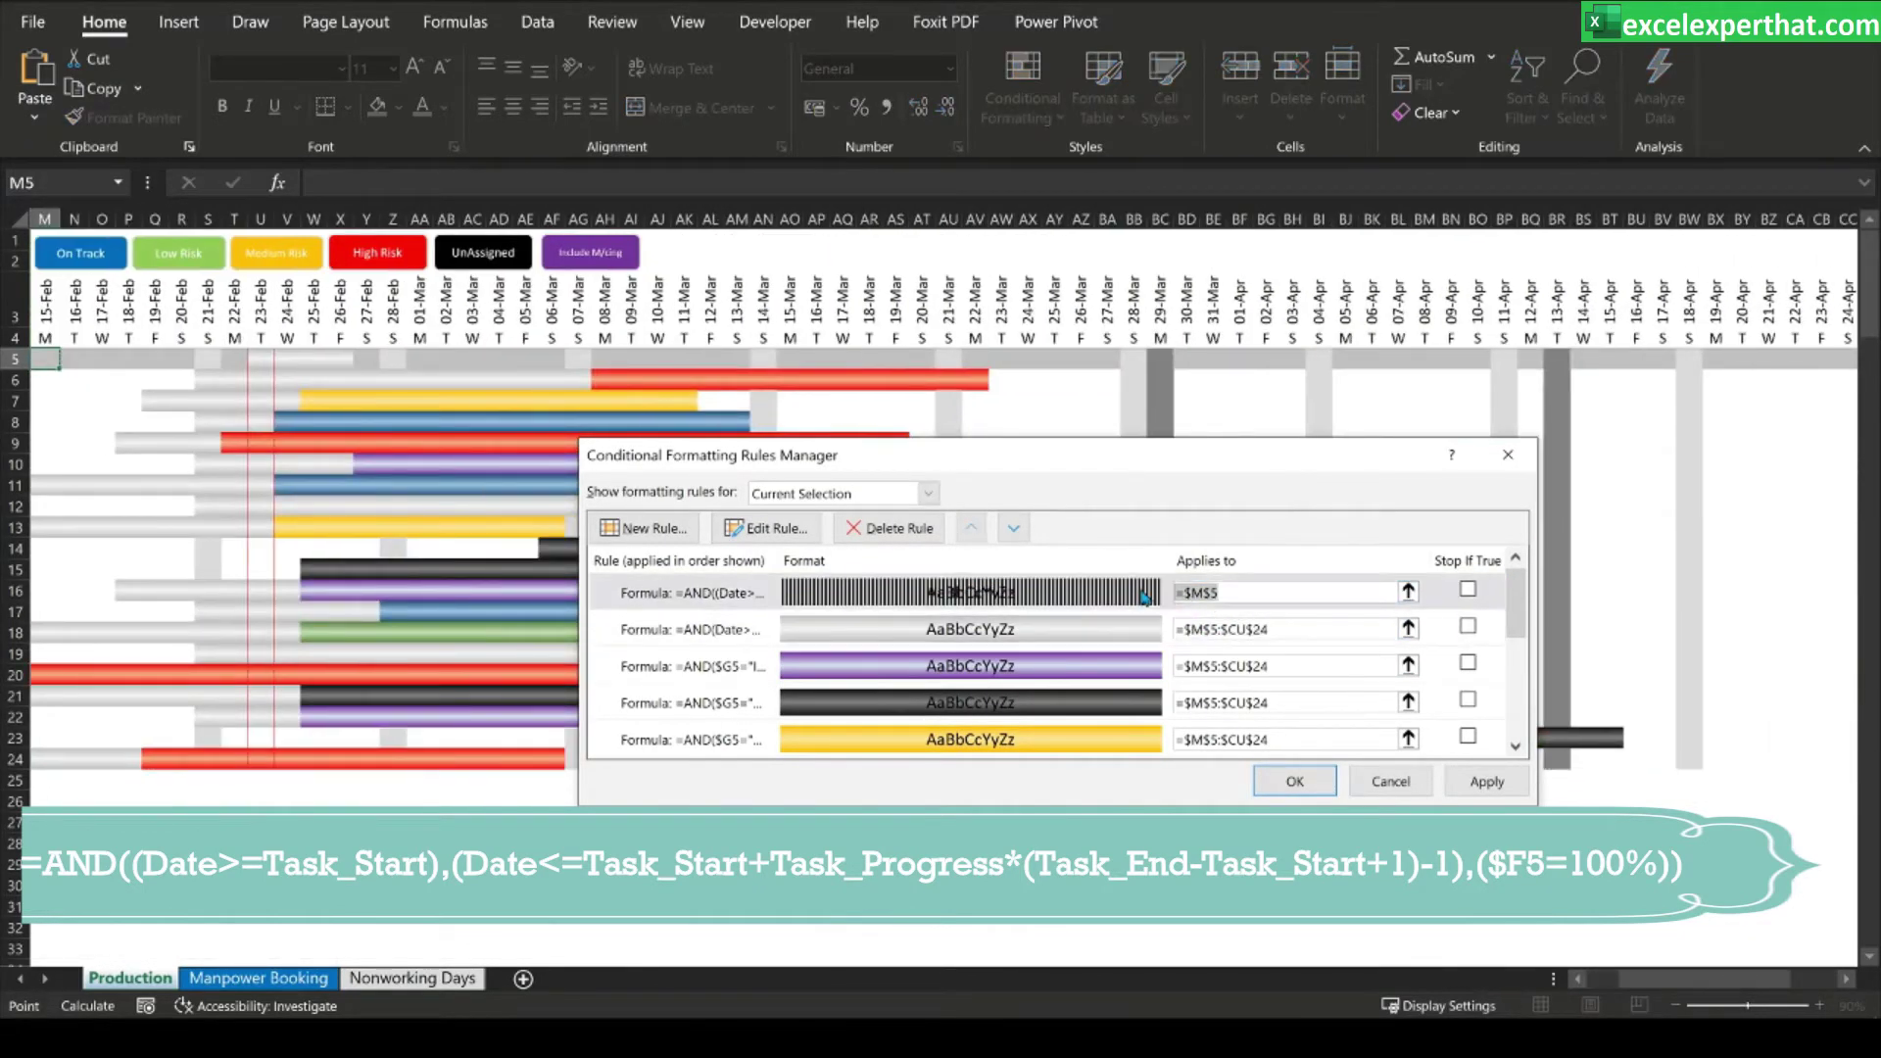
text($M$5:$CU$24)
click(1486, 781)
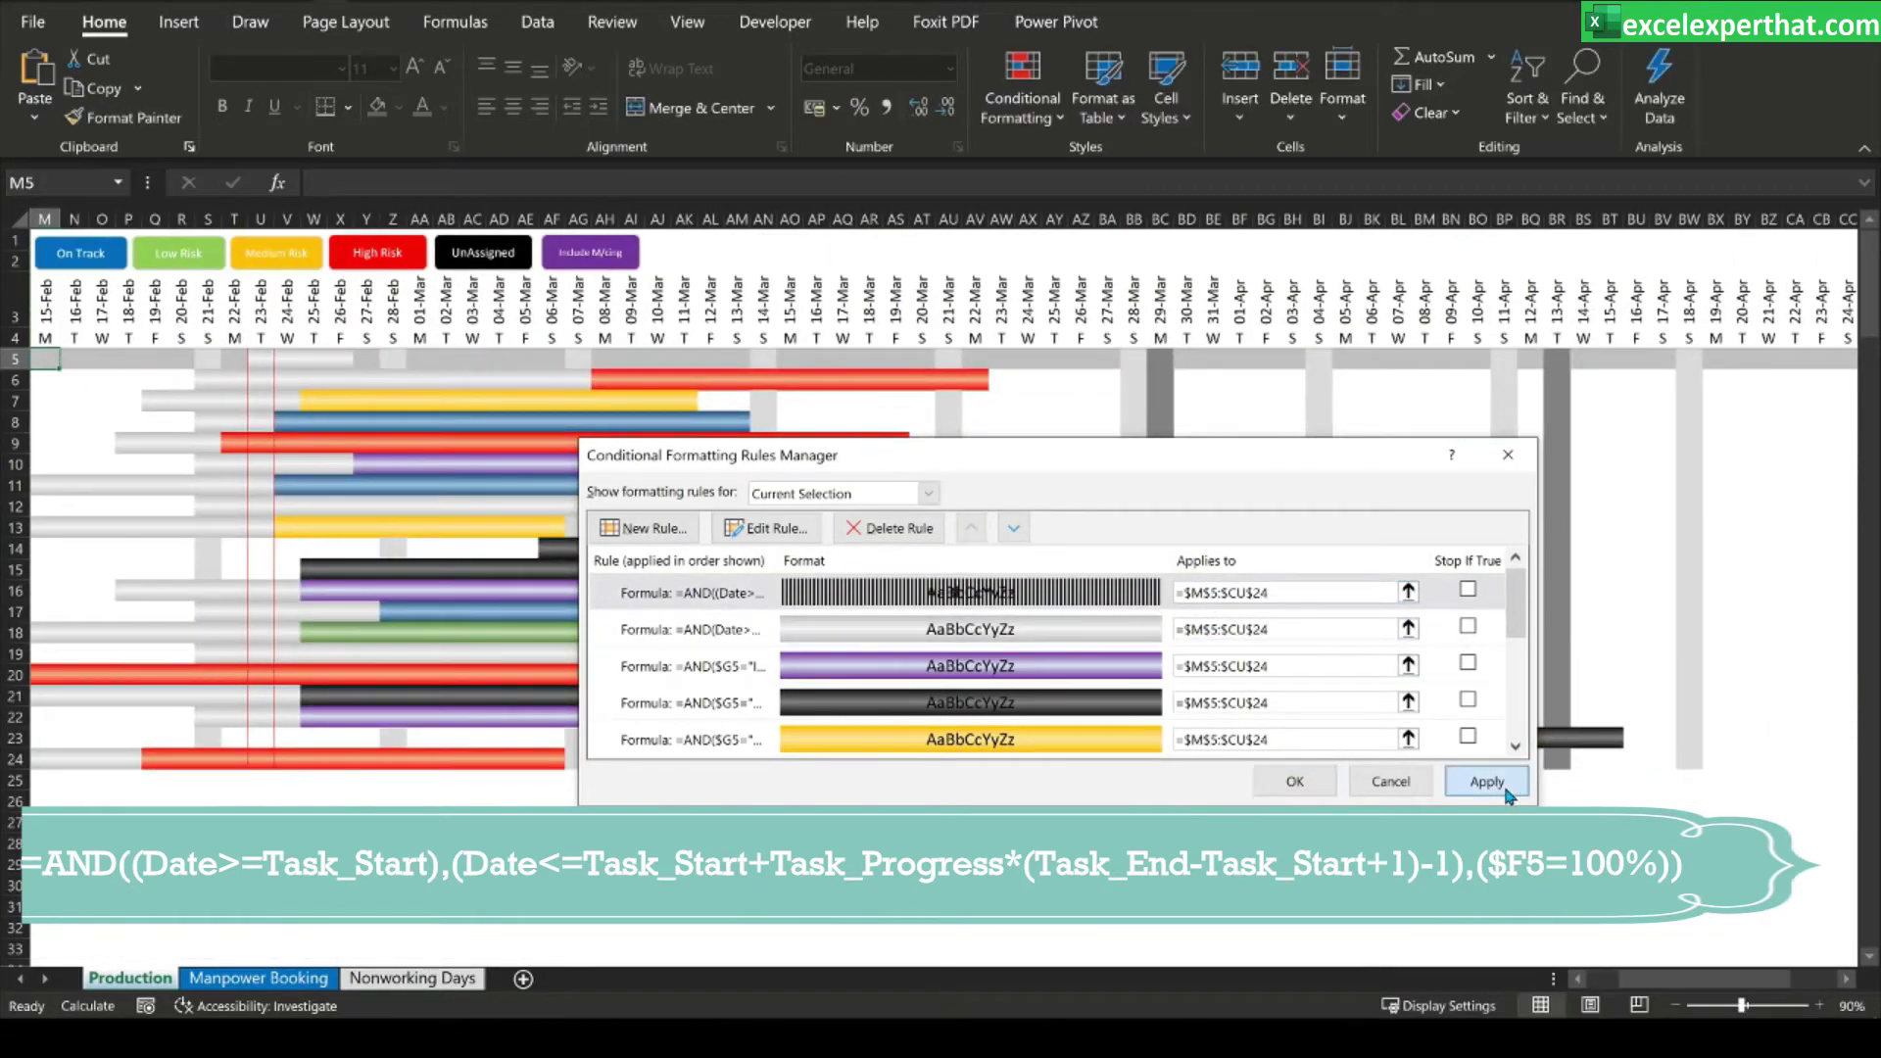
click(1294, 780)
drag(1705, 979, 1080, 955)
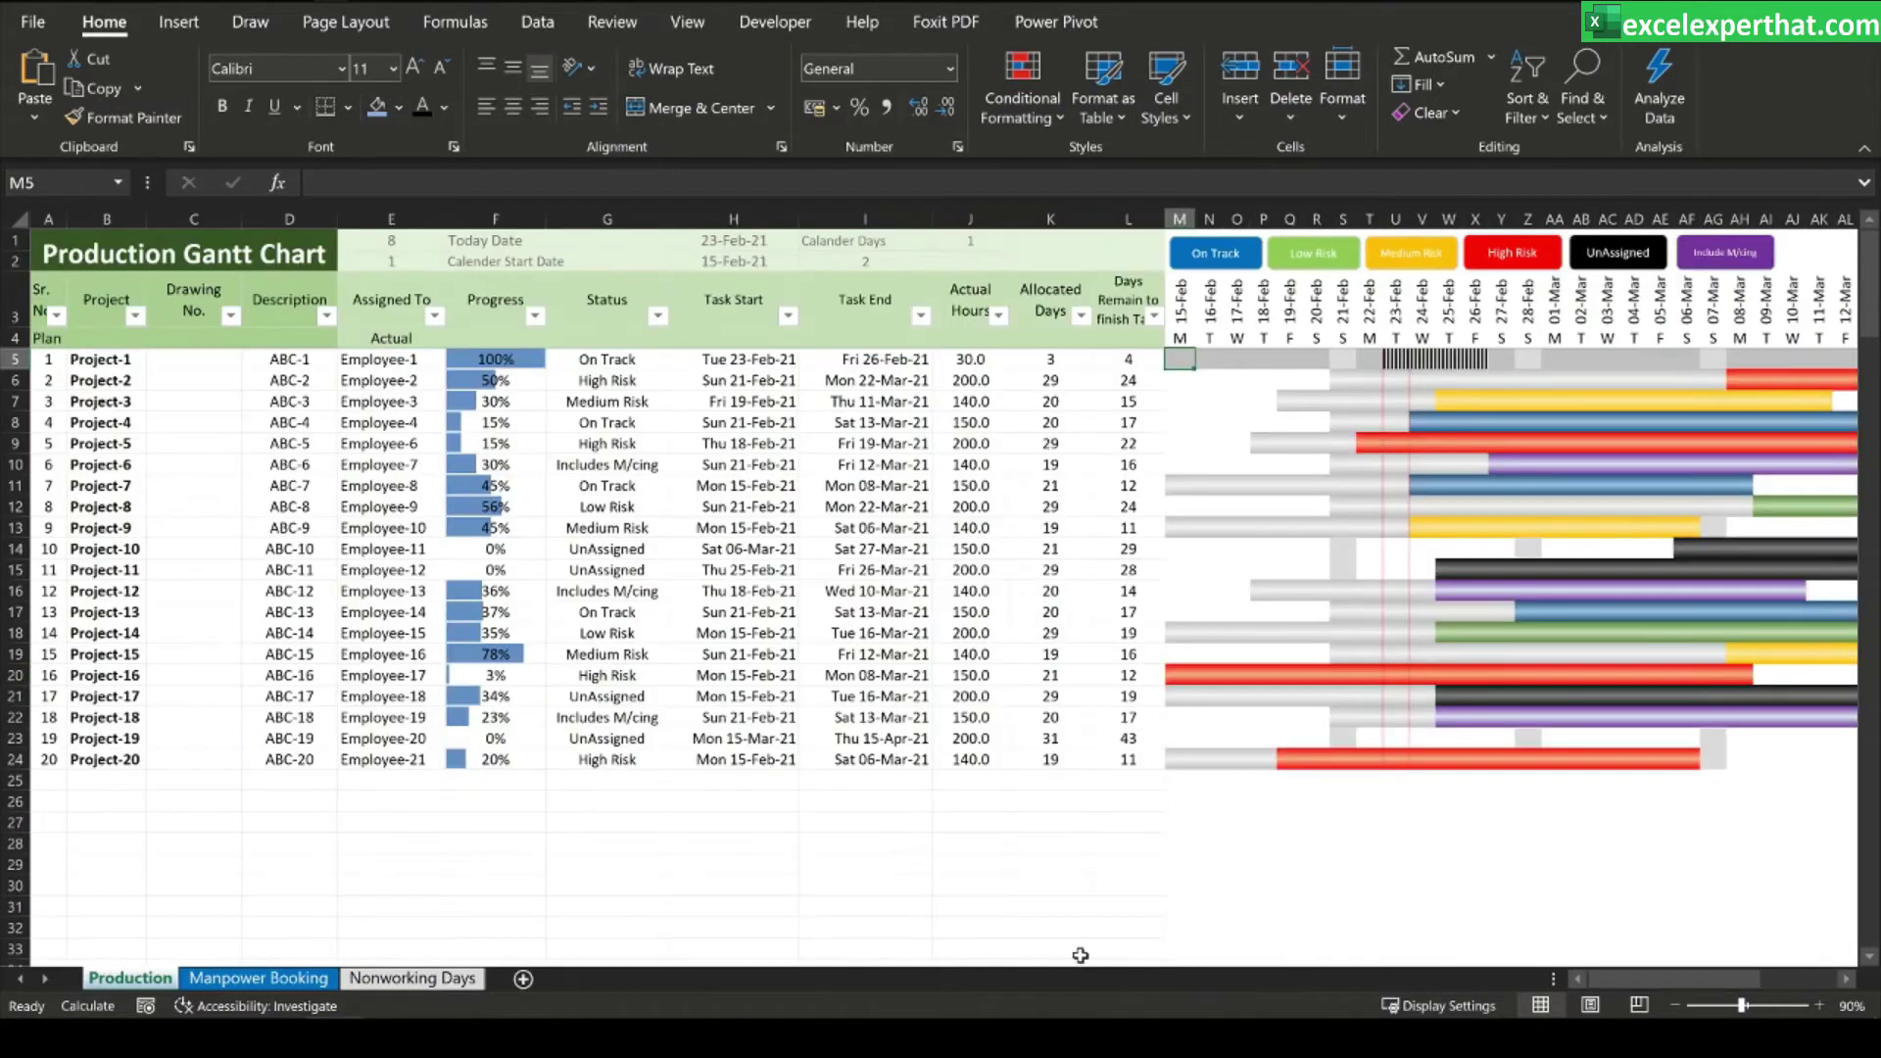
click(1188, 927)
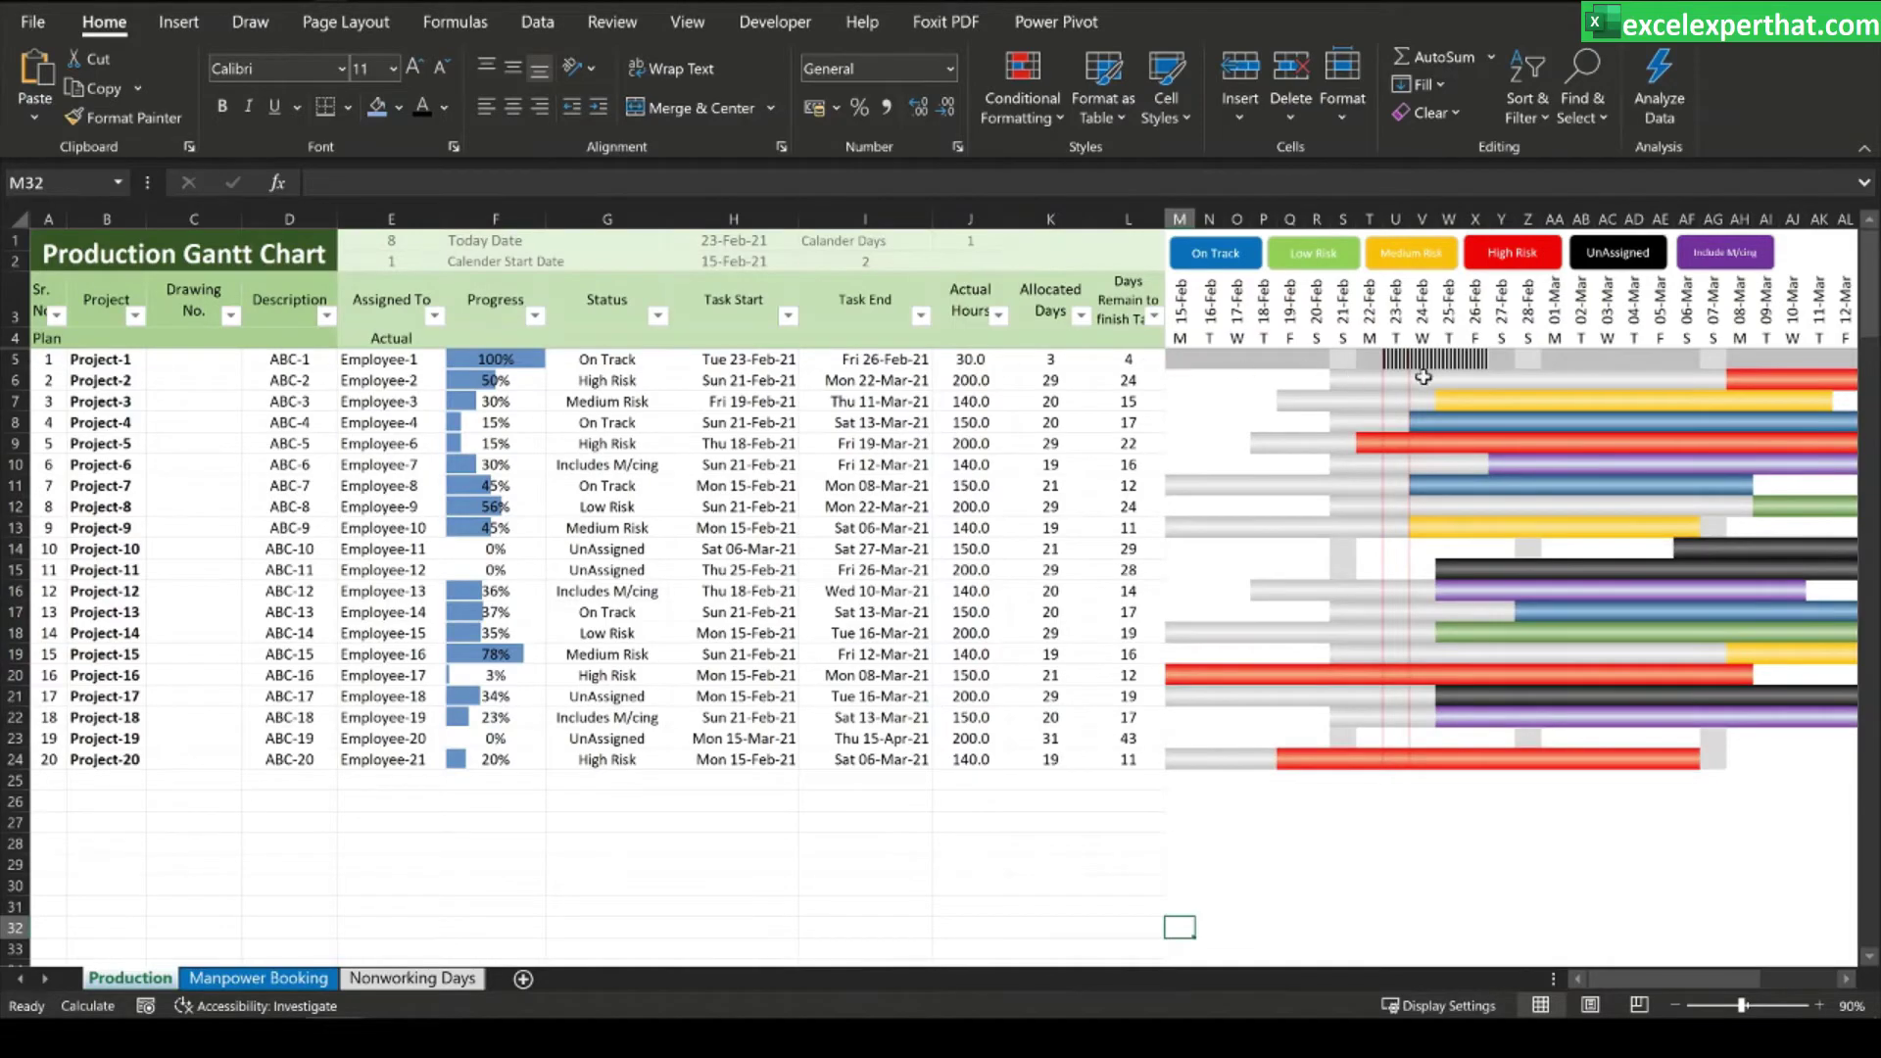
drag(1394, 361, 1470, 359)
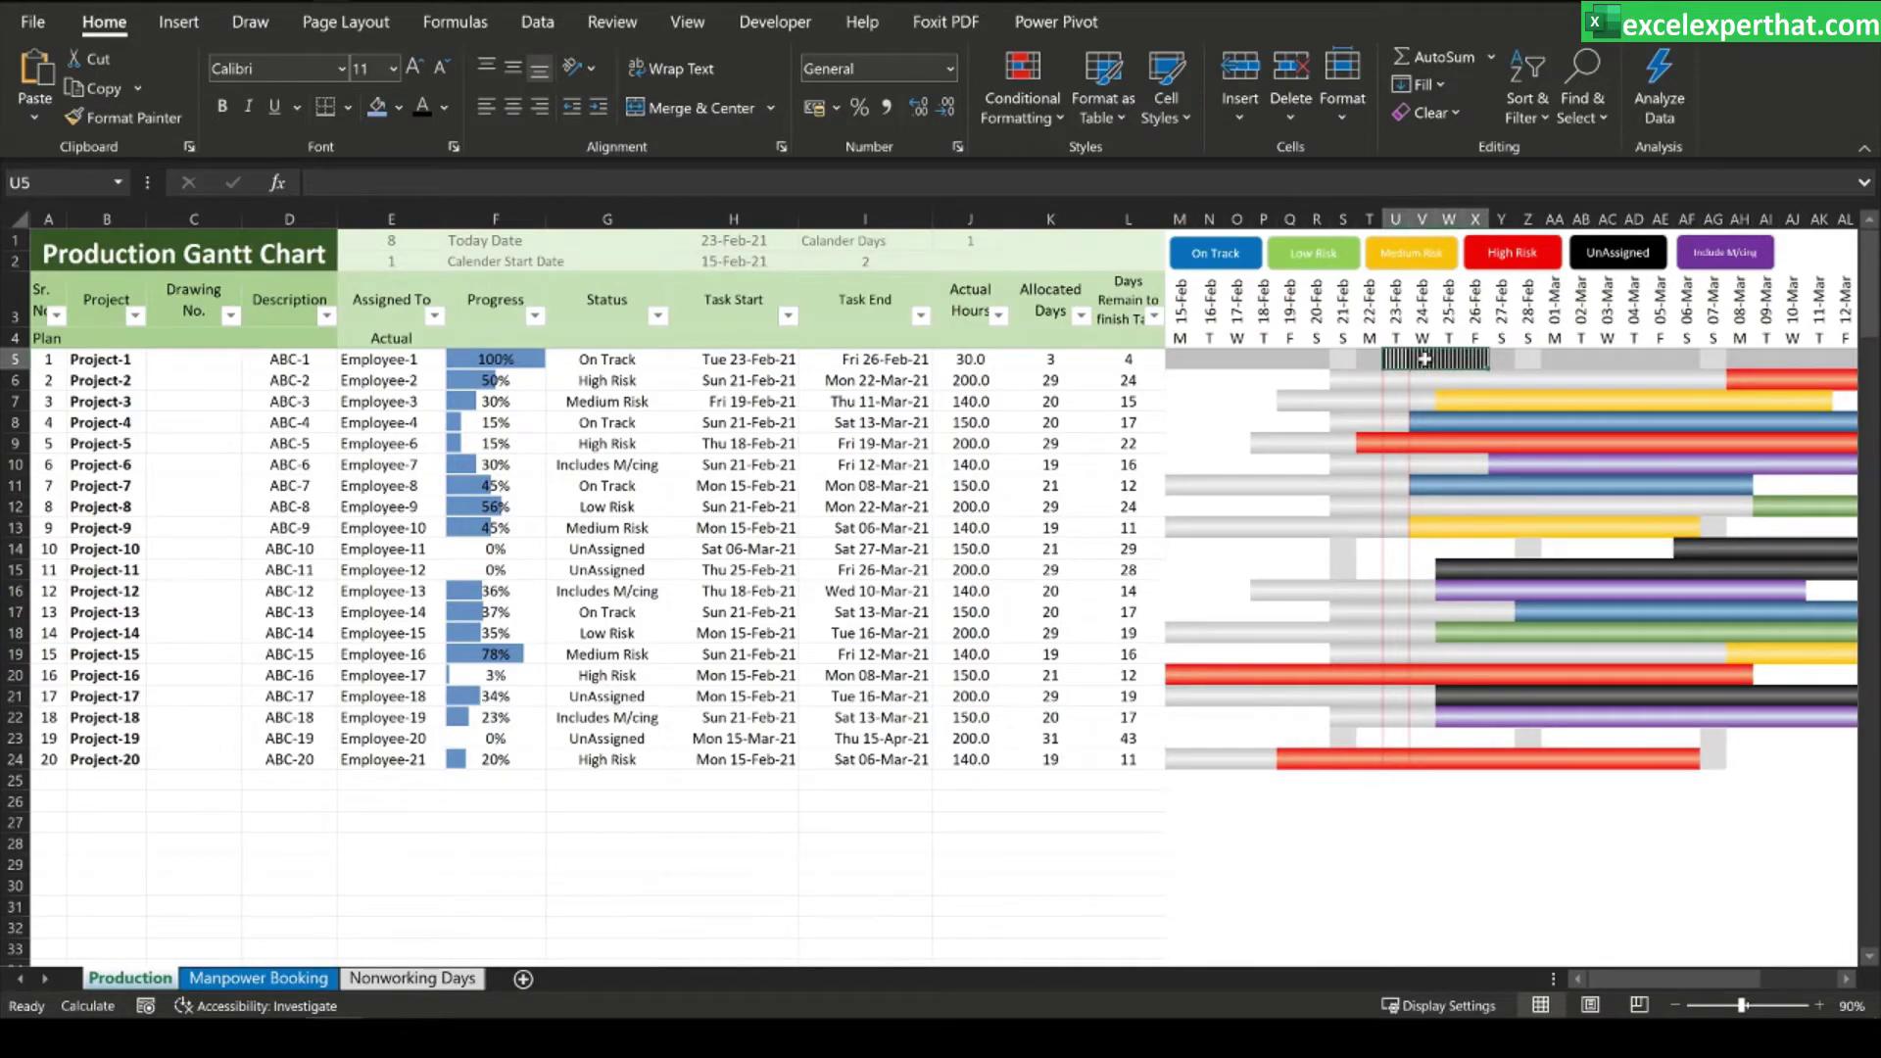
drag(1342, 380, 1719, 380)
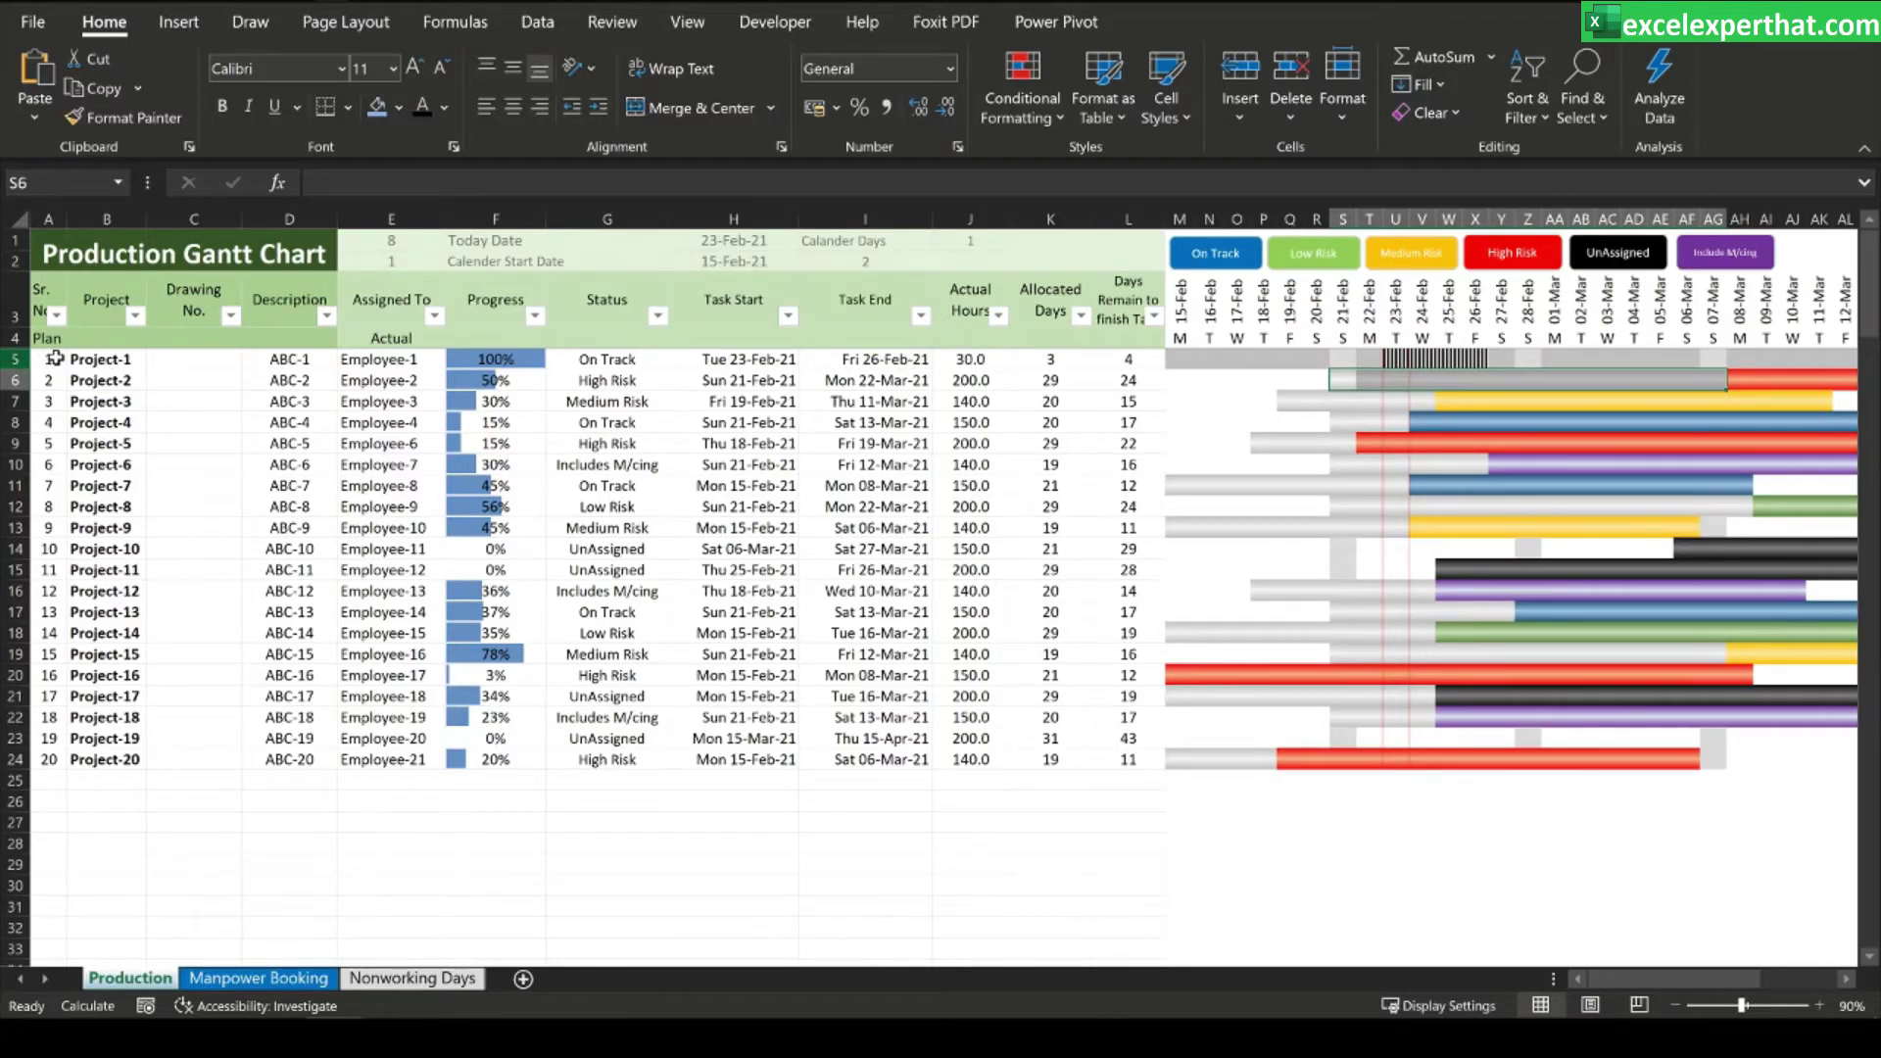
drag(56, 358, 1116, 763)
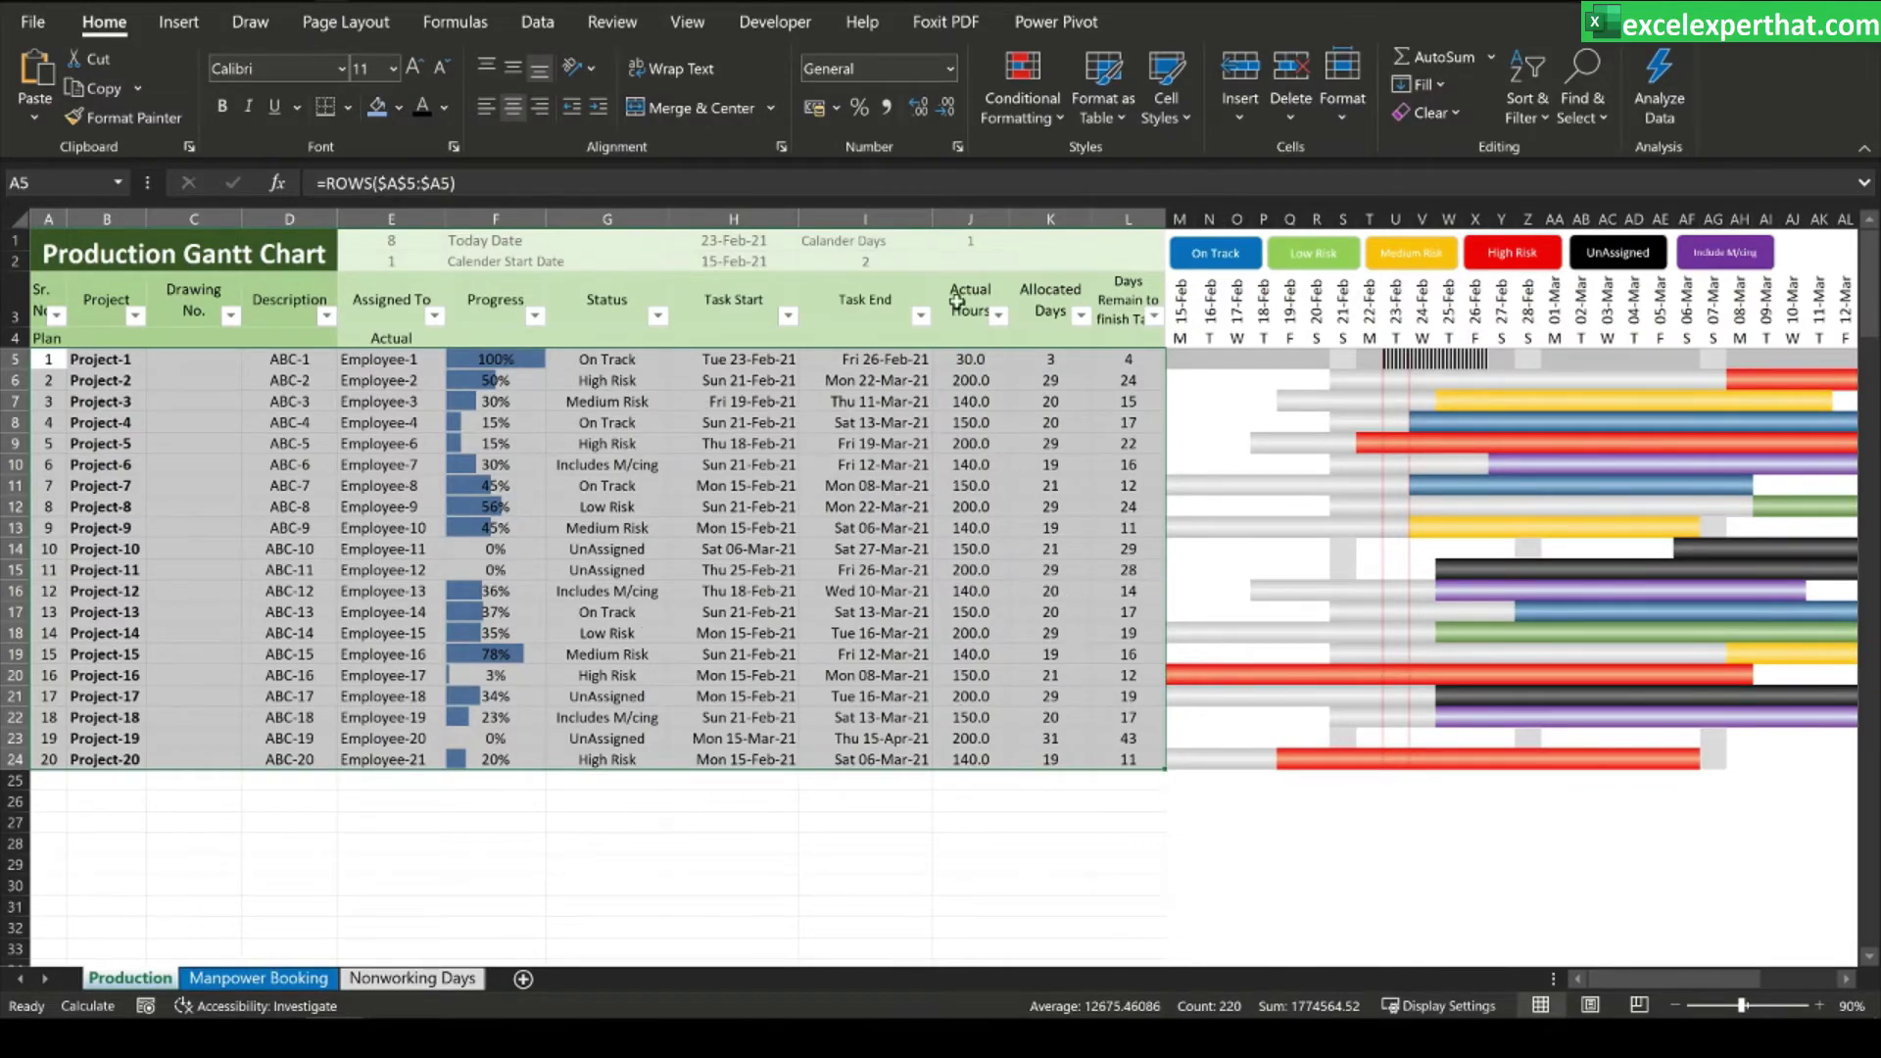
- Start a new formula-based rule referencing the Progress cell $F5
click(1023, 98)
click(1019, 522)
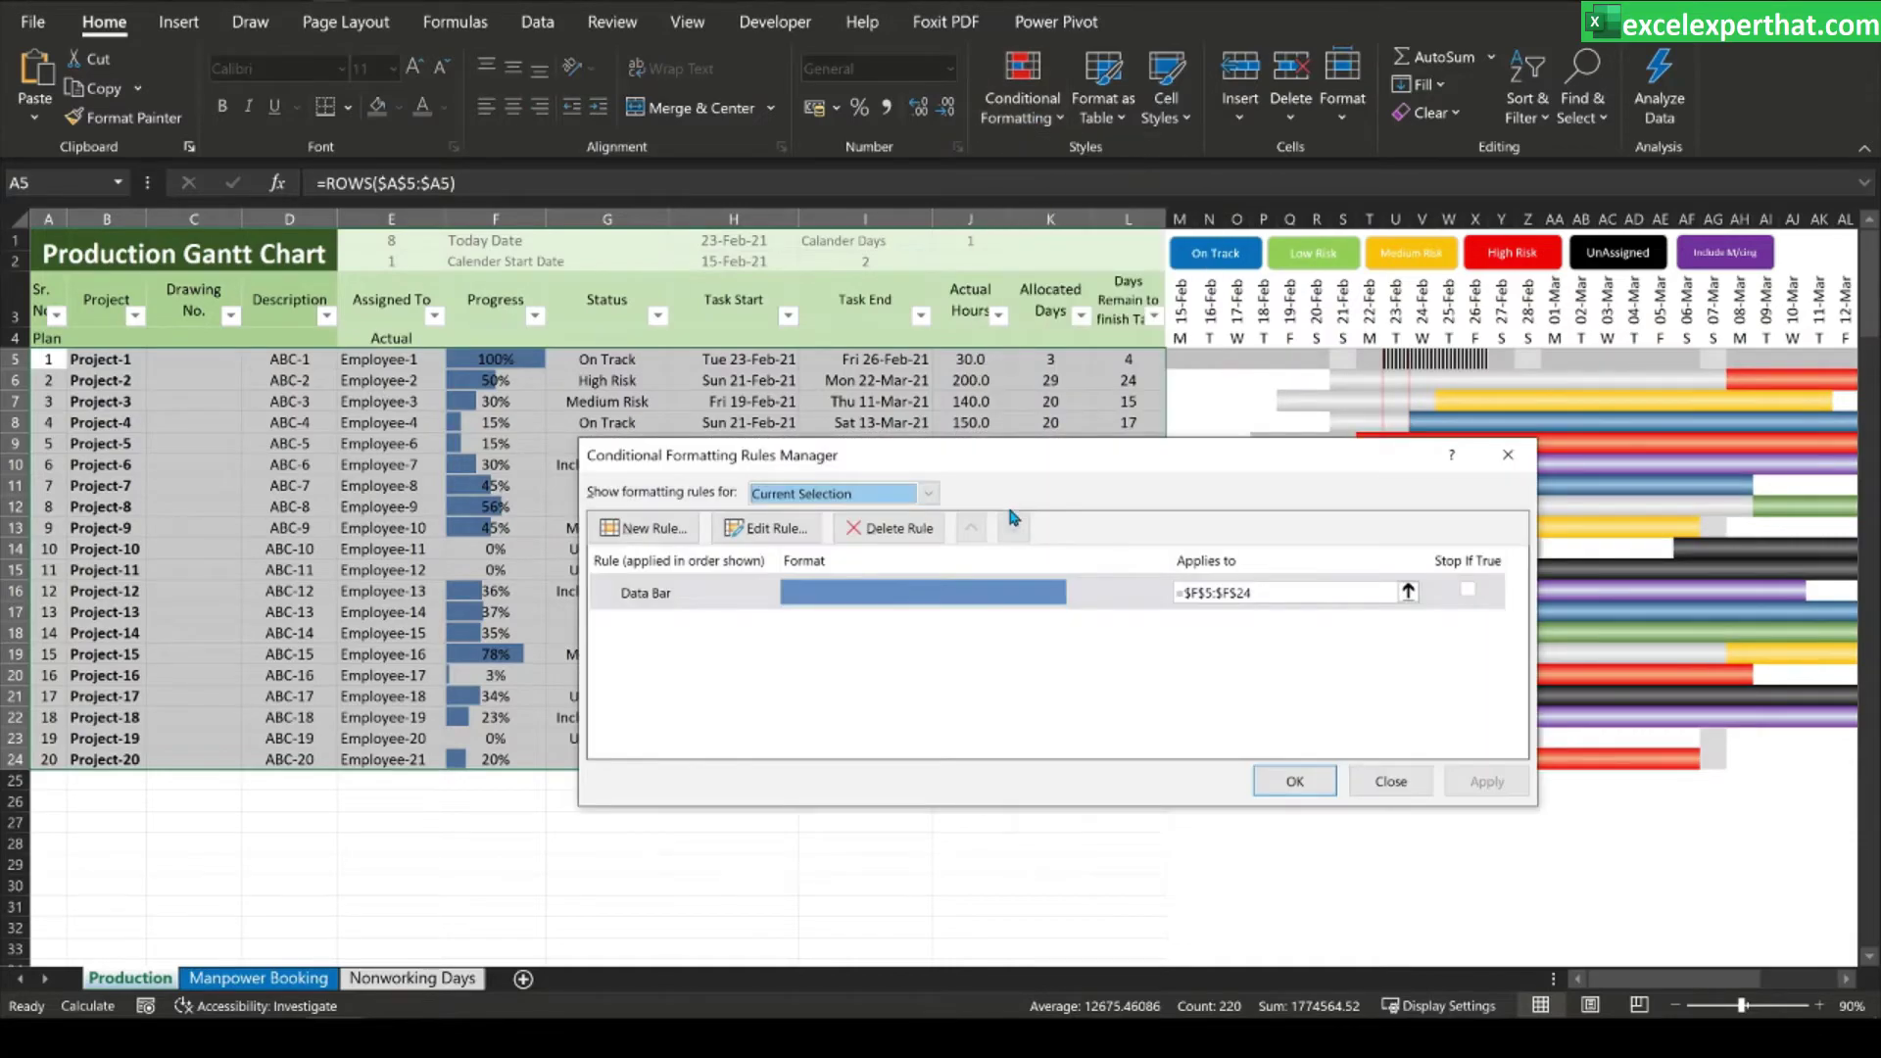
click(647, 529)
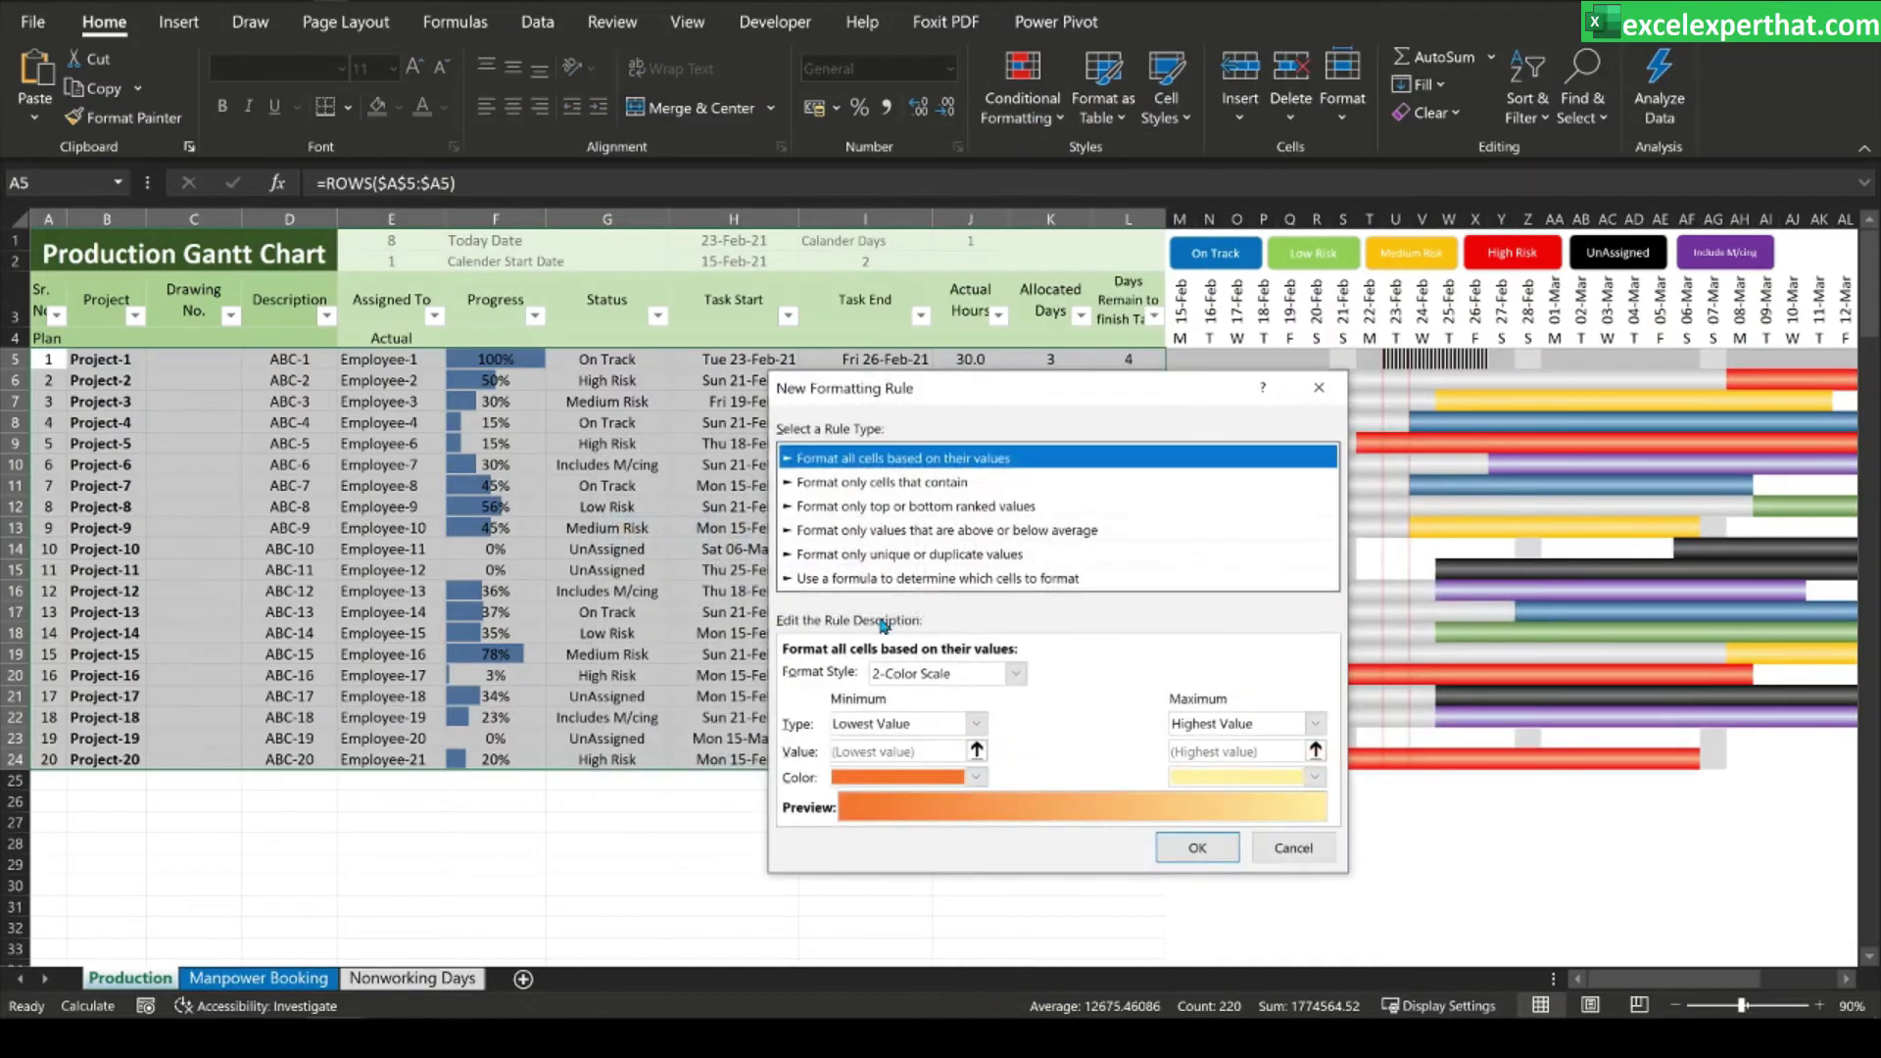
click(888, 578)
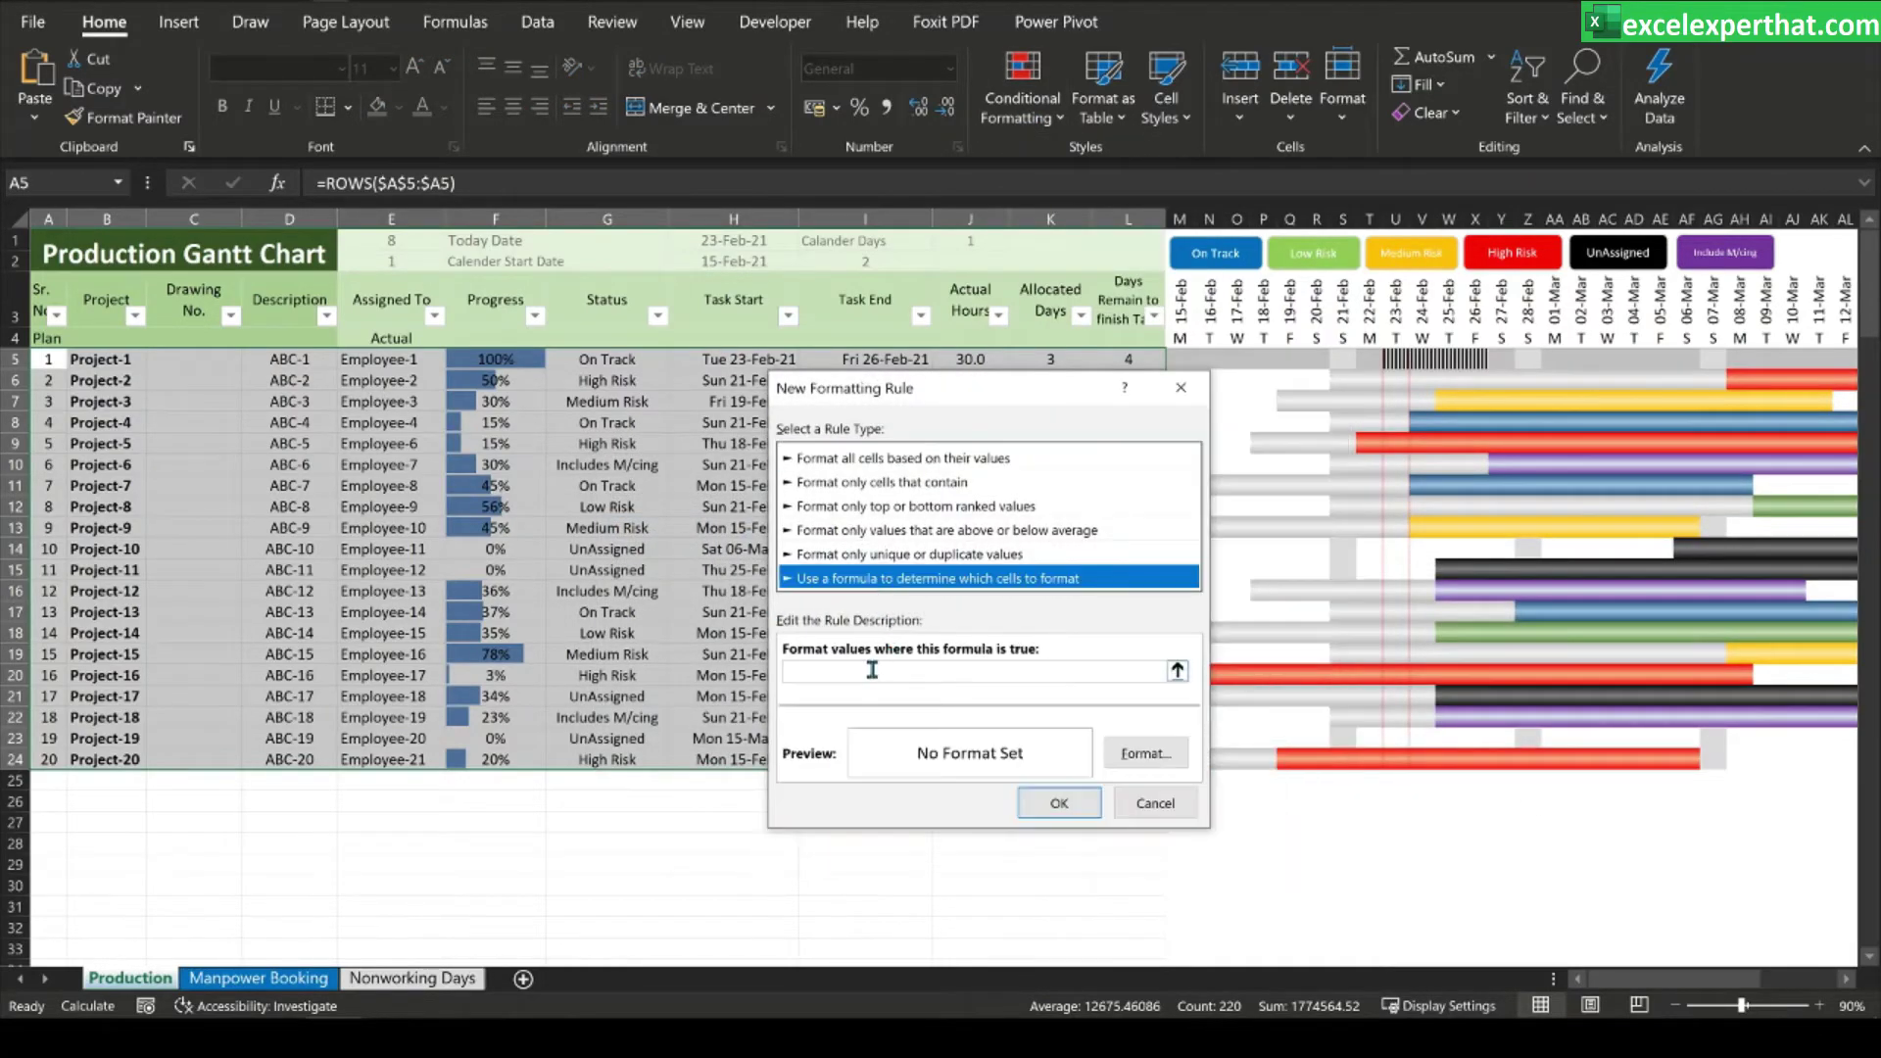
click(498, 359)
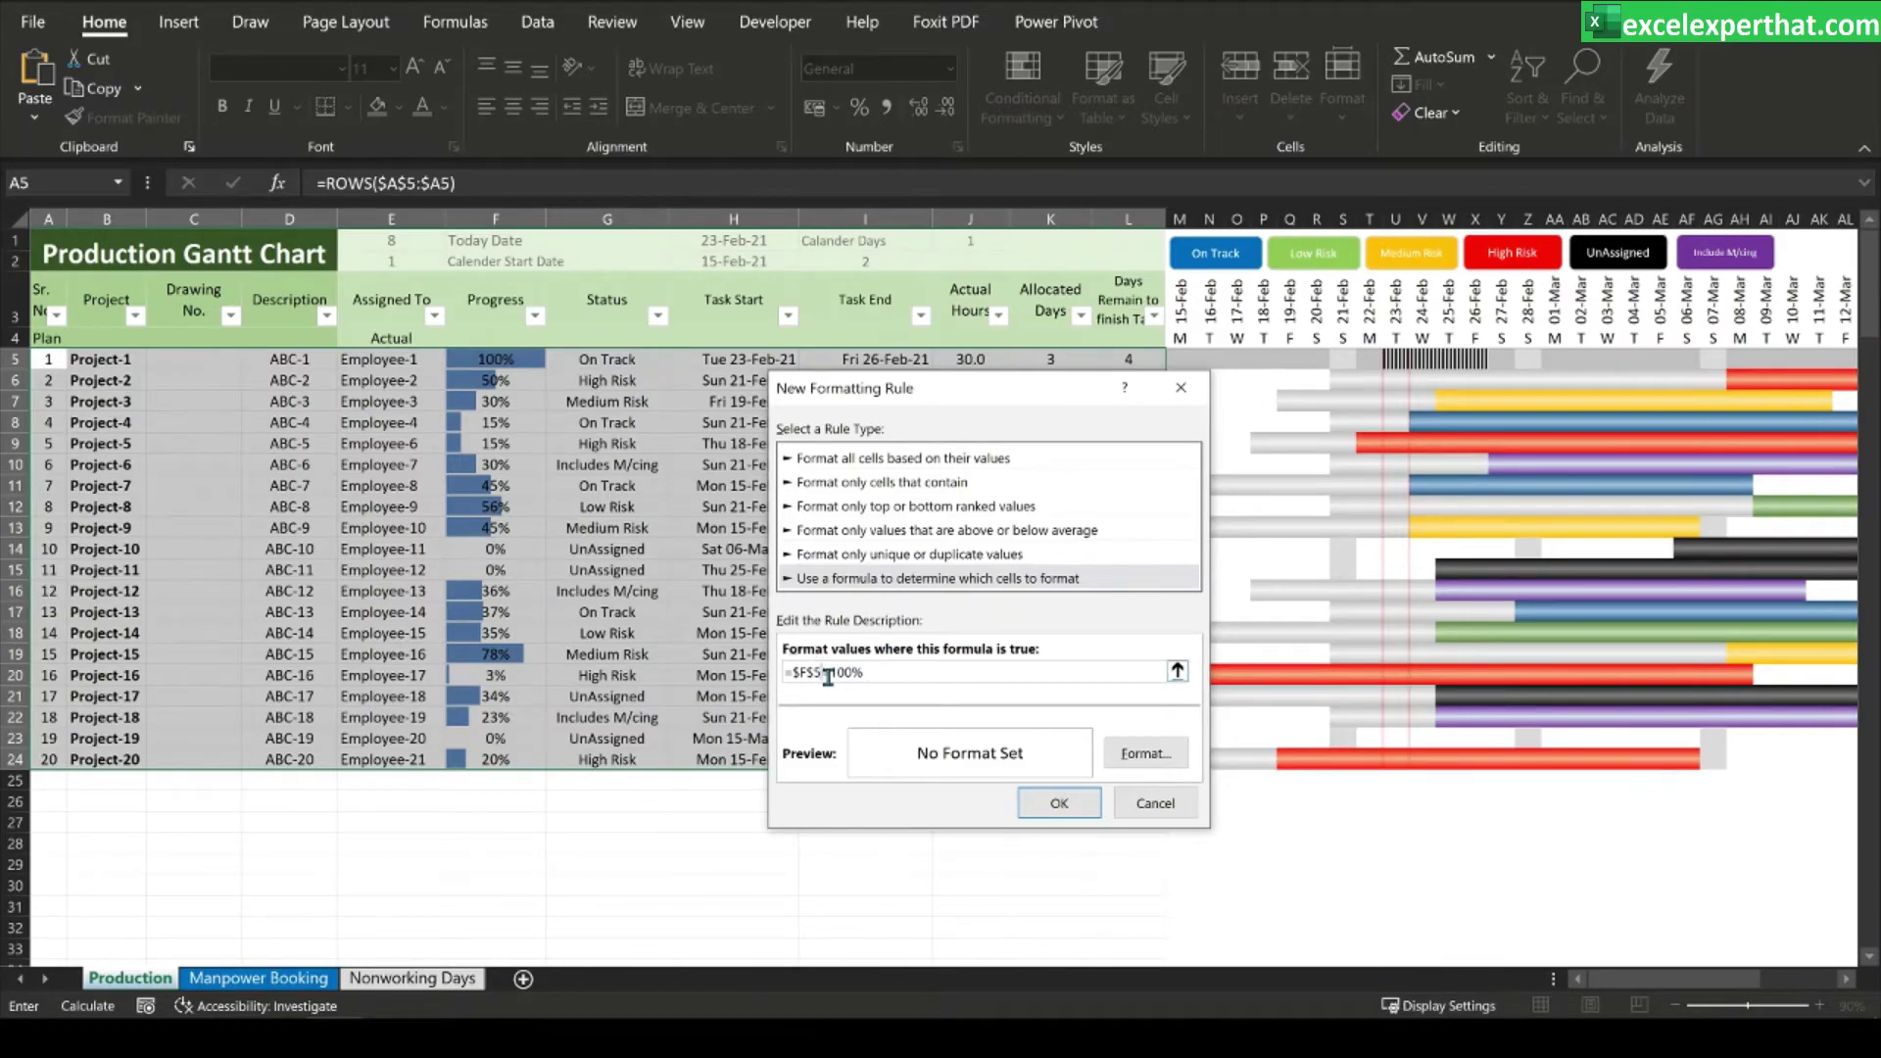
click(813, 673)
- Give matching rows a grey strikethrough font and apply the rule to $A$5:$L$24
click(1143, 755)
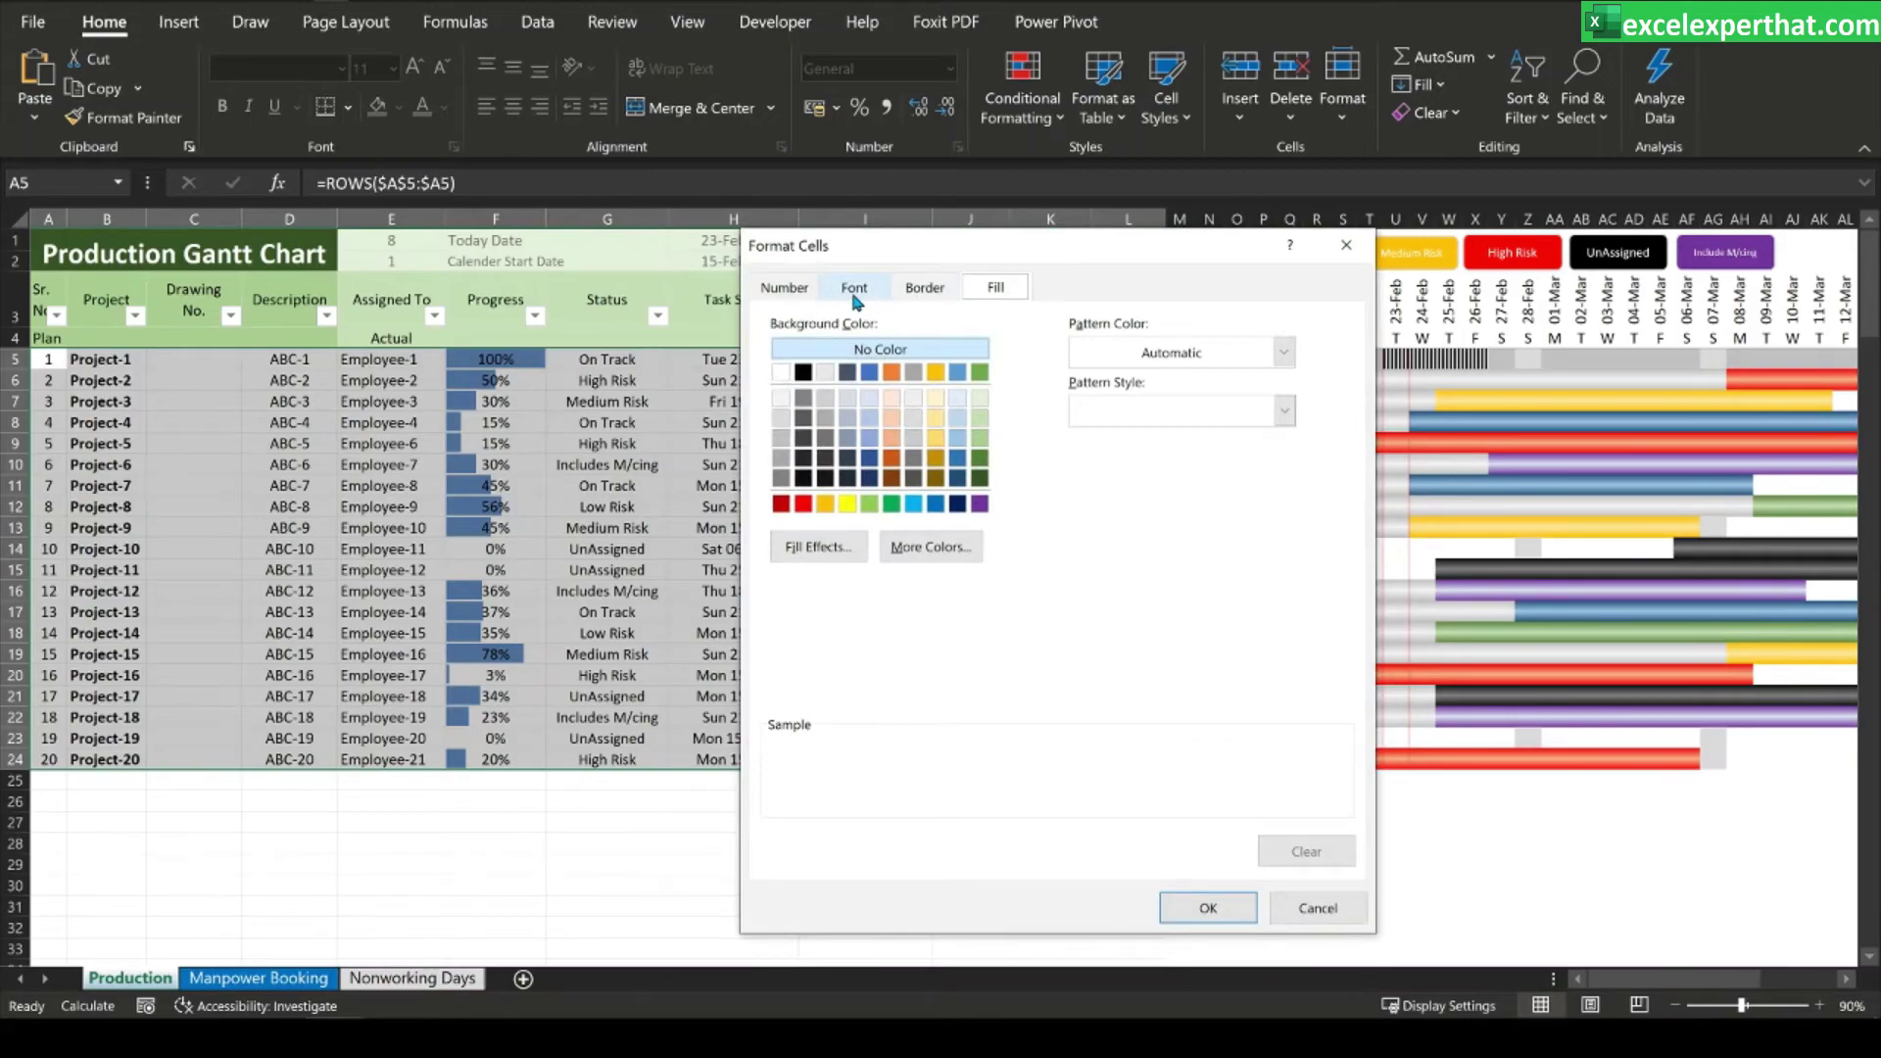
click(855, 288)
click(1195, 516)
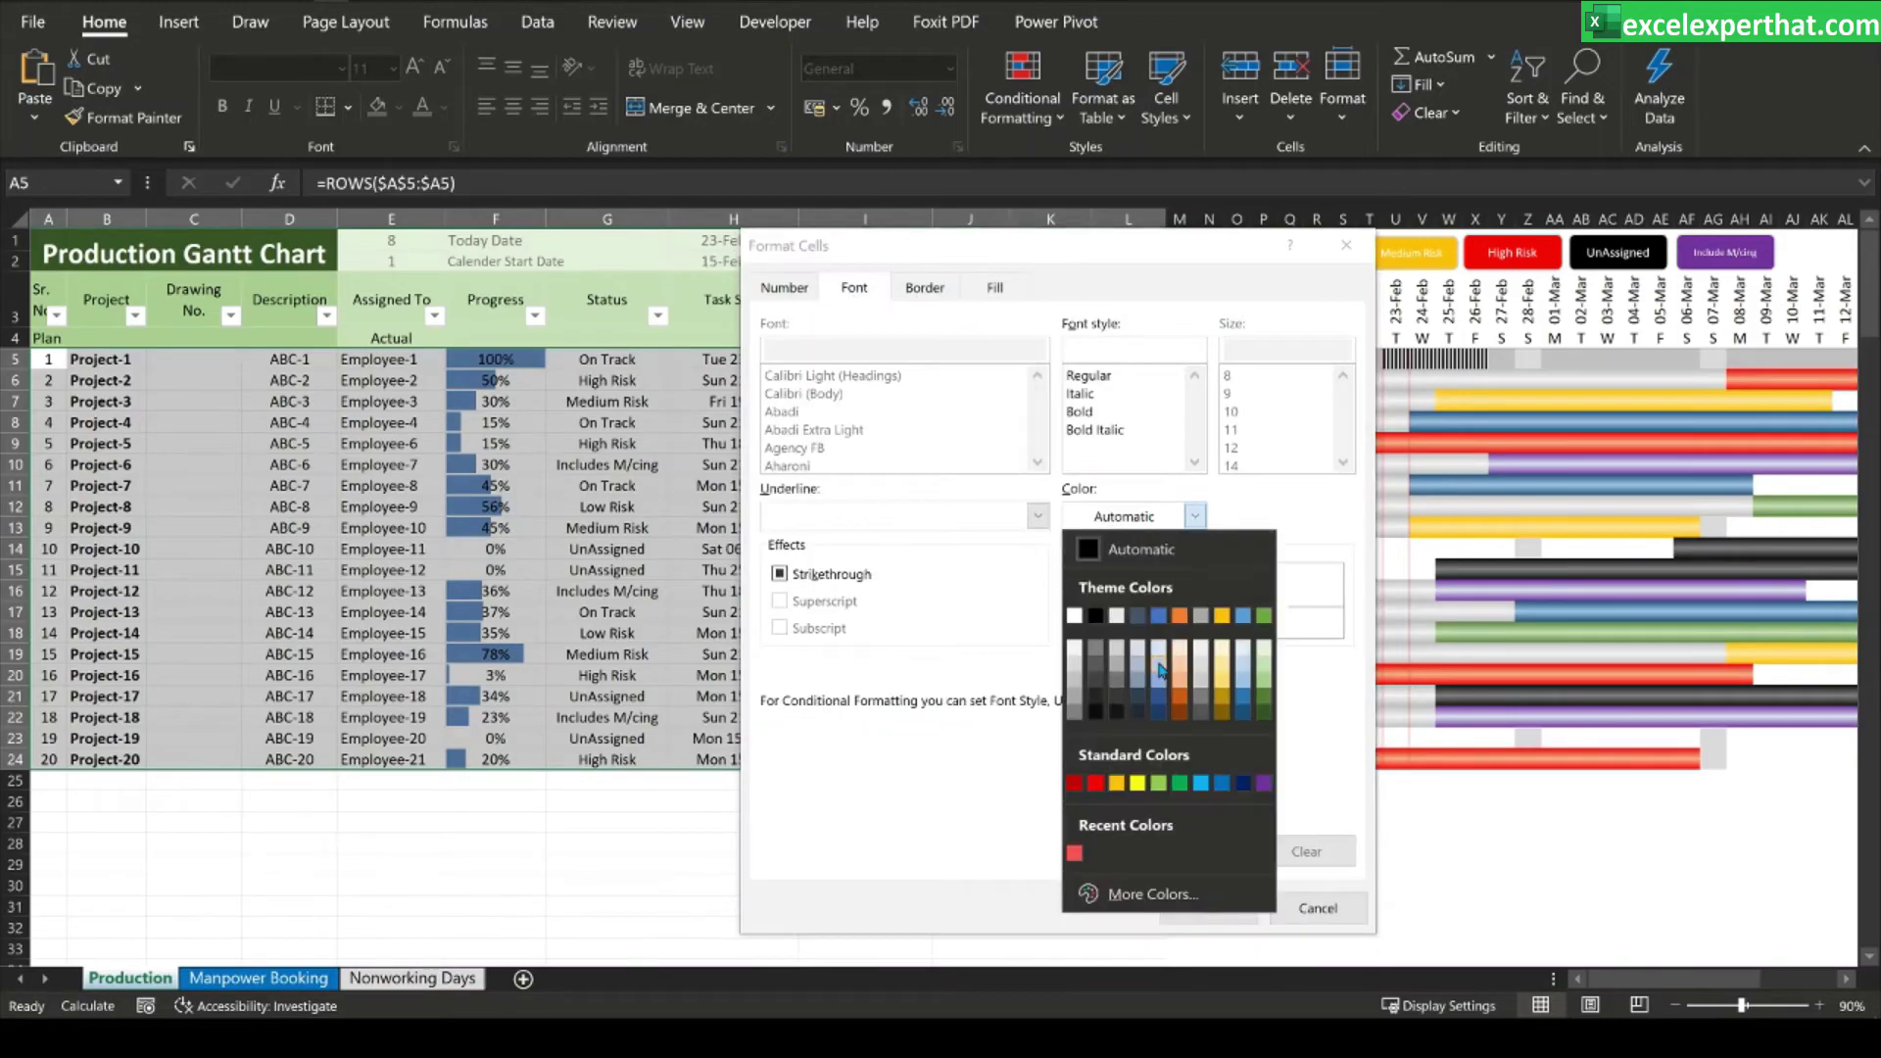
click(1073, 691)
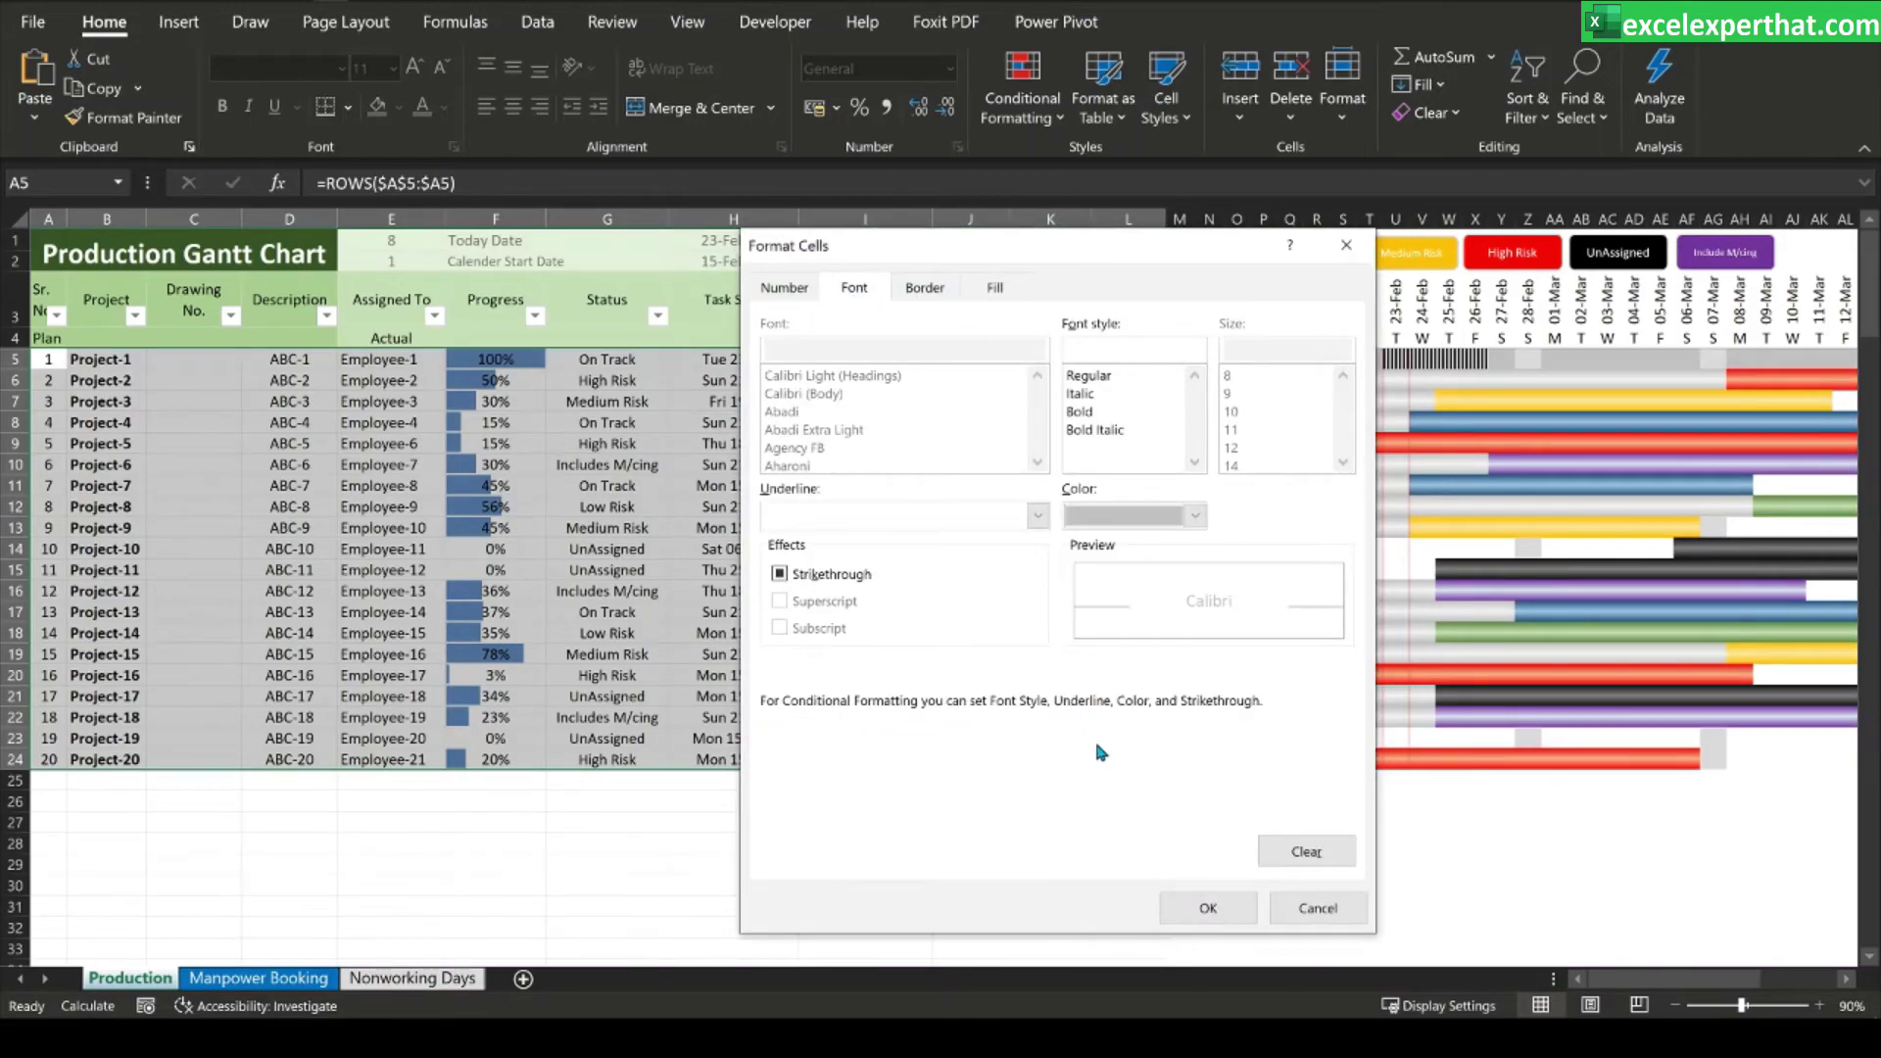
click(1213, 907)
click(1060, 803)
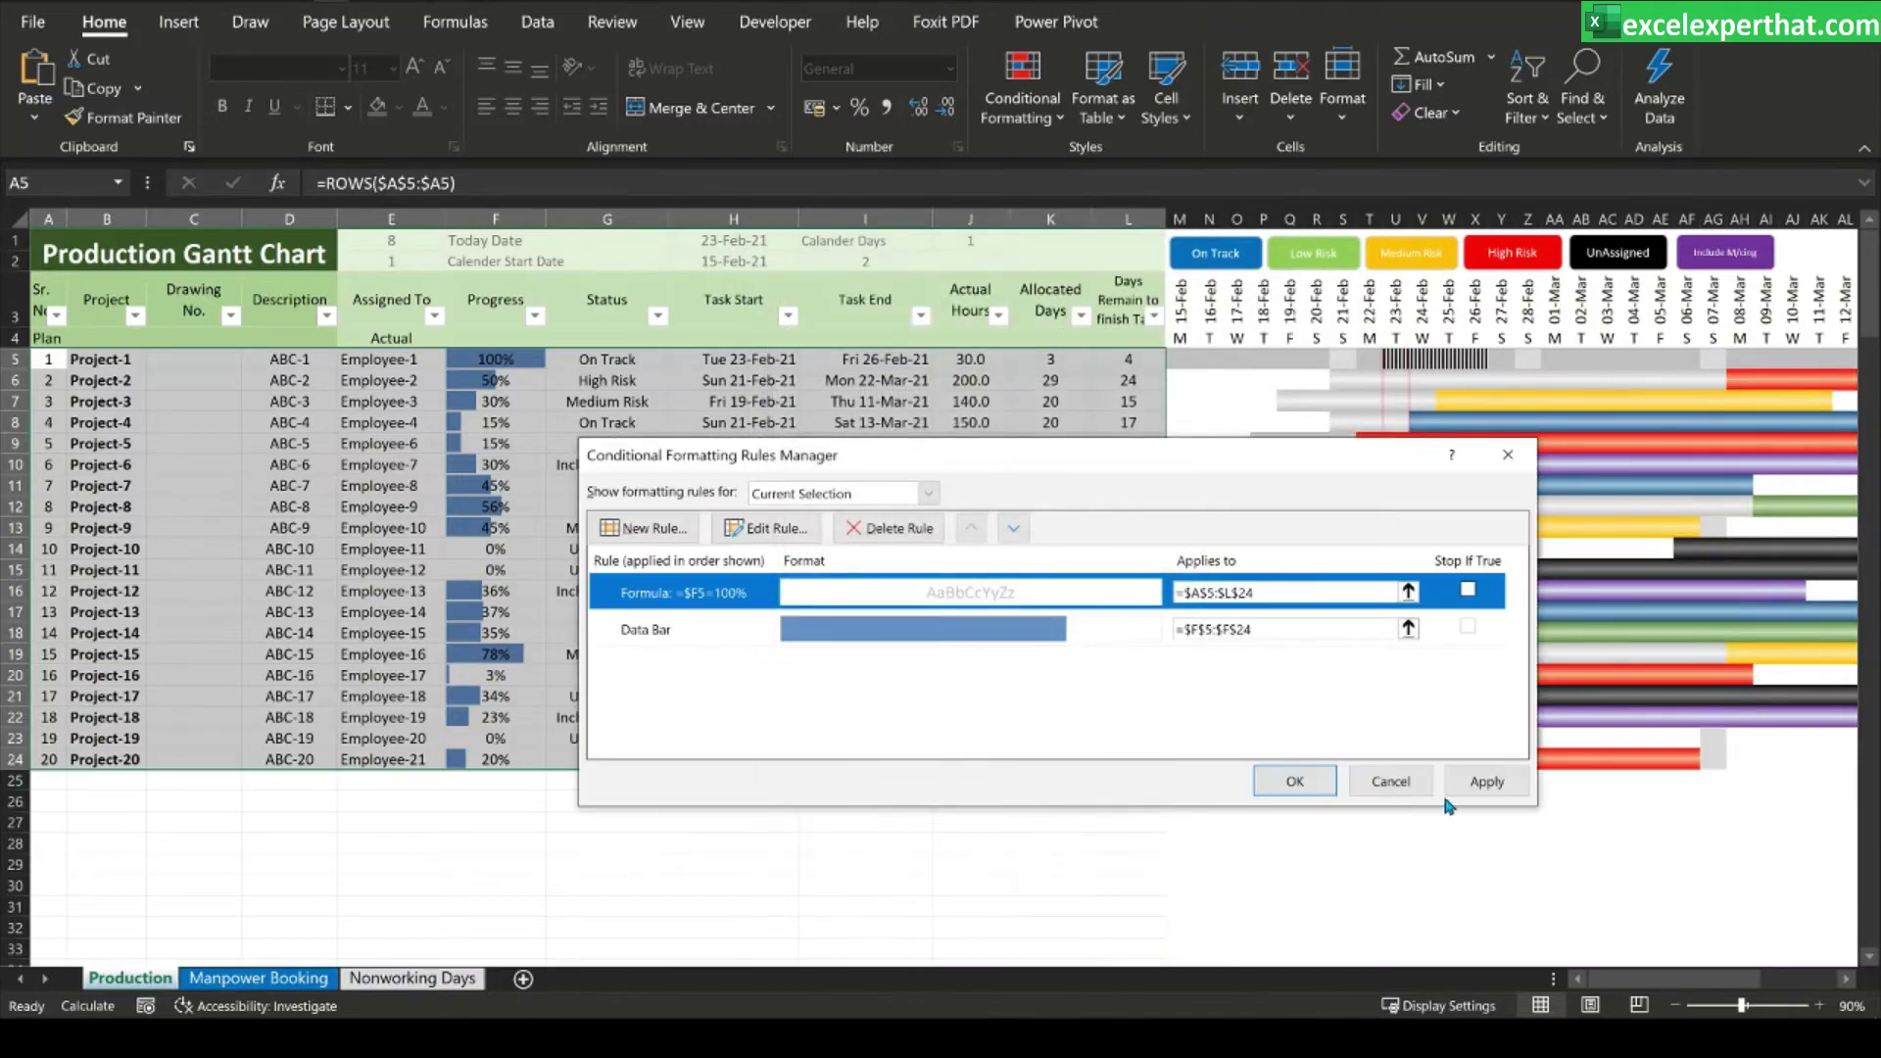
click(1482, 784)
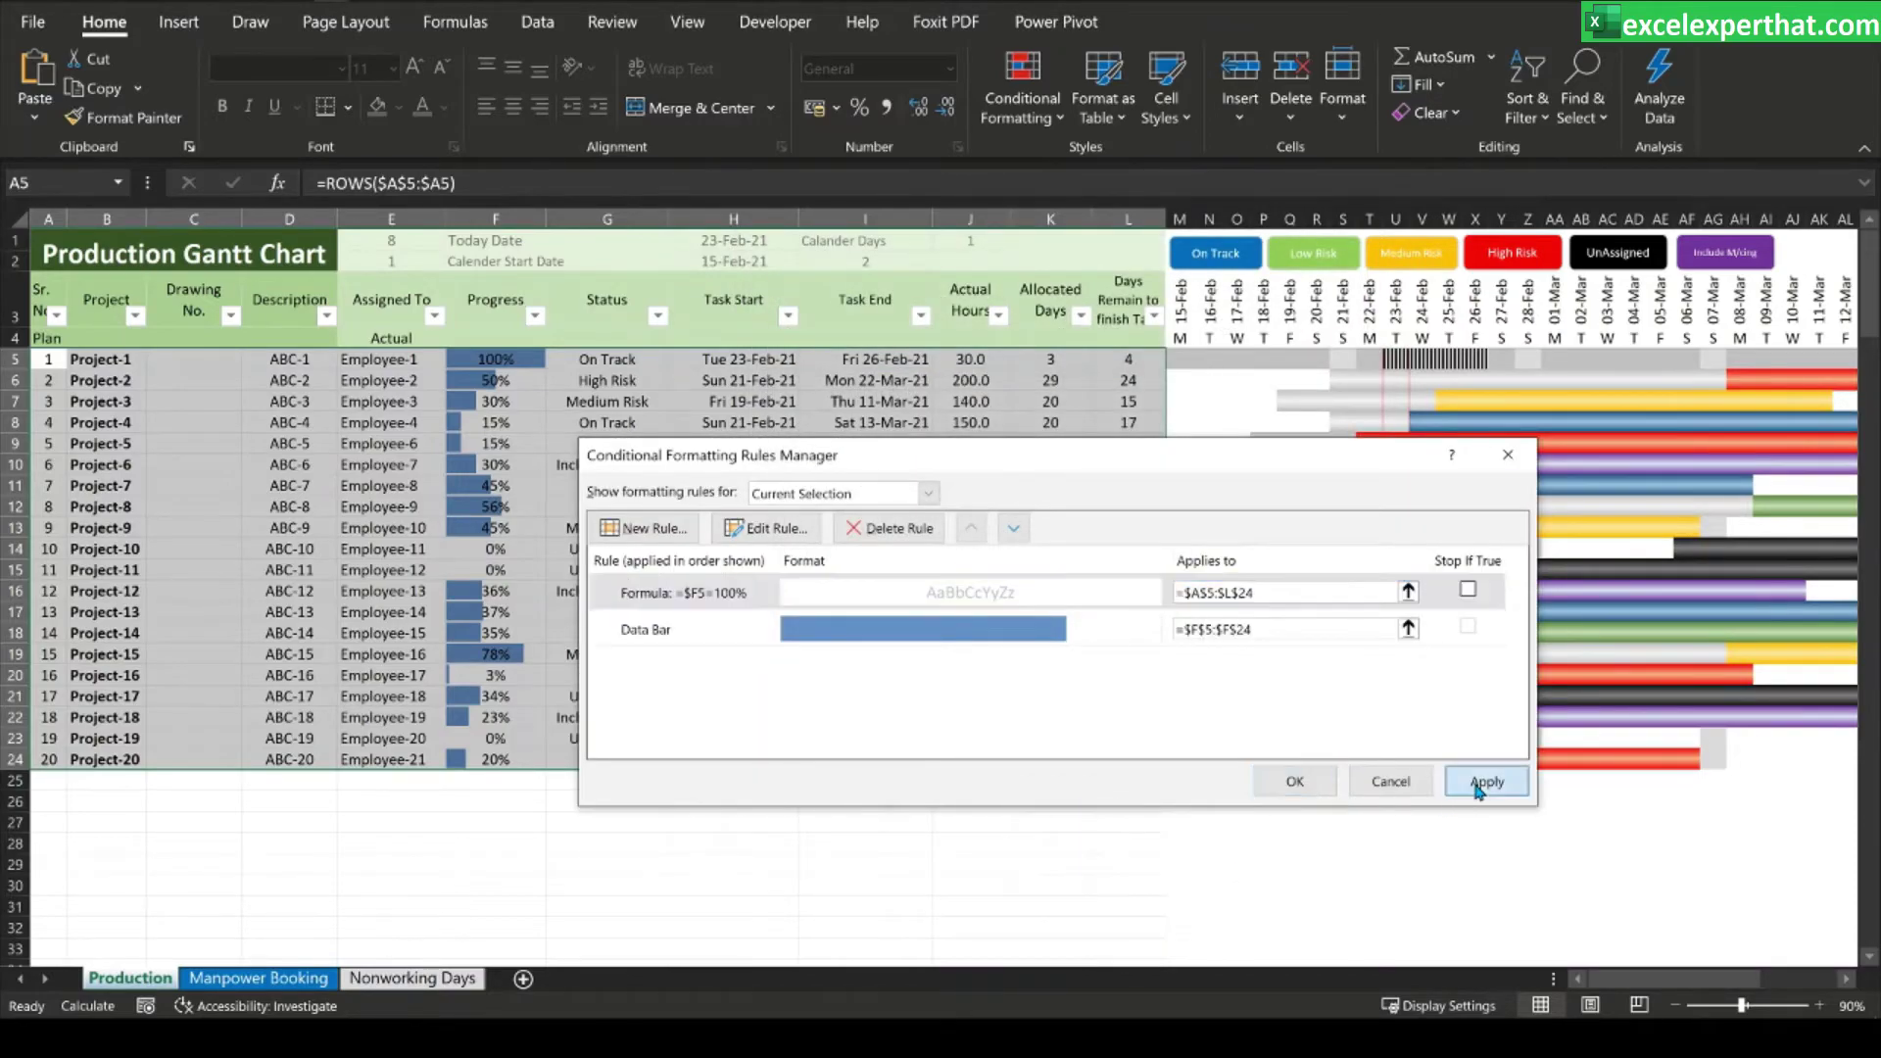
click(1295, 784)
- Review the greyed-out, struck-through result on row 5
click(685, 799)
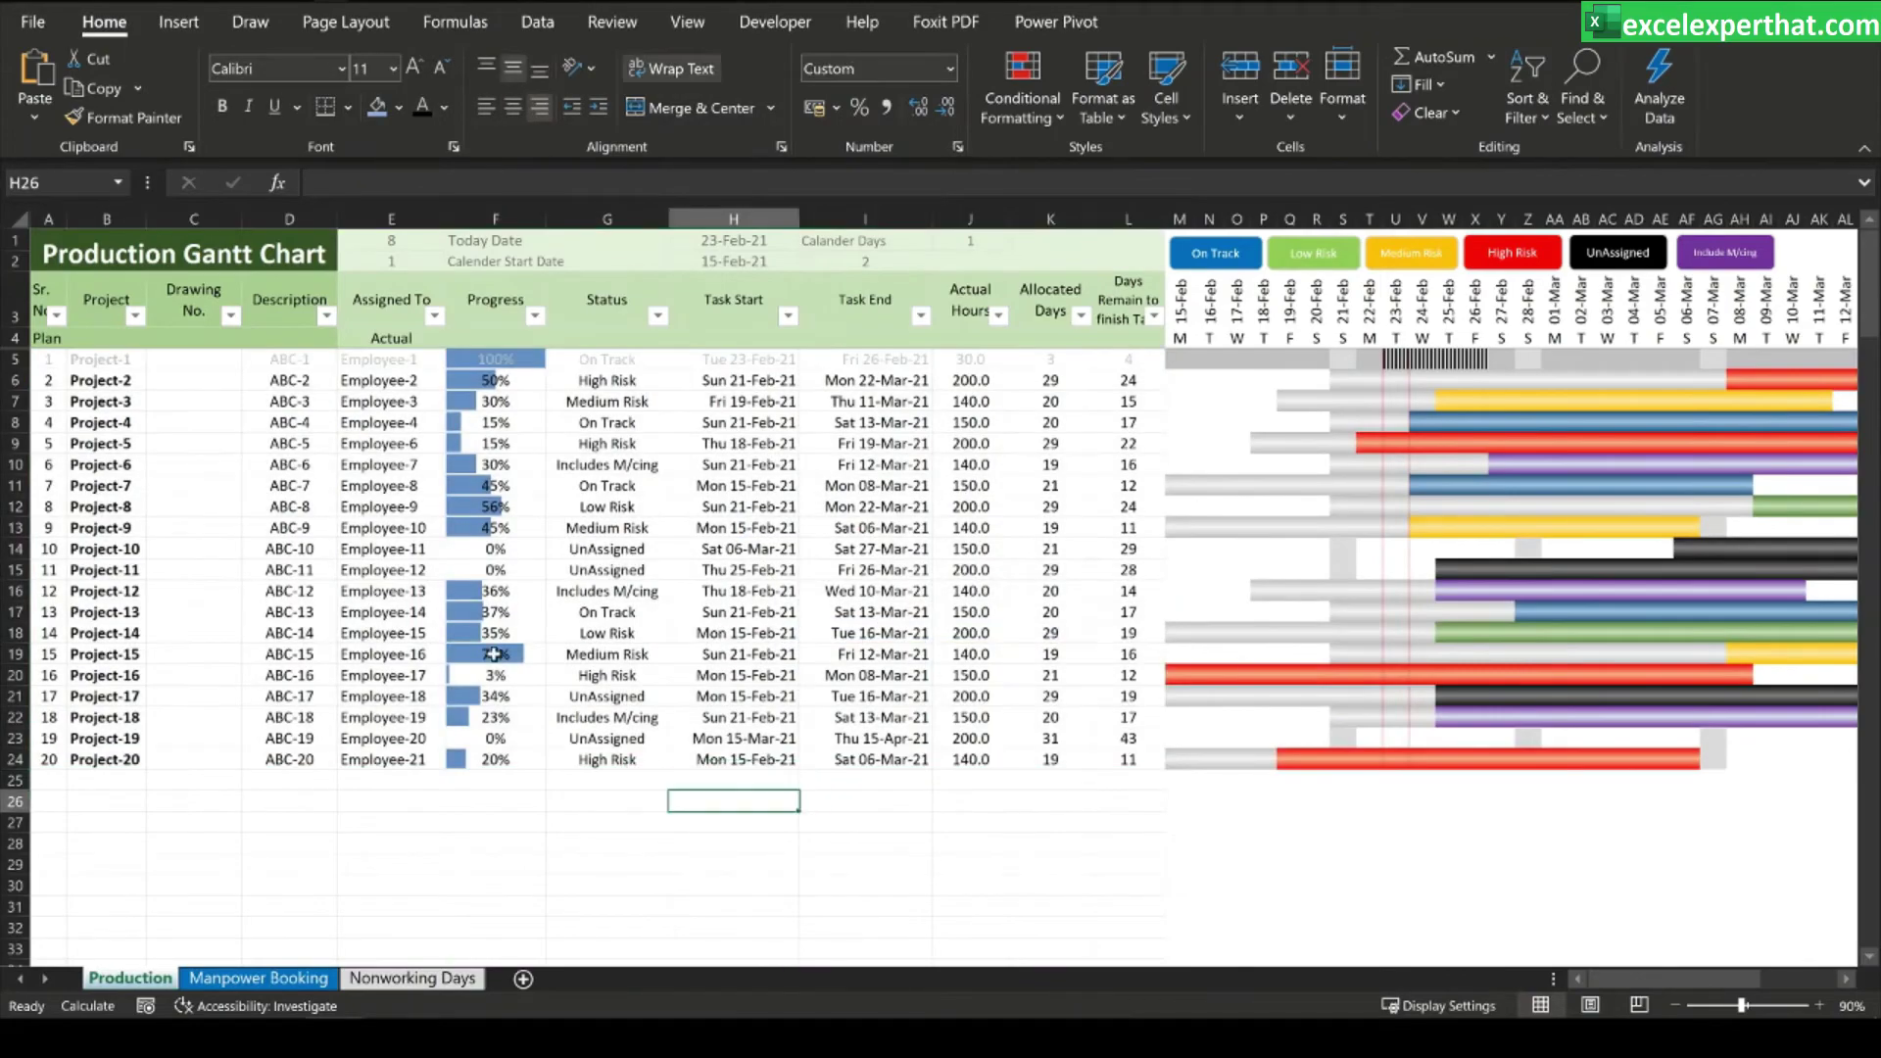
click(13, 358)
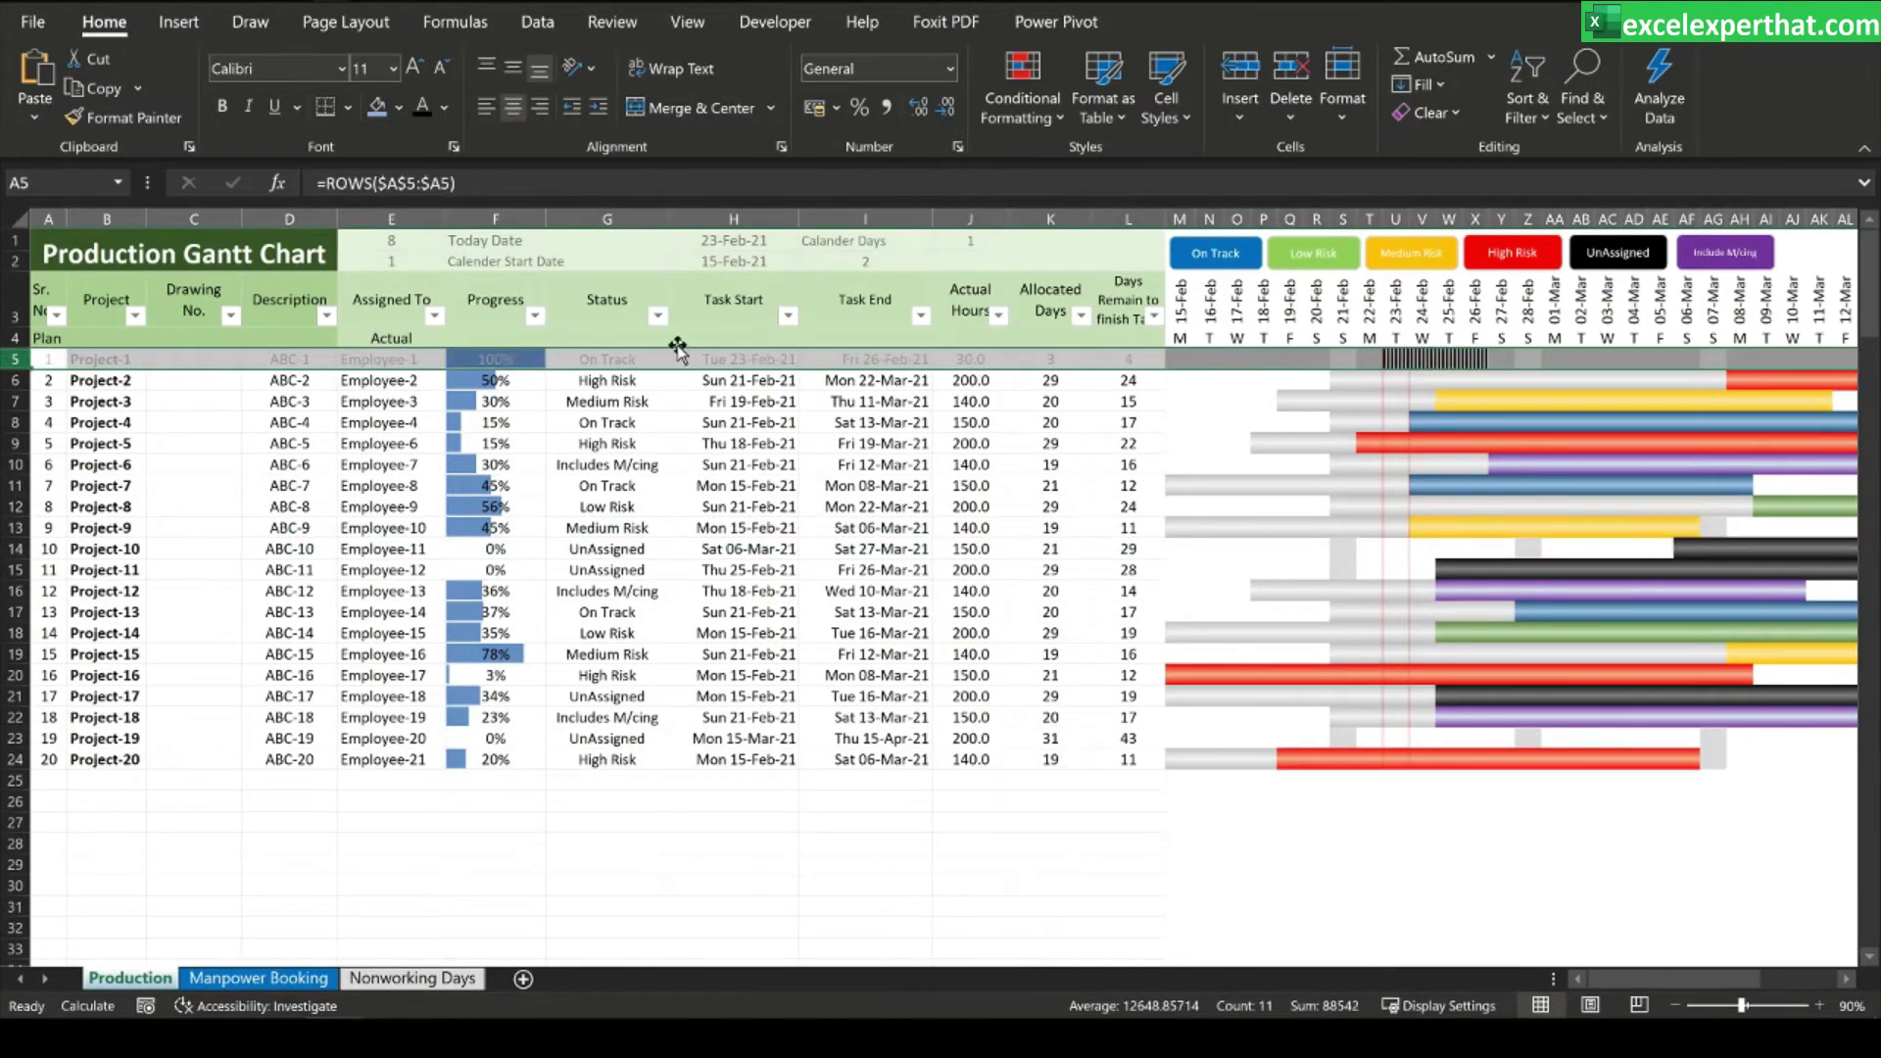
click(845, 815)
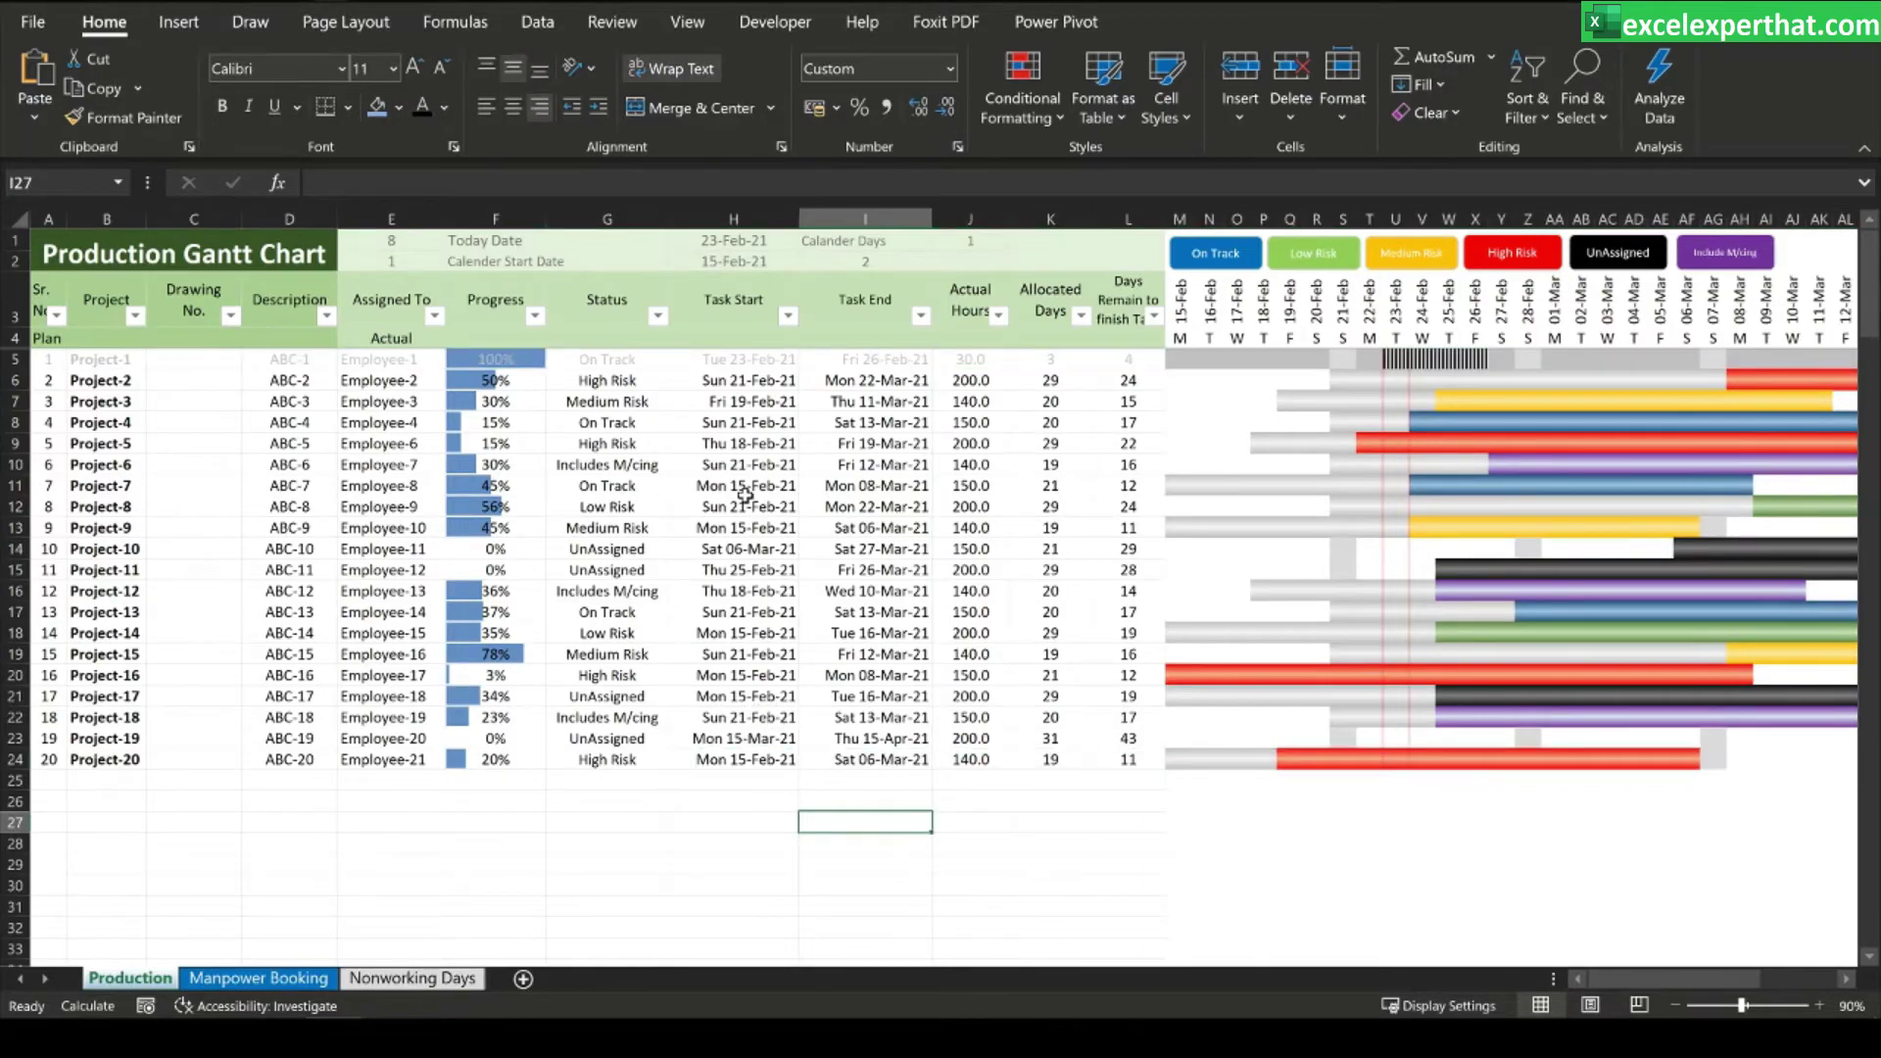
- Set the progress of Projects 10, 14 and 18 to 100%
click(490, 547)
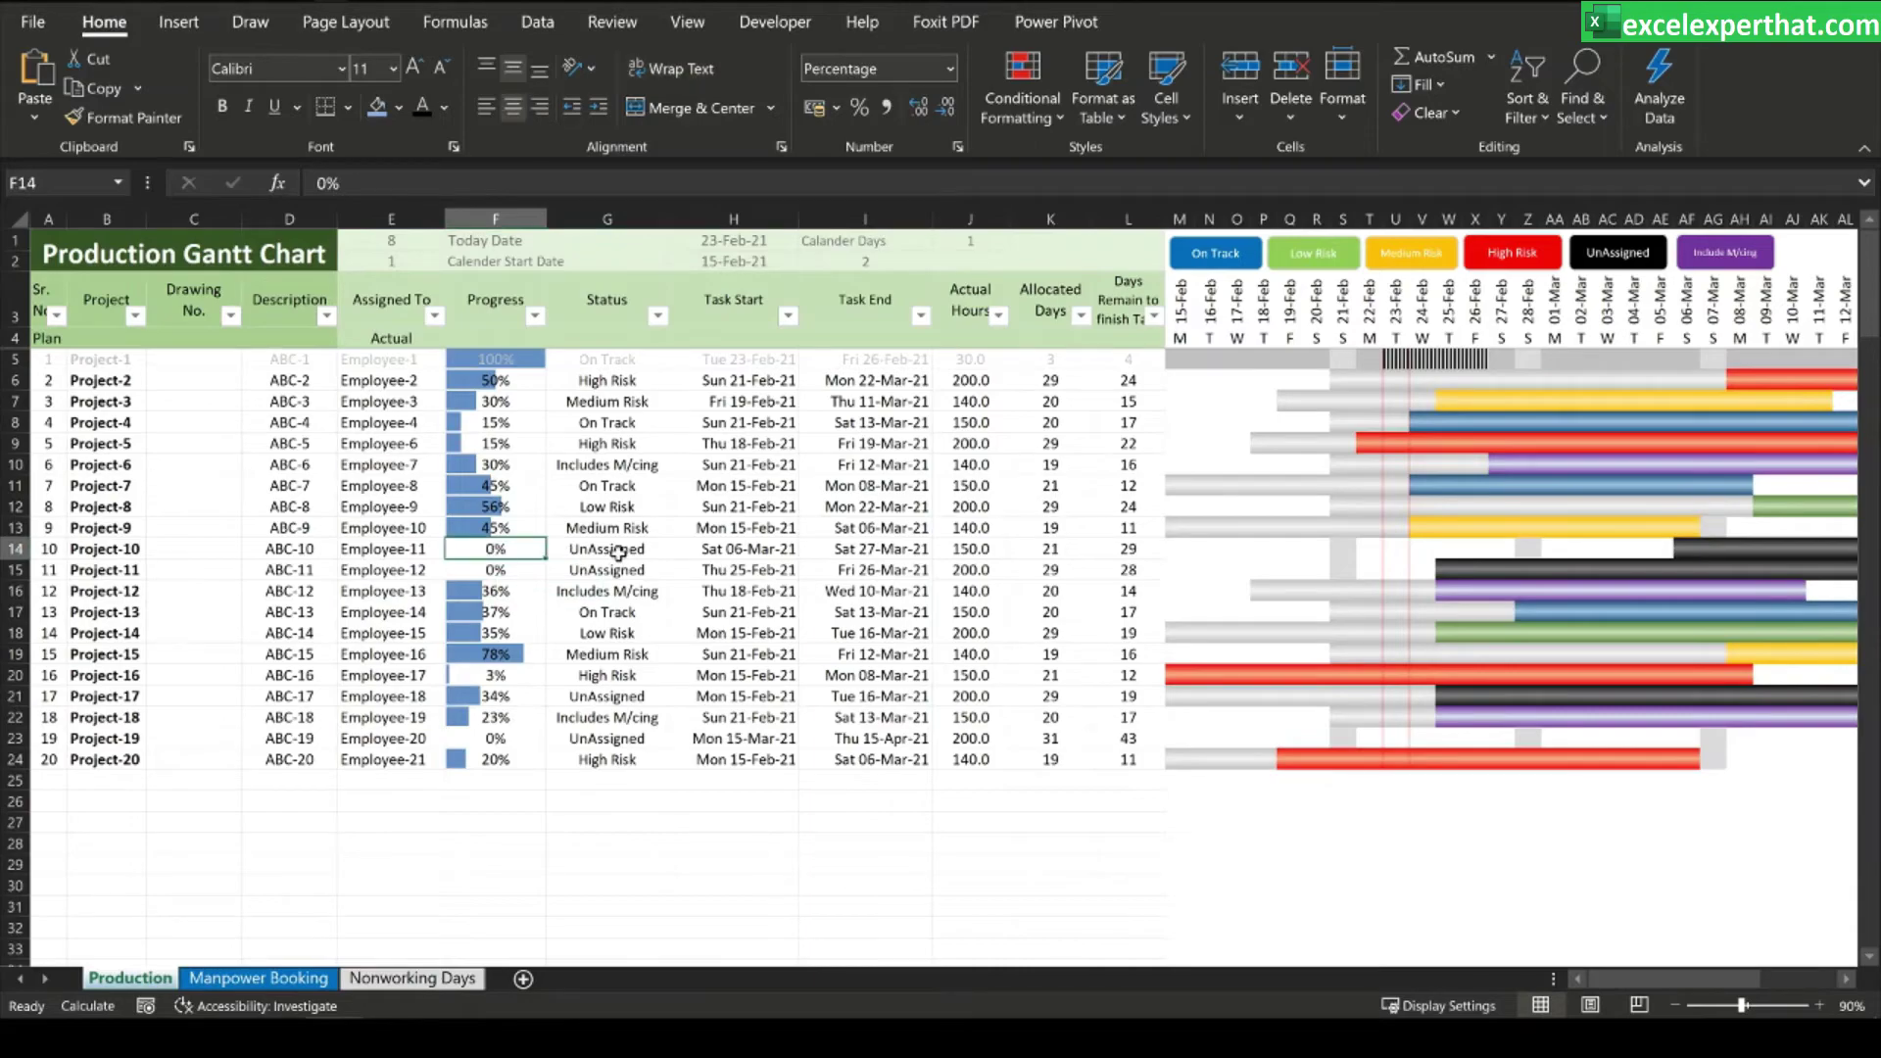
text(100)
key(Return)
click(485, 634)
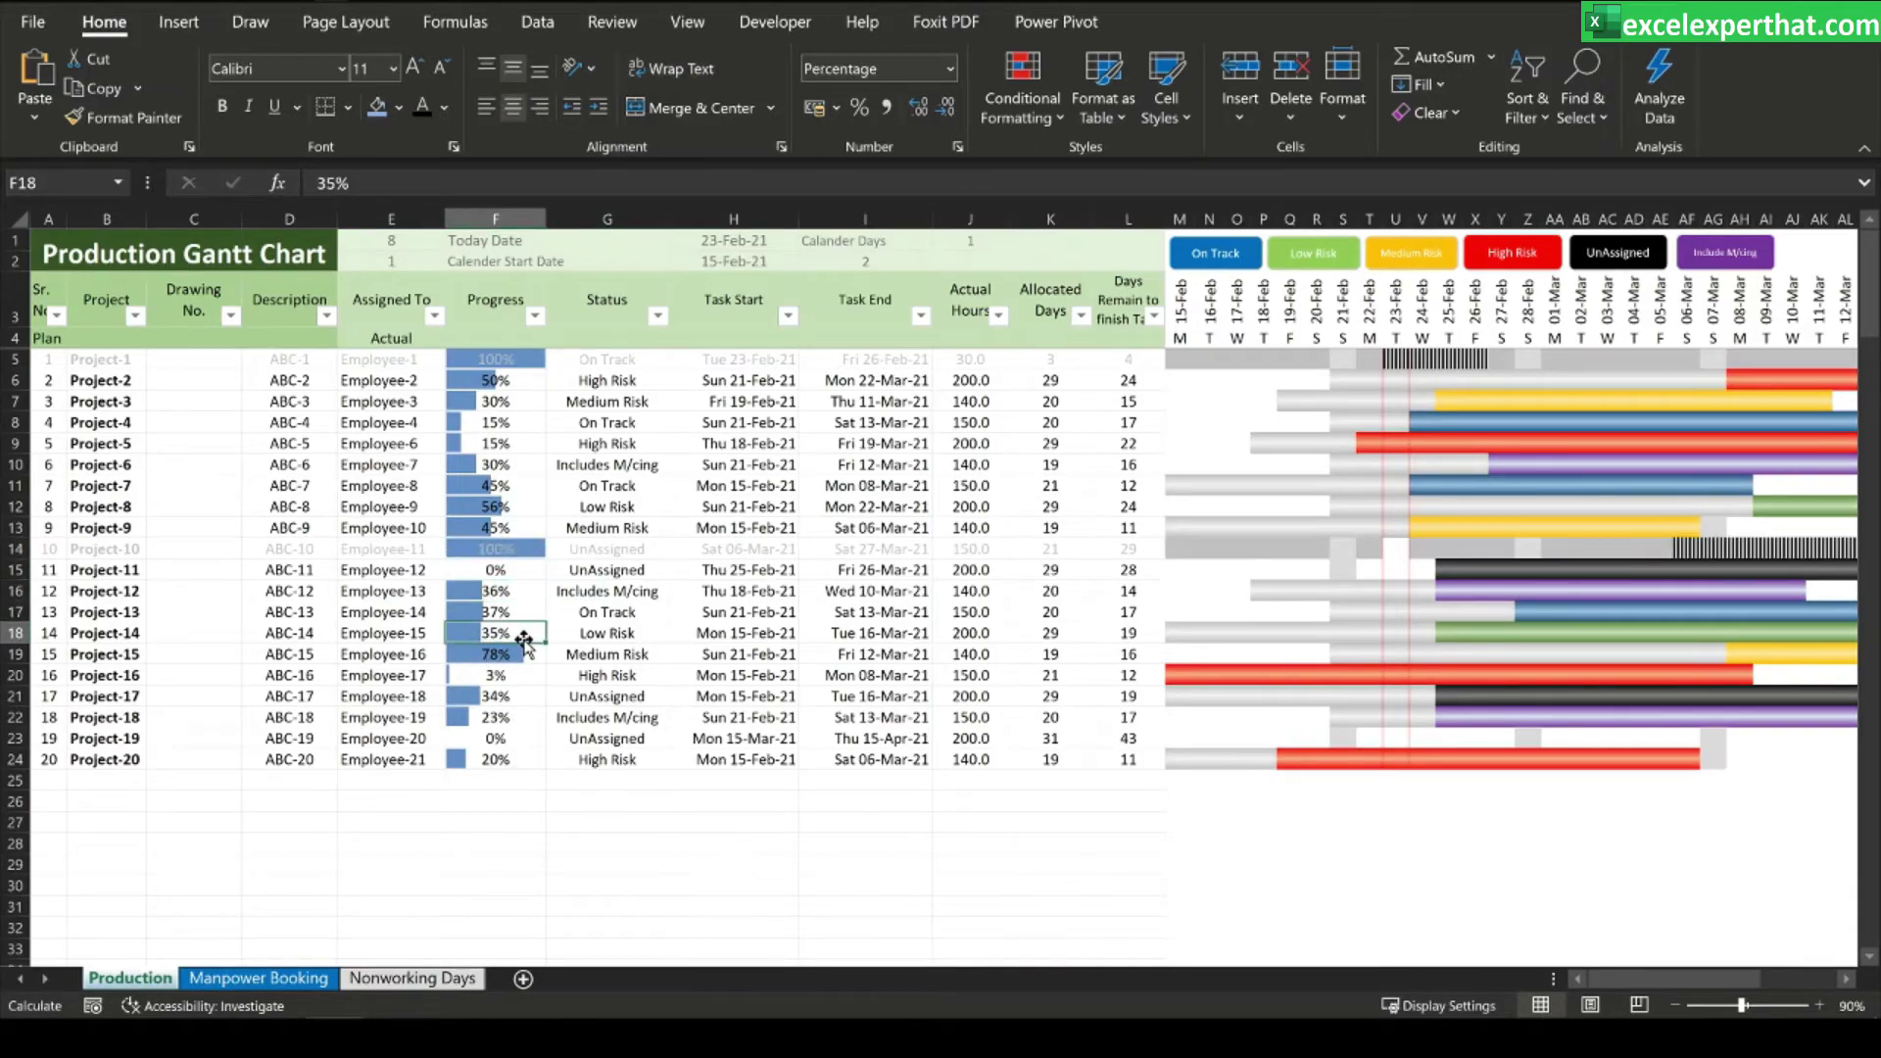
text(100)
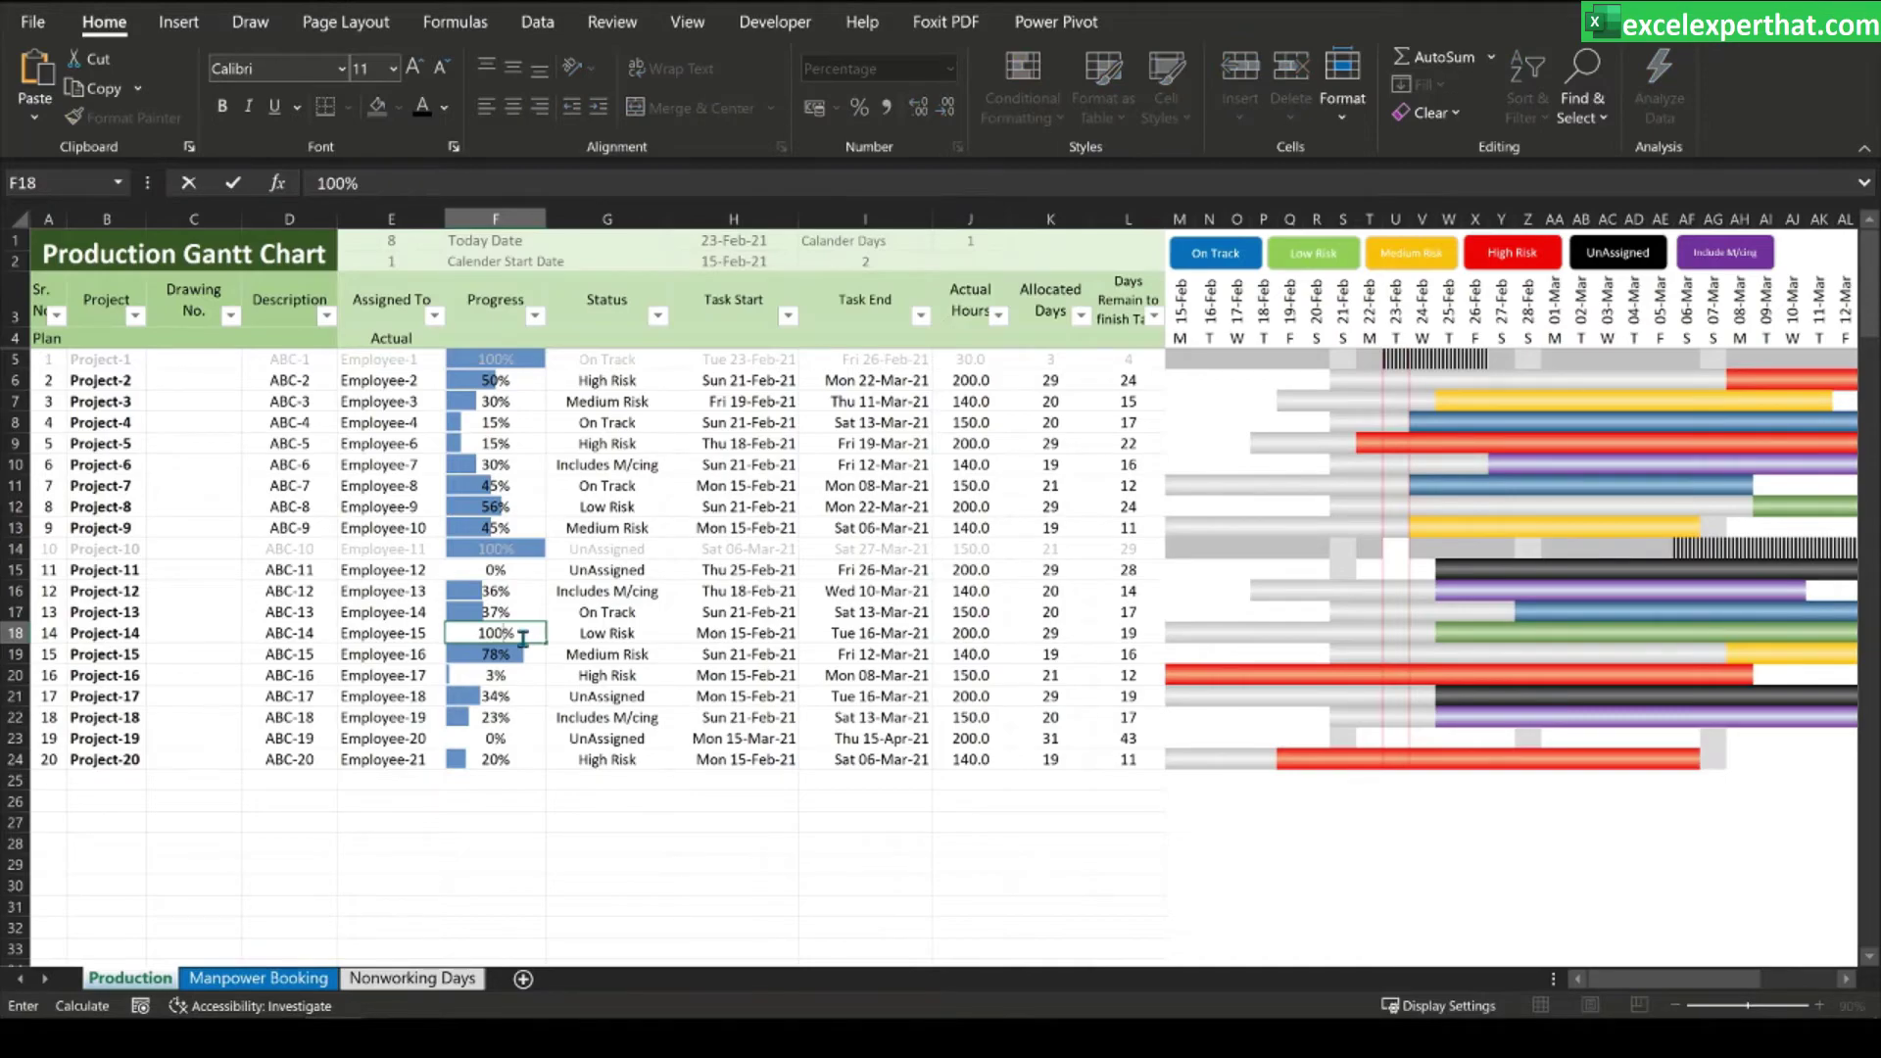
click(556, 844)
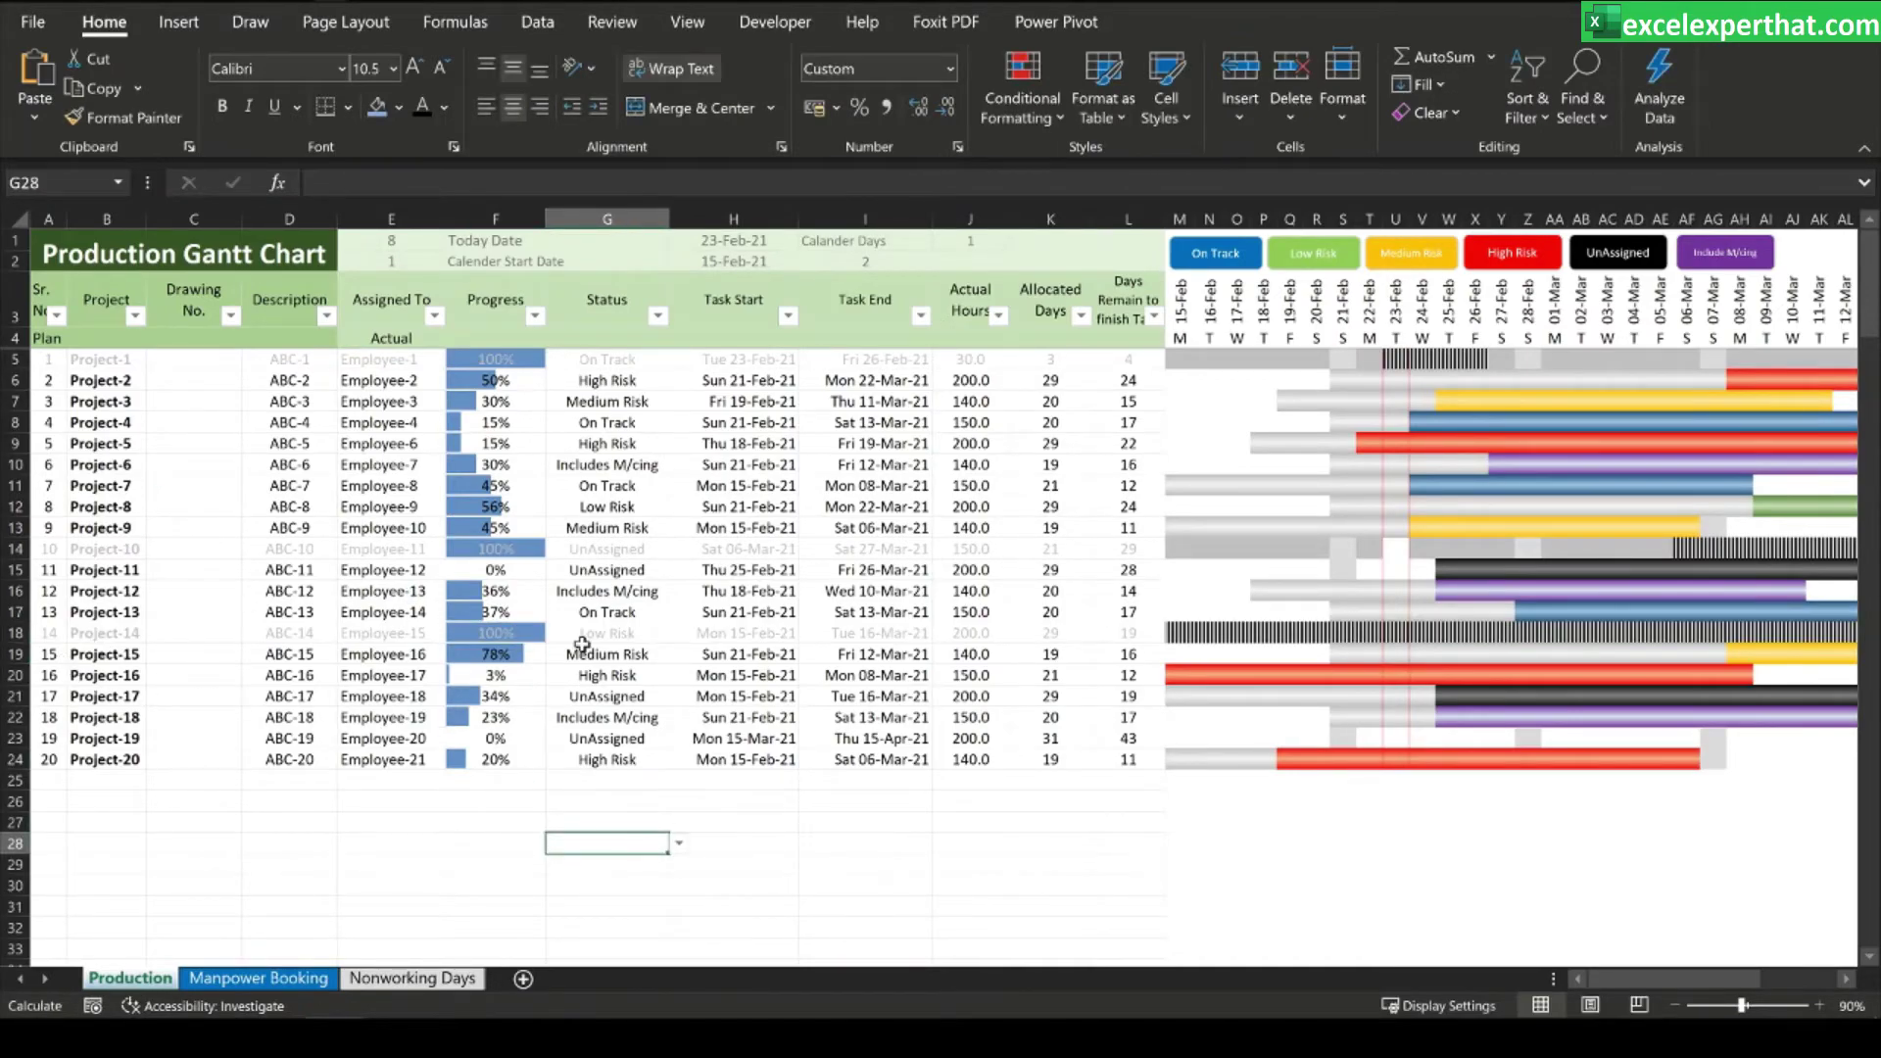
click(497, 718)
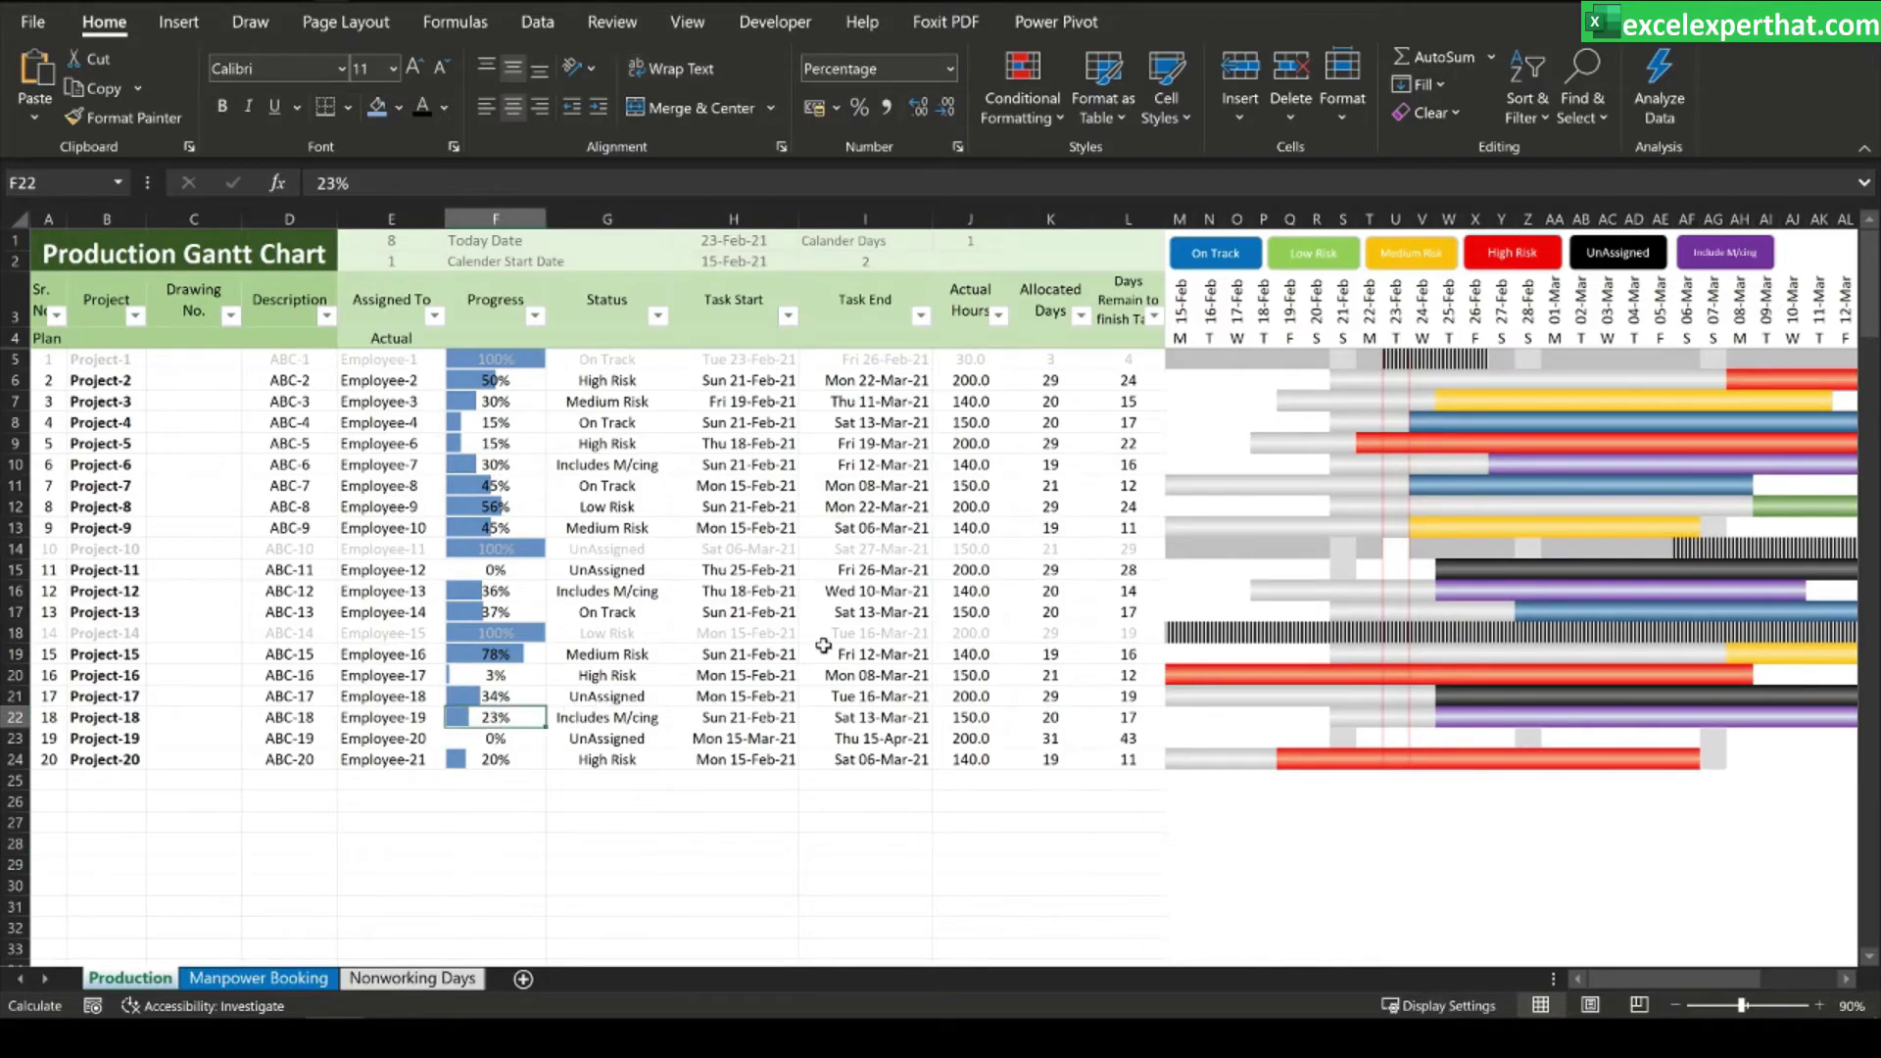
text(100)
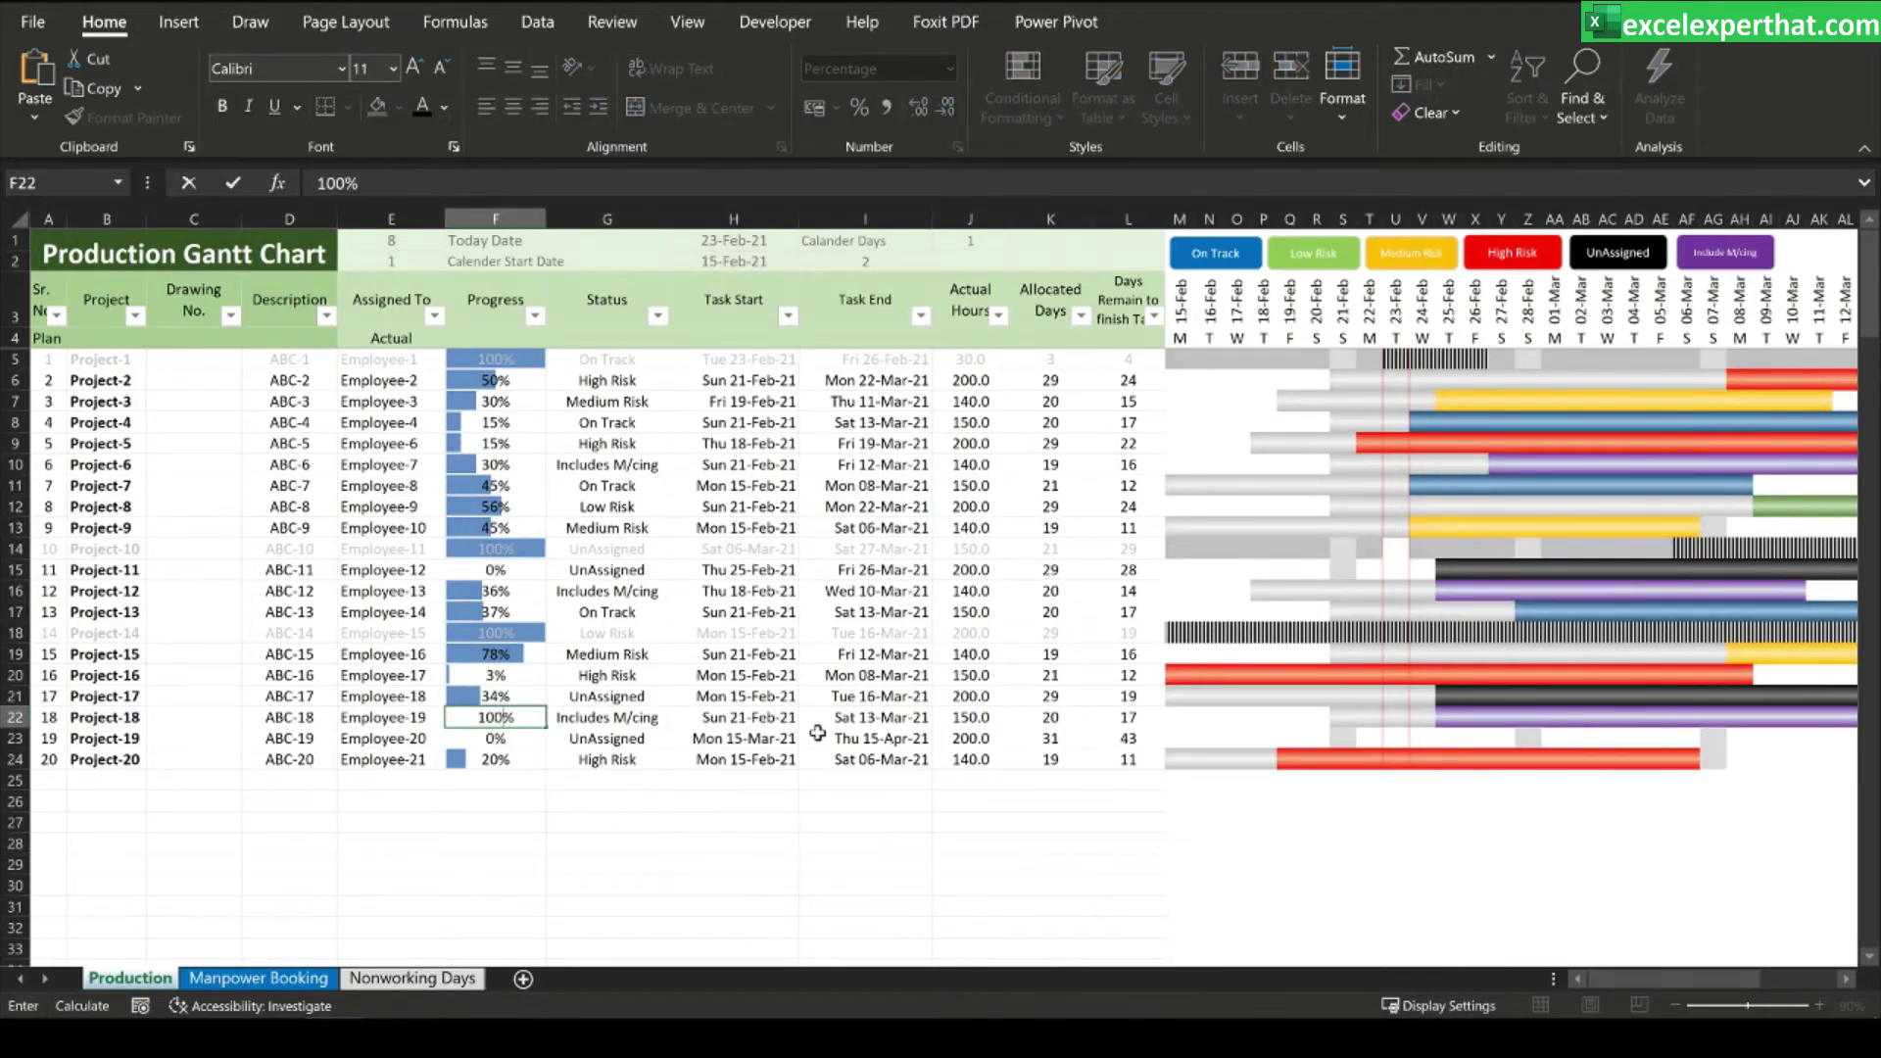
click(672, 863)
click(535, 315)
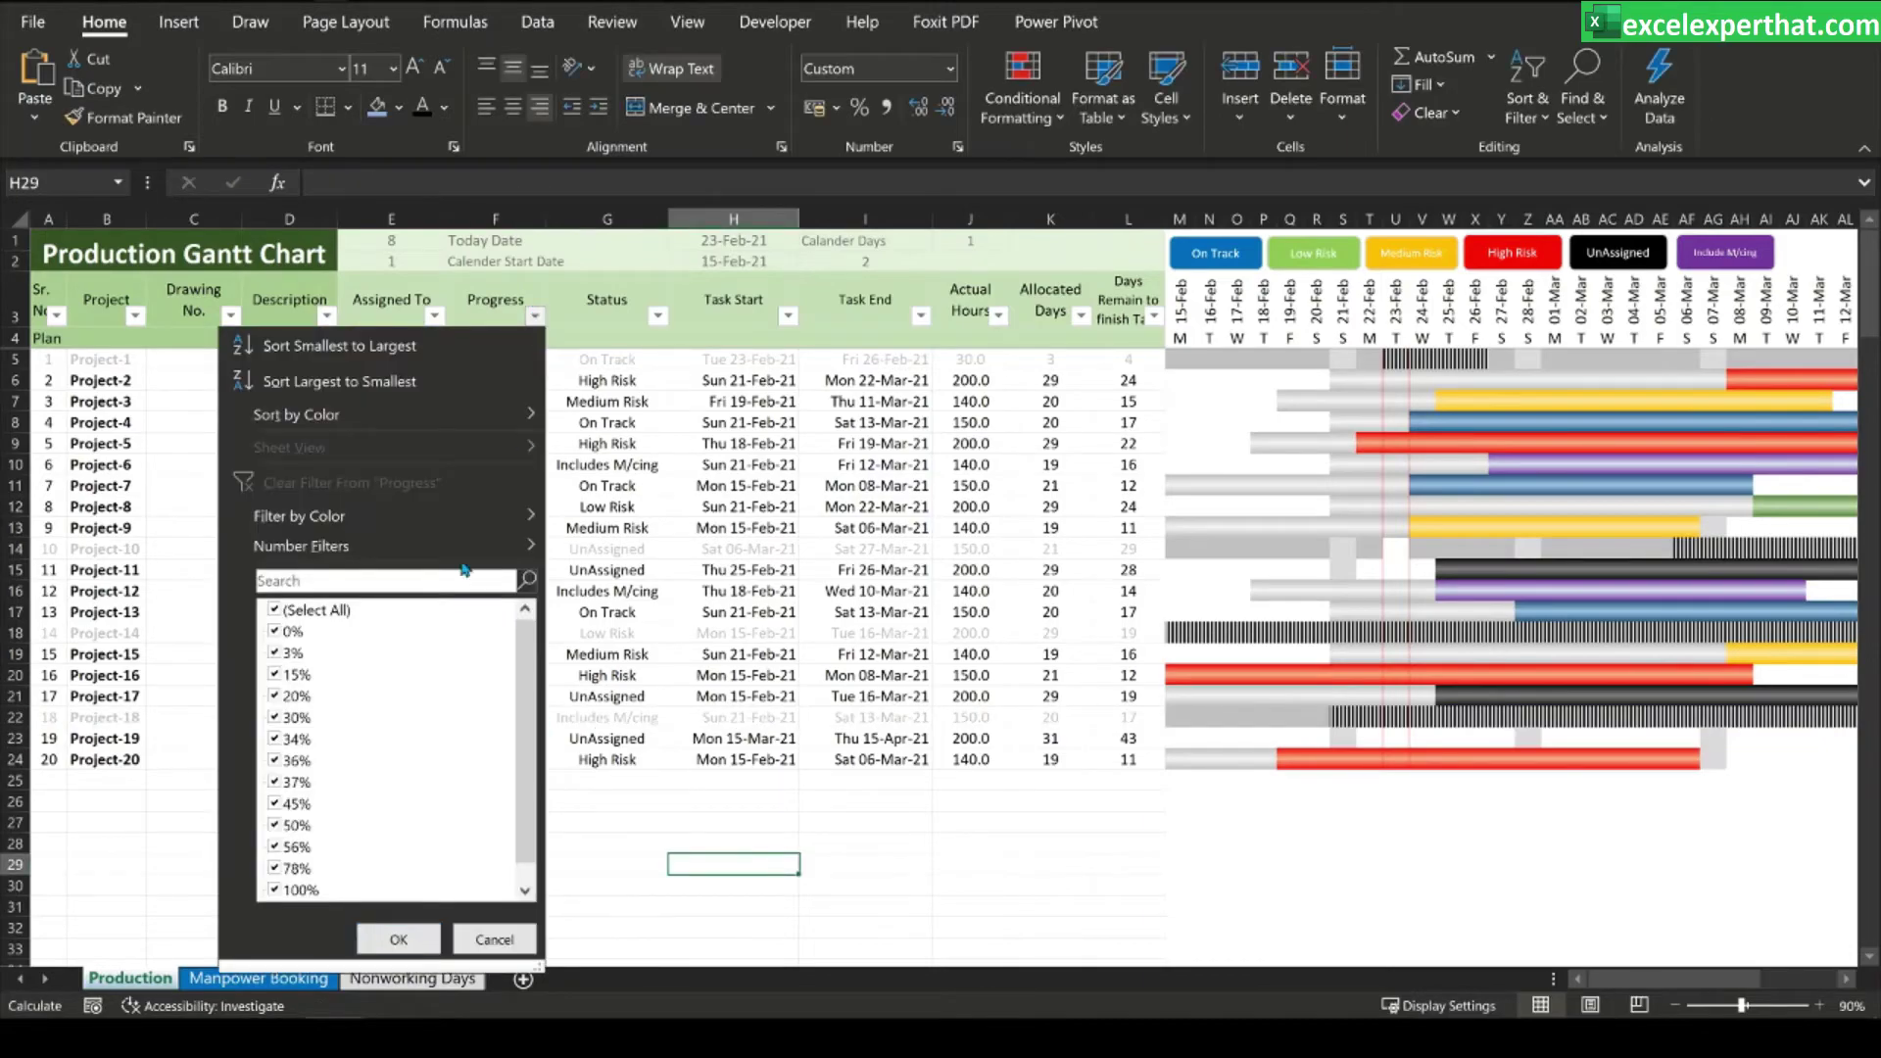
scroll(383, 733, down, 1)
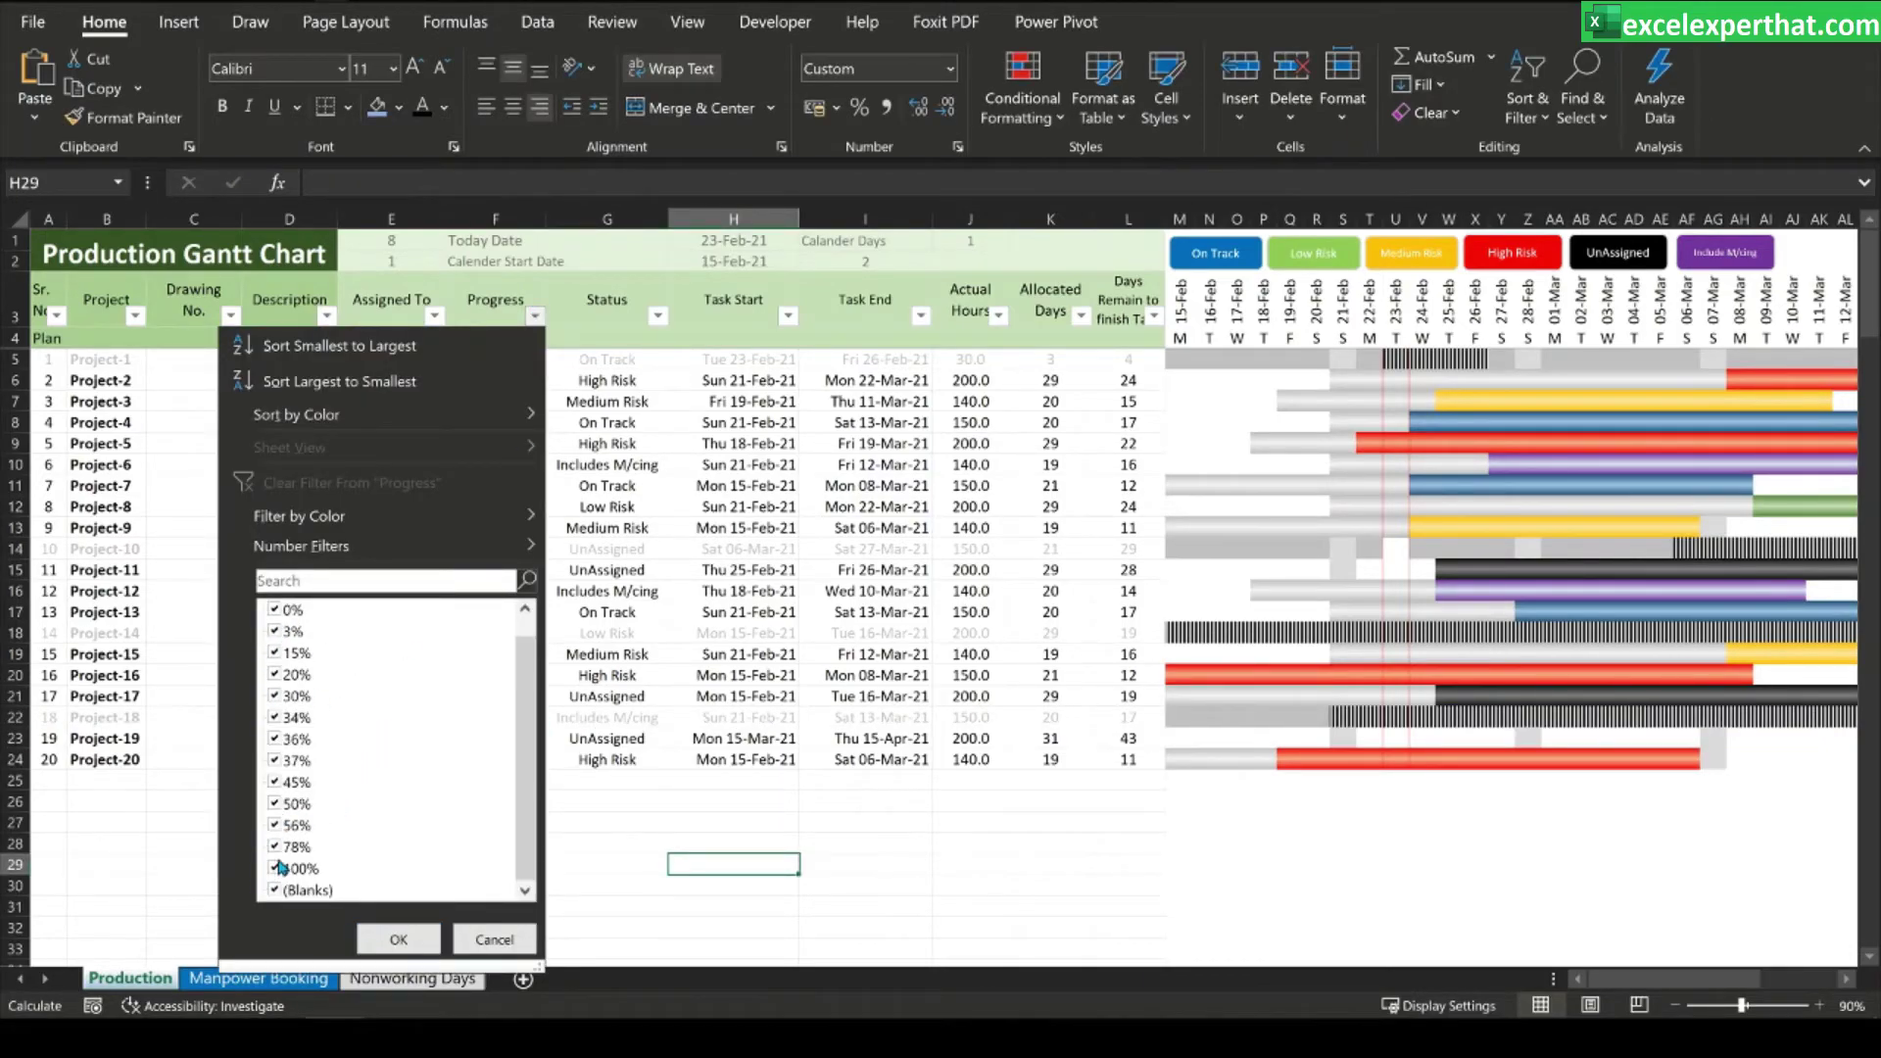
click(277, 867)
click(387, 939)
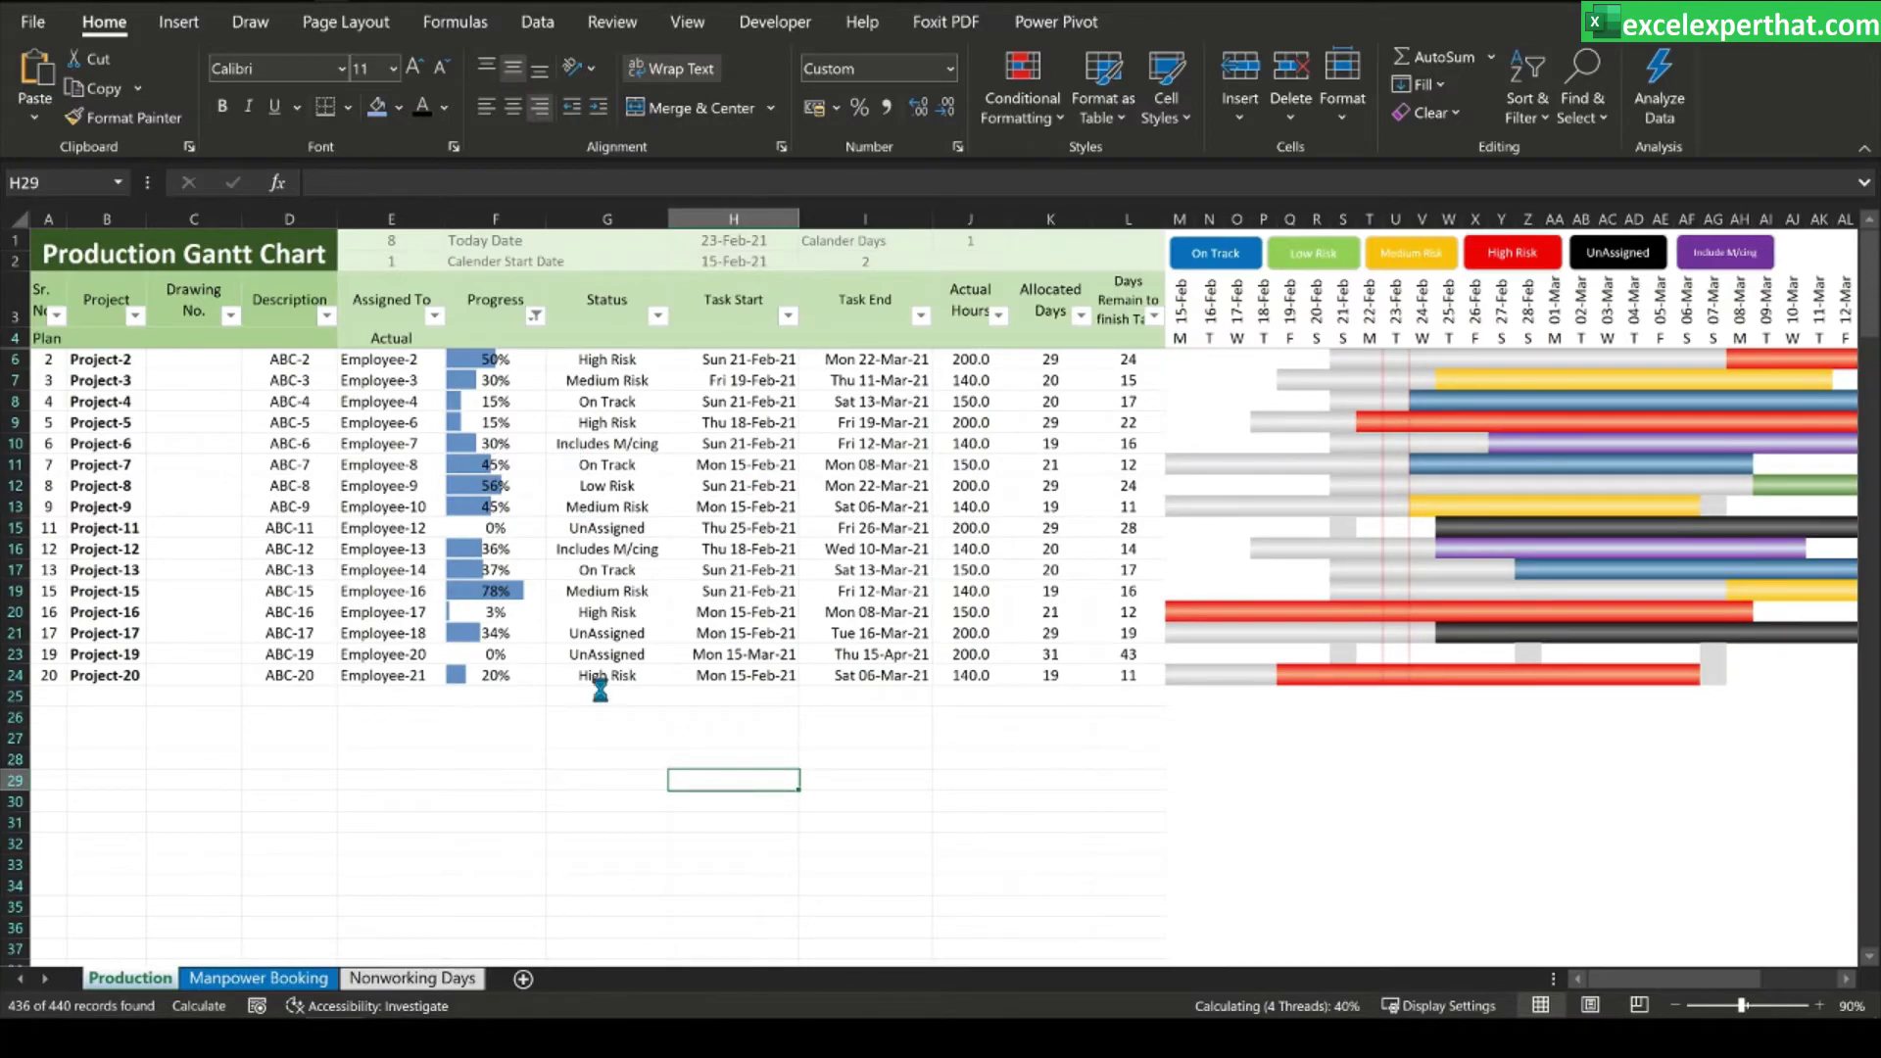
key(ctrl+z)
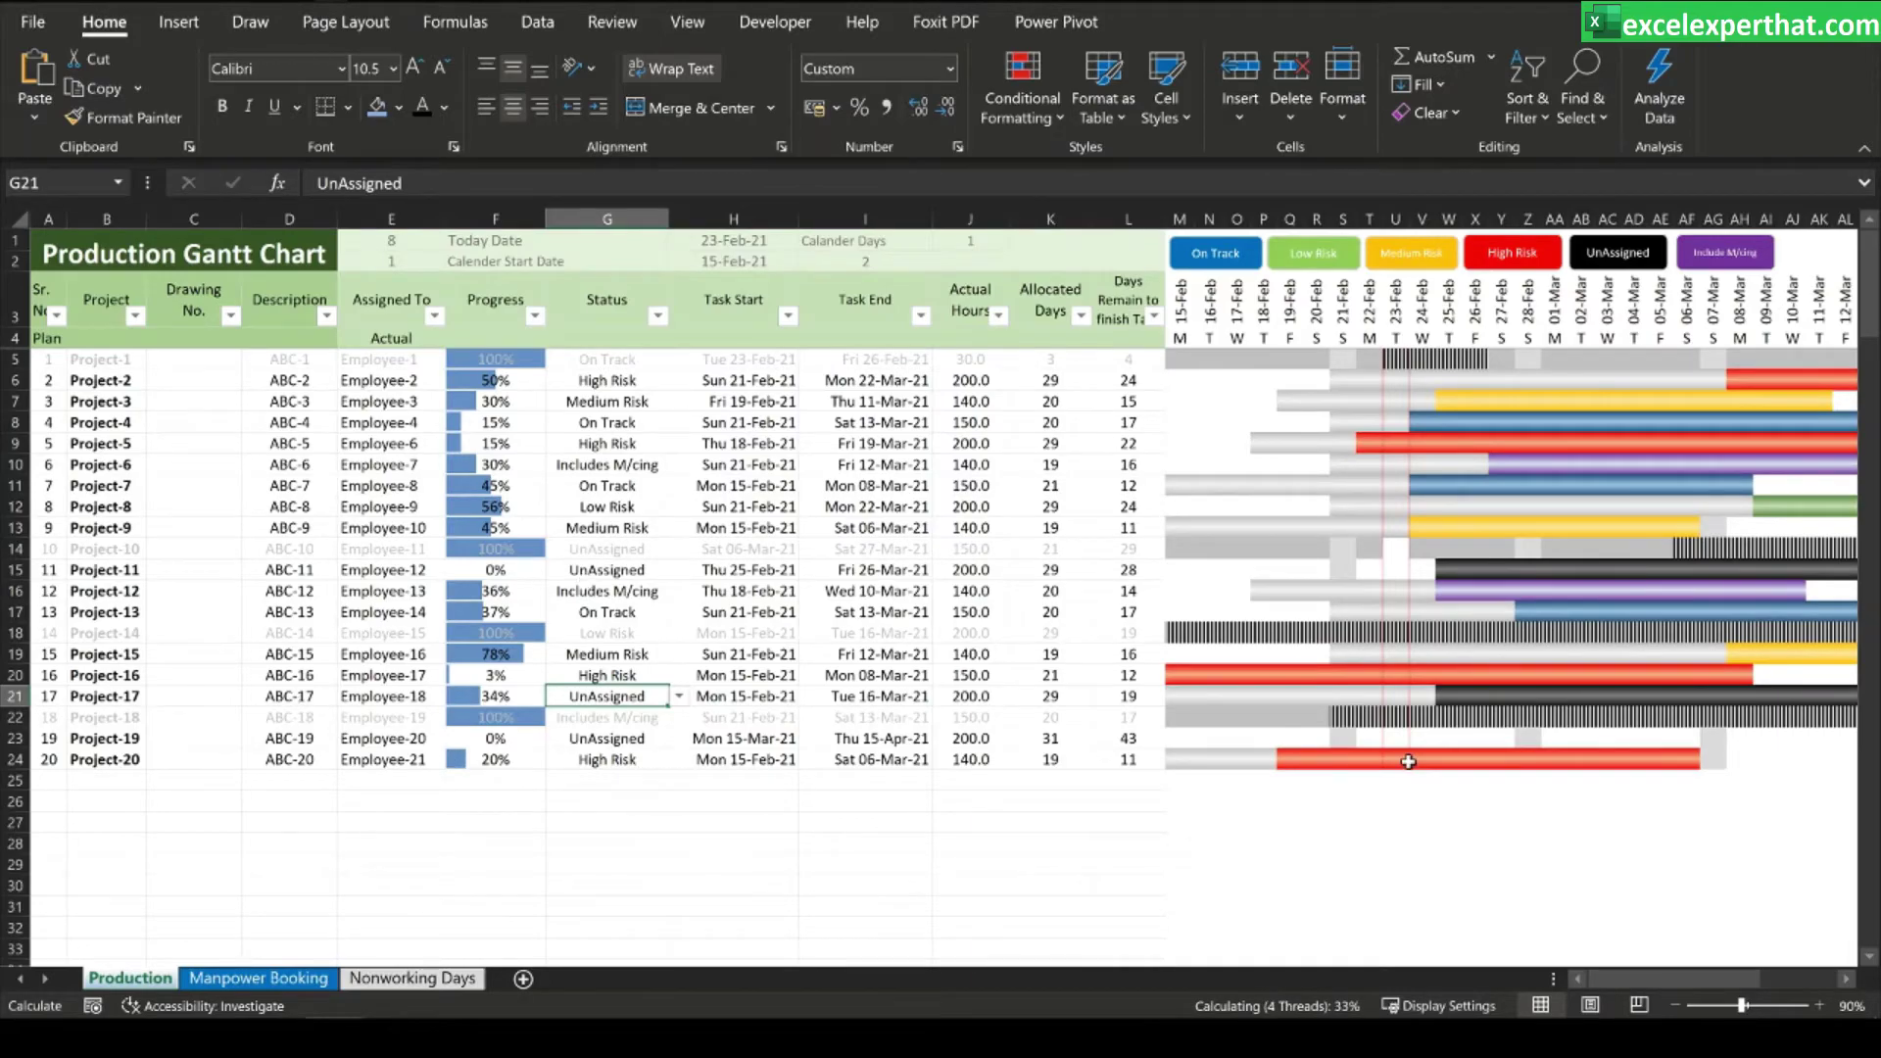
mouse_move(1684, 980)
mouse_down()
mouse_move(1845, 980)
mouse_move(1763, 980)
mouse_up()
click(392, 821)
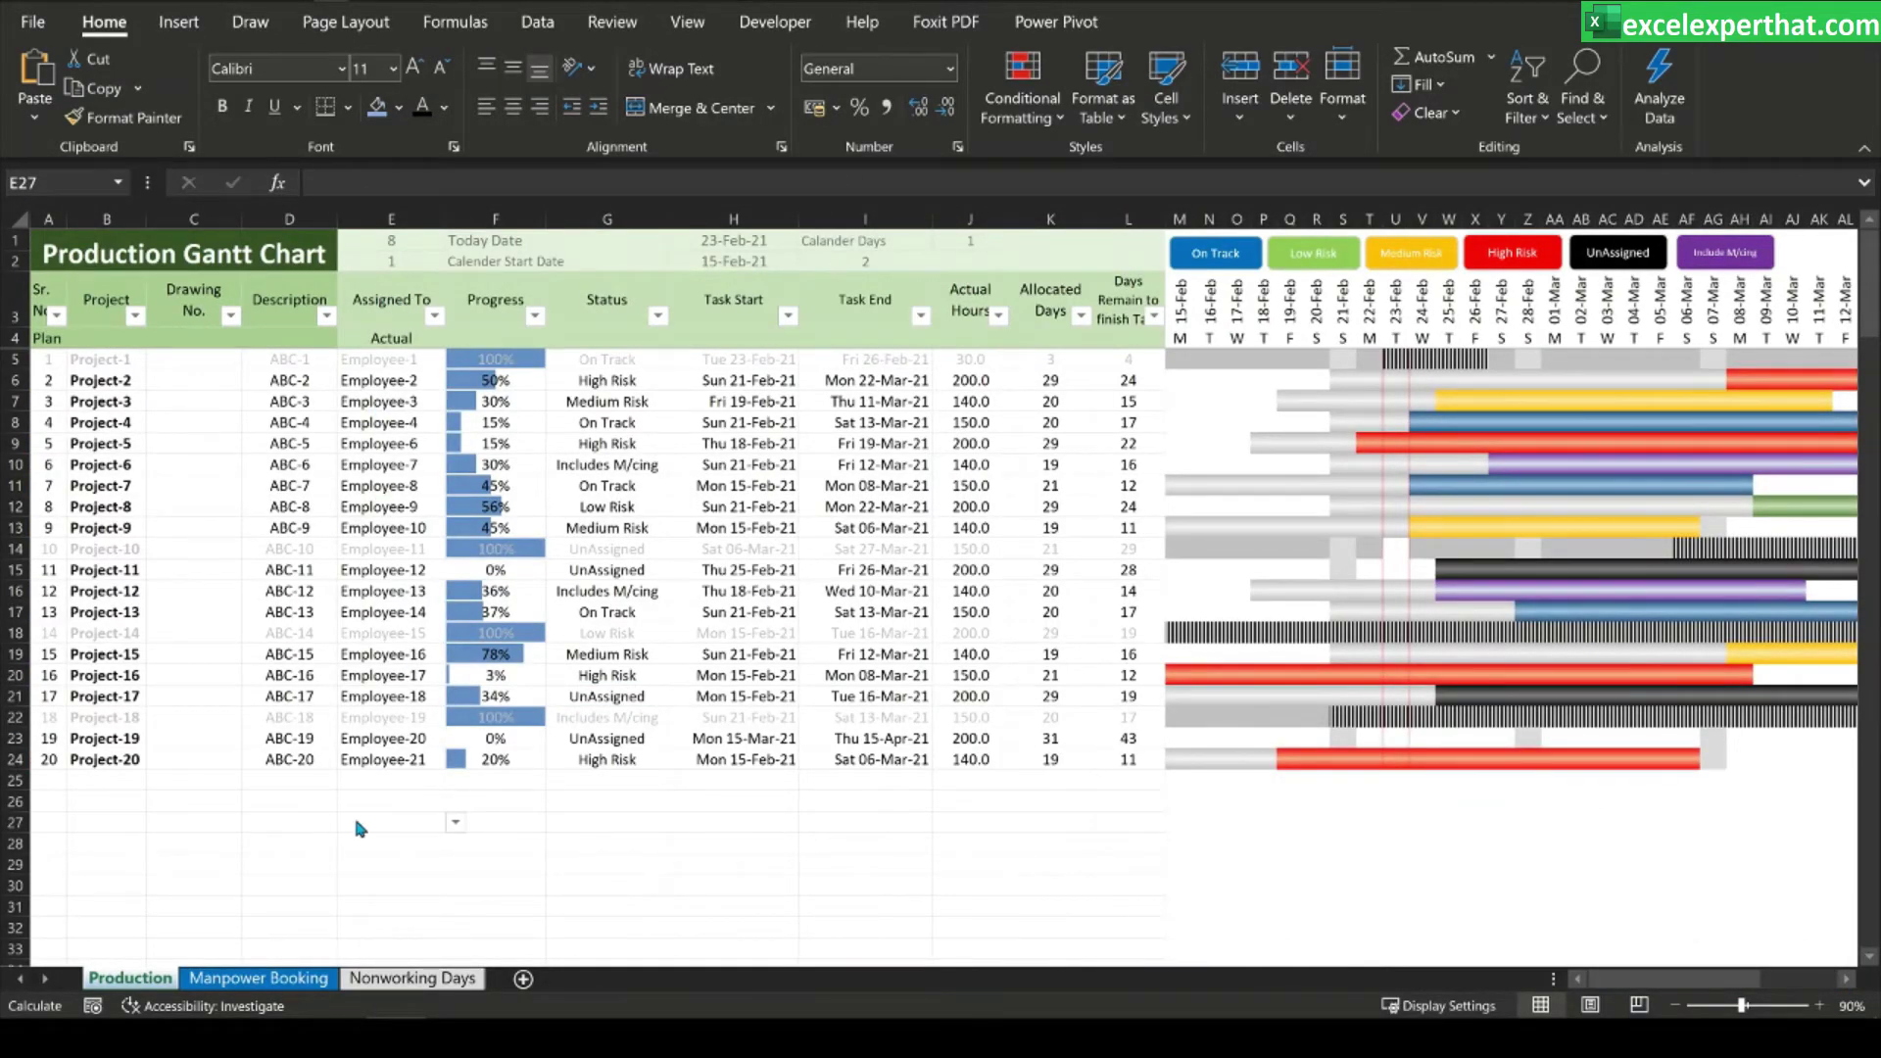
- Copy Employee-1 from E5 and paste it as Project-4's assignee in E8
click(390, 306)
click(393, 360)
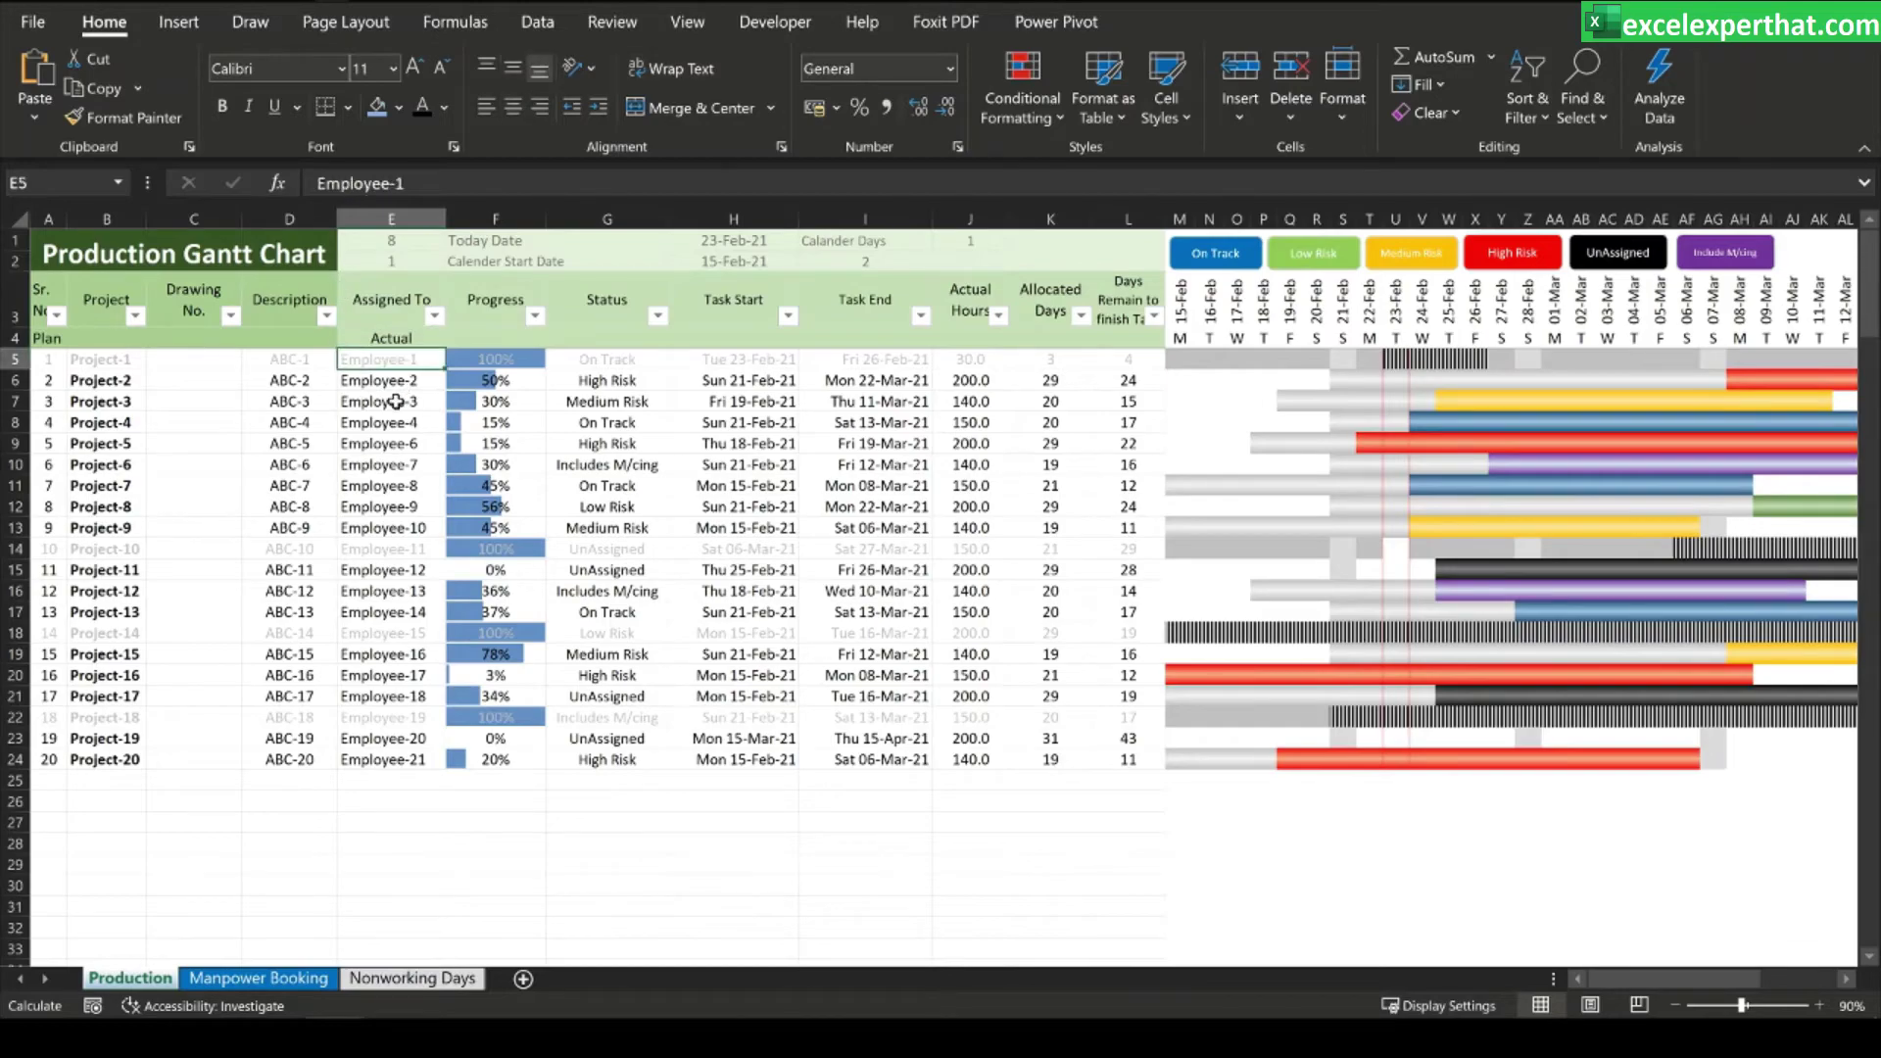
click(392, 611)
click(397, 678)
click(392, 360)
key(ctrl+c)
click(392, 422)
key(ctrl+v)
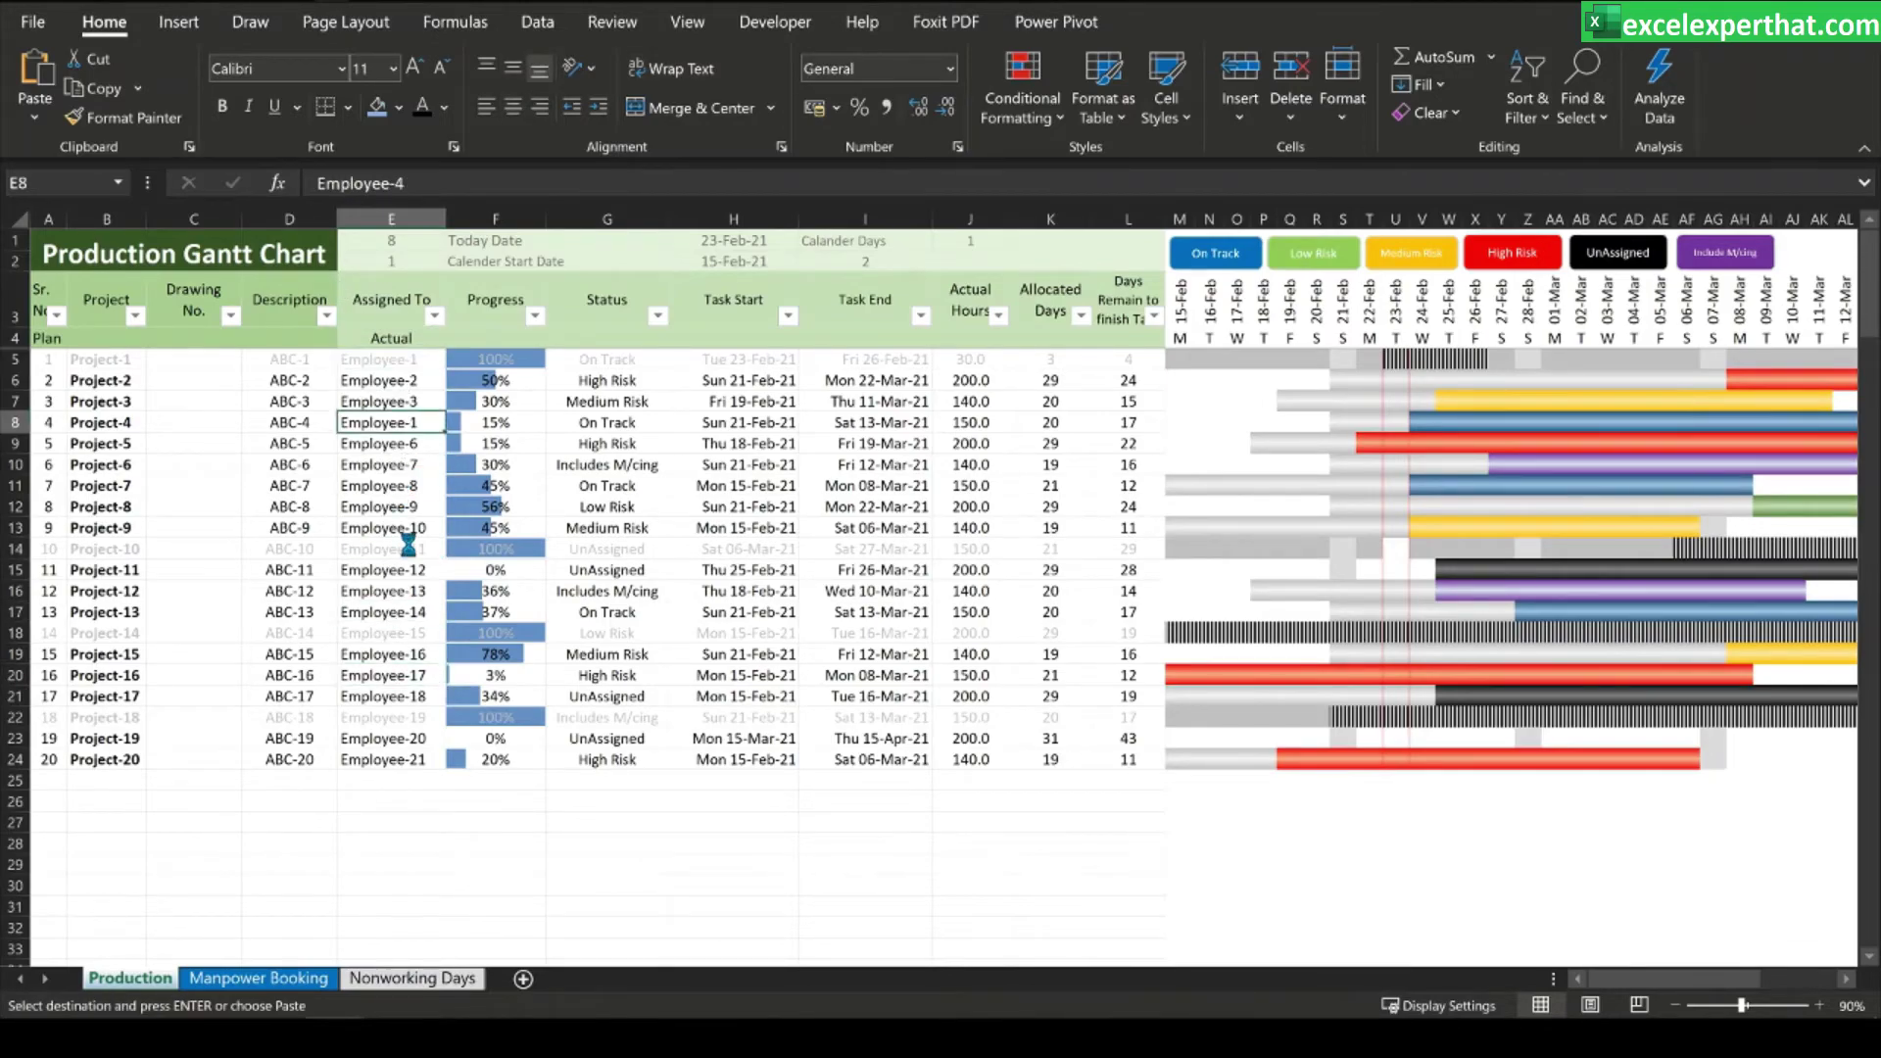
- Paste Employee-1 into E12, E17 and E21 for Projects 8, 13 and 17
click(392, 506)
key(ctrl+v)
click(389, 616)
key(ctrl+v)
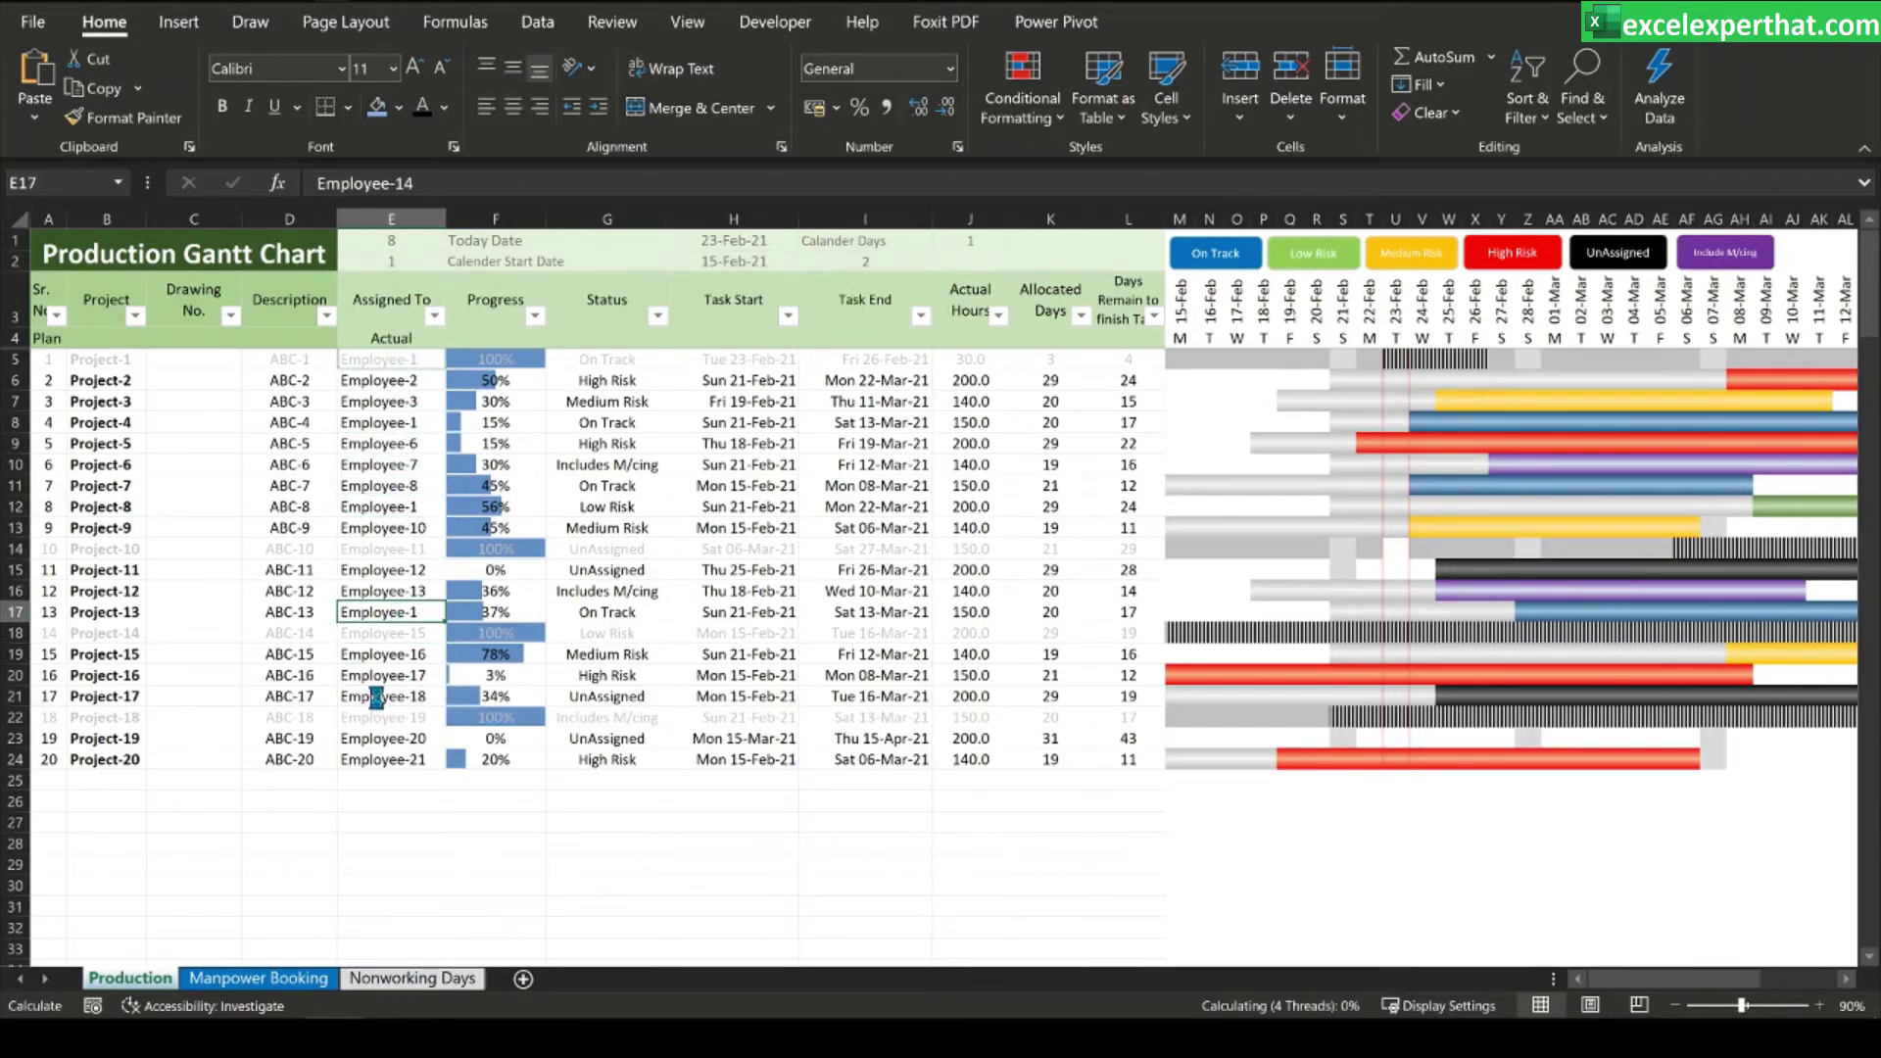
click(378, 700)
key(Return)
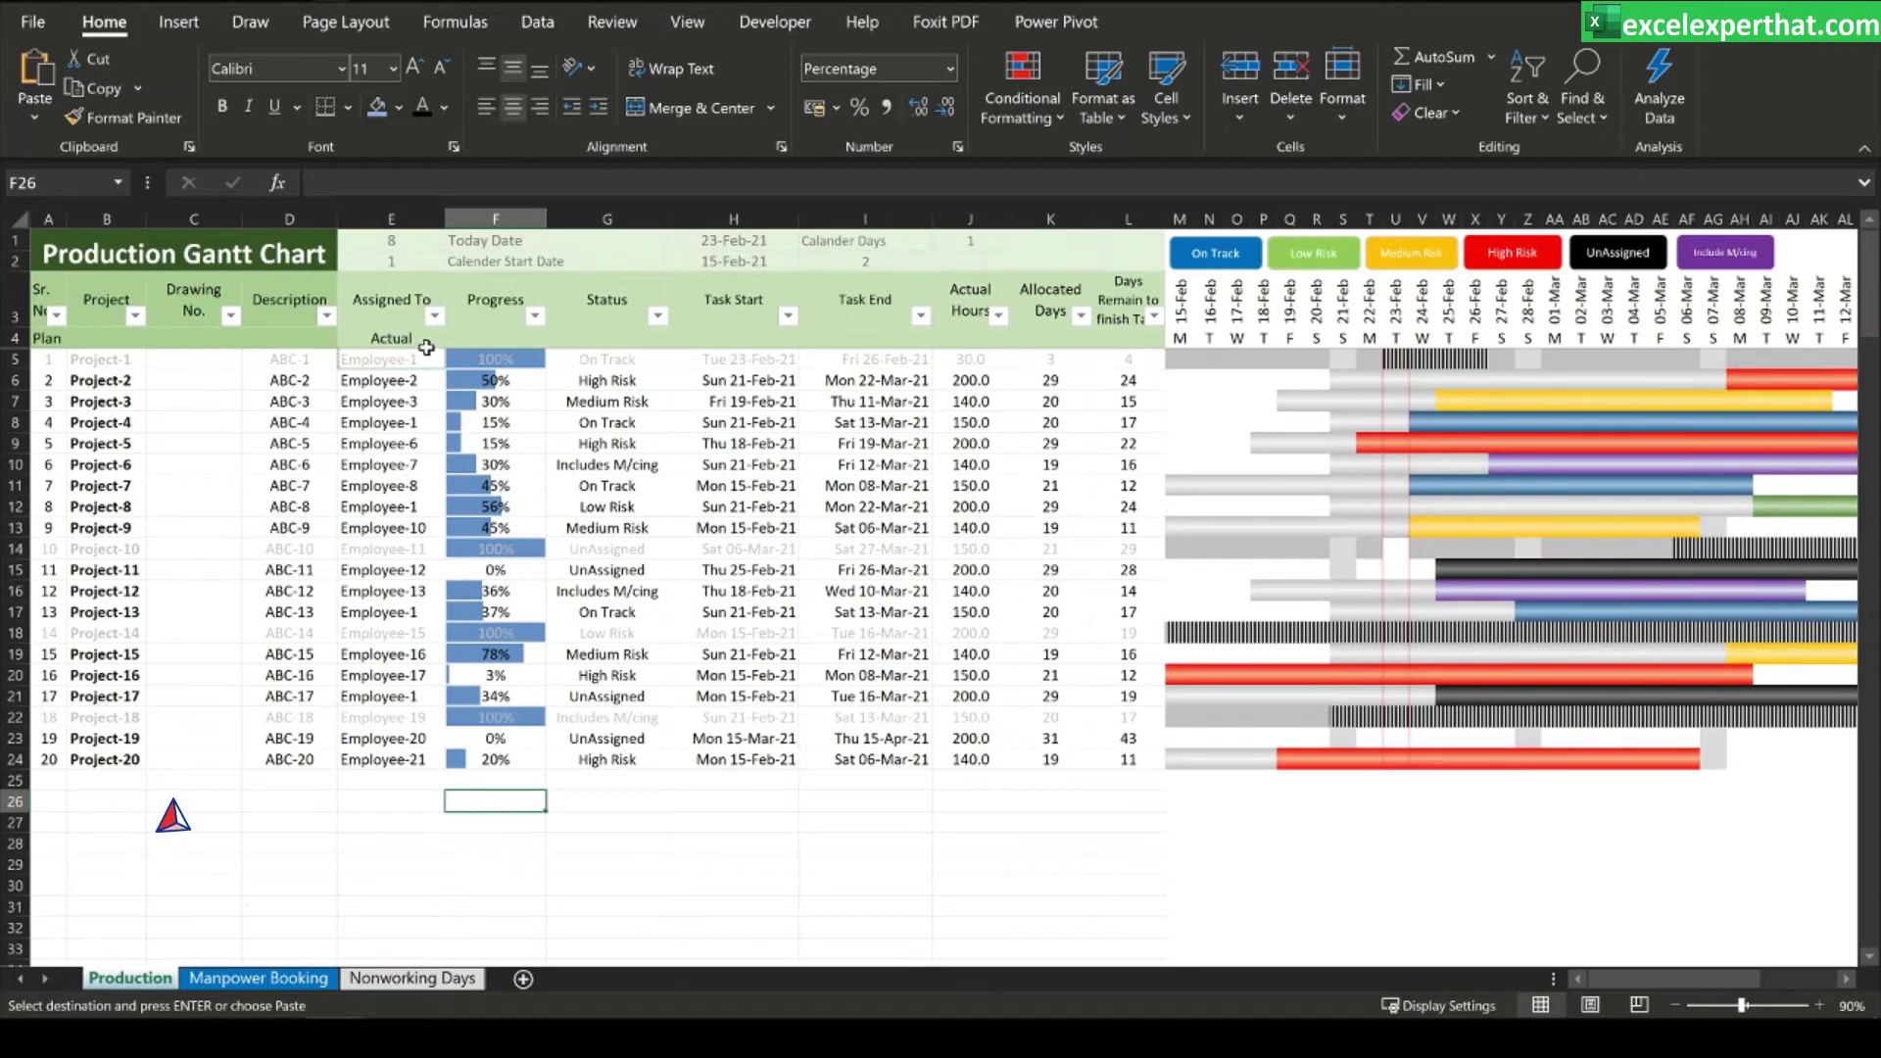
click(434, 315)
- Filter Assigned To to Employee-1 only and select its Task Start dates
click(177, 610)
click(176, 653)
click(294, 938)
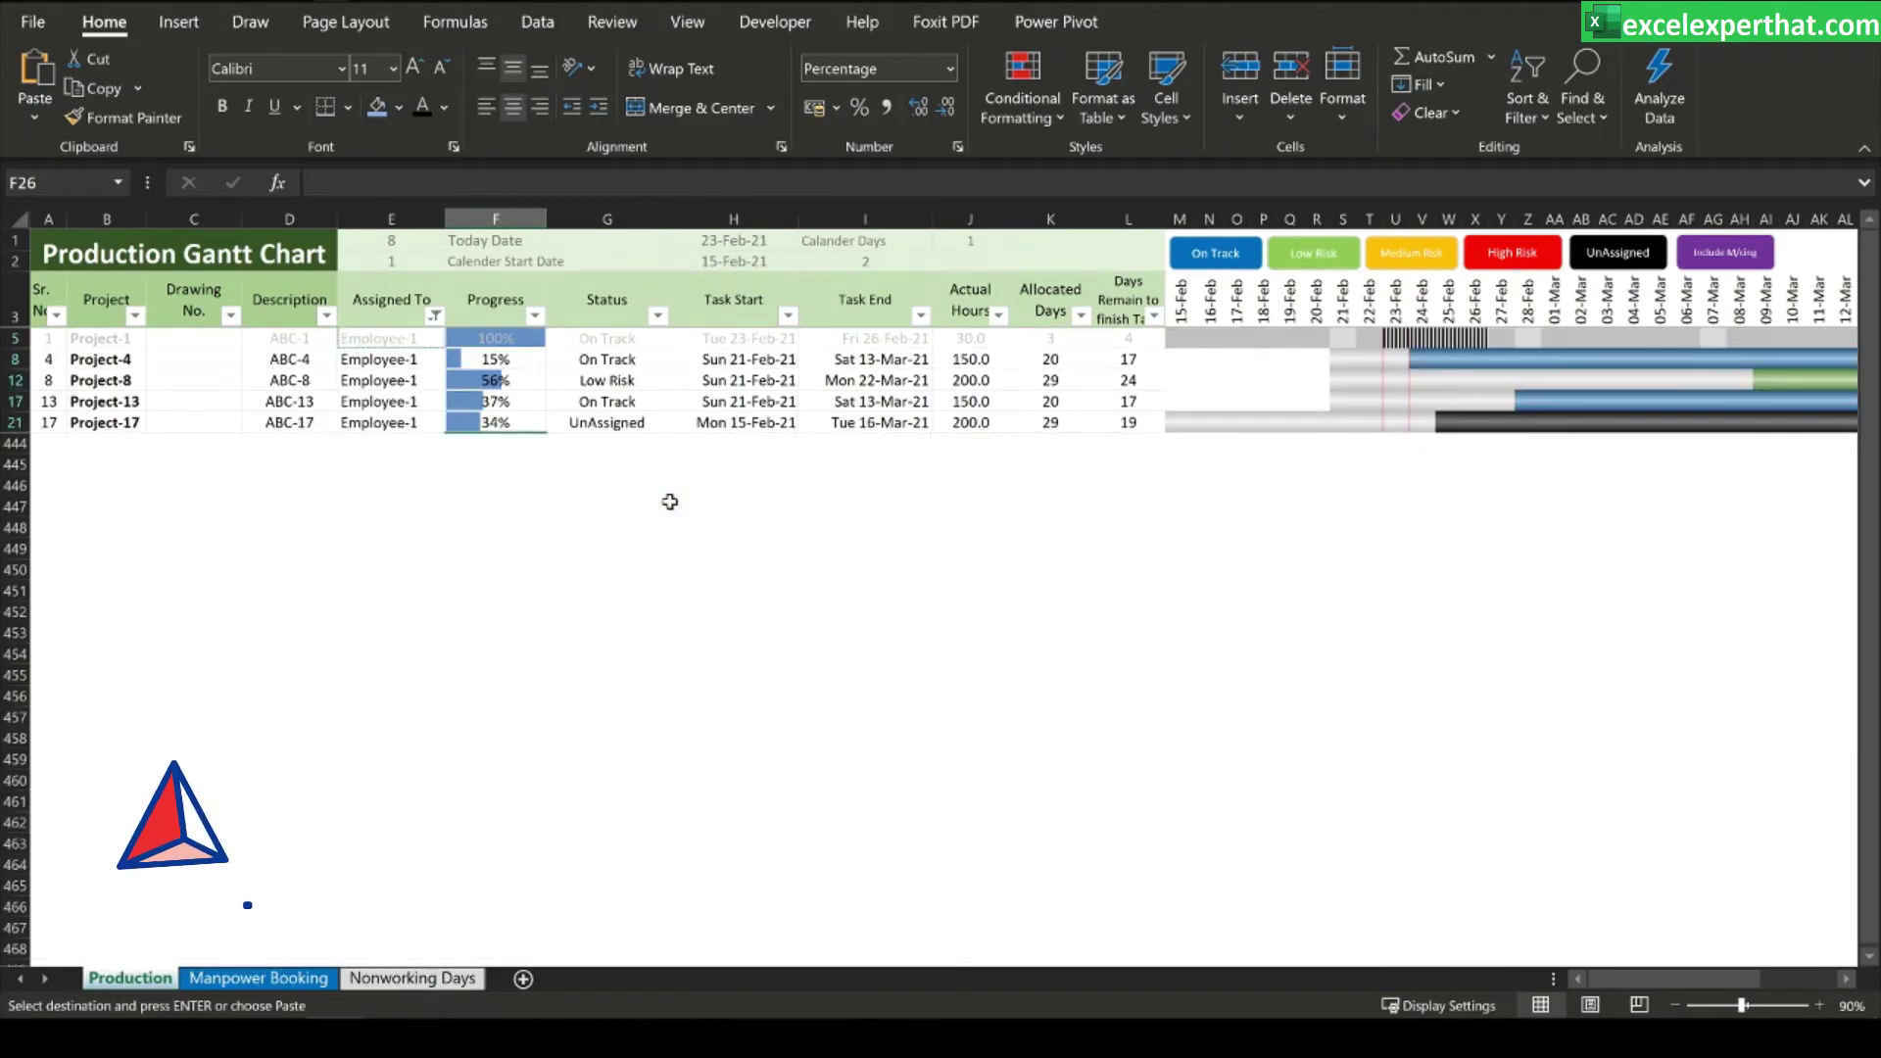
click(733, 716)
drag(744, 359, 745, 422)
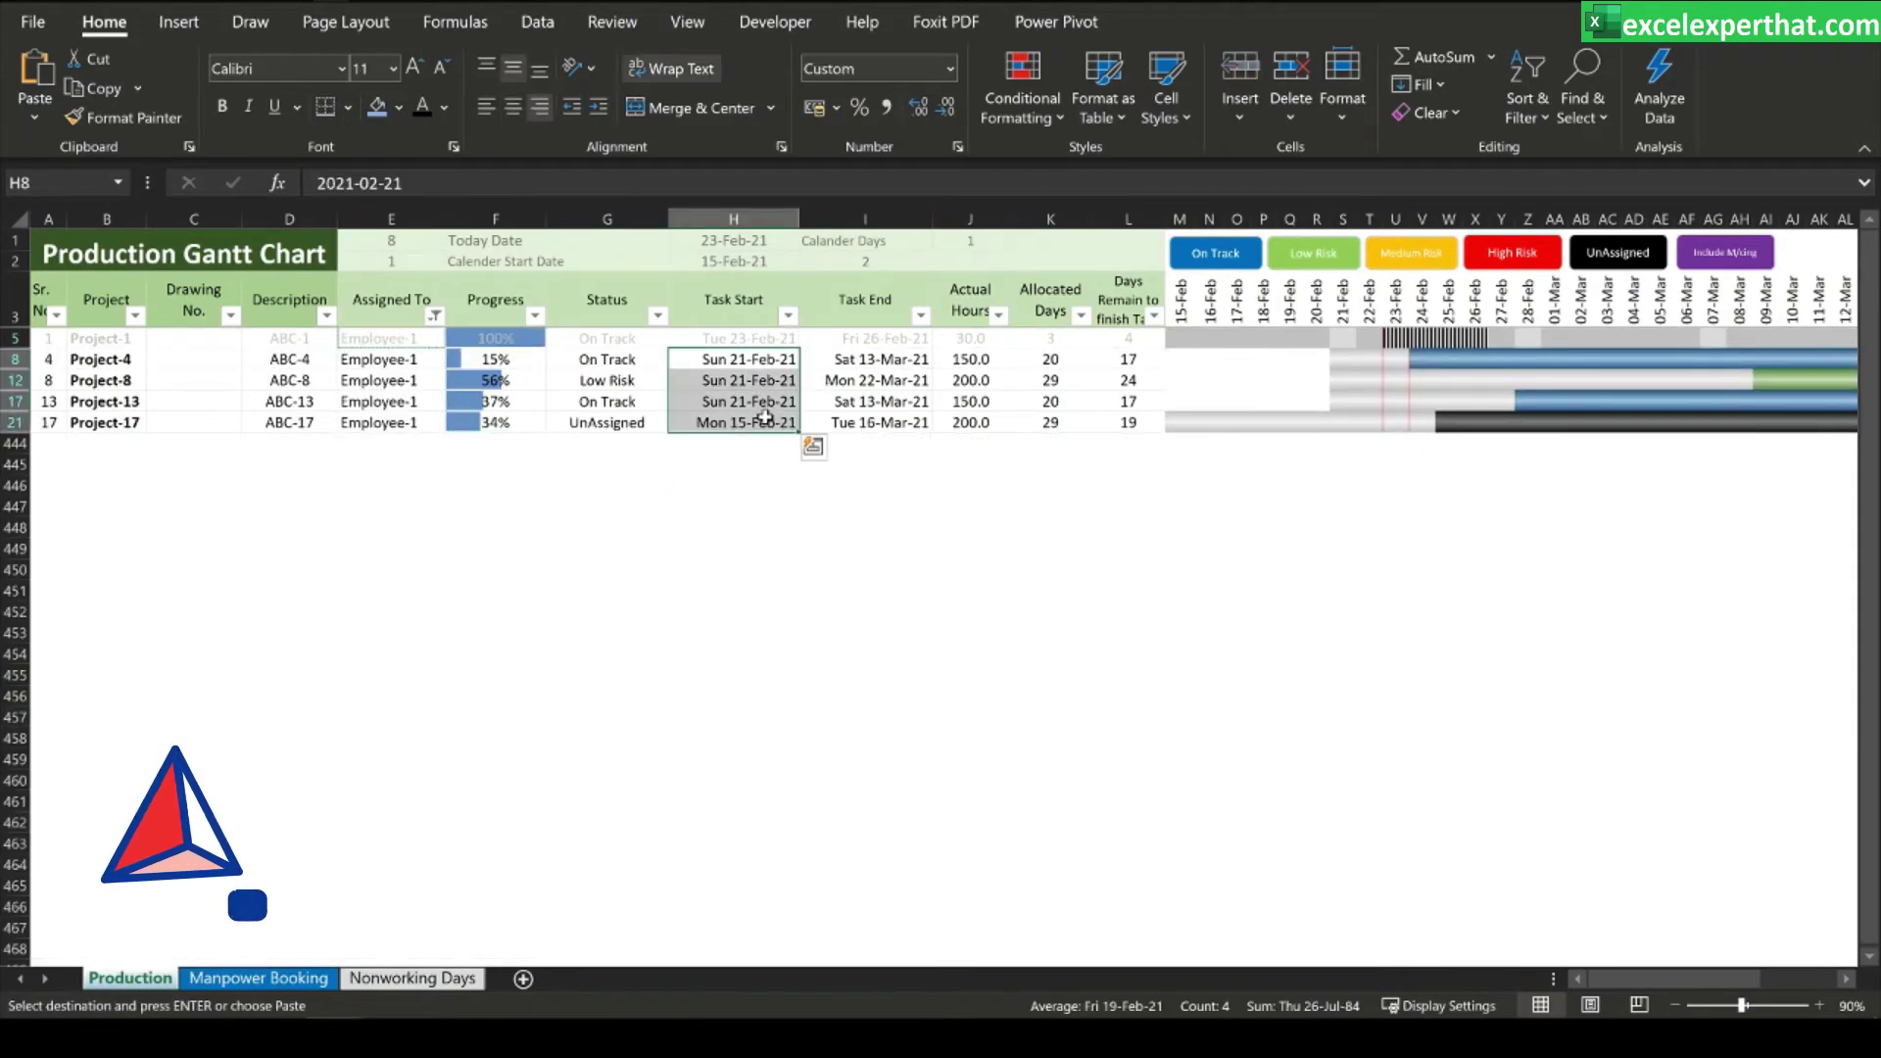
key(Return)
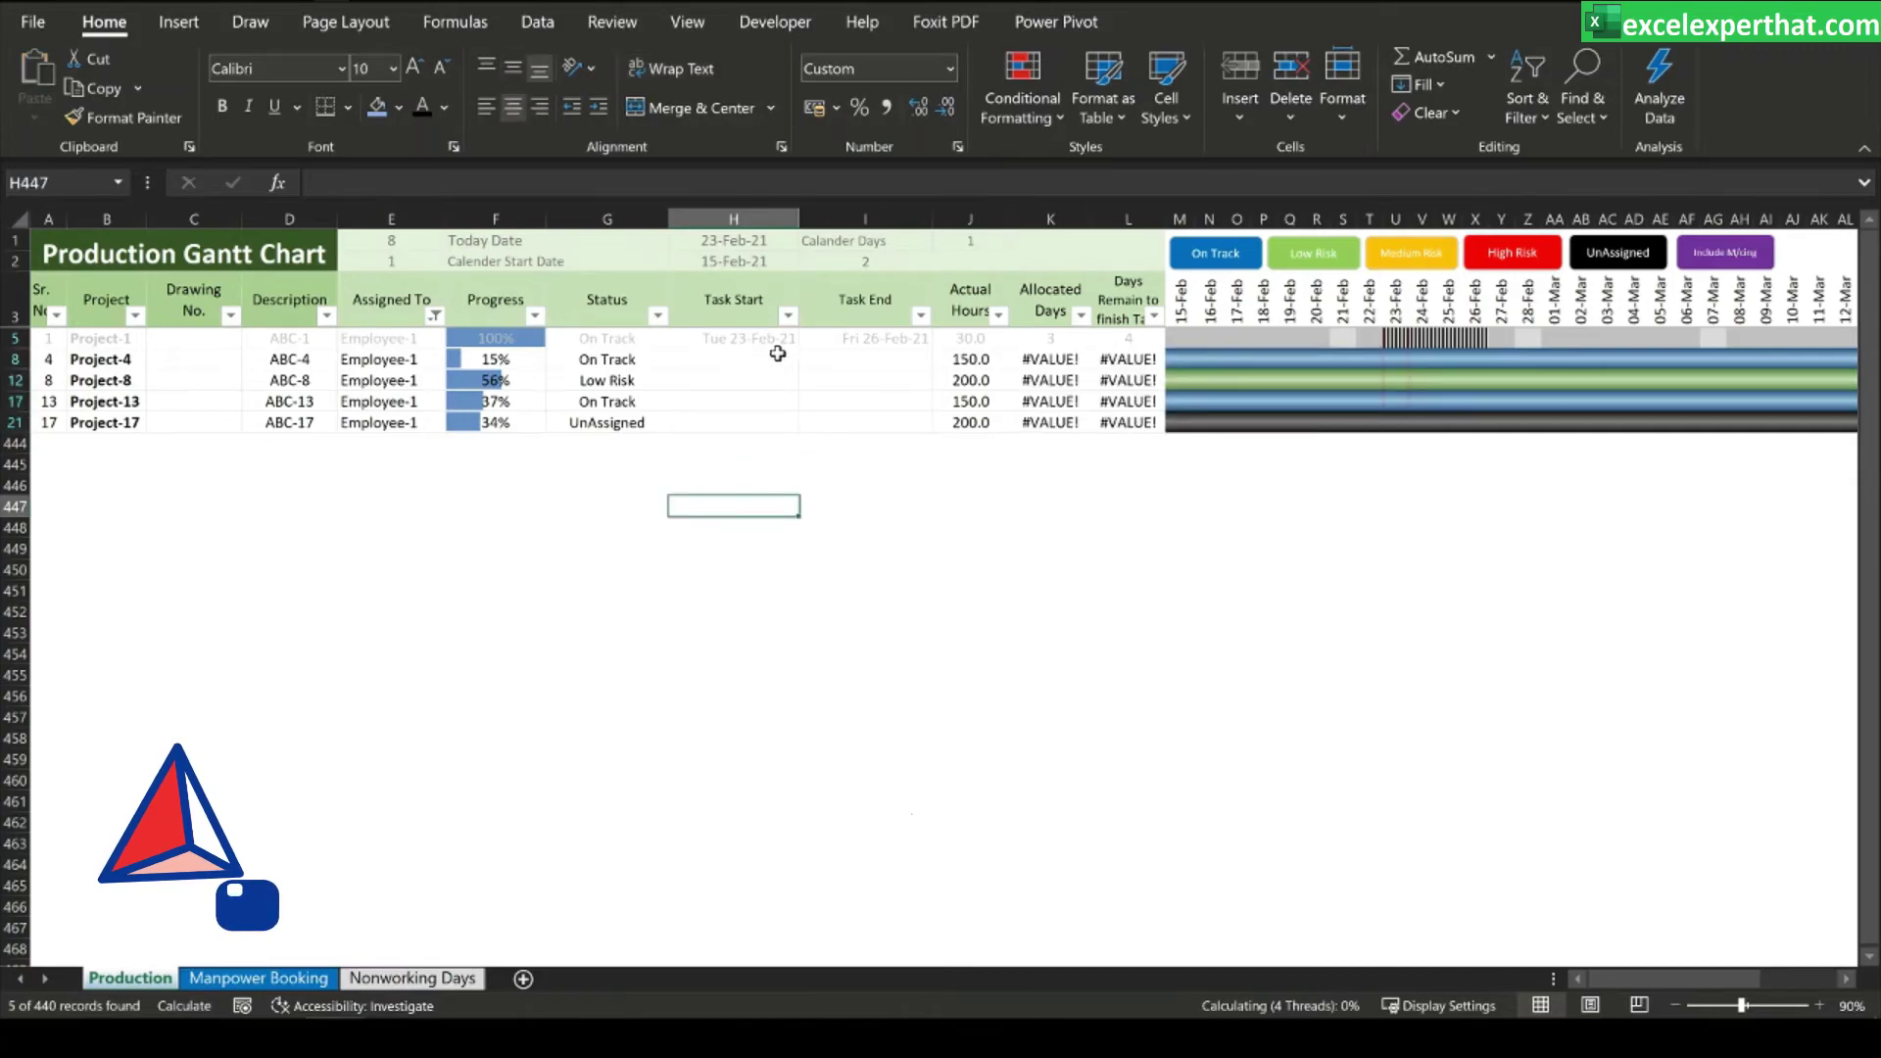
- Try a 27 Feb 21 start date in H8, then revert the Task Start entries
click(379, 343)
click(761, 360)
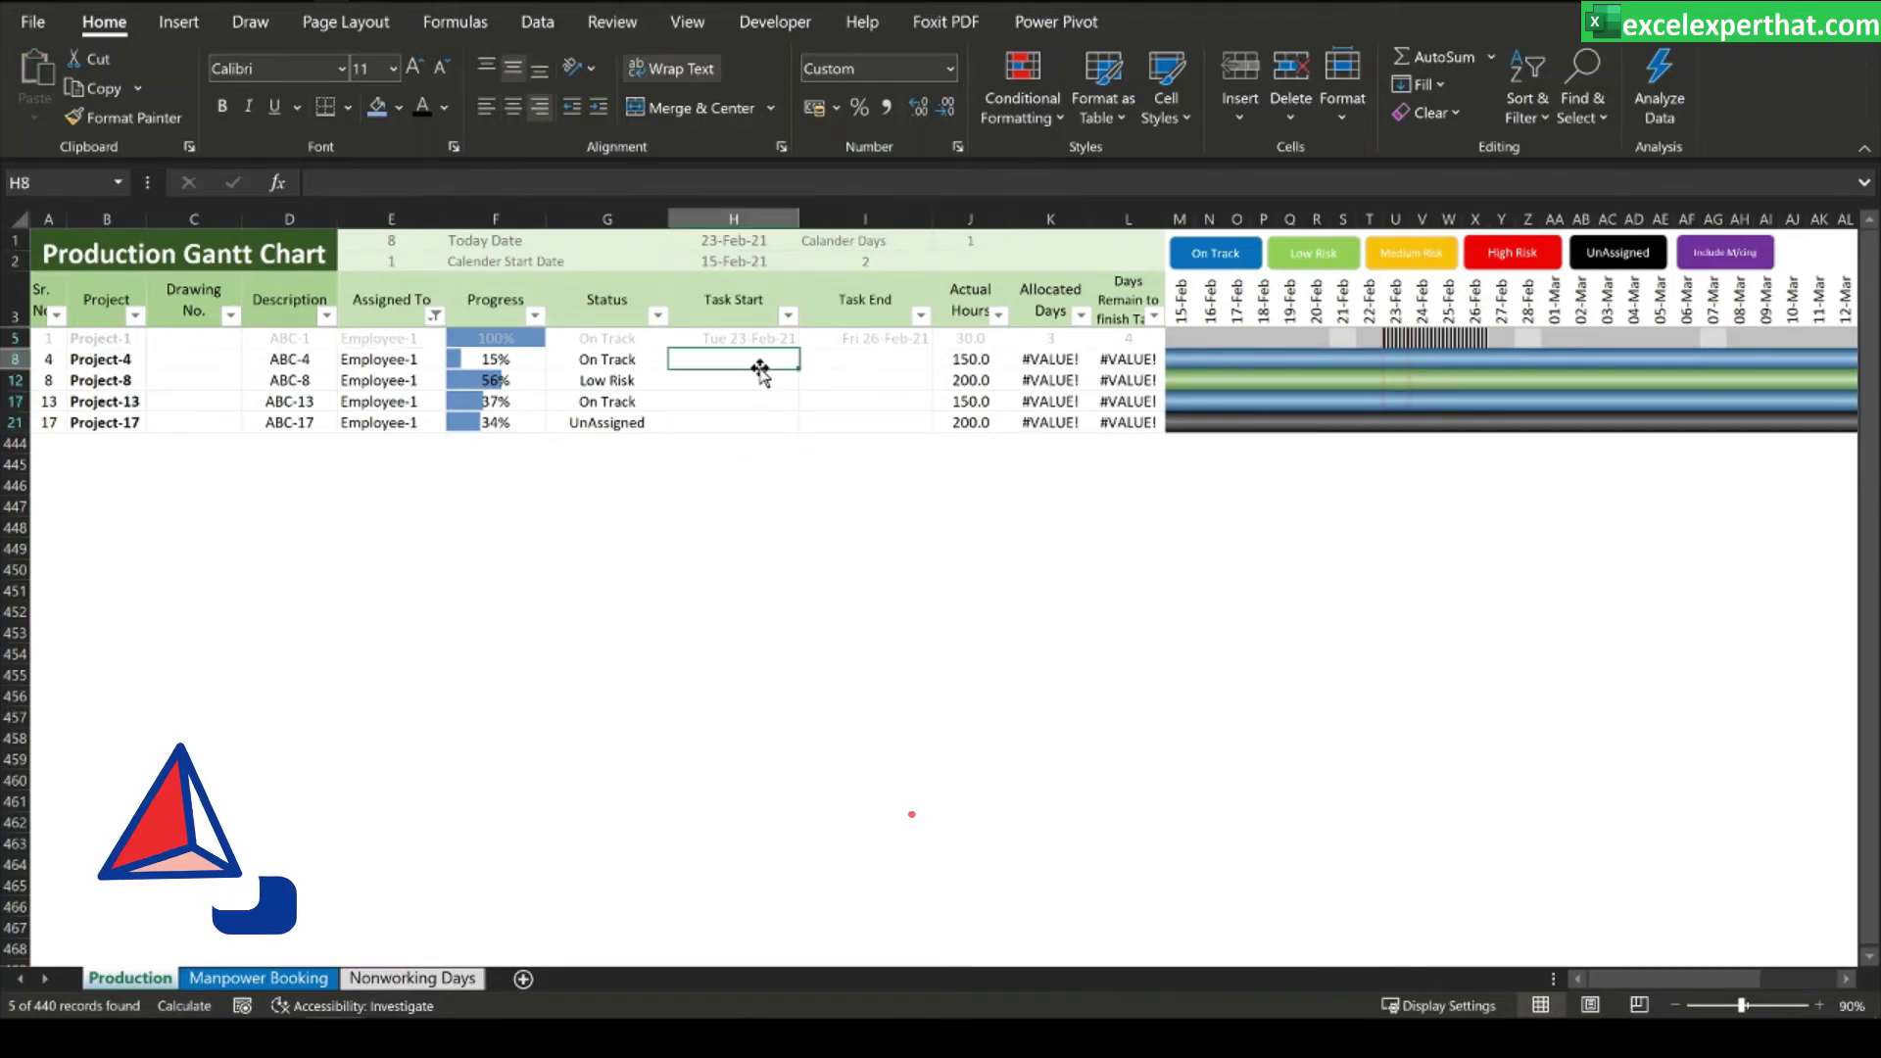
text(27 feb 21)
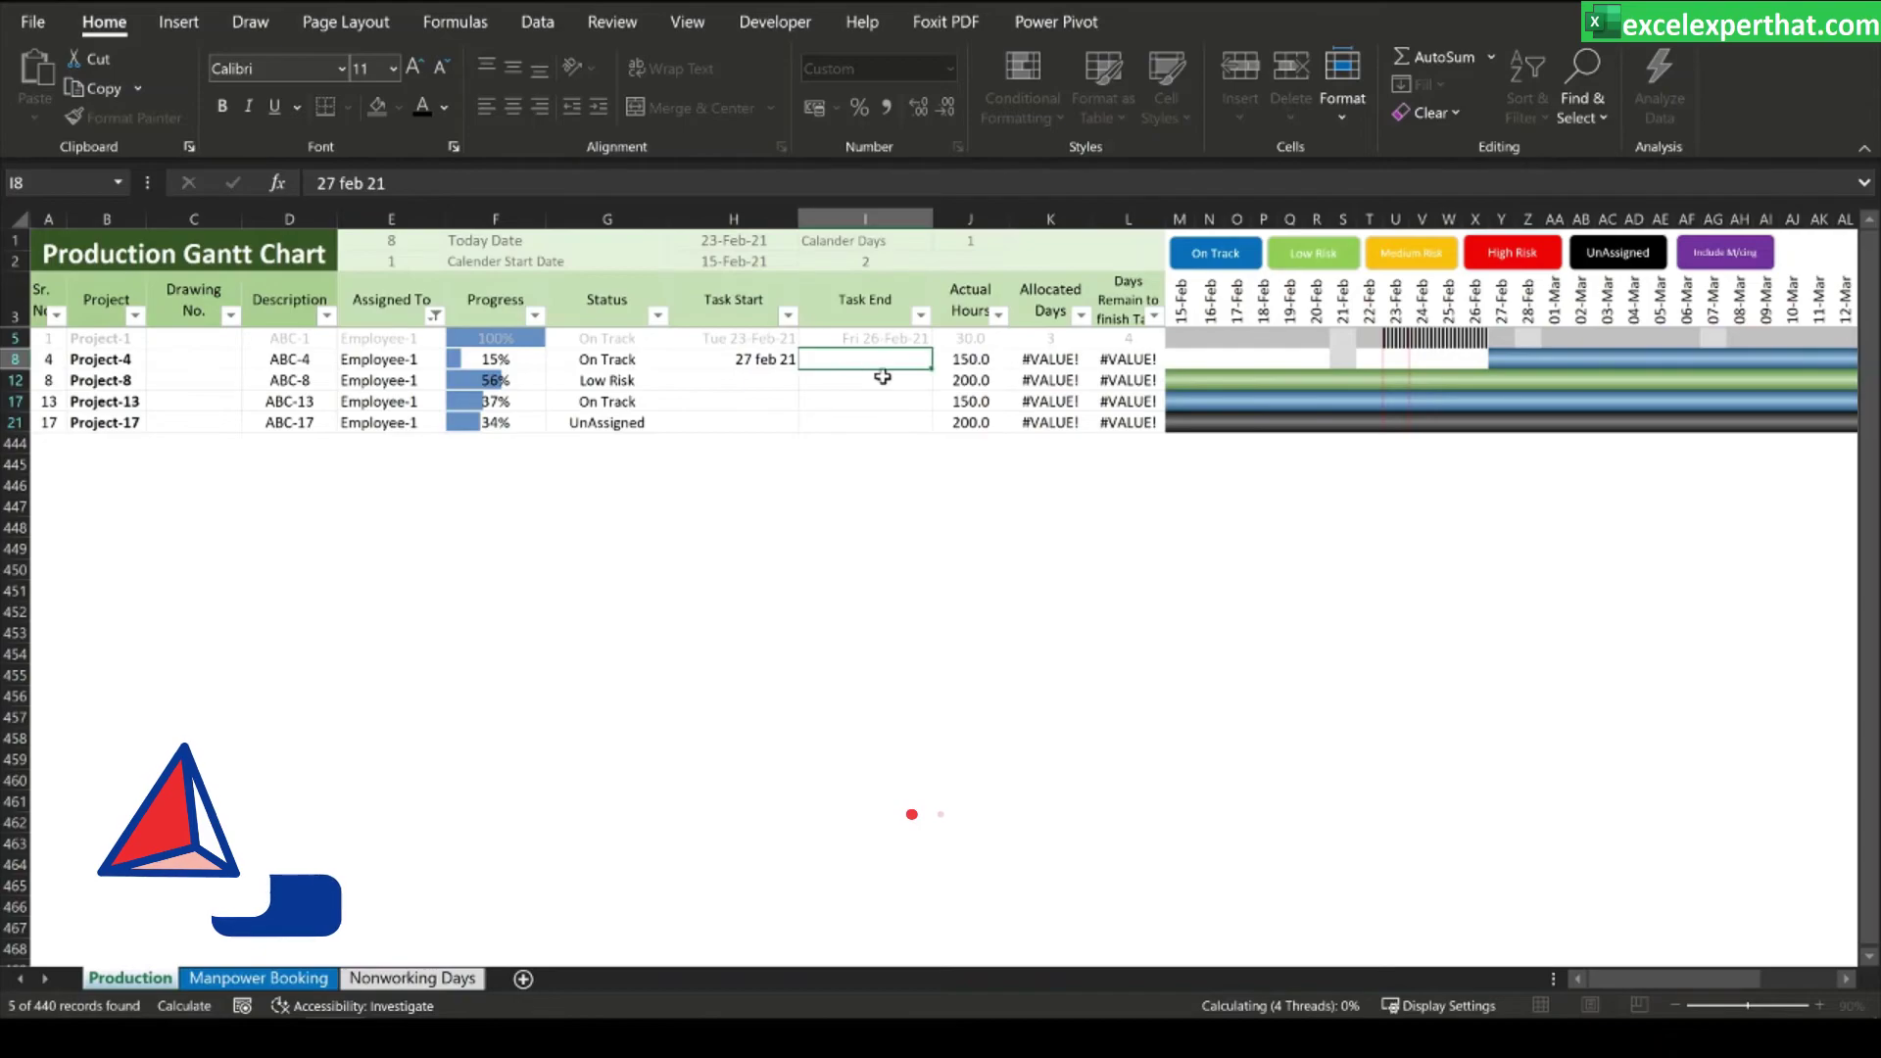
click(874, 365)
key(Left)
key(ctrl+shift+Down)
key(ctrl+c)
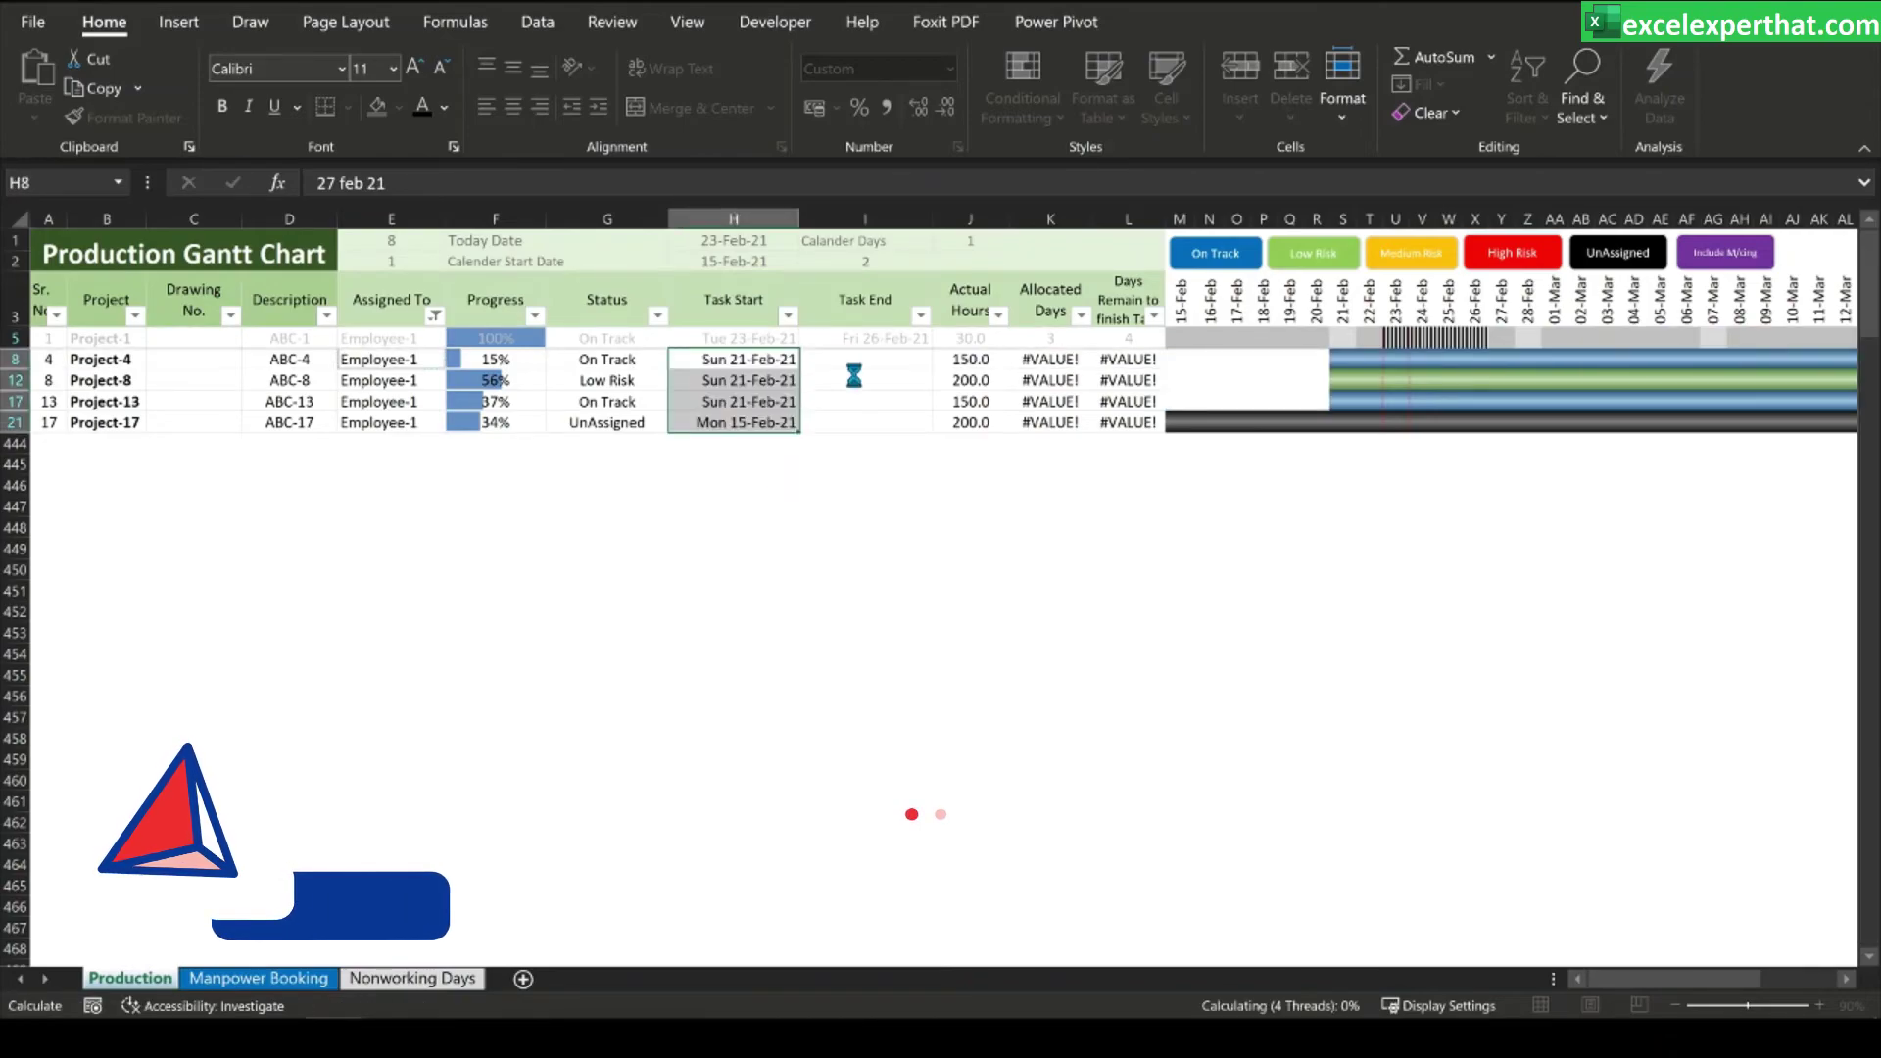
- Reapply the Employee-1 filter and clear the filtered Task Start and Task End dates
click(434, 315)
click(173, 609)
click(173, 652)
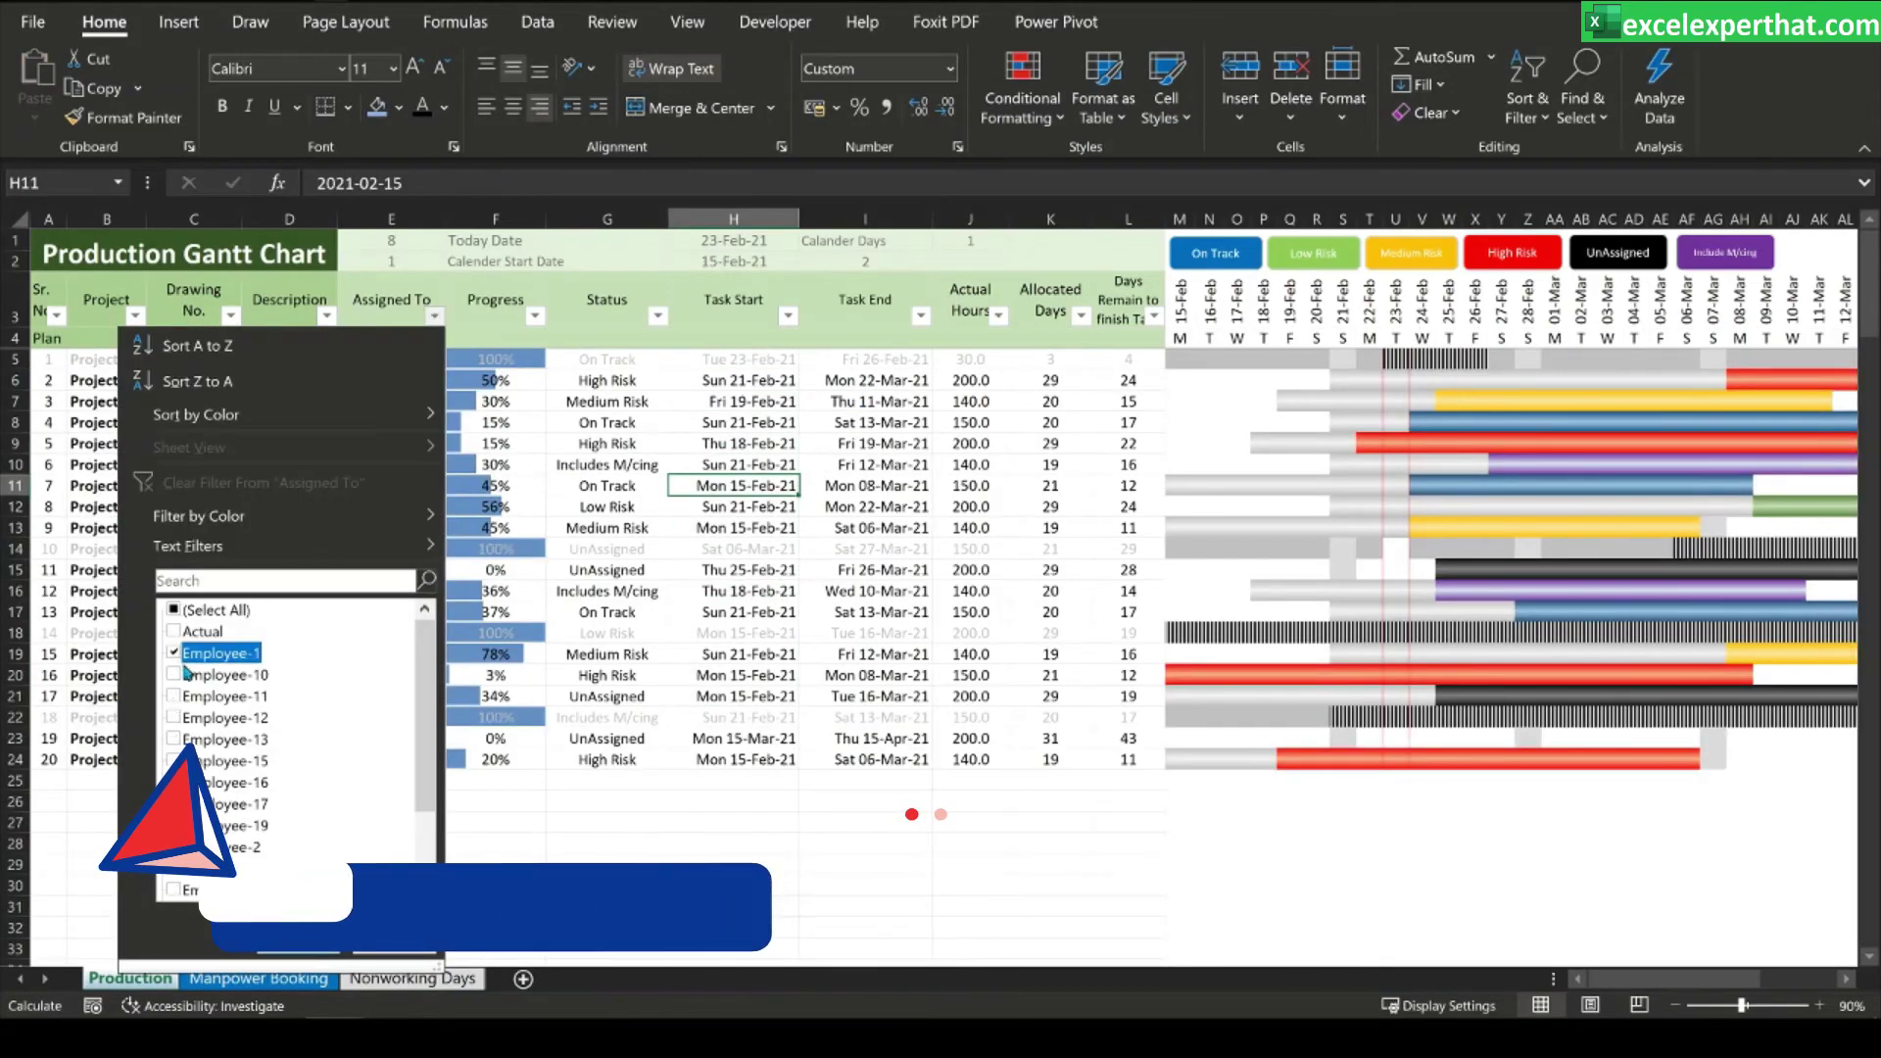
click(298, 941)
drag(745, 360, 757, 421)
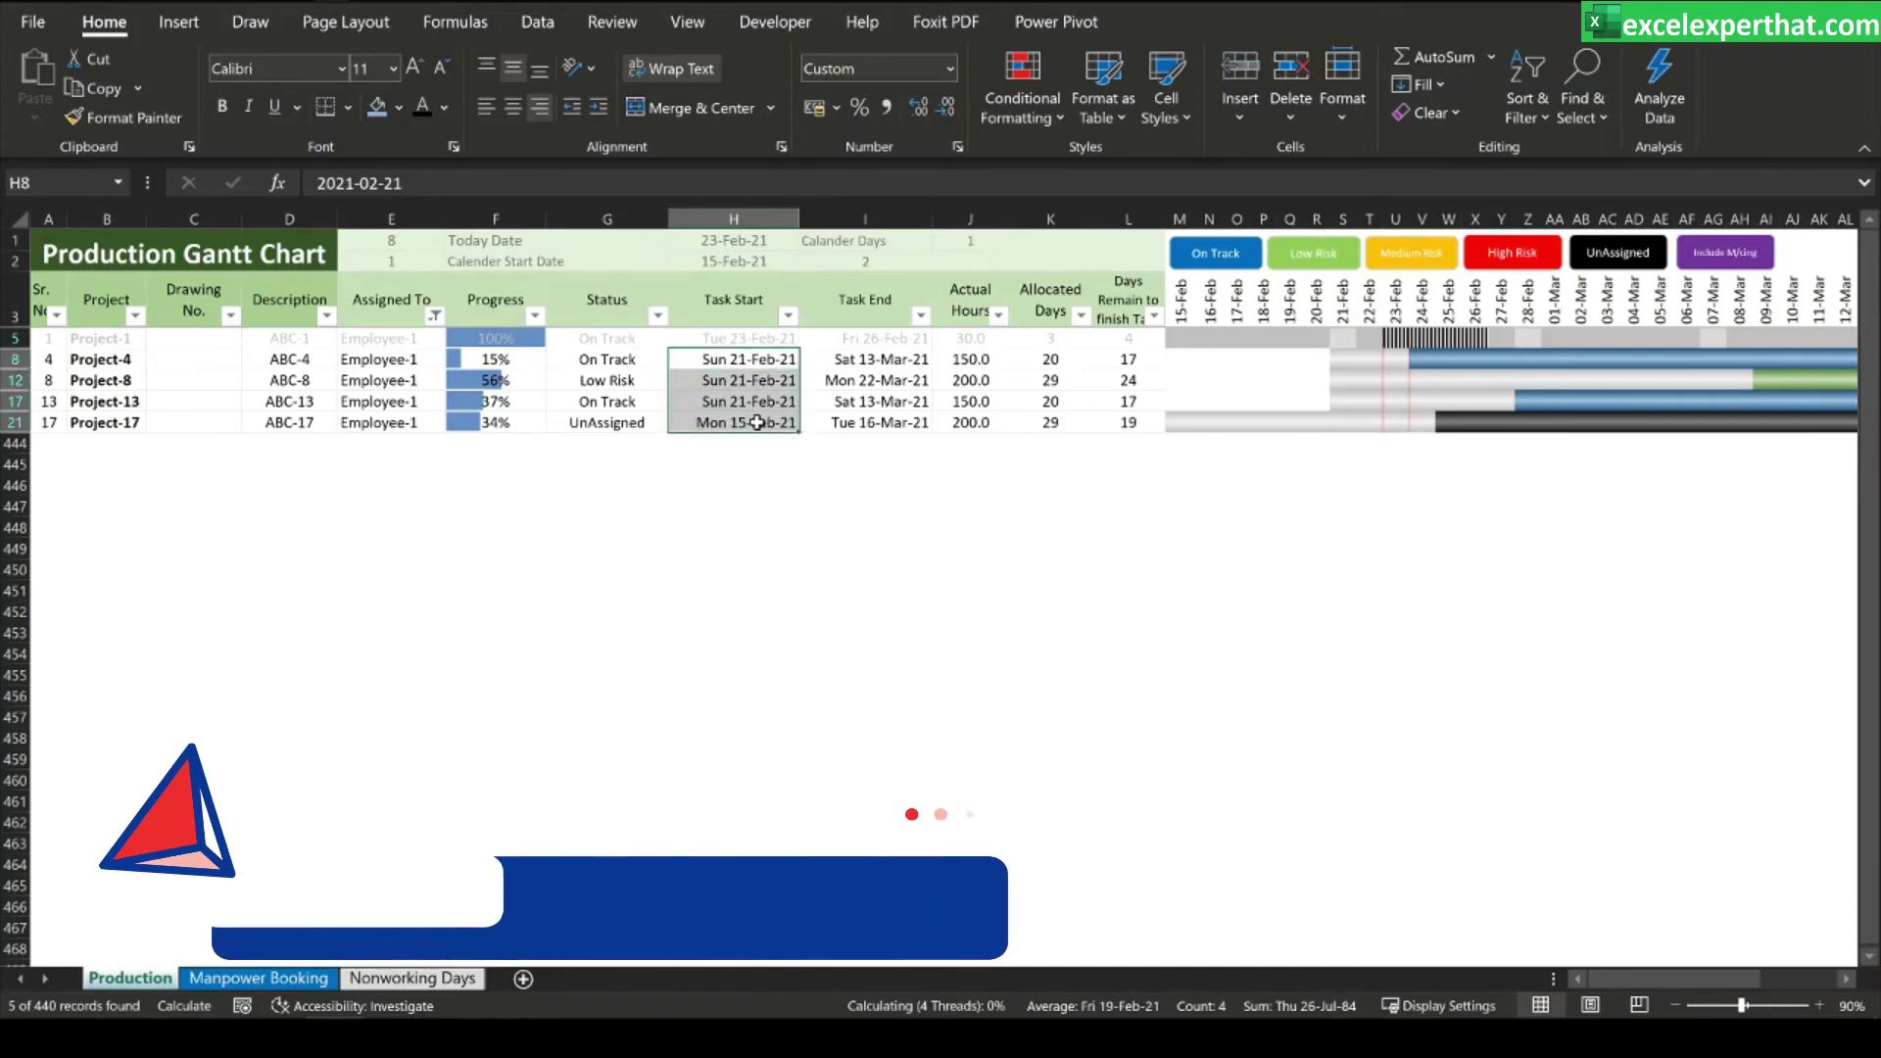
key(Delete)
click(767, 357)
key(Right)
click(768, 357)
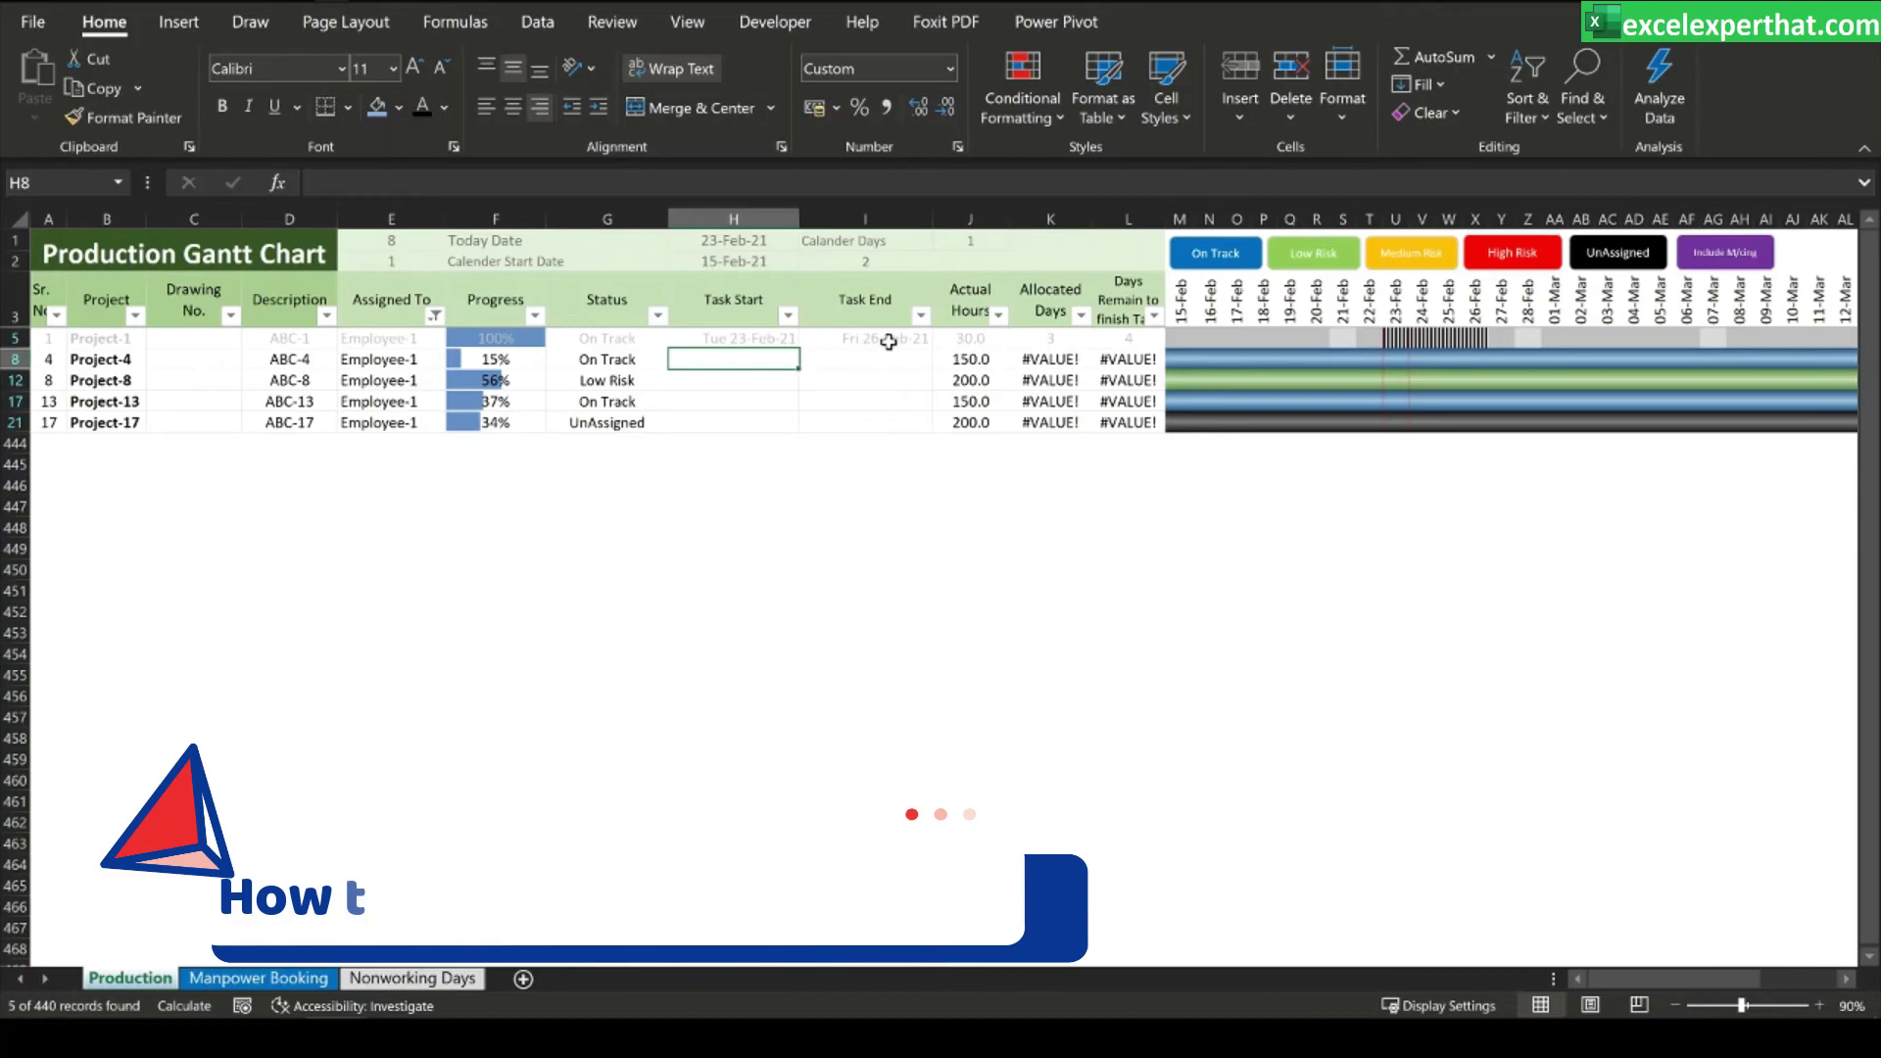
- Enter start dates 27 Feb 21, 21 Mar 21, 22 Apr 21 and 15 May 21 for Projects 4, 8, 13, 17
text(27 feb 21)
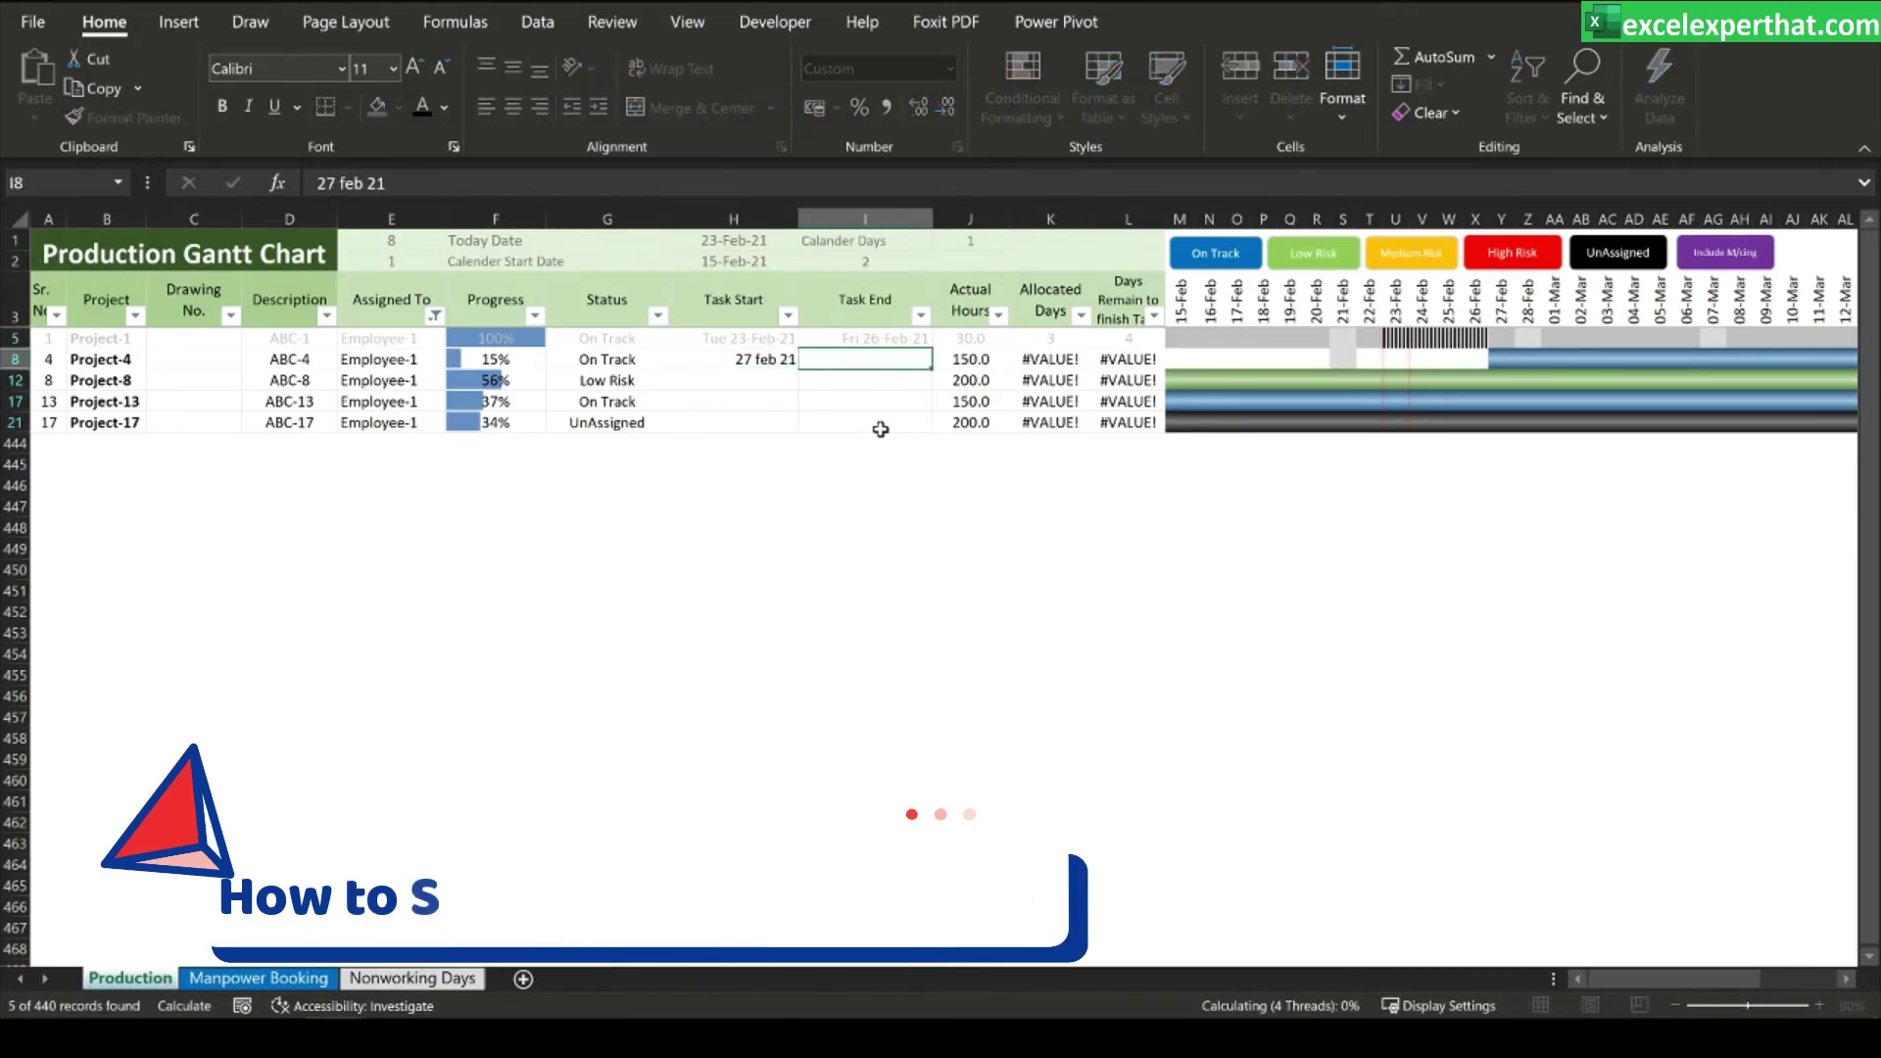
click(745, 527)
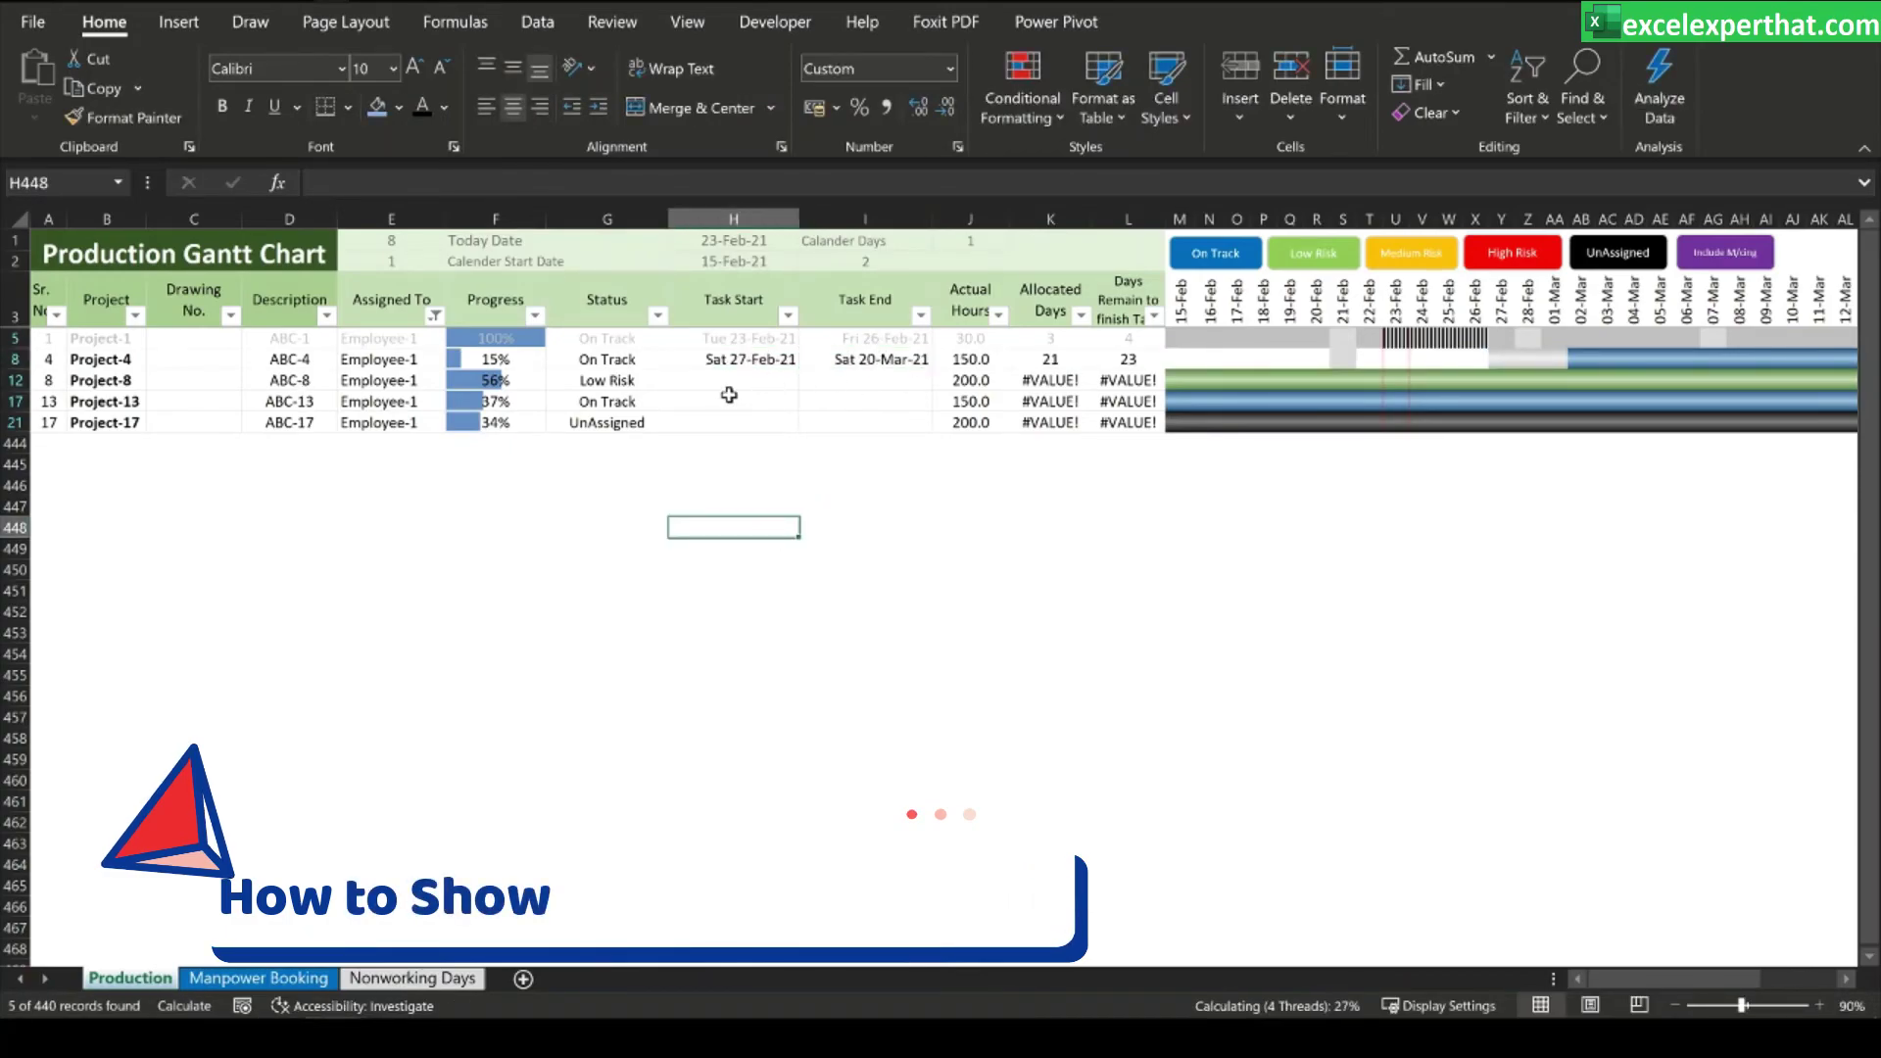
click(755, 379)
text(21 mar 21)
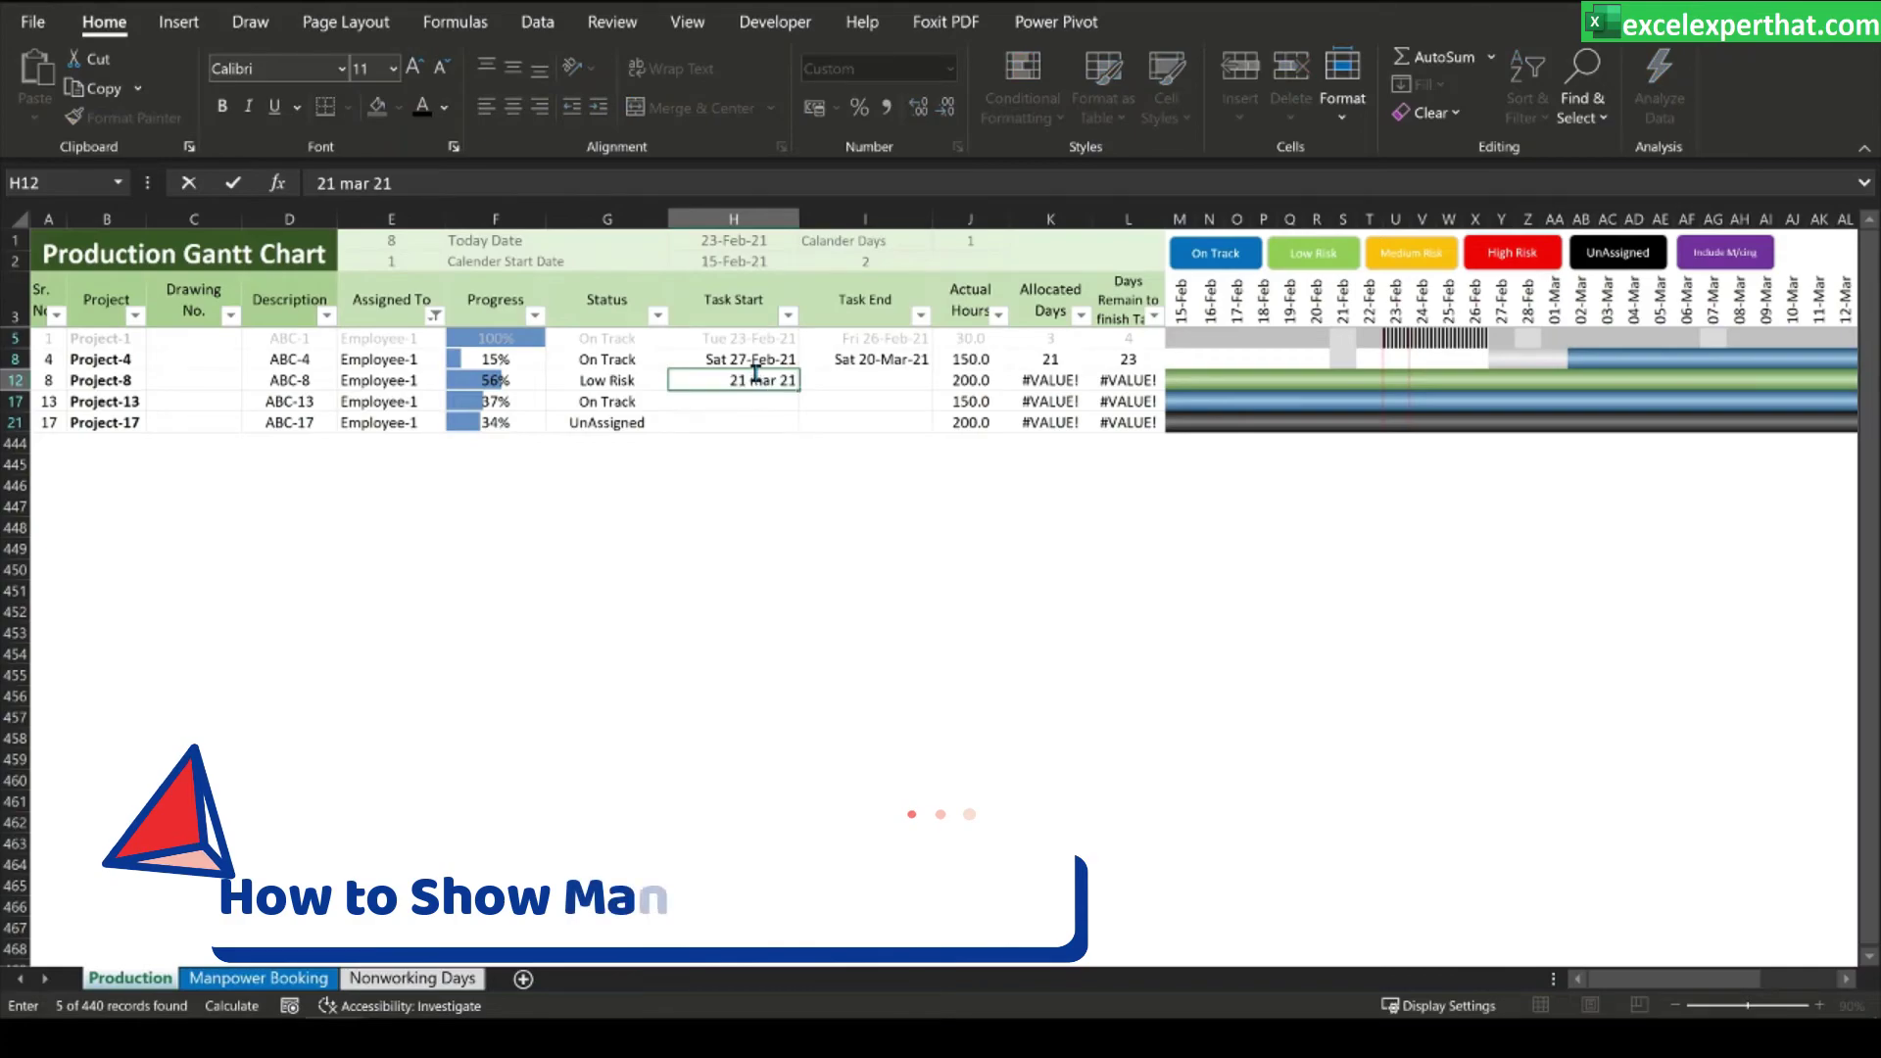
key(Return)
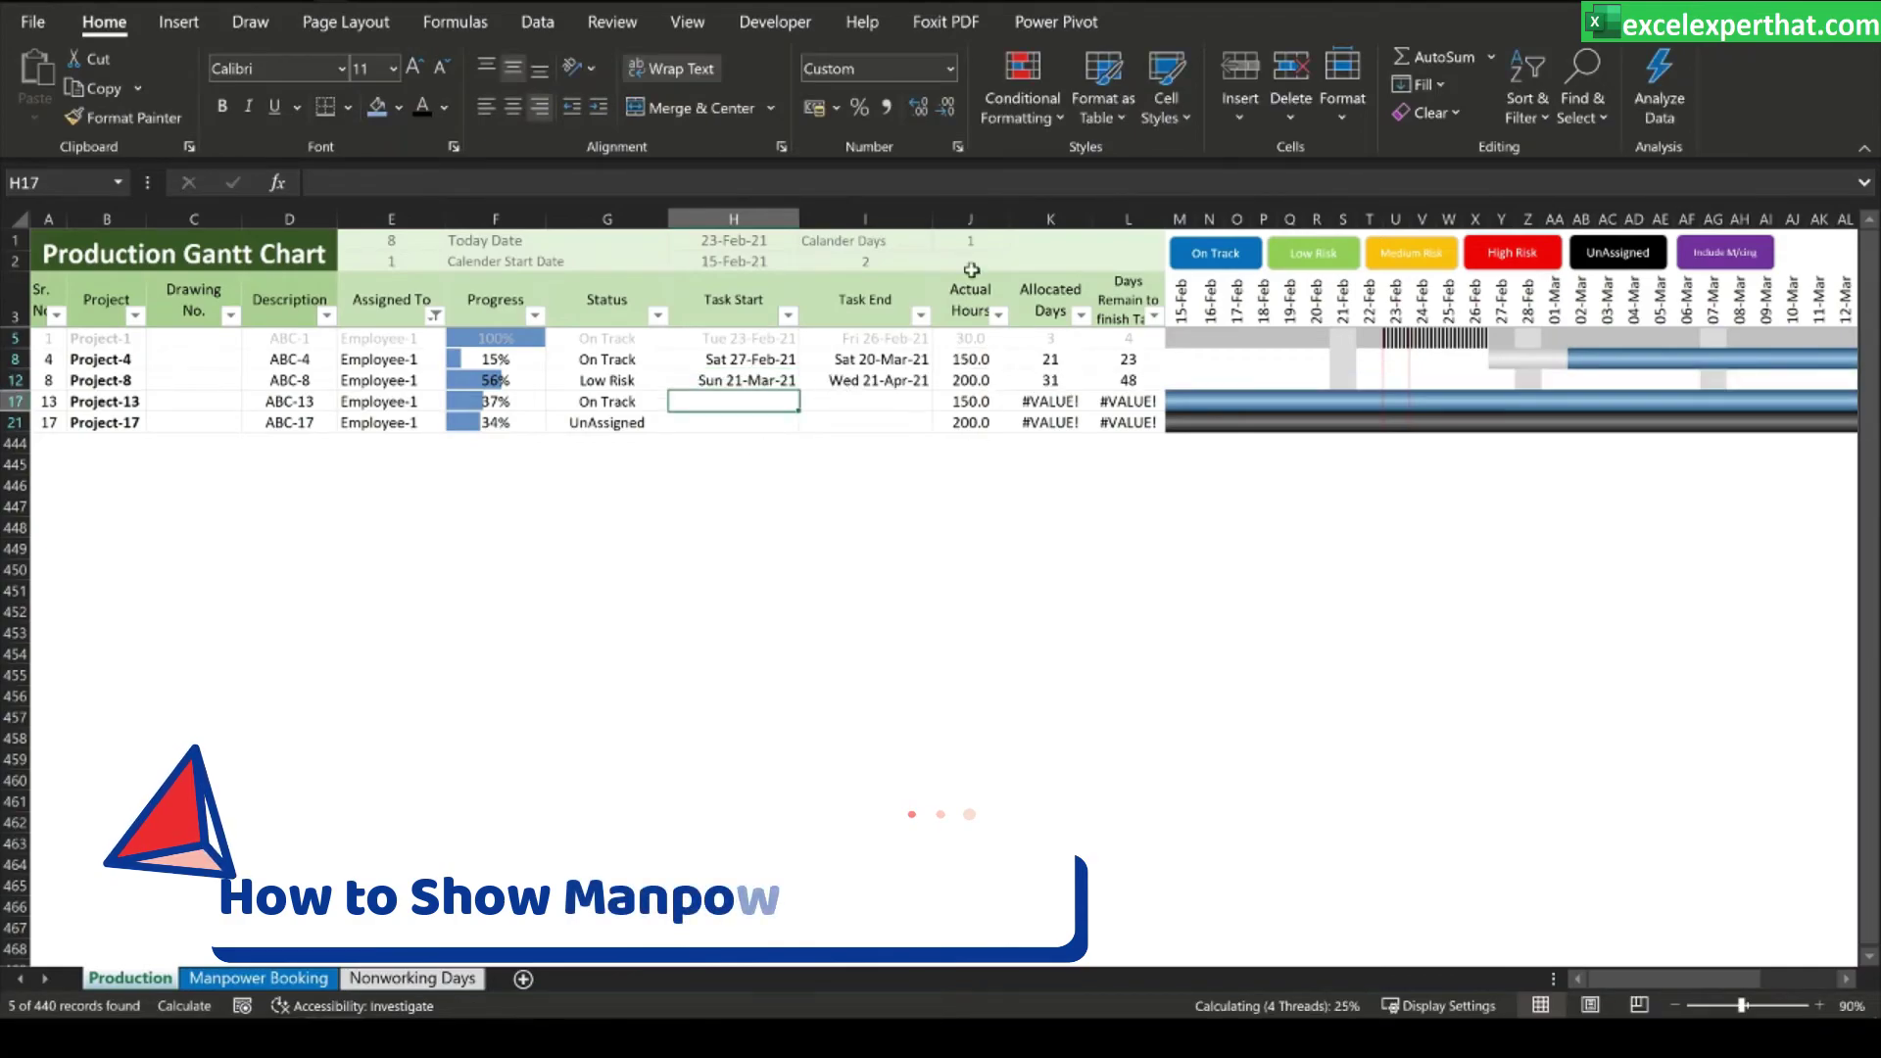
text(22 apr 21)
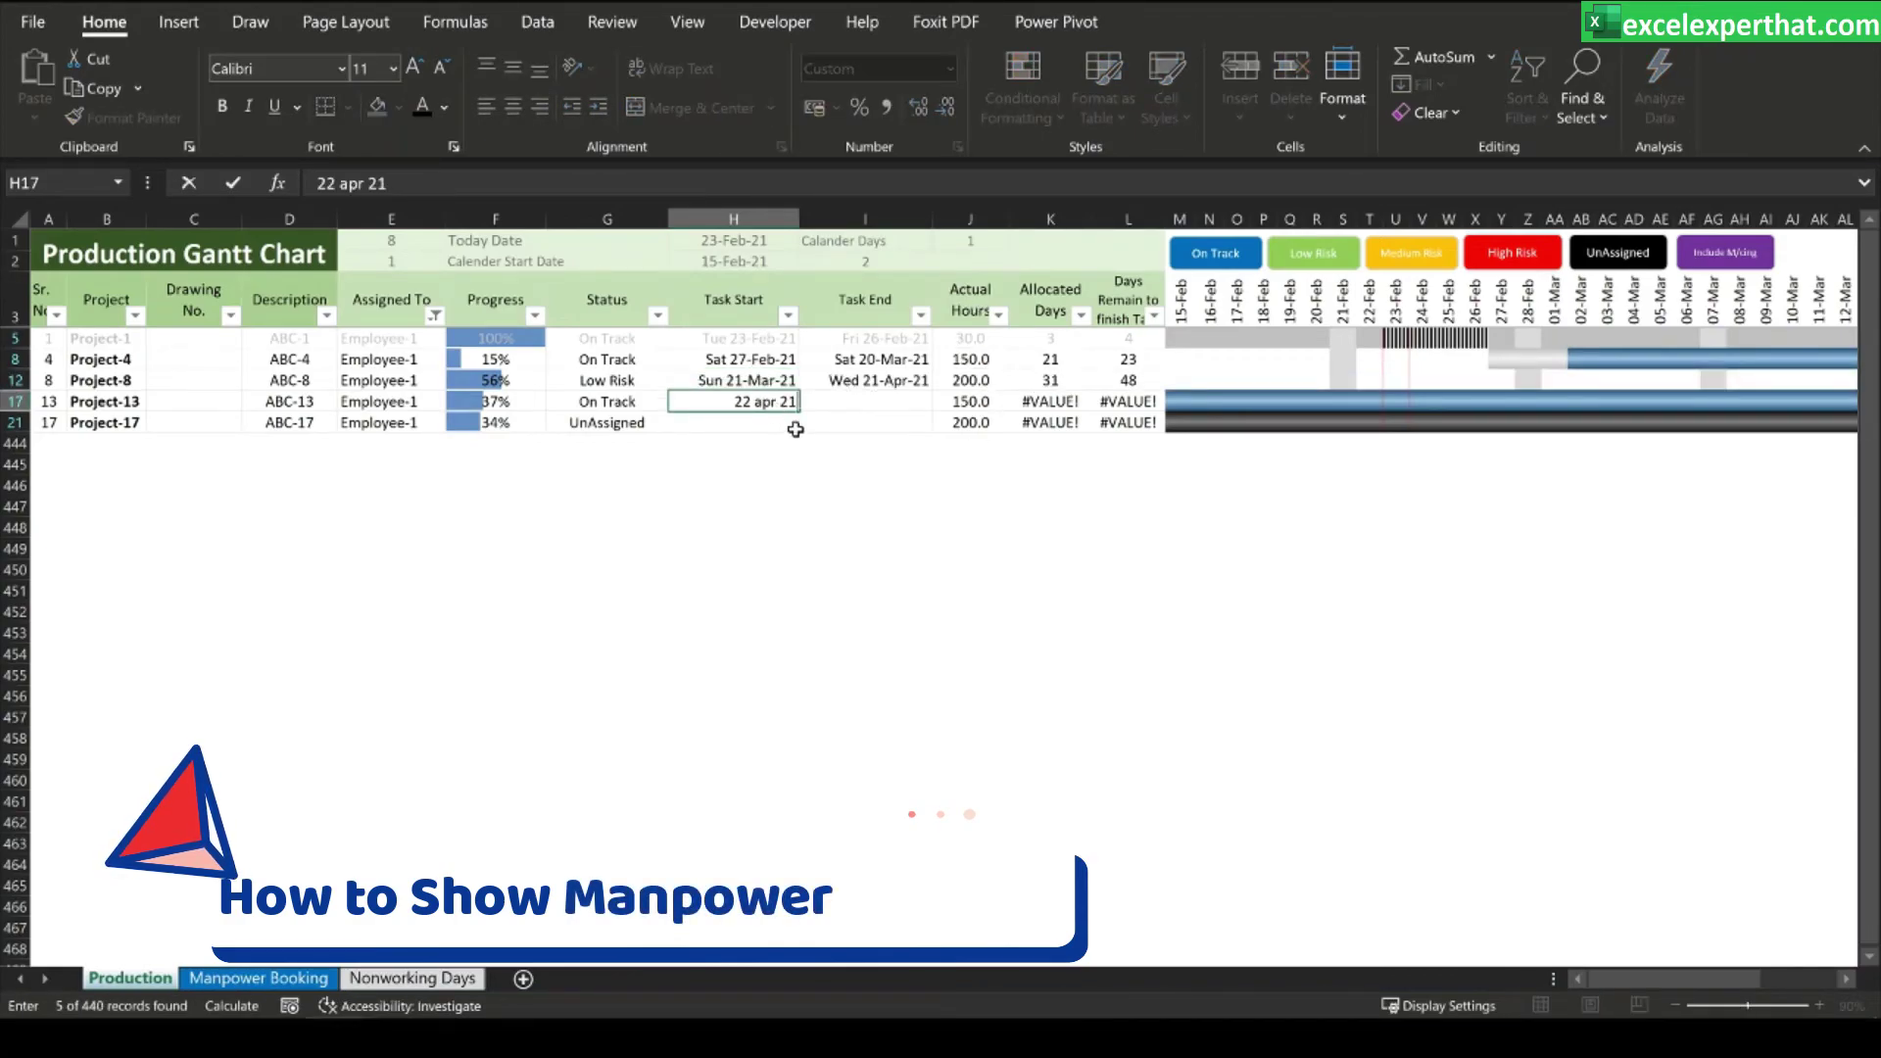
key(Return)
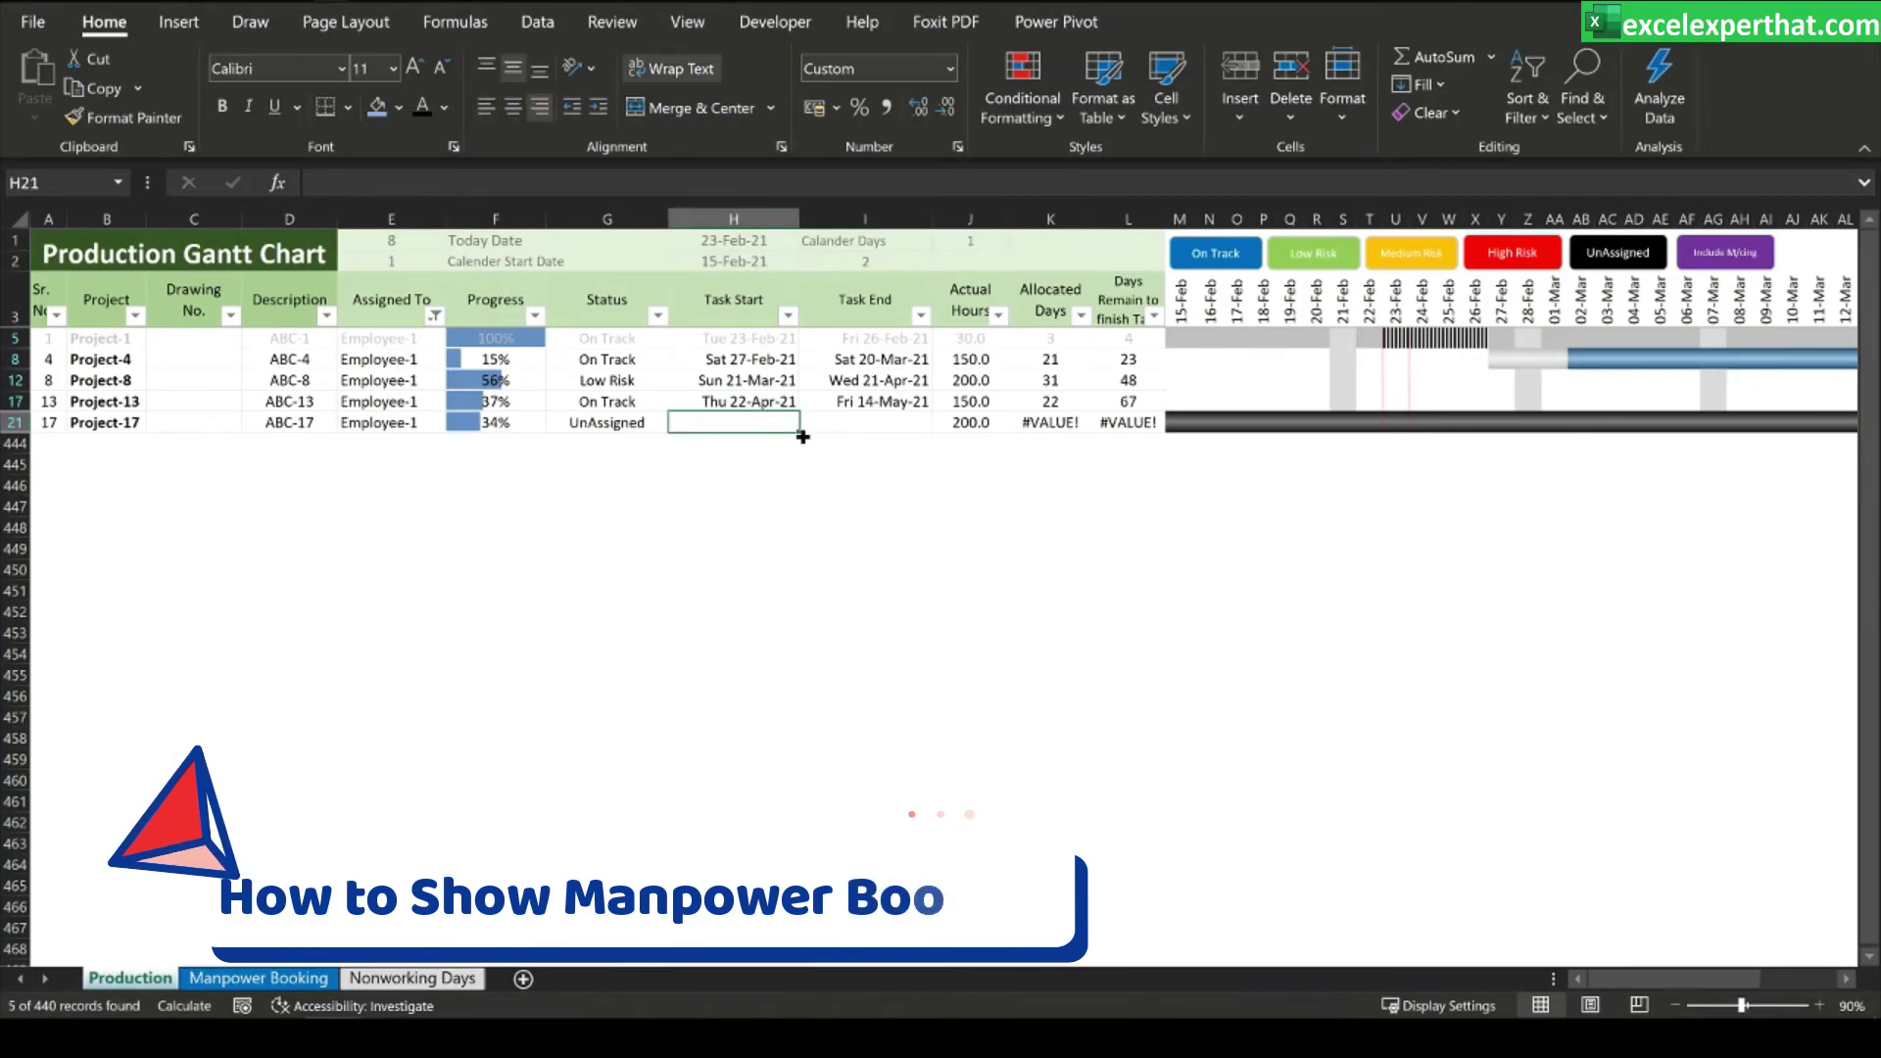
text(15 may 21)
key(Return)
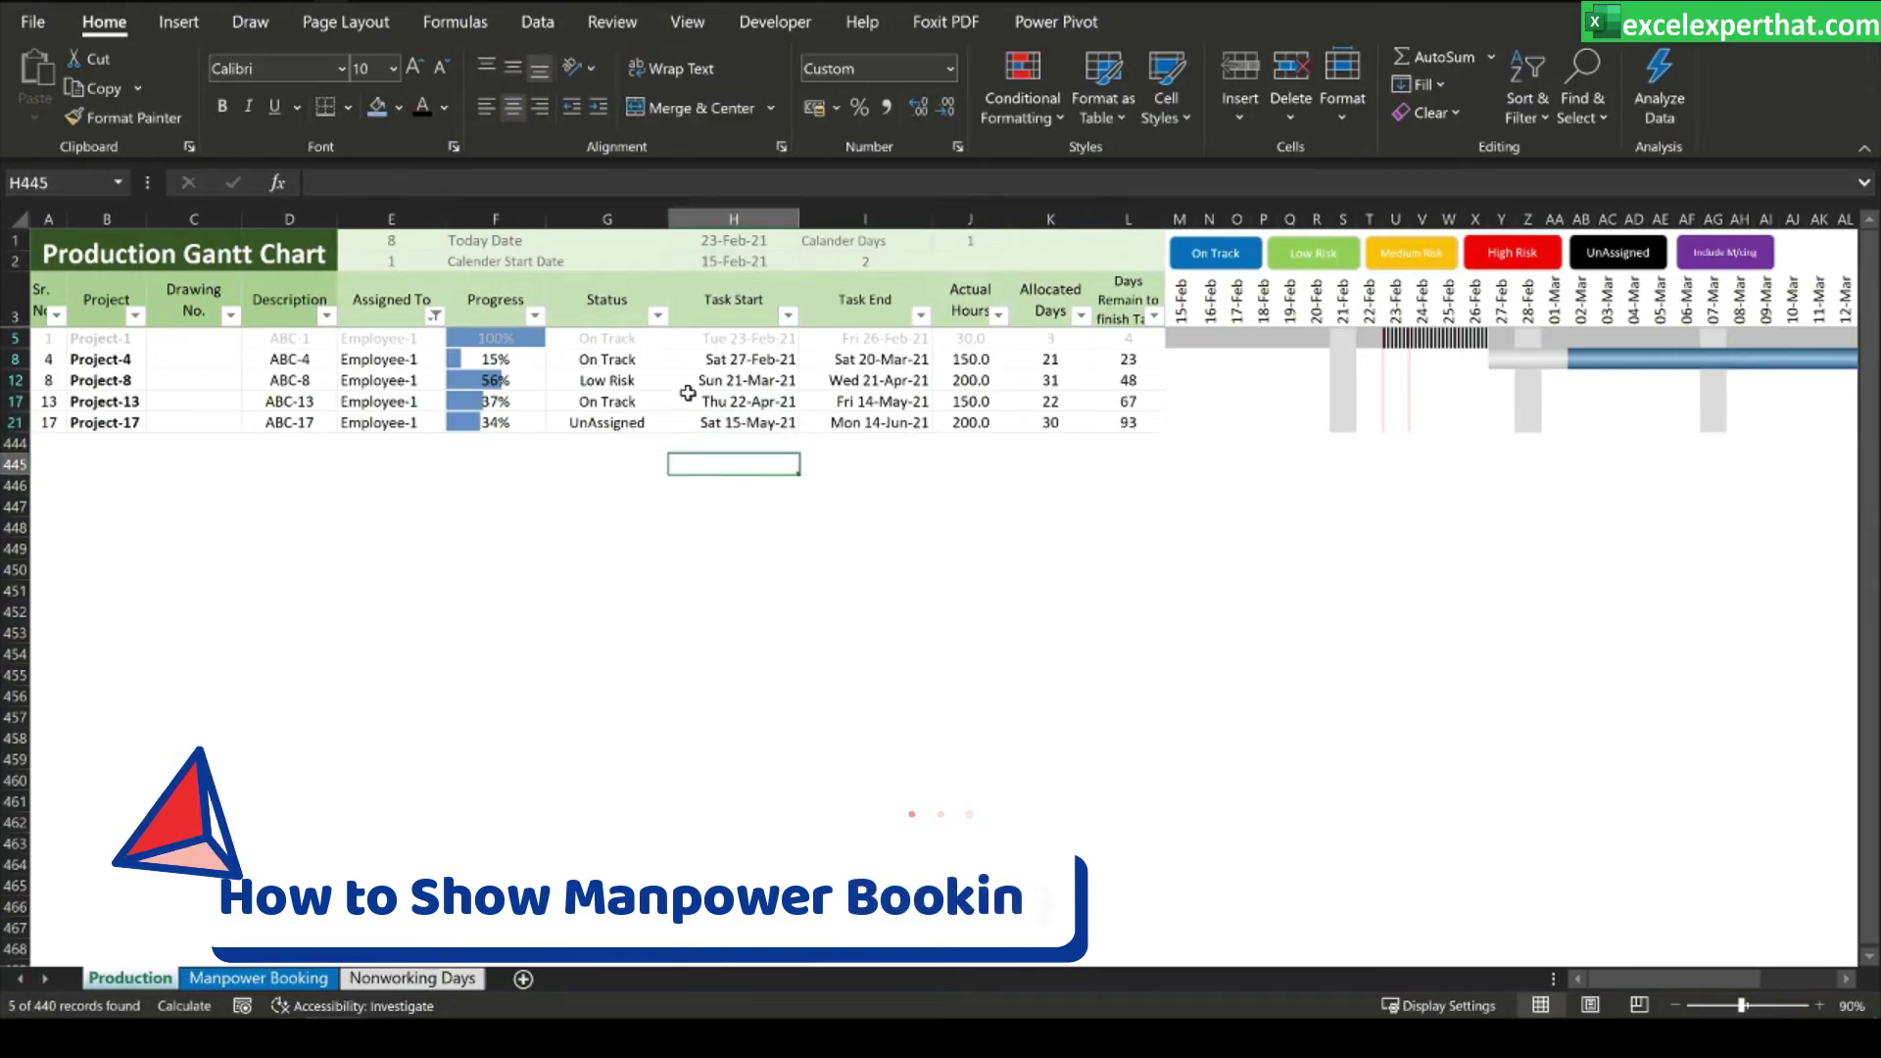
- Review the calculated dates, project names and assignees of Employee-1's filtered rows
drag(733, 338, 865, 422)
click(865, 527)
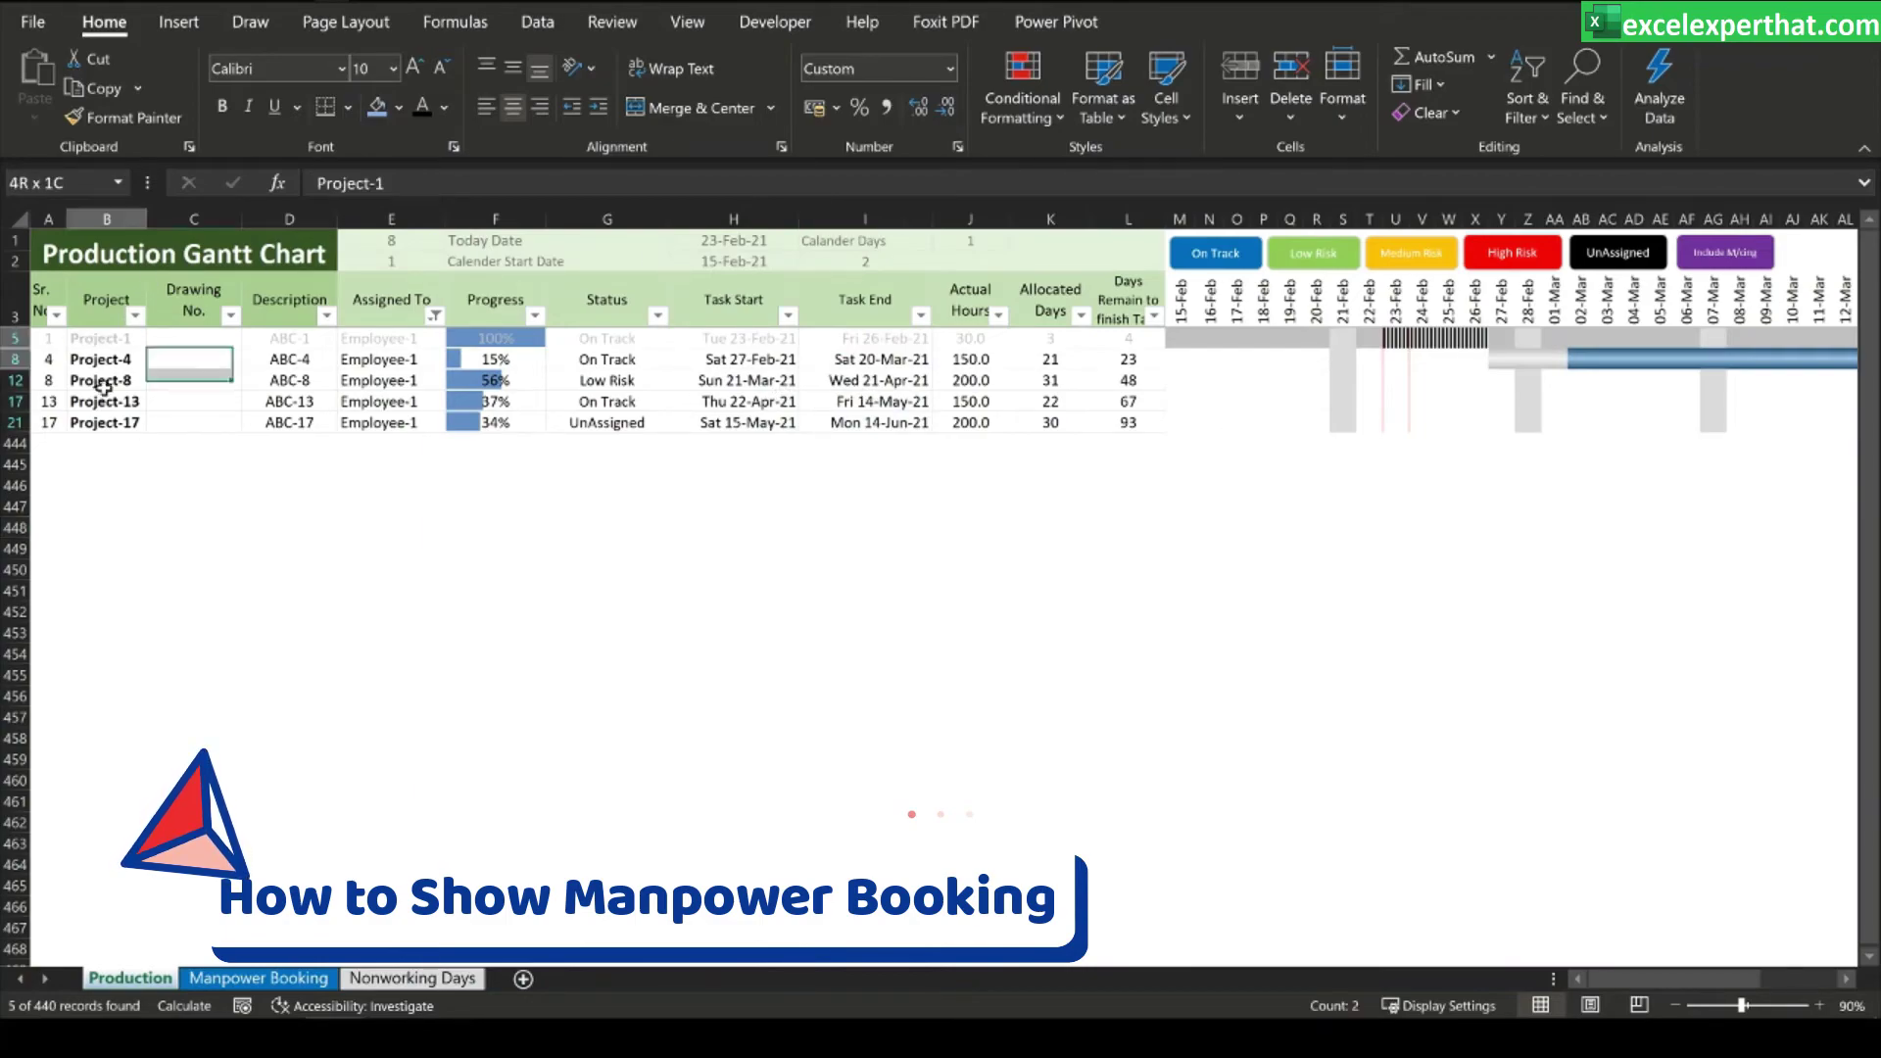
drag(105, 338, 157, 563)
drag(391, 338, 386, 578)
click(386, 612)
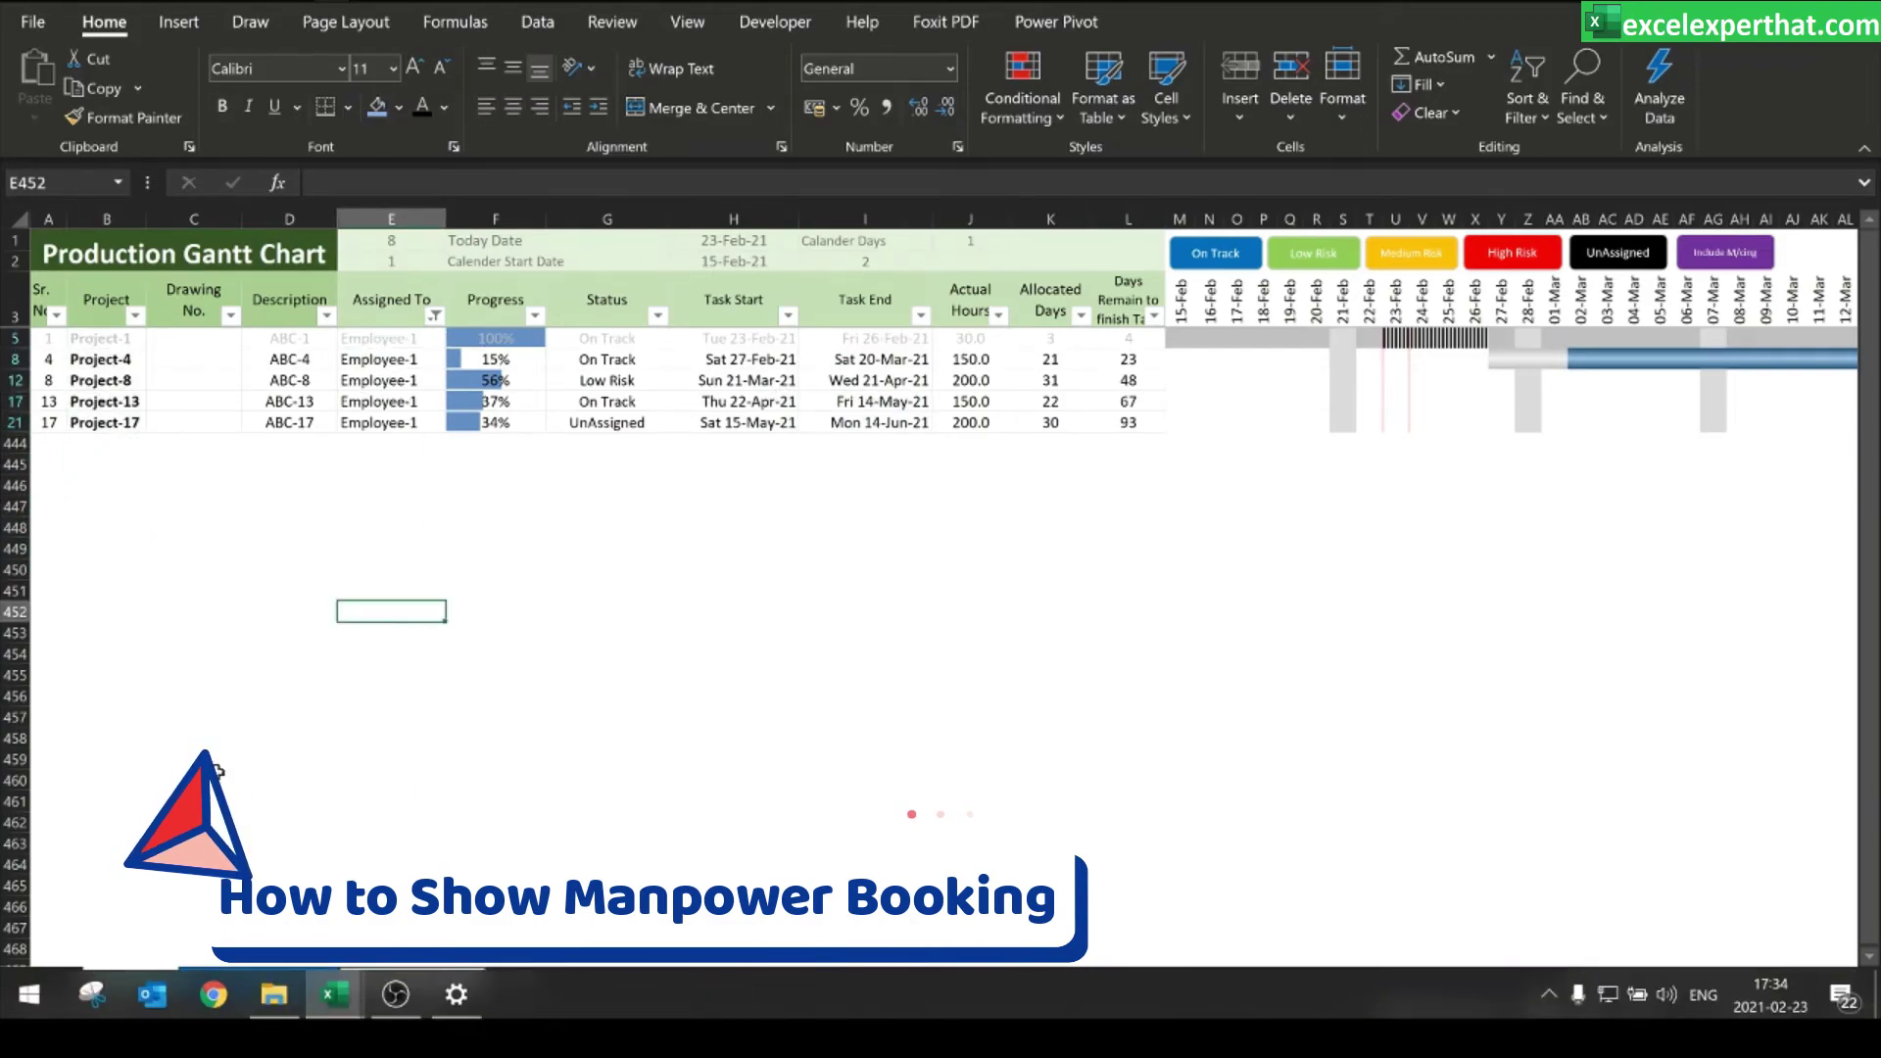
click(193, 780)
- On Manpower Booking, inspect the table and Employee-1's Task Start and Task End cells
click(224, 978)
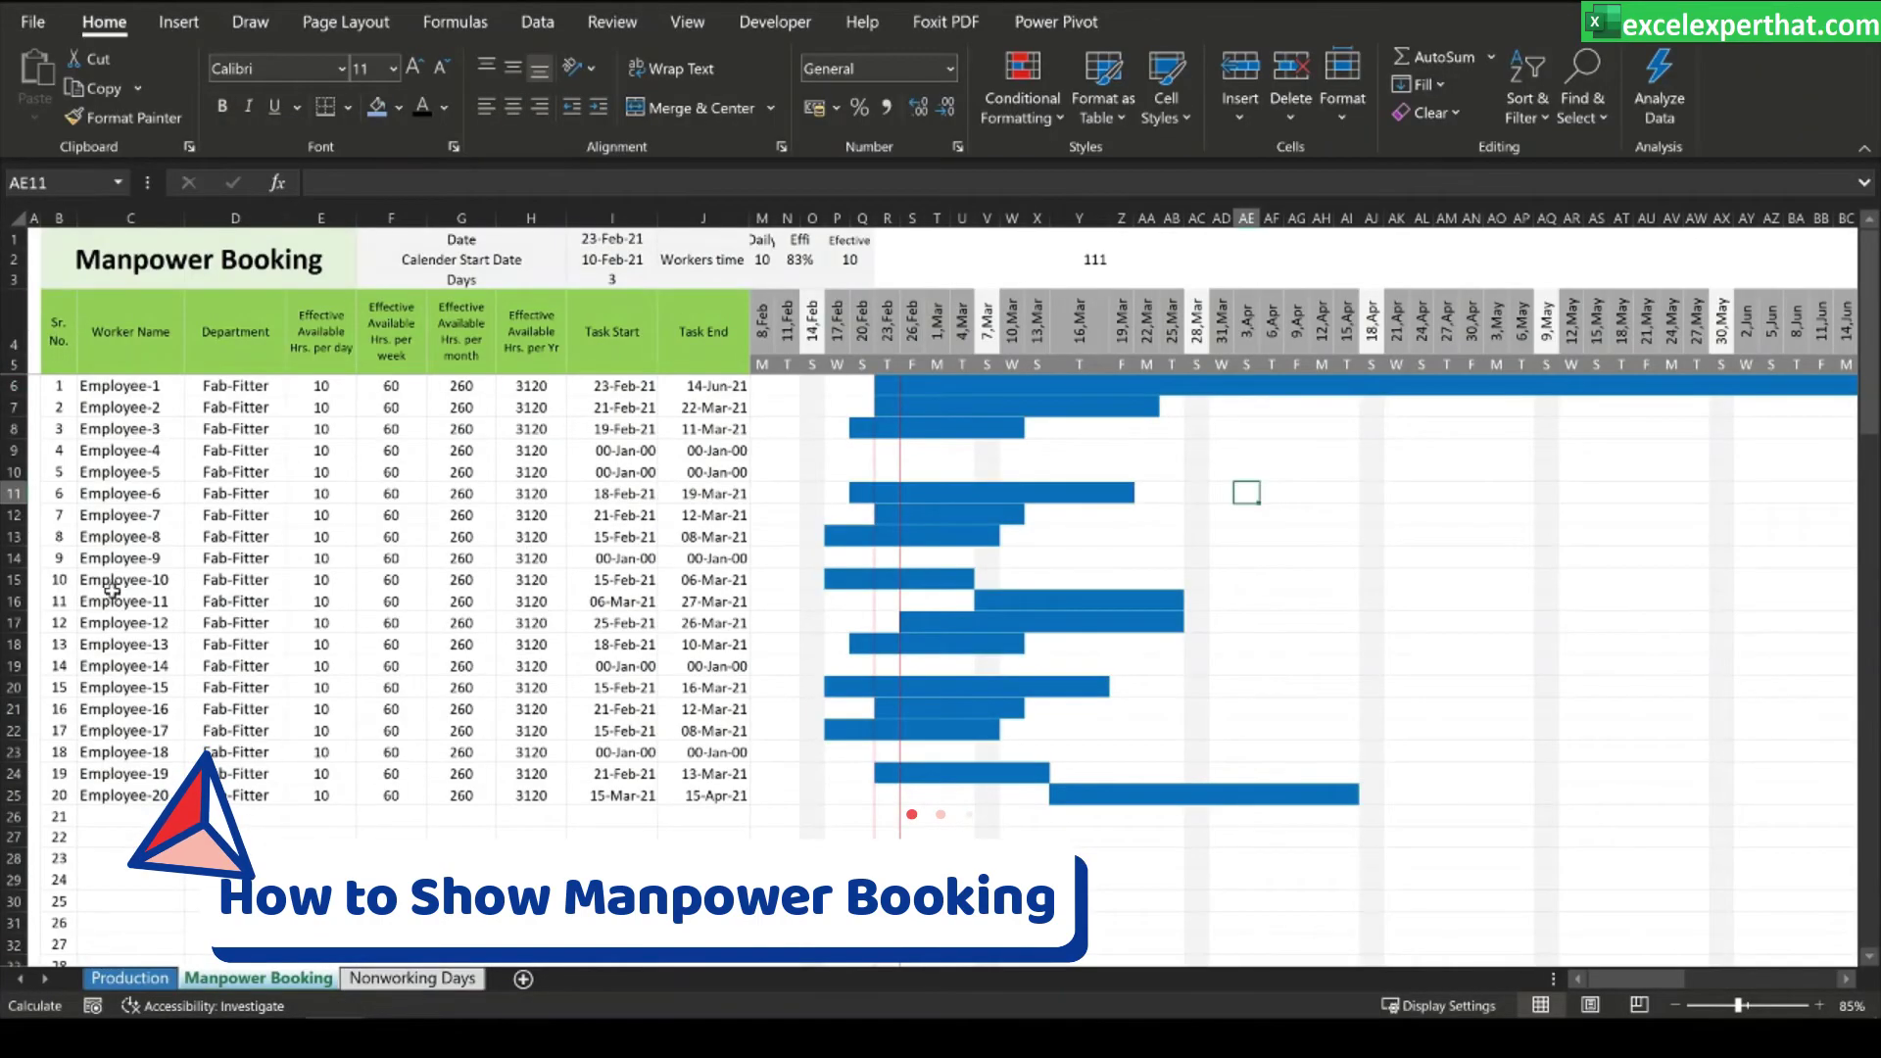
drag(68, 333, 740, 795)
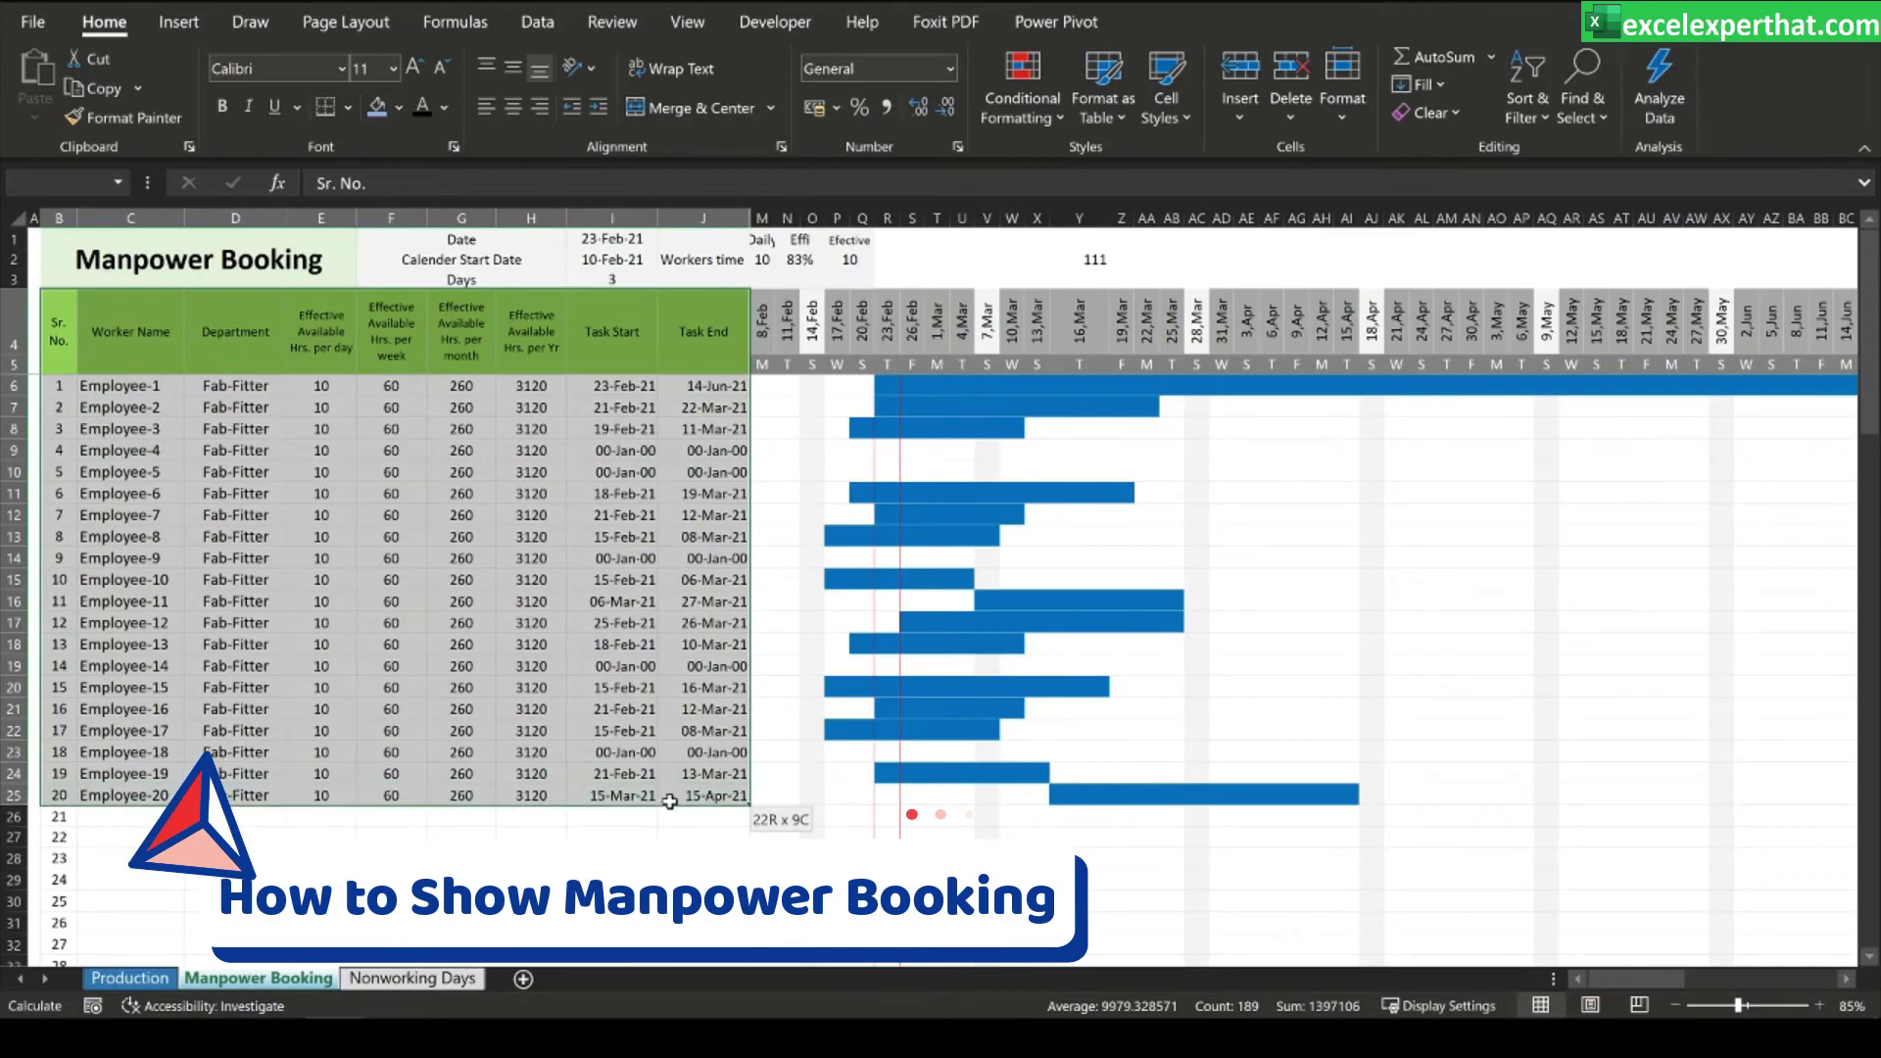
click(625, 836)
click(632, 389)
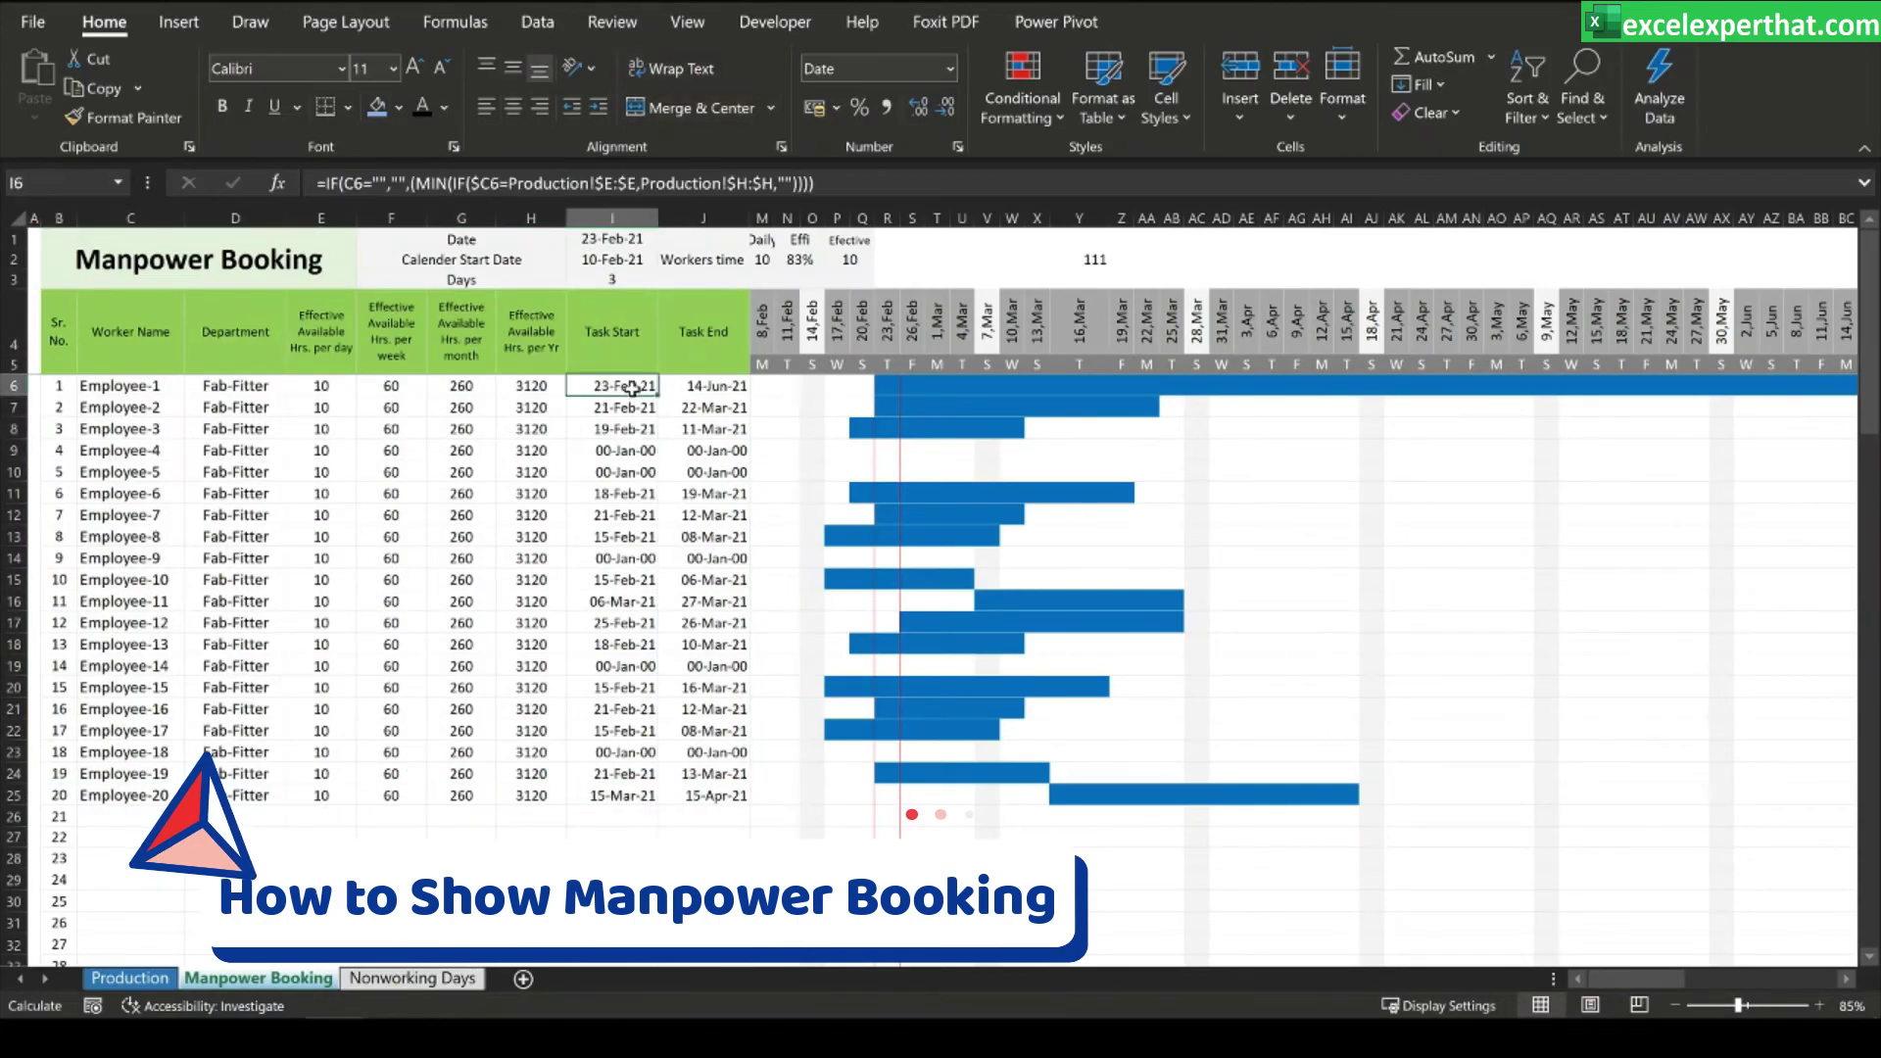
click(621, 347)
click(696, 344)
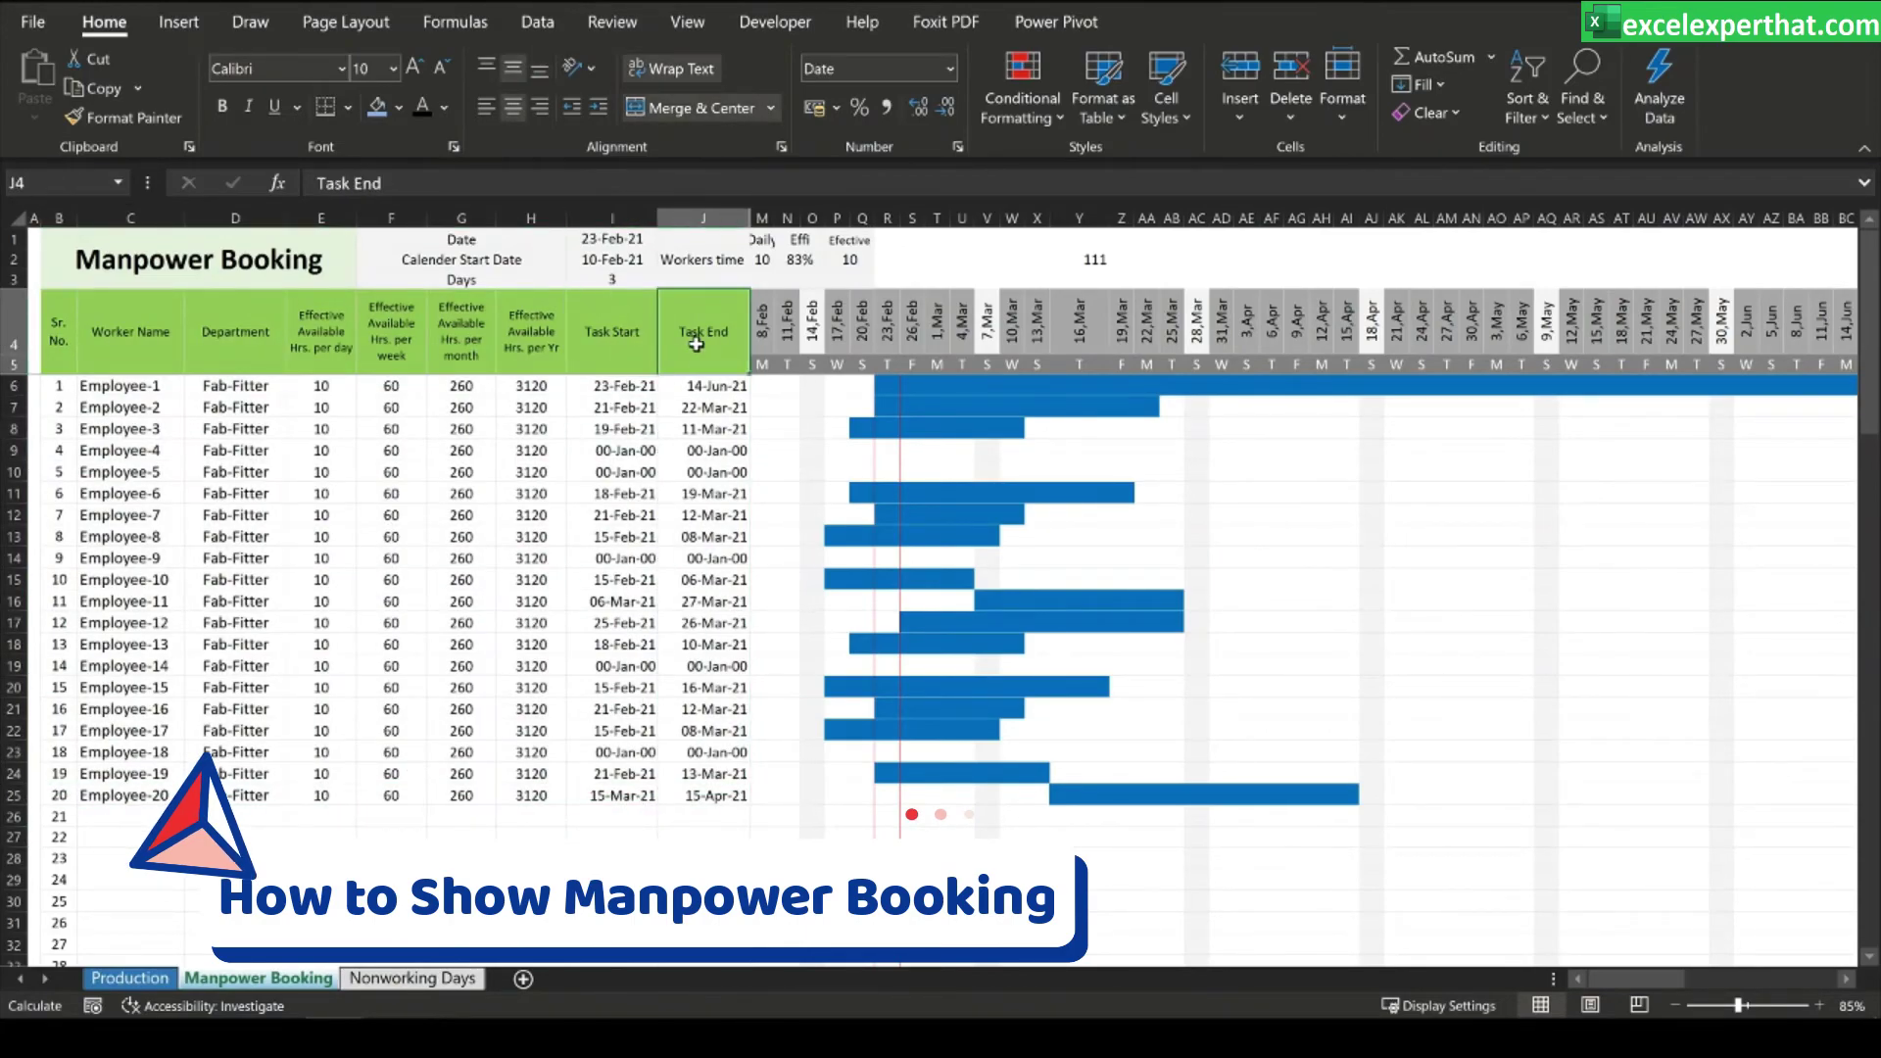
click(27, 386)
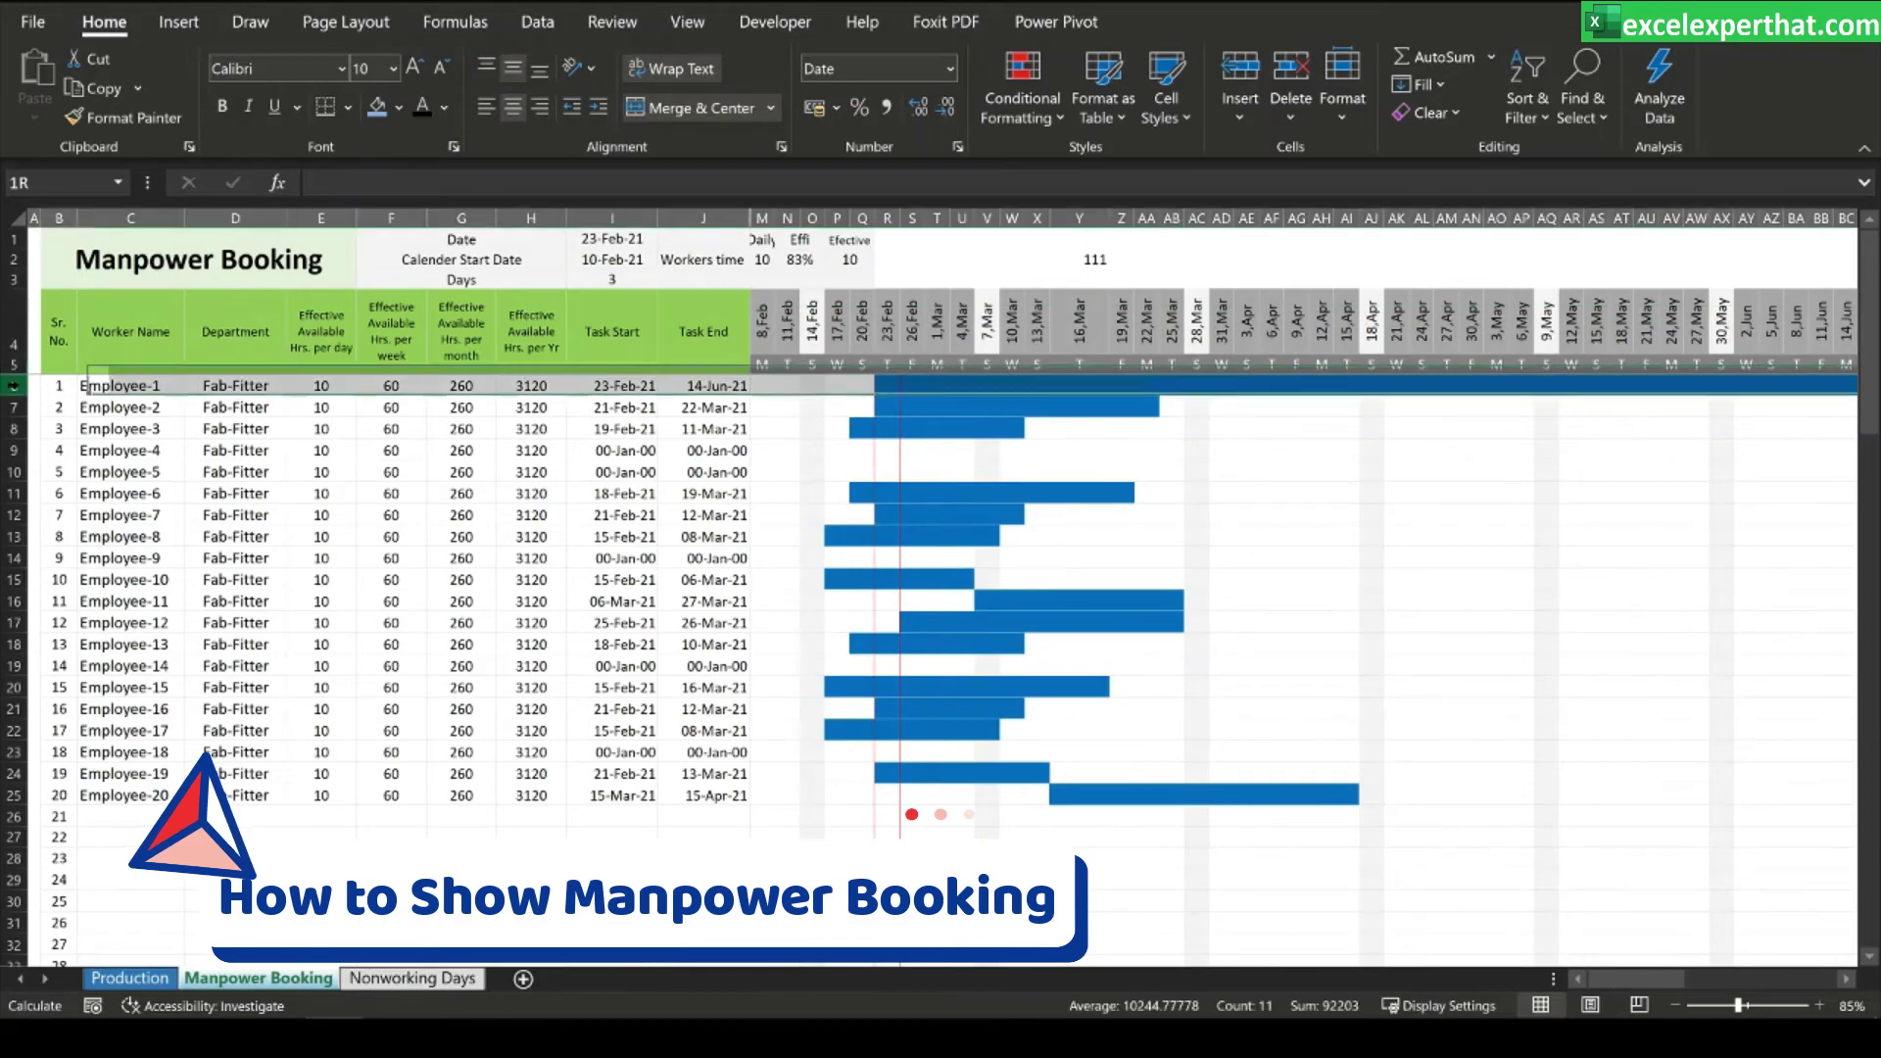
click(144, 390)
click(130, 879)
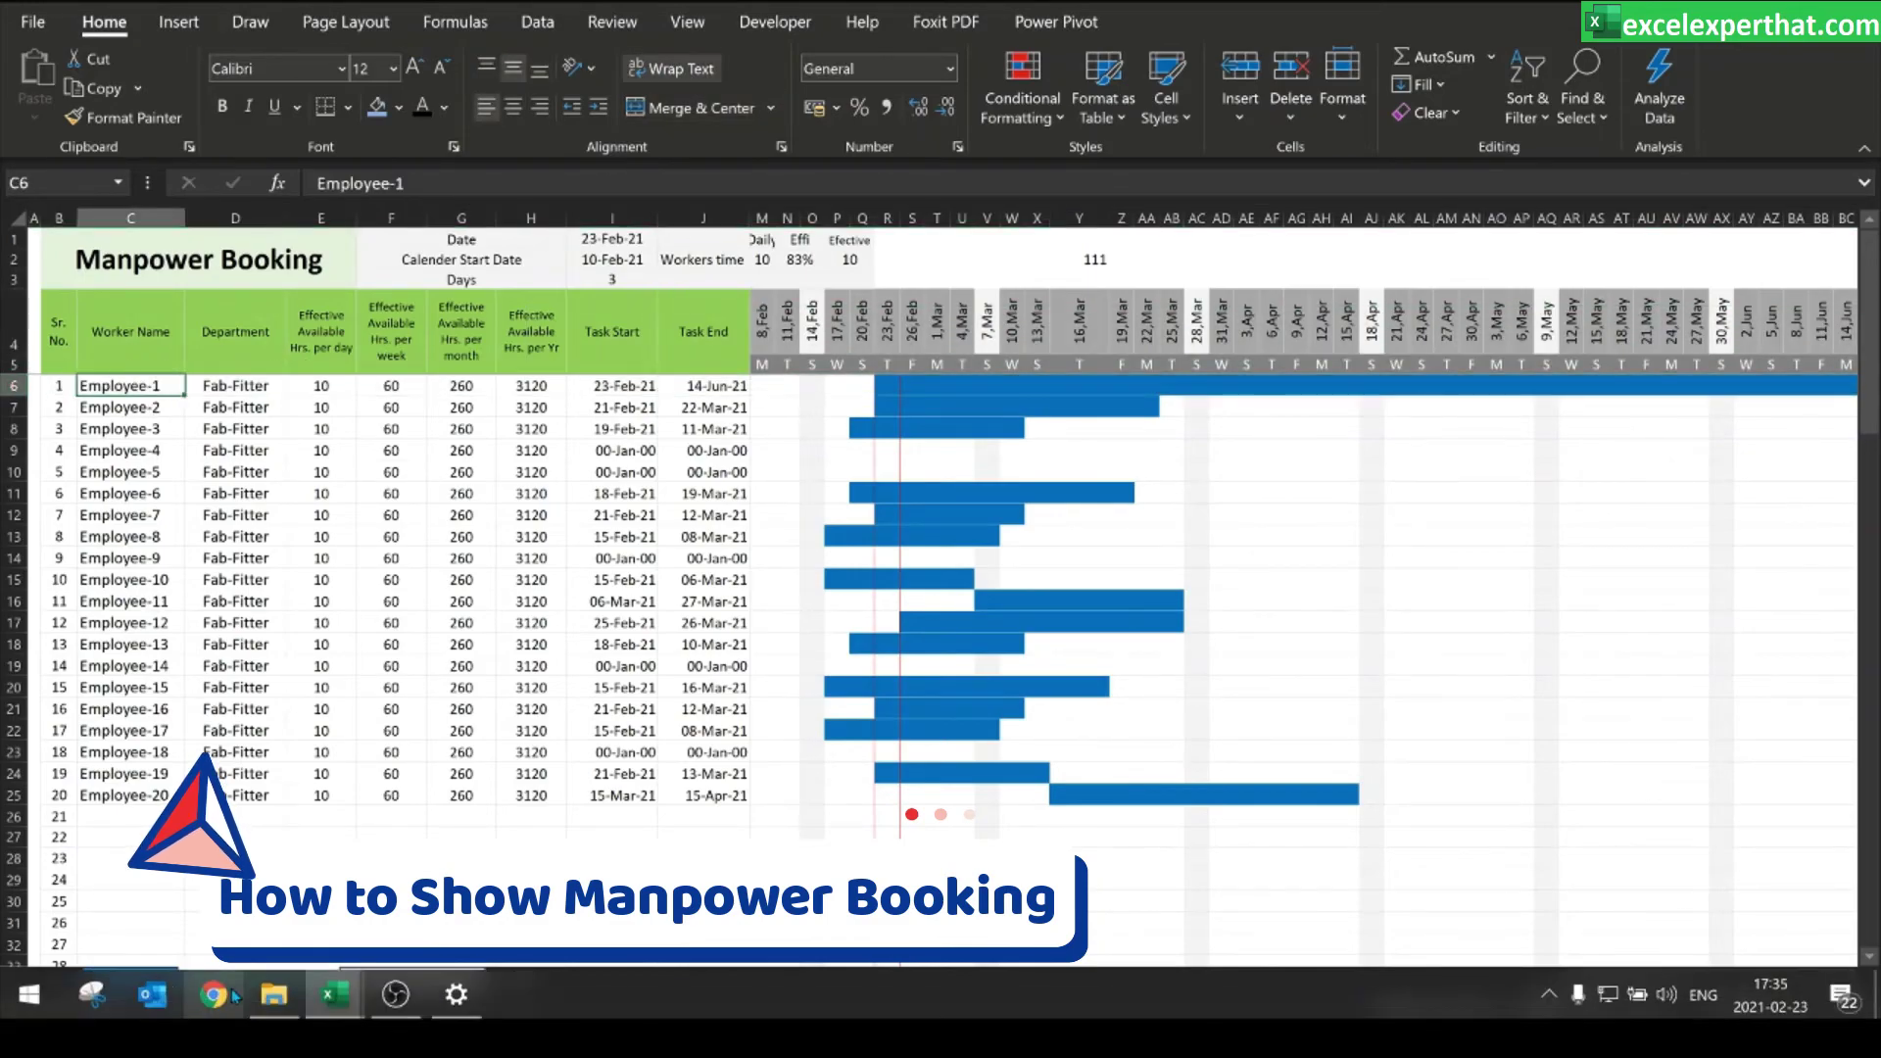
- Check Project-1's start and Project-17's end formula on Production, then return to Manpower Booking
click(147, 977)
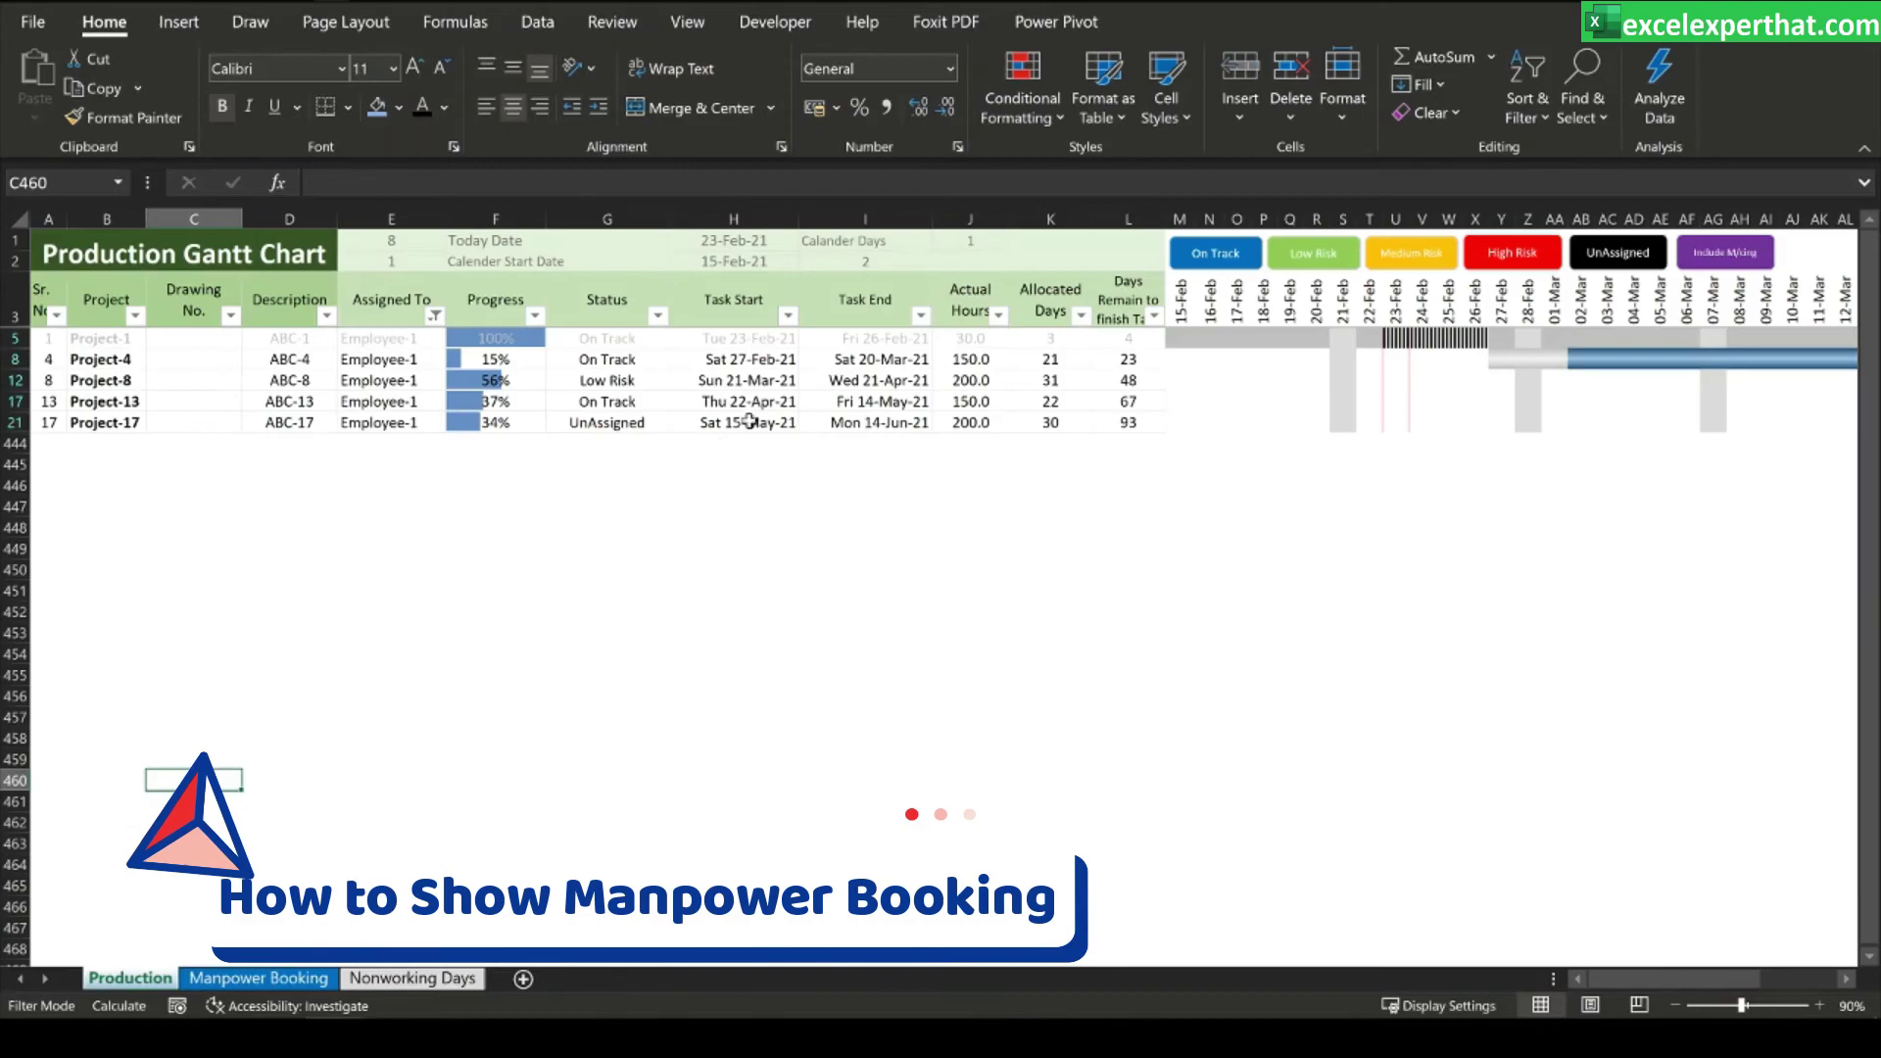
click(757, 341)
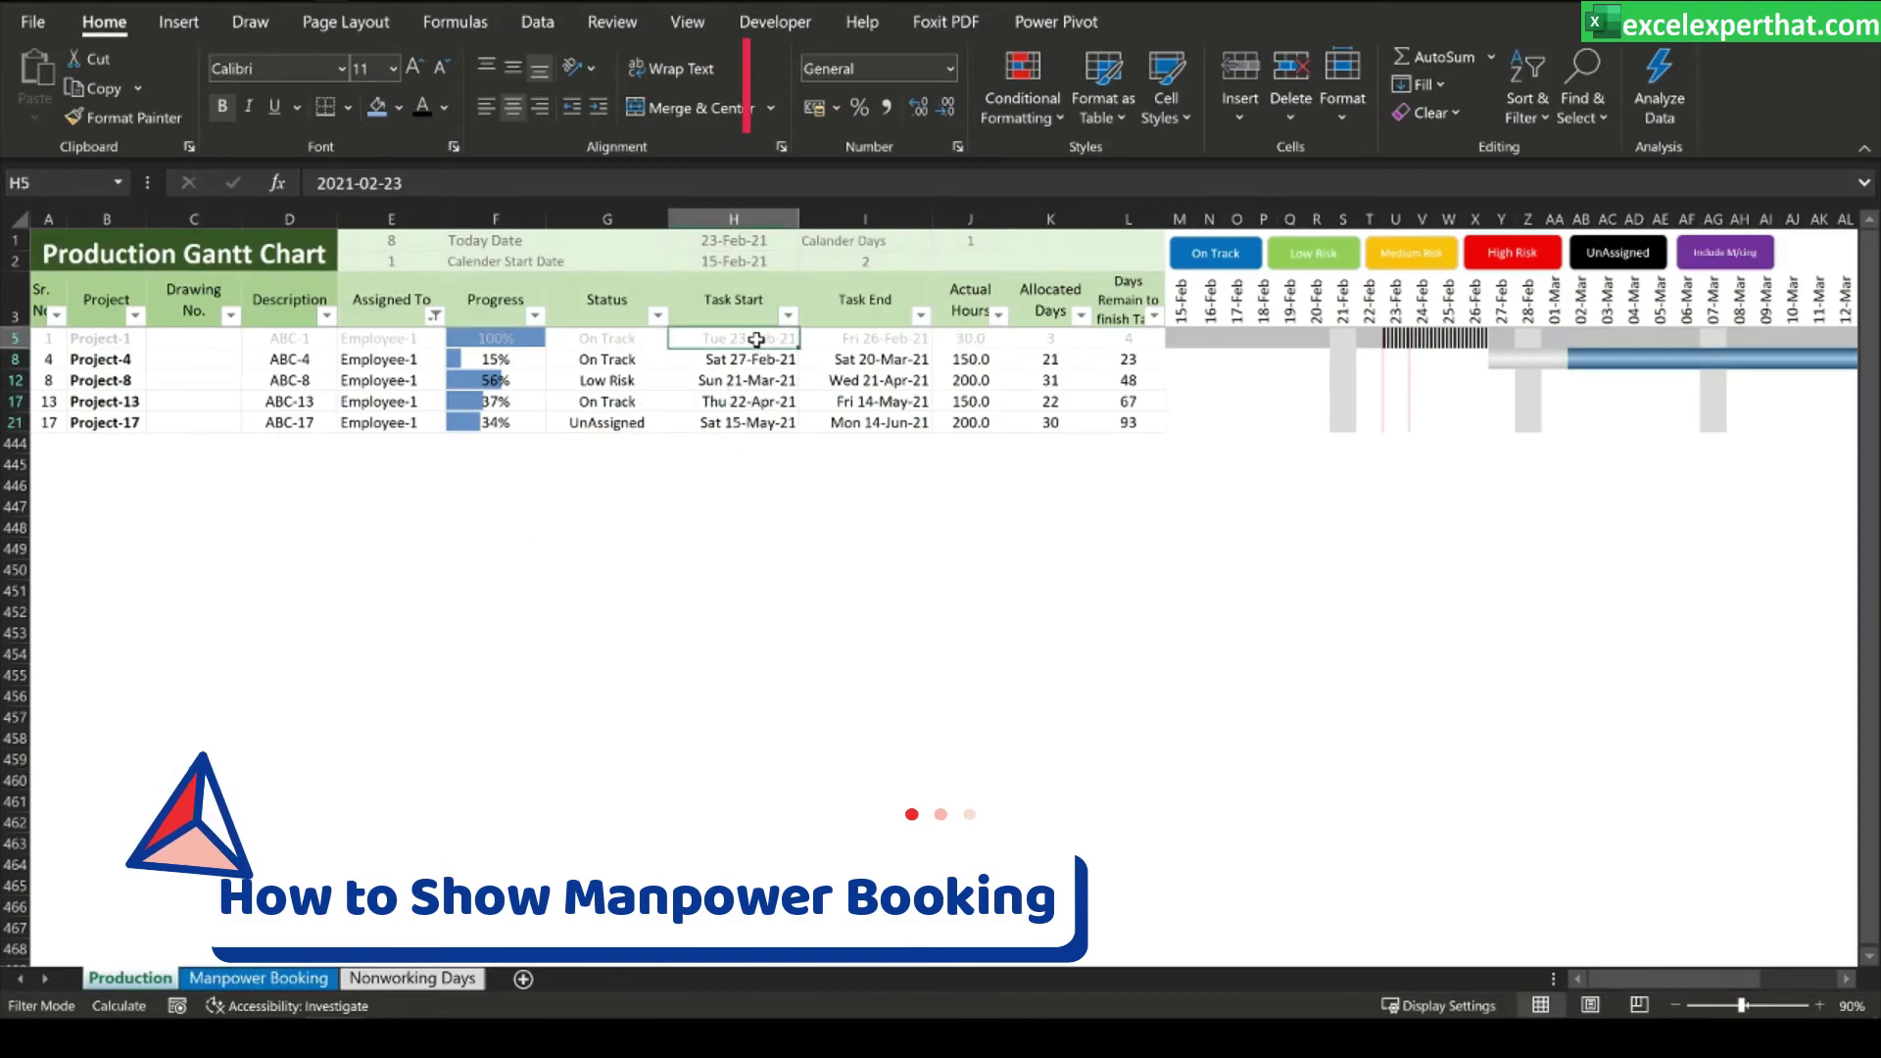
click(904, 424)
click(862, 559)
key(ctrl+Page_Down)
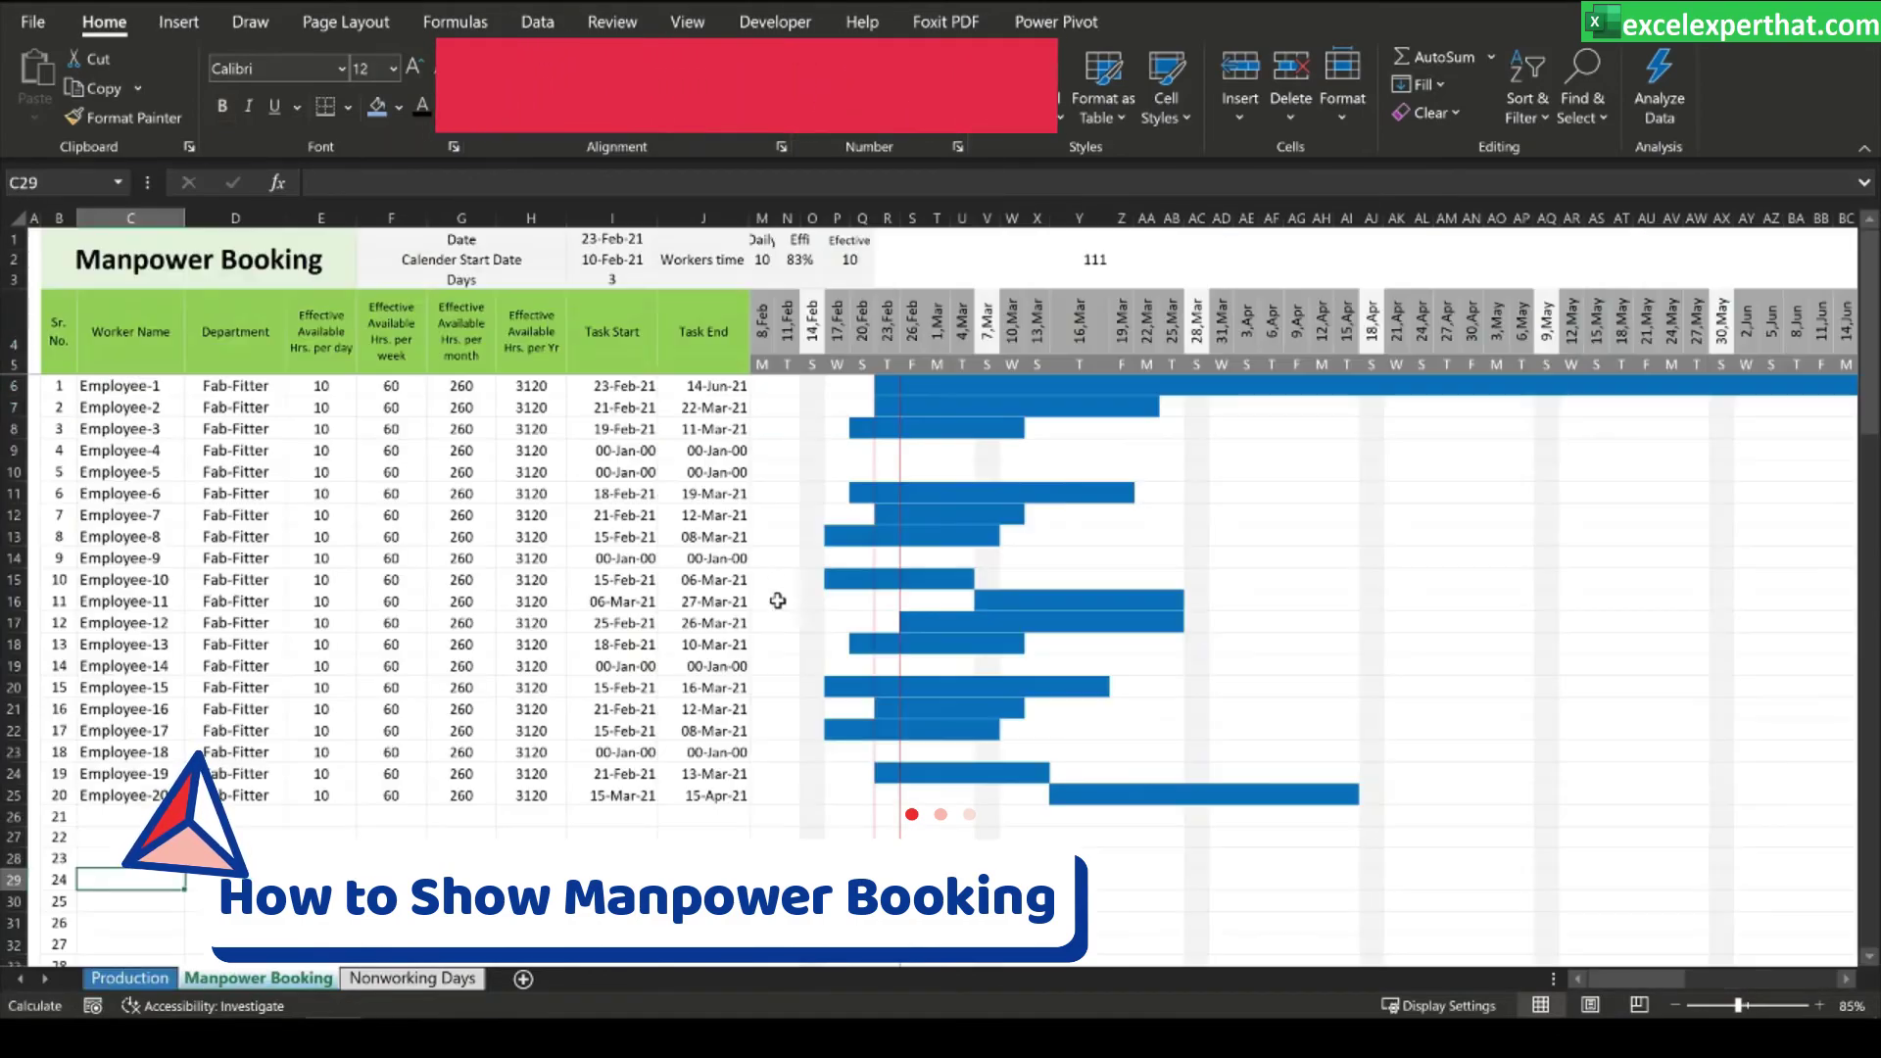
- Review Employee-1's Task Start formula against Production's Task Start column H
click(630, 388)
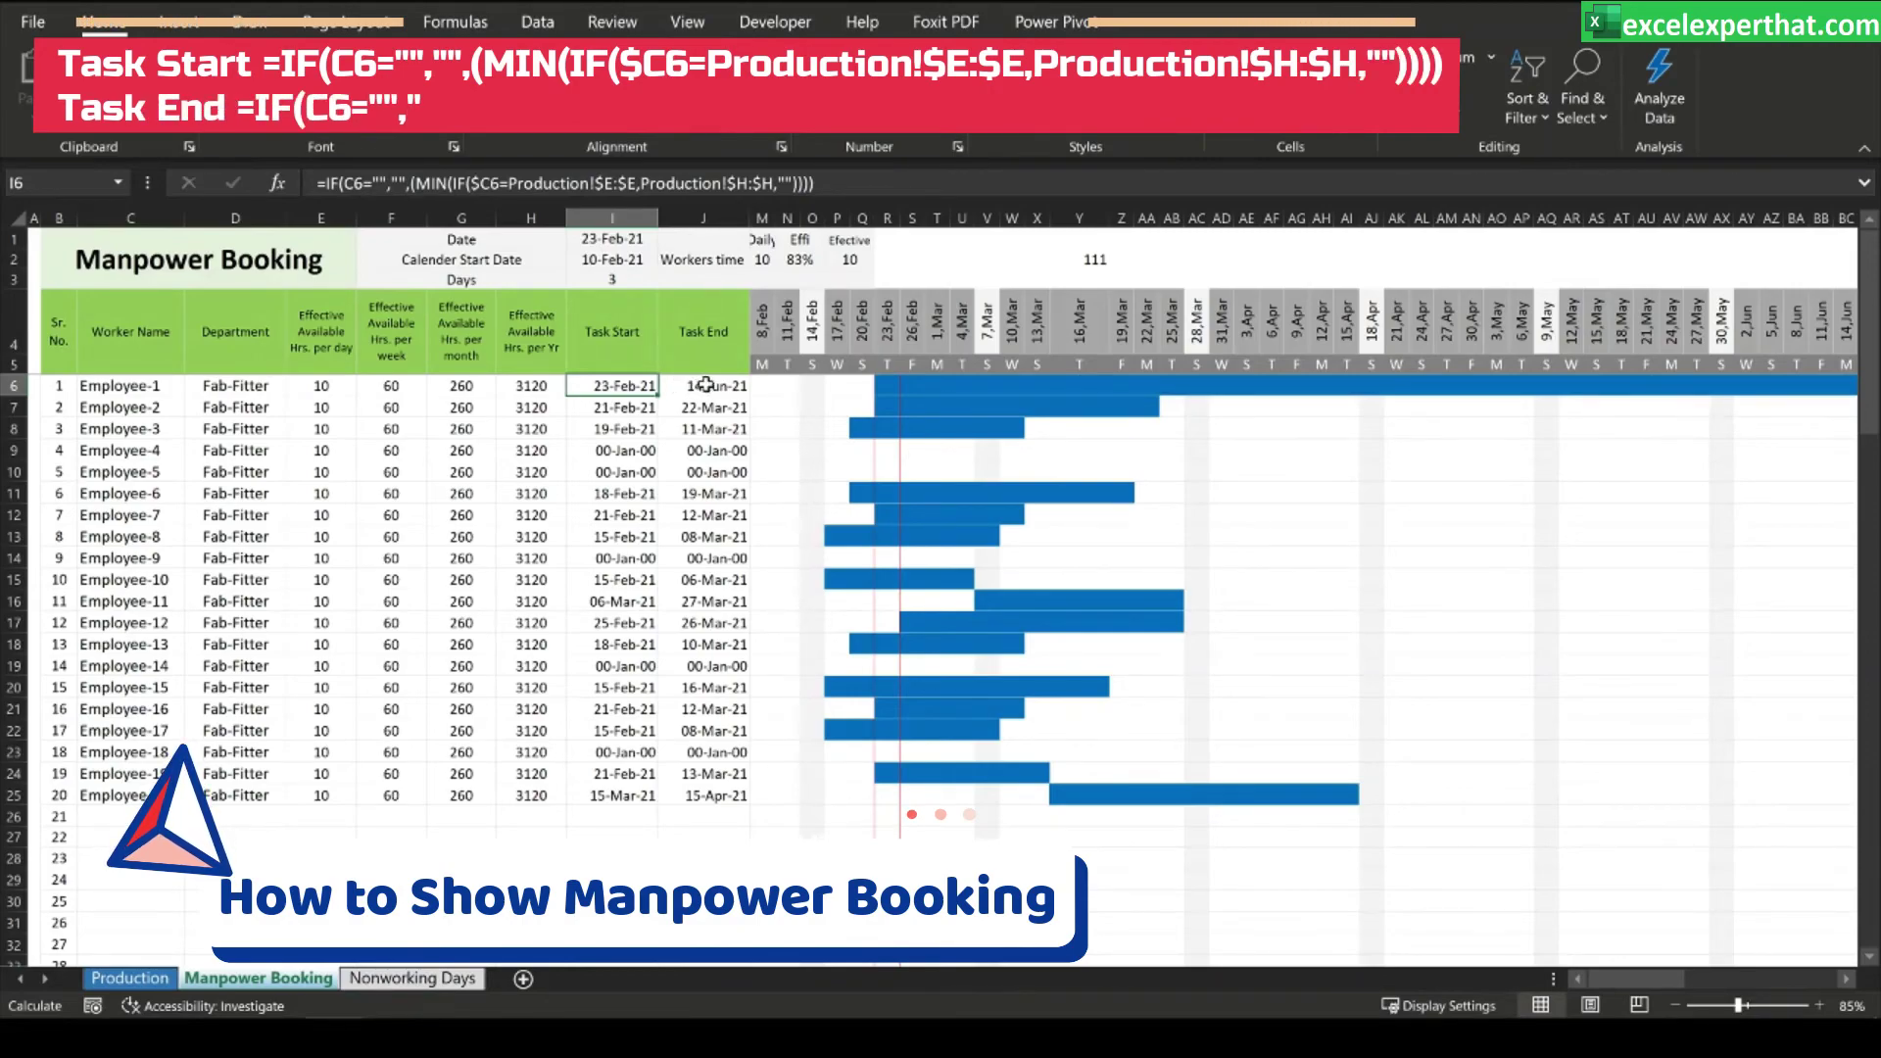
click(330, 184)
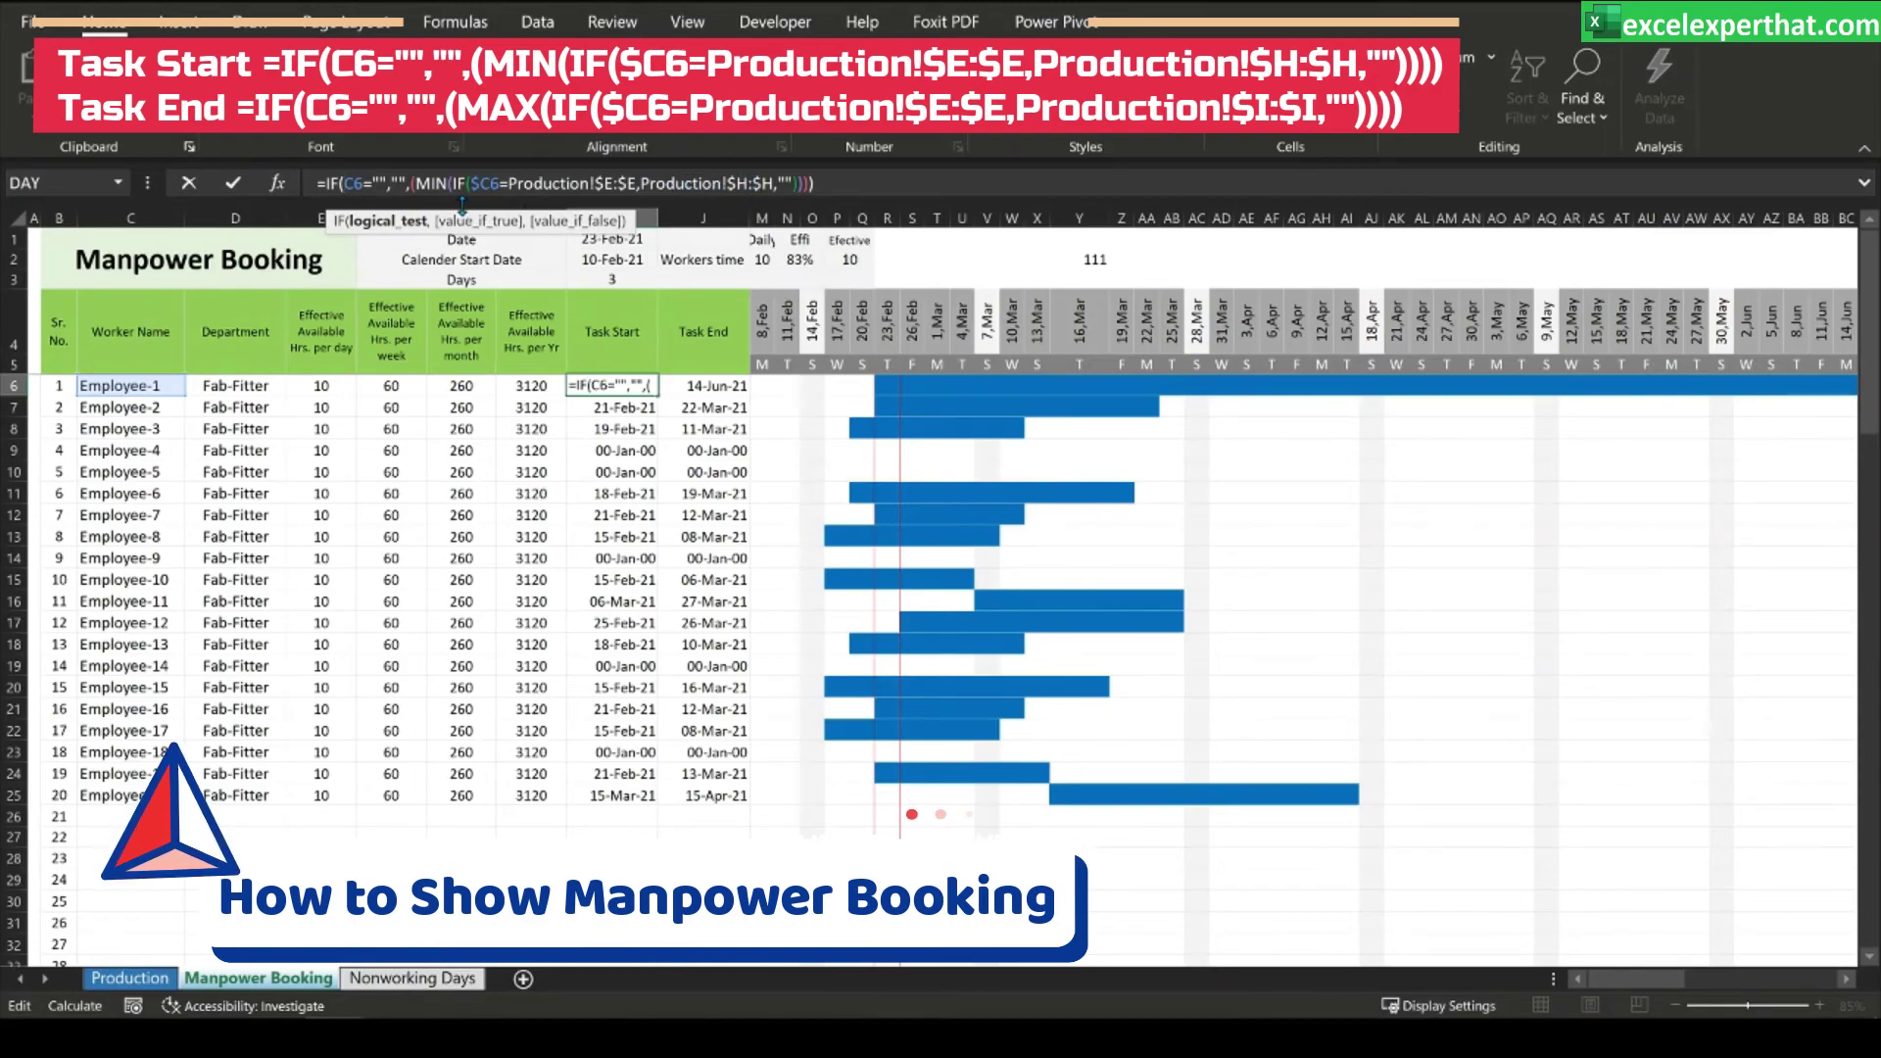
key(ctrl+Return)
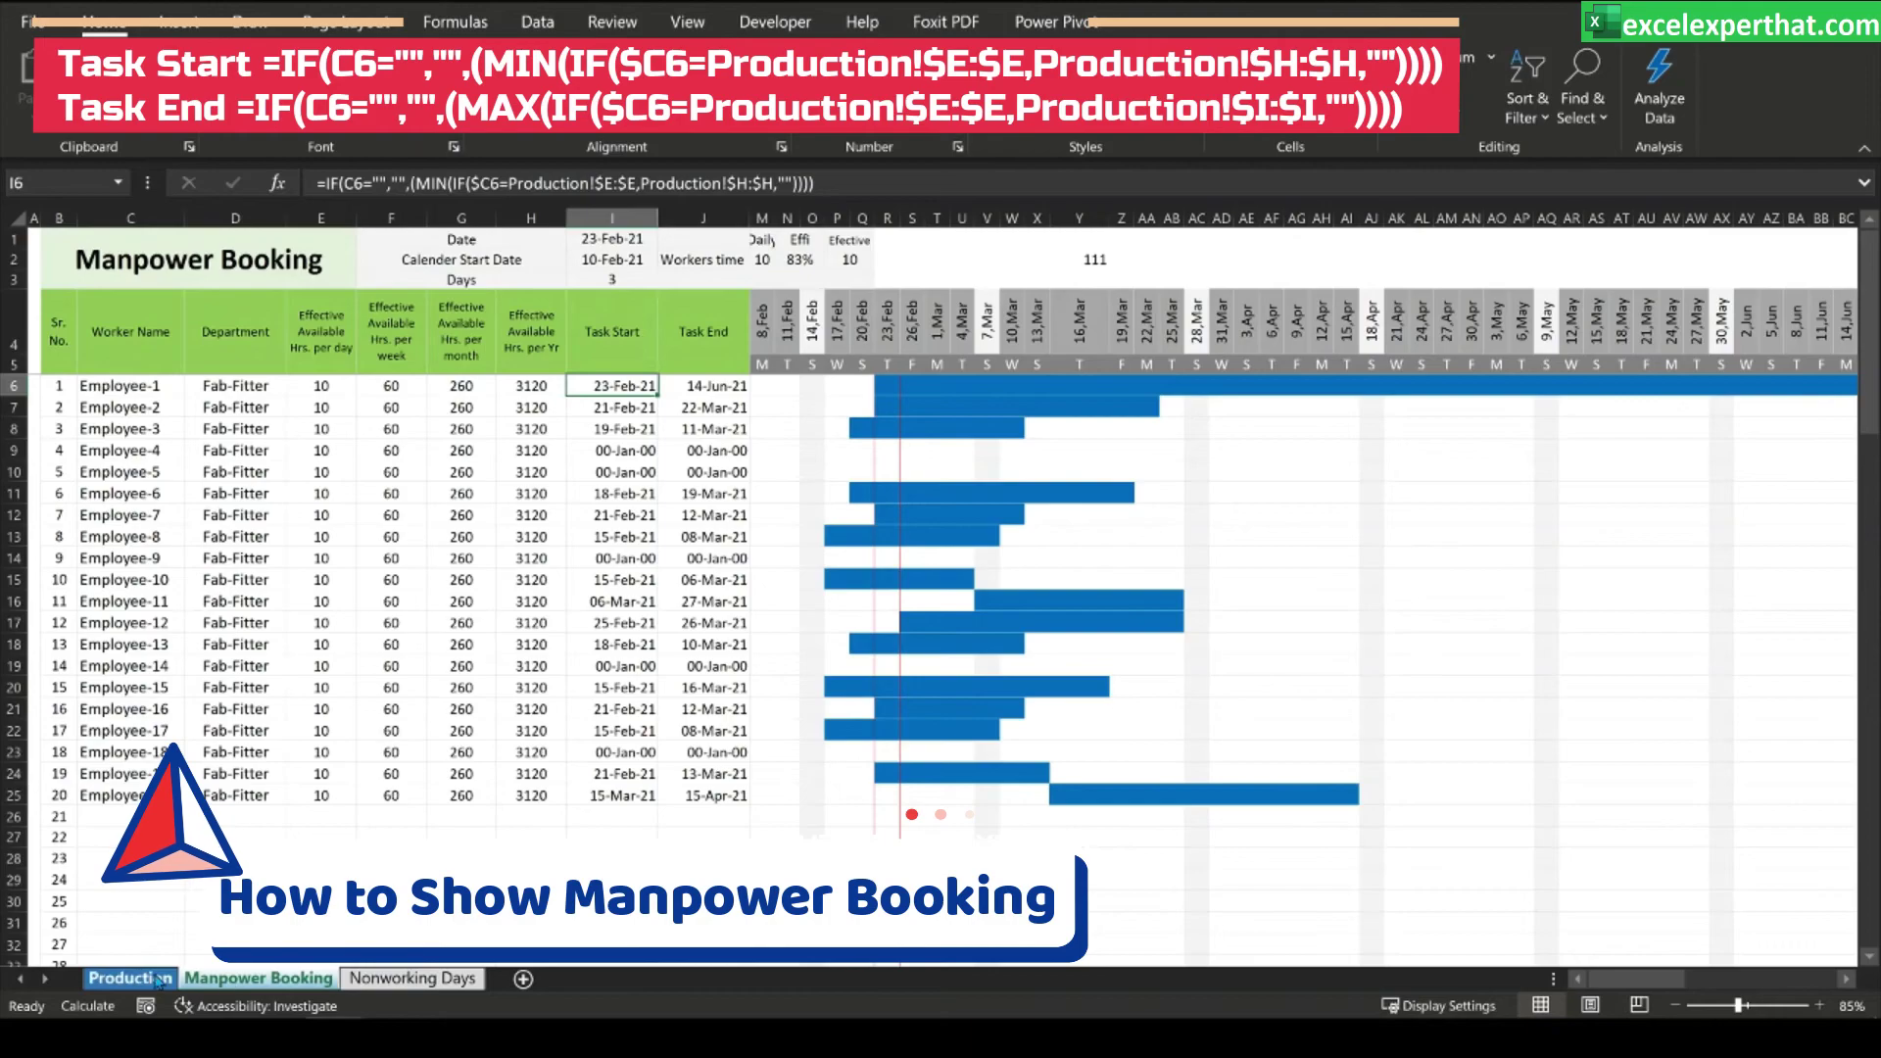
click(132, 978)
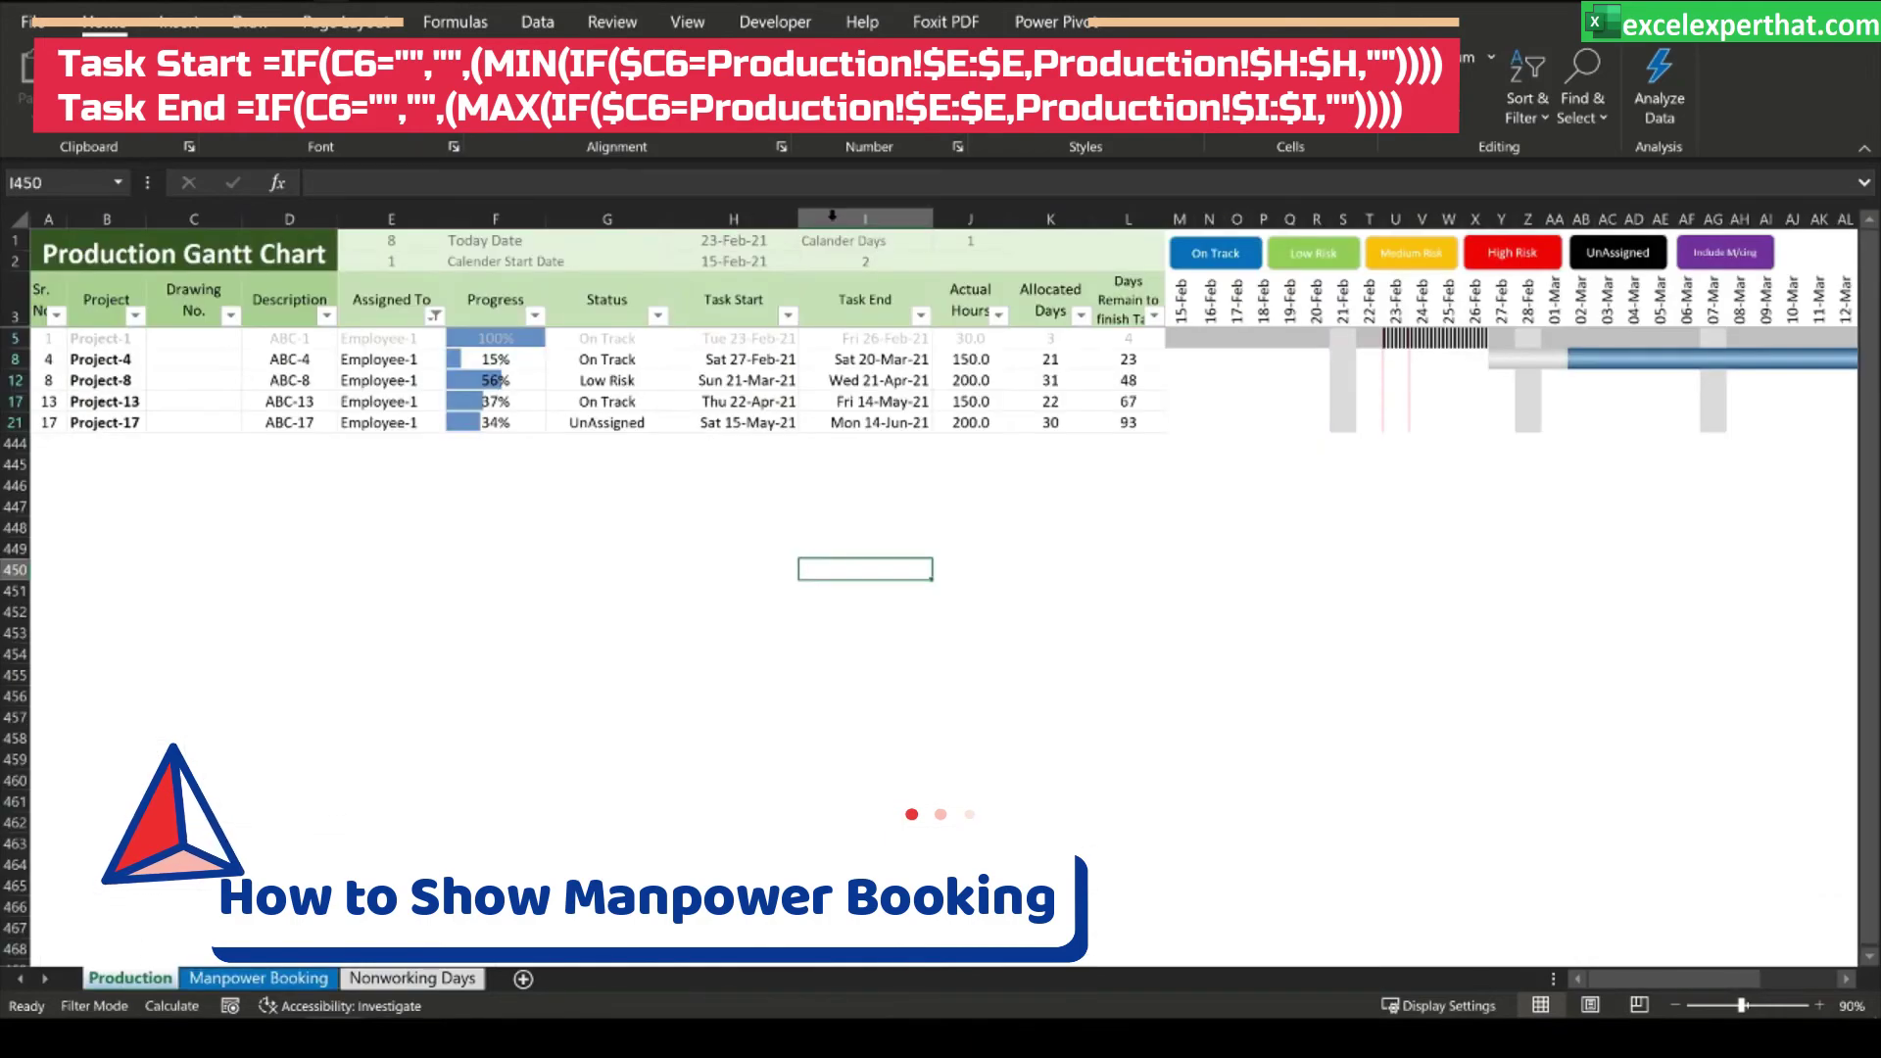
click(733, 217)
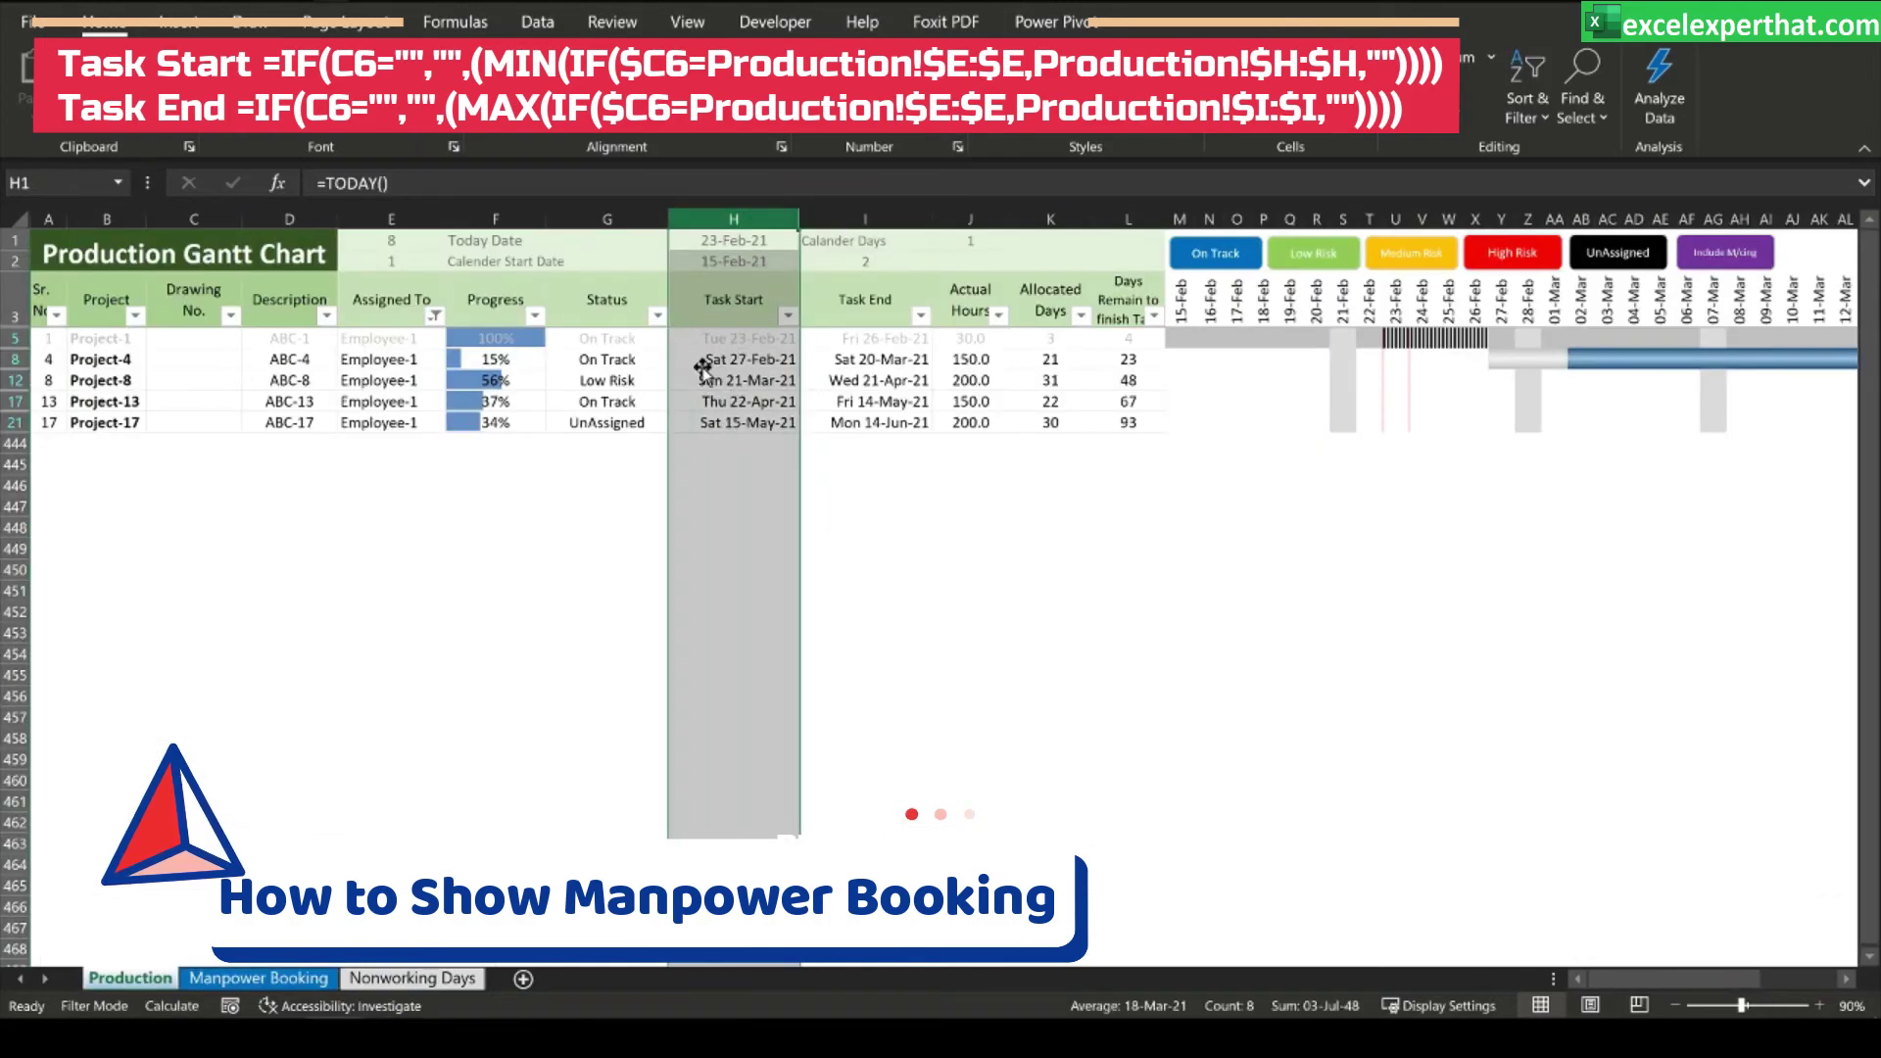
click(258, 978)
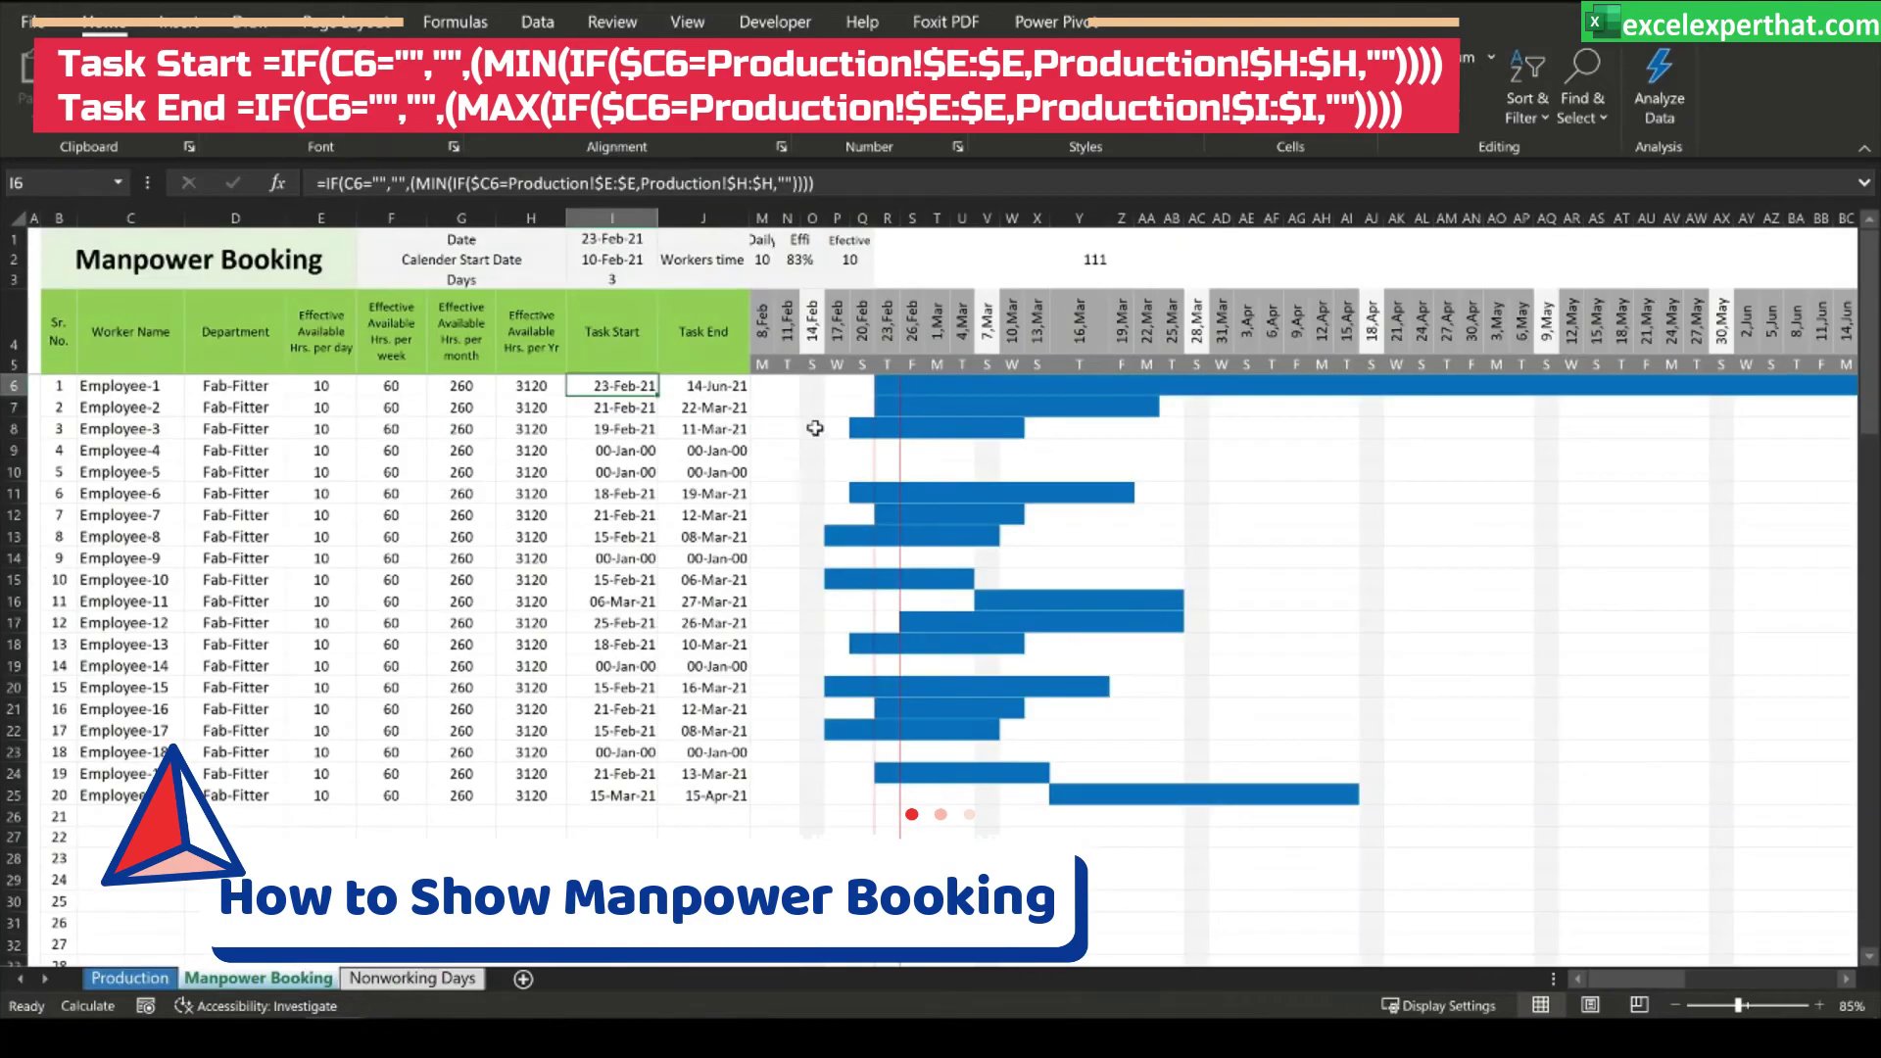
- Check Employee-1's Task End formula against Production's Task End column I
click(729, 390)
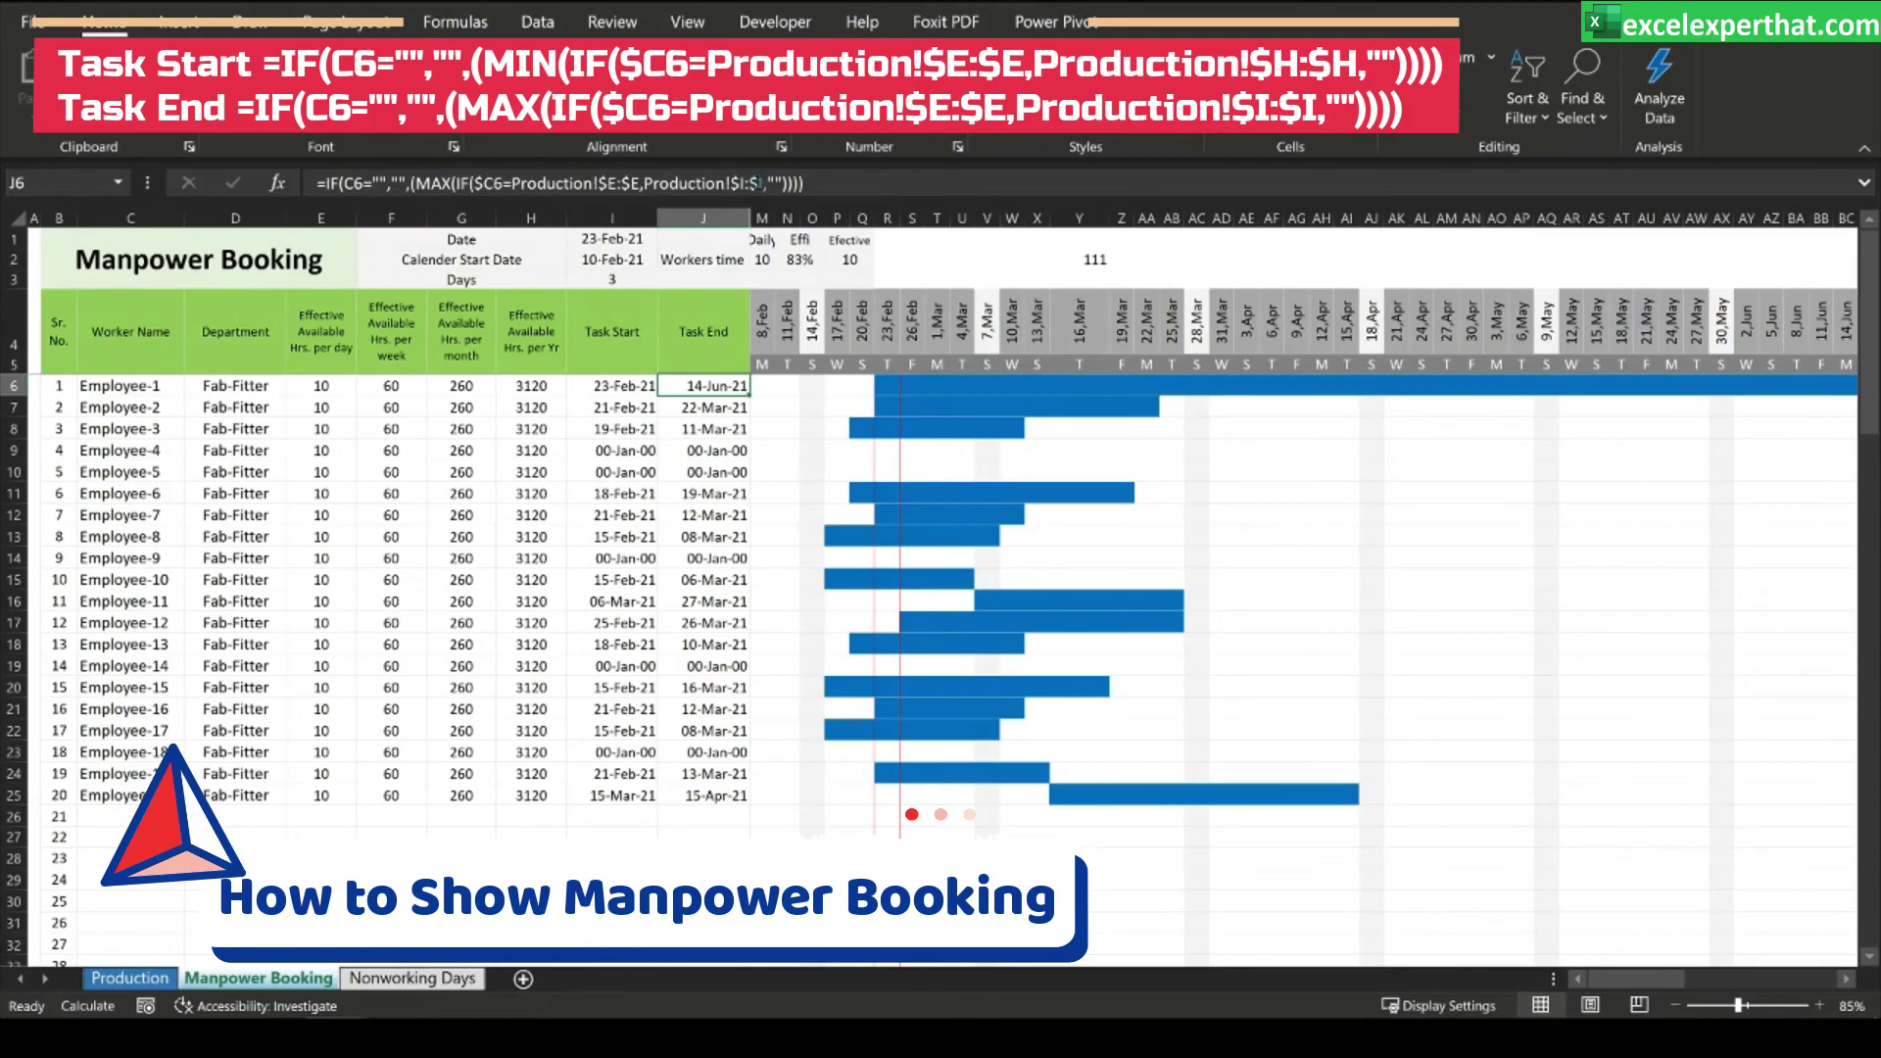
key(ctrl+Page_Up)
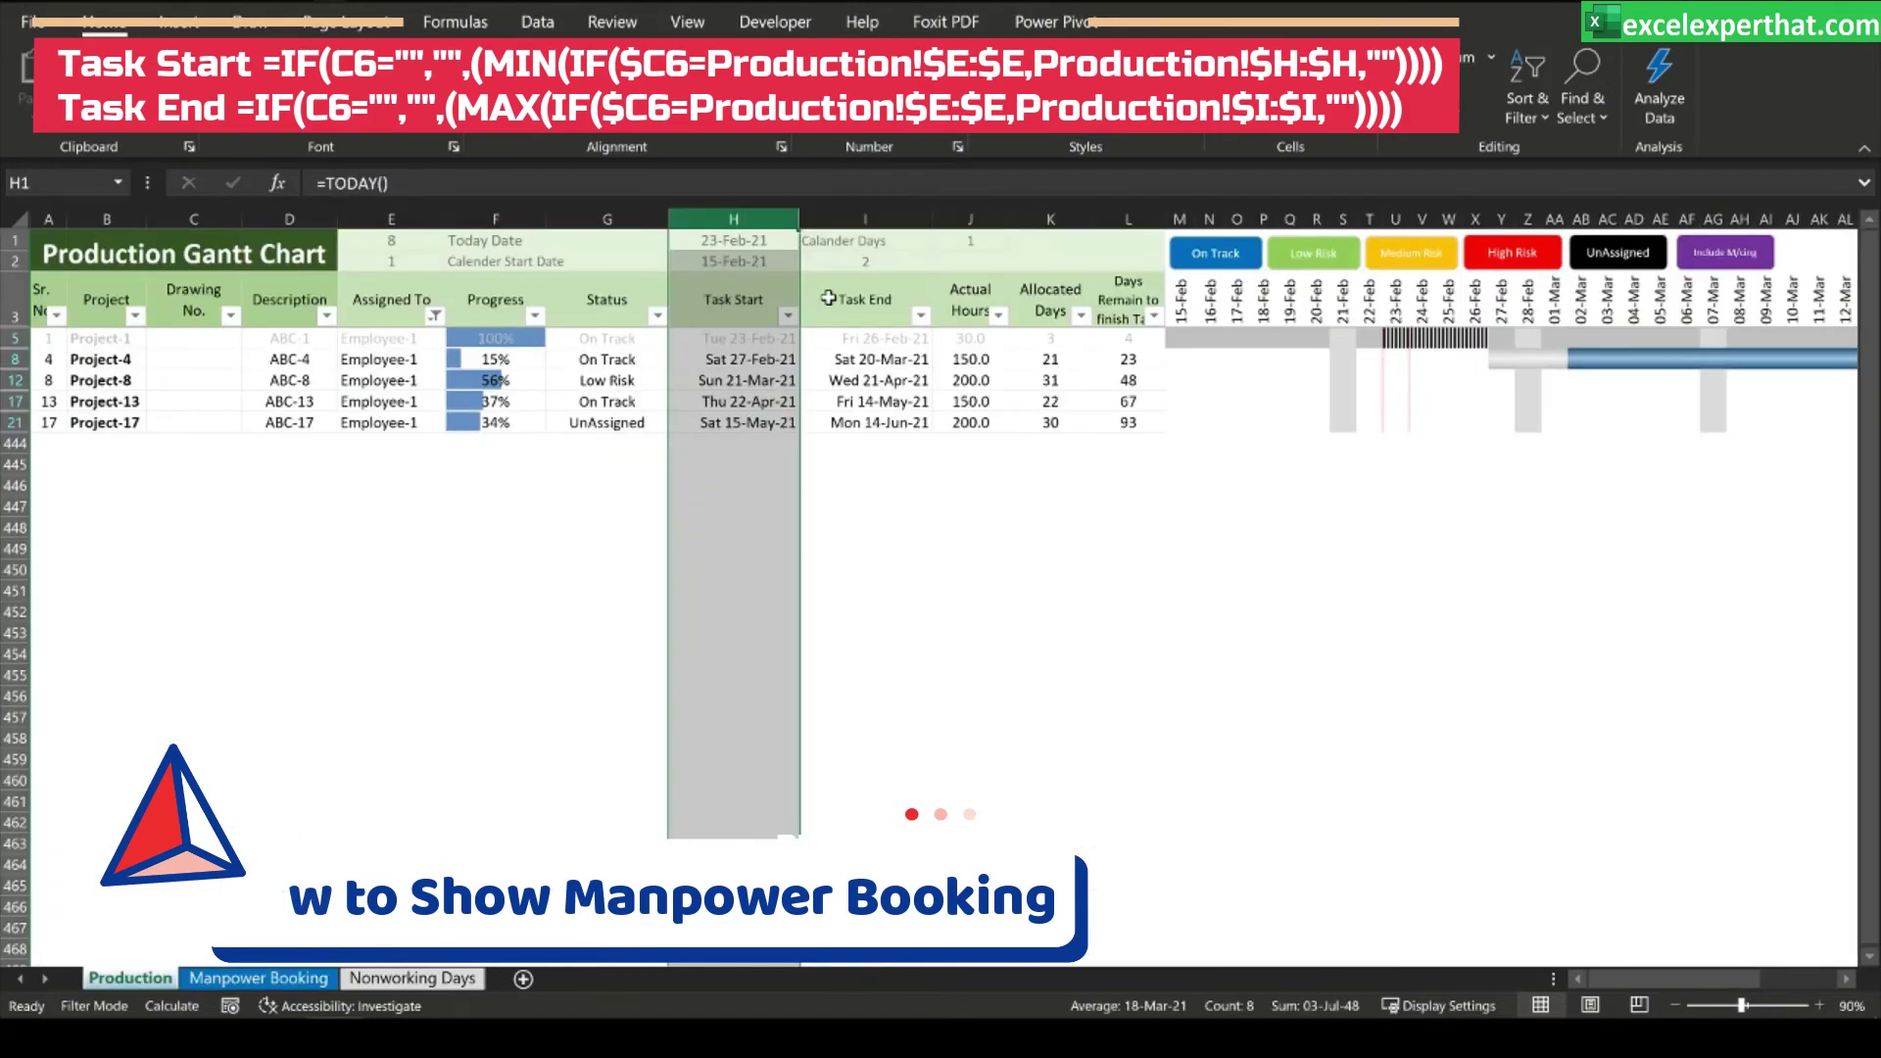
click(866, 216)
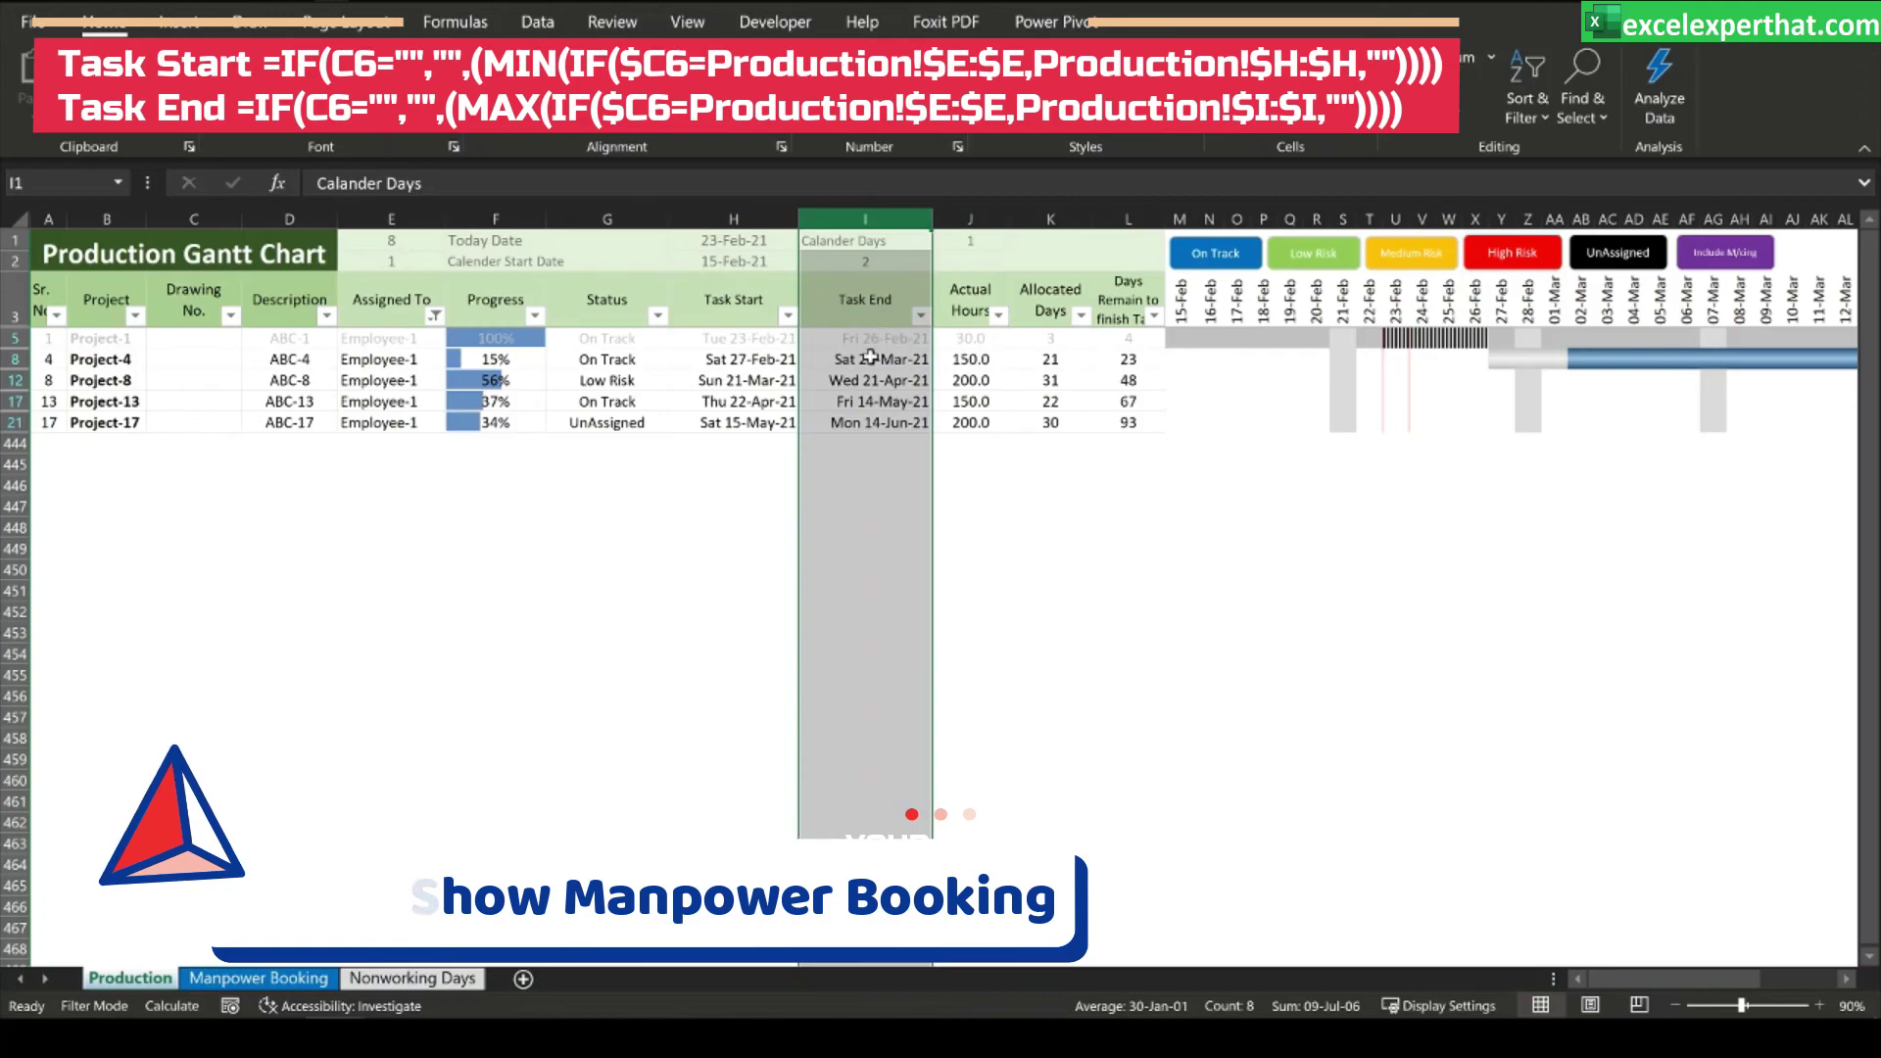
key(ctrl+Page_Down)
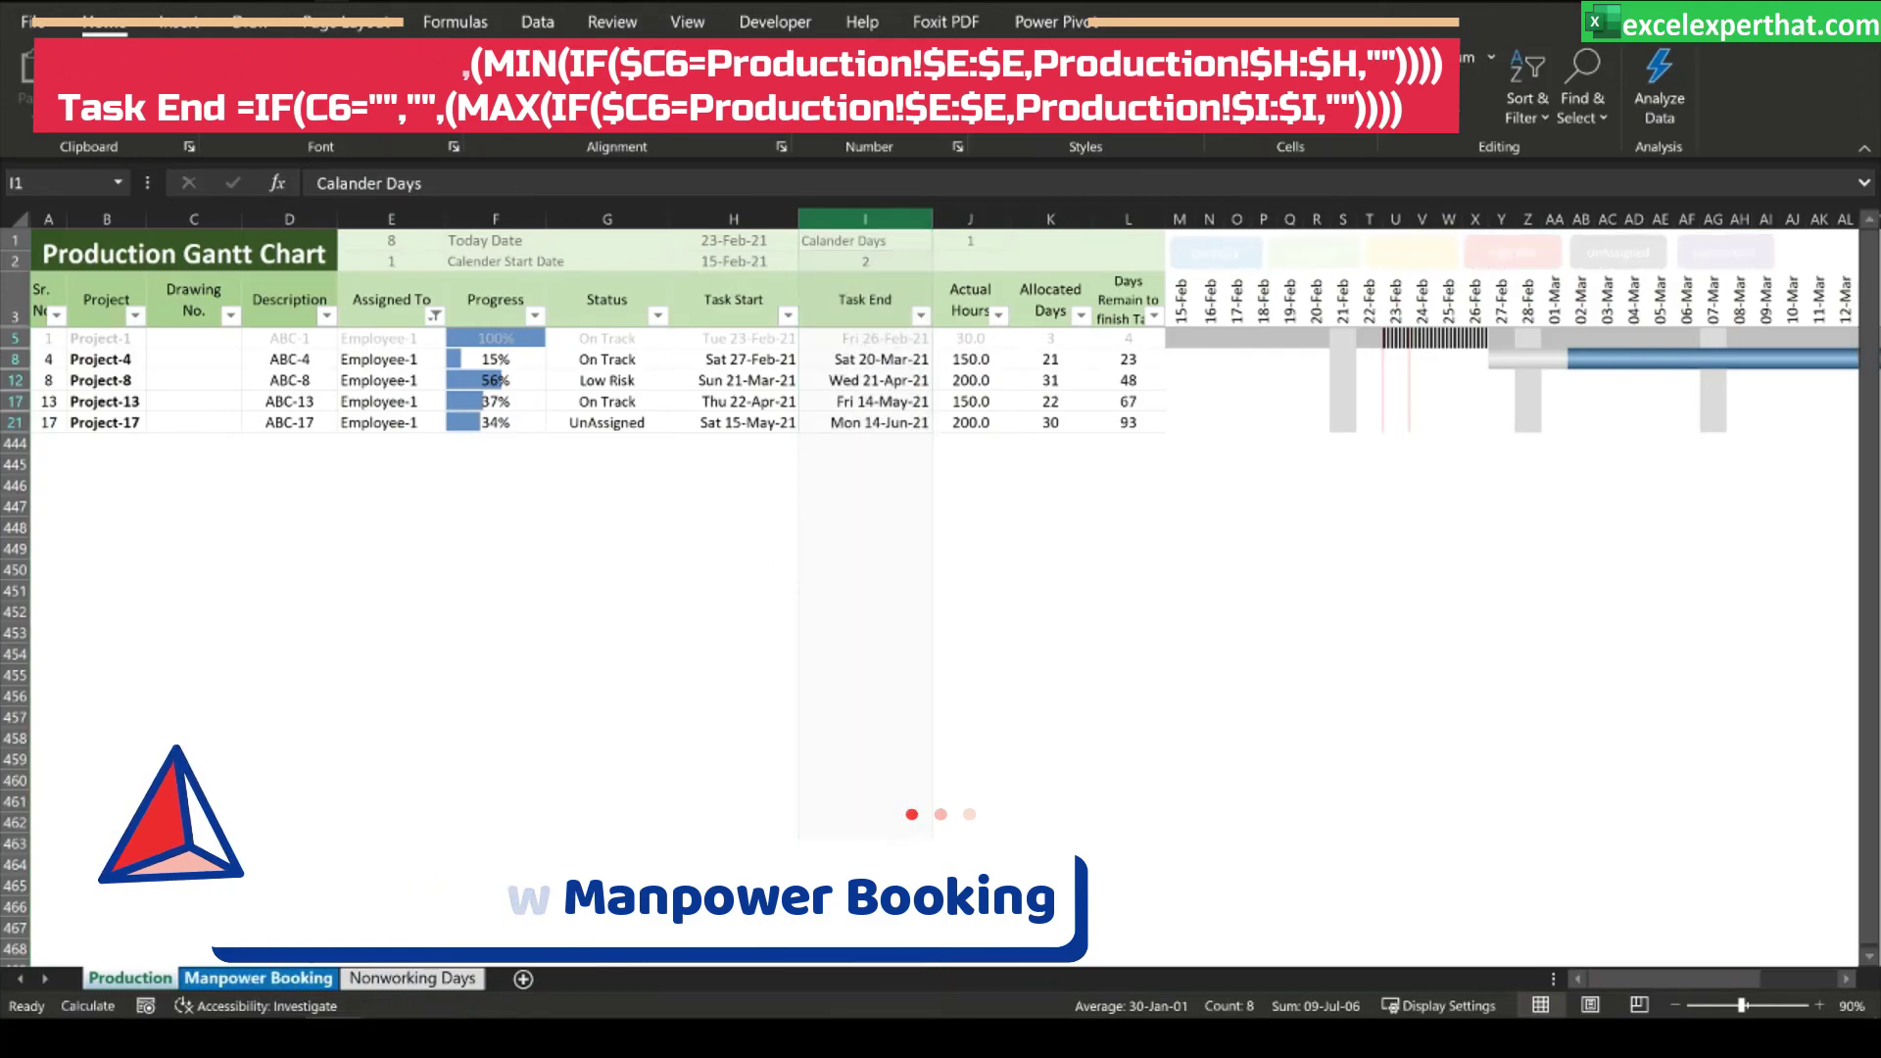
- Re-check Employee-1's Task Start and Task End formulas, then go to the Production sheet
click(627, 385)
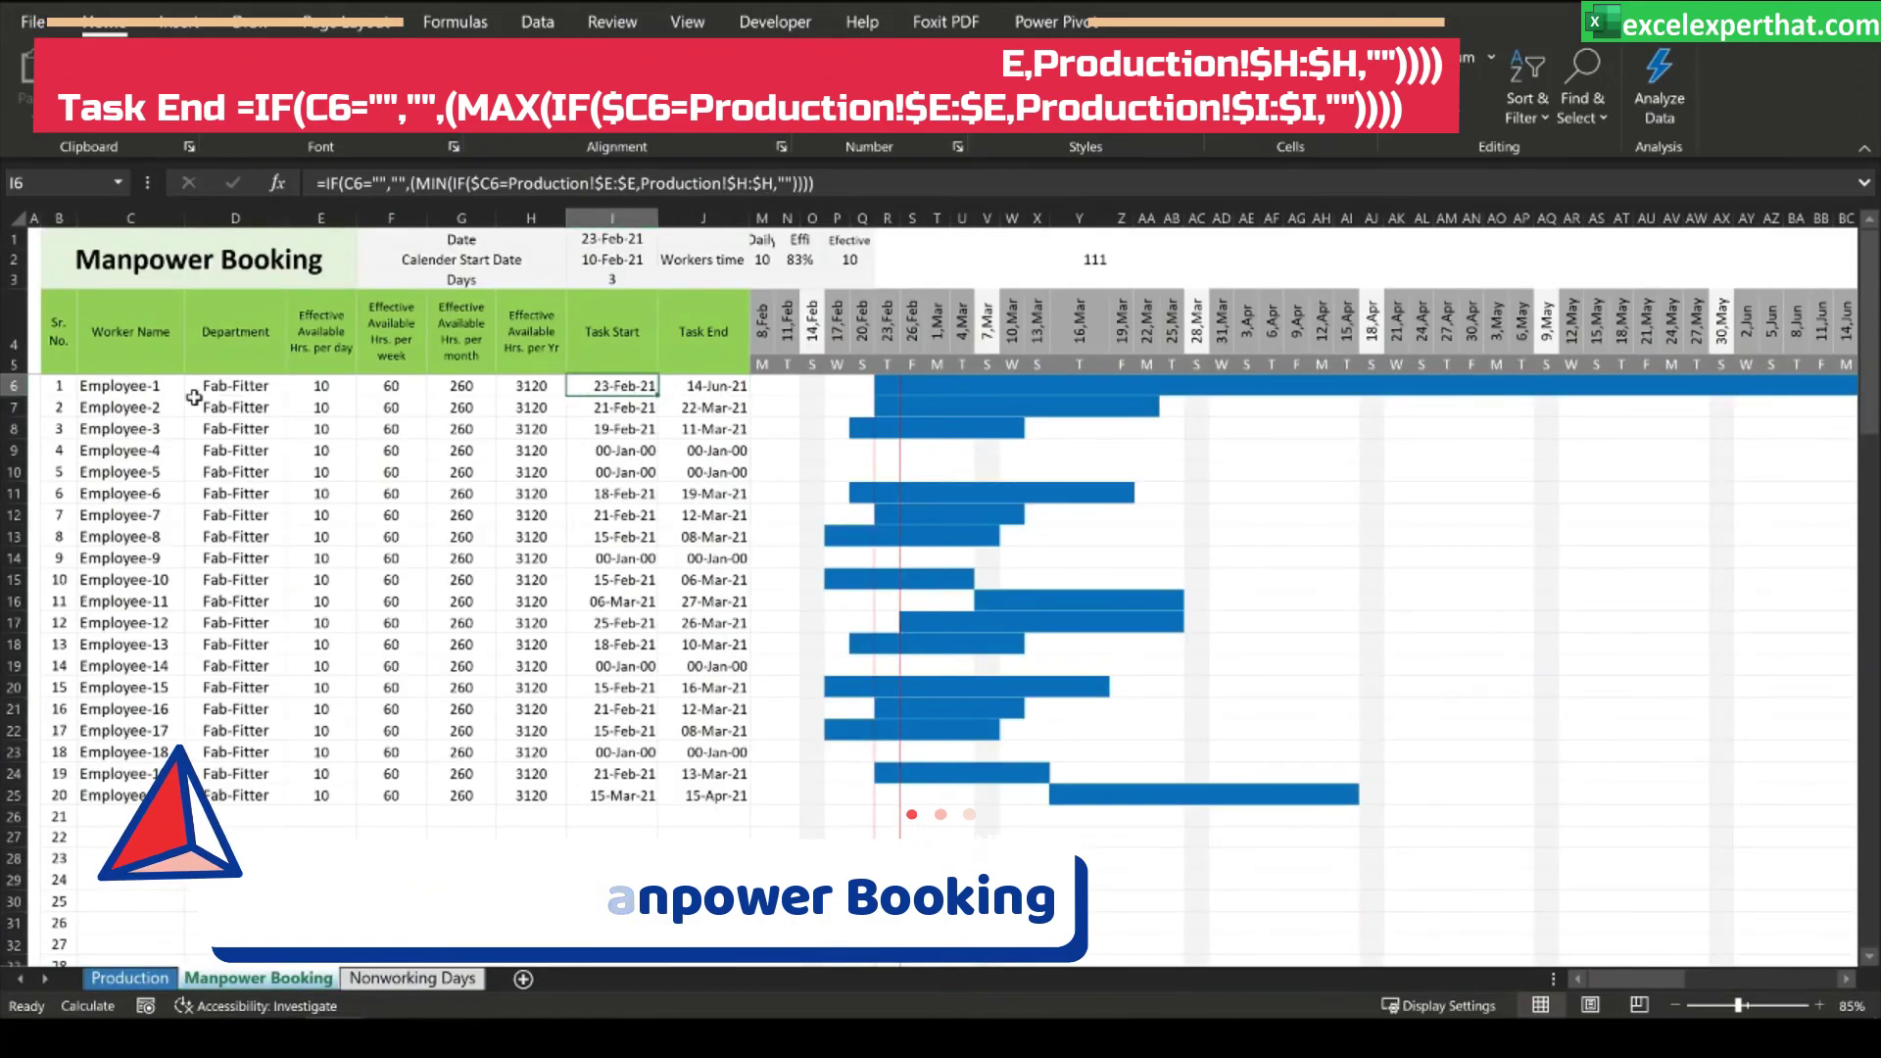
click(149, 384)
click(627, 385)
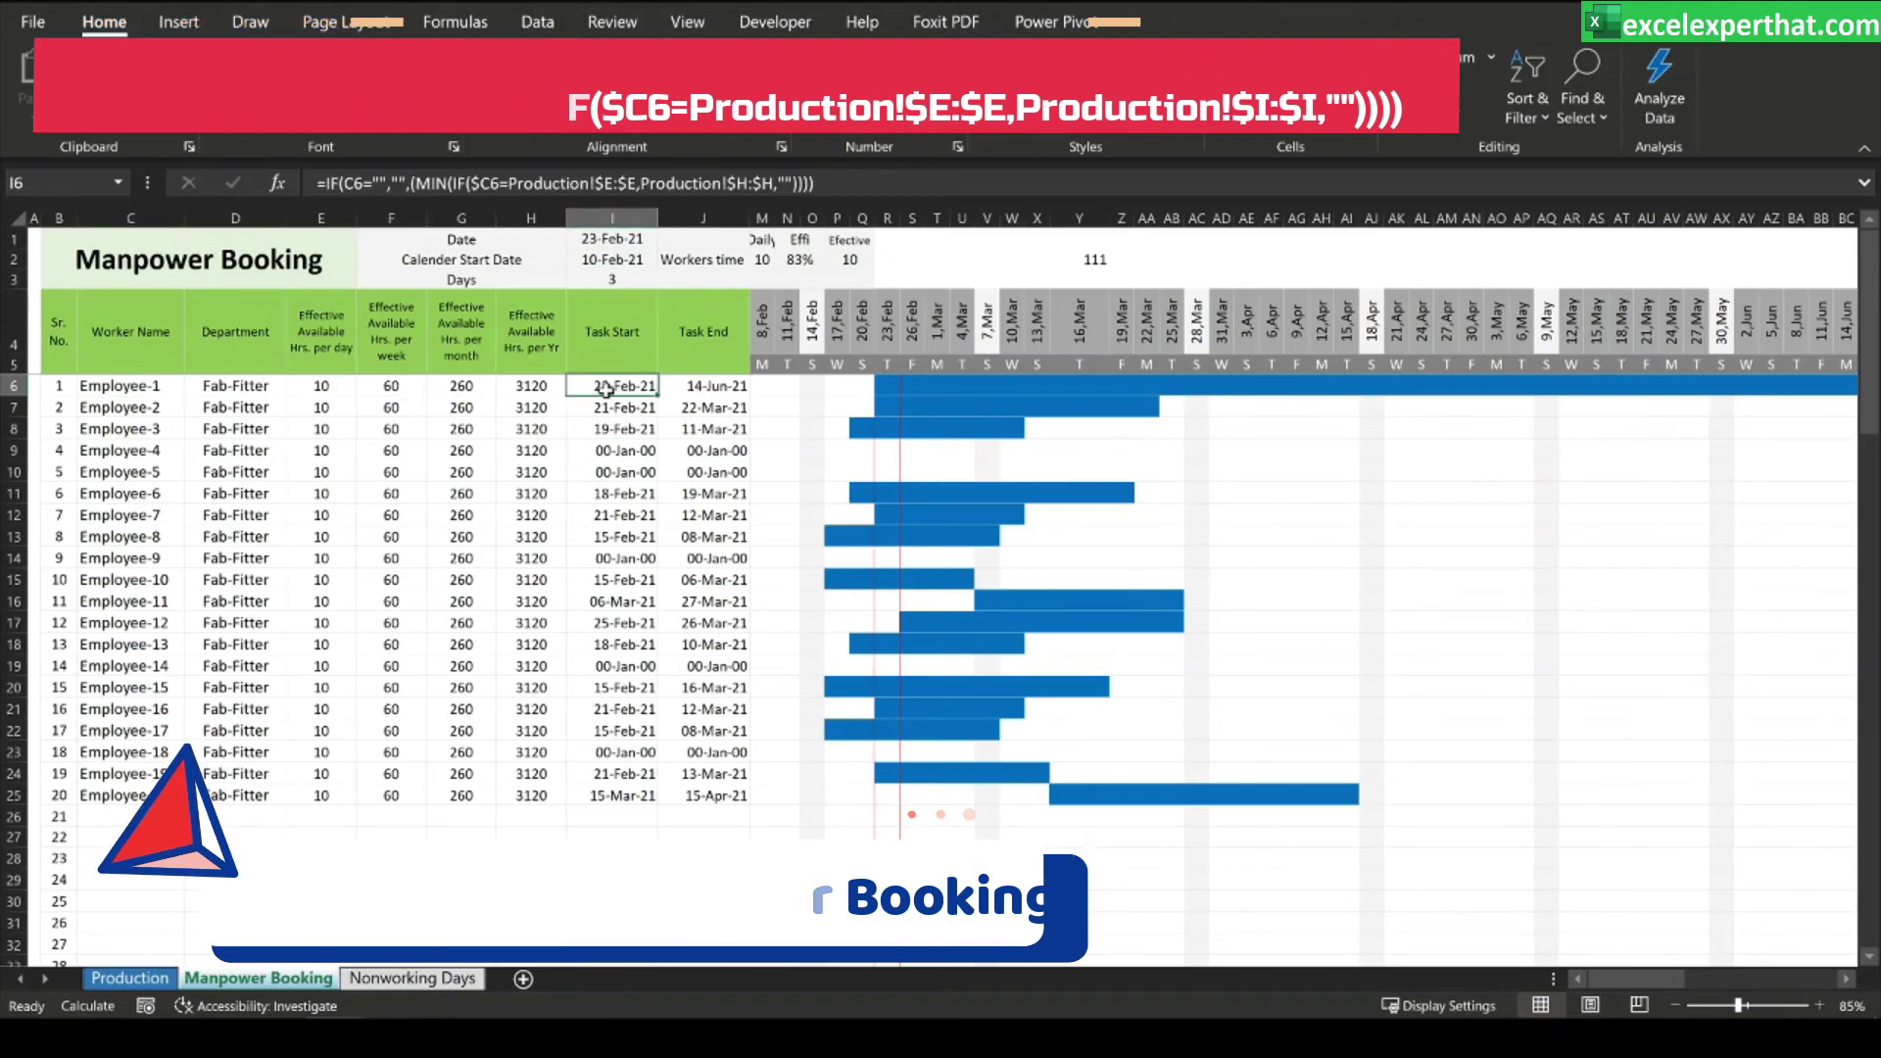
click(736, 384)
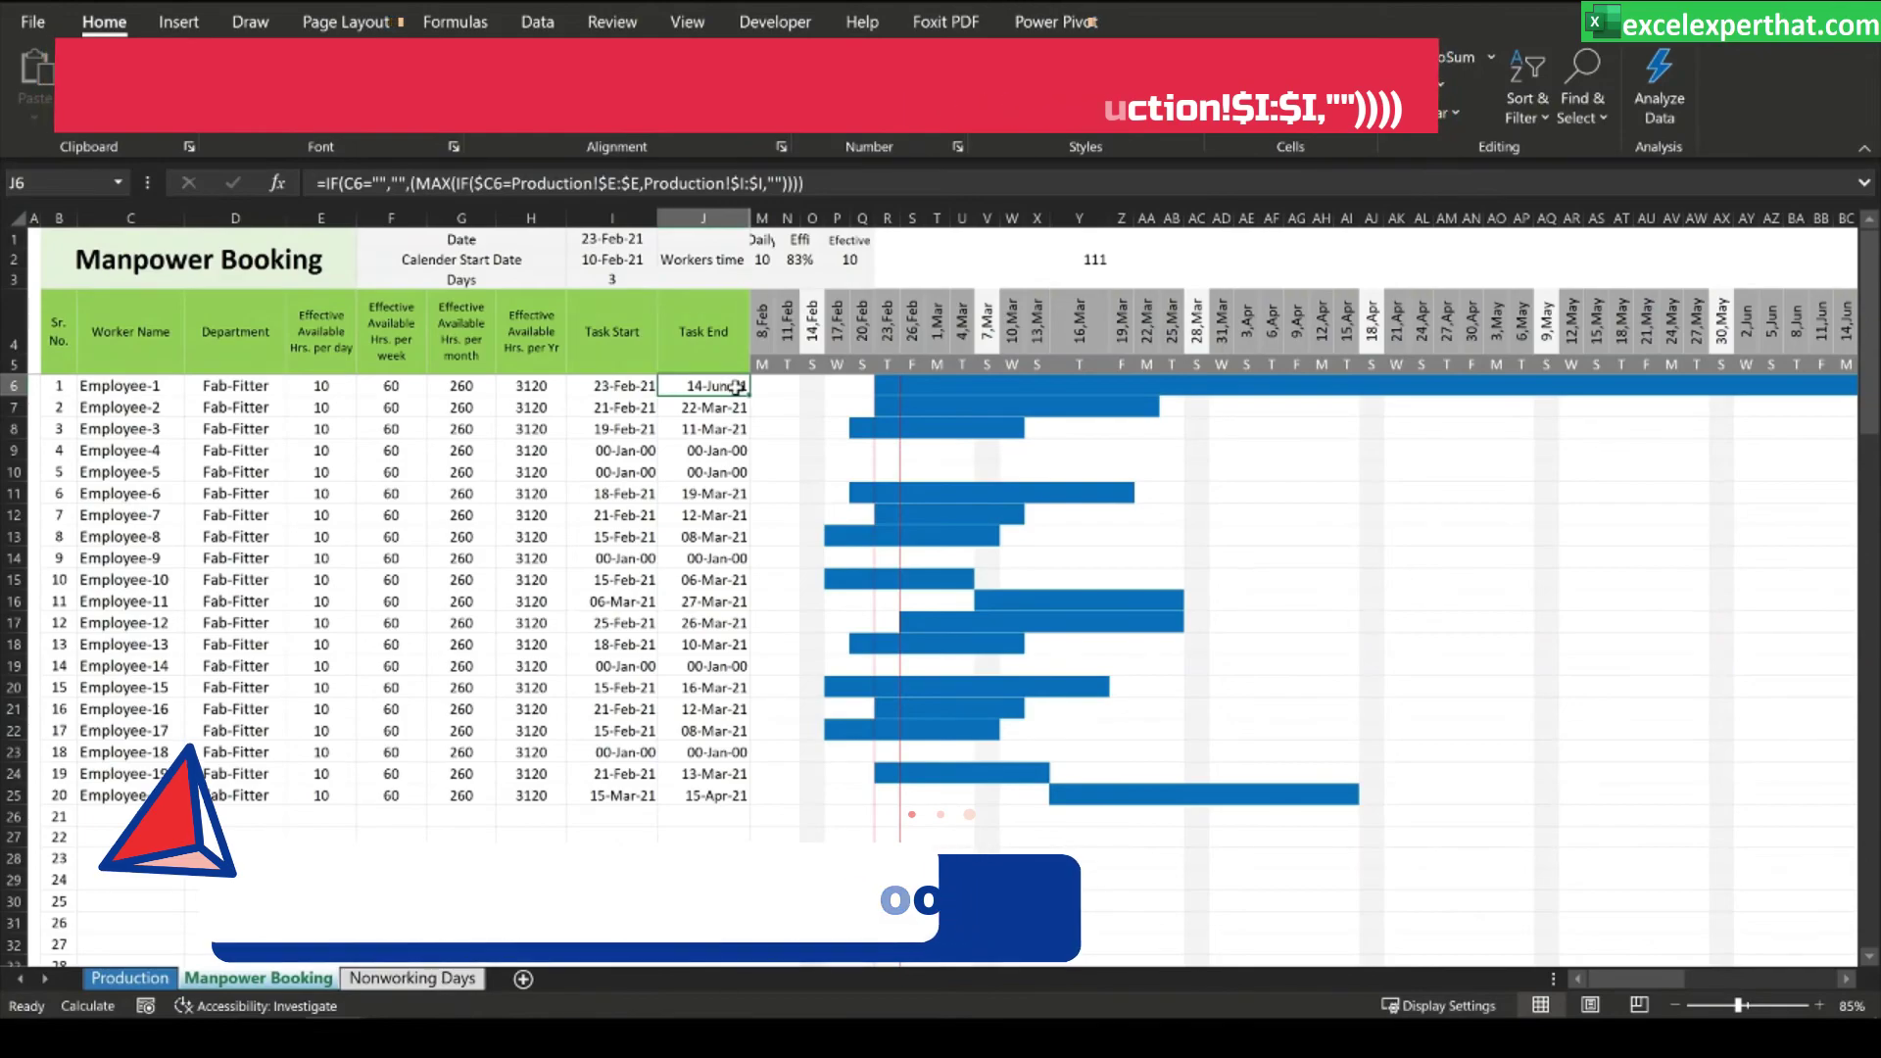
key(ctrl+Page_Up)
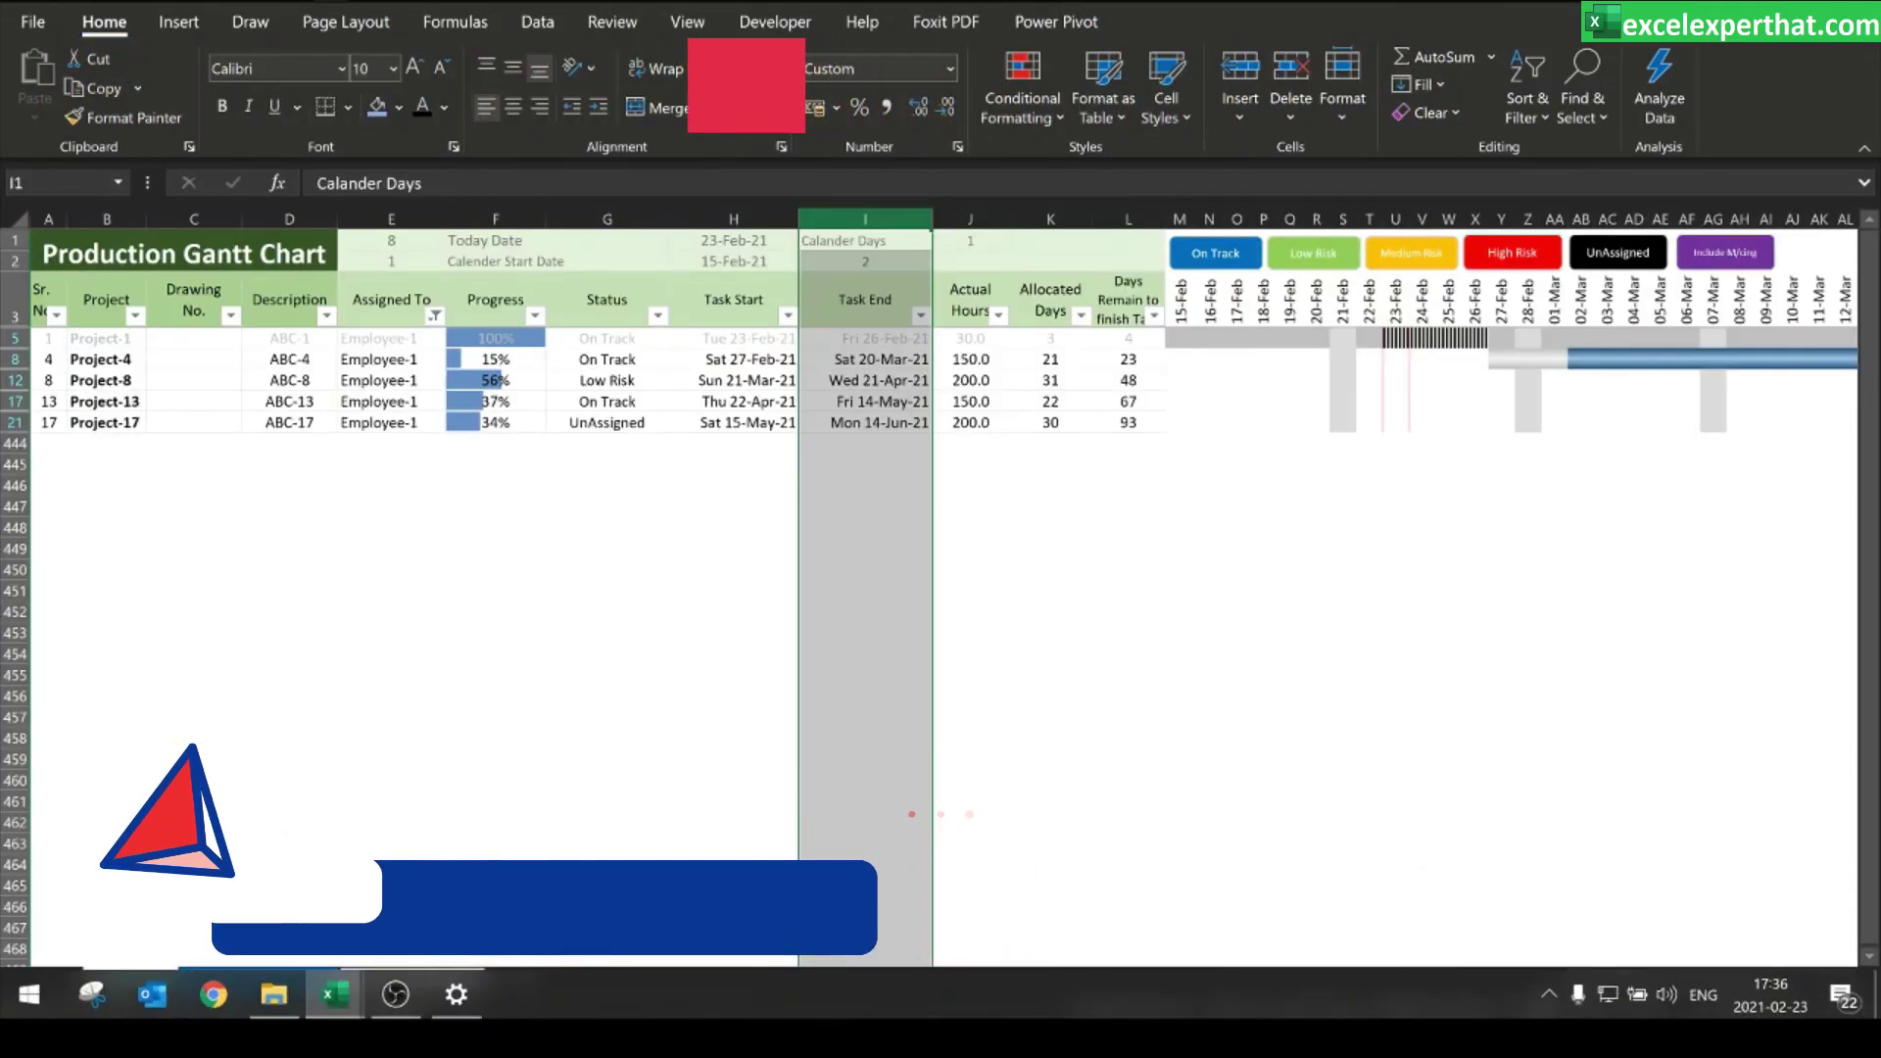
- Follow Employee-1's booking bar to its 14-Jun end, scroll back, and select Employee-2 to Employee-20 rows
key(ctrl+Page_Down)
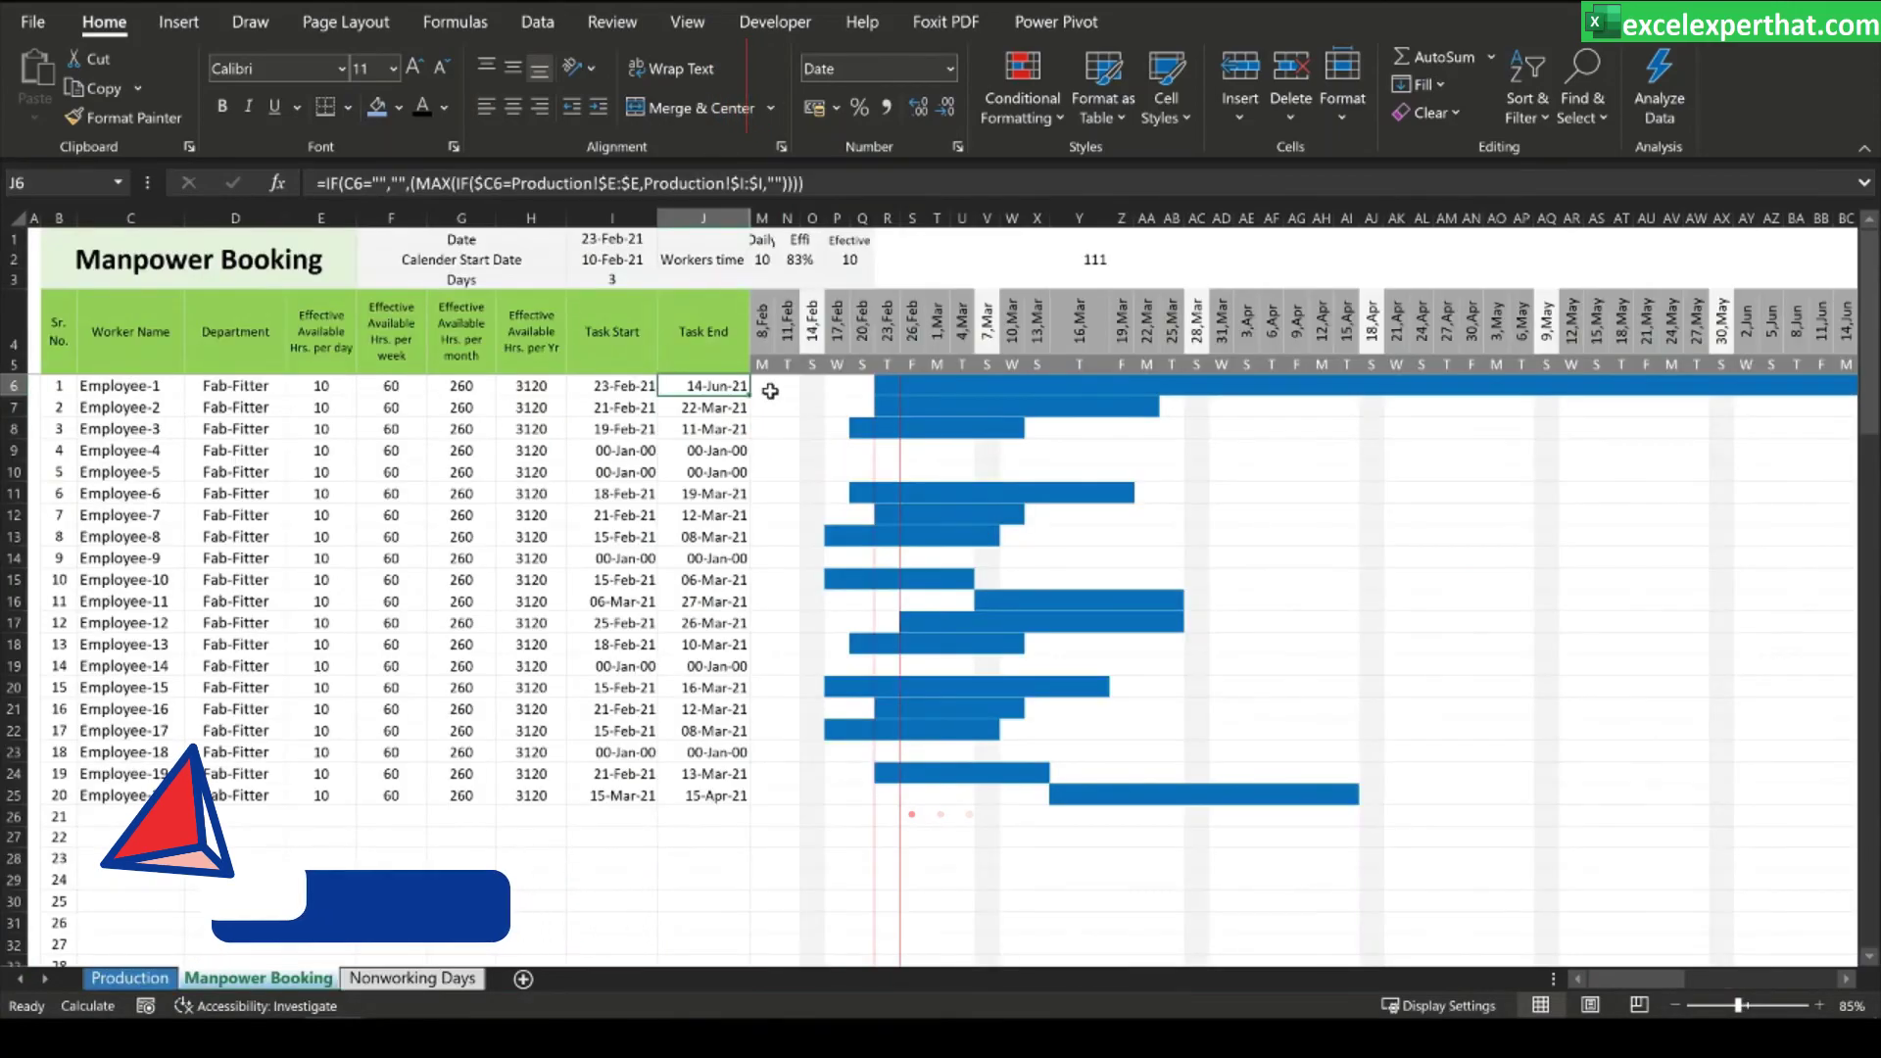
click(767, 386)
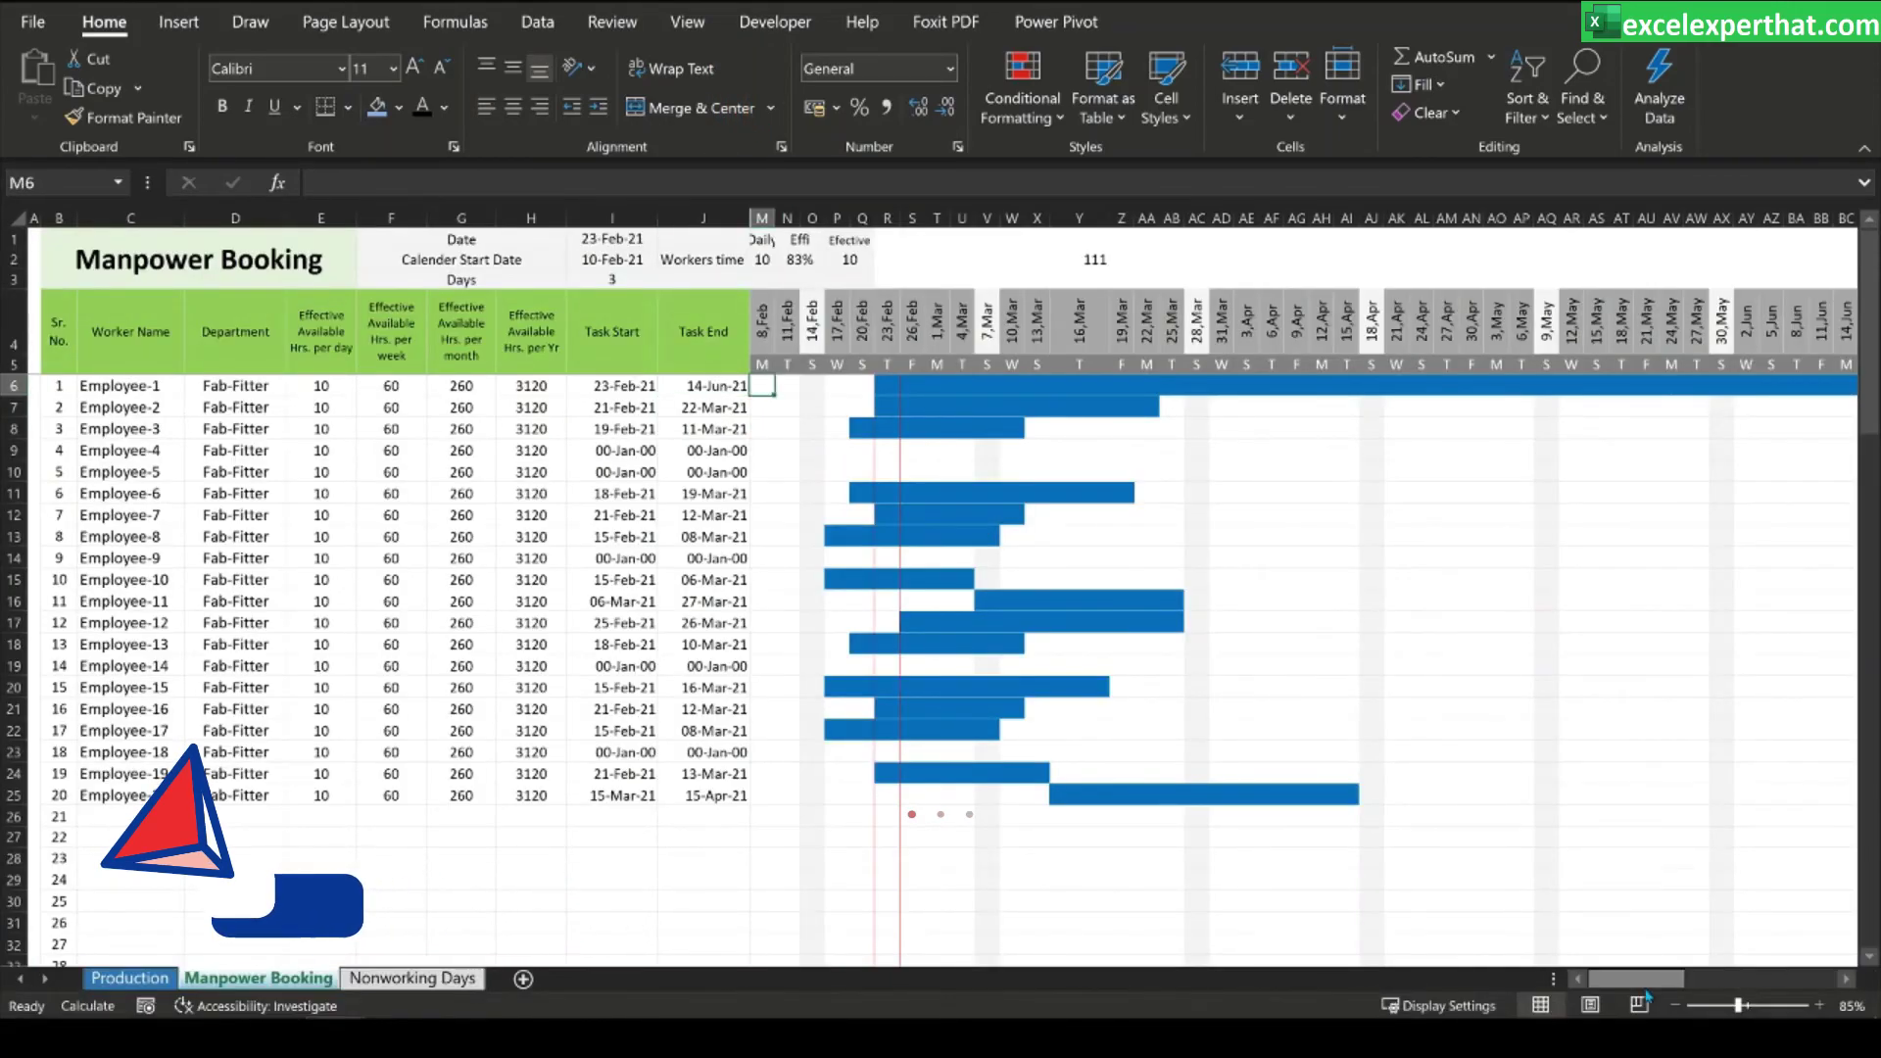
drag(1634, 978, 1672, 979)
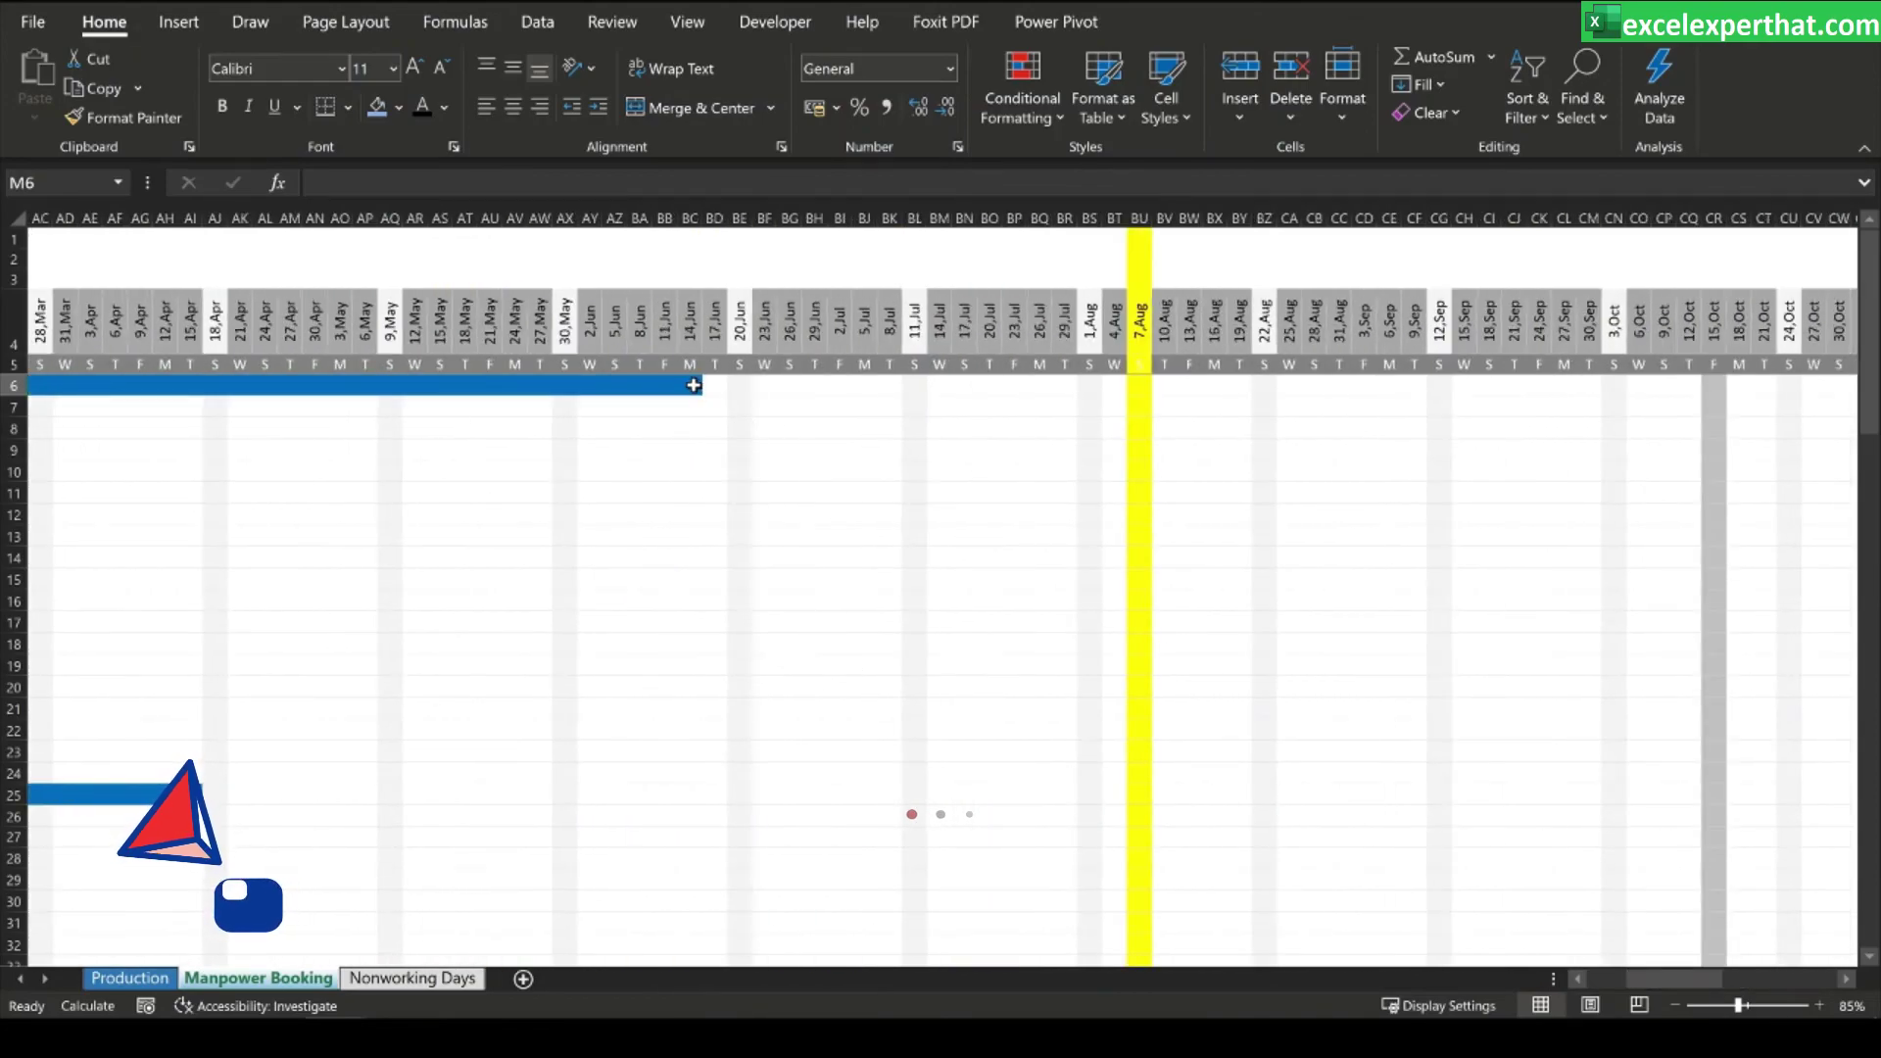
click(689, 218)
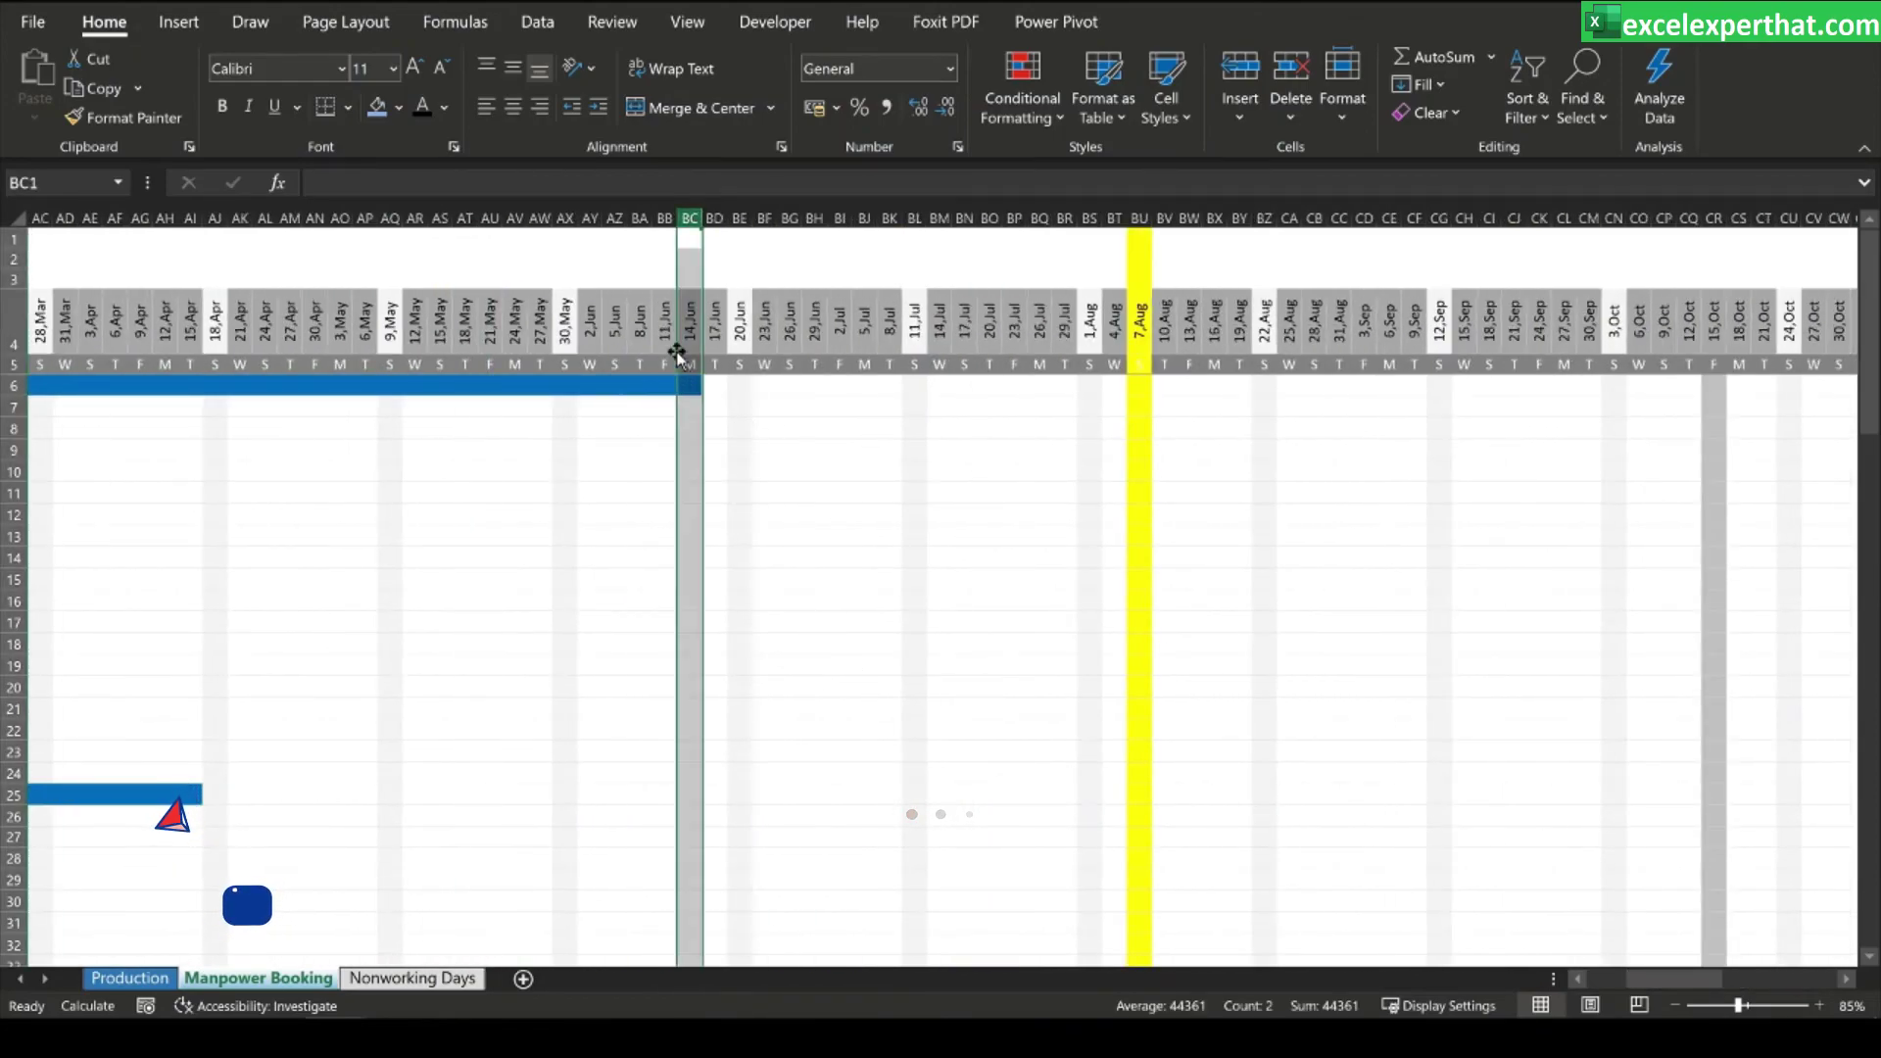
drag(1673, 978, 1635, 978)
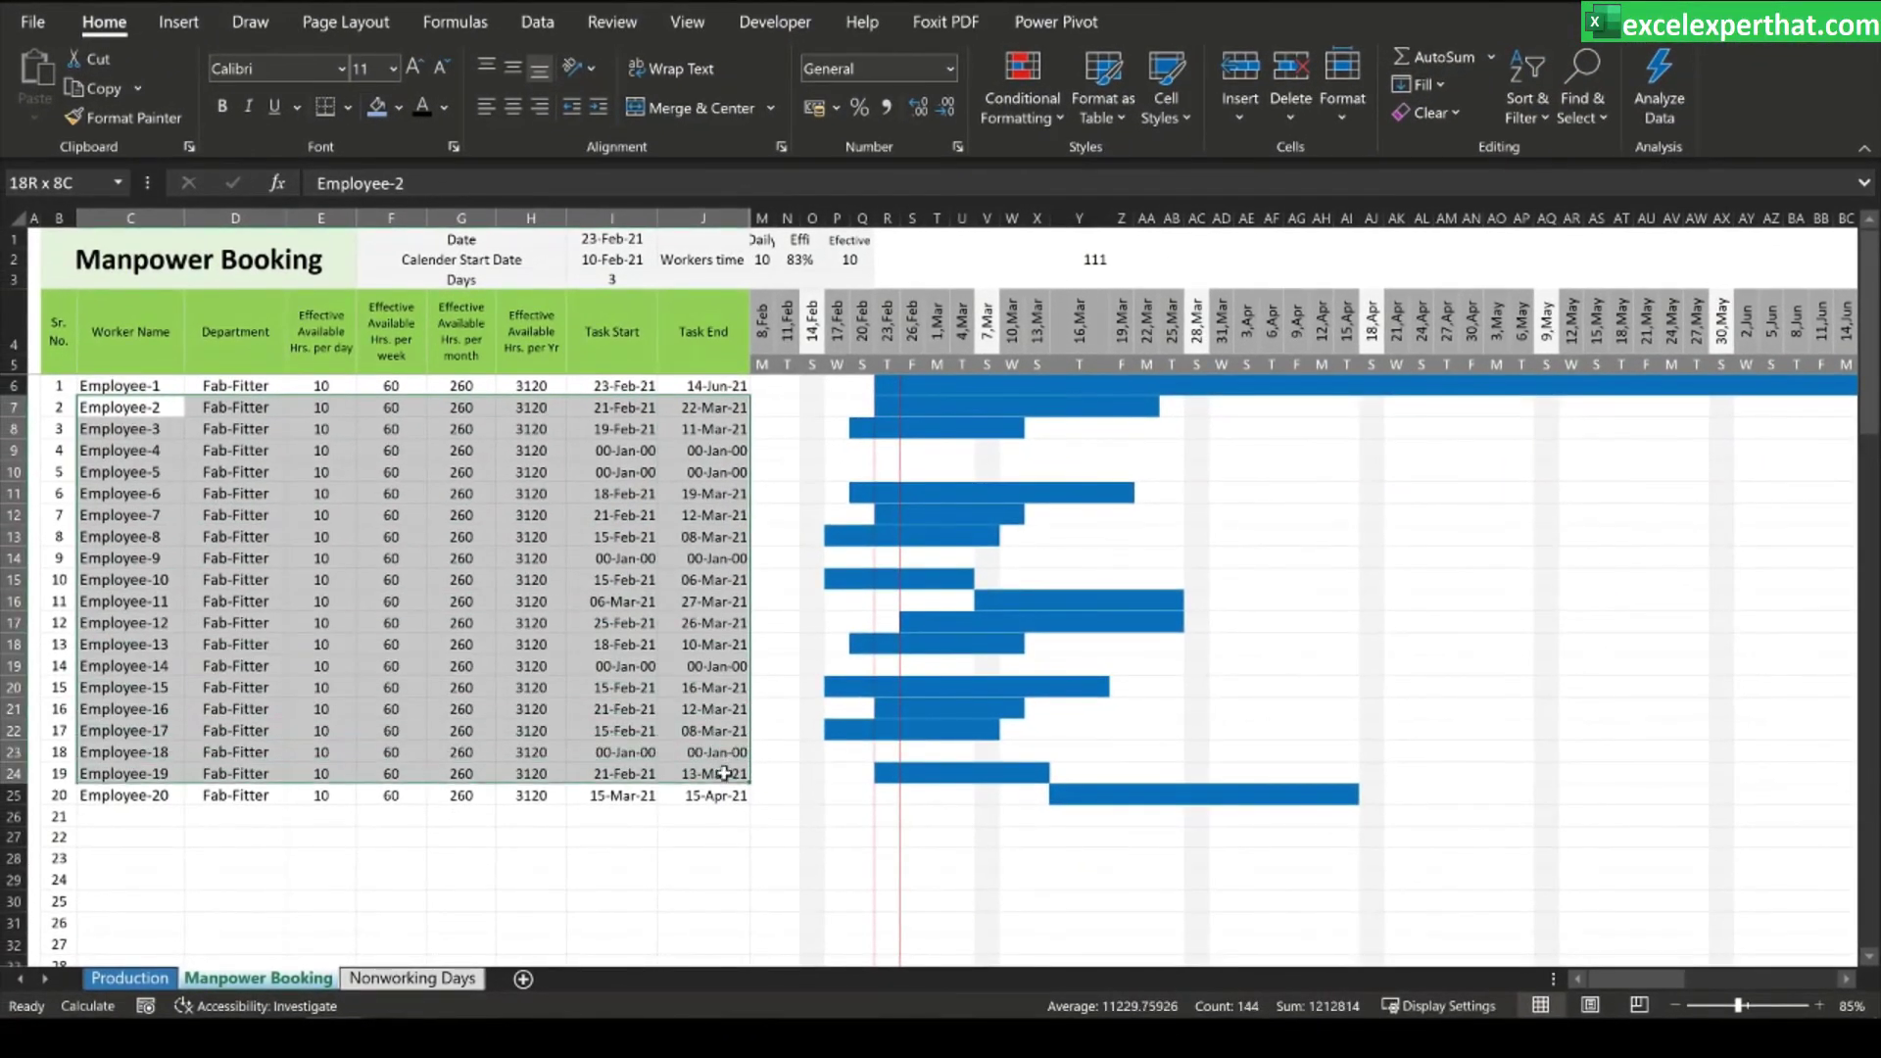
drag(713, 582, 725, 790)
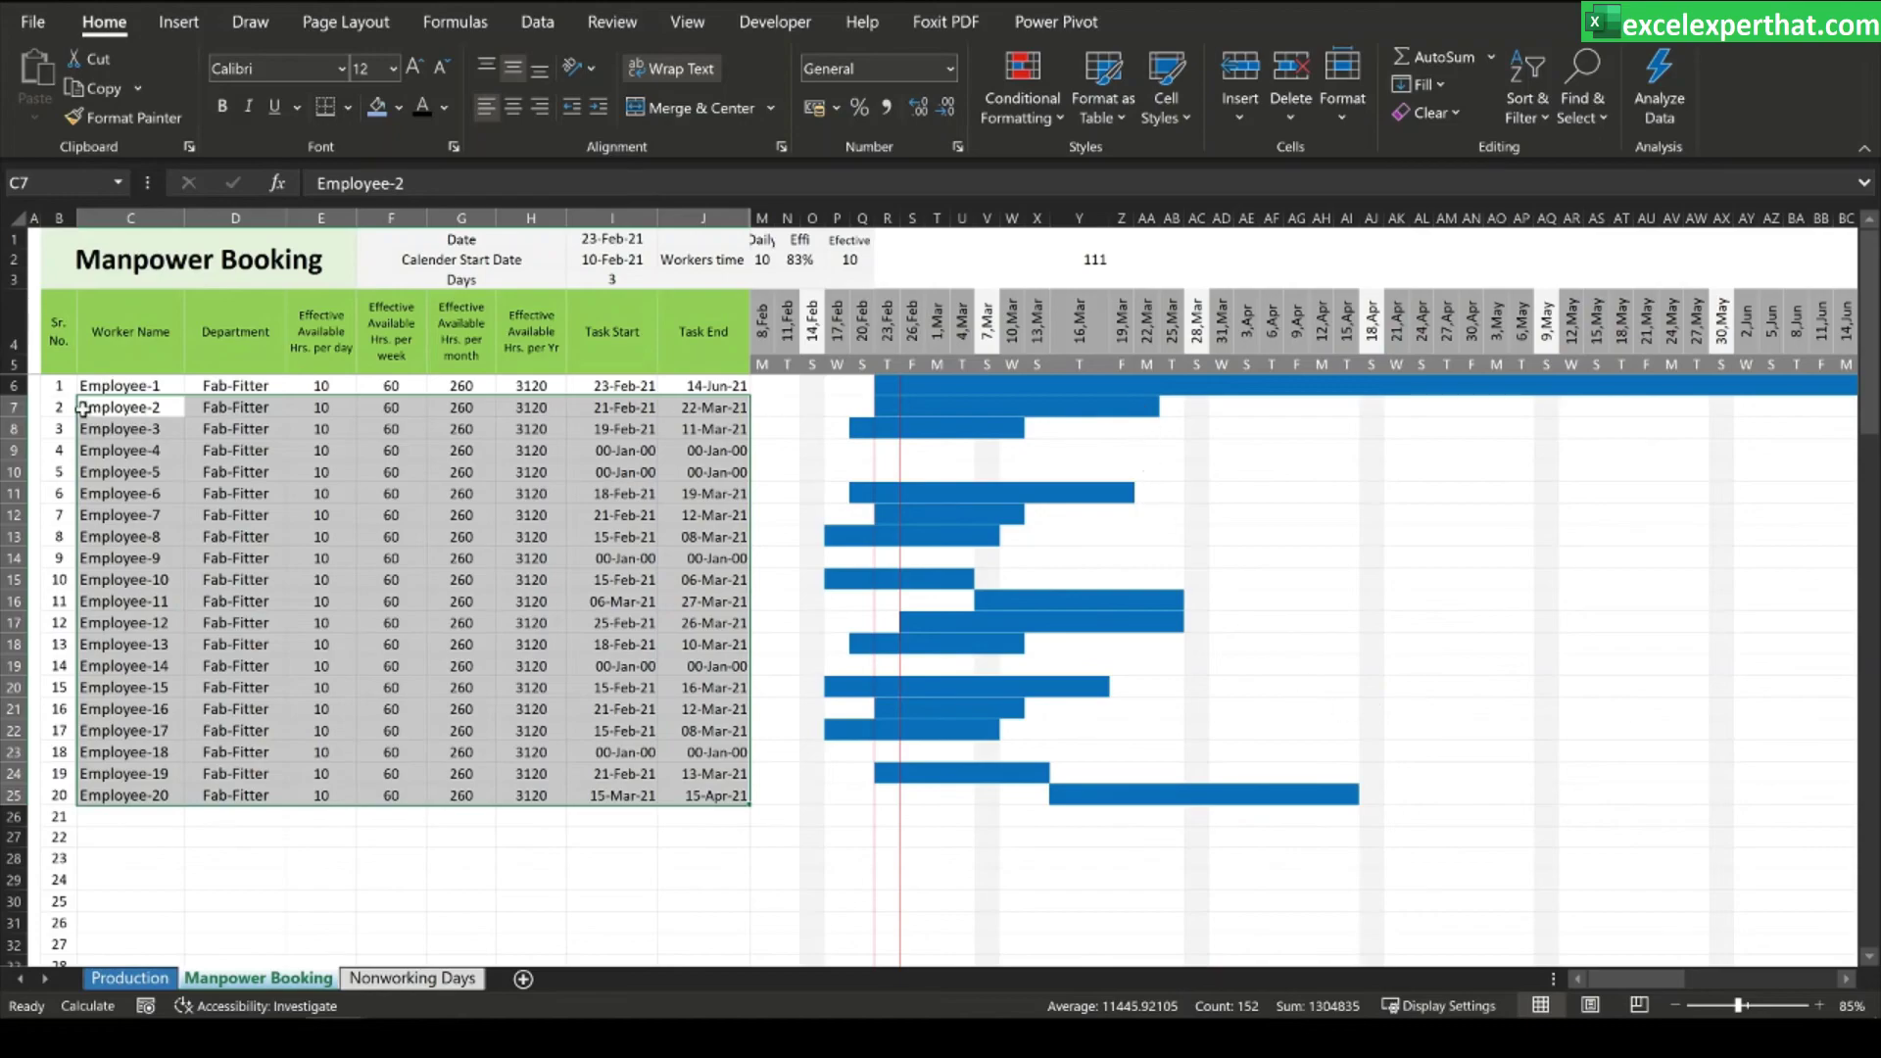
- Check where Employee-2's bar ends and pick Employee-3, Employee-6 and Employee-10
click(14, 408)
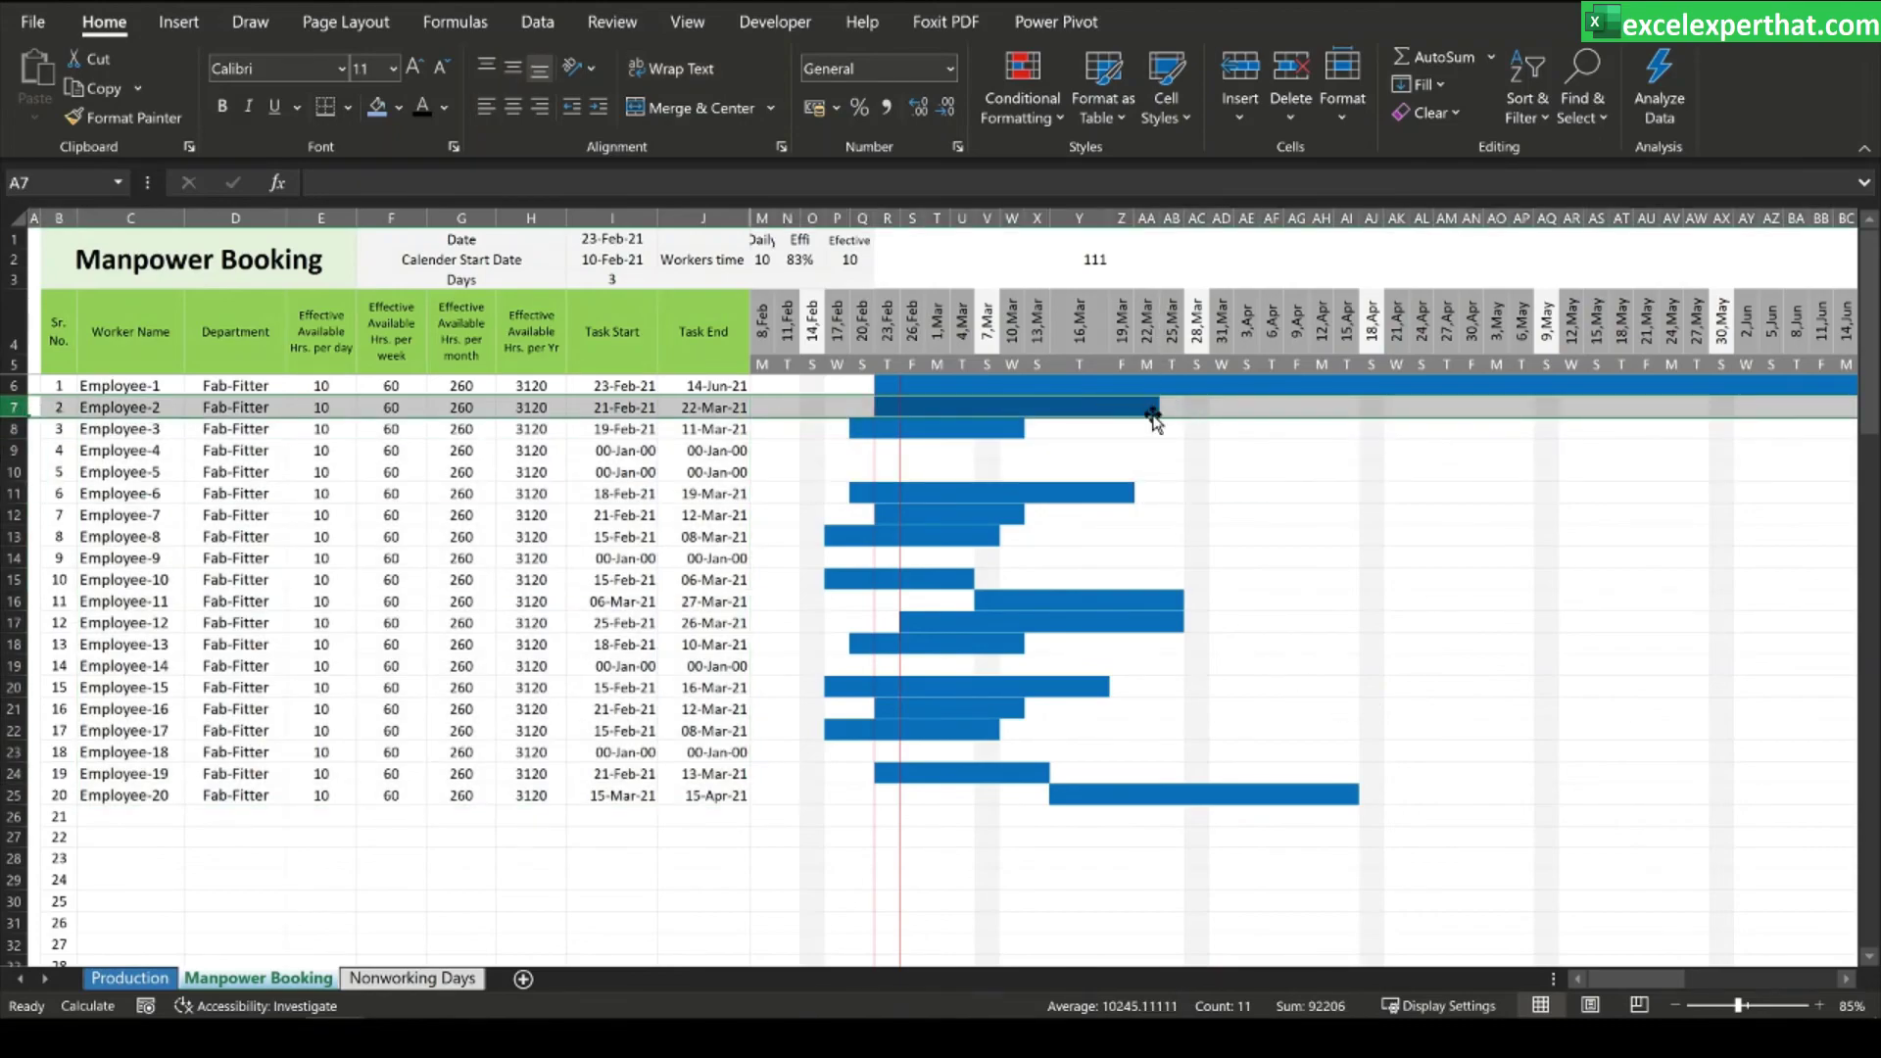
click(1153, 405)
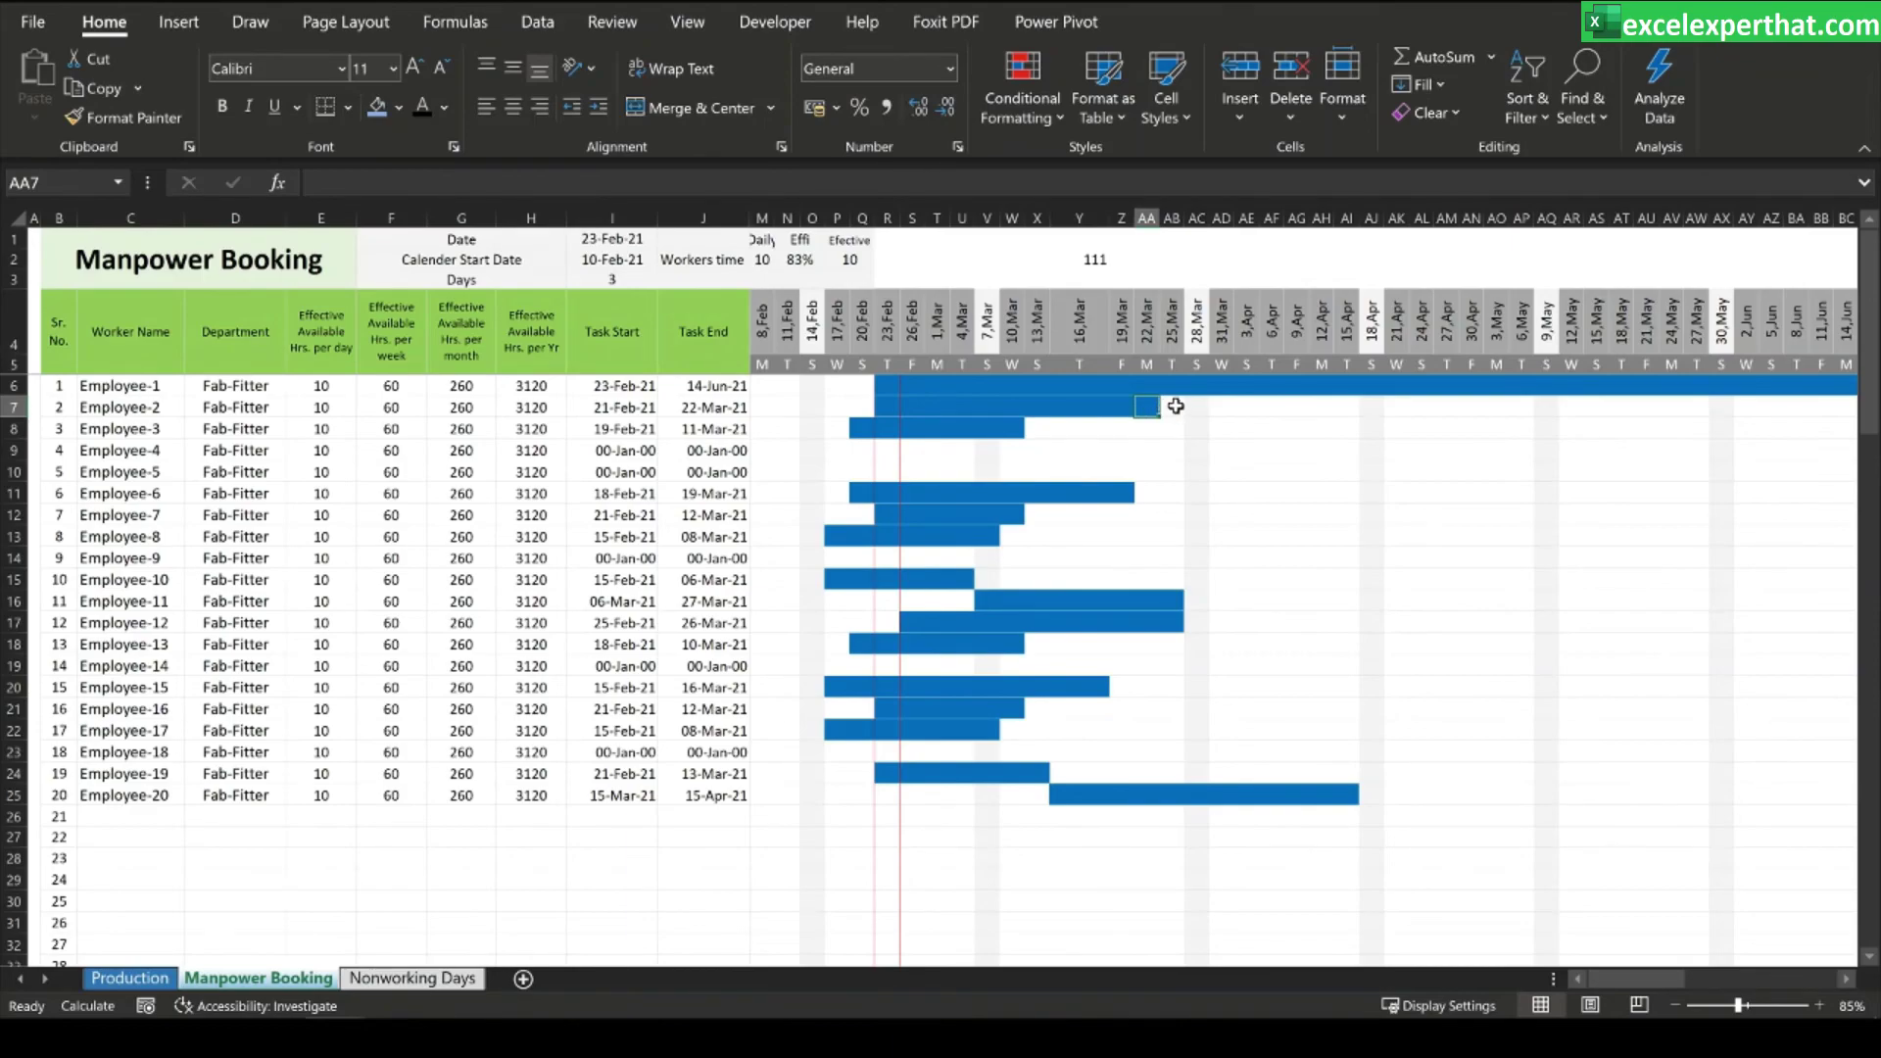
click(1175, 405)
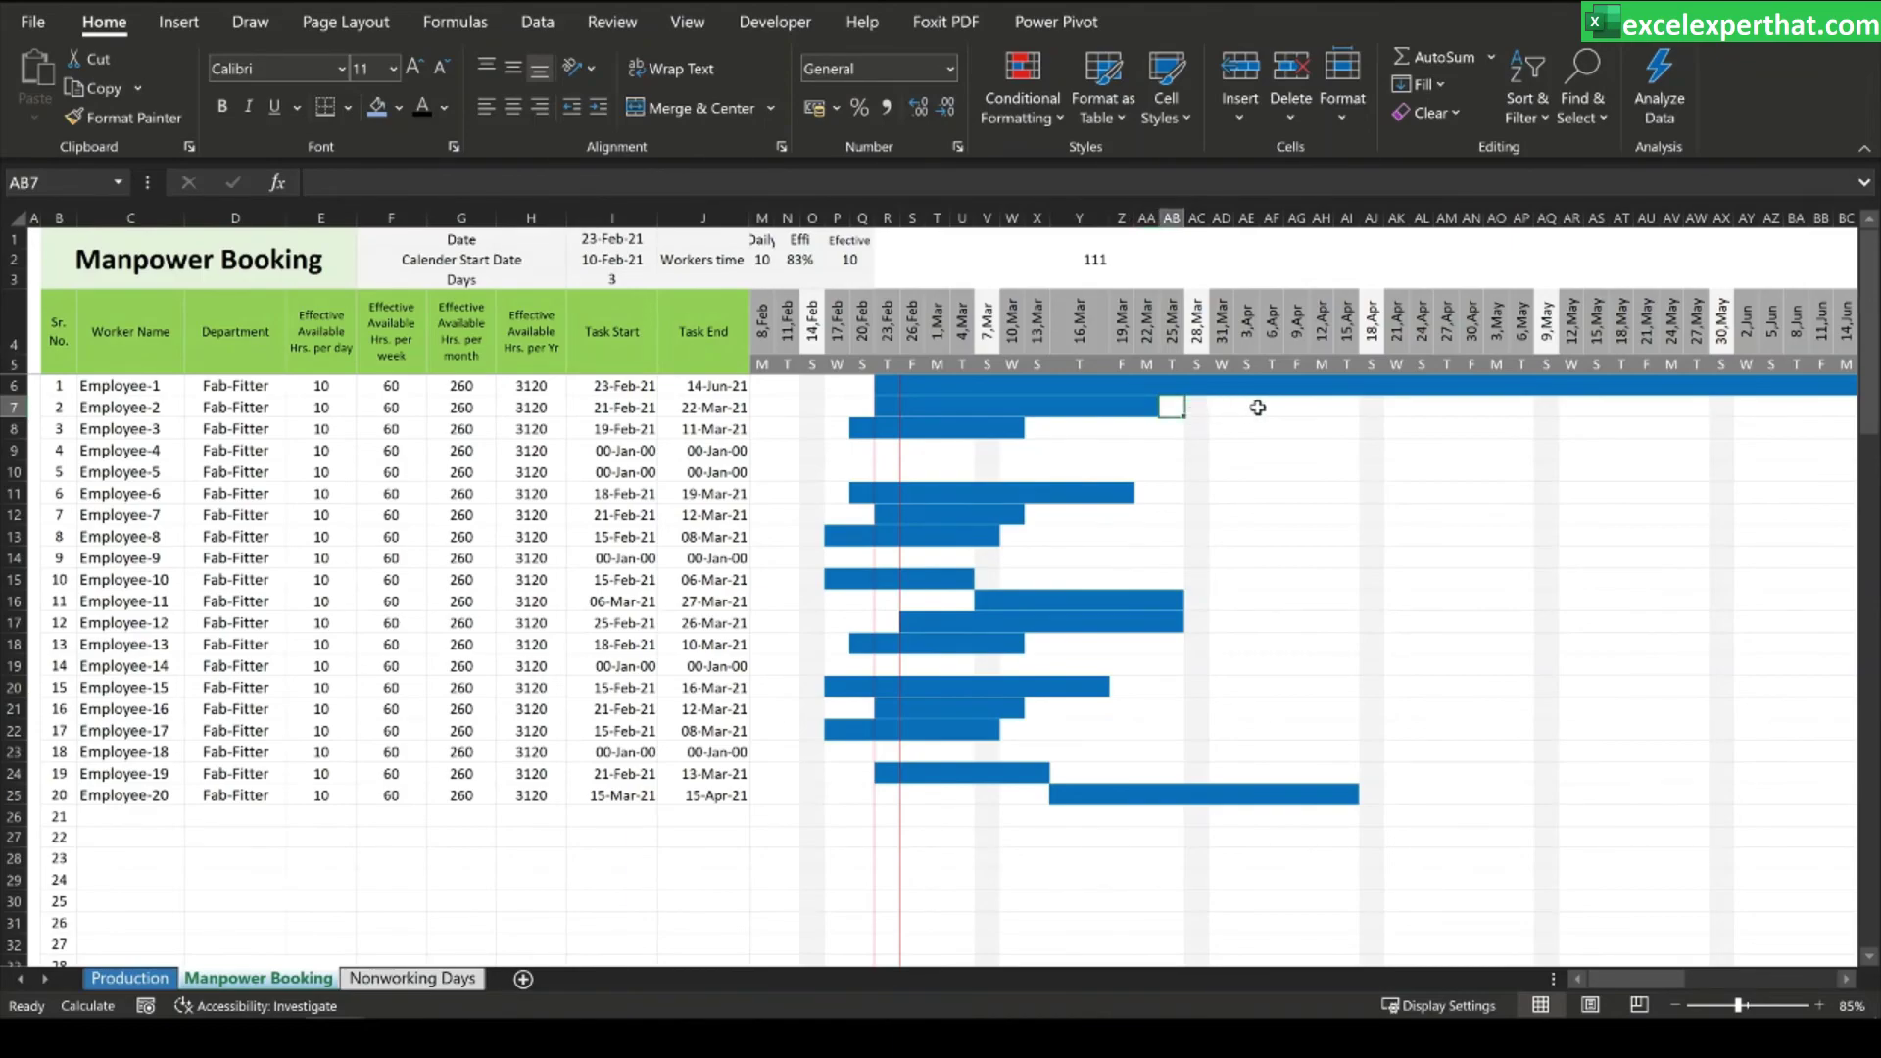
click(132, 431)
click(173, 490)
click(157, 581)
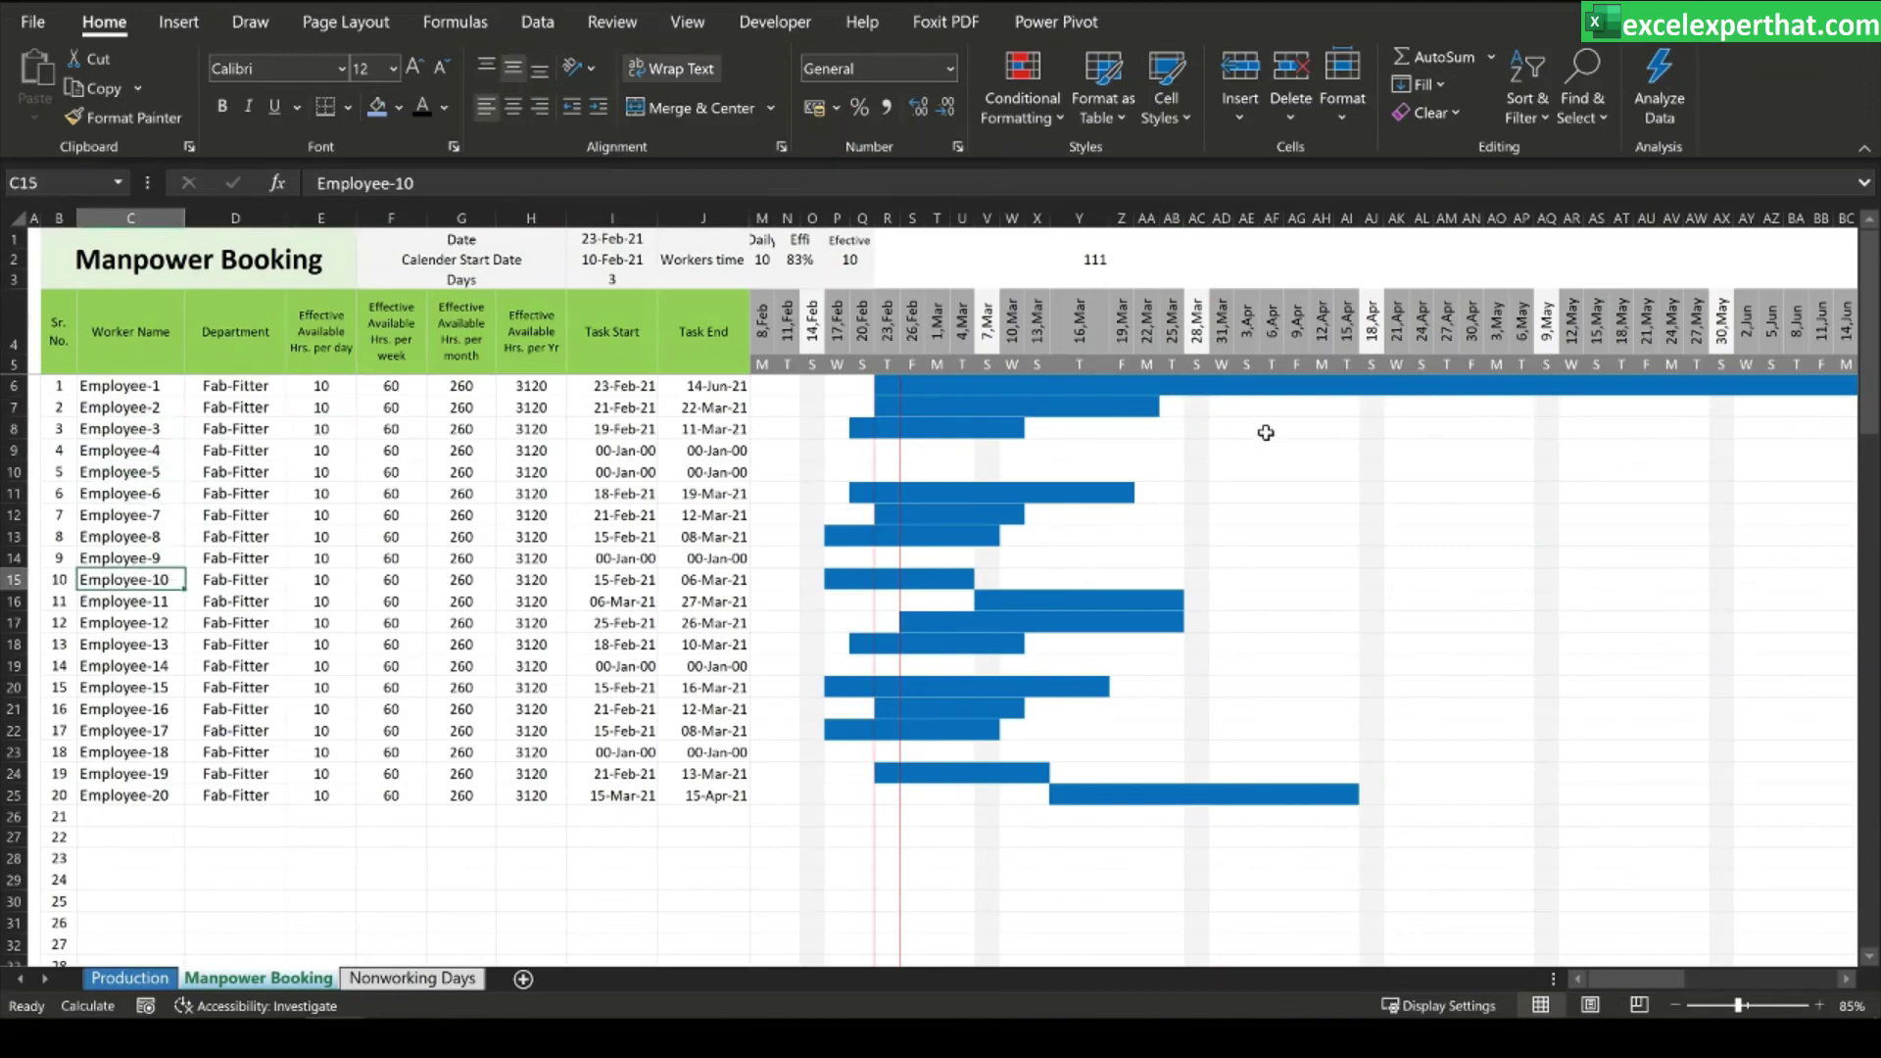
- Check the bar ends for Employees 2, 3, 6, 7, 10–13 and 15–17, then return to Production
click(1175, 410)
click(1045, 428)
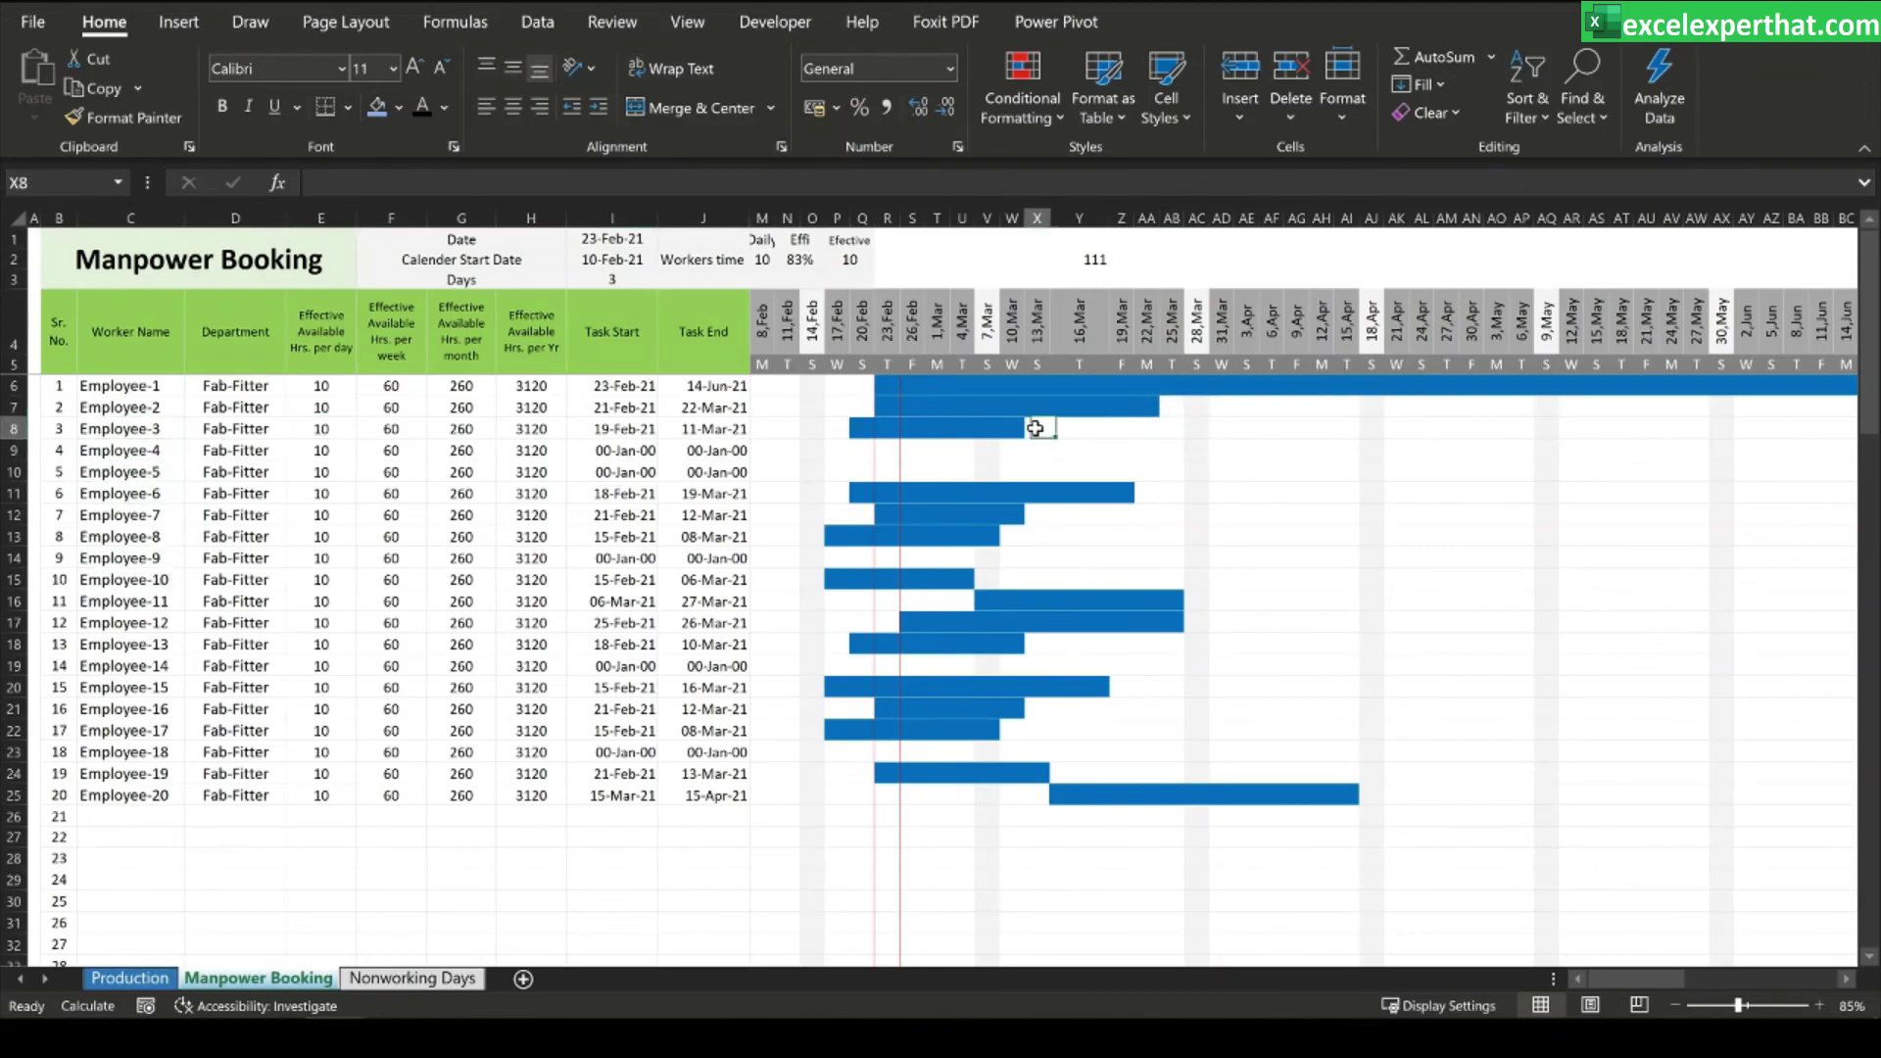
click(1146, 490)
click(1040, 516)
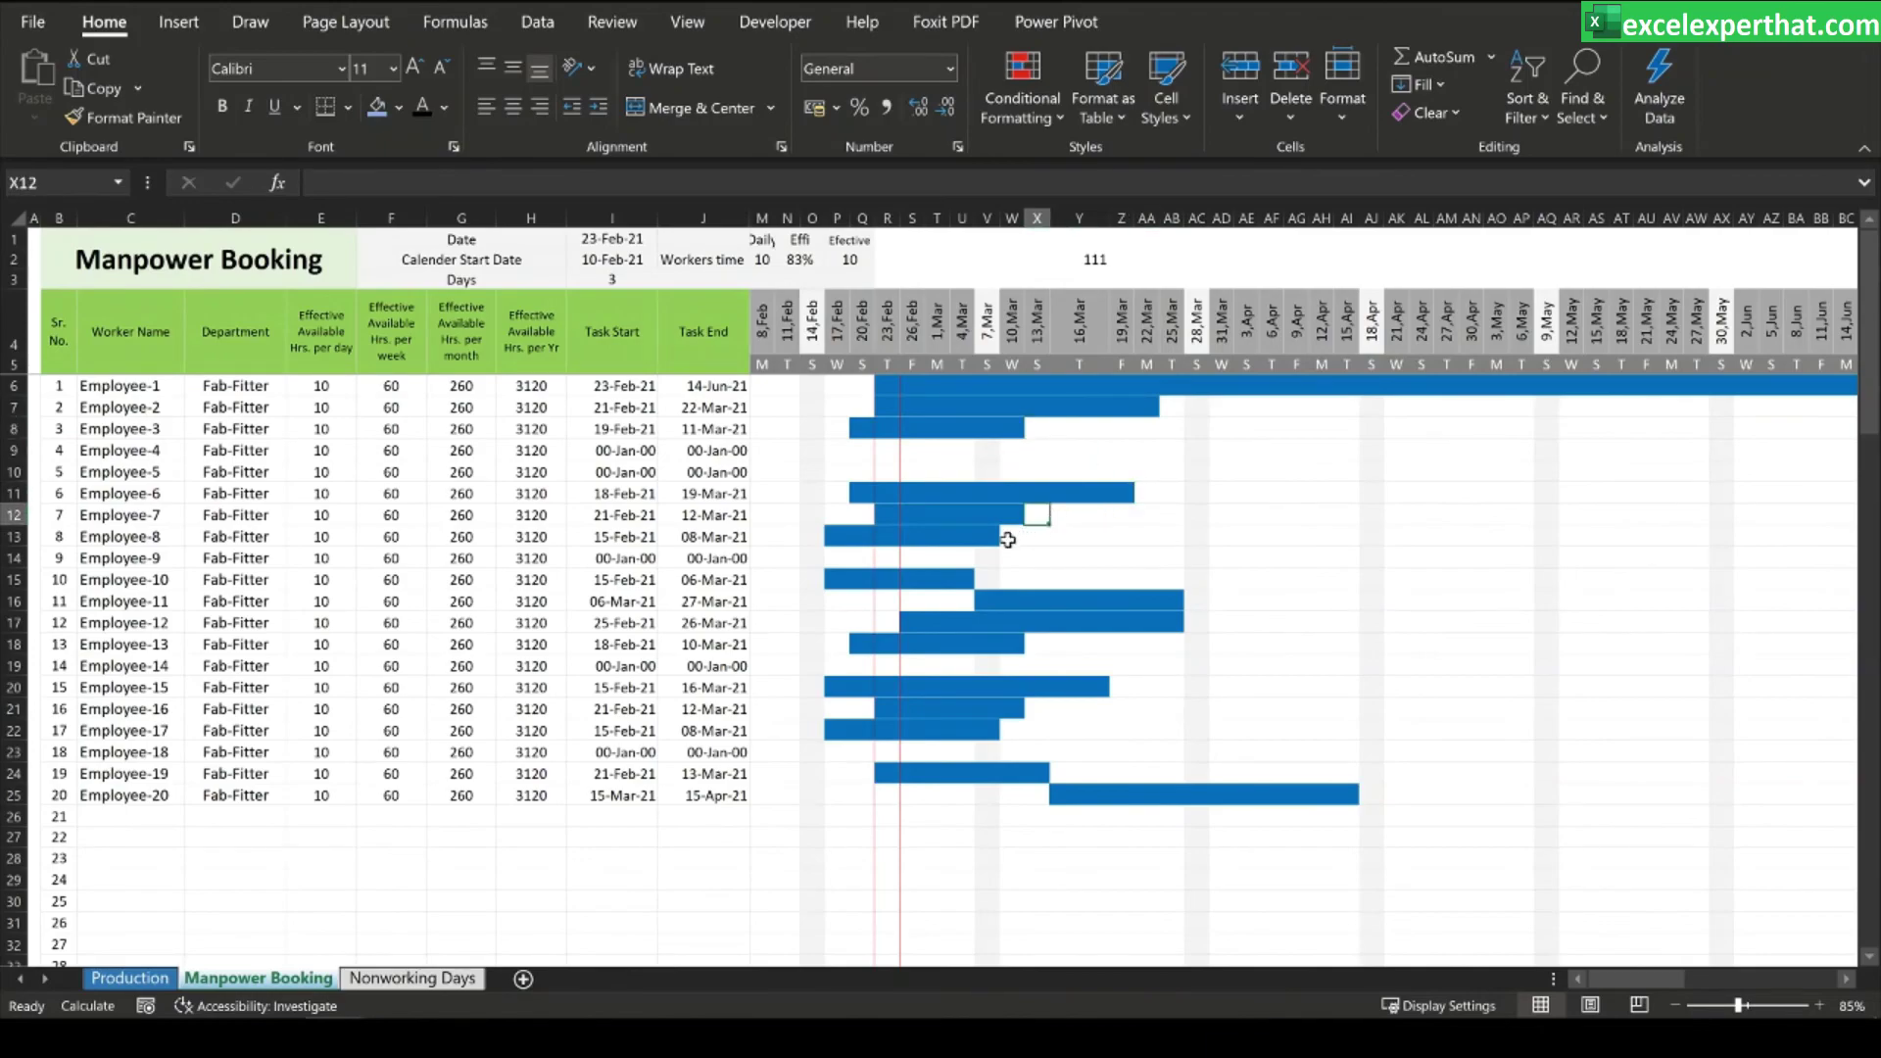
click(992, 577)
click(1176, 594)
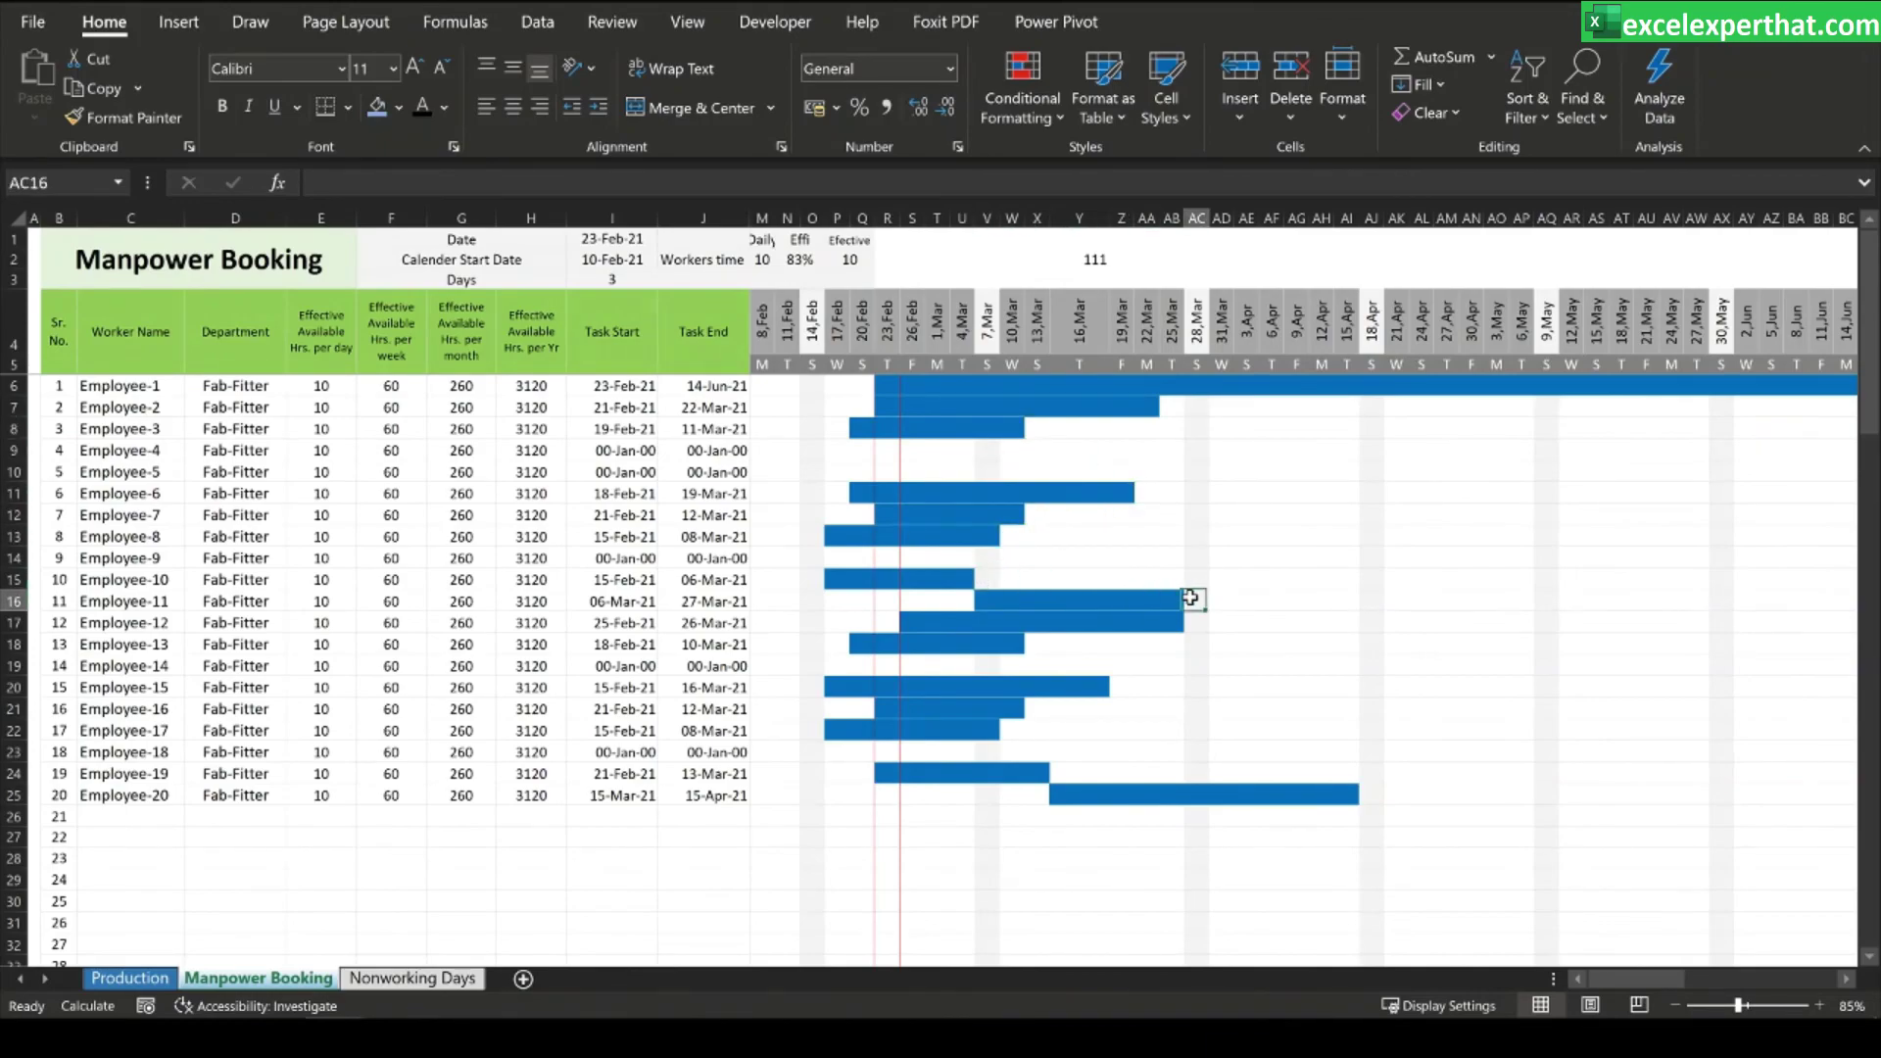
click(1185, 623)
click(1038, 639)
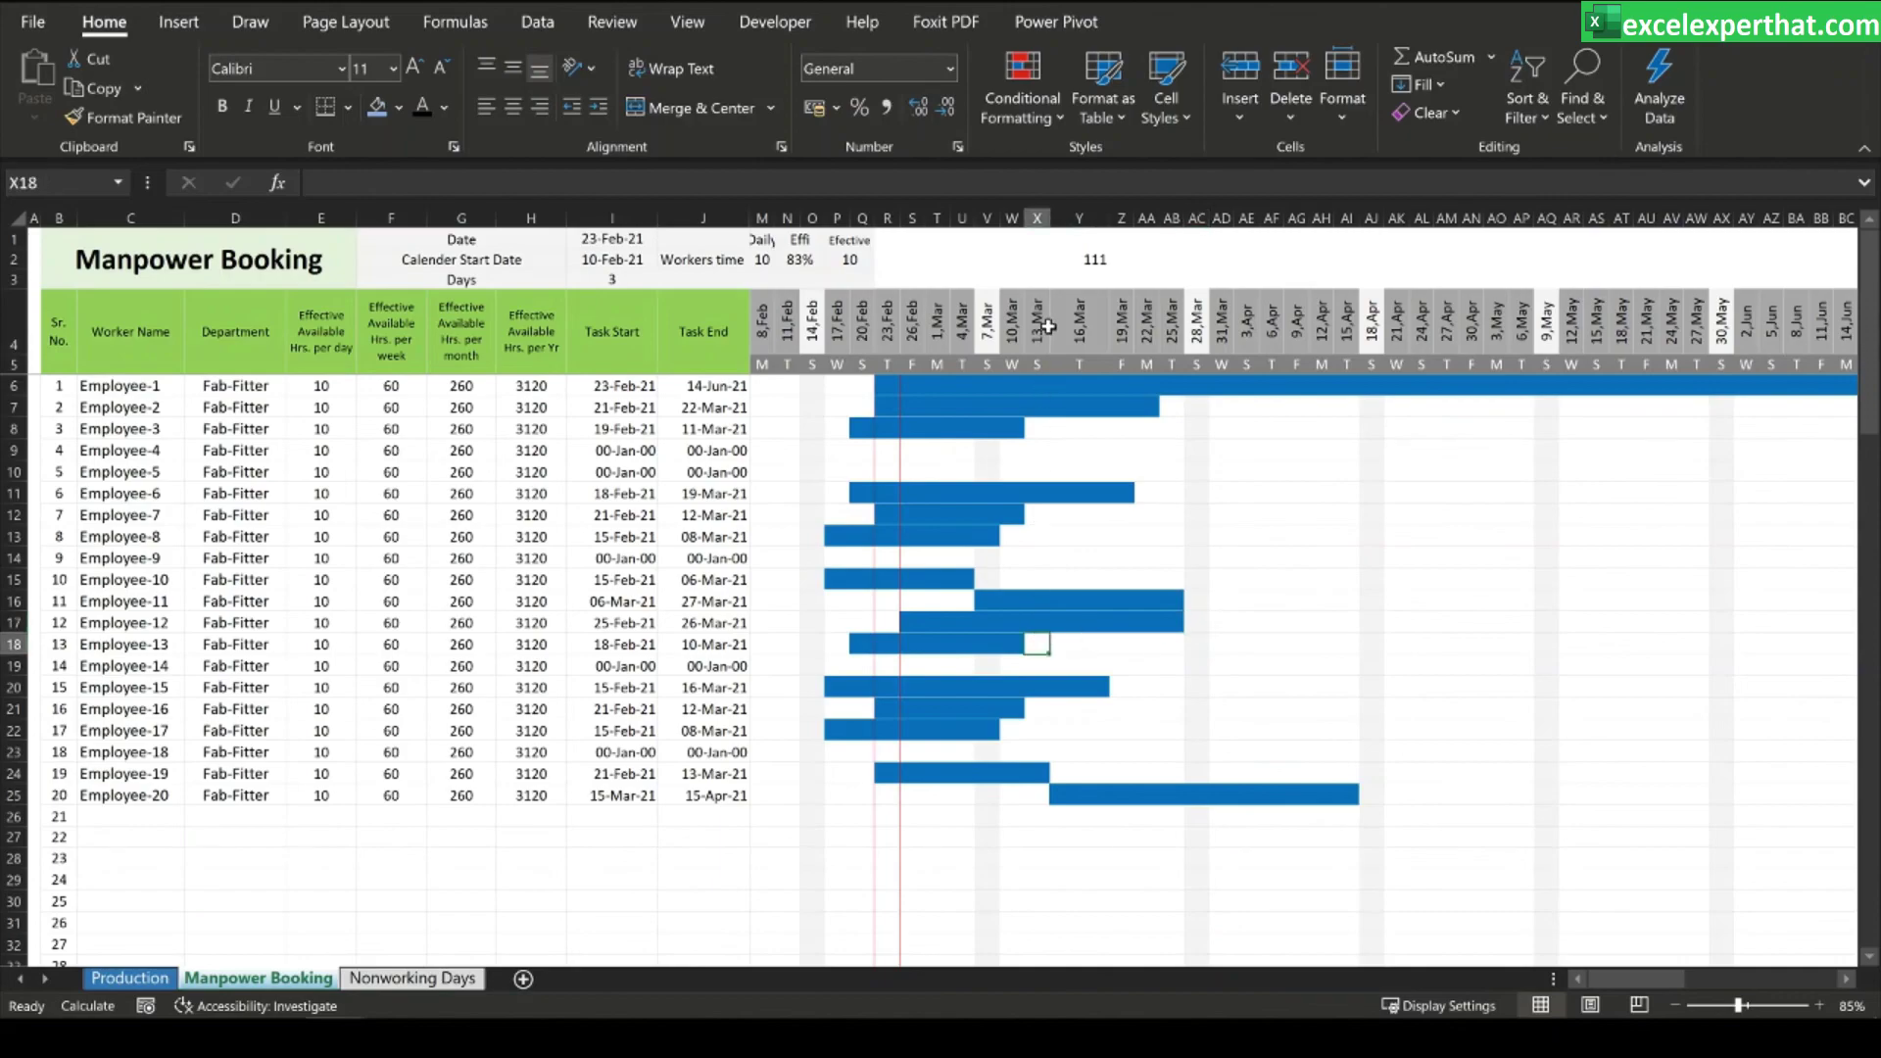
click(1125, 687)
click(1037, 708)
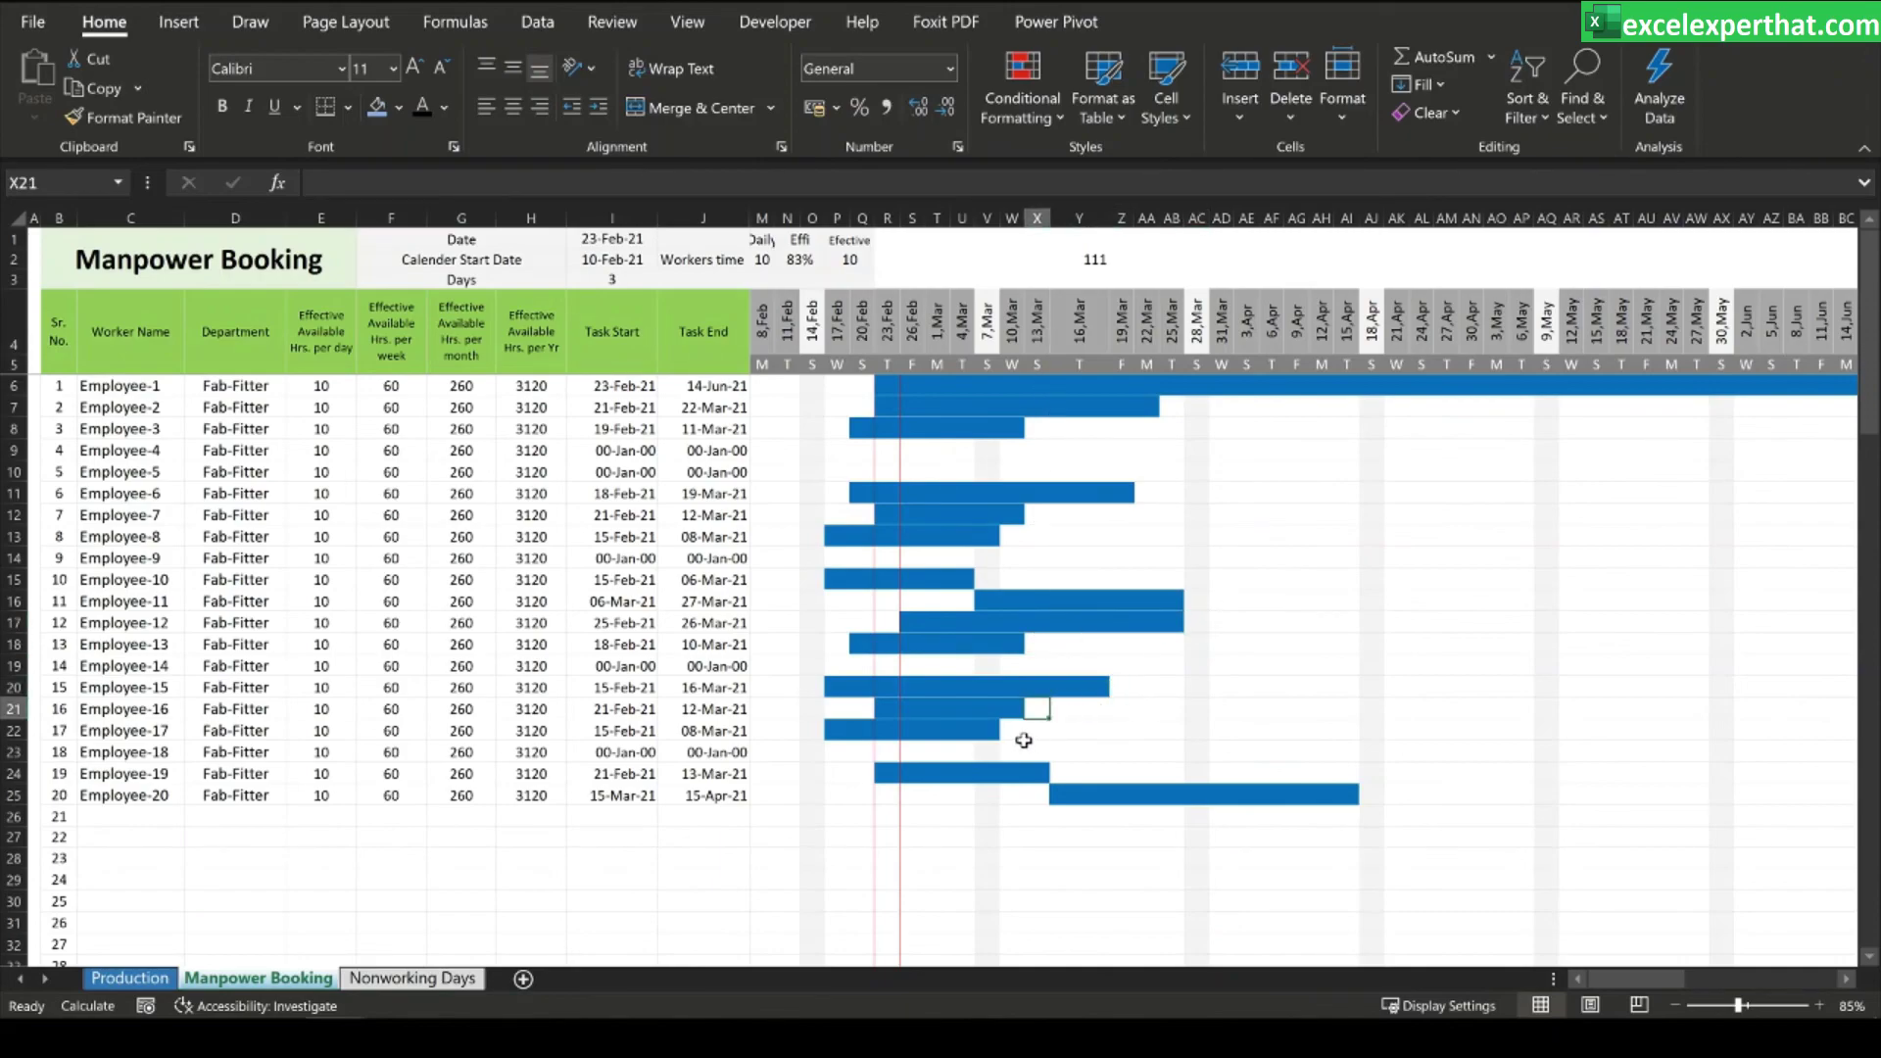
click(1013, 730)
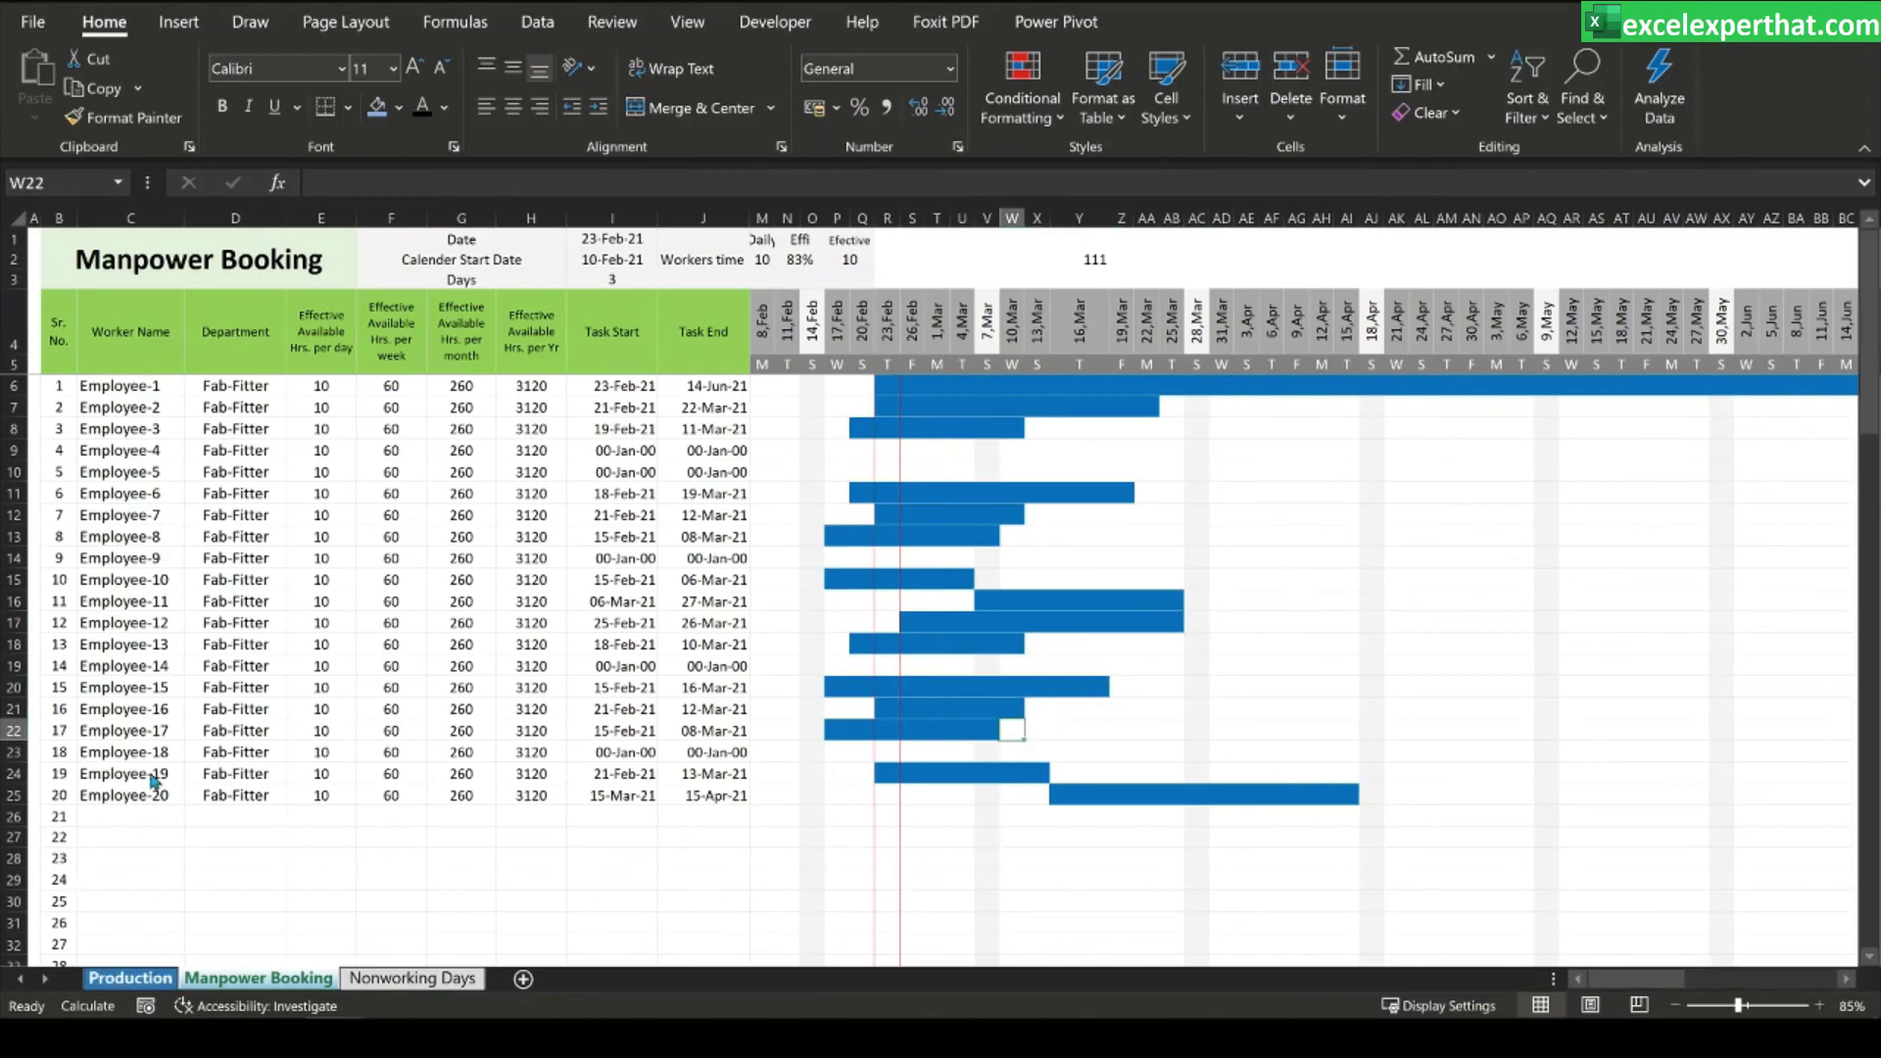
key(ctrl+Page_Up)
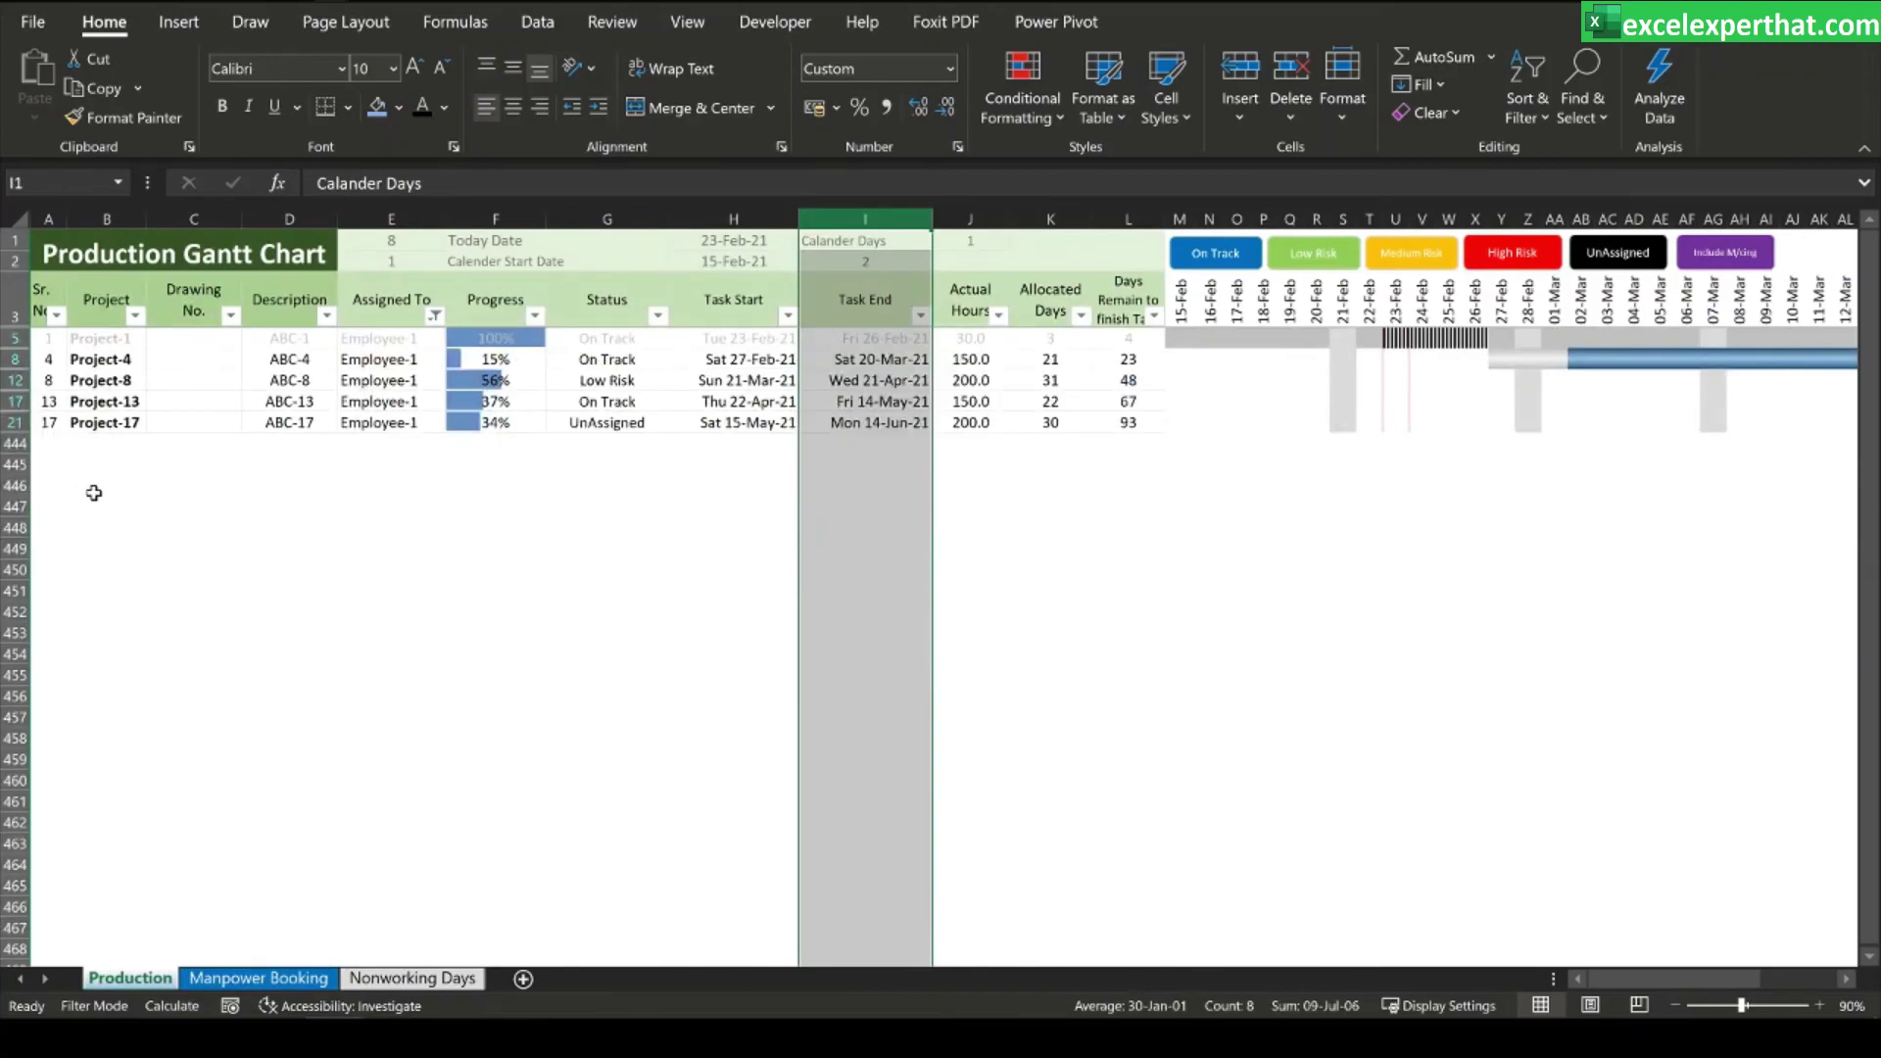
click(259, 978)
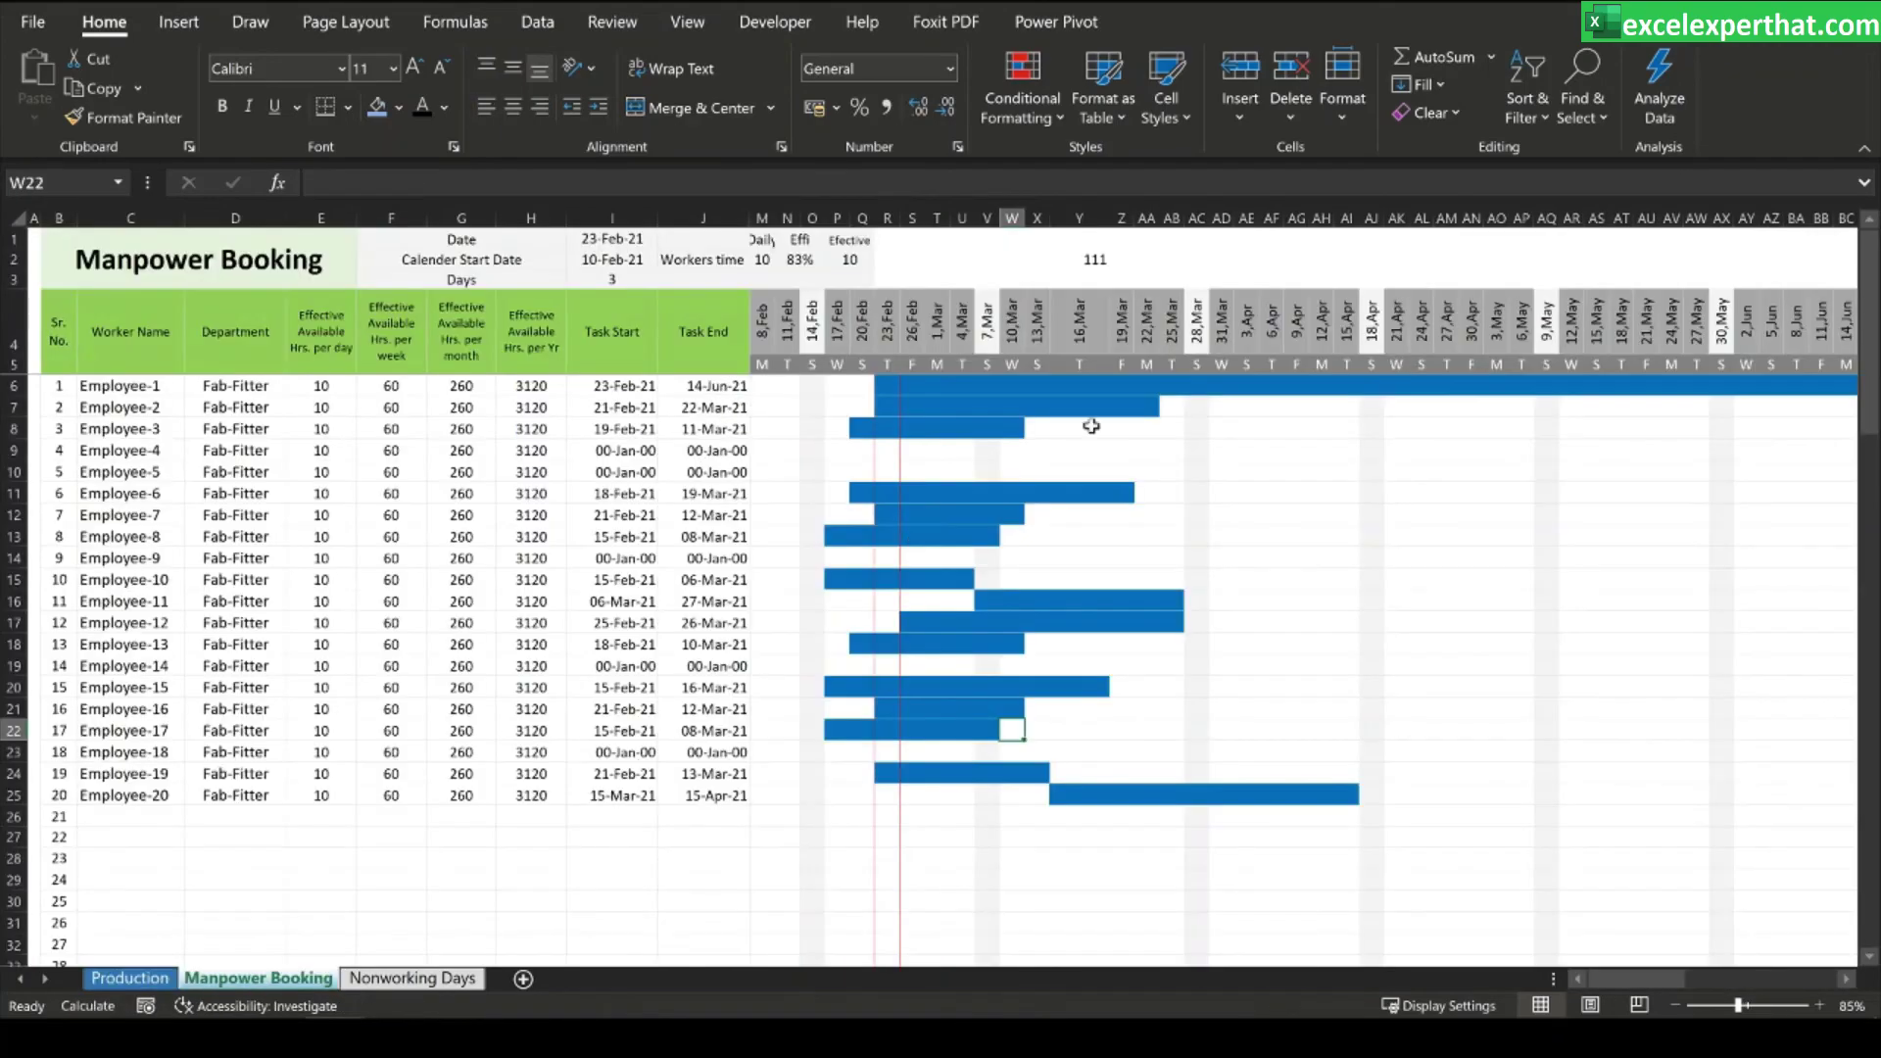
click(127, 978)
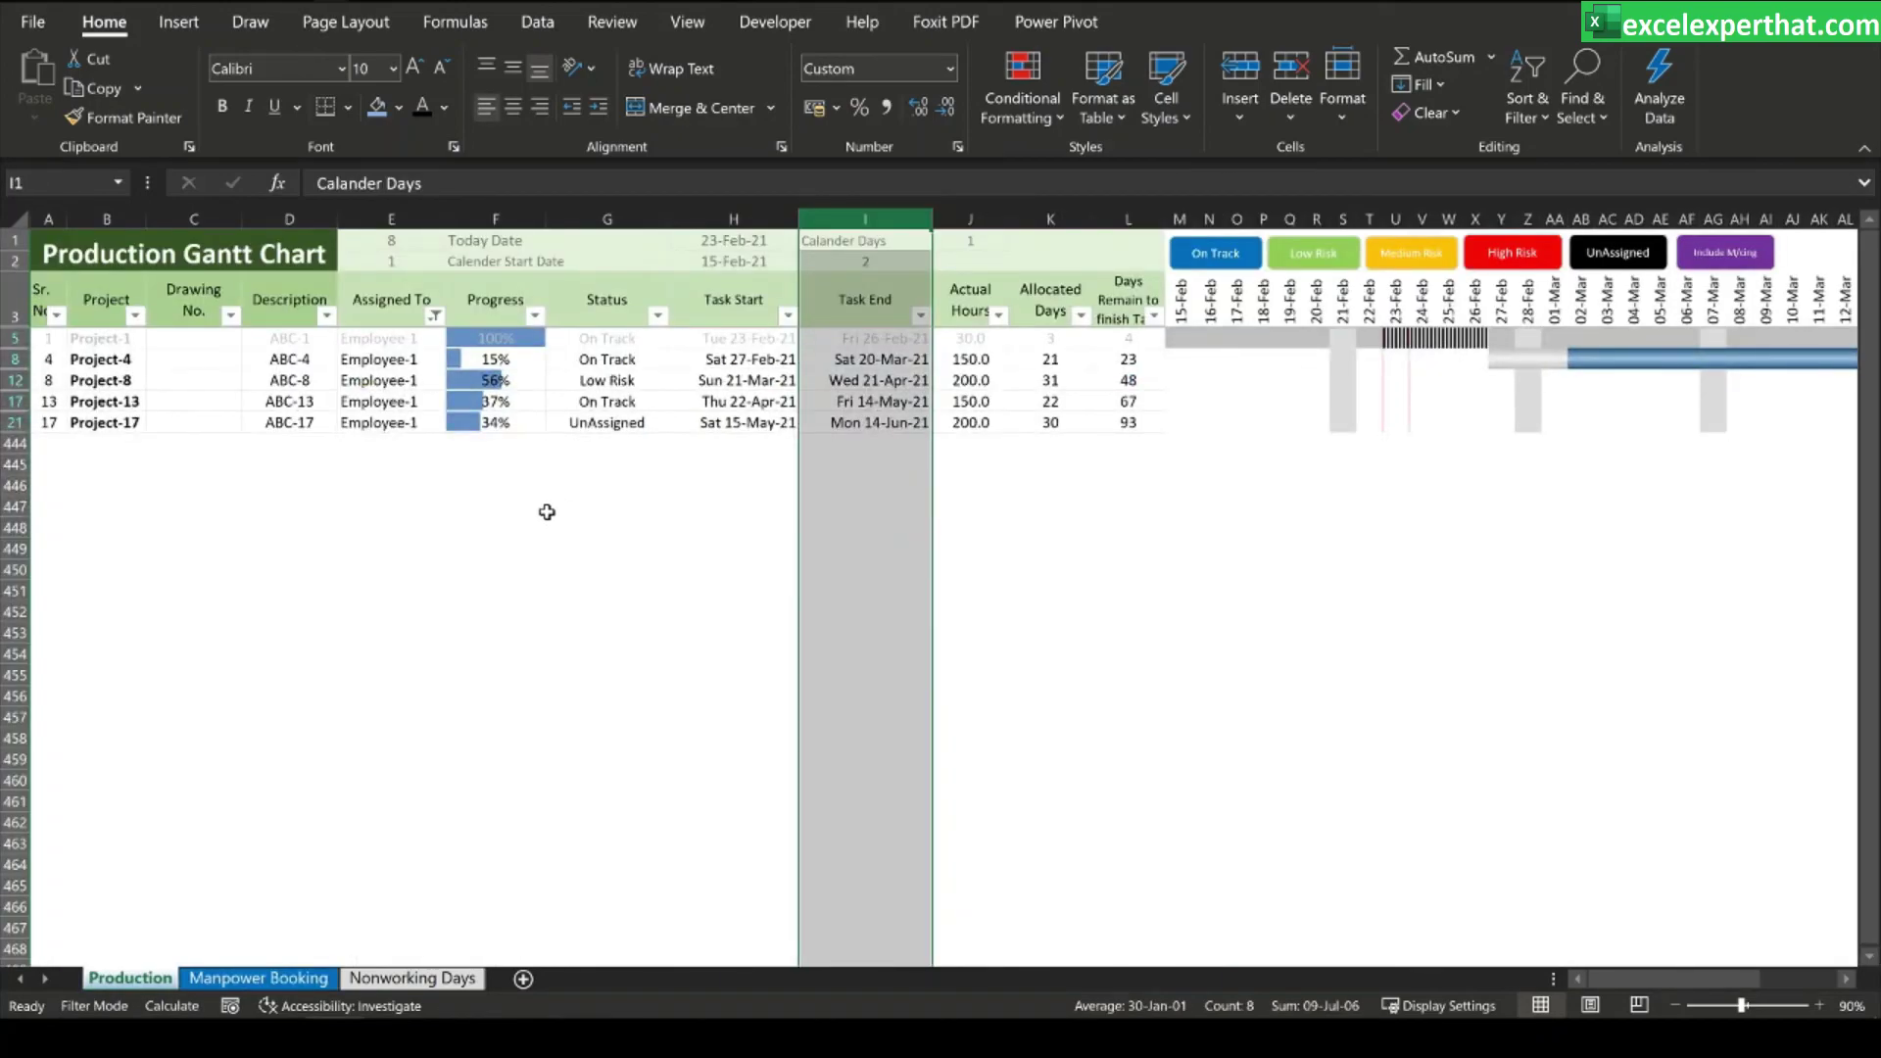
click(526, 505)
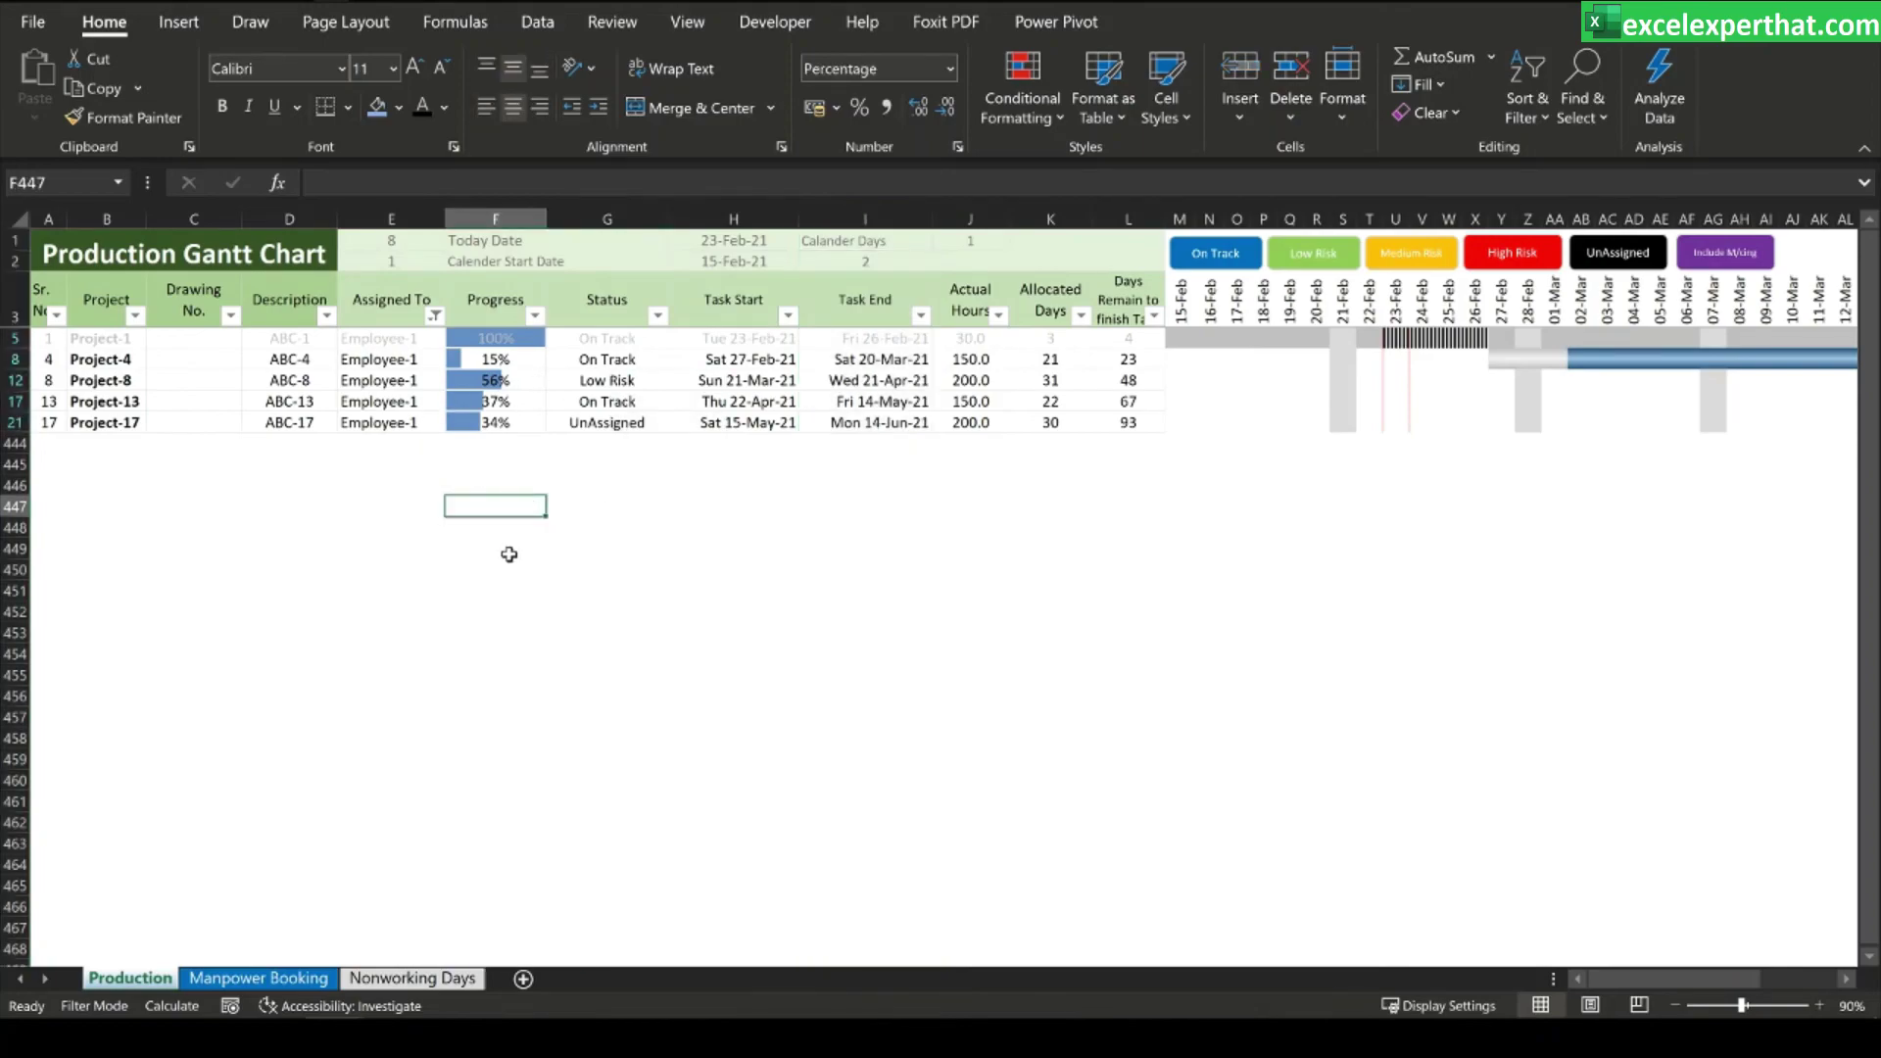